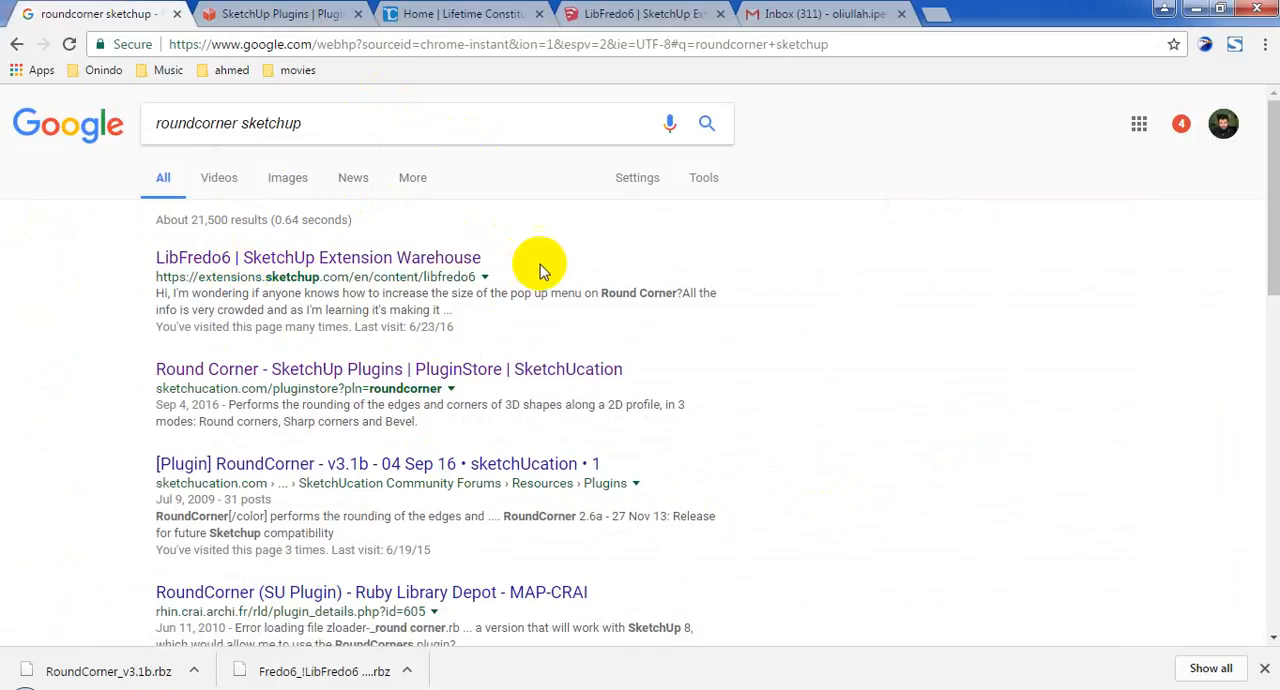
pyautogui.rightClick(433, 260)
pyautogui.click(440, 266)
pyautogui.click(406, 10)
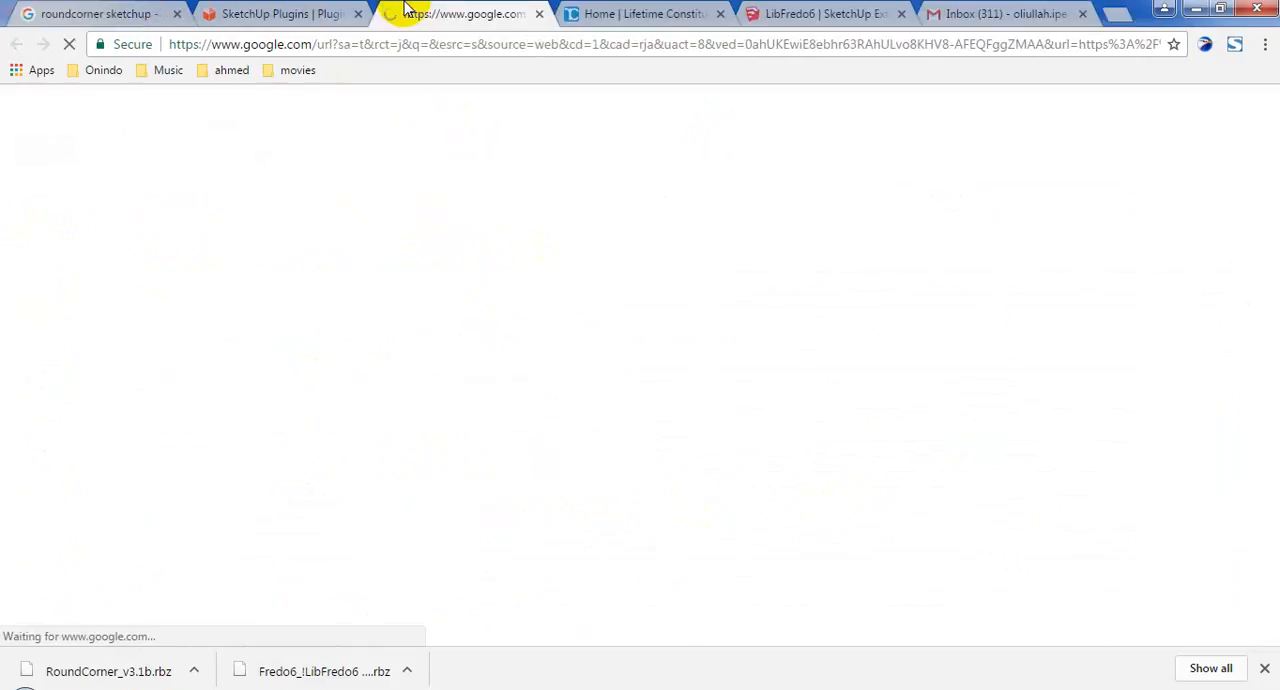
pyautogui.click(539, 13)
# Examine the list of plugins using LibFredo6 on its Extension Warehouse page and the Fredo6 RoundCorner v3.1b entry on SketchUcation.
pyautogui.click(598, 14)
pyautogui.scroll(-9, 654, 344)
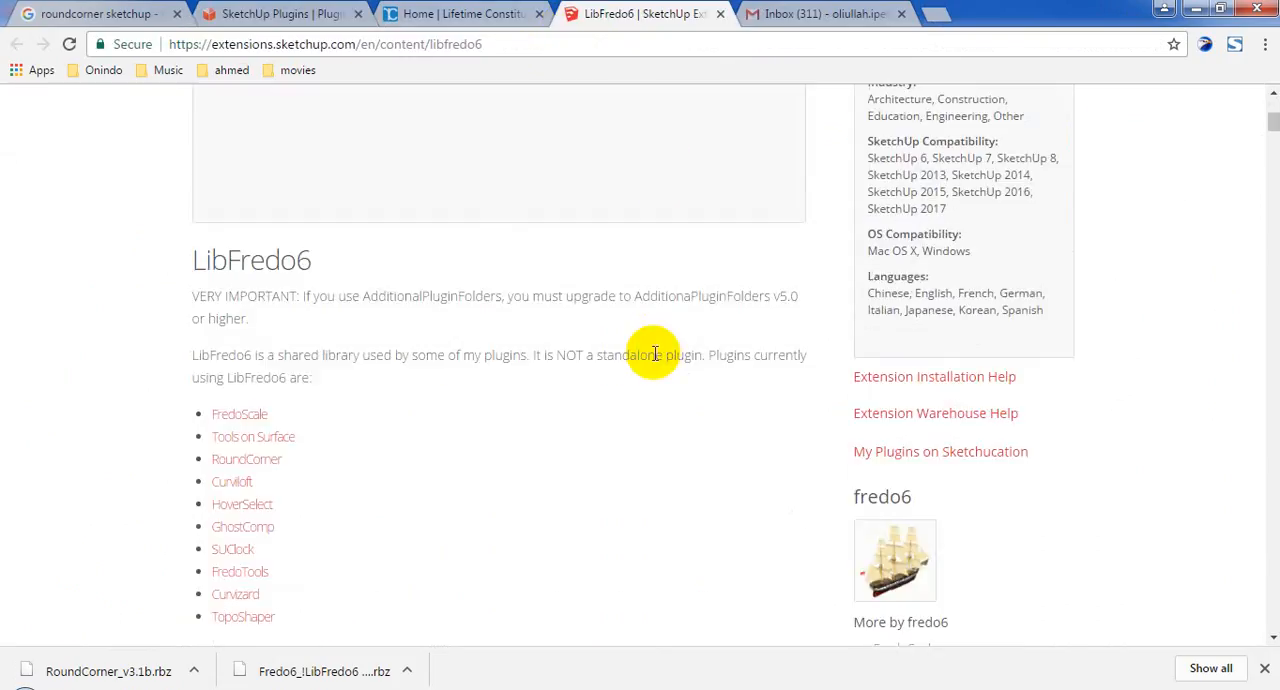
pyautogui.scroll(5, 340, 366)
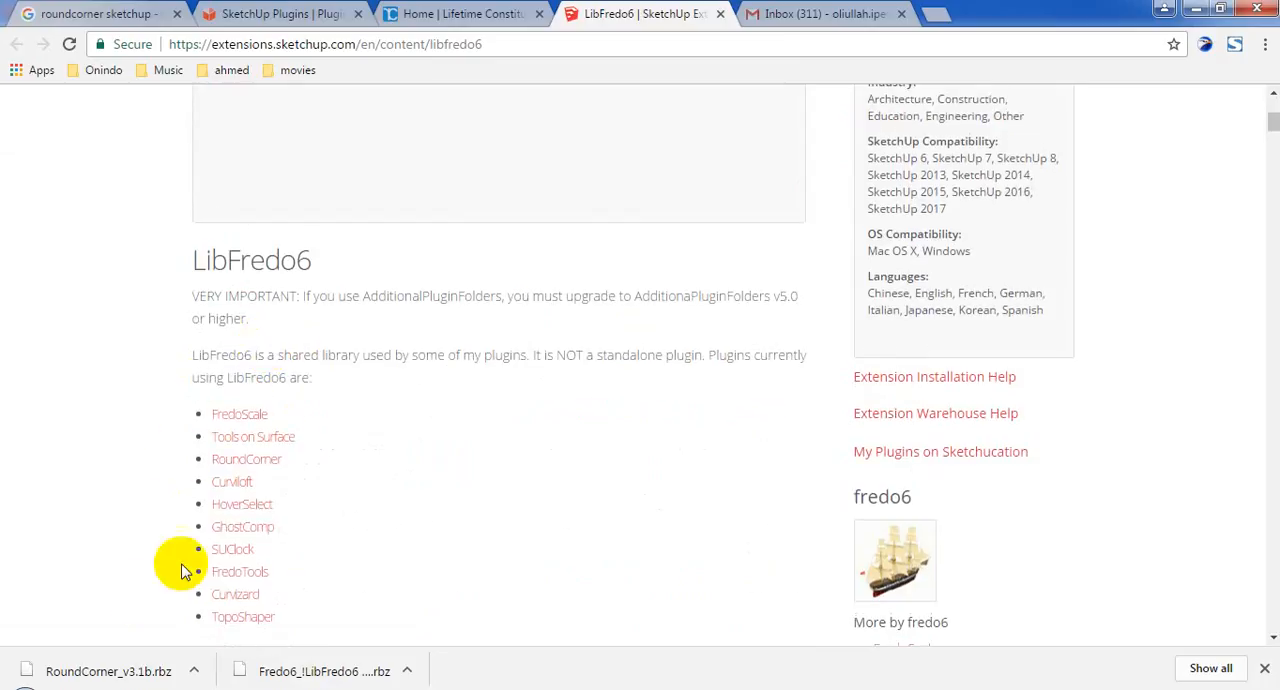
pyautogui.scroll(-3, 327, 462)
pyautogui.scroll(2, 165, 260)
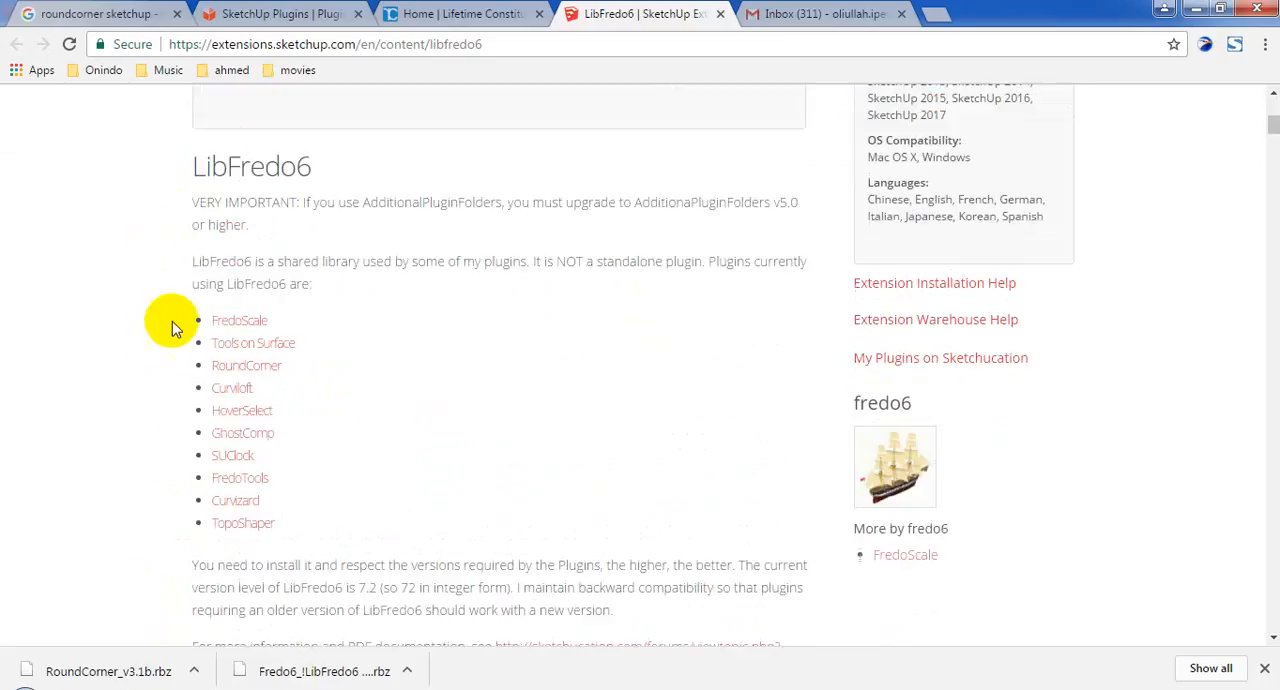
pyautogui.click(200, 14)
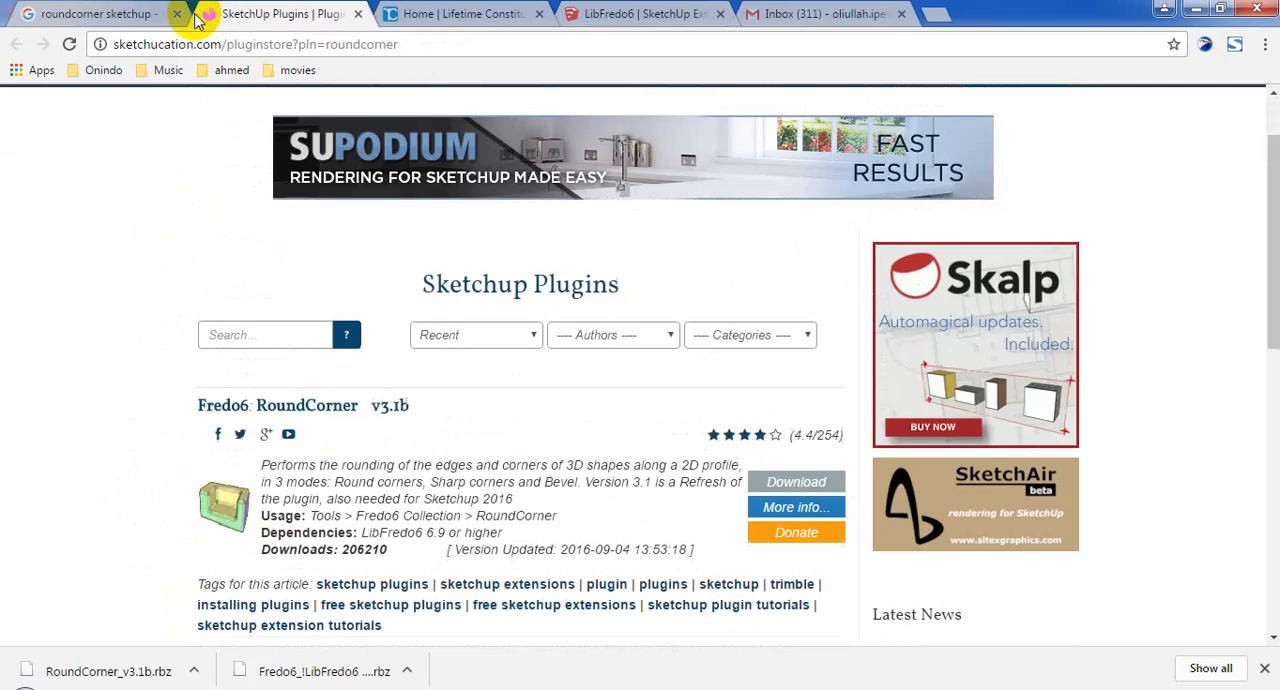
pyautogui.scroll(-2, 788, 440)
pyautogui.scroll(3, 509, 346)
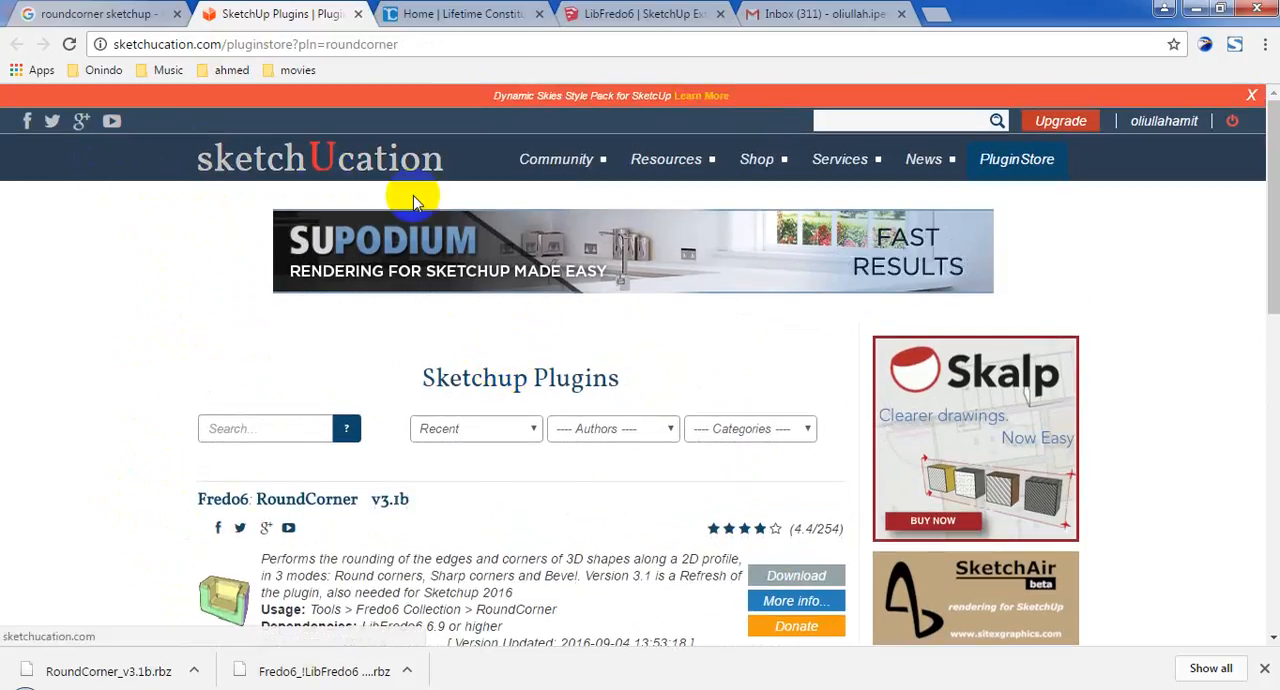
pyautogui.click(665, 14)
pyautogui.click(280, 13)
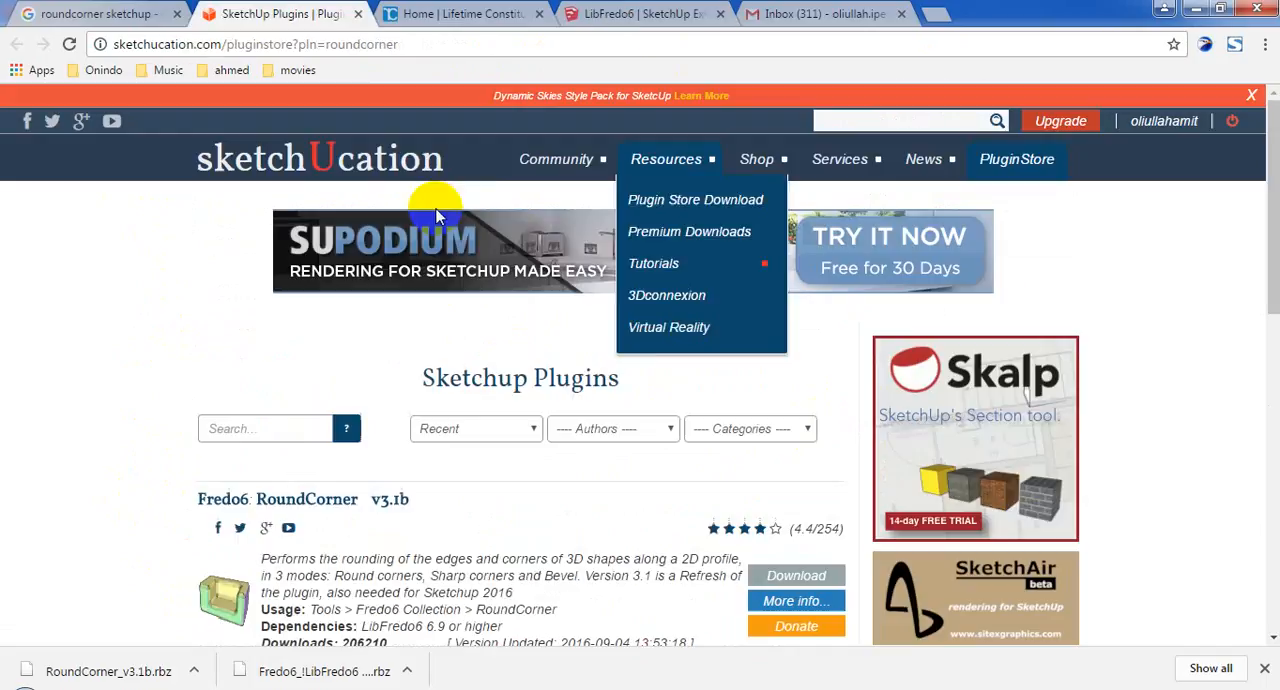
pyautogui.click(662, 14)
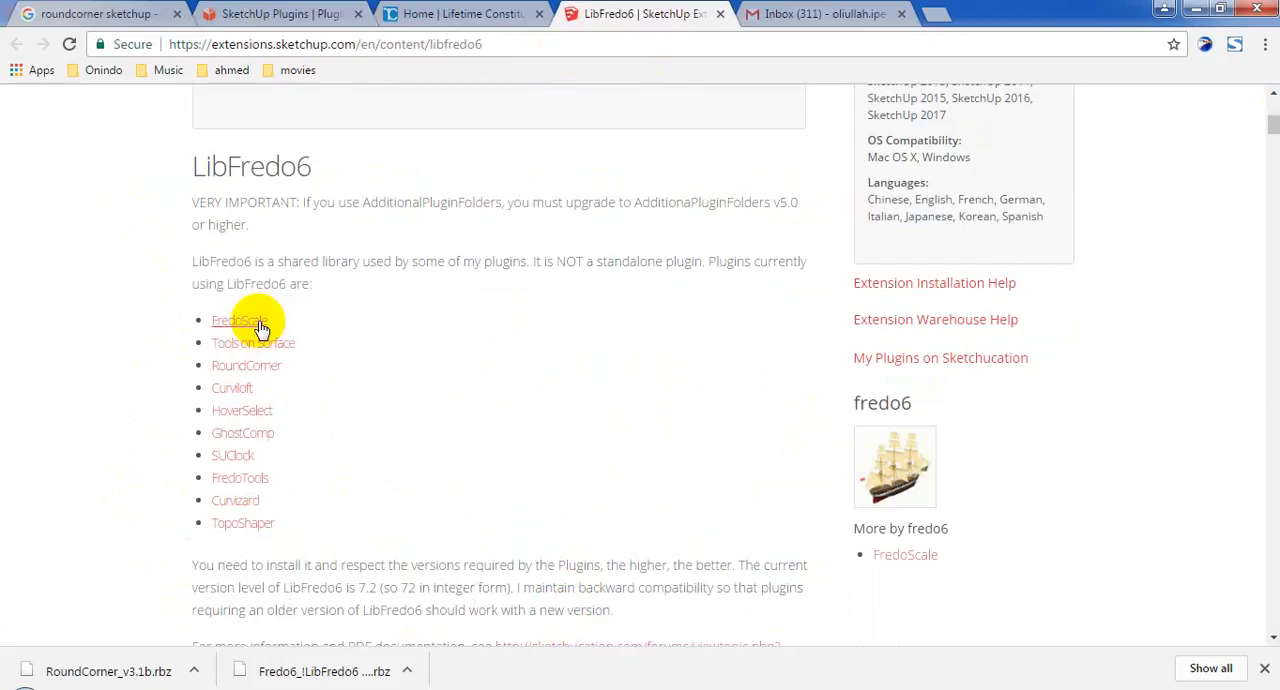
pyautogui.rightClick(257, 320)
pyautogui.click(660, 399)
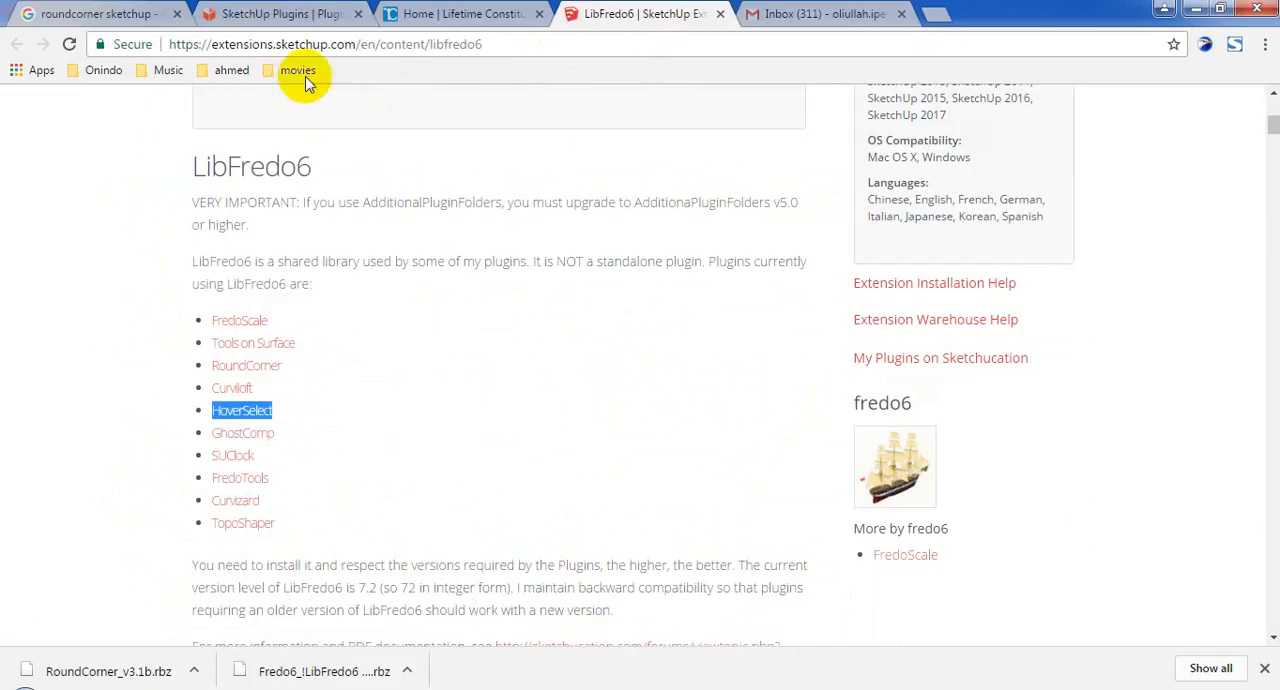
pyautogui.click(285, 13)
pyautogui.scroll(-3, 505, 421)
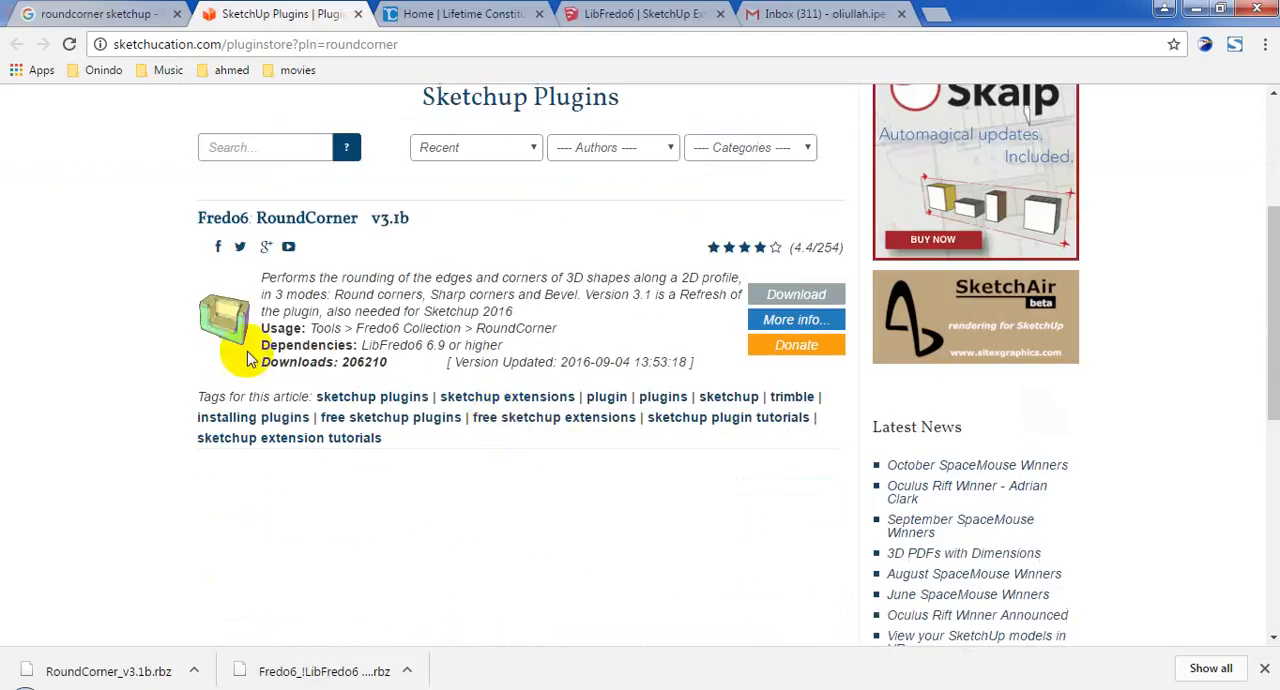
pyautogui.click(6, 6)
pyautogui.click(62, 14)
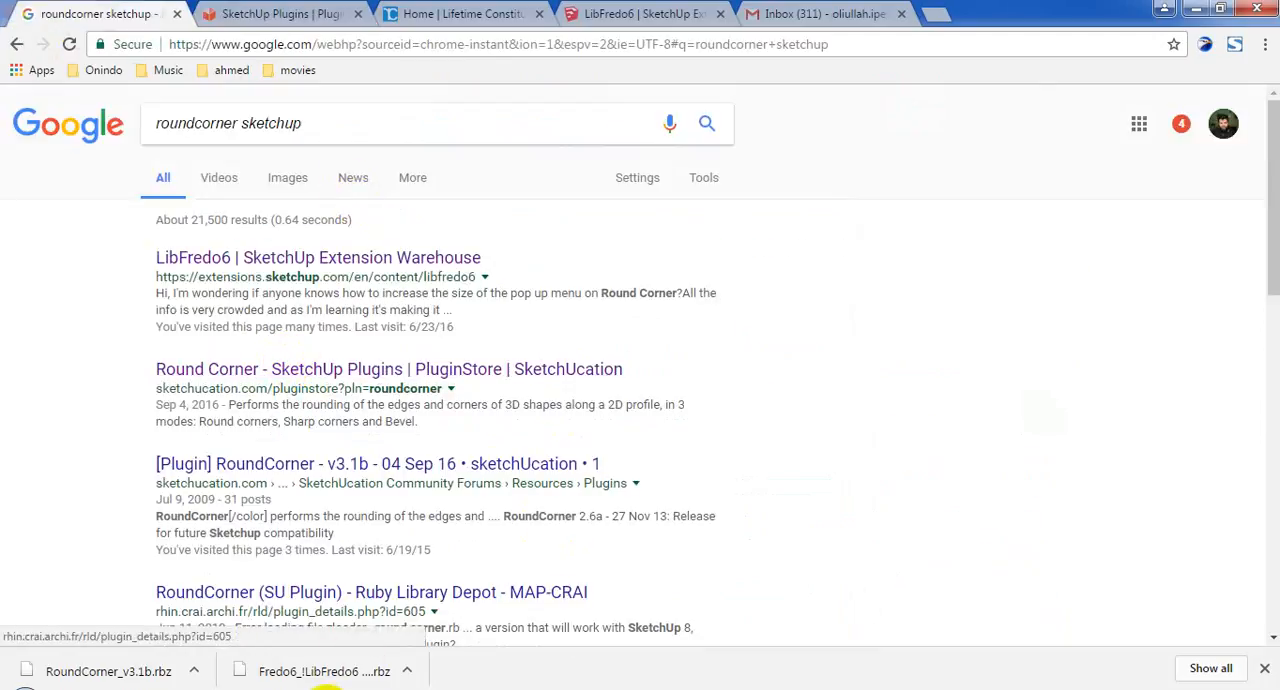
pyautogui.click(305, 675)
pyautogui.click(657, 10)
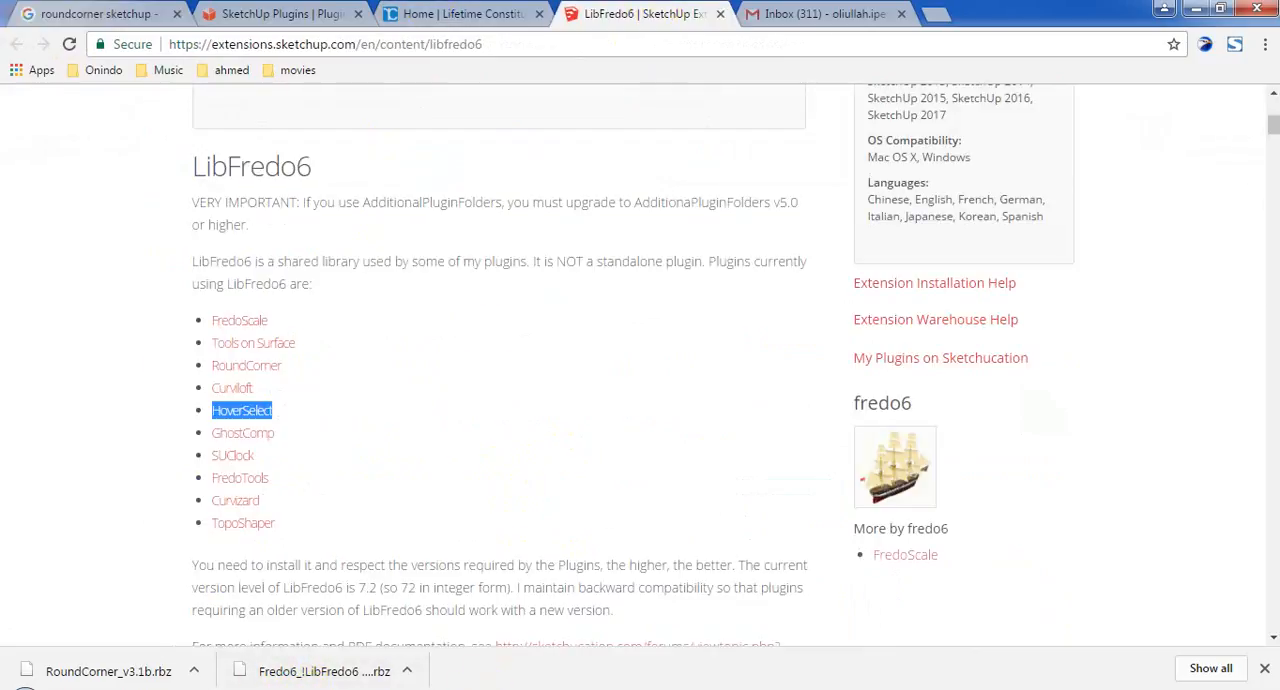
pyautogui.click(262, 689)
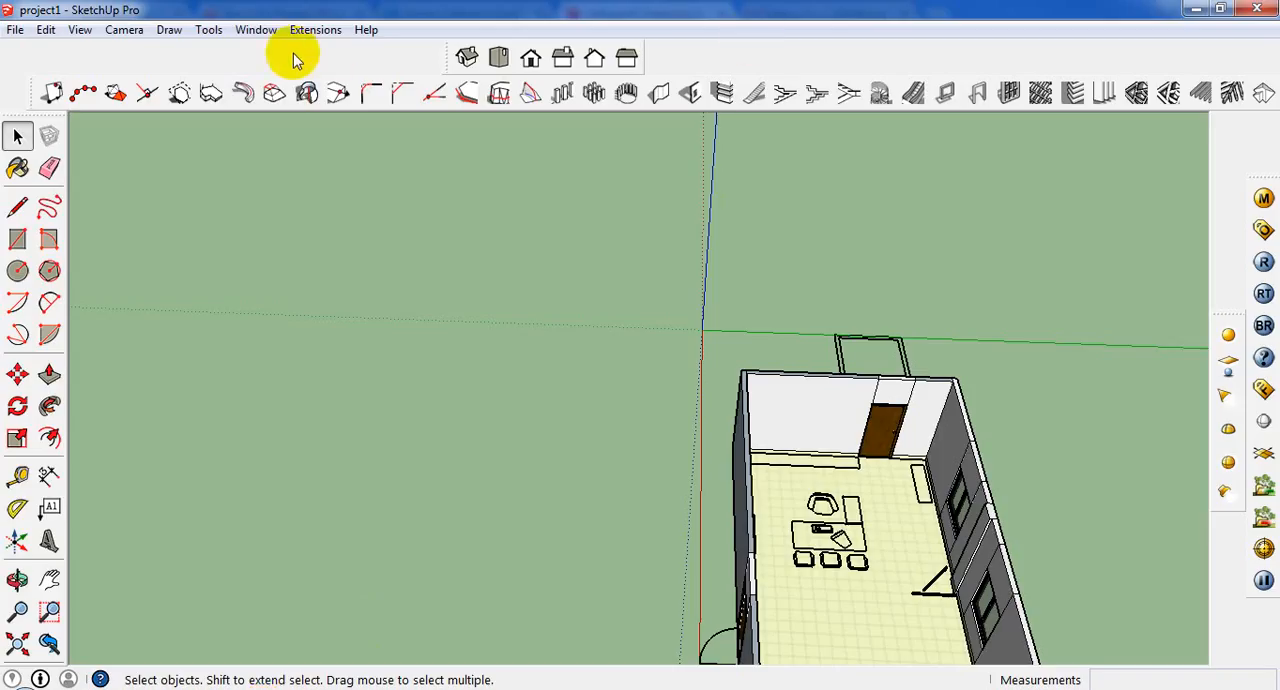
pyautogui.click(140, 687)
# Review the download options for LibFredo6 and RoundCorner, and read the LibFredo6 installation notes.
pyautogui.scroll(5, 400, 340)
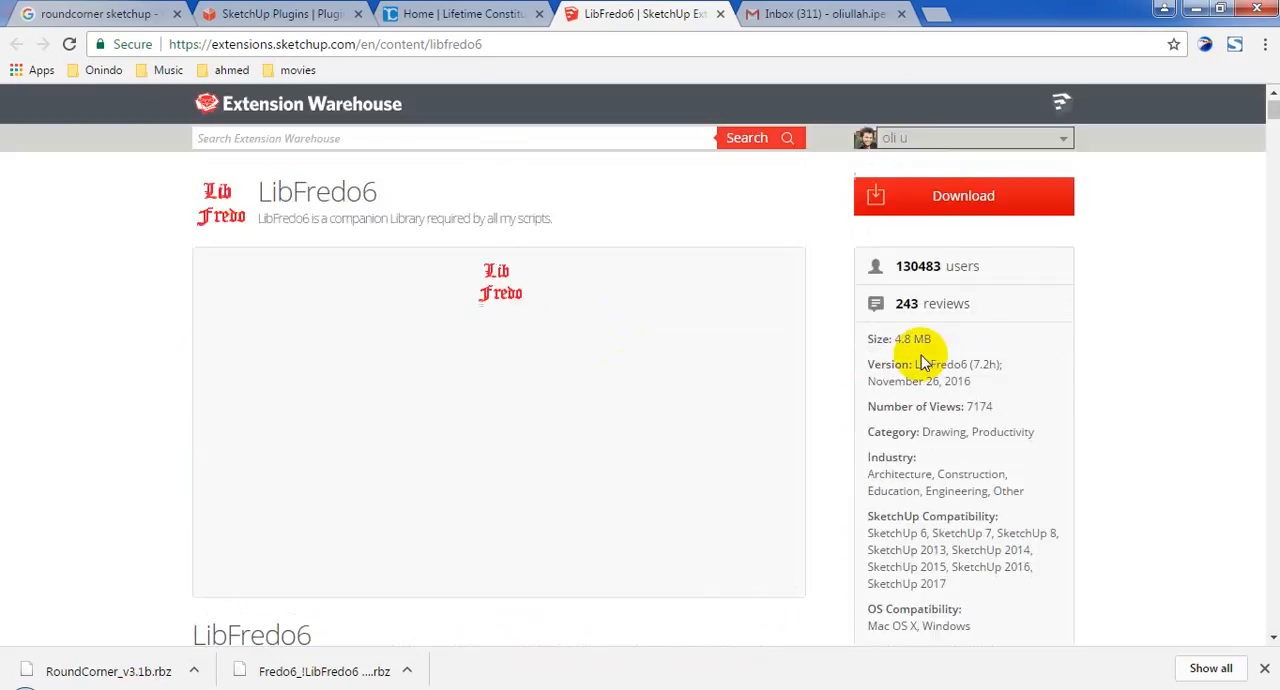
pyautogui.click(262, 14)
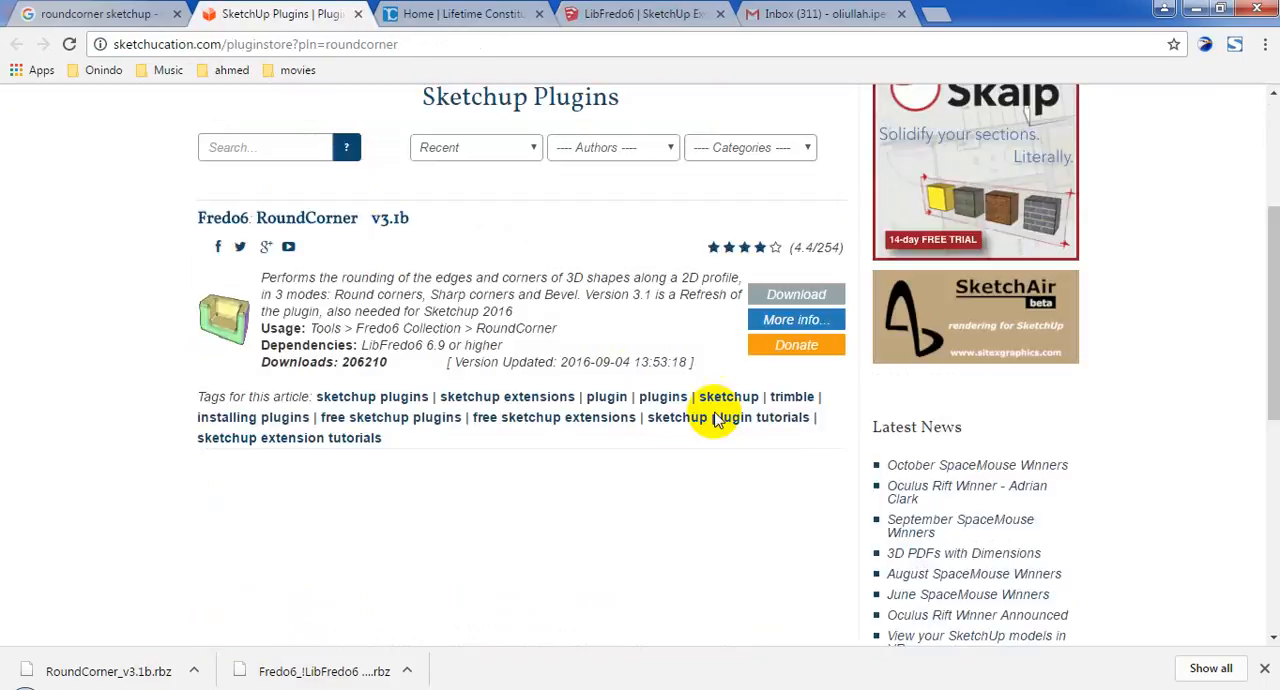
pyautogui.scroll(4, 655, 400)
pyautogui.click(100, 14)
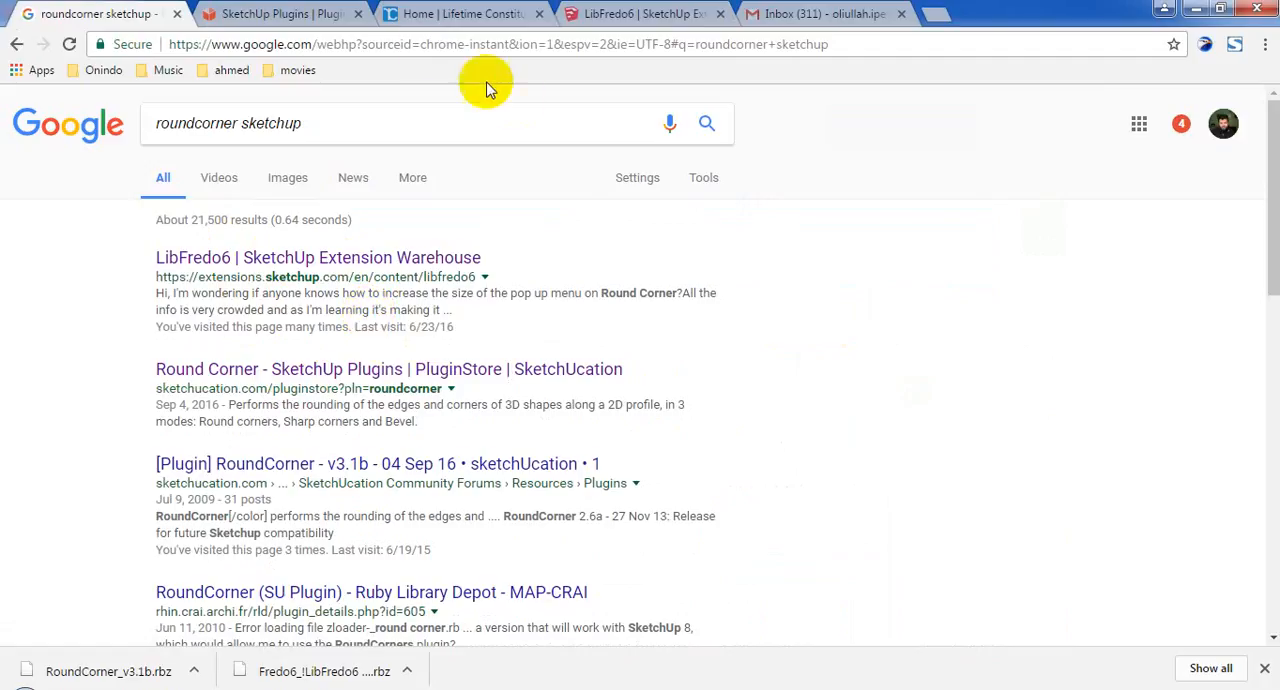
pyautogui.click(330, 14)
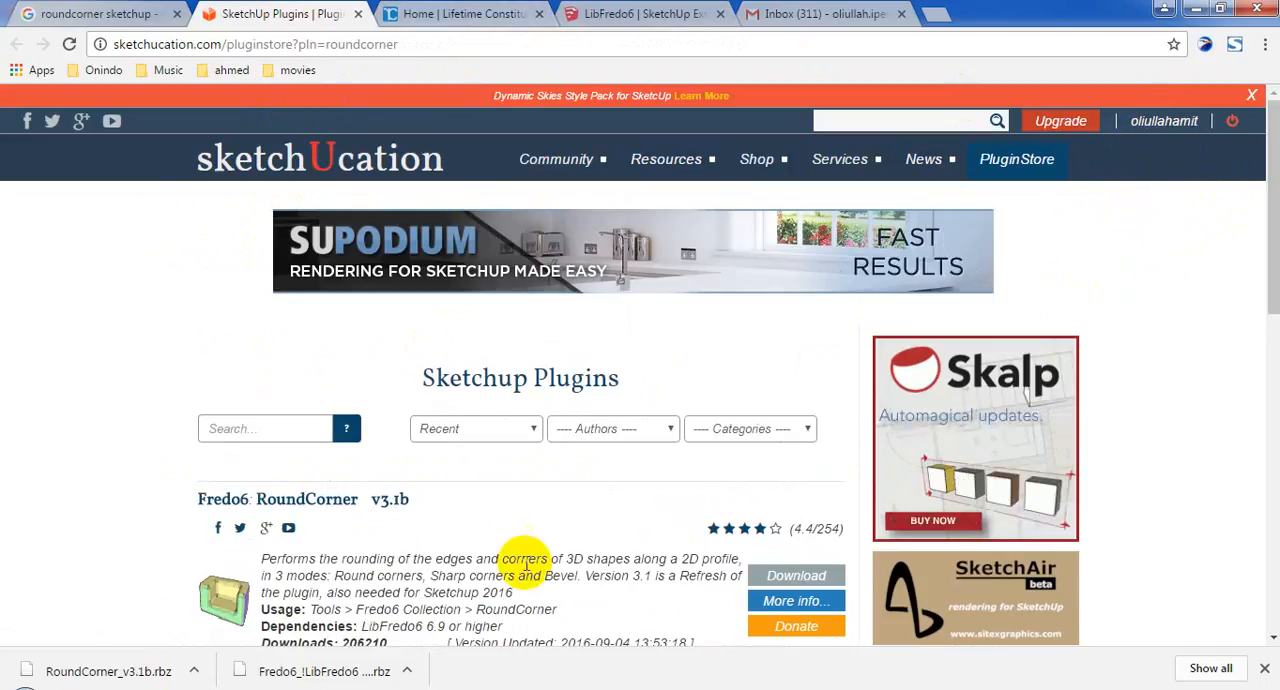
pyautogui.scroll(-3, 515, 550)
pyautogui.scroll(3, 780, 540)
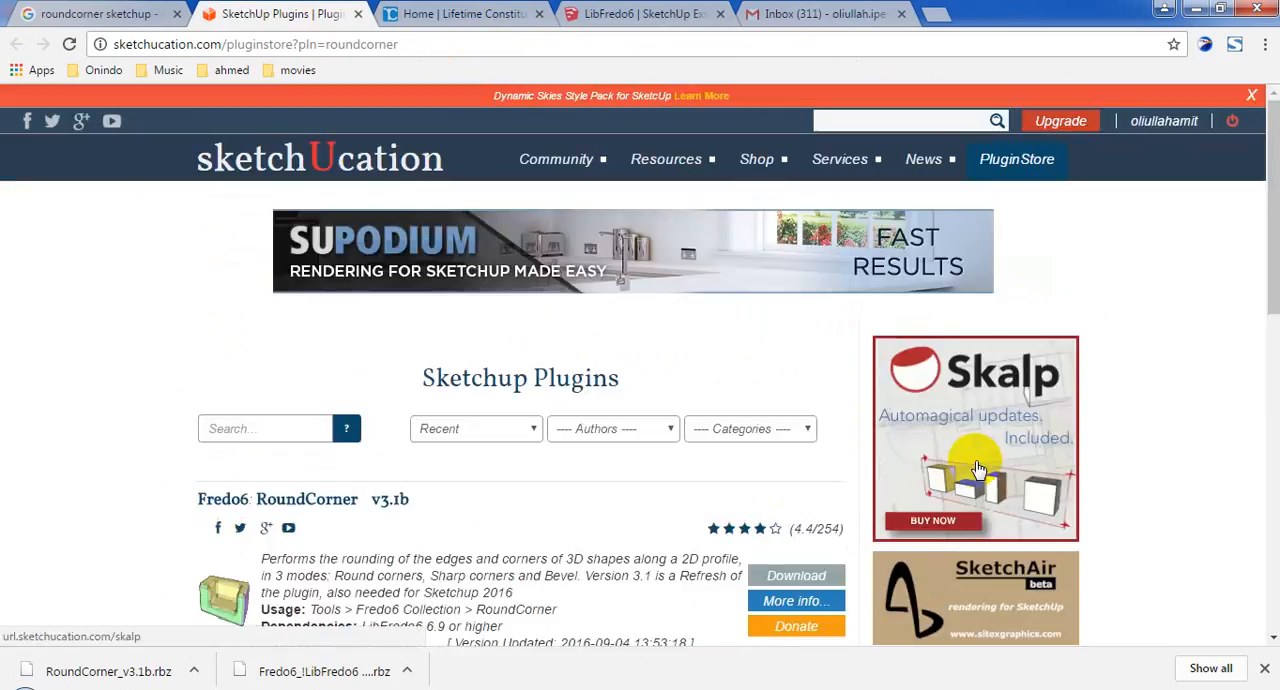
pyautogui.scroll(-3, 600, 505)
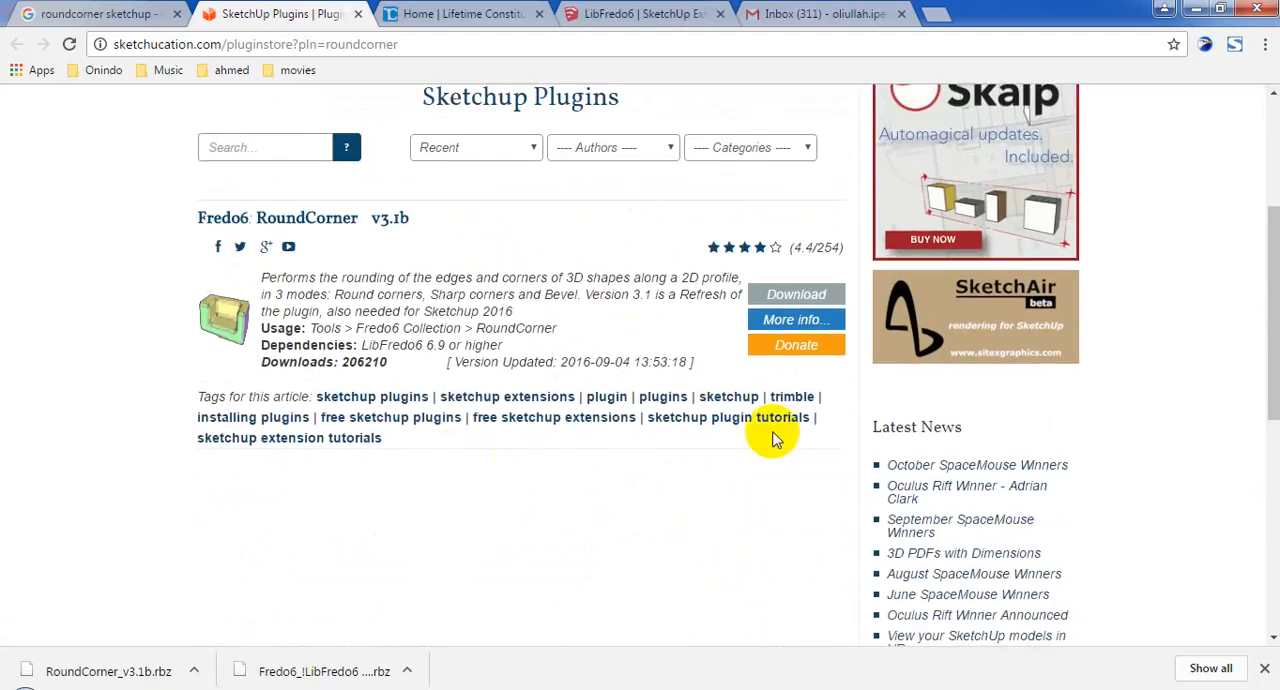
pyautogui.scroll(3, 400, 449)
pyautogui.scroll(1, 731, 274)
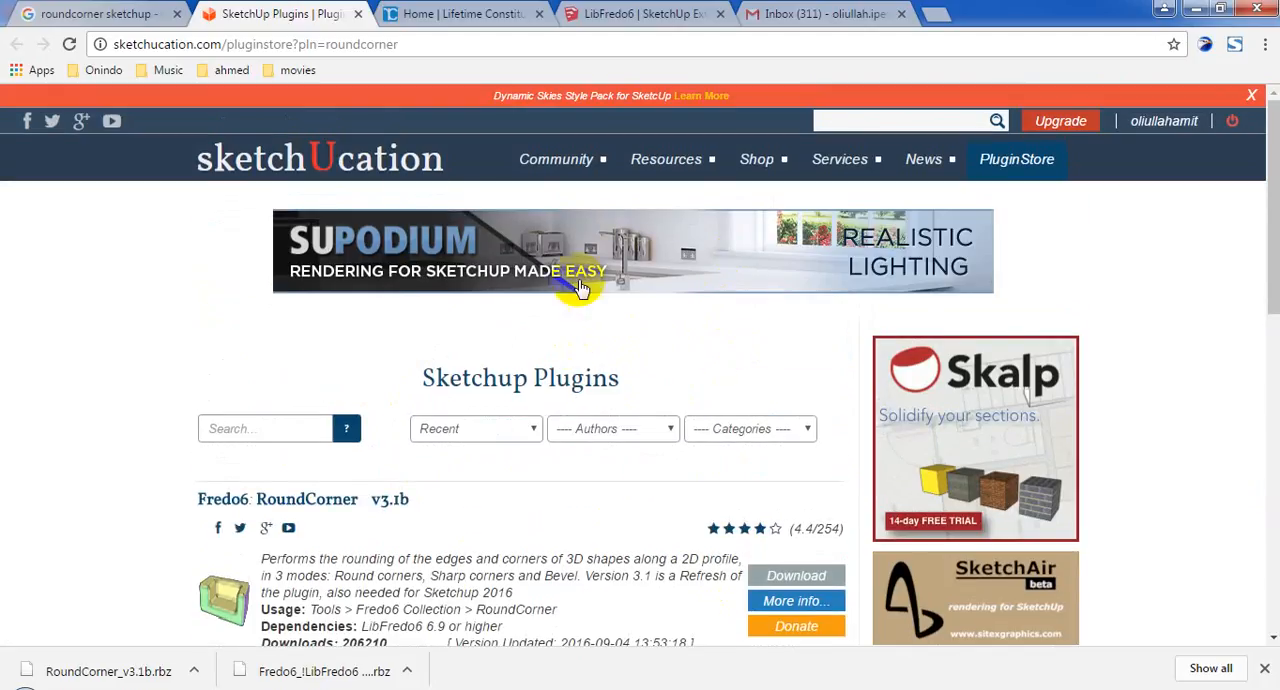
pyautogui.click(585, 13)
pyautogui.scroll(-10, 616, 455)
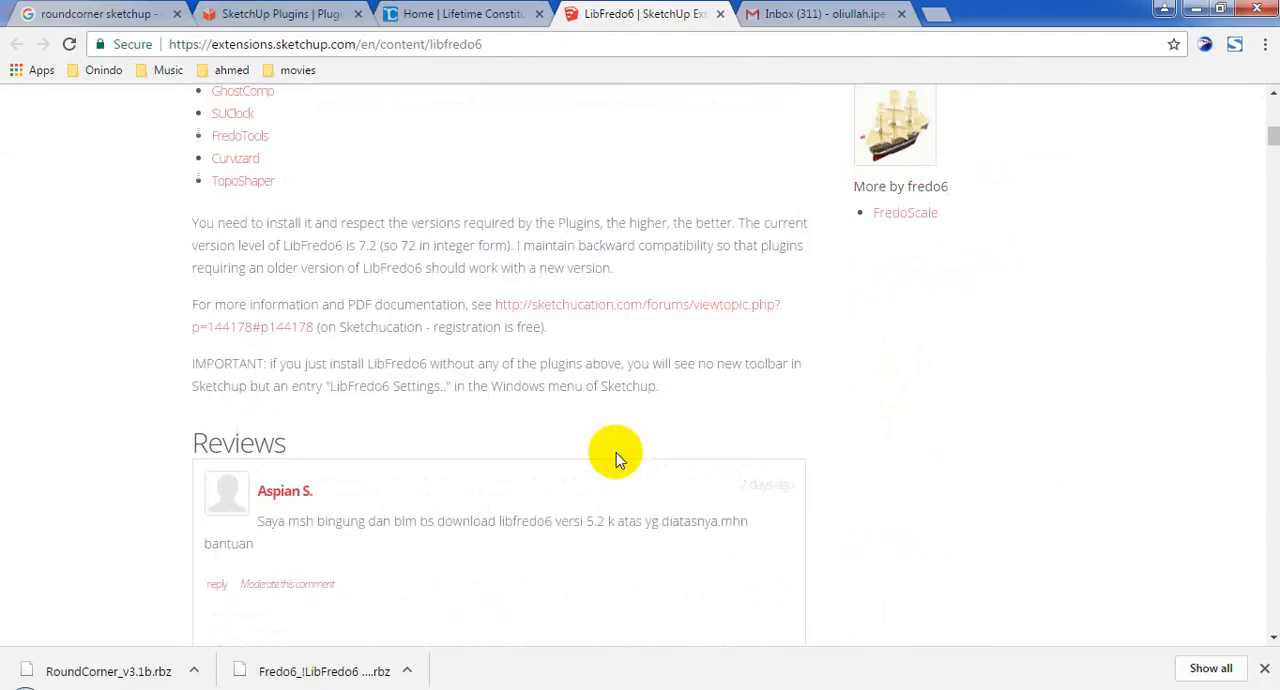
pyautogui.scroll(3, 616, 452)
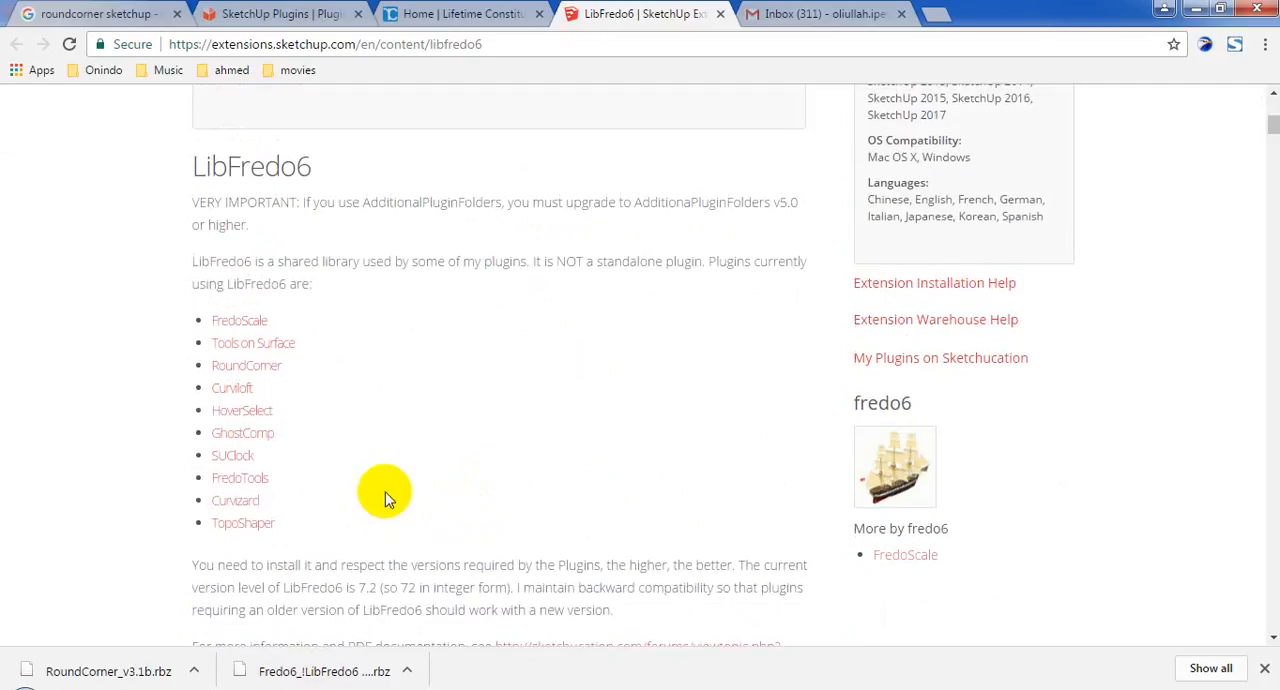
pyautogui.scroll(-3, 415, 329)
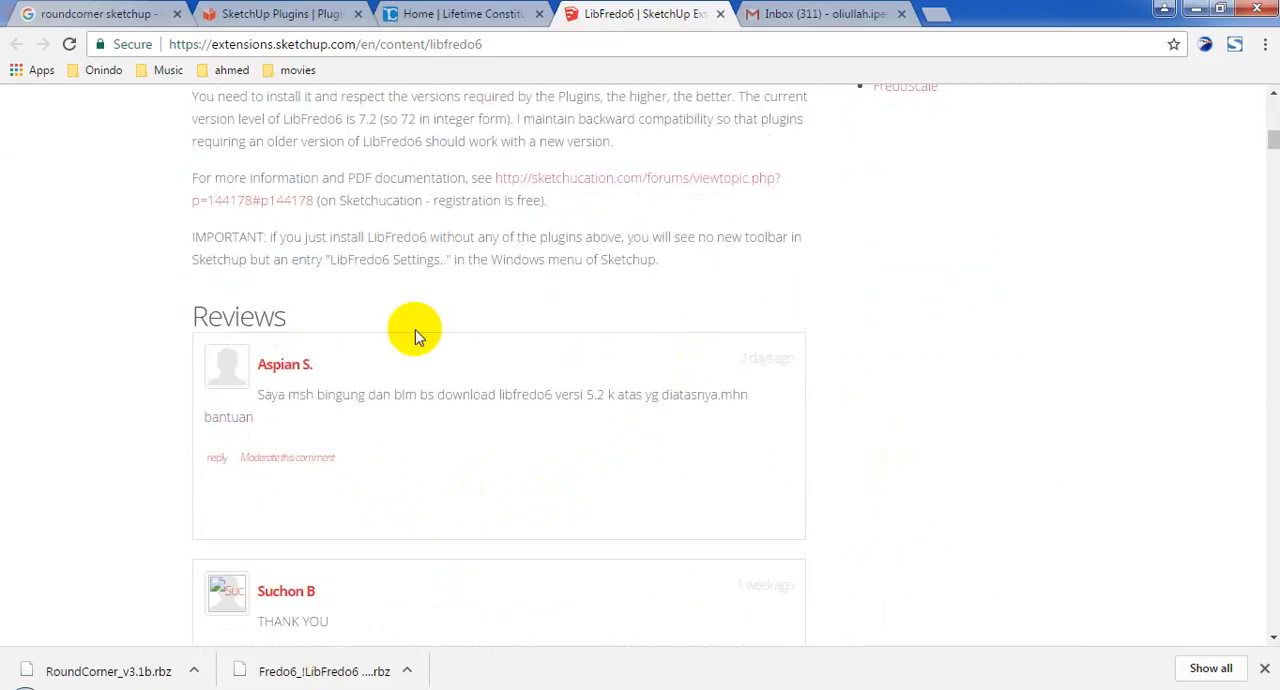
# Switch to SketchUp and open the file chooser for installing an extension from the system preferences.
pyautogui.click(505, 16)
pyautogui.click(1168, 9)
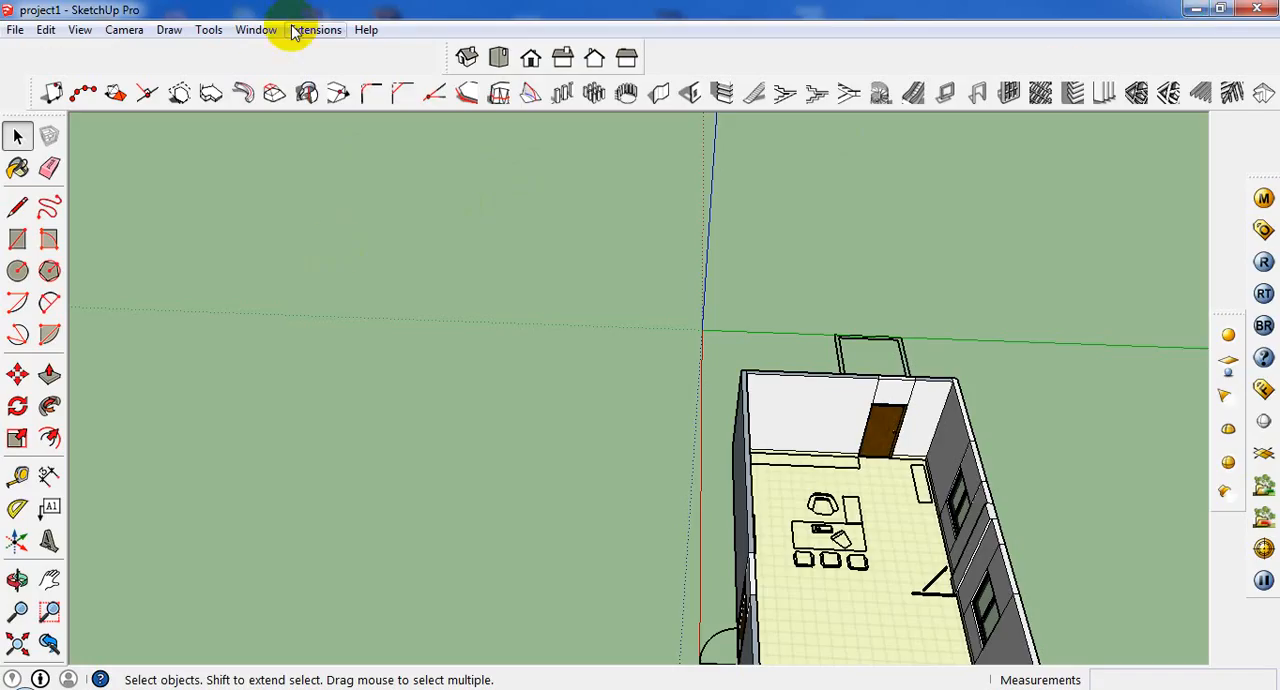
pyautogui.click(247, 30)
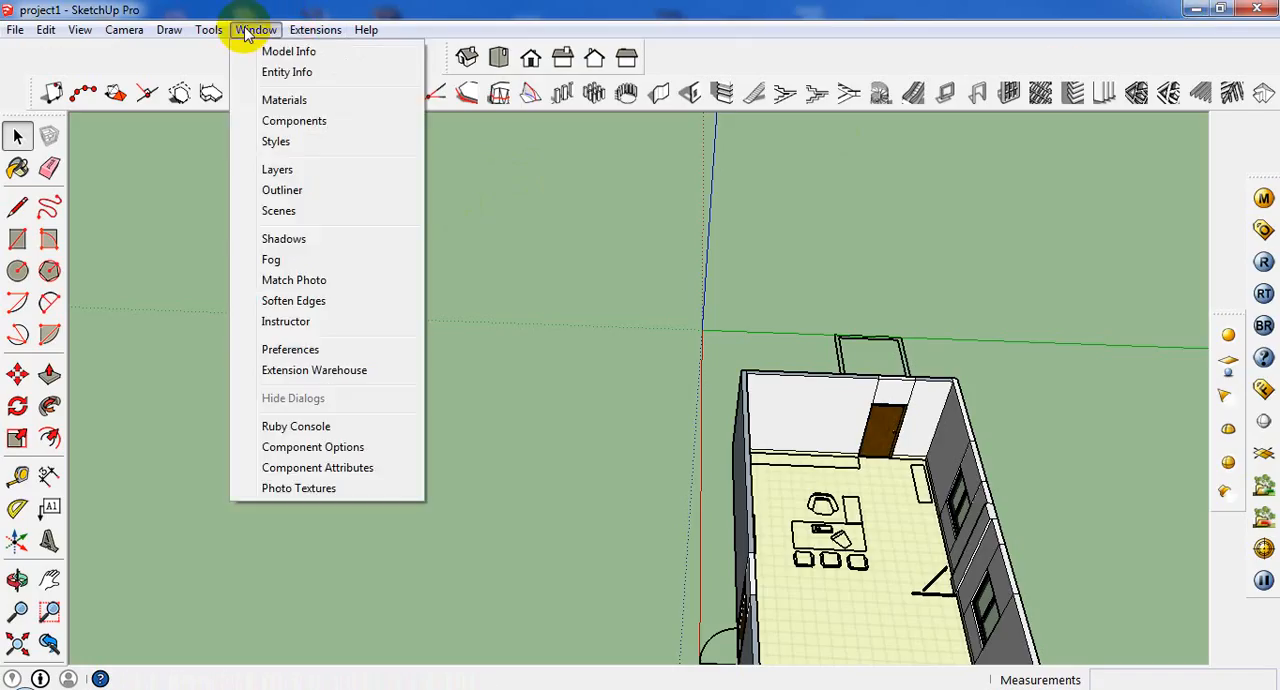
pyautogui.click(300, 349)
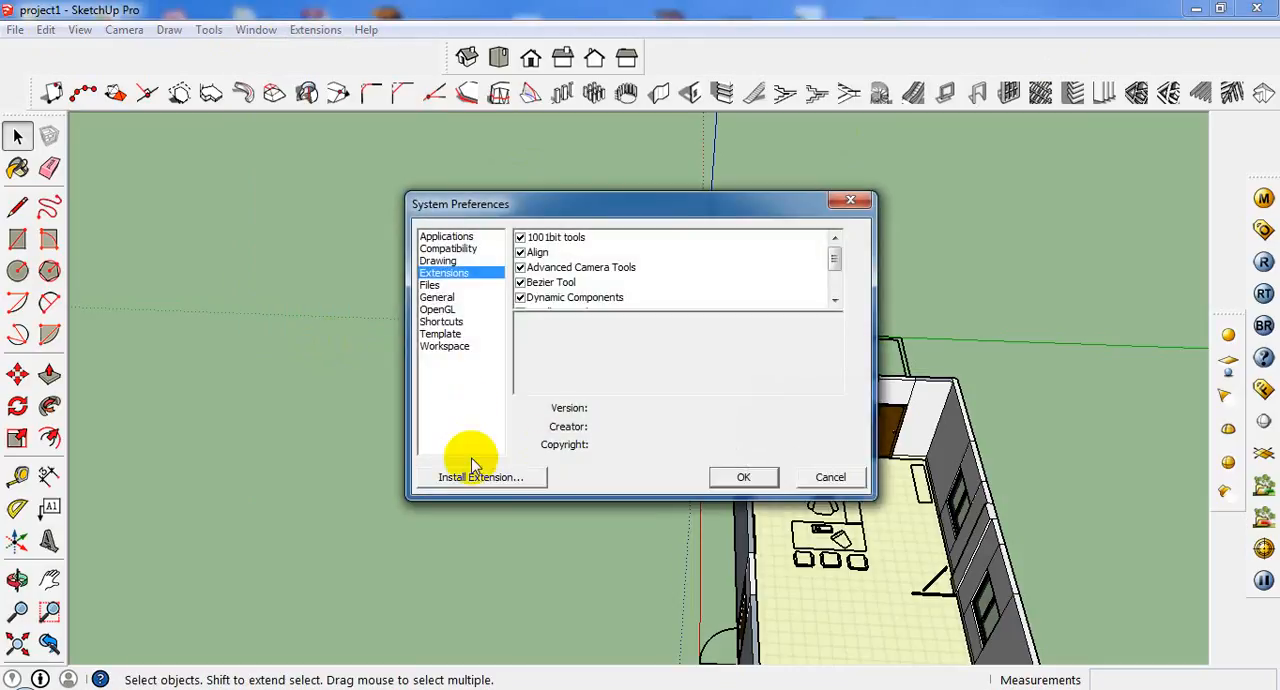
pyautogui.click(470, 478)
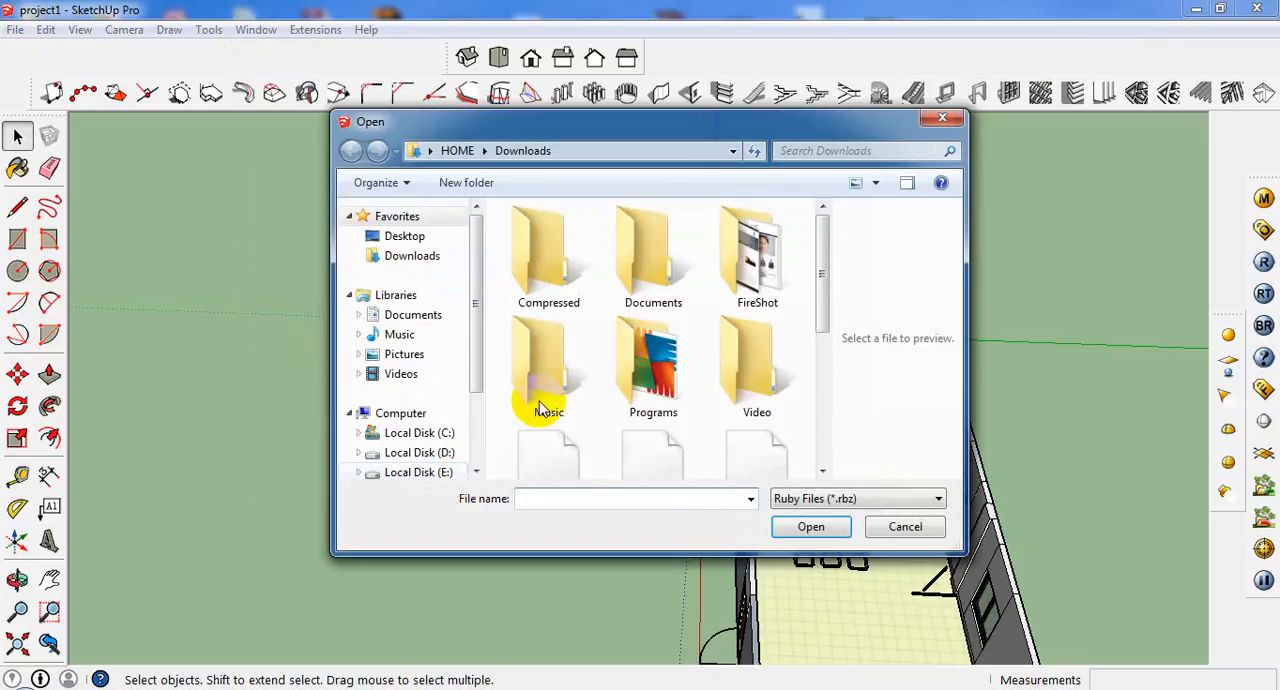
# Install the extension file "Fredo6_!LibFredo6 - v7.2h - 24 Nov 16.rbz" from the Downloads folder, allowing it filesystem access.
pyautogui.moveTo(827, 259); pyautogui.dragTo(824, 335)
pyautogui.click(760, 355)
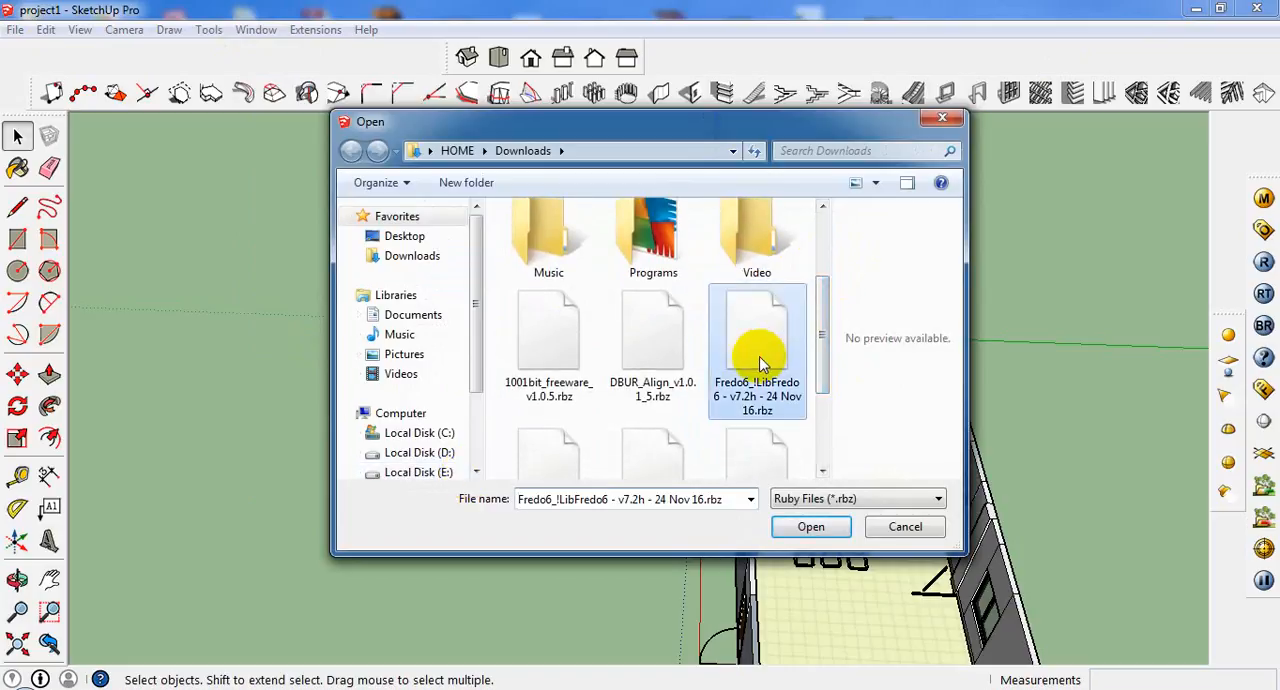
pyautogui.click(808, 527)
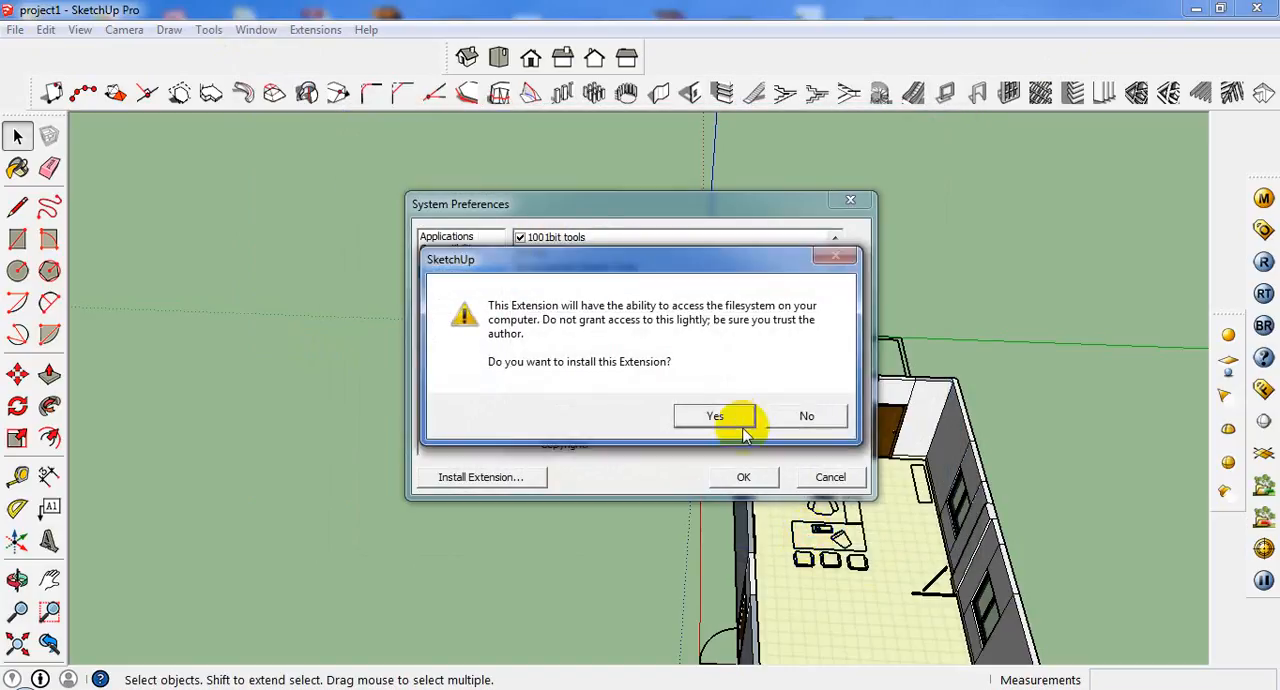
pyautogui.click(713, 413)
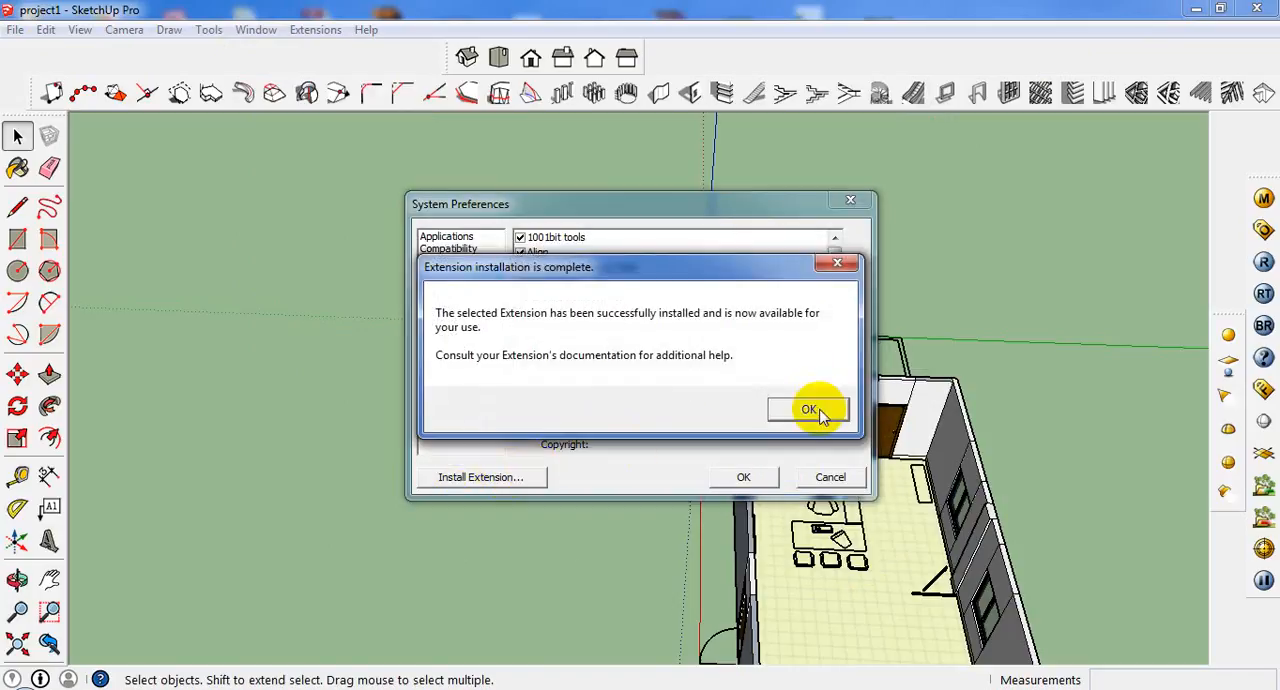
pyautogui.click(812, 411)
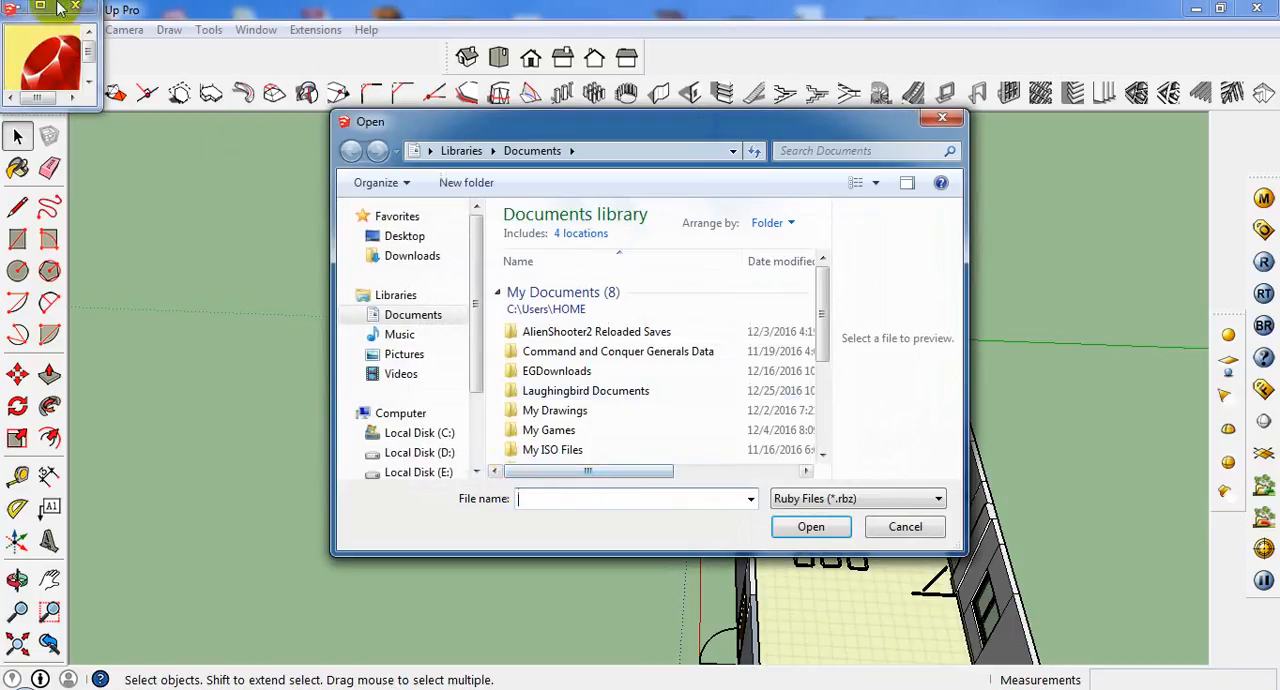
# Install the extension file "RoundCorner_v3.1b.rbz" from the Downloads folder, allowing it filesystem access, and close the system preferences.
pyautogui.click(650, 371)
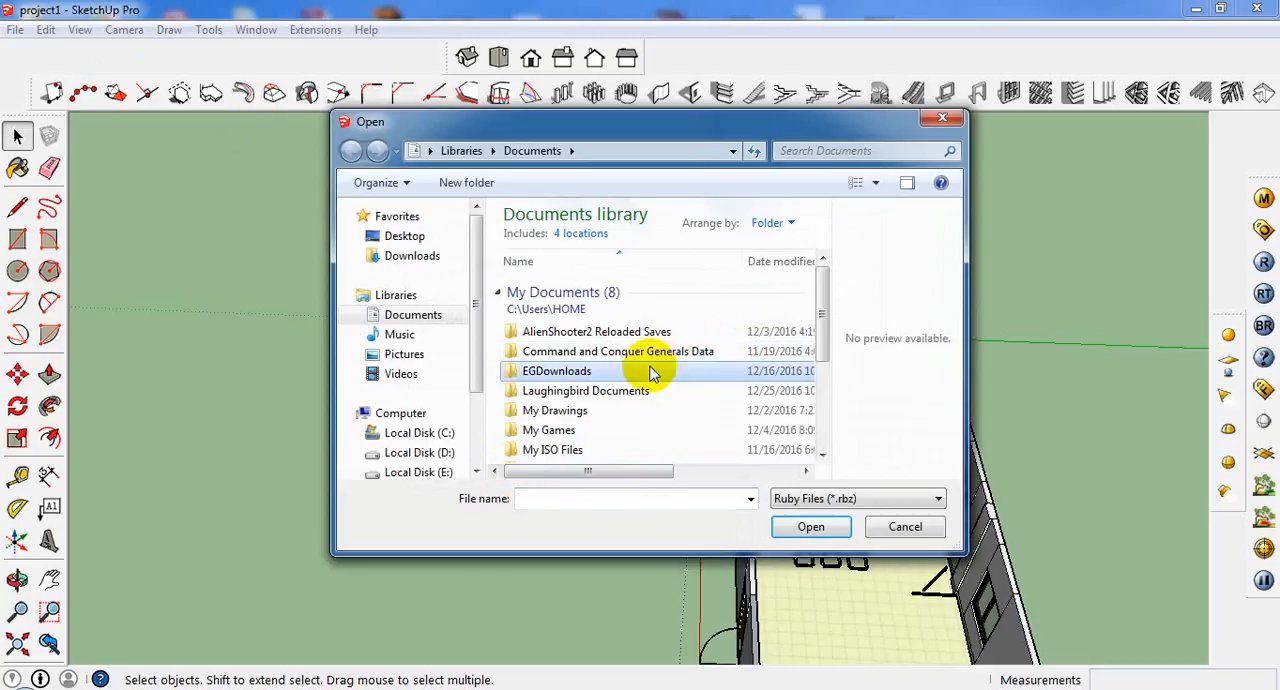
pyautogui.click(405, 255)
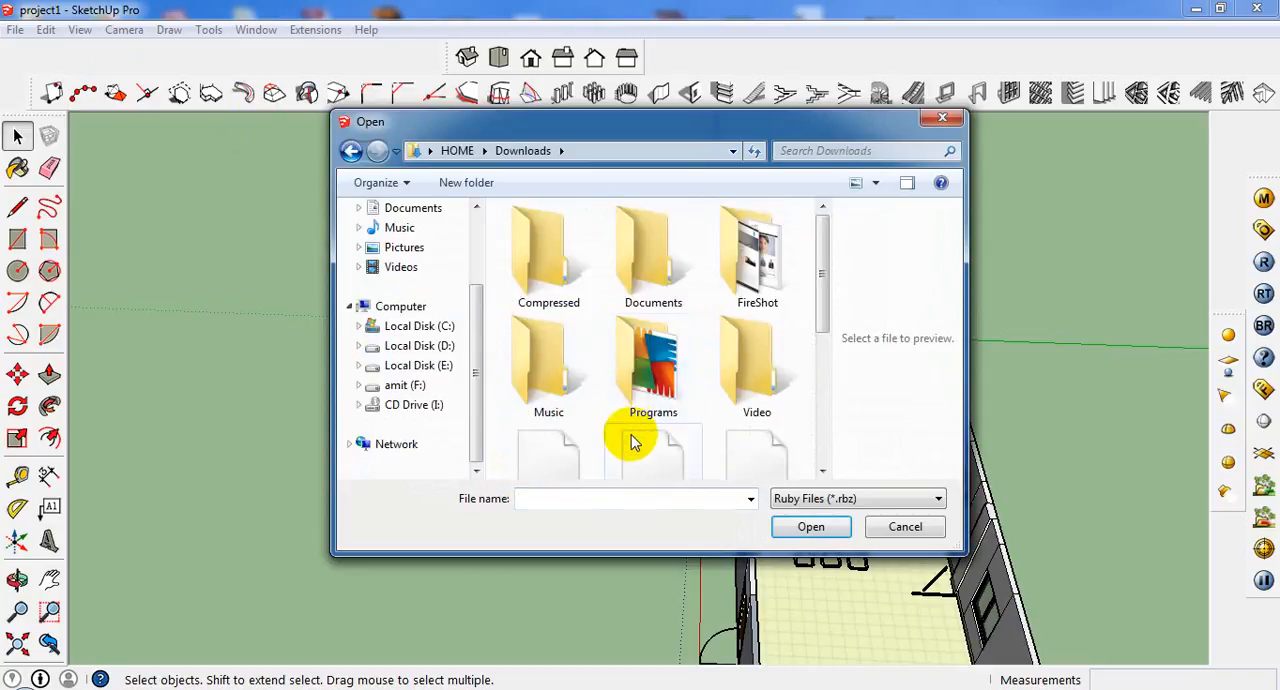
pyautogui.click(632, 443)
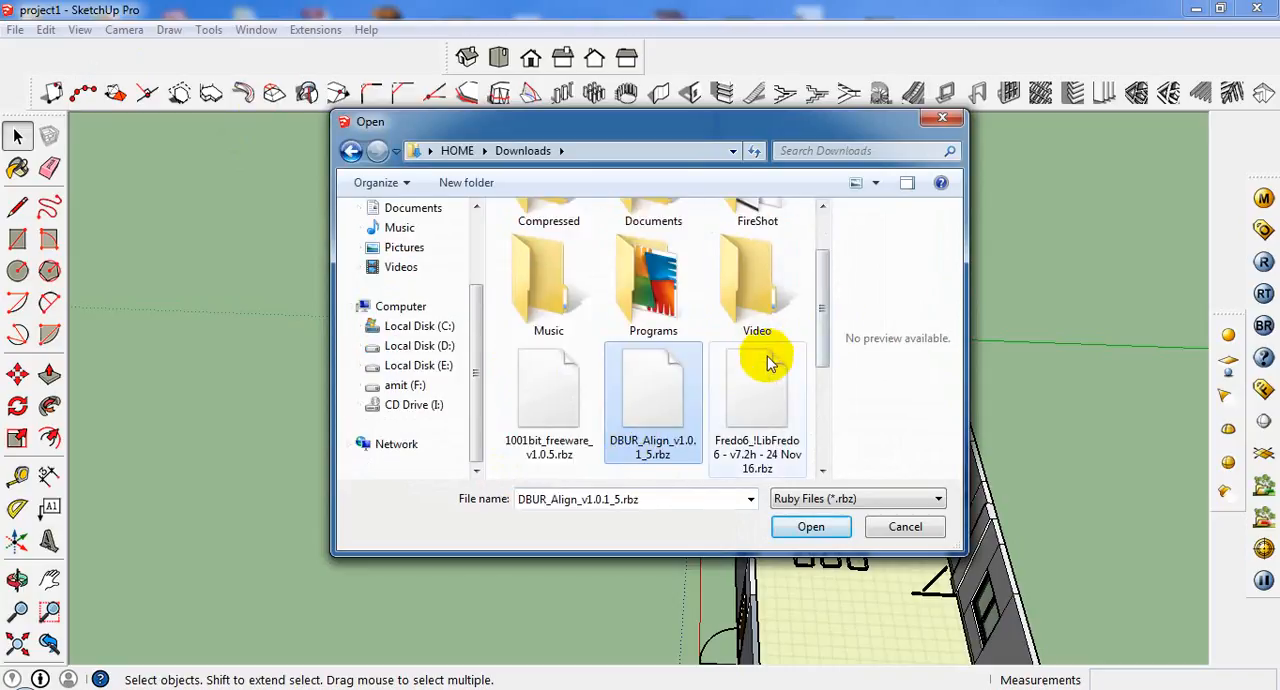
pyautogui.scroll(-1, 757, 388)
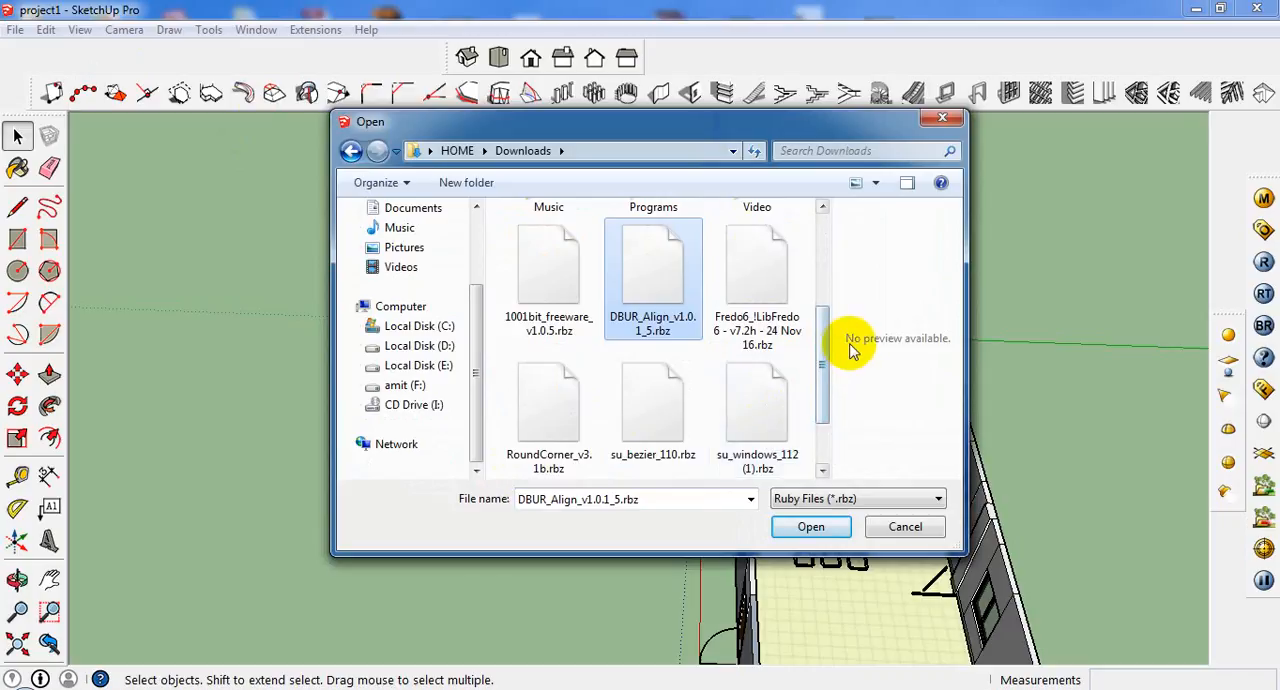
pyautogui.click(553, 430)
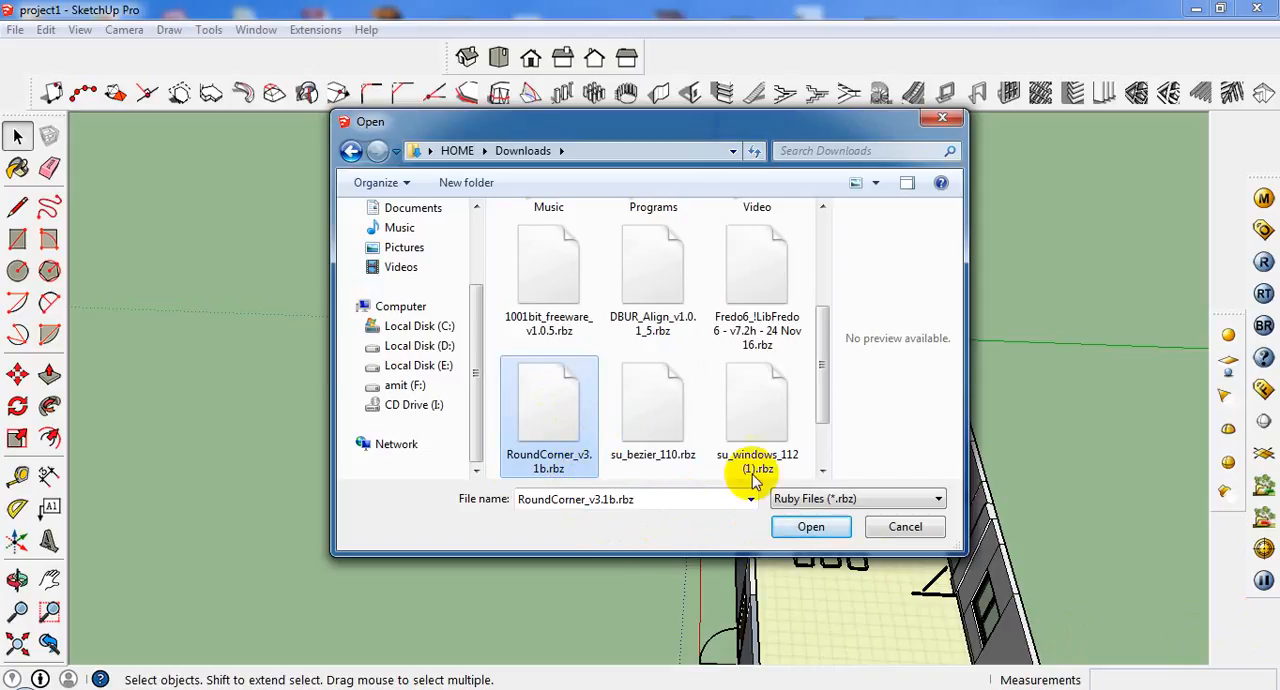
pyautogui.click(811, 526)
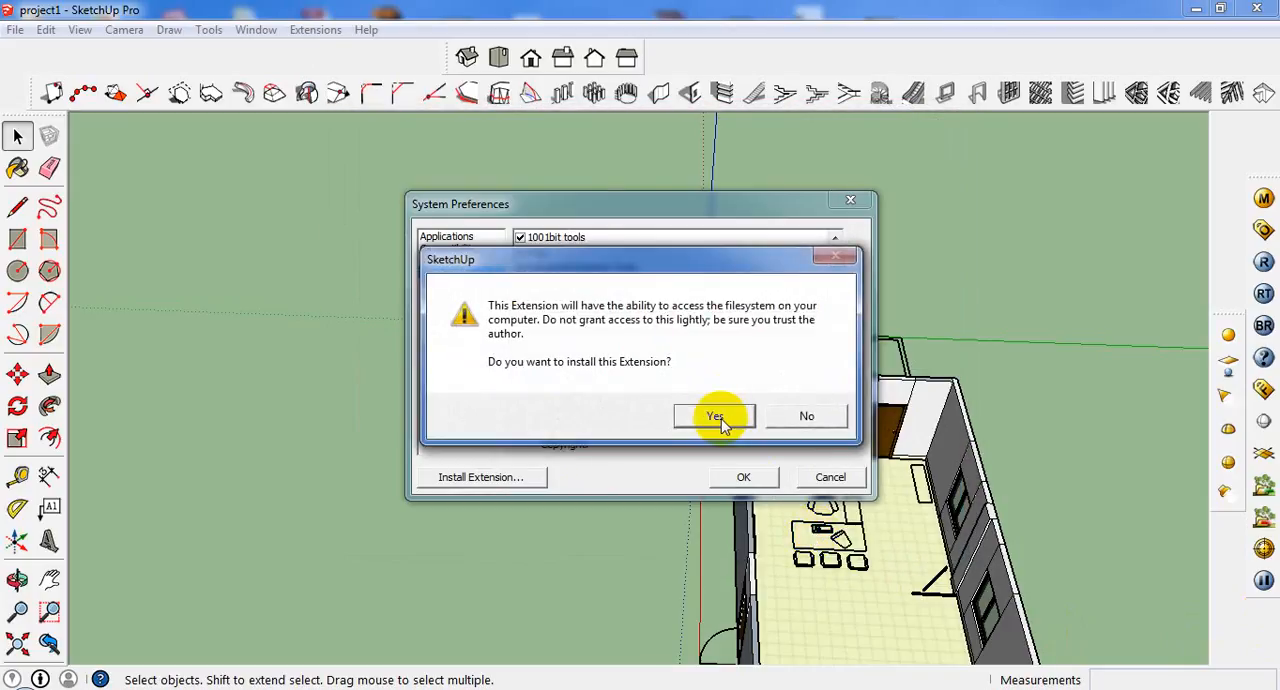
pyautogui.click(716, 416)
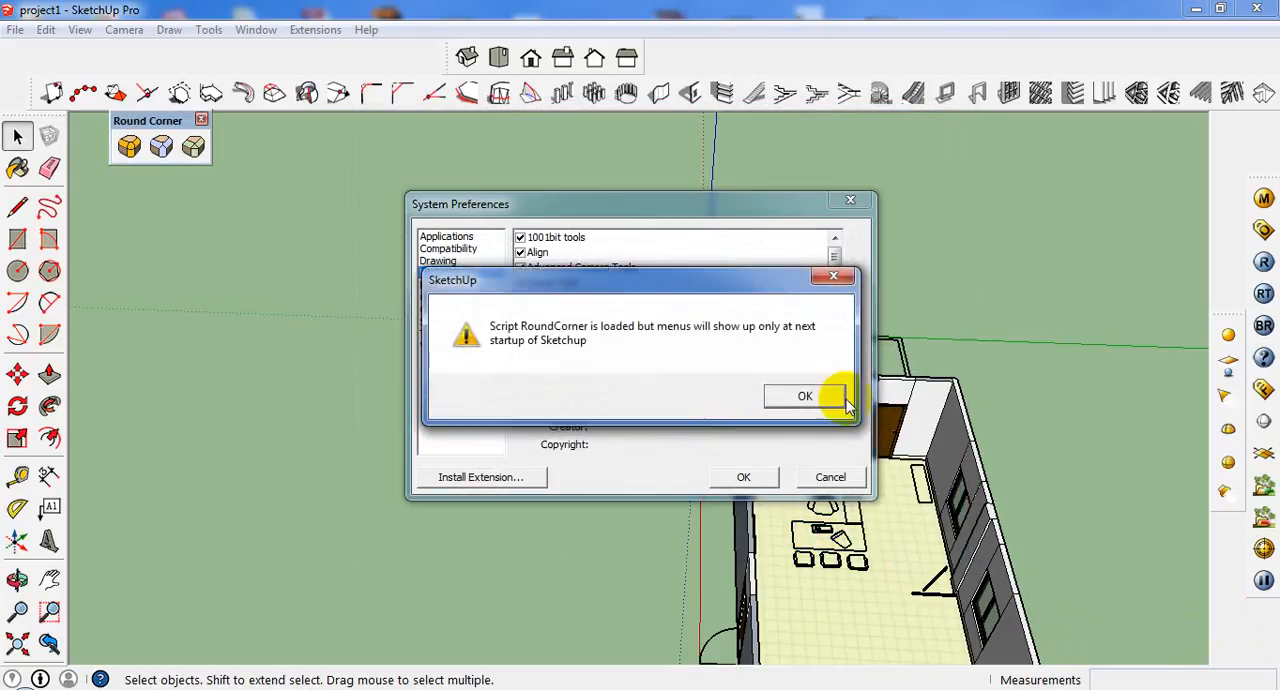
pyautogui.click(805, 397)
pyautogui.click(805, 411)
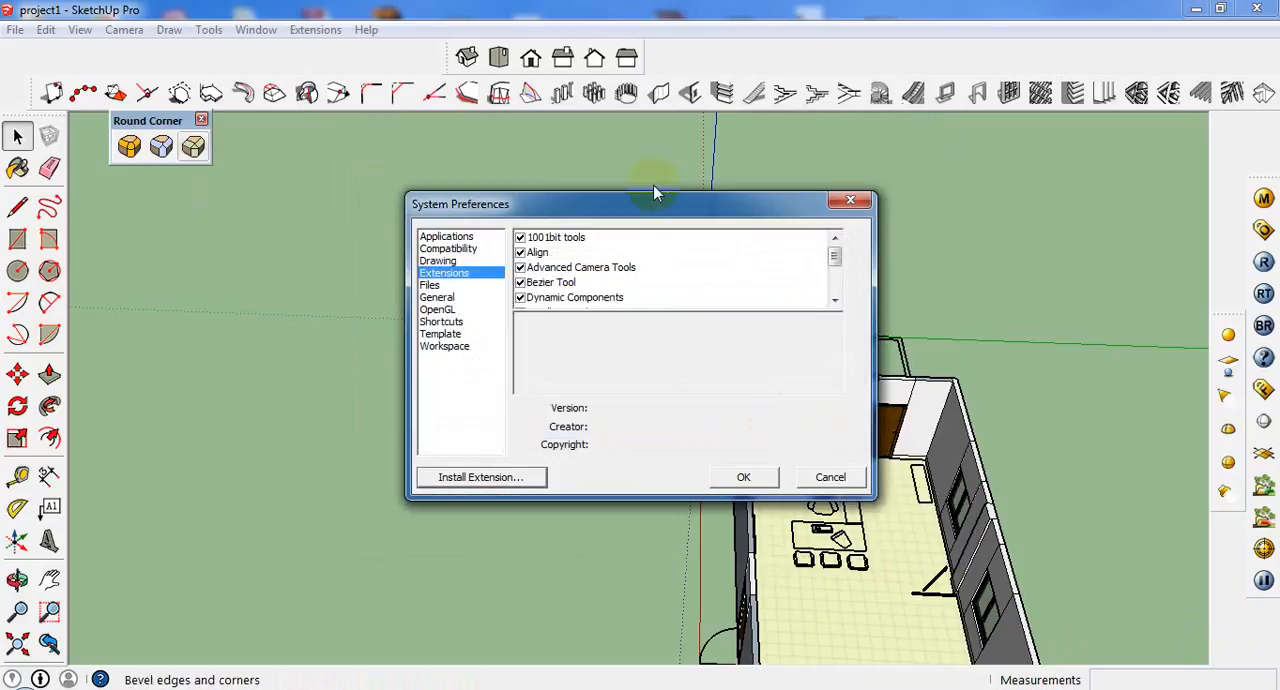
pyautogui.click(850, 200)
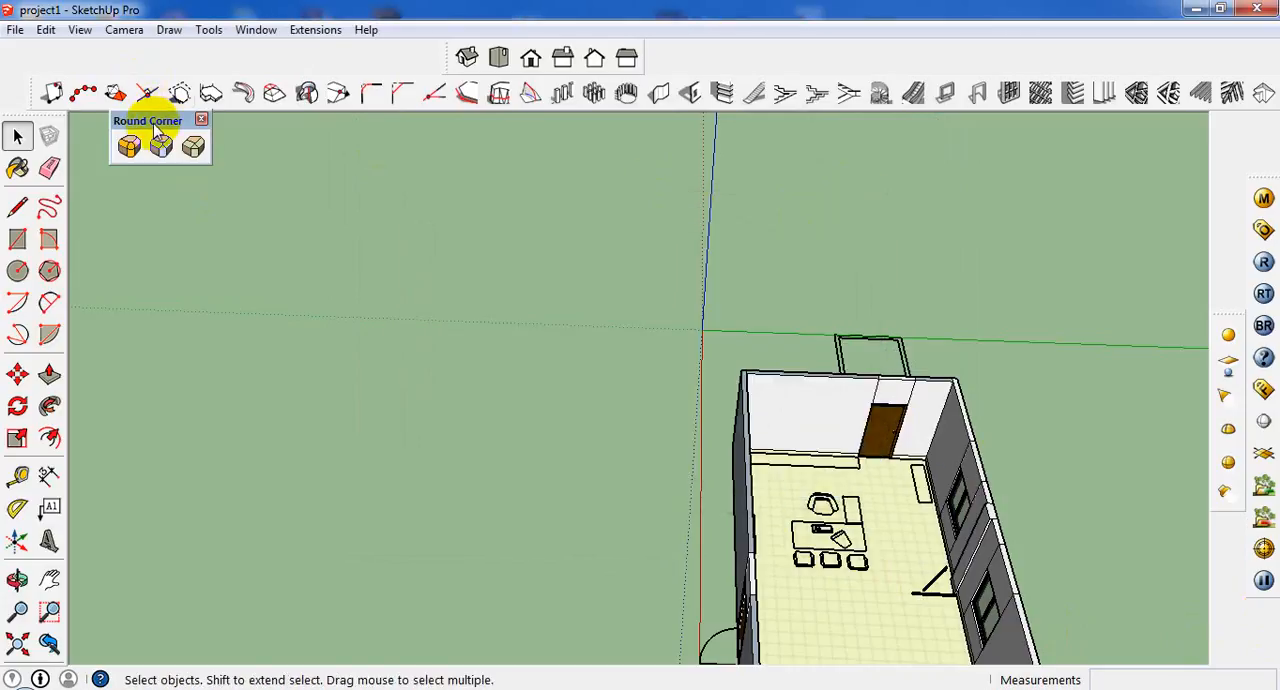
# Move the floating Round Corner toolbar farther into the drawing area.
pyautogui.moveTo(177, 220); pyautogui.dragTo(234, 220, button='middle')
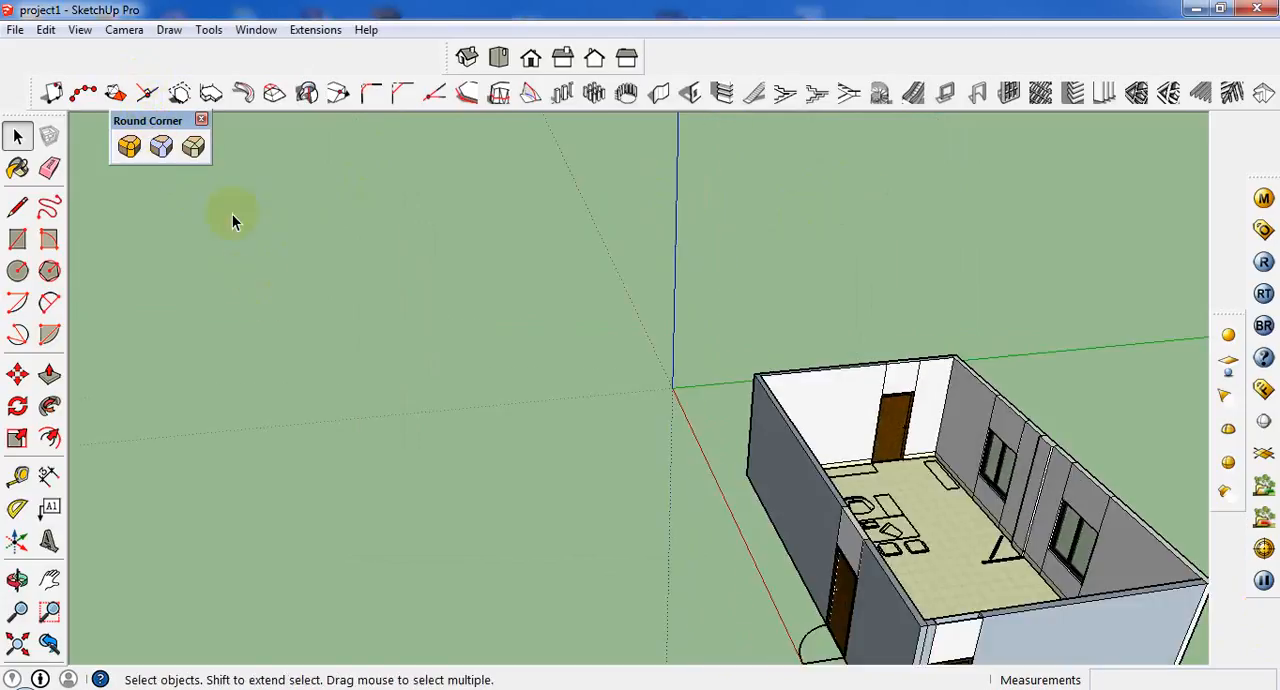
pyautogui.scroll(2, 234, 220)
pyautogui.scroll(2, 178, 163)
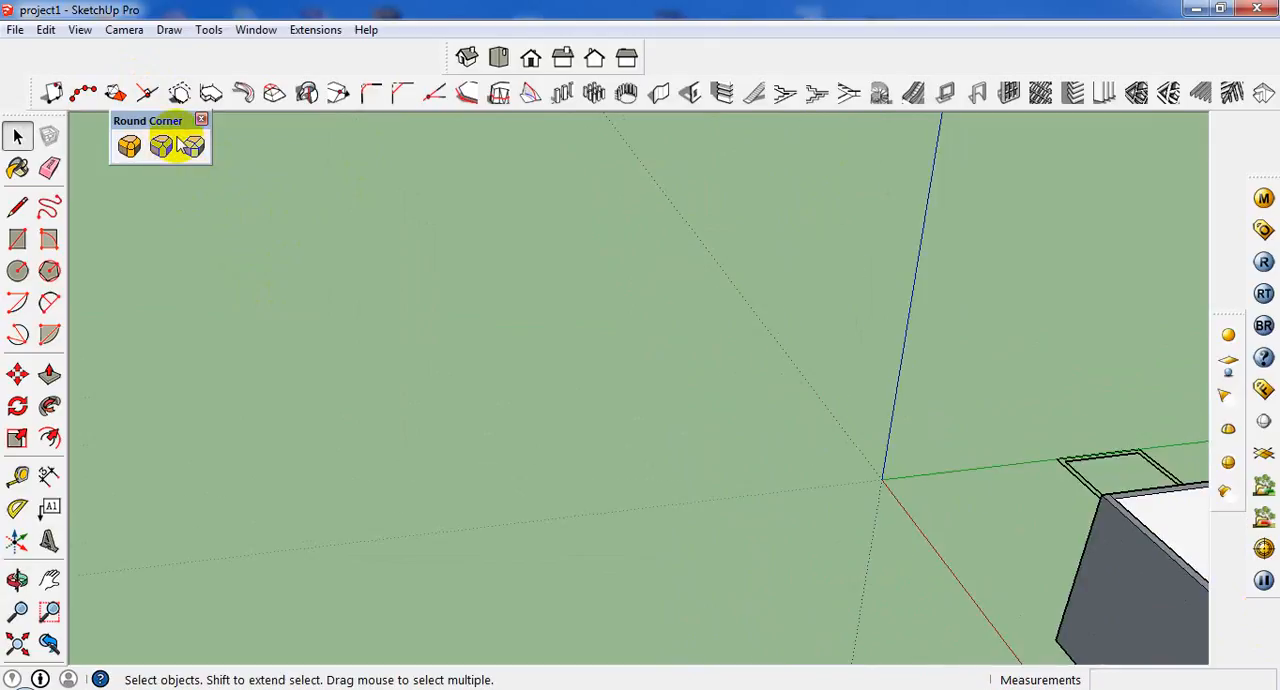
pyautogui.moveTo(175, 124); pyautogui.dragTo(359, 188)
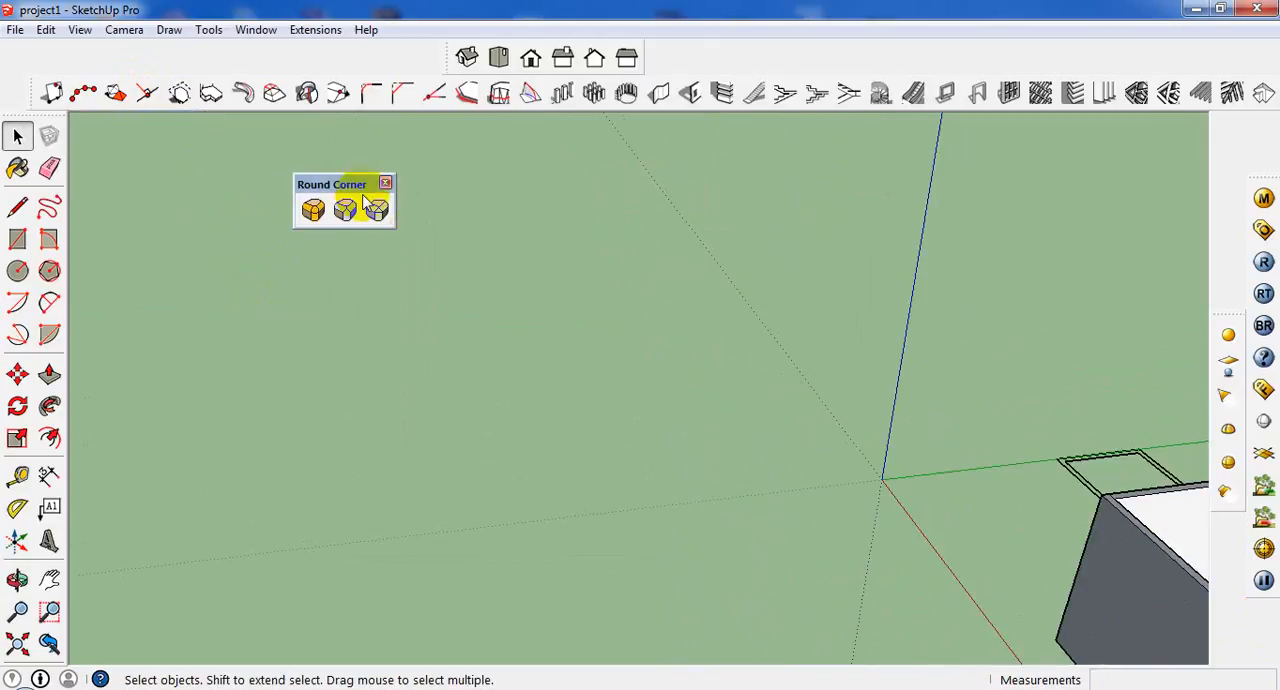
# Draw a rectangle on the ground in the empty area beside the building.
pyautogui.click(17, 239)
pyautogui.click(509, 504)
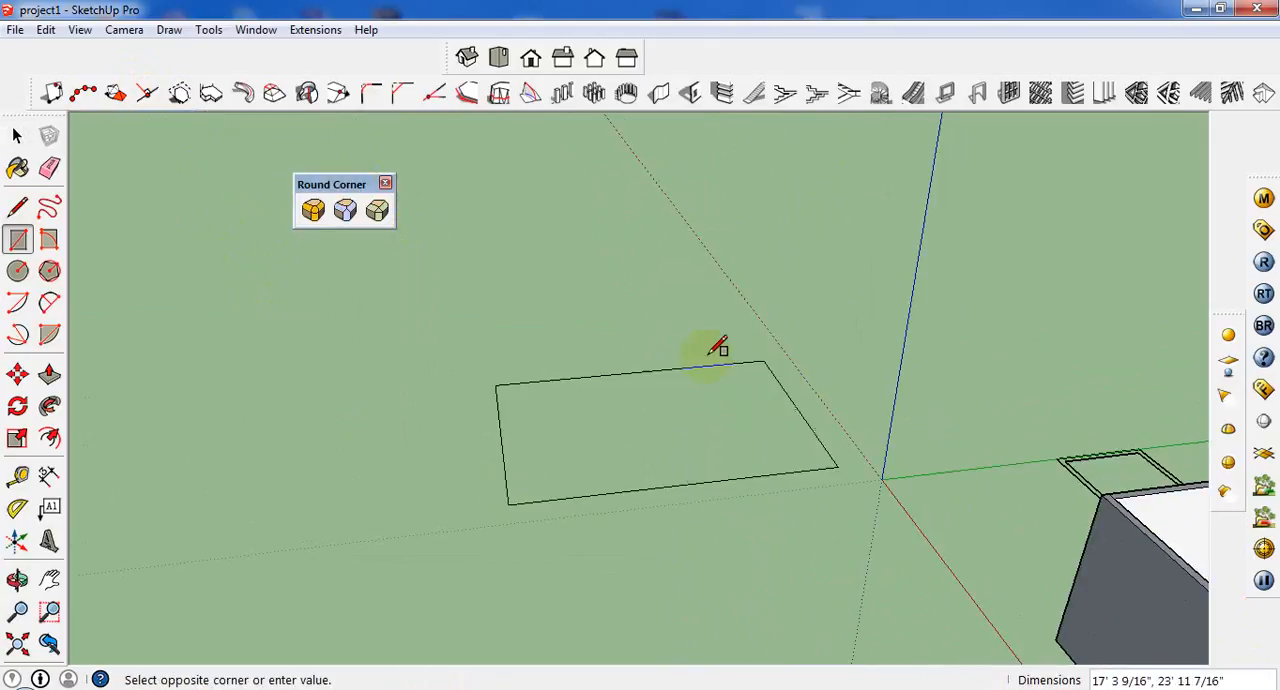
pyautogui.click(649, 366)
# Pull the rectangle's face up 11' into a box.
pyautogui.click(49, 373)
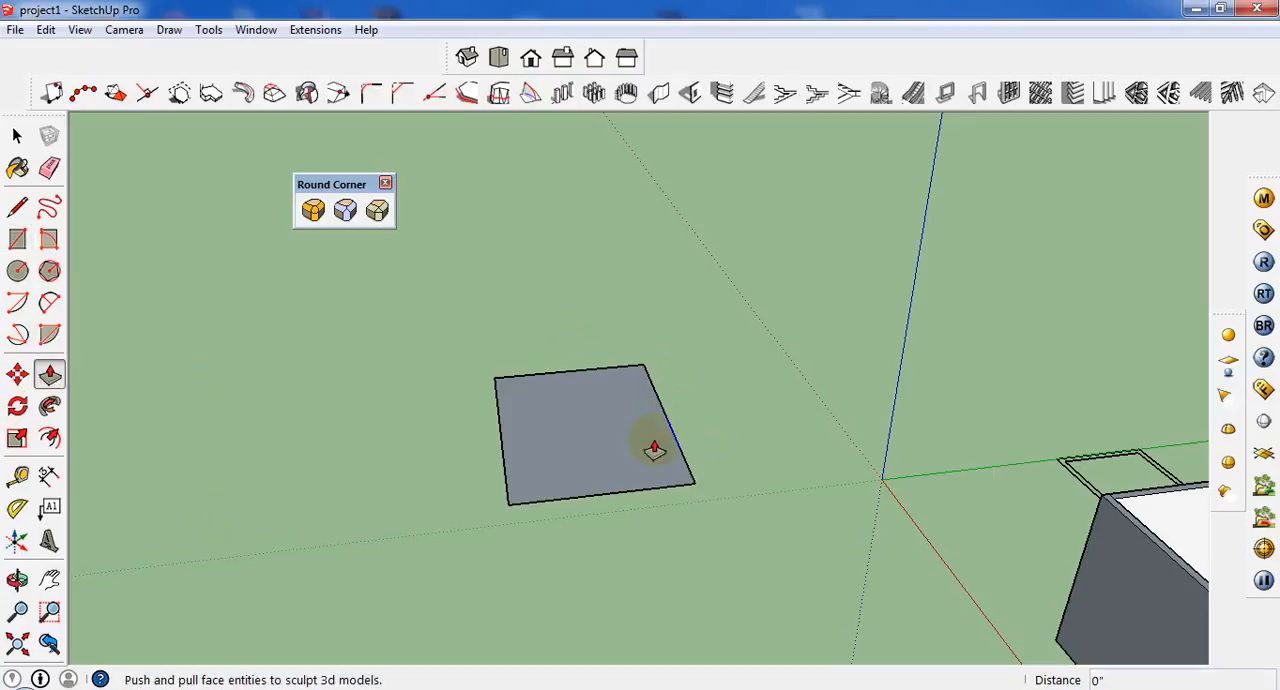
pyautogui.click(654, 418)
pyautogui.click(643, 305)
pyautogui.moveTo(740, 302); pyautogui.dragTo(940, 205, button='middle')
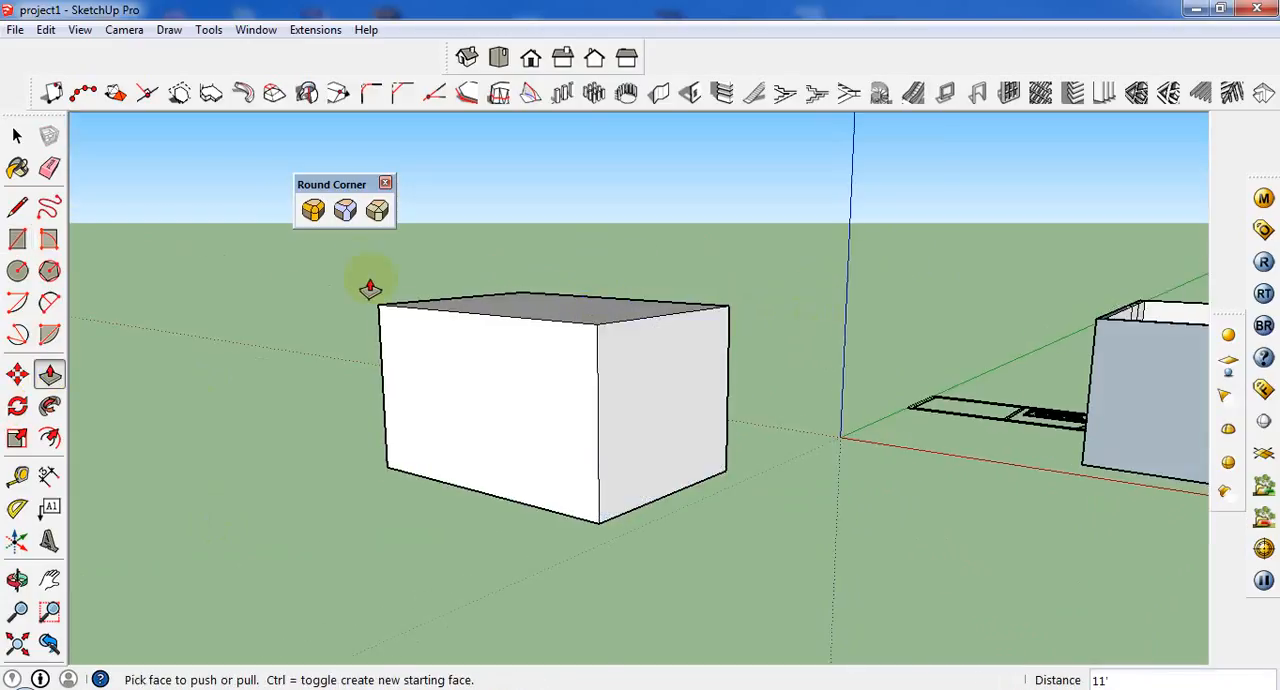
pyautogui.scroll(3, 371, 286)
# Select the box's four top edges together with the two vertical edges of its front face.
pyautogui.click(16, 136)
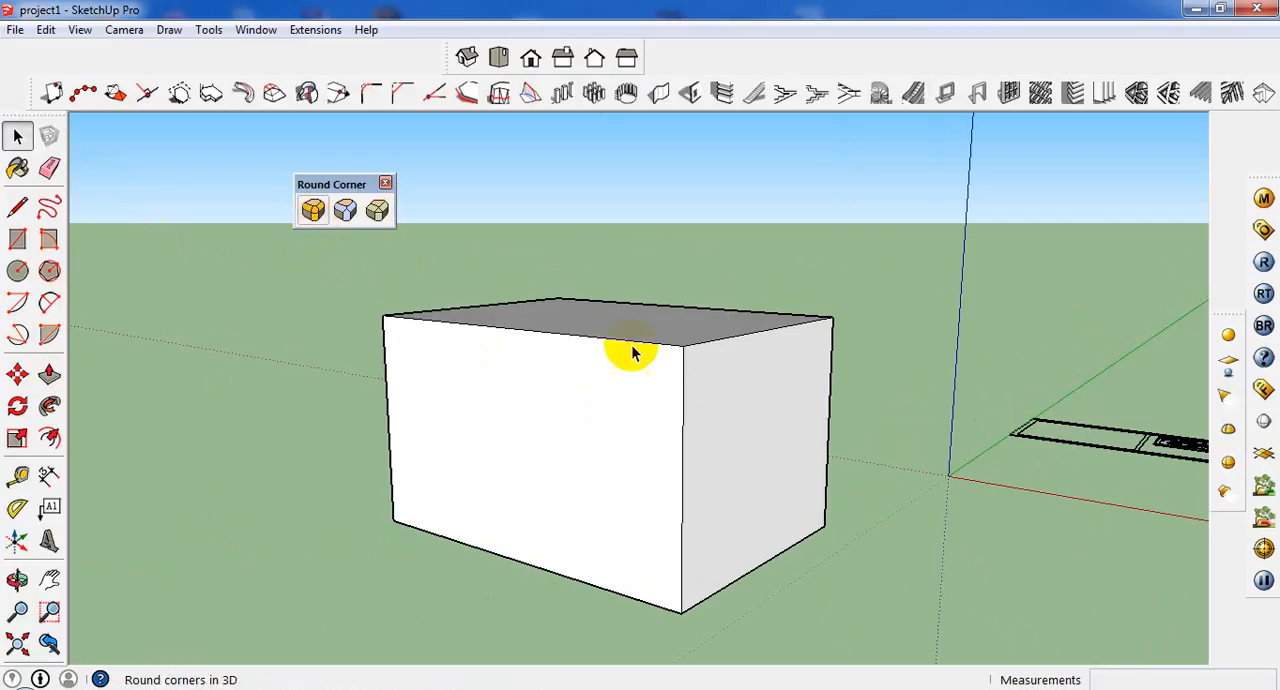
pyautogui.moveTo(618, 356); pyautogui.dragTo(890, 281, button='middle')
pyautogui.moveTo(762, 345); pyautogui.dragTo(618, 399, button='middle')
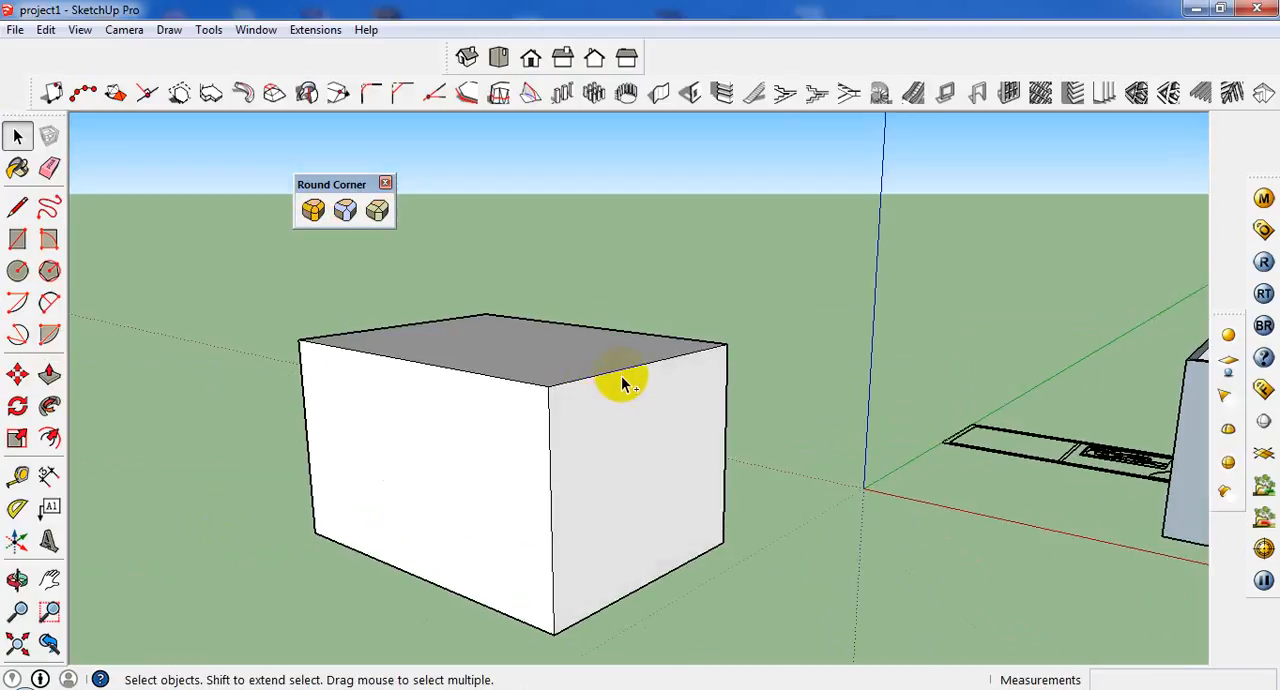
pyautogui.click(619, 376)
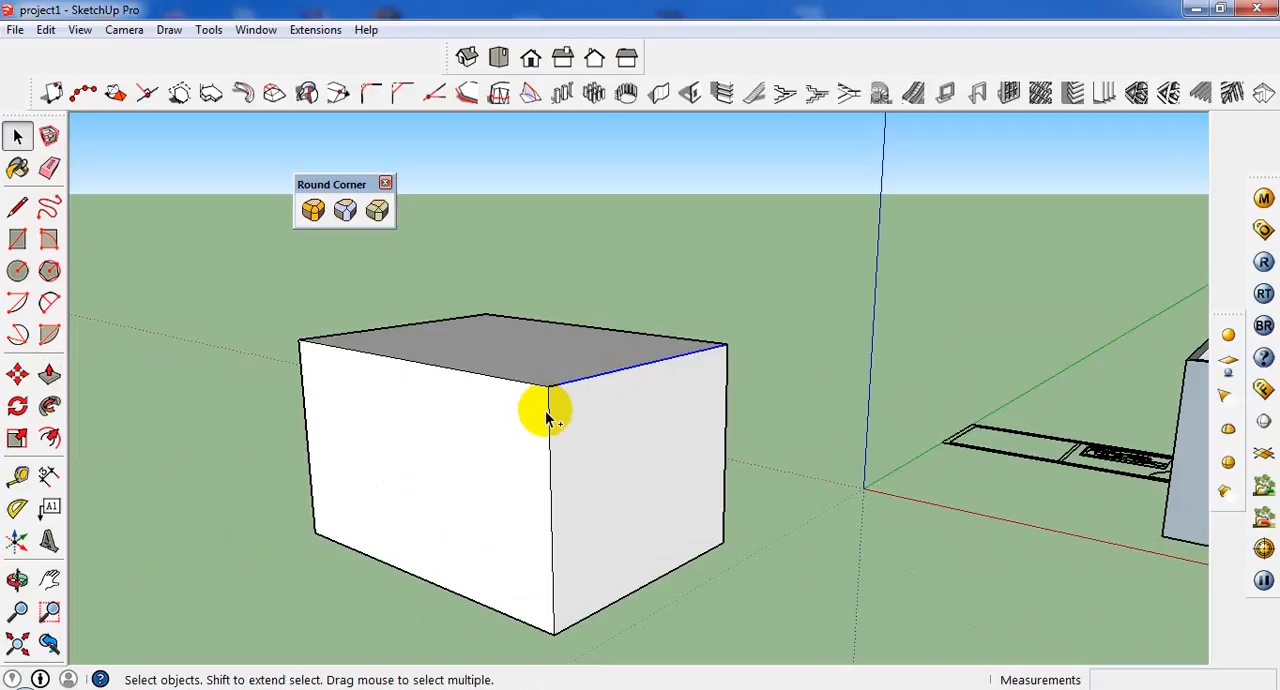
pyautogui.keyDown('ctrl'); pyautogui.click(548, 412); pyautogui.keyUp('ctrl')
pyautogui.keyDown('ctrl'); pyautogui.click(529, 384); pyautogui.keyUp('ctrl')
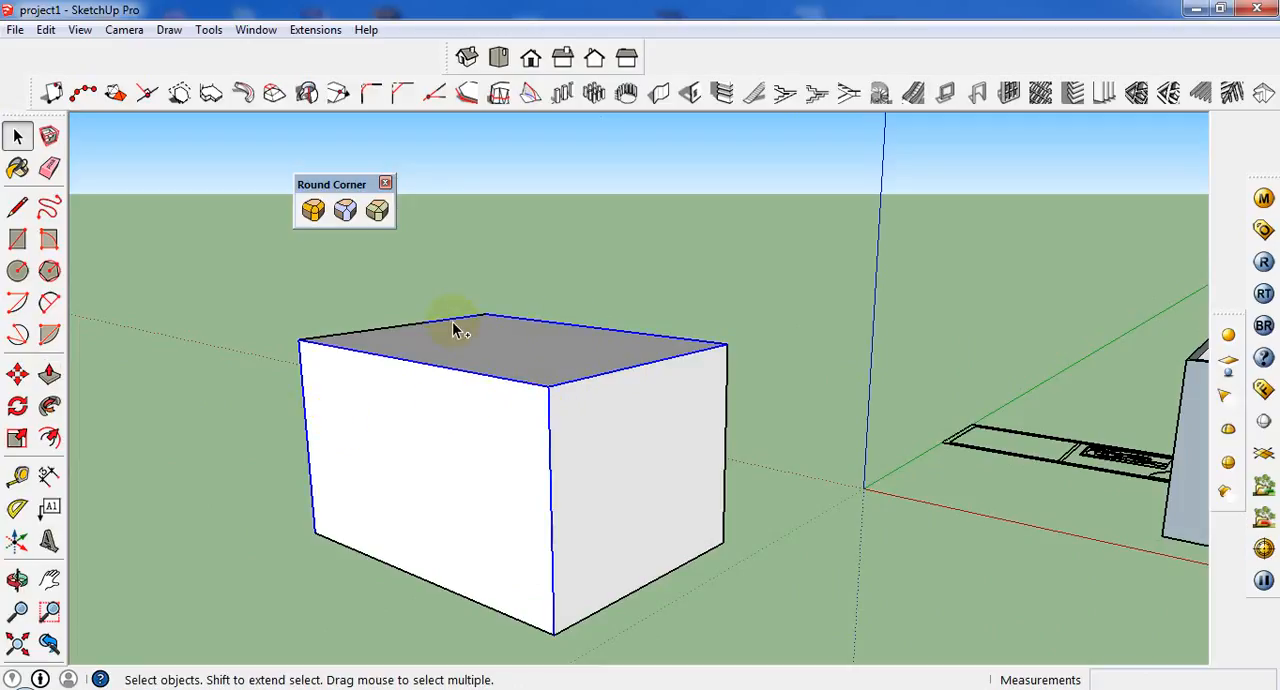
pyautogui.moveTo(447, 338); pyautogui.dragTo(500, 378, button='middle')
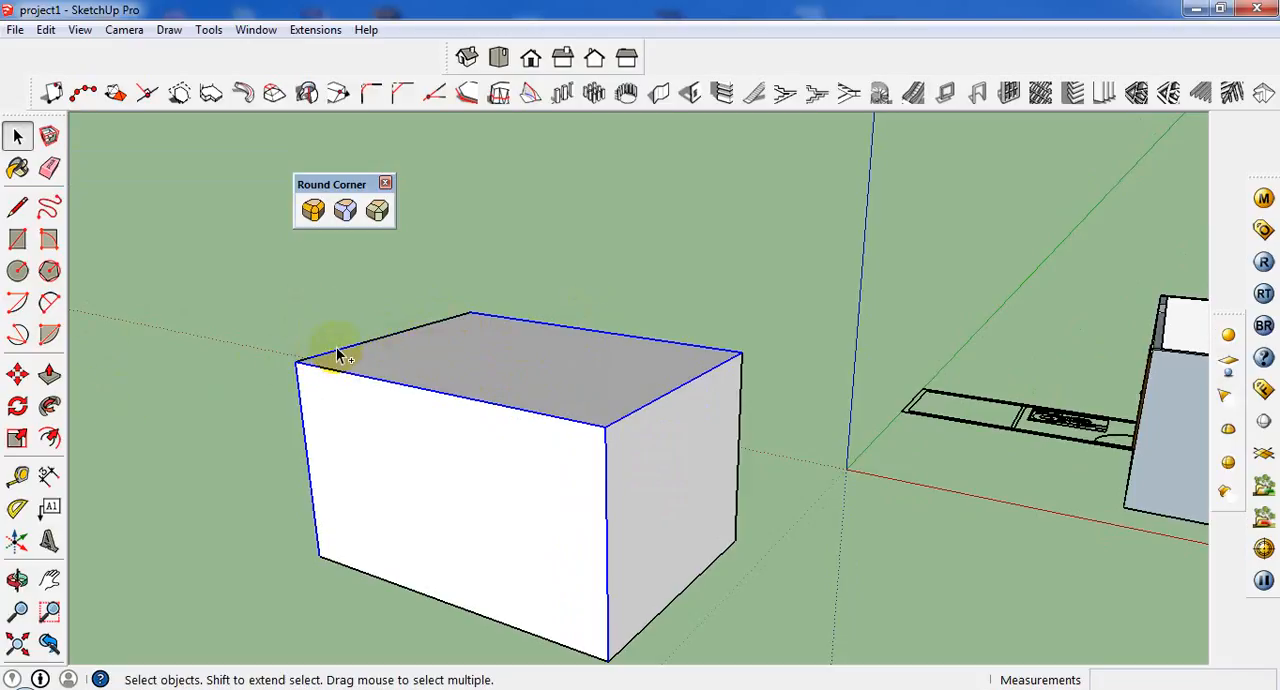
pyautogui.moveTo(345, 360); pyautogui.dragTo(318, 264, button='middle')
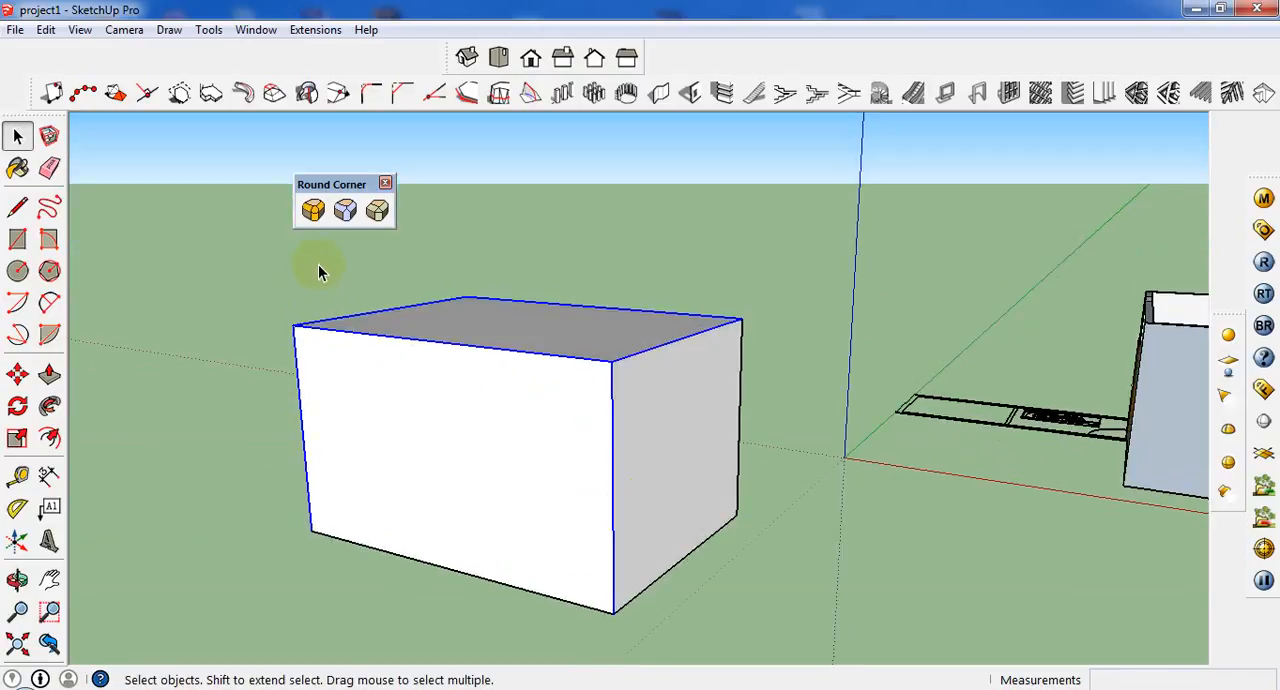
# Round the selected box edges in 3D with RoundCorner using a 5" offset and generate the geometry.
pyautogui.click(314, 213)
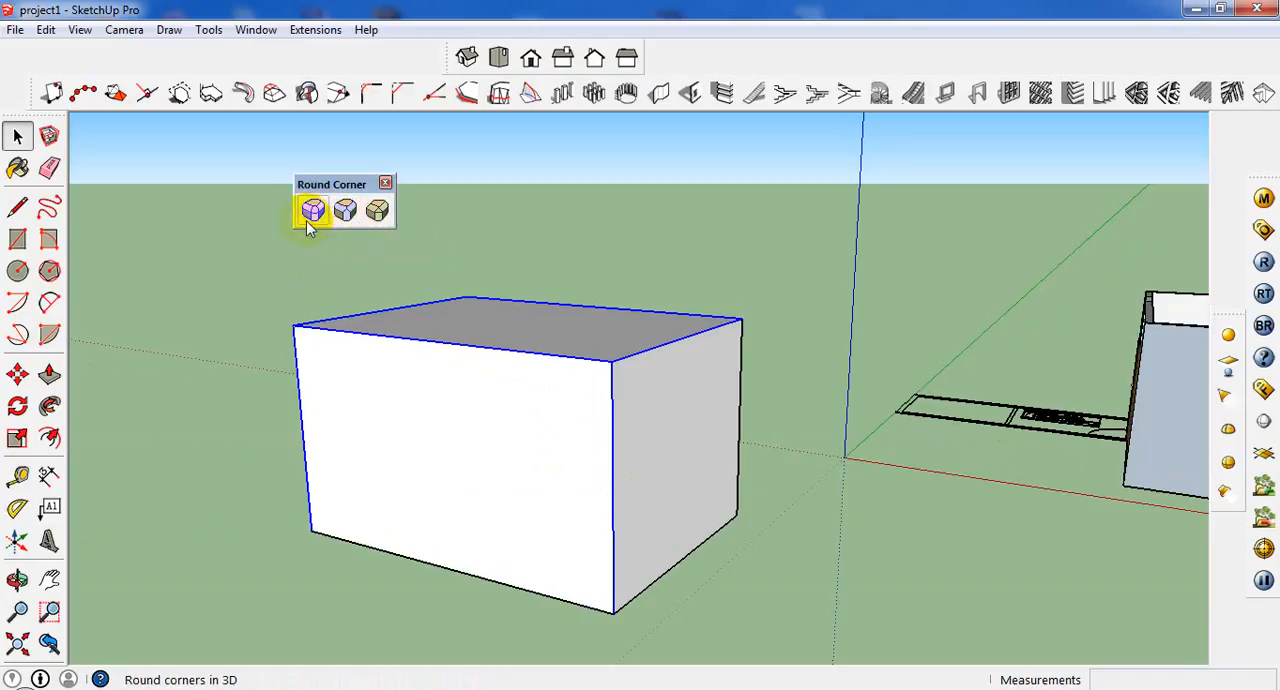
pyautogui.click(308, 222)
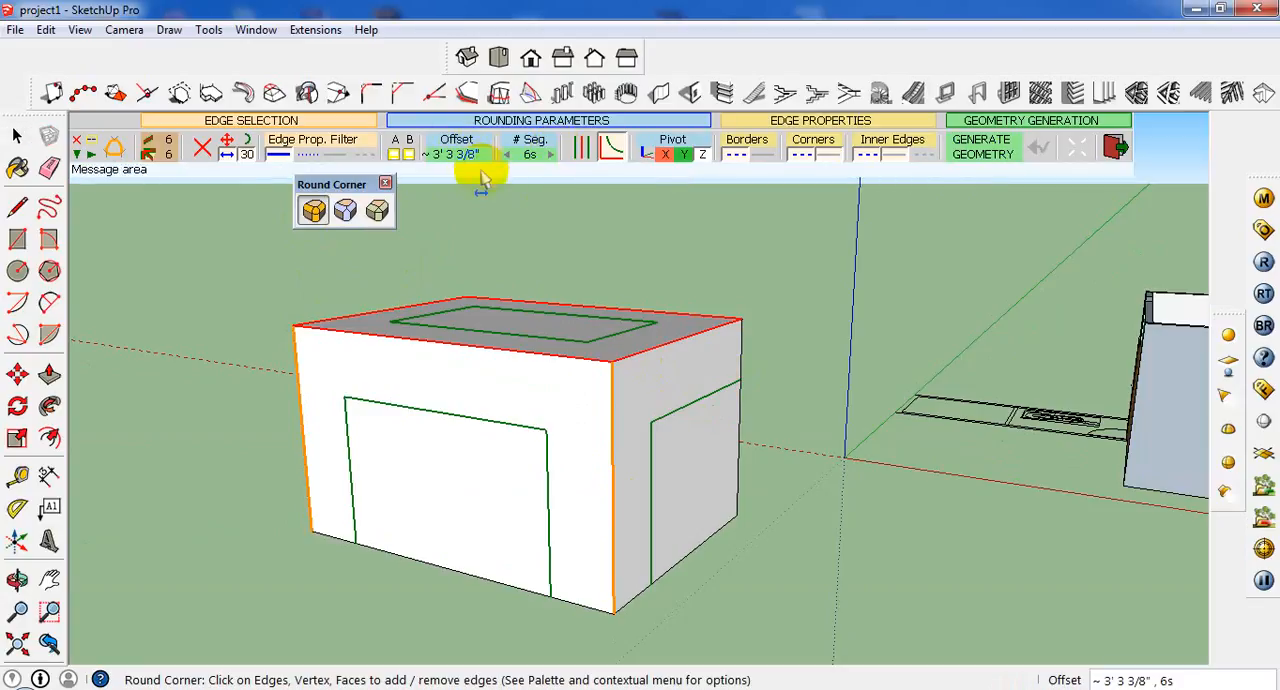
pyautogui.click(455, 155)
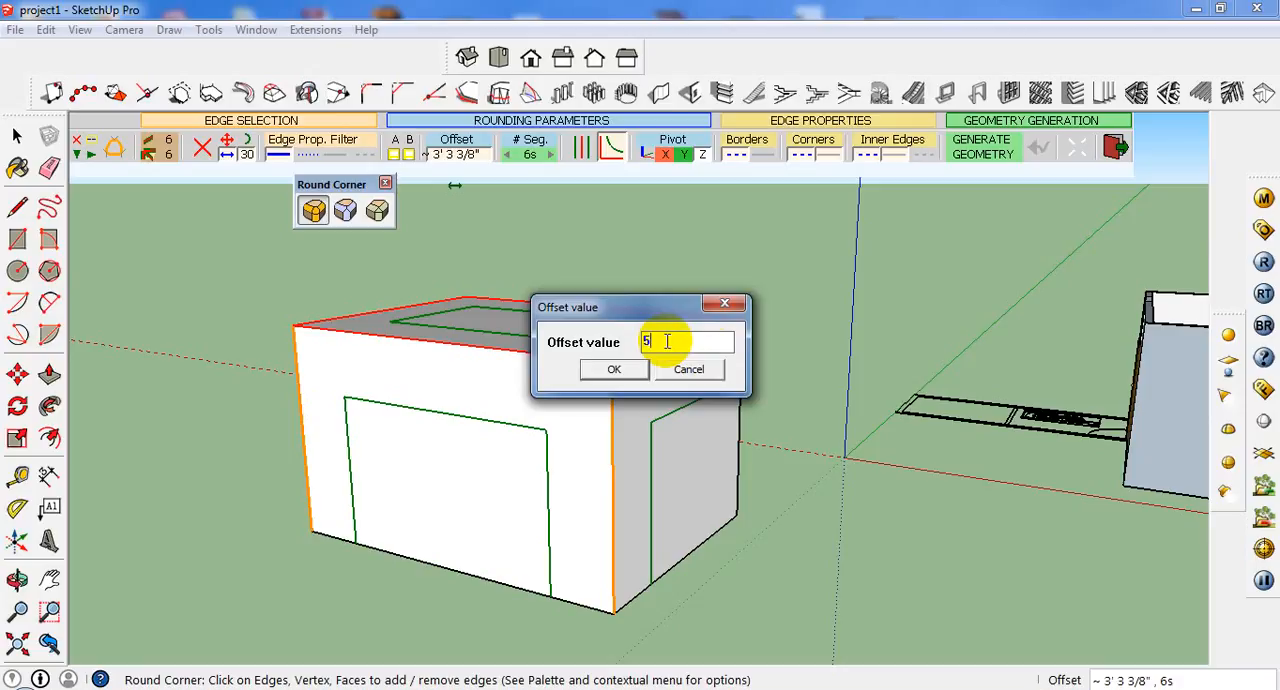
pyautogui.click(630, 378)
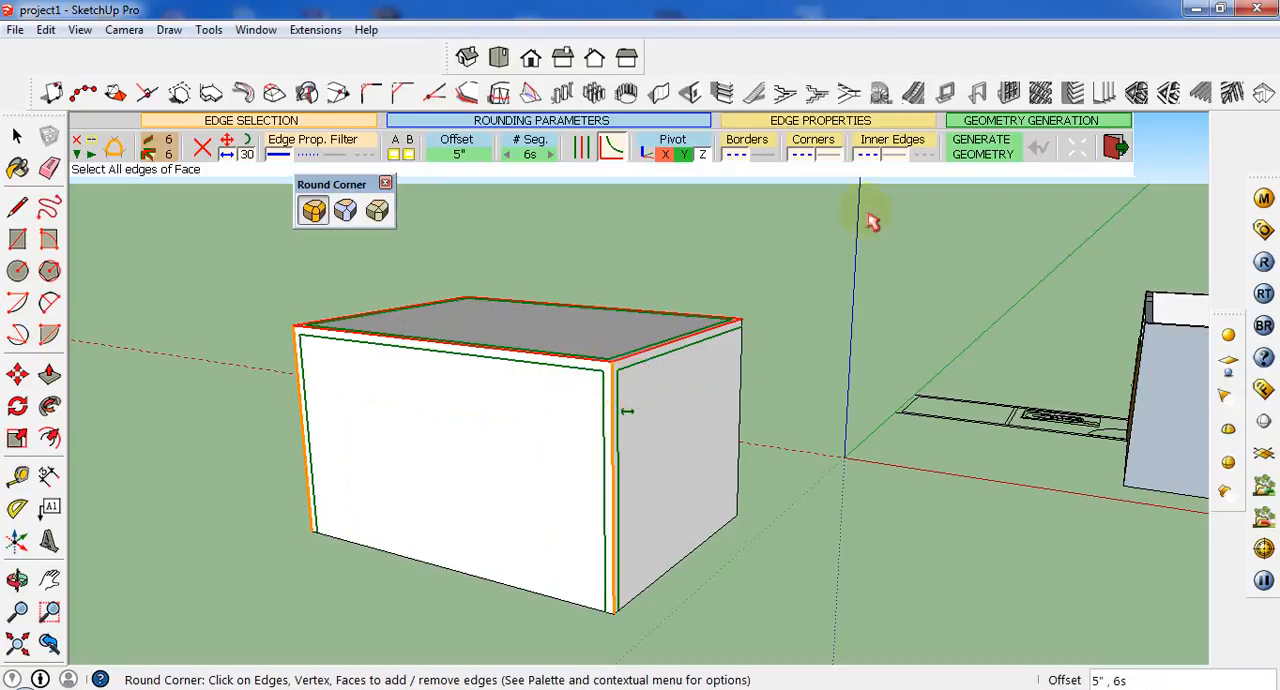
pyautogui.click(996, 150)
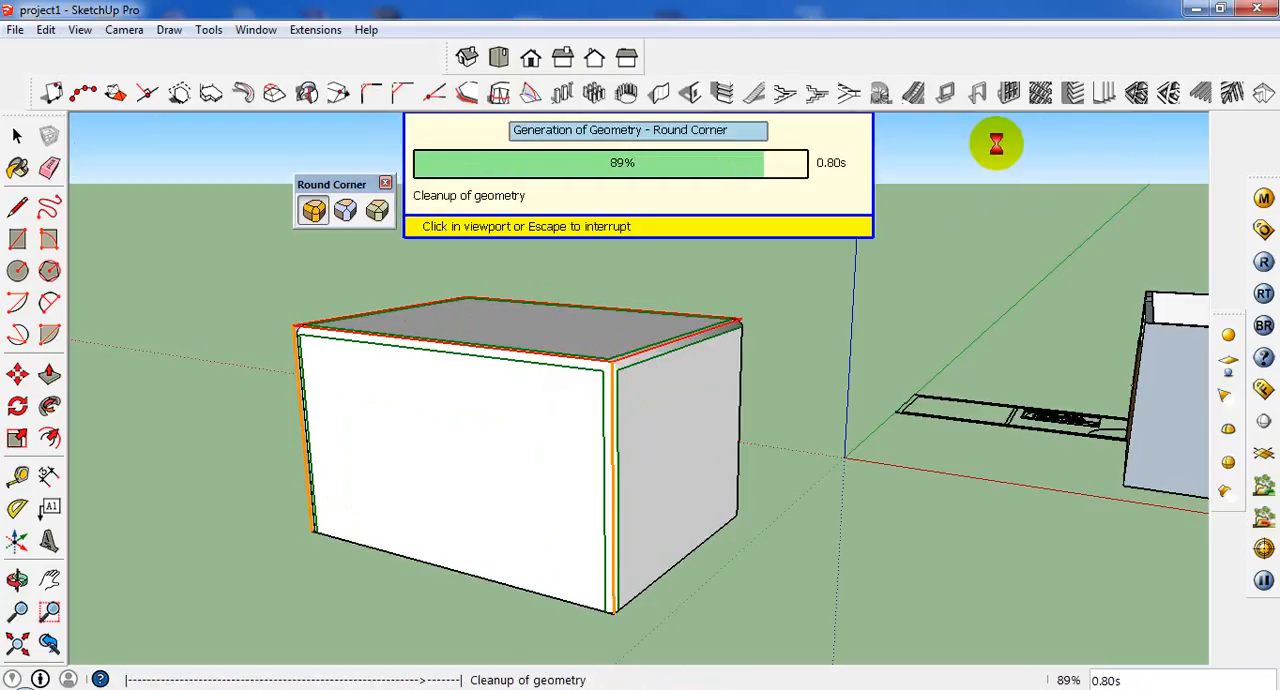
# Undo the box's edge rounding and its extrusion, and leave the Round Corner tool.
pyautogui.scroll(5, 600, 430)
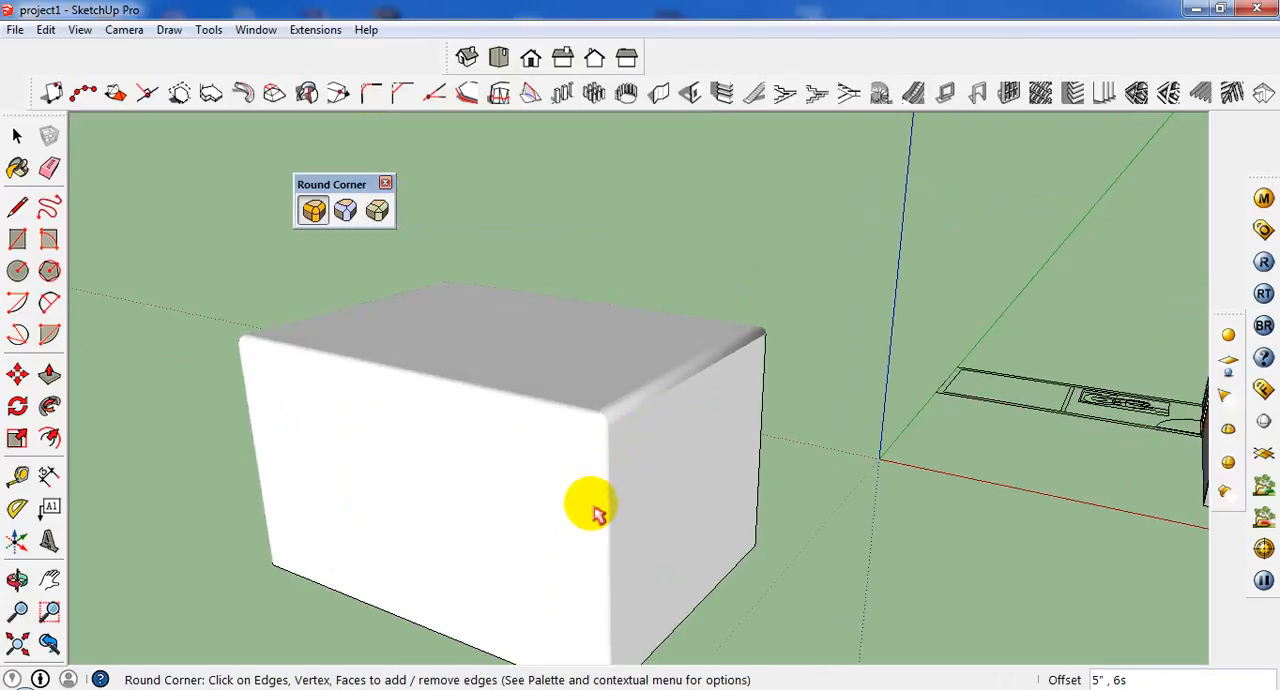
pyautogui.moveTo(588, 432); pyautogui.dragTo(641, 357, button='middle')
pyautogui.hotkey('ctrl', 'z')
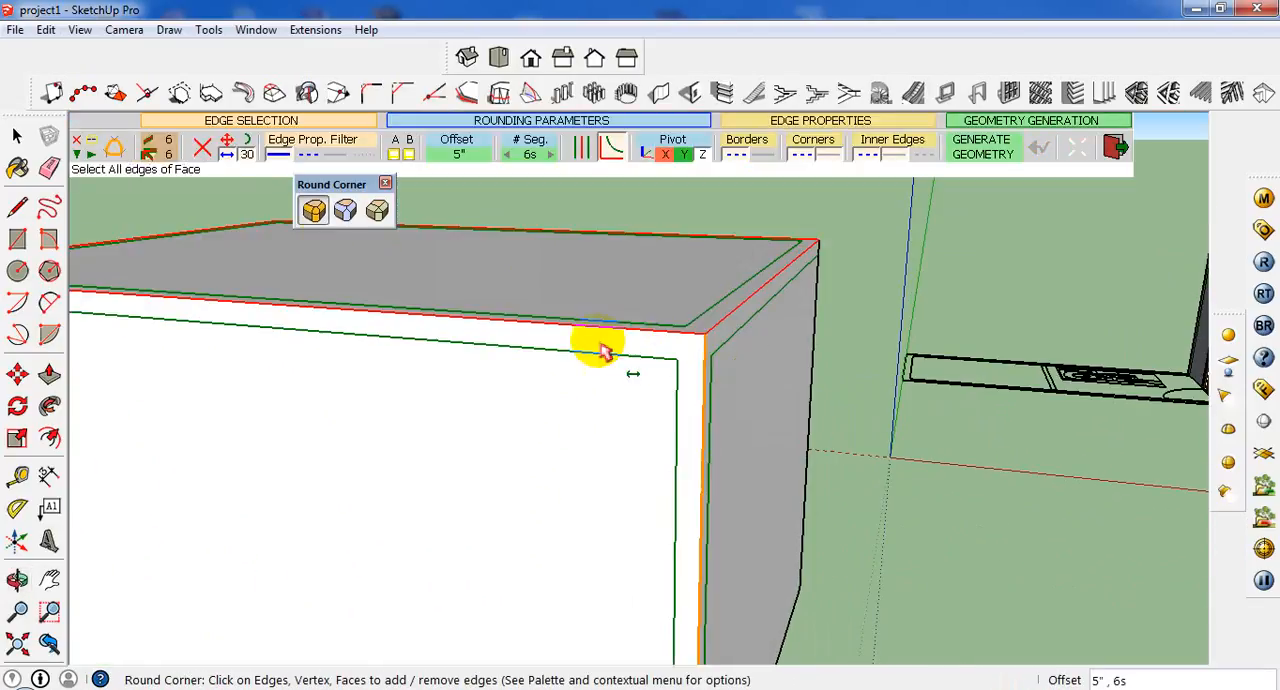
pyautogui.click(378, 210)
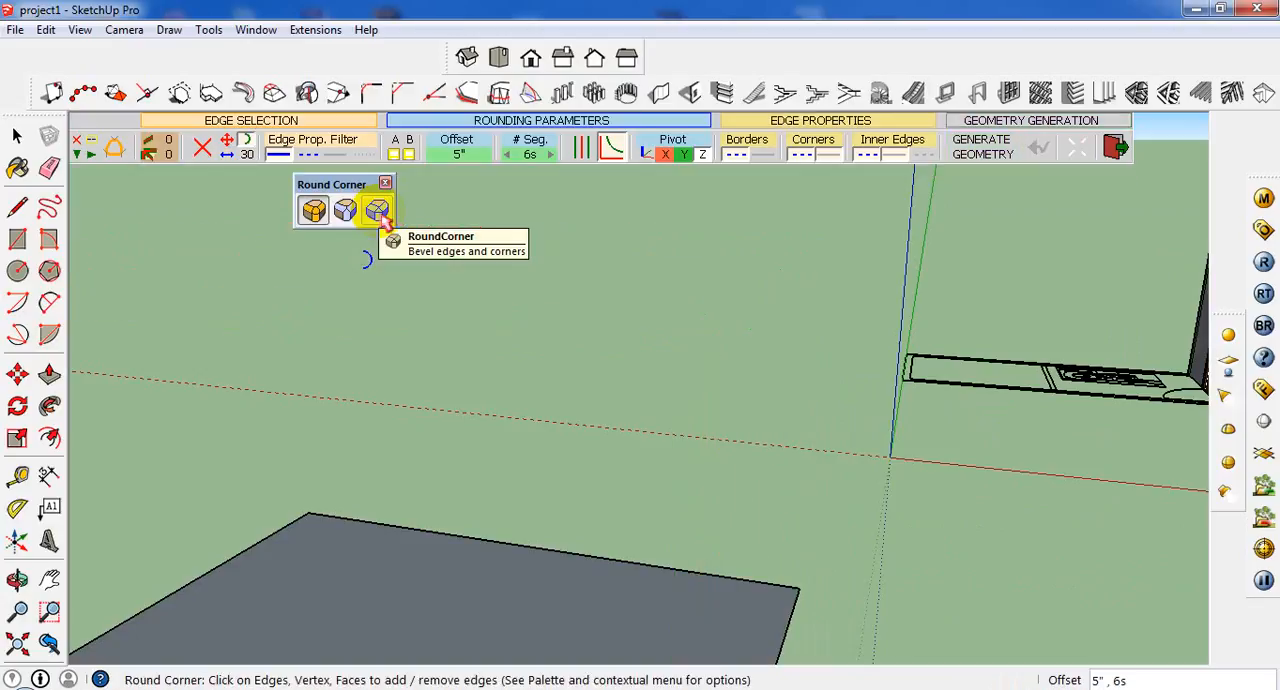
pyautogui.click(17, 135)
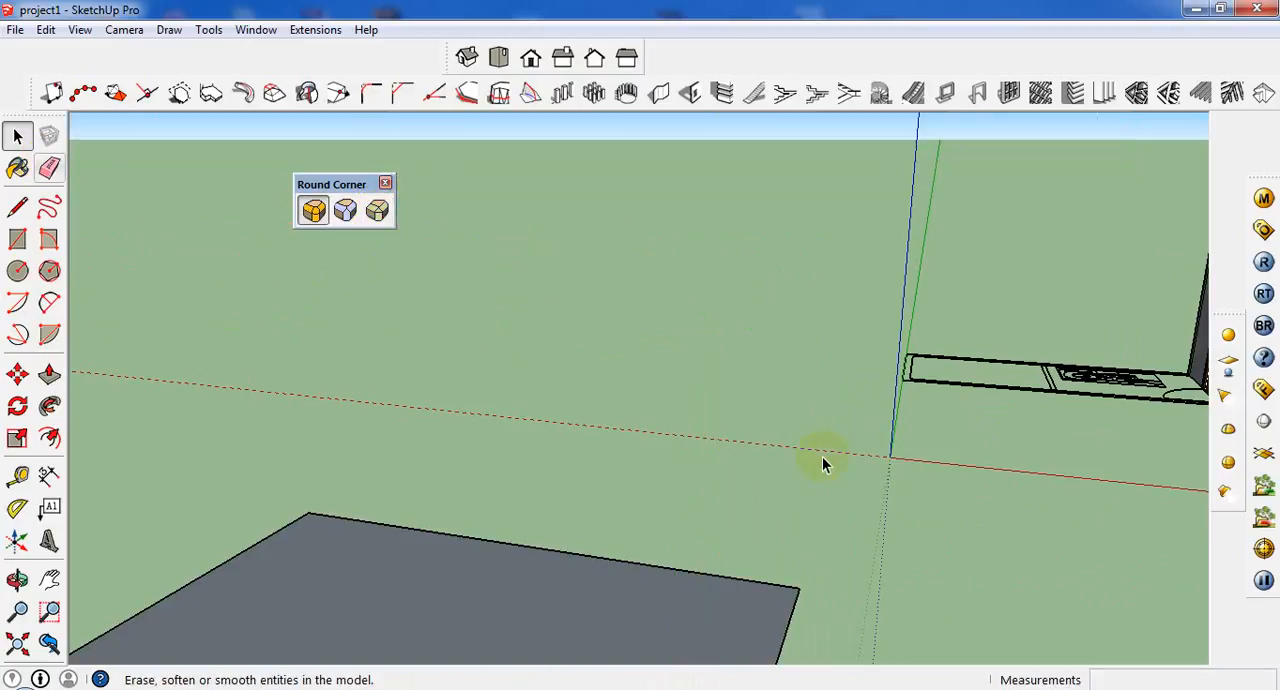
# Pull the flat rectangle's face up about 10' 7" to form a box.
pyautogui.click(500, 570)
pyautogui.scroll(-3, 500, 570)
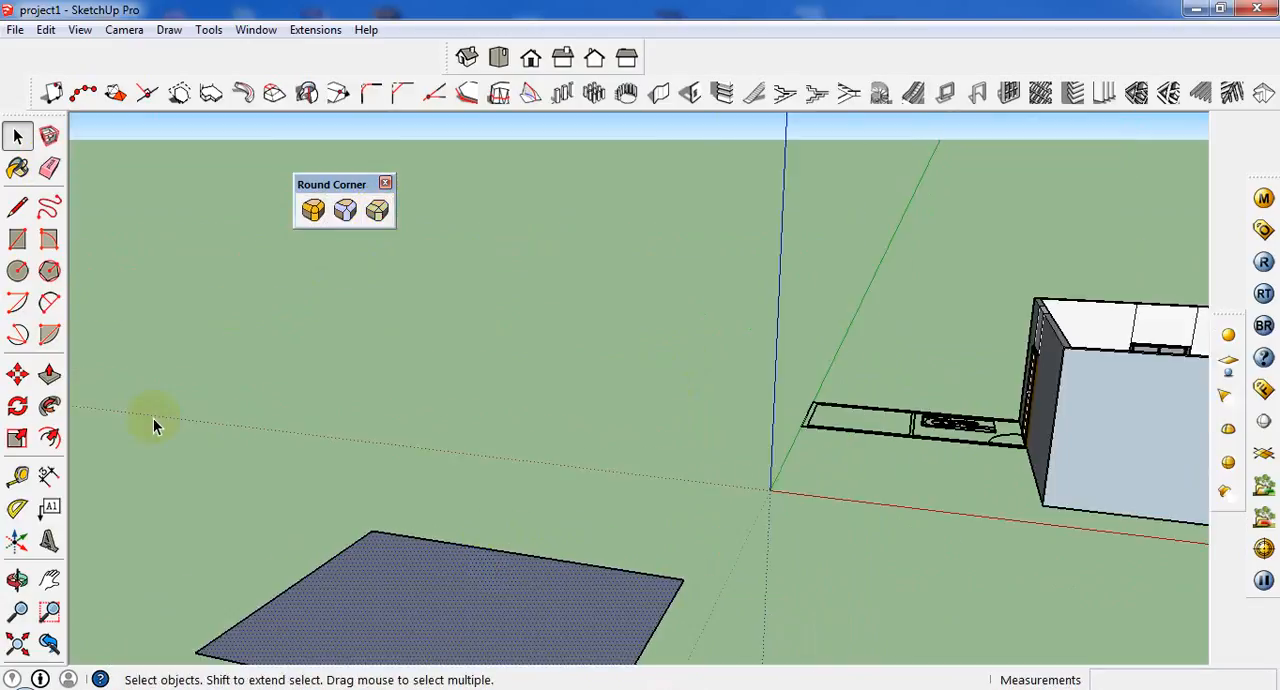
pyautogui.click(20, 376)
pyautogui.click(49, 374)
pyautogui.moveTo(557, 607); pyautogui.dragTo(540, 400)
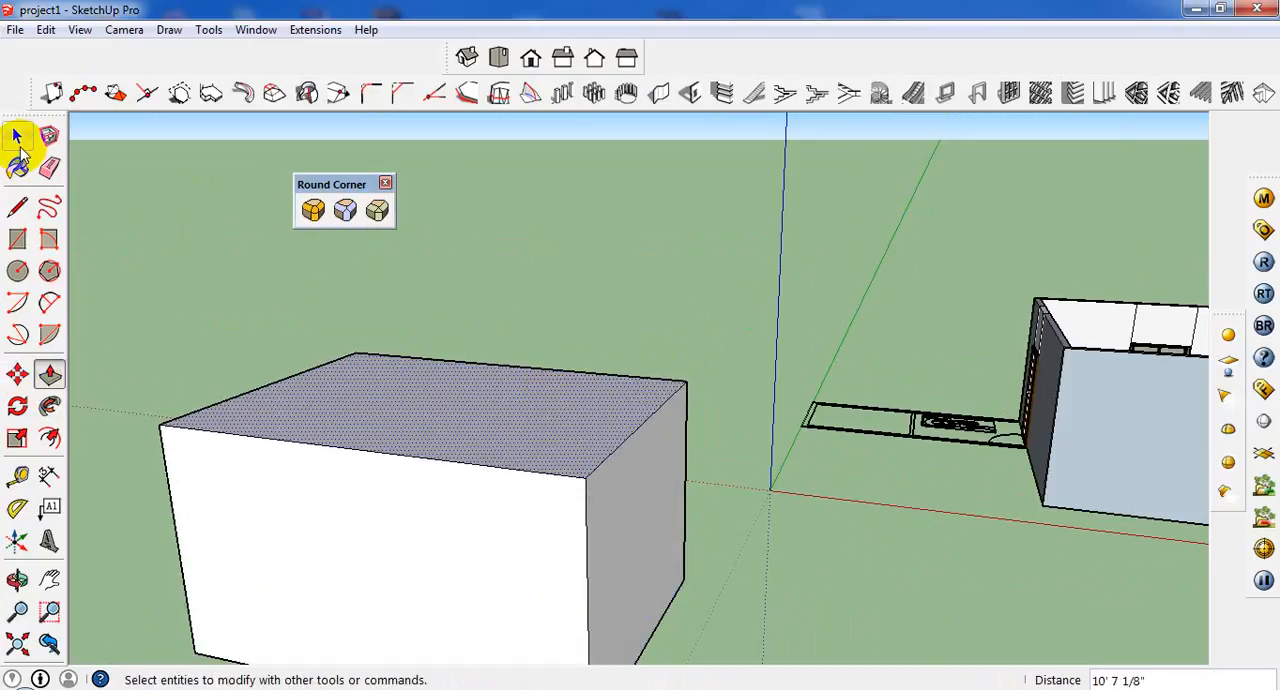
# Select the box's front top edge, the adjoining side top edge and the vertical edge where they meet.
pyautogui.click(17, 135)
pyautogui.click(630, 444)
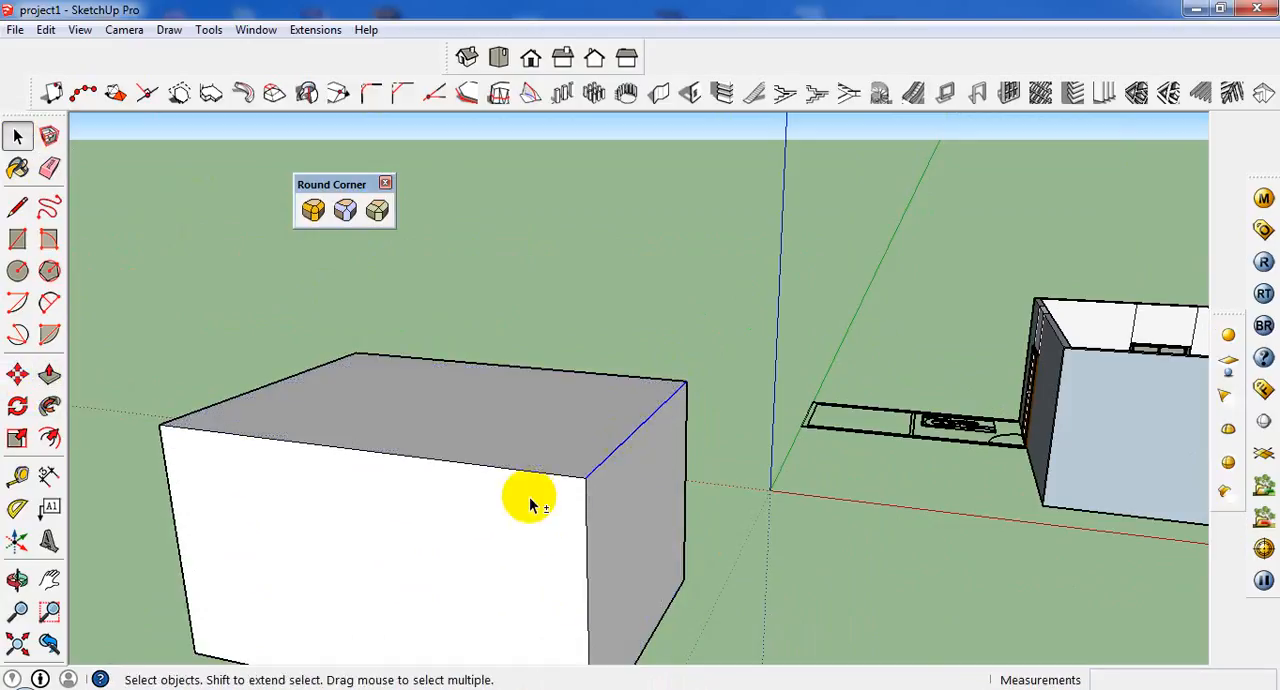
pyautogui.keyDown('shift'); pyautogui.click(533, 479); pyautogui.keyUp('shift')
pyautogui.keyDown('shift'); pyautogui.click(532, 472); pyautogui.keyUp('shift')
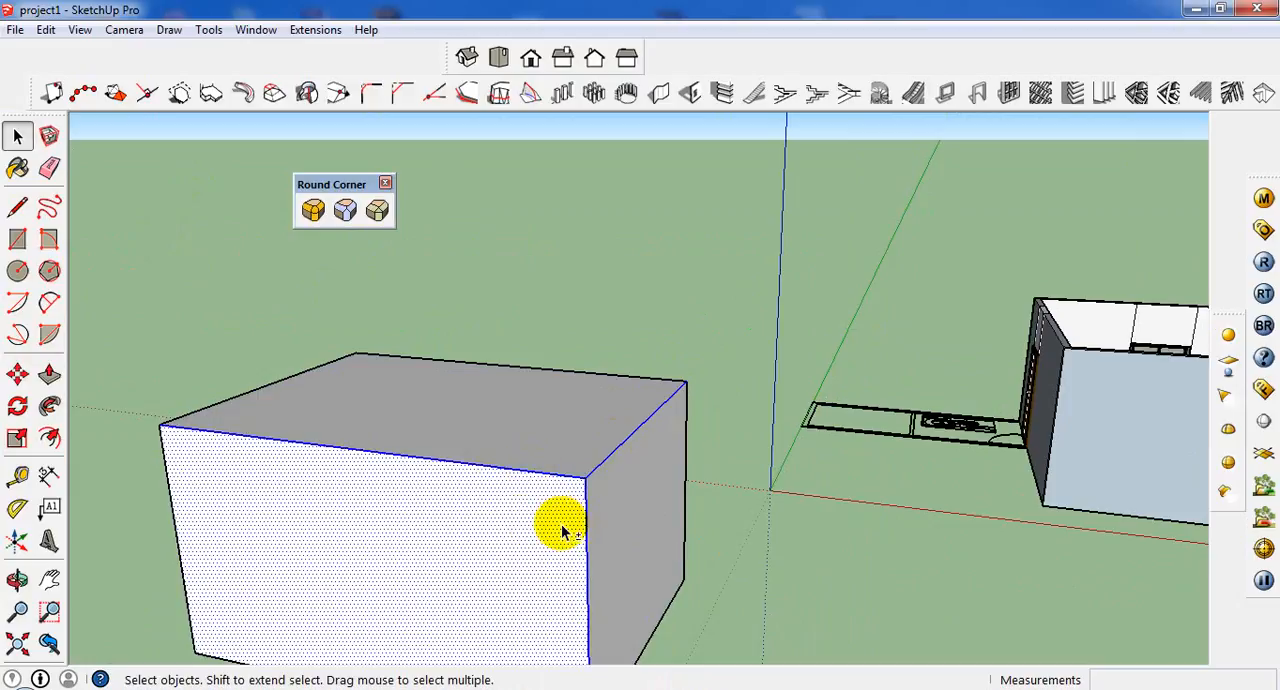
pyautogui.keyDown('shift'); pyautogui.click(577, 531); pyautogui.keyUp('shift')
# Bevel the selected box edges with RoundCorner using a 6" offset and generate the geometry.
pyautogui.click(372, 219)
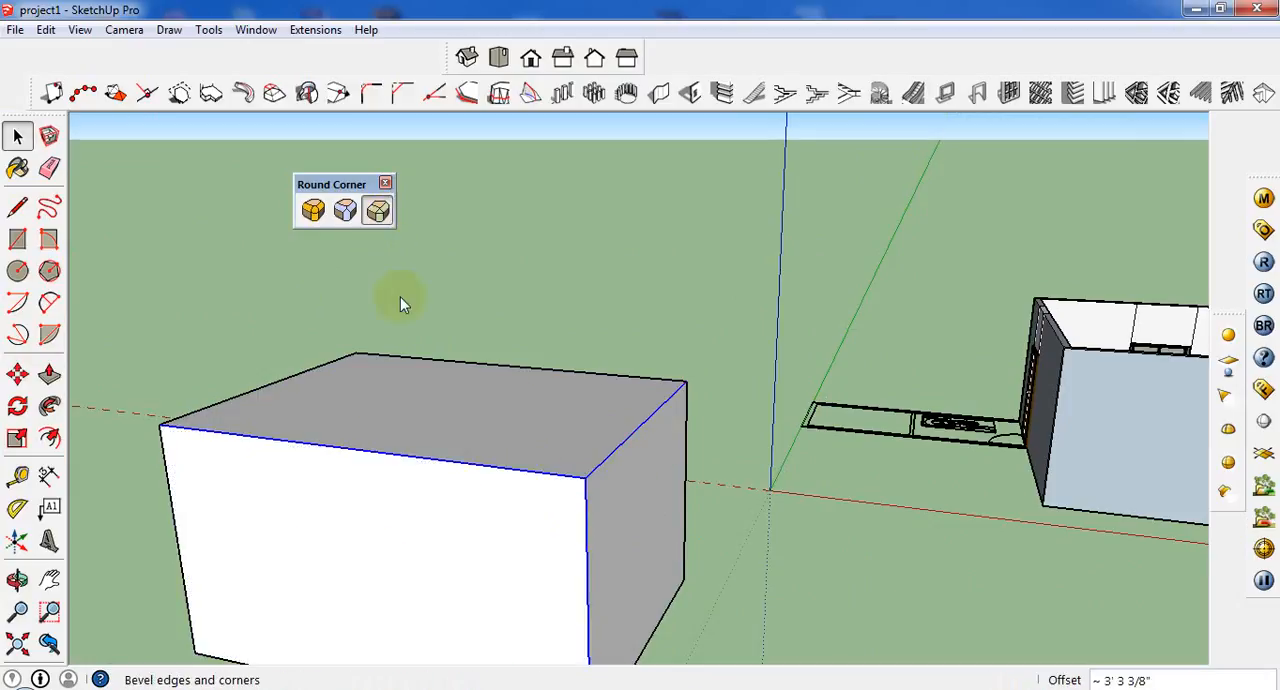
pyautogui.click(456, 150)
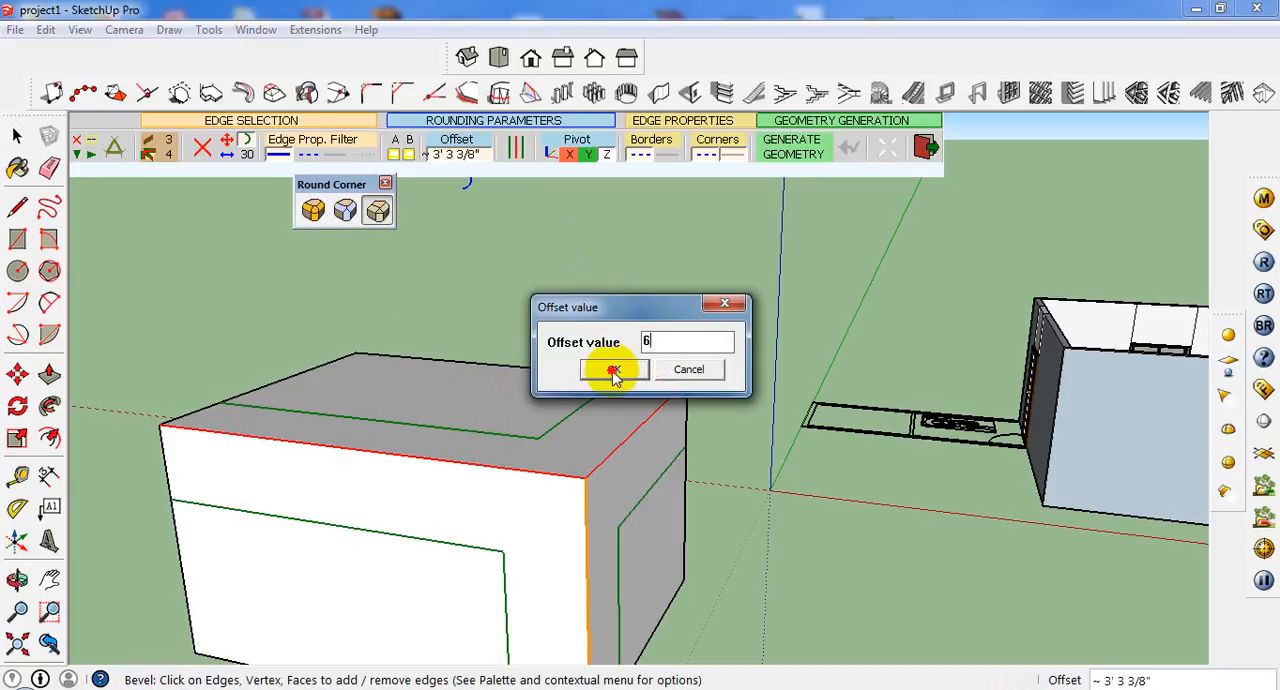
pyautogui.click(614, 369)
pyautogui.click(808, 150)
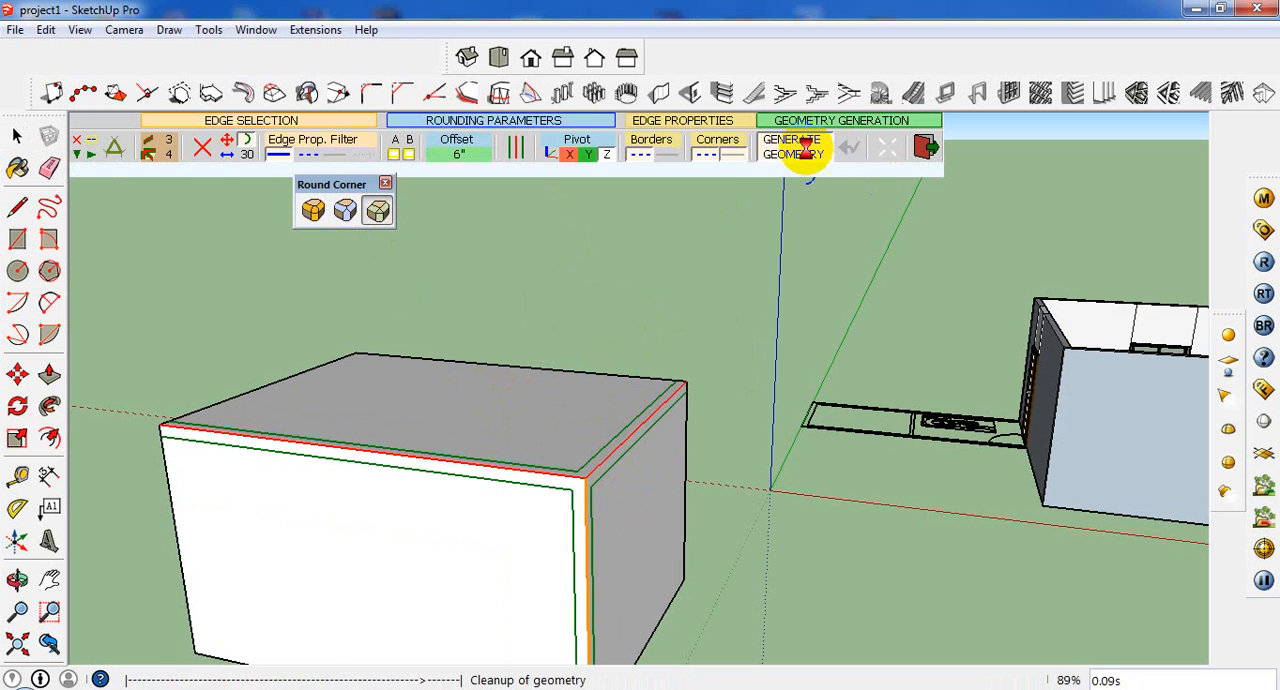
# Examine the bevelled edges and corner of the box up close from several angles.
pyautogui.scroll(1, 561, 567)
pyautogui.moveTo(561, 567); pyautogui.dragTo(521, 408, button='middle')
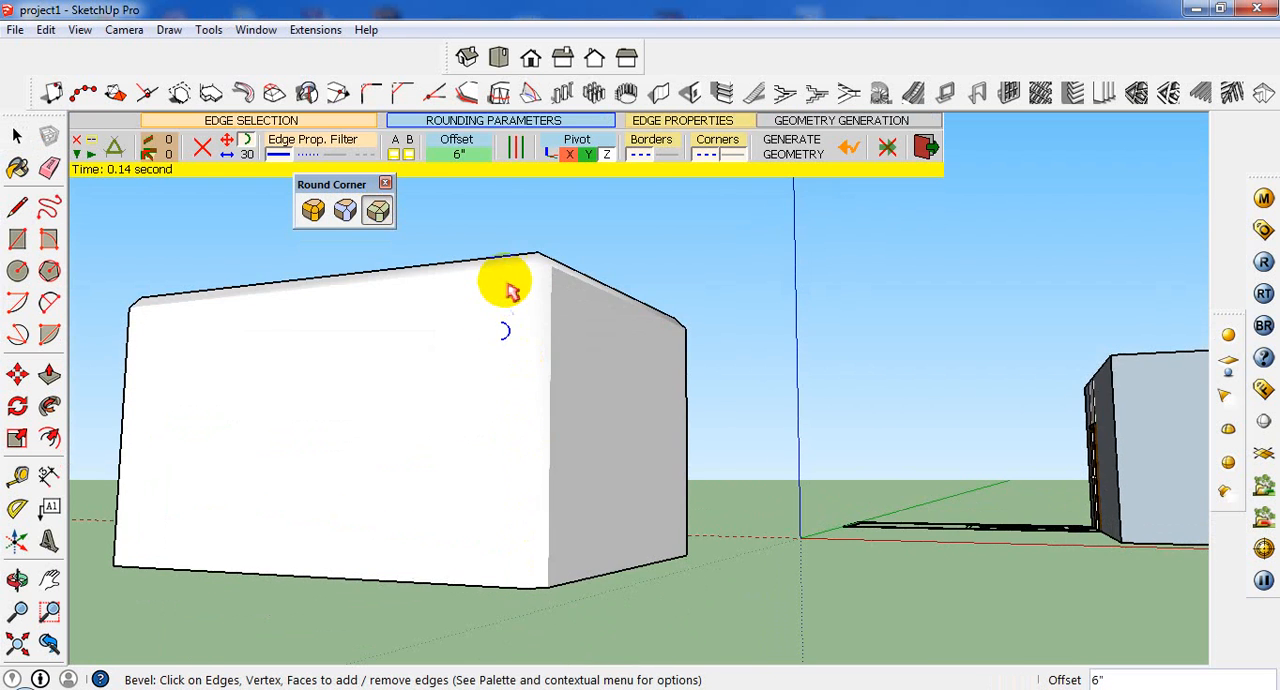
pyautogui.scroll(3, 540, 278)
pyautogui.moveTo(560, 292); pyautogui.dragTo(549, 461, button='middle')
pyautogui.scroll(4, 537, 457)
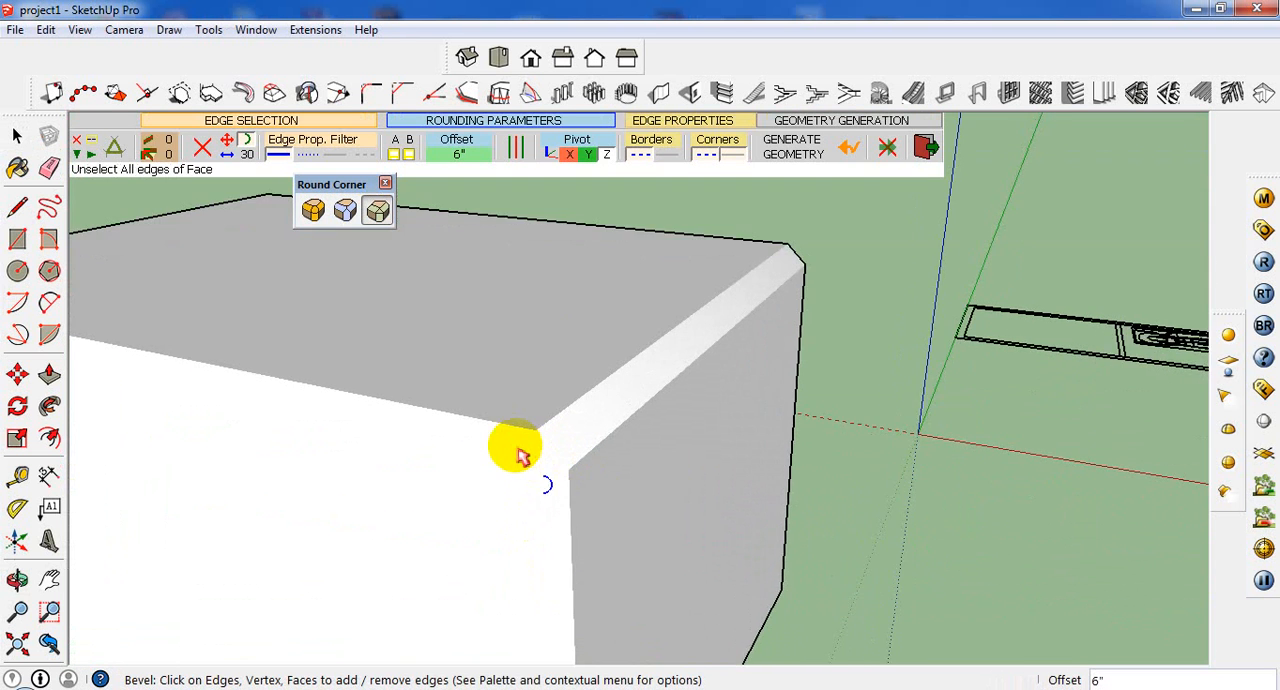
pyautogui.moveTo(876, 548); pyautogui.dragTo(814, 411, button='middle')
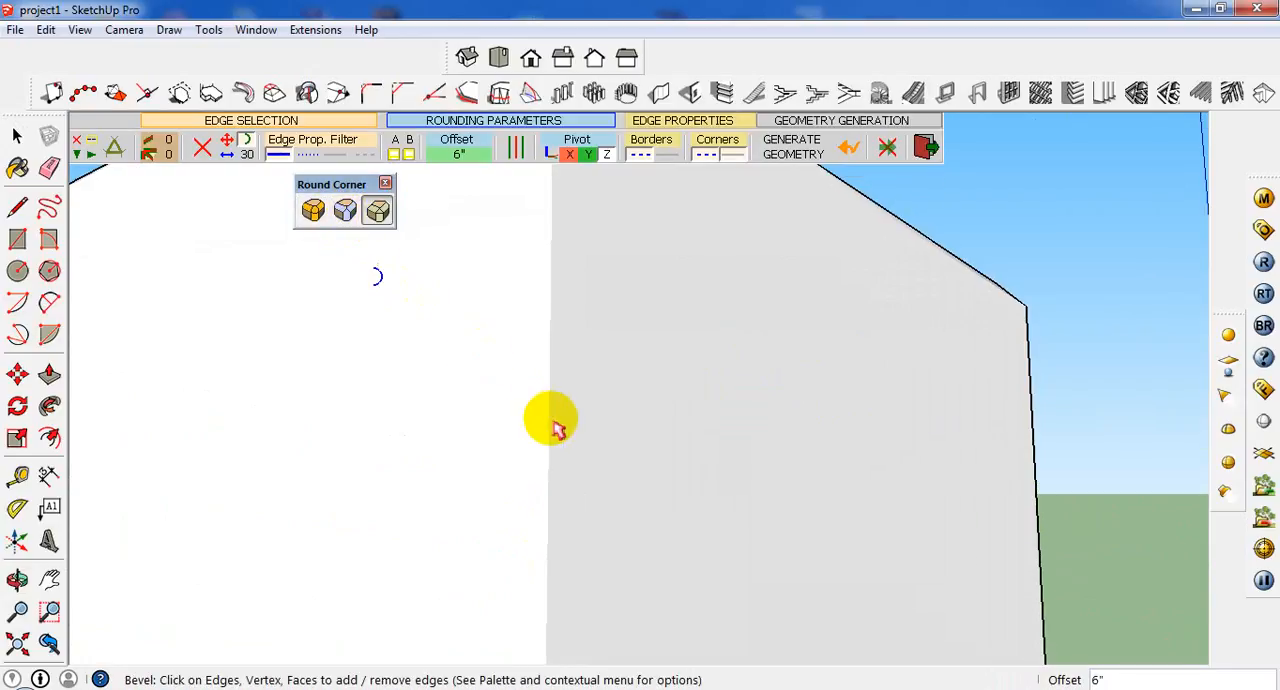
pyautogui.scroll(-5, 569, 444)
pyautogui.moveTo(583, 303); pyautogui.dragTo(614, 536, button='middle')
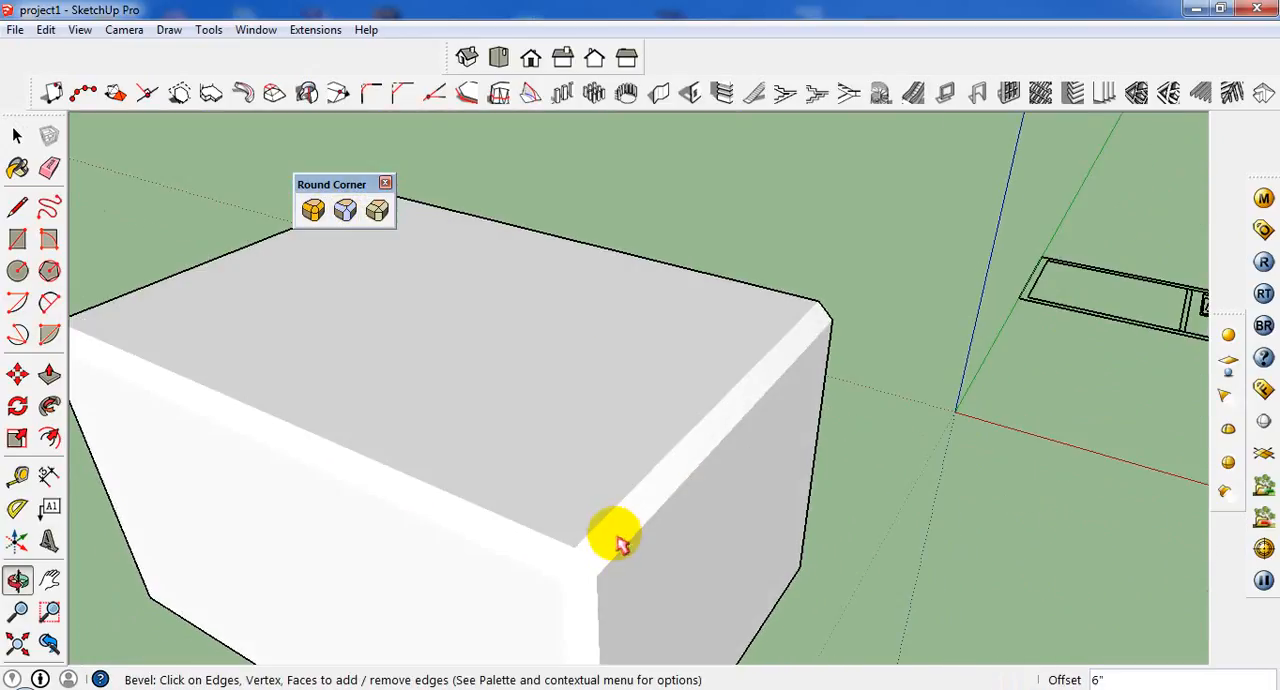
# Undo the box's edge bevel and leave the Bevel tool for the Select tool.
pyautogui.hotkey('ctrl', 'z')
pyautogui.scroll(-1, 665, 554)
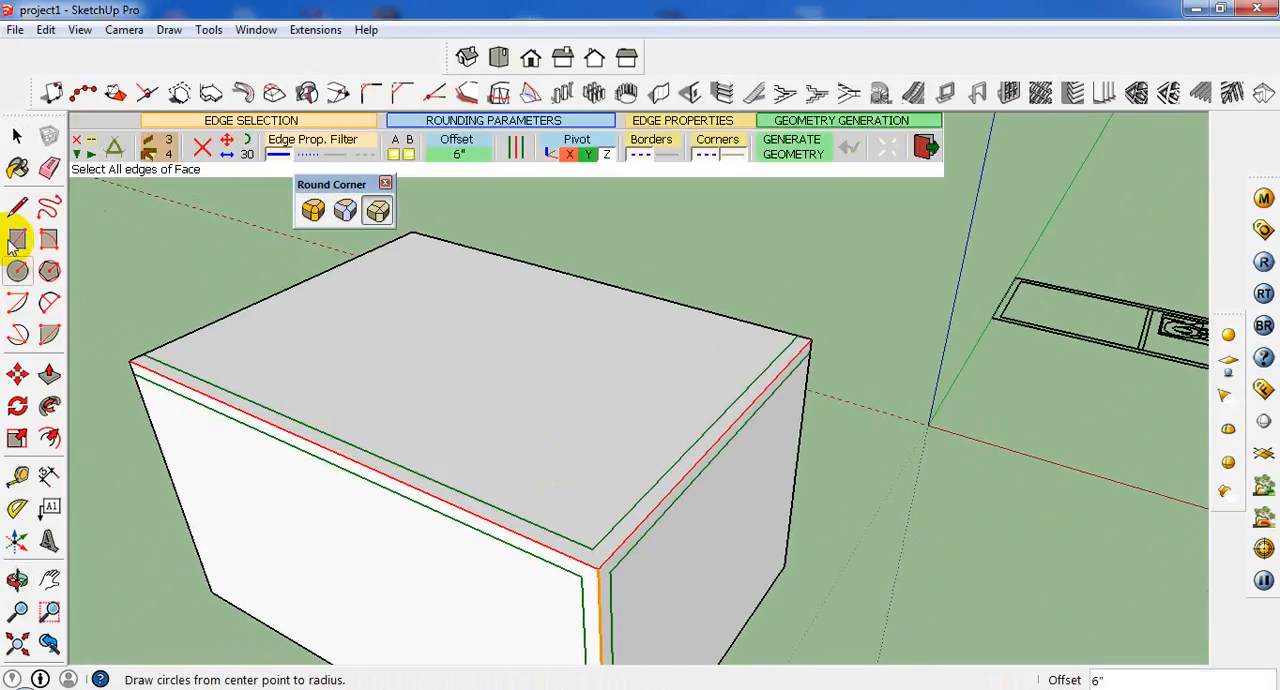
pyautogui.click(17, 135)
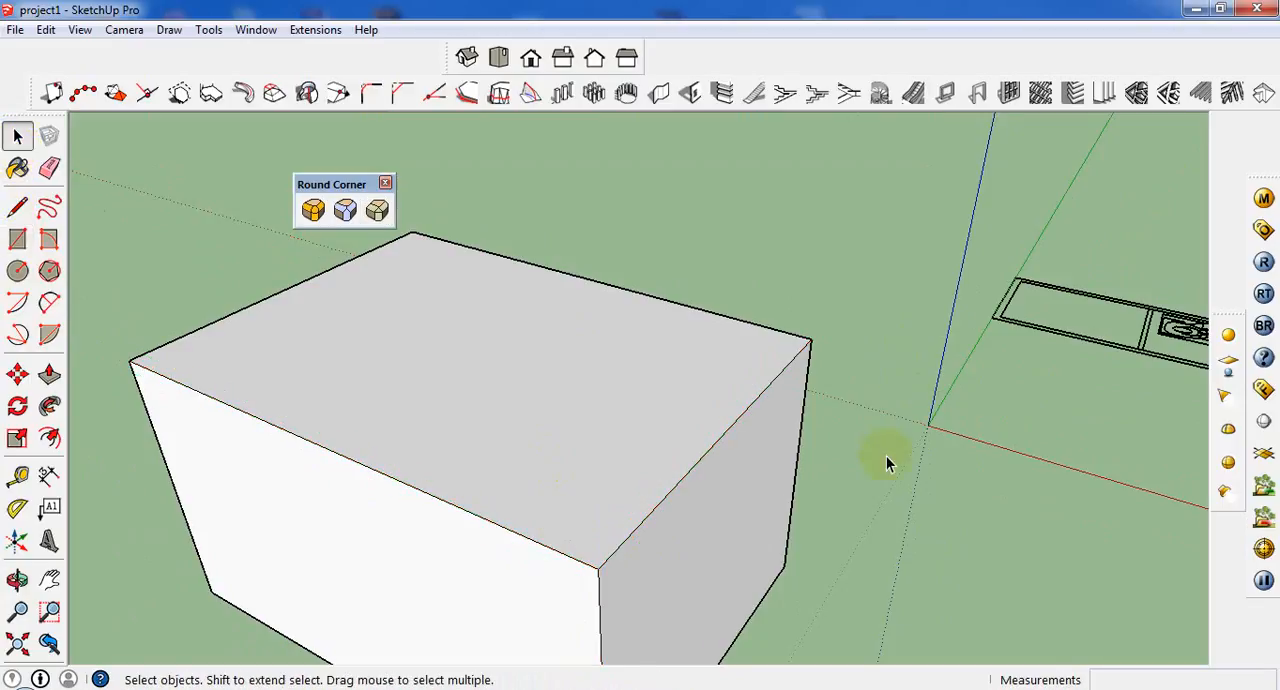
pyautogui.scroll(-3, 886, 460)
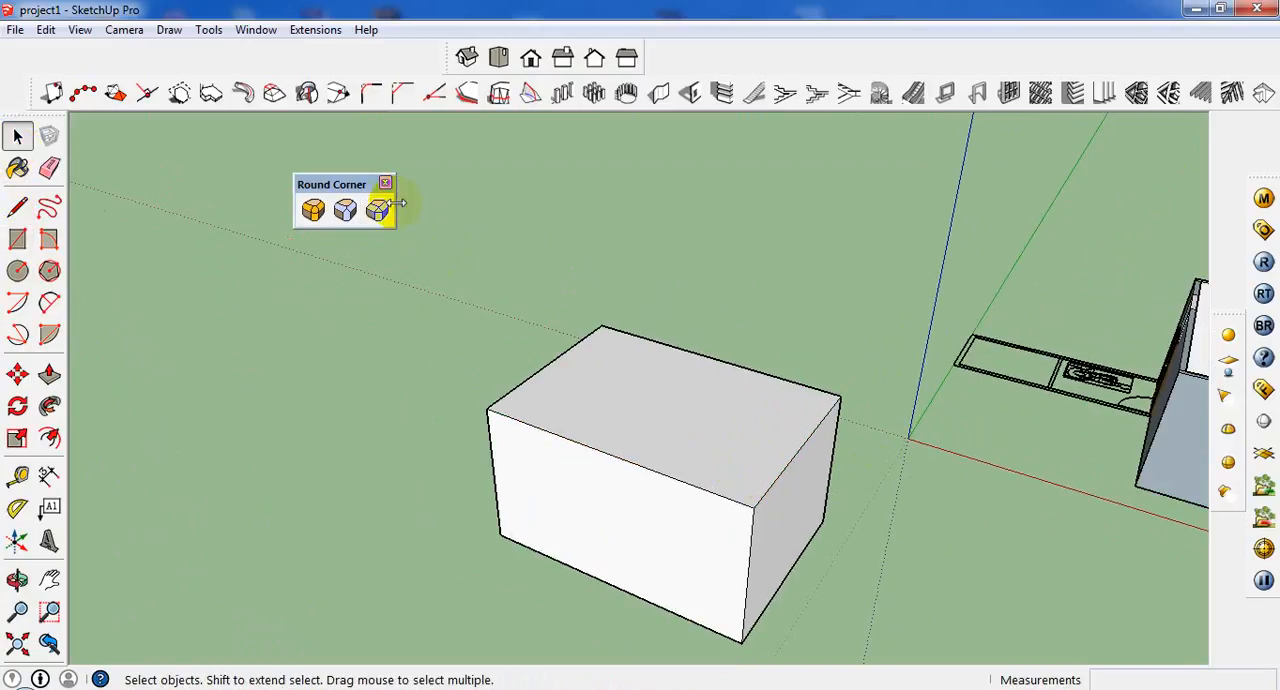
# Select the whole box with all its faces and edges and erase it from the model.
pyautogui.moveTo(679, 460); pyautogui.dragTo(780, 422, button='middle')
pyautogui.moveTo(803, 288); pyautogui.dragTo(506, 575)
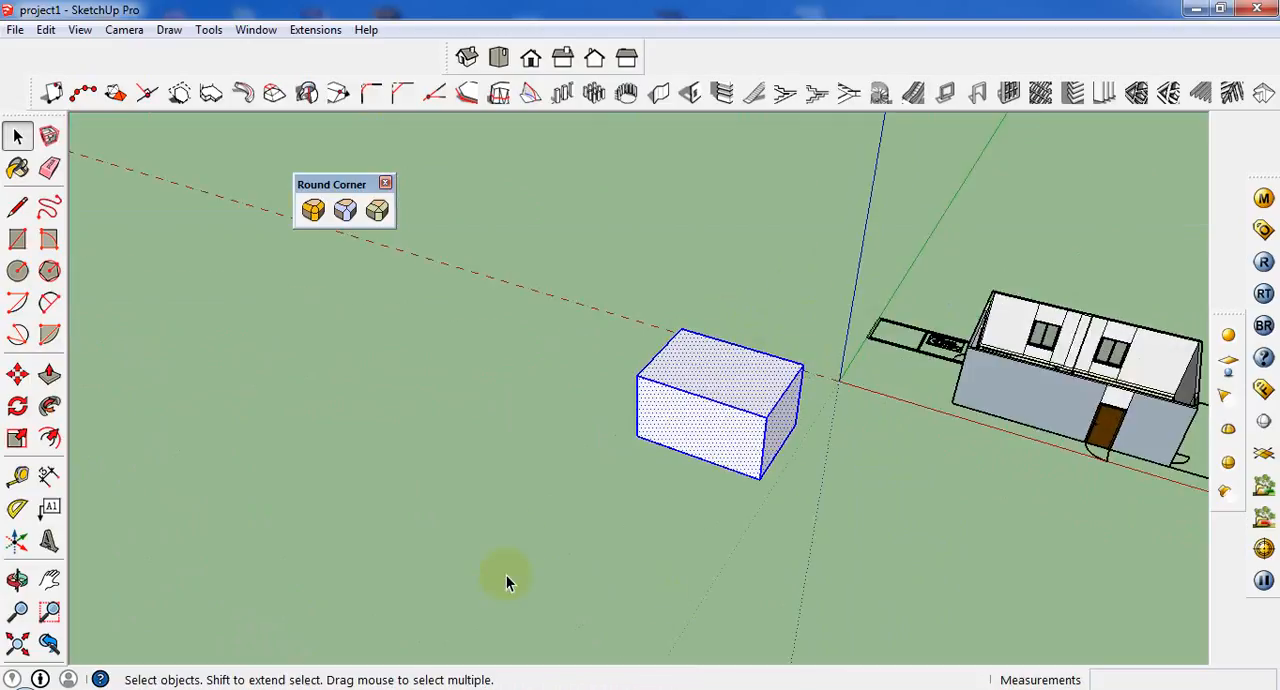
pyautogui.scroll(4, 726, 445)
pyautogui.click(770, 200)
pyautogui.scroll(-3, 785, 235)
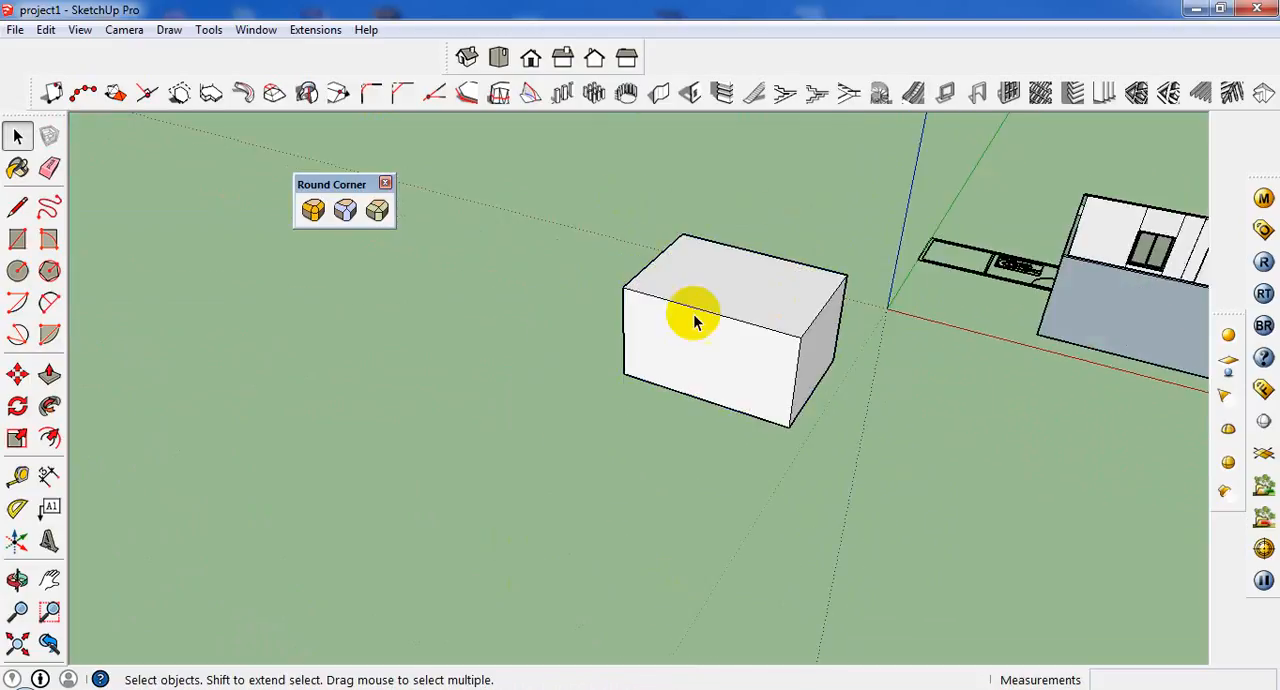
pyautogui.moveTo(694, 320); pyautogui.dragTo(876, 280, button='middle')
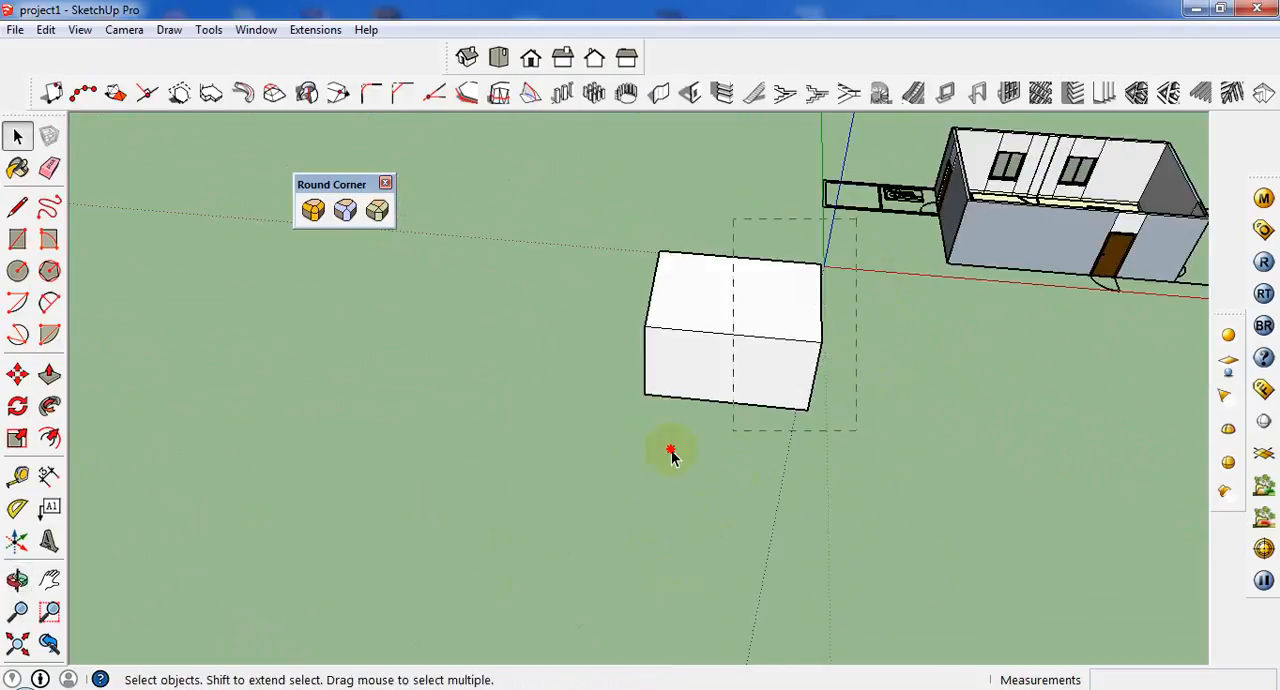
pyautogui.moveTo(671, 455); pyautogui.dragTo(597, 460)
pyautogui.scroll(1, 734, 343)
pyautogui.rightClick(734, 343)
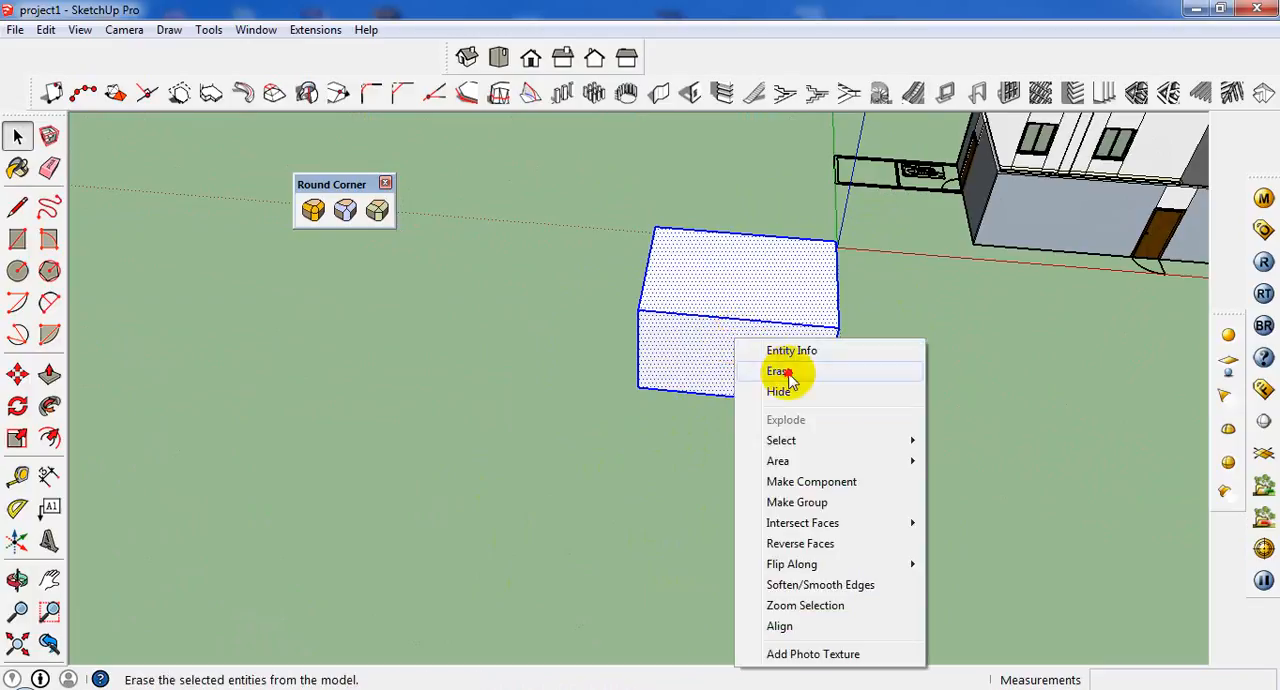
pyautogui.click(782, 372)
# Remove the long toolbar of stair, wall and roof building tools from the workspace.
pyautogui.scroll(-3, 657, 466)
pyautogui.moveTo(857, 586); pyautogui.dragTo(836, 361, button='middle')
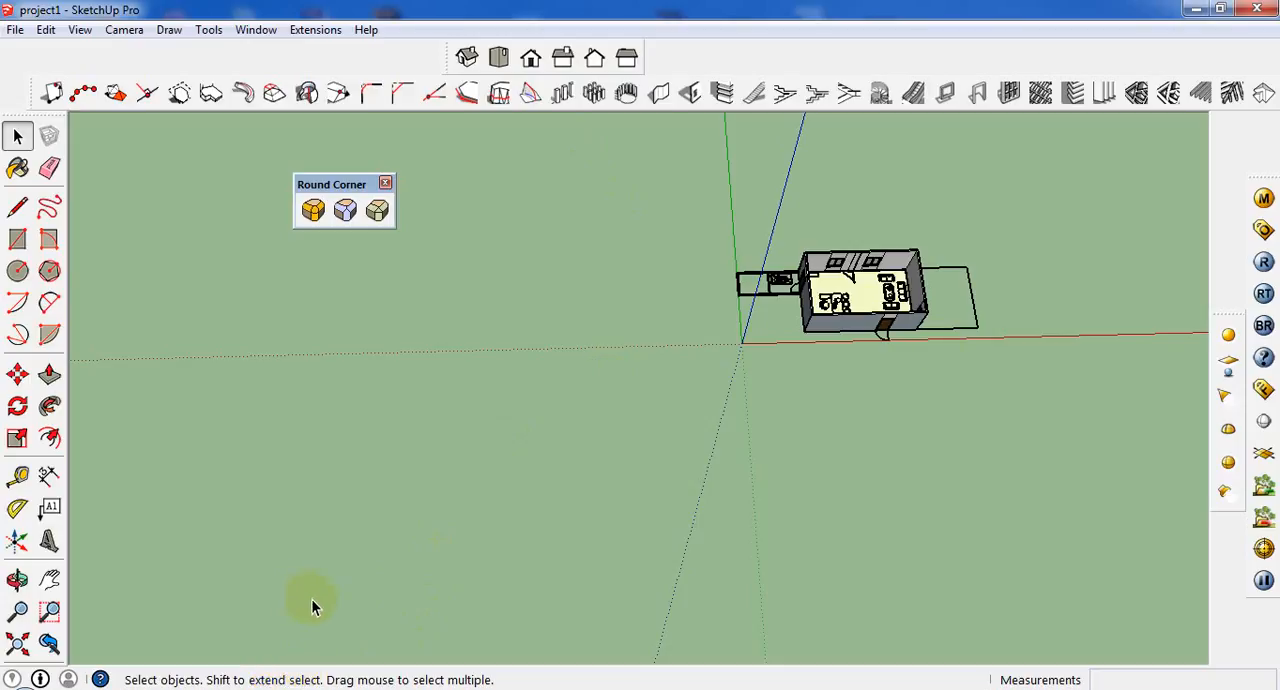
pyautogui.scroll(4, 1080, 225)
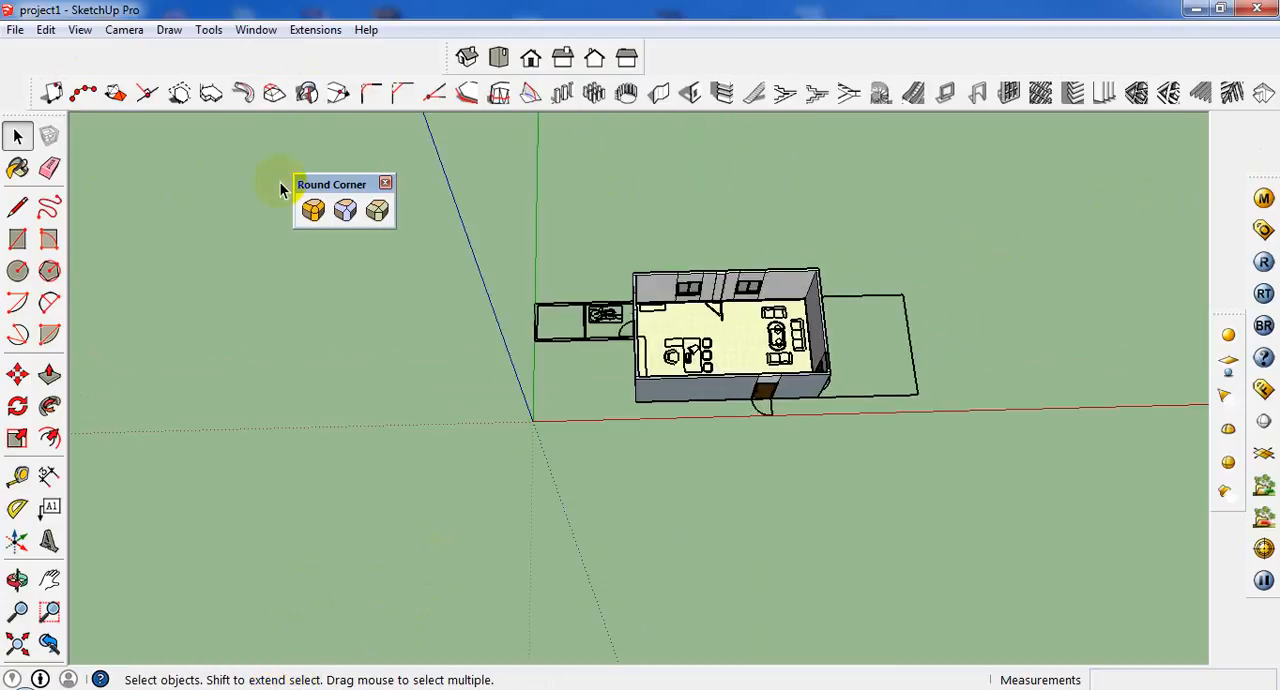
pyautogui.moveTo(318, 183); pyautogui.dragTo(330, 195)
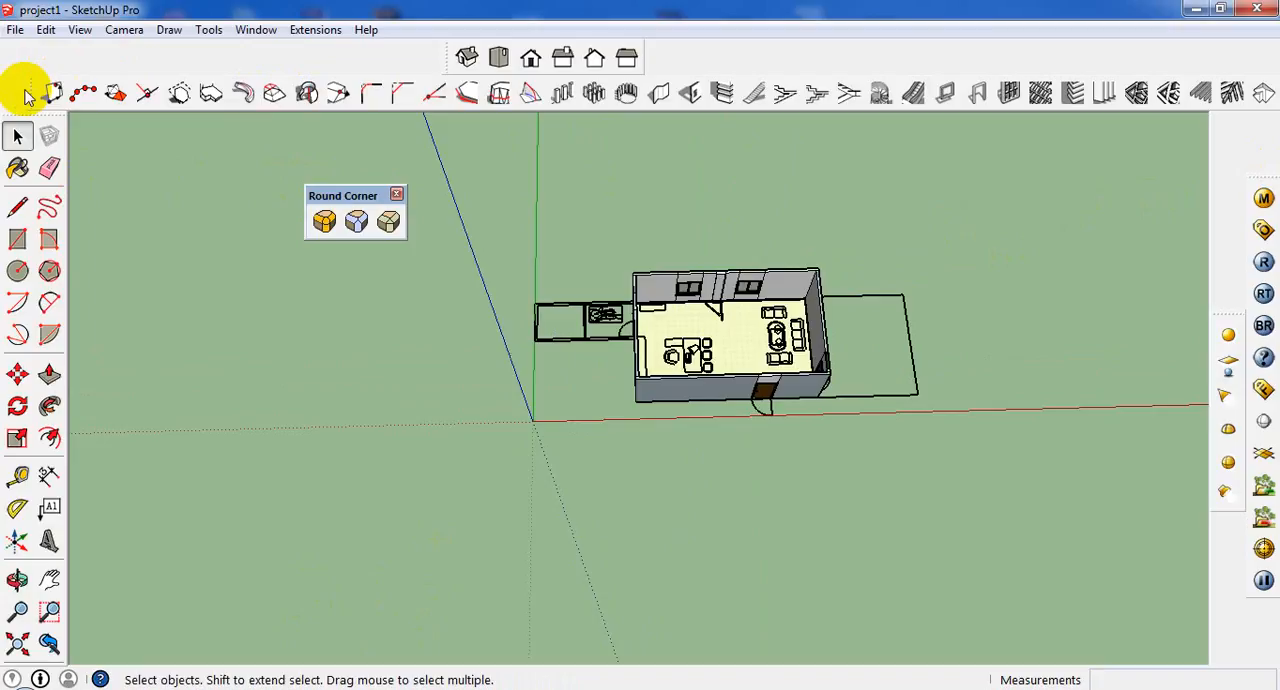
pyautogui.moveTo(28, 91); pyautogui.dragTo(294, 277)
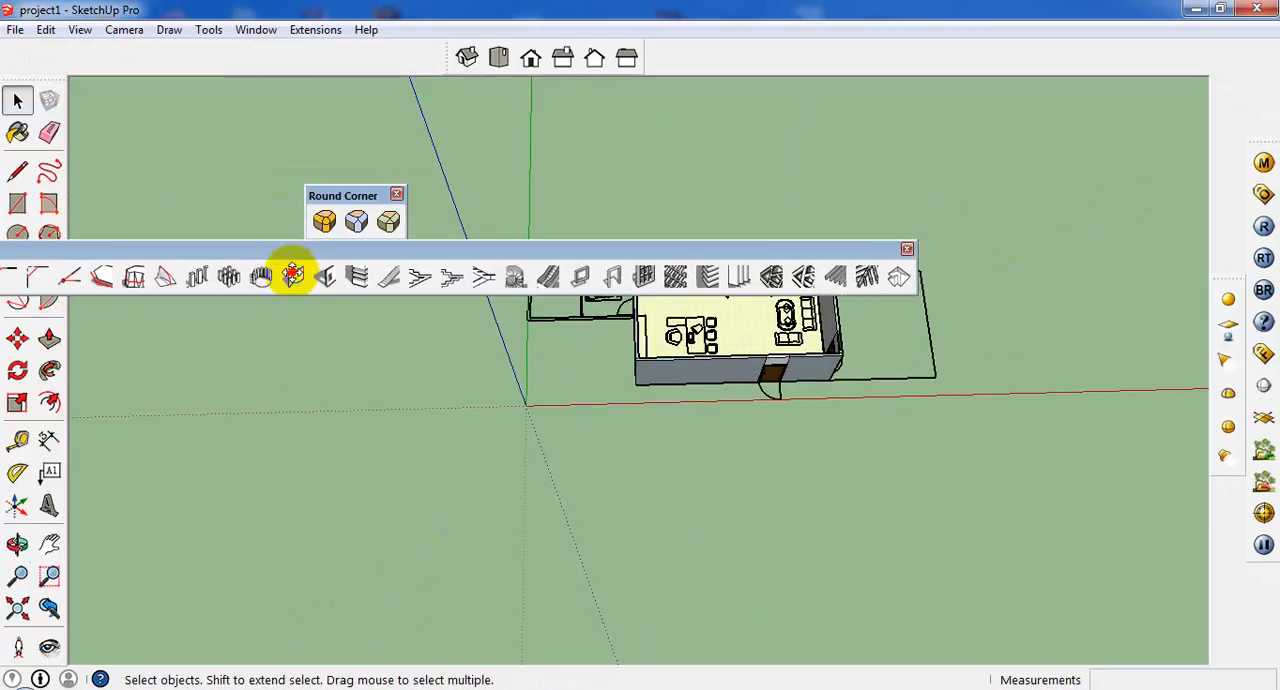
pyautogui.click(907, 249)
# Dock the floating Round Corner toolbar above the drawing area, beside the standard views toolbar.
pyautogui.scroll(2, 714, 315)
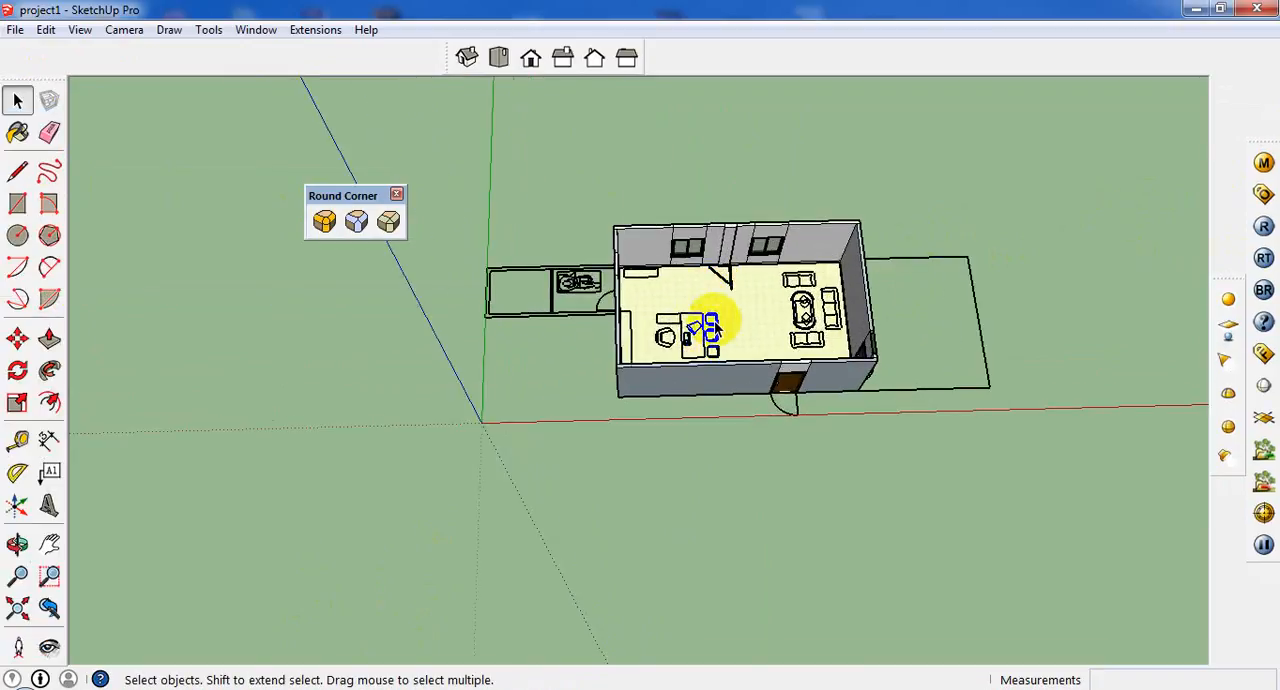
pyautogui.click(152, 31)
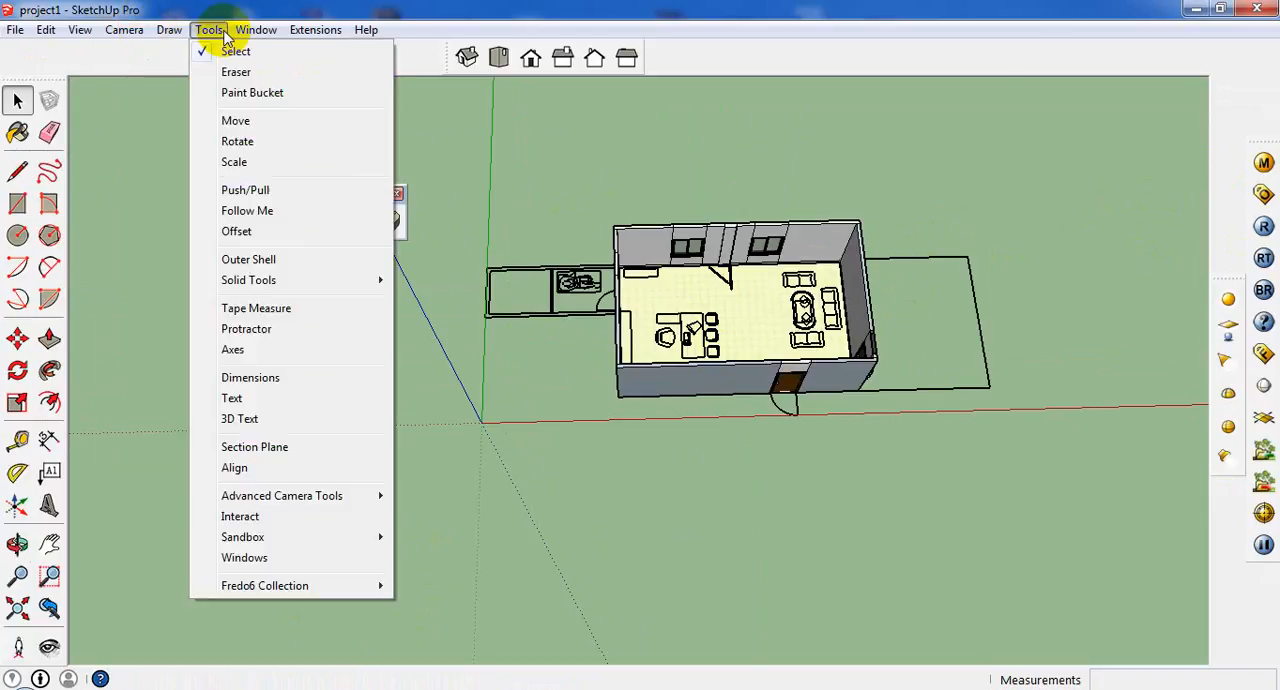
pyautogui.click(650, 537)
pyautogui.scroll(3, 435, 300)
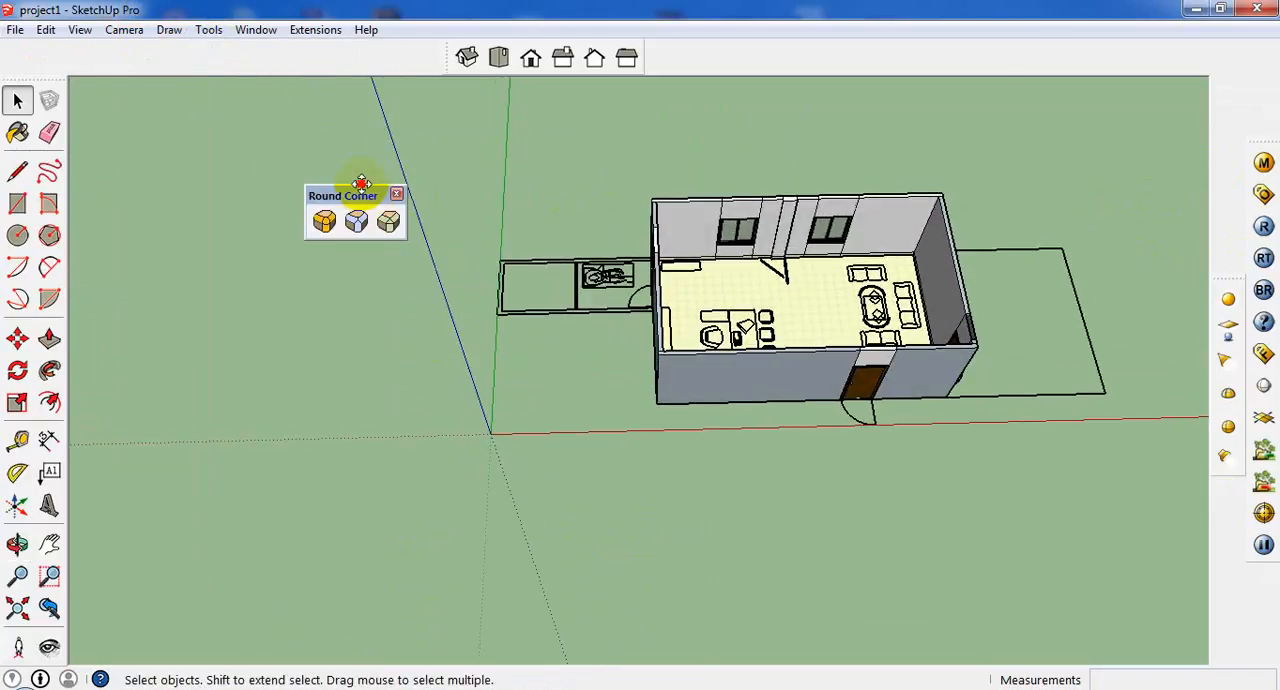
pyautogui.moveTo(362, 185); pyautogui.dragTo(216, 45)
# Examine the building's interior from several angles, including the desk area, sofa group, doors and windows.
pyautogui.scroll(3, 858, 376)
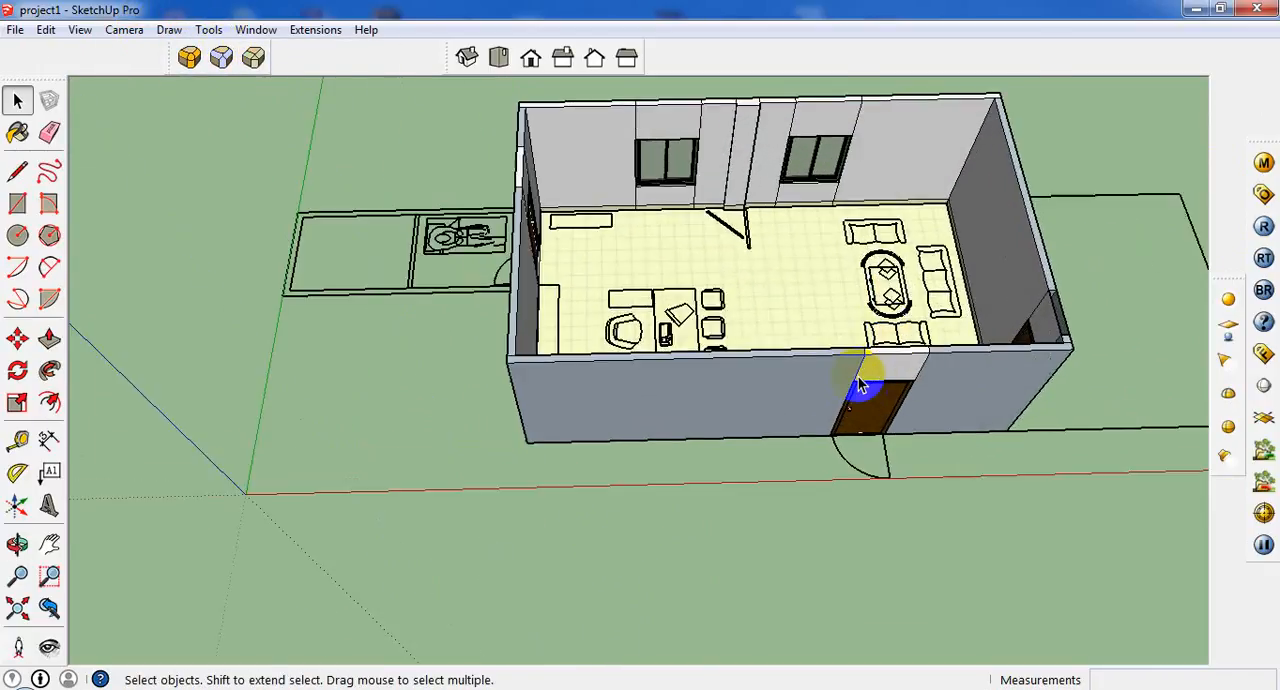
pyautogui.scroll(2, 858, 378)
pyautogui.moveTo(849, 357); pyautogui.dragTo(820, 357, button='middle')
pyautogui.scroll(3, 653, 220)
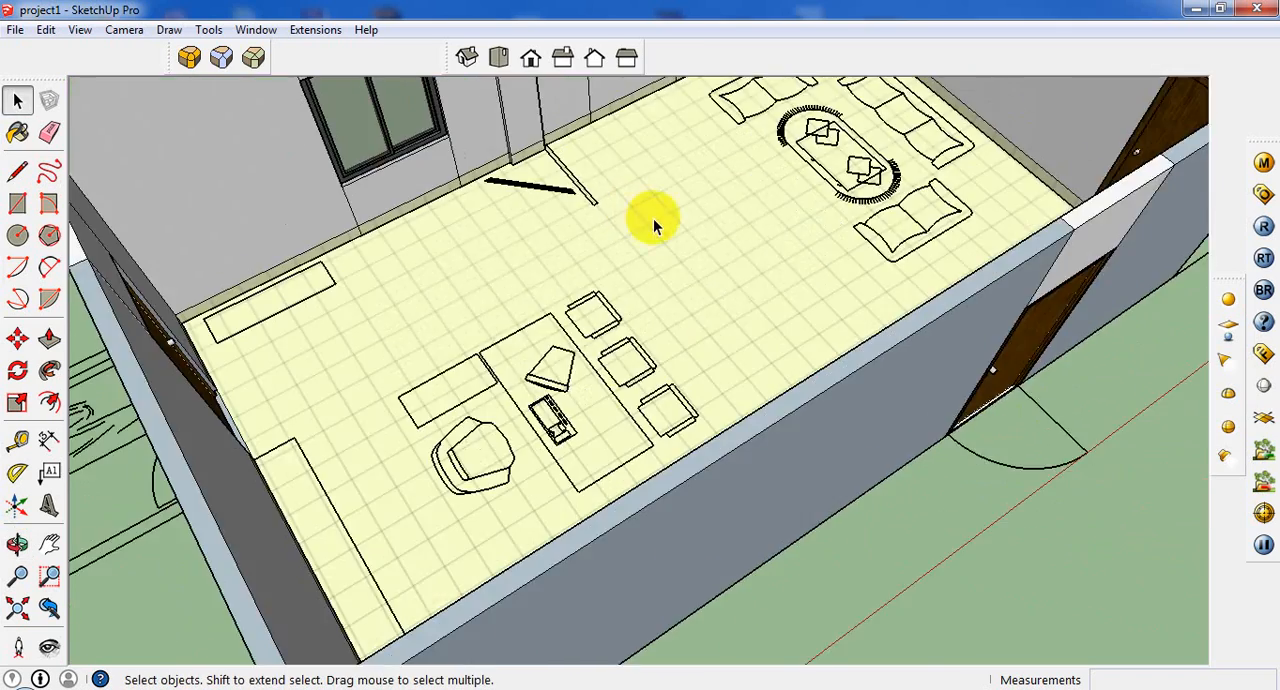
pyautogui.moveTo(653, 218); pyautogui.dragTo(591, 314, button='middle')
pyautogui.scroll(-3, 591, 314)
pyautogui.scroll(-3, 784, 338)
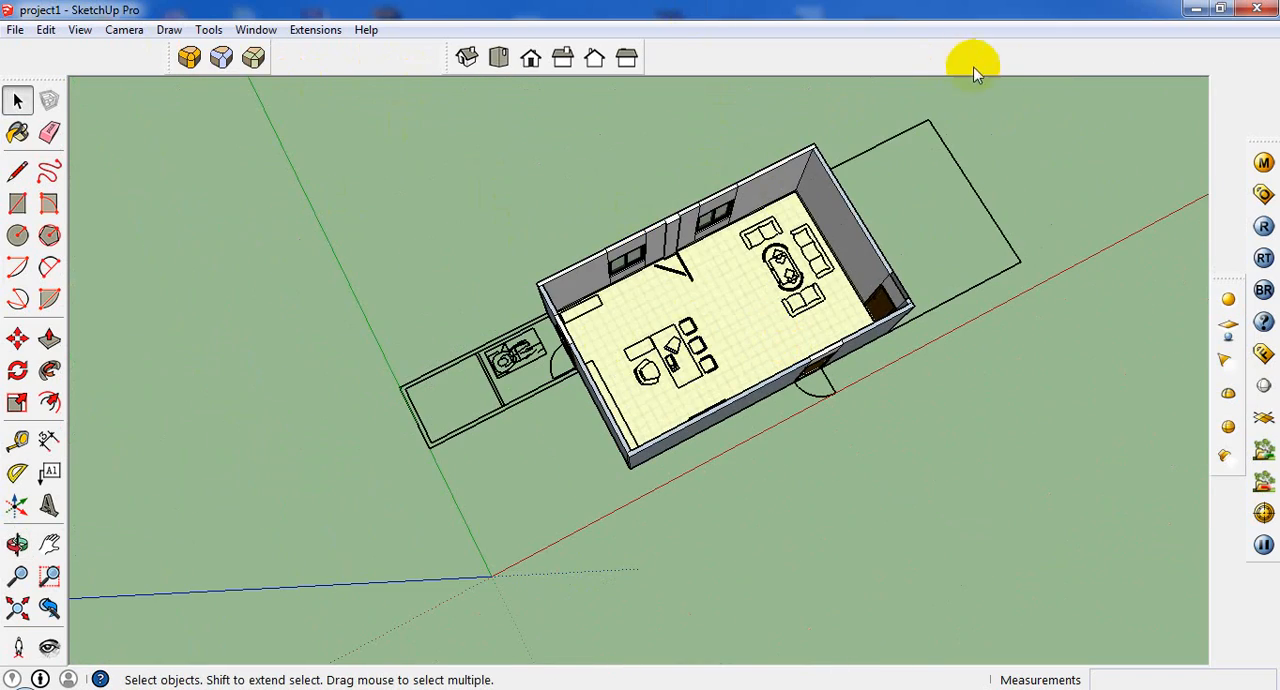
pyautogui.scroll(3, 540, 315)
pyautogui.scroll(5, 1005, 278)
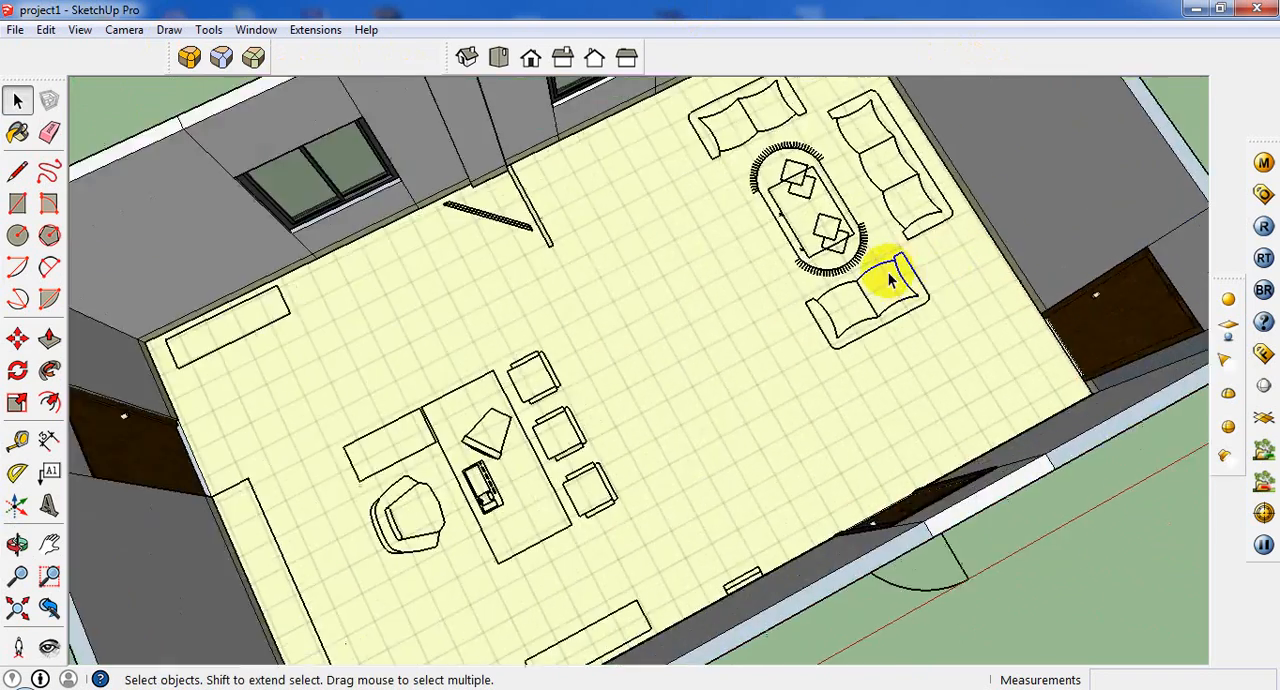
pyautogui.moveTo(889, 275); pyautogui.dragTo(531, 224, button='middle')
pyautogui.scroll(-6, 555, 235)
pyautogui.scroll(-1, 1047, 250)
pyautogui.scroll(4, 668, 361)
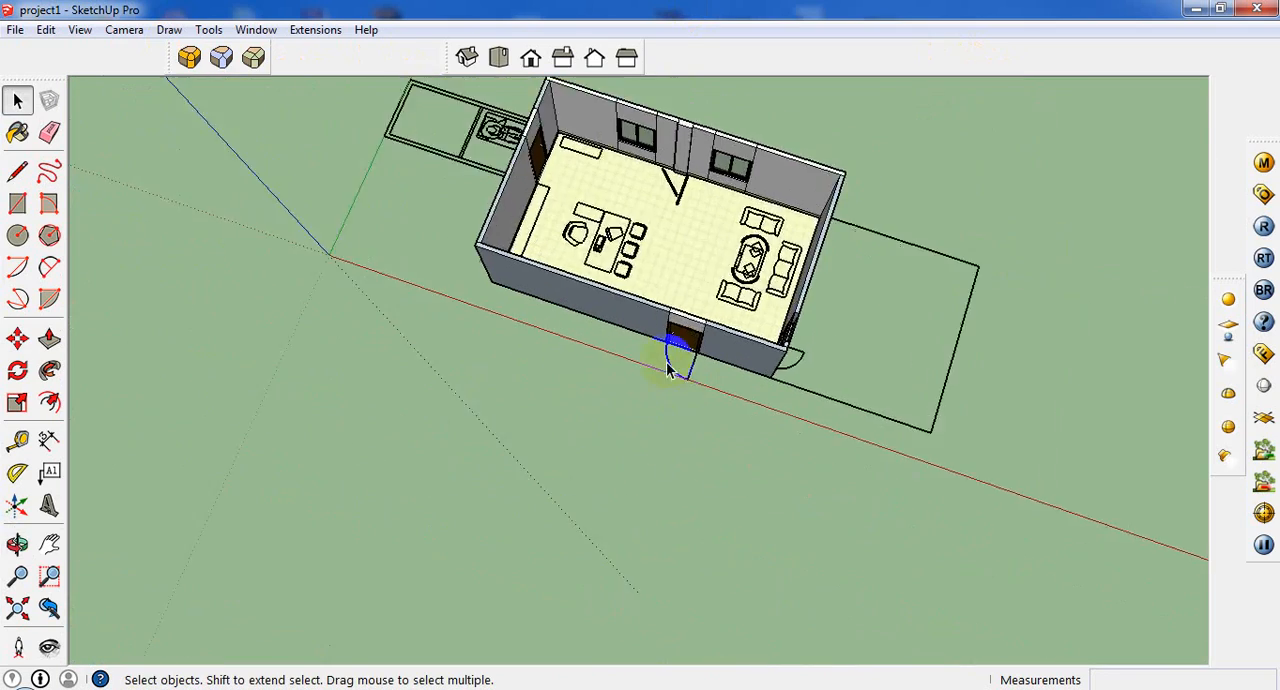
pyautogui.moveTo(735, 235); pyautogui.dragTo(915, 305, button='middle')
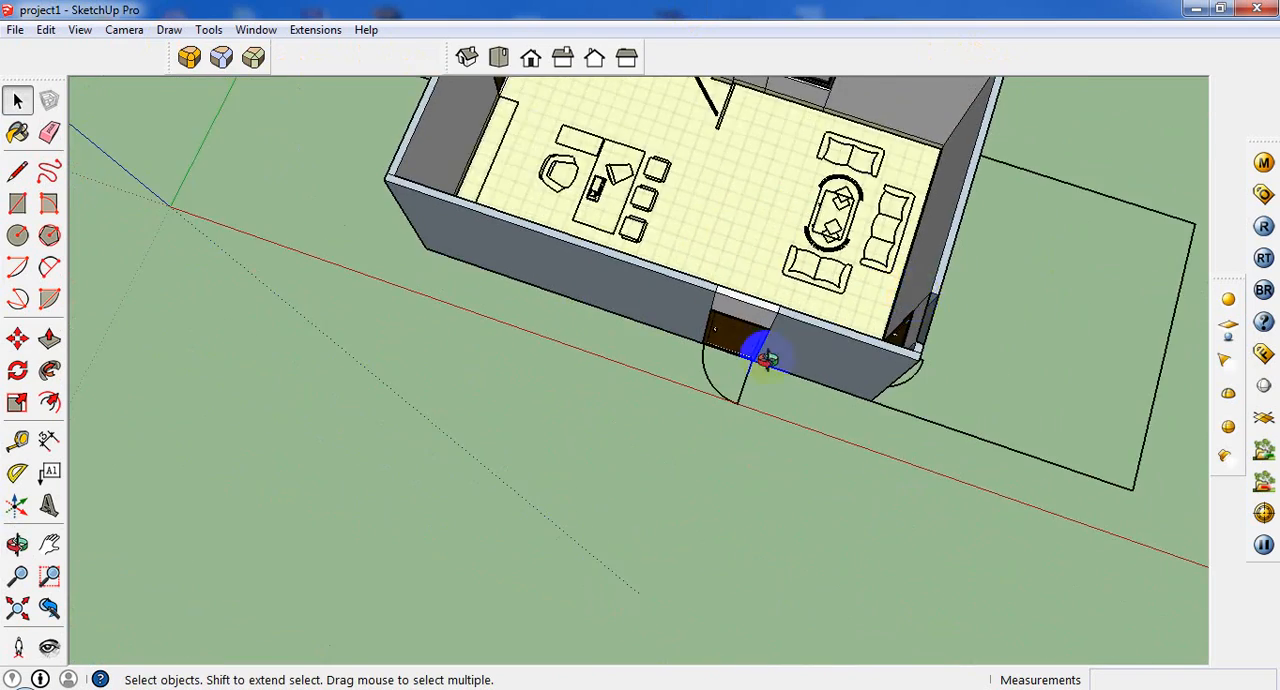
pyautogui.moveTo(767, 360); pyautogui.dragTo(851, 173, button='middle')
pyautogui.scroll(5, 780, 182)
pyautogui.moveTo(754, 196); pyautogui.dragTo(781, 417, button='middle')
pyautogui.scroll(-3, 800, 356)
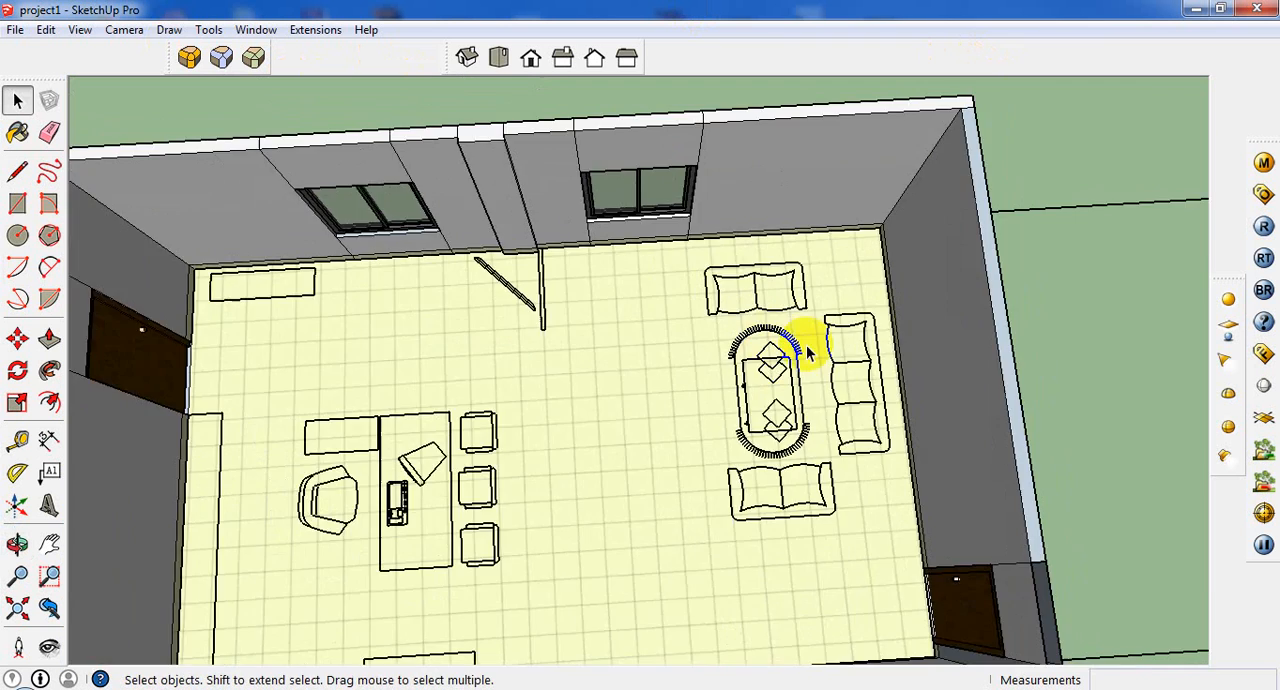
pyautogui.scroll(-5, 815, 355)
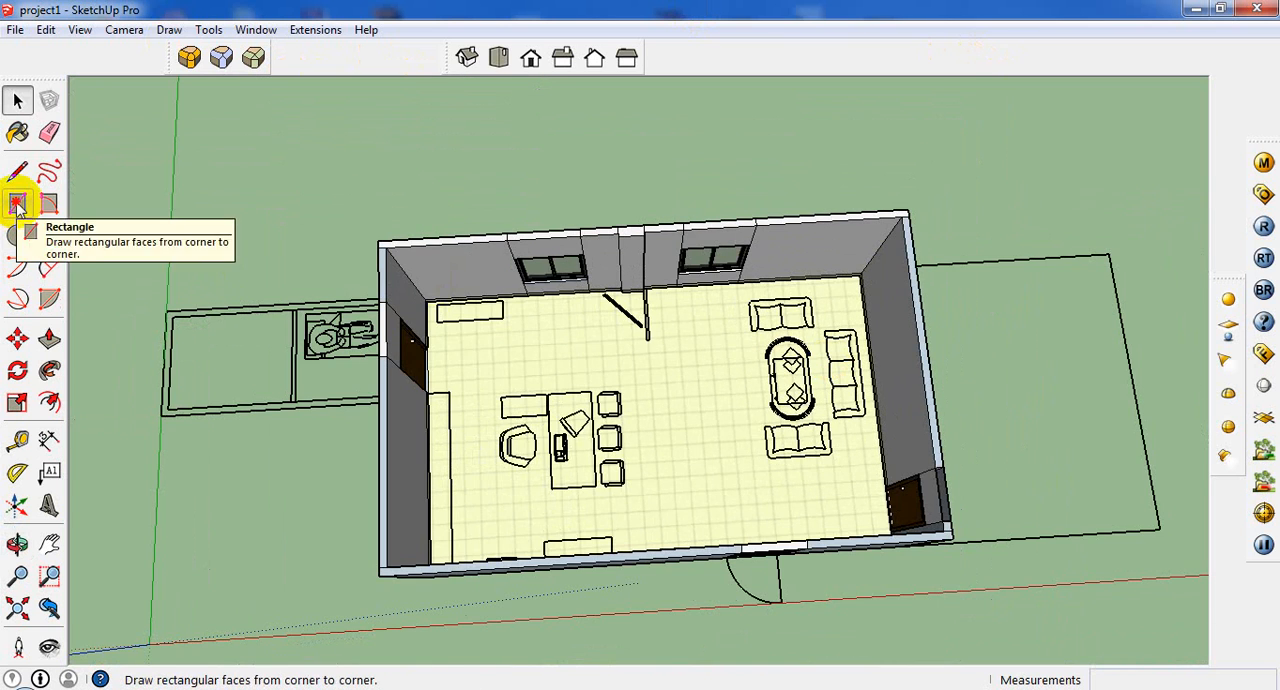
# Draw a rectangle on the floor around the three-seat sofa outline and return to the Select tool.
pyautogui.click(17, 203)
pyautogui.scroll(5, 835, 300)
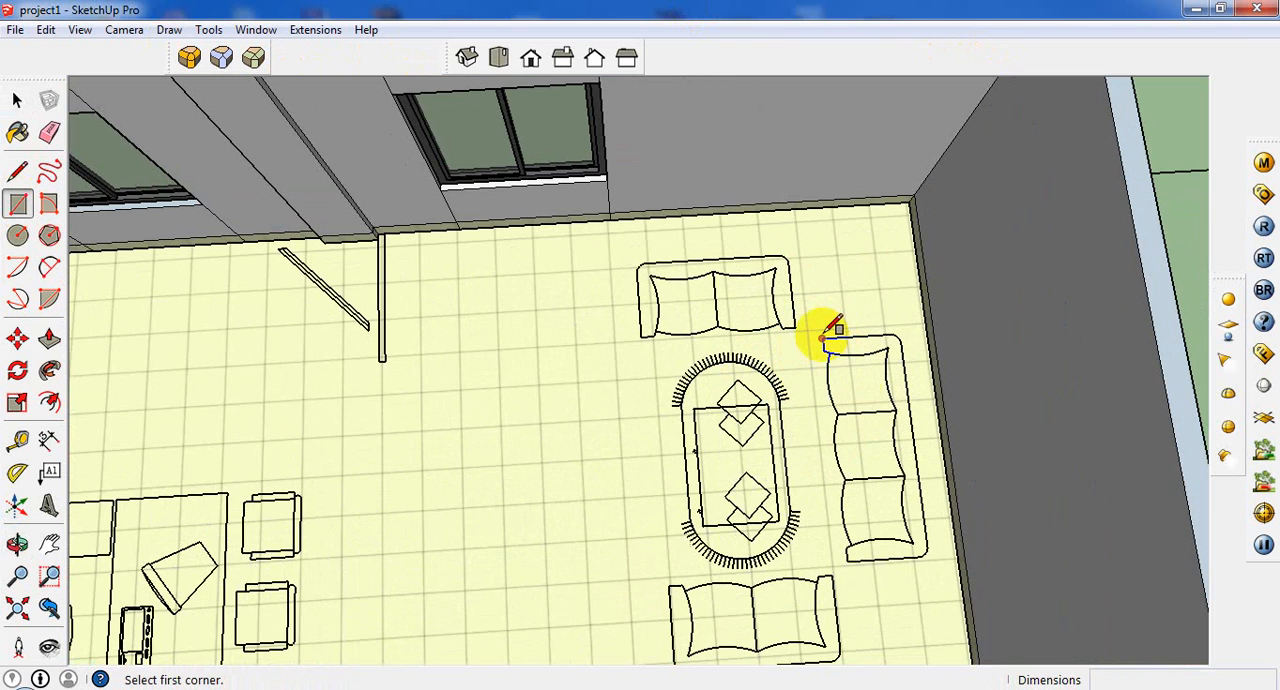
pyautogui.click(822, 340)
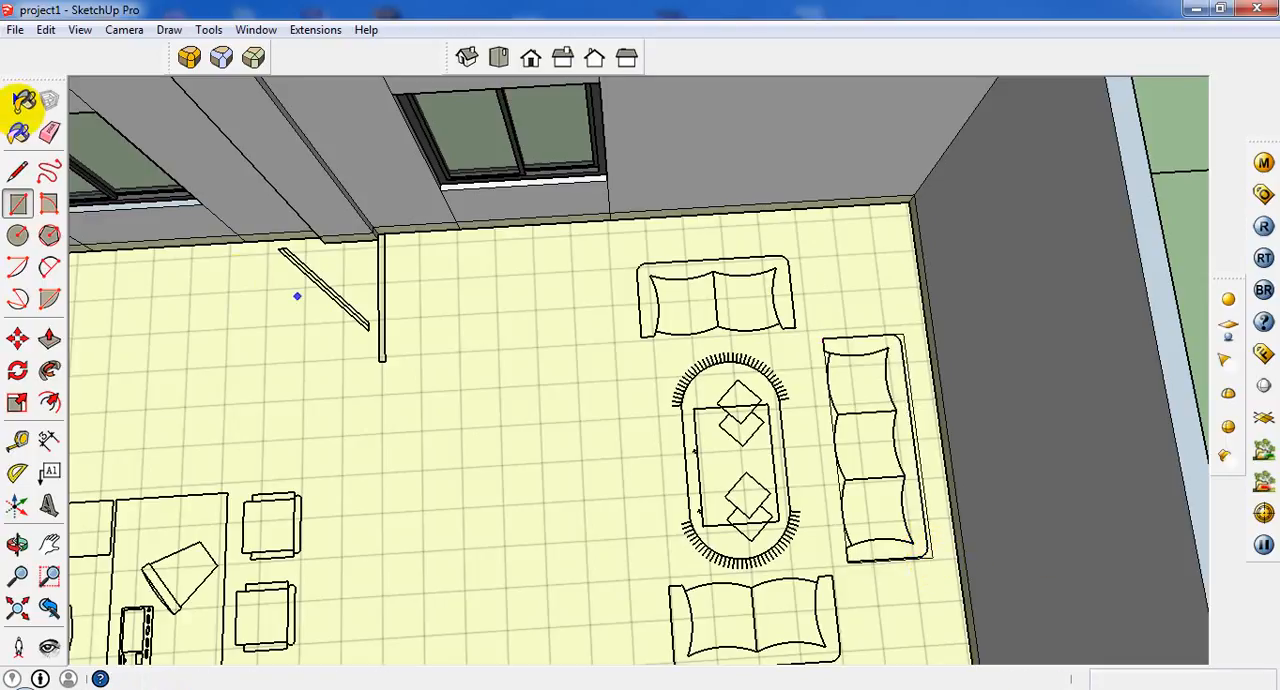
pyautogui.click(17, 97)
pyautogui.click(17, 132)
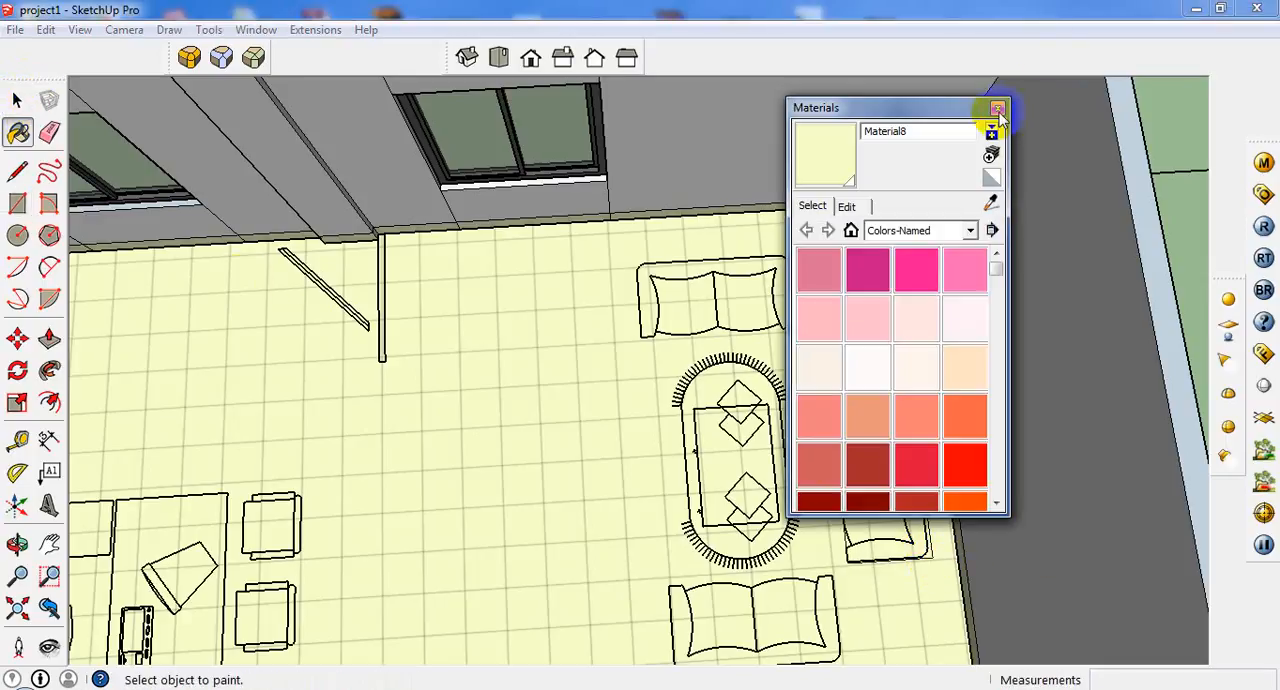
pyautogui.click(997, 103)
pyautogui.click(17, 100)
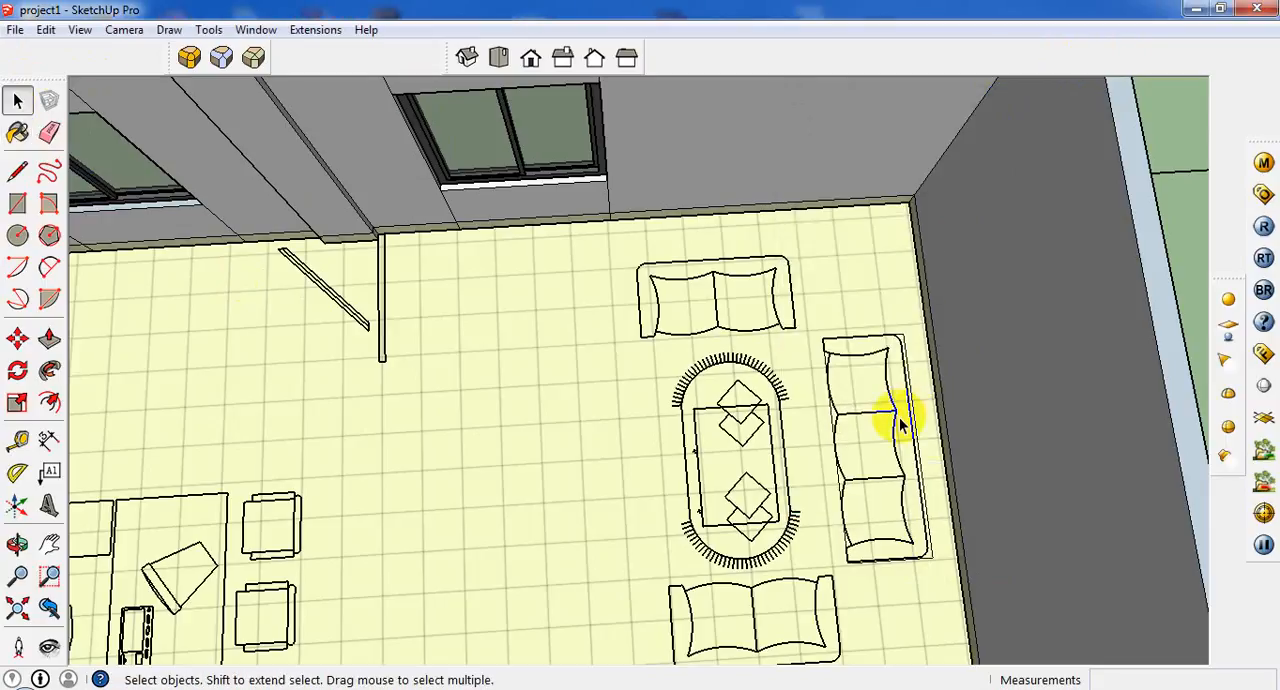
# Move the rectangle drawn around the three-seat sofa out of the building onto the open ground.
pyautogui.click(893, 418)
pyautogui.scroll(-8, 764, 276)
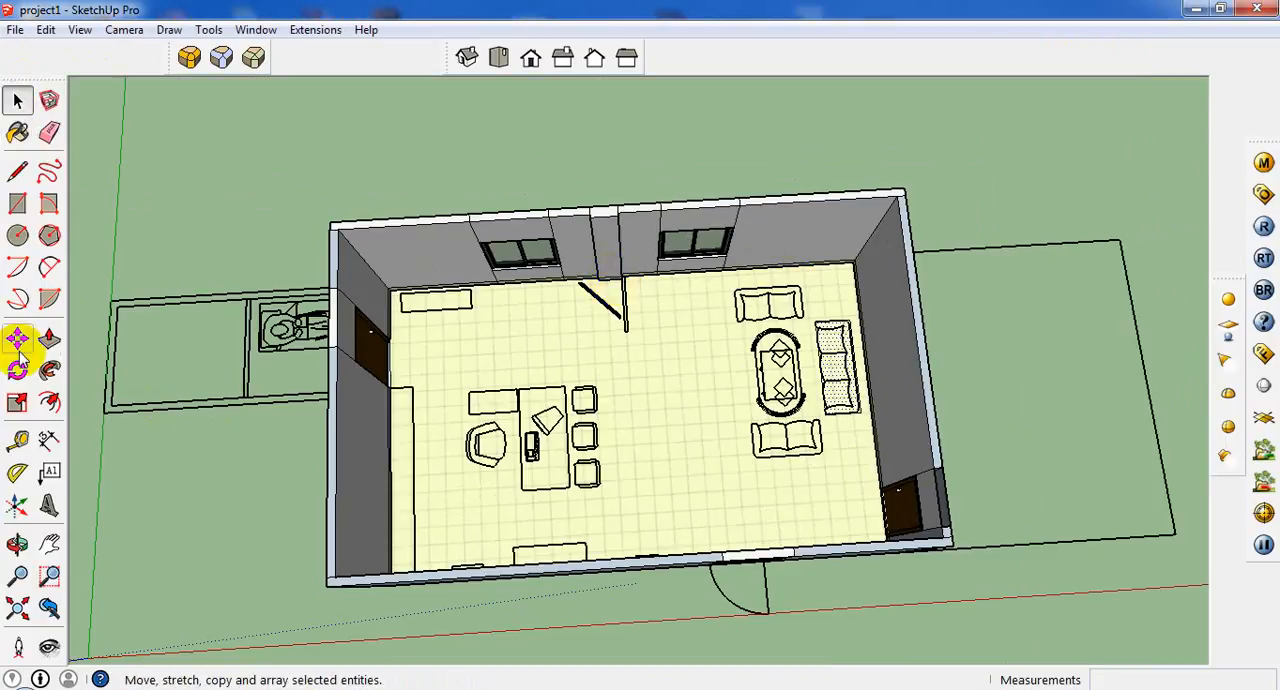
pyautogui.click(17, 340)
pyautogui.click(818, 425)
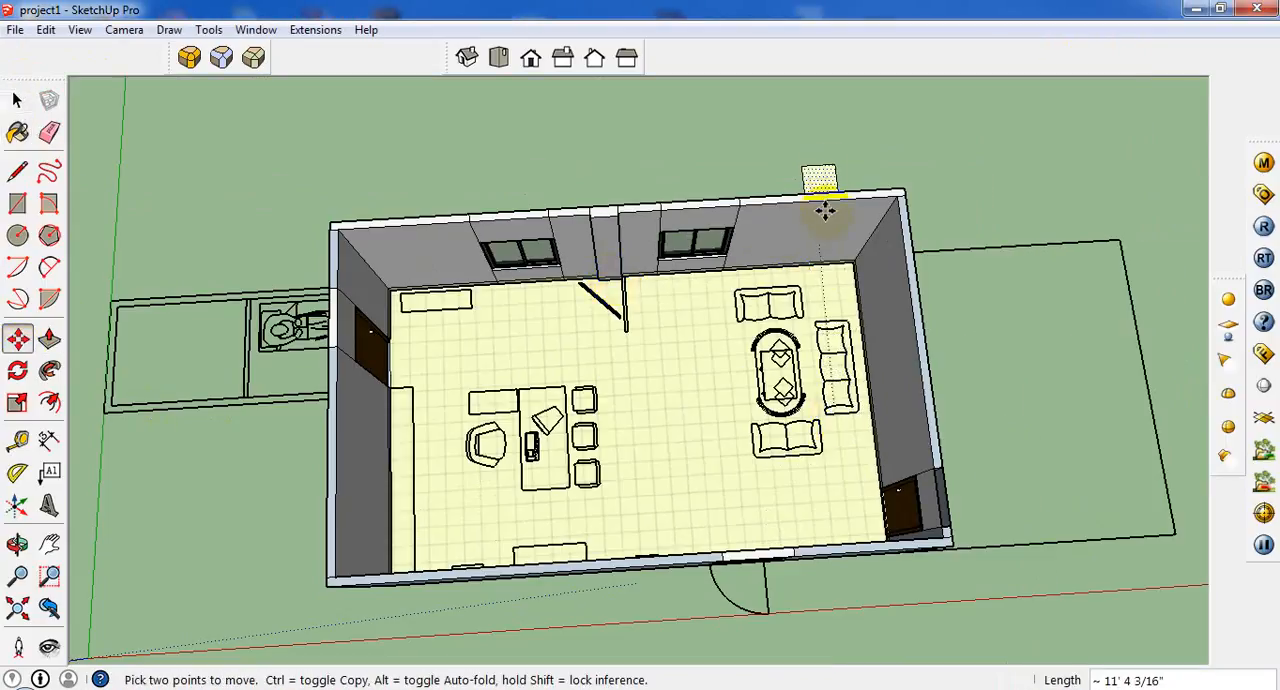
pyautogui.click(666, 165)
# Undo moving the sofa rectangle out of the building, leaving it unextruded.
pyautogui.moveTo(608, 140); pyautogui.dragTo(650, 290, button='middle')
pyautogui.scroll(-2, 646, 294)
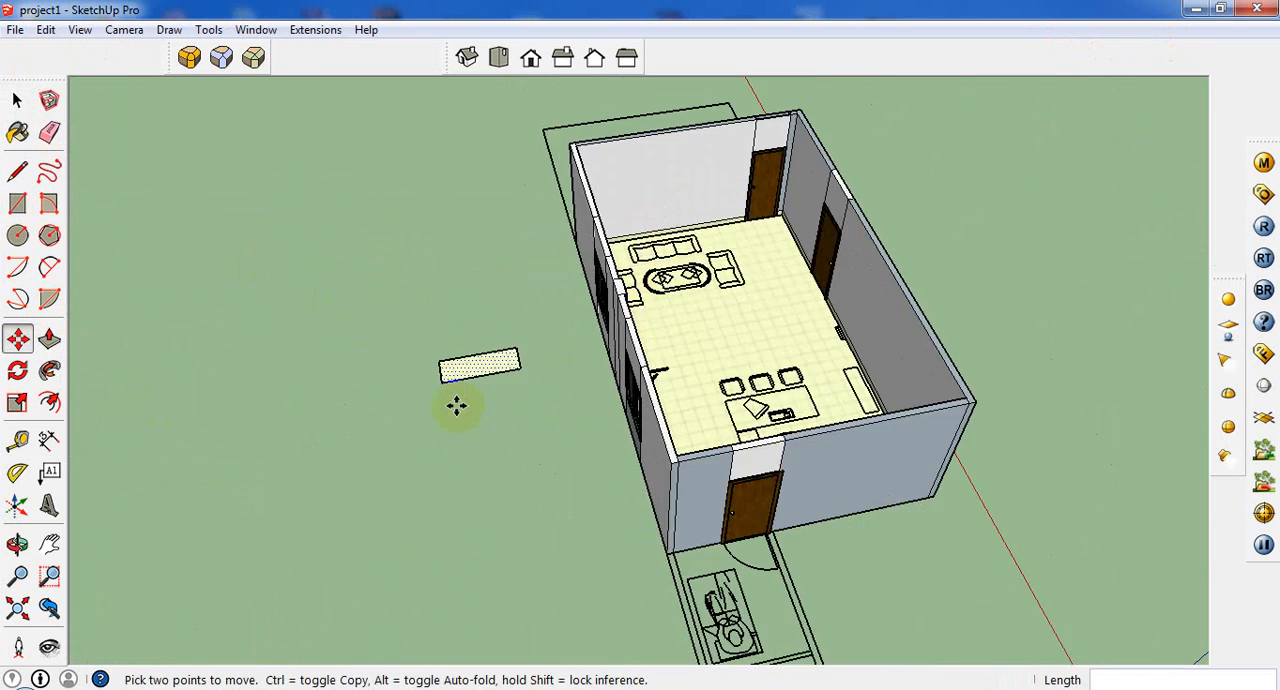
pyautogui.scroll(4, 455, 405)
pyautogui.click(49, 340)
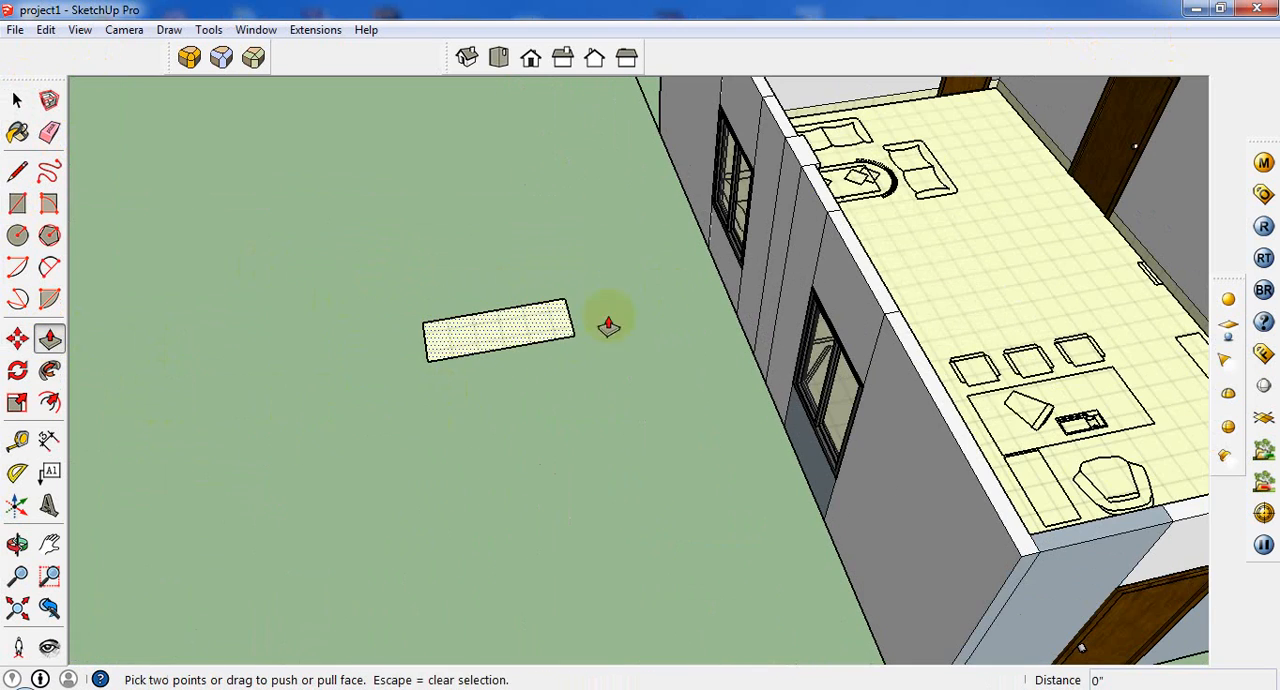
pyautogui.scroll(2, 512, 337)
pyautogui.scroll(-3, 631, 417)
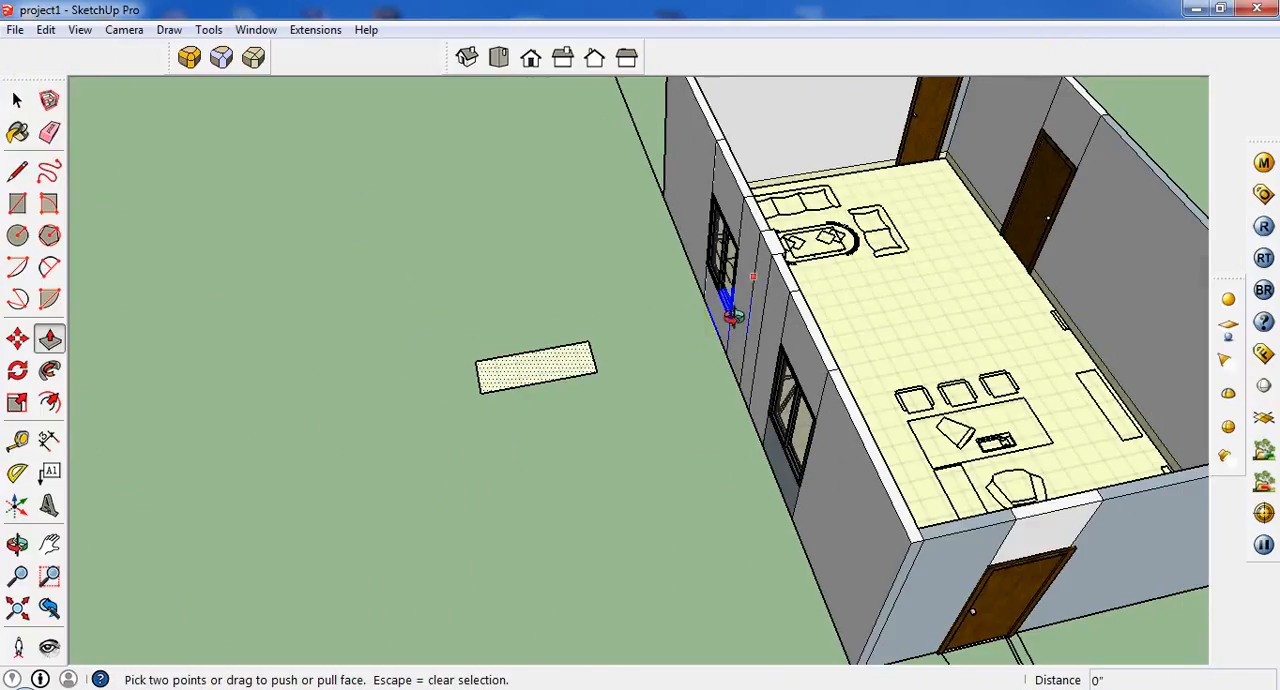
pyautogui.moveTo(732, 313); pyautogui.dragTo(703, 315, button='middle')
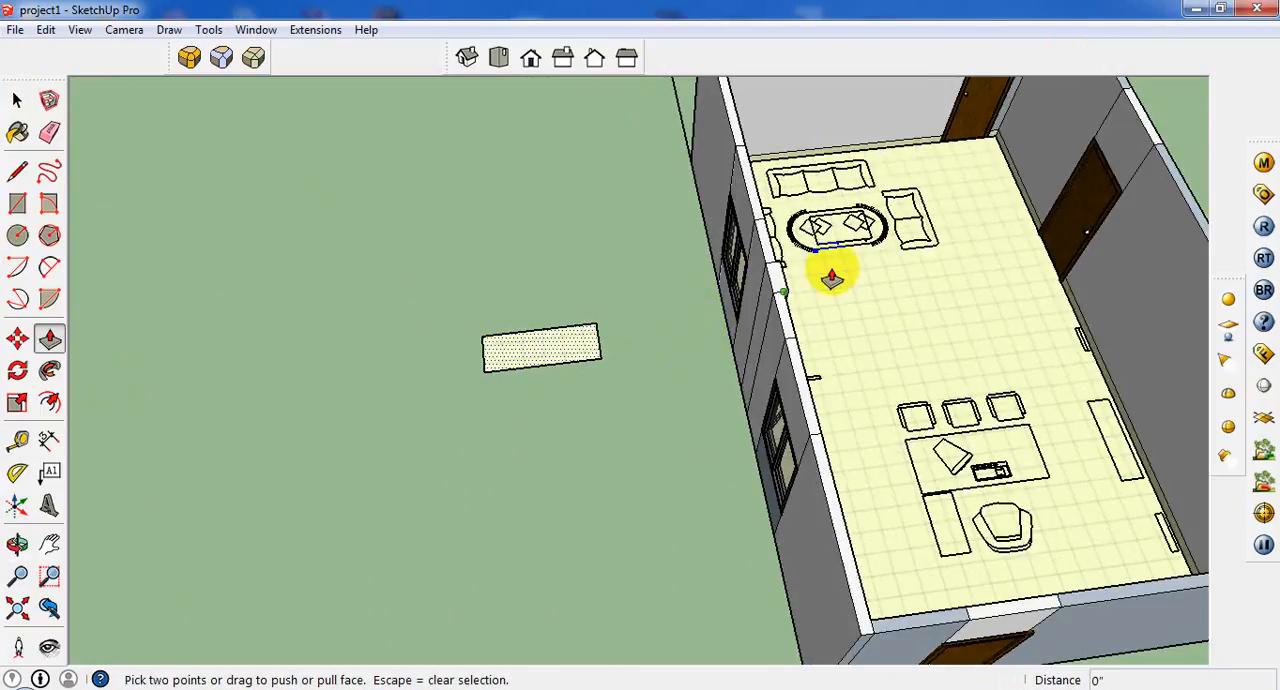
pyautogui.hotkey('ctrl', 'z')
# Try tracing the three-seat sofa's seat area with straight lines along both armrests and the backrest, sides about 1' 7 3/8" long.
pyautogui.moveTo(950, 207); pyautogui.dragTo(570, 205, button='middle')
pyautogui.scroll(3, 1080, 236)
pyautogui.scroll(2, 1082, 285)
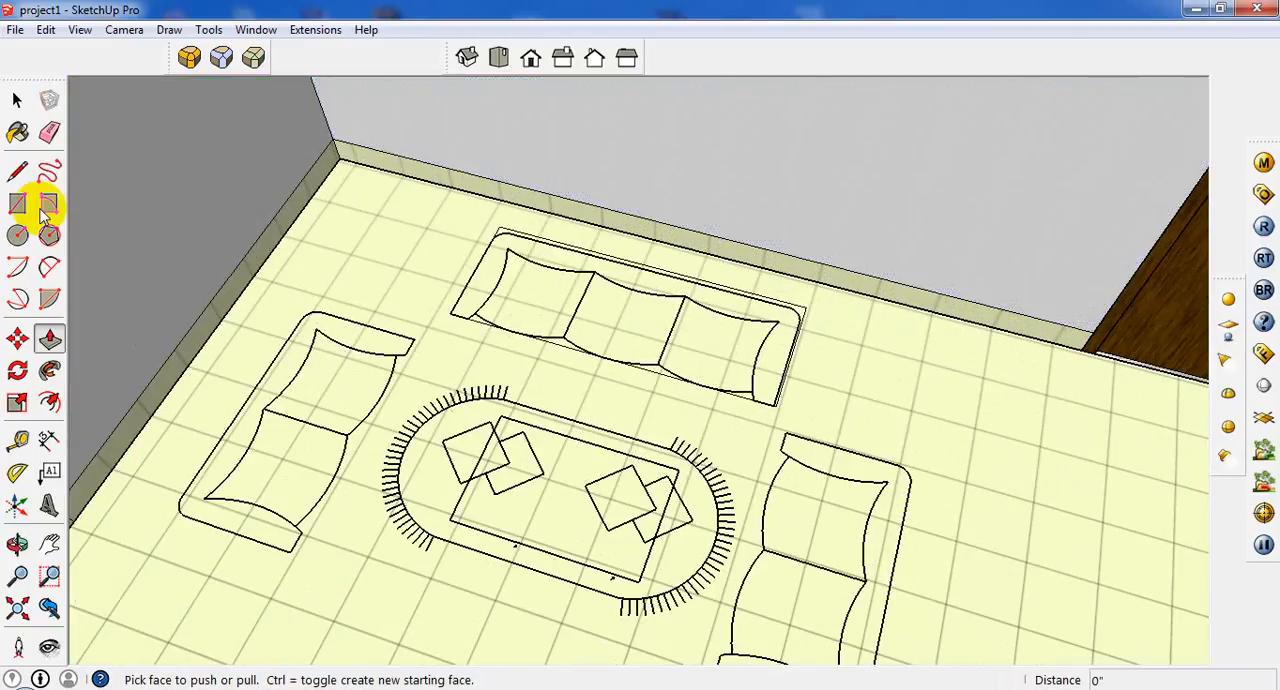
pyautogui.click(18, 171)
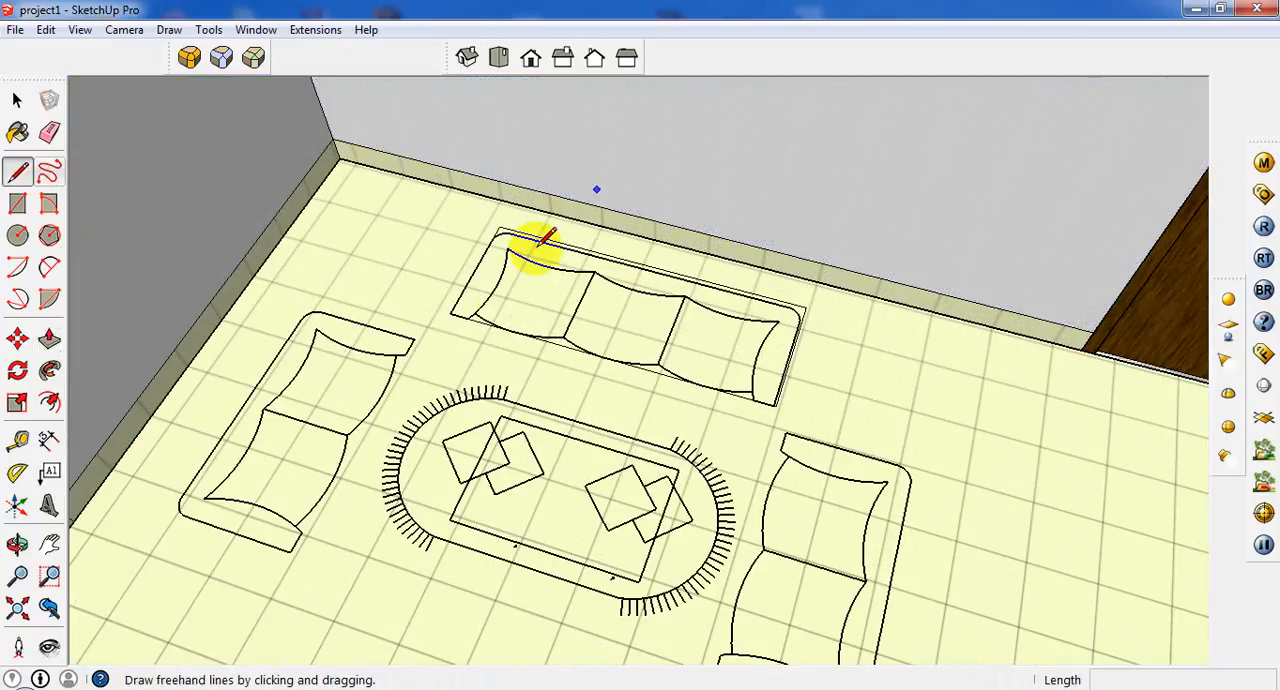
pyautogui.click(473, 321)
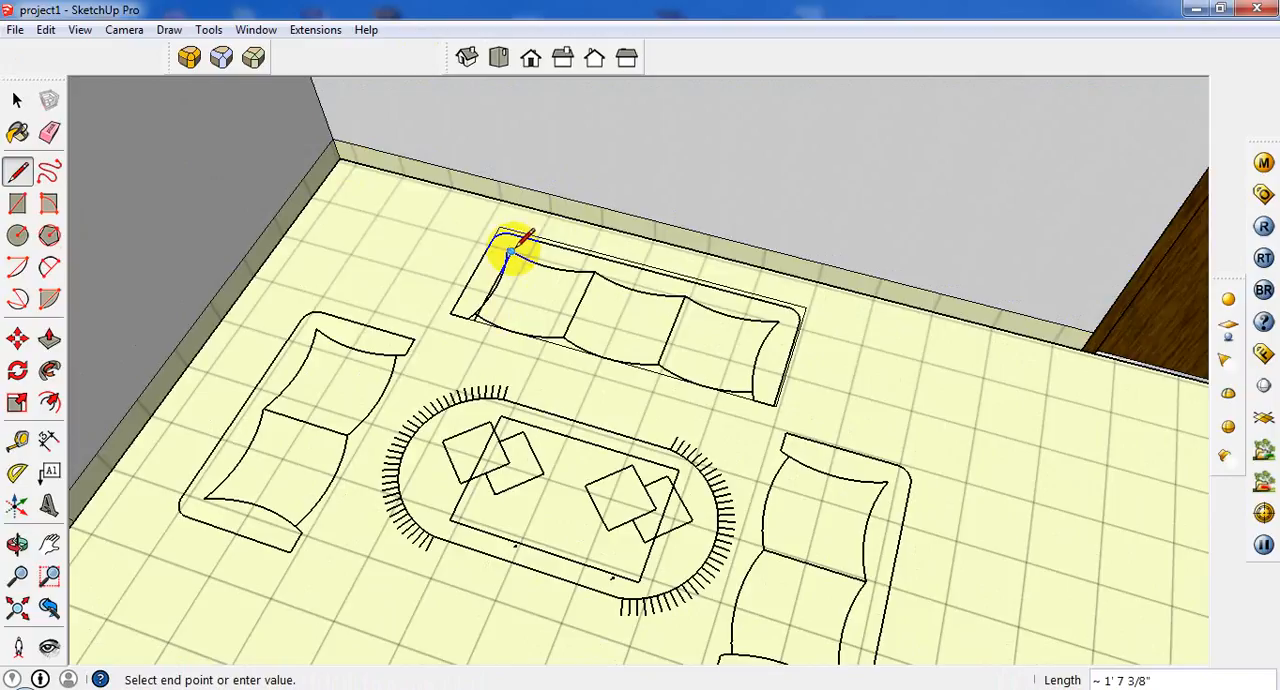
pyautogui.click(510, 254)
pyautogui.click(778, 322)
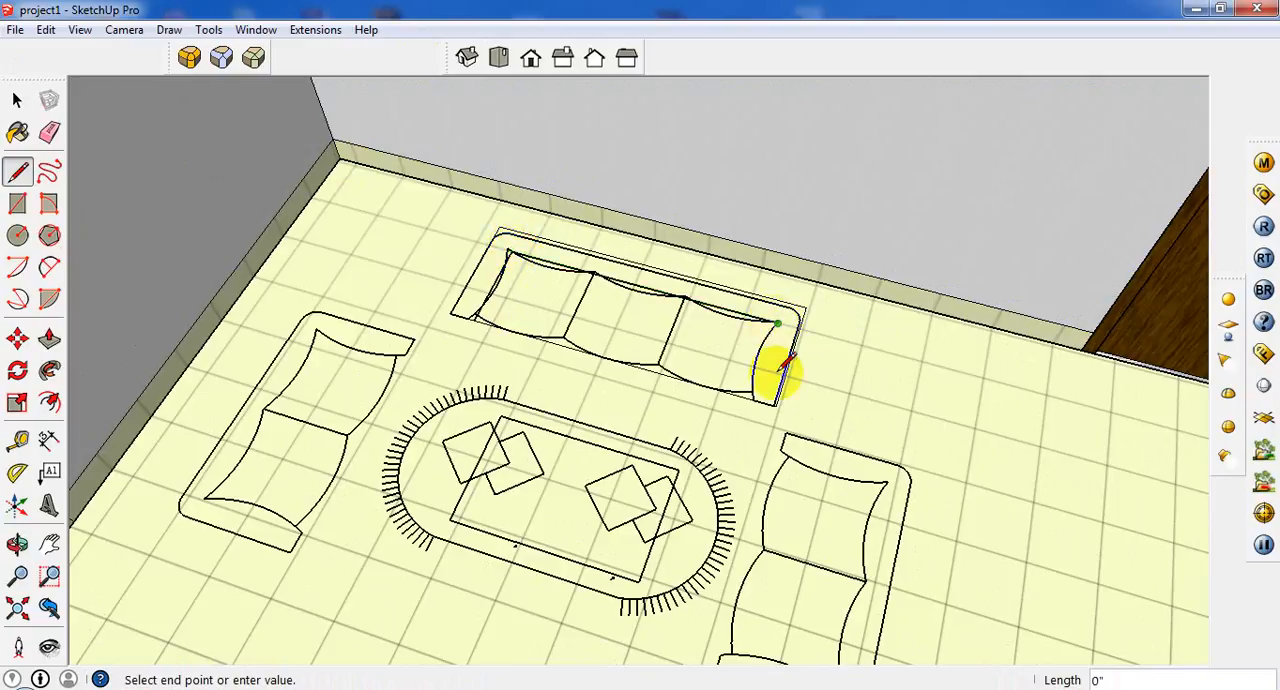
pyautogui.click(754, 399)
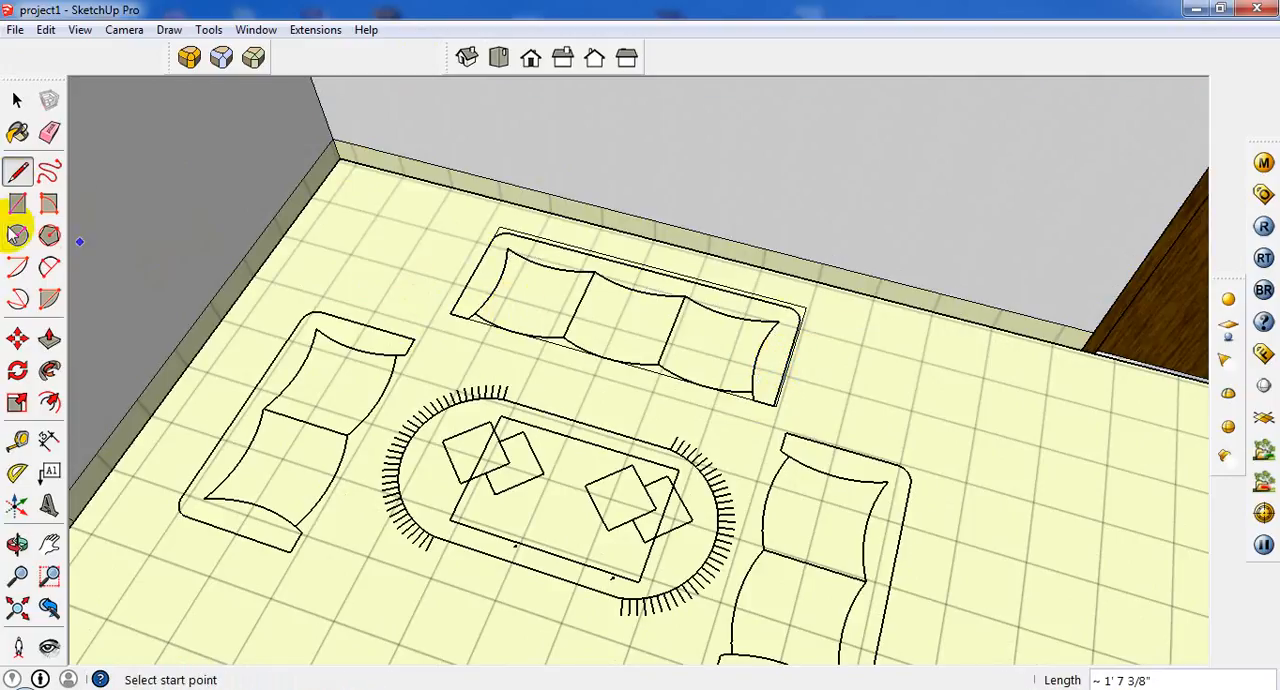
# Draw a two-point arc along the inner edge of the three-seat sofa's left armrest, with a bulge of about 2 9/16".
pyautogui.click(49, 267)
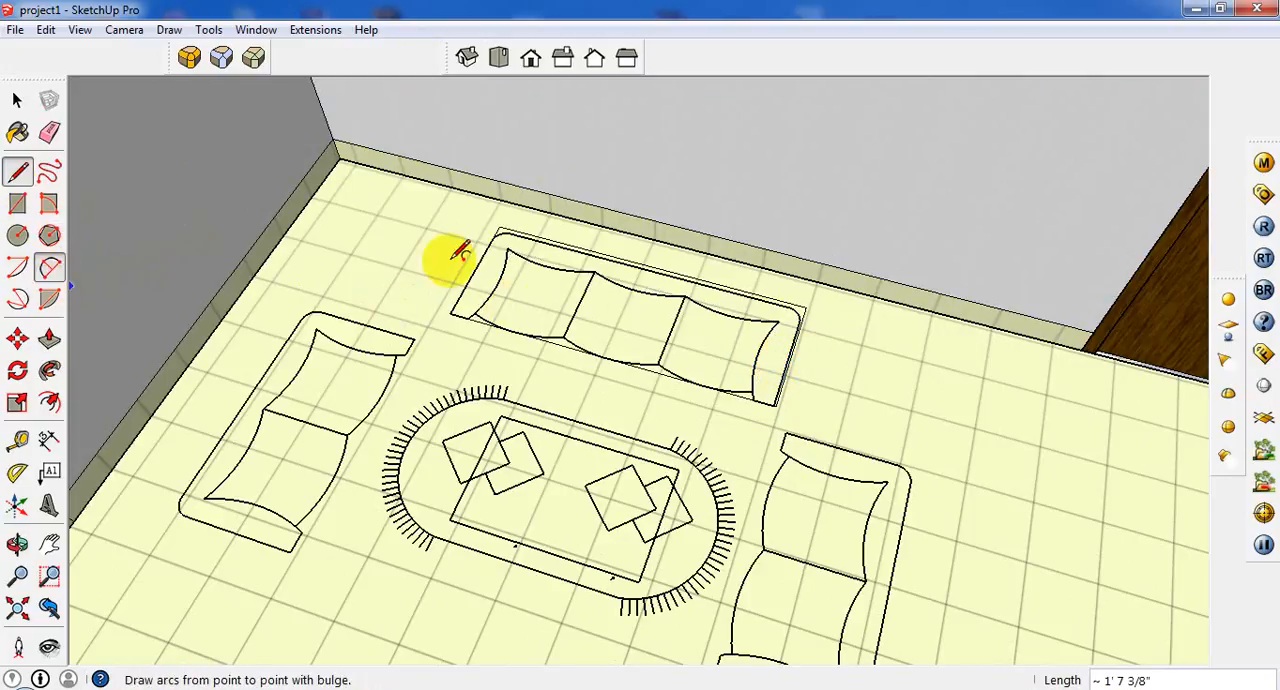
pyautogui.click(469, 317)
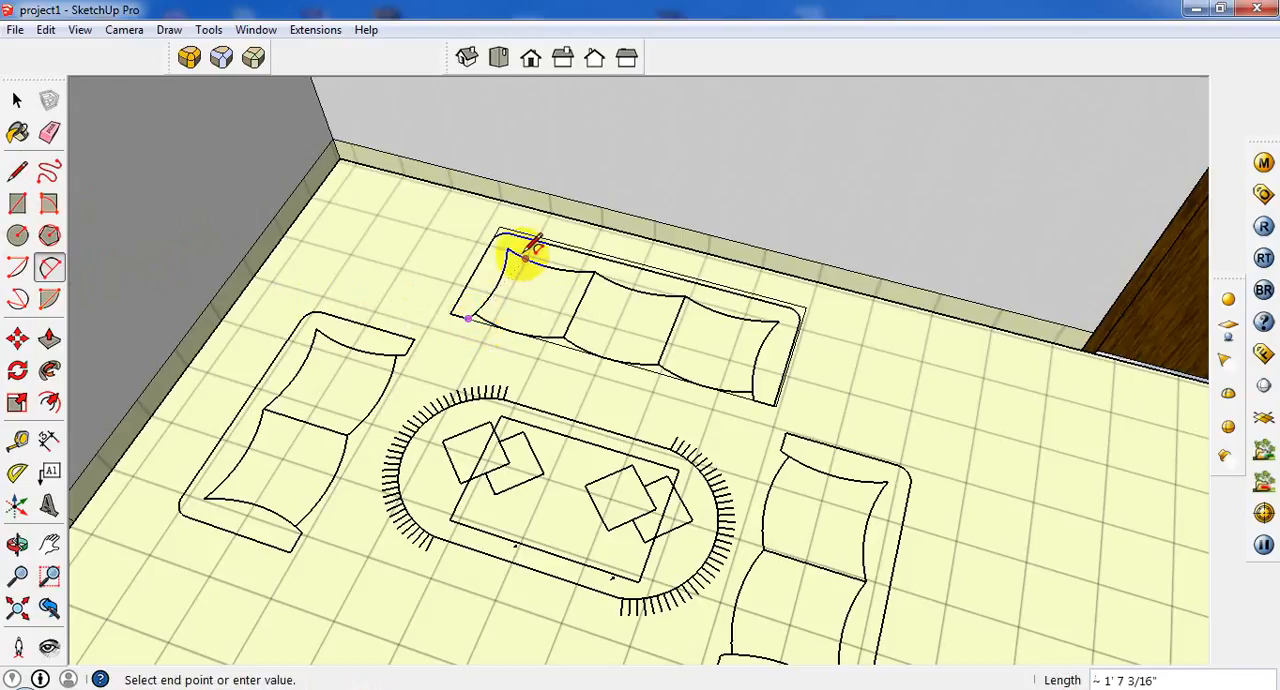
pyautogui.click(508, 245)
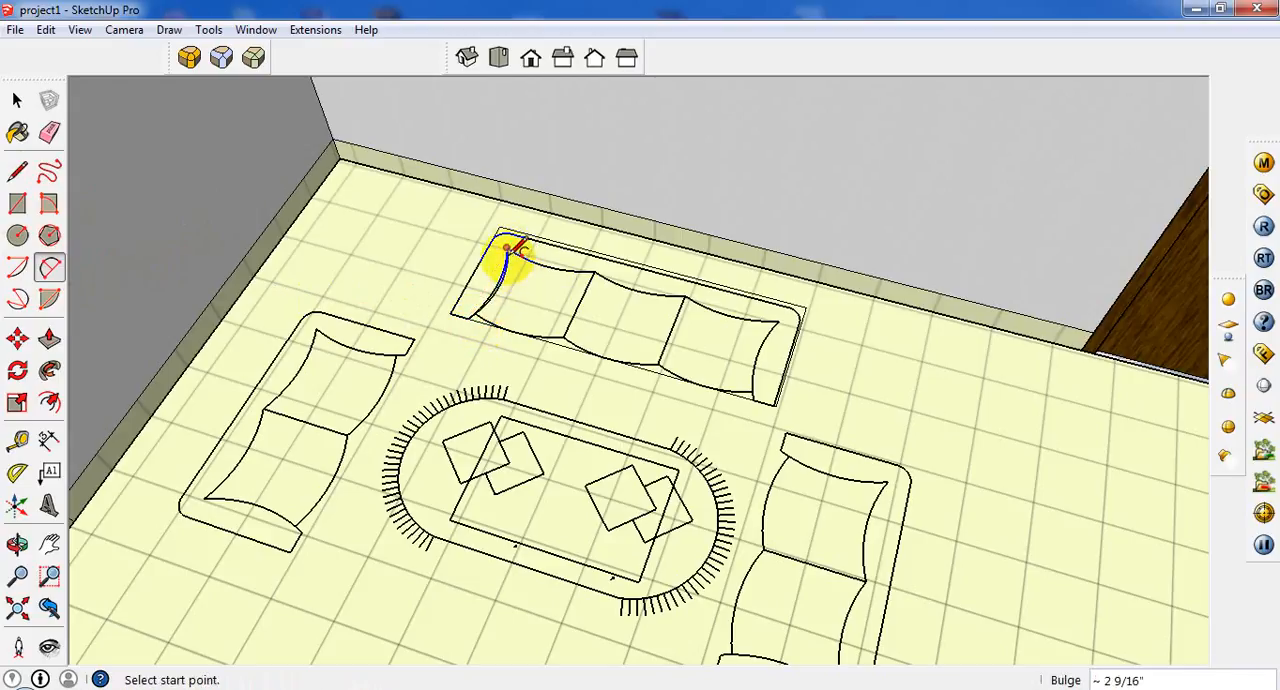
# Trace the back edges of the three seat cushions with three connected arcs, each with a bulge of about 2".
pyautogui.click(508, 248)
pyautogui.click(594, 271)
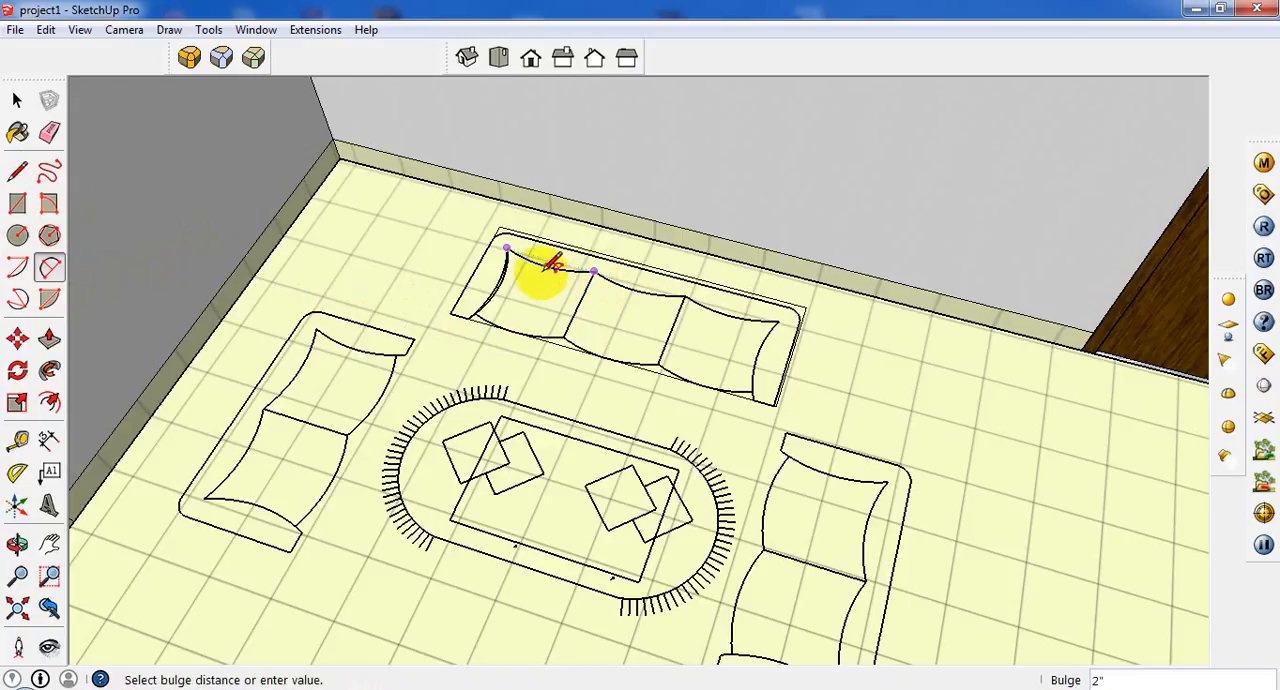
pyautogui.click(550, 265)
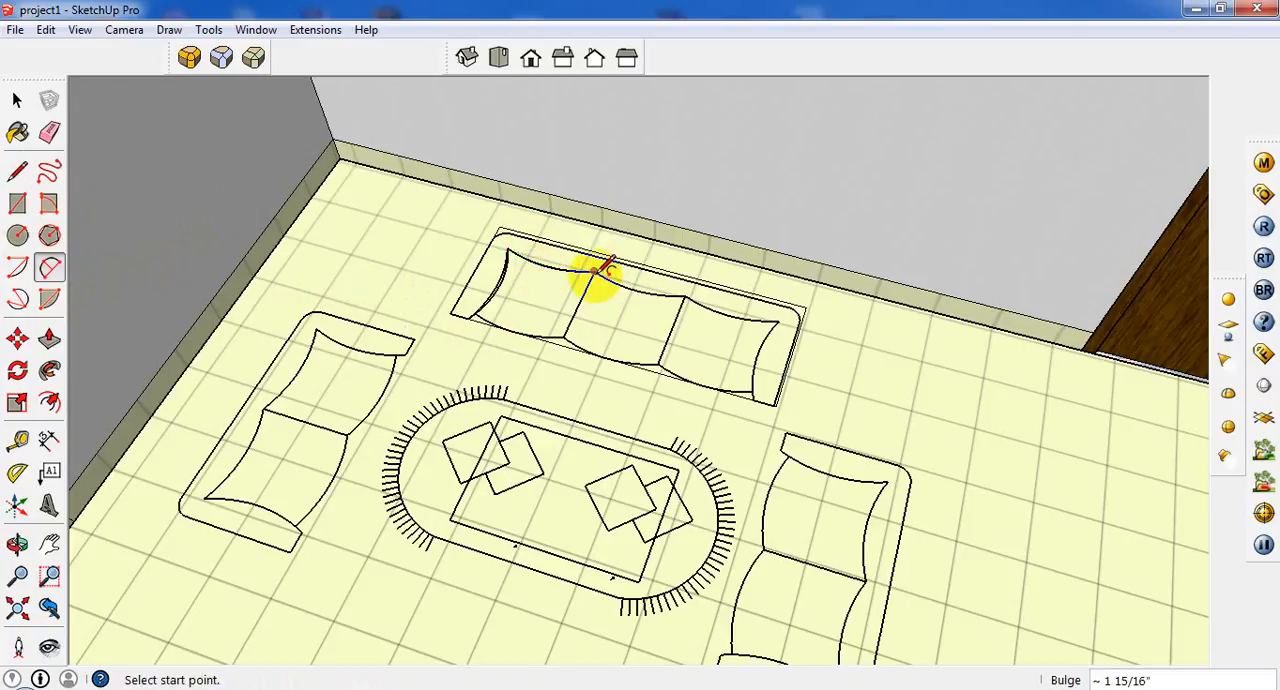
pyautogui.click(596, 271)
pyautogui.click(684, 298)
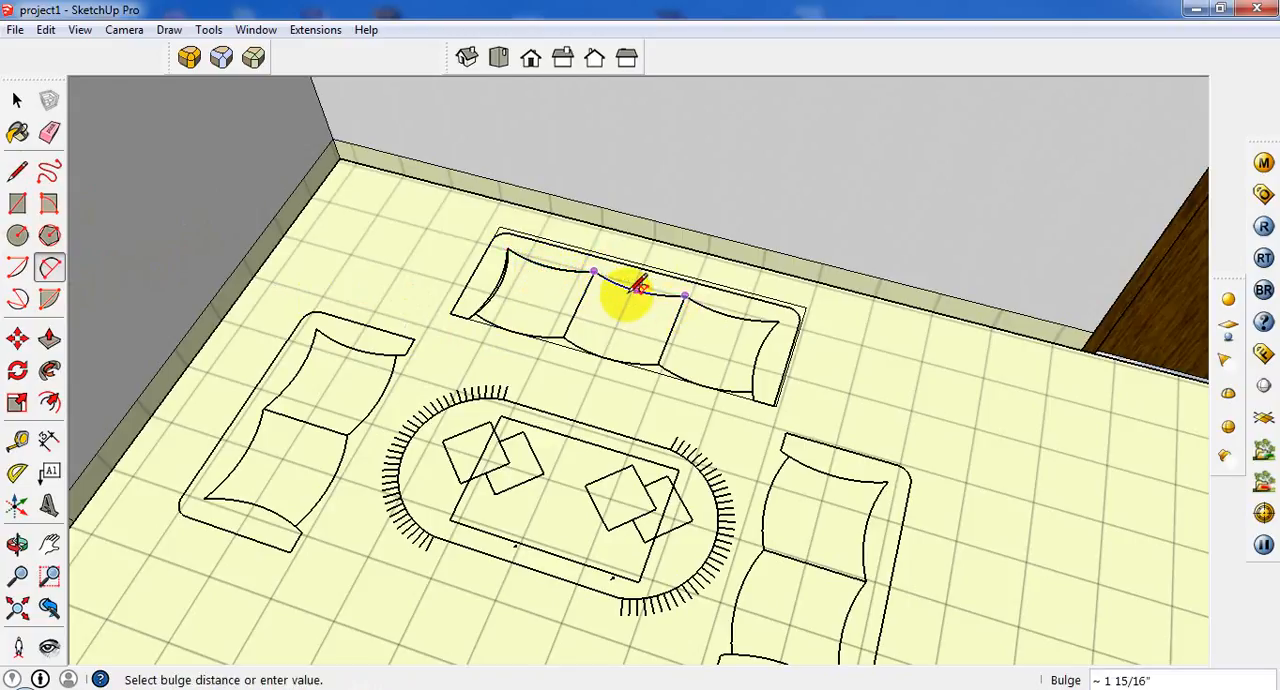
pyautogui.click(638, 287)
pyautogui.click(685, 297)
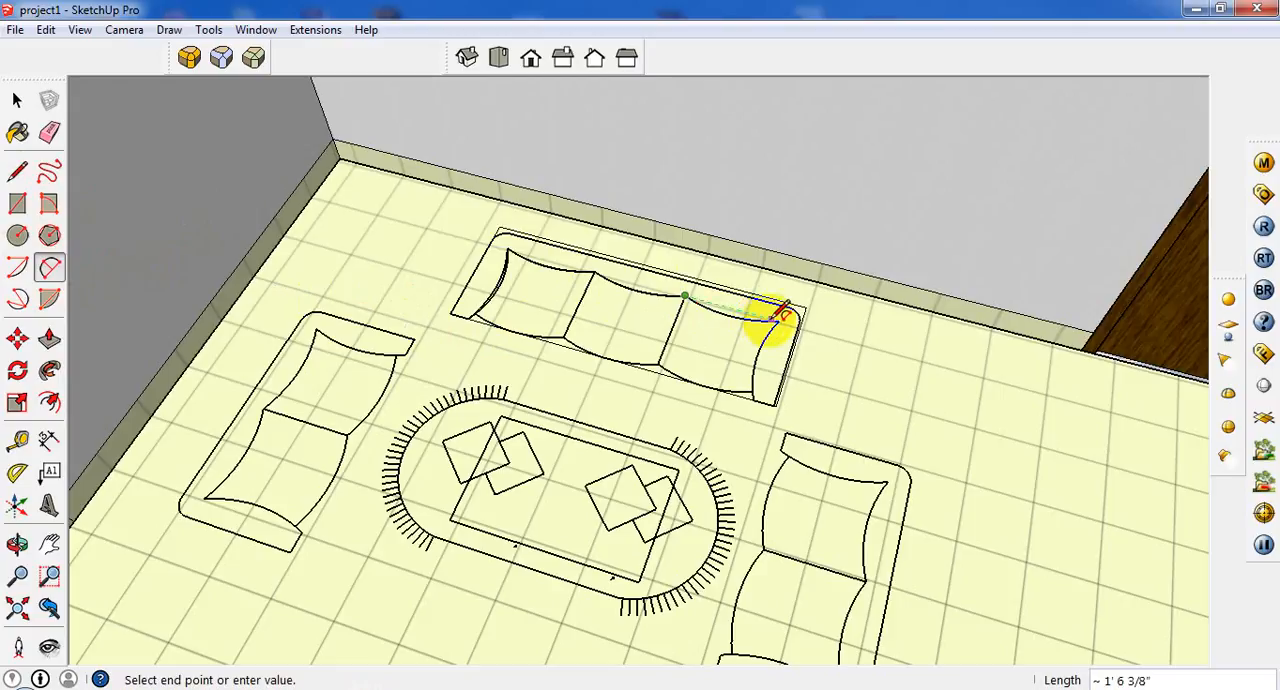
pyautogui.click(780, 320)
pyautogui.click(731, 314)
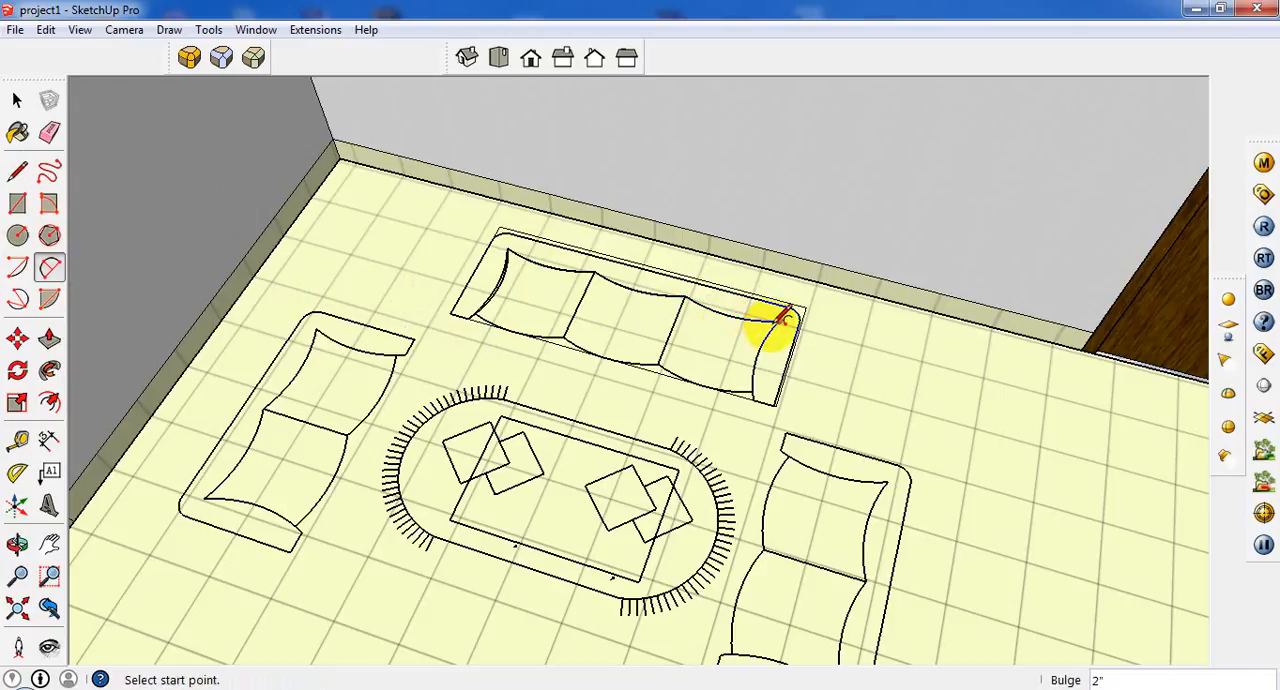
# Draw an arc along the inner edge of the sofa's right armrest, with a bulge of about 1 15/16".
pyautogui.click(779, 321)
pyautogui.click(755, 400)
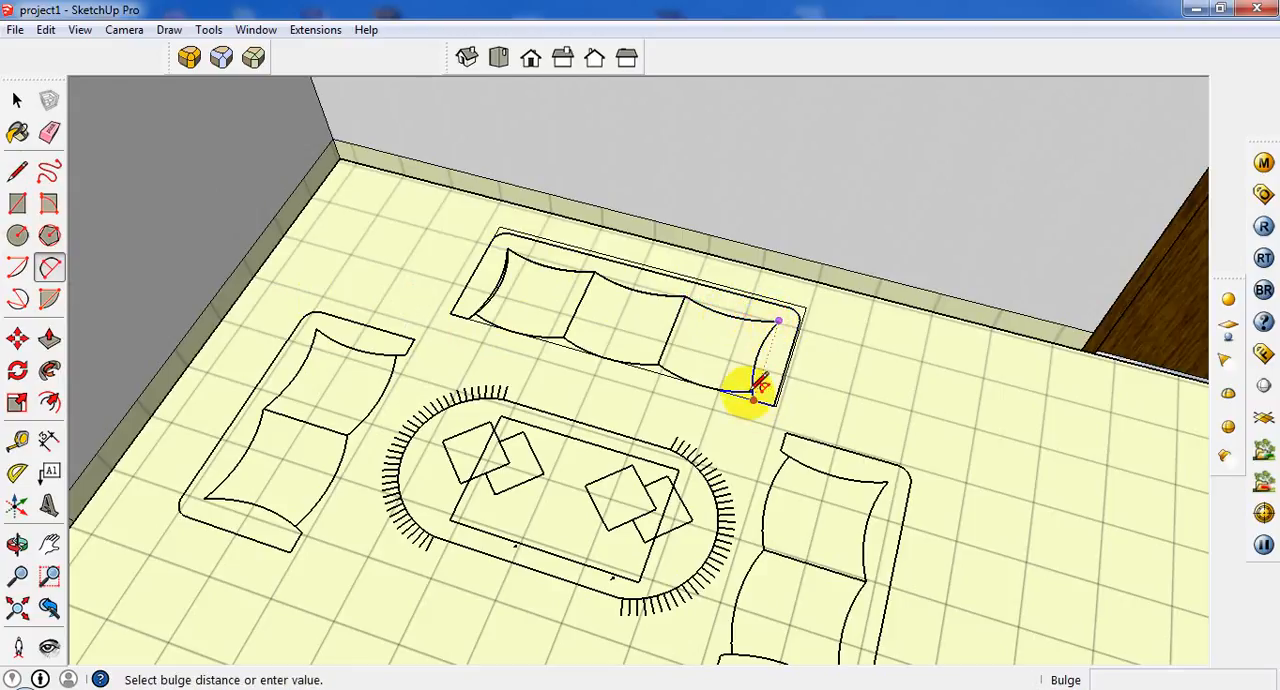
pyautogui.click(689, 332)
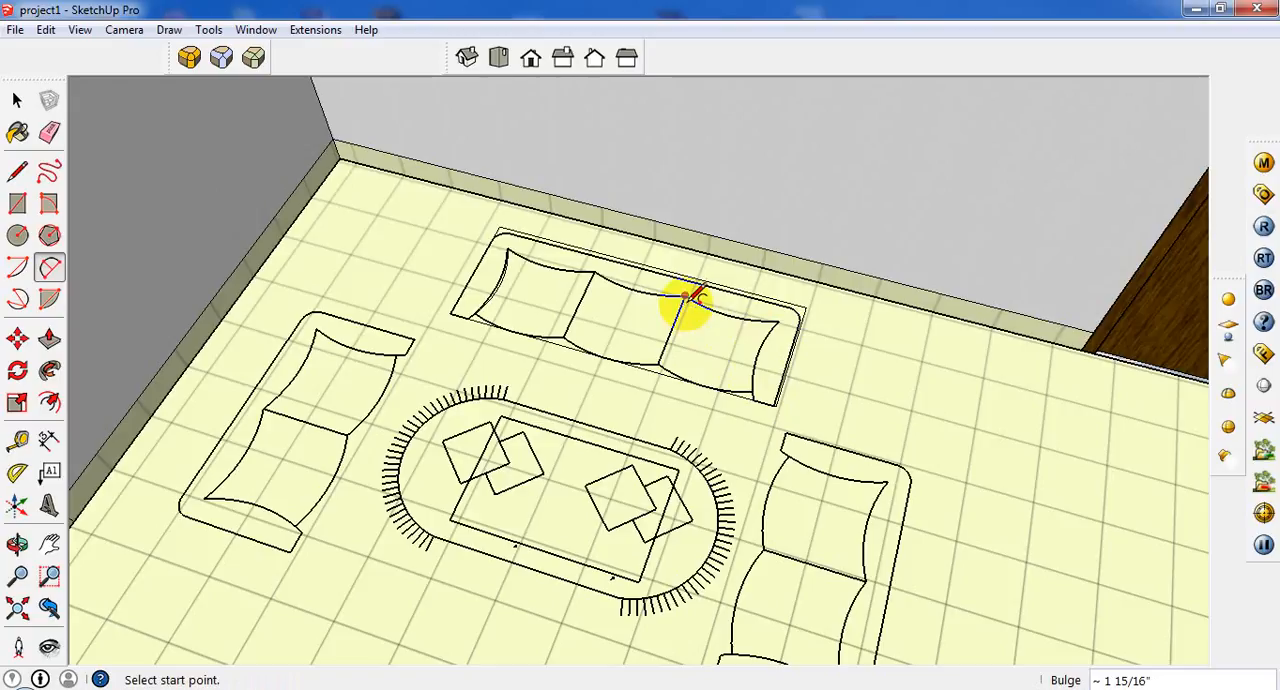
pyautogui.click(685, 296)
pyautogui.press('Escape')
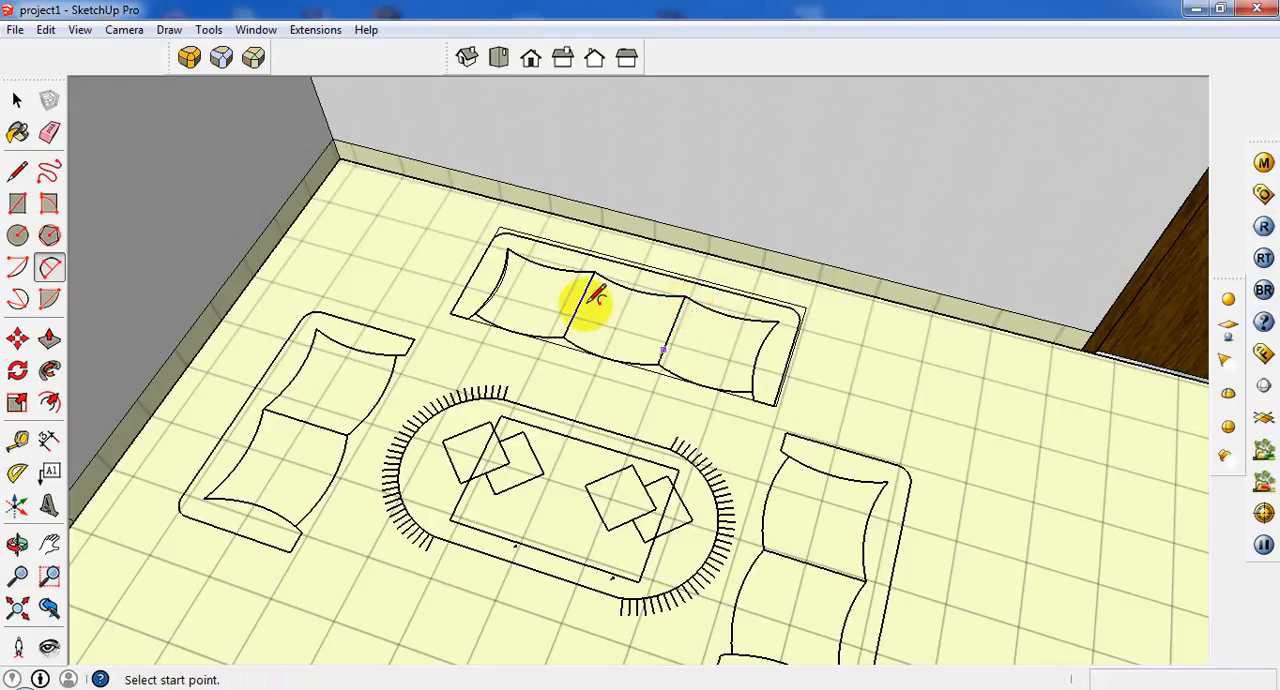
# Draw a straight line from back to front between the middle and right seat cushions.
pyautogui.click(17, 171)
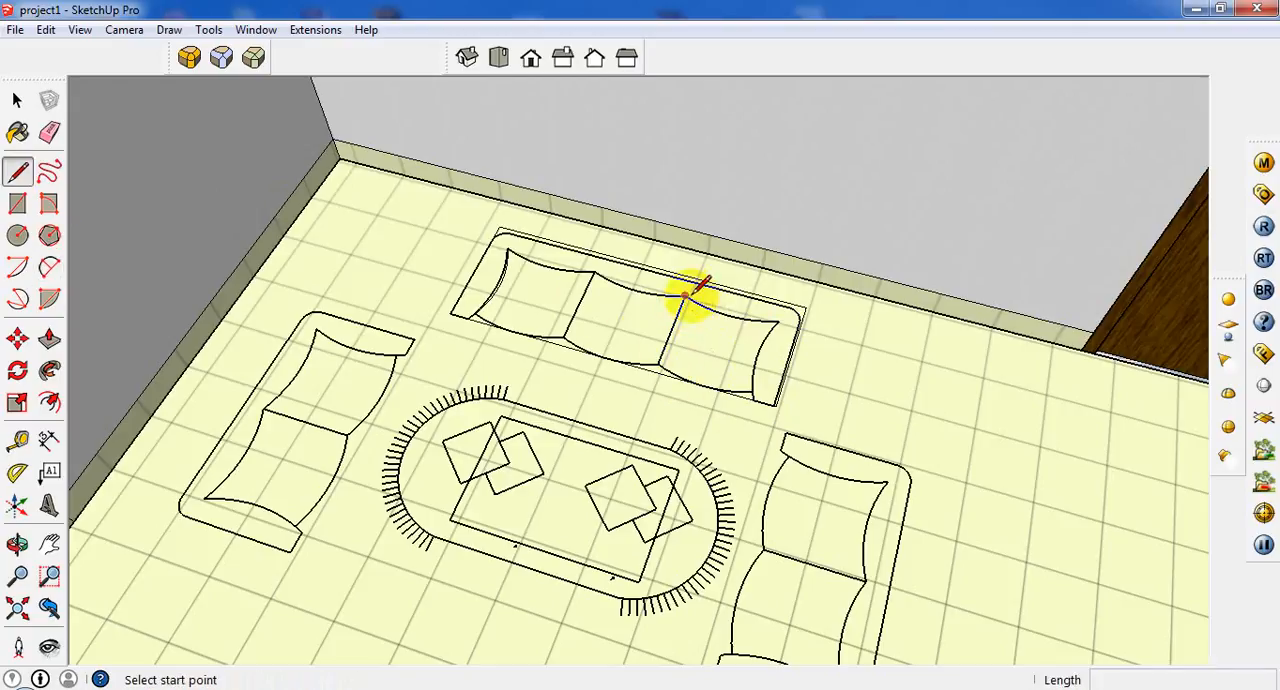
pyautogui.click(685, 296)
pyautogui.click(659, 364)
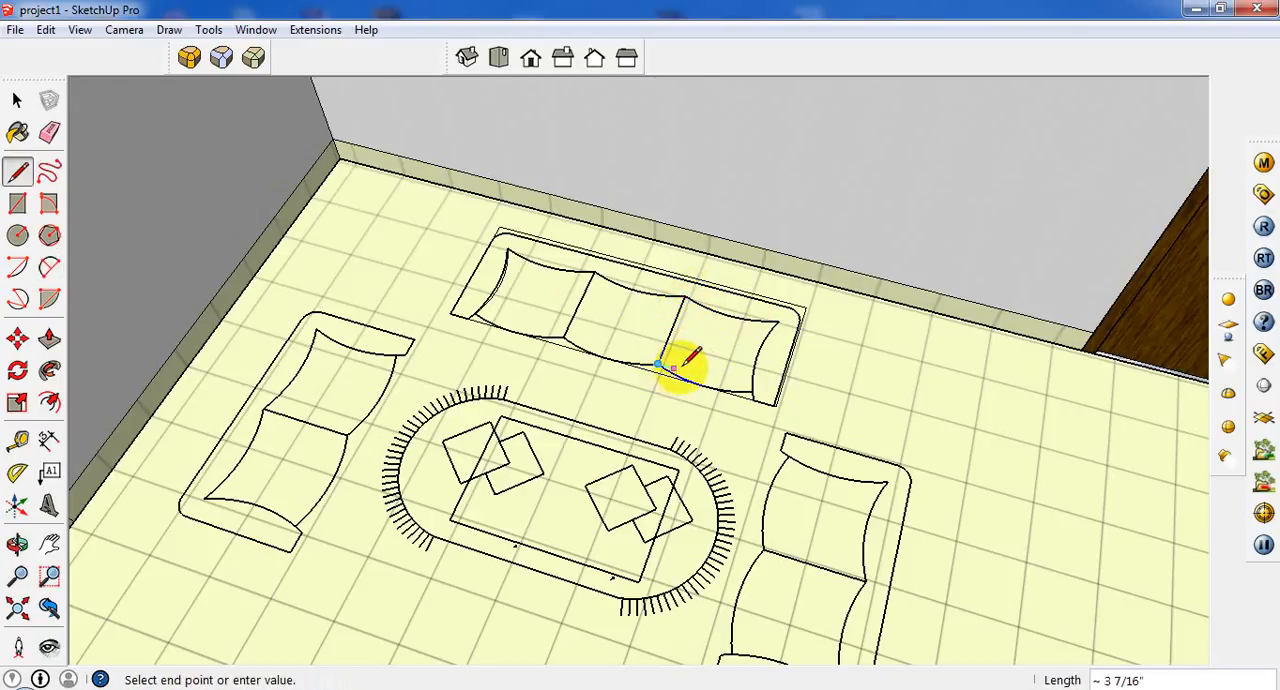
pyautogui.press('Escape')
# Draw an arc along the front edge of the right seat cushion, with a bulge of about 1 5/8".
pyautogui.click(49, 267)
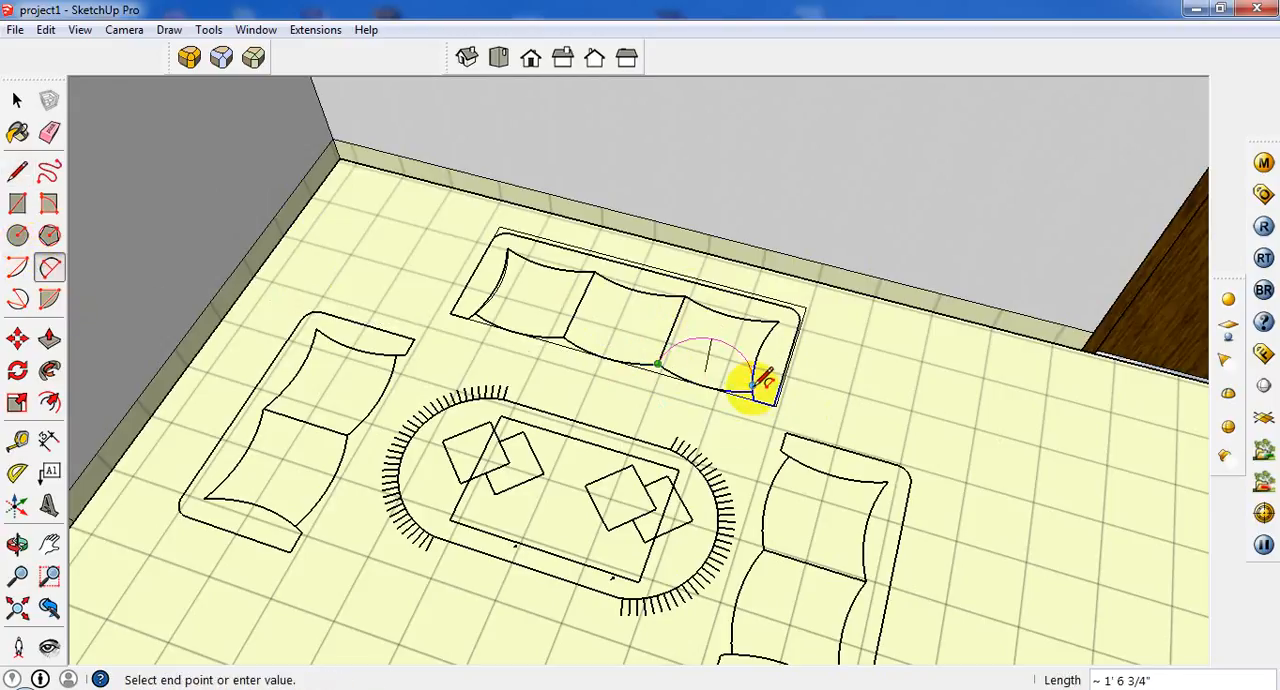
pyautogui.scroll(4, 765, 382)
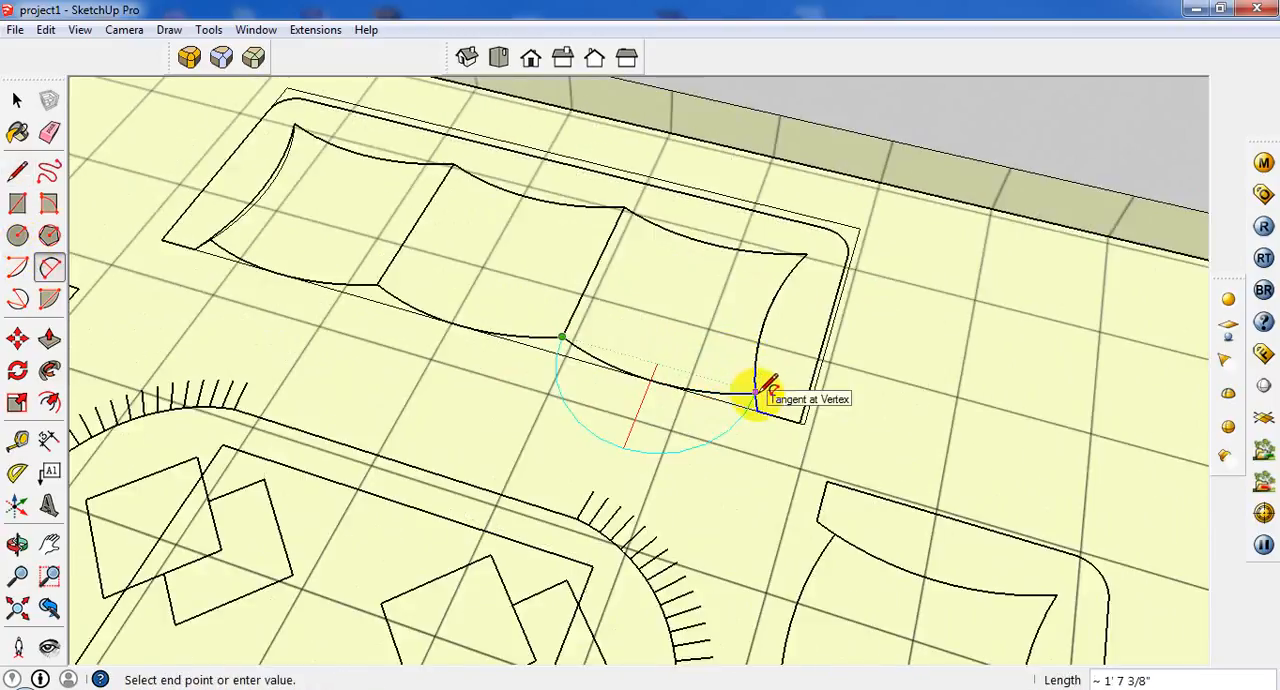
pyautogui.click(757, 396)
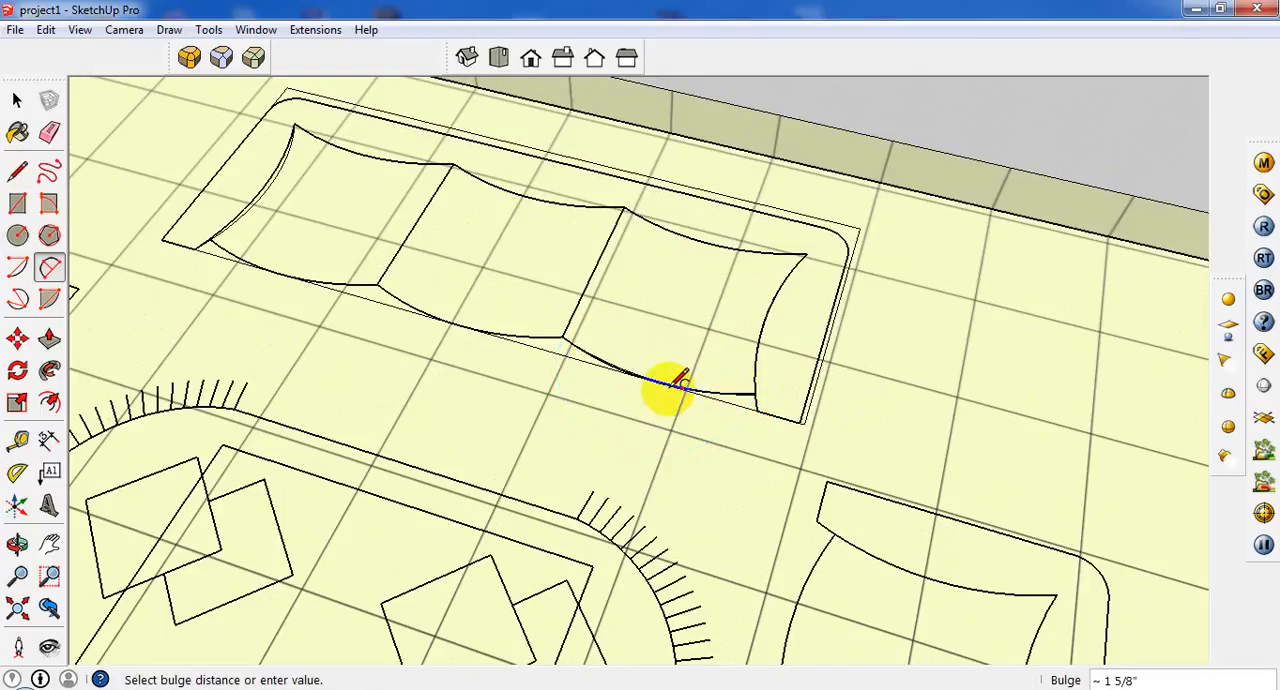
pyautogui.click(678, 382)
# Copy the right cushion's front arc and dividing line 1' 8" over to the middle cushion, aligning their back corners.
pyautogui.scroll(-2, 543, 314)
pyautogui.click(16, 100)
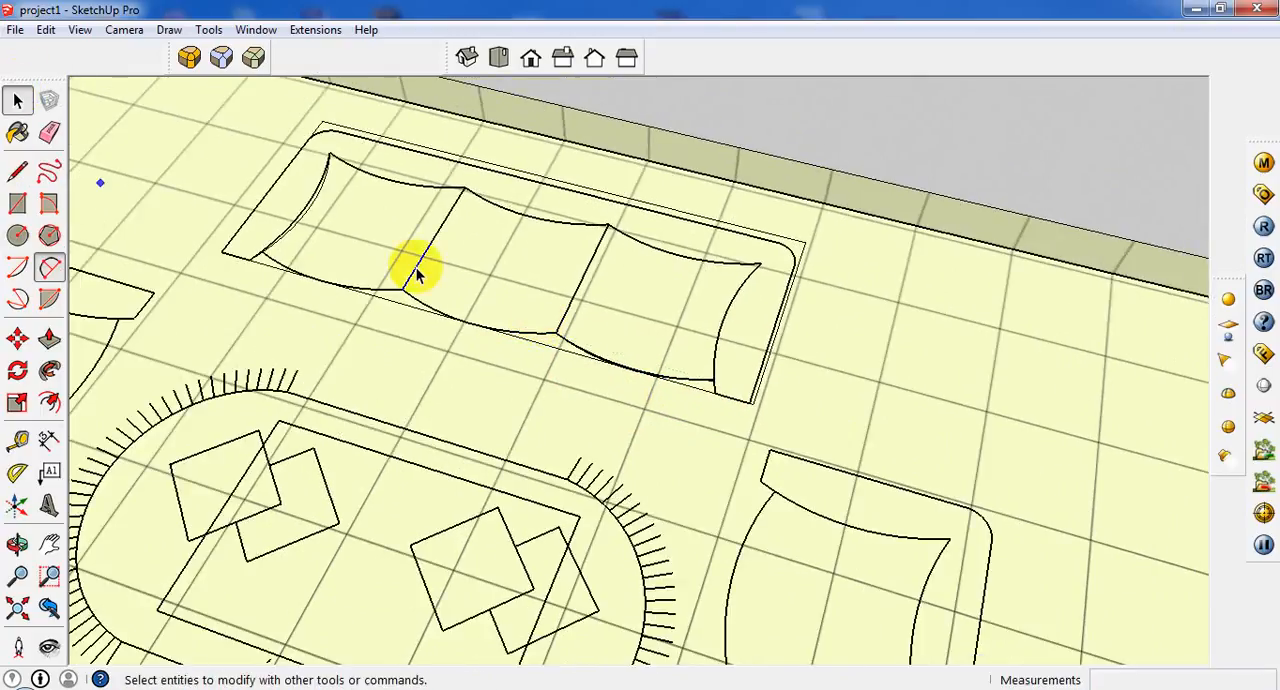
pyautogui.click(610, 364)
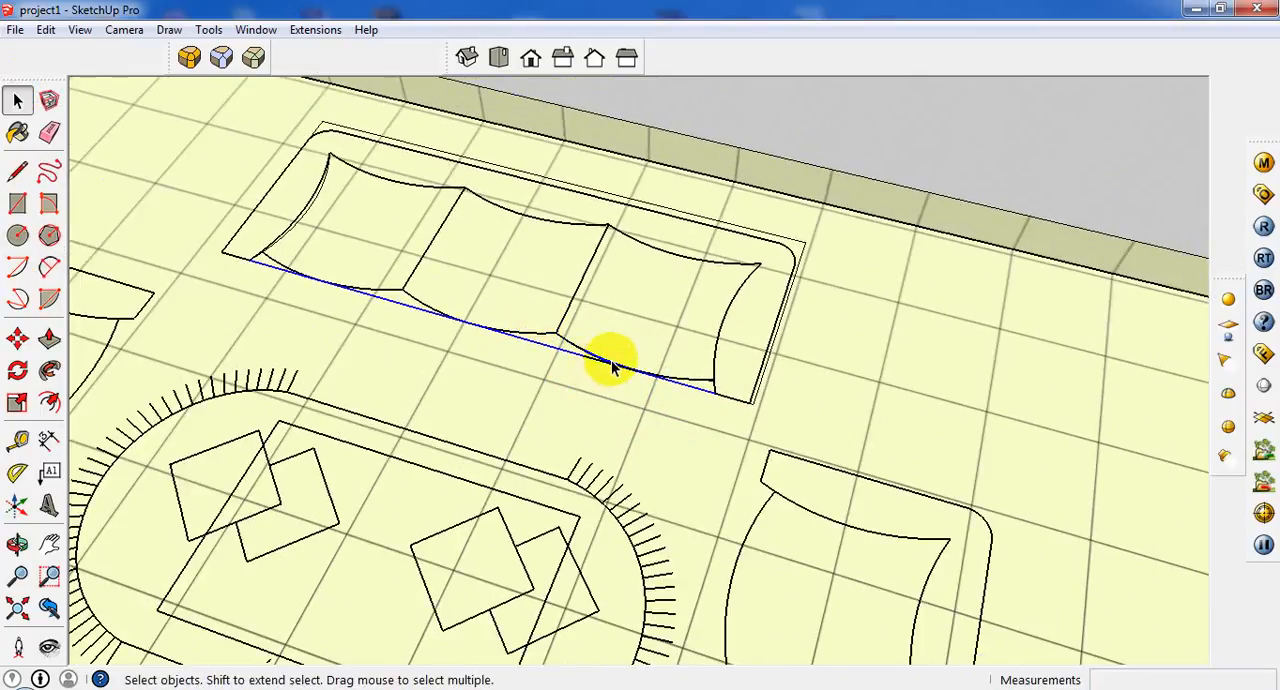
pyautogui.press('Delete')
pyautogui.click(612, 364)
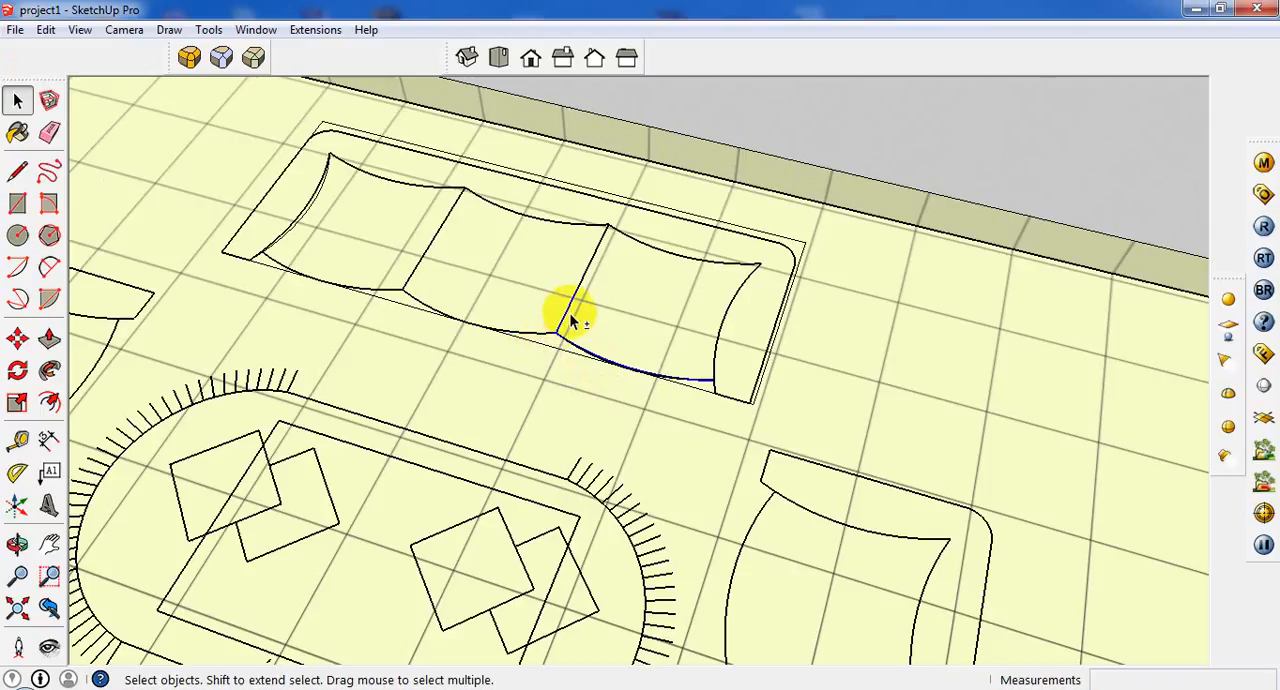
pyautogui.click(570, 308)
pyautogui.scroll(2, 570, 308)
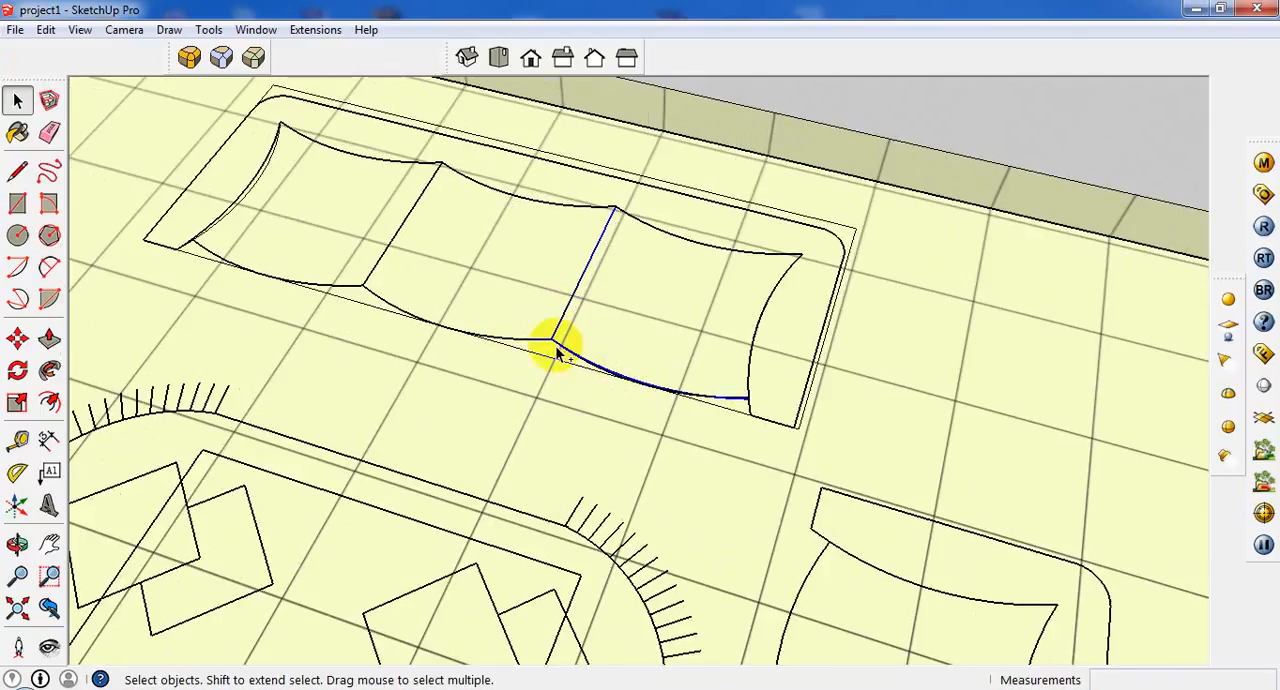
pyautogui.click(18, 340)
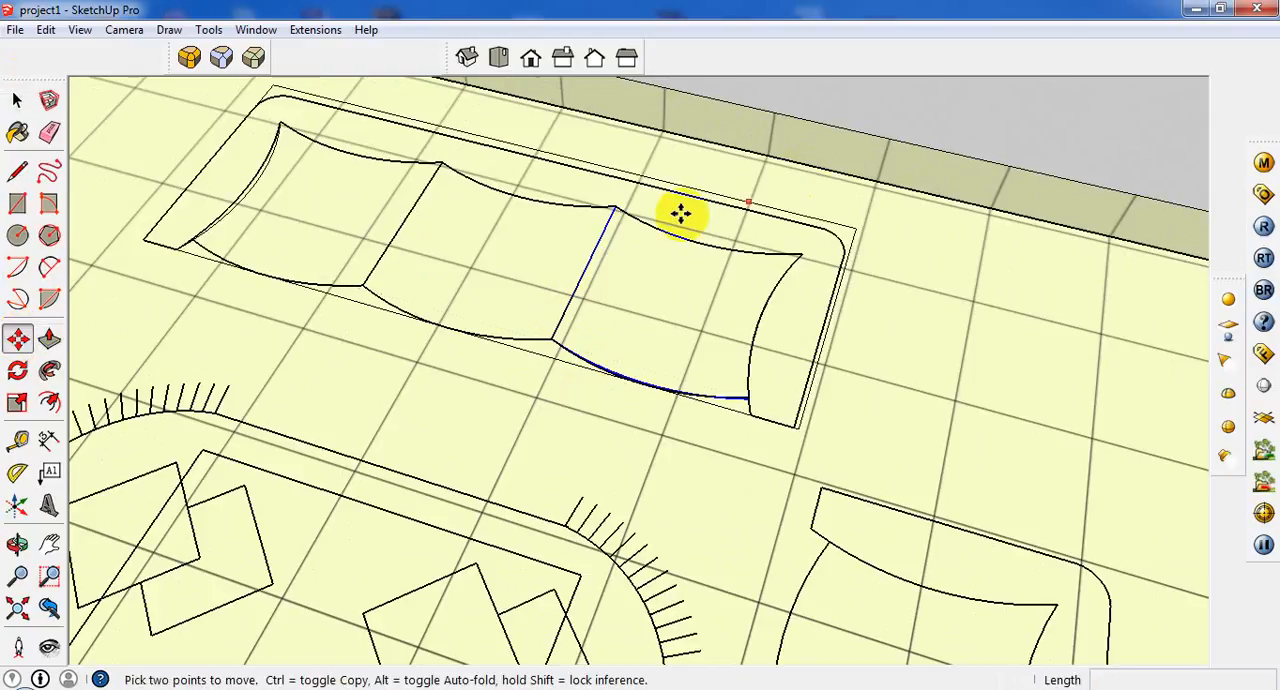
pyautogui.click(613, 208)
pyautogui.press('ctrl')
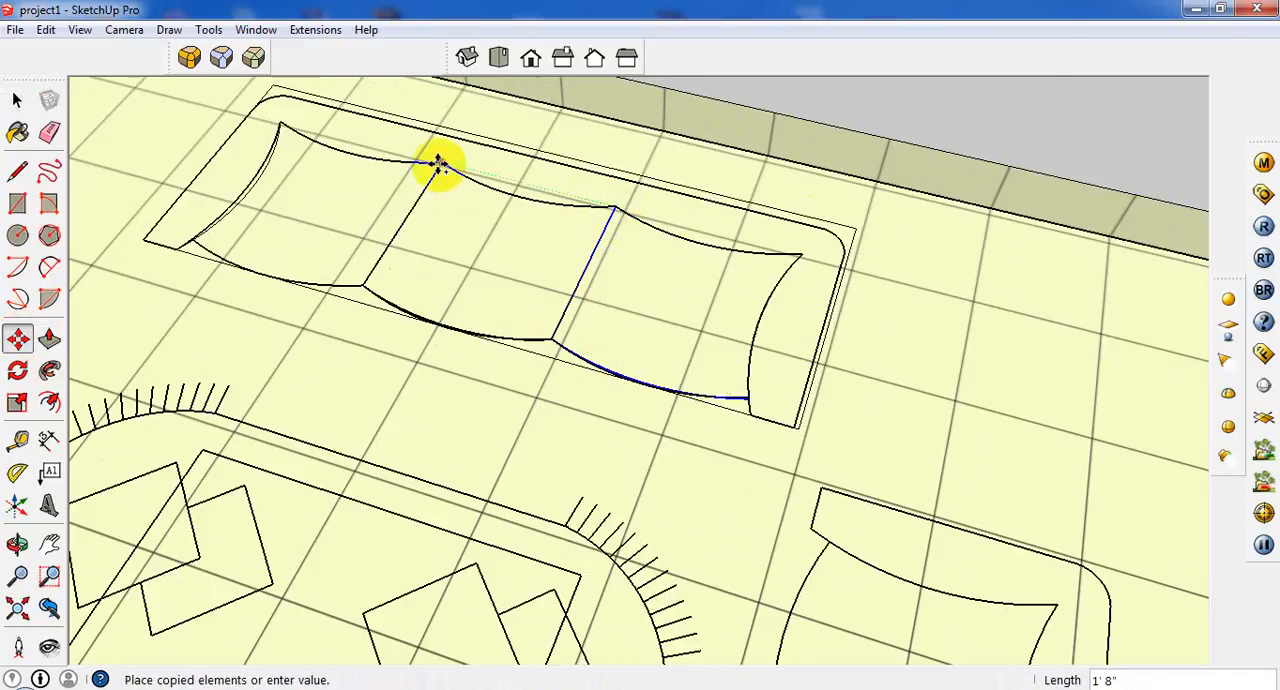
pyautogui.click(437, 163)
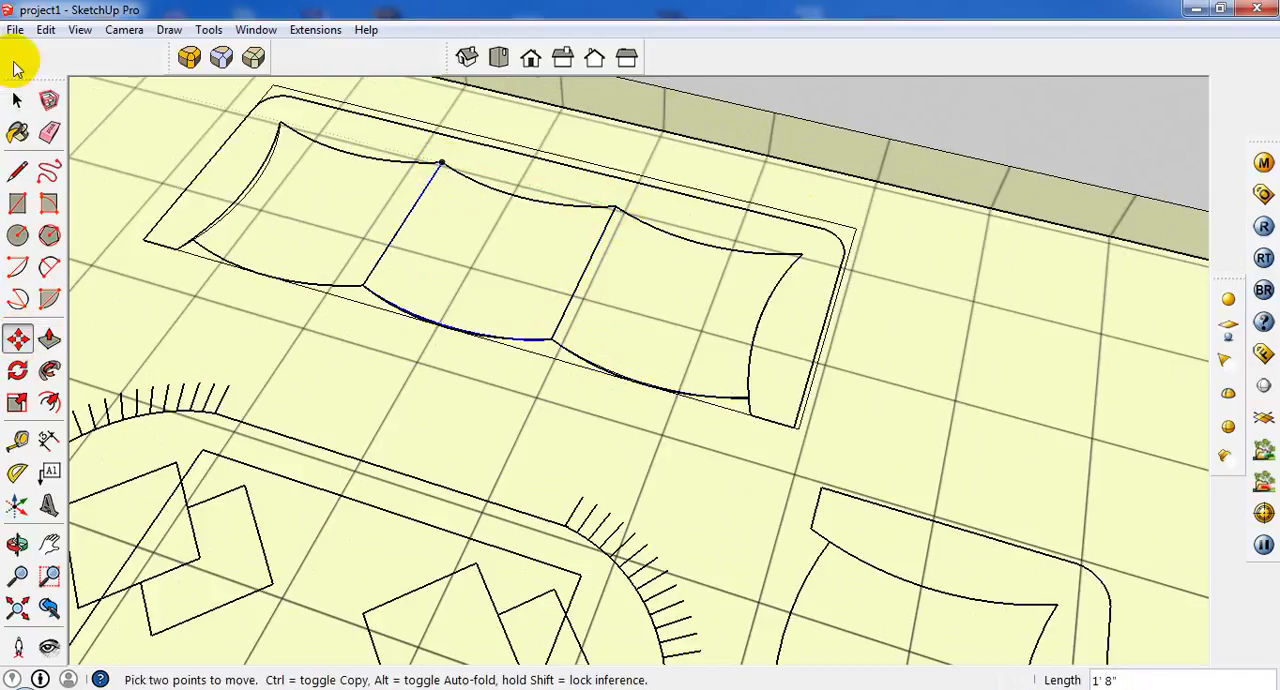
# Copy the middle cushion's front arc over to the left cushion, placing its right end at the cushion's front corner.
pyautogui.press('space')
pyautogui.click(443, 335)
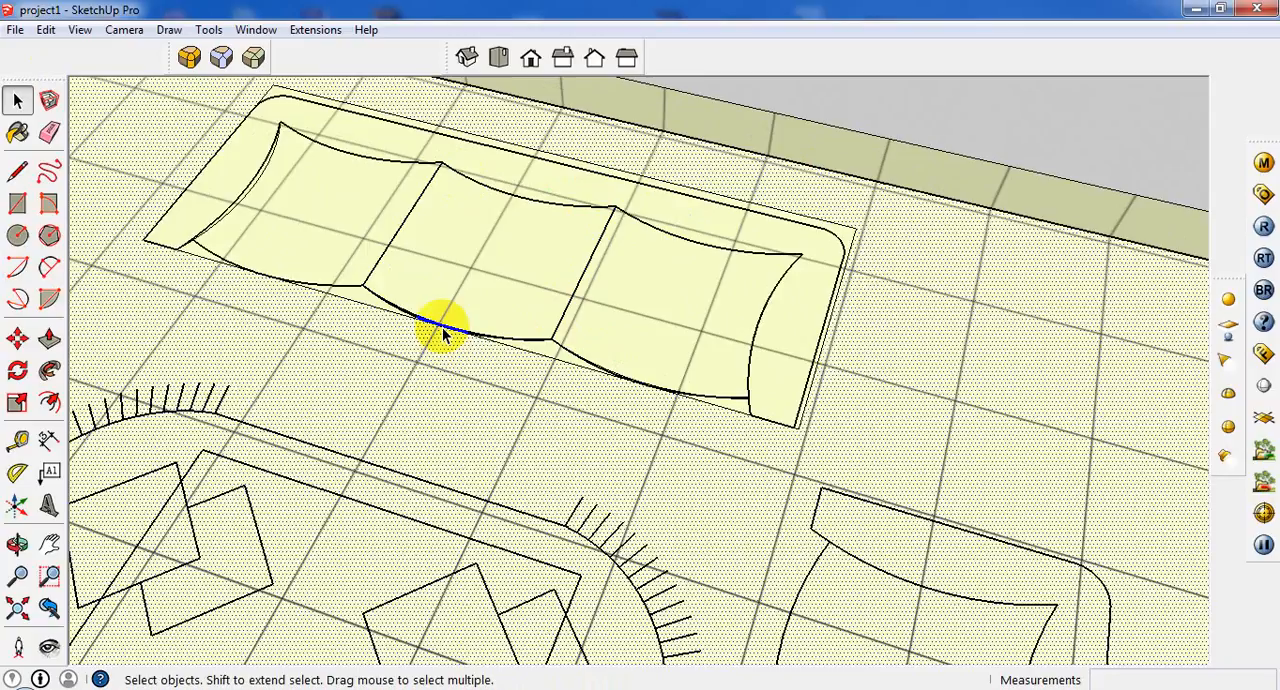
pyautogui.doubleClick(445, 332)
pyautogui.click(447, 330)
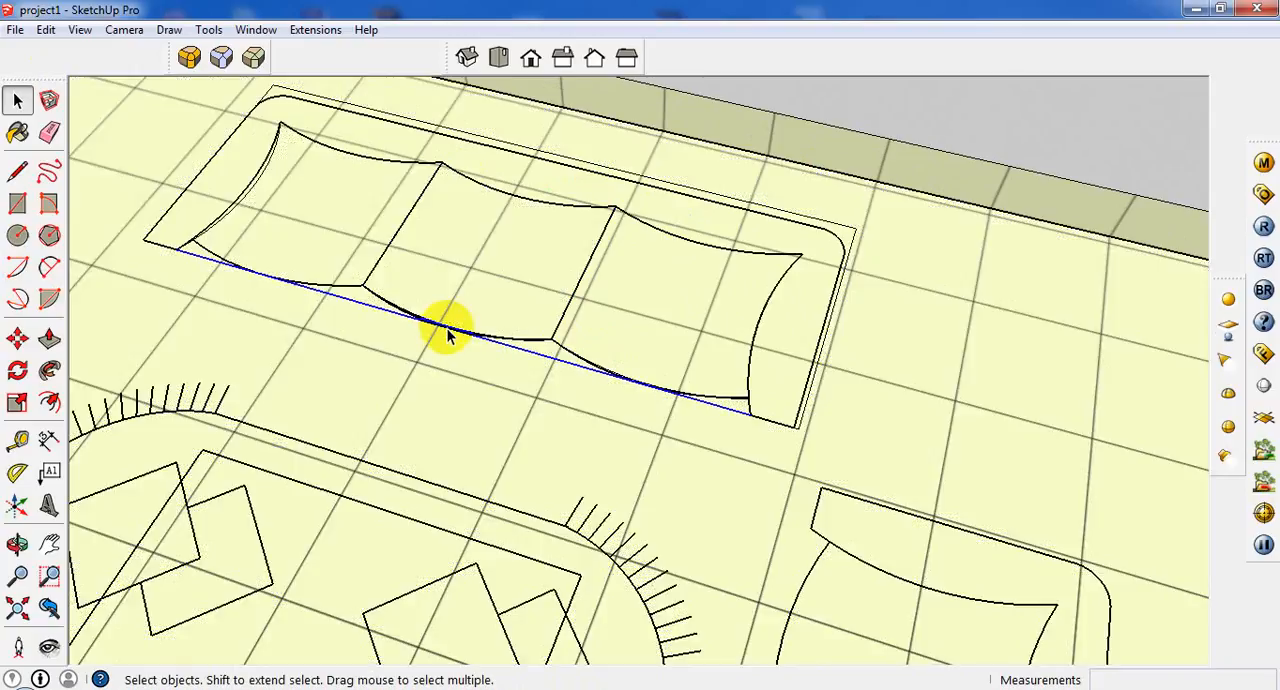
pyautogui.scroll(2, 500, 337)
pyautogui.scroll(-2, 322, 330)
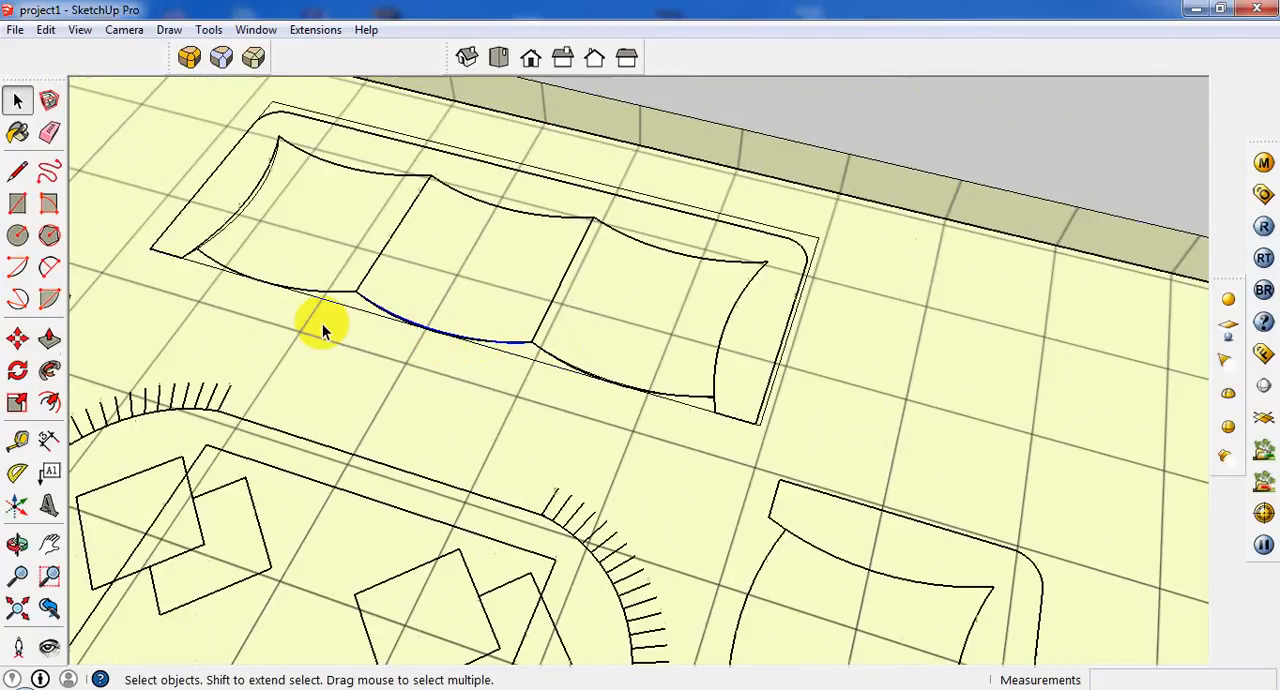
pyautogui.click(17, 339)
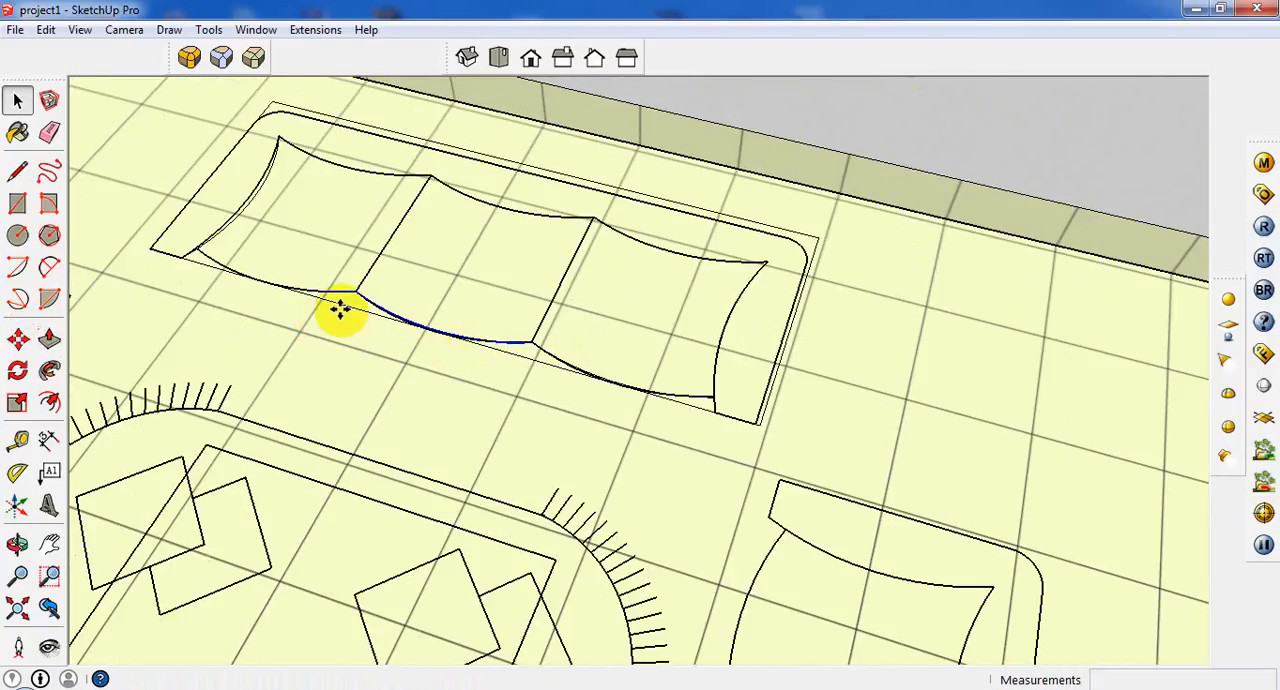
pyautogui.click(535, 340)
pyautogui.press('ctrl')
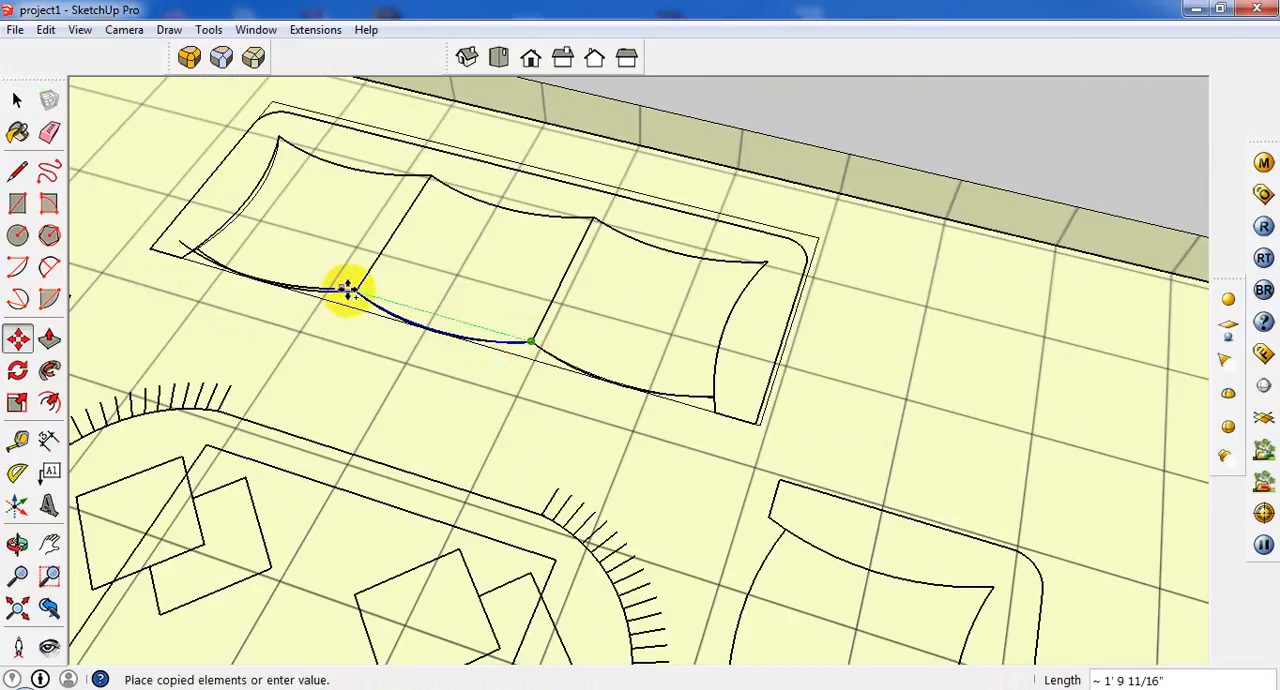
pyautogui.click(354, 291)
pyautogui.scroll(-3, 429, 283)
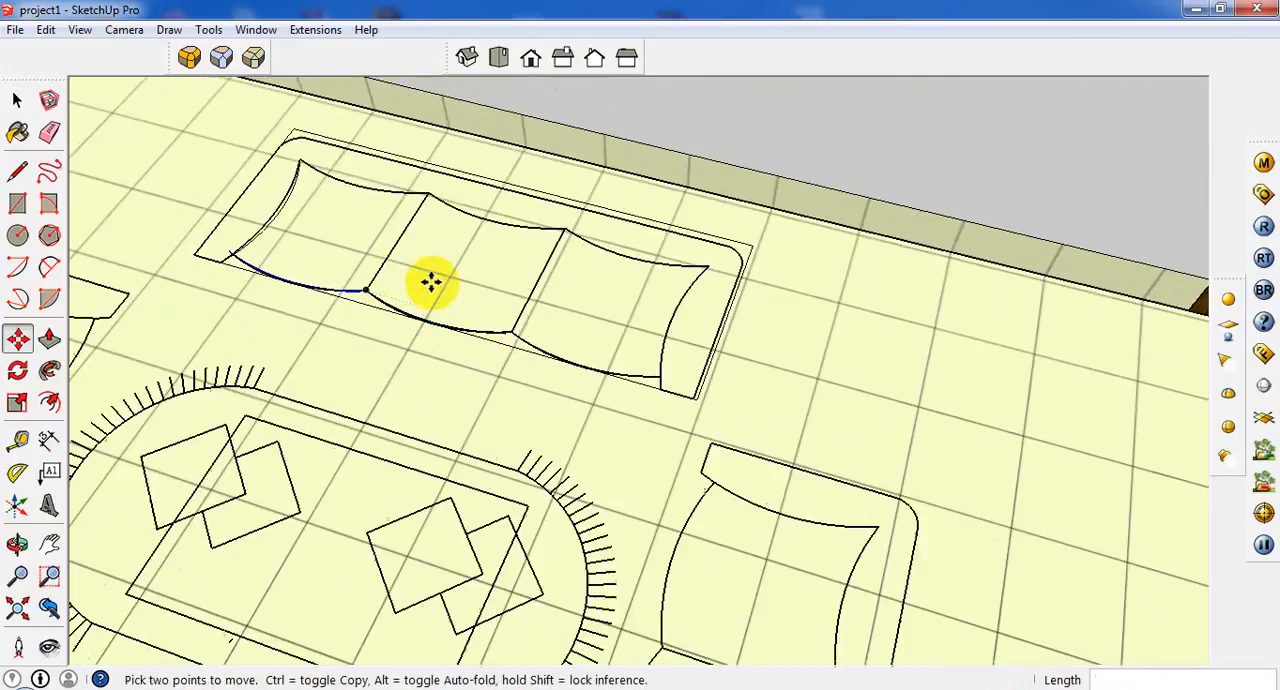
# Select all edges and faces of the traced three-seat sofa, leaving the room's floor face out of the selection.
pyautogui.click(17, 100)
pyautogui.scroll(2, 572, 345)
pyautogui.click(539, 340)
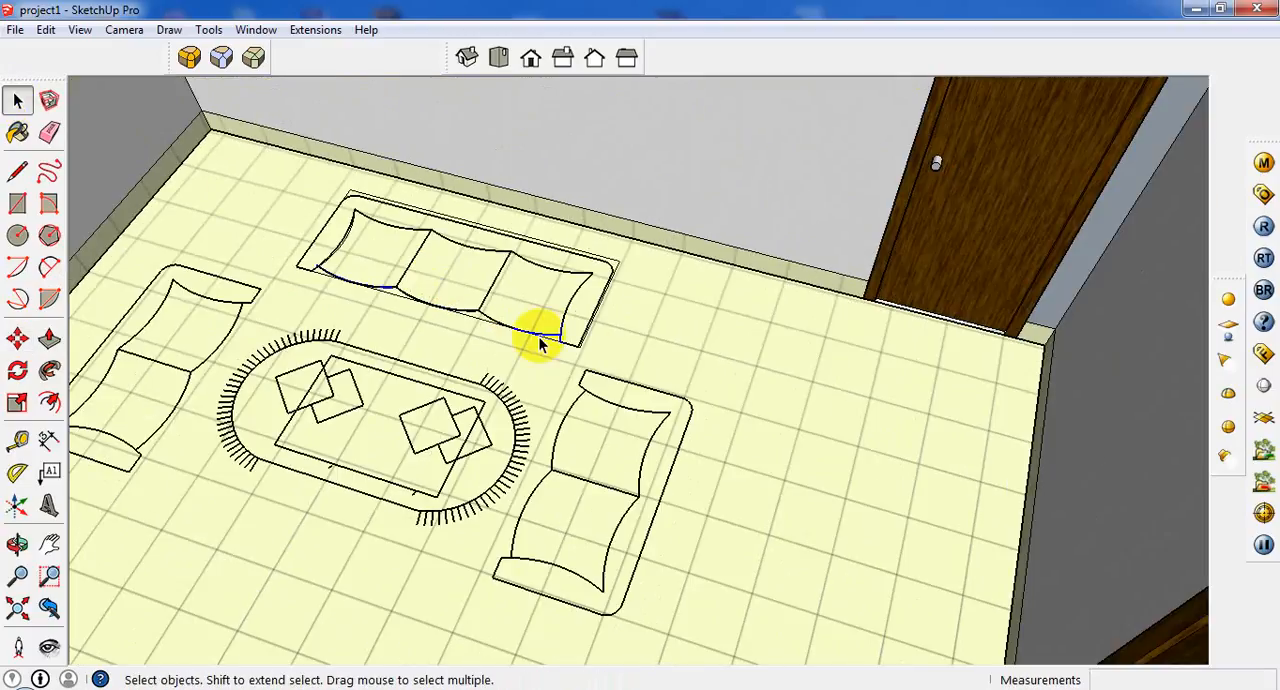
pyautogui.moveTo(606, 243); pyautogui.dragTo(626, 268, button='middle')
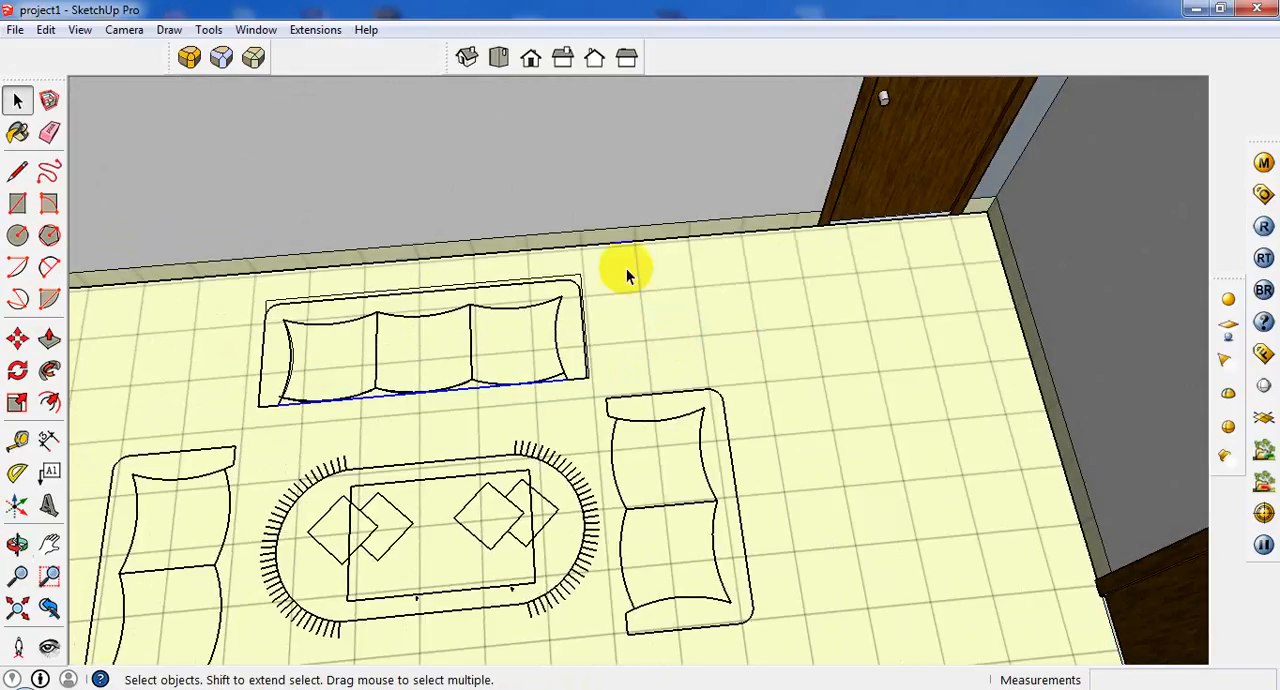
pyautogui.moveTo(376, 398); pyautogui.dragTo(275, 425)
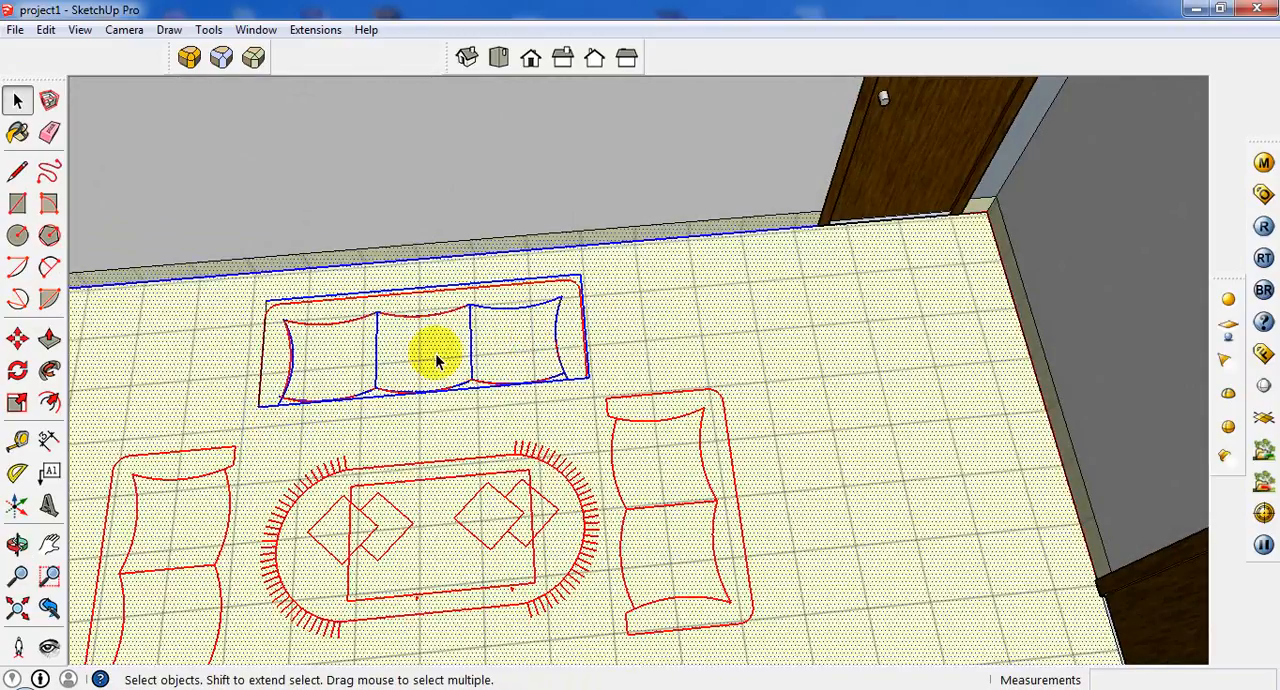
pyautogui.moveTo(437, 357); pyautogui.dragTo(630, 305, button='middle')
pyautogui.moveTo(603, 268); pyautogui.dragTo(276, 357)
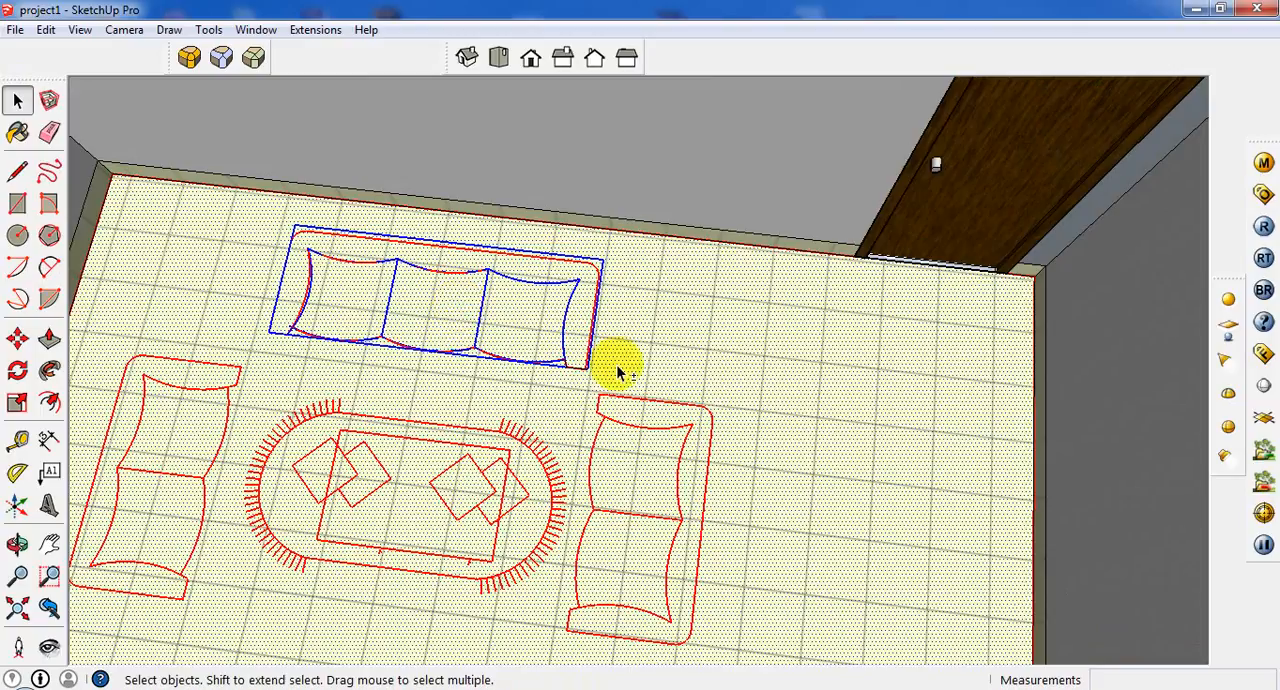
pyautogui.keyDown('shift'); pyautogui.click(835, 350); pyautogui.keyUp('shift')
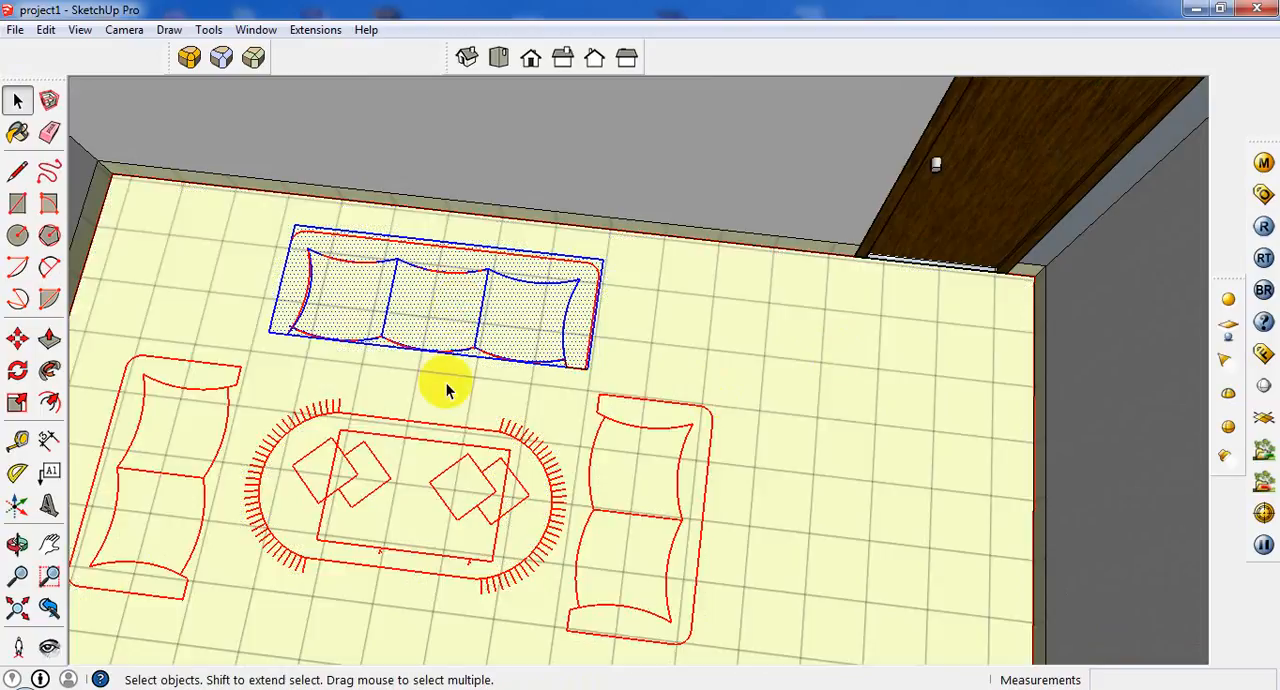
# Move the selected sofa tracing 21' 11" out of the room onto the open ground and clear the selection.
pyautogui.scroll(-3, 446, 383)
pyautogui.click(17, 339)
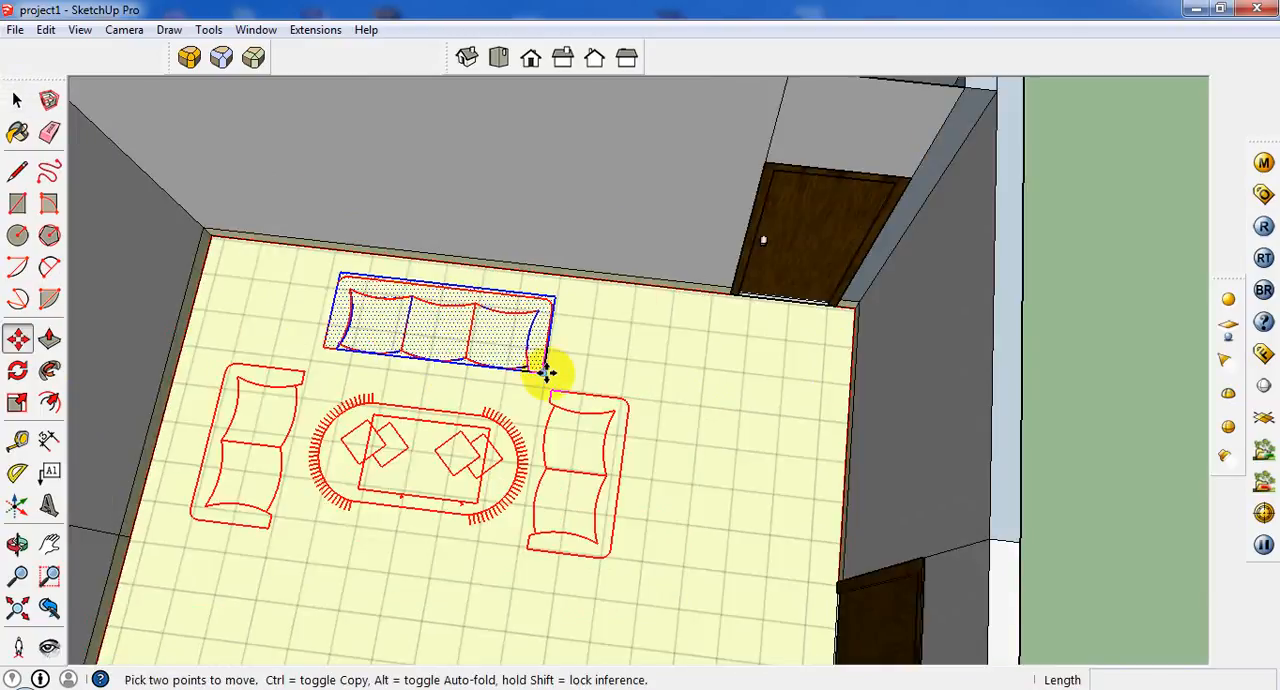
pyautogui.click(545, 373)
pyautogui.scroll(-4, 657, 523)
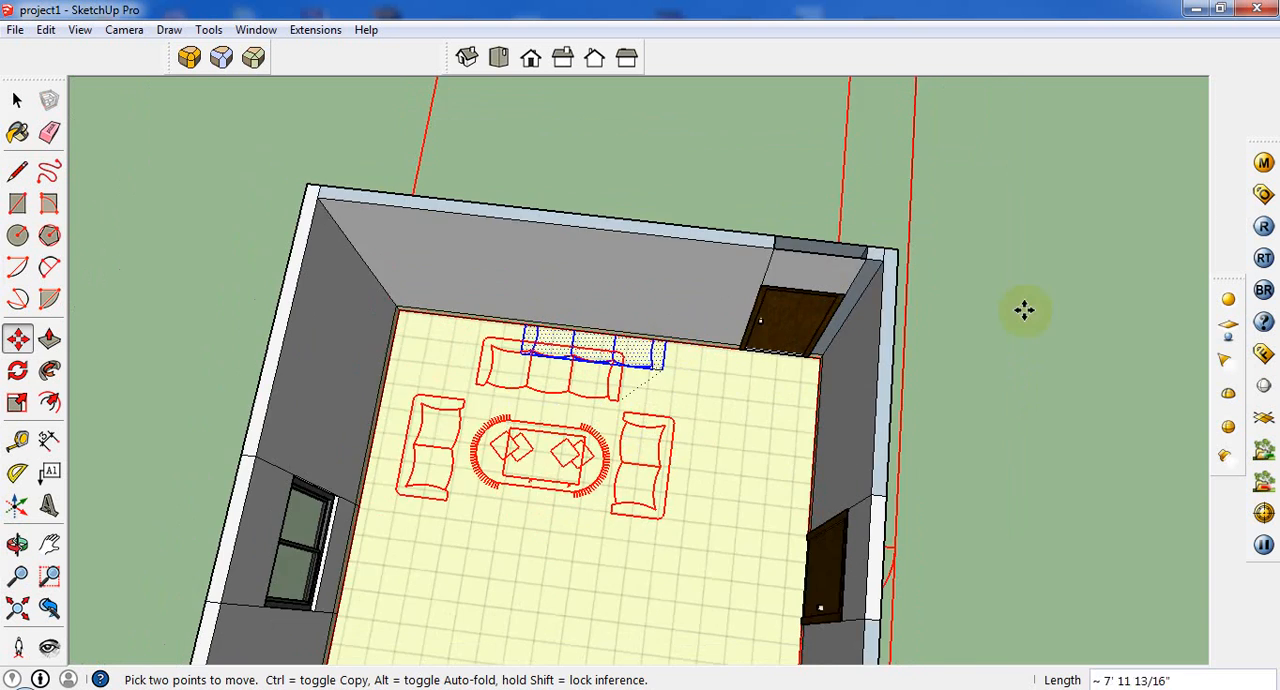
pyautogui.scroll(-2, 1024, 310)
pyautogui.click(1108, 404)
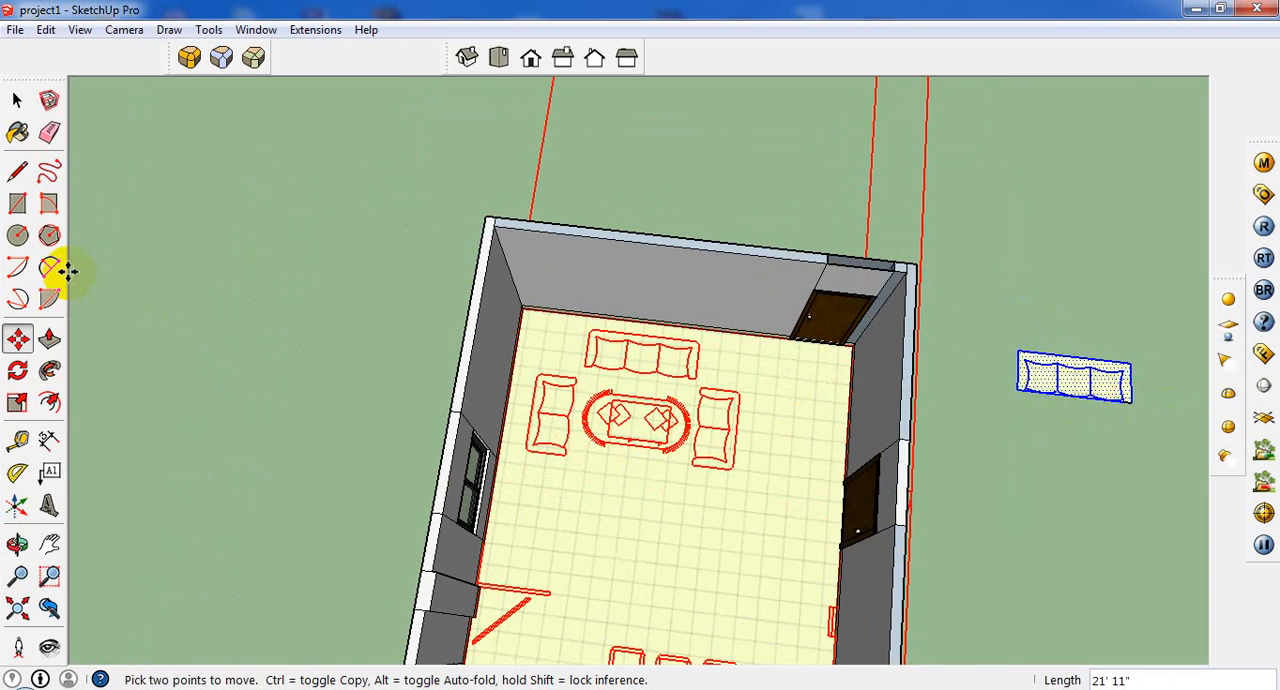
pyautogui.click(17, 100)
pyautogui.click(408, 223)
# Replace the middle cushion's short front arc with a corner-to-corner arc with a bulge of about 1 13/16".
pyautogui.moveTo(408, 223); pyautogui.dragTo(1006, 377, button='middle')
pyautogui.scroll(3, 1006, 377)
pyautogui.scroll(6, 795, 348)
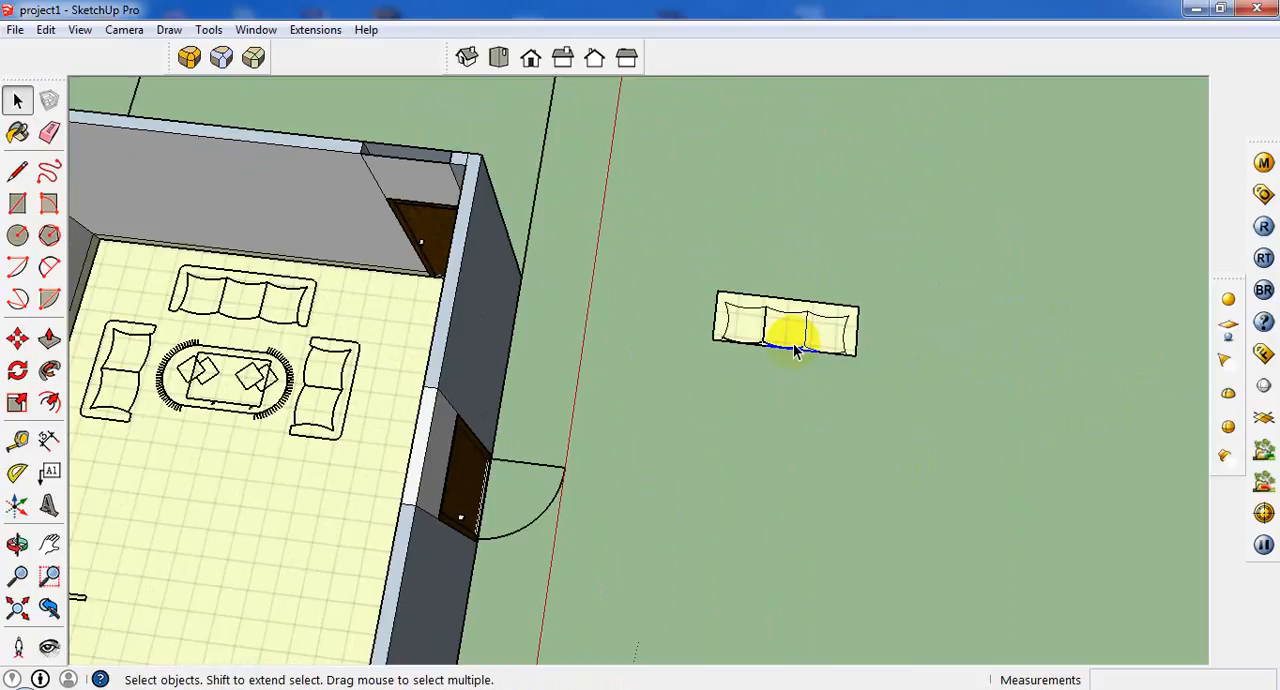
pyautogui.scroll(4, 808, 342)
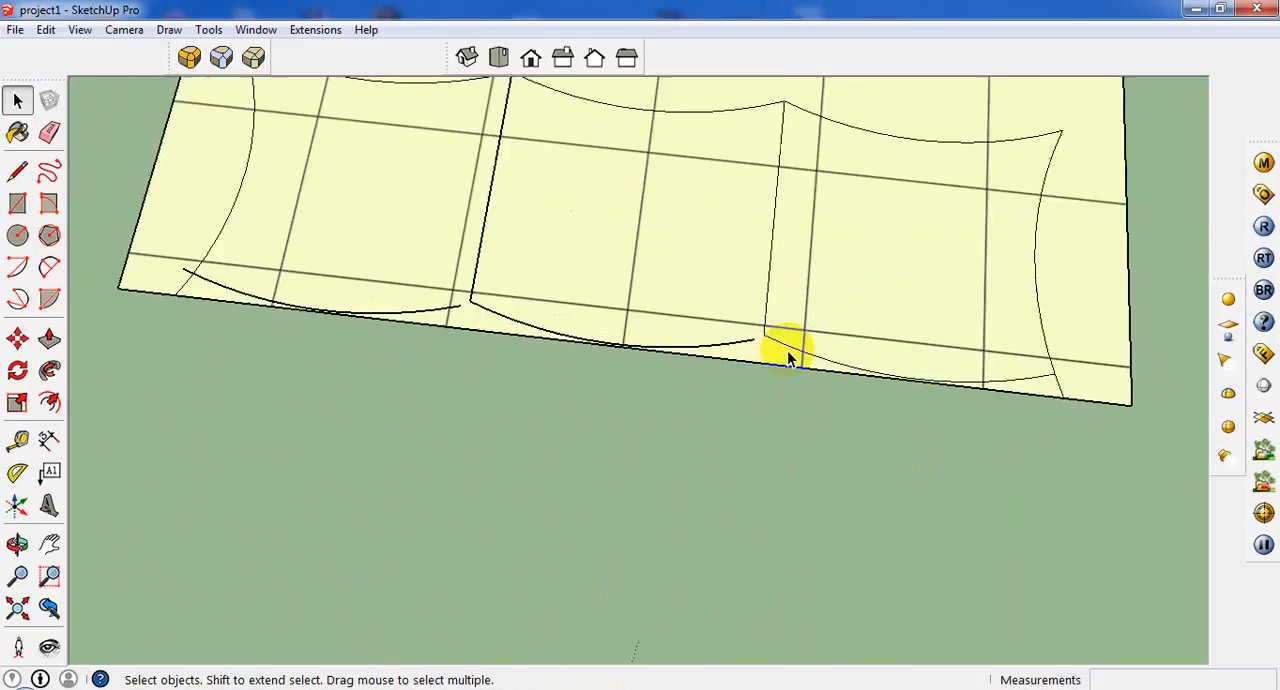
pyautogui.scroll(-1, 808, 388)
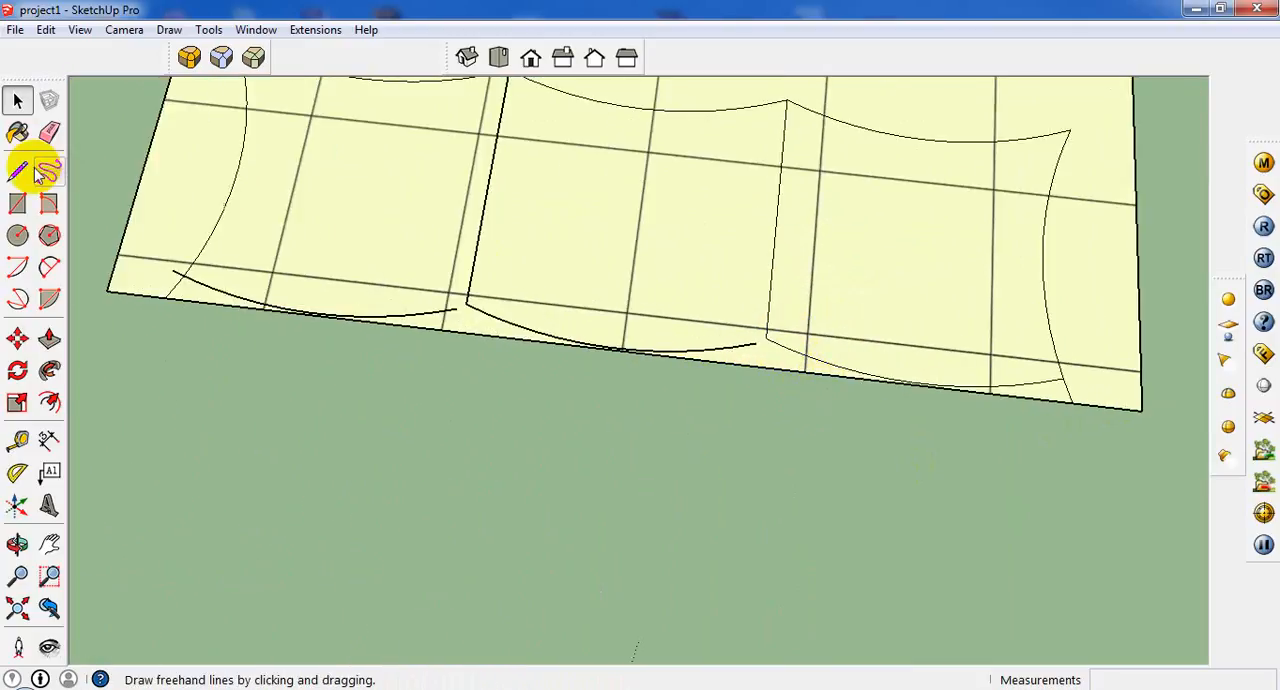
pyautogui.click(17, 171)
pyautogui.click(49, 266)
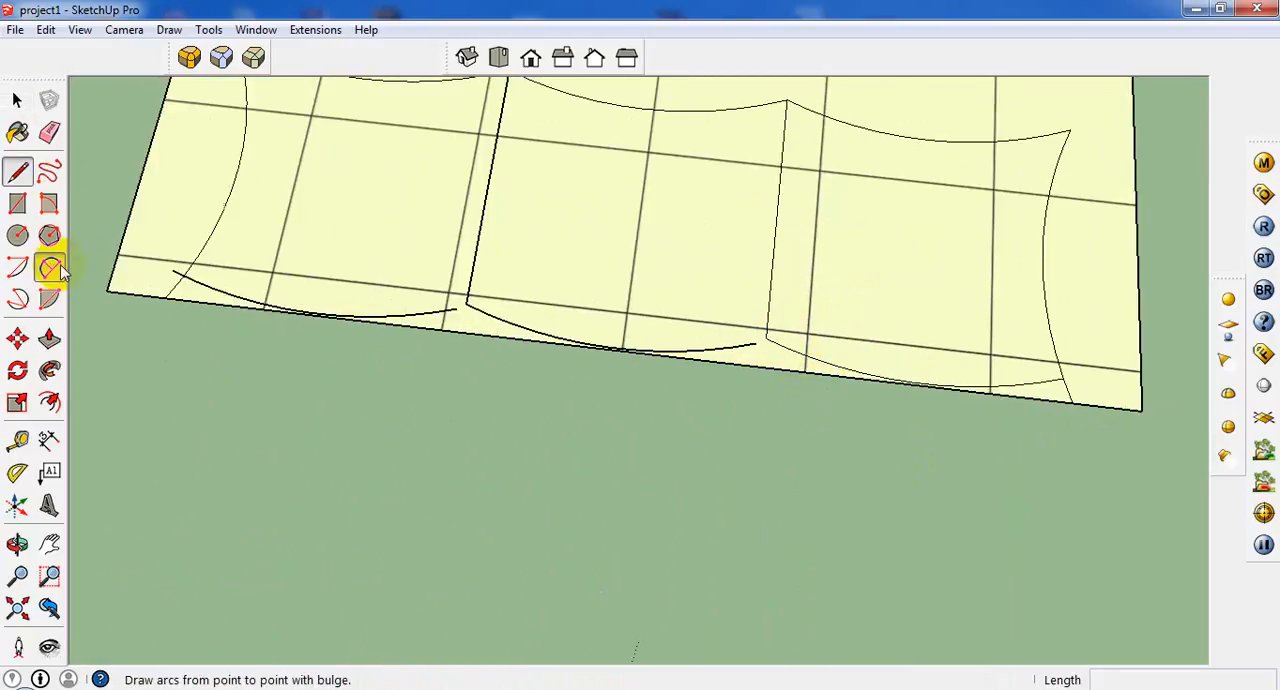
pyautogui.click(765, 340)
pyautogui.click(466, 303)
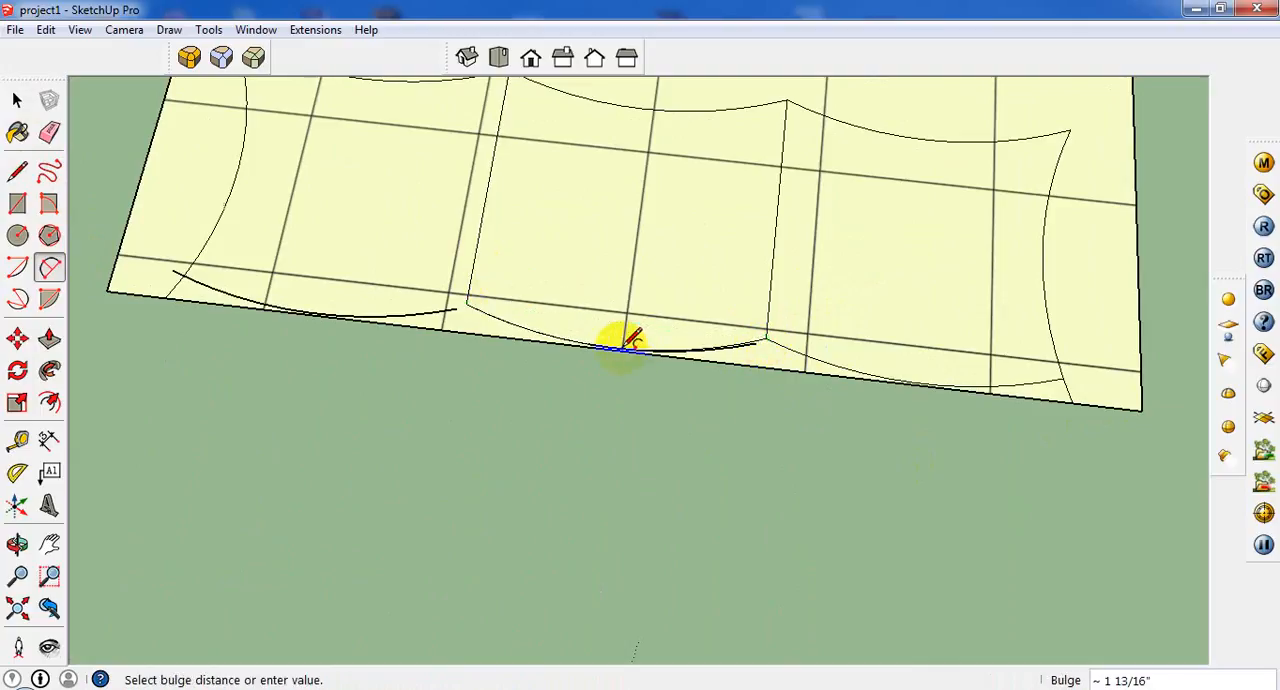
pyautogui.click(632, 338)
pyautogui.scroll(2, 640, 340)
pyautogui.click(17, 100)
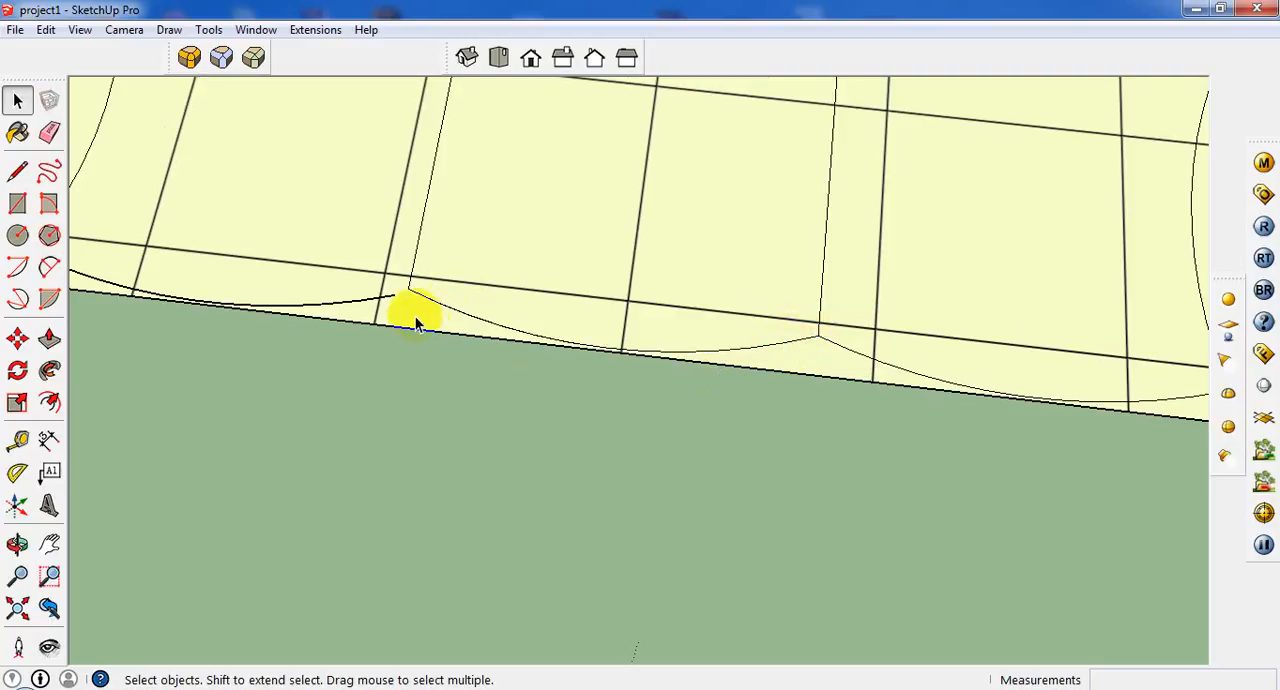
# Draw an arc from the left cushion's front corner to the left armrest curve, with a bulge of about 1 11/16".
pyautogui.scroll(-5, 663, 272)
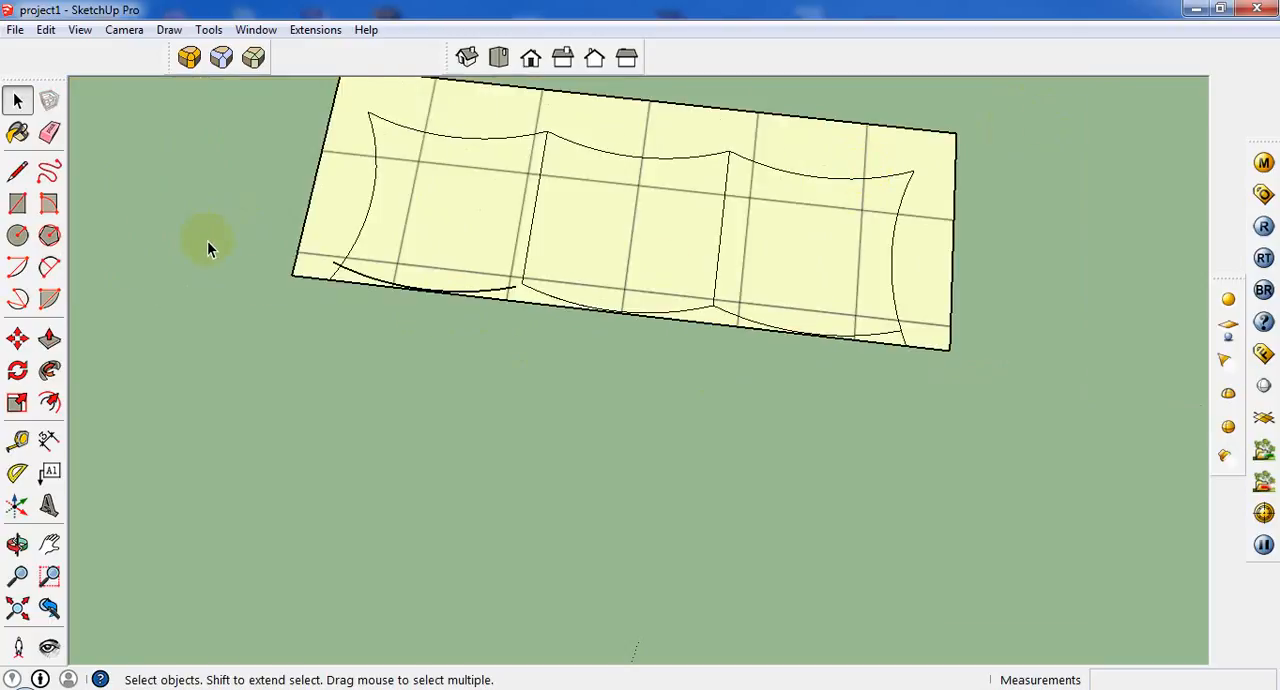
pyautogui.click(49, 266)
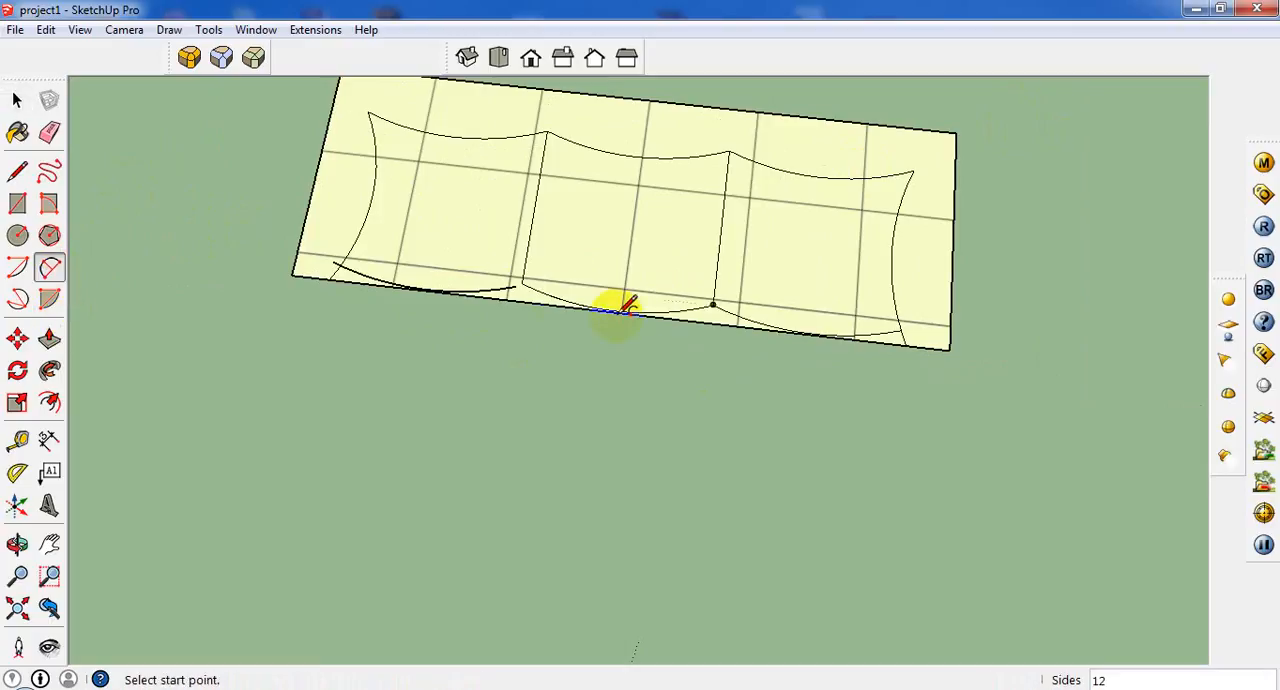
pyautogui.scroll(2, 550, 288)
pyautogui.click(512, 278)
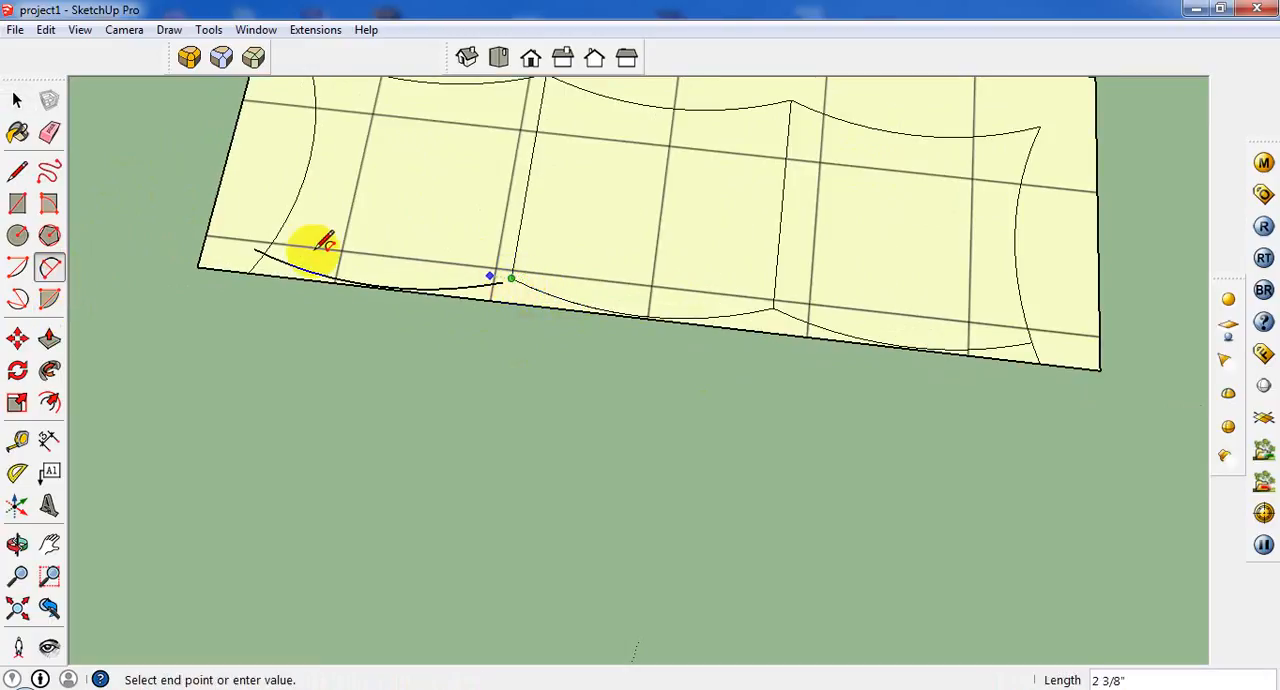
pyautogui.scroll(1, 258, 249)
pyautogui.click(268, 250)
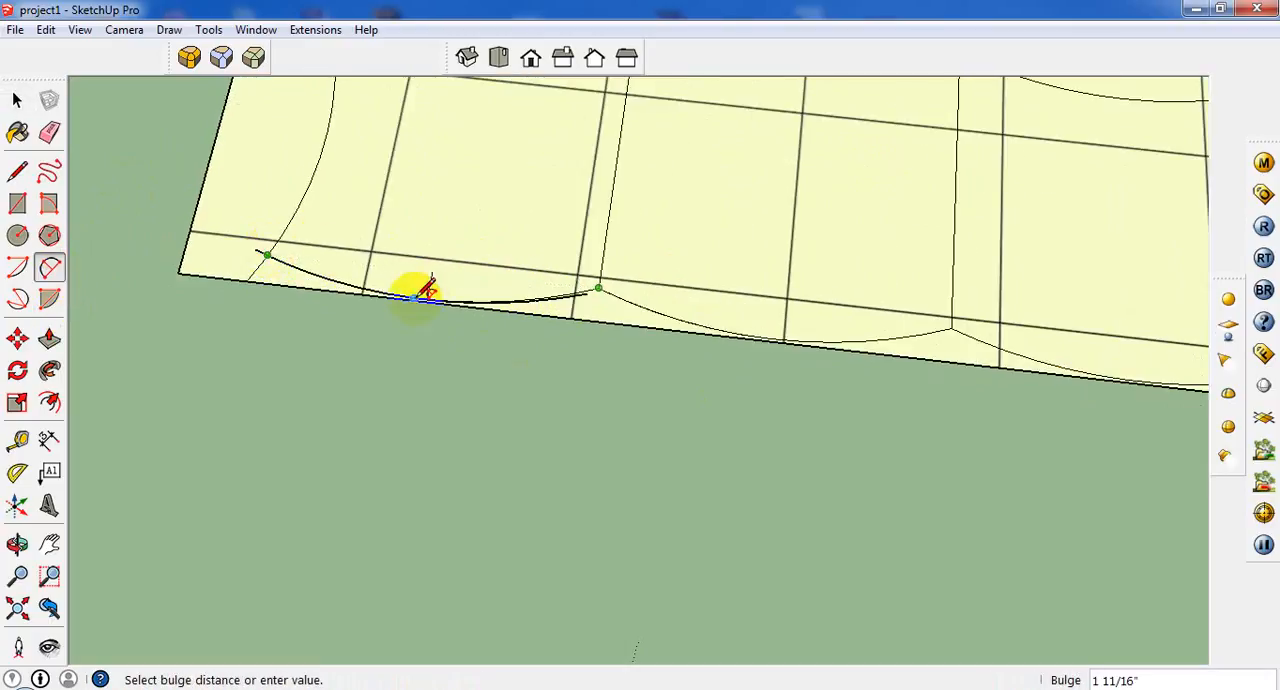
pyautogui.click(410, 288)
# Erase the leftover copied arc beside the left cushion's new front arc.
pyautogui.click(17, 100)
pyautogui.click(584, 300)
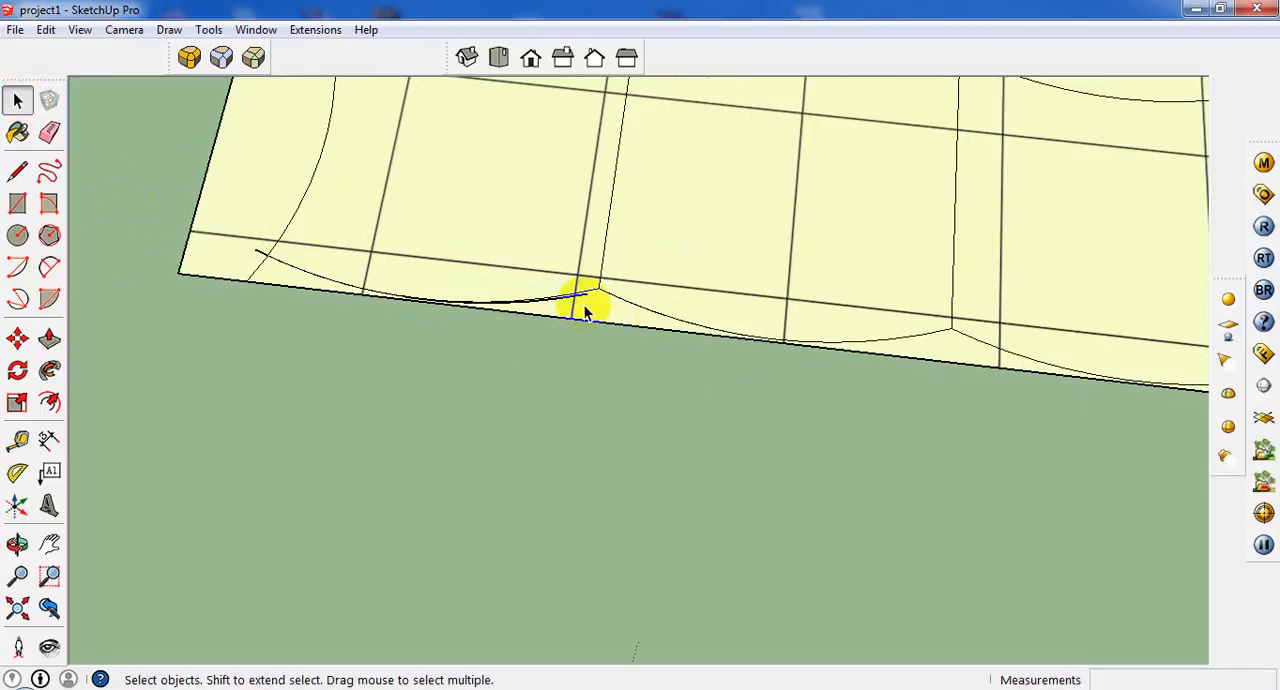
pyautogui.rightClick(583, 302)
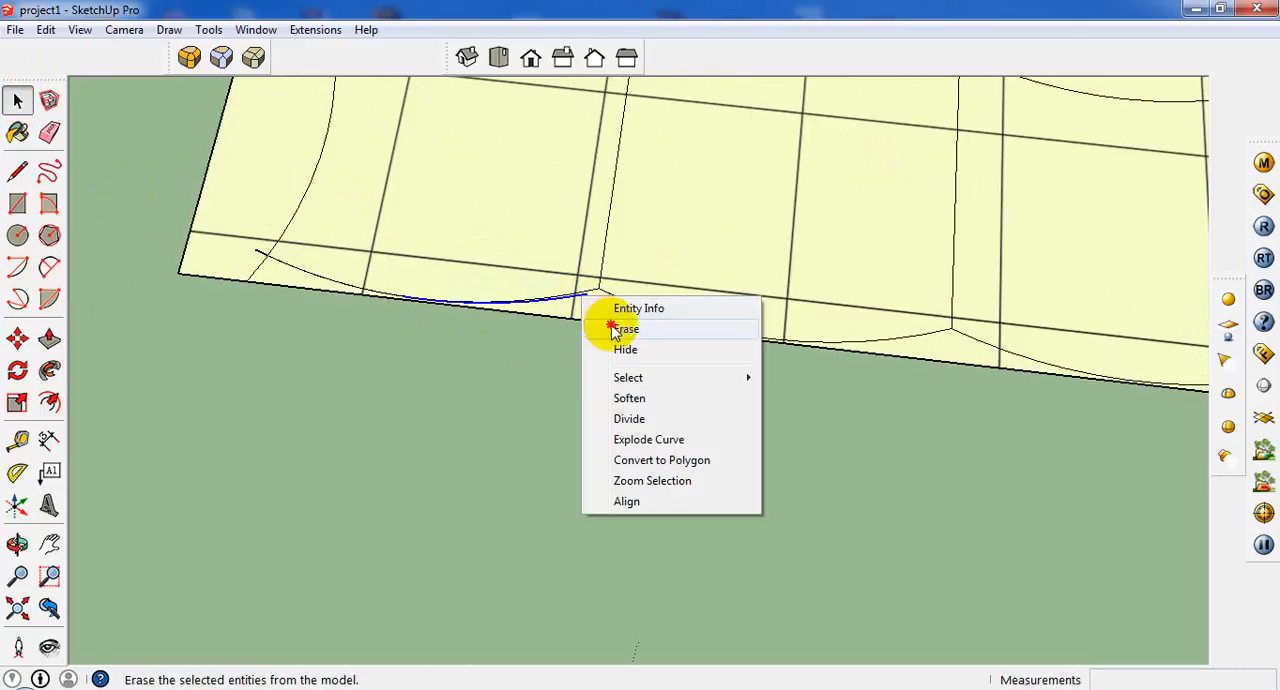
pyautogui.click(606, 324)
# Try deleting the left cushion's face together with the connected front strip, and undo the recent deletions.
pyautogui.click(596, 318)
pyautogui.scroll(-2, 604, 327)
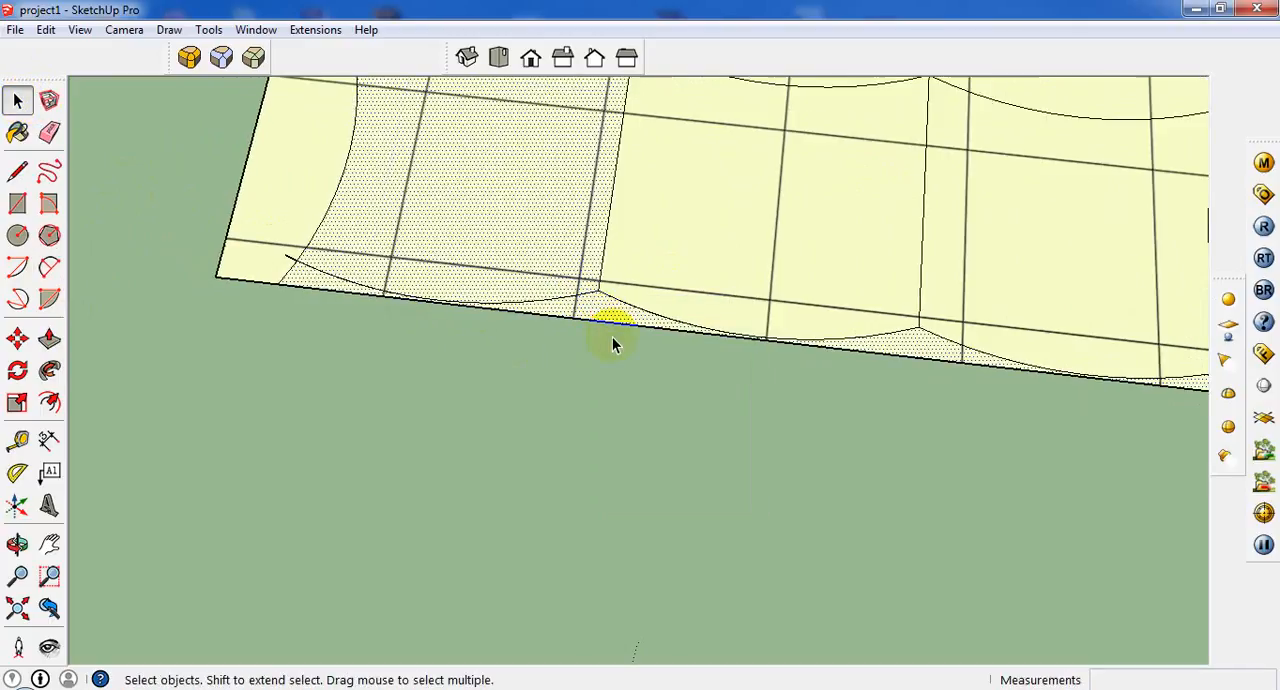
pyautogui.scroll(3, 349, 263)
pyautogui.scroll(2, 296, 296)
pyautogui.scroll(2, 320, 320)
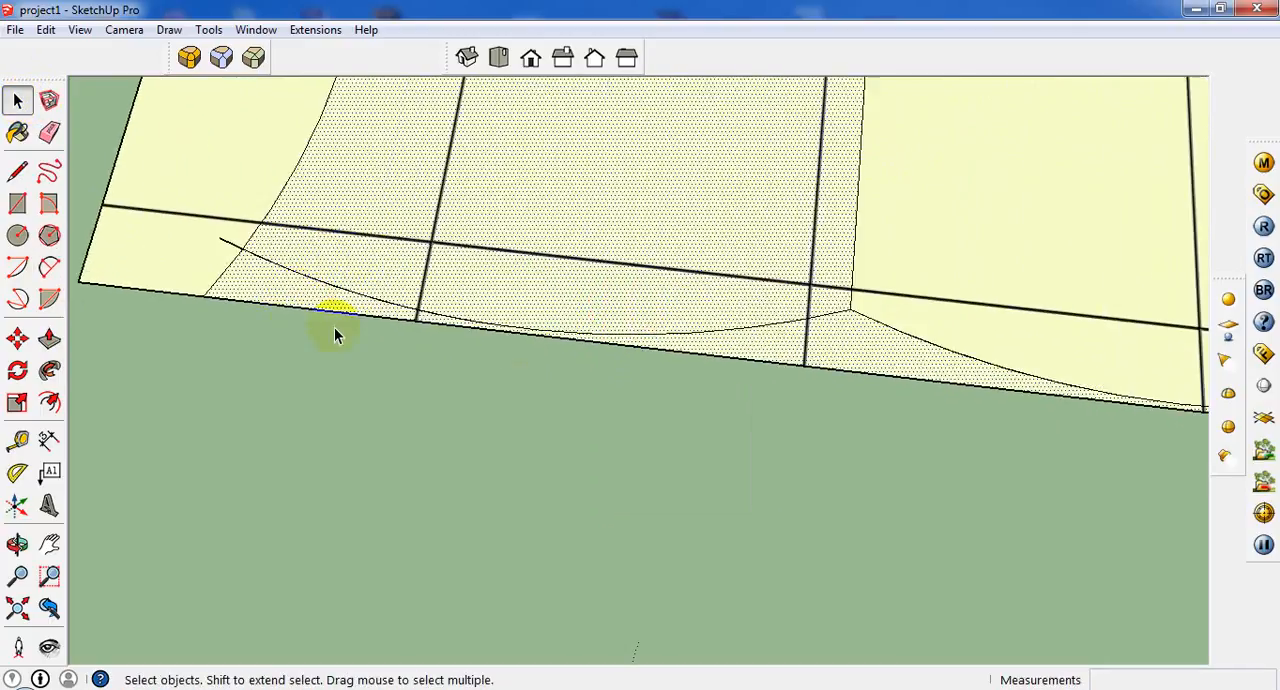
pyautogui.click(894, 277)
pyautogui.scroll(-3, 894, 277)
pyautogui.scroll(3, 997, 263)
pyautogui.click(1070, 339)
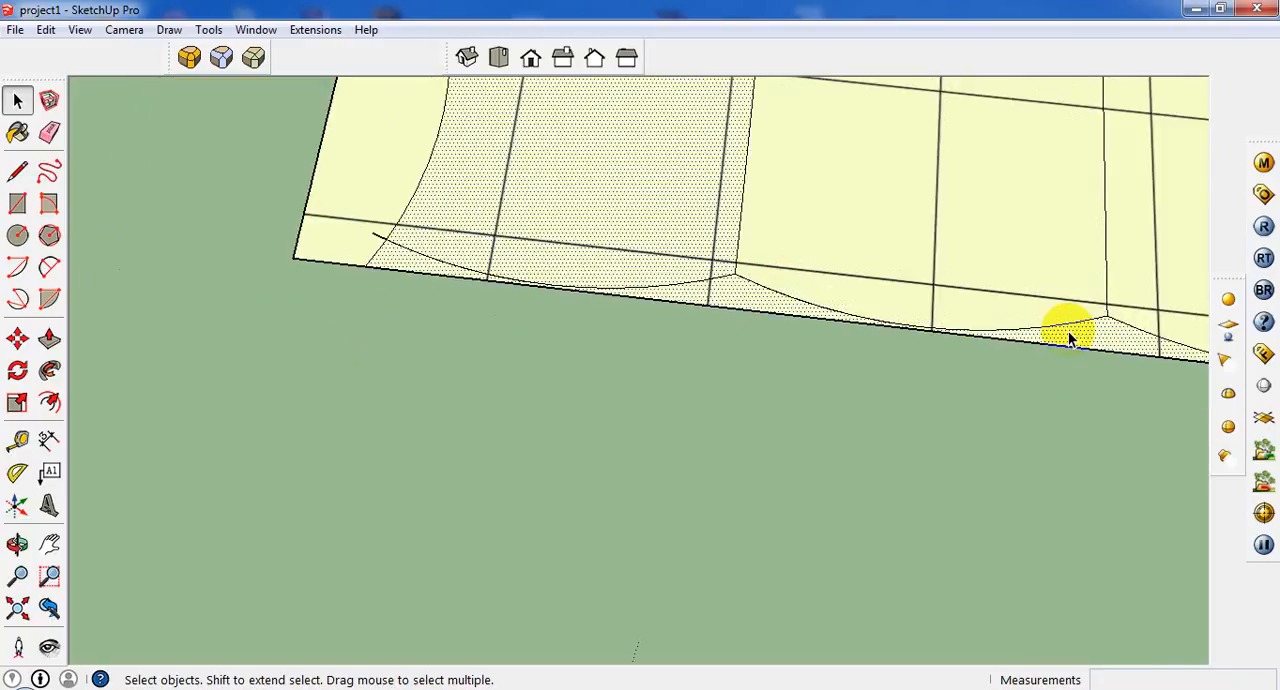
pyautogui.scroll(-4, 626, 240)
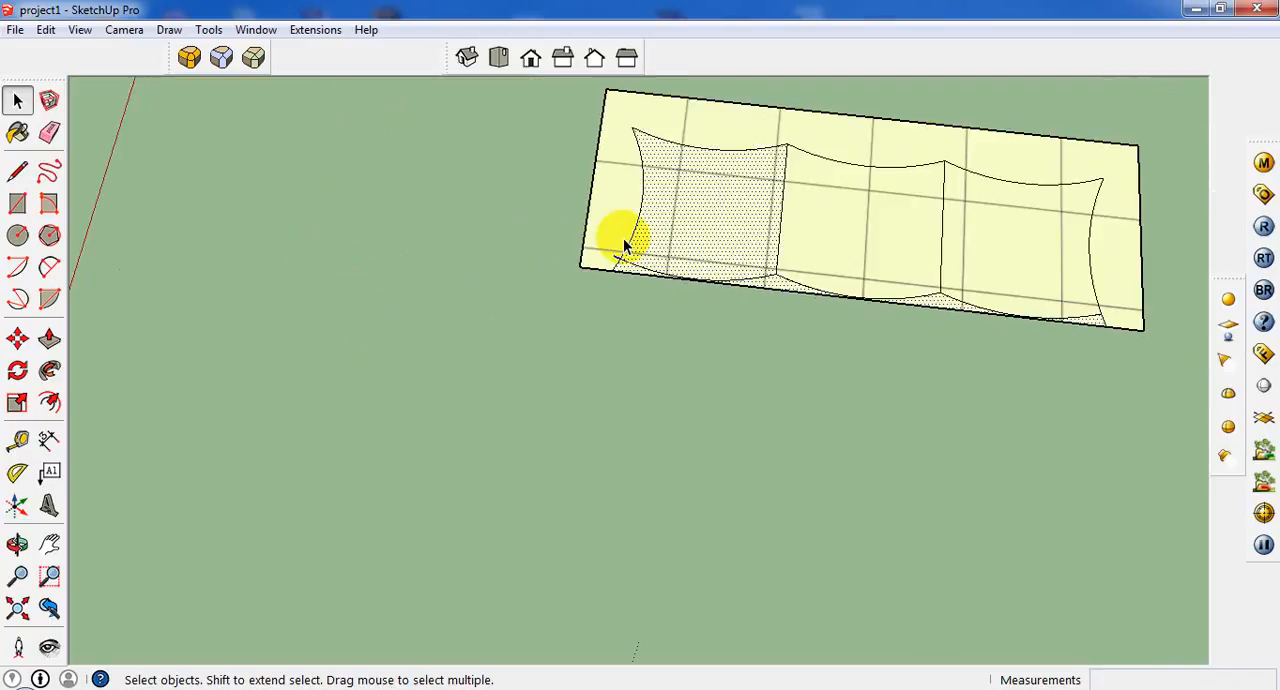
pyautogui.press('Delete')
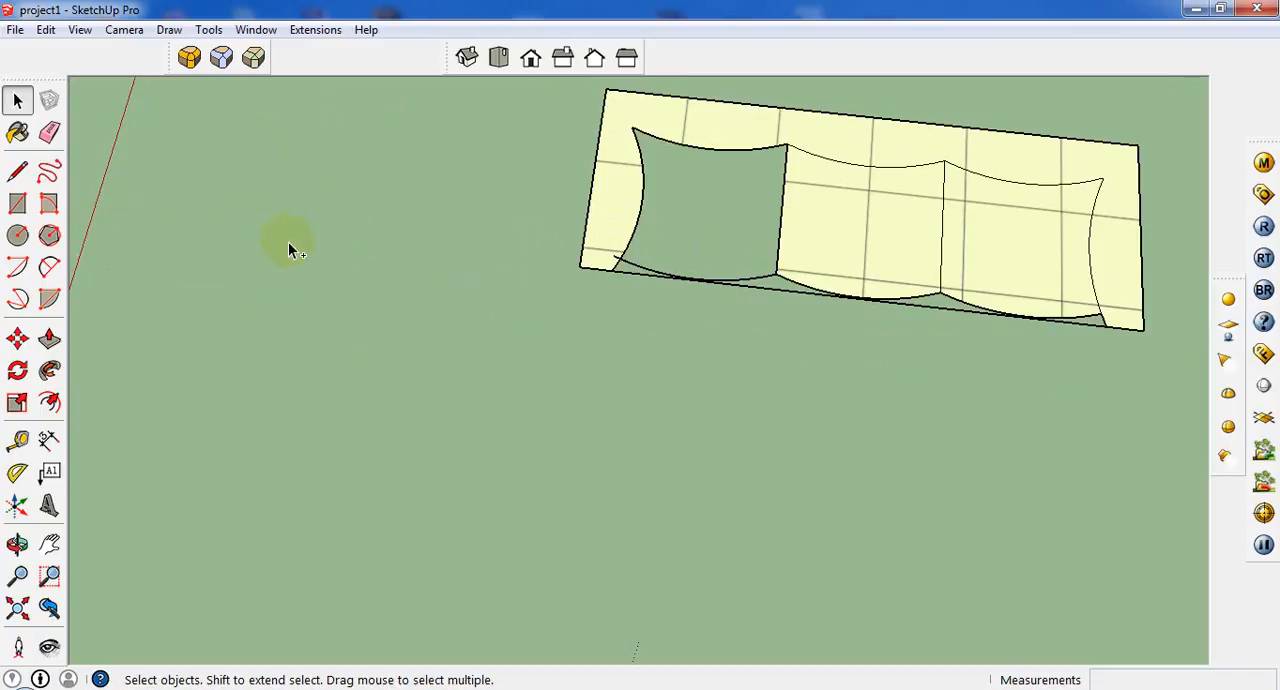
pyautogui.hotkey('ctrl', 'z')
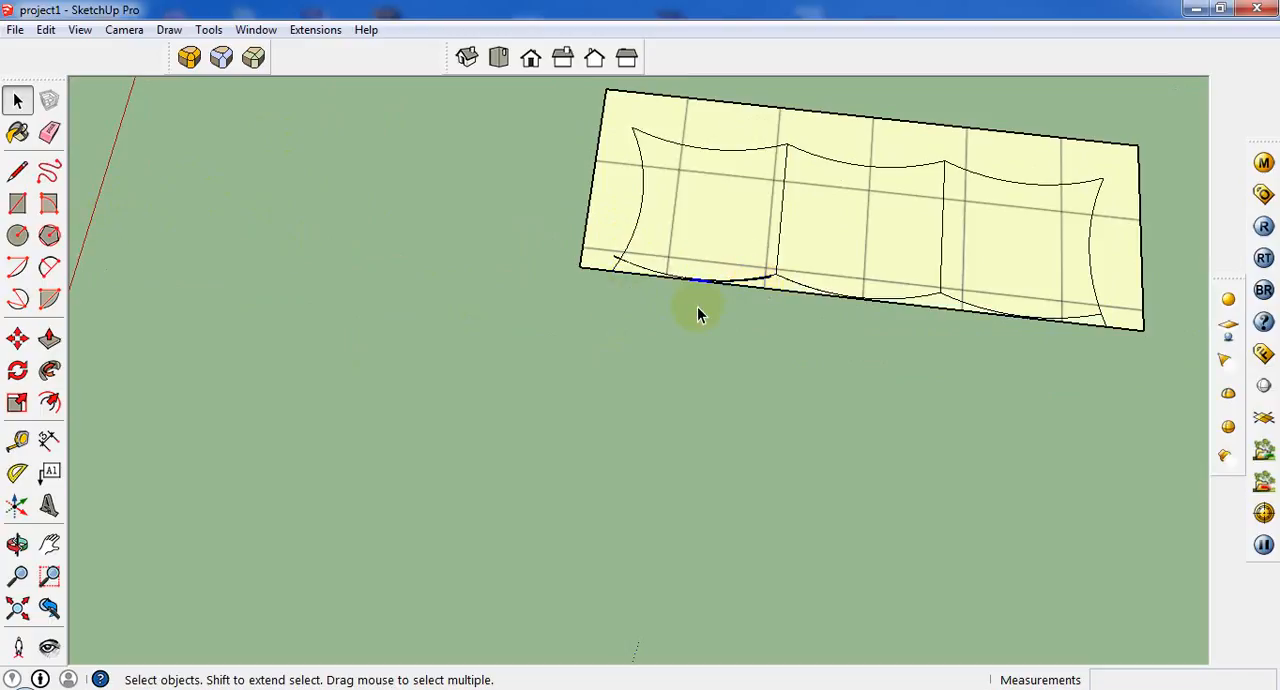
# Erase the end of the left cushion's old front arc that overhangs the left armrest curve.
pyautogui.scroll(1, 692, 302)
pyautogui.click(617, 259)
pyautogui.scroll(1, 632, 285)
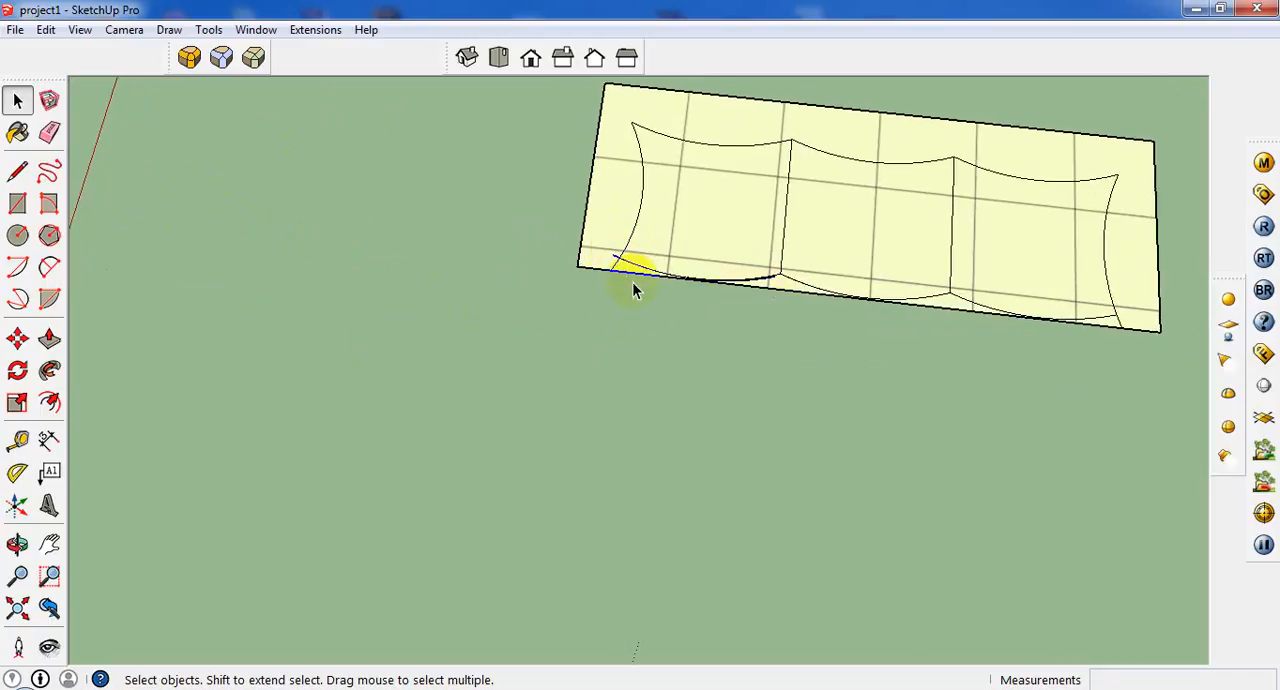
pyautogui.scroll(3, 660, 283)
# Delete the leftover duplicate arc just below the left cushion's front arc and check which face and arc segments remain.
pyautogui.click(720, 206)
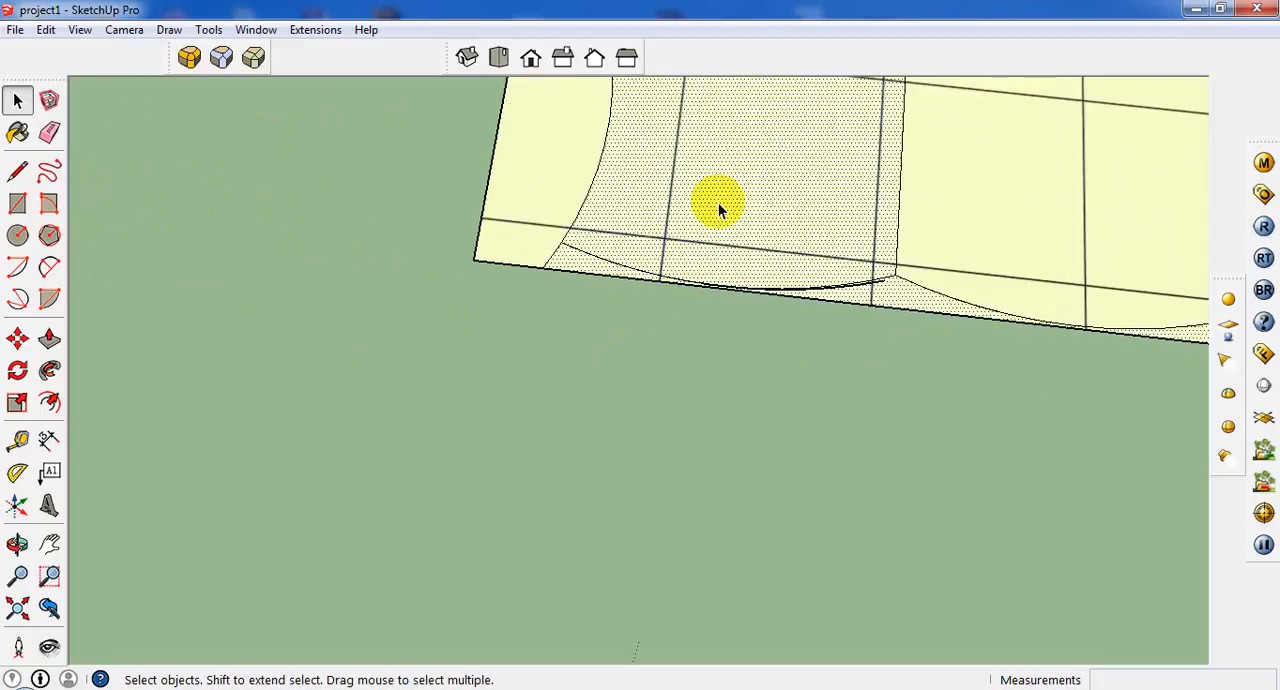
pyautogui.scroll(4, 905, 293)
pyautogui.click(896, 274)
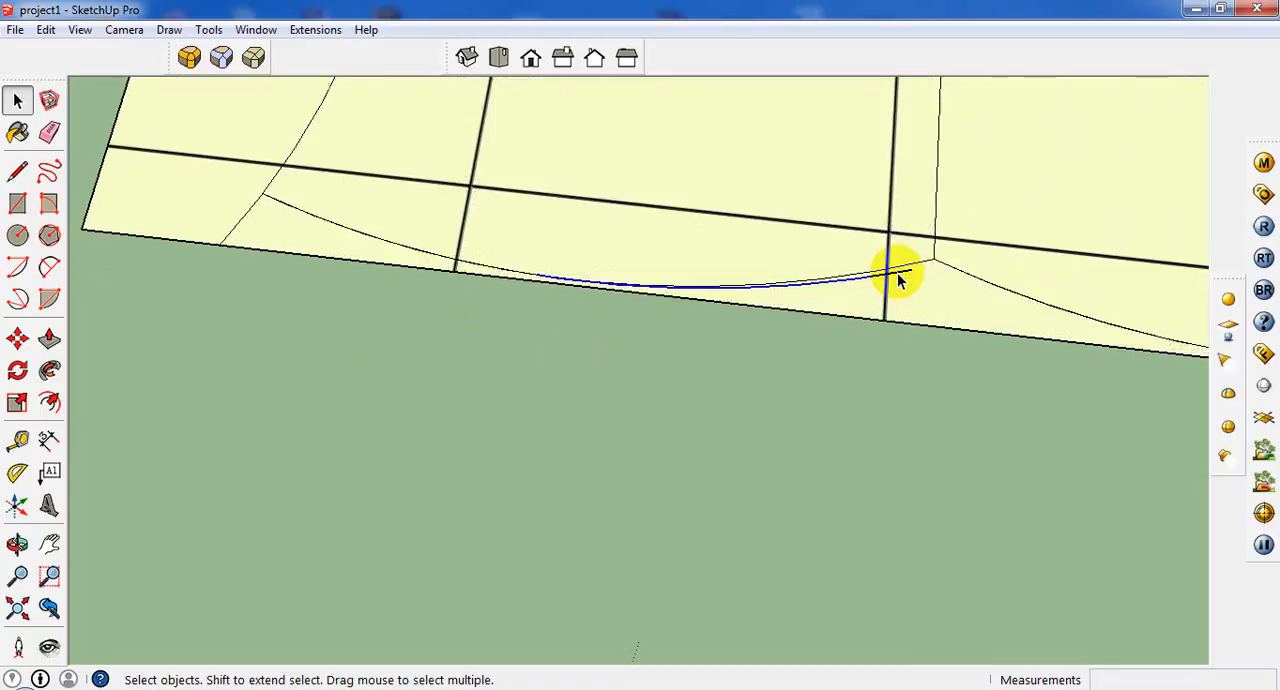
pyautogui.click(893, 279)
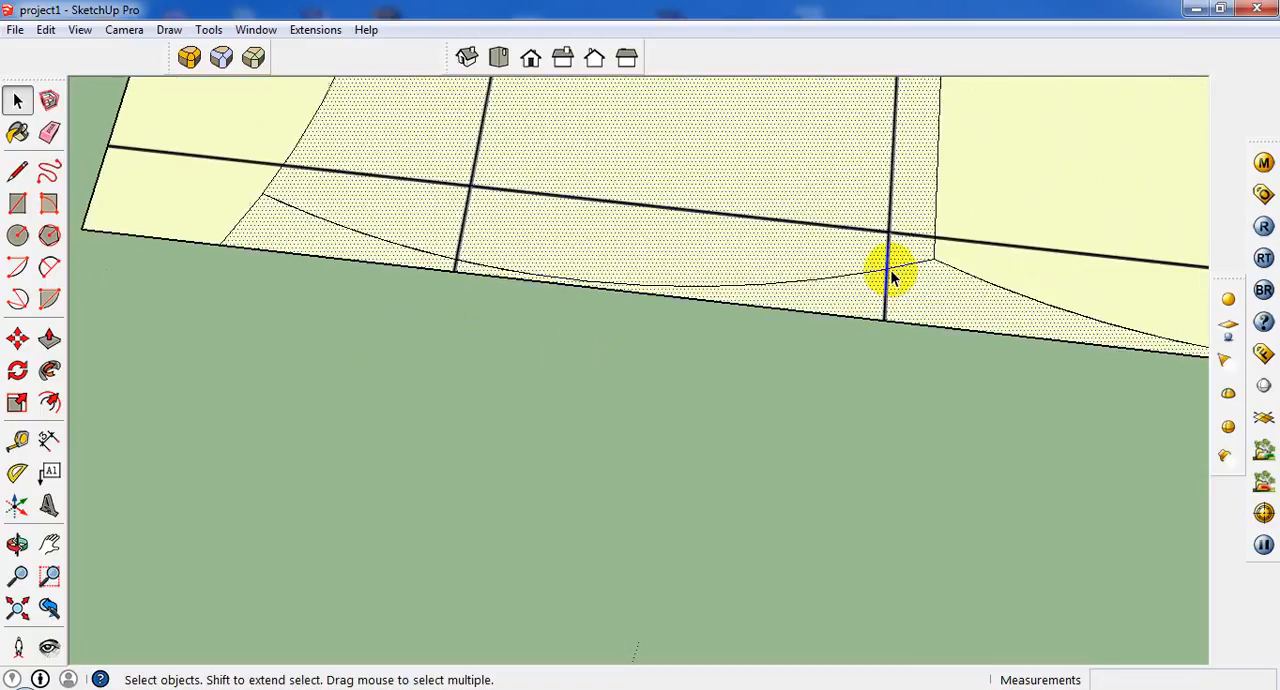
pyautogui.click(893, 278)
pyautogui.scroll(4, 905, 265)
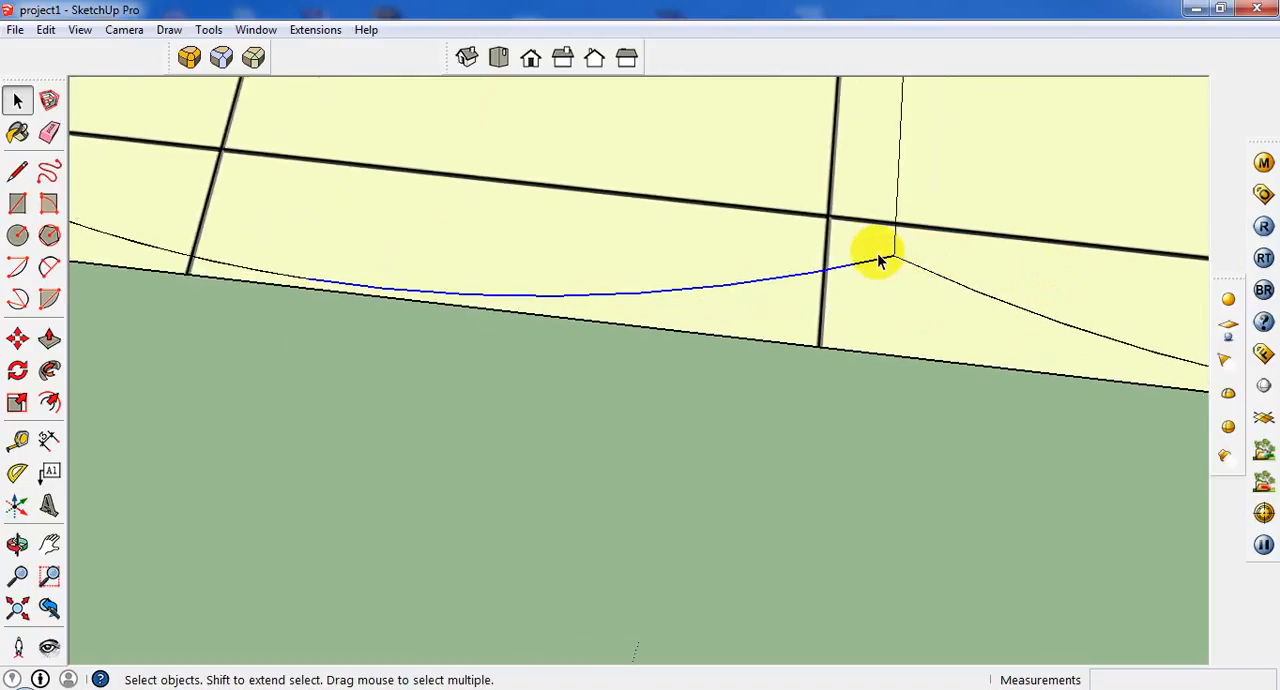
pyautogui.scroll(-2, 915, 265)
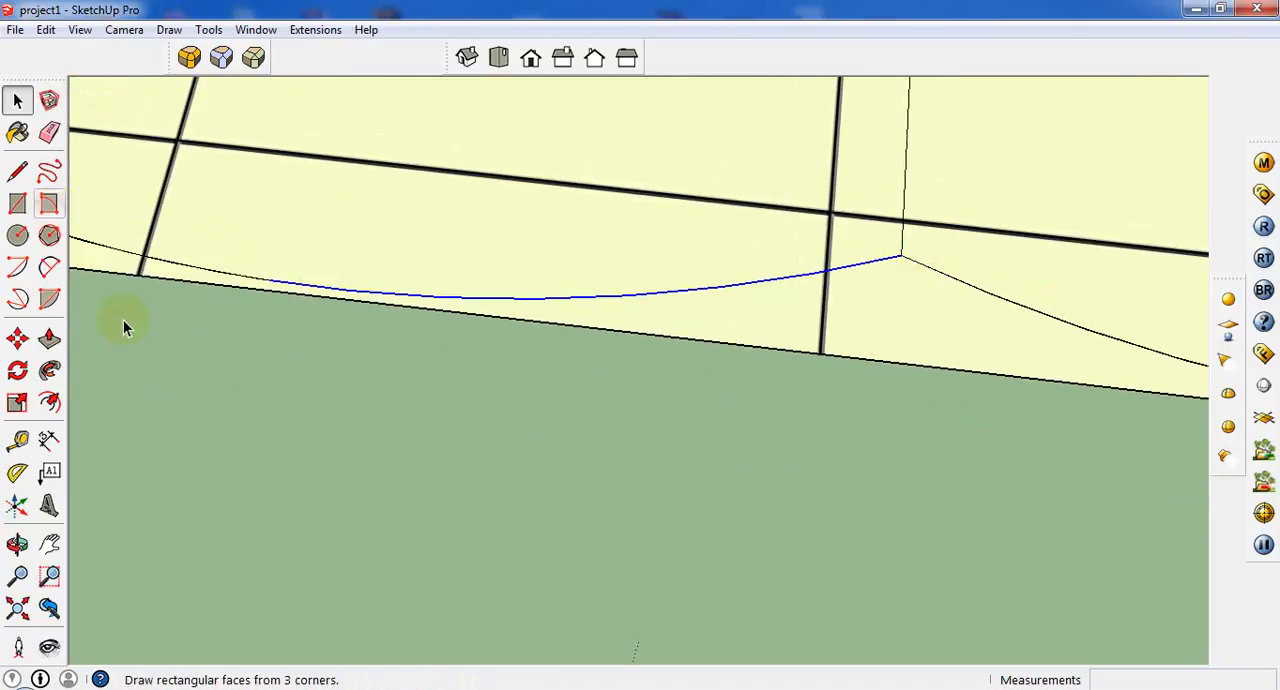
# Draw an arc over the left cushion's front edge, from its corner with the middle cushion to the left armrest curve, bulge about 1 11/16".
pyautogui.click(49, 267)
pyautogui.scroll(-1, 400, 262)
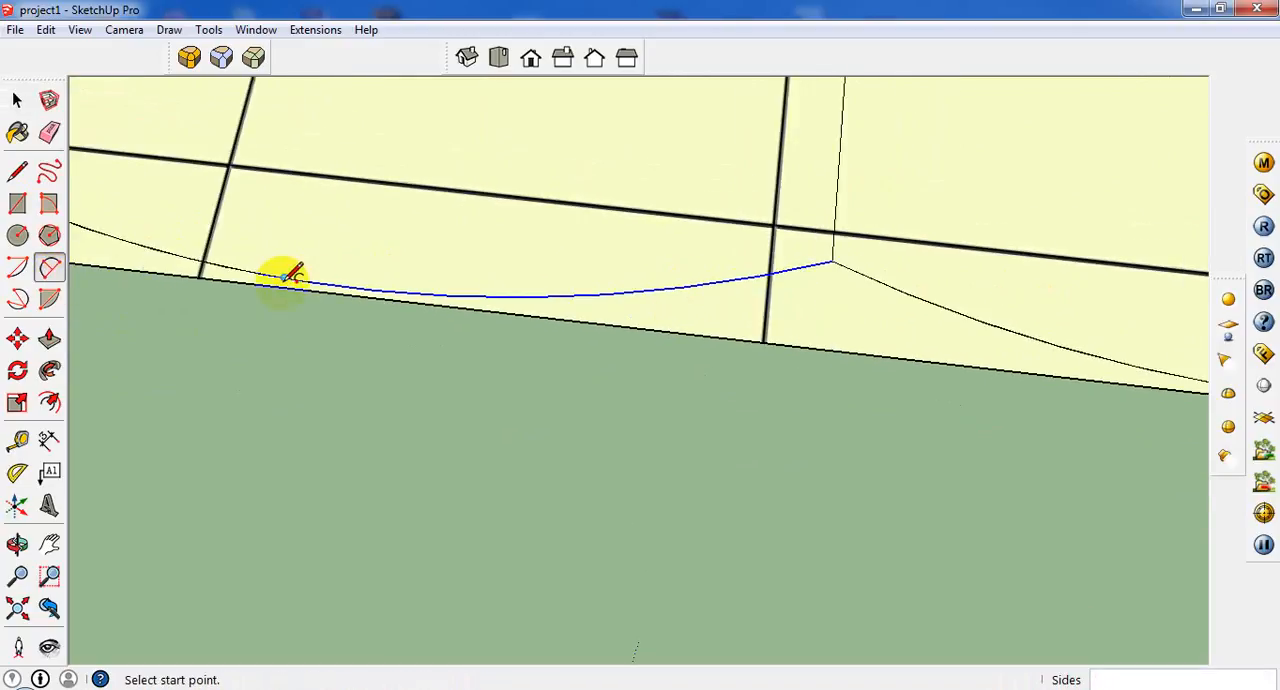
pyautogui.scroll(-3, 340, 280)
pyautogui.scroll(3, 645, 262)
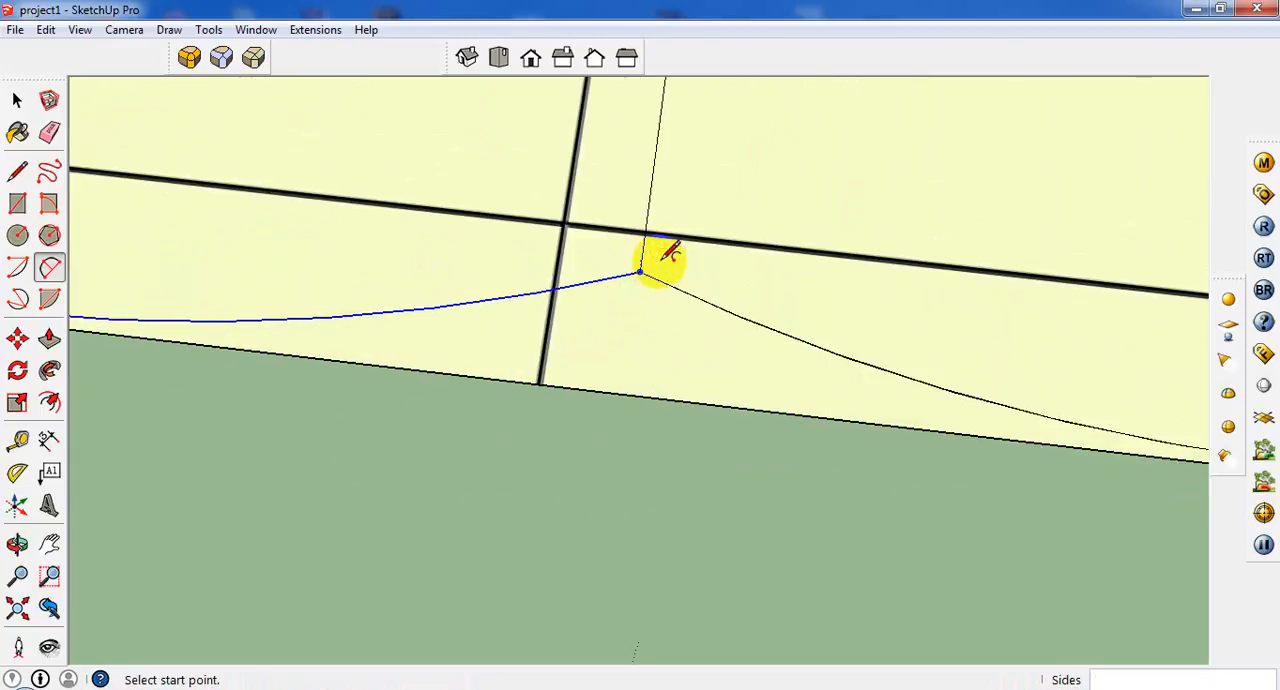
pyautogui.click(636, 273)
pyautogui.scroll(-4, 760, 245)
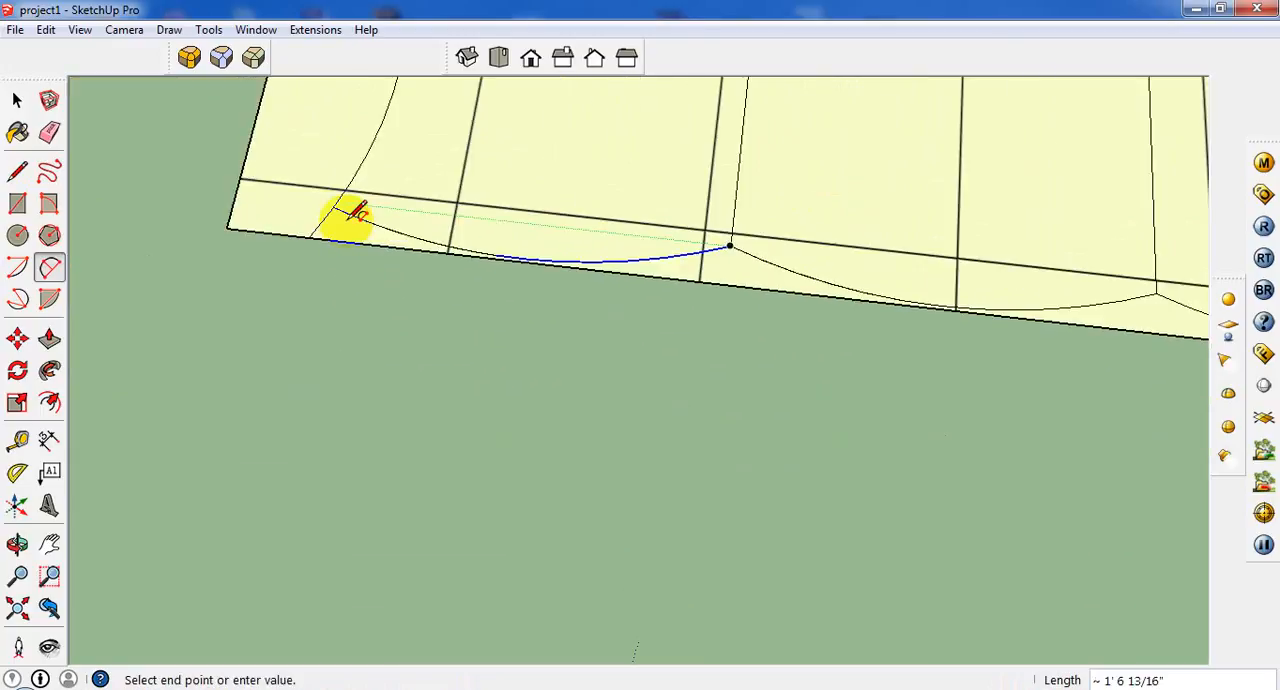
pyautogui.scroll(1, 340, 205)
pyautogui.click(332, 204)
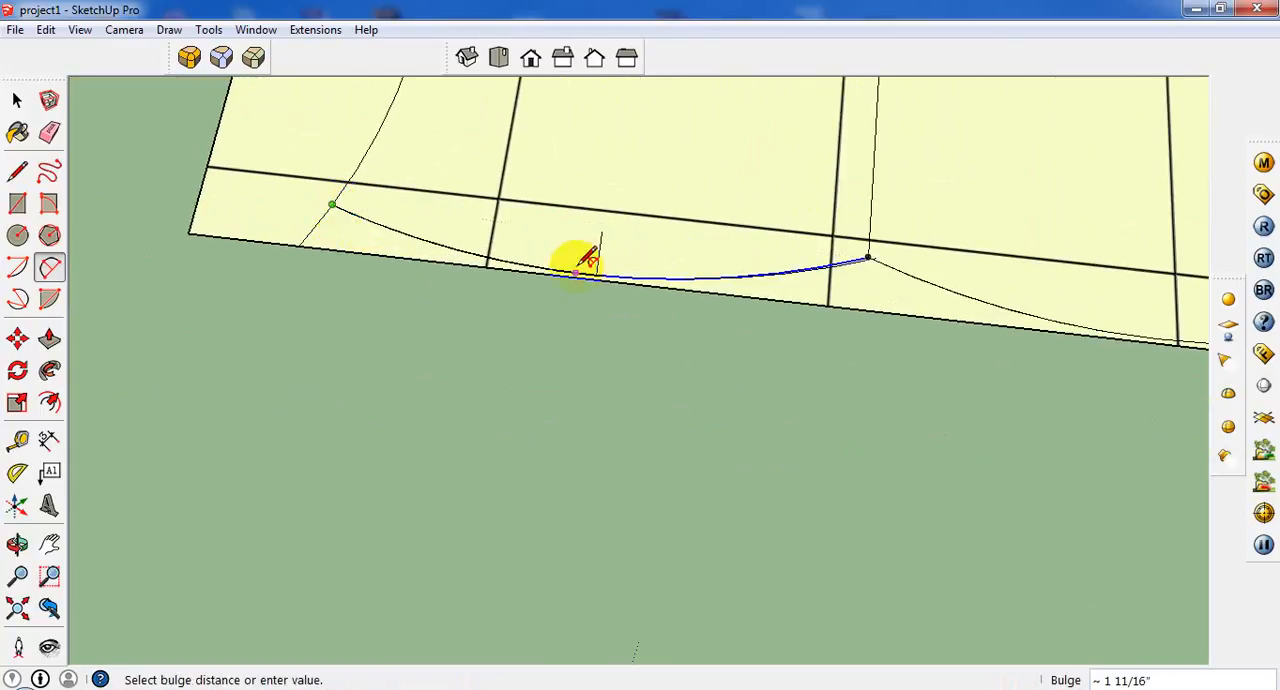
pyautogui.click(585, 262)
pyautogui.scroll(-2, 645, 255)
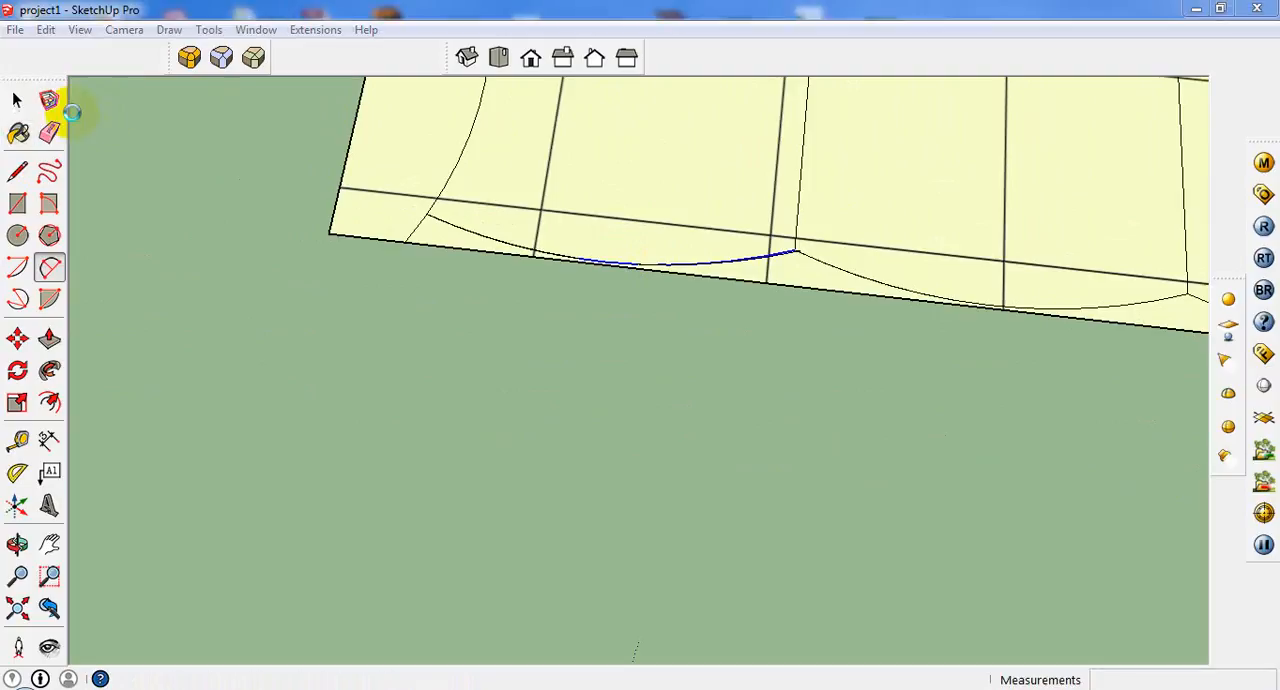
# Check that the left cushion's face is separate, and delete the narrow face strip in front of the cushions.
pyautogui.click(17, 100)
pyautogui.click(543, 157)
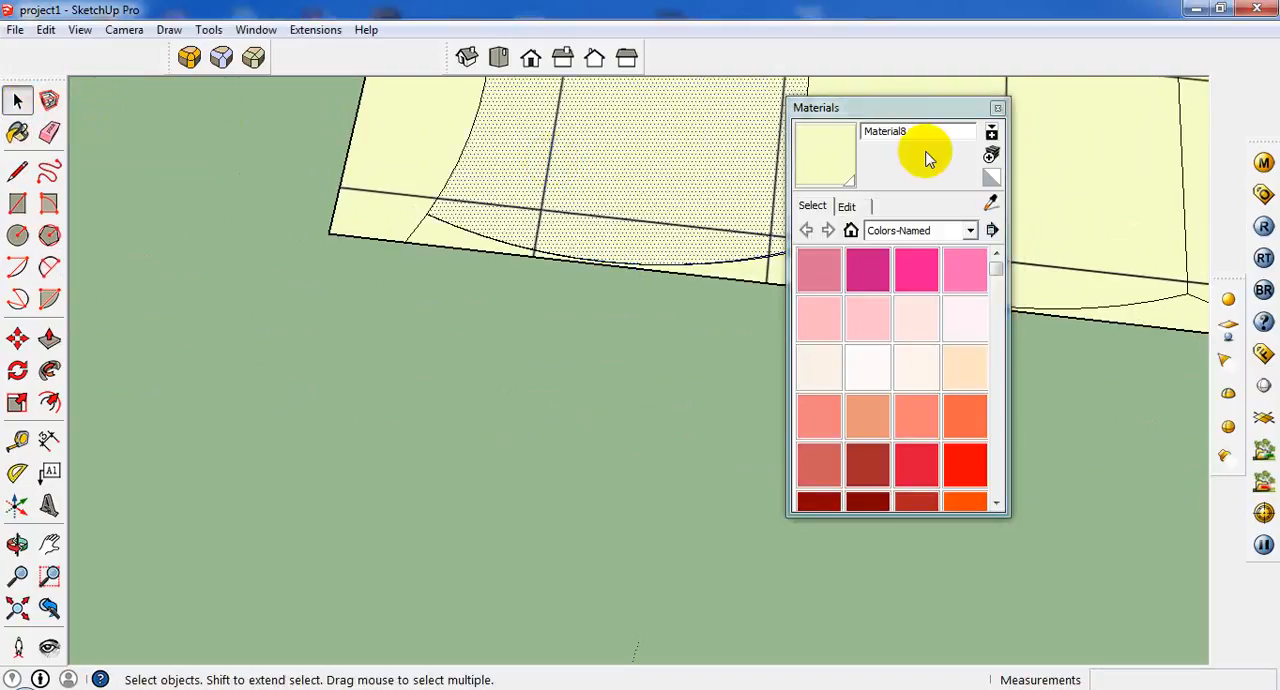
pyautogui.click(994, 109)
pyautogui.click(820, 283)
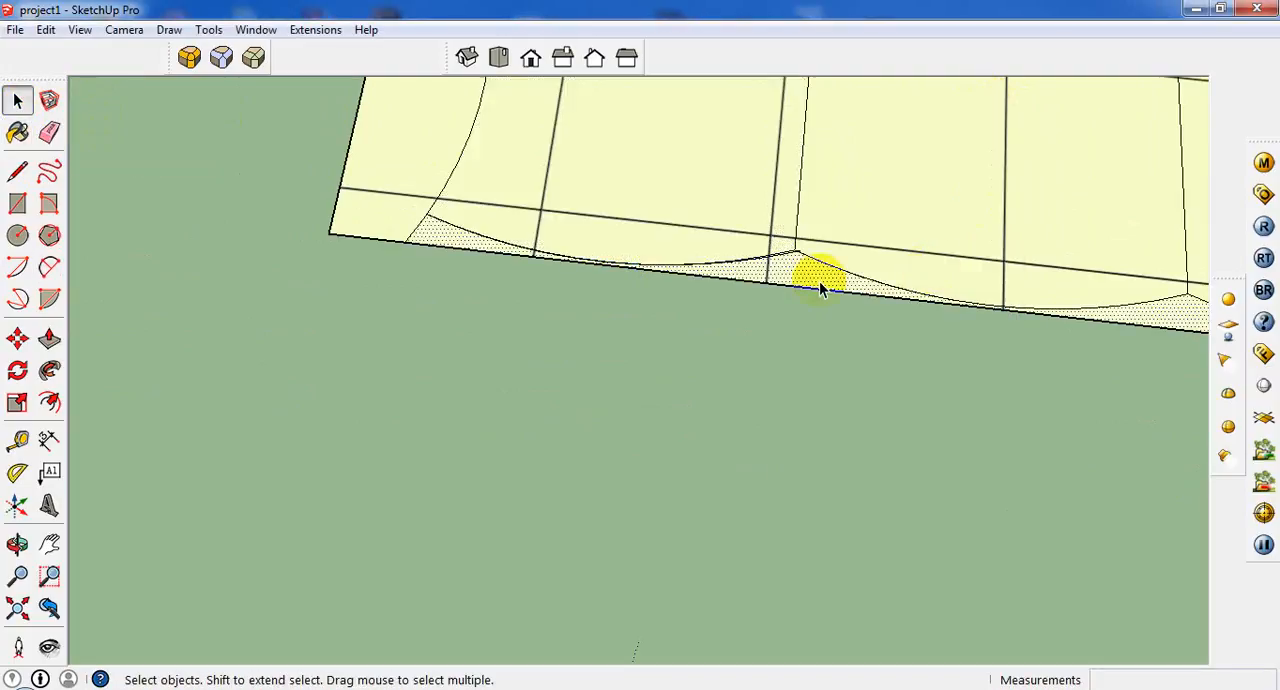
pyautogui.scroll(-3, 816, 283)
pyautogui.press('Delete')
pyautogui.scroll(-4, 788, 280)
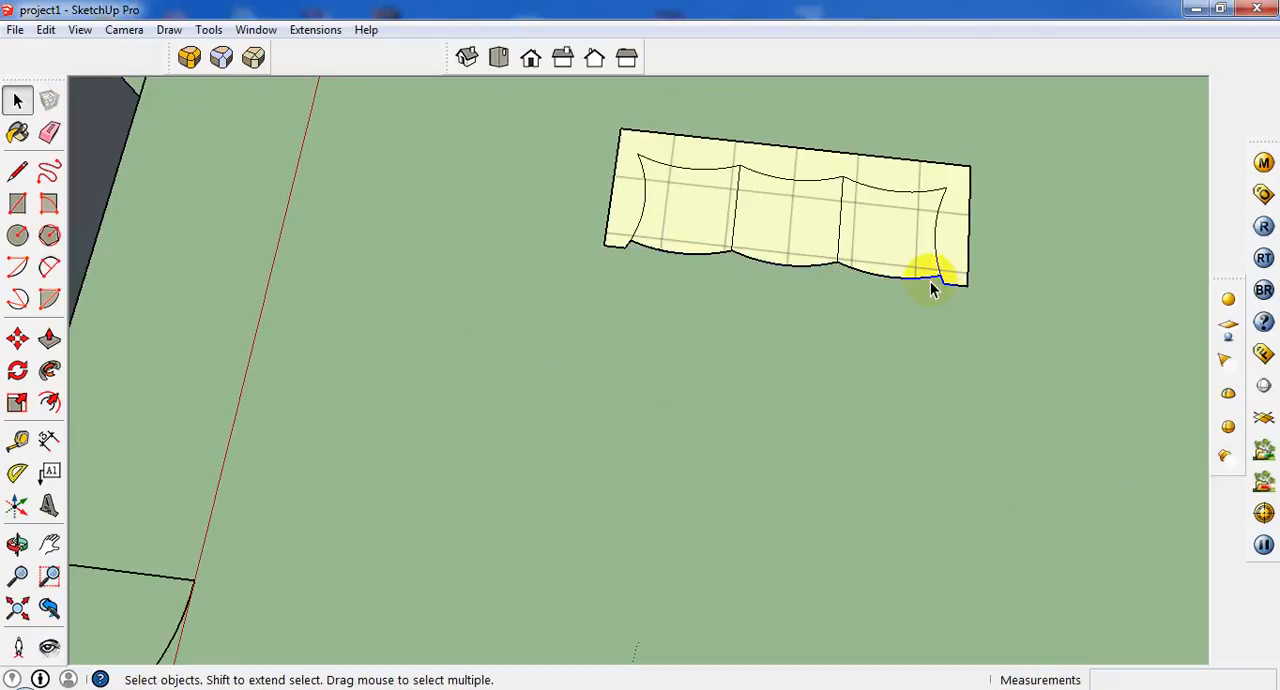
# Push/pull the backrest and armrest face up 2' 7".
pyautogui.moveTo(934, 252); pyautogui.dragTo(850, 165, button='middle')
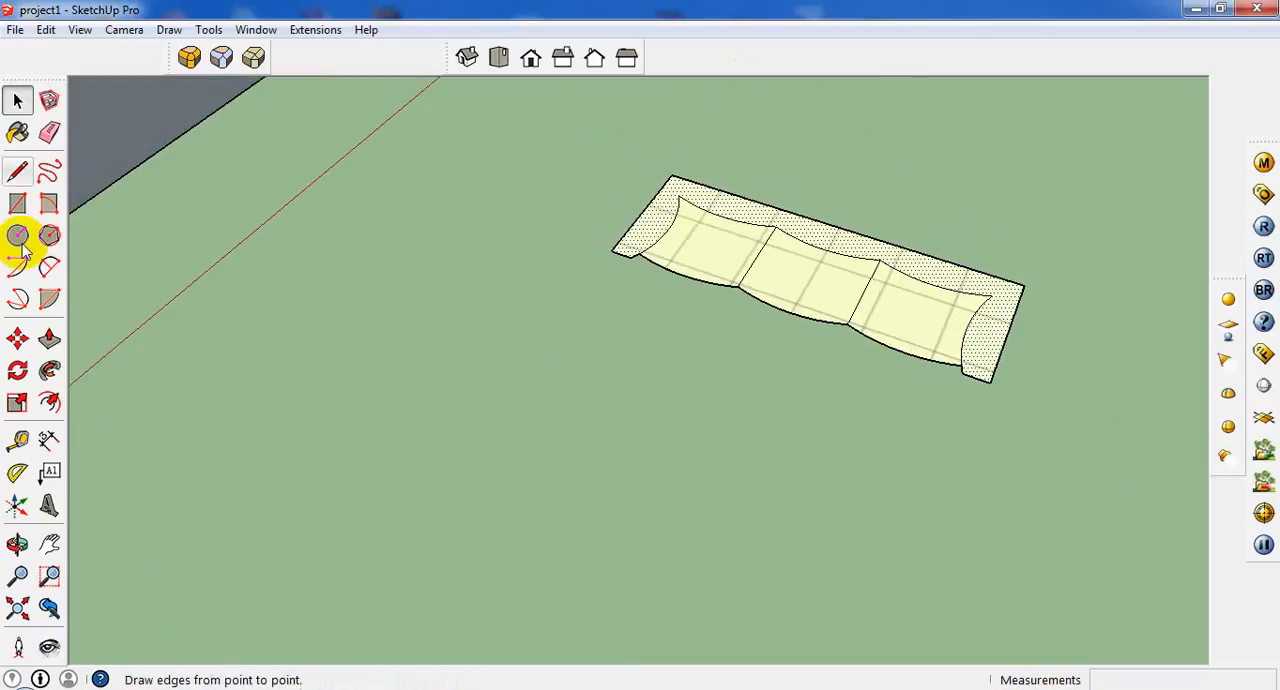
pyautogui.click(49, 339)
pyautogui.click(666, 214)
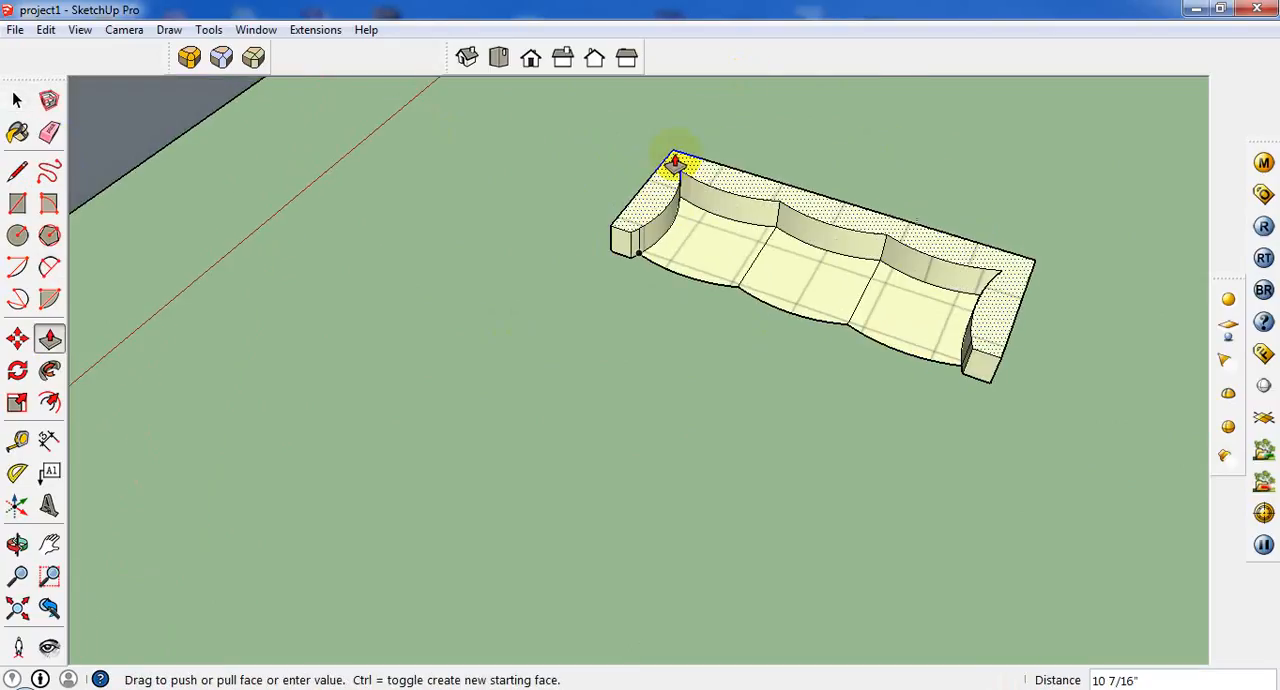
pyautogui.scroll(-3, 675, 162)
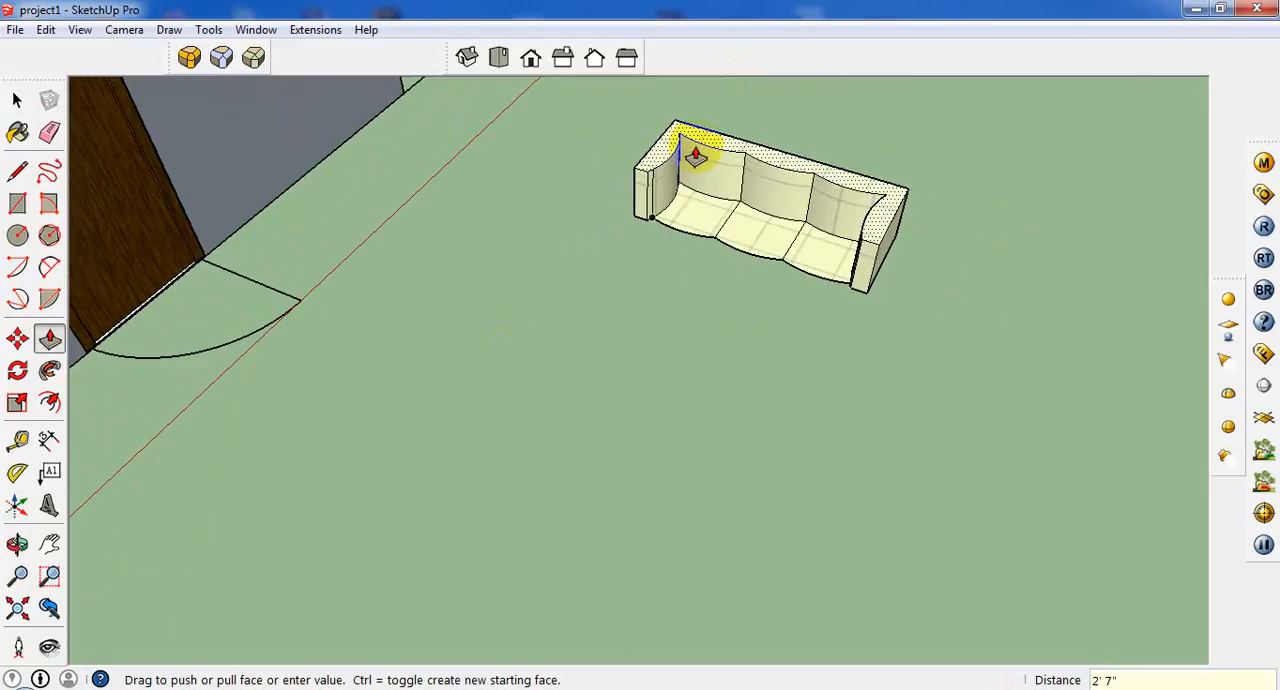
pyautogui.press('Return')
# Try extruding the right seat cushion by 1' 7" and the middle one after it, and undo both extrusions.
pyautogui.moveTo(818, 248); pyautogui.dragTo(830, 160, button='middle')
pyautogui.scroll(2, 811, 224)
pyautogui.click(805, 255)
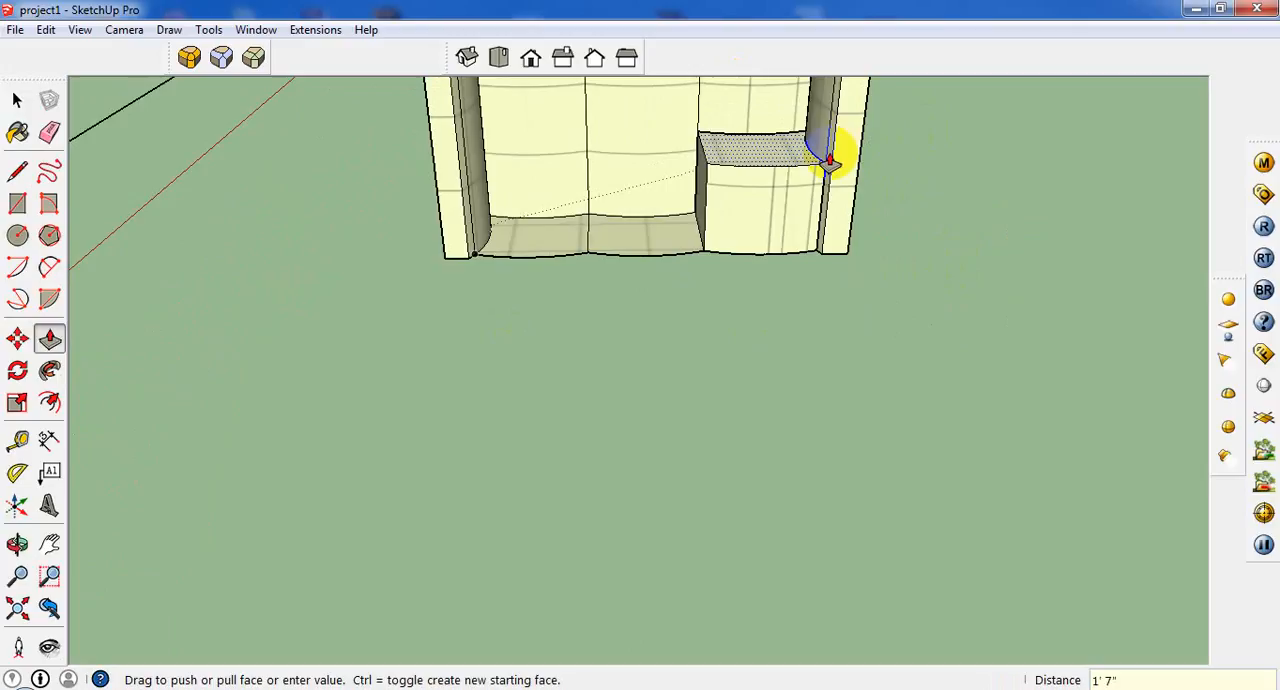
pyautogui.click(666, 250)
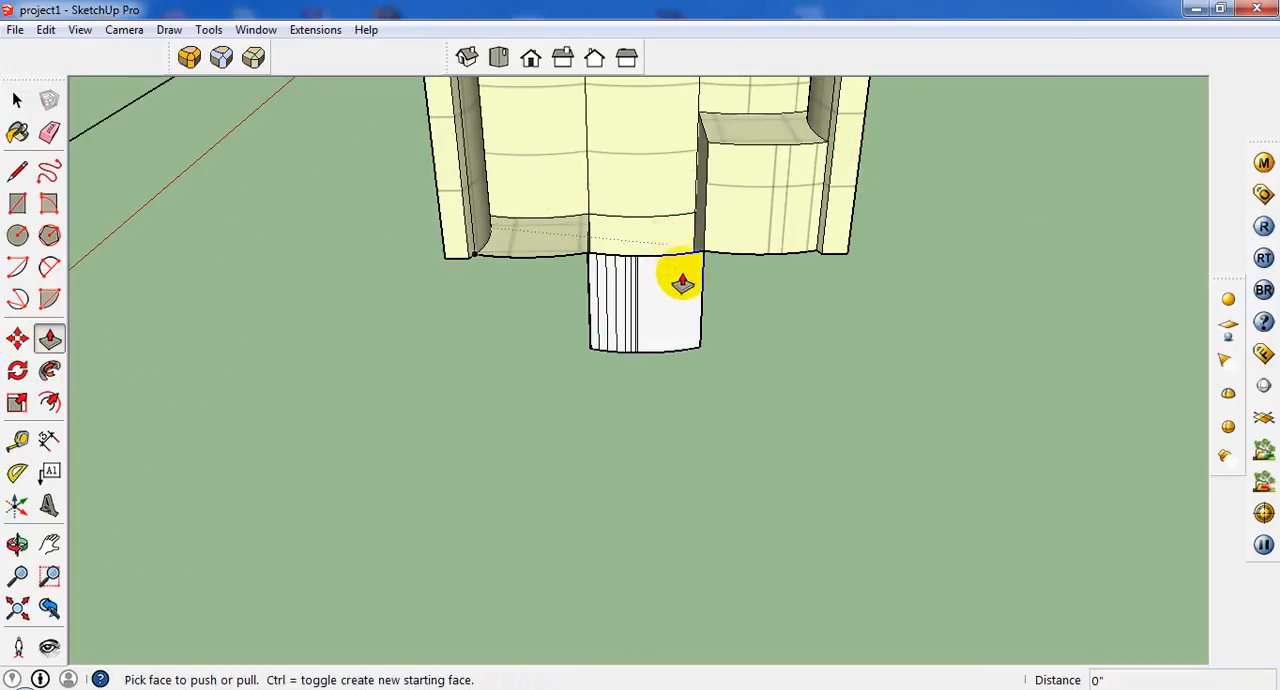
pyautogui.hotkey('ctrl', 'z')
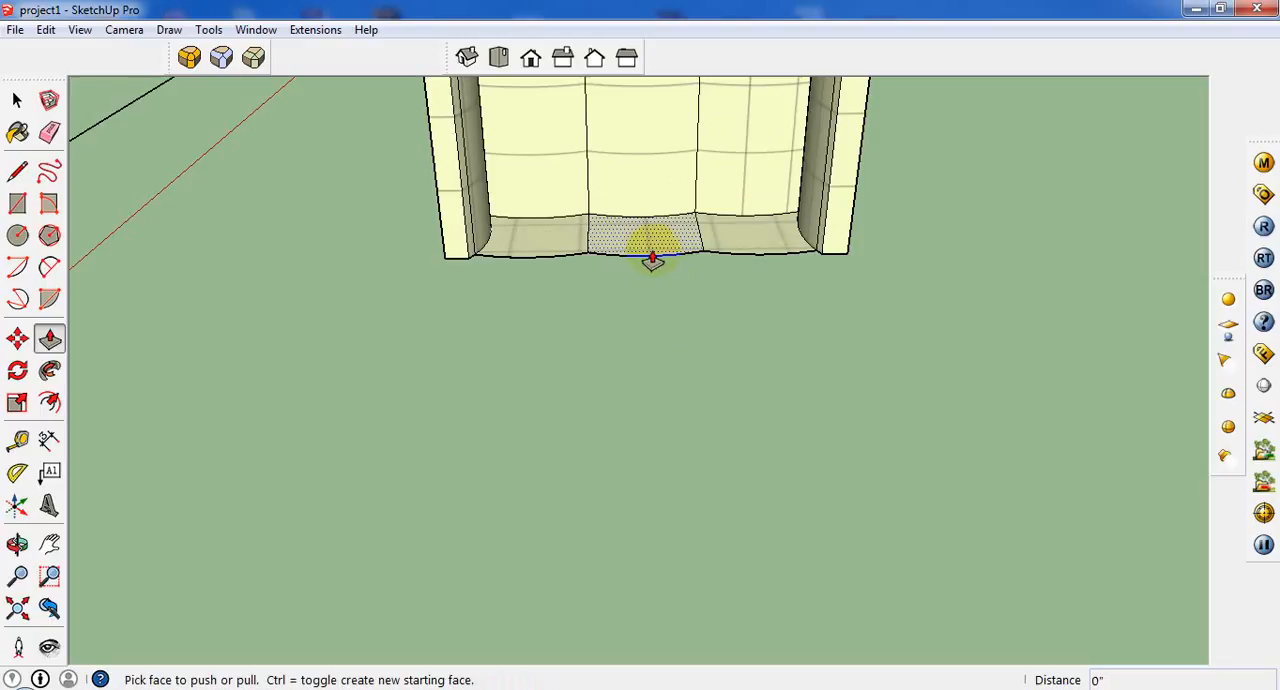
# Push/pull the right seat cushion's face up 1' 7", and undo the downward extrusion tried on the middle cushion.
pyautogui.click(766, 222)
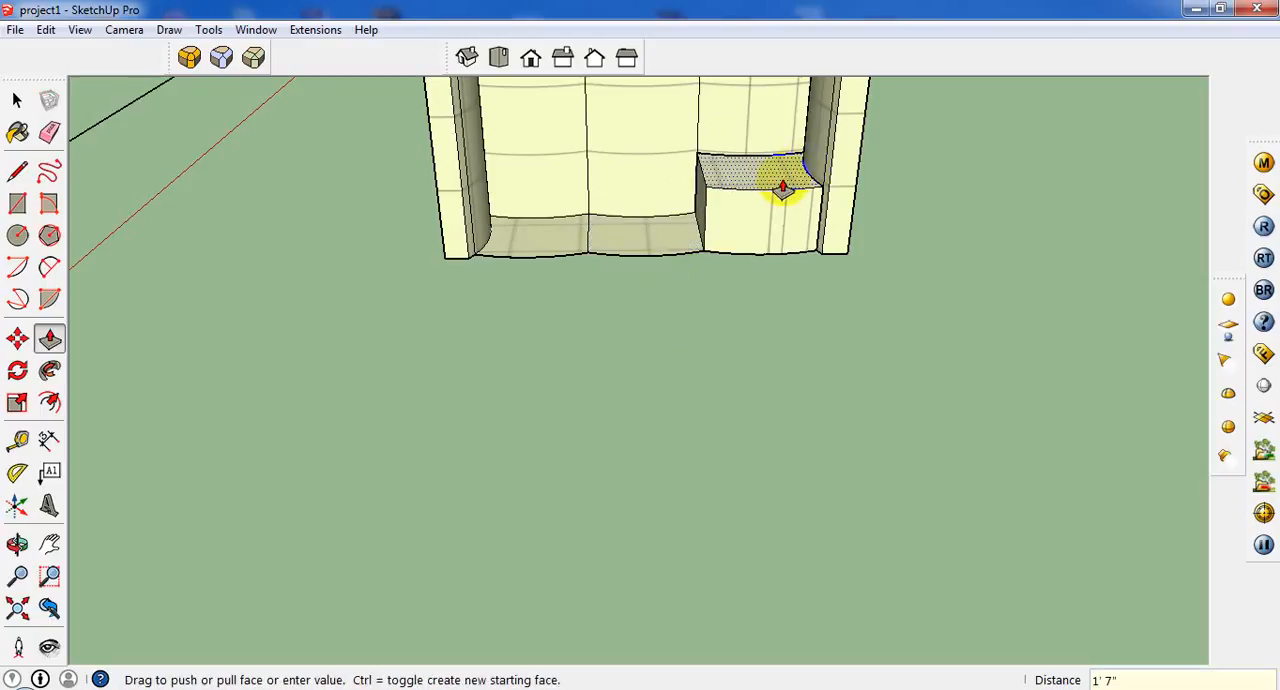
pyautogui.click(783, 190)
pyautogui.moveTo(655, 250); pyautogui.dragTo(655, 262)
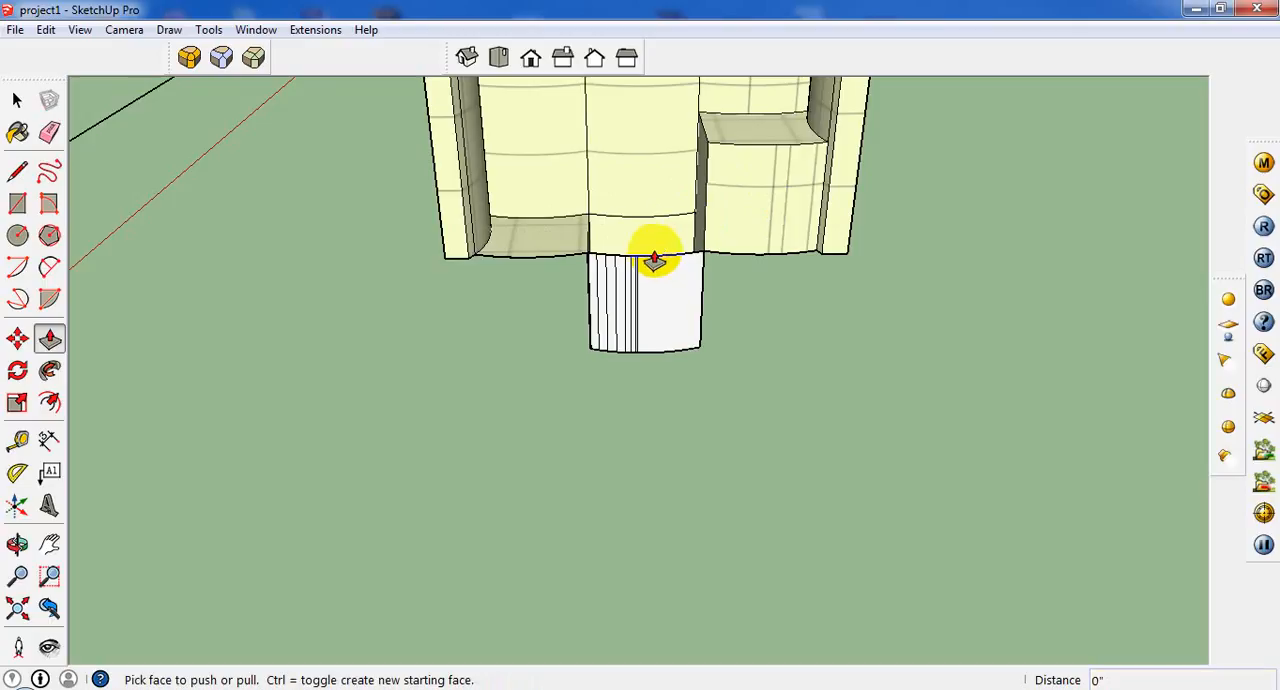
pyautogui.hotkey('ctrl', 'z')
# Push/pull the middle and left seat cushion faces up 1' 7" to match the right cushion's height.
pyautogui.moveTo(651, 249); pyautogui.dragTo(714, 156)
pyautogui.moveTo(562, 252); pyautogui.dragTo(592, 152)
pyautogui.moveTo(697, 220); pyautogui.dragTo(661, 176, button='middle')
pyautogui.scroll(4, 376, 173)
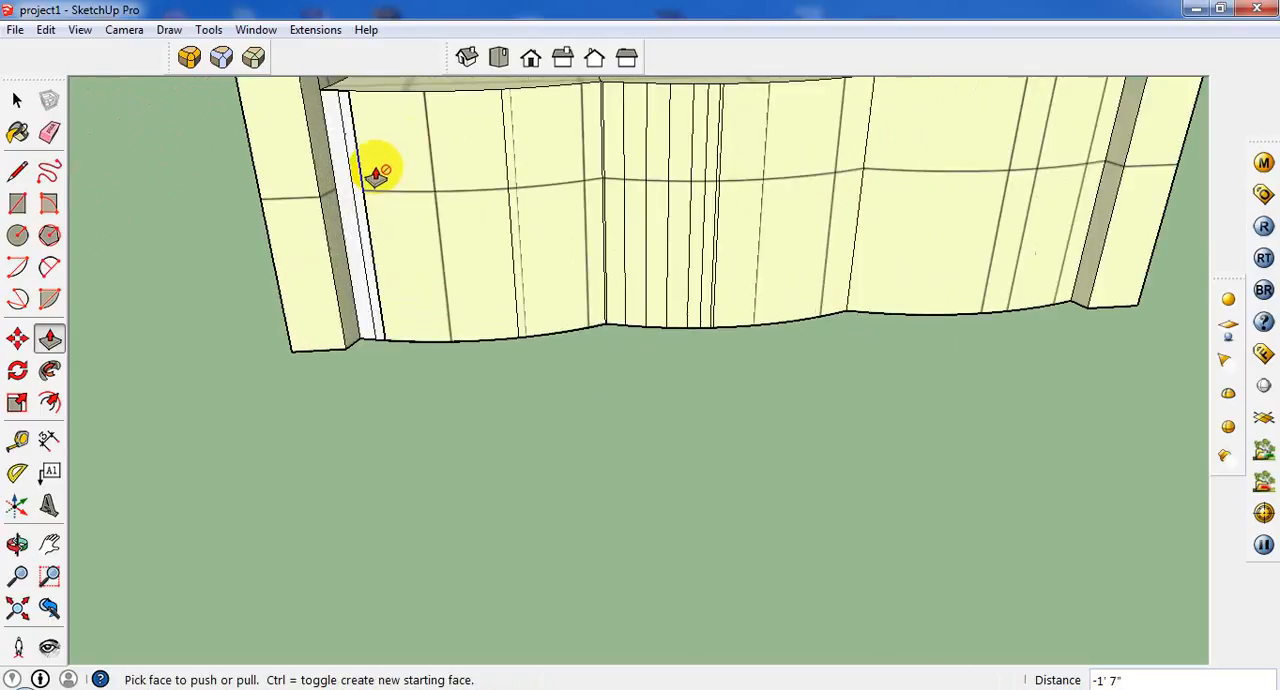
# Paint the left seat cushion's front faces with Carpet_Plush_Charcoal from the Carpet and Textiles materials.
pyautogui.moveTo(374, 176); pyautogui.dragTo(458, 348, button='middle')
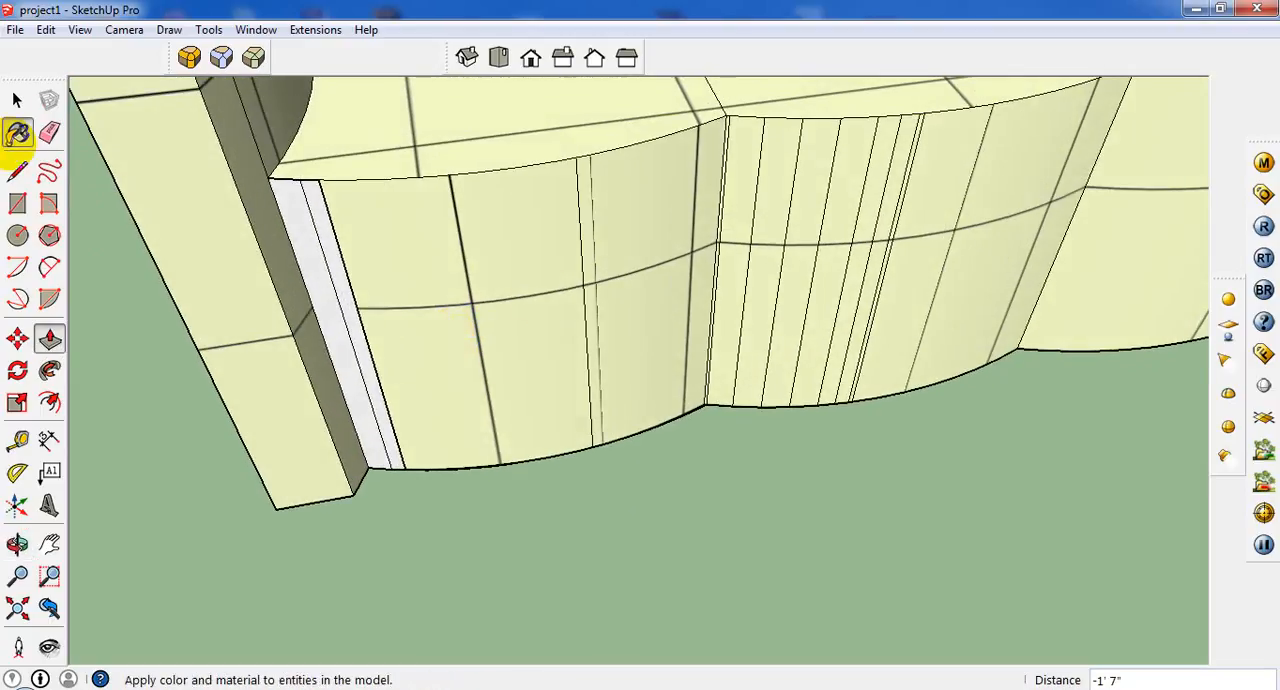
pyautogui.click(17, 132)
pyautogui.click(957, 236)
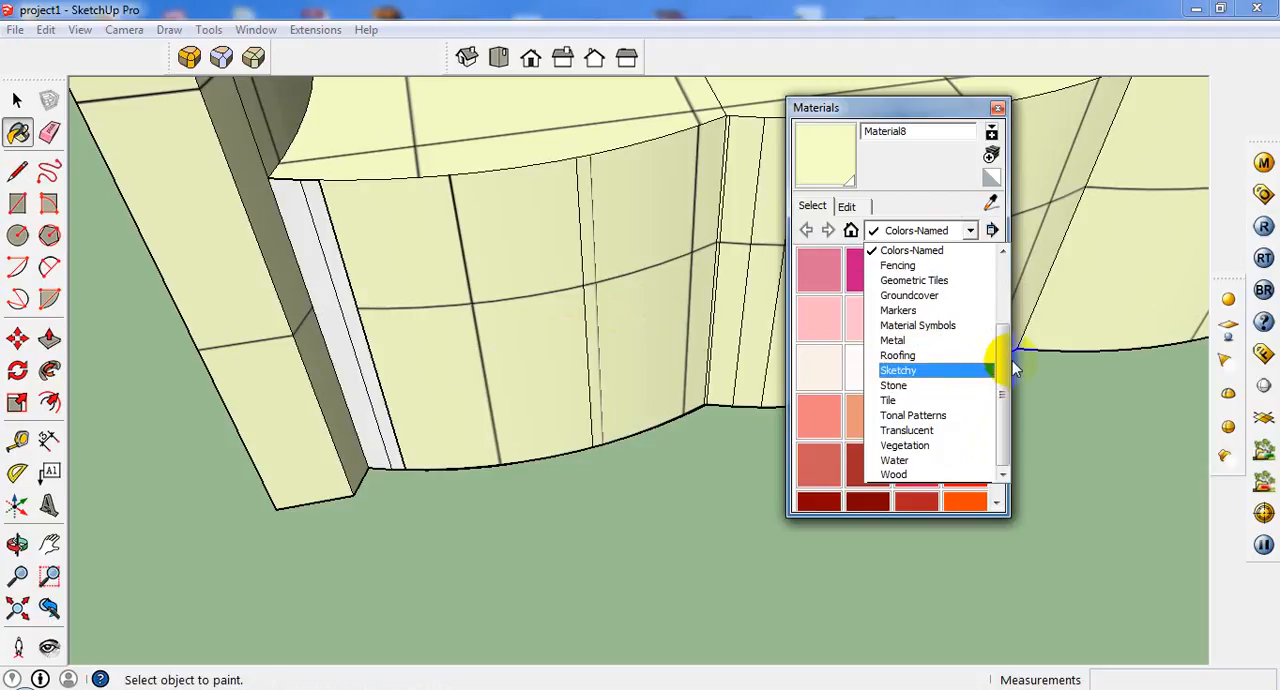
pyautogui.scroll(3, 994, 363)
pyautogui.click(952, 325)
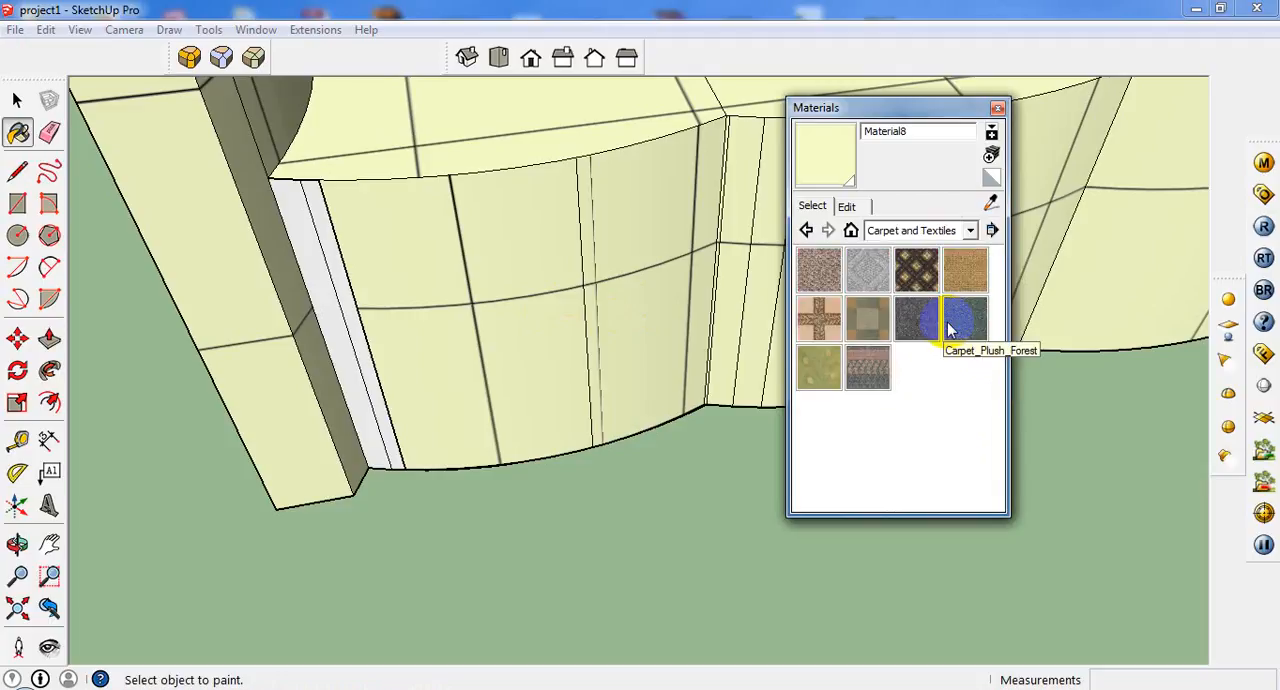
pyautogui.click(916, 320)
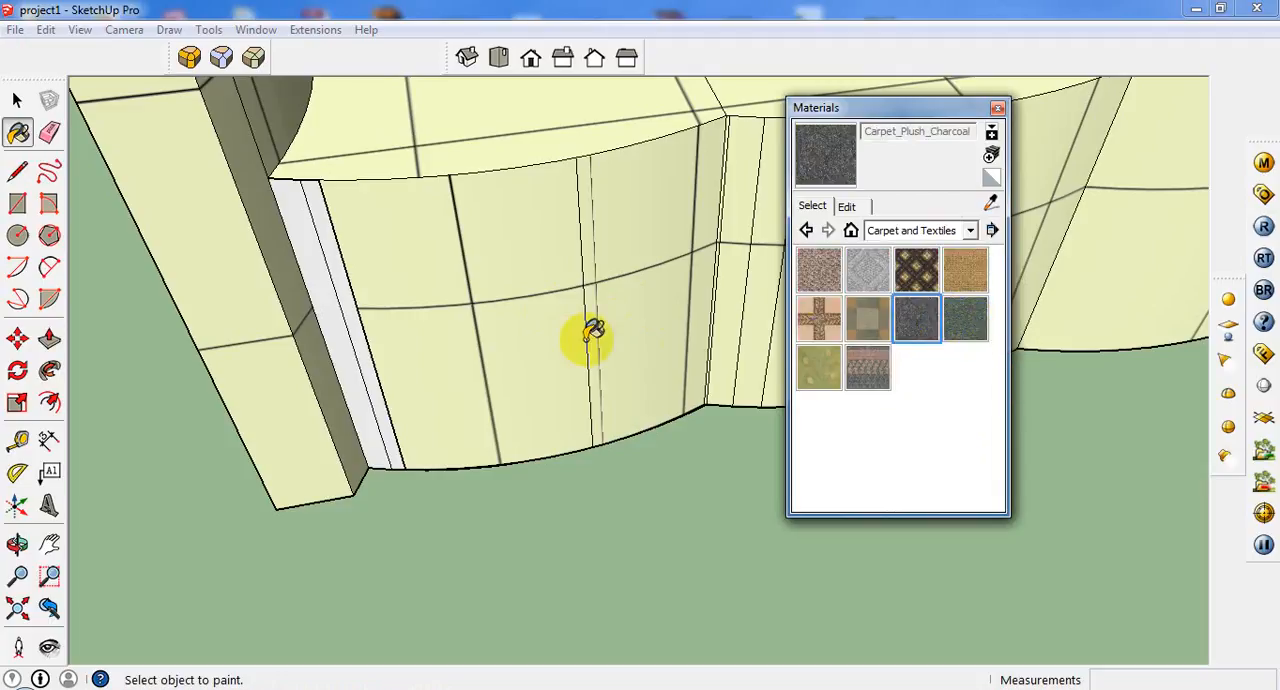
pyautogui.click(575, 272)
pyautogui.click(620, 271)
pyautogui.scroll(-8, 486, 300)
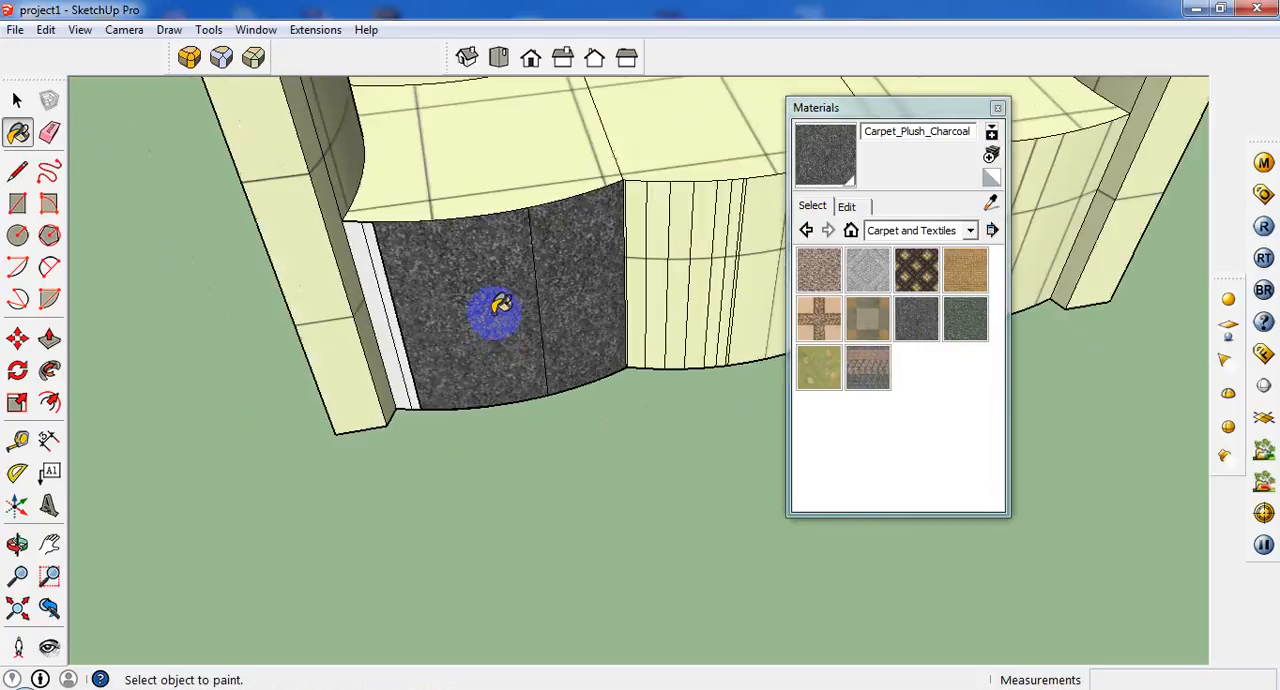
# Stop painting and select the upper outer edge and one vertical corner edge of the sofa's back.
pyautogui.click(17, 100)
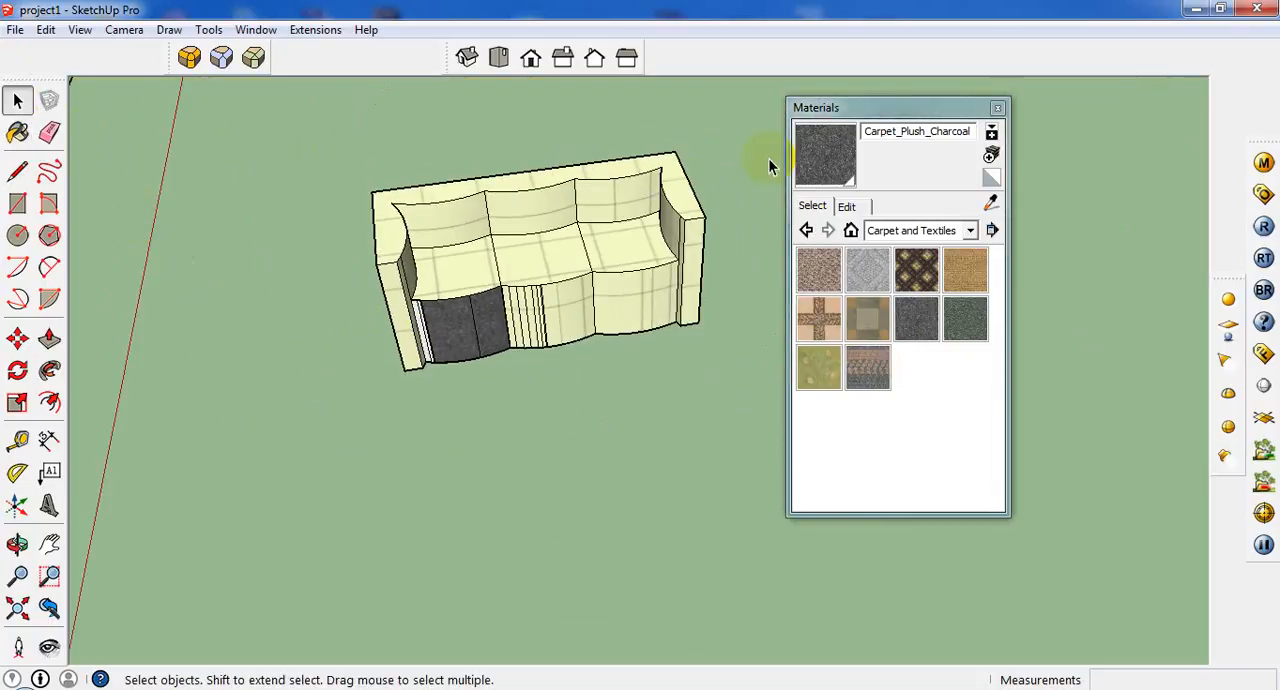
pyautogui.moveTo(209, 455); pyautogui.dragTo(209, 455)
pyautogui.moveTo(430, 273); pyautogui.dragTo(722, 214, button='middle')
pyautogui.moveTo(568, 306); pyautogui.dragTo(449, 364, button='middle')
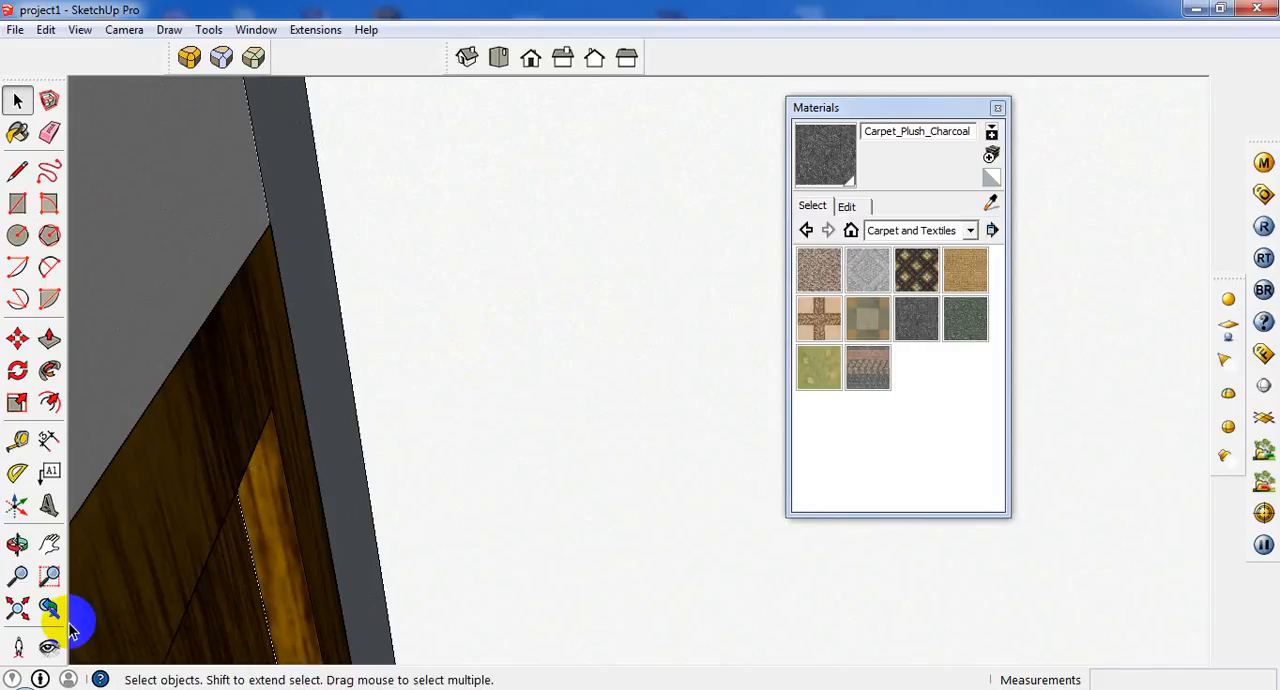
pyautogui.click(50, 608)
pyautogui.moveTo(377, 323); pyautogui.dragTo(576, 367, button='middle')
pyautogui.click(411, 191)
pyautogui.moveTo(535, 181); pyautogui.dragTo(386, 277, button='middle')
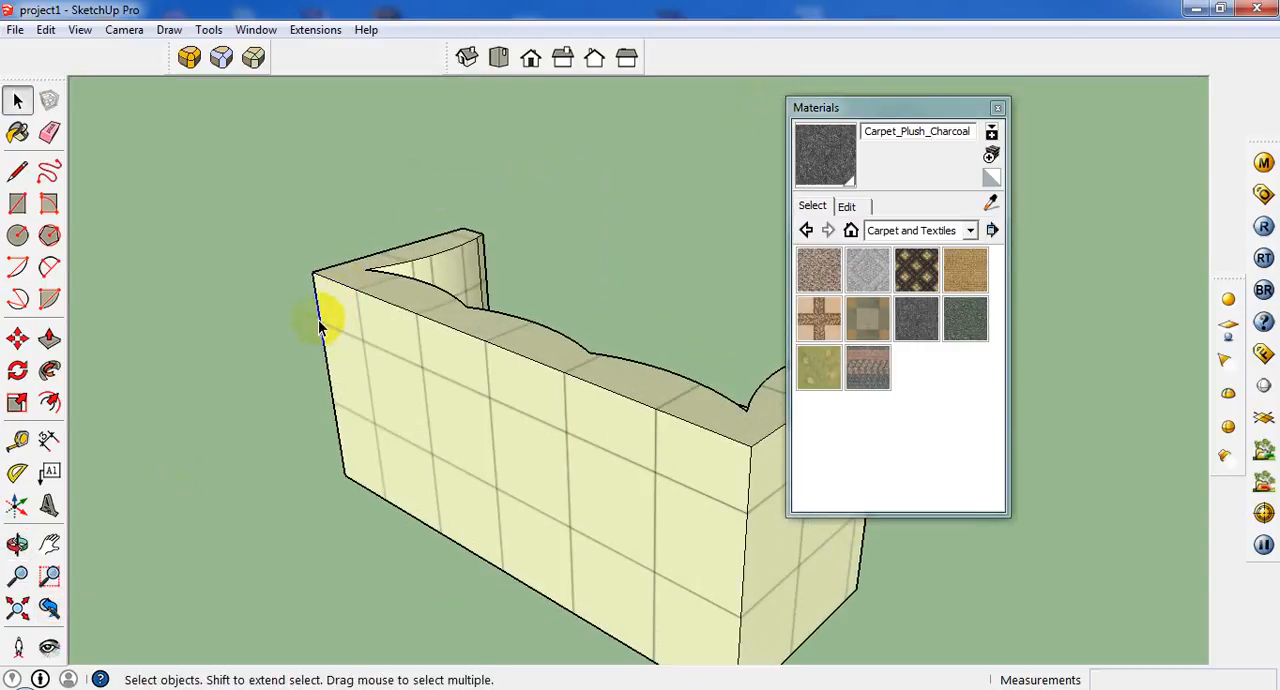
pyautogui.scroll(-3, 344, 293)
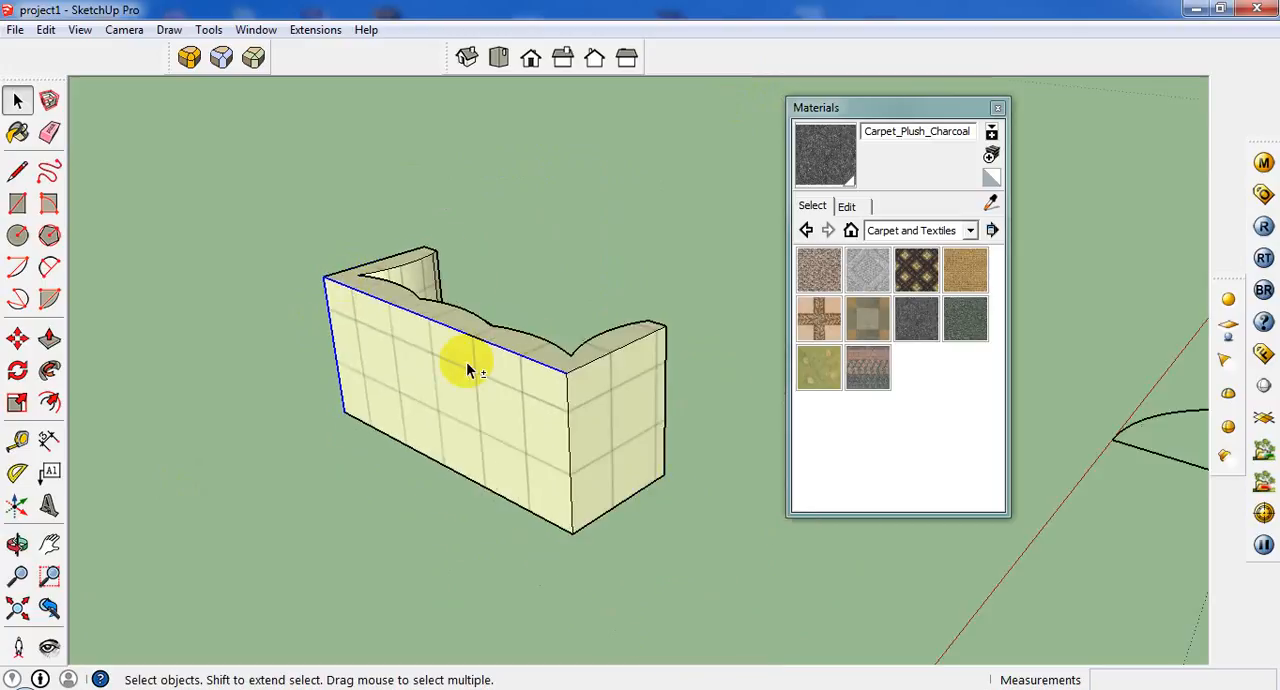
# Add the other rear vertical corner edge and the armrests' upper outer and vertical edges to the selection.
pyautogui.keyDown('shift'); pyautogui.click(567, 451); pyautogui.keyUp('shift')
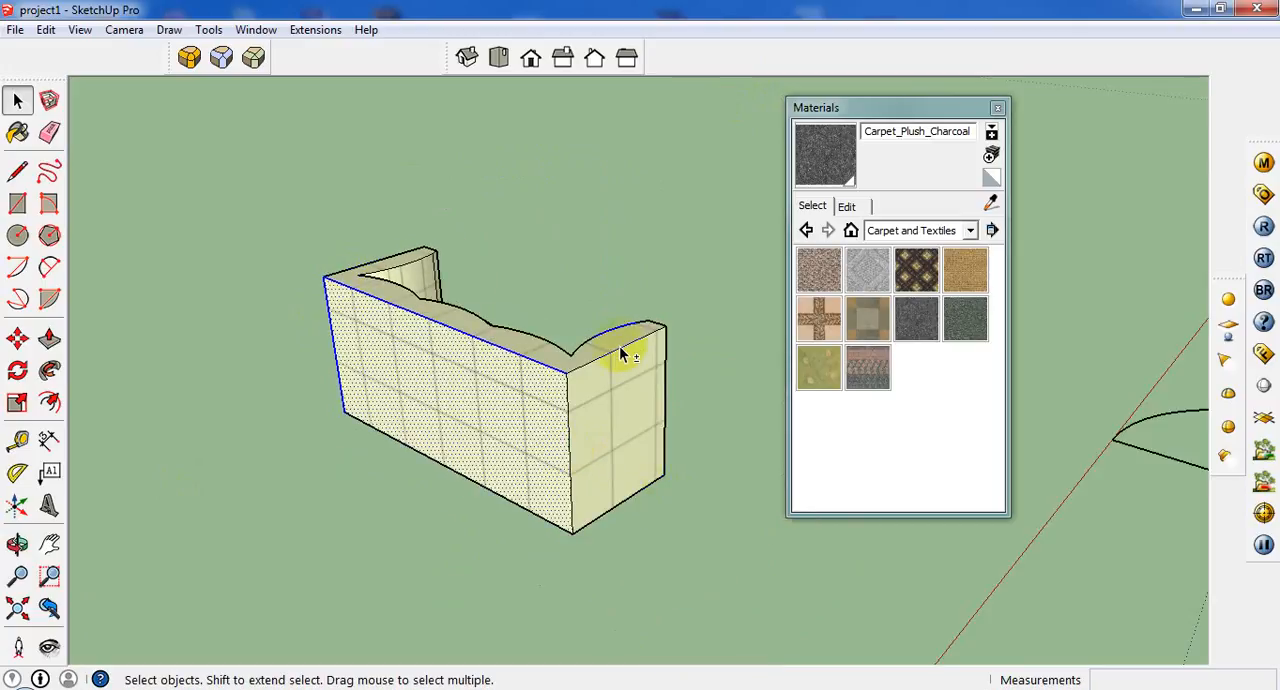
pyautogui.keyDown('shift'); pyautogui.click(555, 453); pyautogui.keyUp('shift')
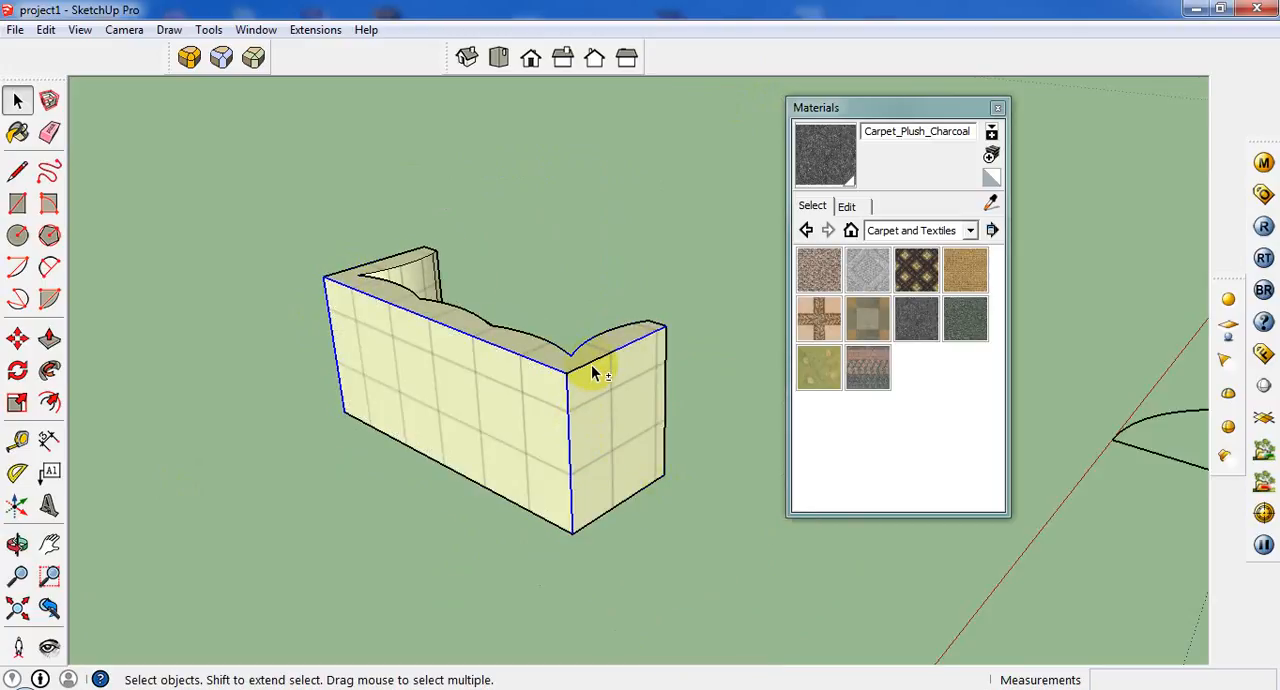
pyautogui.moveTo(594, 366); pyautogui.dragTo(701, 527, button='middle')
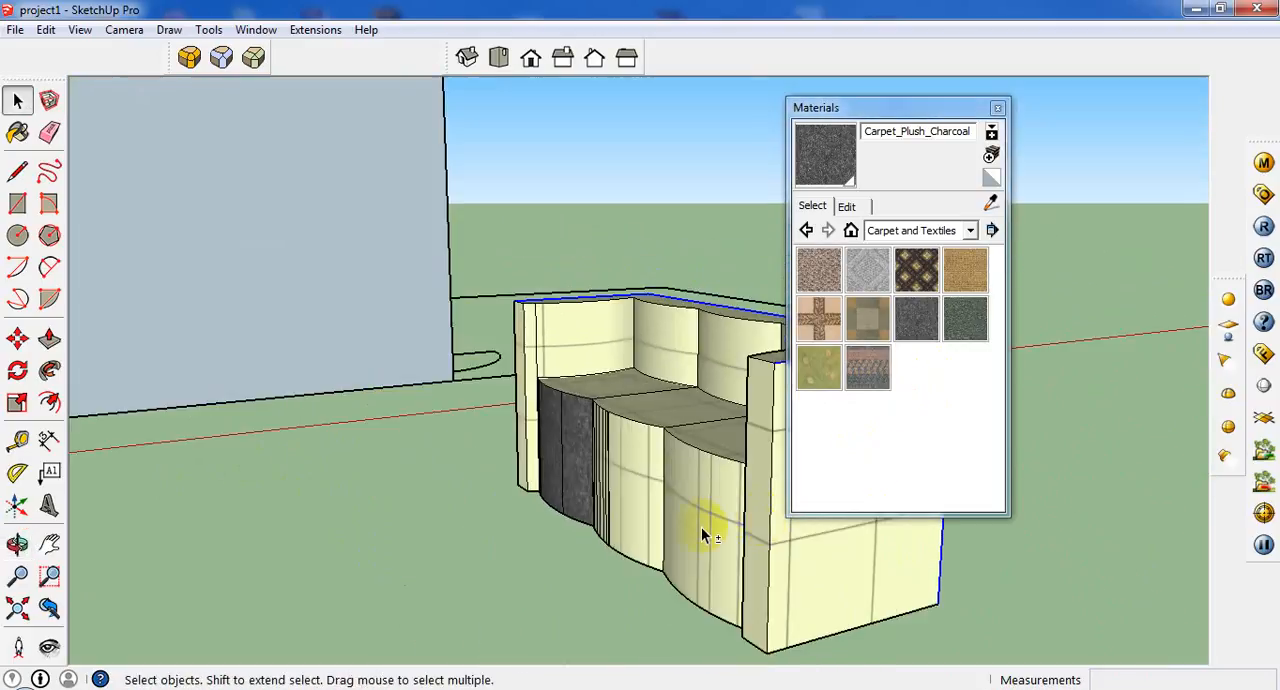
pyautogui.moveTo(711, 535); pyautogui.dragTo(563, 463, button='middle')
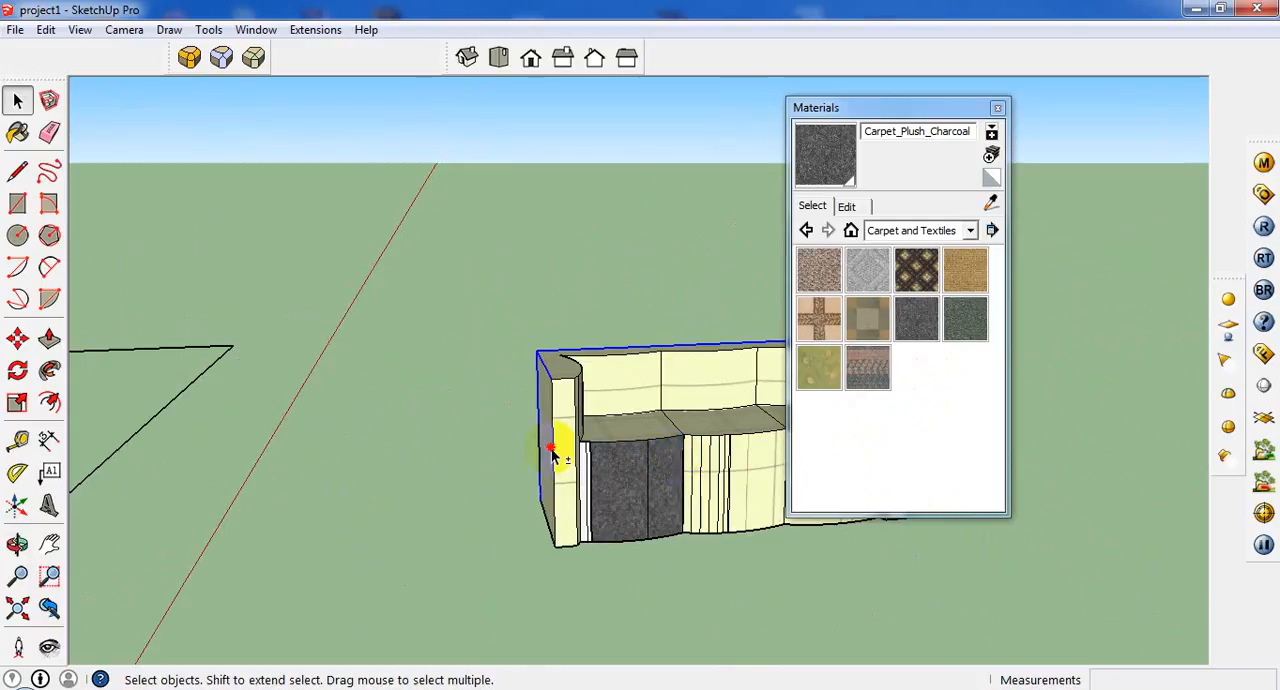
# Round the selected outer edges of the sofa with Round Corner at a 1" offset.
pyautogui.click(196, 66)
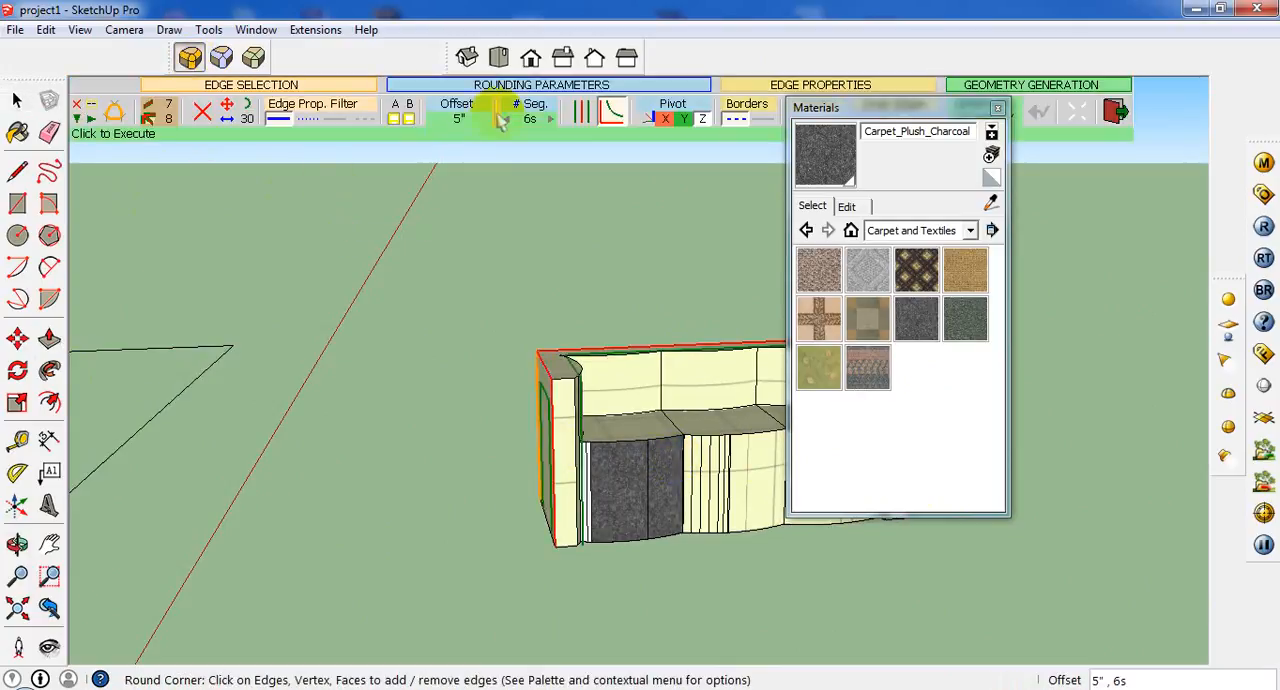
pyautogui.click(459, 120)
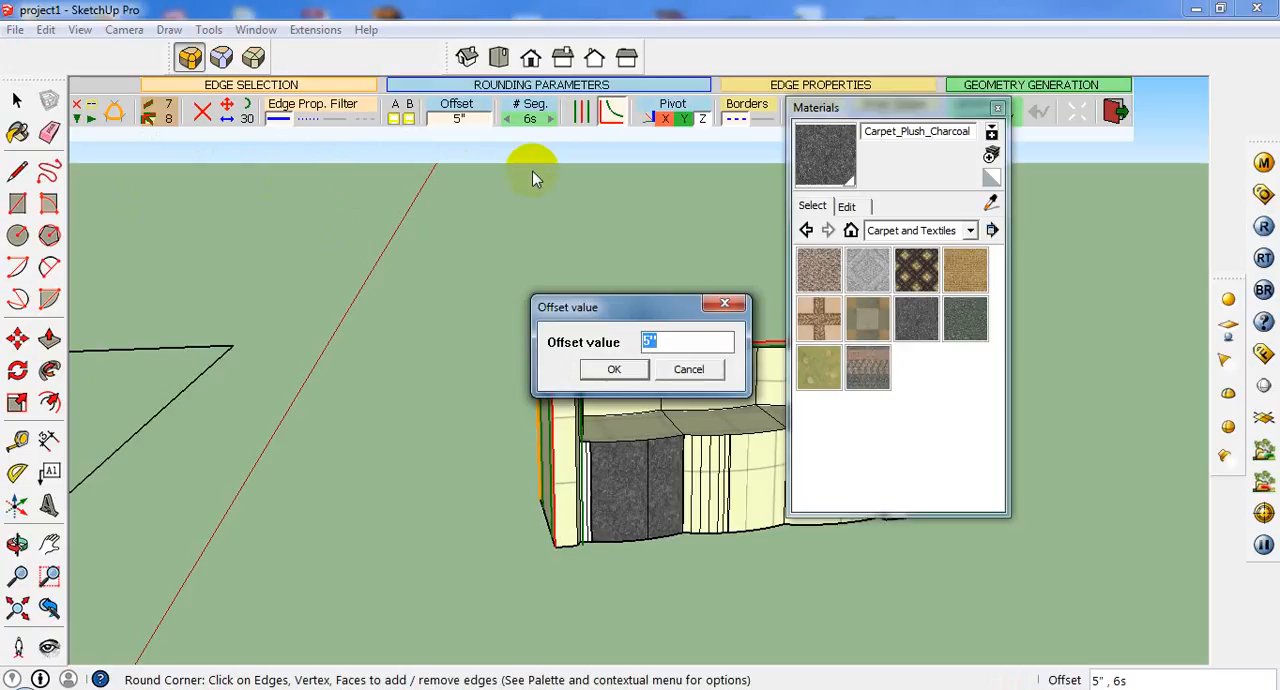
pyautogui.write('1')
pyautogui.click(612, 369)
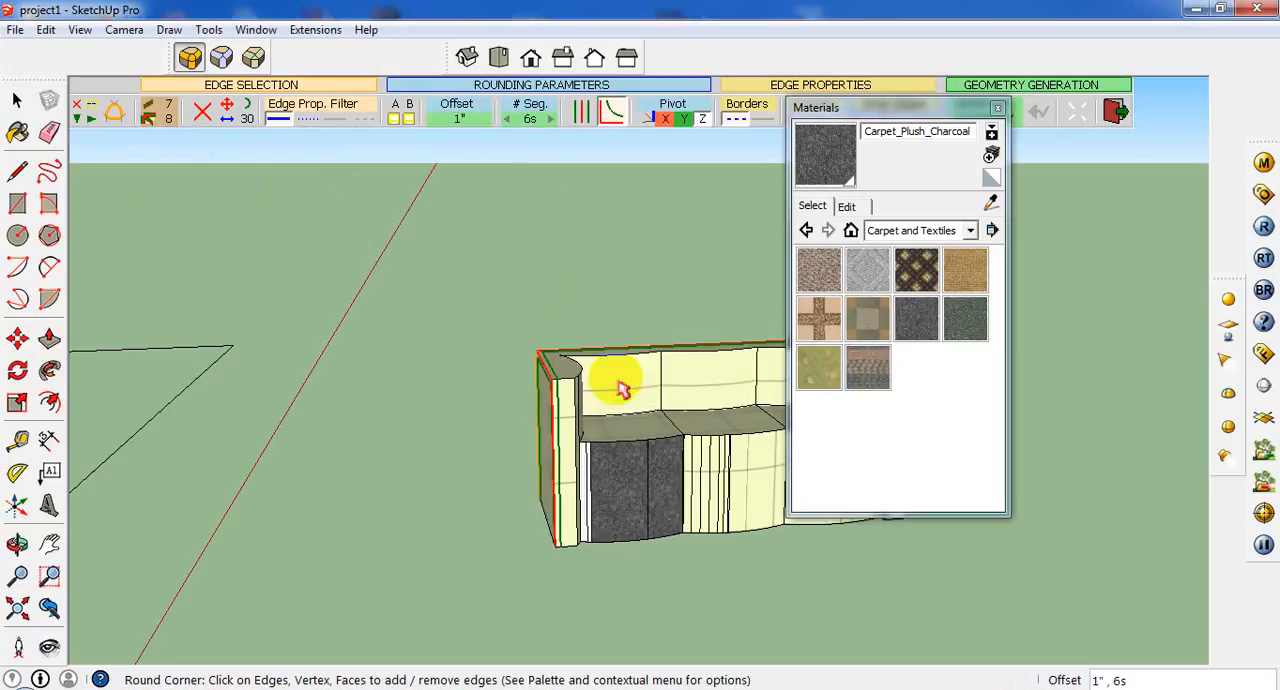
pyautogui.moveTo(968, 110); pyautogui.dragTo(1120, 228)
pyautogui.click(982, 115)
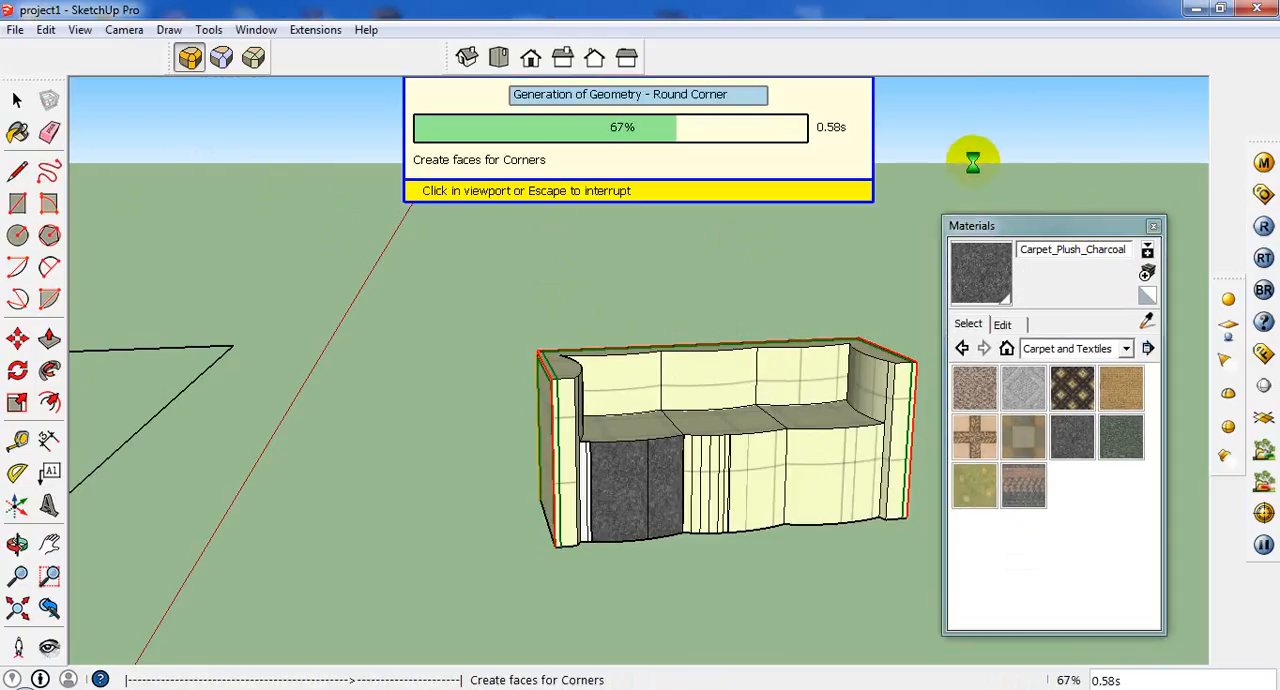
pyautogui.moveTo(744, 322); pyautogui.dragTo(560, 395, button='middle')
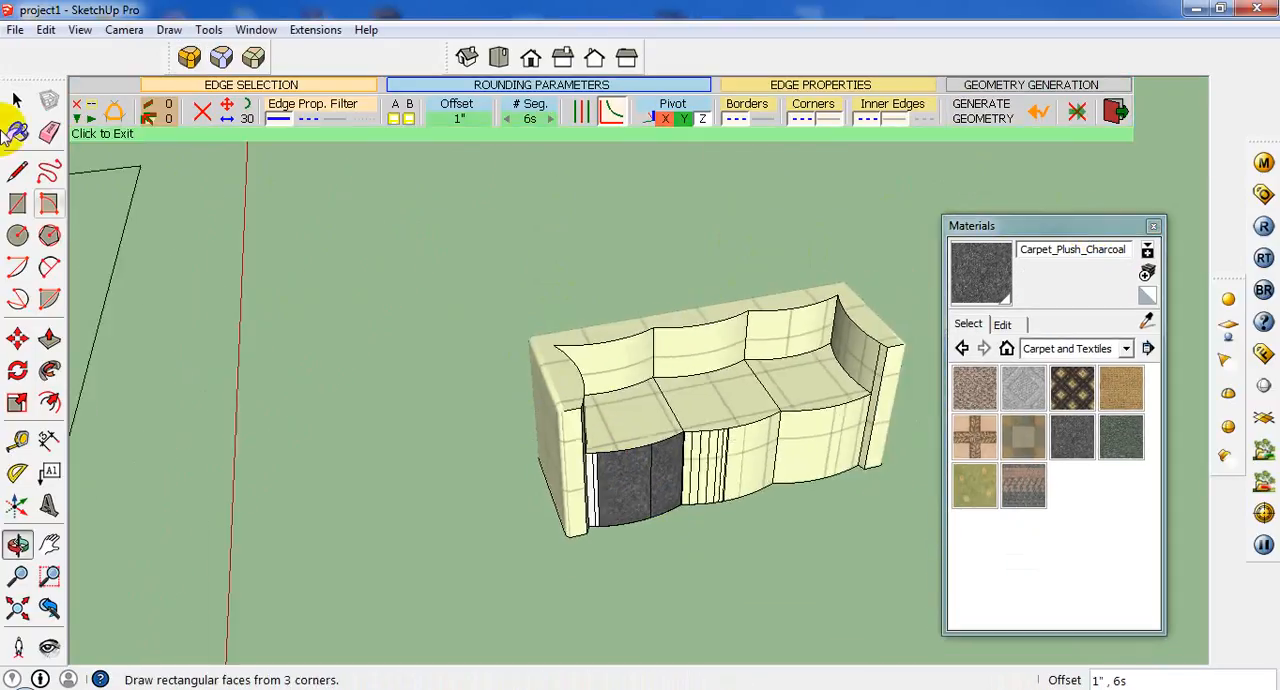
pyautogui.click(17, 100)
# Select the whole sofa and paint the seats, backrest and armrests with Carpet_Berber_Multi.
pyautogui.moveTo(683, 376); pyautogui.dragTo(854, 318, button='middle')
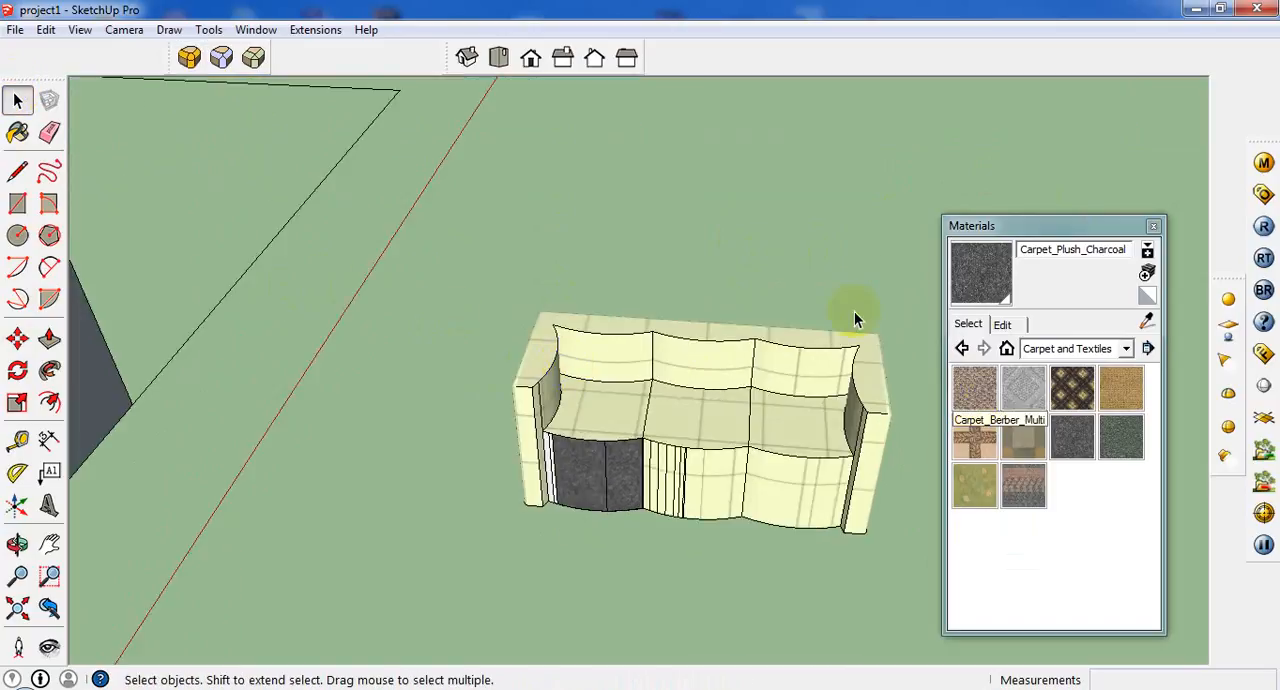
pyautogui.moveTo(898, 279); pyautogui.dragTo(425, 540)
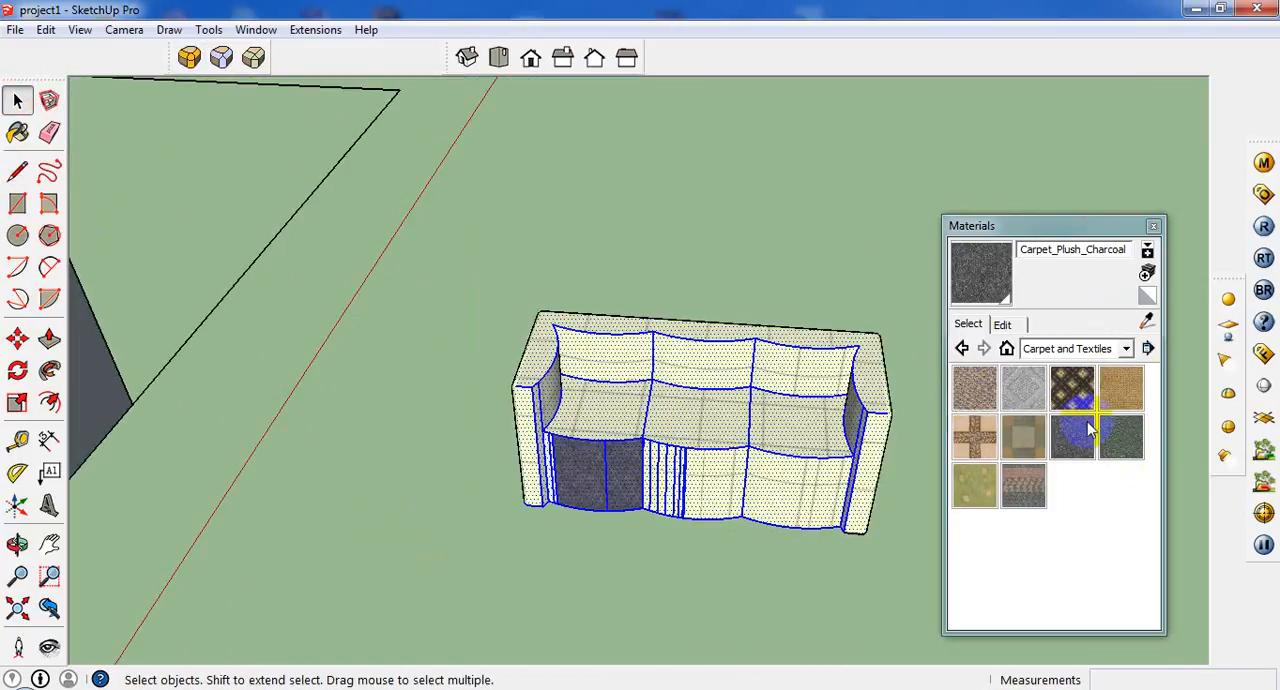
pyautogui.click(975, 388)
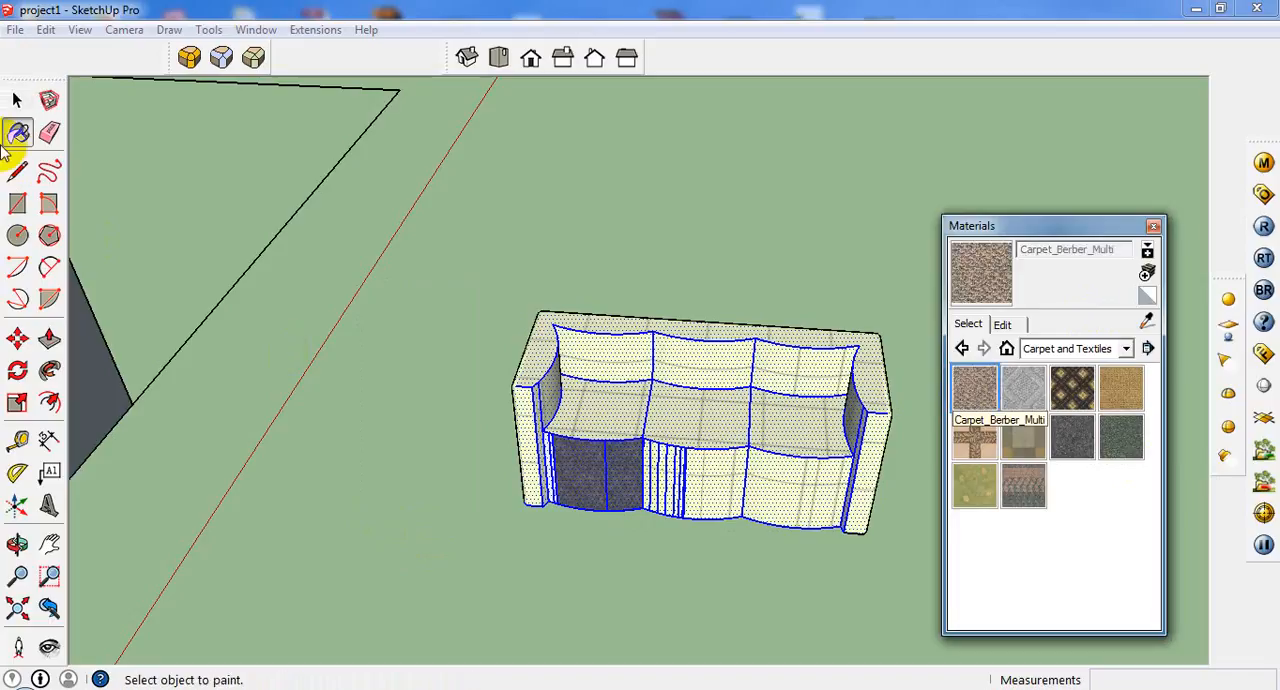
pyautogui.click(736, 401)
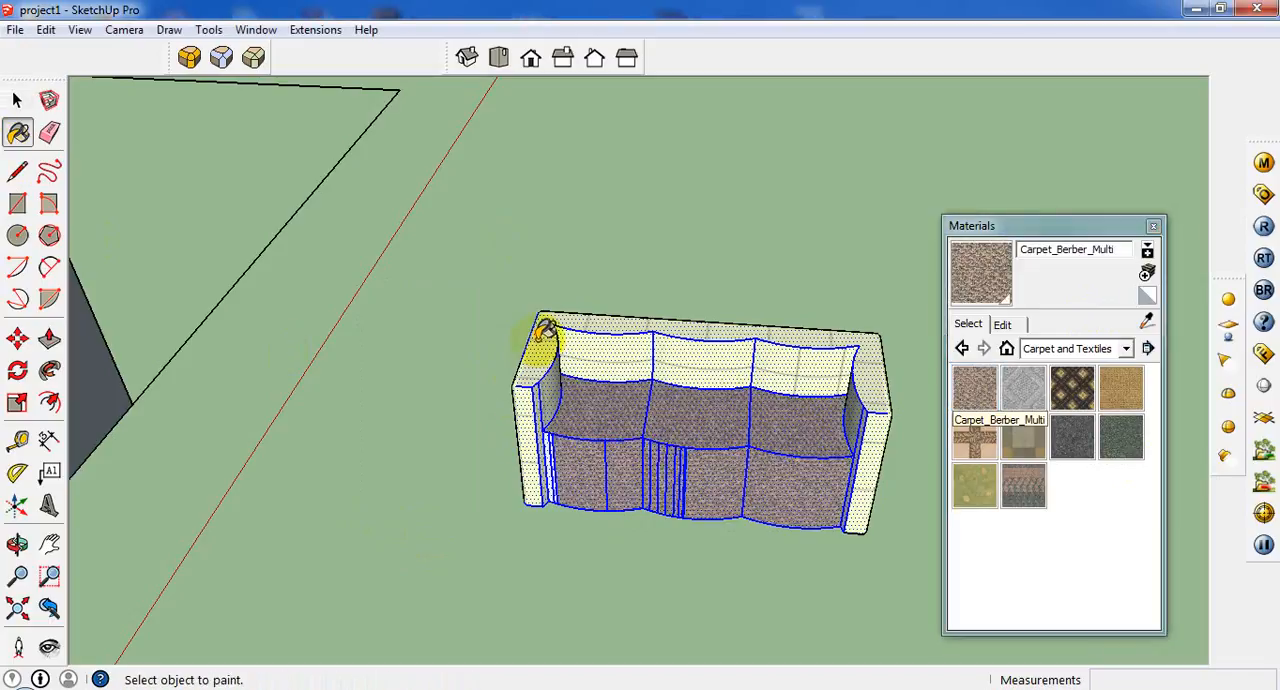
pyautogui.click(545, 333)
pyautogui.moveTo(545, 333)
pyautogui.mouseDown(button='middle')
pyautogui.moveTo(660, 364)
pyautogui.moveTo(457, 392)
pyautogui.moveTo(516, 470)
pyautogui.mouseUp(button='middle')
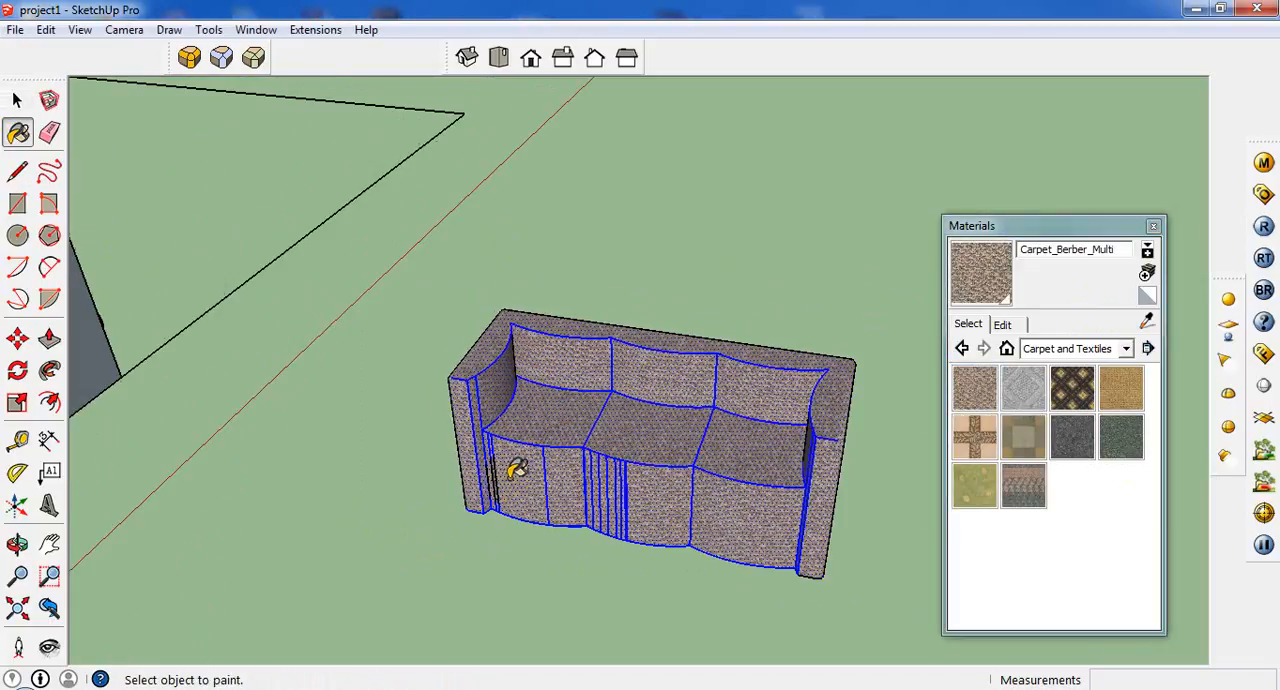
# Examine the narrow vertical strips on the middle seat's front face up close.
pyautogui.scroll(-2, 516, 470)
pyautogui.click(17, 100)
pyautogui.click(714, 424)
pyautogui.moveTo(714, 424); pyautogui.dragTo(580, 457, button='middle')
pyautogui.scroll(5, 580, 457)
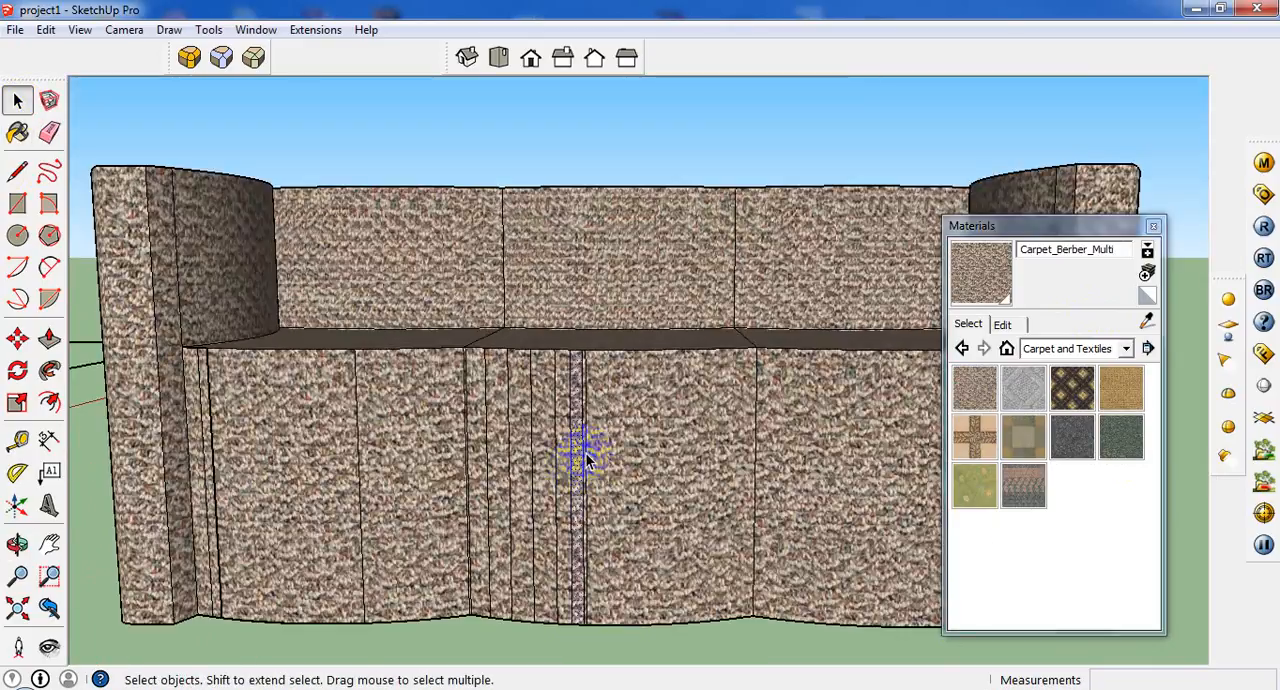
pyautogui.scroll(-6, 586, 458)
pyautogui.moveTo(603, 443); pyautogui.dragTo(613, 537, button='middle')
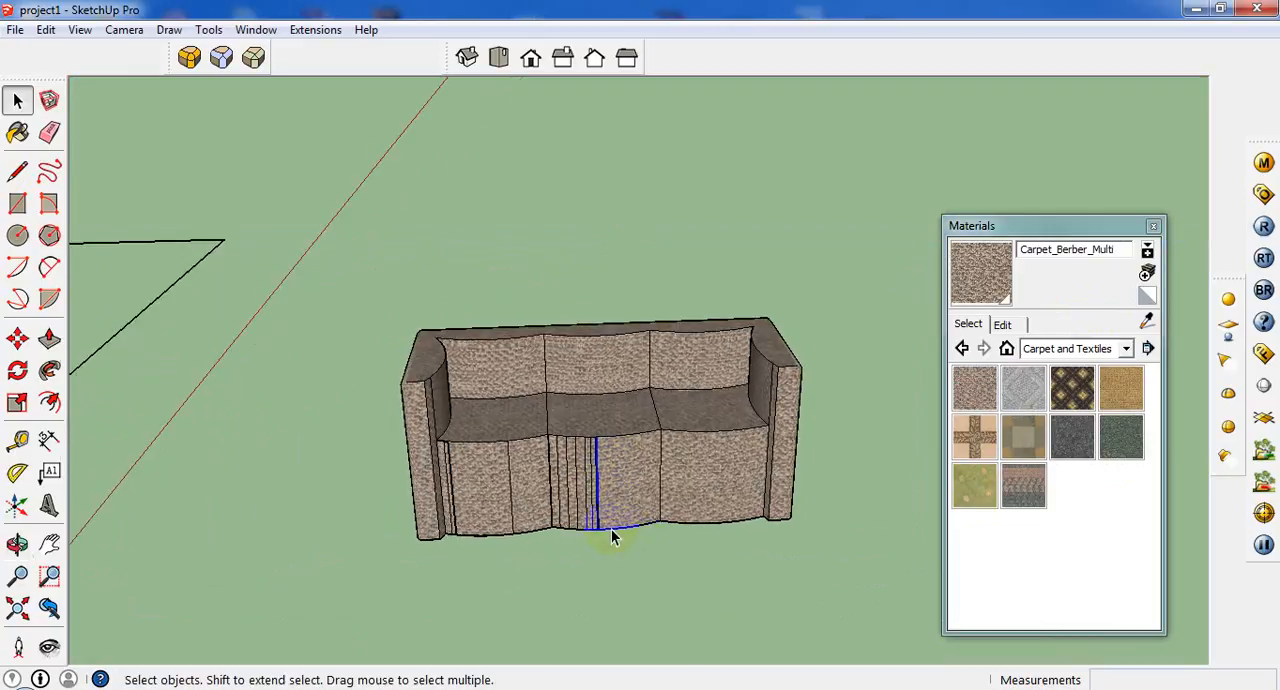
# Select the entire sofa and make it a component named sofa.
pyautogui.moveTo(661, 487); pyautogui.dragTo(810, 314, button='middle')
pyautogui.scroll(-3, 686, 374)
pyautogui.moveTo(493, 525); pyautogui.dragTo(495, 523)
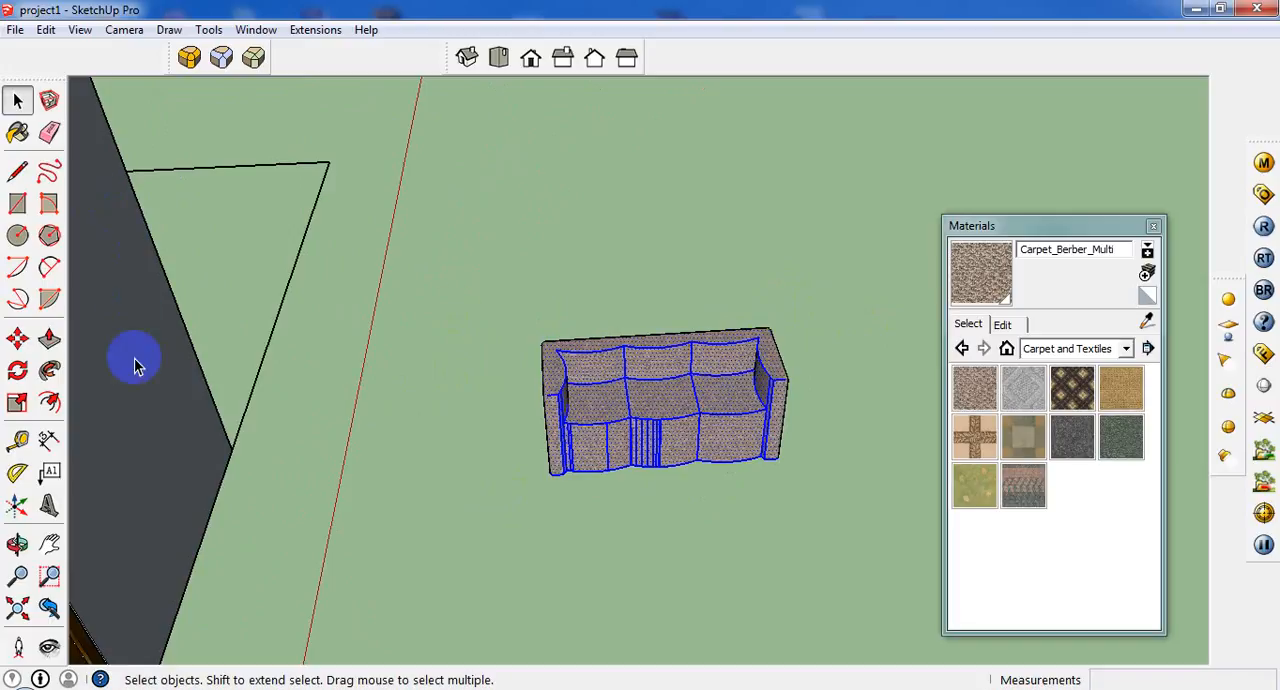
pyautogui.click(49, 101)
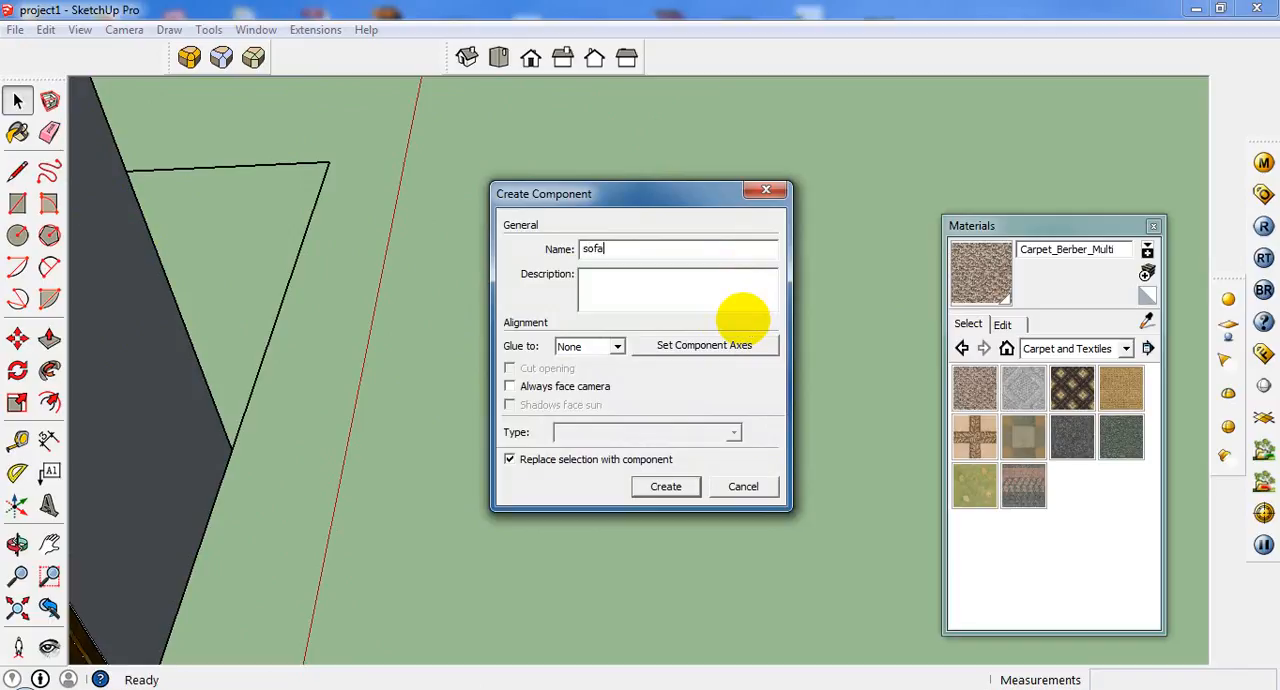
pyautogui.click(666, 487)
# Move the sofa component into the room onto its three-seat outline in the floor plan.
pyautogui.scroll(-5, 688, 436)
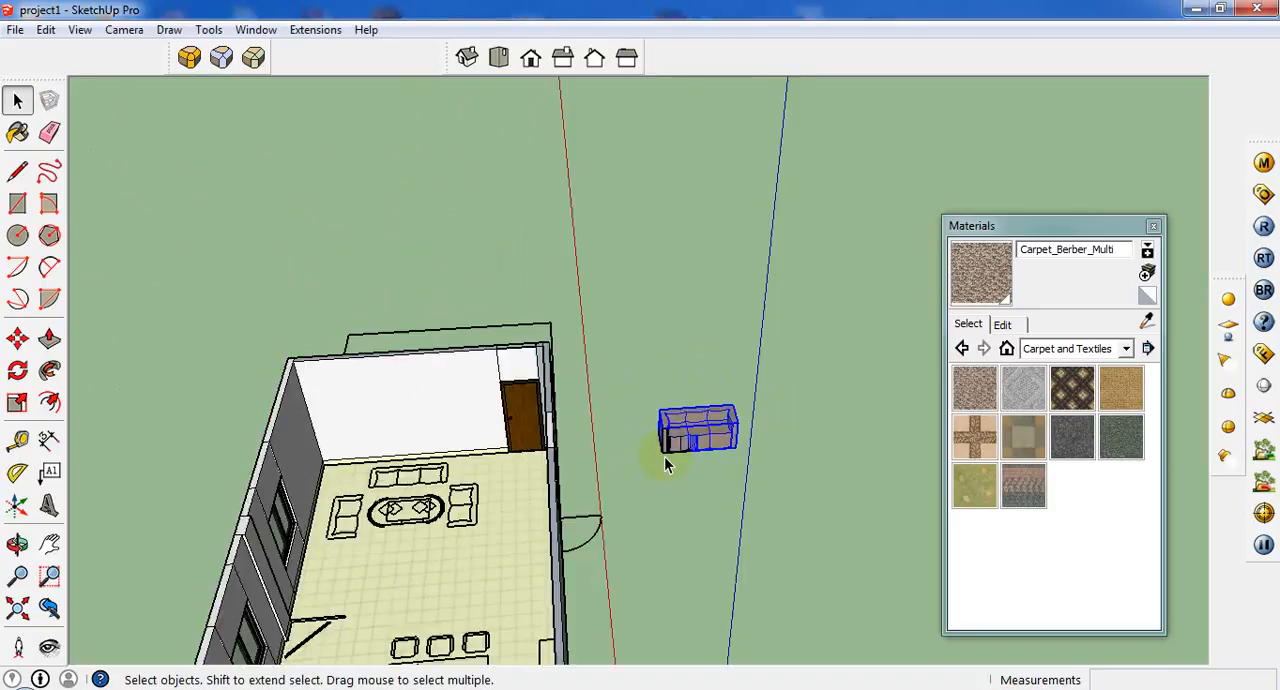
pyautogui.scroll(2, 463, 502)
pyautogui.moveTo(464, 502); pyautogui.dragTo(498, 583, button='middle')
pyautogui.scroll(-3, 511, 469)
pyautogui.scroll(6, 443, 553)
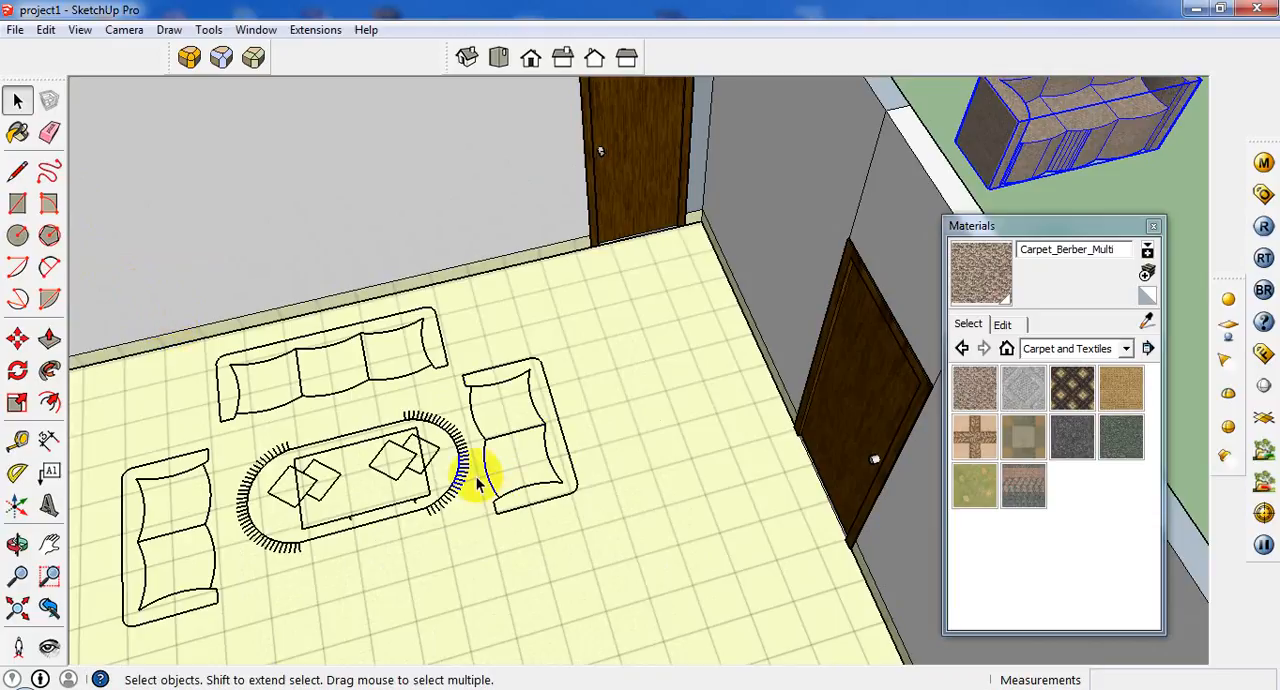
pyautogui.scroll(-3, 478, 477)
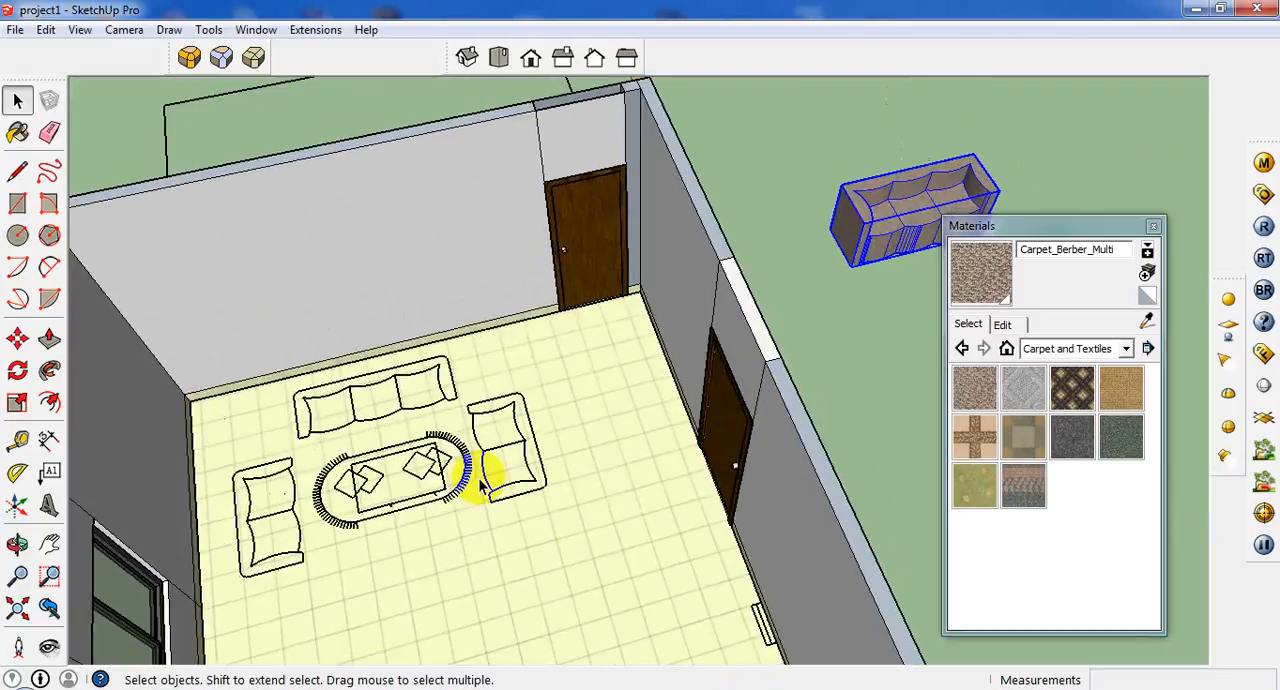
pyautogui.scroll(-2, 478, 477)
pyautogui.scroll(6, 337, 514)
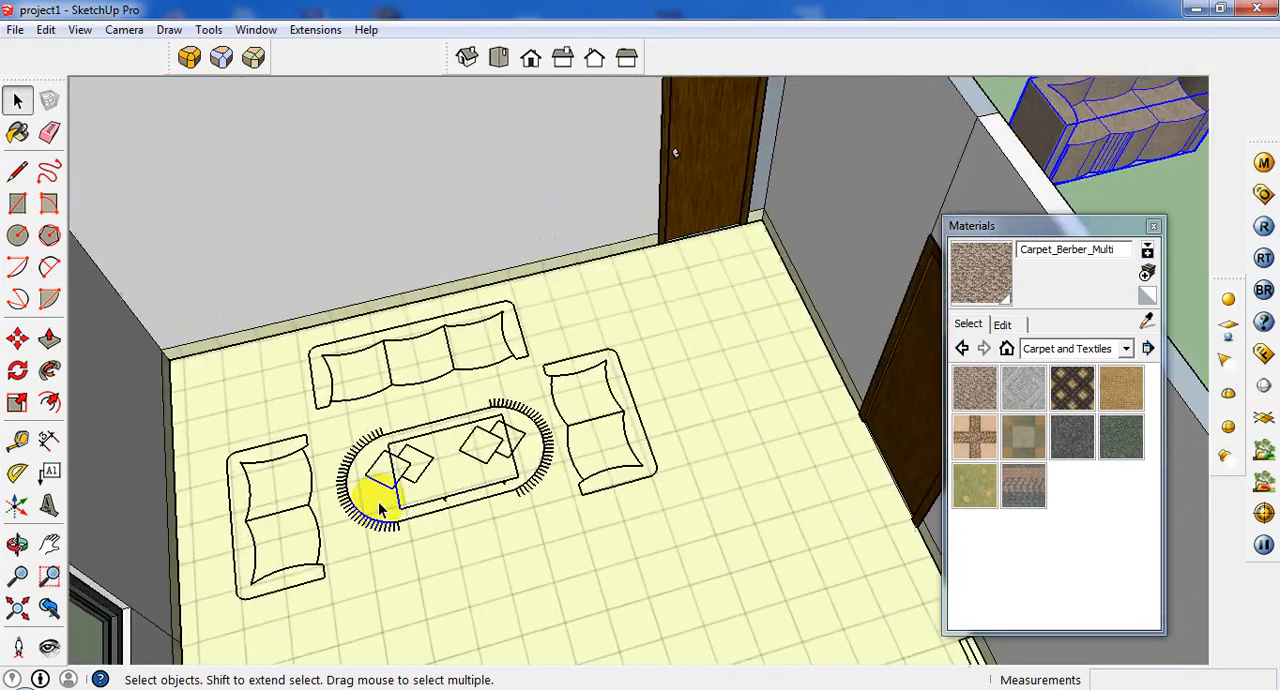
pyautogui.scroll(-6, 460, 395)
pyautogui.scroll(4, 590, 546)
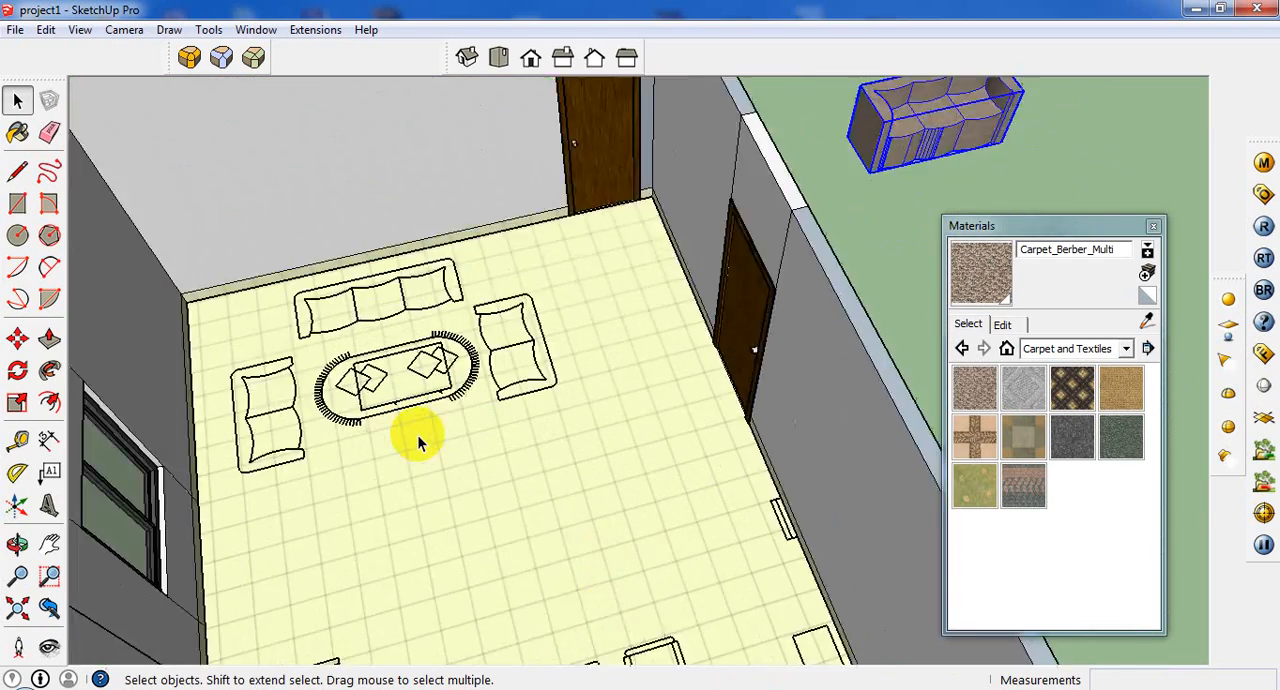
pyautogui.scroll(3, 417, 436)
pyautogui.moveTo(417, 434); pyautogui.dragTo(396, 332, button='middle')
pyautogui.scroll(3, 122, 301)
pyautogui.scroll(-2, 192, 339)
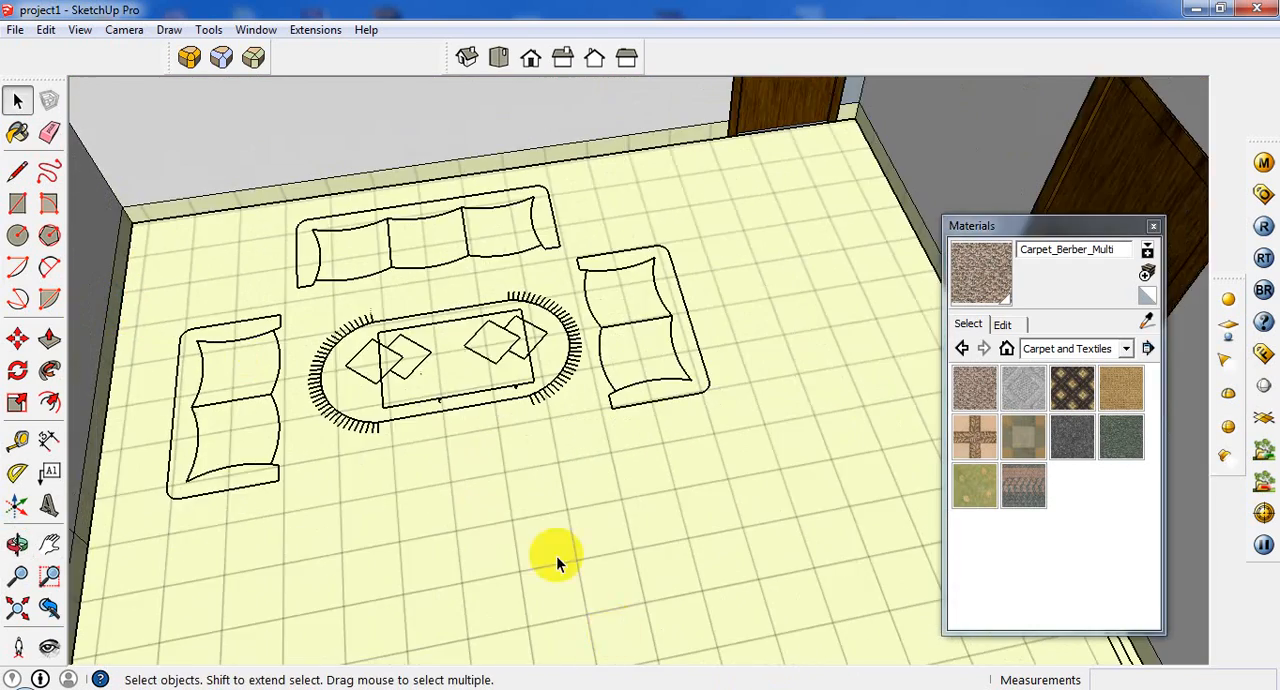
pyautogui.press('m')
pyautogui.scroll(-6, 528, 408)
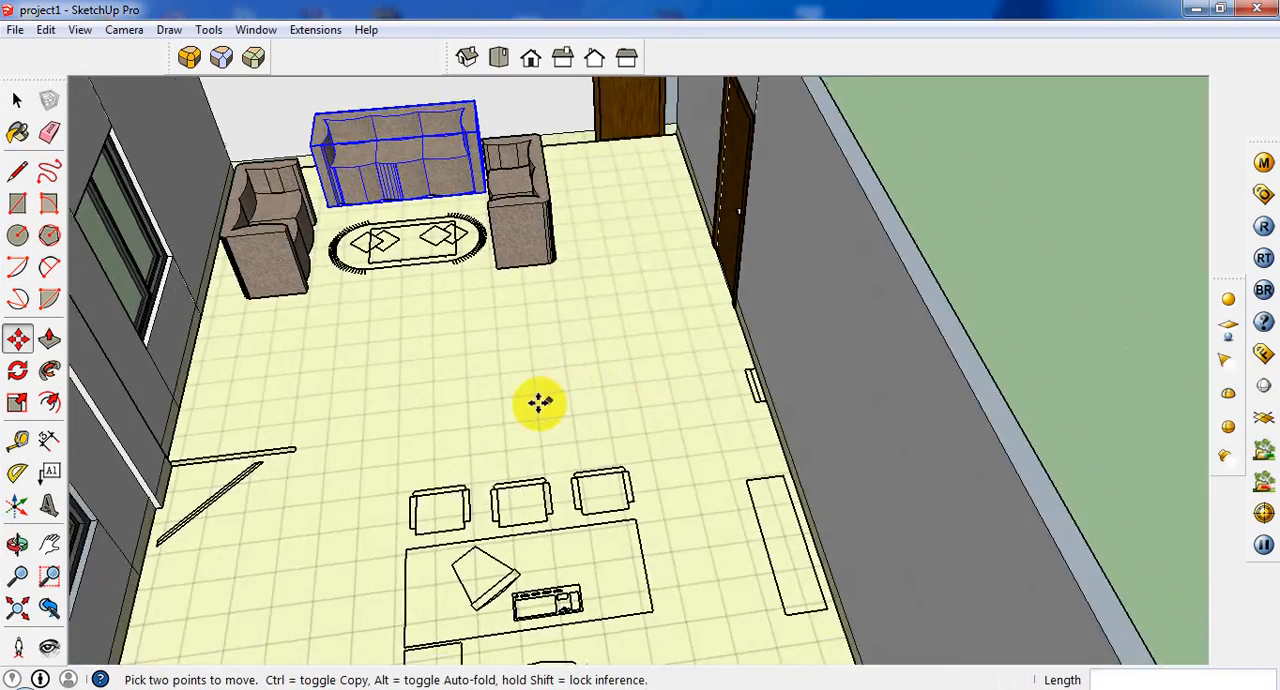
# Try to draw a two-point arc between the two ends of the rug outline's rounded left end.
pyautogui.scroll(6, 417, 466)
pyautogui.scroll(-5, 462, 416)
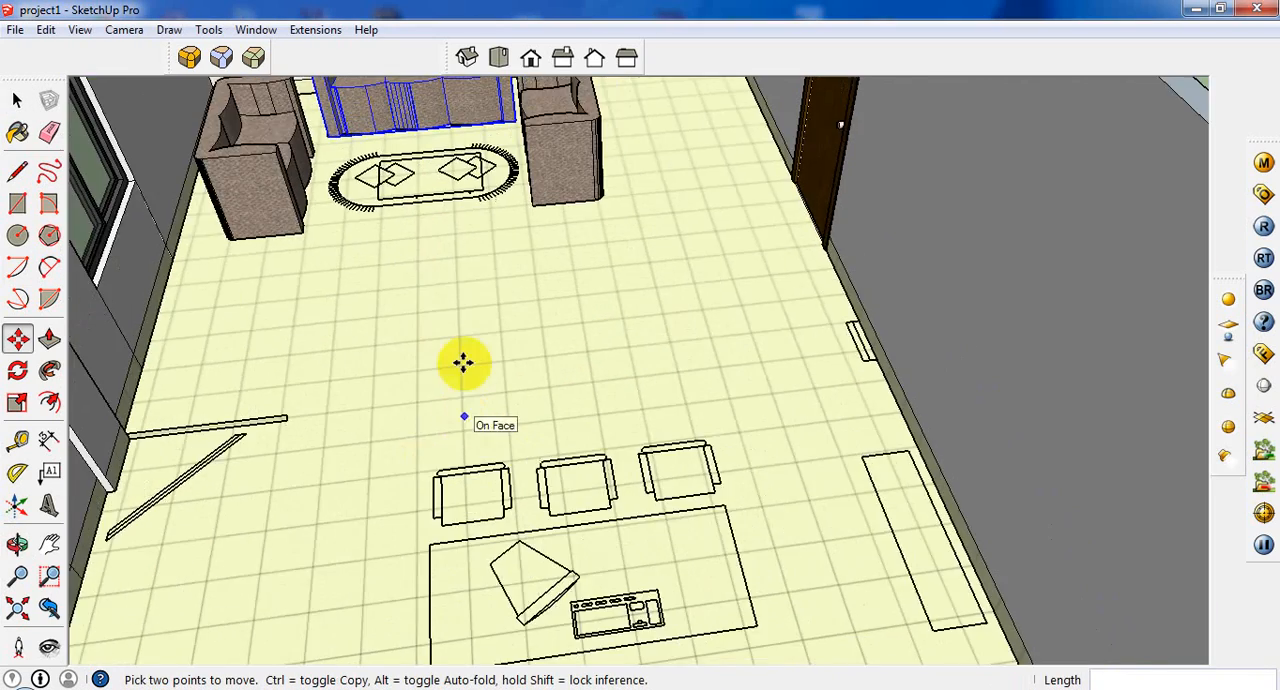
pyautogui.scroll(7, 432, 305)
pyautogui.moveTo(432, 305); pyautogui.dragTo(249, 343, button='middle')
pyautogui.scroll(-2, 249, 343)
pyautogui.scroll(2, 86, 291)
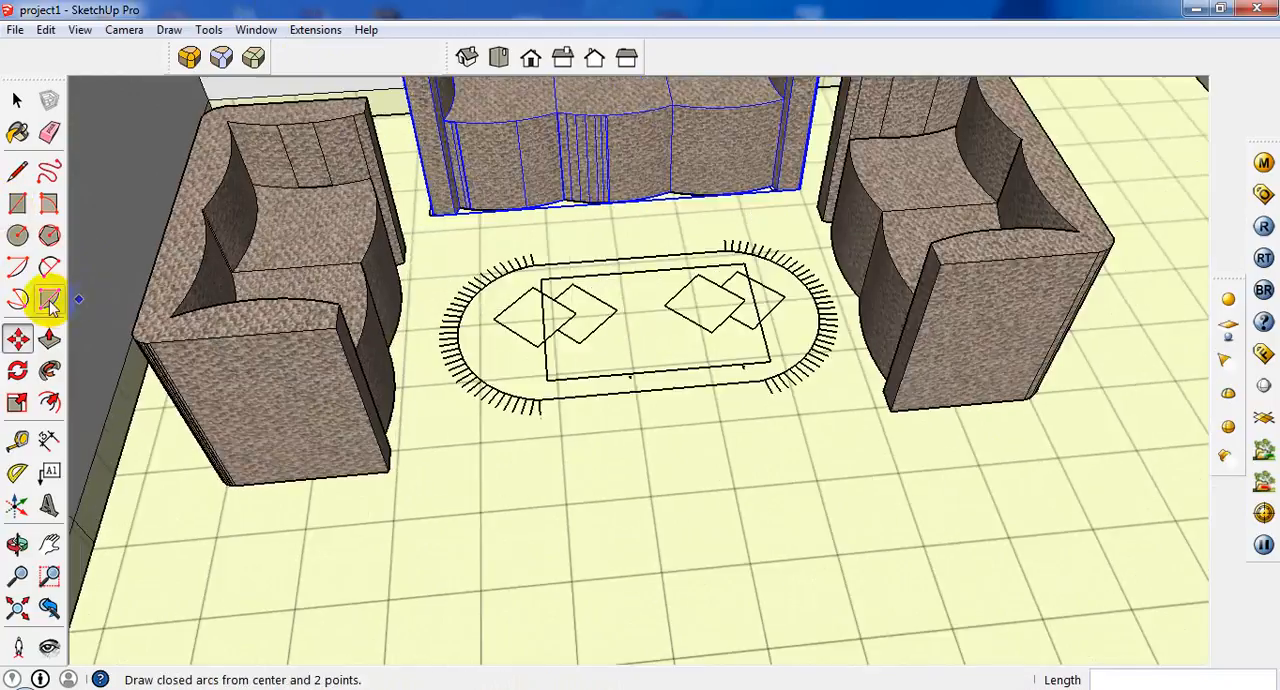
pyautogui.click(49, 267)
pyautogui.scroll(2, 600, 300)
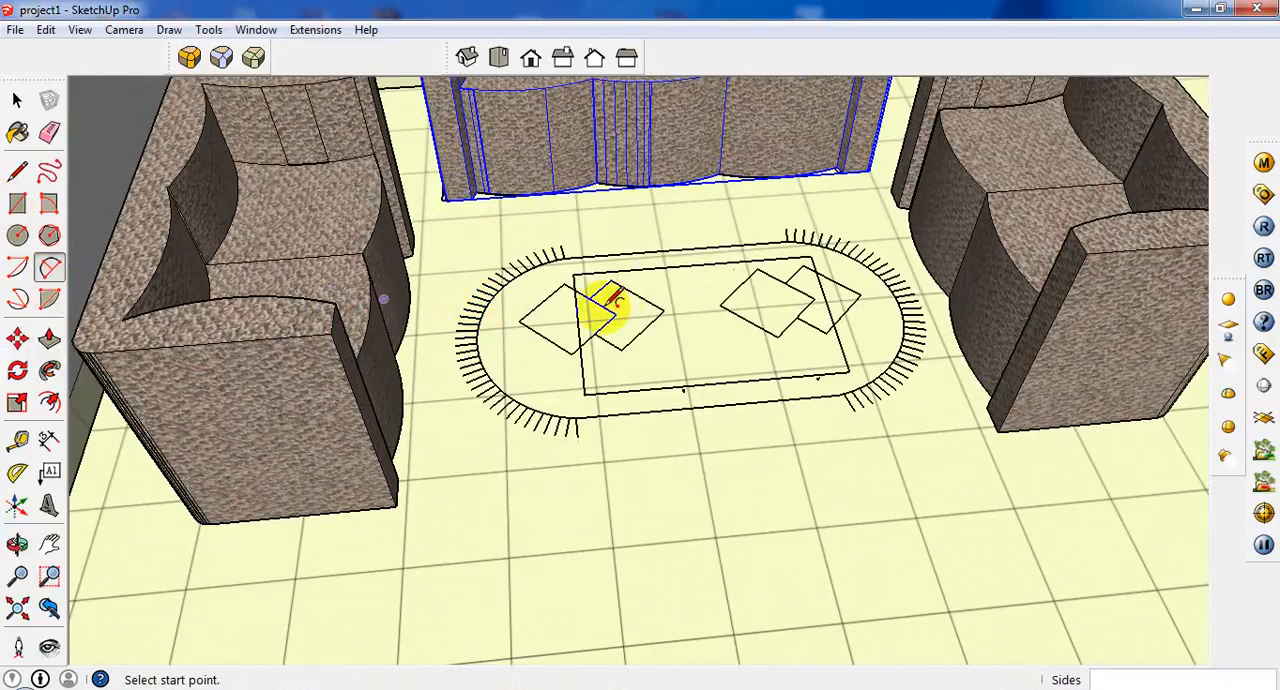
pyautogui.click(562, 254)
pyautogui.scroll(2, 583, 429)
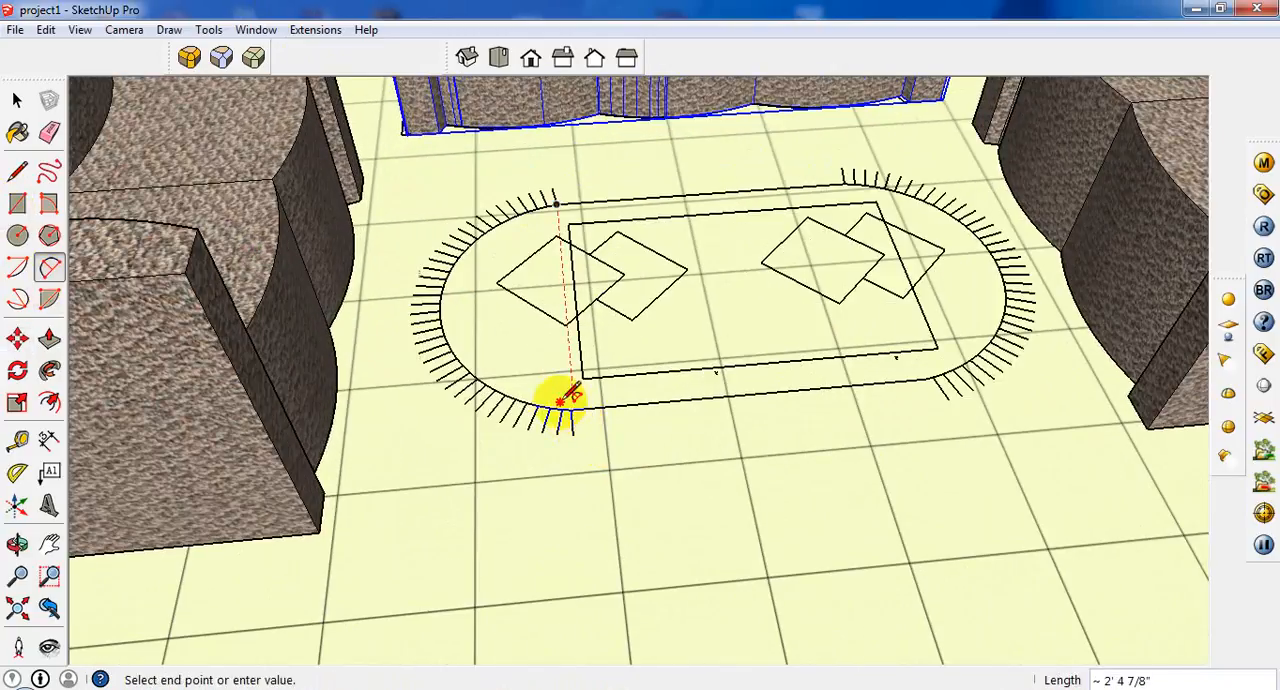
pyautogui.click(573, 410)
pyautogui.click(594, 418)
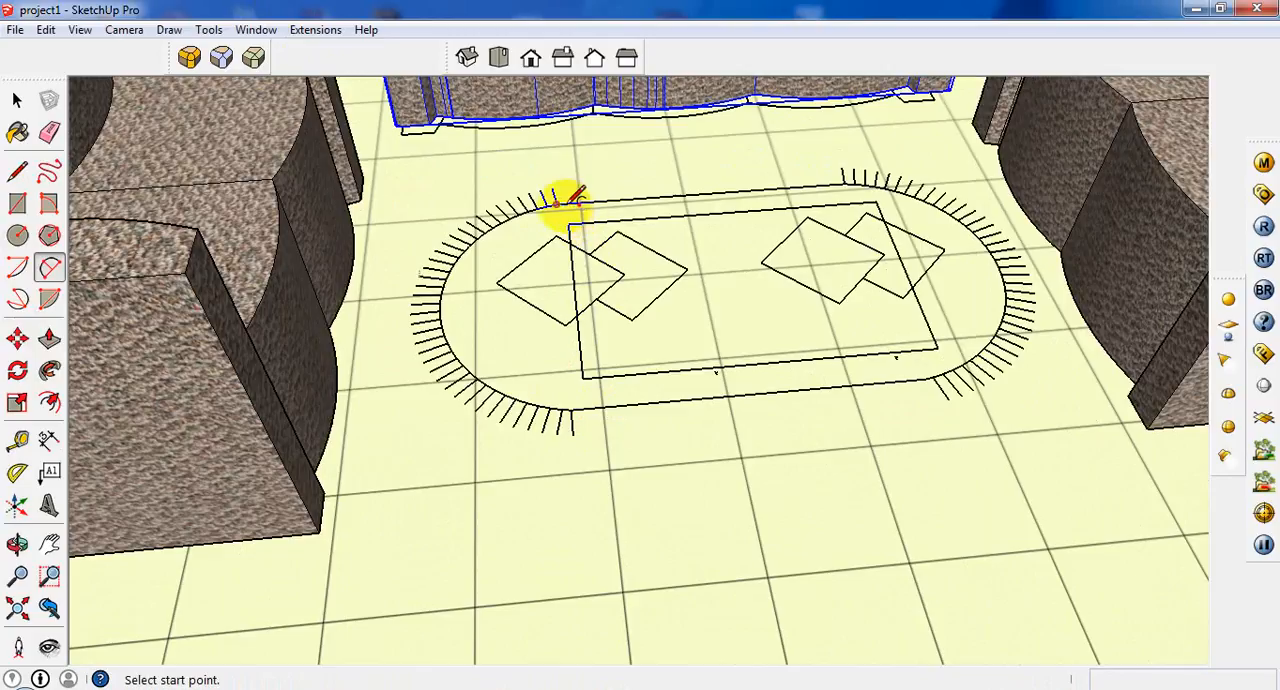
# Draw a two-point arc along the rug outline's rounded left end with a bulge of about 1' 5/8".
pyautogui.click(557, 203)
pyautogui.click(573, 410)
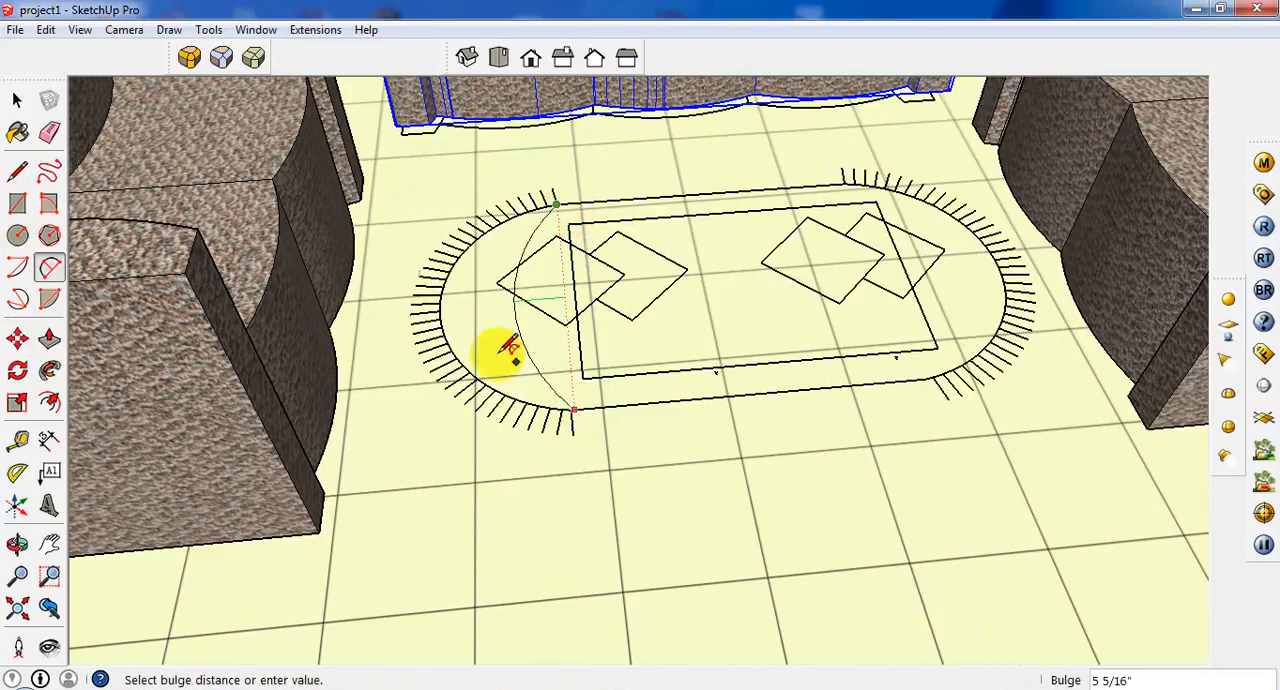
pyautogui.click(445, 327)
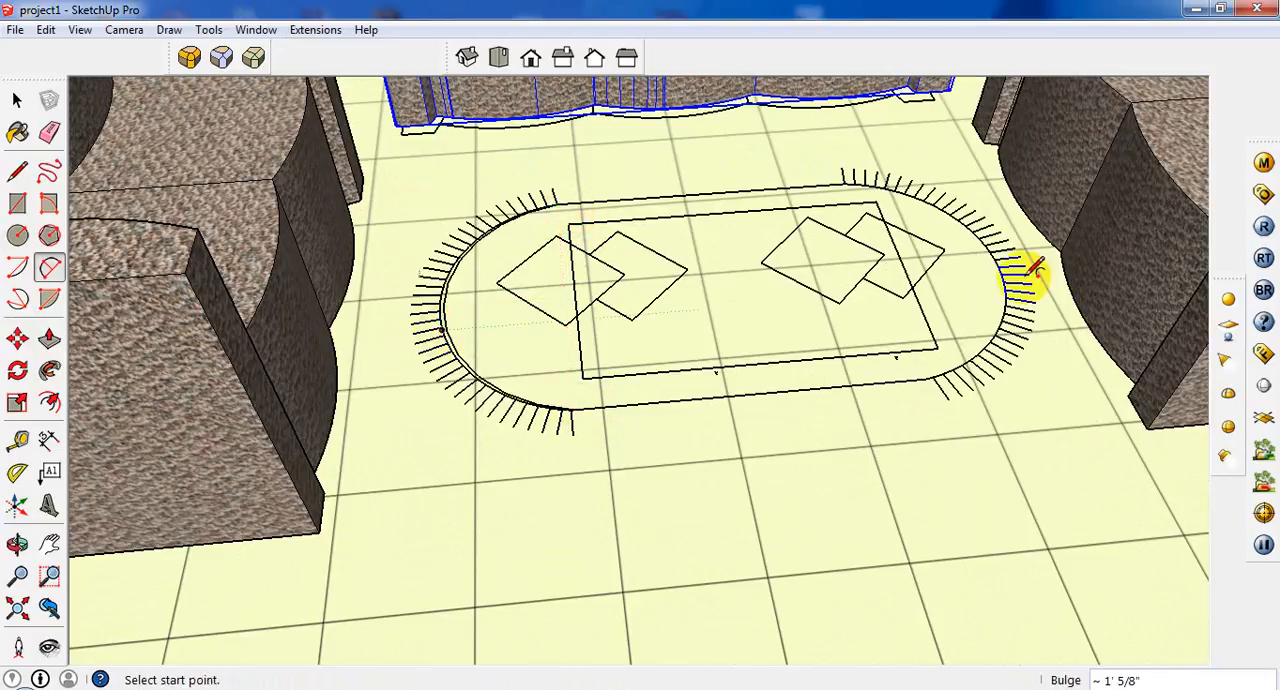
pyautogui.click(845, 183)
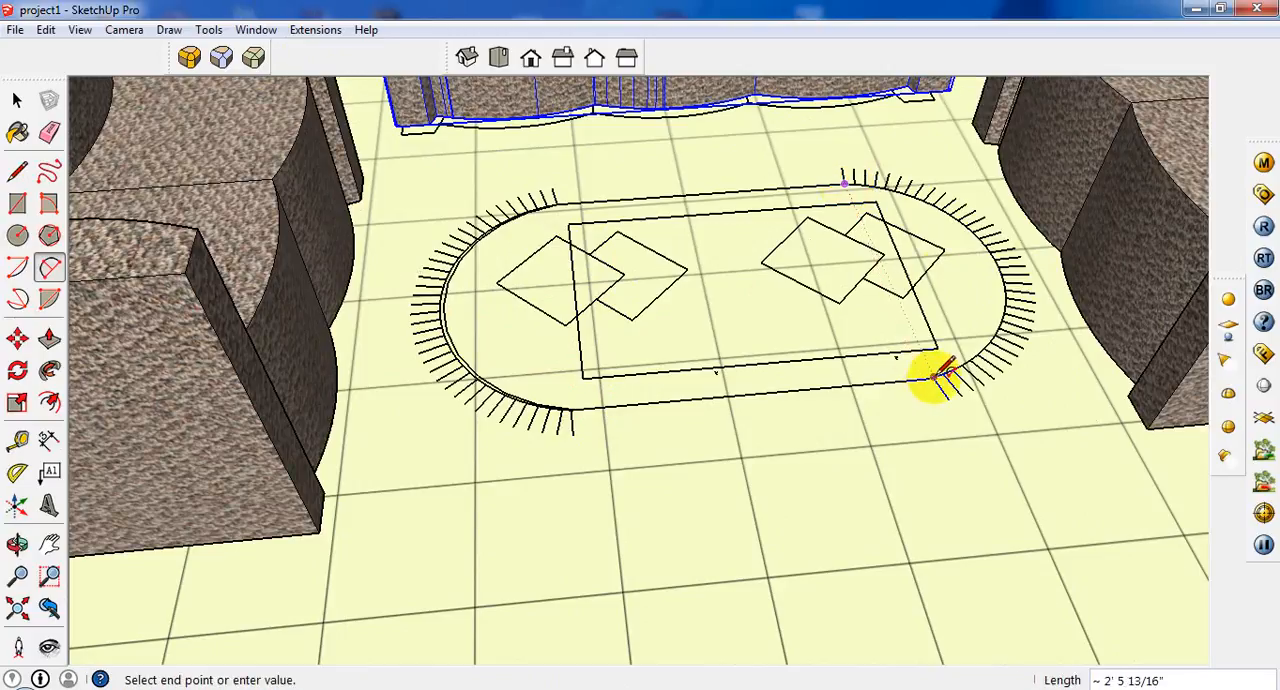
pyautogui.scroll(2, 940, 378)
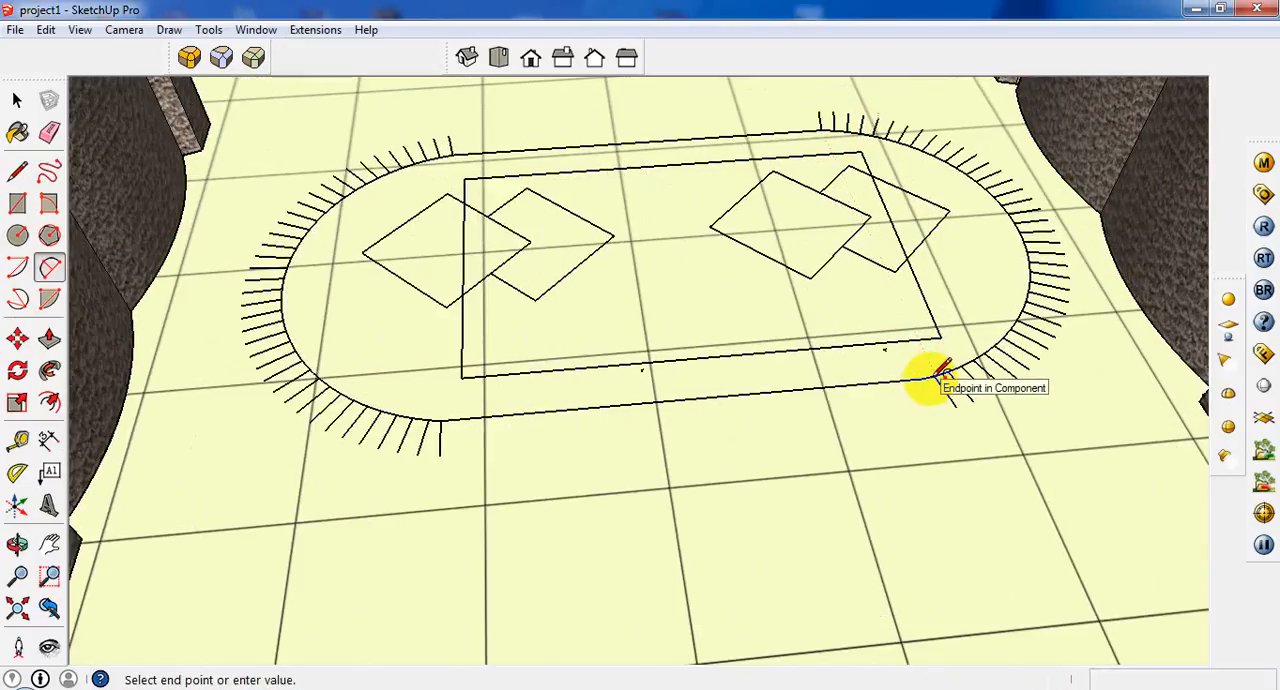
pyautogui.press('Escape')
# Retrace the rug outline's rounded left end with a two-point arc bulging about 1' 7/8".
pyautogui.scroll(-5, 420, 280)
pyautogui.scroll(2, 651, 294)
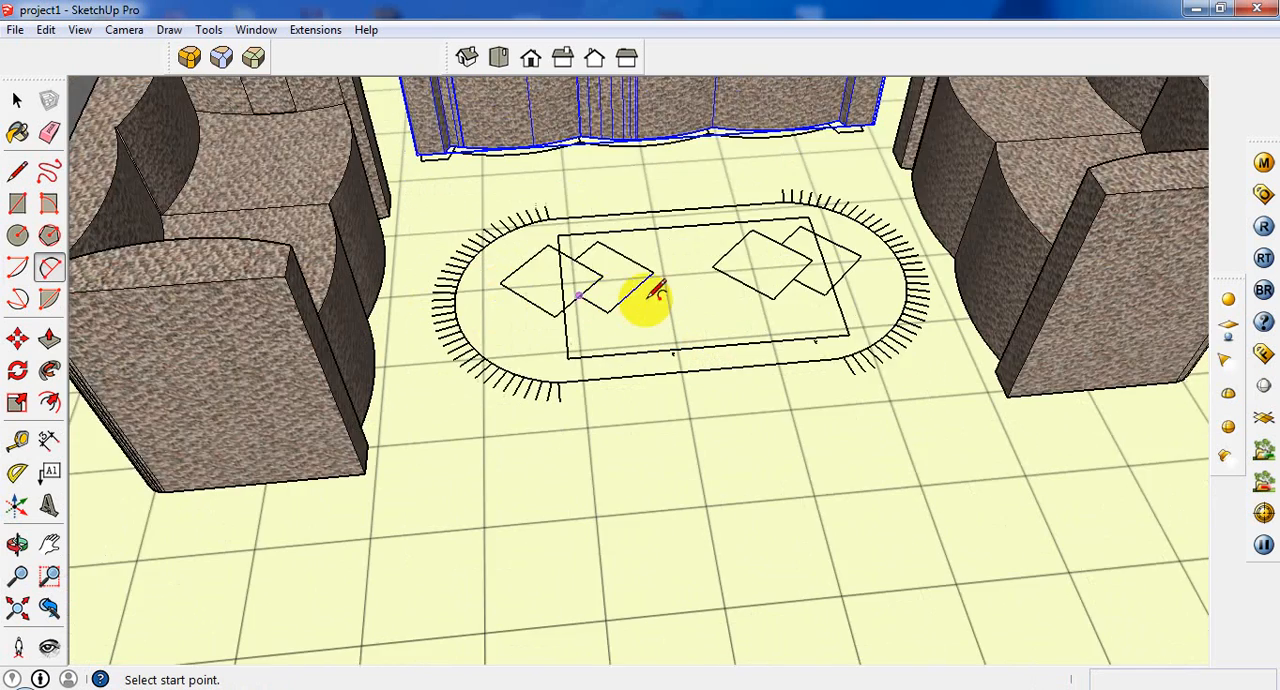
pyautogui.scroll(3, 543, 220)
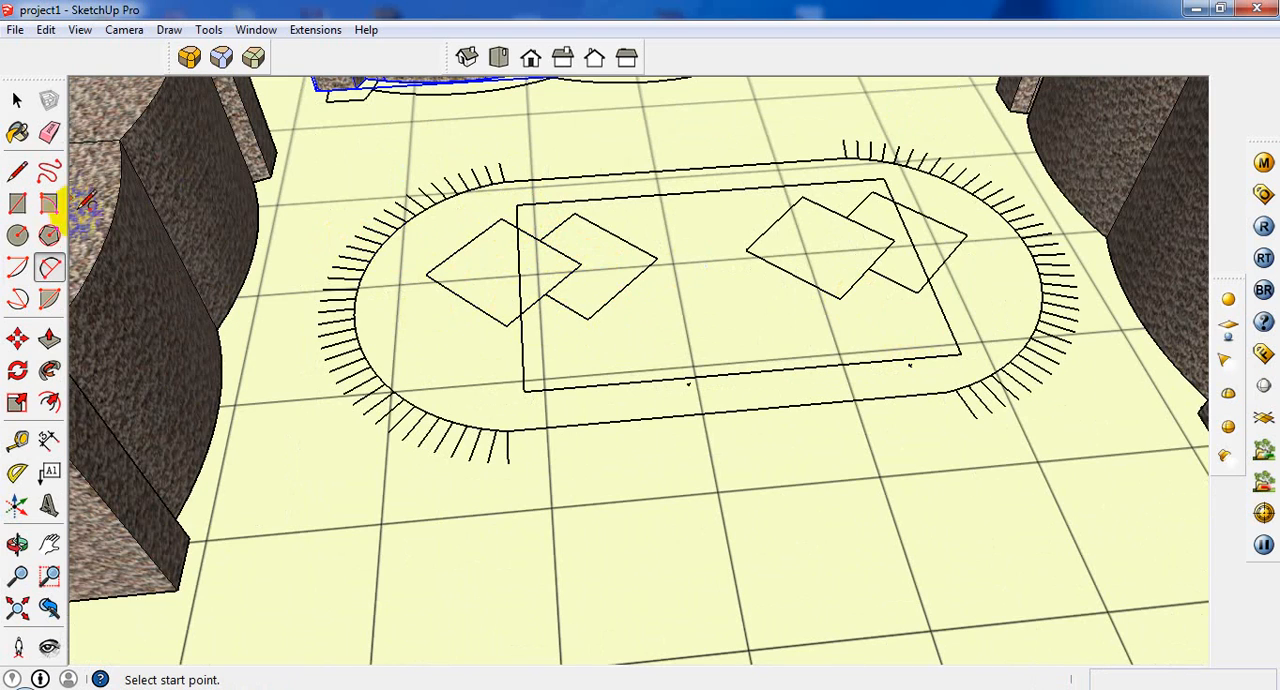
pyautogui.click(17, 206)
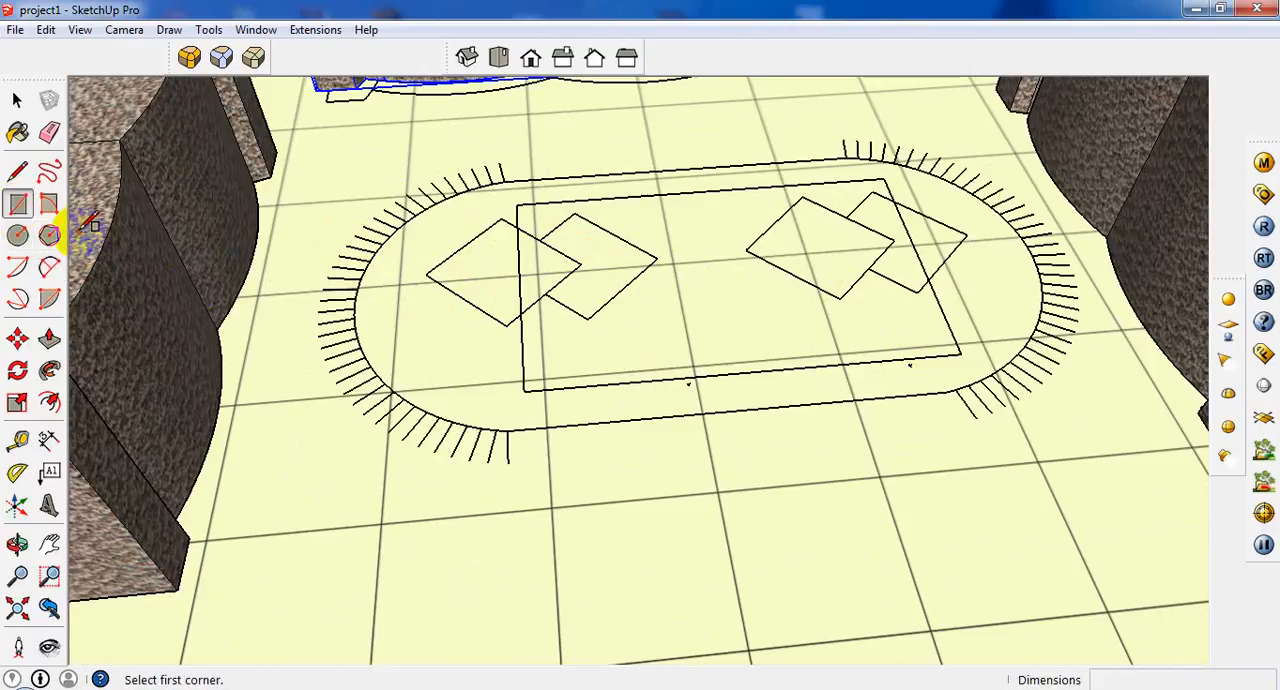
pyautogui.click(48, 268)
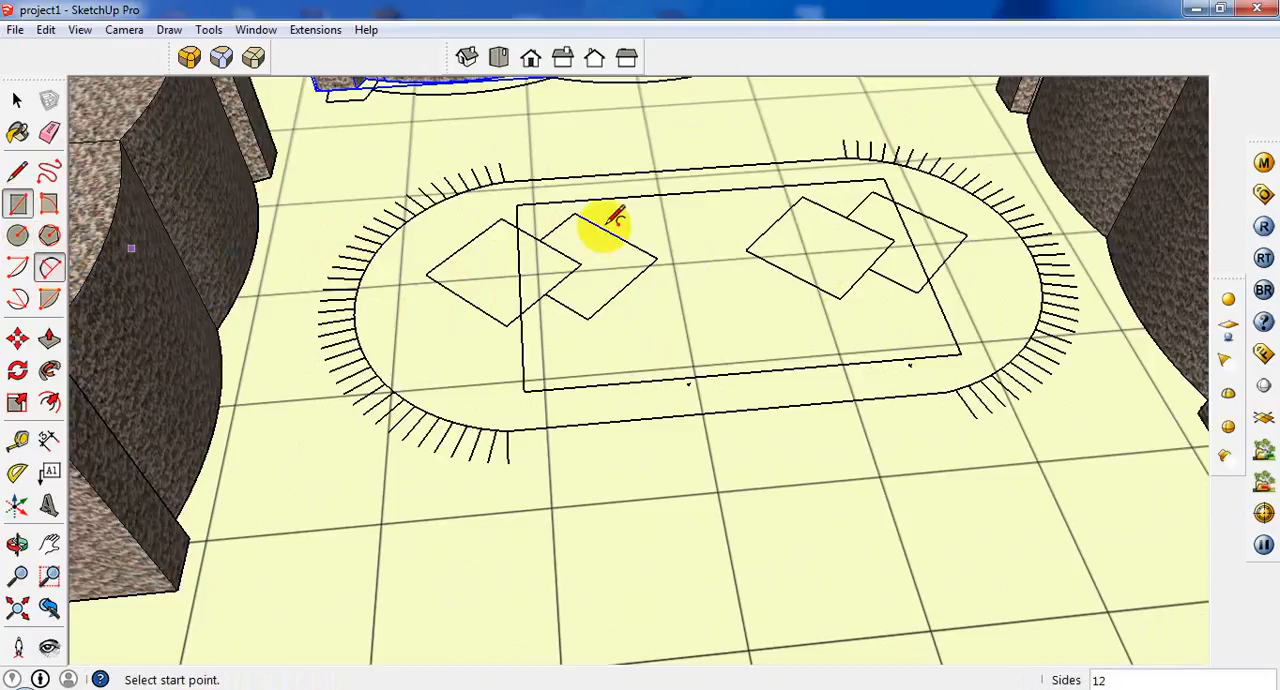
pyautogui.click(505, 178)
pyautogui.scroll(2, 520, 437)
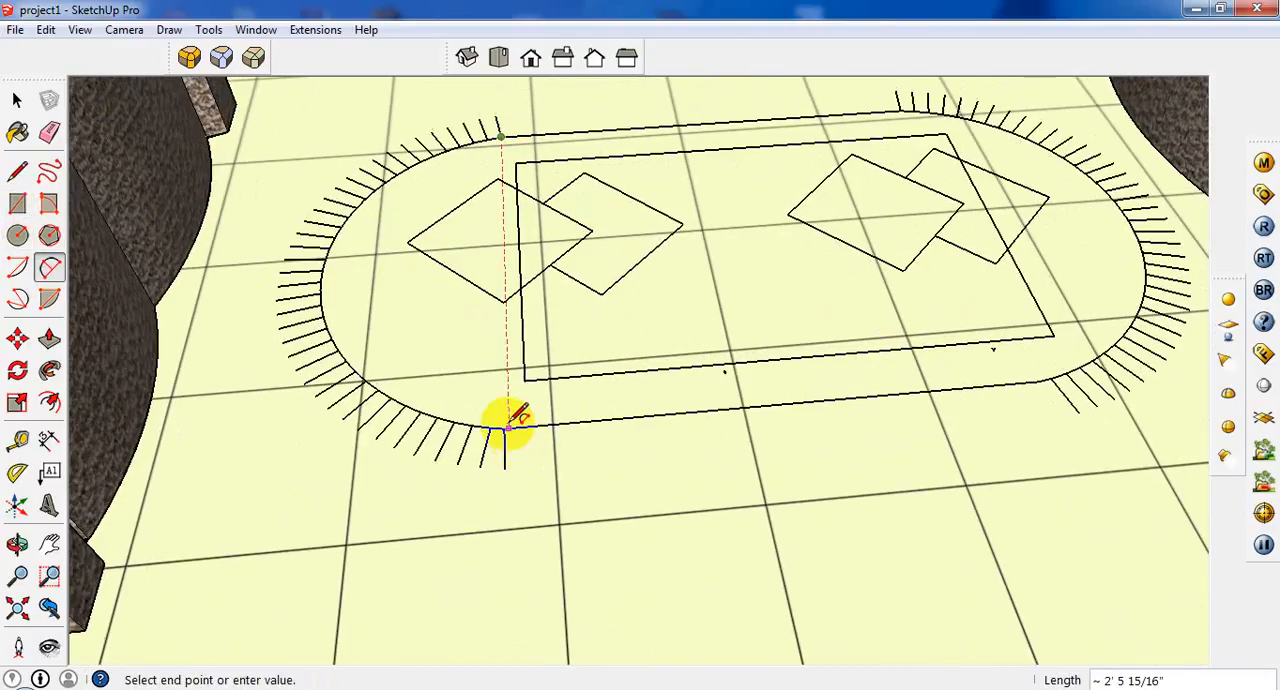
pyautogui.click(508, 428)
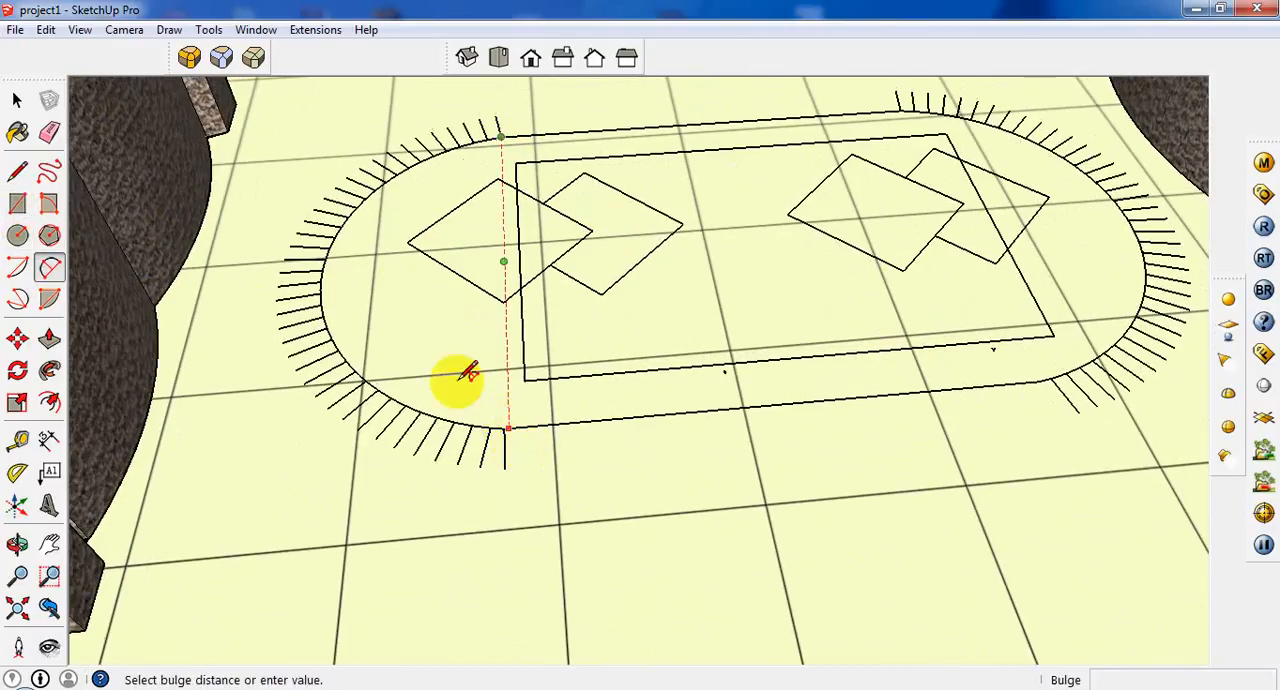
pyautogui.click(326, 290)
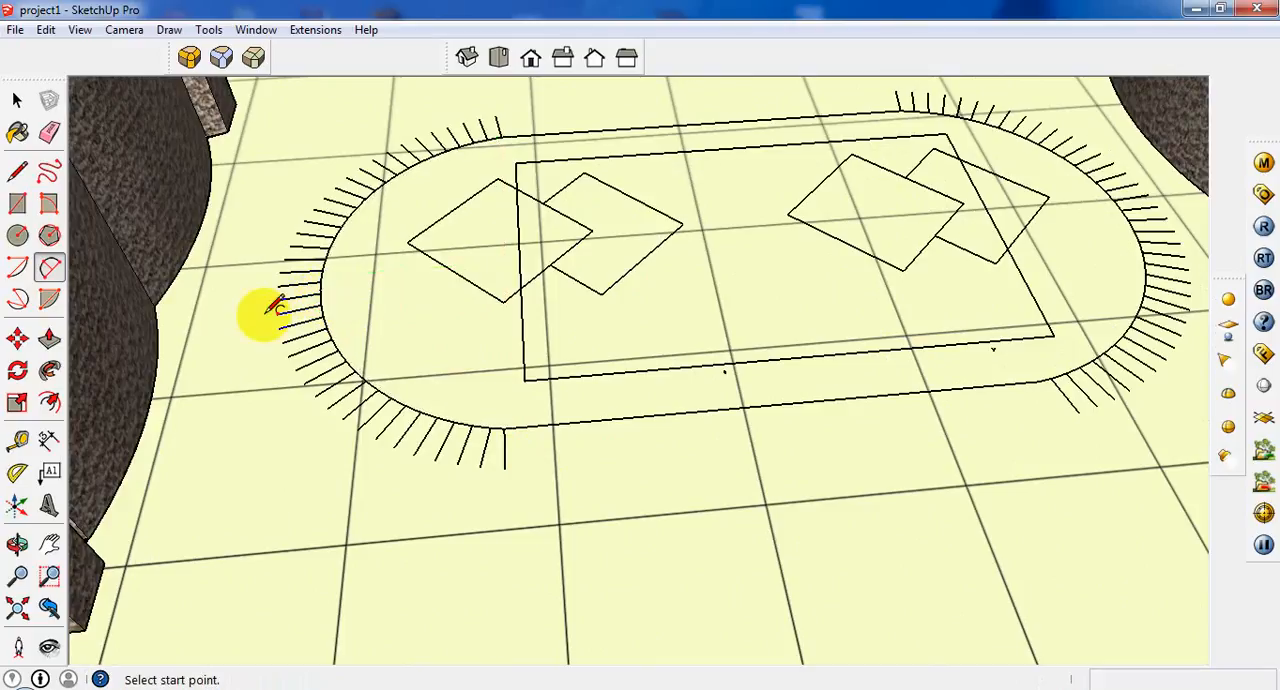
# Restart the two-point arc tool to adjust the number of arc sides.
pyautogui.click(49, 268)
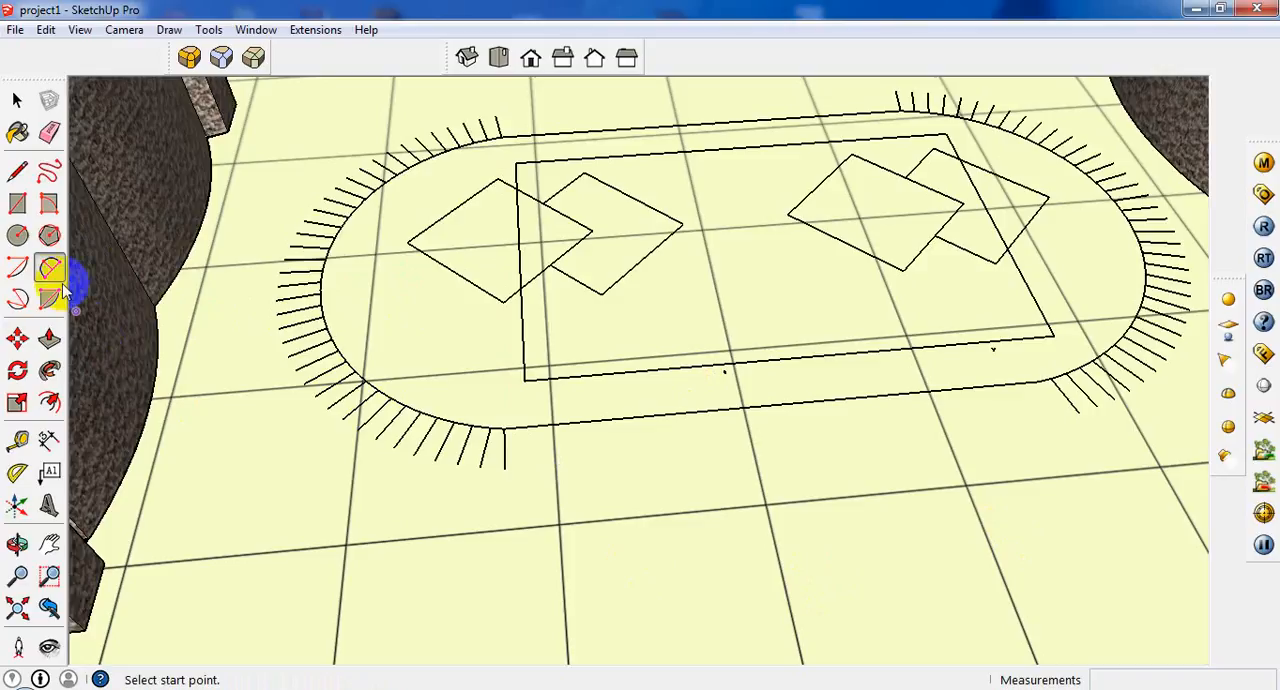
pyautogui.click(17, 266)
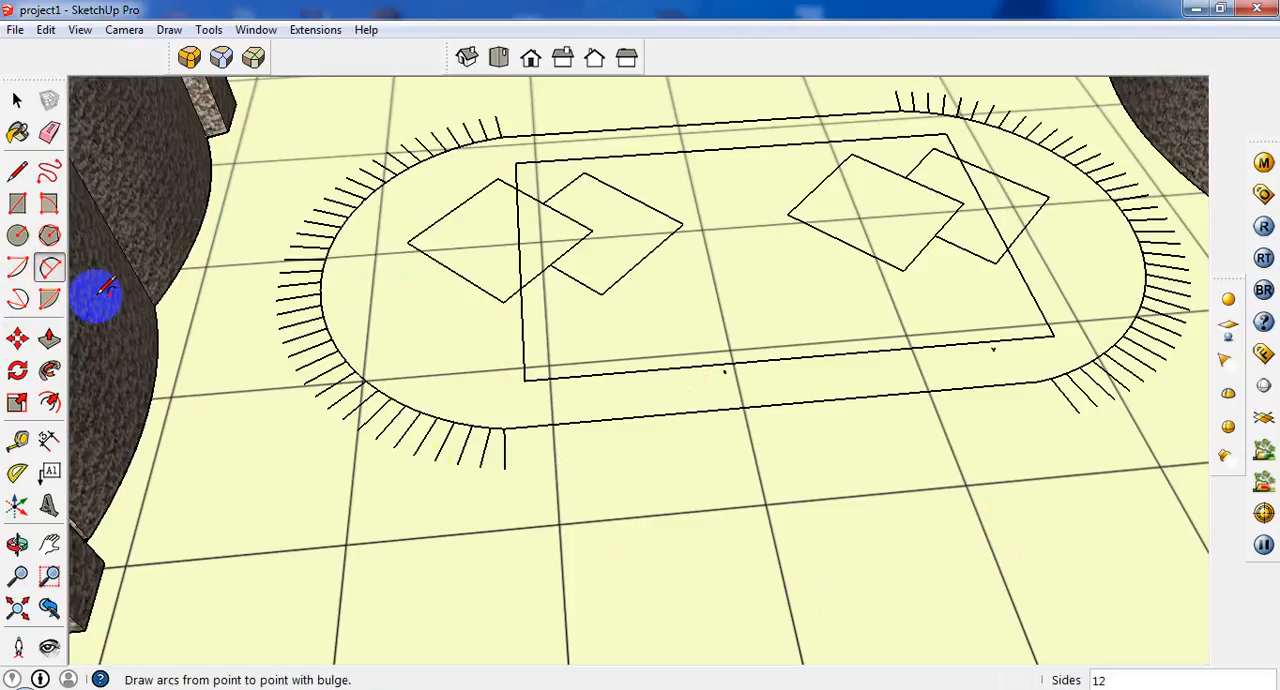
pyautogui.click(49, 268)
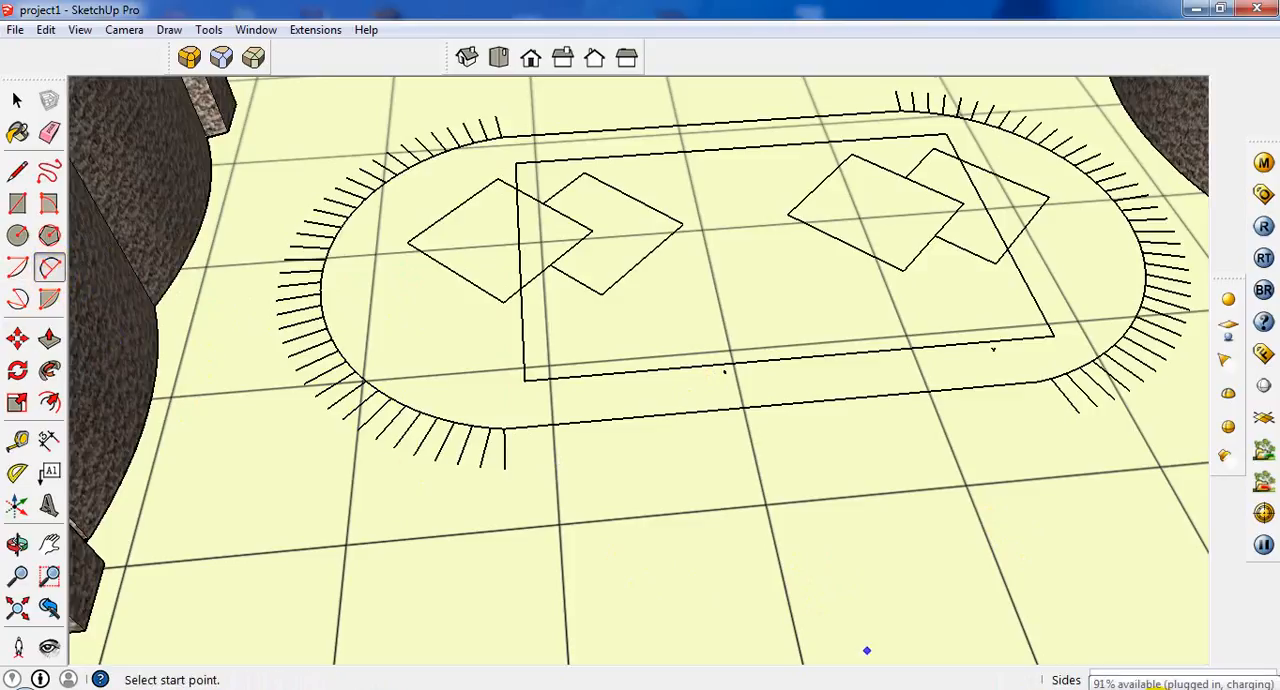
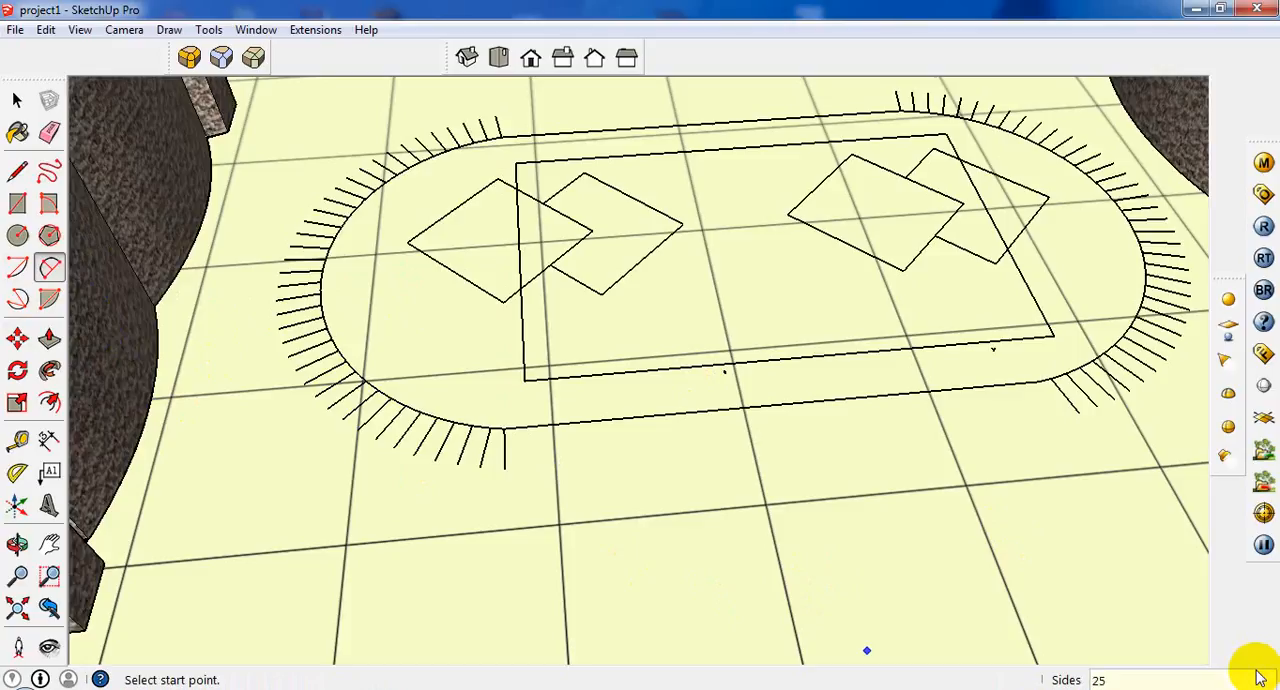
# Draw a 25-sided two-point arc along the rug outline's rounded left end with a bulge of about 1' 7/8".
pyautogui.click(504, 134)
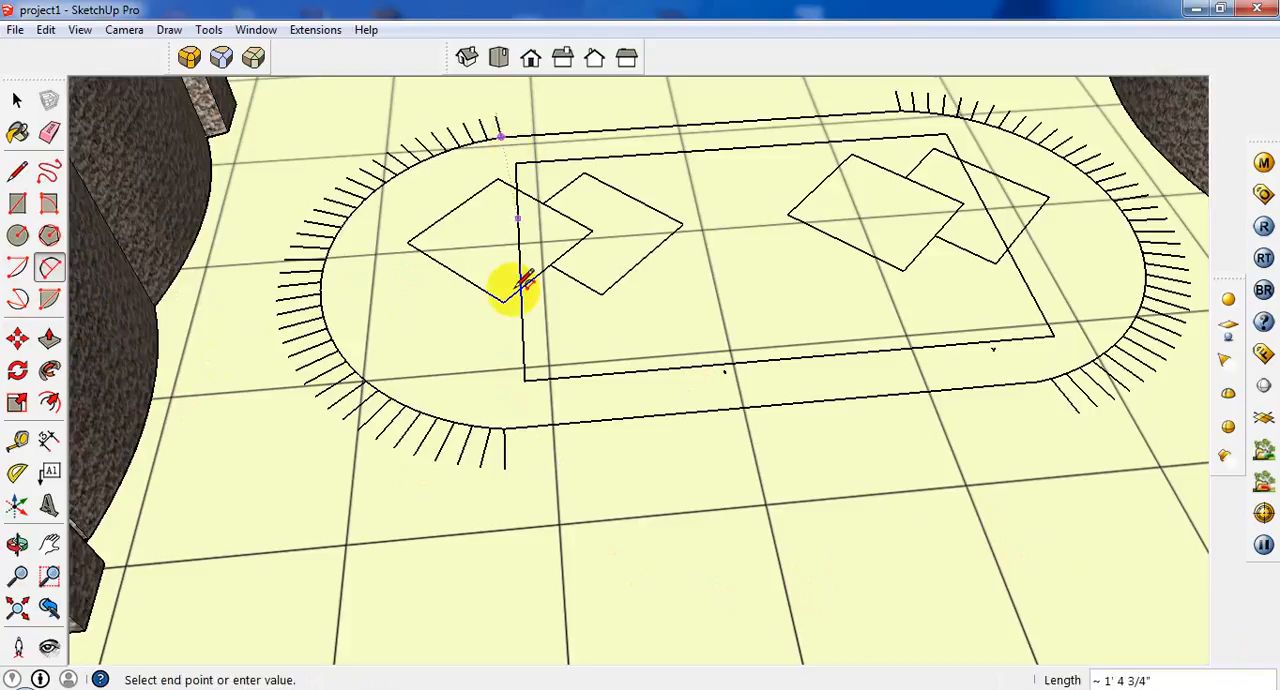
pyautogui.scroll(2, 488, 408)
pyautogui.click(513, 432)
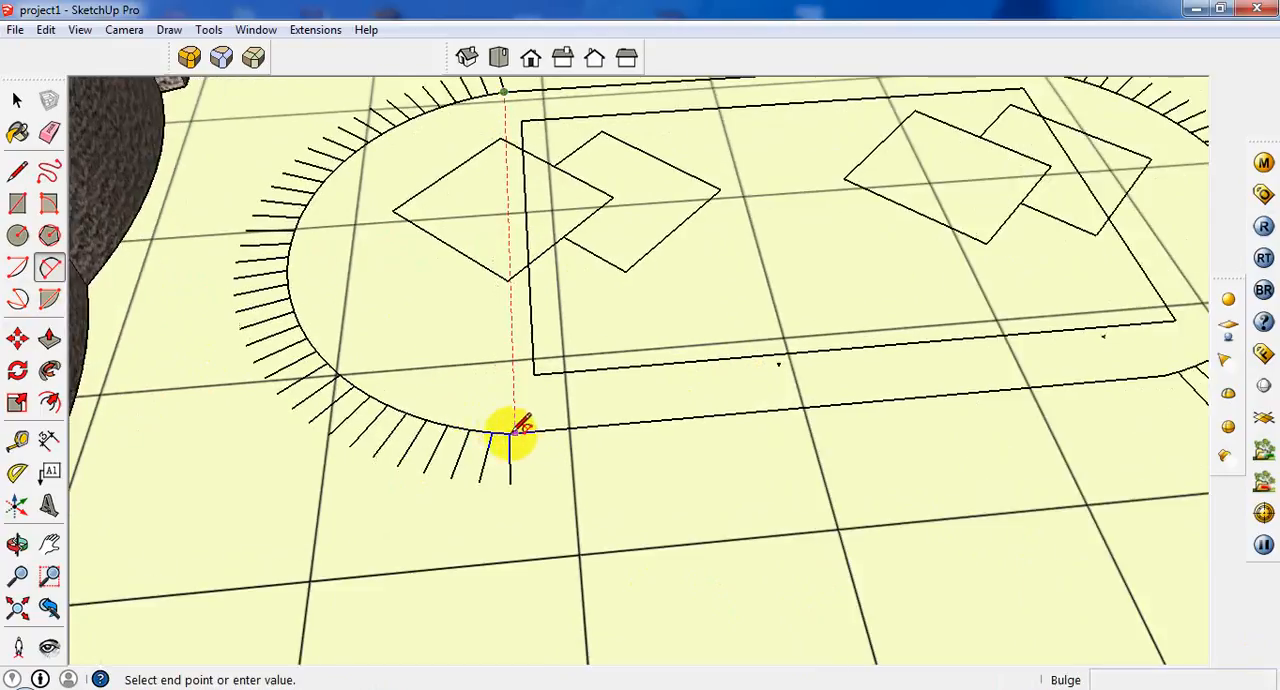
pyautogui.click(280, 292)
pyautogui.scroll(-3, 529, 263)
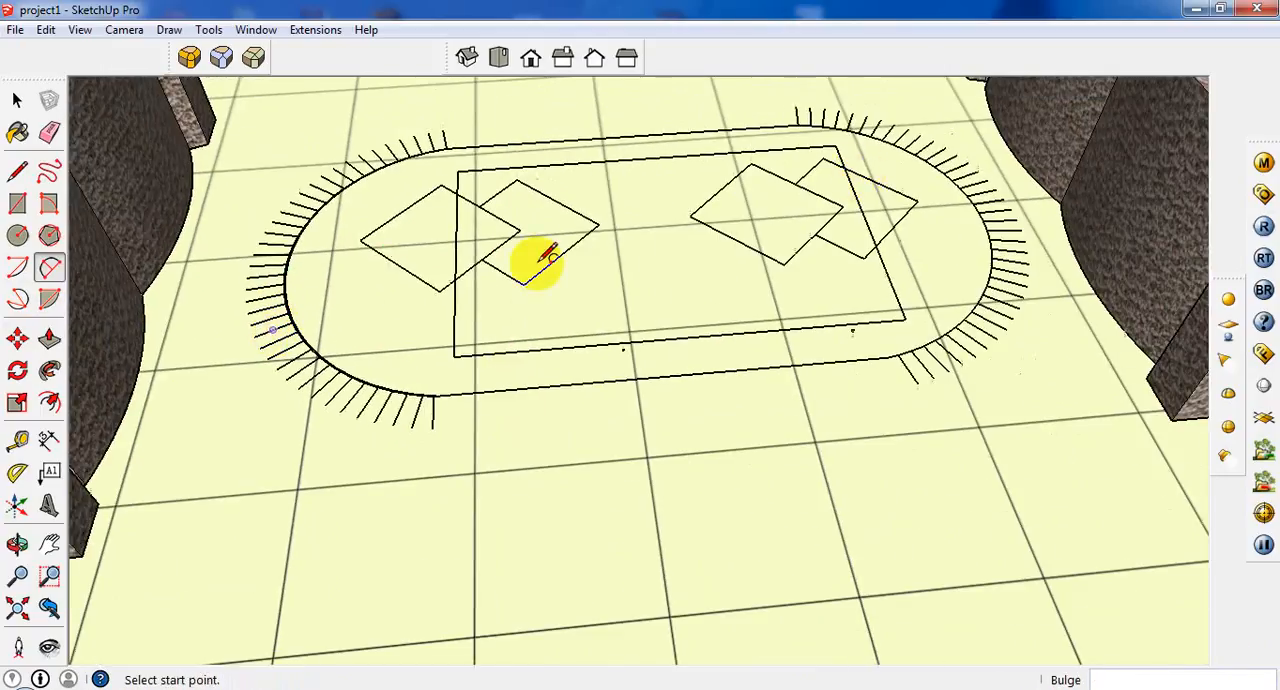
# Draw a two-point arc along the rug outline's rounded right end with a bulge of about 1' 5/16".
pyautogui.click(797, 124)
pyautogui.click(899, 354)
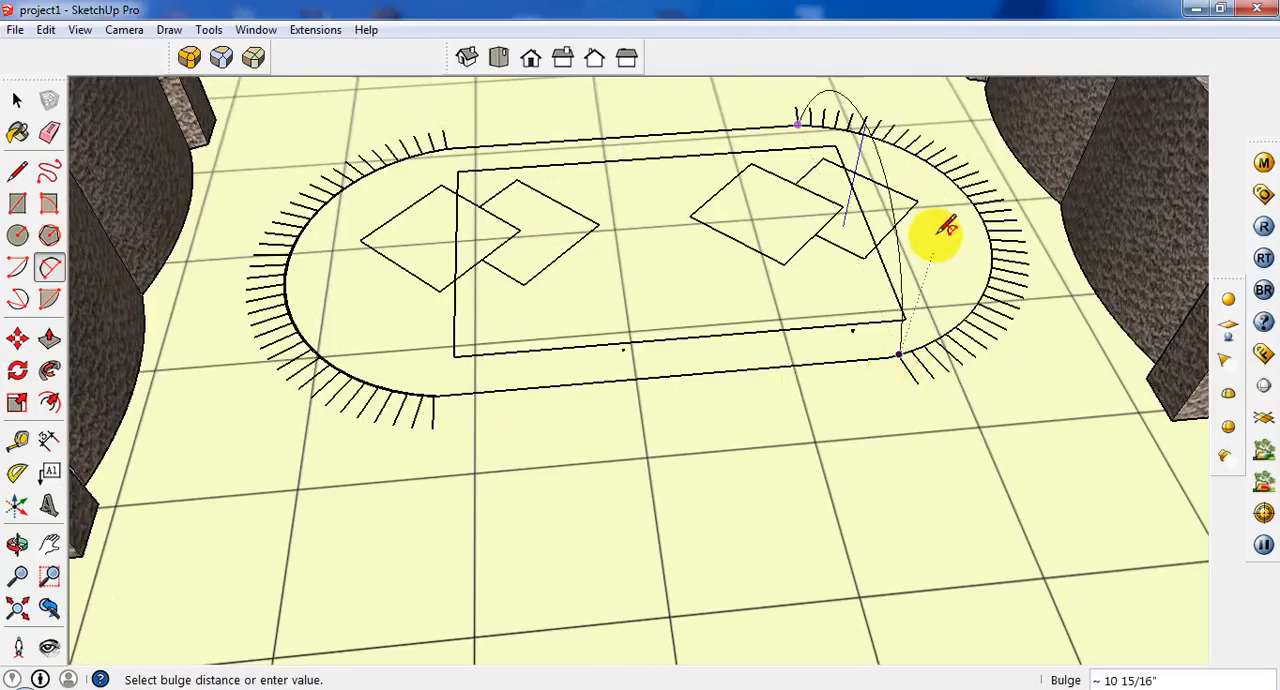
pyautogui.click(980, 222)
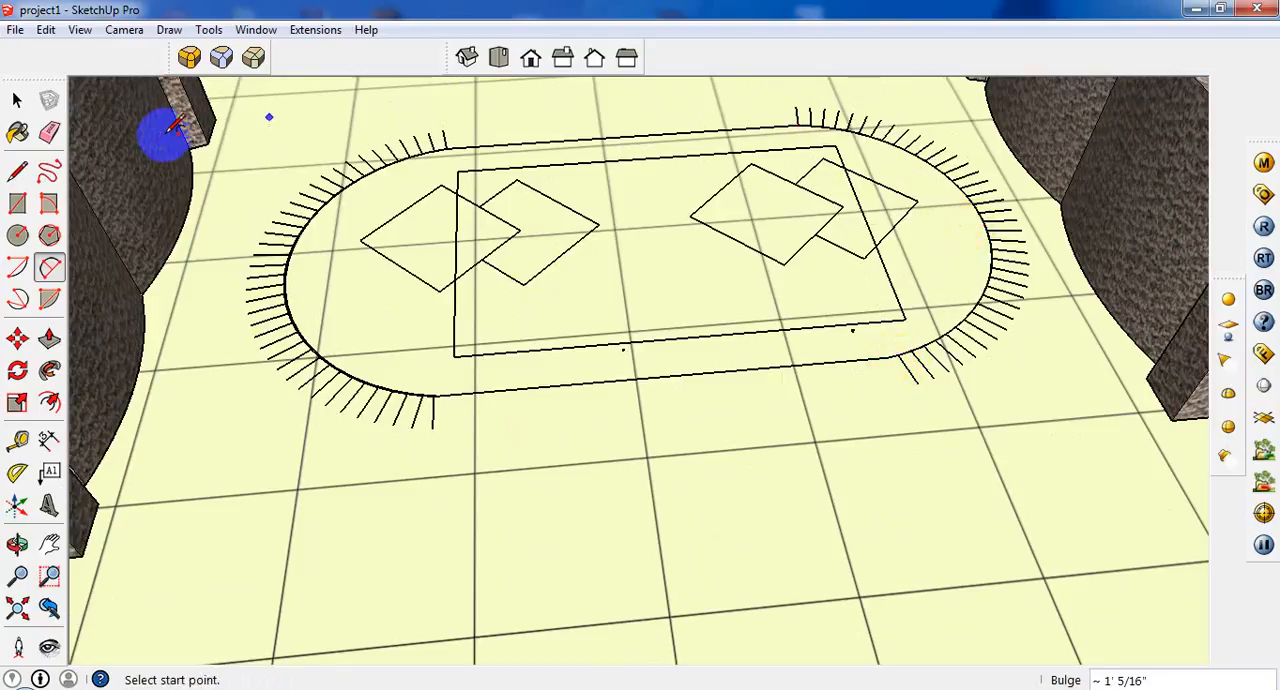
# Draw lines along both long straight sides of the rug outline, connecting the ends of the two arcs.
pyautogui.click(17, 171)
pyautogui.click(446, 146)
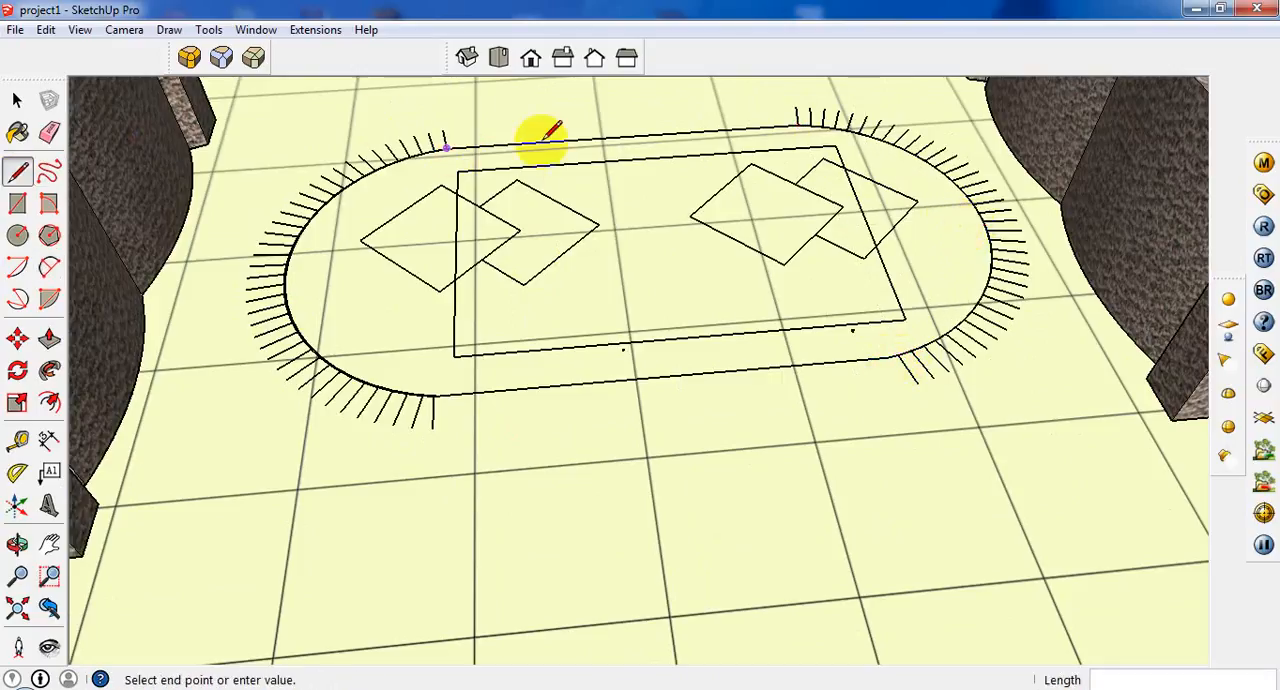
pyautogui.click(801, 126)
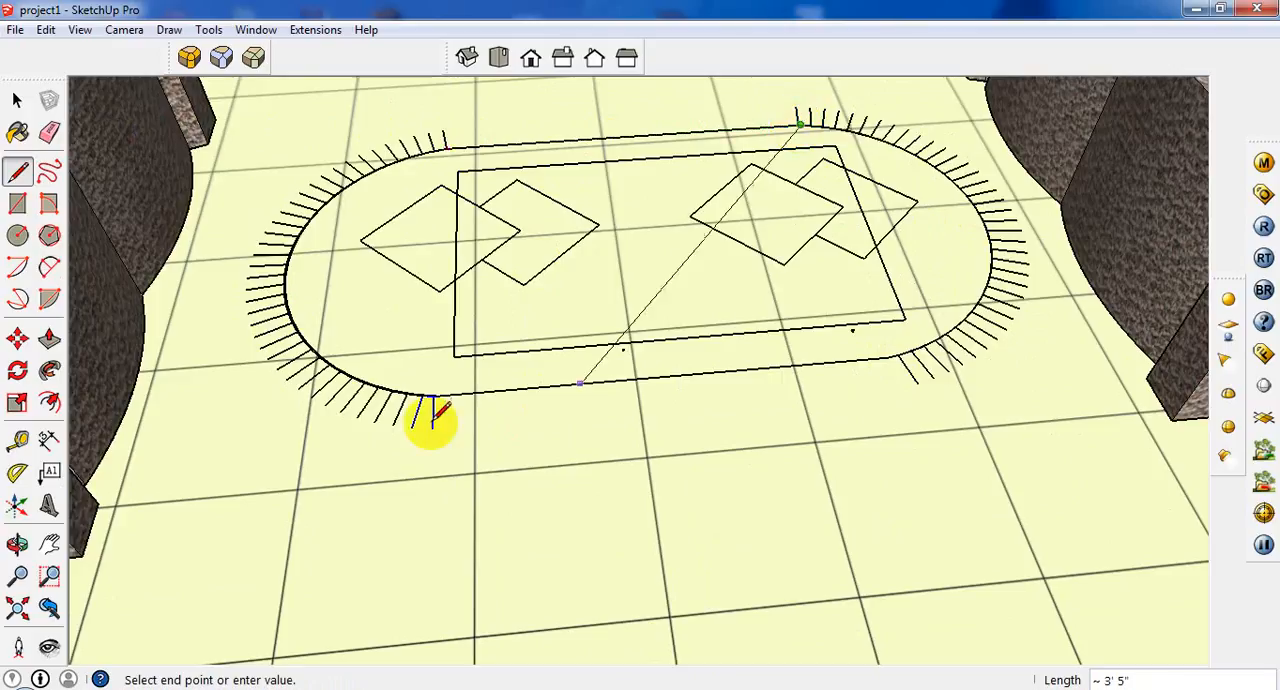
pyautogui.press('Escape')
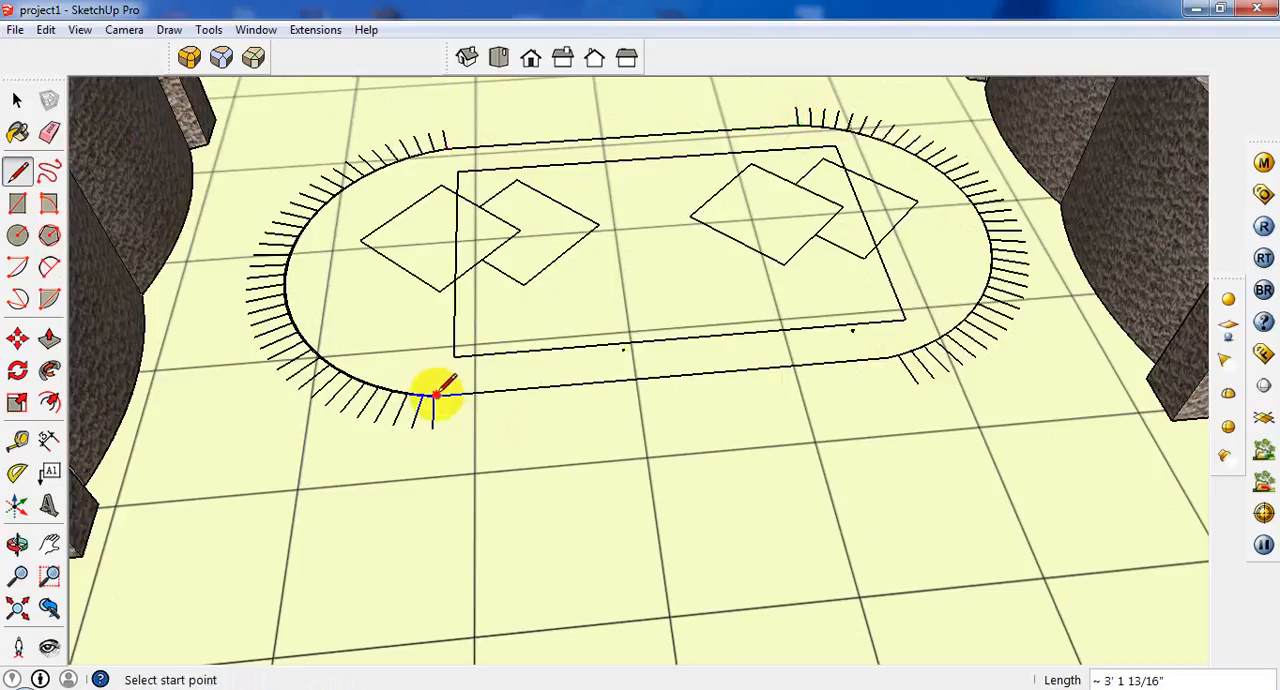
pyautogui.click(434, 396)
pyautogui.scroll(5, 890, 352)
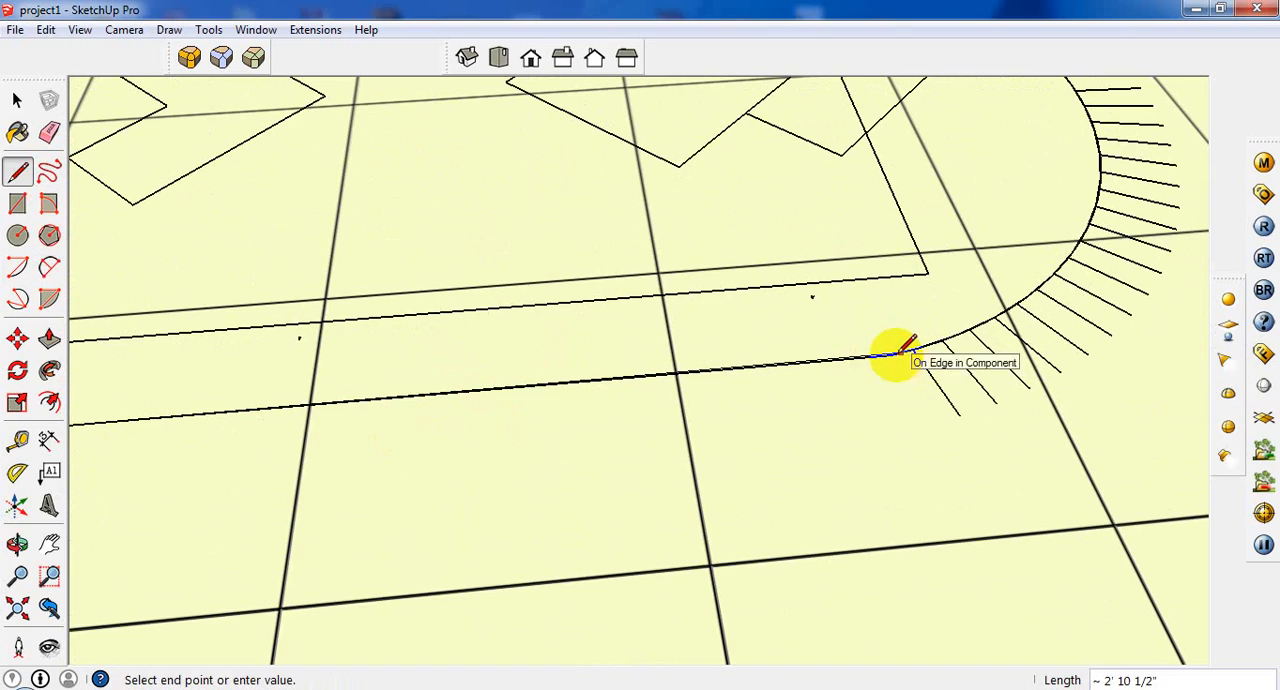
pyautogui.click(900, 353)
# Select the traced rug outline's arcs and lines and place a copy about 22' 9" away, outside the room.
pyautogui.click(17, 100)
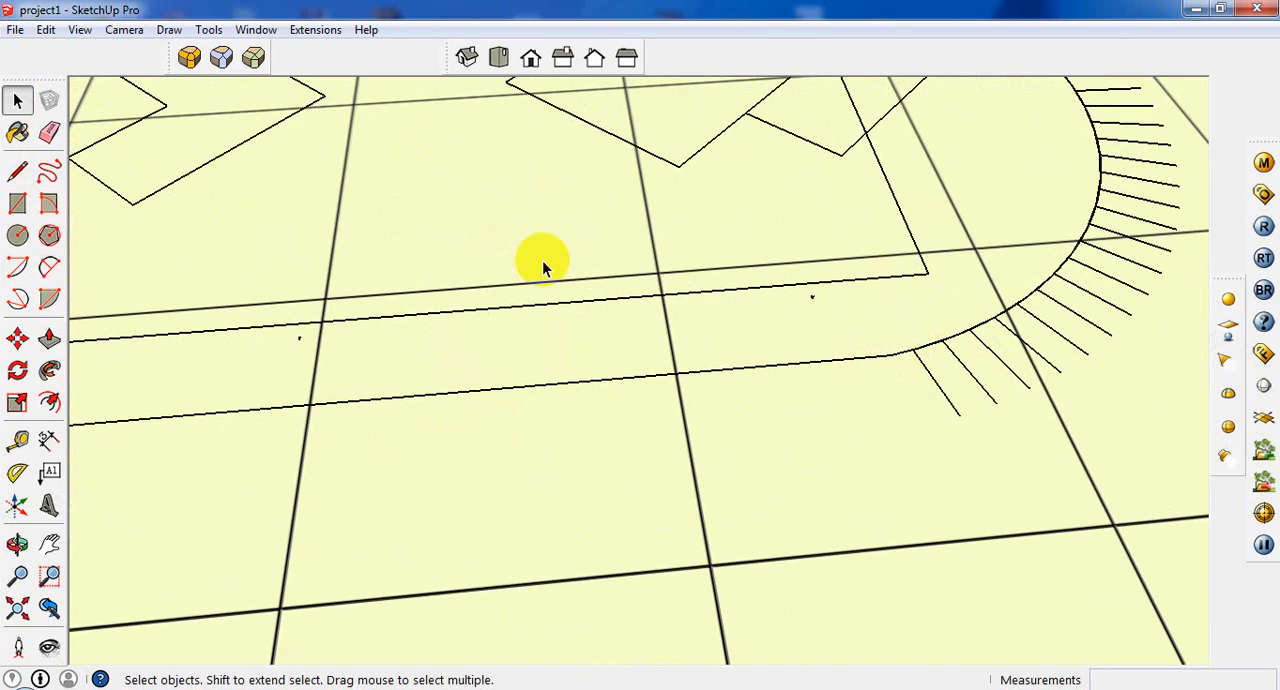
pyautogui.scroll(-10, 543, 264)
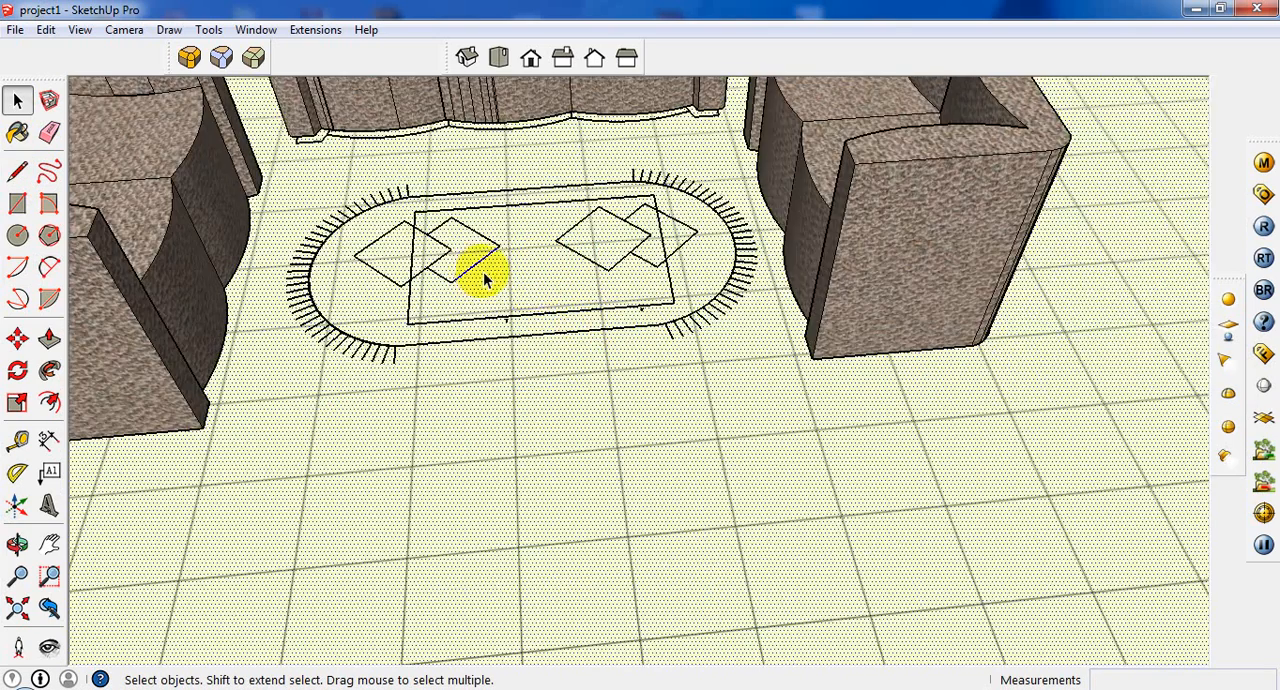
pyautogui.scroll(3, 484, 280)
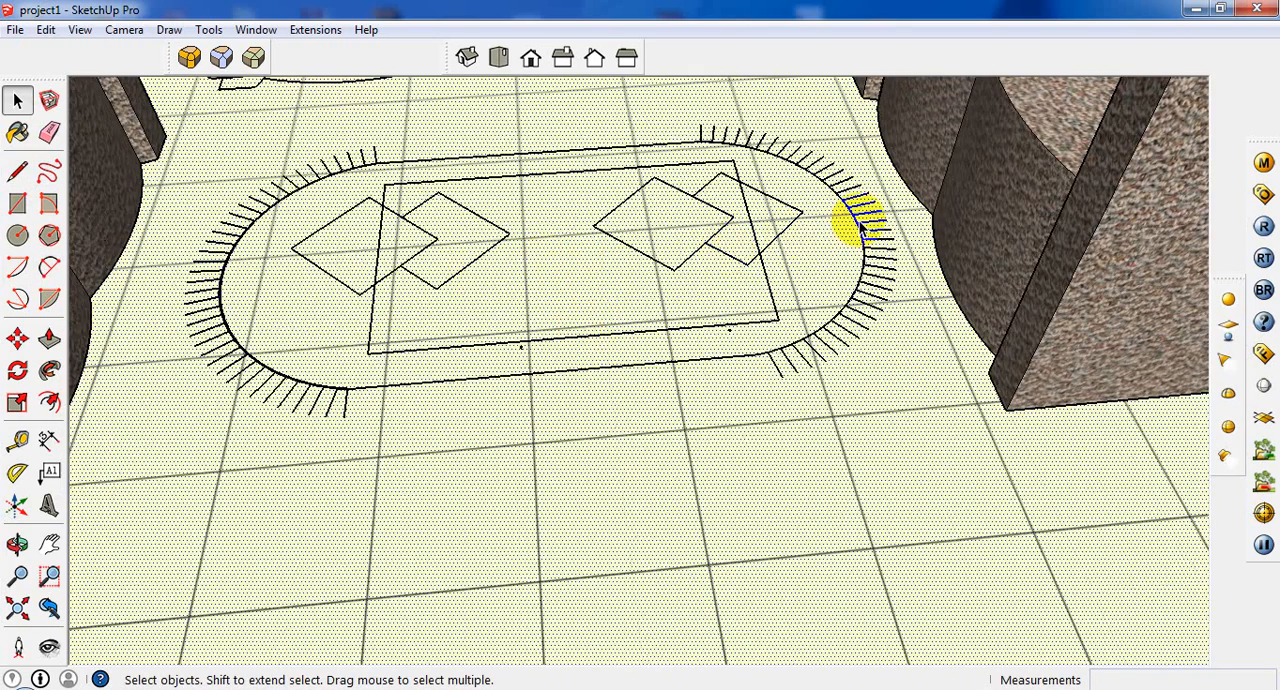
pyautogui.click(858, 228)
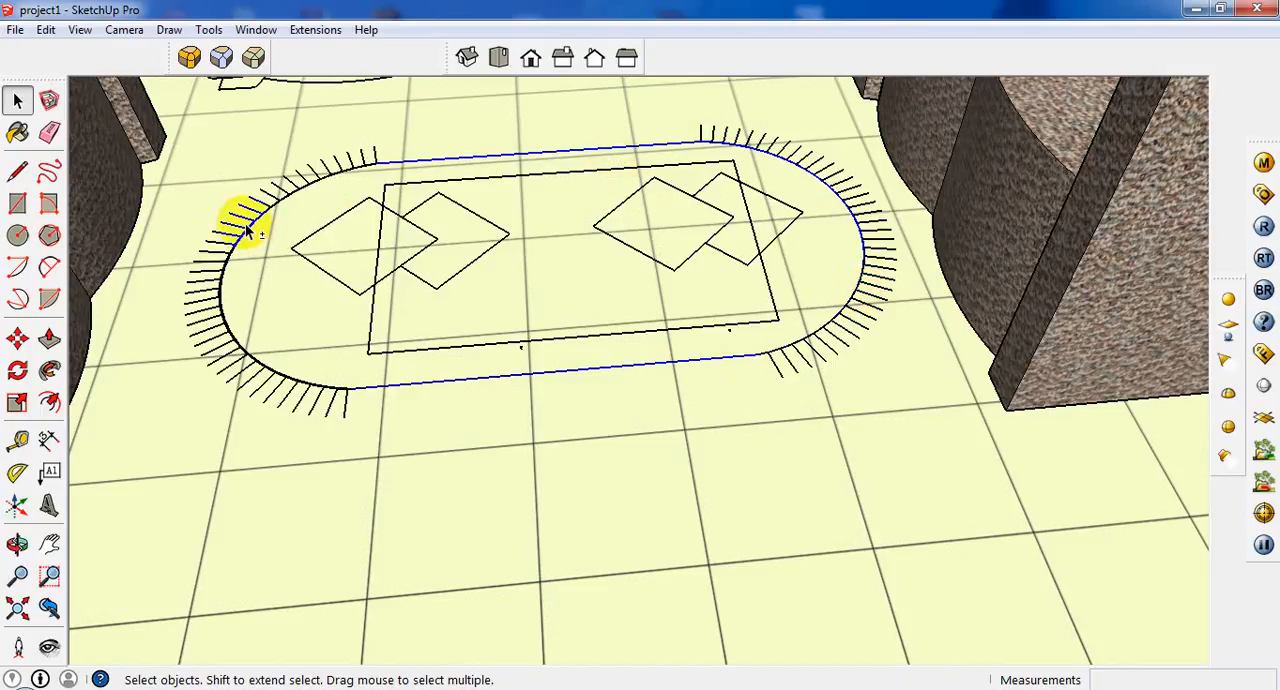
pyautogui.scroll(-5, 260, 229)
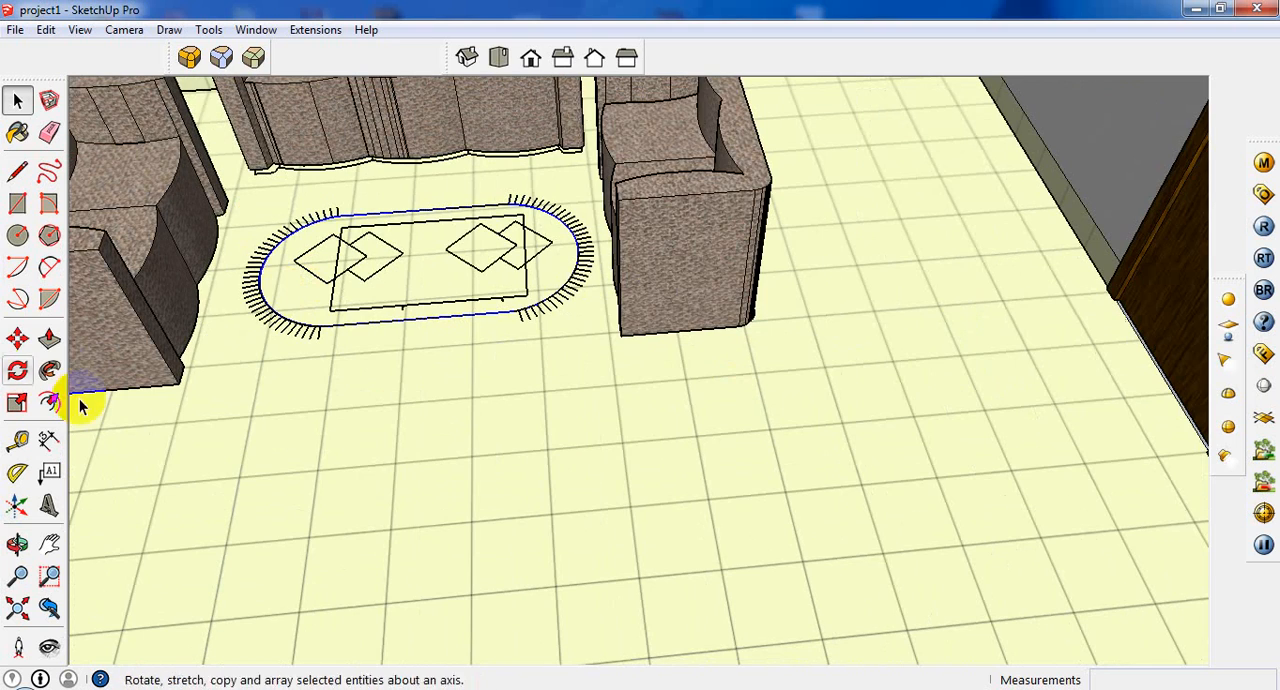
pyautogui.click(17, 339)
pyautogui.click(283, 324)
pyautogui.scroll(-6, 466, 386)
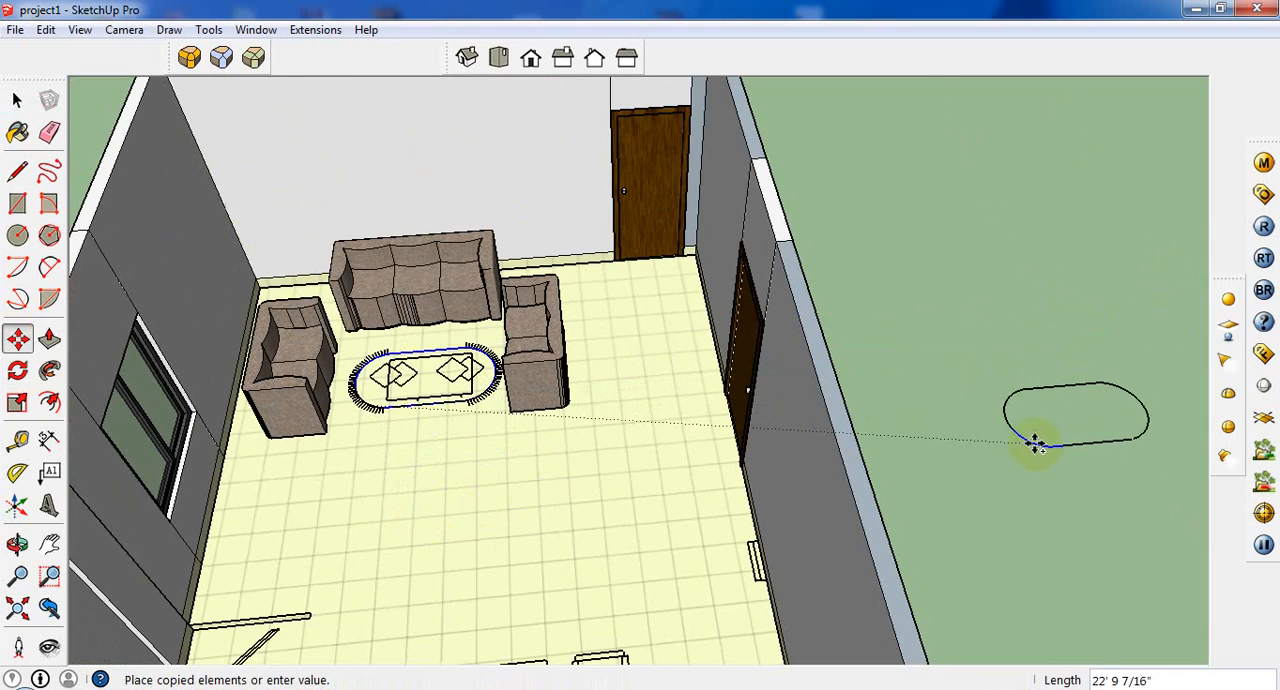
pyautogui.scroll(3, 1100, 420)
pyautogui.scroll(2, 1108, 416)
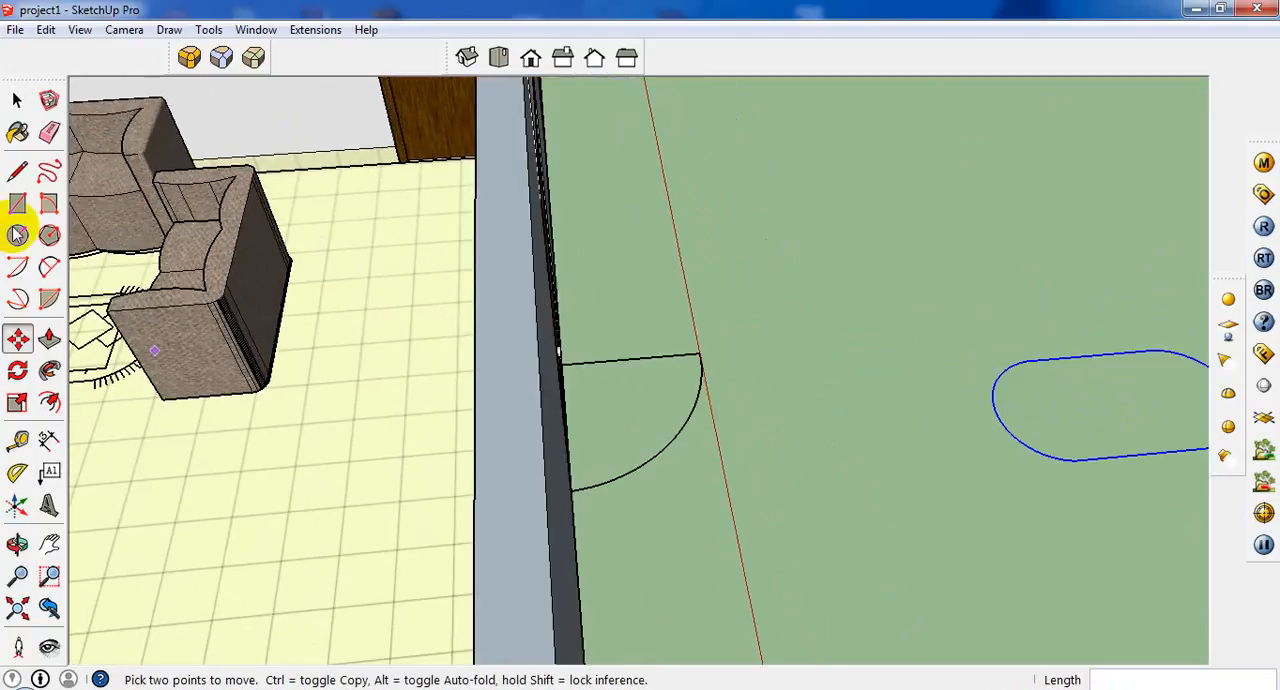
# Close the gap in the copied rug outline with a line about 1" long so it forms a face.
pyautogui.click(17, 172)
pyautogui.scroll(-2, 1023, 503)
pyautogui.scroll(4, 994, 466)
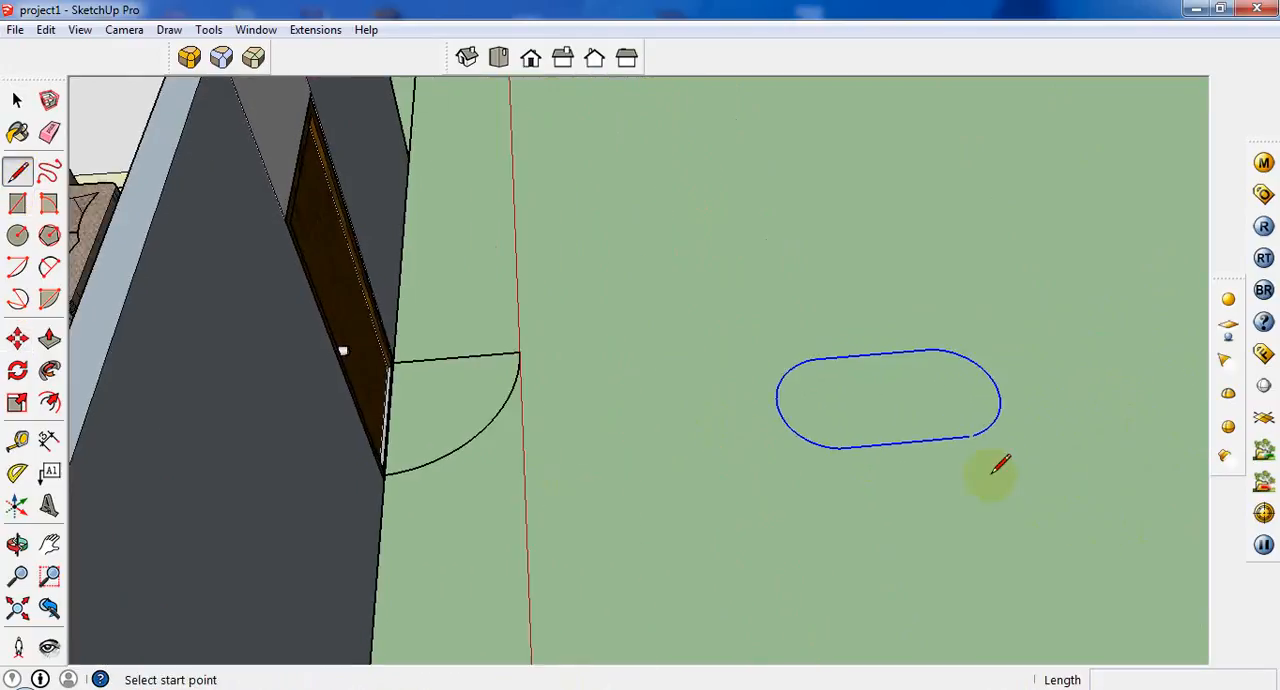
pyautogui.click(972, 429)
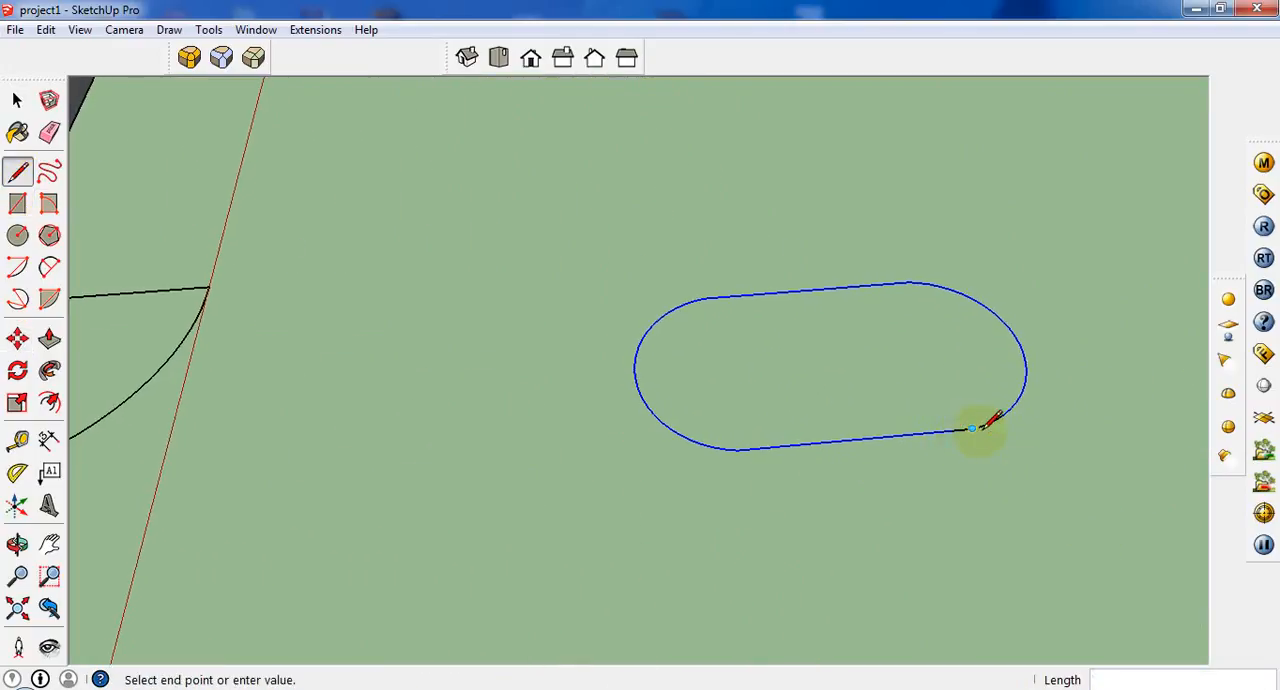
pyautogui.scroll(2, 990, 423)
pyautogui.moveTo(988, 428); pyautogui.dragTo(880, 605, button='middle')
pyautogui.click(903, 594)
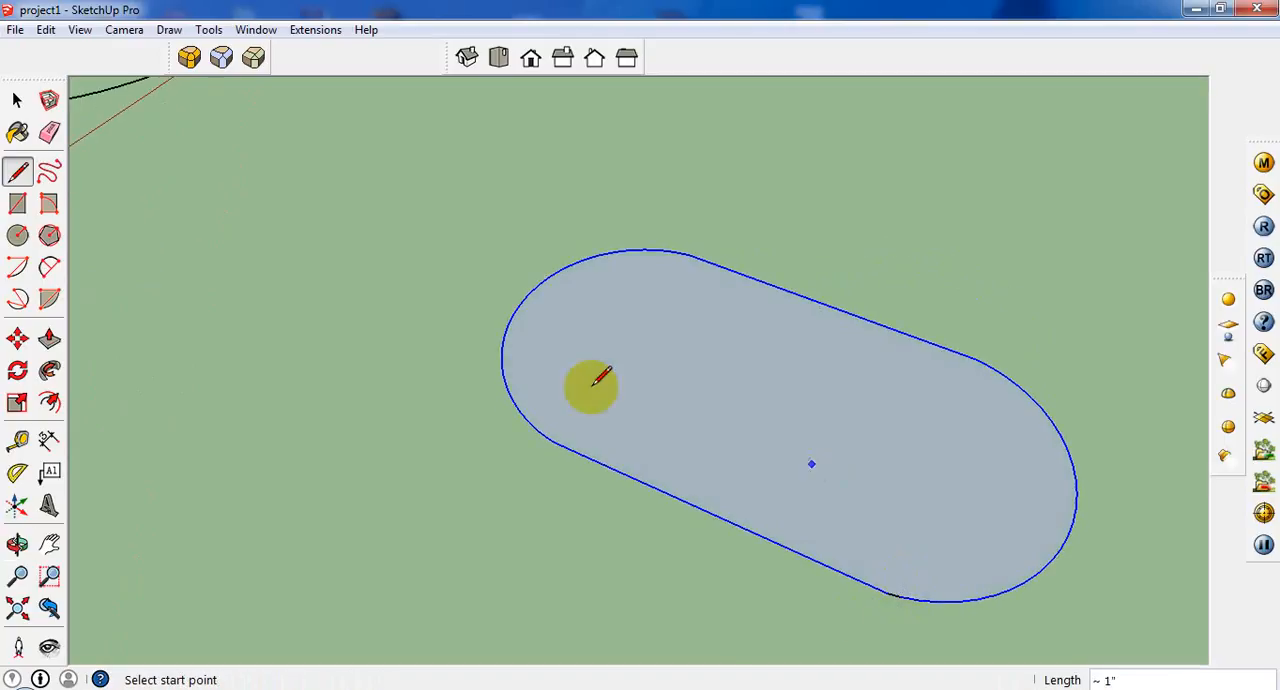
# Push/pull the copied rug's face to a thickness of 1/4".
pyautogui.click(17, 100)
pyautogui.click(591, 395)
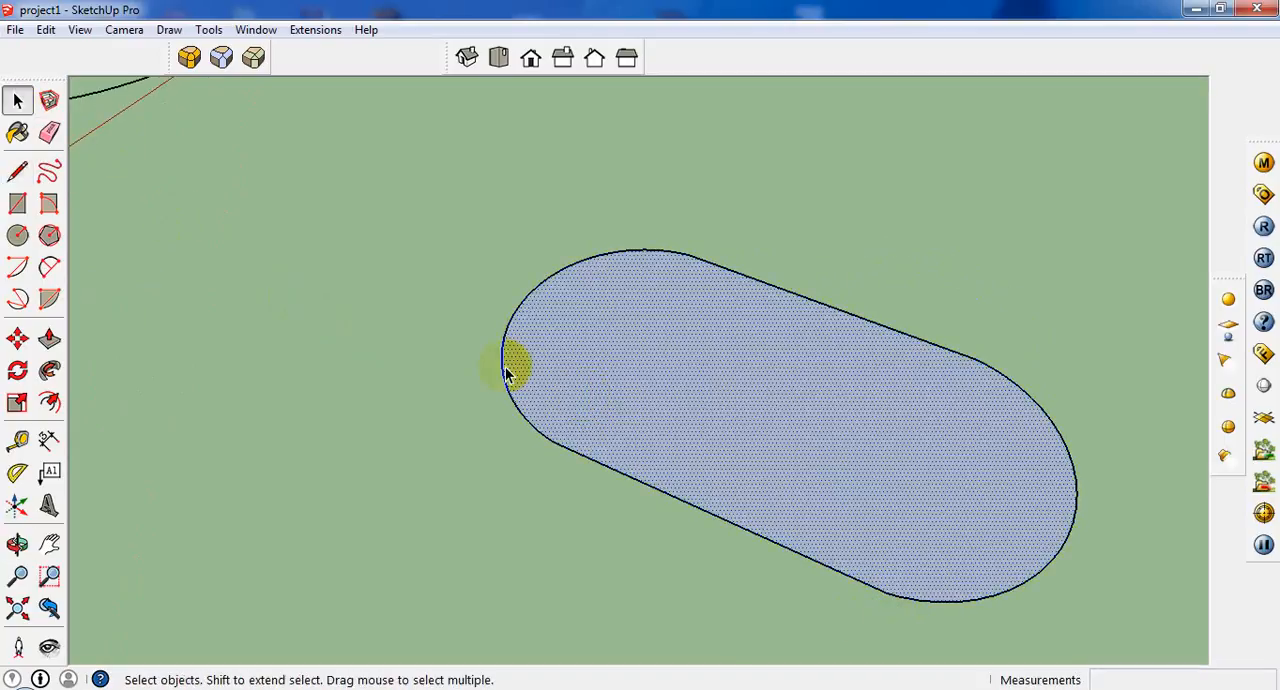
pyautogui.click(49, 339)
pyautogui.moveTo(687, 444); pyautogui.dragTo(689, 440)
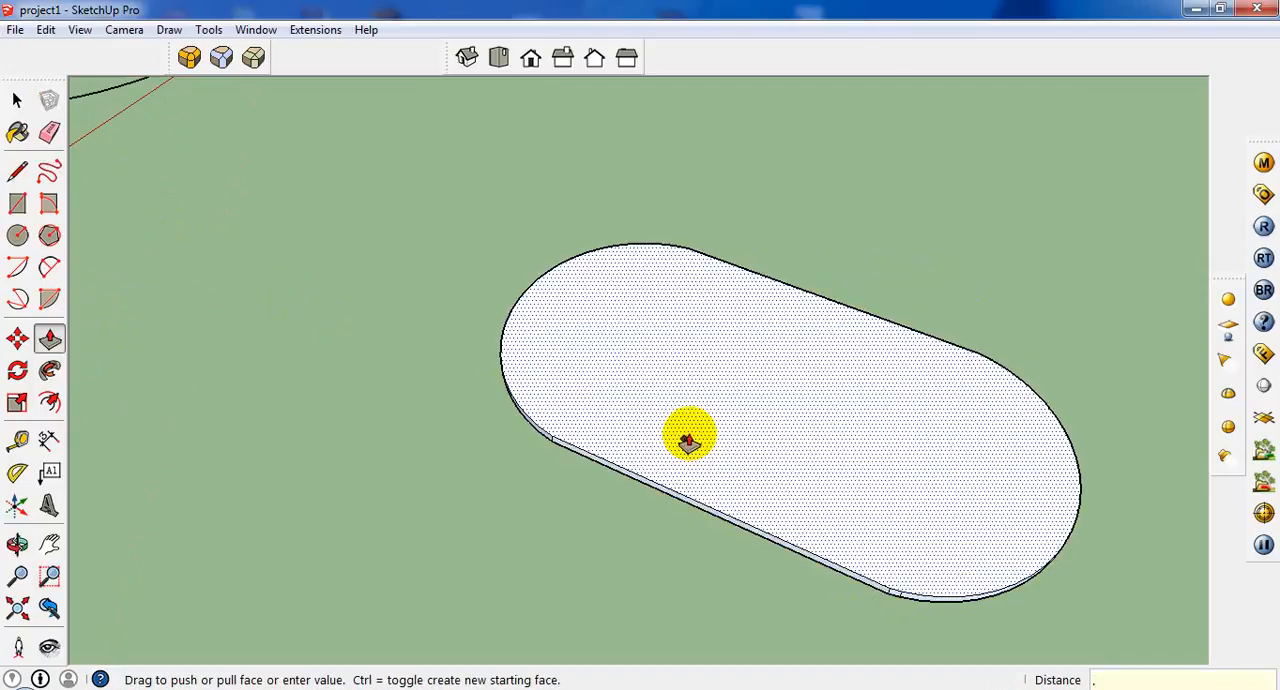
pyautogui.press('Escape')
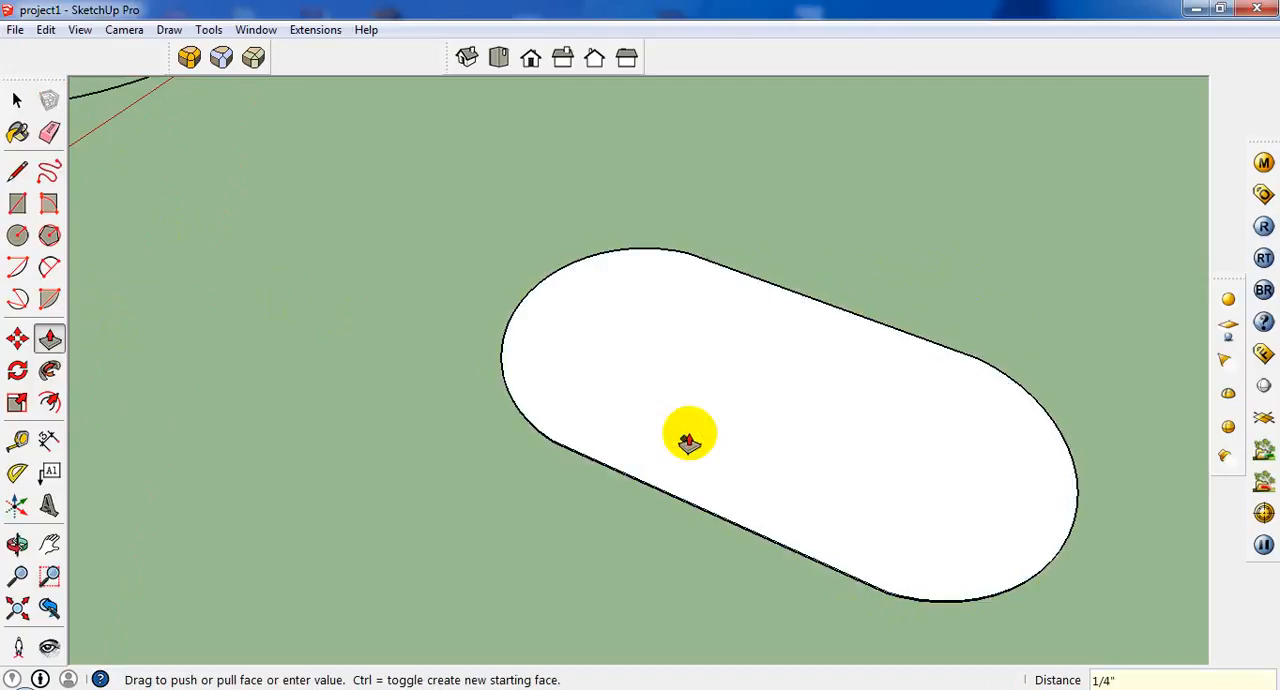
# Select all faces and edges of the extruded rug.
pyautogui.click(17, 100)
pyautogui.press('o')
pyautogui.moveTo(1025, 338); pyautogui.dragTo(939, 225)
pyautogui.press('space')
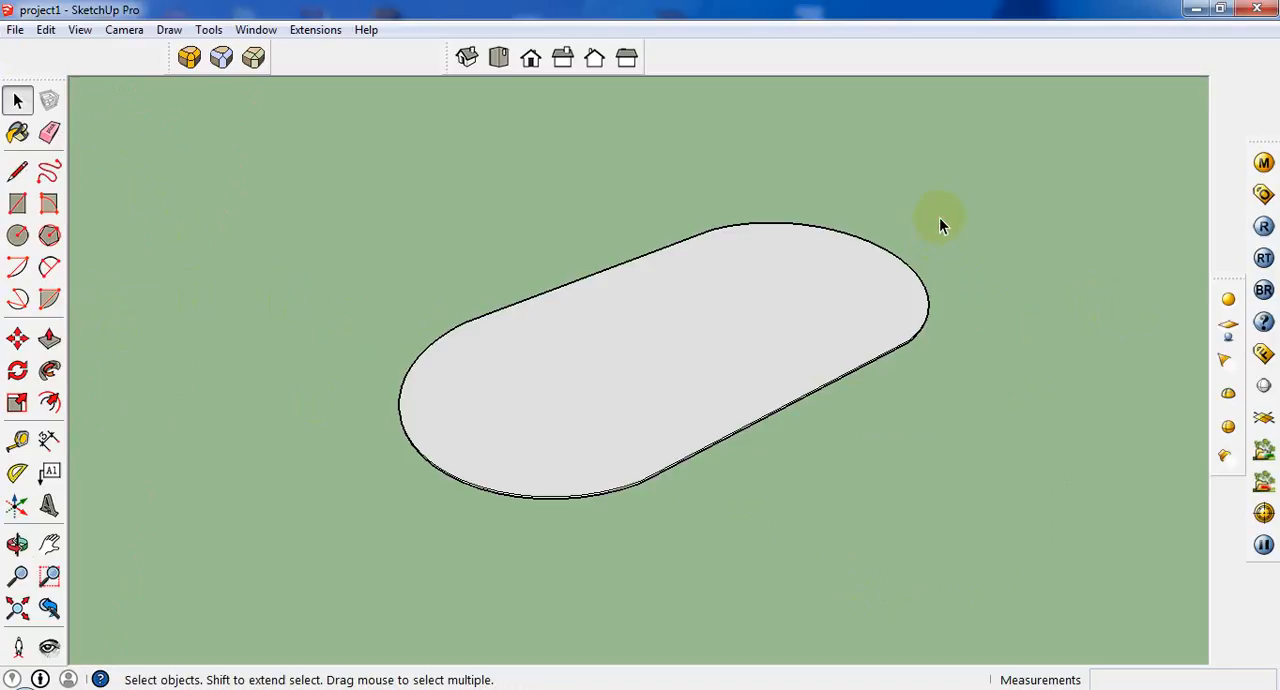
pyautogui.moveTo(430, 581); pyautogui.dragTo(427, 582)
pyautogui.moveTo(671, 404); pyautogui.dragTo(480, 385, button='middle')
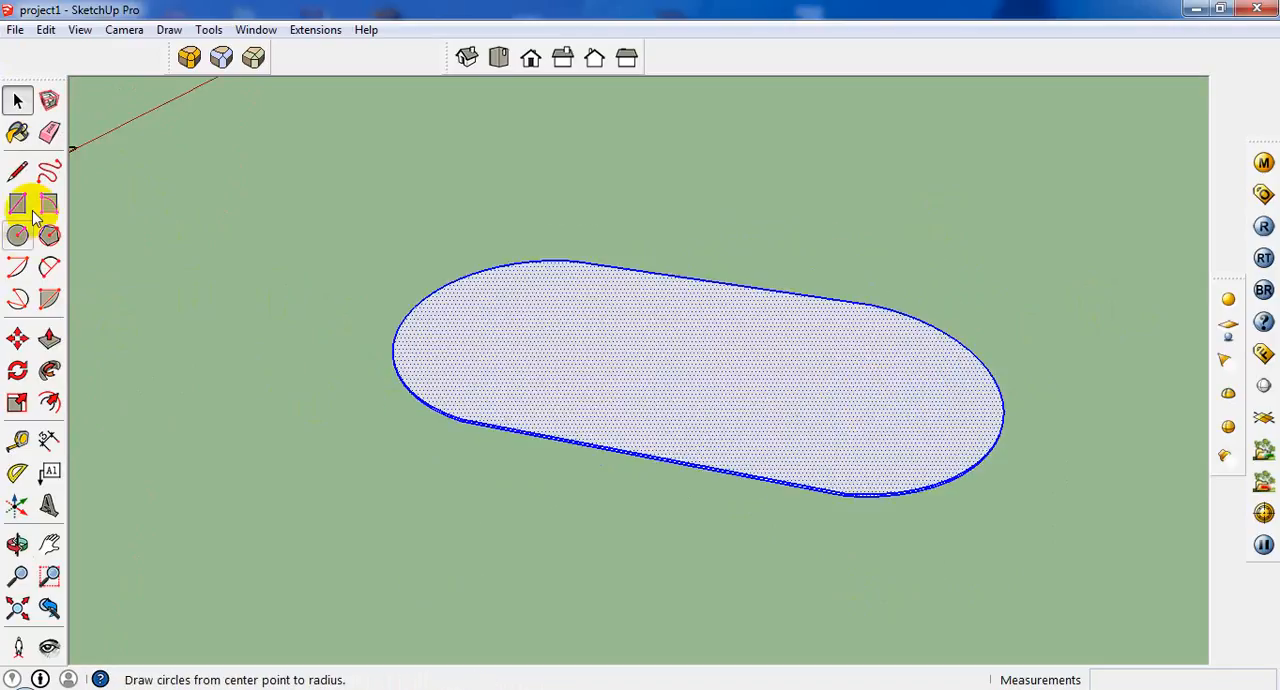
# Try the Carpet_Pattern_Squares and Carpet_Pattern_LeafSquares_Tan materials from Carpet and Textiles on the selected rug.
pyautogui.click(17, 134)
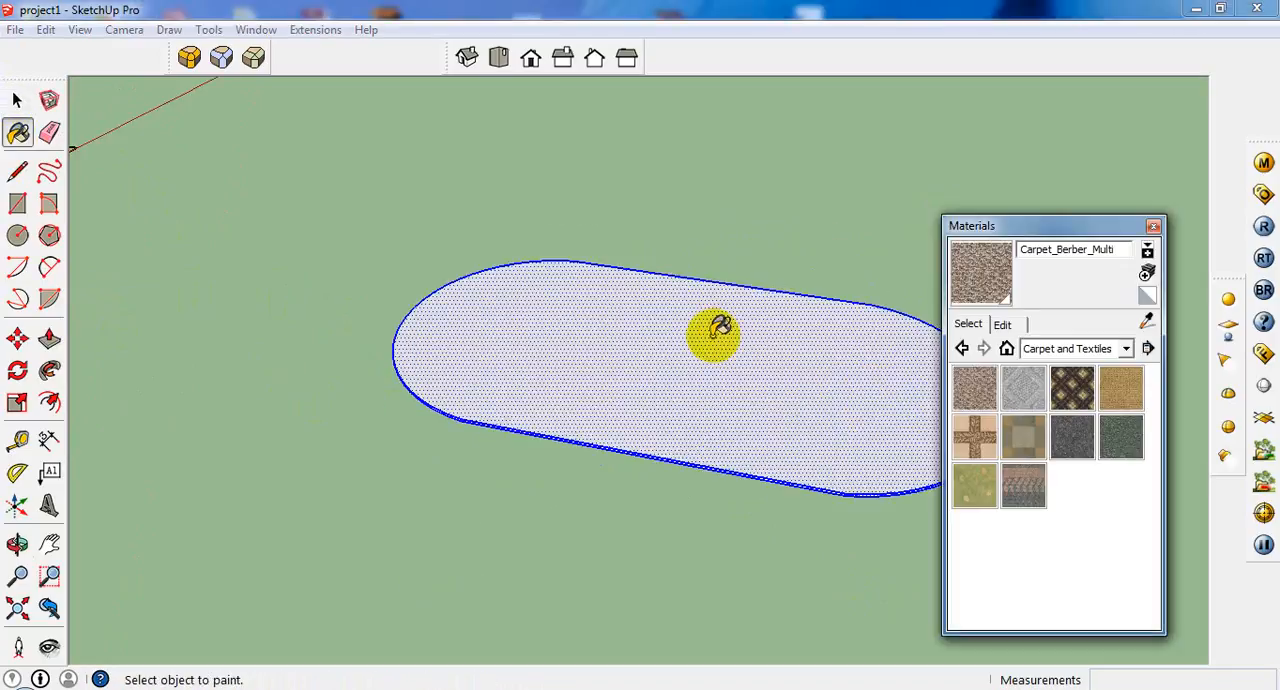
pyautogui.click(1024, 437)
pyautogui.click(694, 380)
pyautogui.scroll(4, 694, 368)
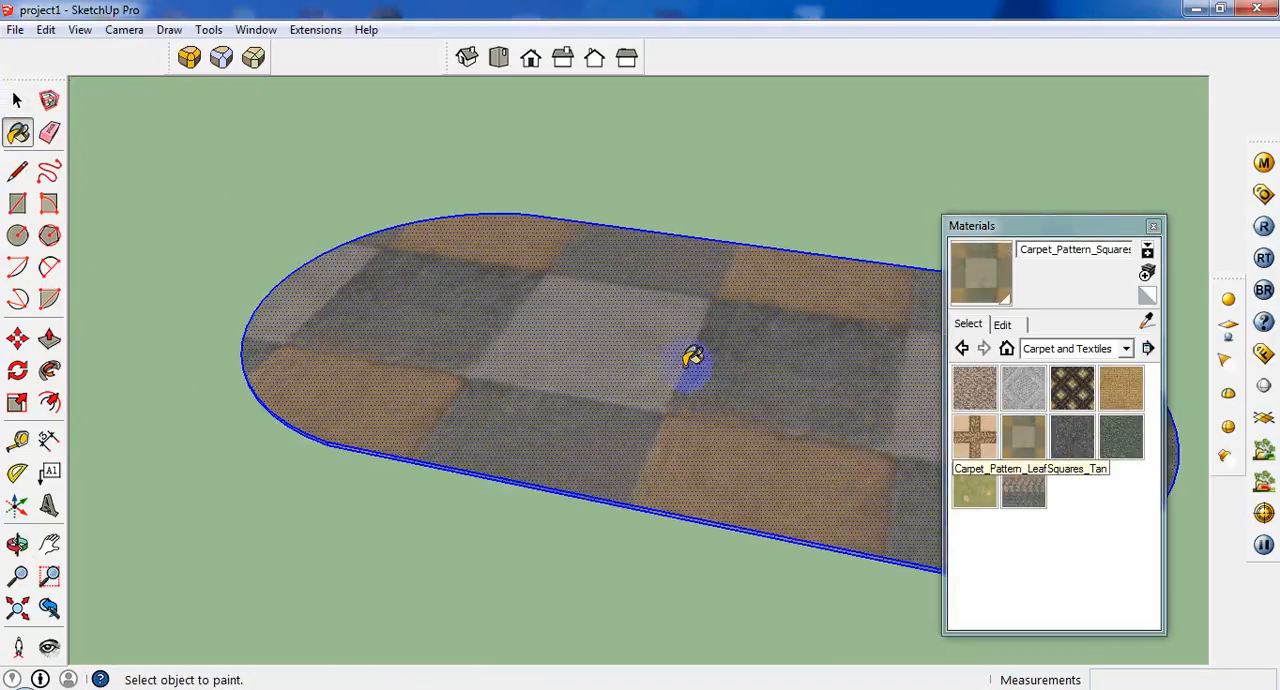
pyautogui.click(985, 445)
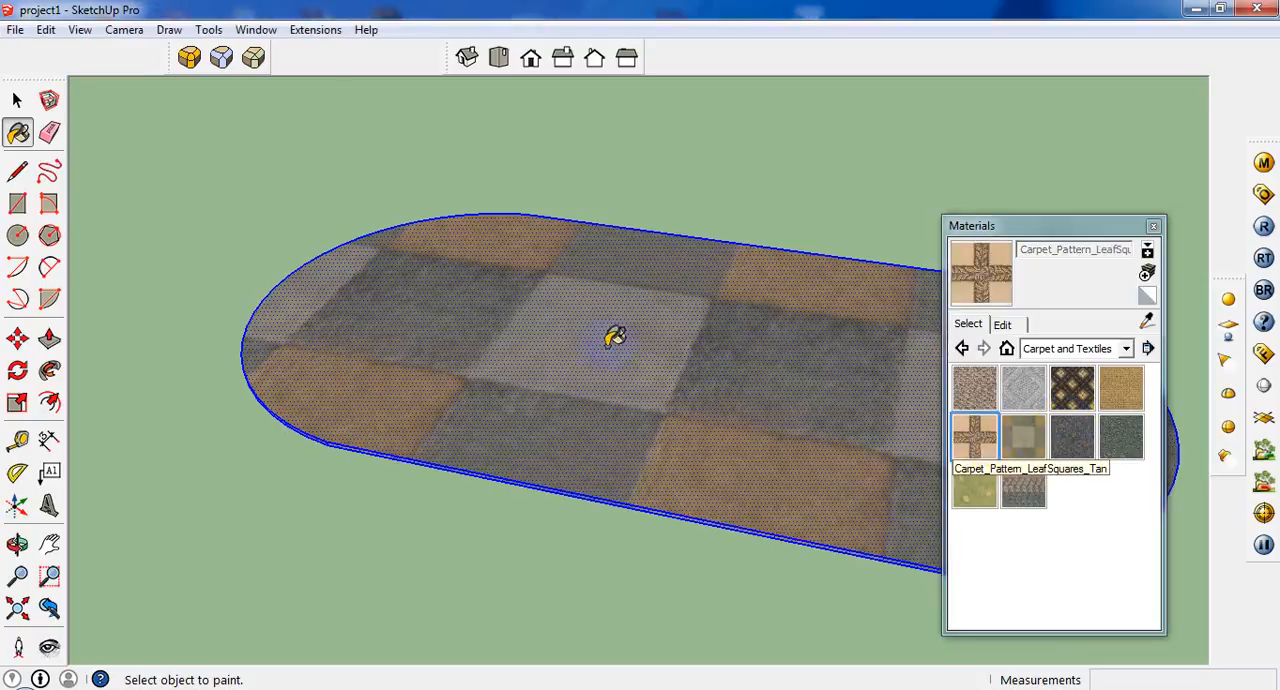
pyautogui.click(571, 358)
pyautogui.moveTo(569, 361)
pyautogui.mouseDown(button='middle')
pyautogui.moveTo(563, 381)
pyautogui.moveTo(628, 538)
pyautogui.mouseUp(button='middle')
# Try the Textile_Rug_Stripes, Textile_Leaves_Green and Carpet_Plush_Forest materials on the selected rug.
pyautogui.click(1022, 490)
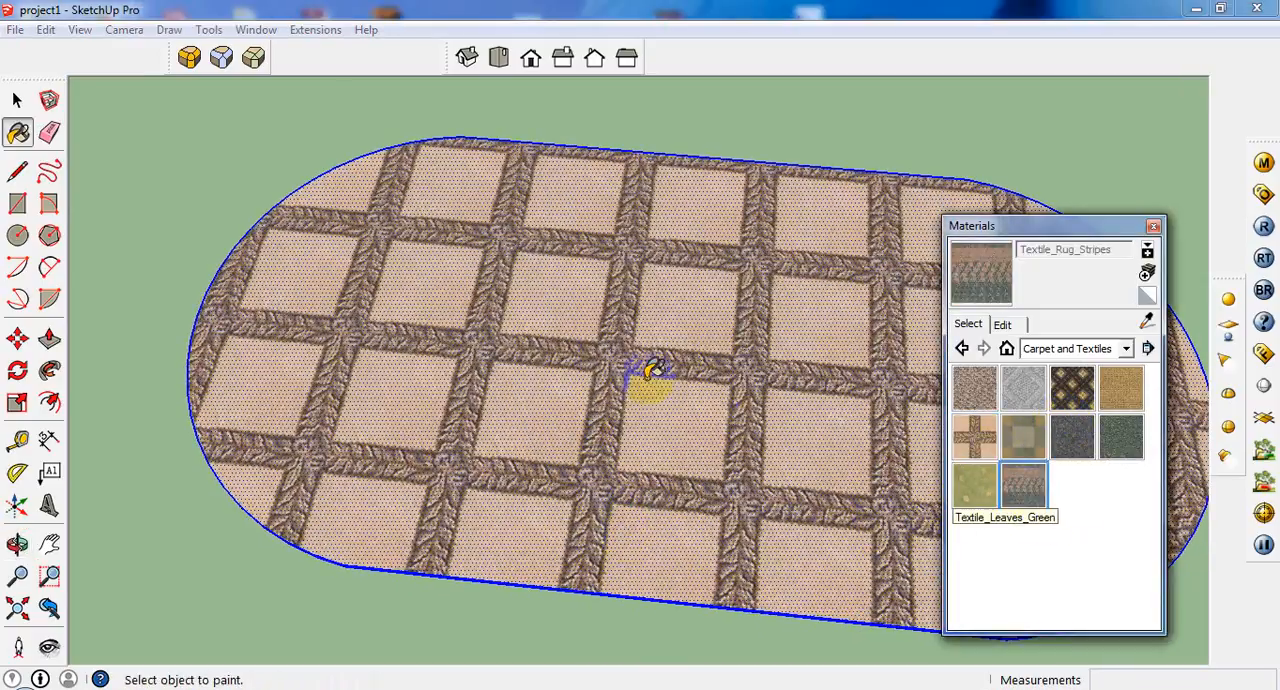
pyautogui.click(800, 408)
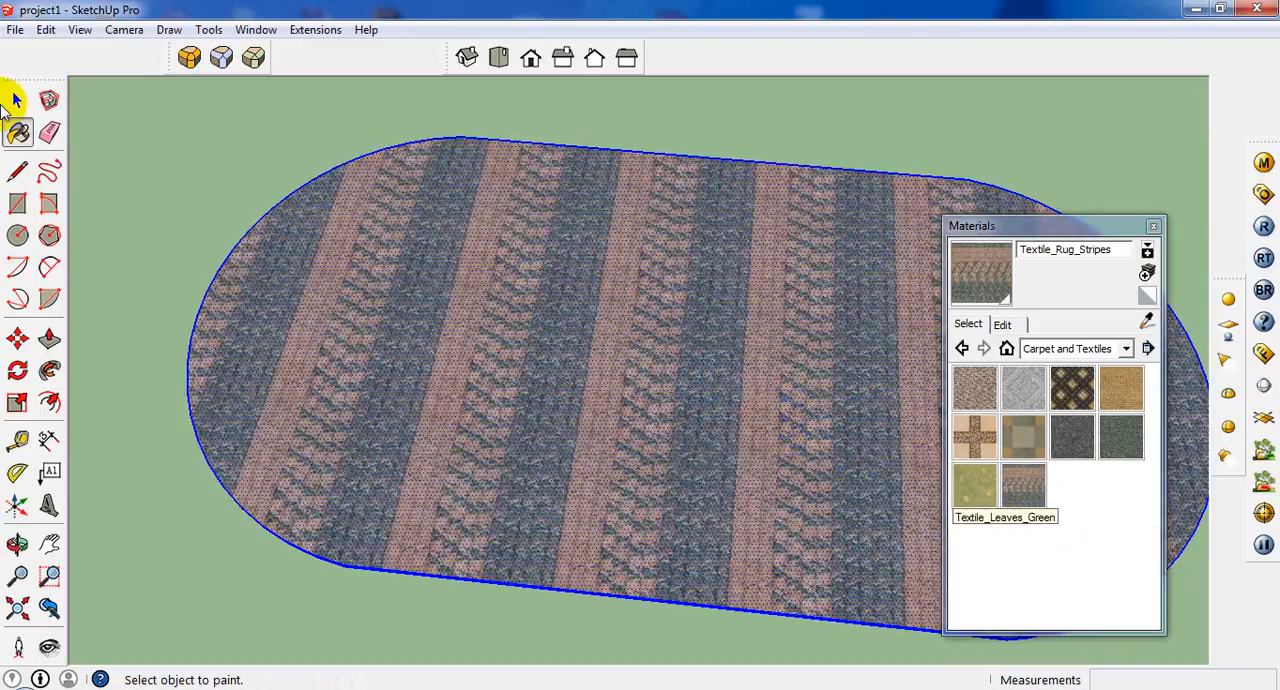
pyautogui.click(960, 487)
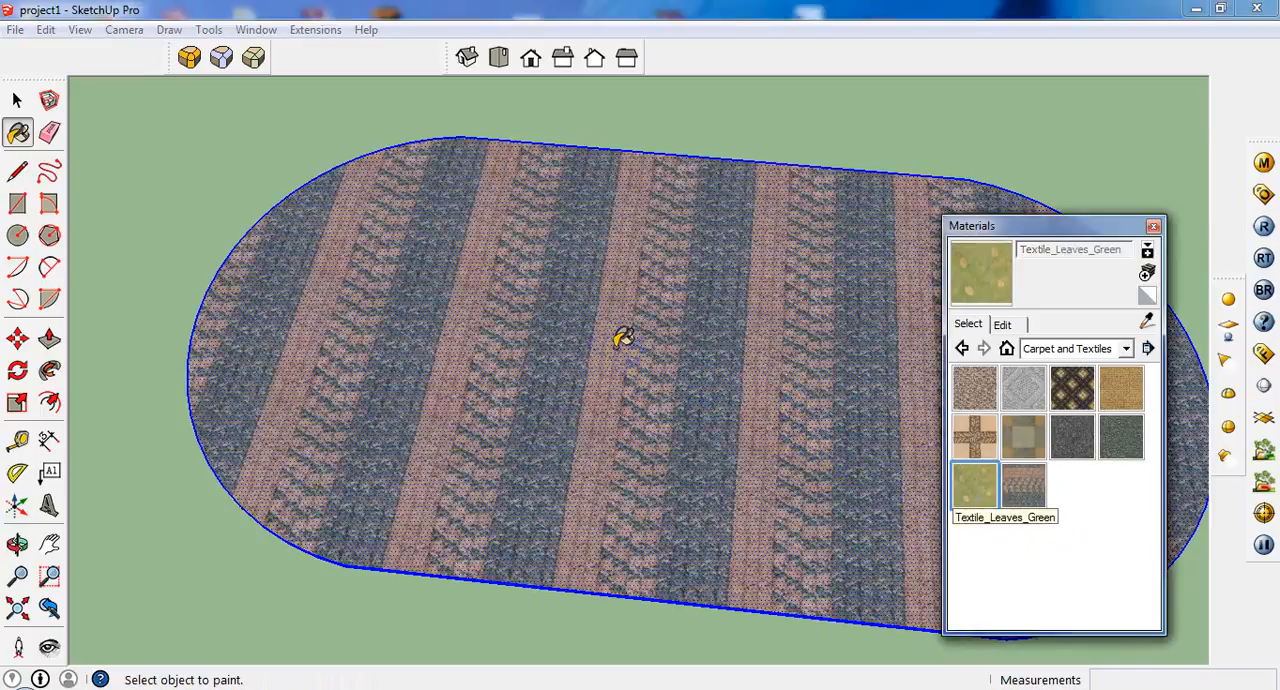
pyautogui.click(620, 342)
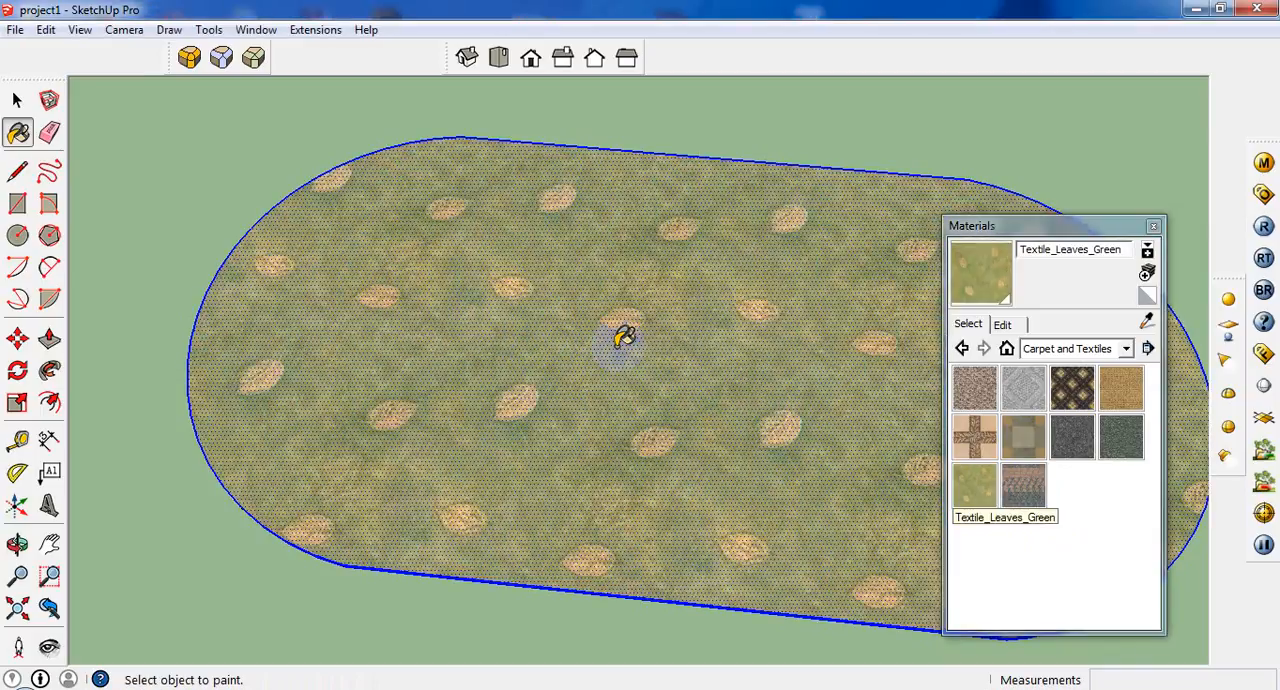
pyautogui.click(1124, 435)
pyautogui.click(594, 291)
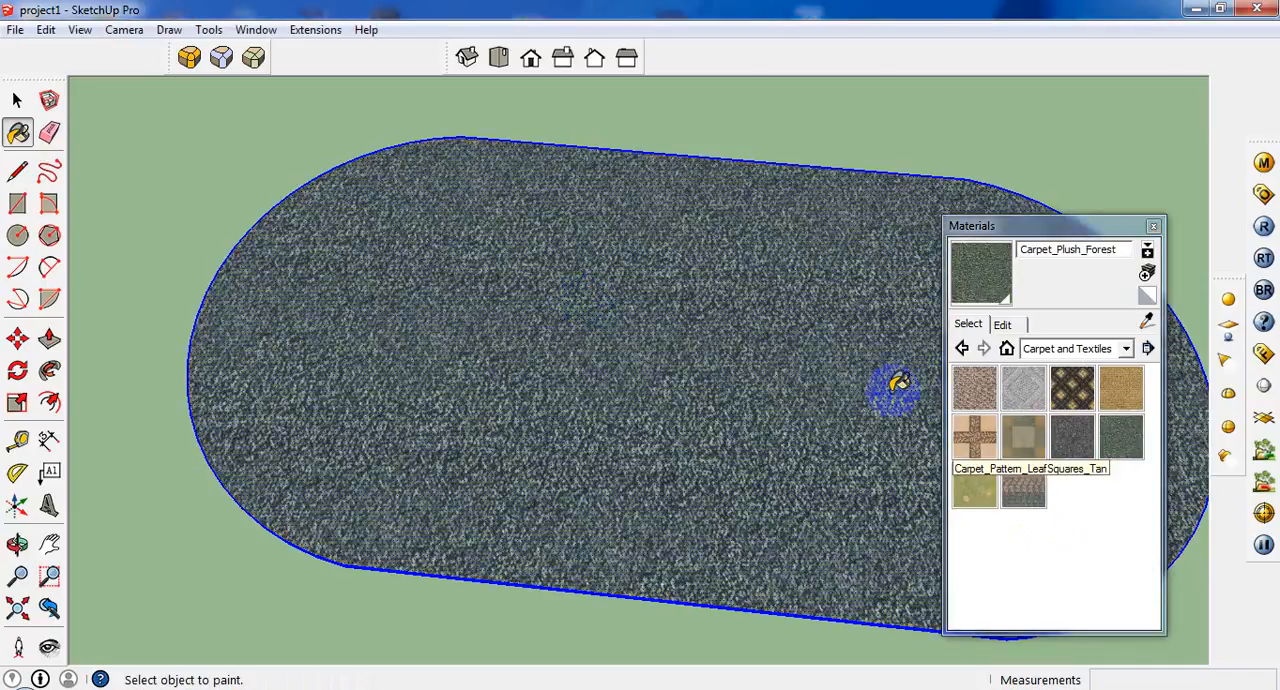
# Paint the selected rug with the Textile_Rug_Stripes material.
pyautogui.click(1023, 487)
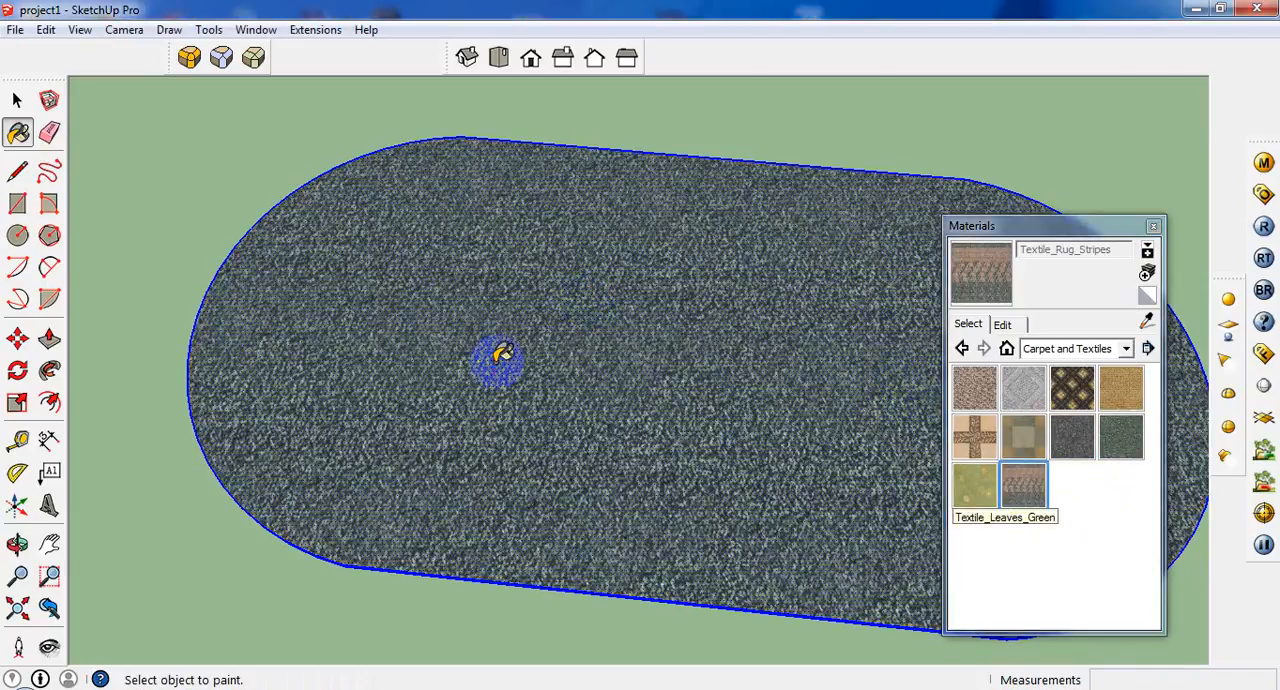
pyautogui.click(502, 358)
pyautogui.scroll(-3, 491, 351)
# Make the selected striped rug a component named carpet1.
pyautogui.click(16, 100)
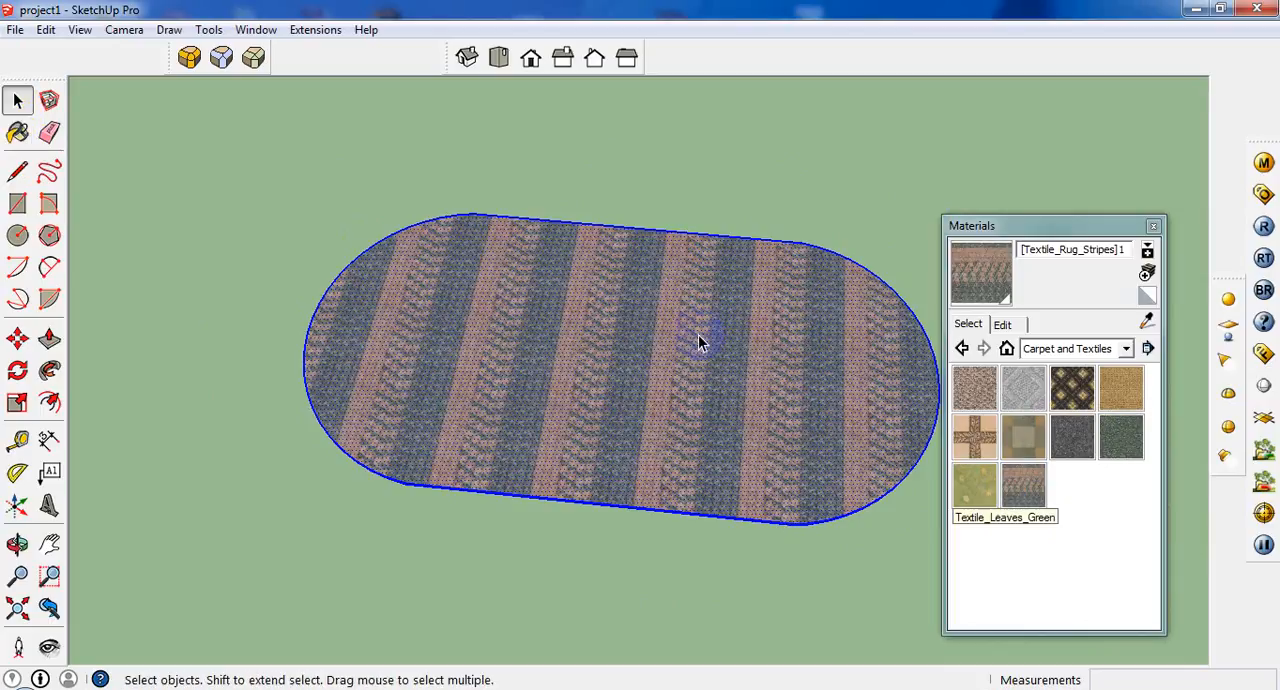
pyautogui.rightClick(699, 343)
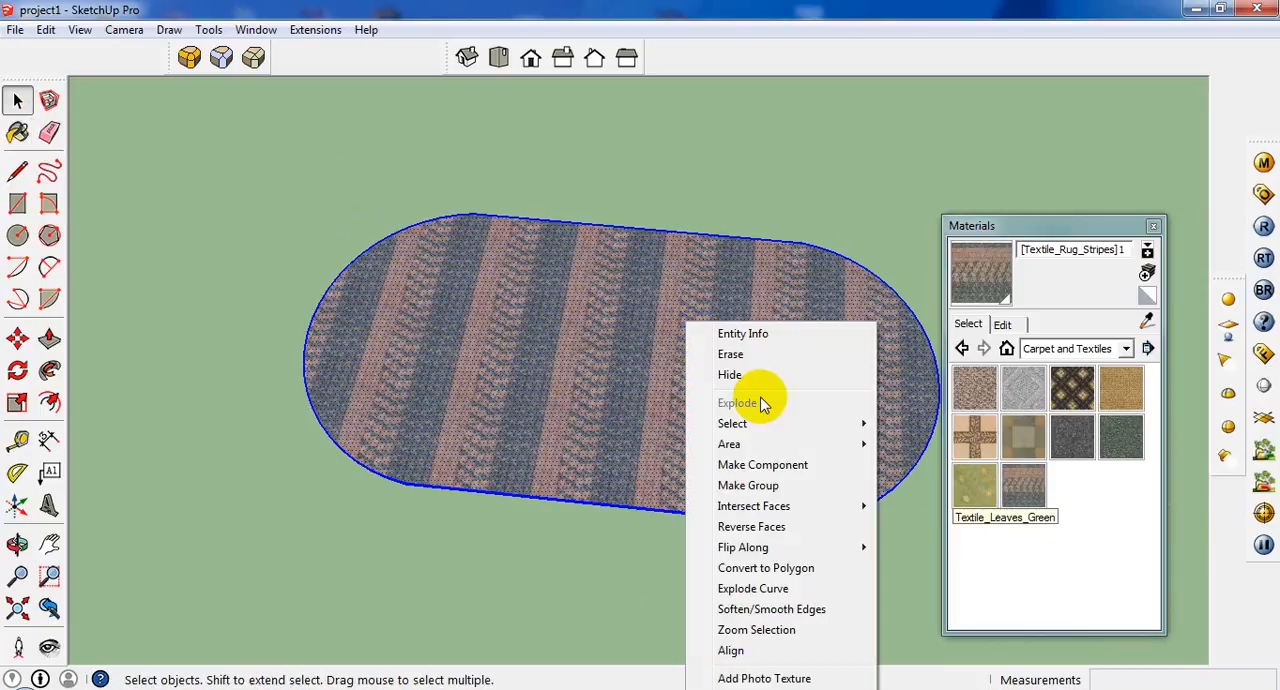
pyautogui.click(761, 467)
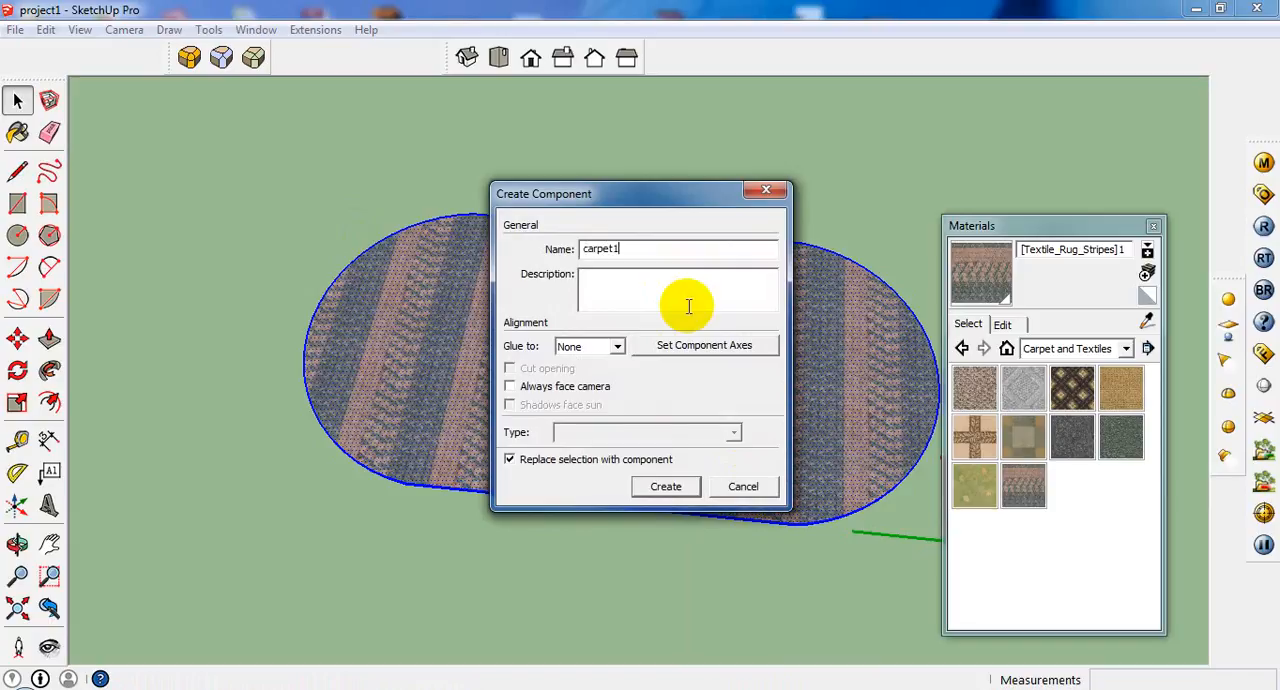
pyautogui.press('Return')
# Draw a rectangle over the coffee table outline on the floor plan between the sofas.
pyautogui.scroll(-5, 793, 339)
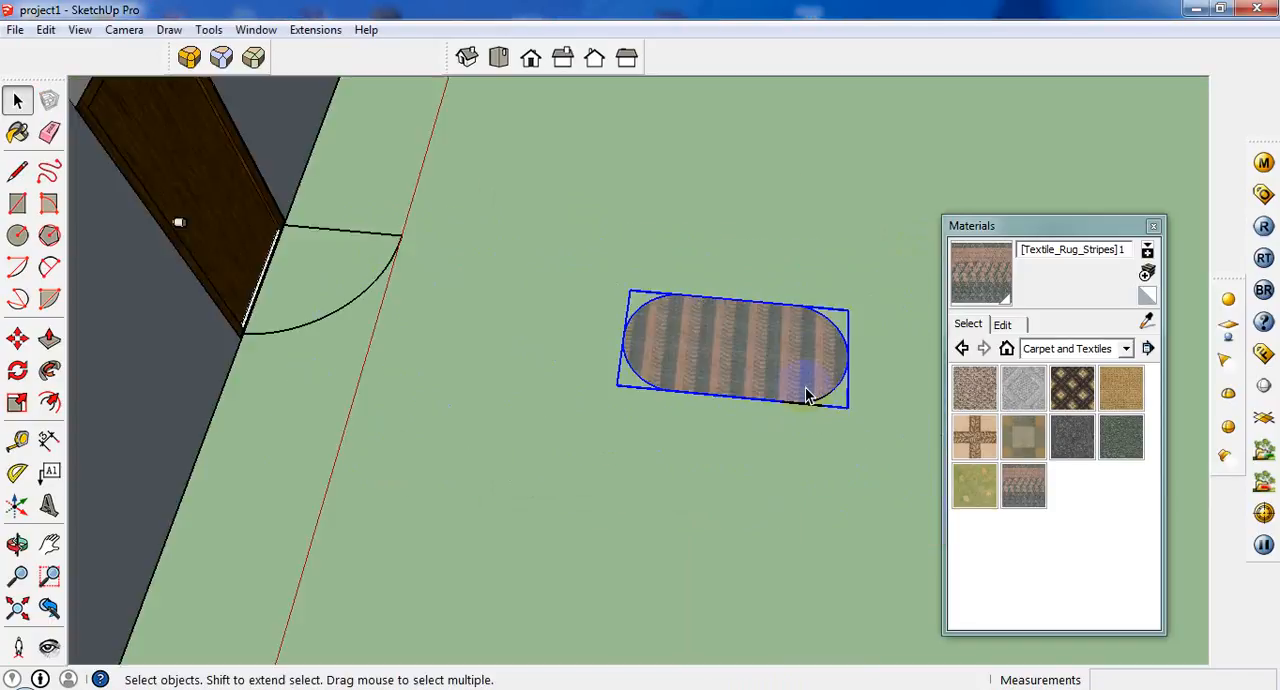
pyautogui.scroll(-6, 808, 395)
pyautogui.click(17, 339)
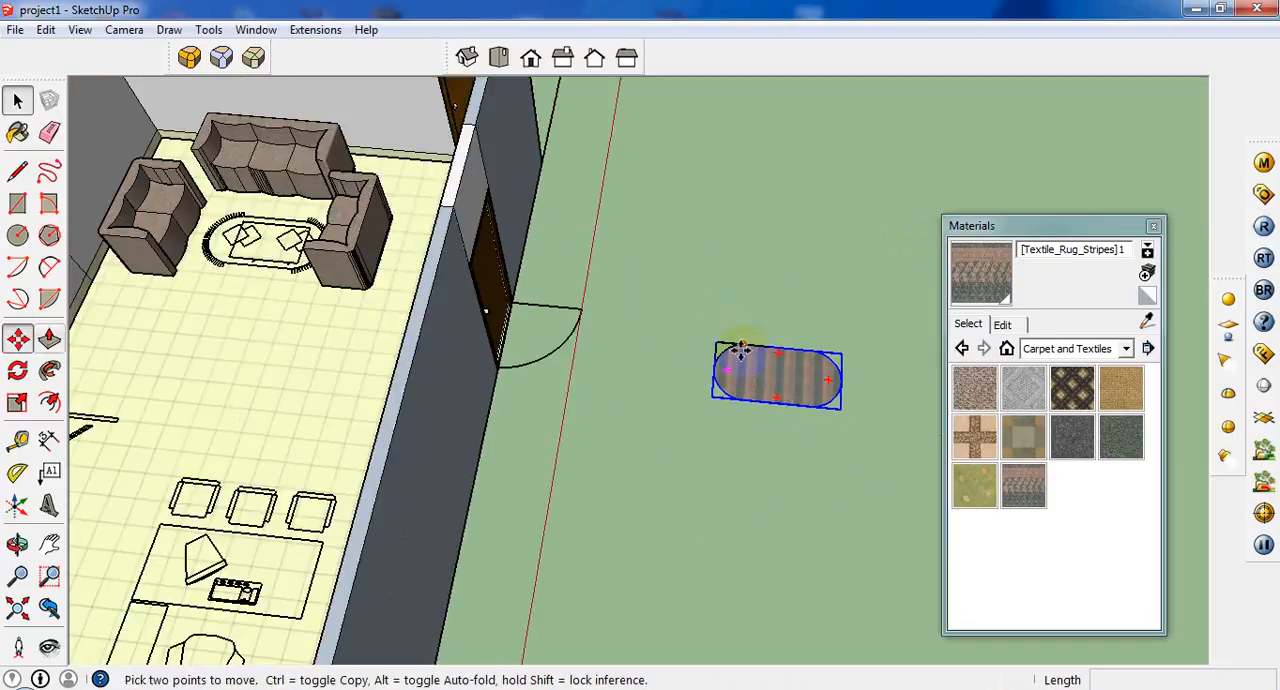
pyautogui.scroll(2, 10, 228)
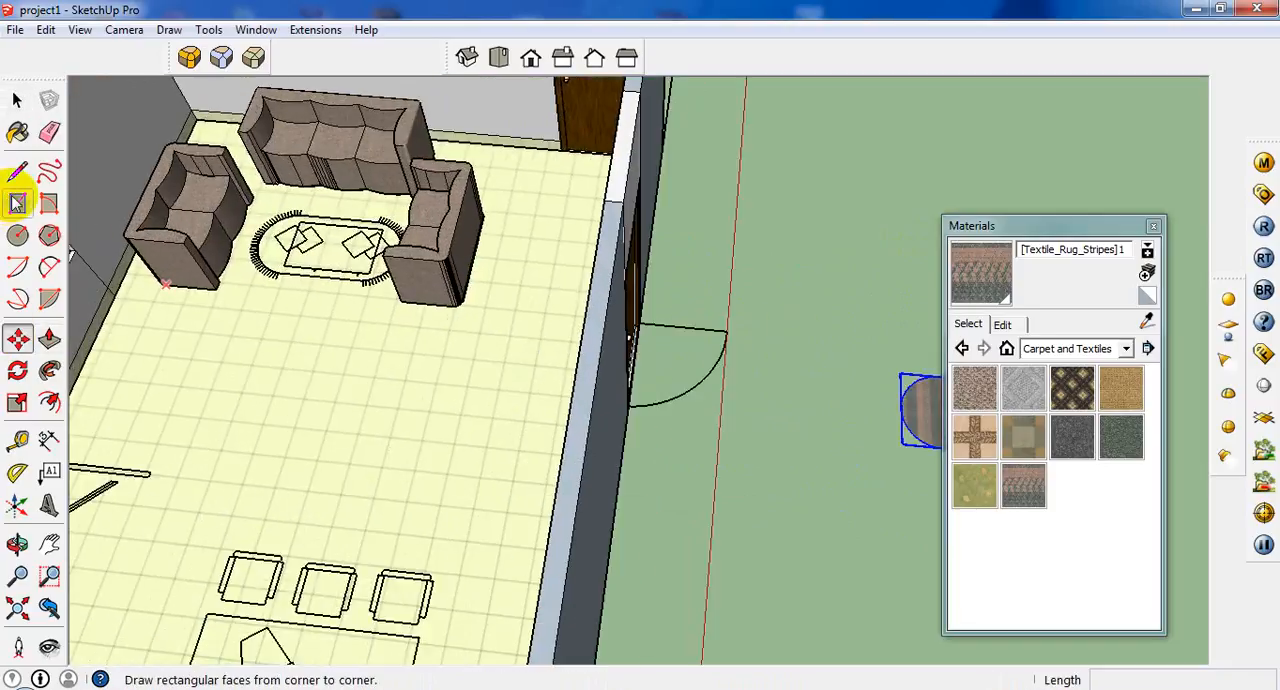
pyautogui.click(17, 203)
pyautogui.click(303, 214)
pyautogui.scroll(2, 357, 257)
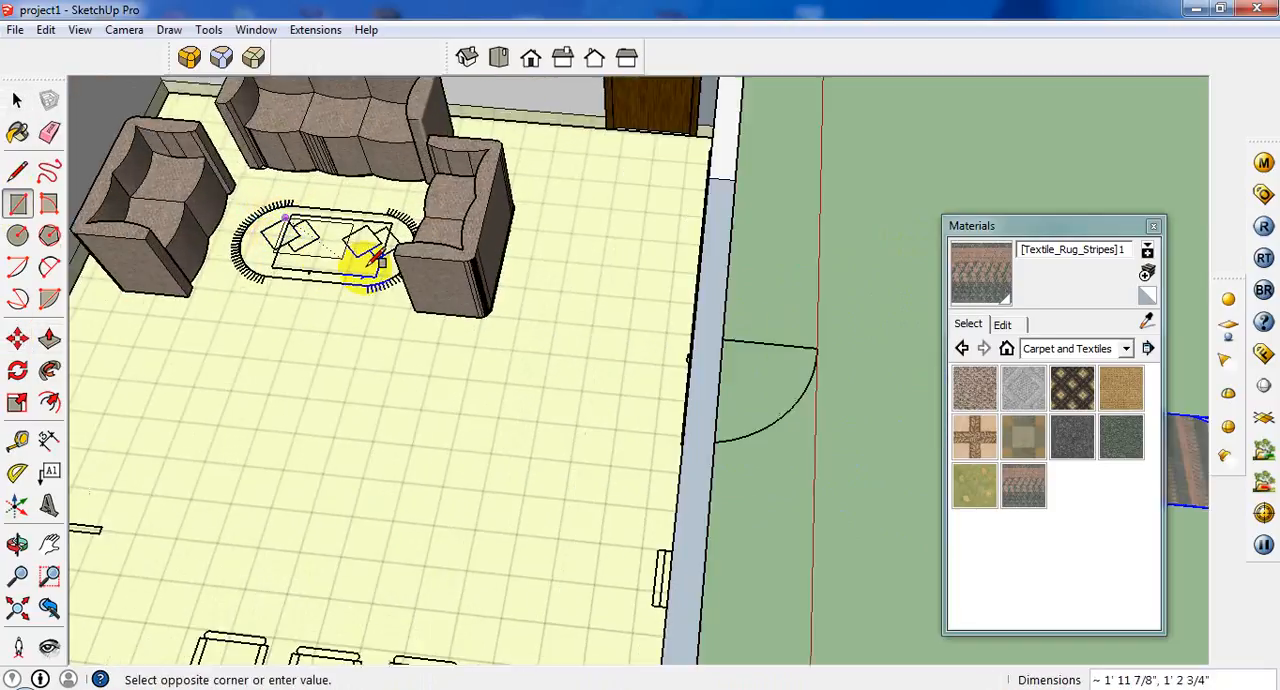
pyautogui.click(49, 340)
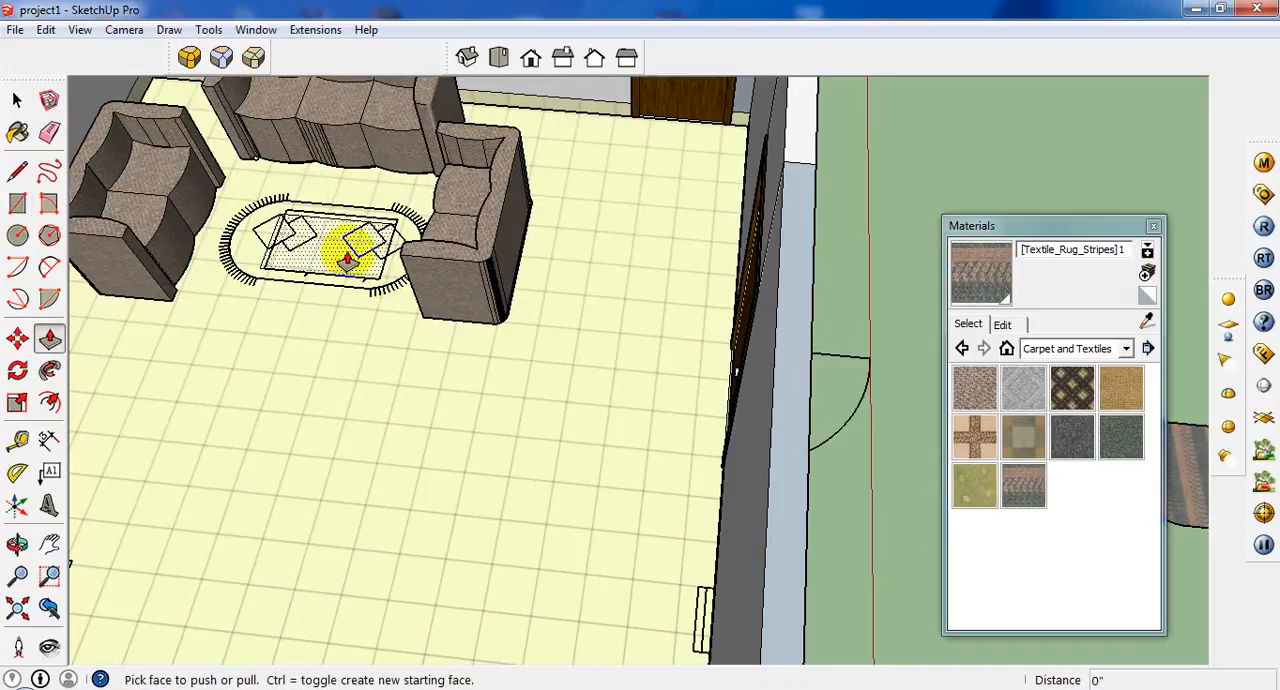
# Move the table rectangle's face about 15' 4 3/8" out of the room onto the open ground beside the wall.
pyautogui.click(17, 100)
pyautogui.click(343, 265)
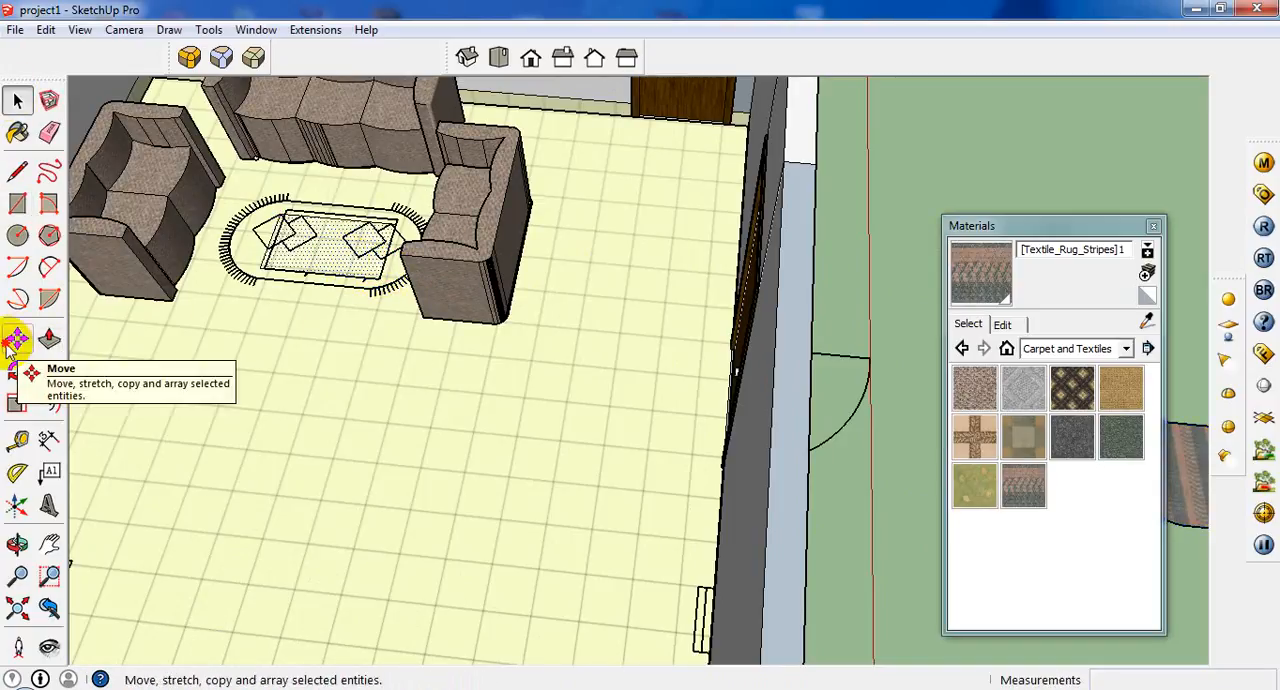
pyautogui.click(17, 340)
pyautogui.click(295, 255)
pyautogui.scroll(-4, 654, 294)
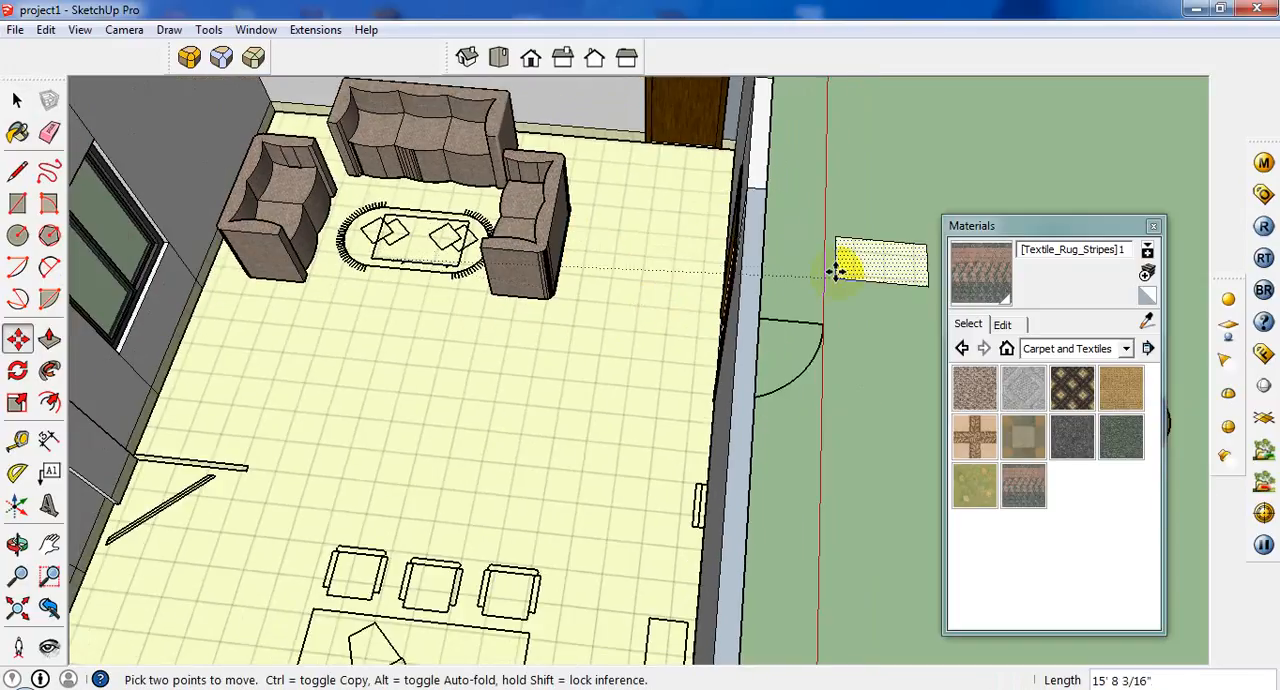
pyautogui.click(826, 272)
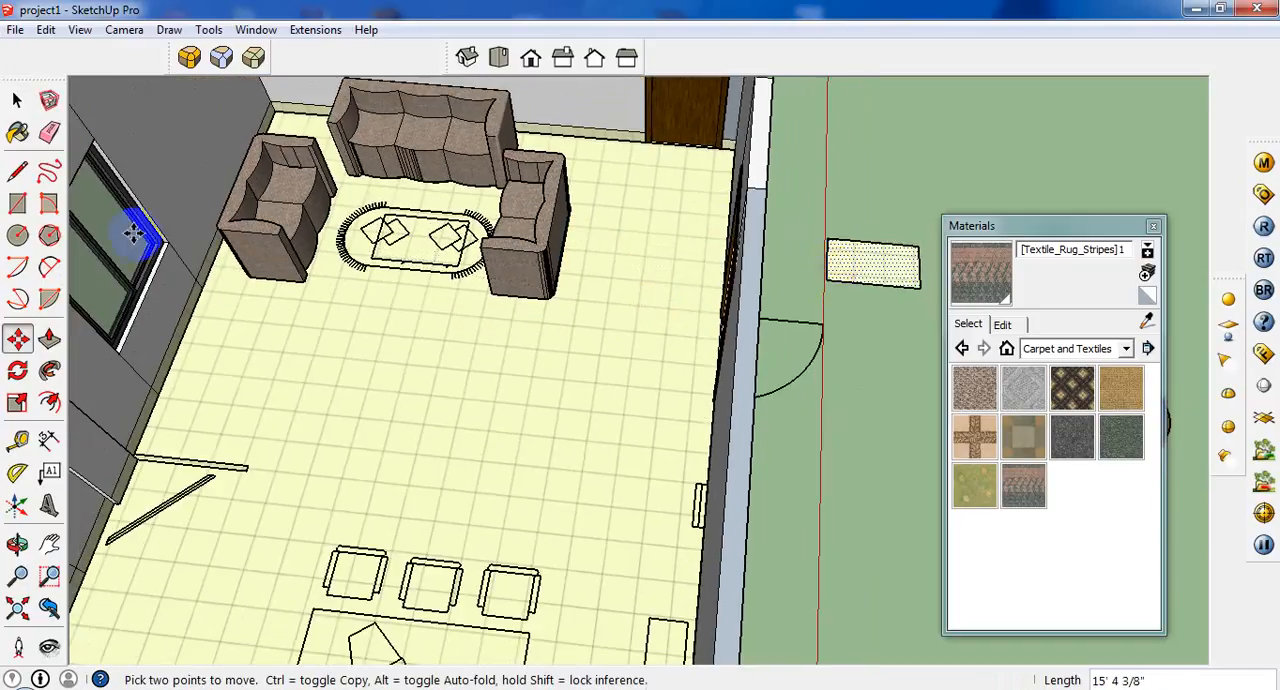
# Extrude the table rectangle upward 1' 7" into a box.
pyautogui.click(49, 340)
pyautogui.click(857, 276)
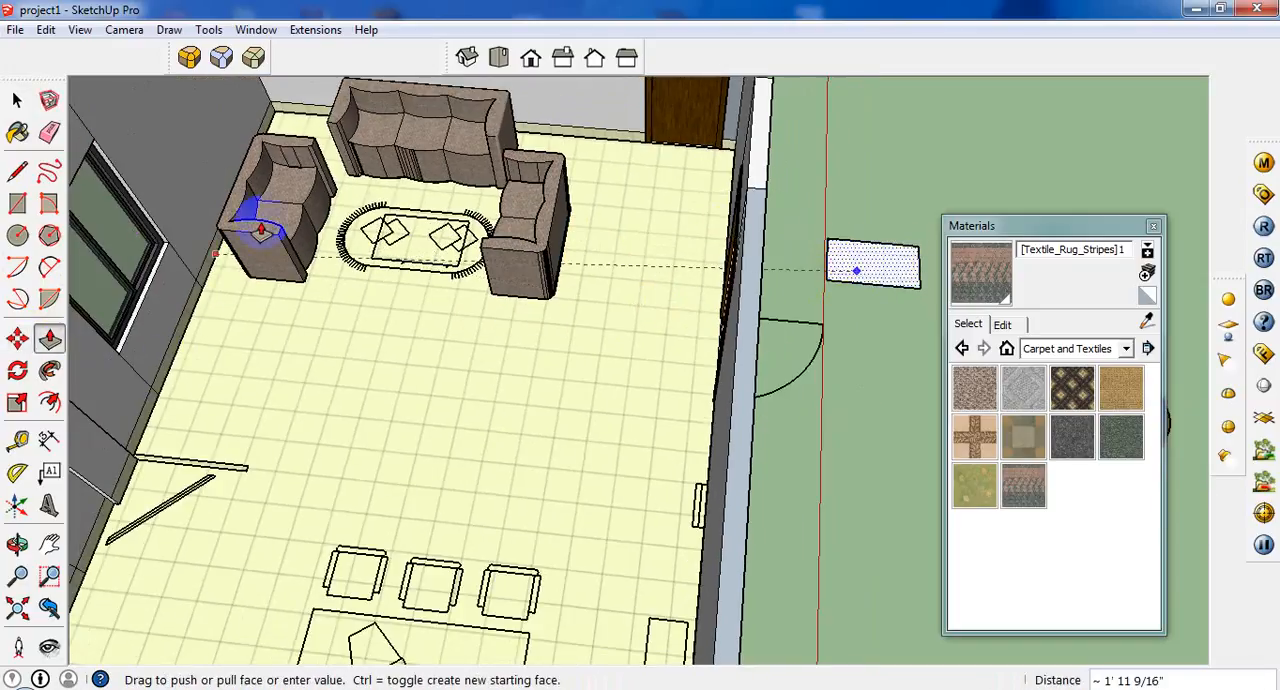
pyautogui.click(310, 218)
pyautogui.moveTo(734, 234); pyautogui.dragTo(537, 217, button='middle')
pyautogui.scroll(2, 847, 297)
pyautogui.moveTo(848, 297); pyautogui.dragTo(470, 135, button='middle')
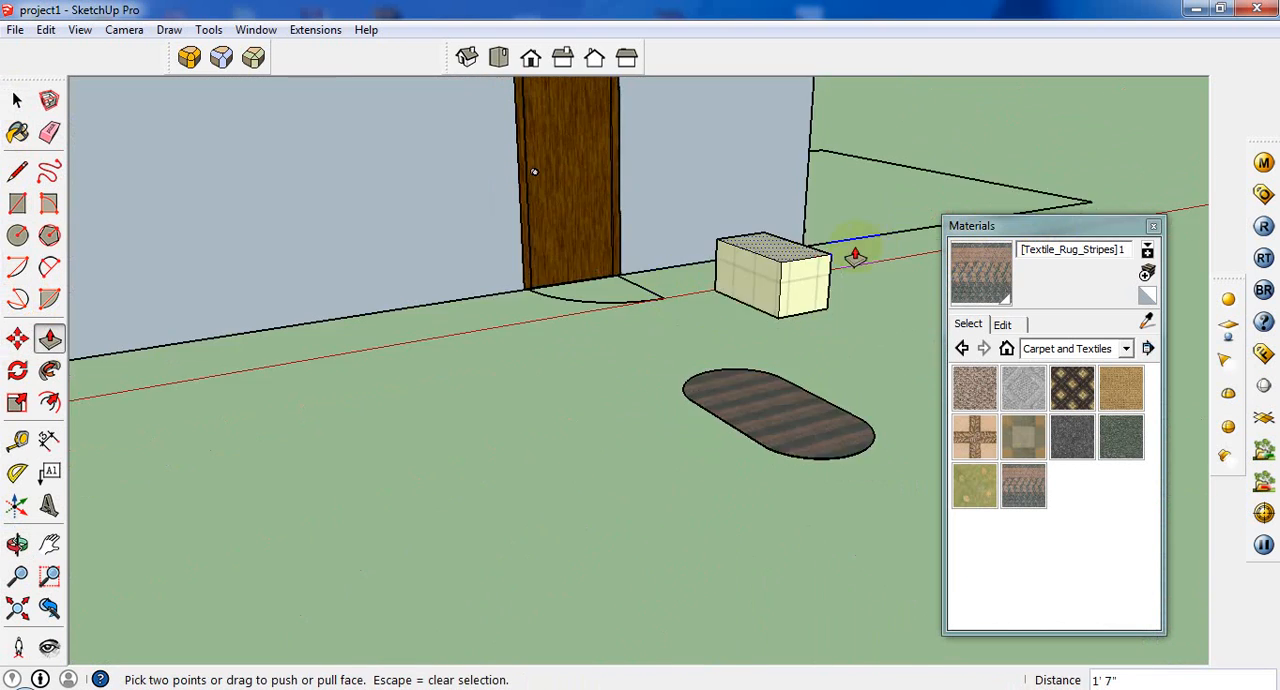
# Try offsetting the outline of the box's short end face inward about 3 11/16", and undo the offset while keeping the extrusion.
pyautogui.scroll(2, 854, 251)
pyautogui.moveTo(757, 294); pyautogui.dragTo(464, 356, button='middle')
pyautogui.scroll(2, 398, 288)
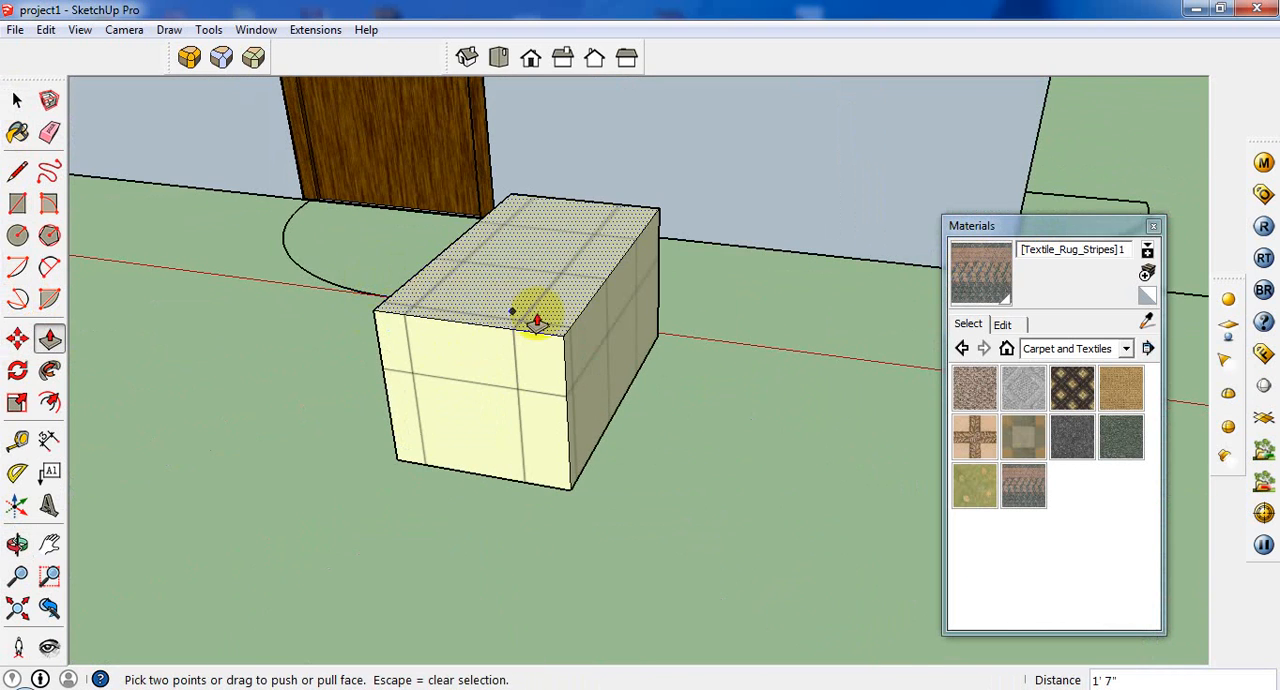
pyautogui.click(49, 402)
pyautogui.doubleClick(420, 421)
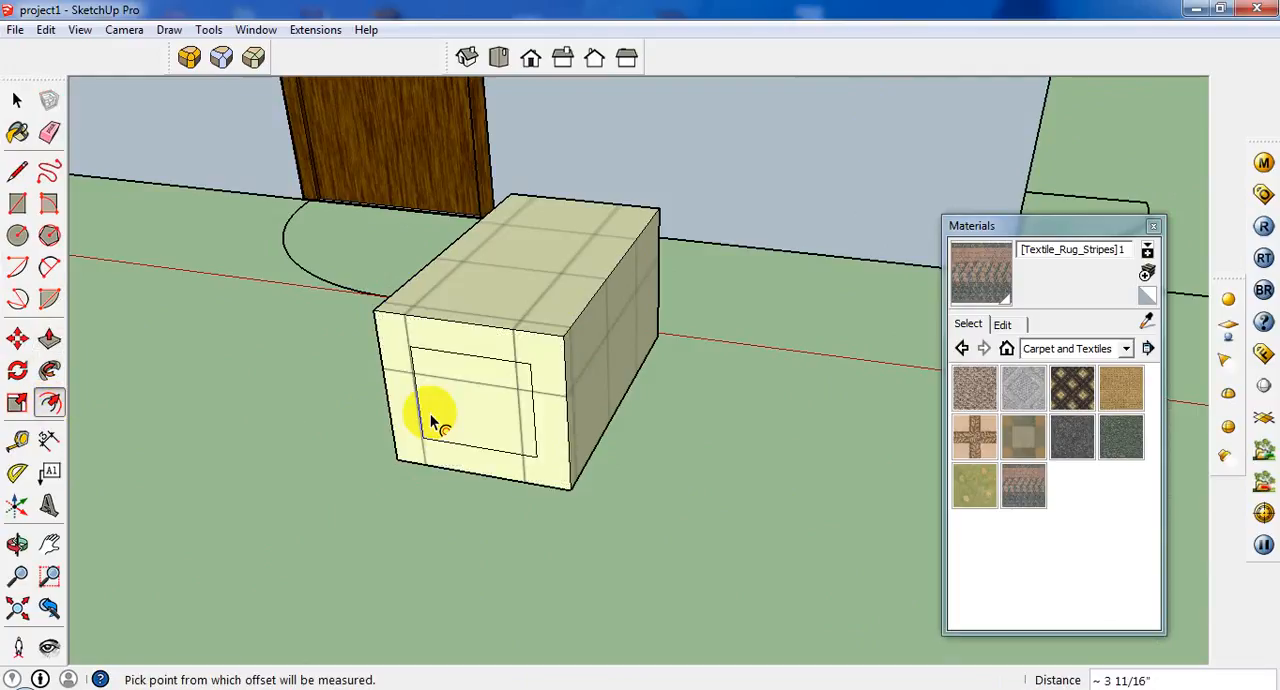
pyautogui.scroll(2, 541, 400)
pyautogui.moveTo(541, 399); pyautogui.dragTo(551, 381, button='middle')
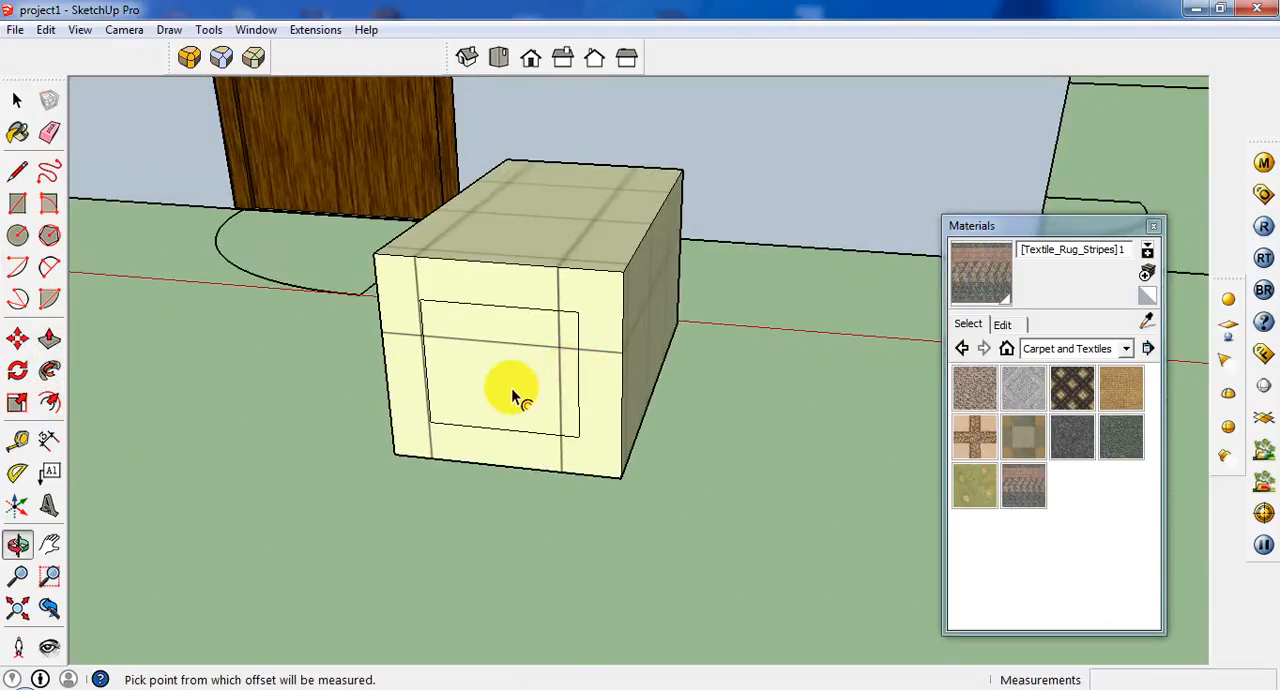
pyautogui.hotkey('ctrl', 'z')
pyautogui.hotkey('ctrl', 'z')
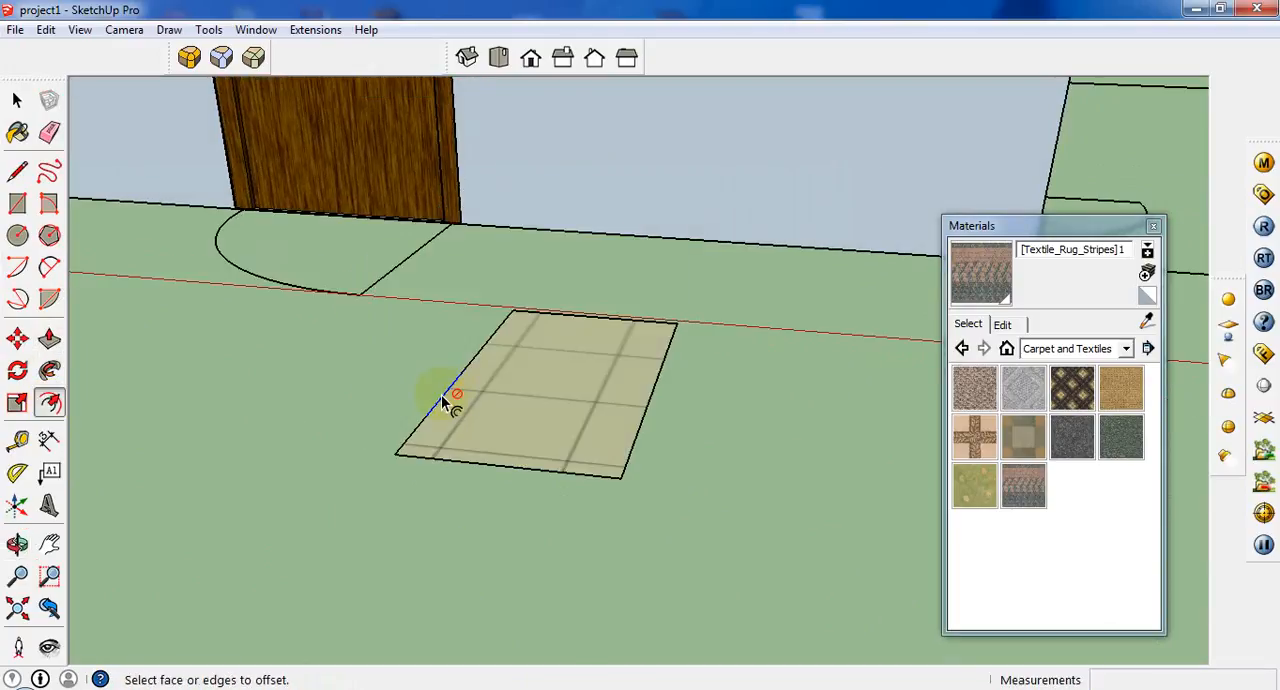
pyautogui.hotkey('ctrl', 'z')
pyautogui.hotkey('ctrl', 'y')
pyautogui.hotkey('ctrl', 'y')
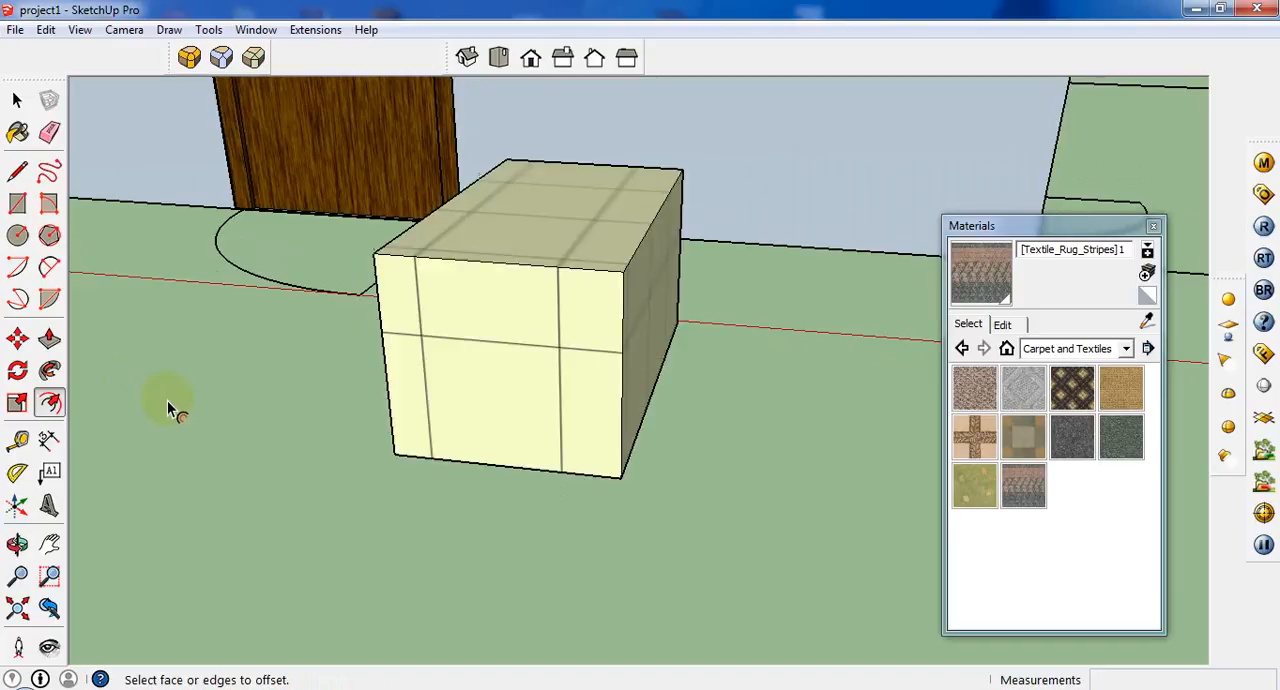
# Try offsetting the short end face's outline inward about 4 1/8", and undo it.
pyautogui.click(436, 430)
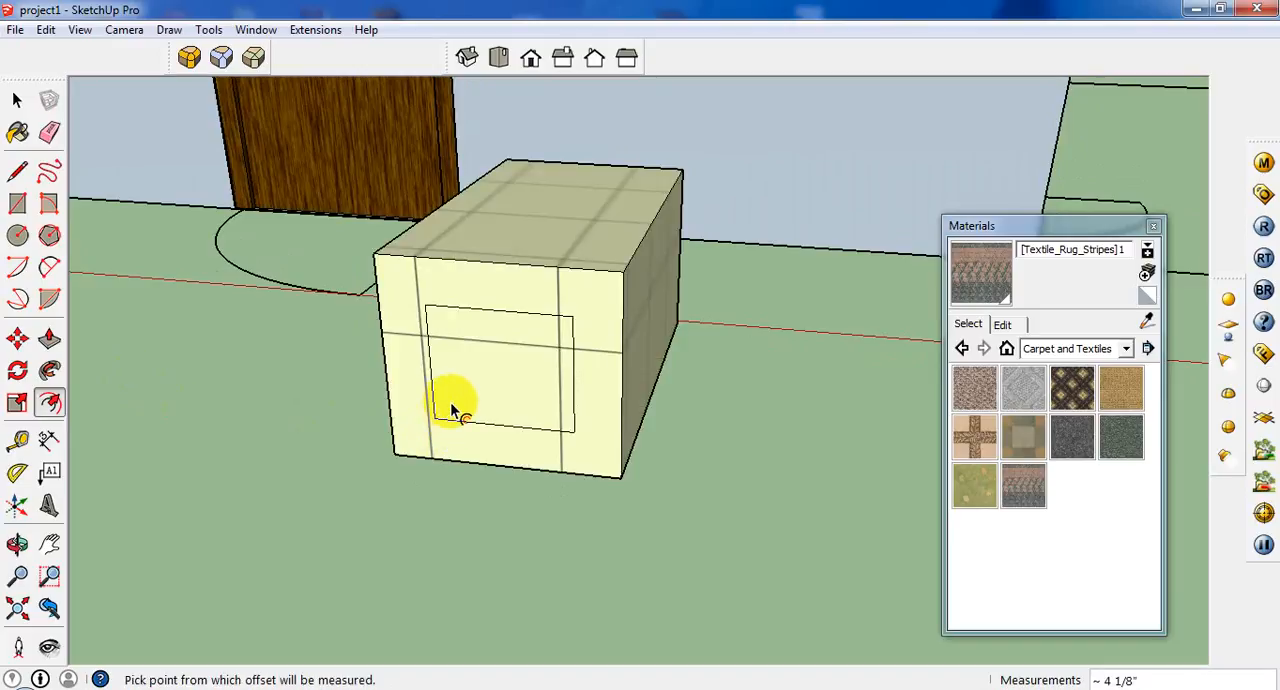
pyautogui.click(451, 410)
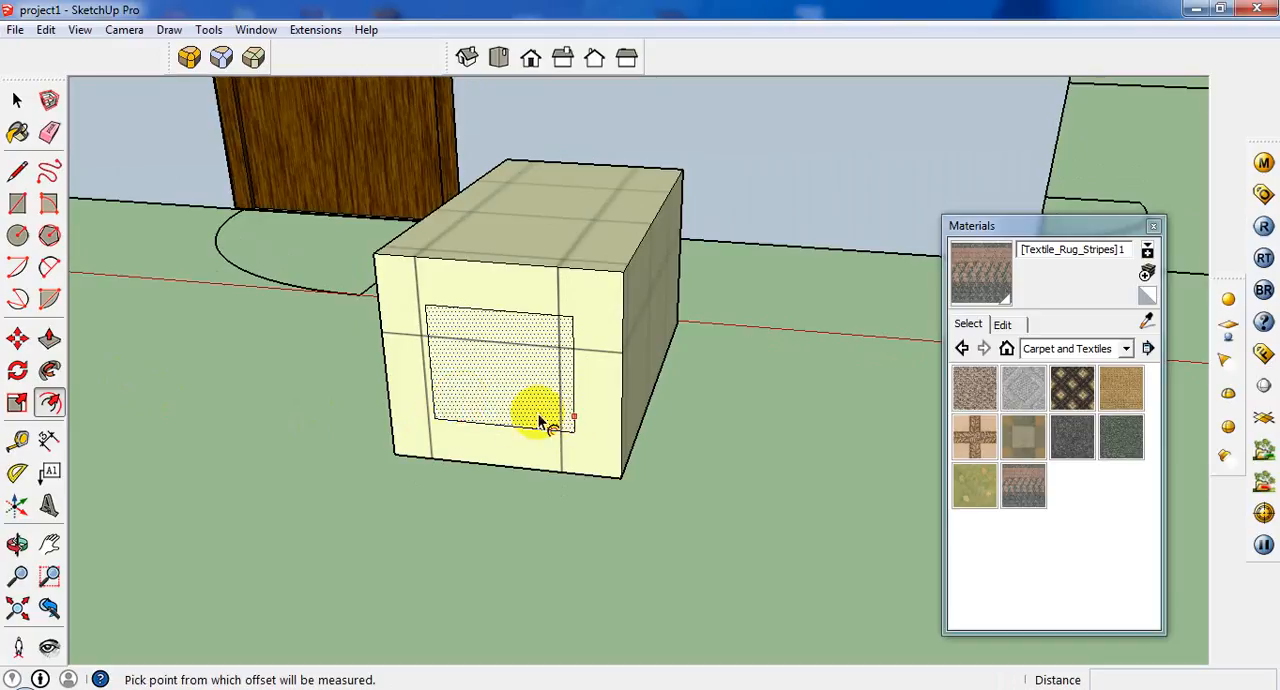
pyautogui.hotkey('ctrl', 'z')
# Offset the outlines of the box's four vertical faces inward by the same distance to form frame borders.
pyautogui.click(487, 400)
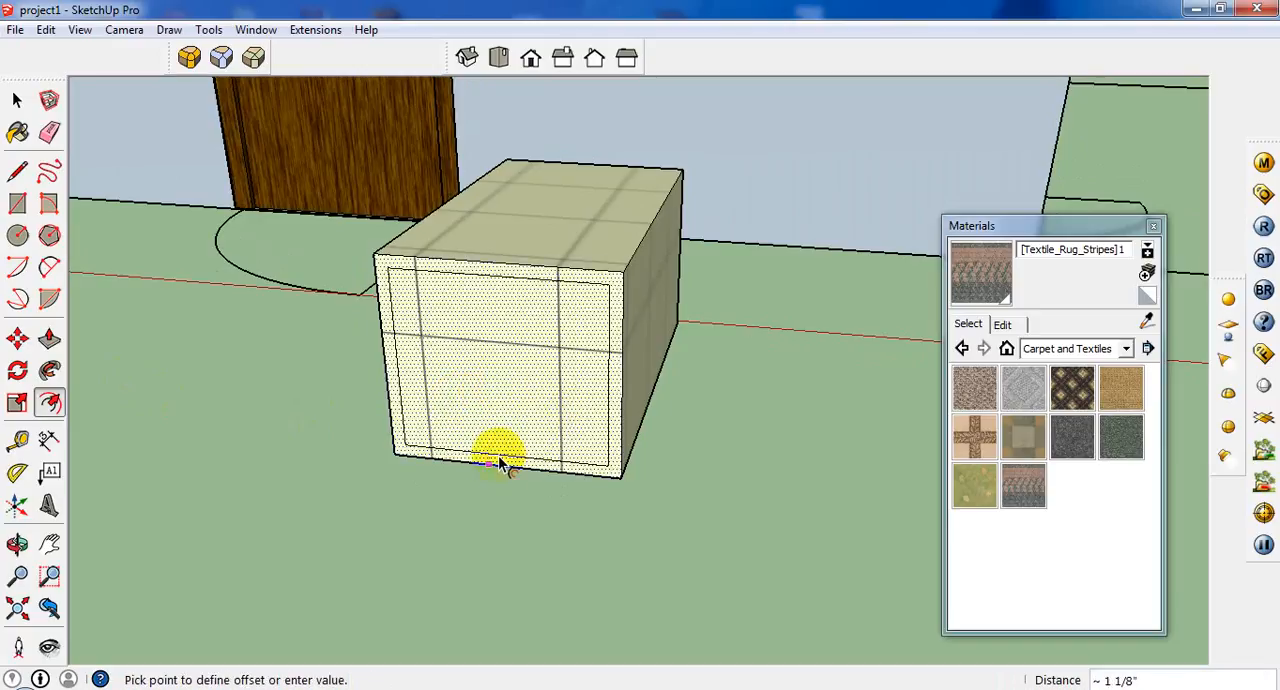
pyautogui.press('Return')
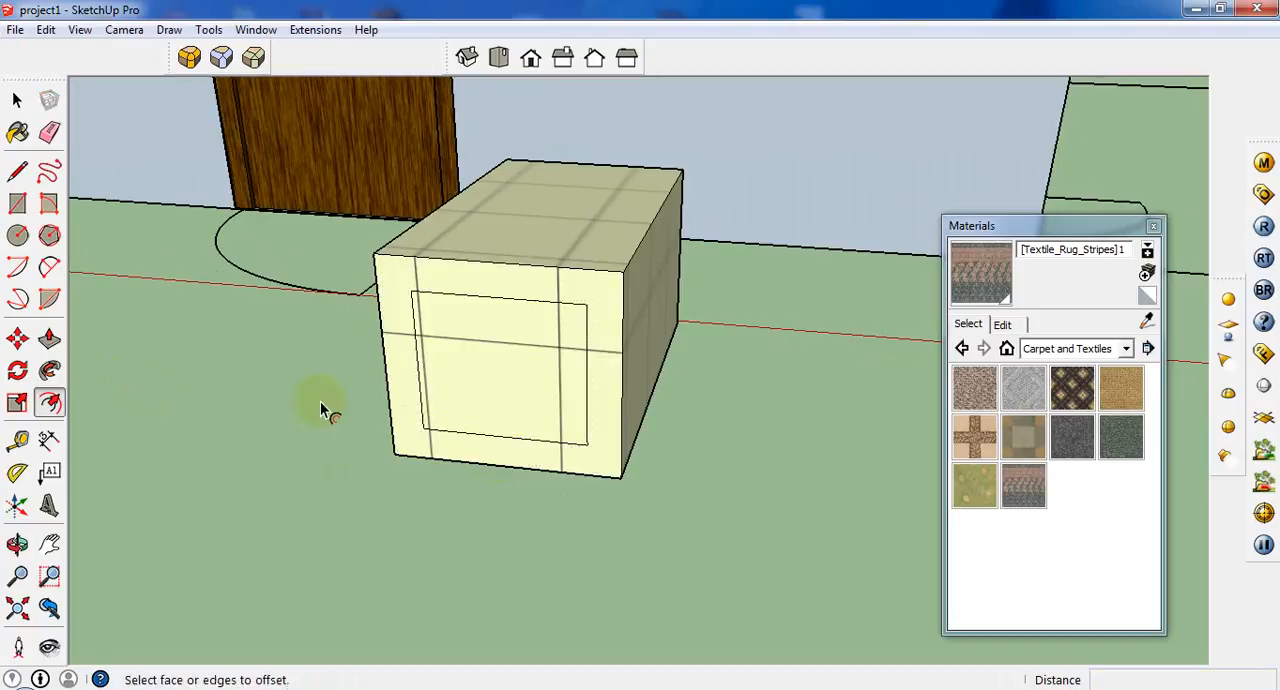
pyautogui.moveTo(323, 406); pyautogui.dragTo(908, 350, button='middle')
pyautogui.moveTo(820, 286); pyautogui.dragTo(12, 436, button='middle')
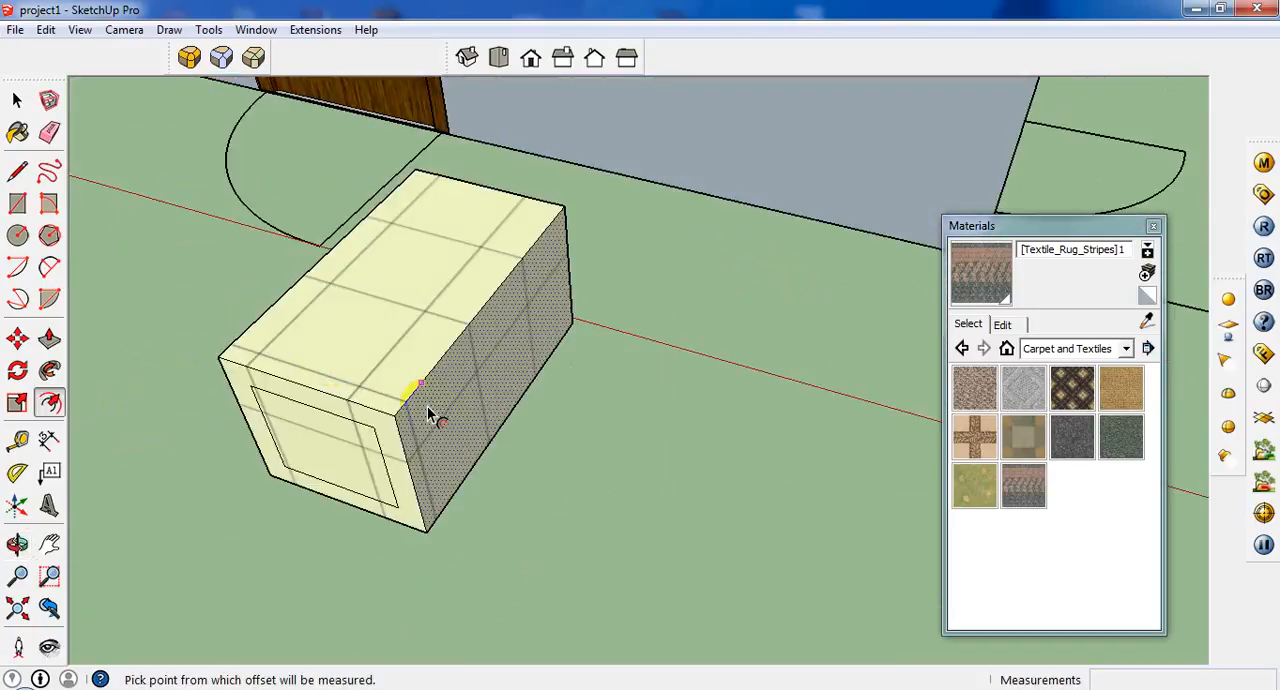
pyautogui.moveTo(571, 357); pyautogui.dragTo(691, 223, button='middle')
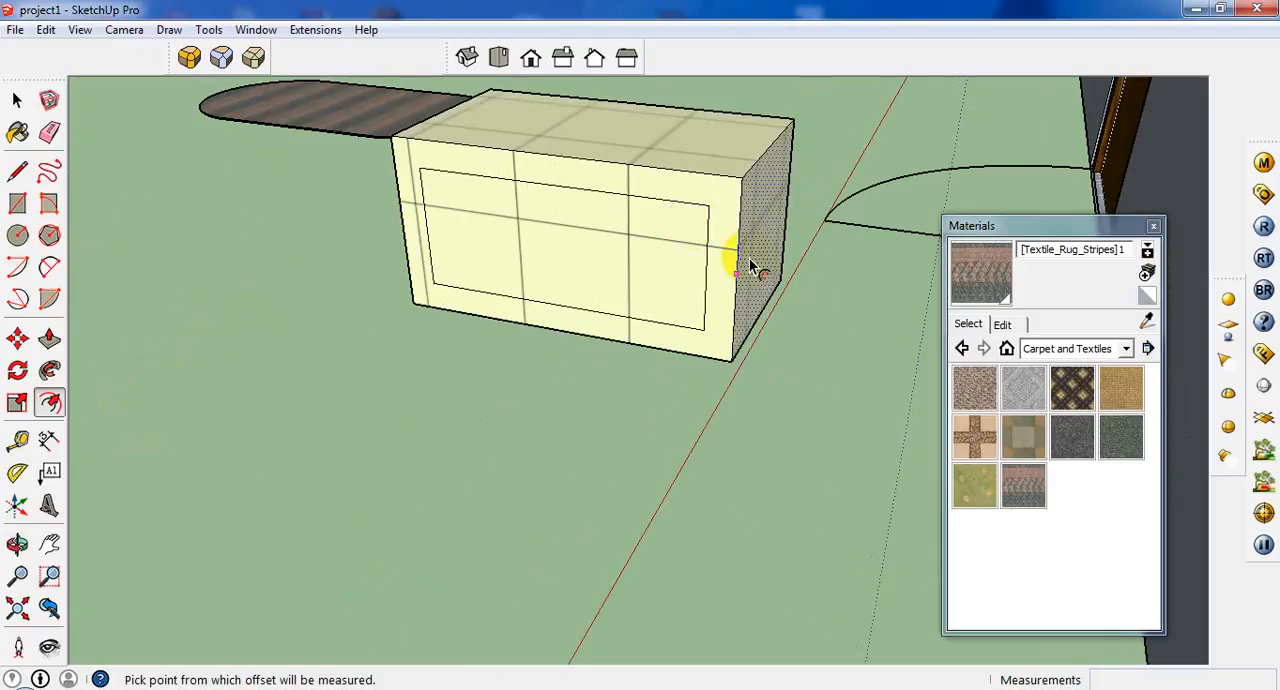
pyautogui.moveTo(735, 272); pyautogui.dragTo(786, 234, button='middle')
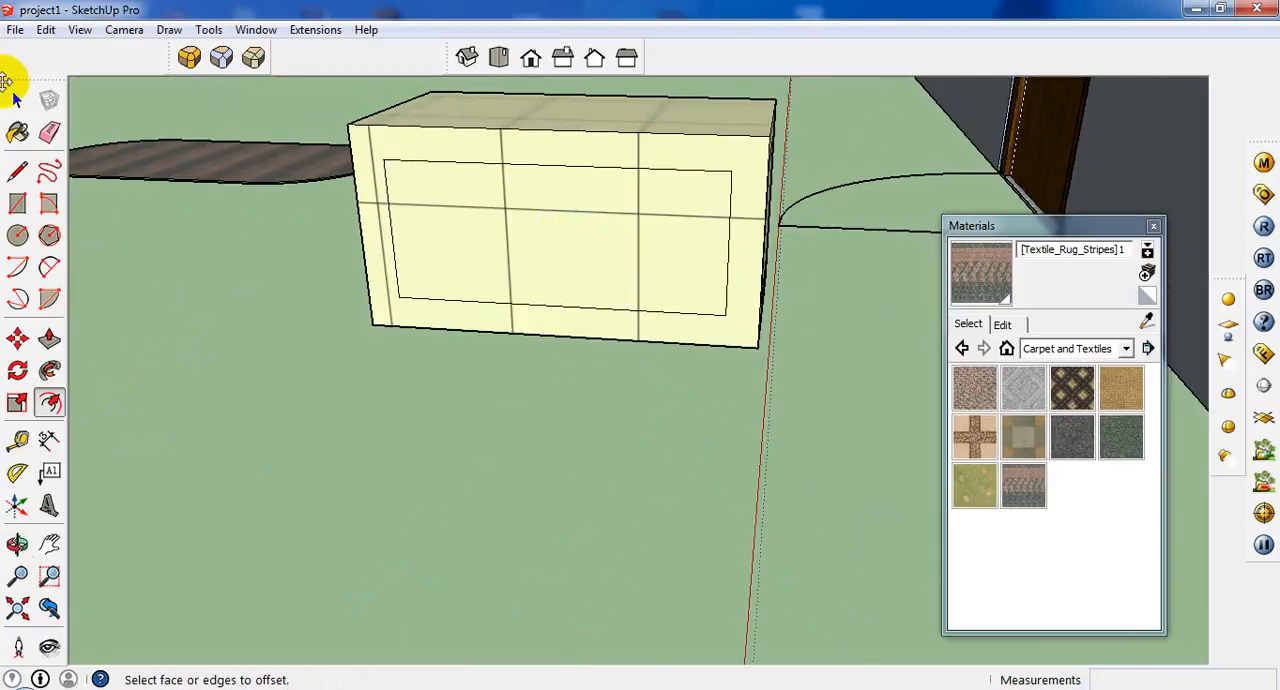
# Erase the inner inset faces on both long sides of the table box.
pyautogui.click(16, 100)
pyautogui.click(588, 255)
pyautogui.rightClick(588, 255)
pyautogui.click(623, 278)
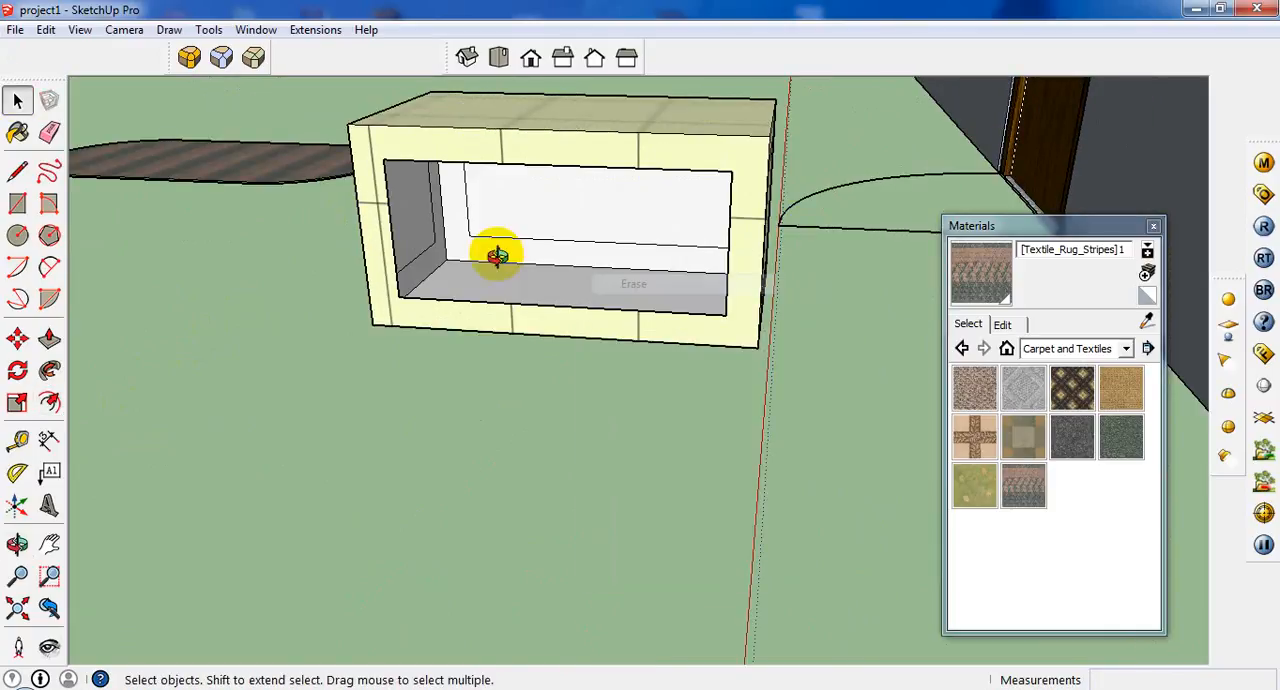
pyautogui.moveTo(500, 251); pyautogui.dragTo(590, 218, button='middle')
pyautogui.rightClick(590, 218)
pyautogui.click(672, 252)
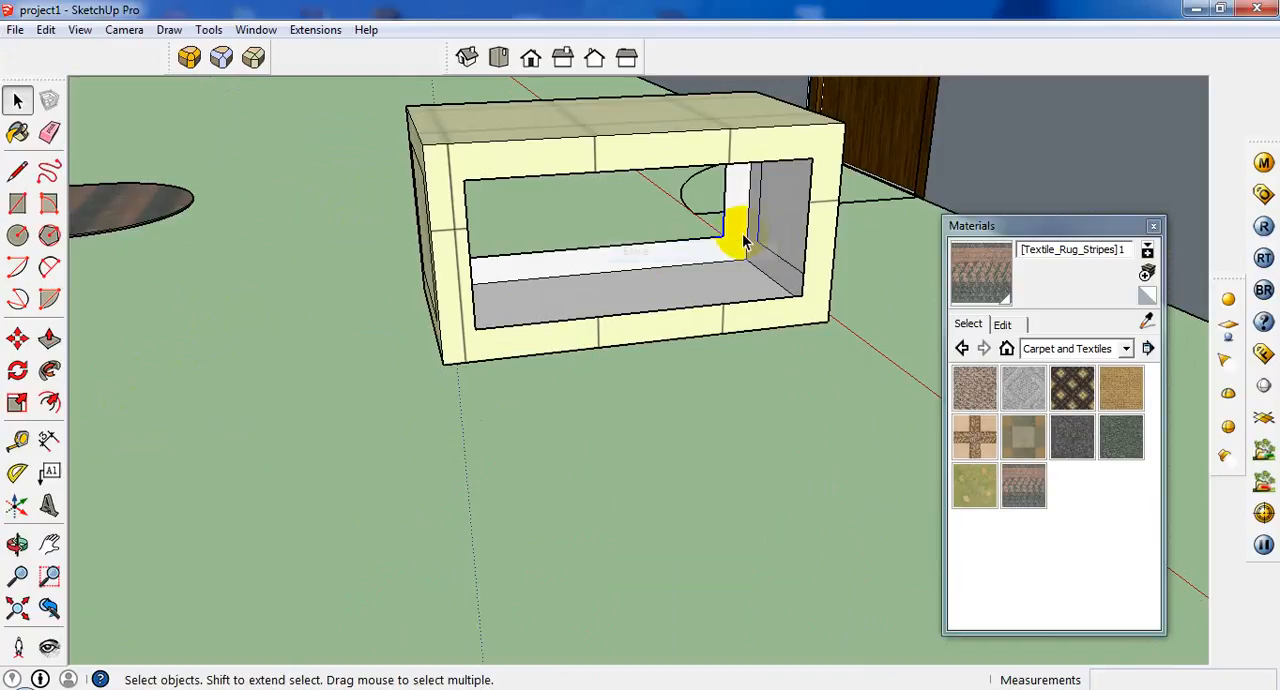
# Erase the inner inset faces on both short ends of the table box.
pyautogui.rightClick(786, 242)
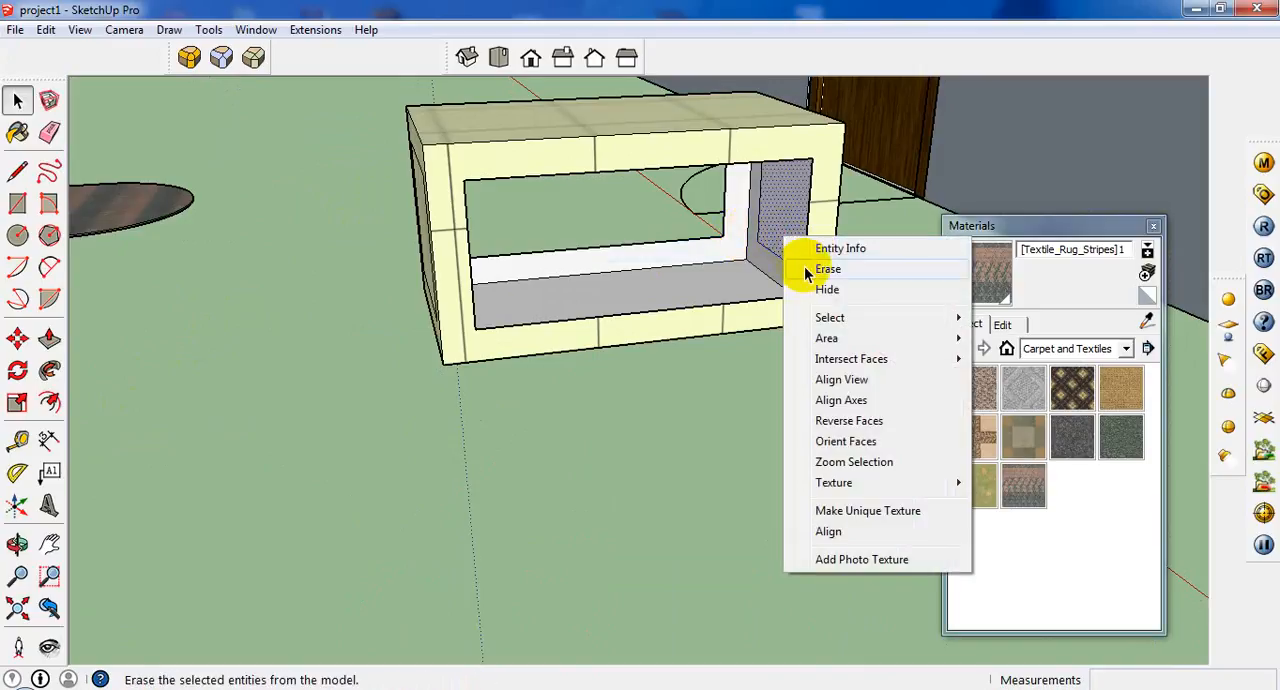
pyautogui.click(806, 270)
pyautogui.moveTo(434, 277); pyautogui.dragTo(366, 220, button='middle')
pyautogui.scroll(2, 385, 225)
pyautogui.rightClick(400, 229)
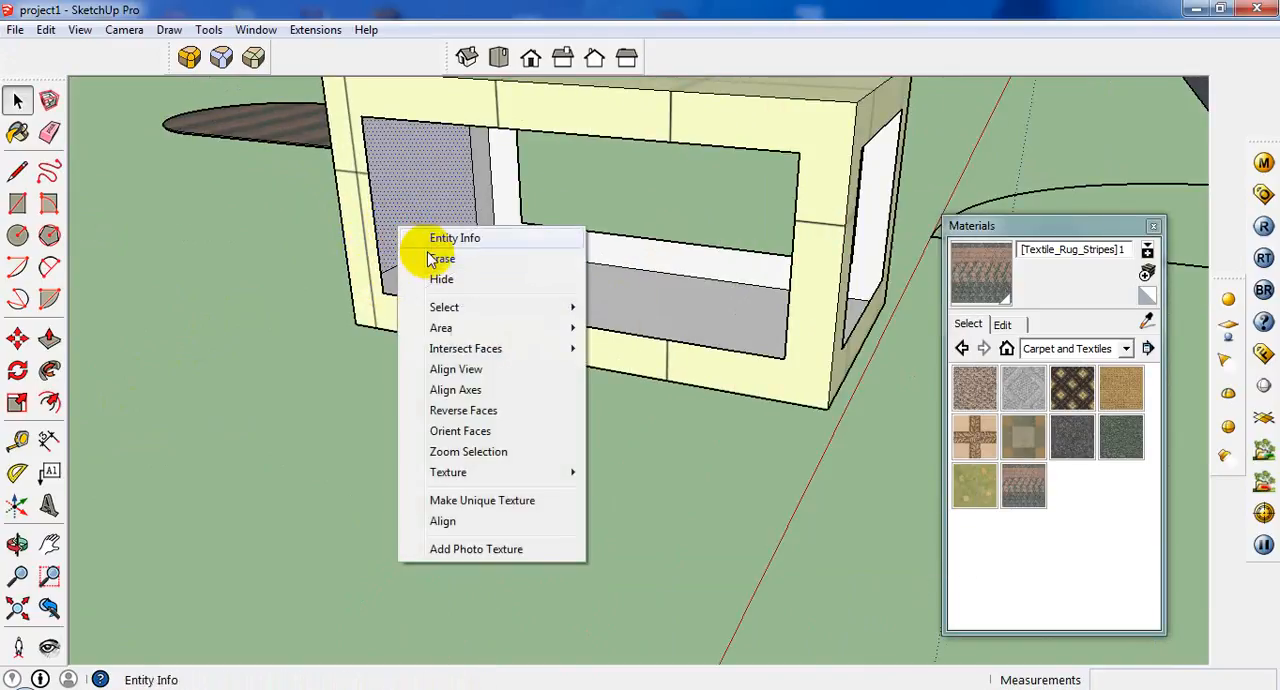
pyautogui.click(432, 258)
# Inspect the open table frame from several angles and compare it with the room's furniture layout.
pyautogui.scroll(-5, 420, 270)
pyautogui.moveTo(410, 285); pyautogui.dragTo(508, 398, button='middle')
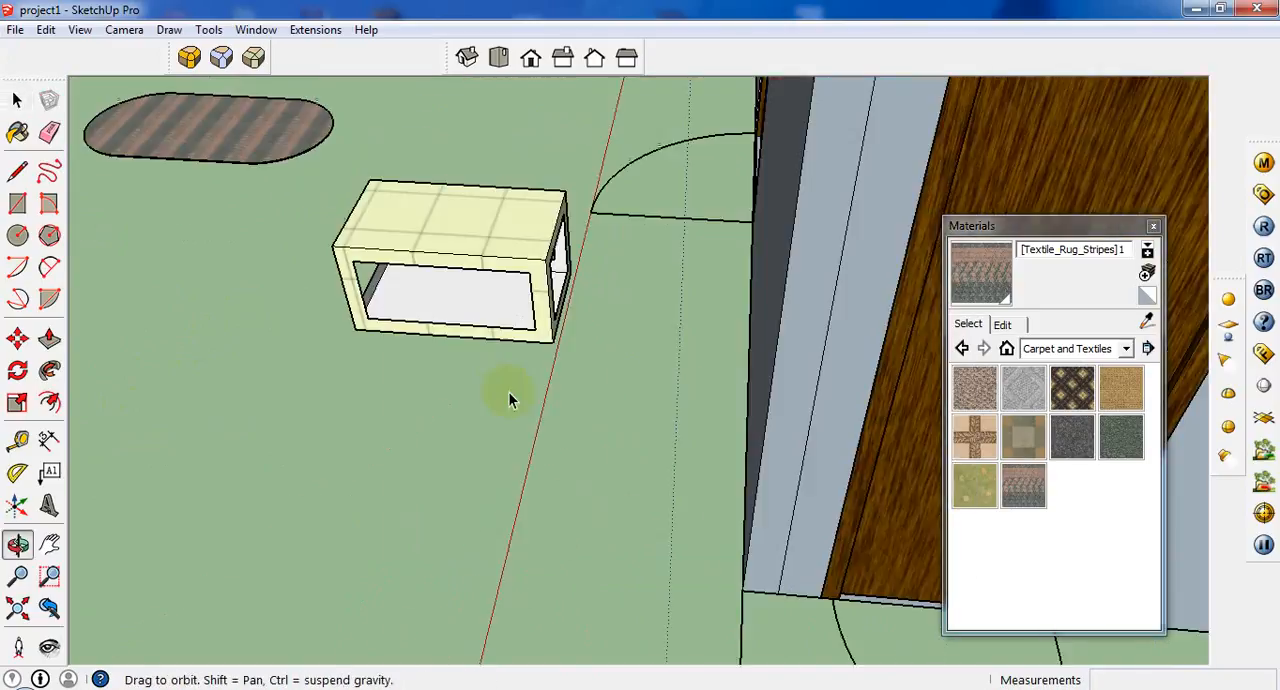
pyautogui.scroll(-6, 384, 367)
pyautogui.moveTo(549, 227); pyautogui.dragTo(576, 380, button='middle')
pyautogui.scroll(-2, 576, 380)
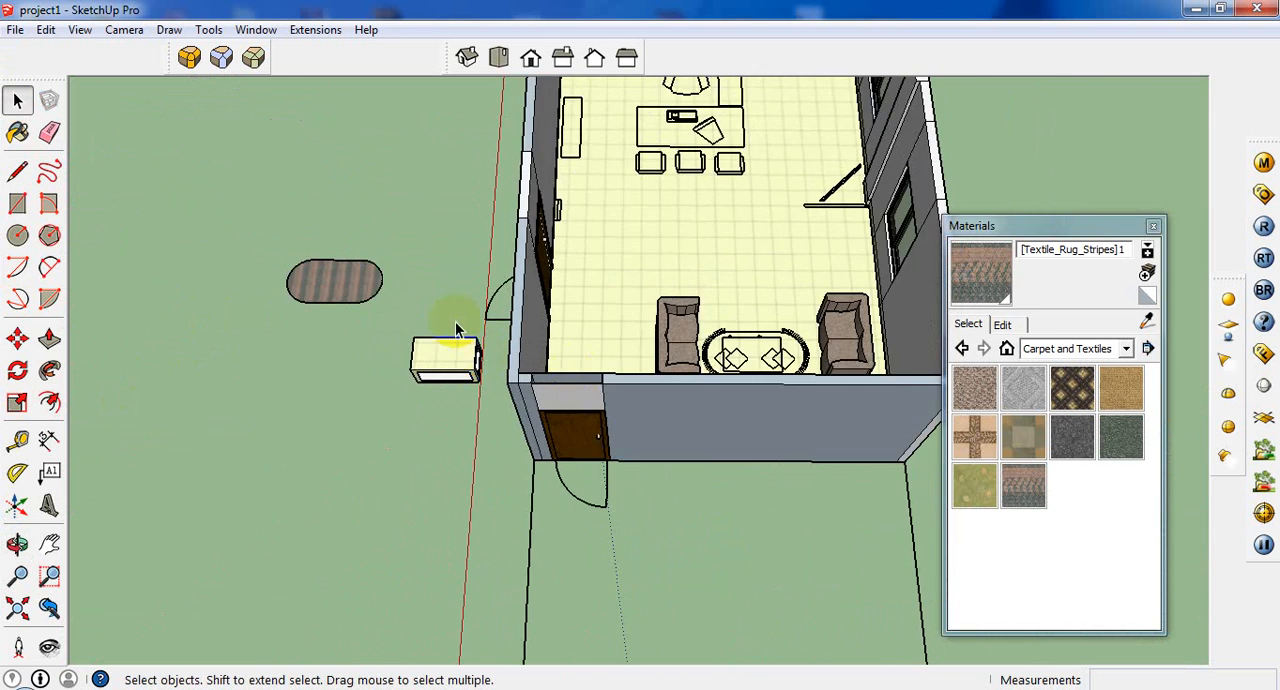
pyautogui.scroll(2, 462, 305)
pyautogui.scroll(6, 660, 520)
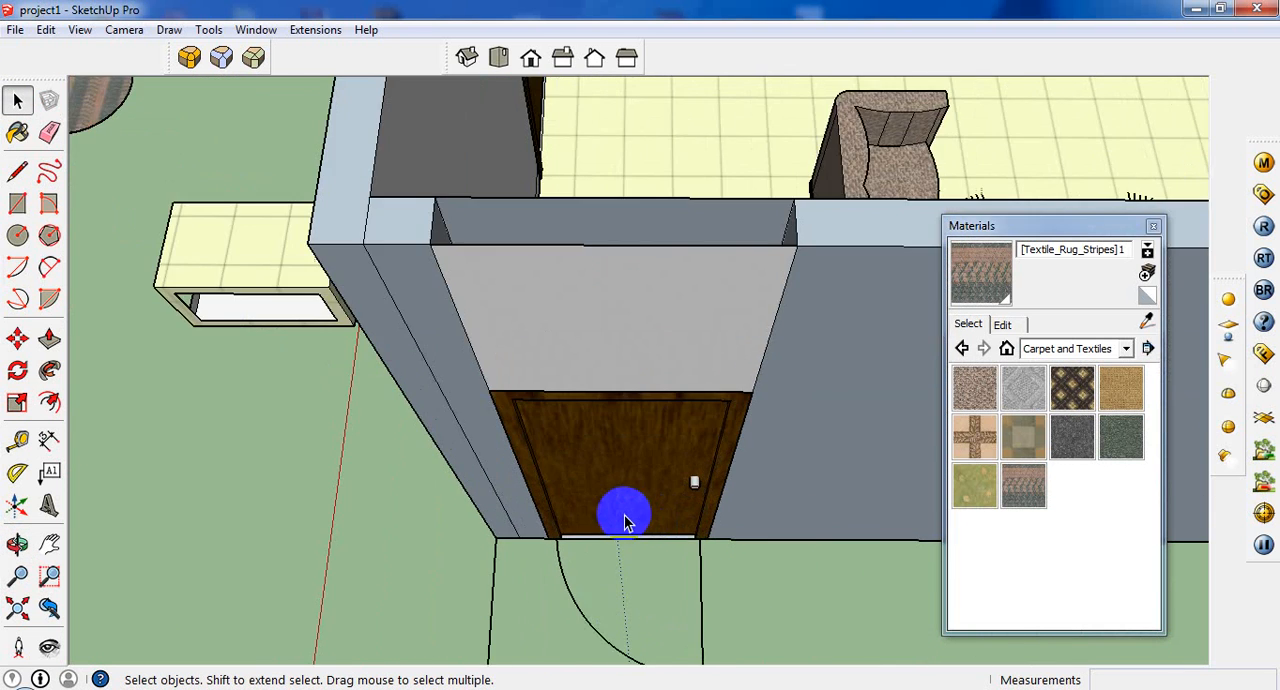
pyautogui.scroll(-5, 624, 521)
pyautogui.scroll(2, 306, 290)
pyautogui.scroll(-2, 312, 295)
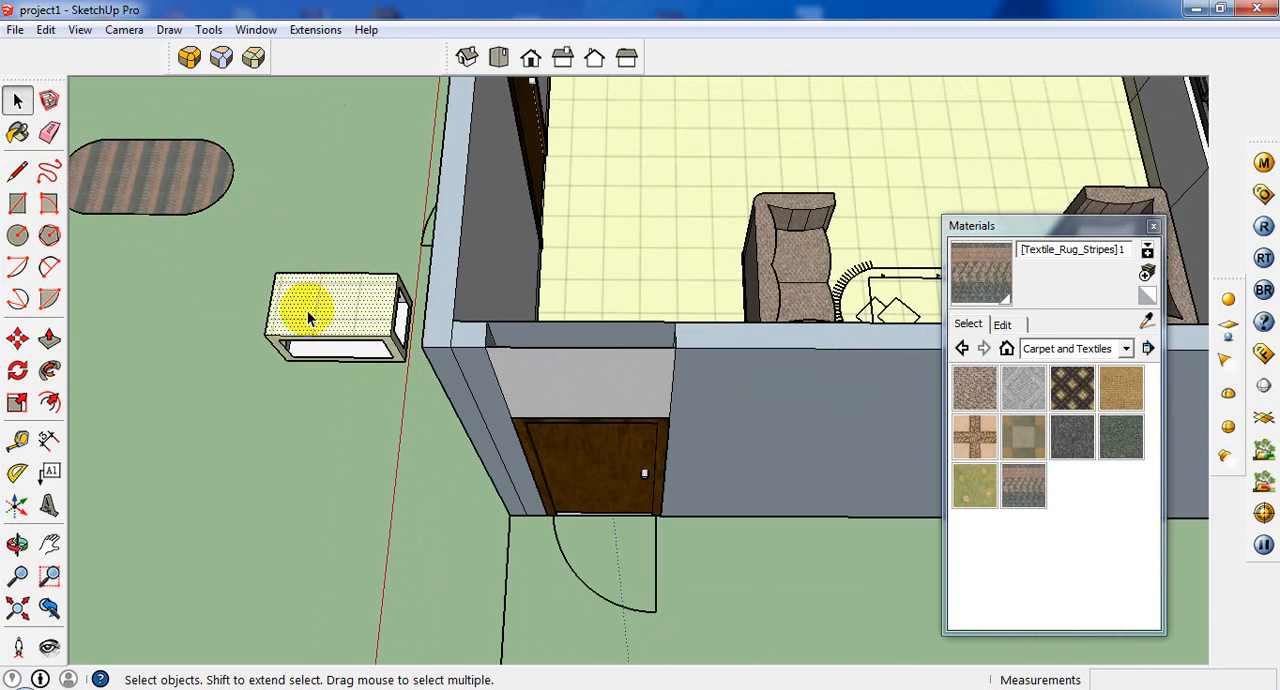
# Offset the outline of the table box's top face inward by 3".
pyautogui.scroll(3, 307, 310)
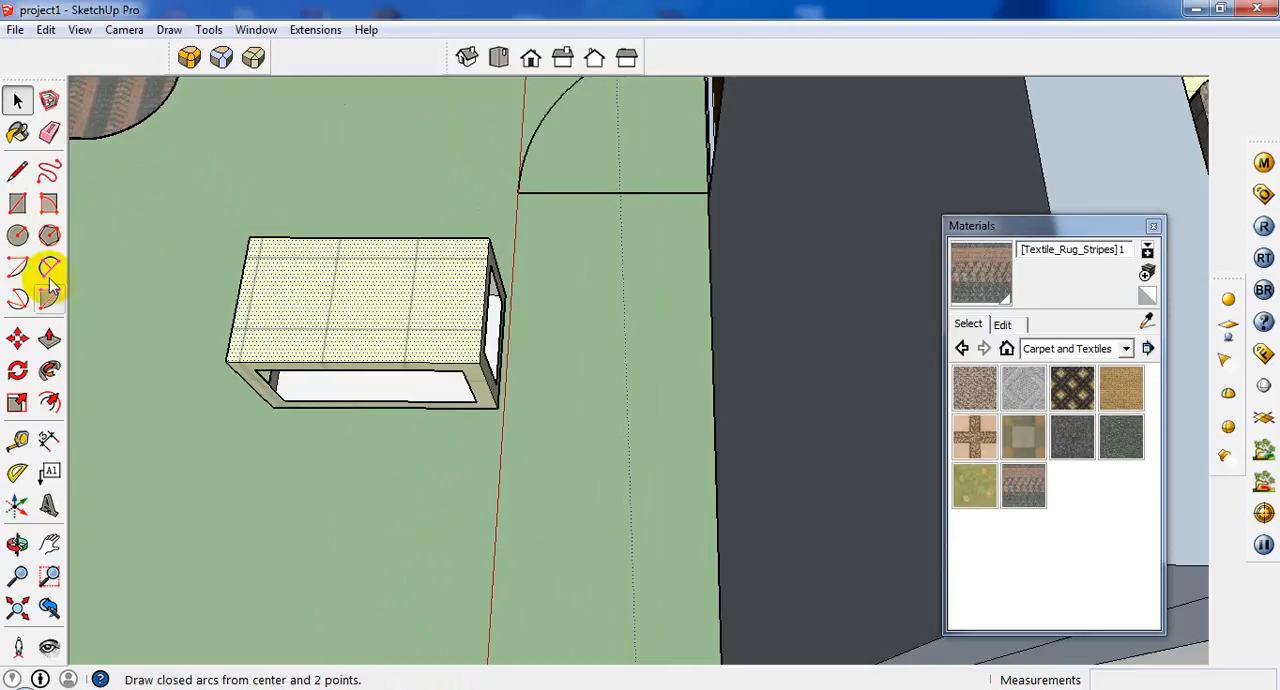
pyautogui.click(49, 402)
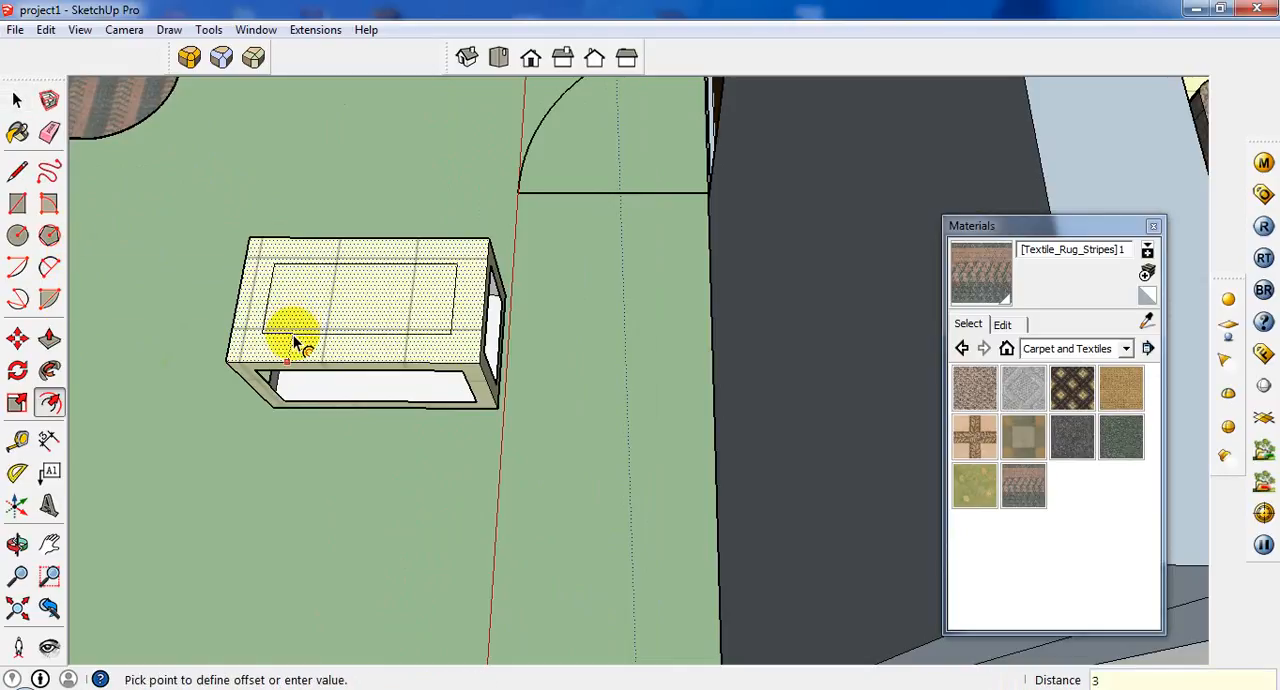
pyautogui.press('Return')
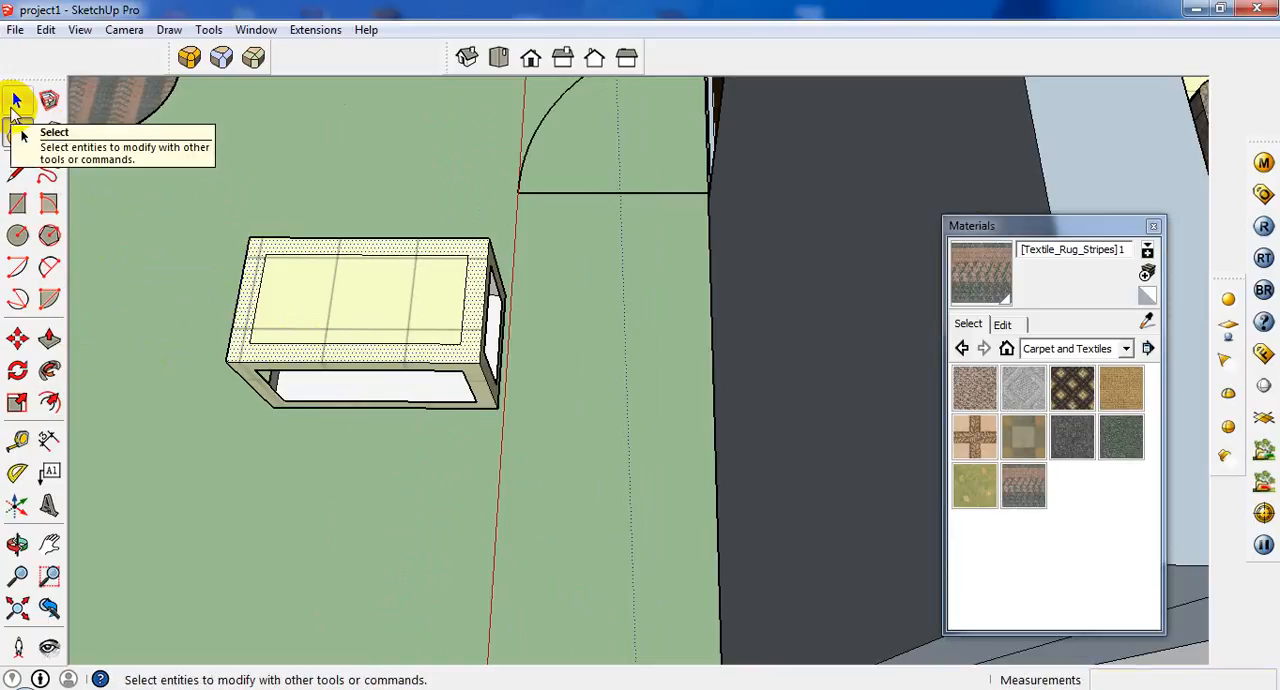
pyautogui.click(17, 100)
pyautogui.scroll(-3, 468, 252)
pyautogui.moveTo(491, 199); pyautogui.dragTo(252, 443)
pyautogui.scroll(2, 252, 443)
pyautogui.moveTo(458, 312); pyautogui.dragTo(540, 312, button='middle')
pyautogui.scroll(1, 85, 390)
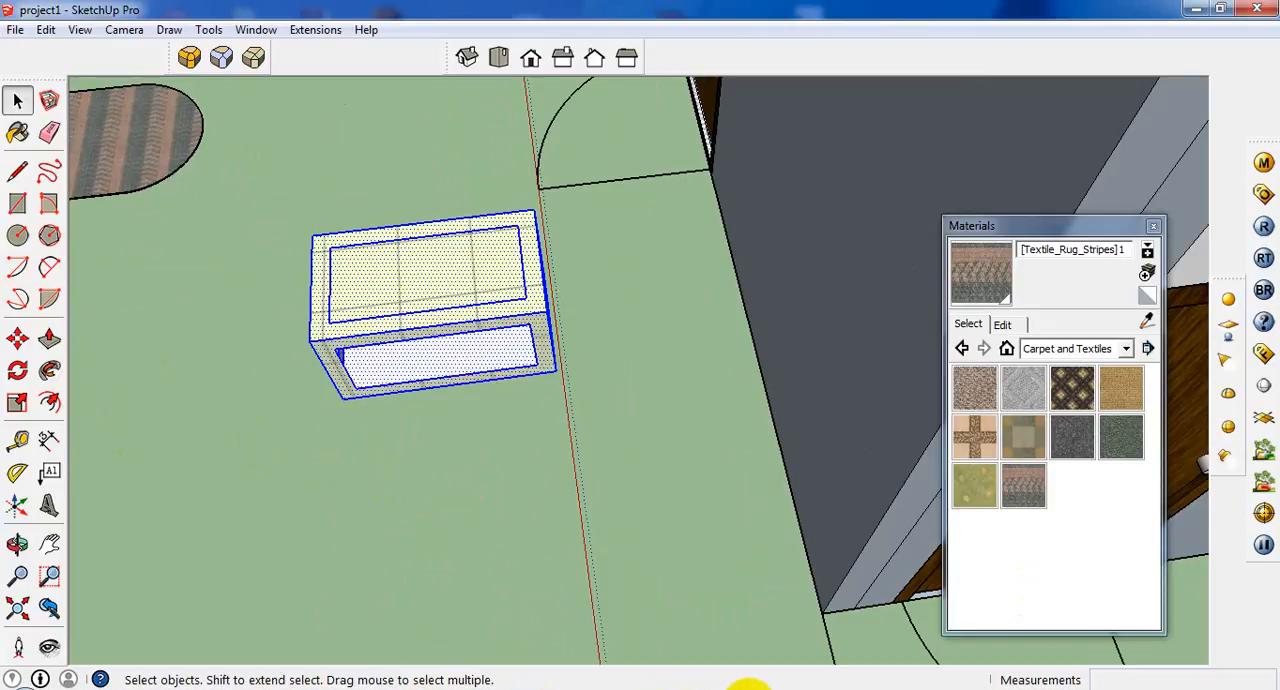
pyautogui.click(357, 320)
pyautogui.scroll(2, 357, 320)
pyautogui.click(360, 286)
pyautogui.scroll(2, 357, 278)
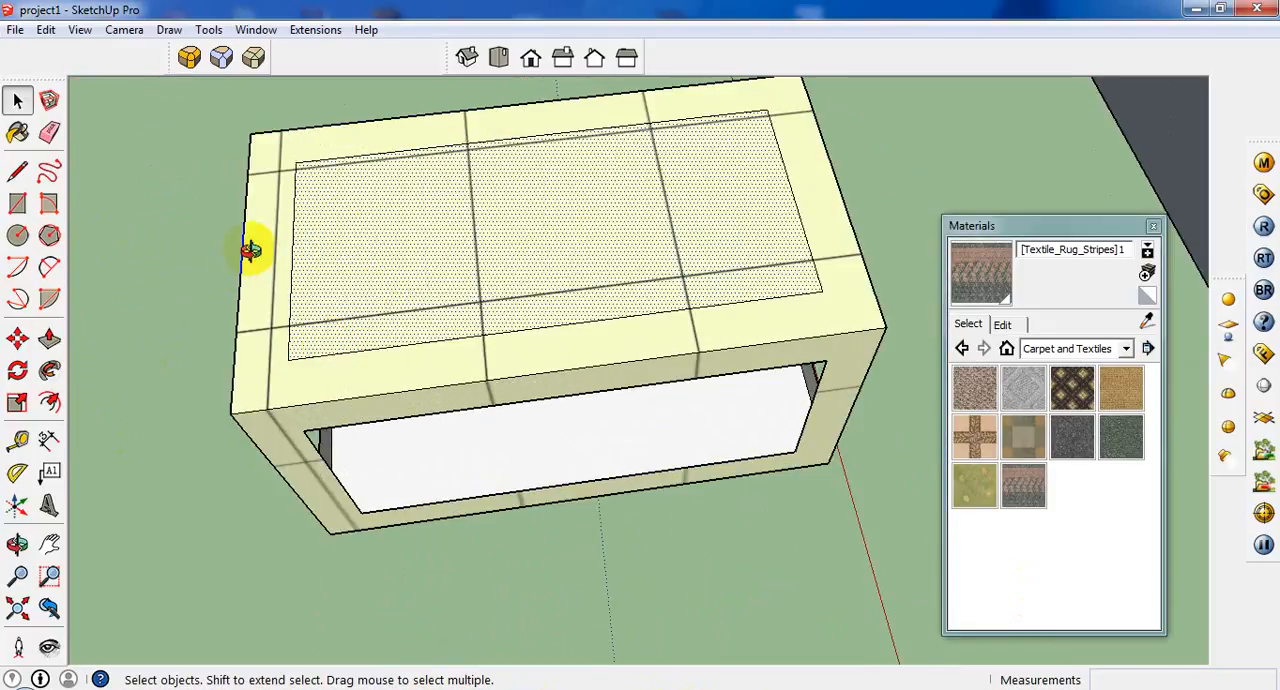
pyautogui.scroll(2, 250, 250)
# Choose the dark brown Color_C21 from the Colors material collection as the paint for the table.
pyautogui.click(17, 132)
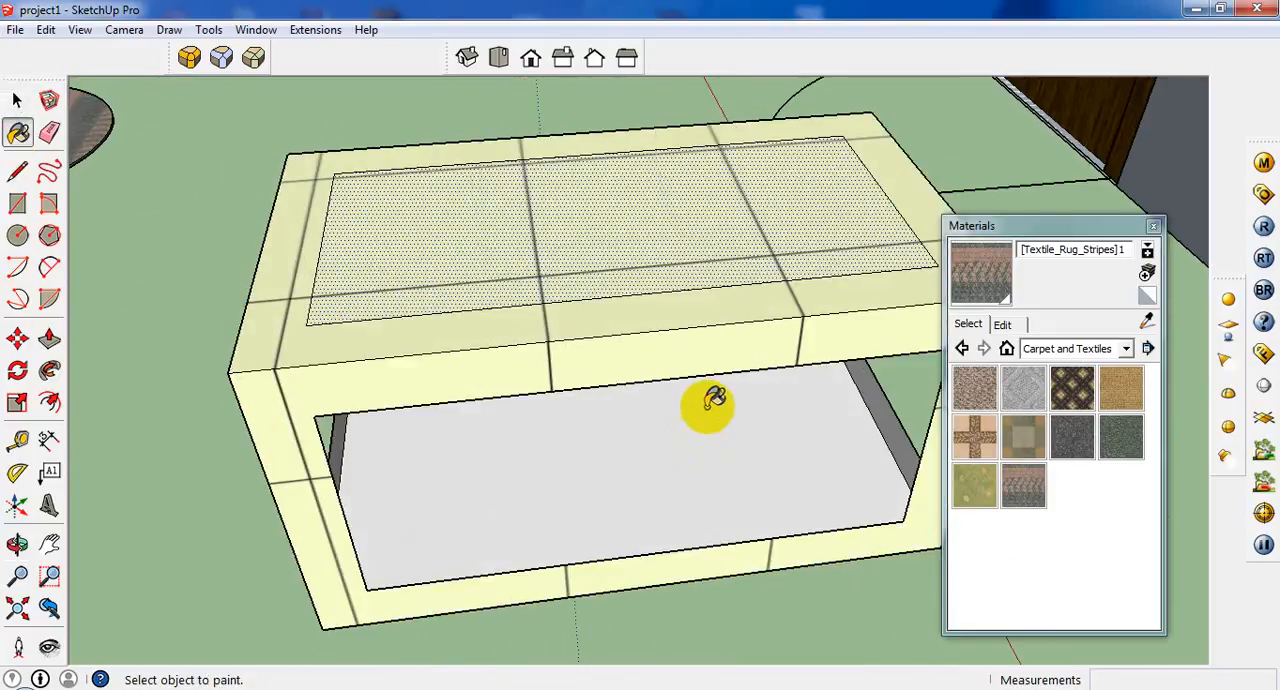
pyautogui.click(1147, 319)
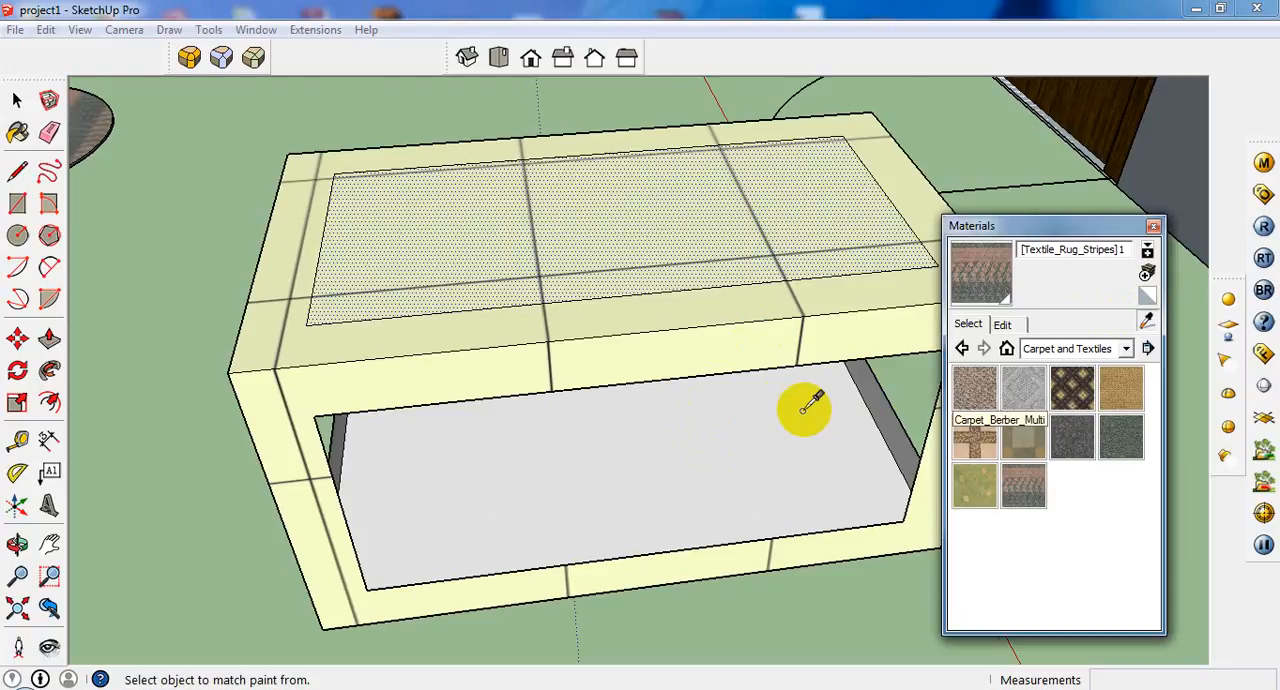
pyautogui.moveTo(663, 317); pyautogui.dragTo(622, 280, button='middle')
pyautogui.scroll(-6, 634, 337)
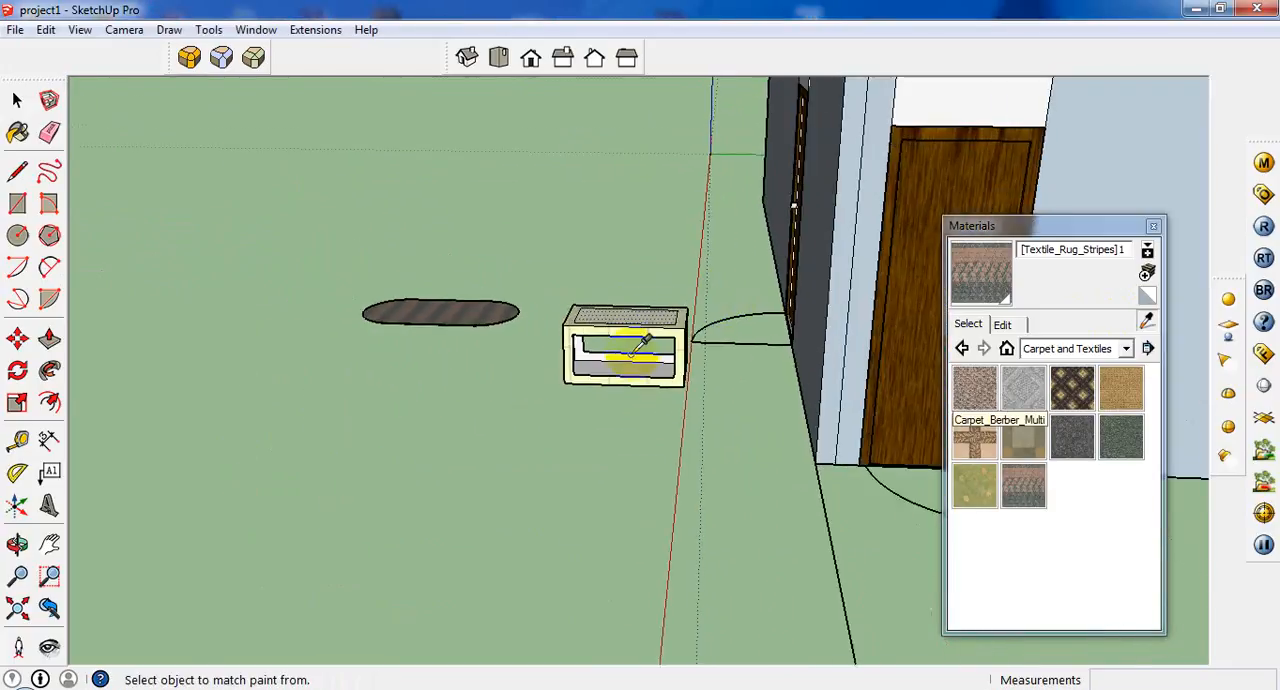
pyautogui.scroll(2, 522, 407)
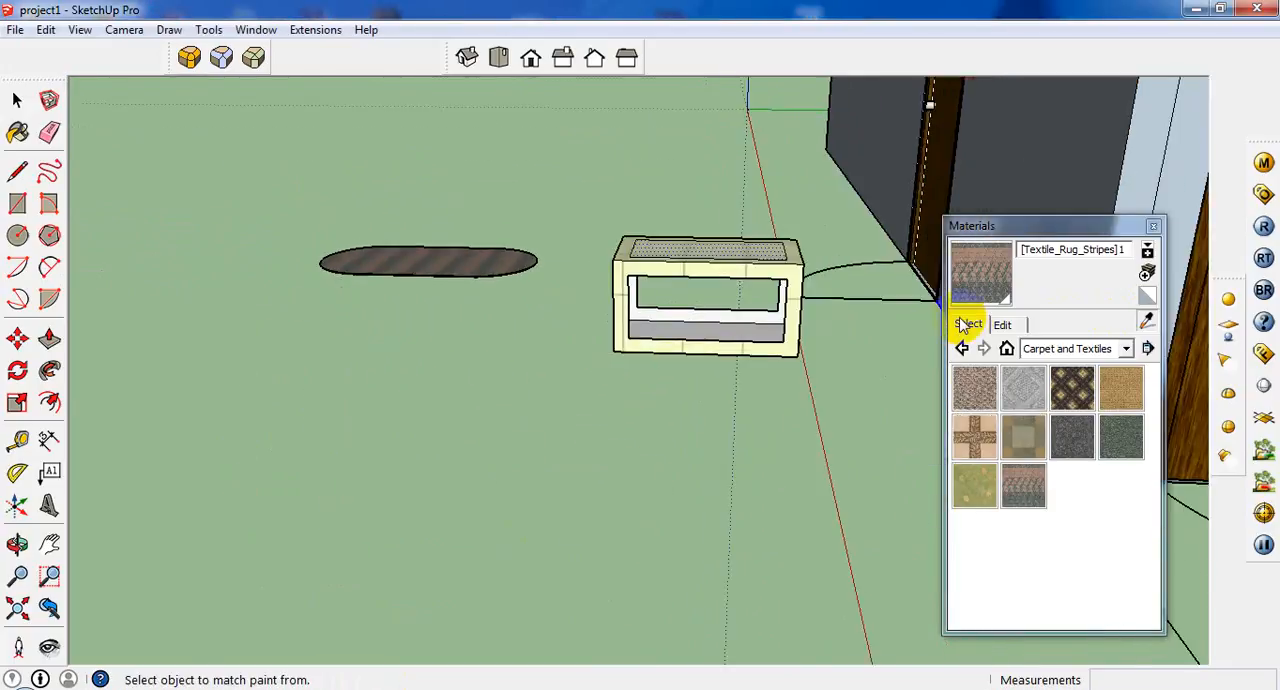
pyautogui.click(1008, 326)
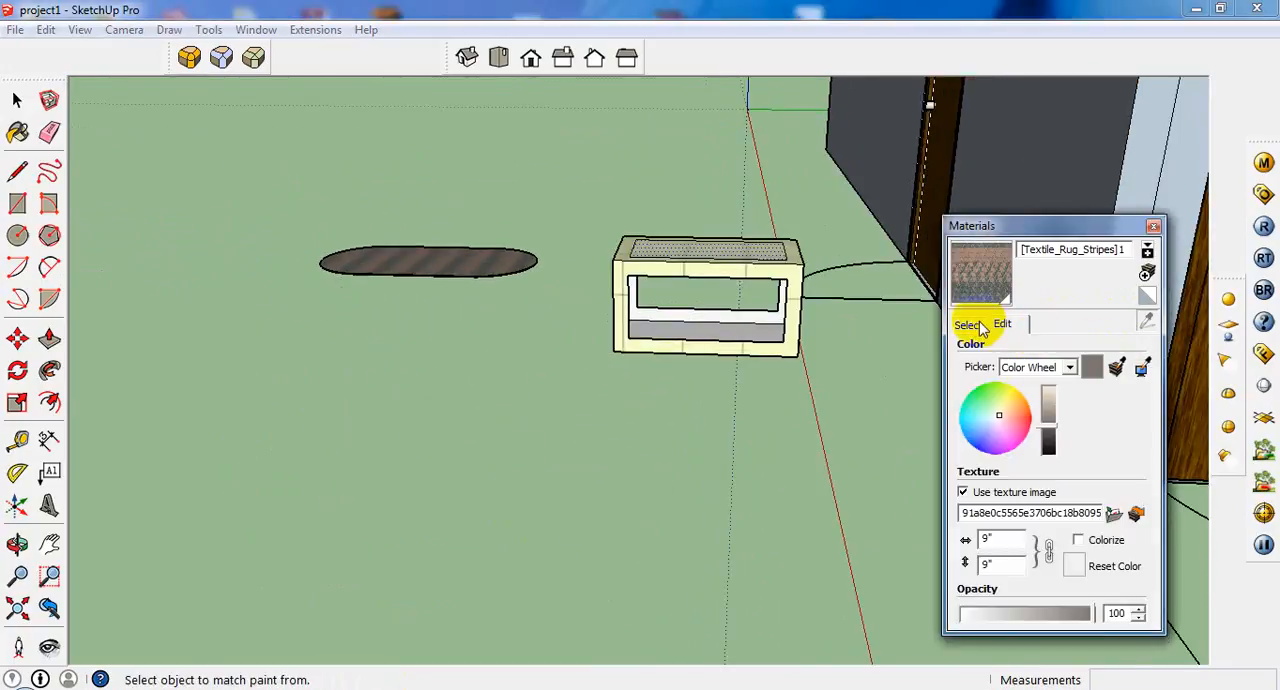
pyautogui.click(983, 330)
pyautogui.click(1100, 349)
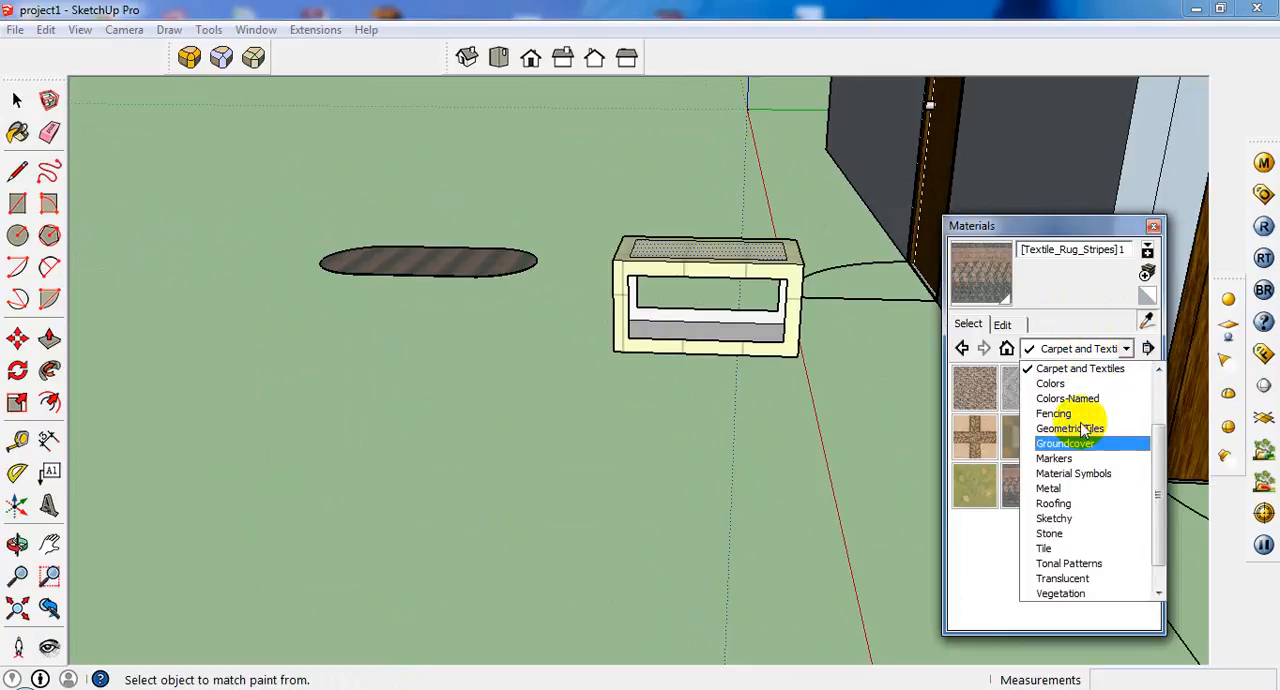
pyautogui.click(1055, 384)
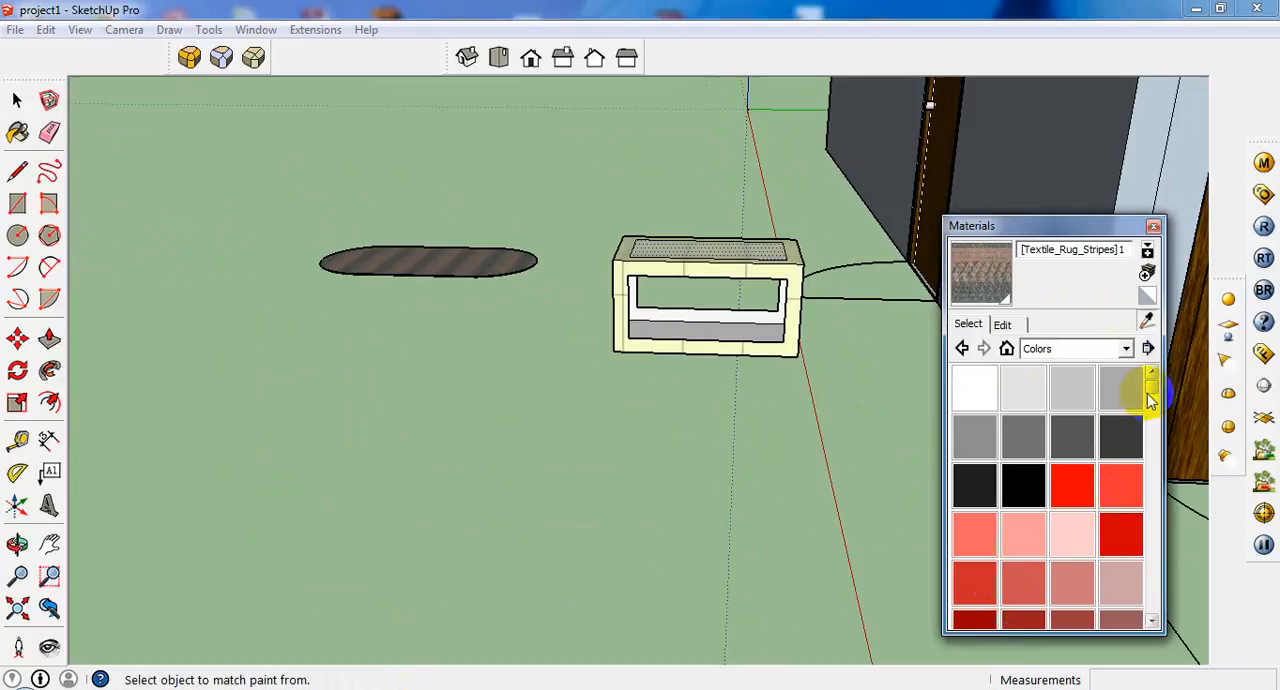
pyautogui.moveTo(1151, 425); pyautogui.dragTo(1153, 455)
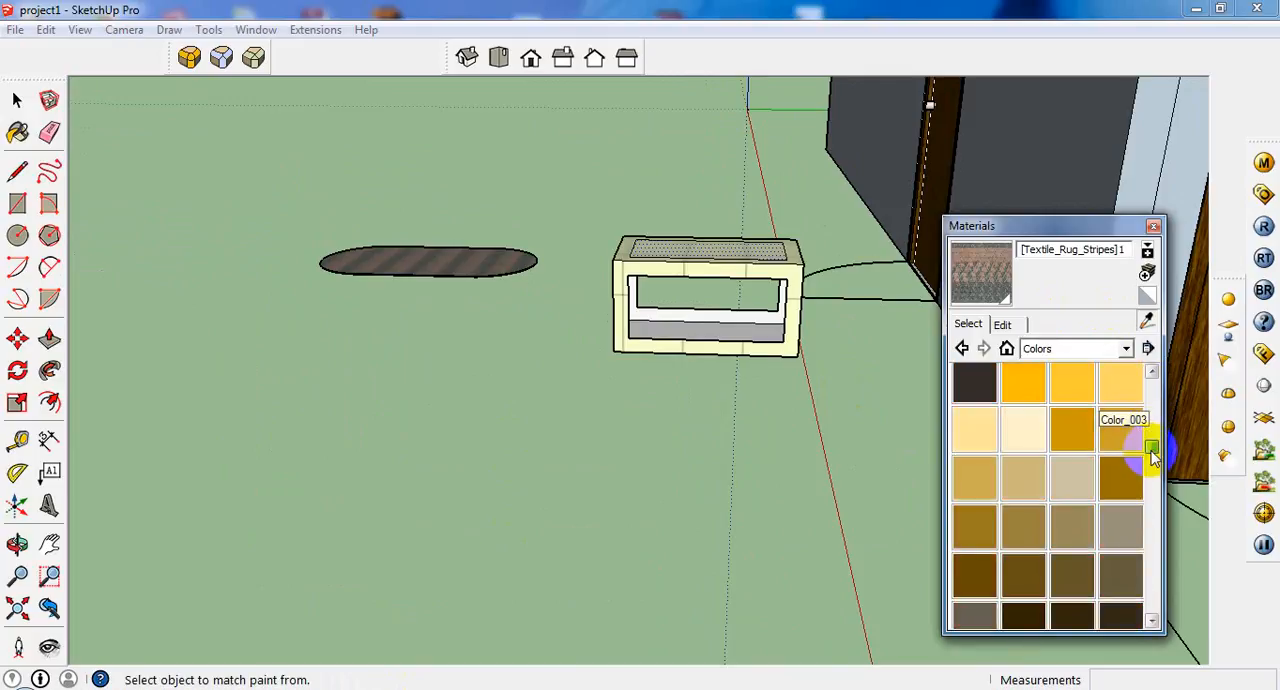
pyautogui.scroll(3, 1148, 384)
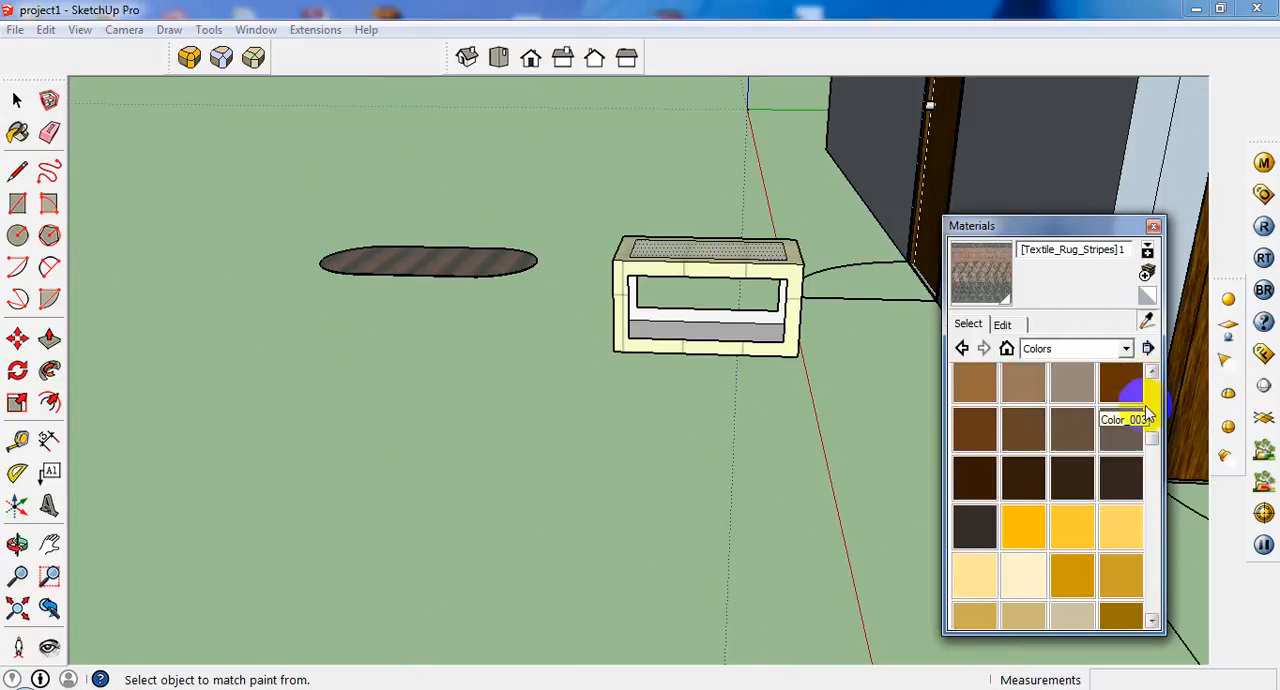
pyautogui.click(975, 477)
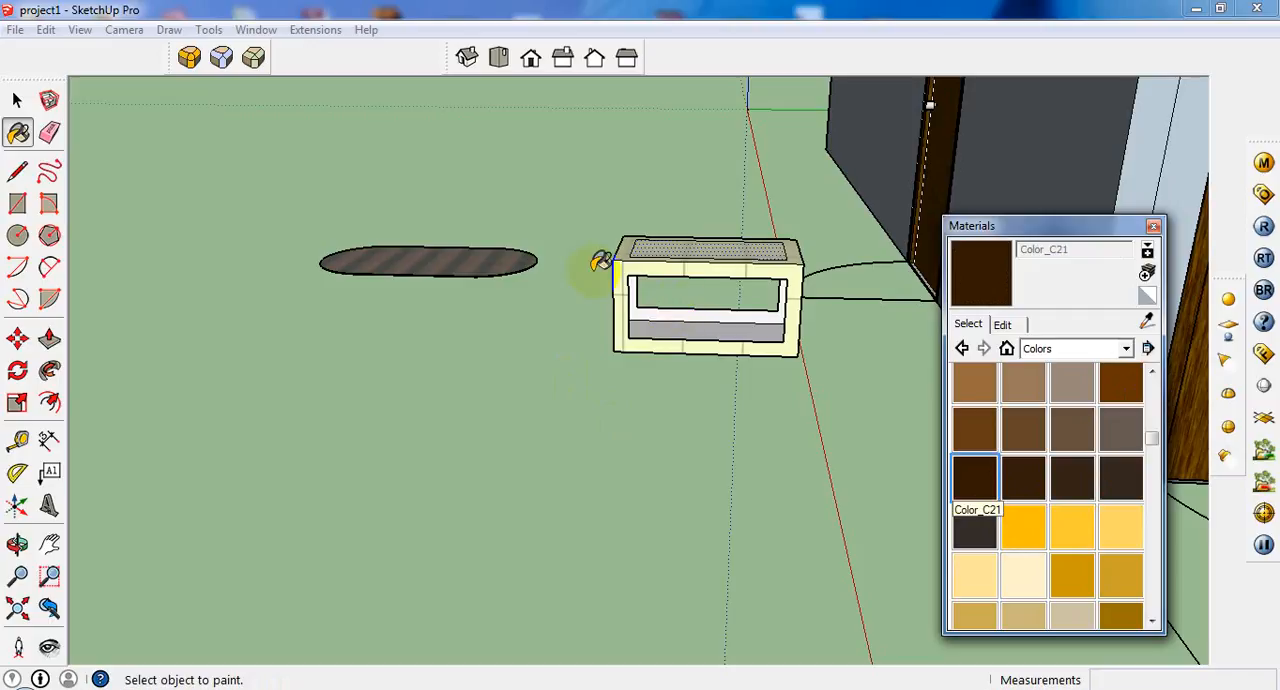
# Select the whole table box and paint all its faces with Color_C21.
pyautogui.moveTo(592, 272); pyautogui.dragTo(631, 441, button='middle')
pyautogui.scroll(1, 737, 441)
pyautogui.click(16, 102)
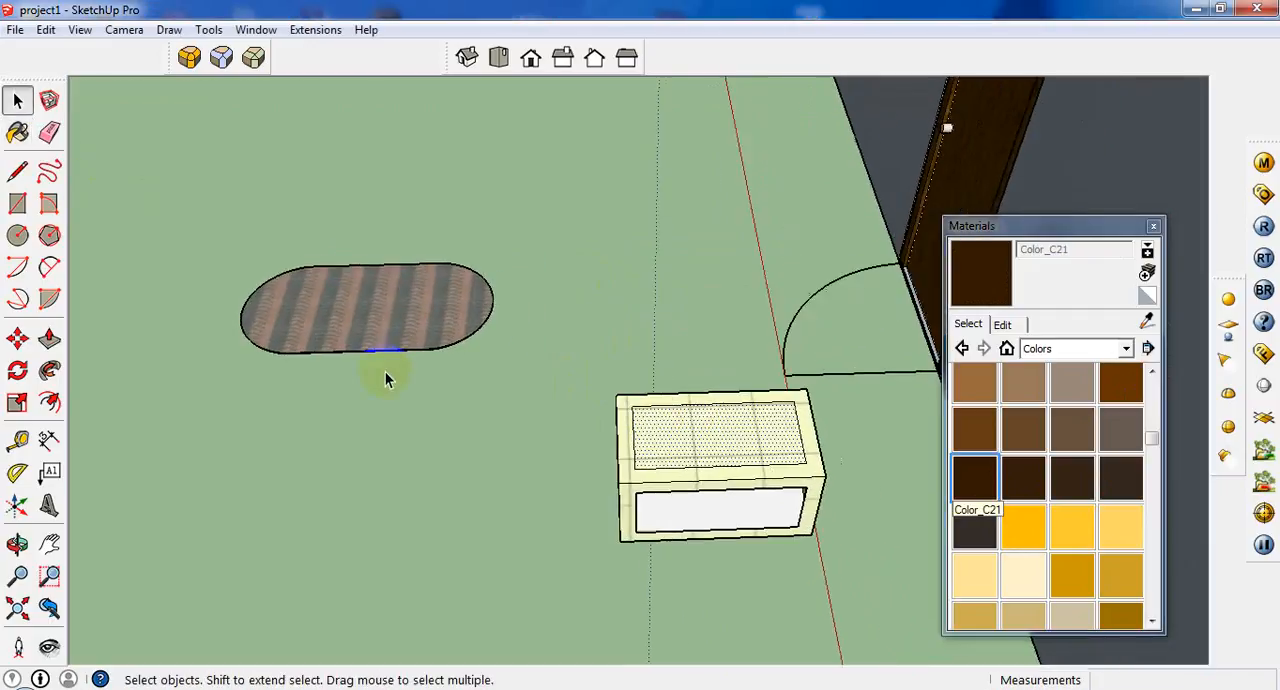
pyautogui.moveTo(385, 371); pyautogui.dragTo(739, 397, button='middle')
pyautogui.moveTo(508, 535); pyautogui.dragTo(508, 535)
pyautogui.scroll(3, 621, 410)
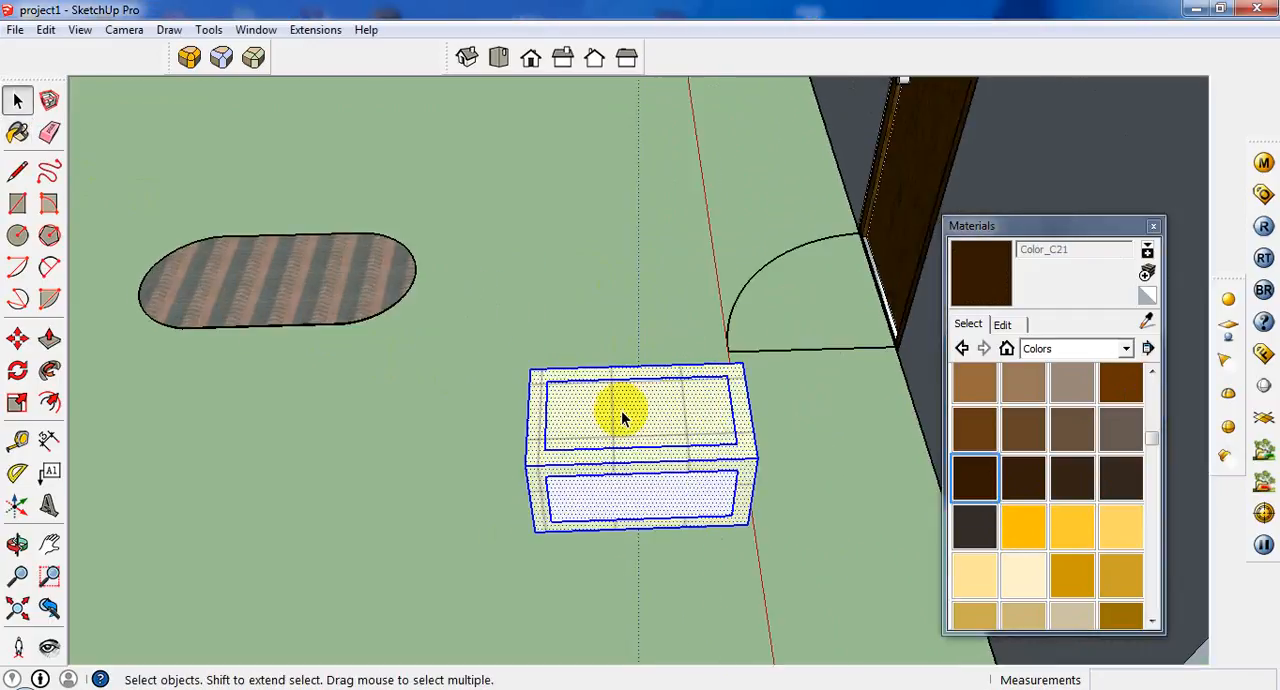
pyautogui.click(17, 133)
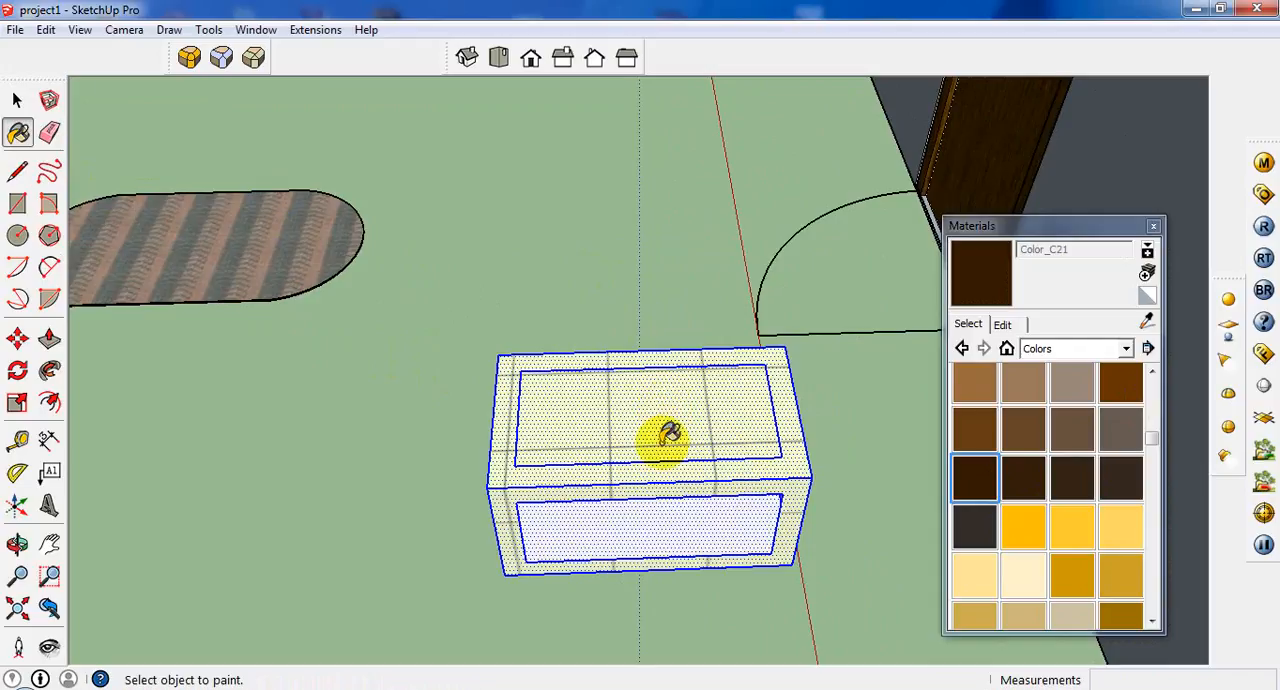
pyautogui.click(633, 474)
pyautogui.moveTo(633, 474)
pyautogui.mouseDown(button='middle')
pyautogui.moveTo(643, 477)
pyautogui.moveTo(643, 380)
pyautogui.moveTo(675, 527)
pyautogui.moveTo(651, 480)
pyautogui.moveTo(623, 300)
pyautogui.moveTo(651, 537)
pyautogui.moveTo(644, 606)
pyautogui.moveTo(646, 586)
pyautogui.mouseUp(button='middle')
pyautogui.click(674, 517)
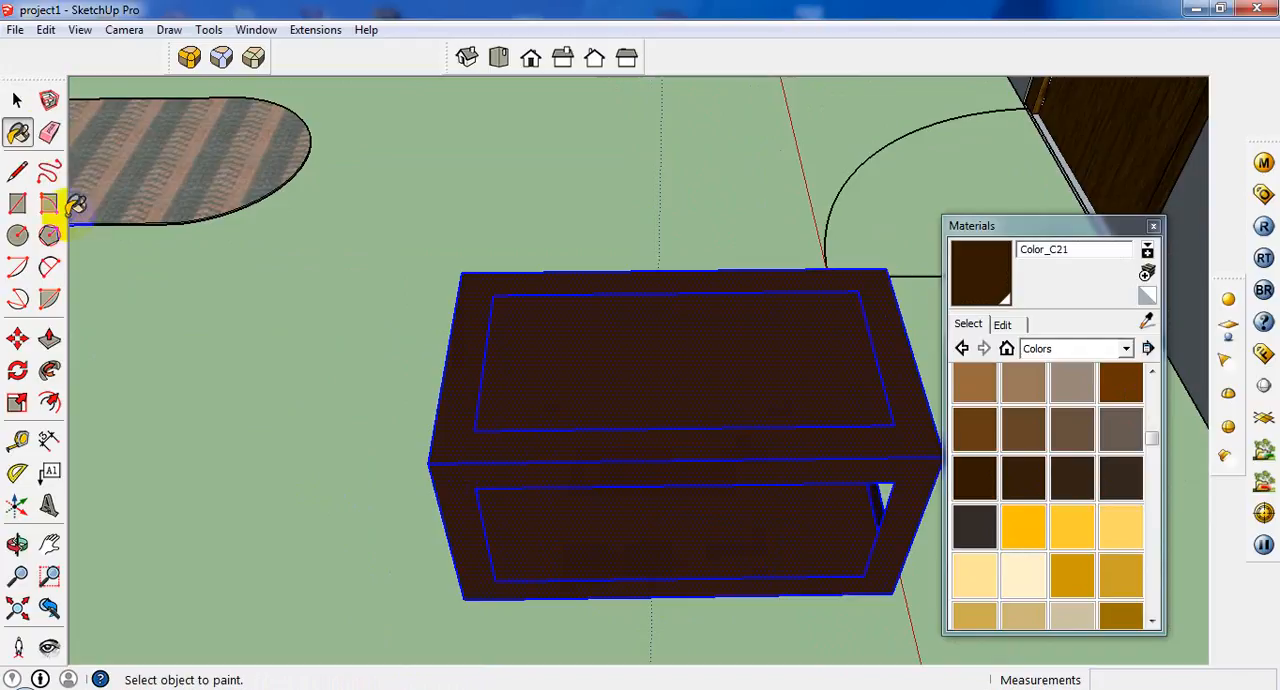
# Paint only the table's inset top panel with Translucent_Glass_Gray from the Translucent materials.
pyautogui.click(17, 100)
pyautogui.click(677, 403)
pyautogui.moveTo(677, 403); pyautogui.dragTo(651, 480, button='middle')
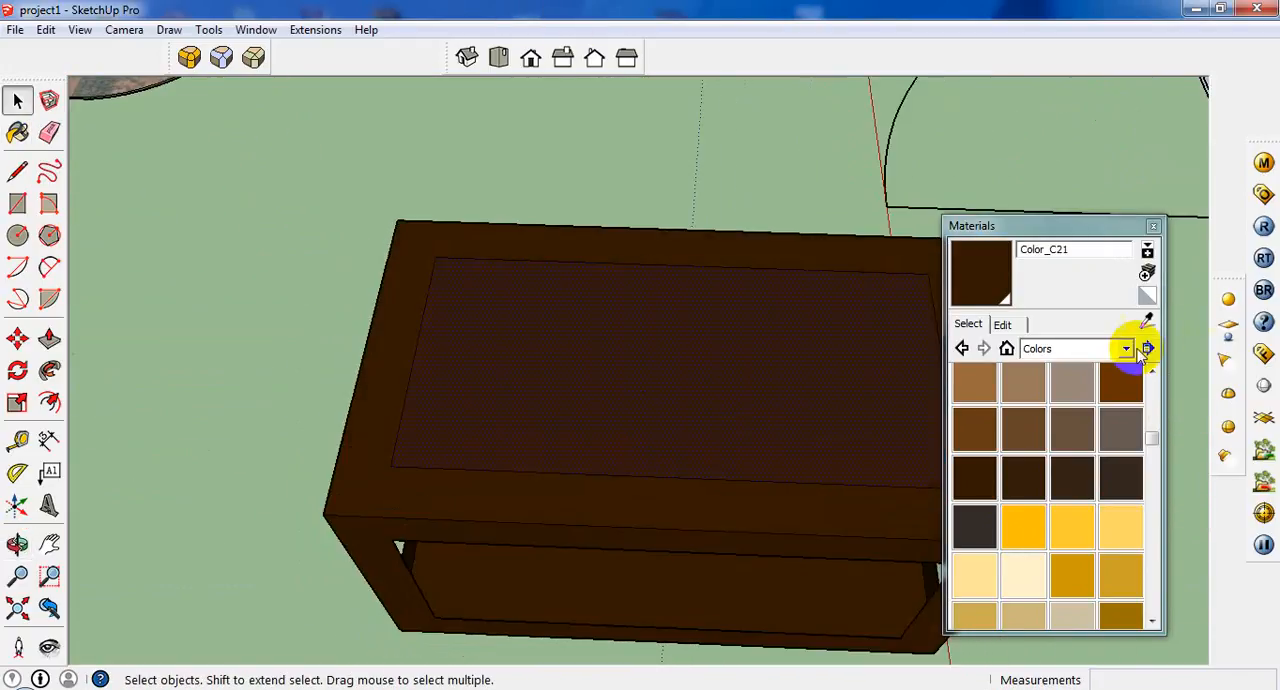
pyautogui.click(1100, 352)
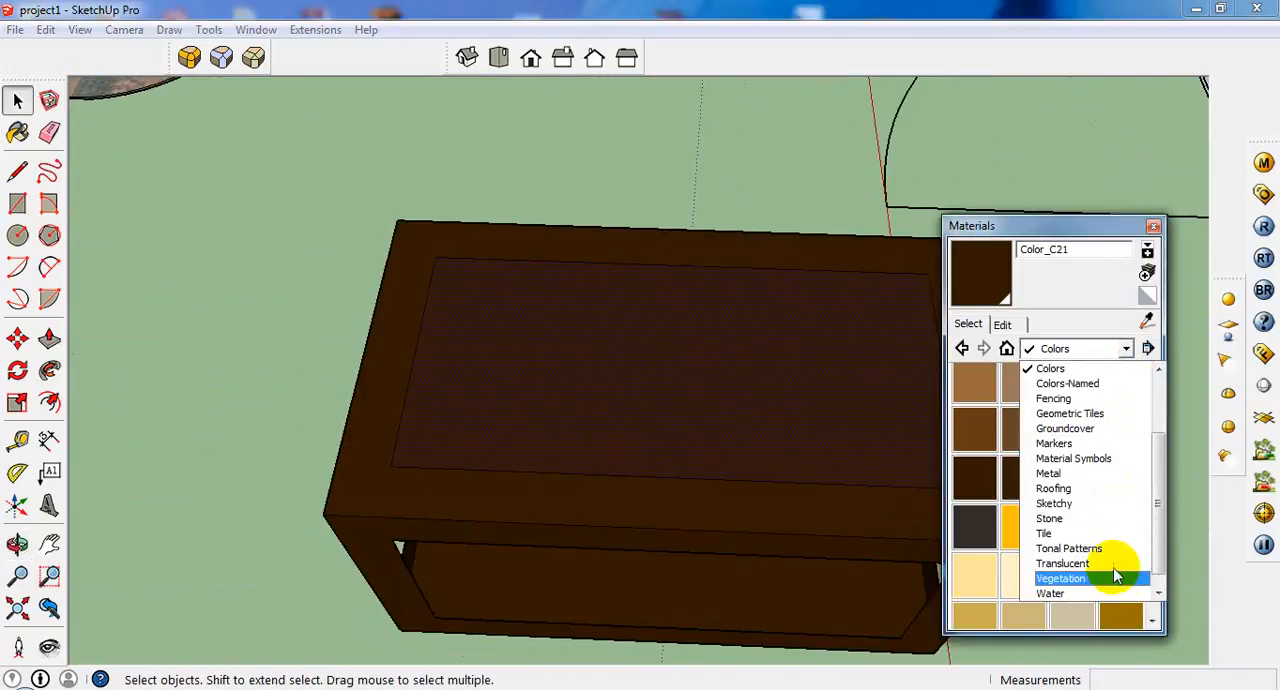
pyautogui.click(1117, 566)
pyautogui.click(980, 436)
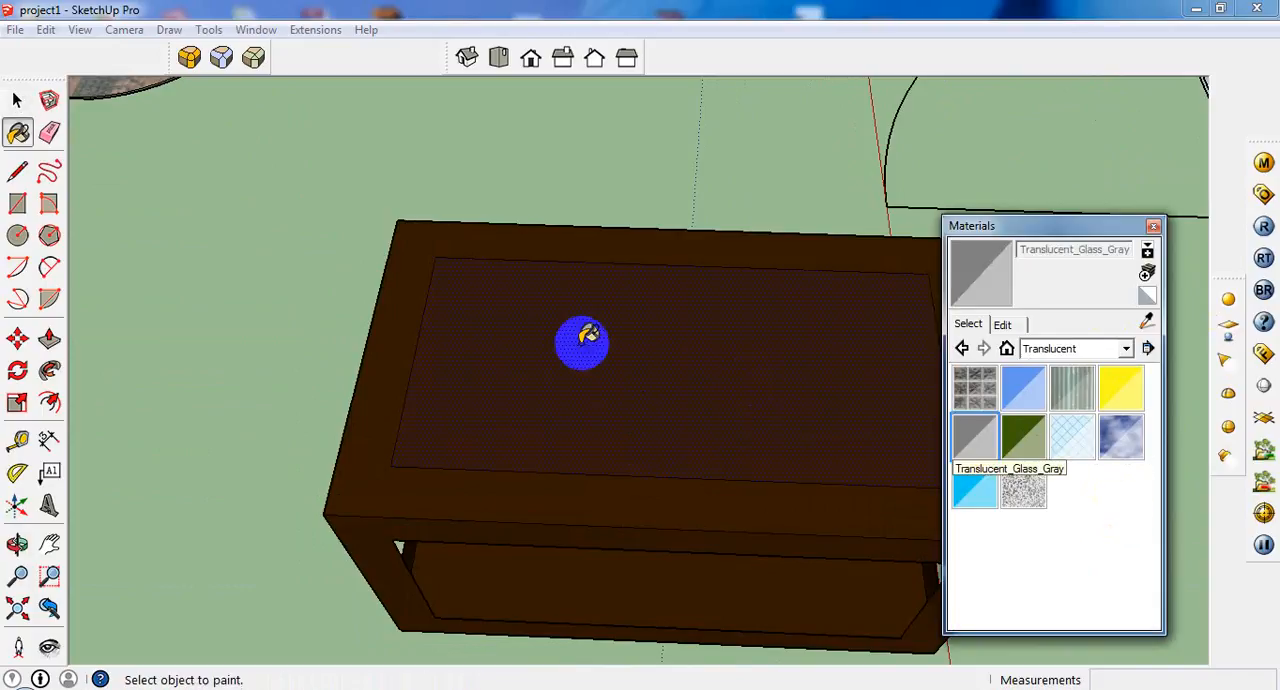
pyautogui.click(594, 354)
pyautogui.moveTo(594, 354)
pyautogui.mouseDown(button='middle')
pyautogui.moveTo(624, 396)
pyautogui.moveTo(643, 209)
pyautogui.moveTo(654, 274)
pyautogui.moveTo(486, 571)
pyautogui.mouseUp(button='middle')
pyautogui.scroll(-3, 494, 363)
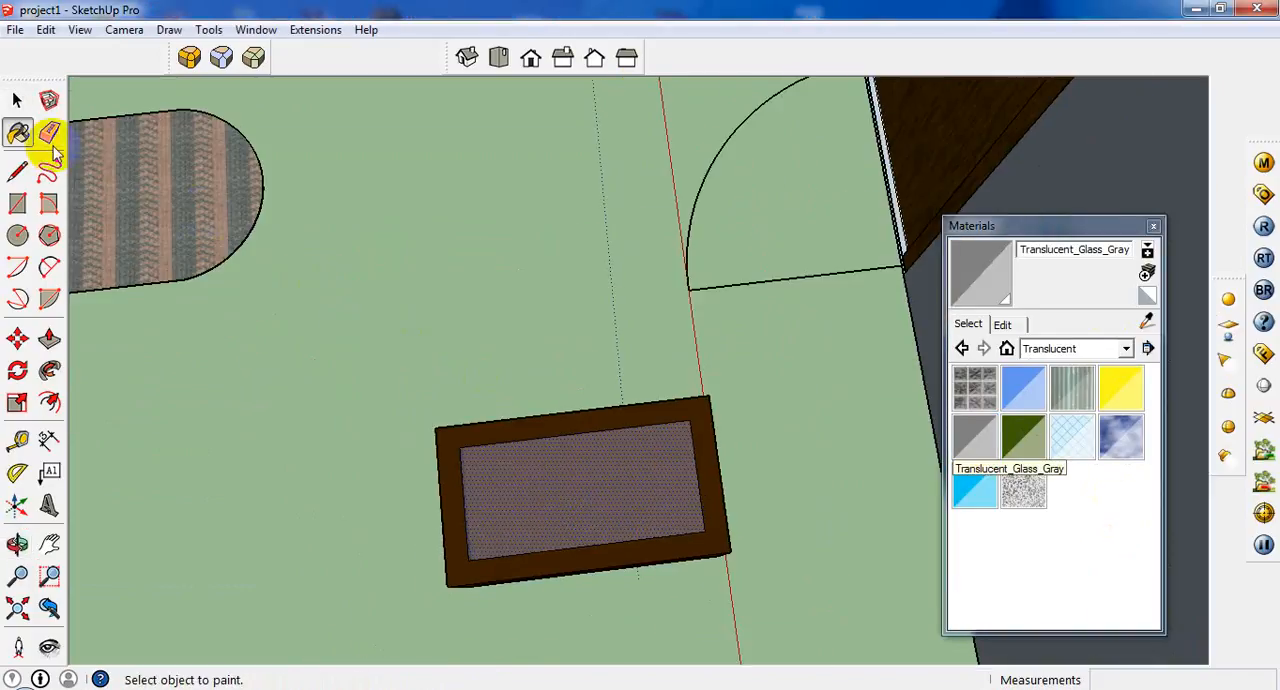
pyautogui.click(17, 100)
pyautogui.moveTo(563, 534)
pyautogui.mouseDown(button='middle')
pyautogui.moveTo(586, 400)
pyautogui.moveTo(652, 484)
pyautogui.moveTo(660, 384)
pyautogui.mouseUp(button='middle')
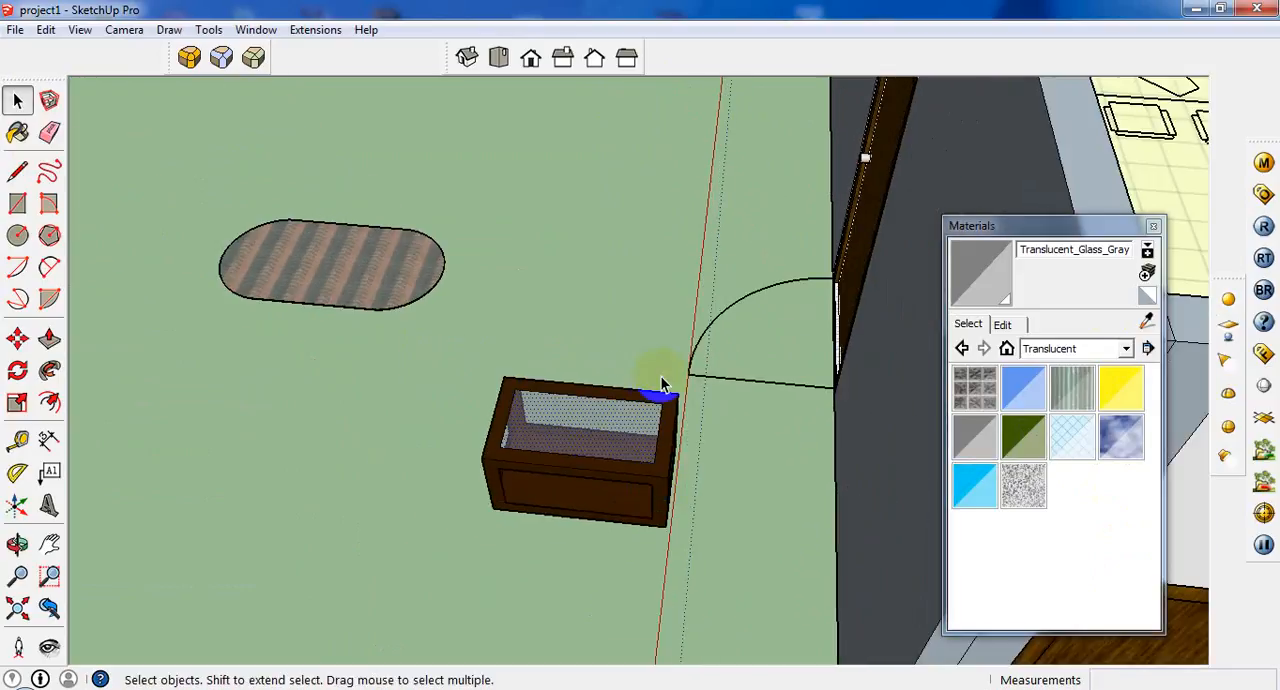
pyautogui.moveTo(488, 588); pyautogui.dragTo(420, 604)
pyautogui.rightClick(537, 455)
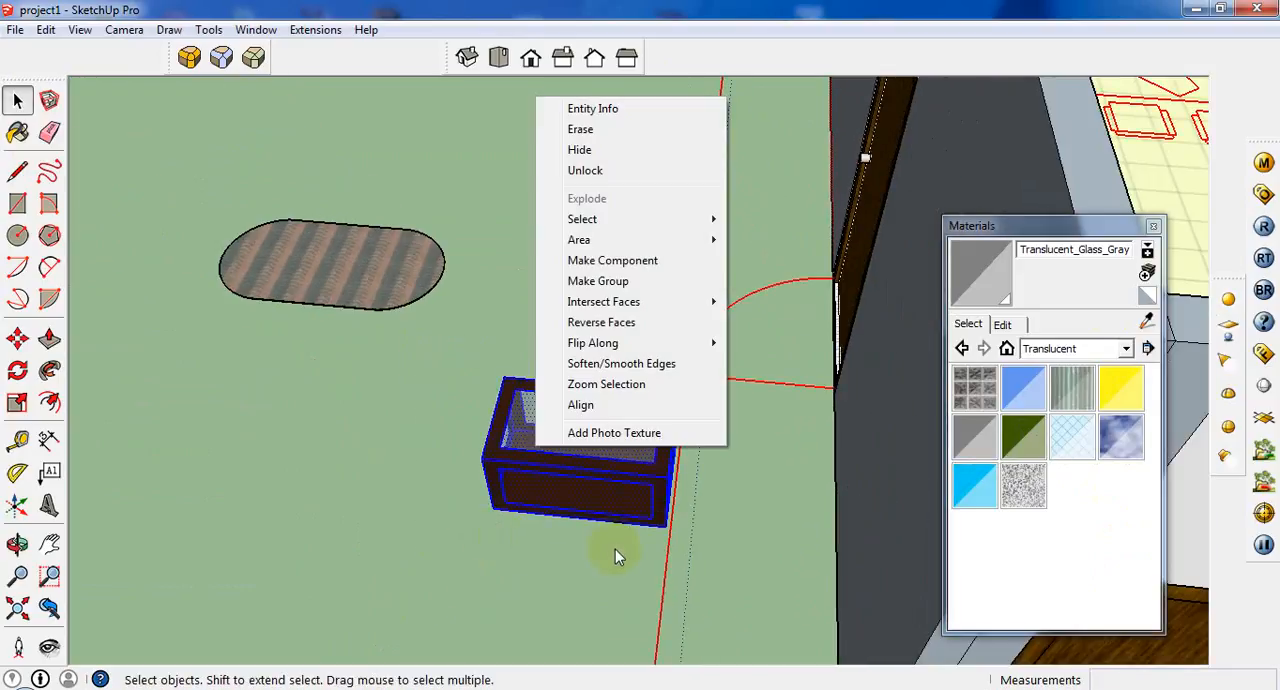
pyautogui.click(609, 491)
# Select the whole table box with all its faces and edges and make it a component named "tea table".
pyautogui.moveTo(666, 366); pyautogui.dragTo(632, 525, button='middle')
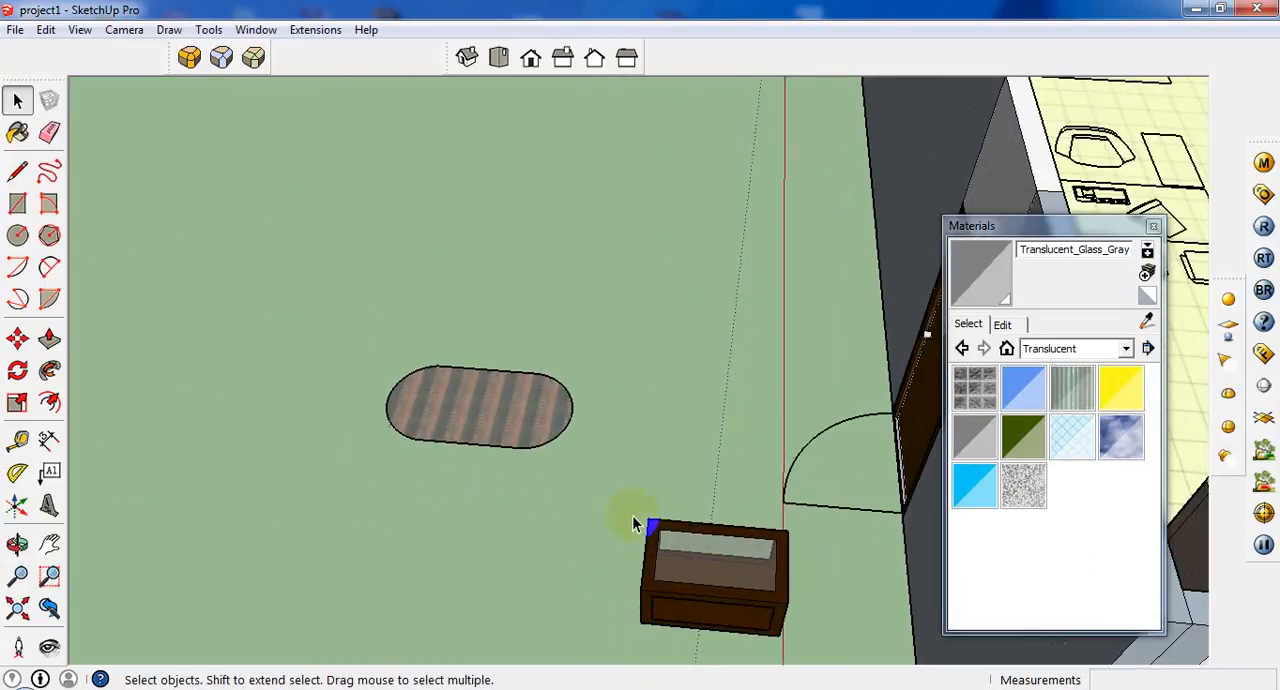
pyautogui.moveTo(718, 628); pyautogui.dragTo(797, 677)
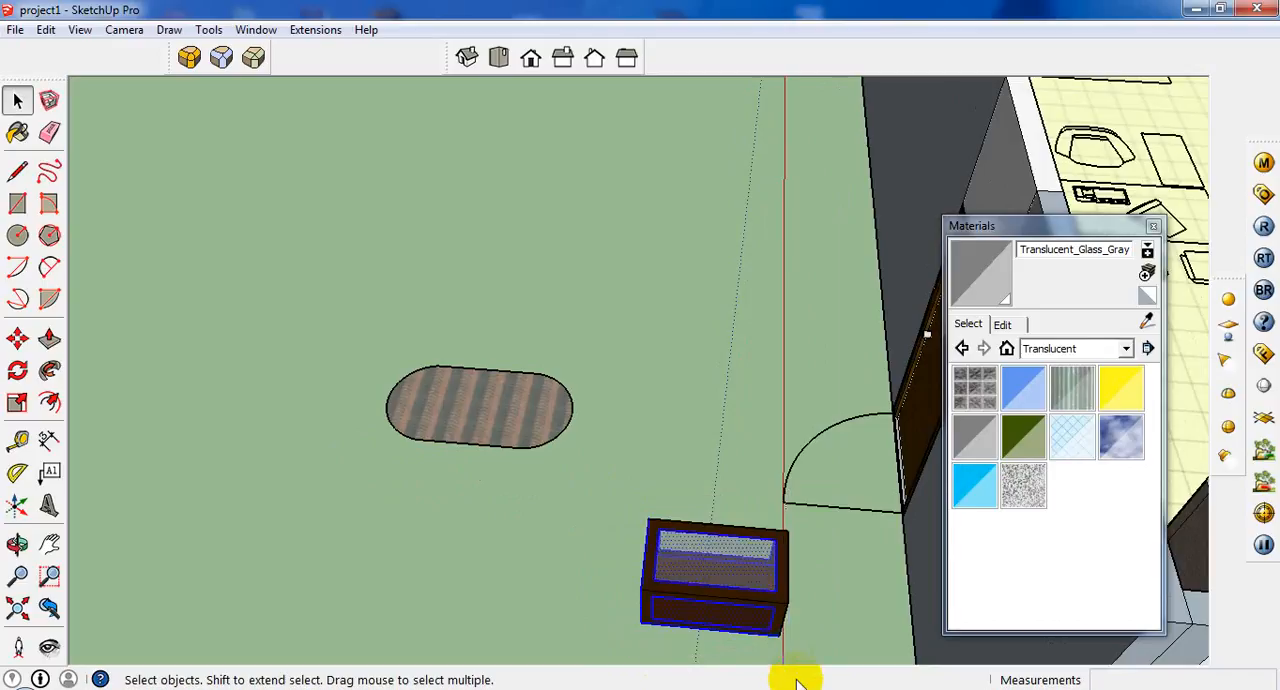
pyautogui.moveTo(797, 677); pyautogui.dragTo(655, 525, button='middle')
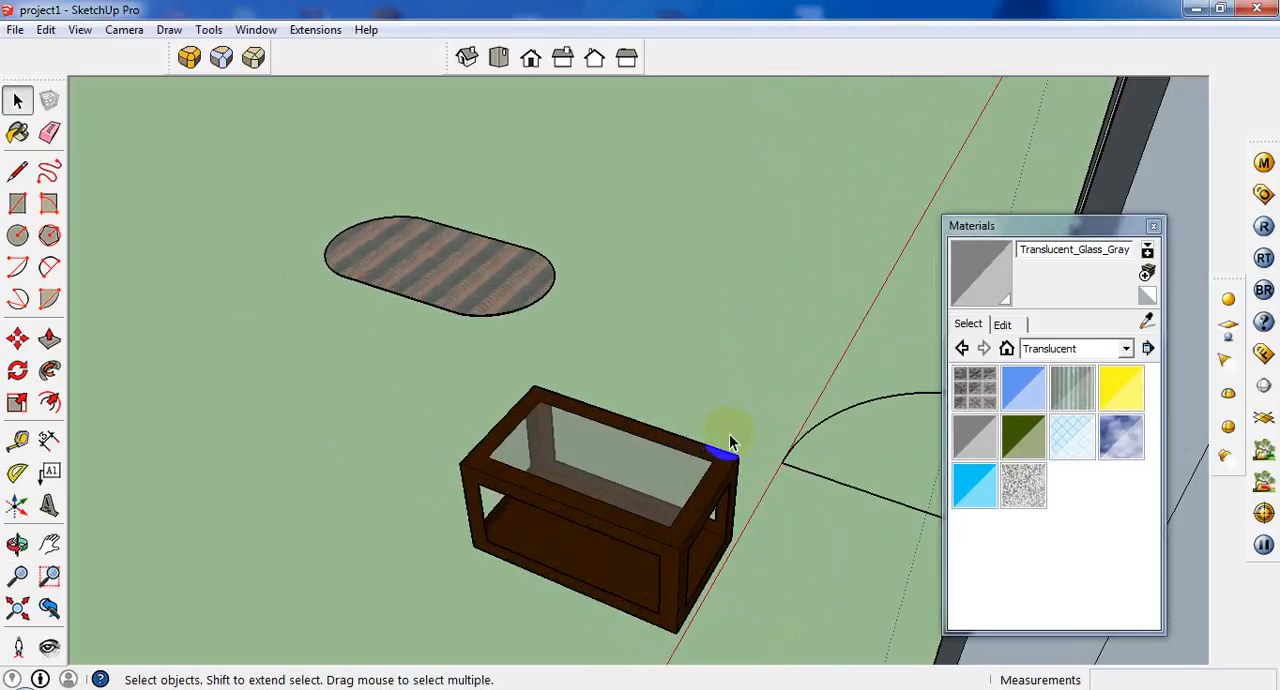
pyautogui.moveTo(720, 434); pyautogui.dragTo(978, 630, button='middle')
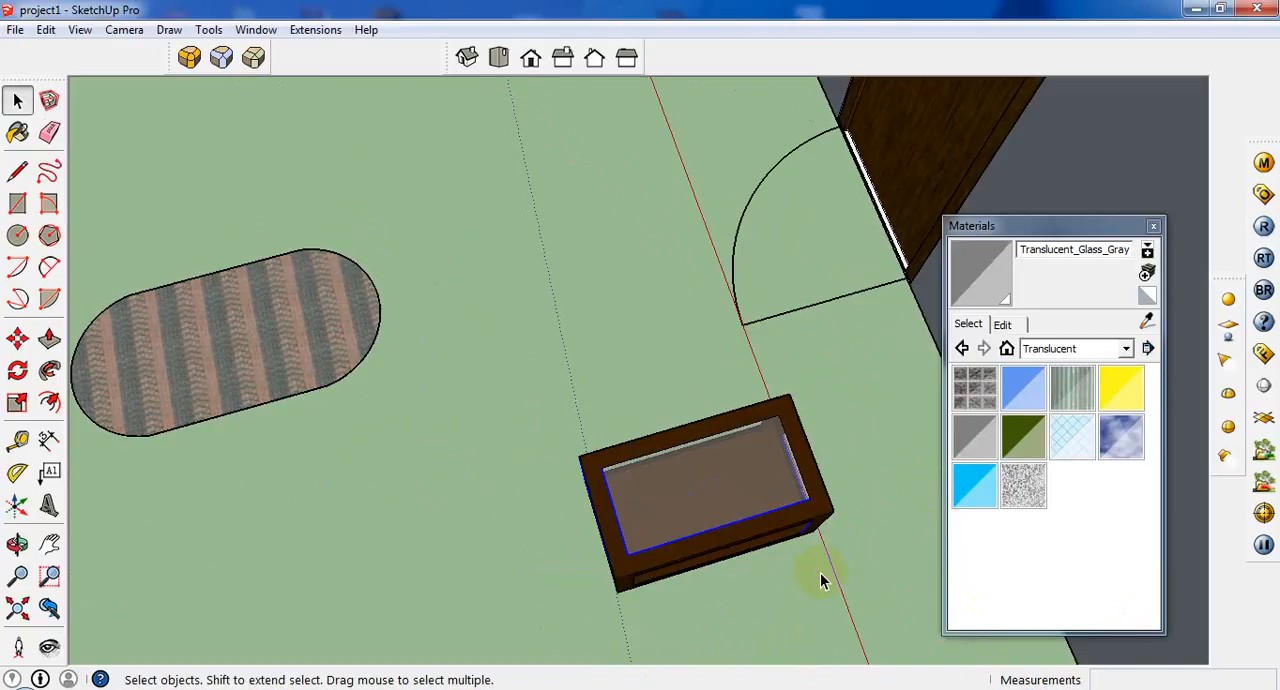
pyautogui.moveTo(820, 582); pyautogui.dragTo(716, 591, button='middle')
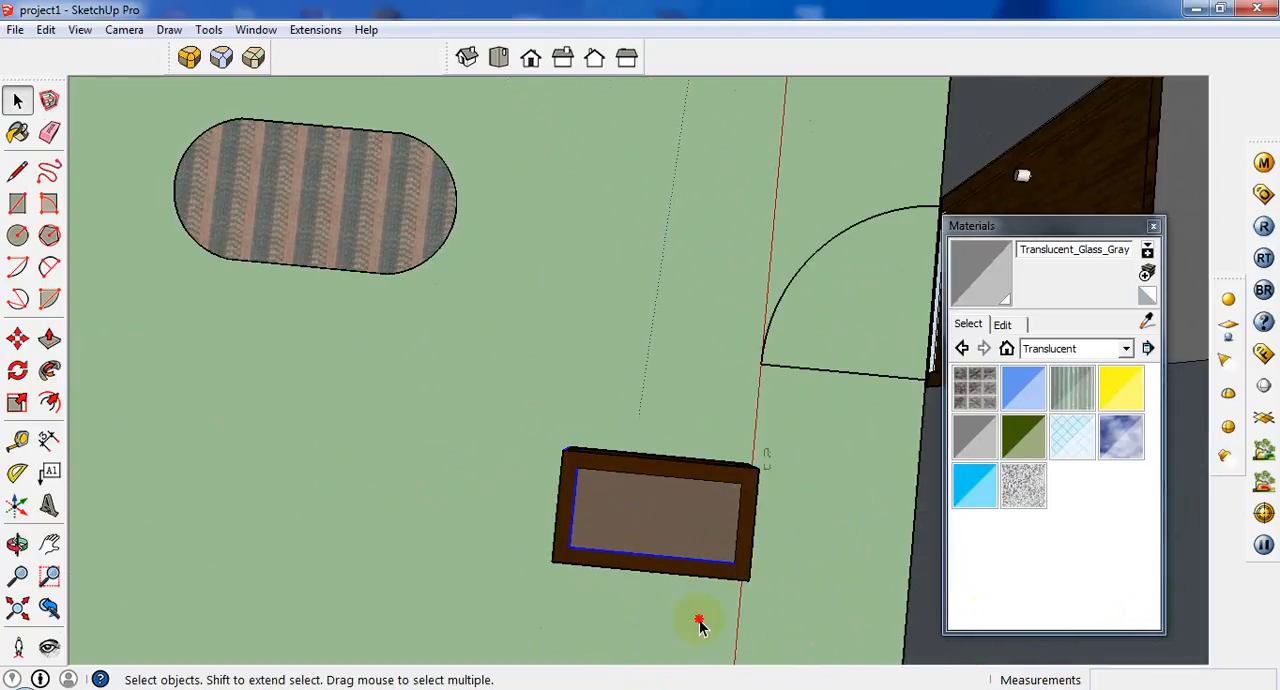
pyautogui.moveTo(460, 616); pyautogui.dragTo(574, 449, button='middle')
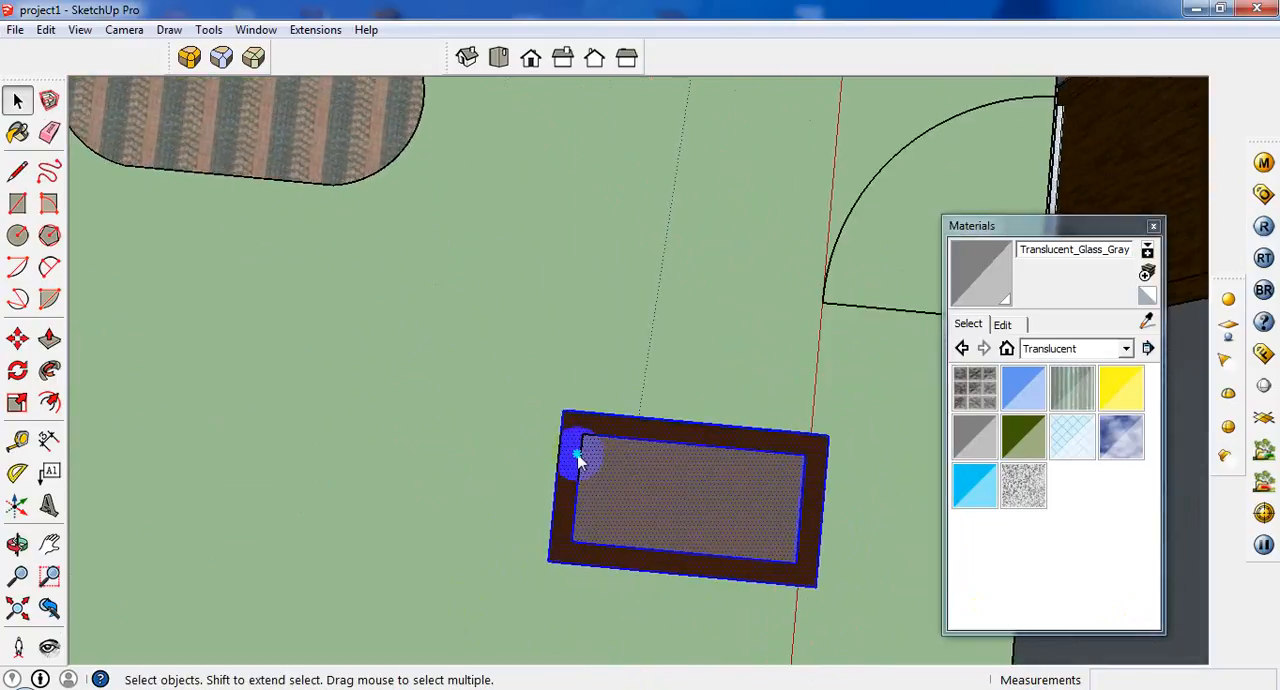
pyautogui.rightClick(576, 451)
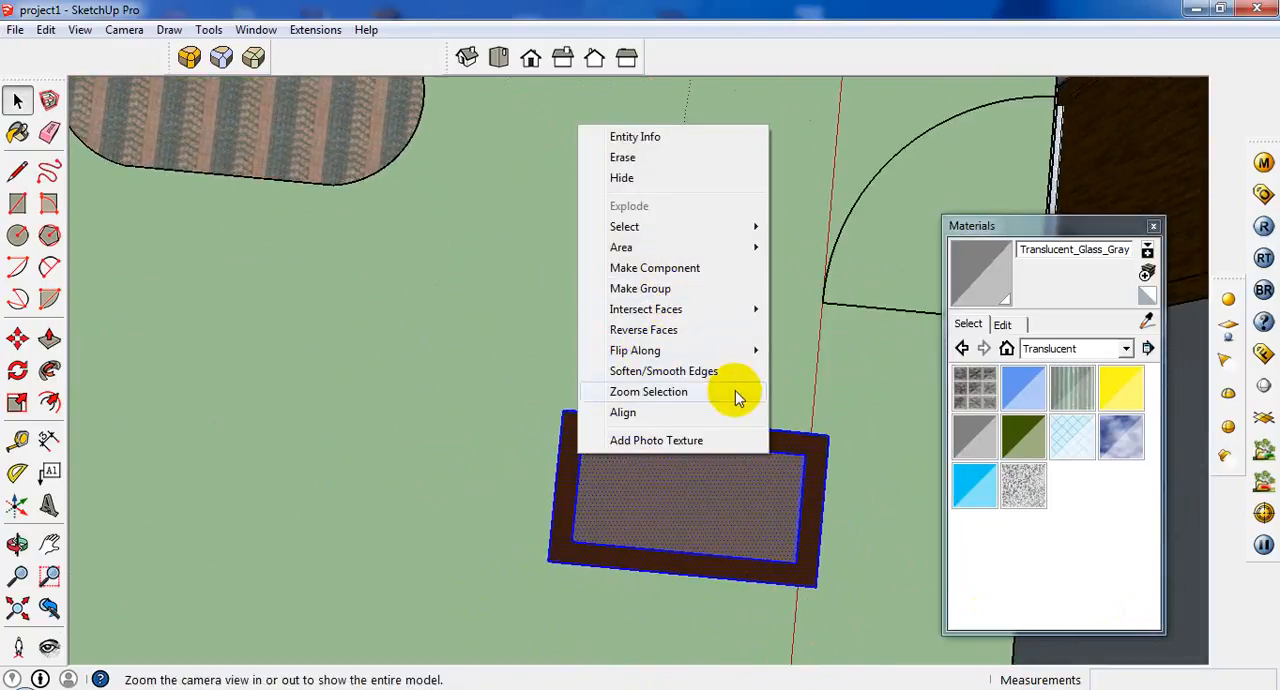
pyautogui.click(660, 268)
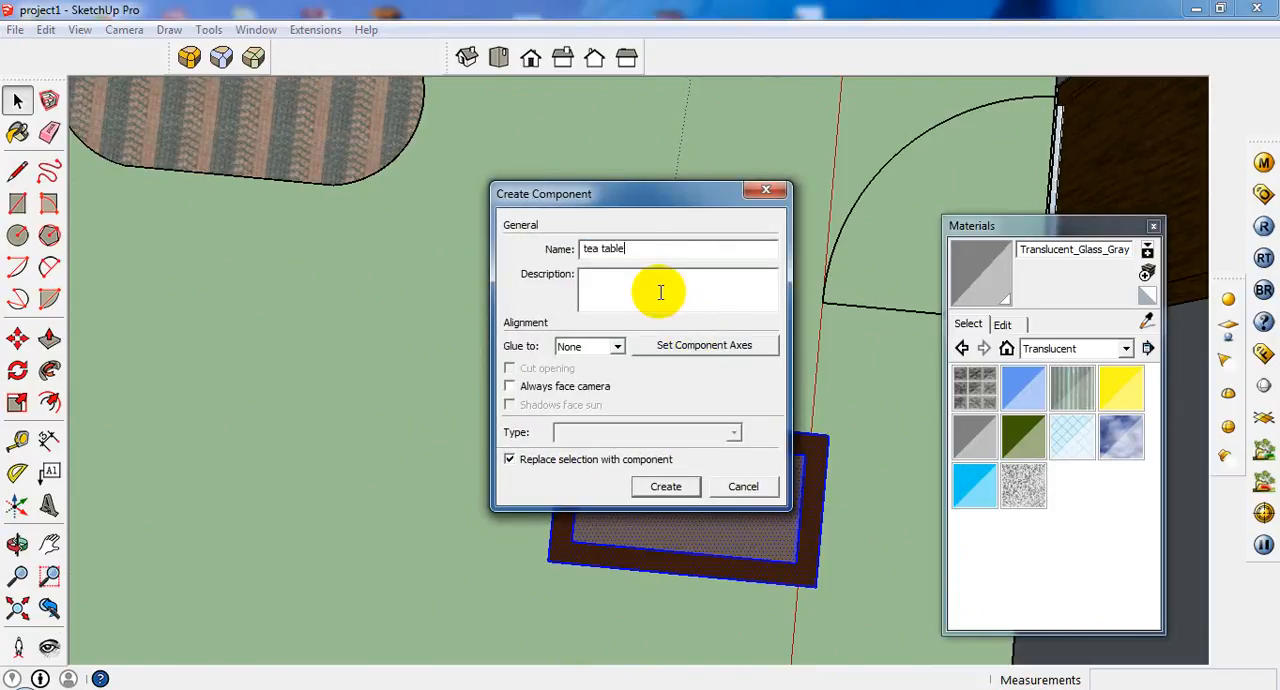
pyautogui.click(666, 487)
# Inside the tea table component, copy the inner bottom face straight up by about 3 1/16".
pyautogui.moveTo(643, 535); pyautogui.dragTo(137, 447, button='middle')
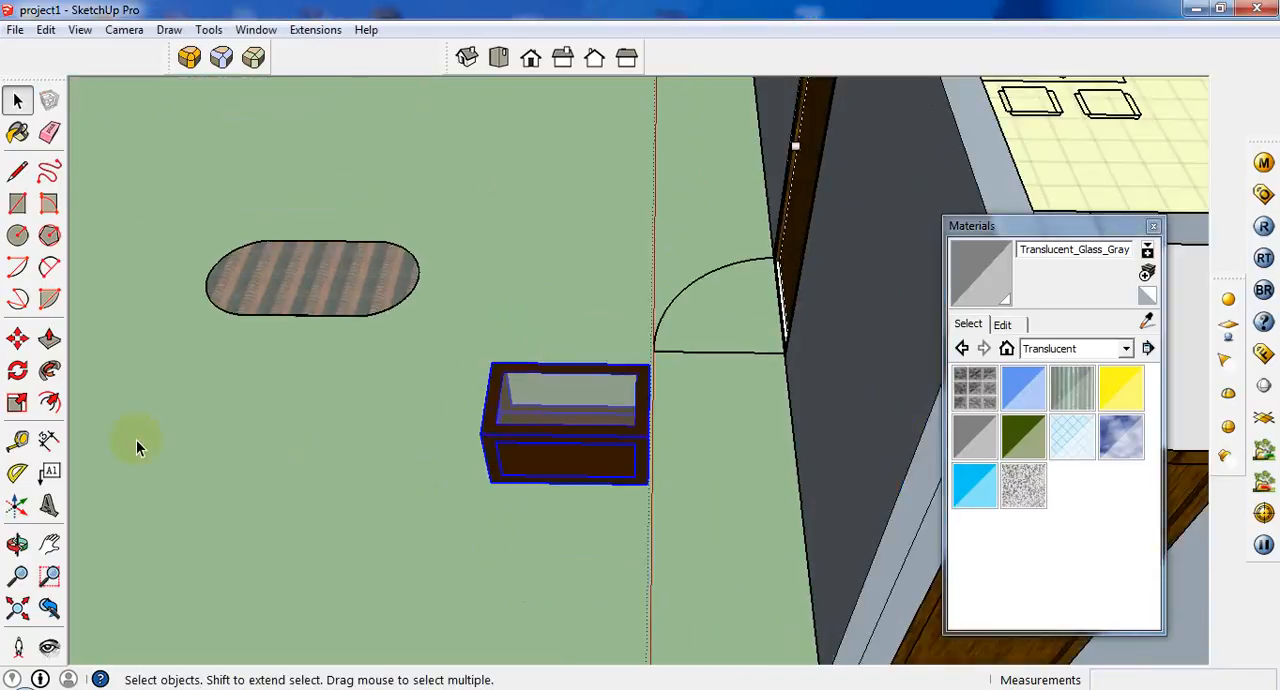
pyautogui.click(17, 338)
pyautogui.scroll(2, 497, 483)
pyautogui.moveTo(586, 463); pyautogui.dragTo(563, 403, button='middle')
pyautogui.scroll(3, 563, 403)
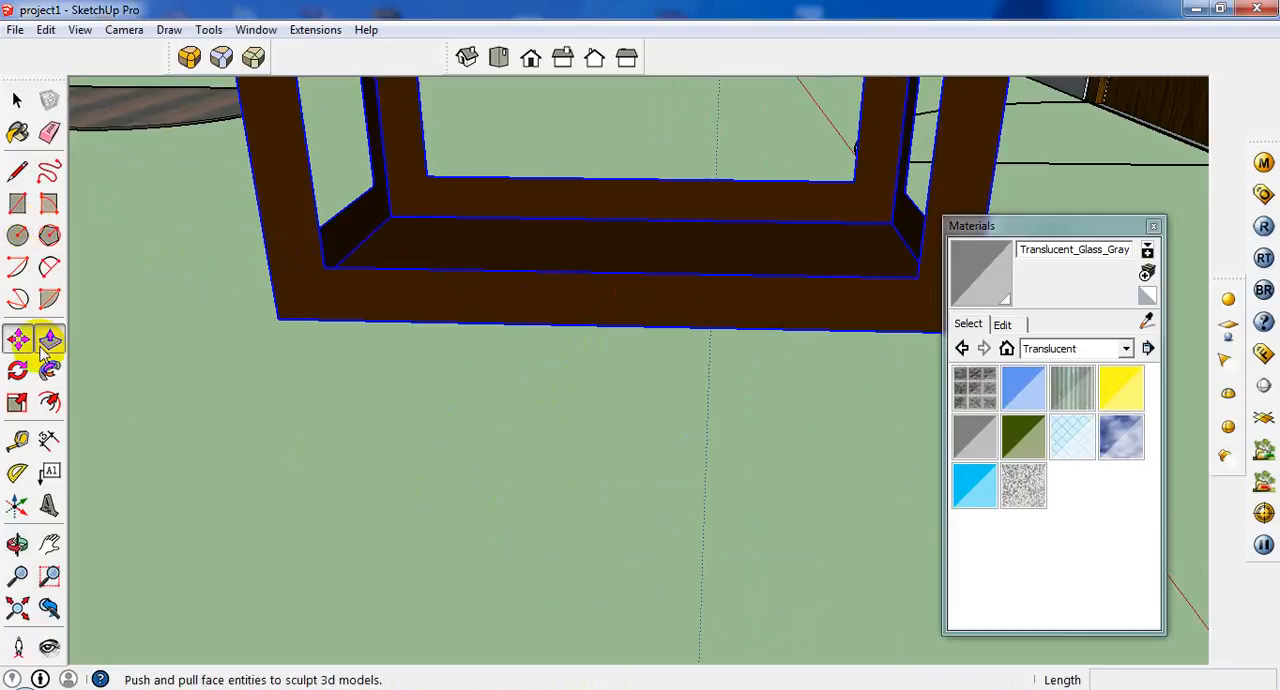
pyautogui.click(49, 340)
pyautogui.click(17, 100)
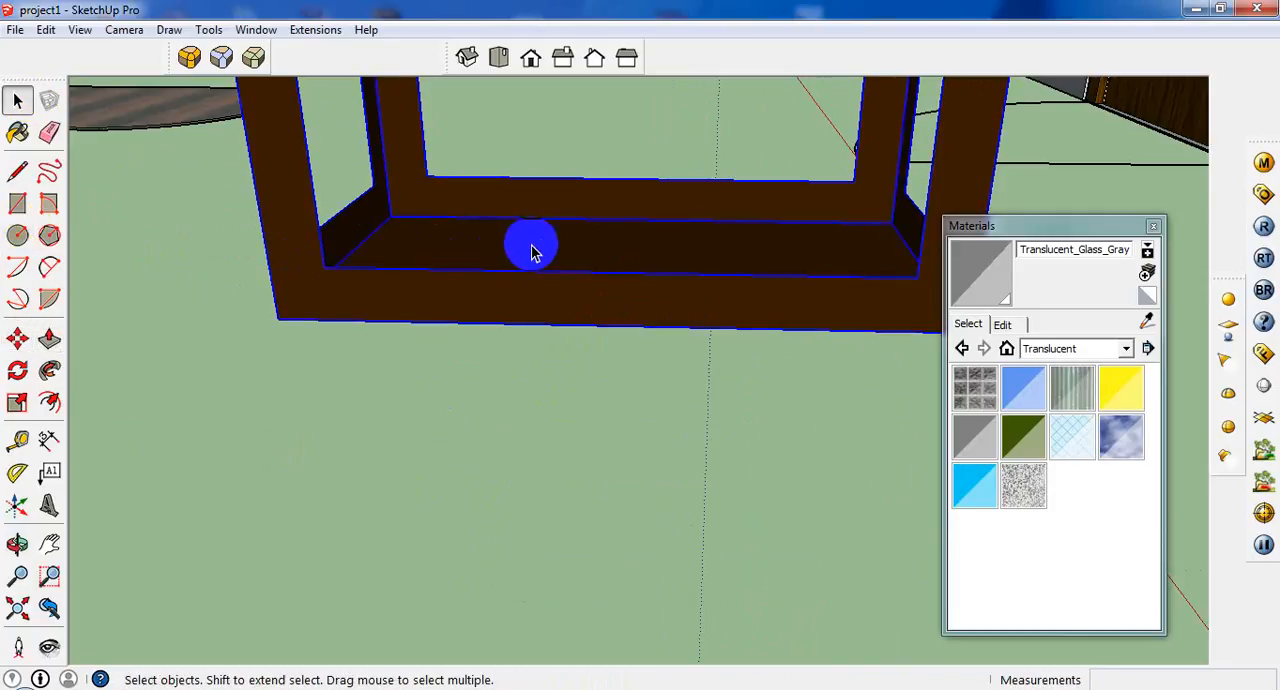
pyautogui.scroll(1, 530, 252)
pyautogui.moveTo(529, 254); pyautogui.dragTo(490, 296, button='middle')
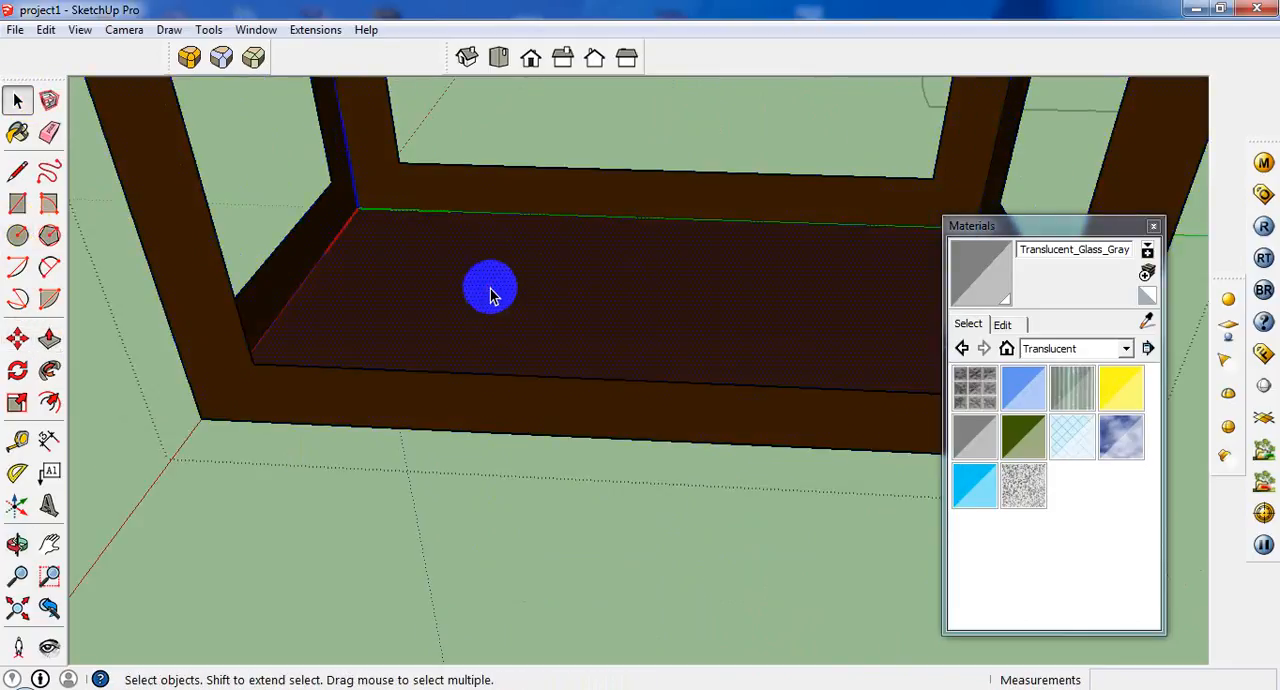
pyautogui.click(17, 340)
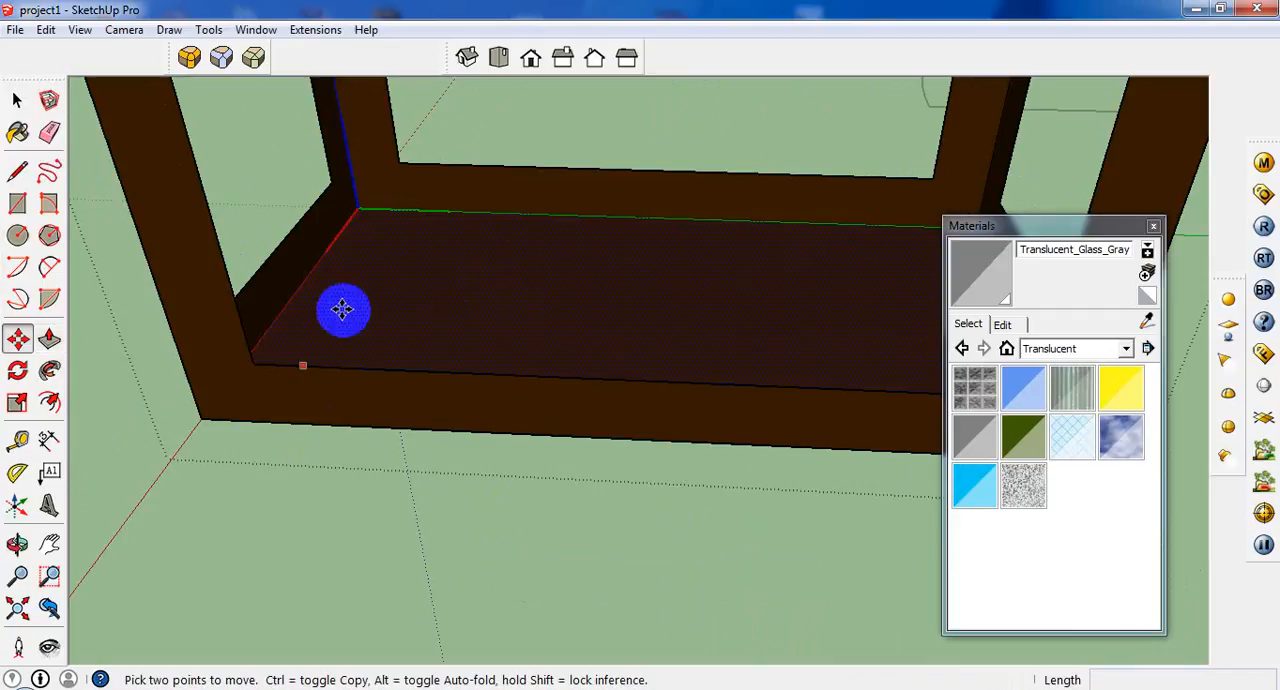
pyautogui.click(362, 205)
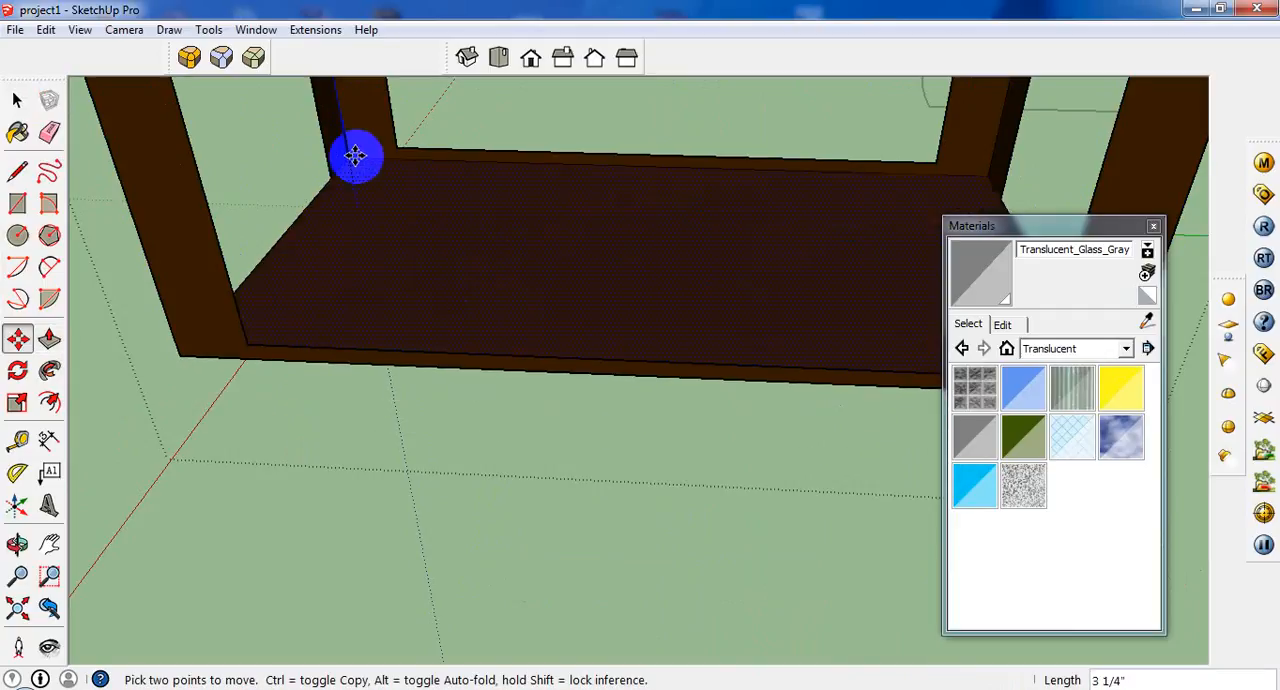
pyautogui.press('ctrl')
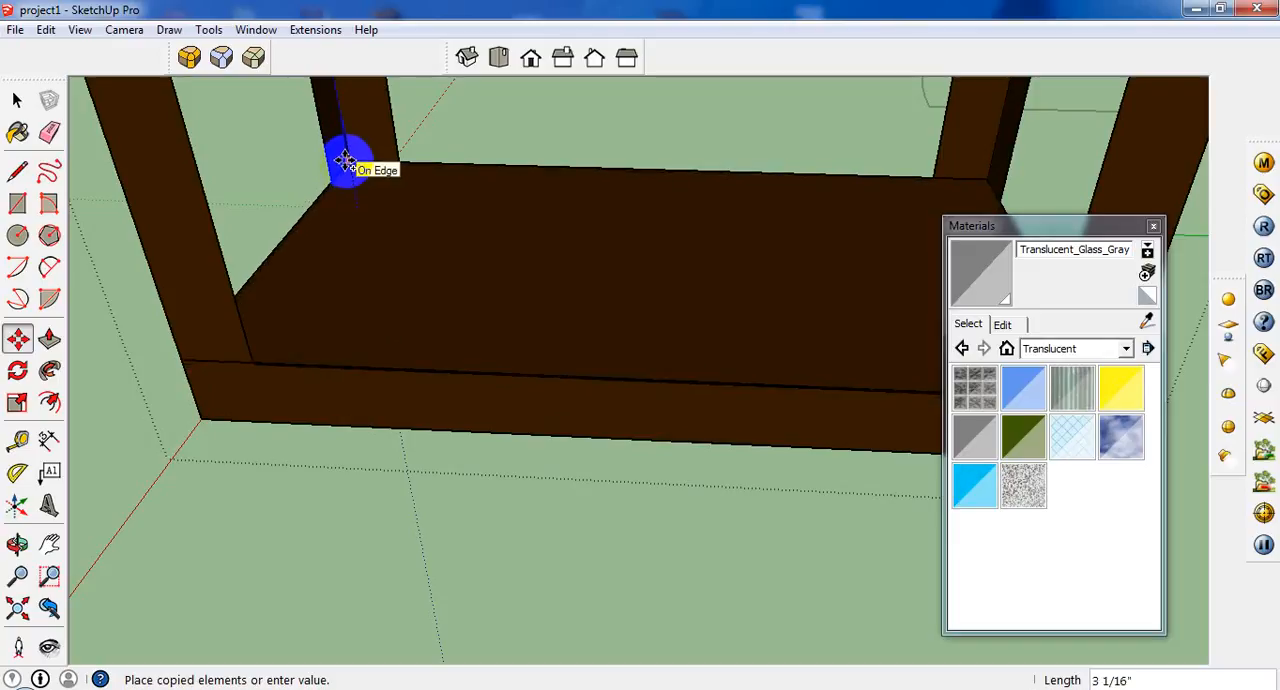
pyautogui.click(344, 160)
pyautogui.scroll(-3, 380, 208)
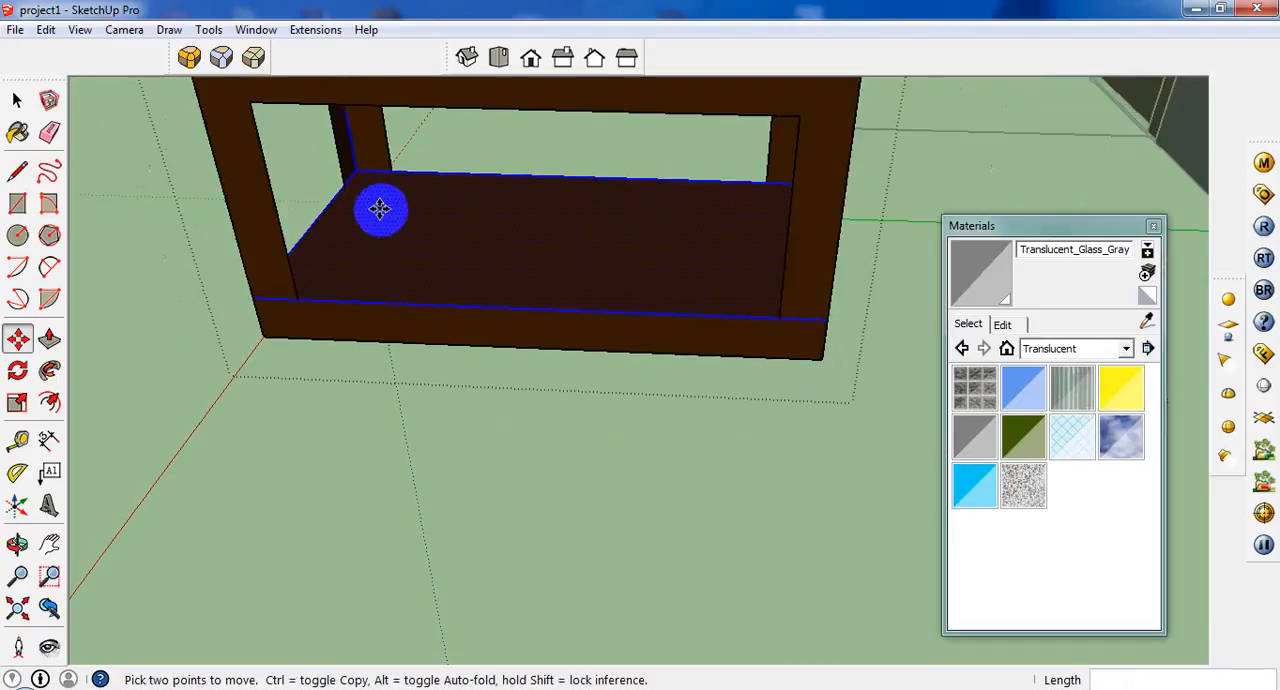
pyautogui.scroll(-2, 380, 208)
# Leave the component, select the whole tea table and move it by its lower front corner about 7' 3 1/2" onto the striped rug.
pyautogui.click(18, 100)
pyautogui.scroll(1, 653, 312)
pyautogui.scroll(-3, 660, 330)
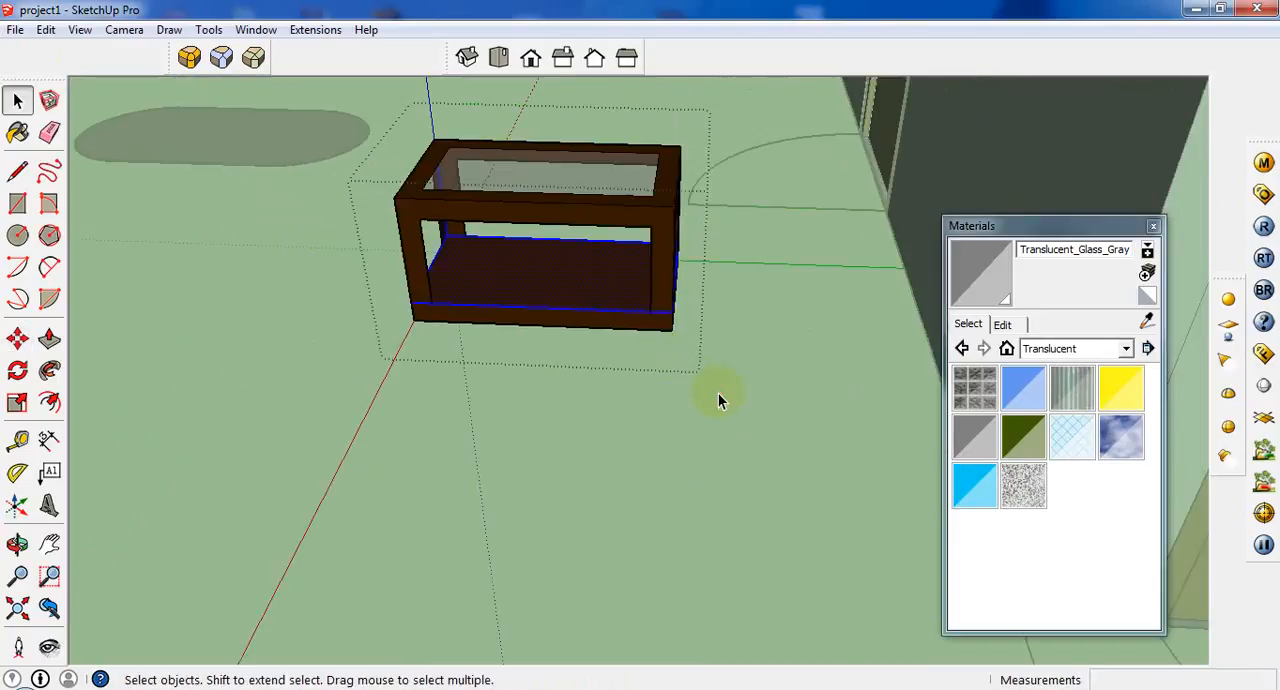
pyautogui.moveTo(603, 231); pyautogui.dragTo(716, 128, button='middle')
pyautogui.moveTo(691, 280); pyautogui.dragTo(650, 432, button='middle')
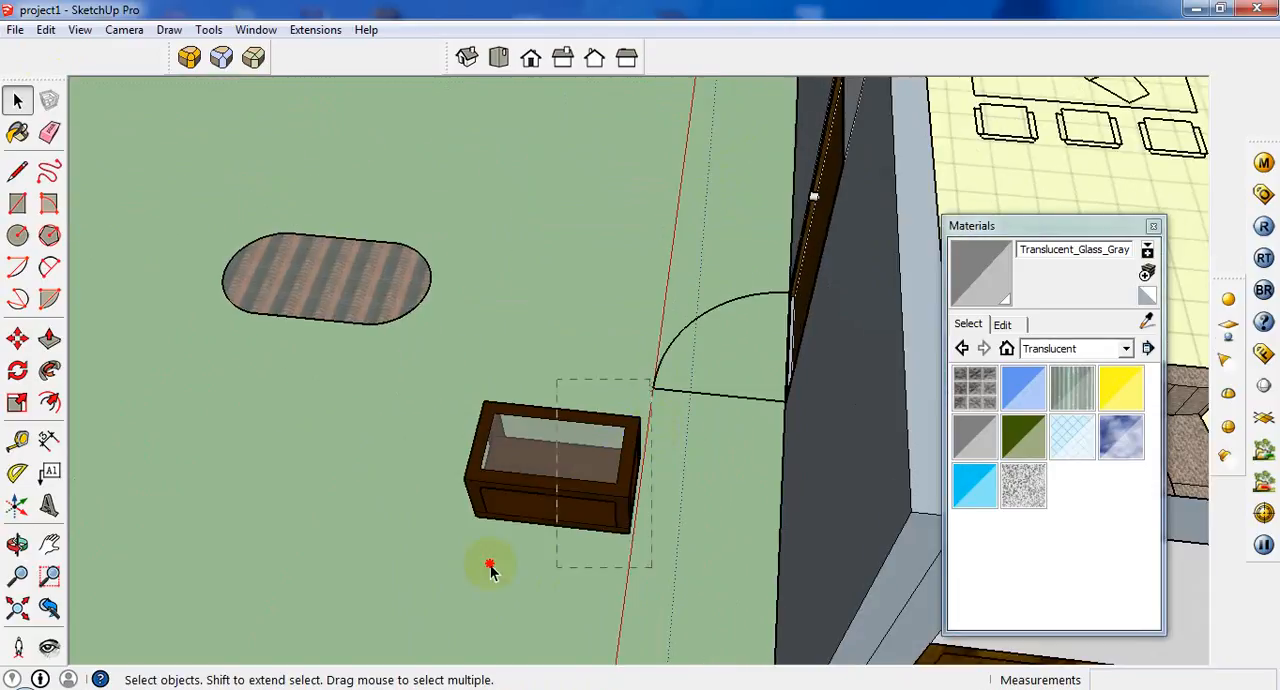
pyautogui.press('m')
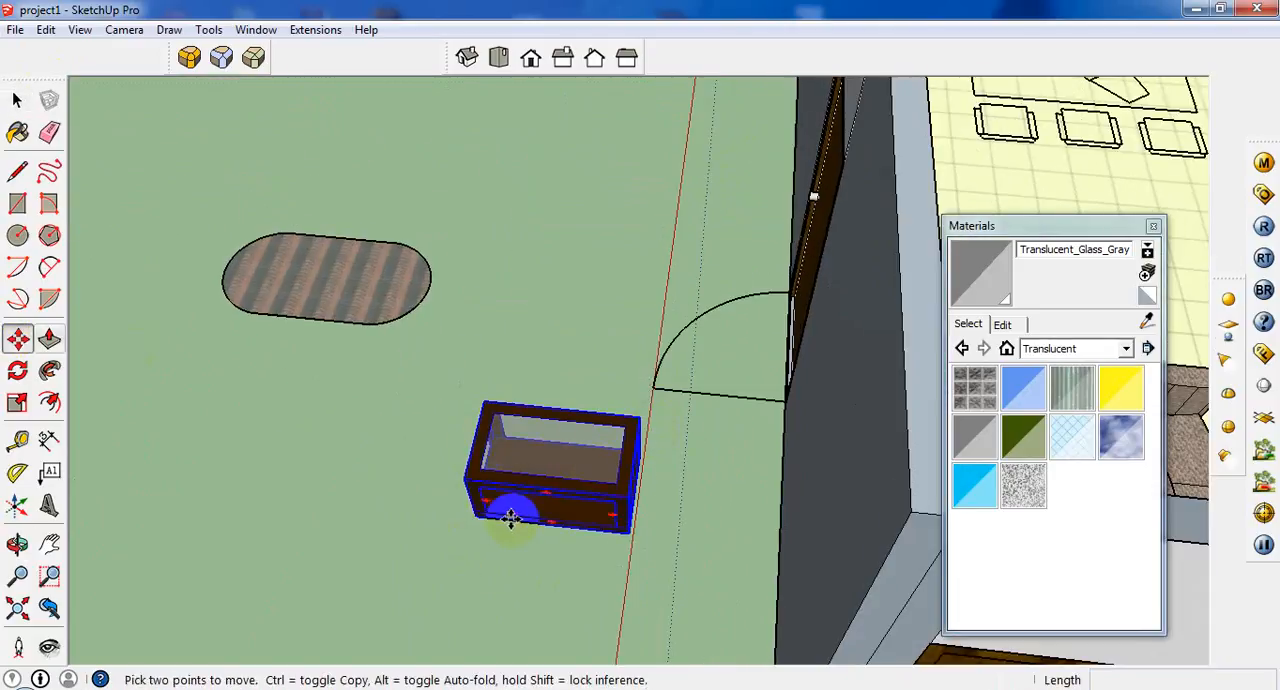
pyautogui.scroll(3, 473, 522)
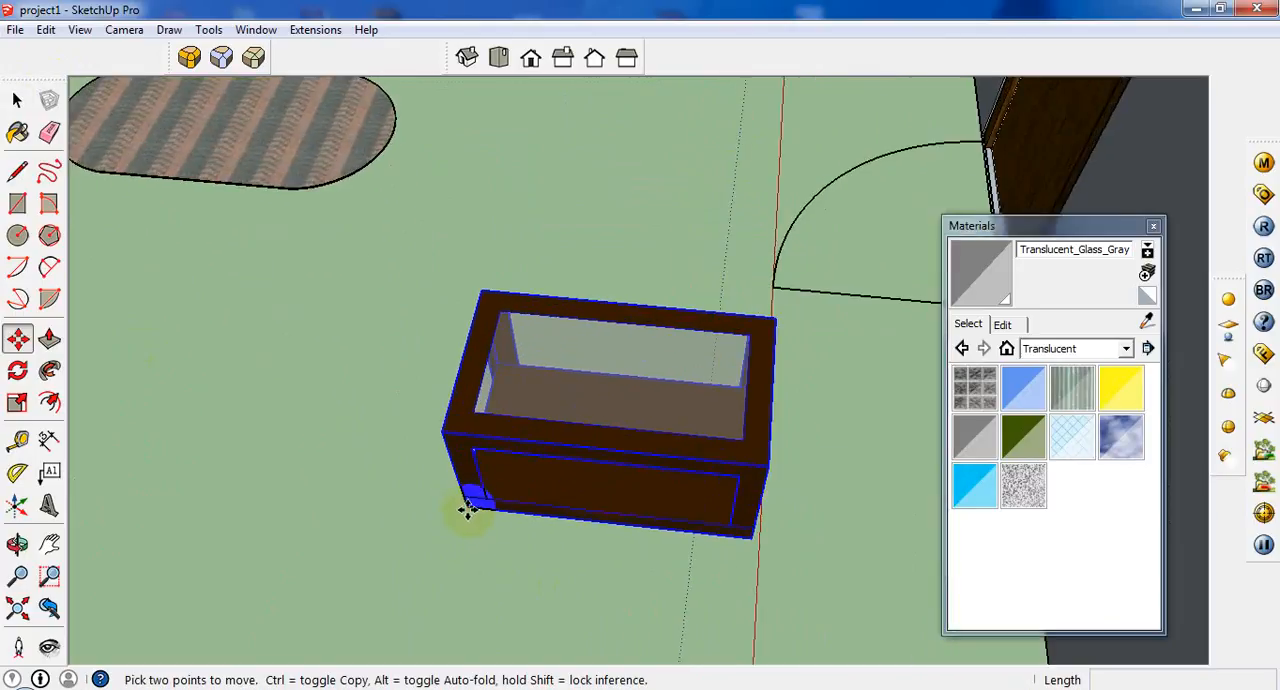
pyautogui.click(467, 509)
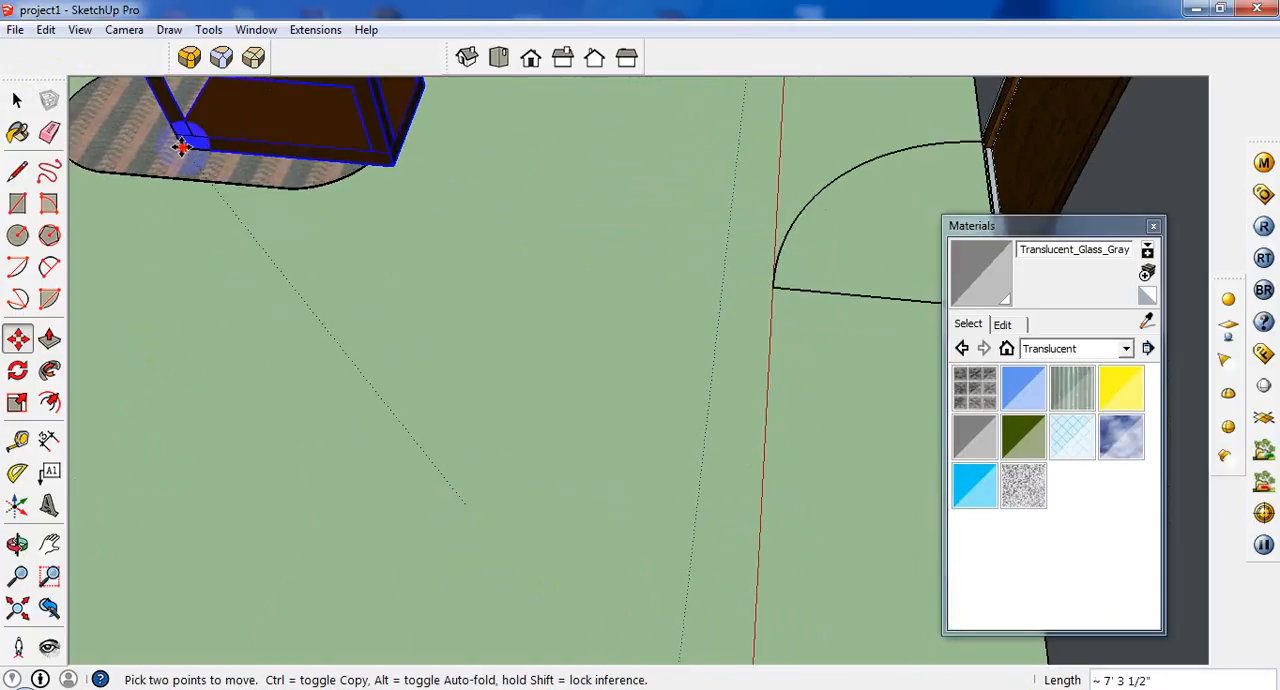
pyautogui.click(180, 147)
# Shift the tea table about 1' 5 1/16" along the rug towards the end farther from the door.
pyautogui.scroll(-2, 554, 354)
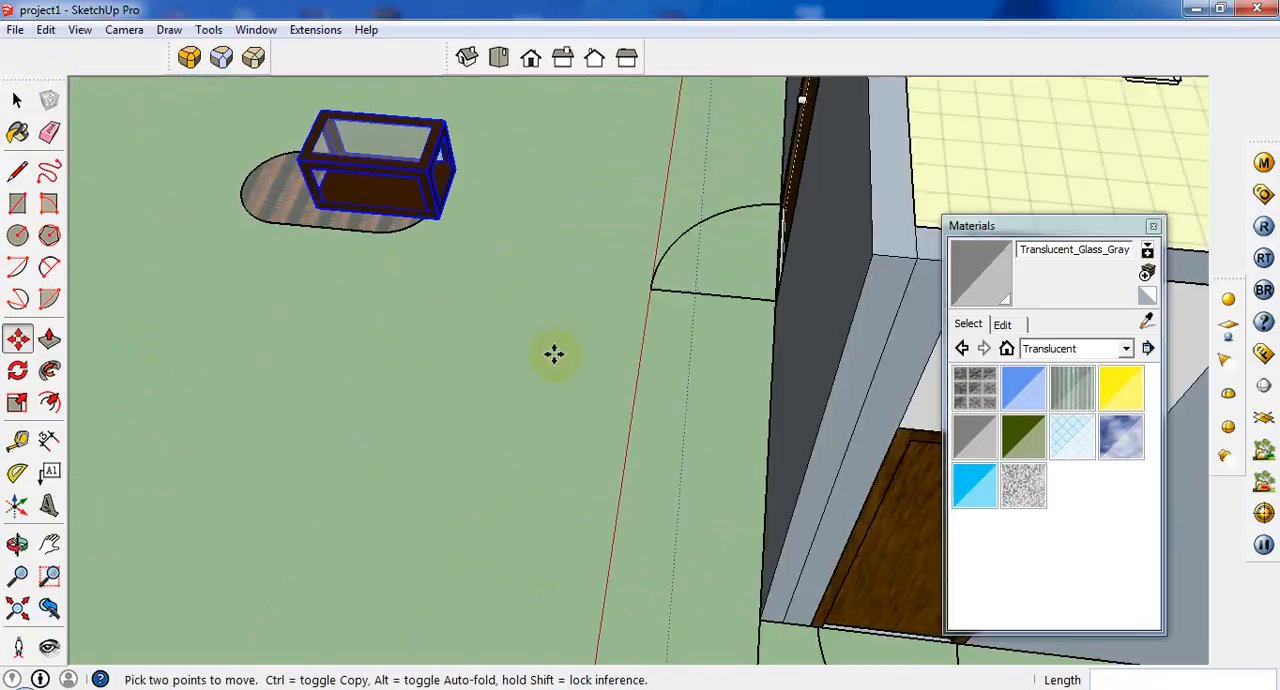
pyautogui.click(316, 208)
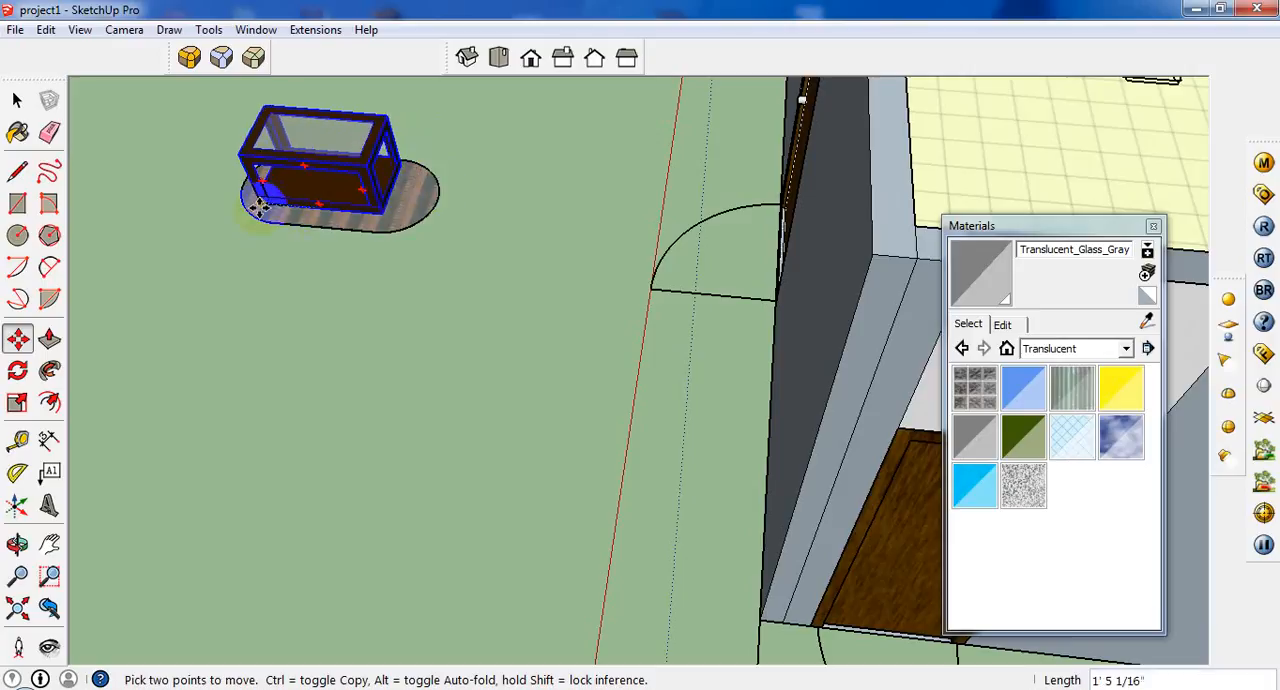
pyautogui.moveTo(260, 207); pyautogui.dragTo(250, 230, button='middle')
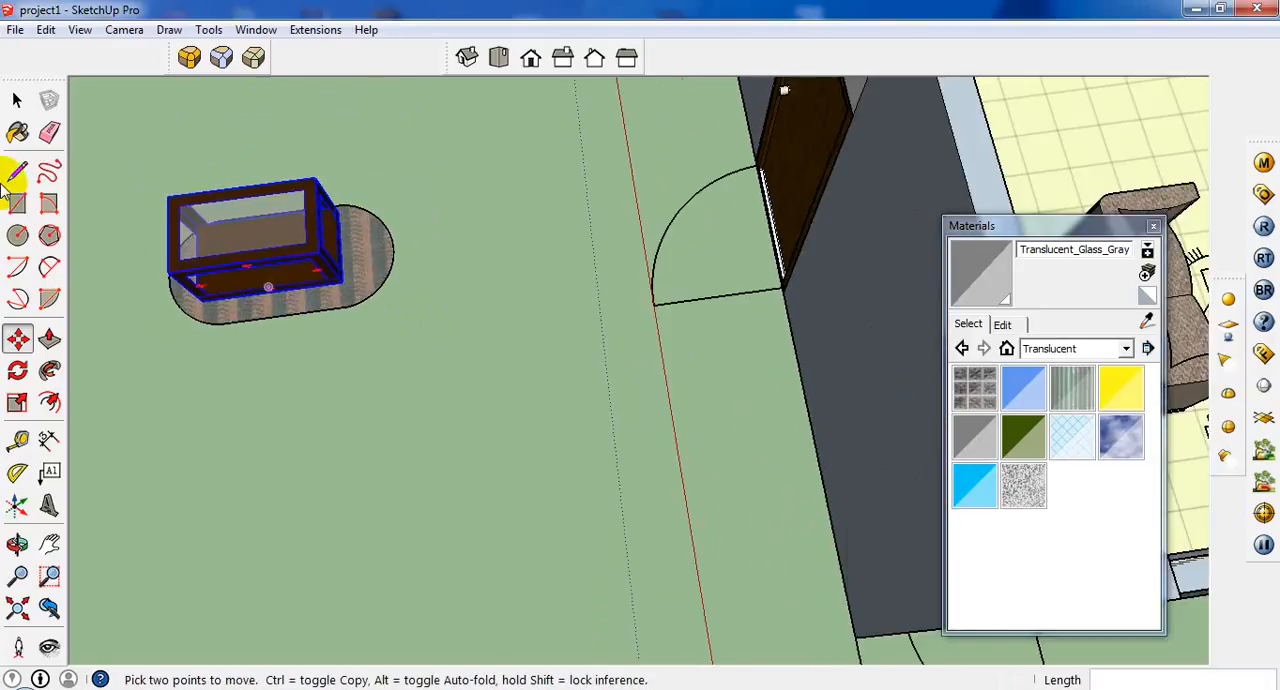
# Select the rug and tea table together and move them about 22' 3" onto the rug outline between the sofas.
pyautogui.click(16, 100)
pyautogui.moveTo(49, 500); pyautogui.dragTo(49, 500)
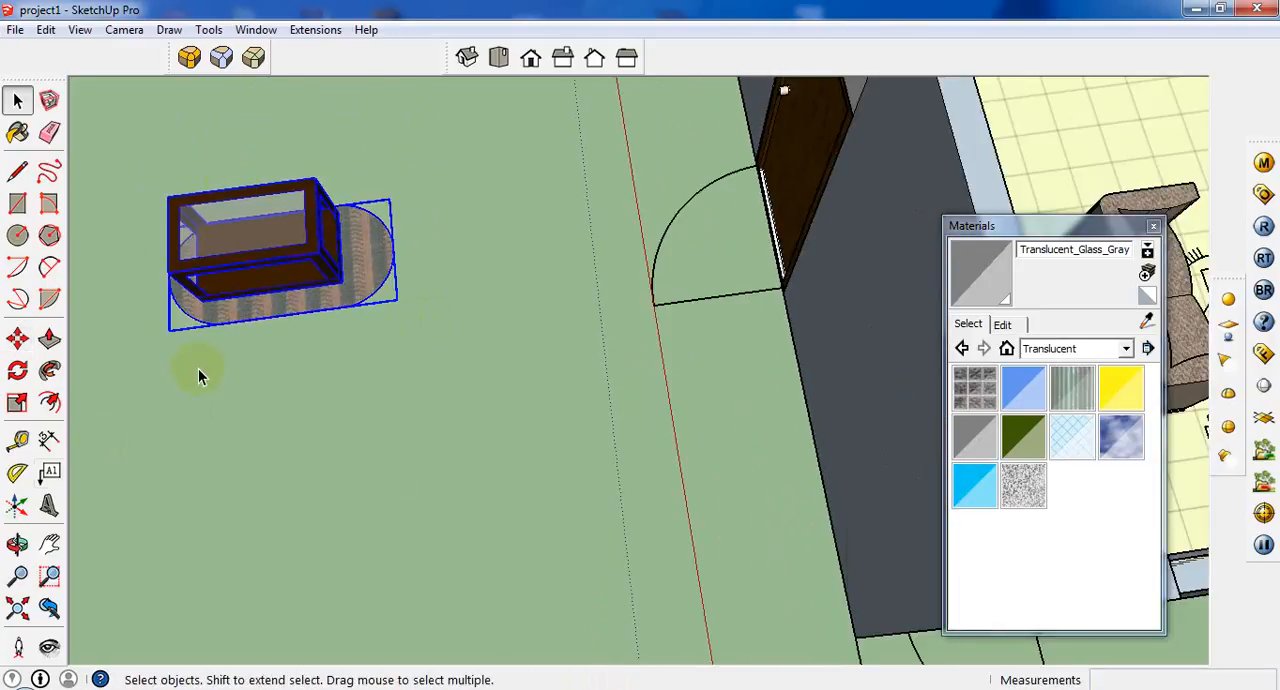
pyautogui.click(396, 243)
pyautogui.scroll(-5, 388, 338)
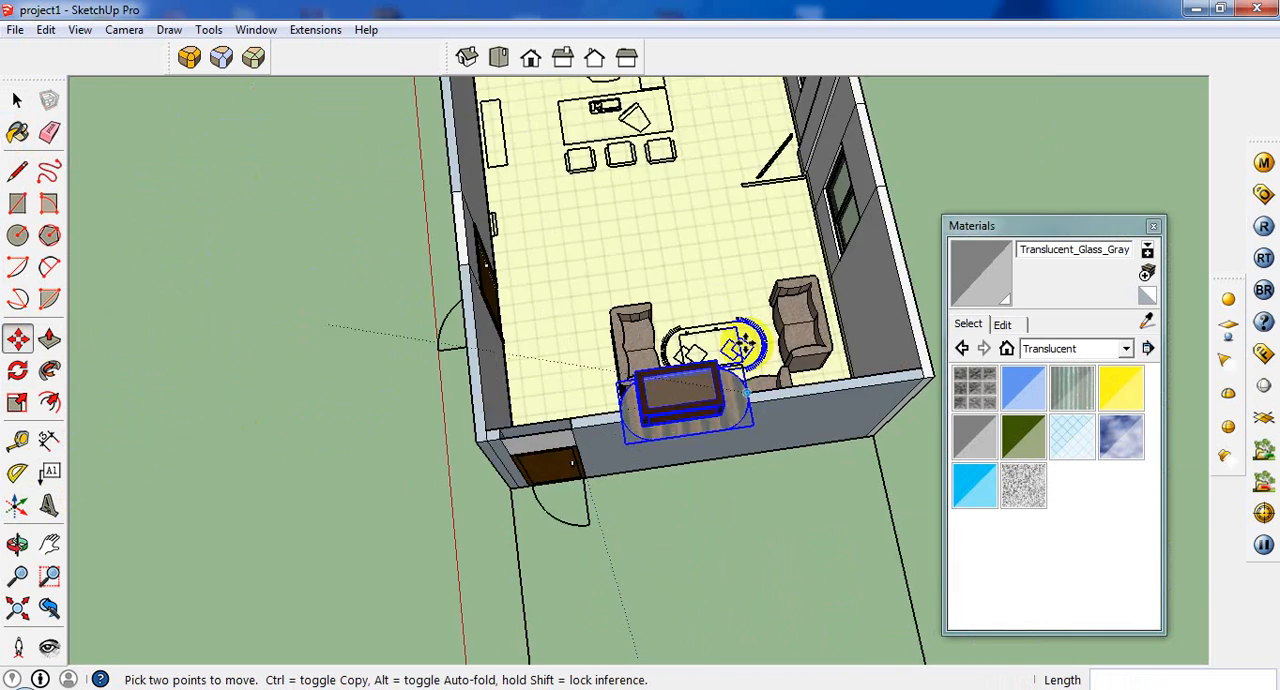
pyautogui.scroll(8, 740, 345)
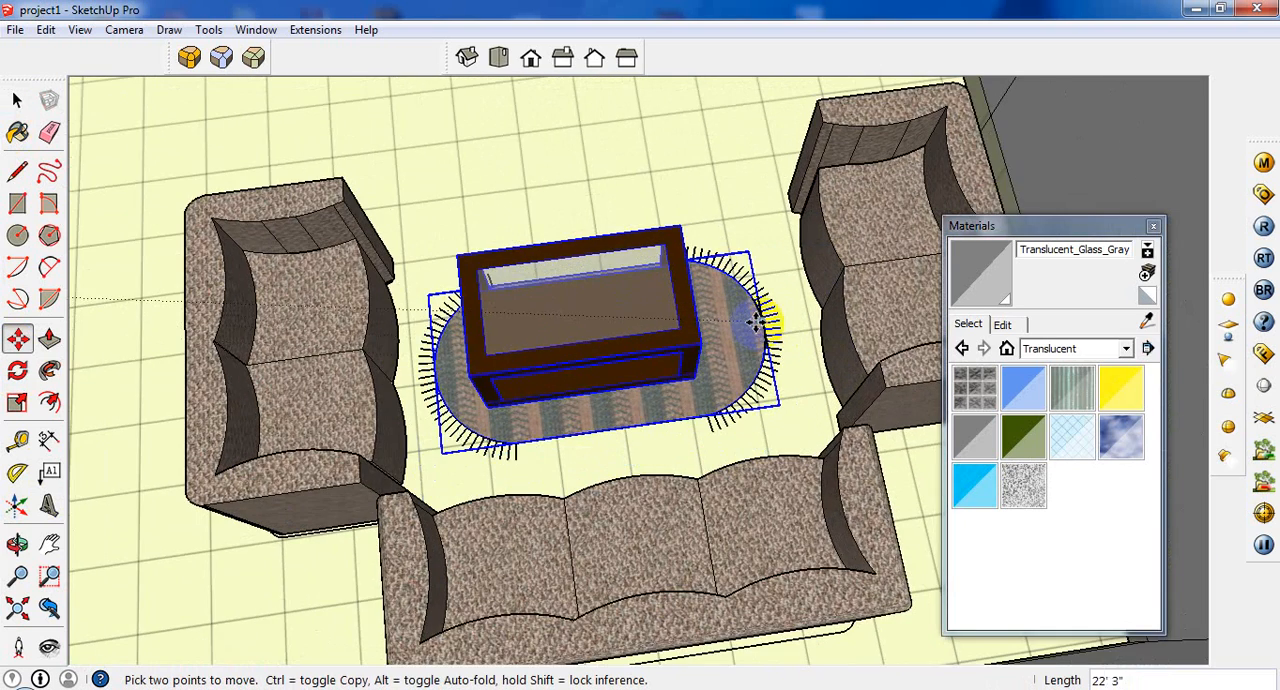
# Examine the room's remaining floor-plan outlines: the desk, its chairs, the cabinets along the walls and the area beside the back door.
pyautogui.scroll(-8, 757, 322)
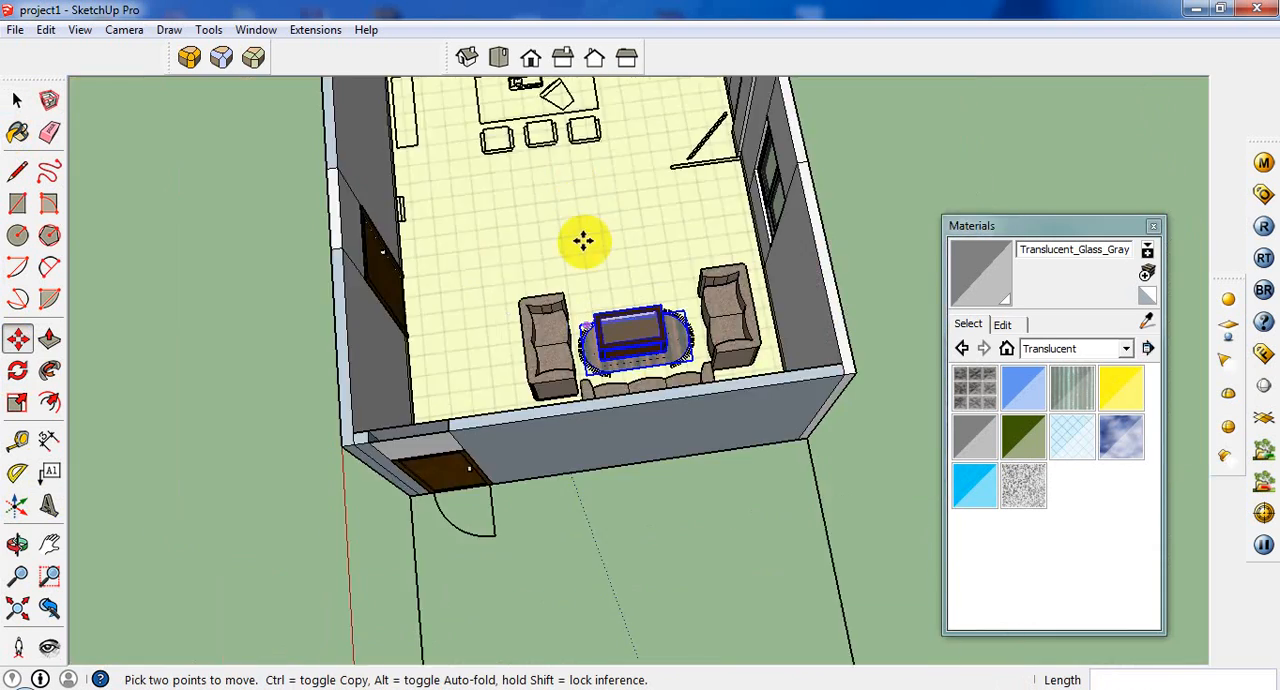
pyautogui.moveTo(586, 240); pyautogui.dragTo(725, 180, button='middle')
pyautogui.scroll(4, 215, 120)
pyautogui.scroll(-6, 252, 263)
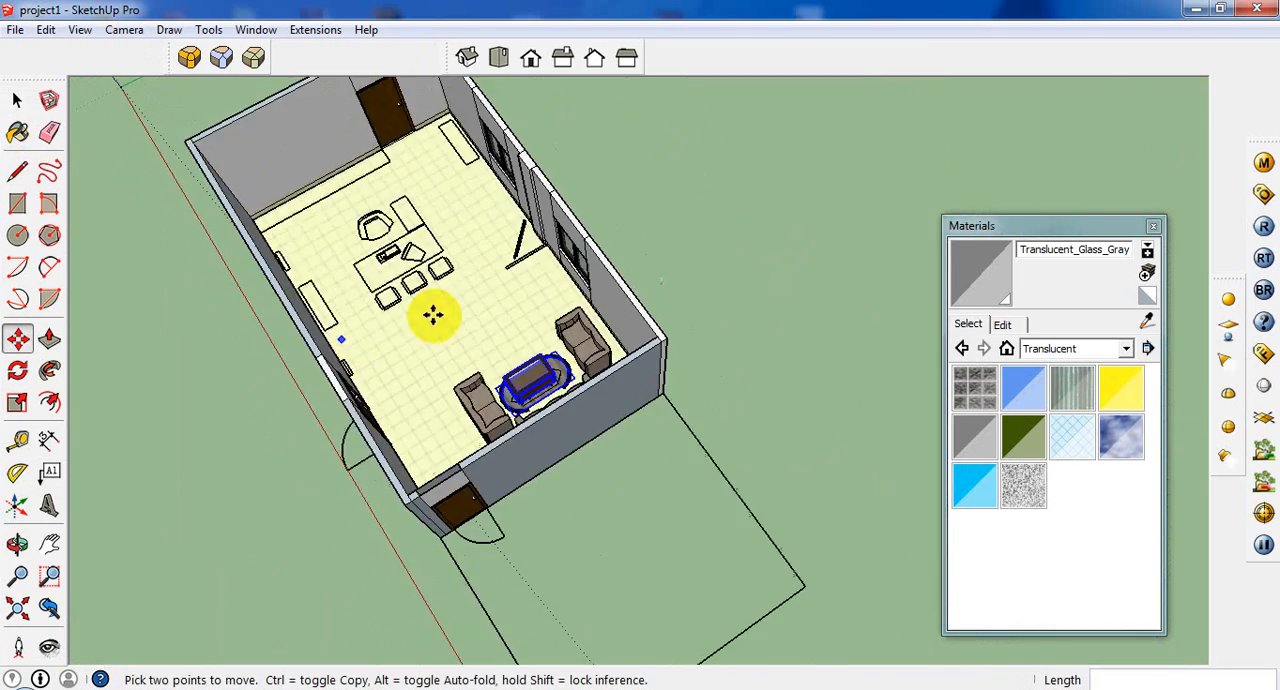
pyautogui.moveTo(432, 315); pyautogui.dragTo(280, 269, button='middle')
pyautogui.scroll(5, 451, 200)
pyautogui.moveTo(514, 166); pyautogui.dragTo(543, 129, button='middle')
pyautogui.scroll(-6, 497, 170)
pyautogui.scroll(4, 462, 205)
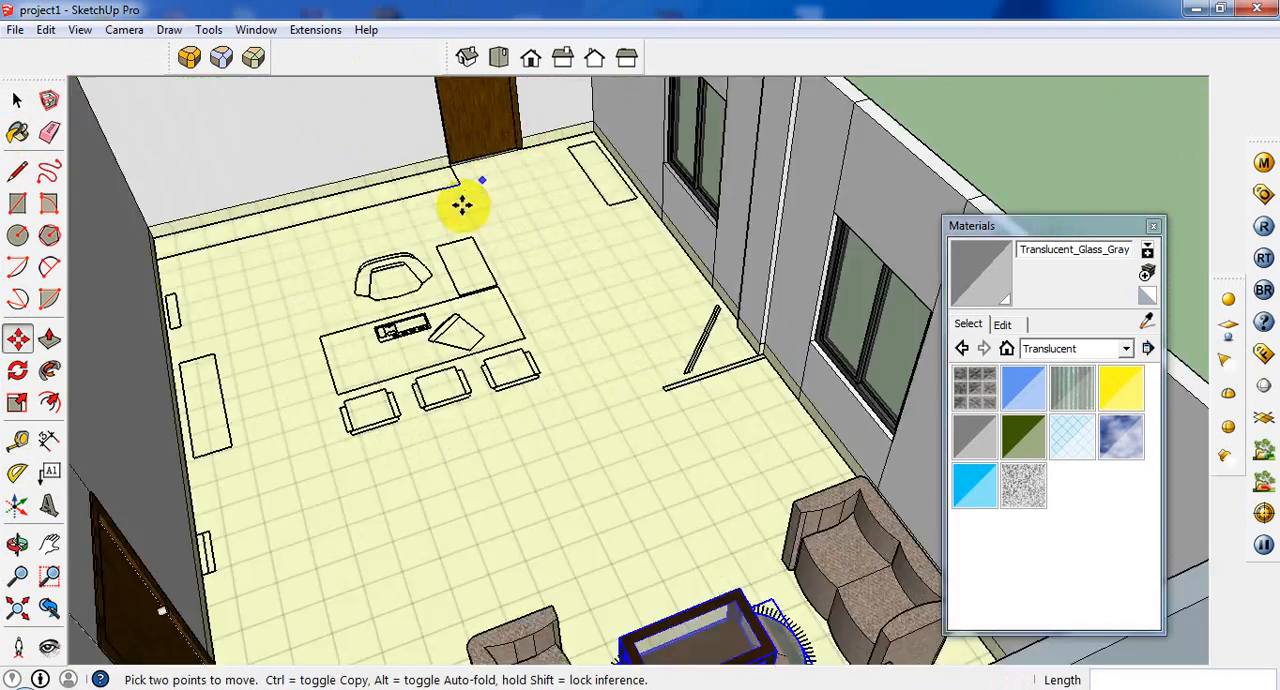
pyautogui.scroll(2, 462, 205)
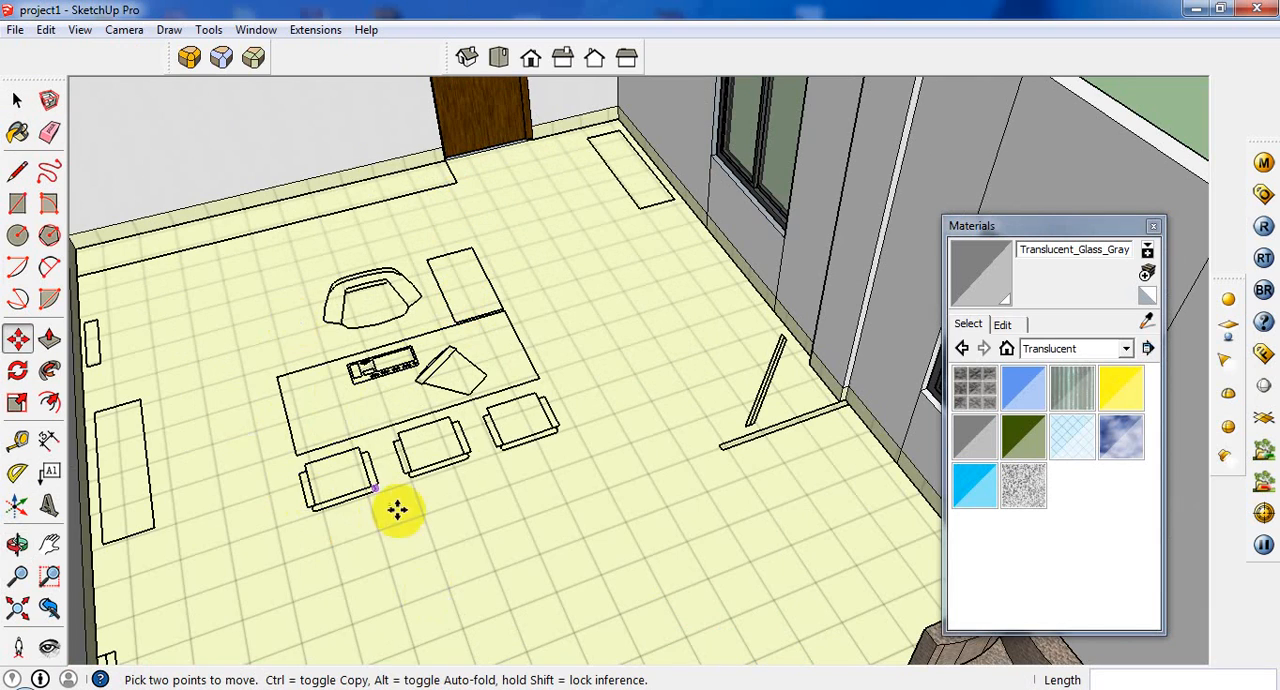
pyautogui.moveTo(400, 508); pyautogui.dragTo(171, 328, button='middle')
pyautogui.scroll(3, 171, 328)
pyautogui.scroll(-2, 171, 328)
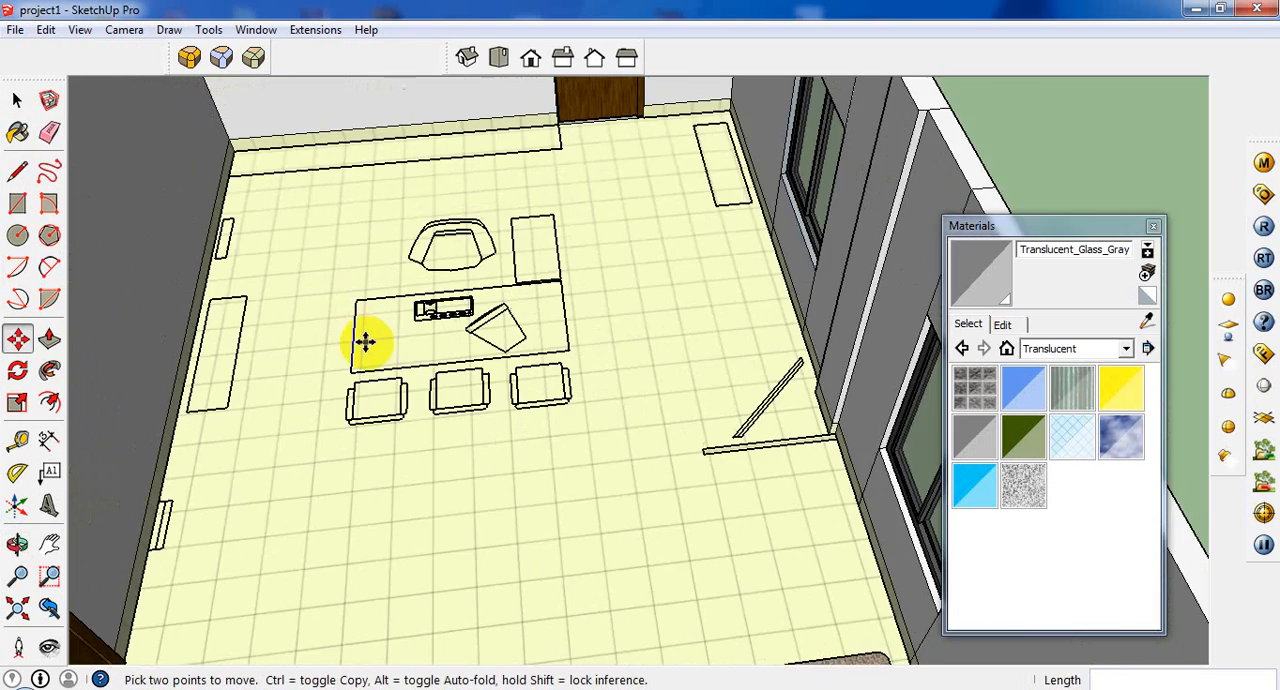
pyautogui.scroll(2, 421, 191)
pyautogui.scroll(-2, 236, 318)
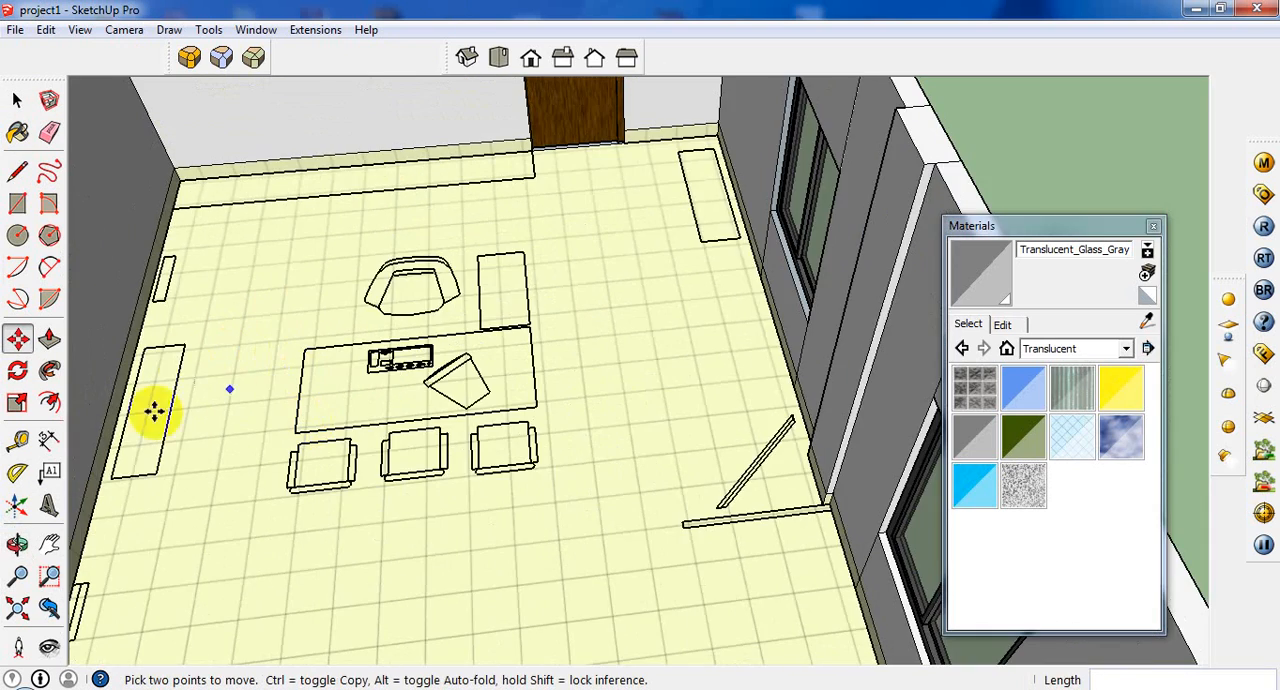
pyautogui.scroll(-2, 106, 434)
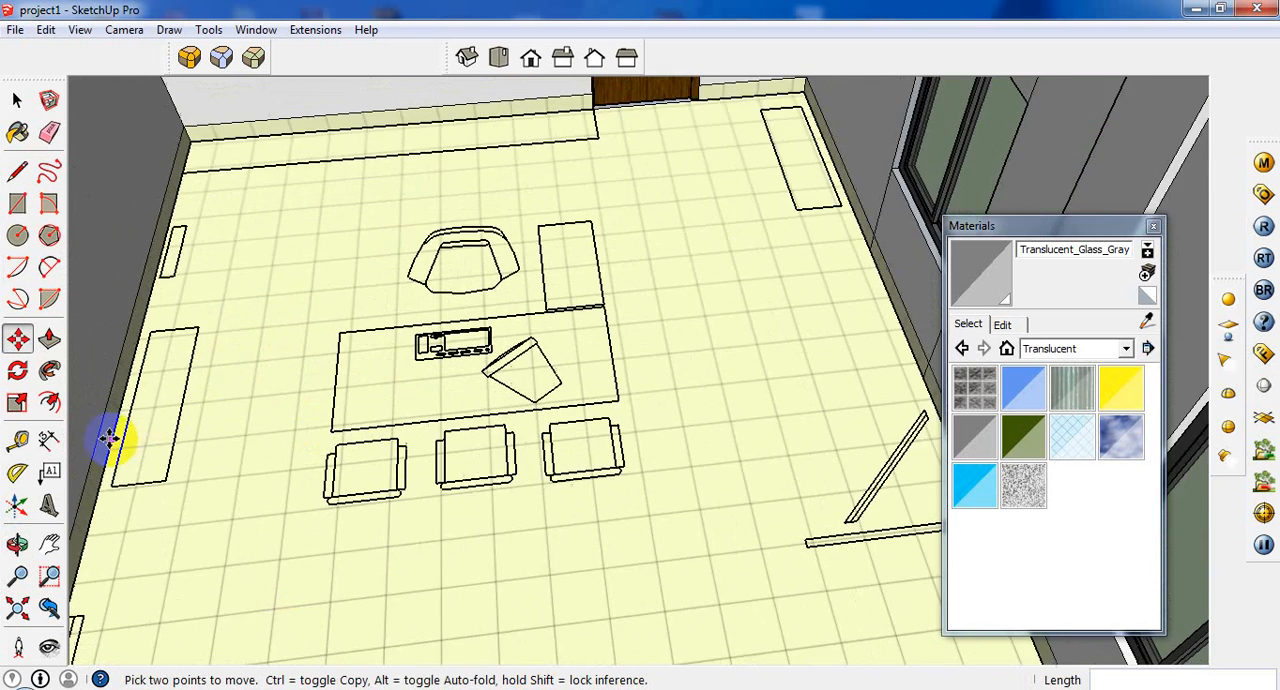
pyautogui.scroll(-2, 349, 340)
pyautogui.scroll(4, 380, 305)
pyautogui.scroll(2, 370, 280)
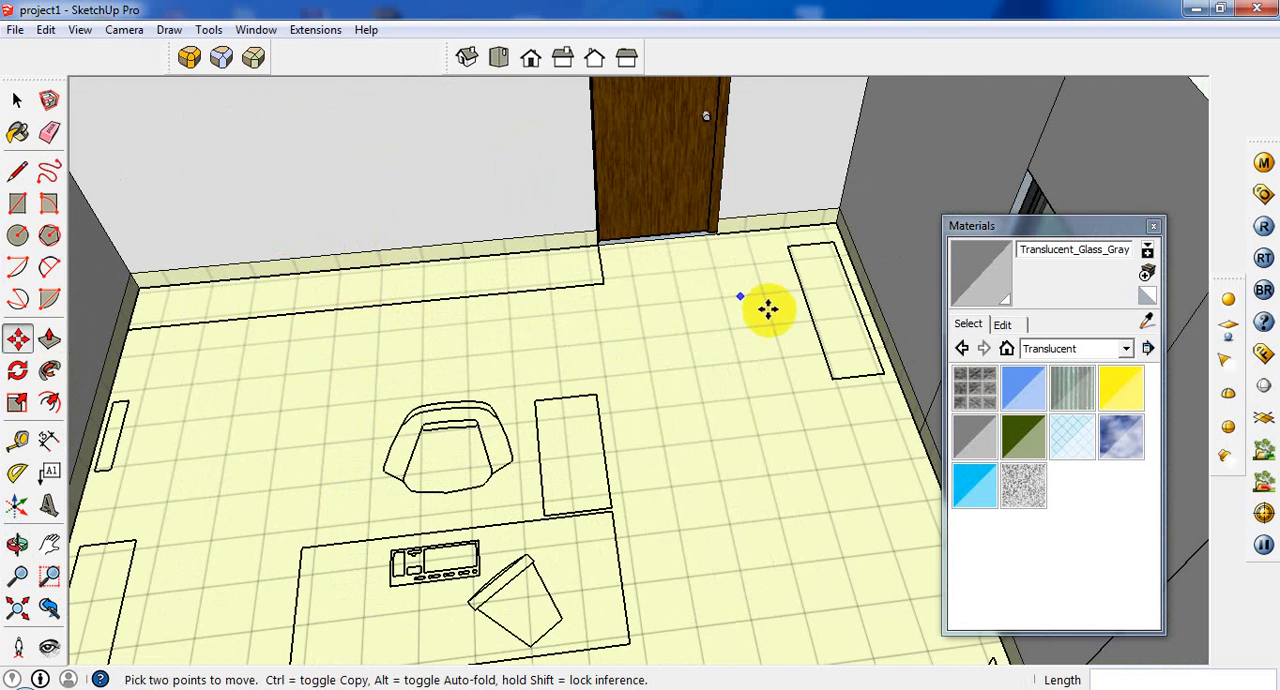
pyautogui.moveTo(817, 278); pyautogui.dragTo(740, 300, button='middle')
pyautogui.scroll(-2, 700, 346)
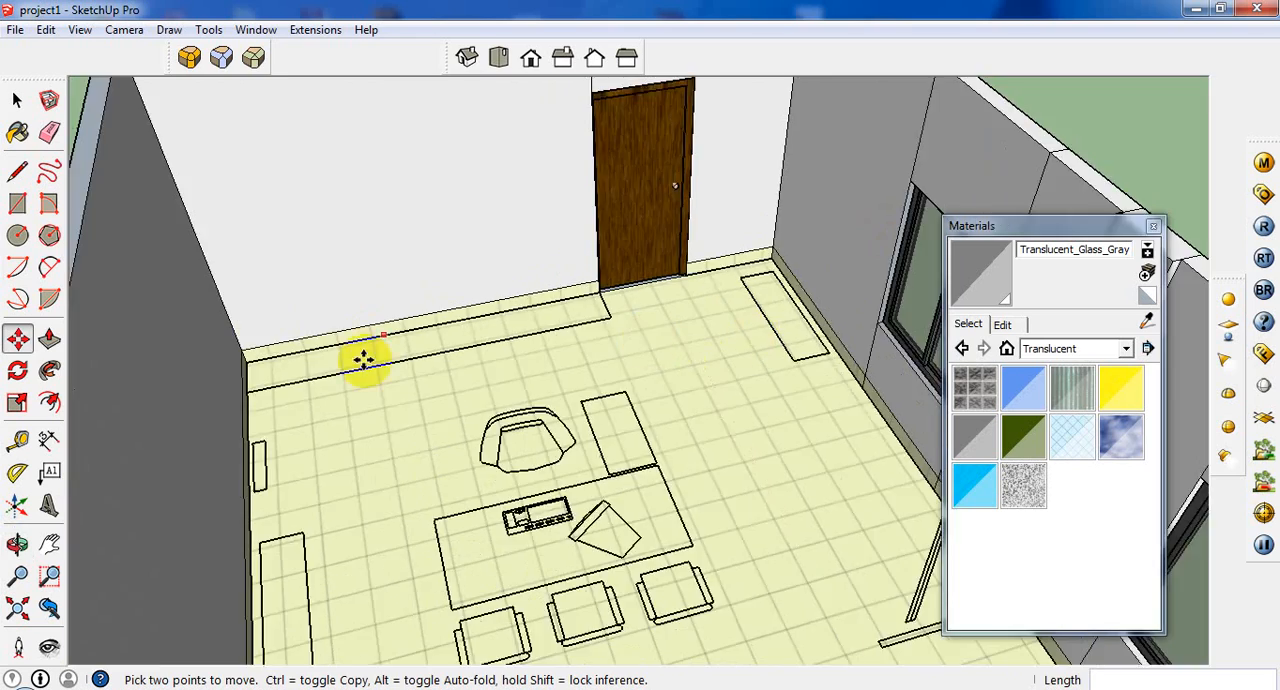
# Examine the desk area, partition outlines, windowed wall and narrow cabinet outline near the back door from several angles.
pyautogui.scroll(-3, 364, 360)
pyautogui.moveTo(566, 500); pyautogui.dragTo(814, 449, button='middle')
pyautogui.scroll(3, 814, 449)
pyautogui.moveTo(743, 497); pyautogui.dragTo(571, 585, button='middle')
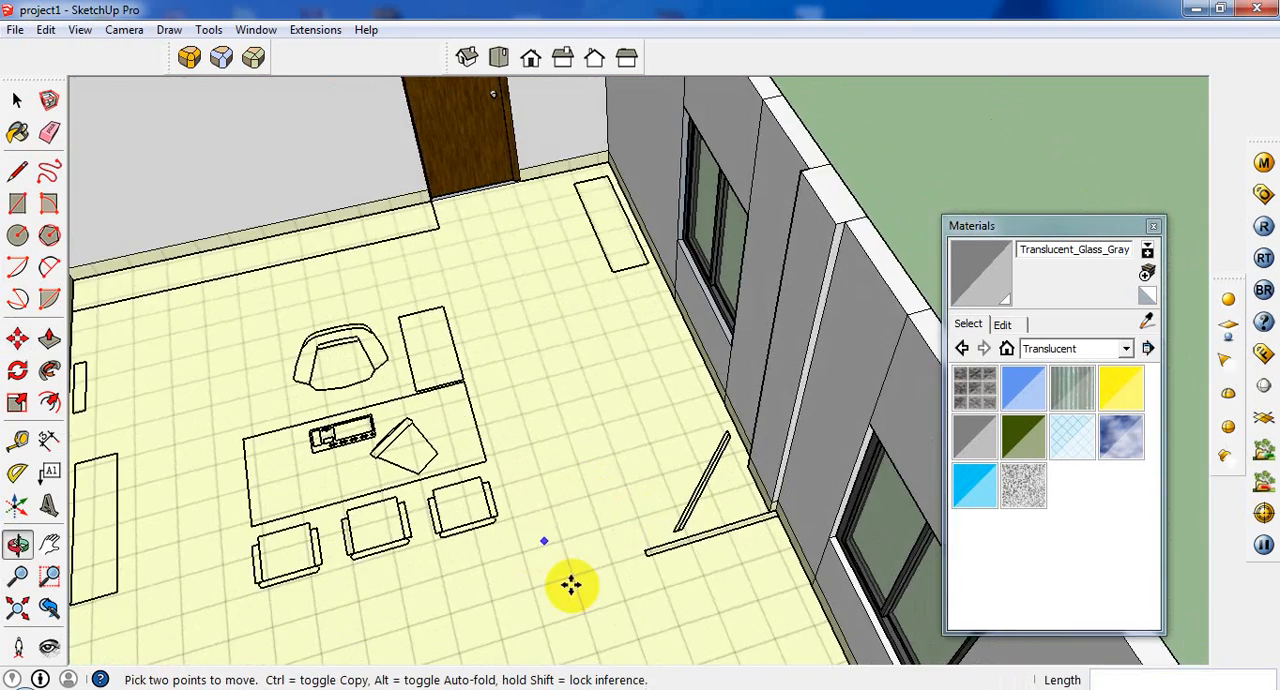
pyautogui.scroll(2, 570, 585)
pyautogui.scroll(-4, 729, 515)
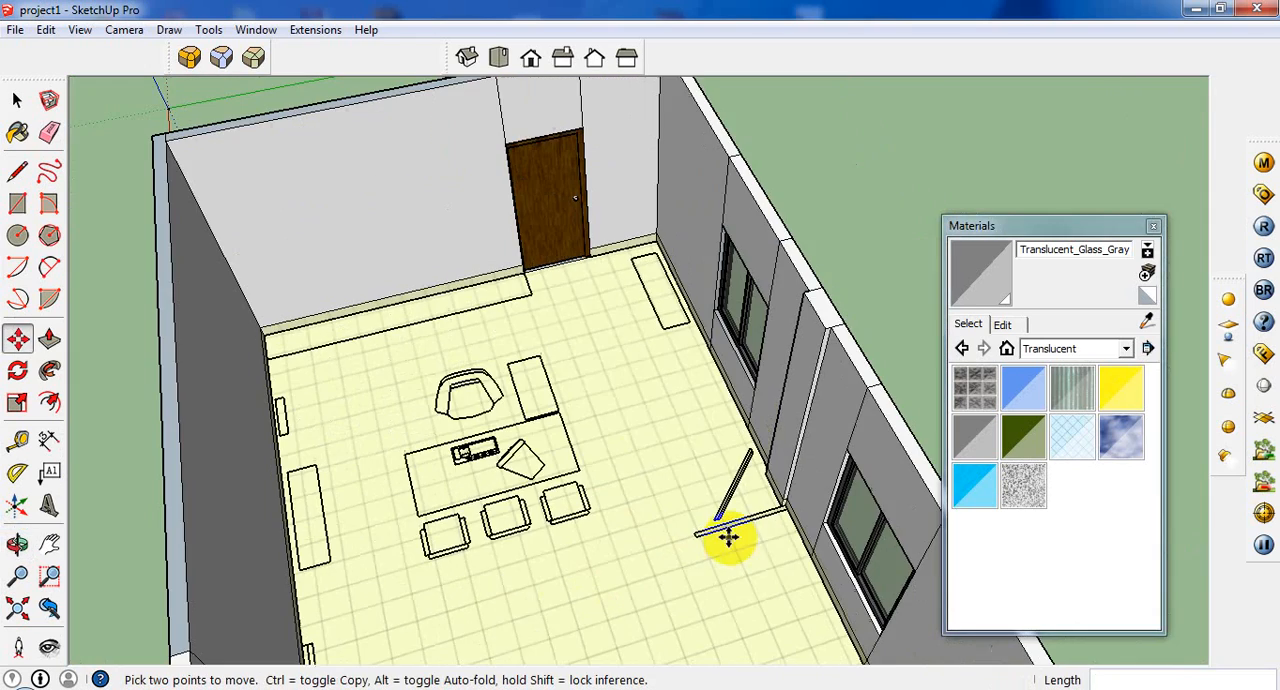
pyautogui.scroll(2, 706, 525)
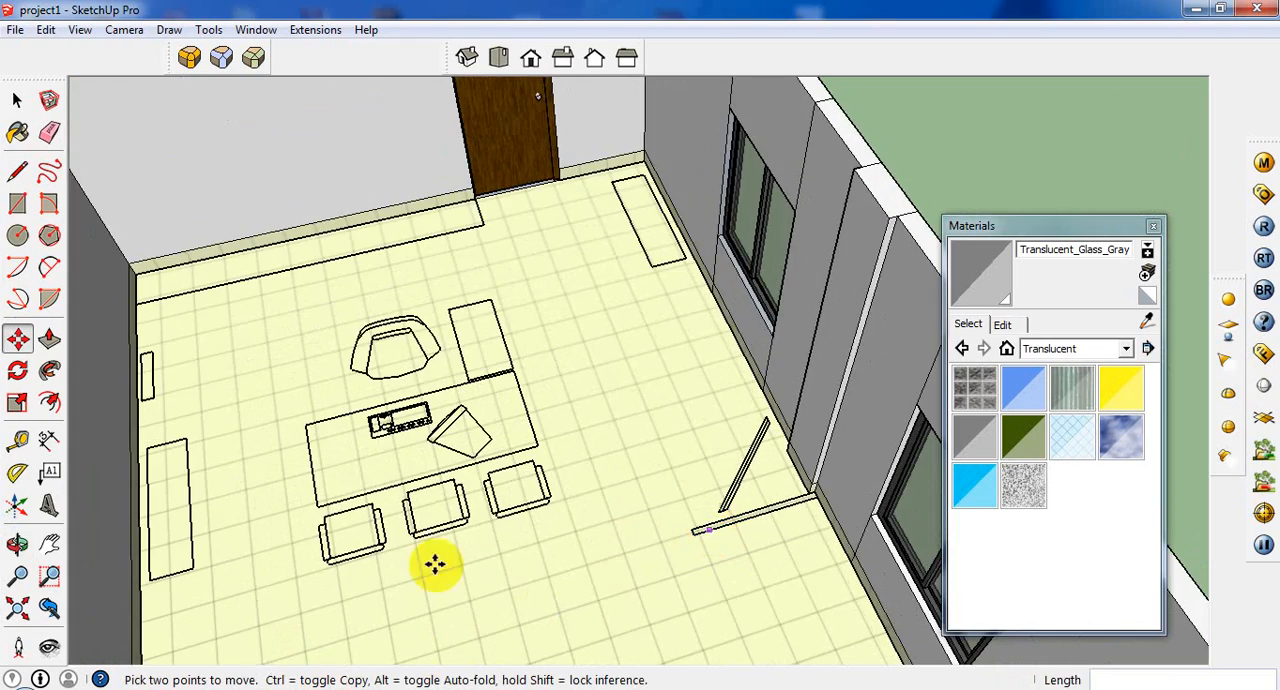
pyautogui.moveTo(748, 427); pyautogui.dragTo(731, 507, button='middle')
pyautogui.scroll(-3, 682, 442)
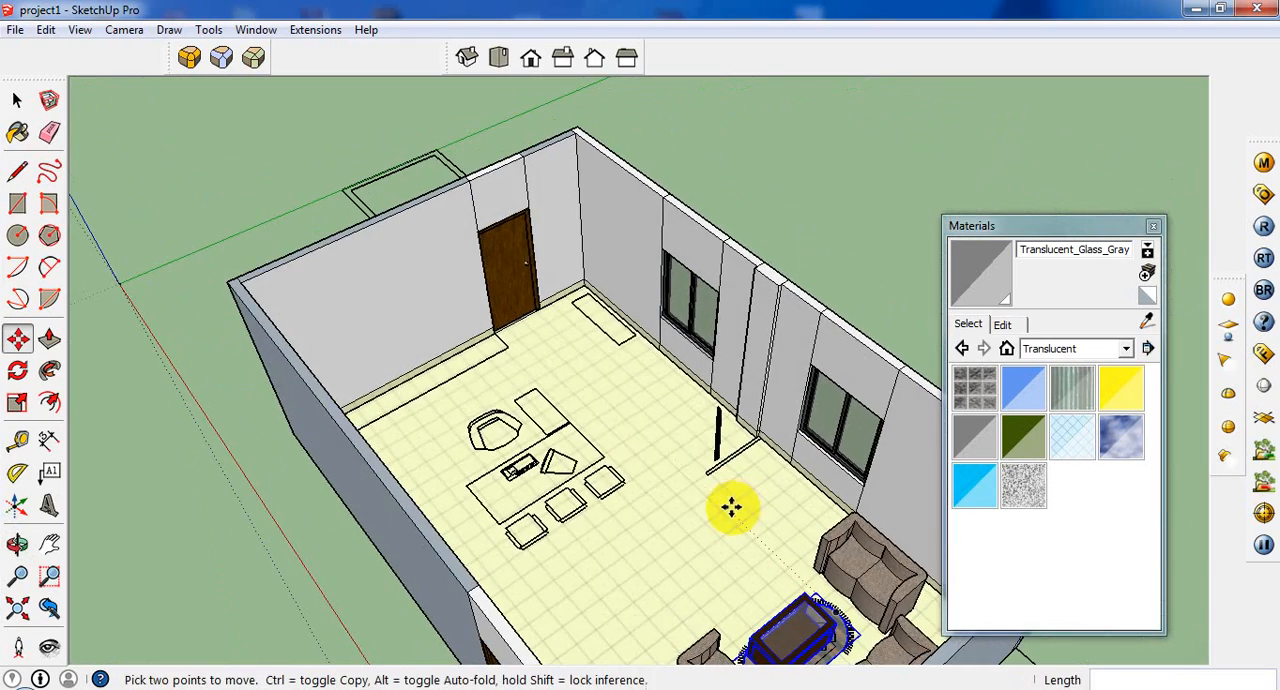
pyautogui.scroll(4, 725, 486)
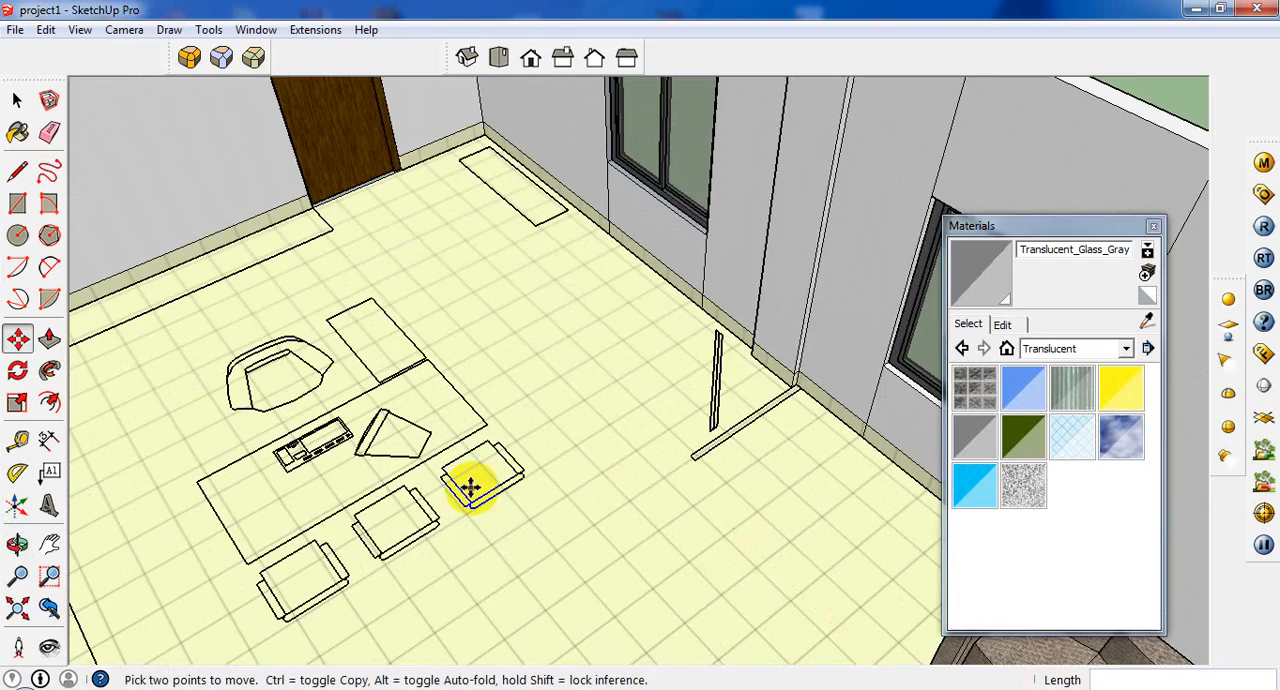
pyautogui.moveTo(520, 504); pyautogui.dragTo(585, 479, button='middle')
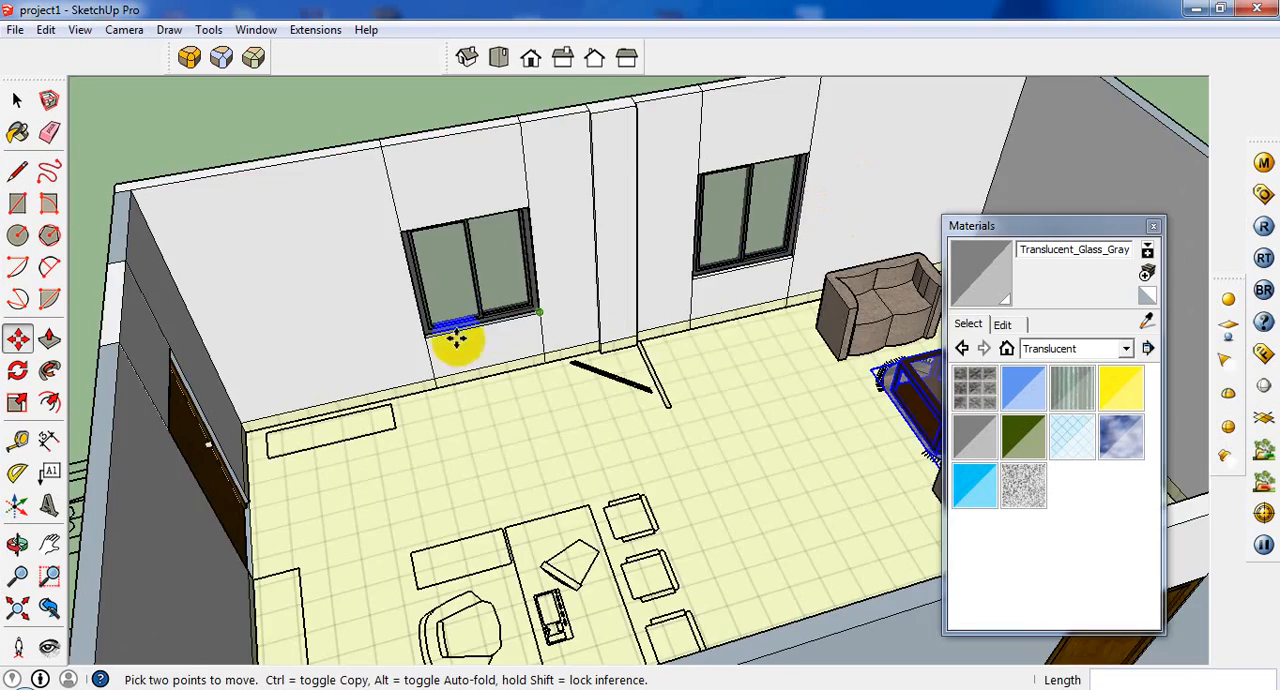
pyautogui.scroll(-3, 457, 339)
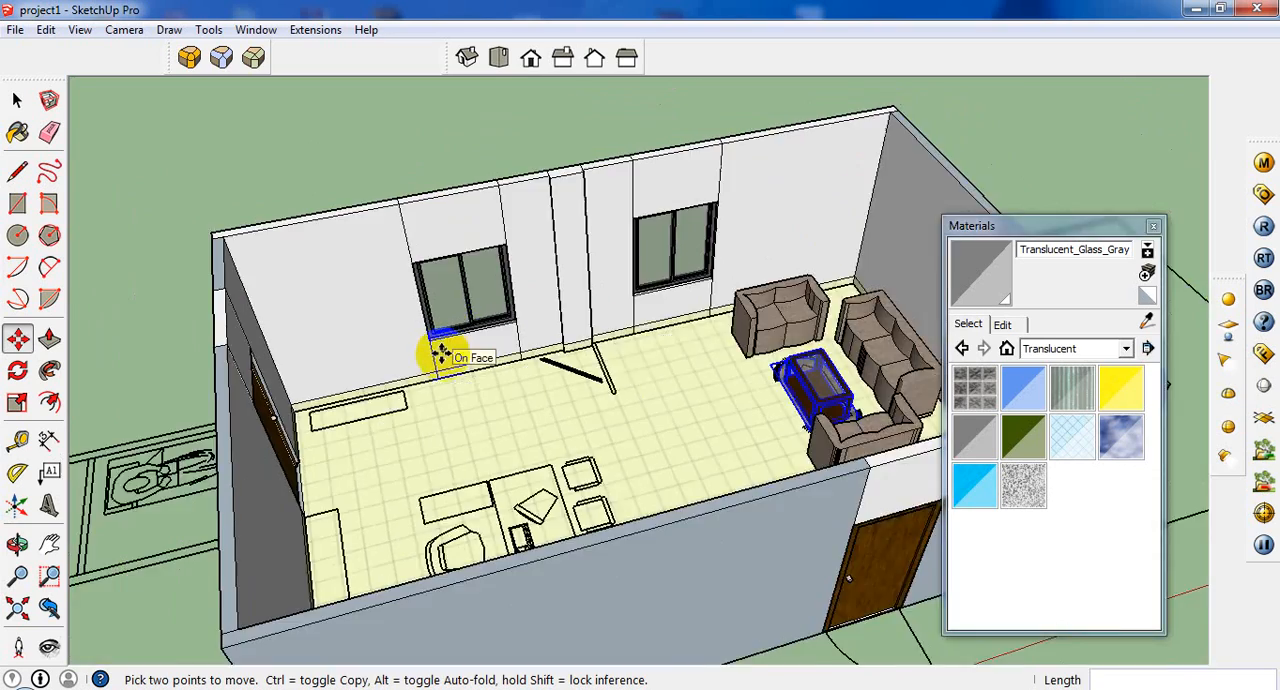
# Trace the narrow cabinet outline in the corner beside the back door with a rectangle about 4' 2 15/16" by 1' 2 1/16".
pyautogui.moveTo(440, 354); pyautogui.dragTo(300, 366, button='middle')
pyautogui.scroll(3, 300, 364)
pyautogui.click(18, 204)
pyautogui.scroll(6, 549, 363)
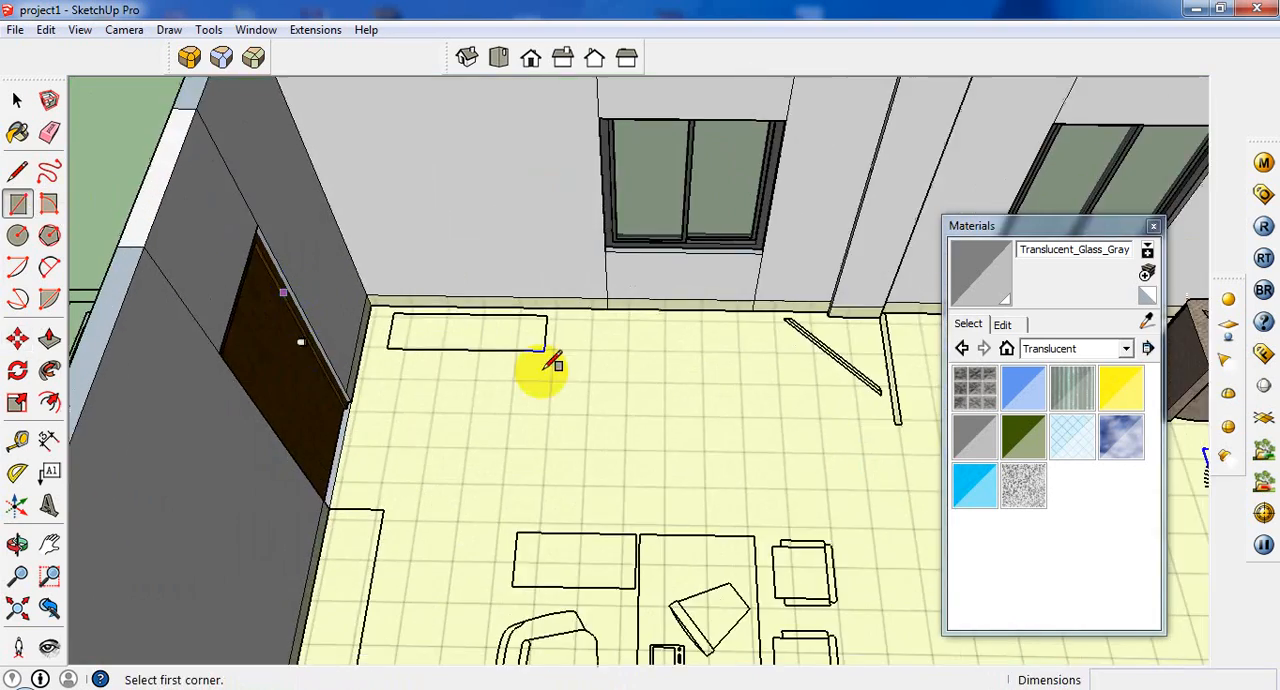
pyautogui.click(360, 298)
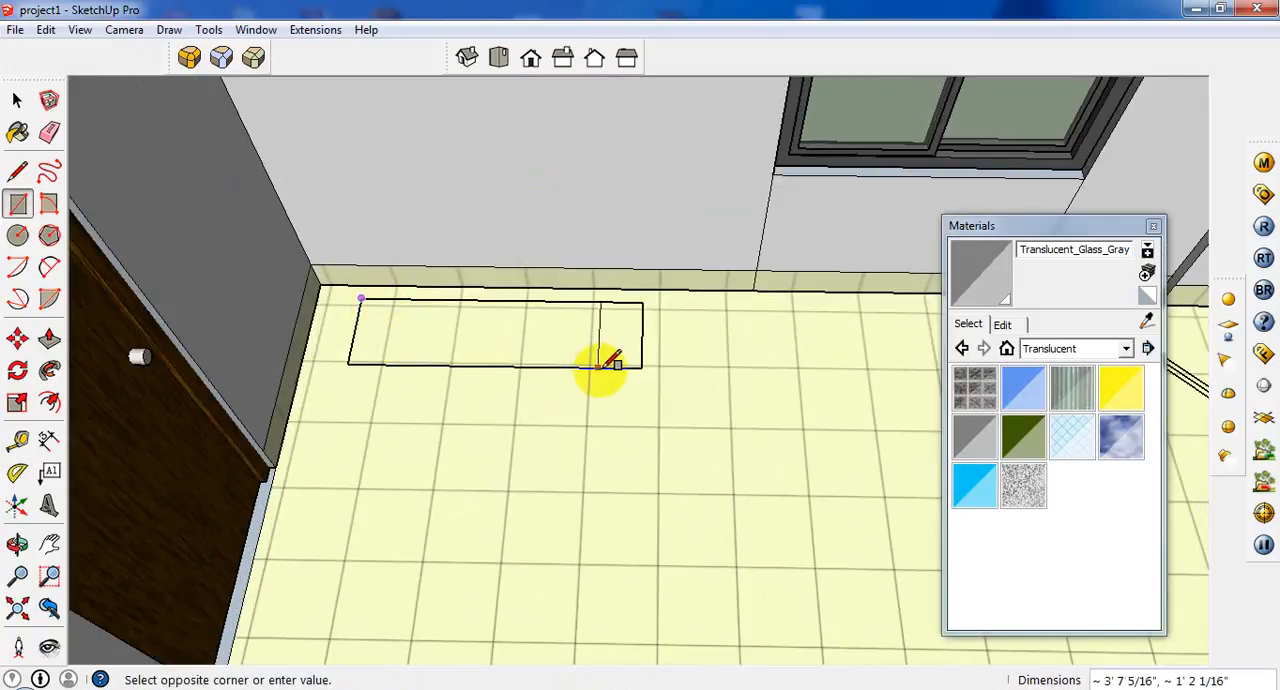
pyautogui.scroll(-2, 520, 352)
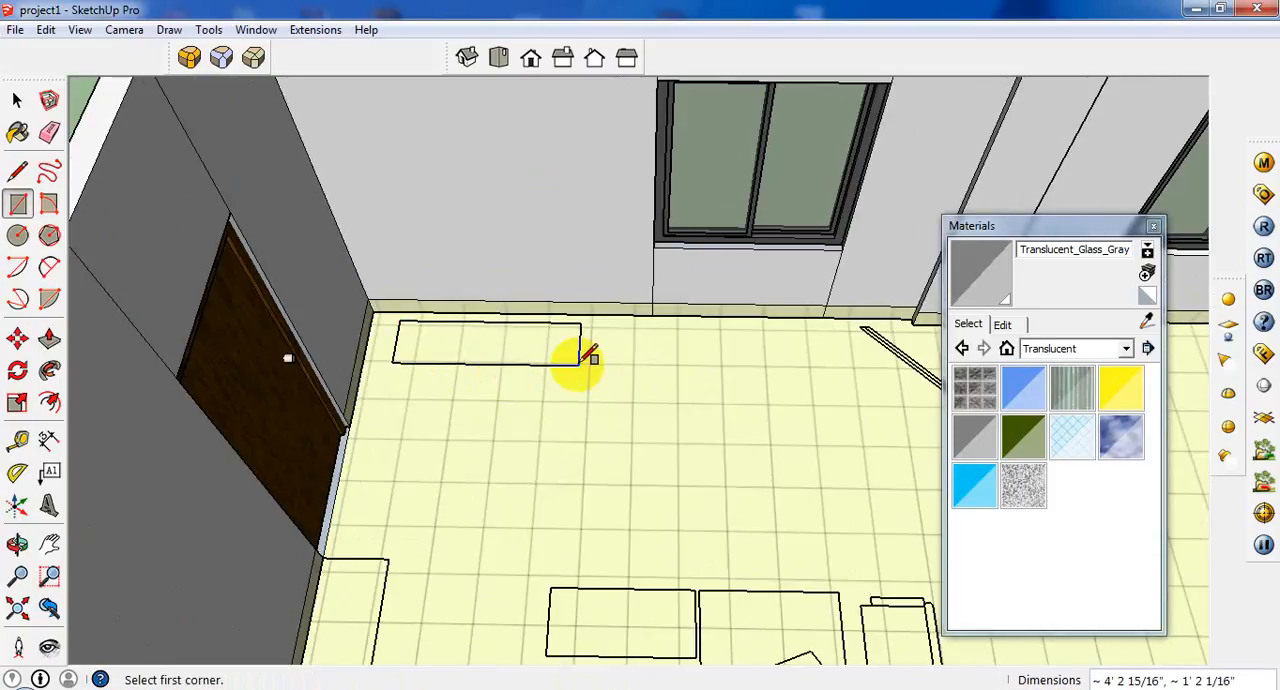
pyautogui.scroll(2, 590, 357)
# Try extruding the traced cabinet face upward from the floor with Push/Pull, and undo the attempt.
pyautogui.click(49, 339)
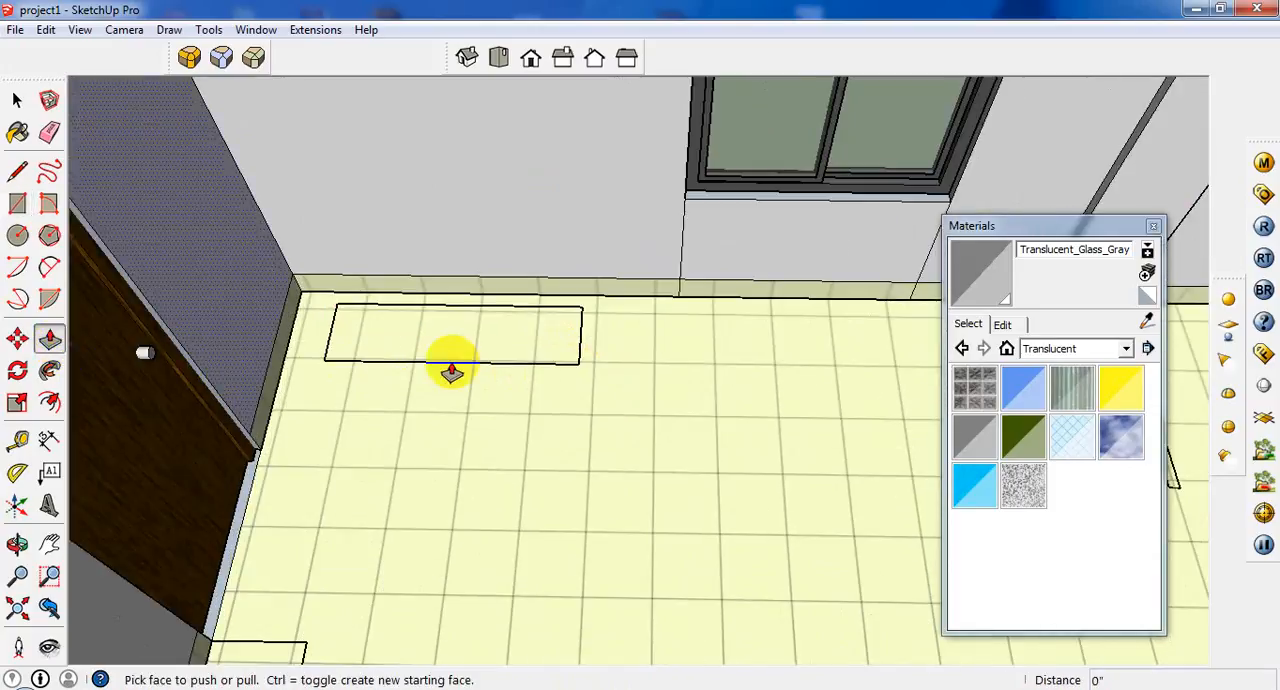
pyautogui.click(457, 349)
pyautogui.scroll(-3, 500, 278)
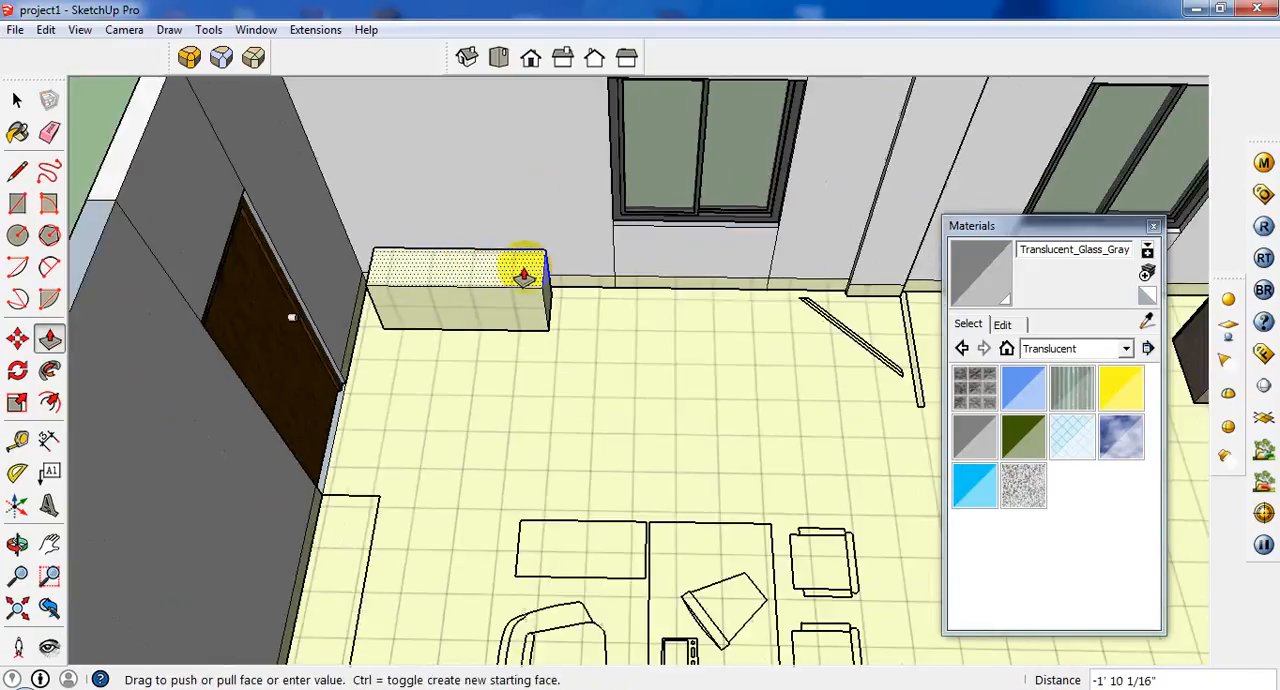
pyautogui.click(523, 275)
pyautogui.scroll(-2, 520, 278)
pyautogui.hotkey('ctrl', 'z')
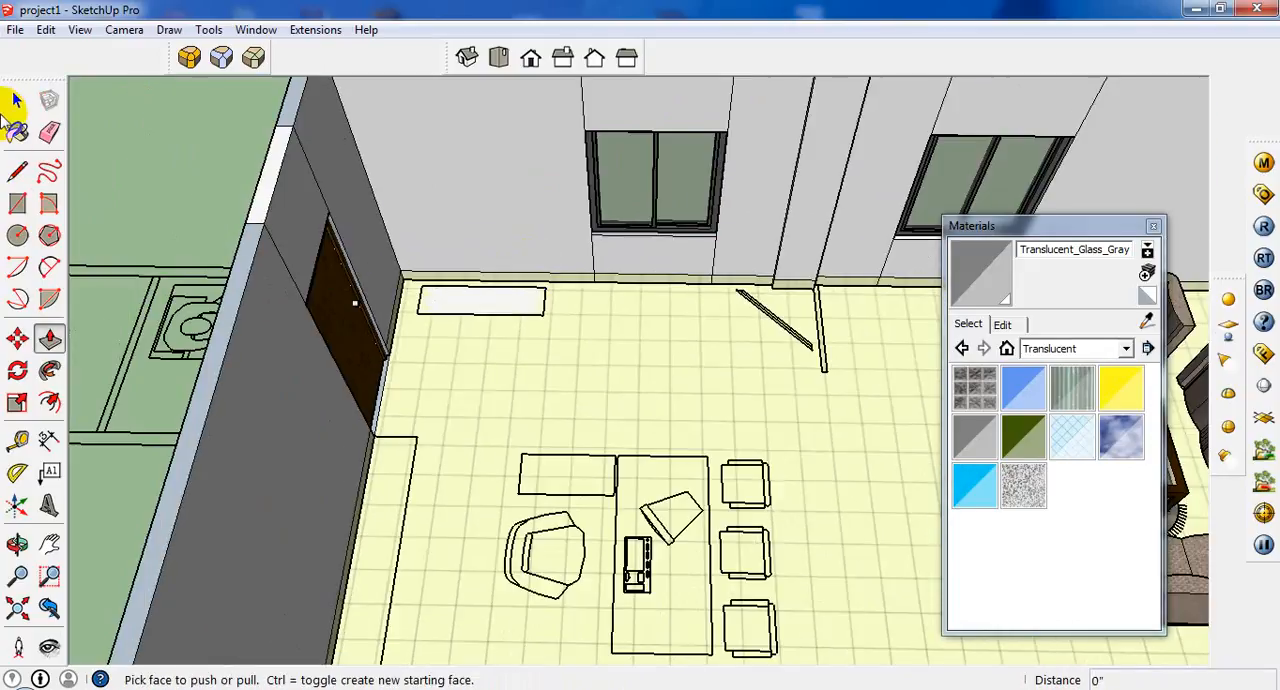
# Redraw the rectangle over the narrow cabinet outline beside the back door, about 4' 2 15/16" by 1' 2 1/16".
pyautogui.click(16, 100)
pyautogui.scroll(-4, 600, 350)
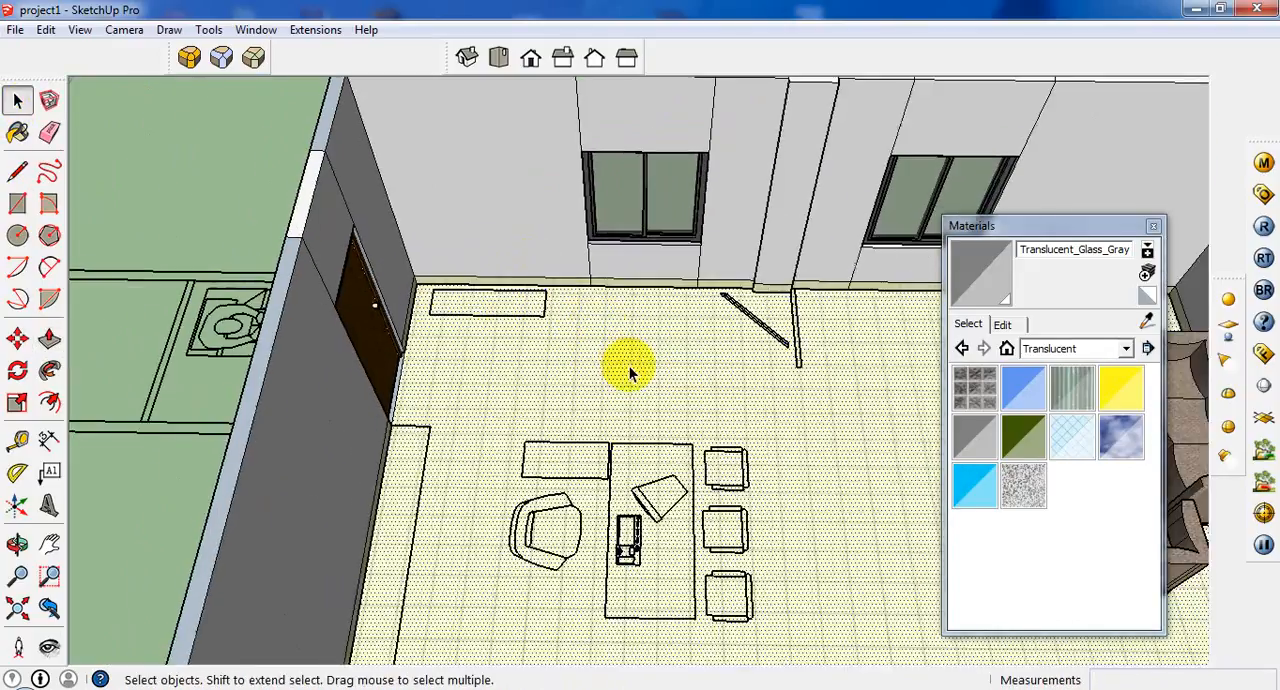
pyautogui.scroll(2, 538, 320)
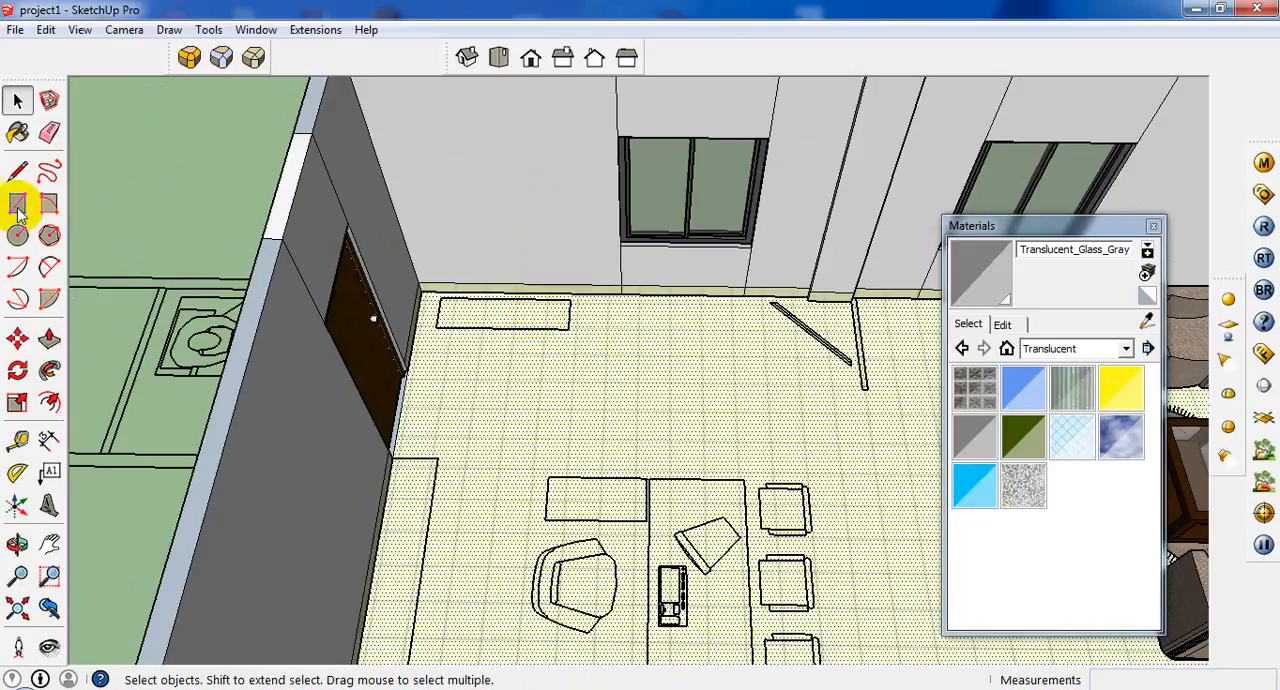
pyautogui.click(17, 204)
pyautogui.click(440, 298)
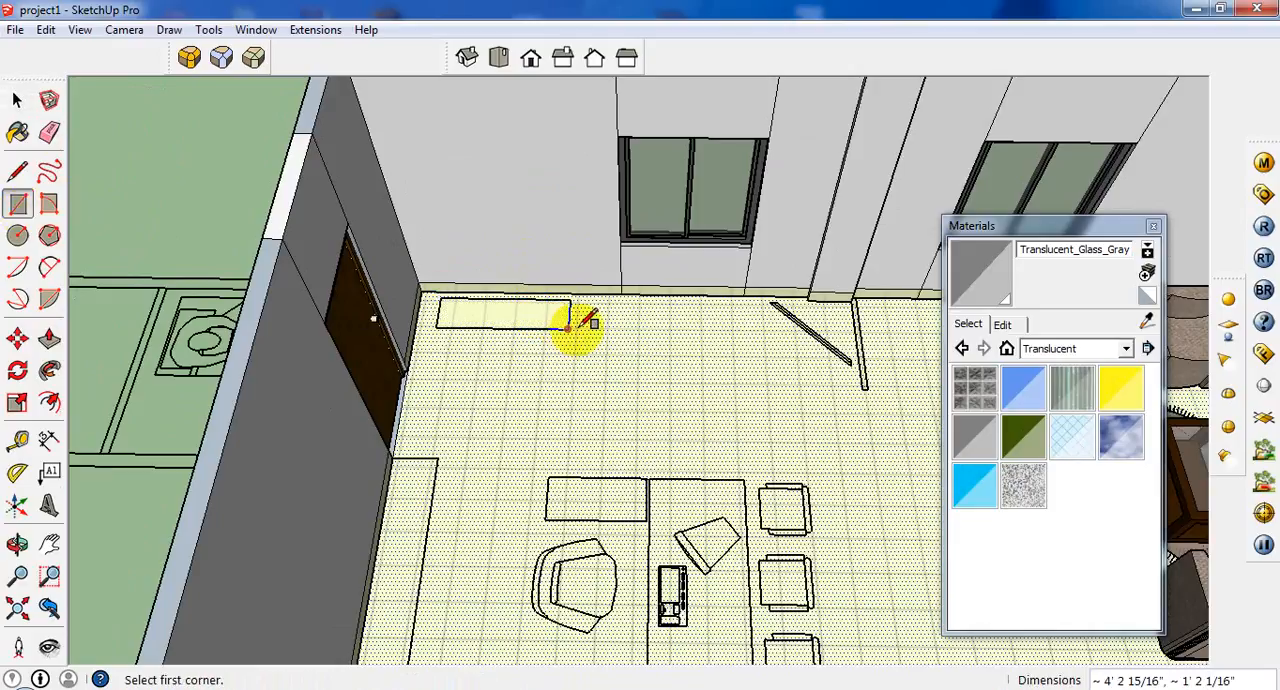
# Select the new cabinet face and copy it by its corner onto the open ground outside the windowed wall.
pyautogui.click(17, 100)
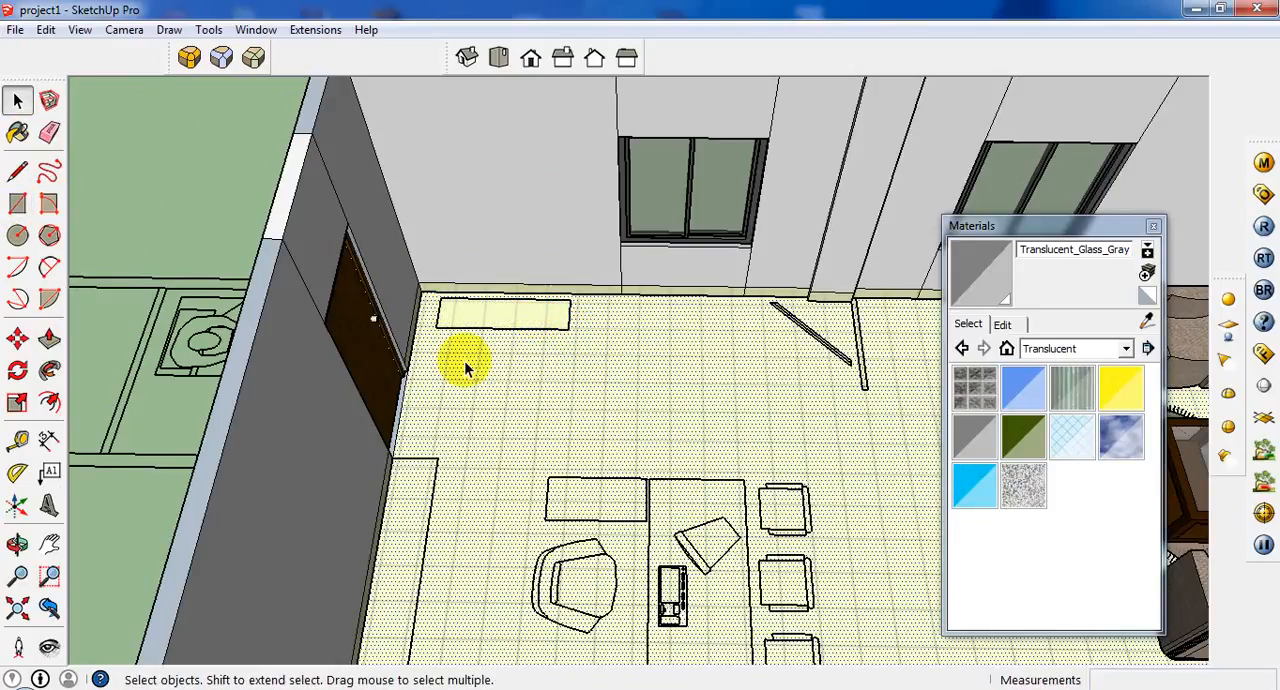
pyautogui.moveTo(543, 372); pyautogui.dragTo(560, 430, button='middle')
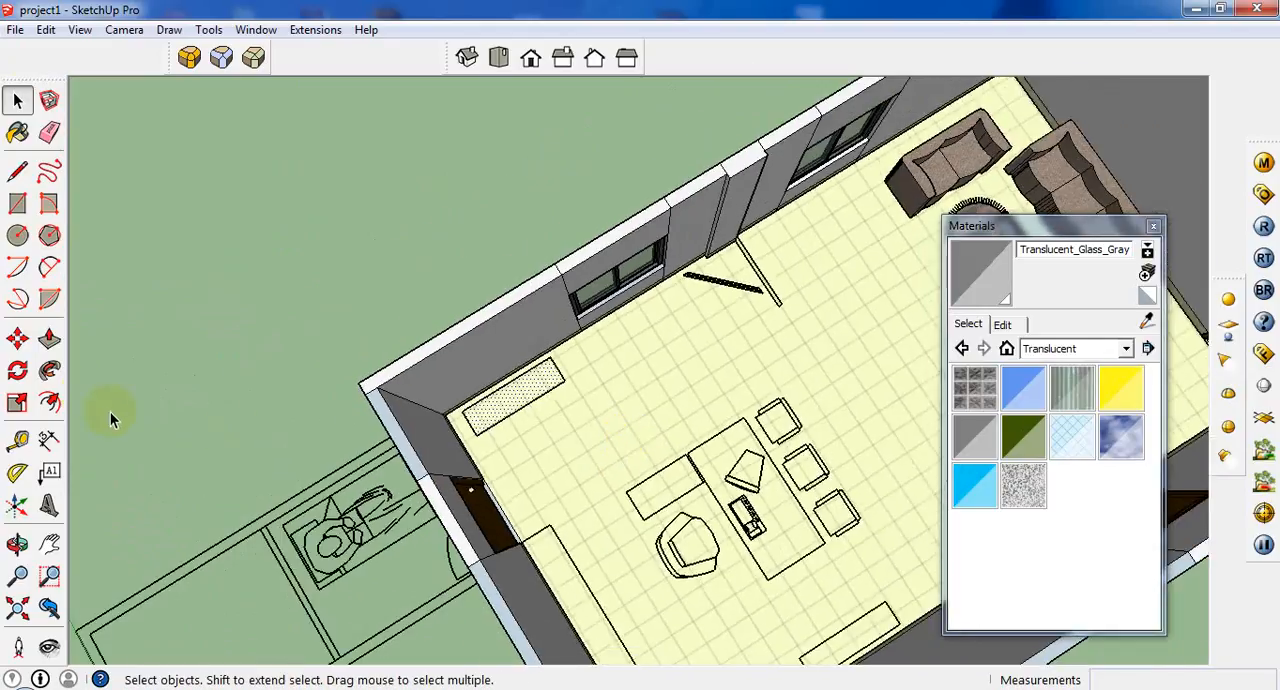
pyautogui.click(18, 340)
pyautogui.click(474, 433)
pyautogui.press('ctrl')
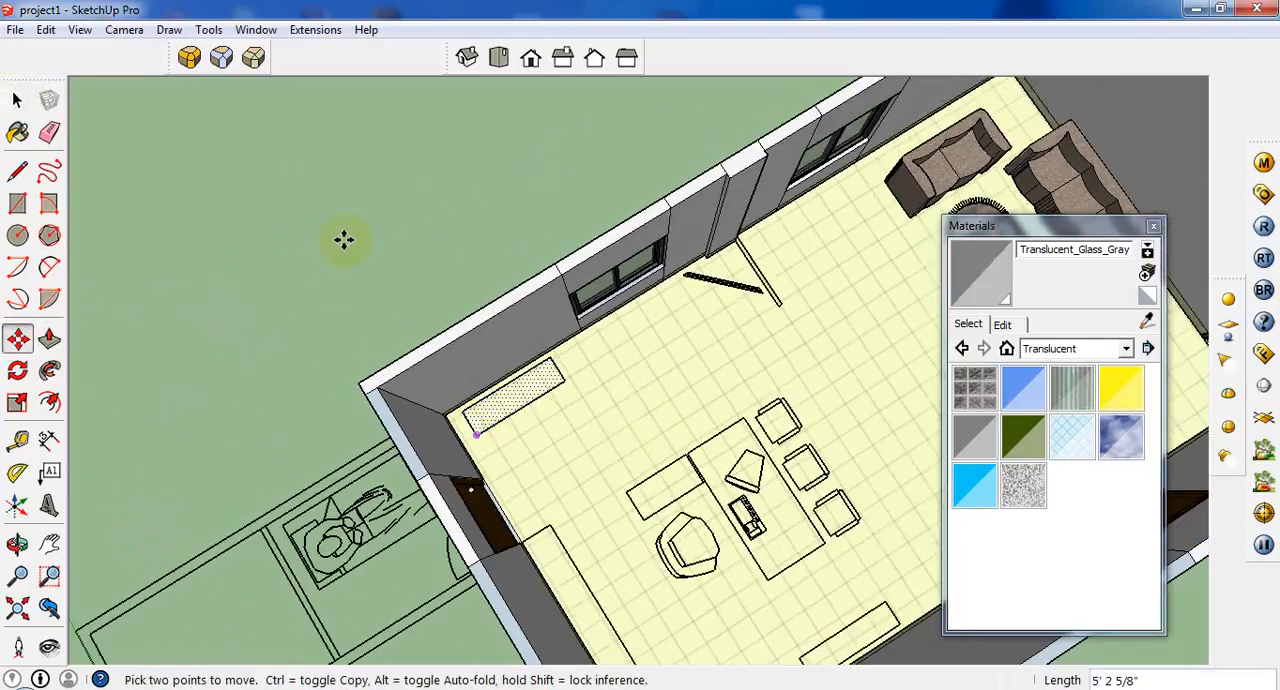
pyautogui.click(332, 251)
pyautogui.scroll(2, 331, 251)
pyautogui.scroll(1, 170, 204)
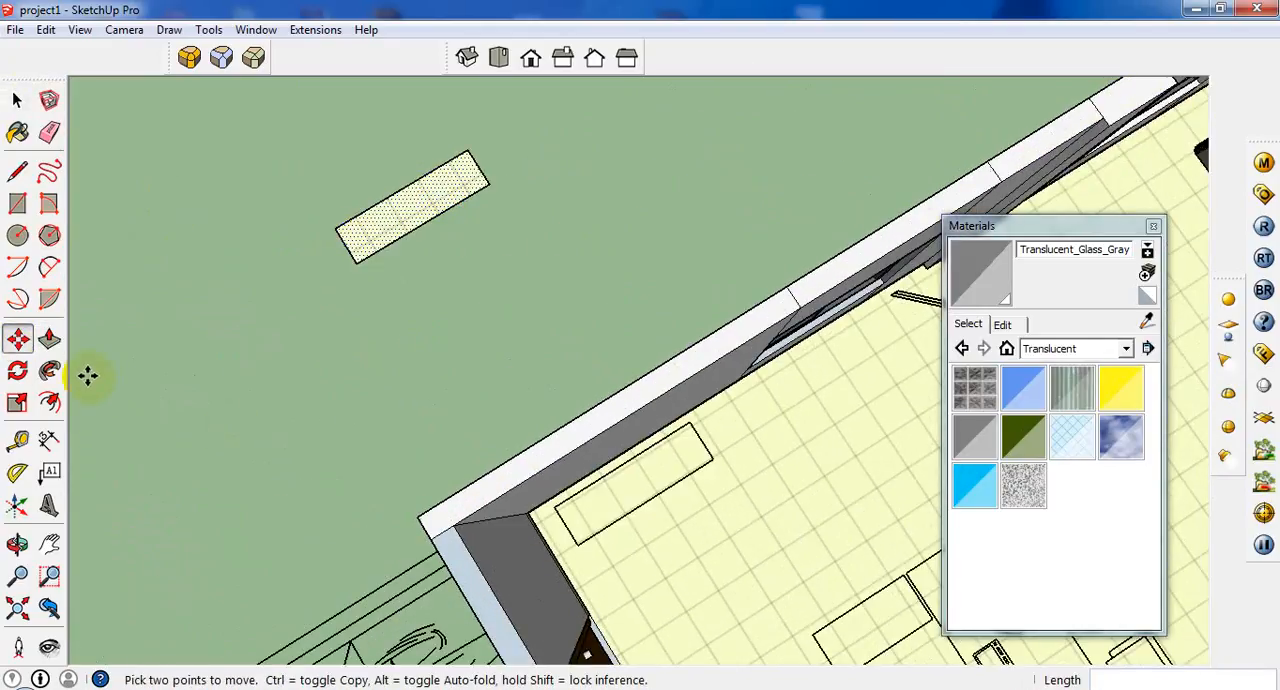
# Extrude the copied cabinet face upward by 7' with Push/Pull.
pyautogui.click(50, 340)
pyautogui.click(401, 213)
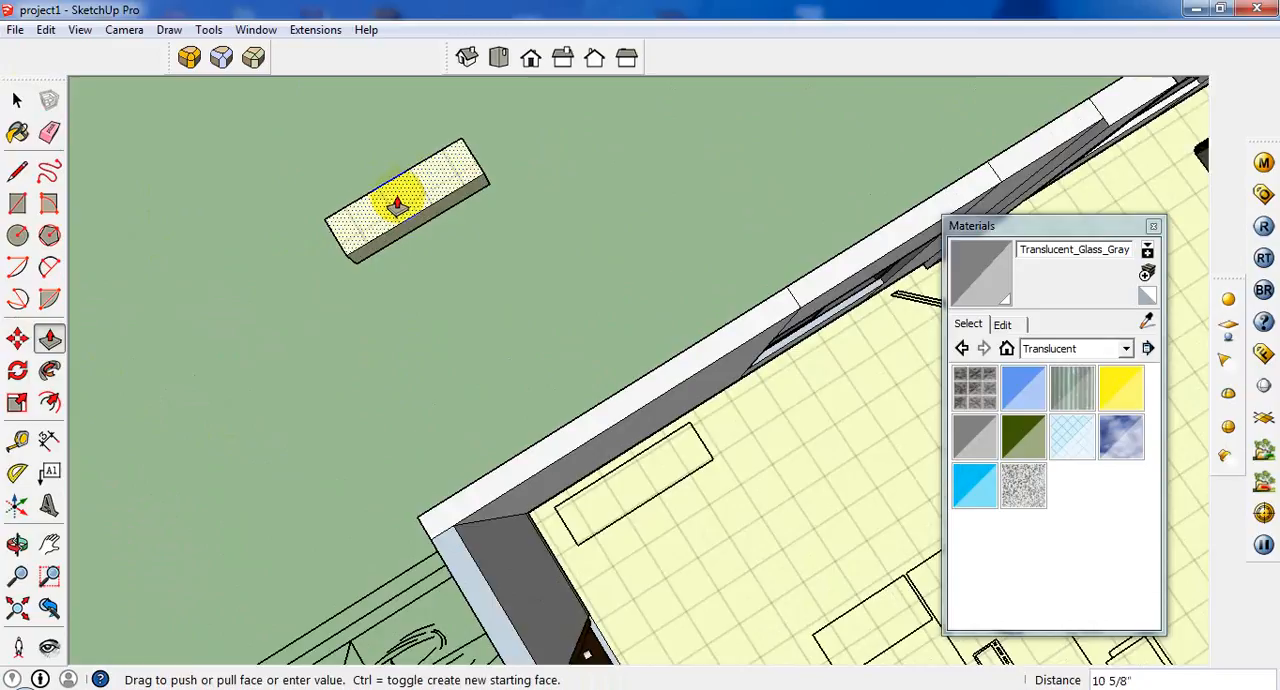
pyautogui.scroll(-2, 398, 198)
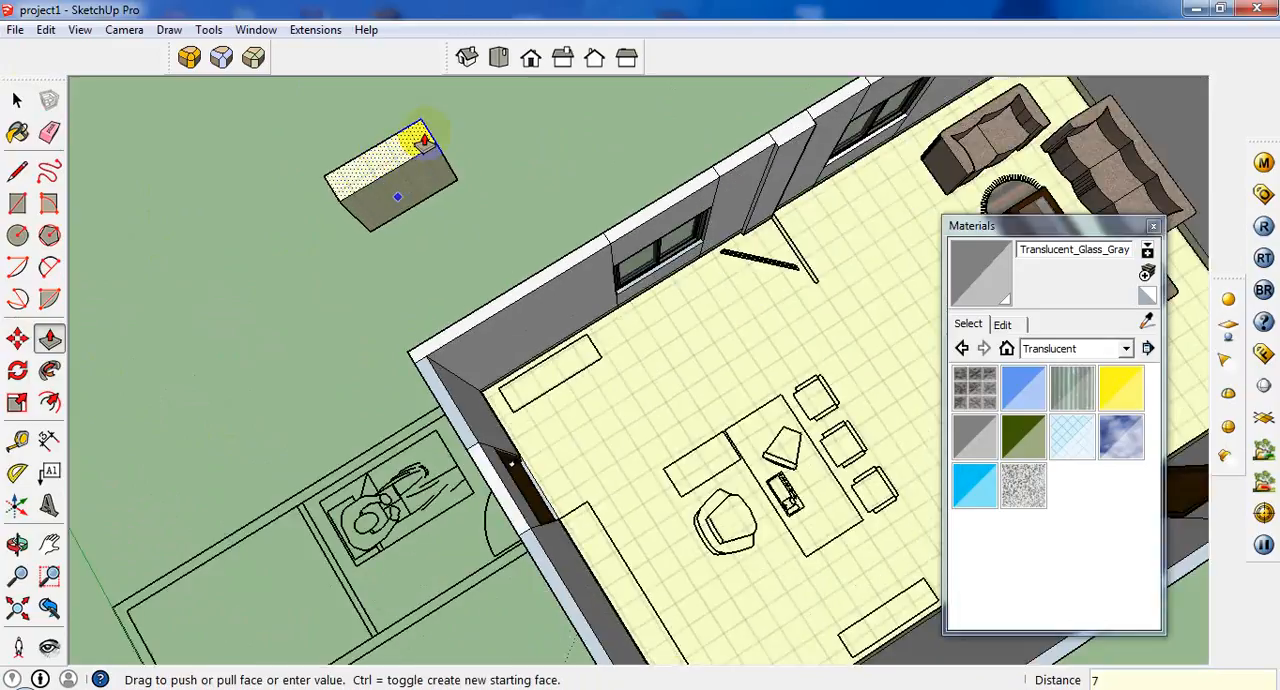
pyautogui.press('Return')
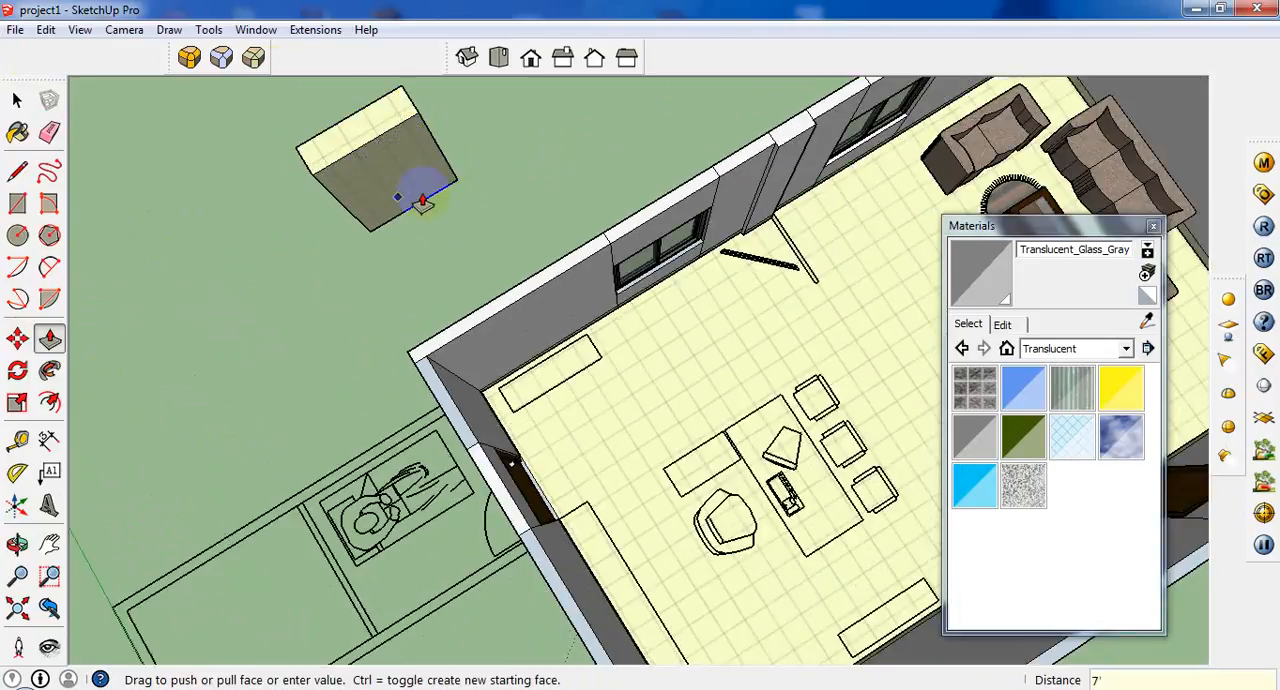
# Try offsetting the edges of the cabinet's large front face inward by 1", and undo the offset.
pyautogui.moveTo(422, 198); pyautogui.dragTo(177, 77, button='middle')
pyautogui.scroll(1, 100, 81)
pyautogui.click(50, 402)
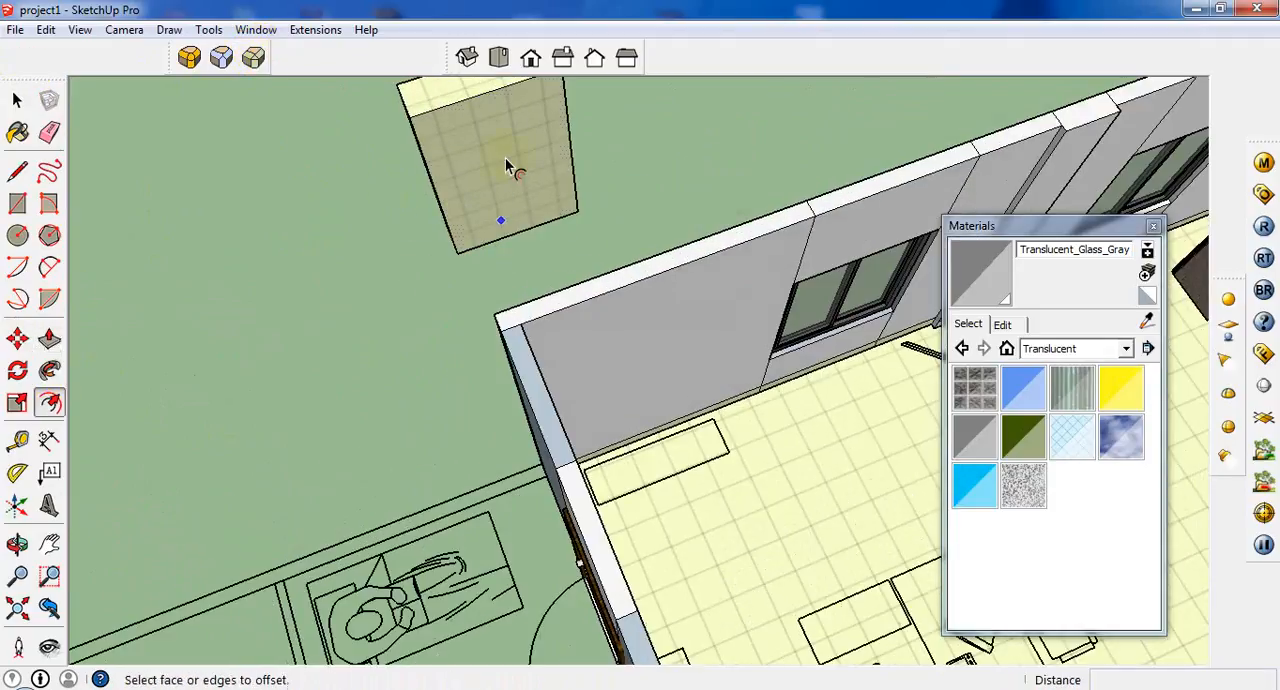
pyautogui.click(463, 186)
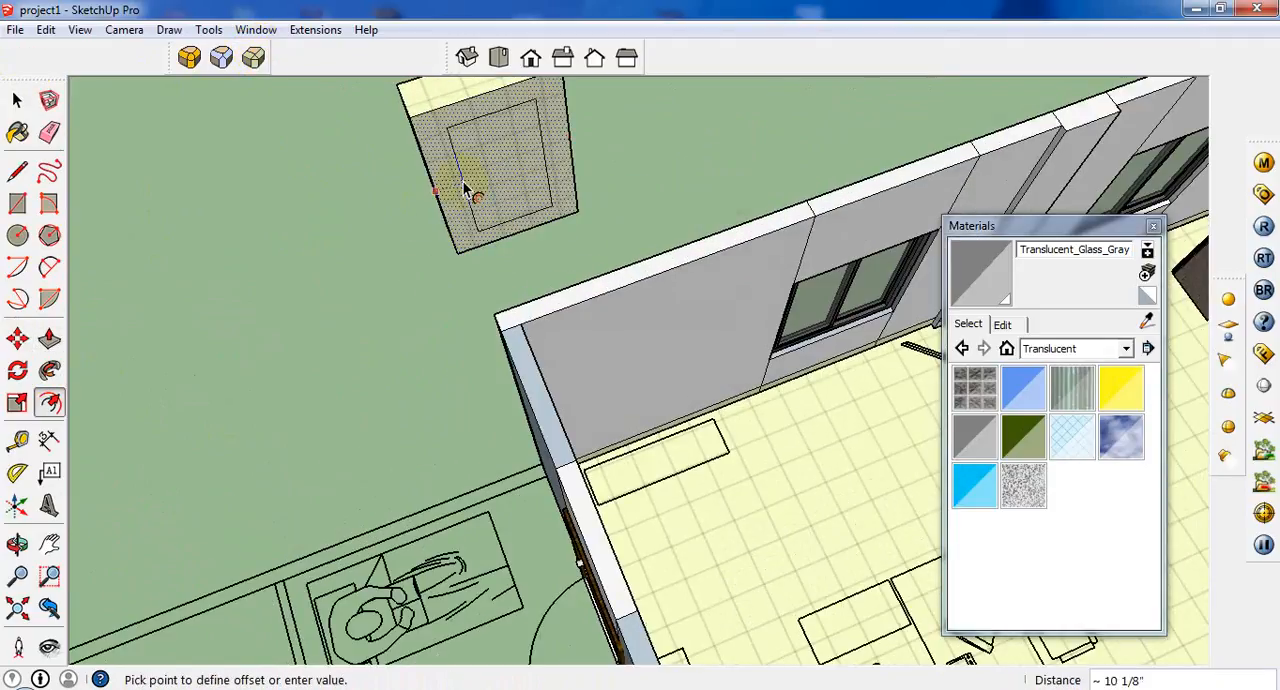
pyautogui.press('Return')
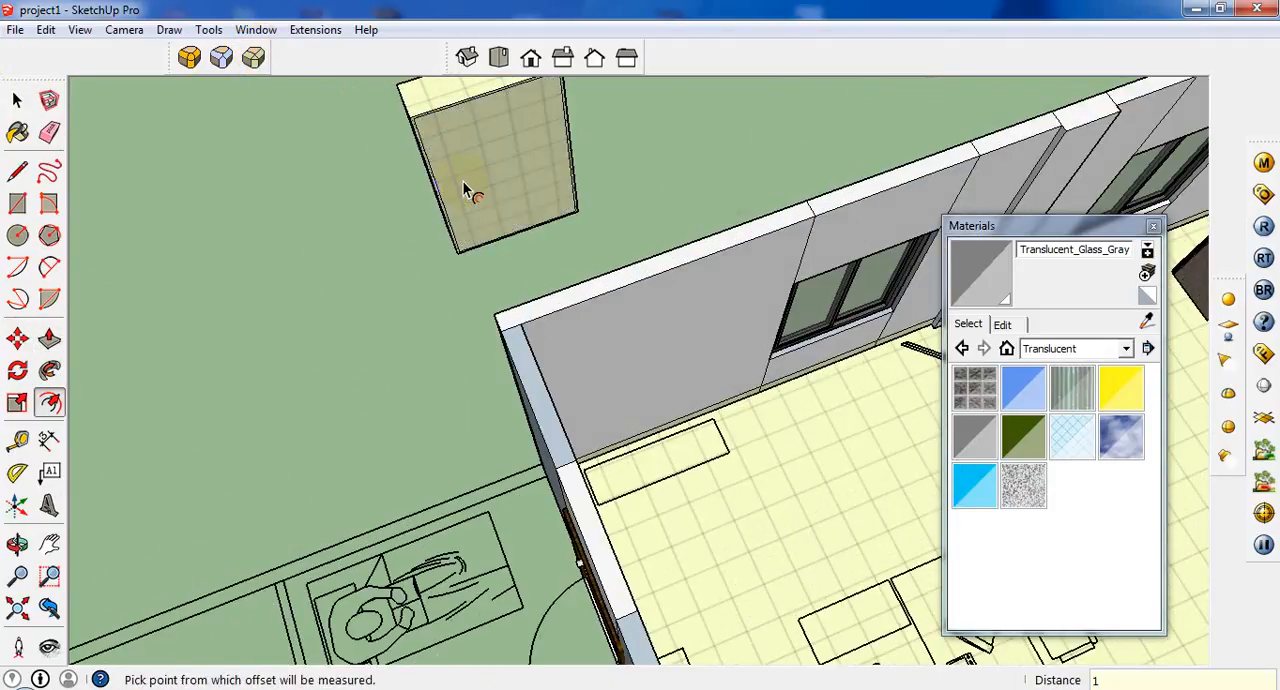
pyautogui.scroll(4, 470, 130)
pyautogui.scroll(1, 459, 207)
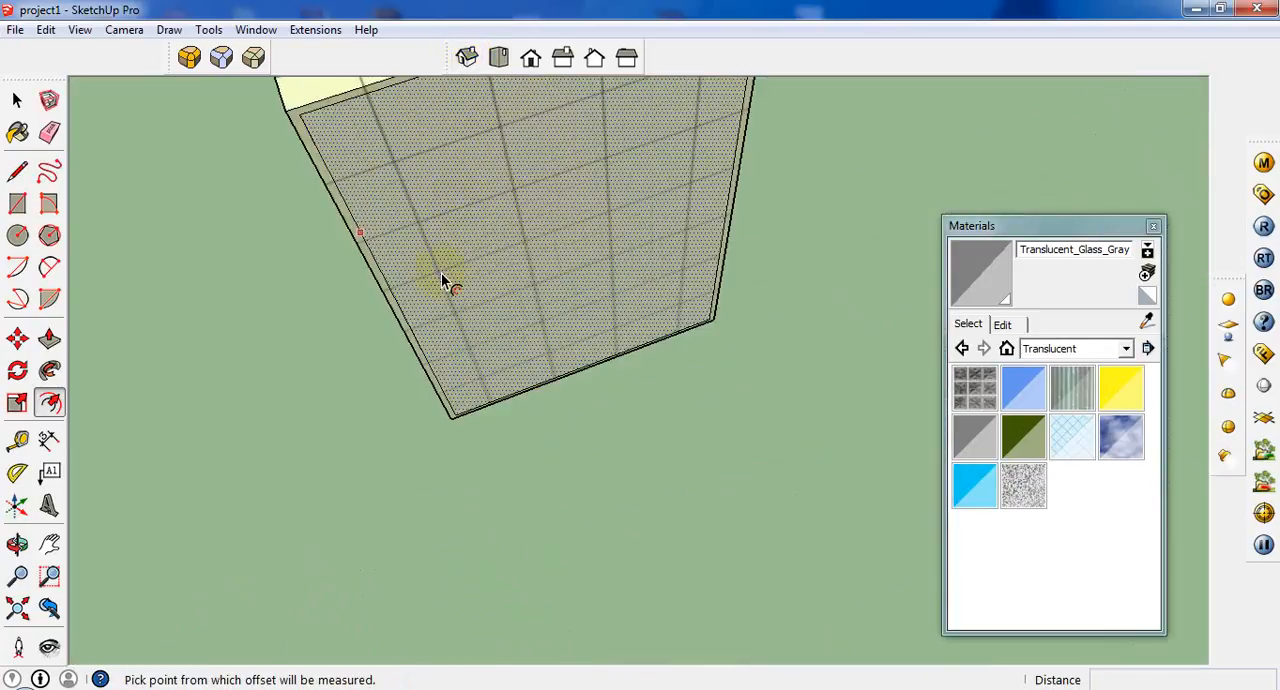
pyautogui.hotkey('ctrl', 'z')
# Offset the edges of the cabinet's large front face inward by 1.5" to form a frame.
pyautogui.click(470, 308)
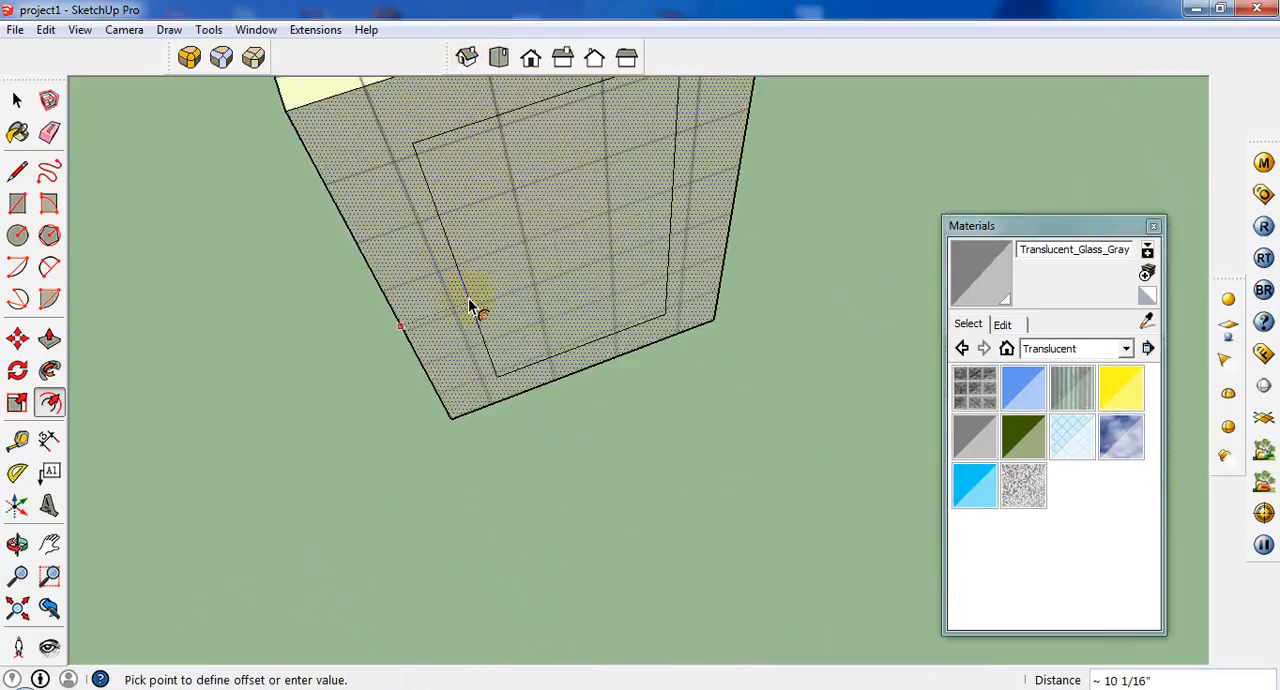
pyautogui.write('1.5')
pyautogui.press('Return')
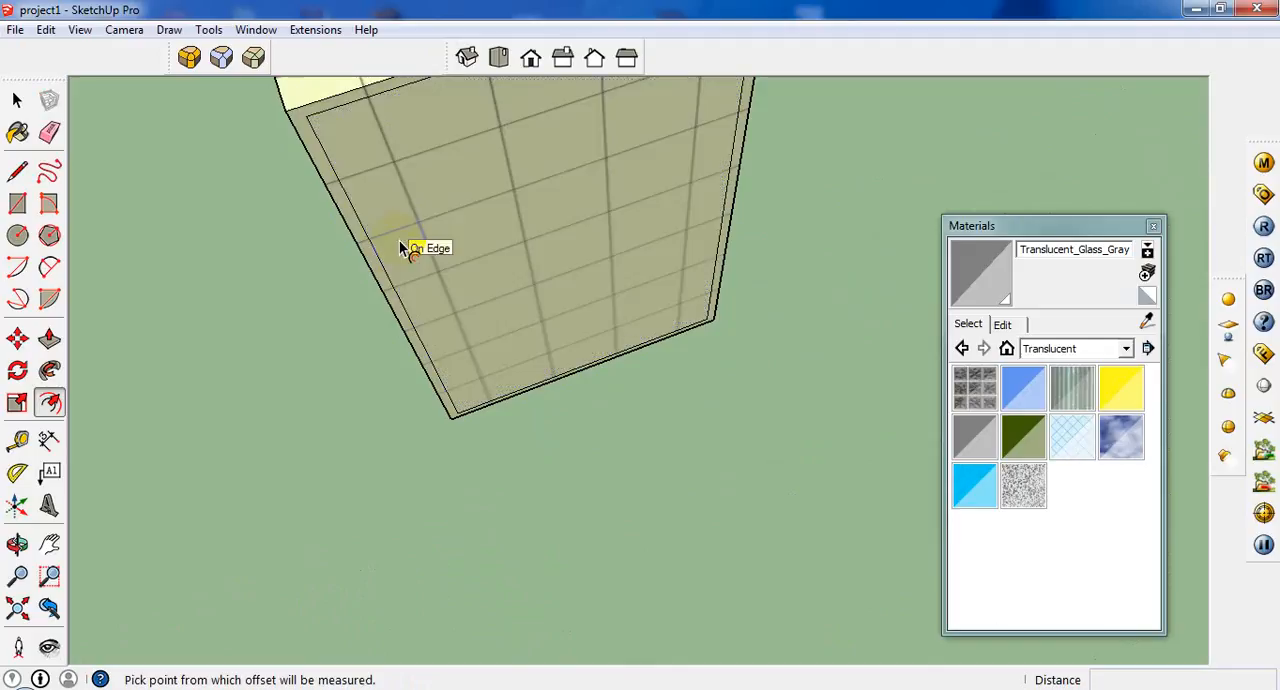
# Draw a 6' 9" vertical line between the midpoints of the inner frame's upper and lower edges to divide the front into two doors.
pyautogui.moveTo(512, 247); pyautogui.dragTo(472, 355, button='middle')
pyautogui.scroll(-4, 479, 372)
pyautogui.click(17, 172)
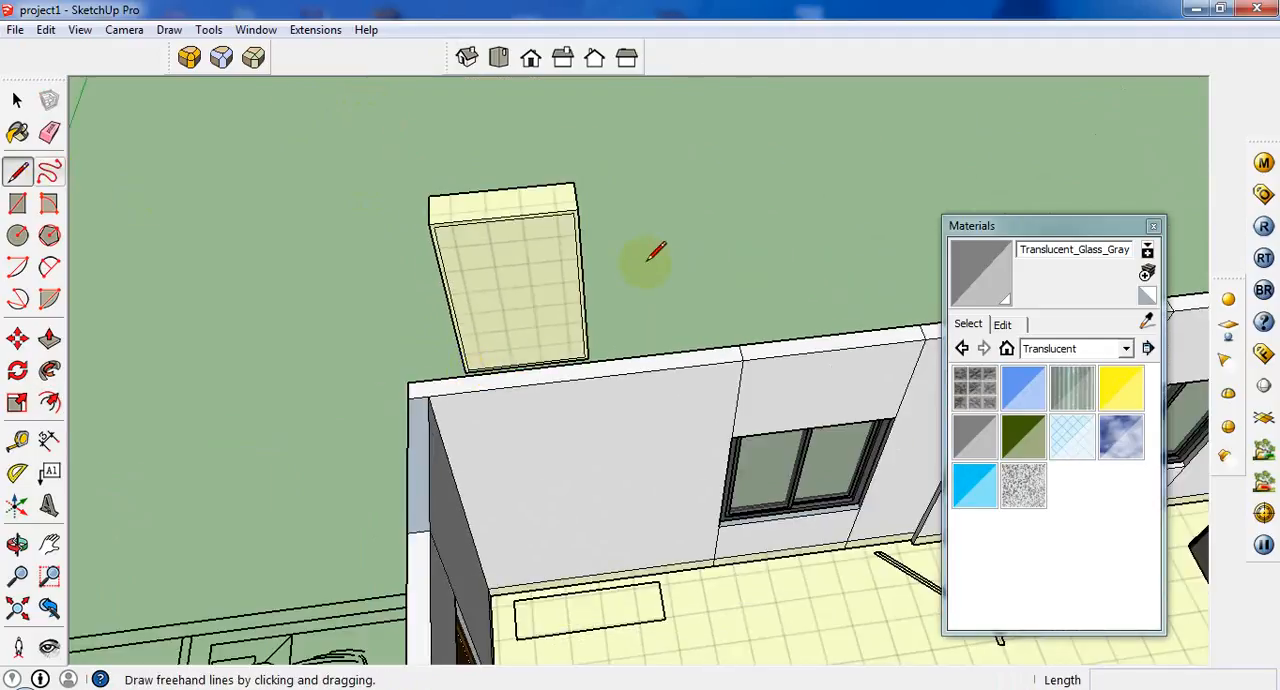
pyautogui.scroll(6, 445, 194)
pyautogui.click(413, 193)
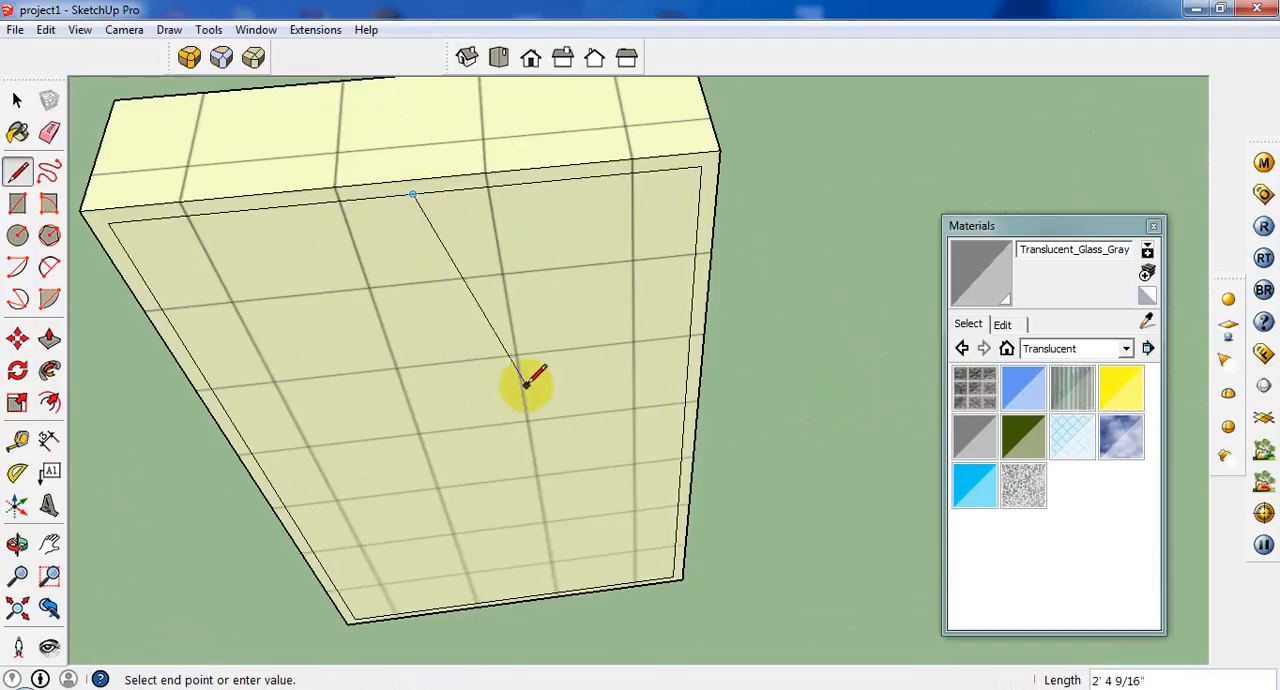
pyautogui.click(514, 596)
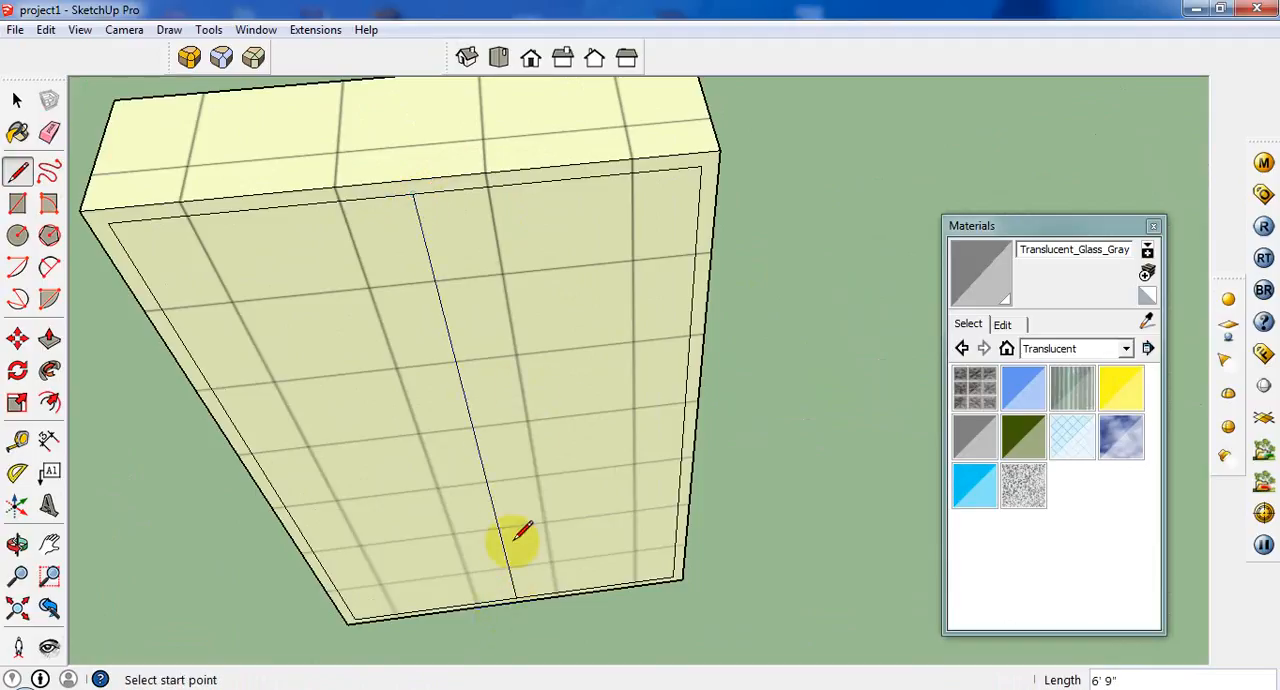
# Select the cabinet's right door face and sample the dark brown Color_C21 from the coffee table.
pyautogui.click(17, 100)
pyautogui.scroll(-5, 301, 344)
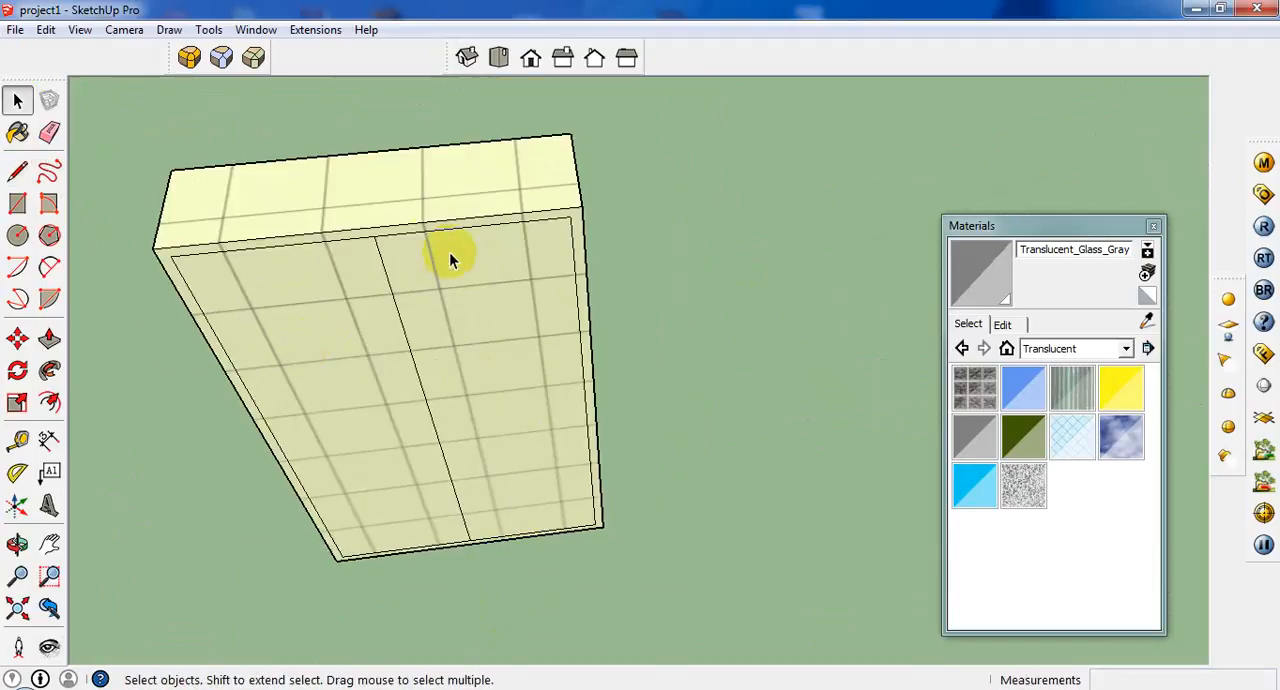
pyautogui.click(412, 292)
pyautogui.scroll(-3, 300, 320)
pyautogui.moveTo(300, 320)
pyautogui.mouseDown(button='middle')
pyautogui.moveTo(414, 423)
pyautogui.moveTo(1185, 330)
pyautogui.moveTo(528, 354)
pyautogui.mouseUp(button='middle')
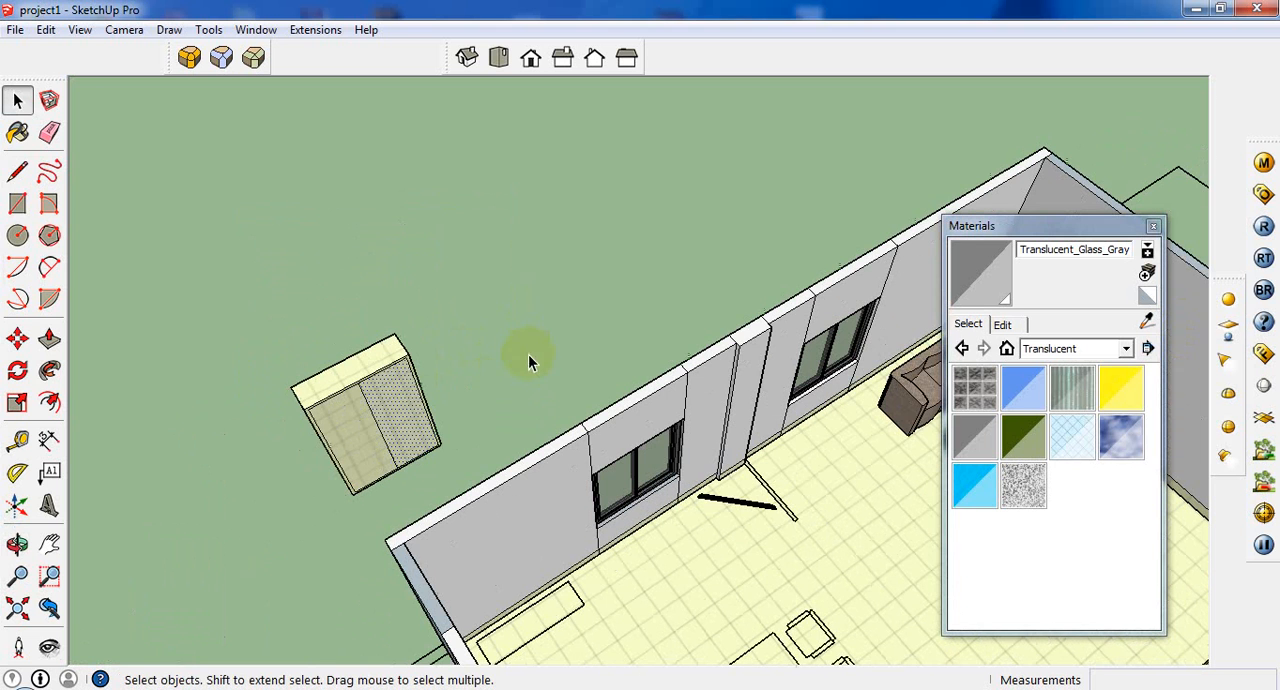
pyautogui.click(17, 132)
pyautogui.click(1147, 321)
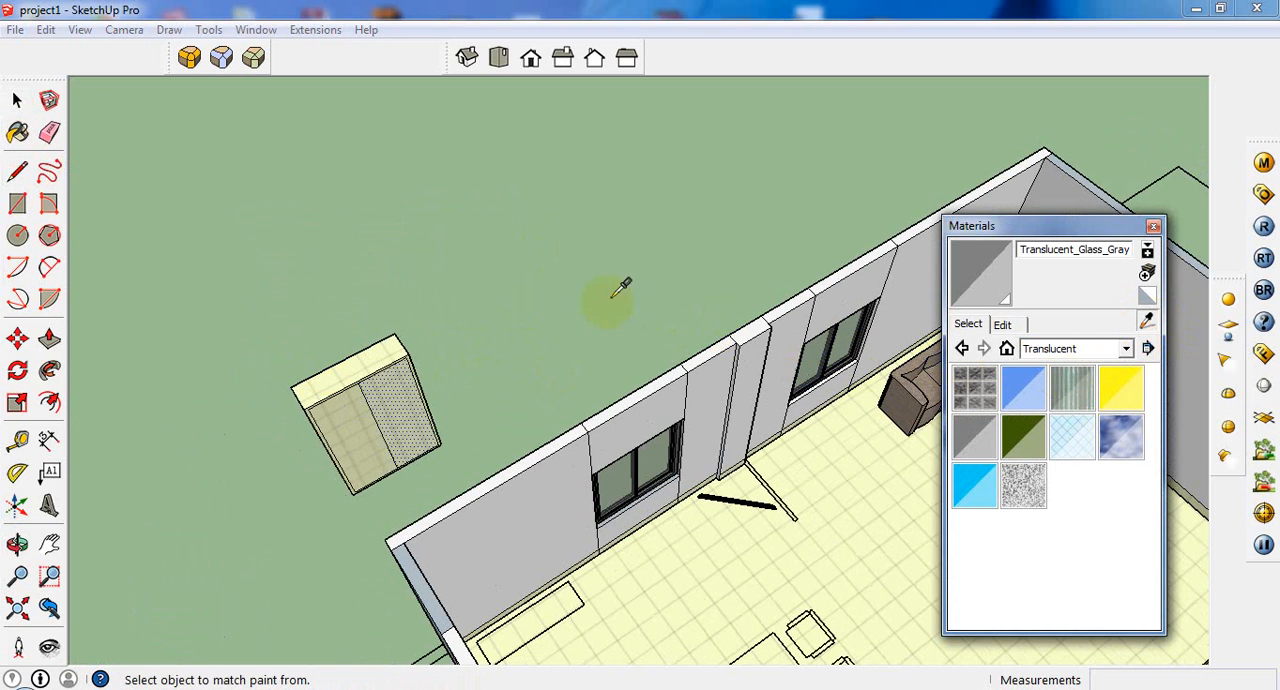
pyautogui.moveTo(474, 286); pyautogui.dragTo(270, 286, button='middle')
pyautogui.scroll(-2, 270, 286)
pyautogui.scroll(6, 714, 525)
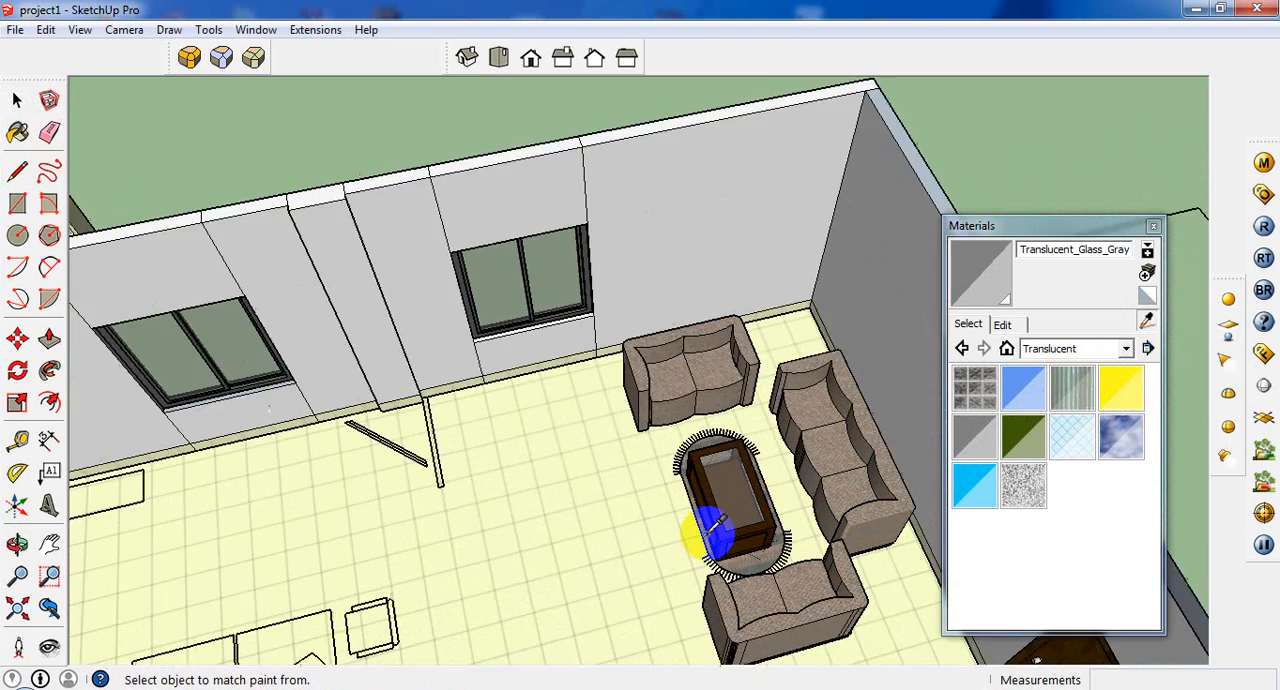
pyautogui.click(736, 466)
# Paint the cabinet's two doors, front frame and top face with the dark brown Color_C21.
pyautogui.scroll(-3, 745, 495)
pyautogui.scroll(6, 230, 285)
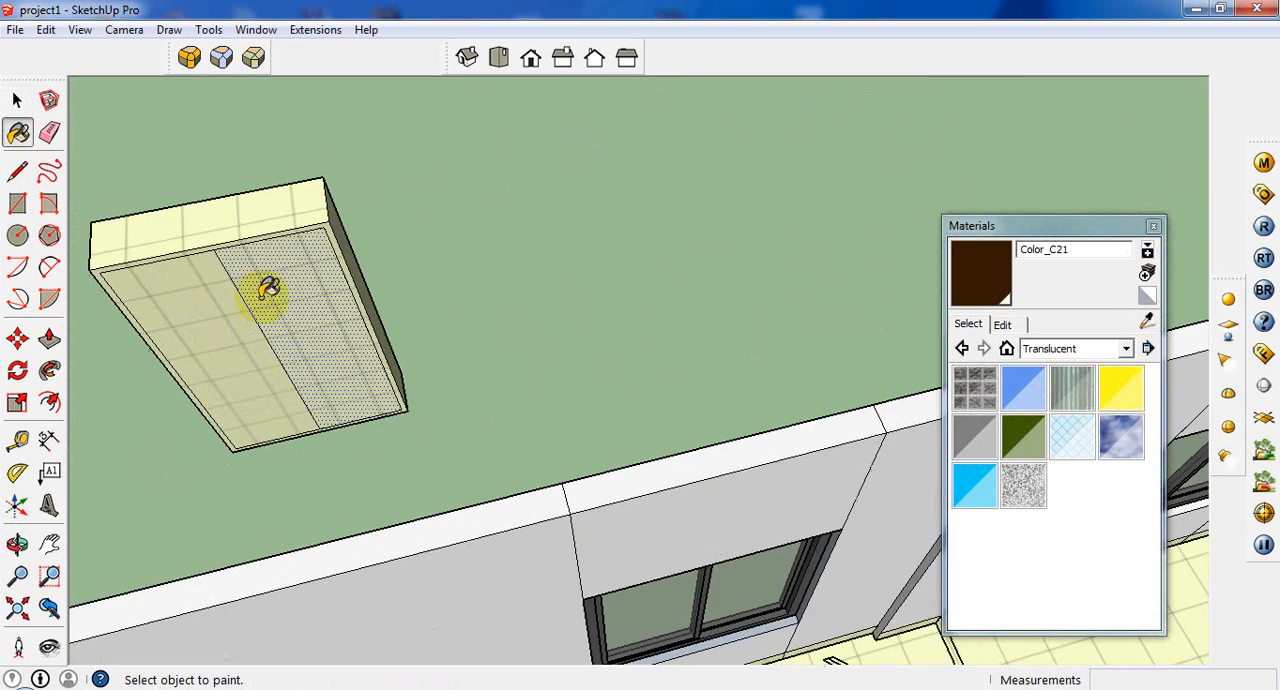
pyautogui.click(270, 292)
pyautogui.scroll(3, 225, 298)
pyautogui.click(248, 218)
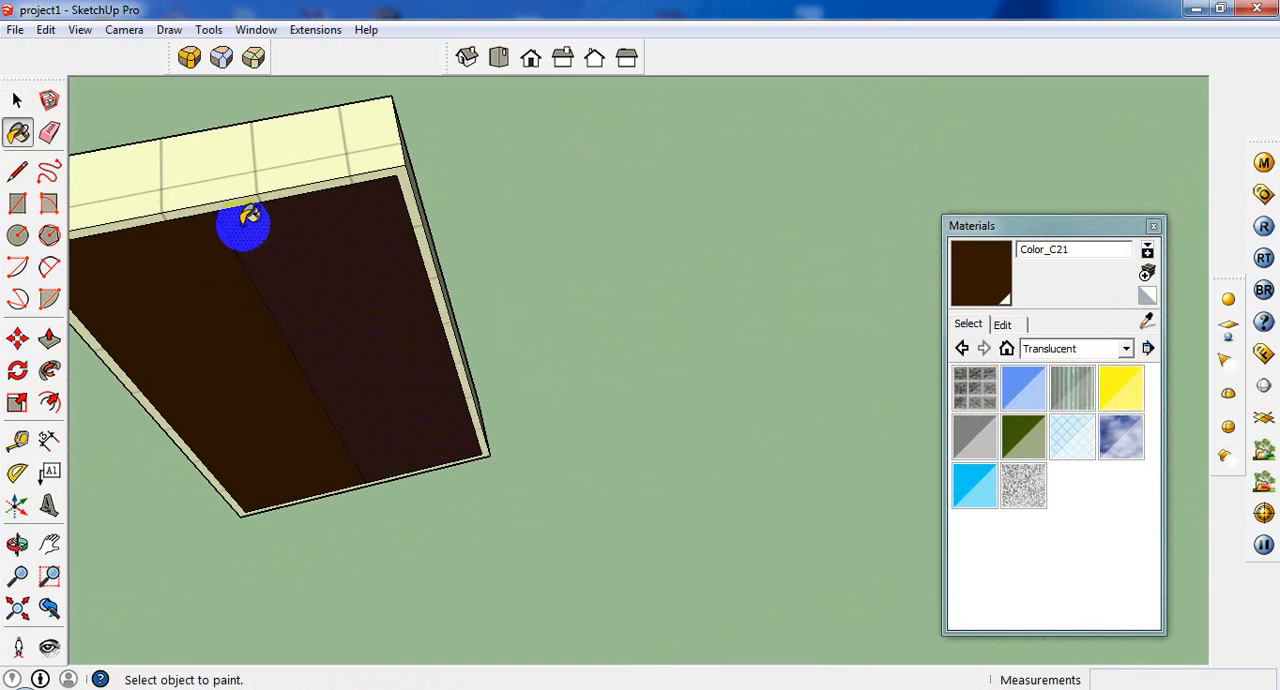
pyautogui.click(245, 169)
pyautogui.scroll(1, 248, 172)
pyautogui.moveTo(266, 186); pyautogui.dragTo(300, 143, button='middle')
pyautogui.click(300, 144)
pyautogui.scroll(-2, 411, 192)
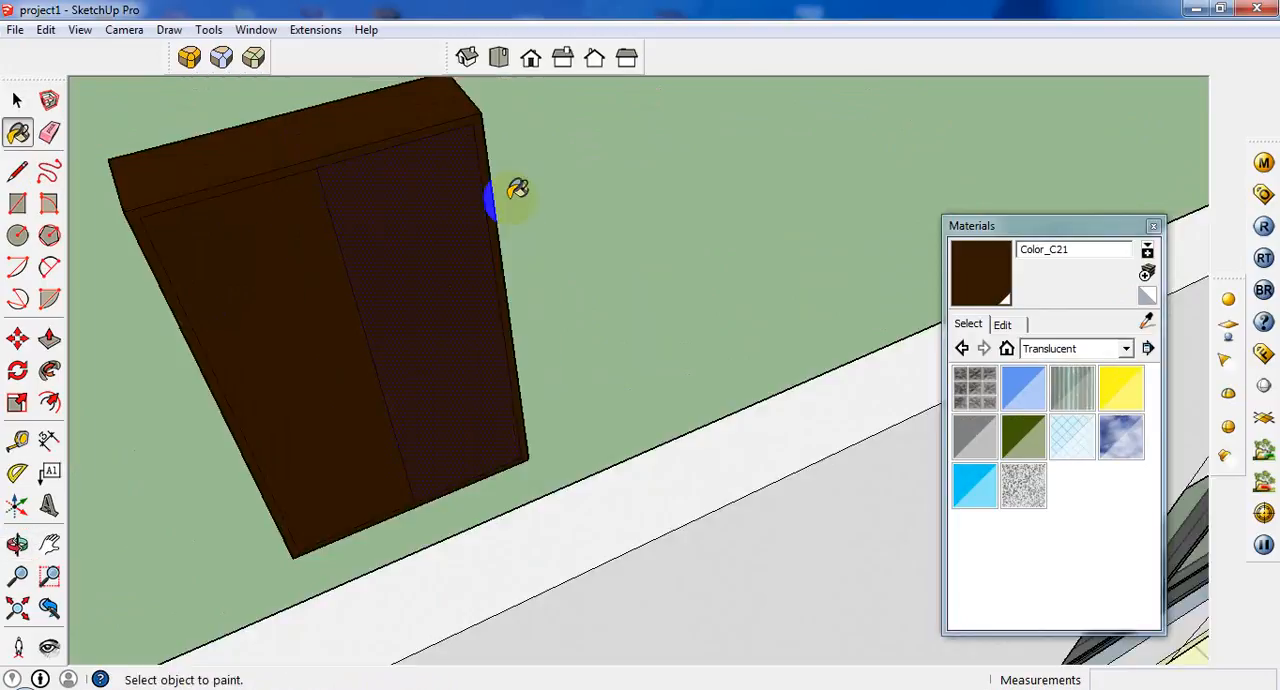
# Select the whole cabinet and paint its remaining unpainted faces with Color_C21.
pyautogui.moveTo(517, 189); pyautogui.dragTo(600, 310, button='middle')
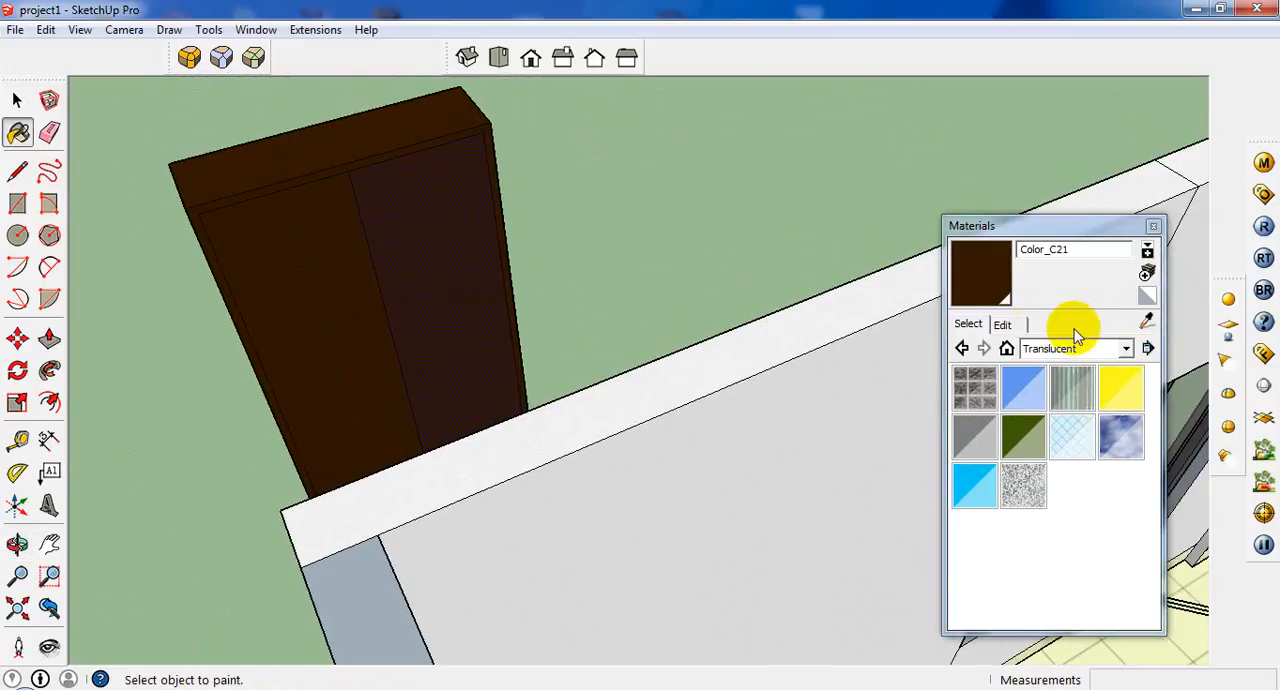
pyautogui.moveTo(491, 263); pyautogui.dragTo(634, 218, button='middle')
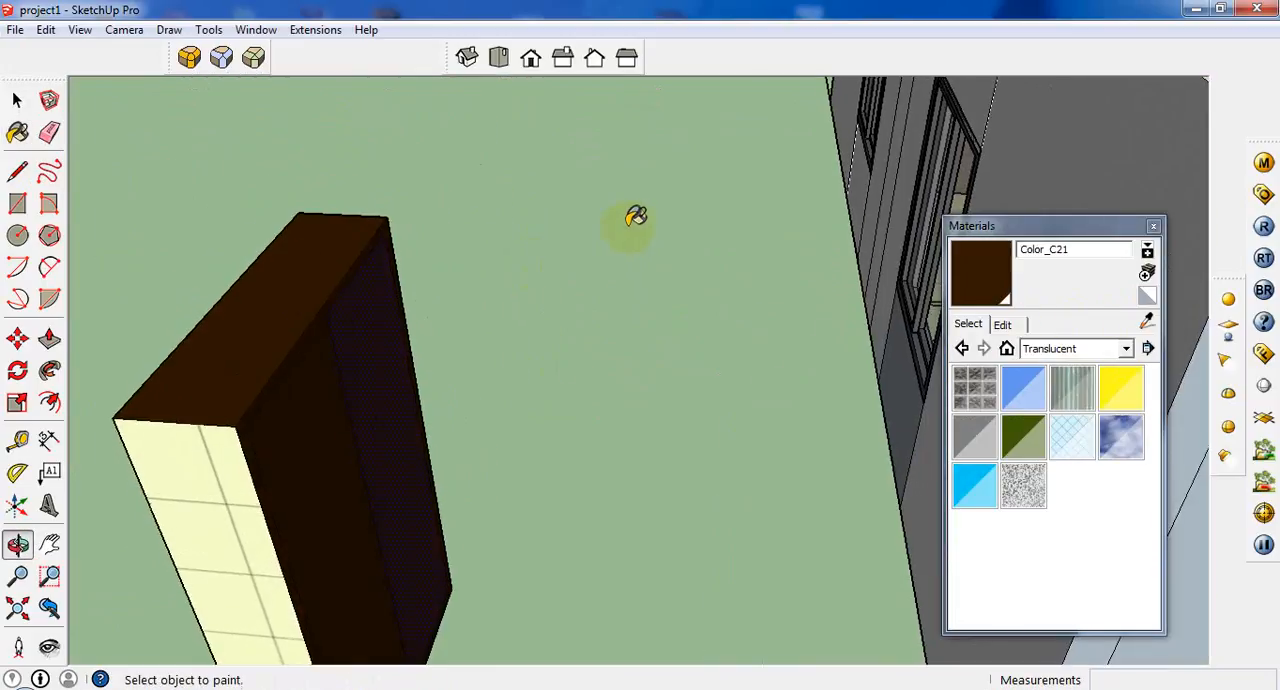
pyautogui.scroll(-3, 634, 218)
pyautogui.click(17, 100)
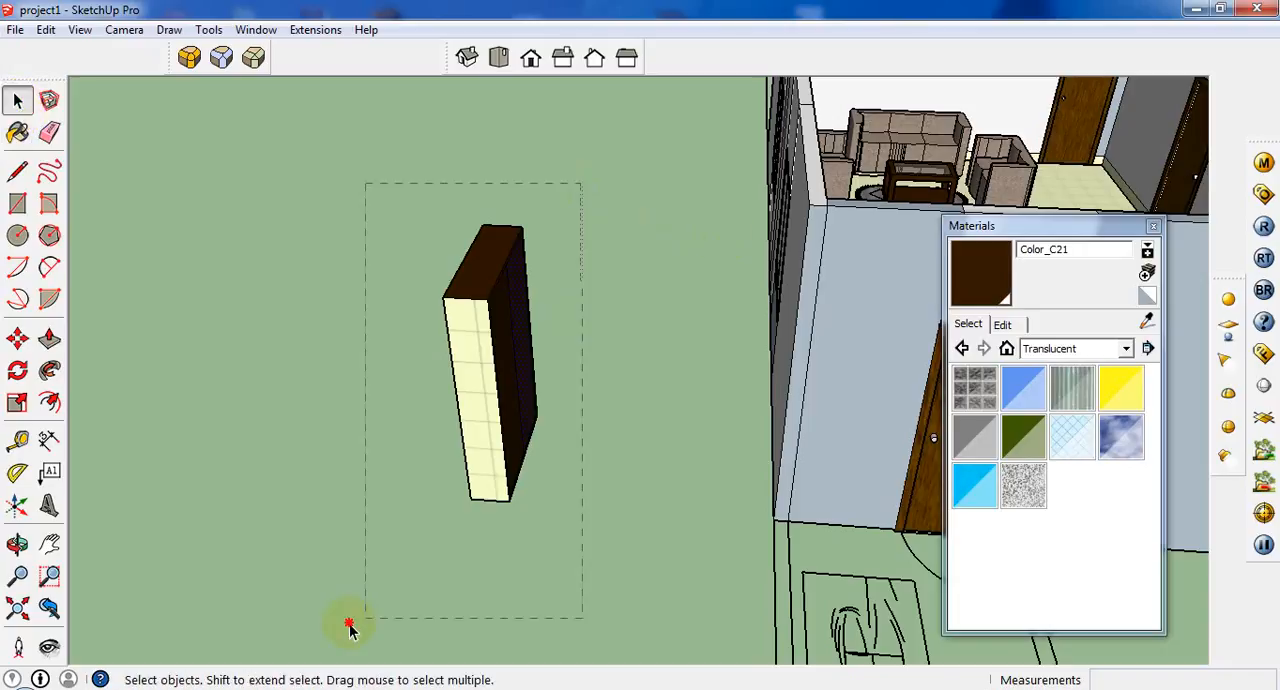
pyautogui.moveTo(349, 627); pyautogui.dragTo(350, 625)
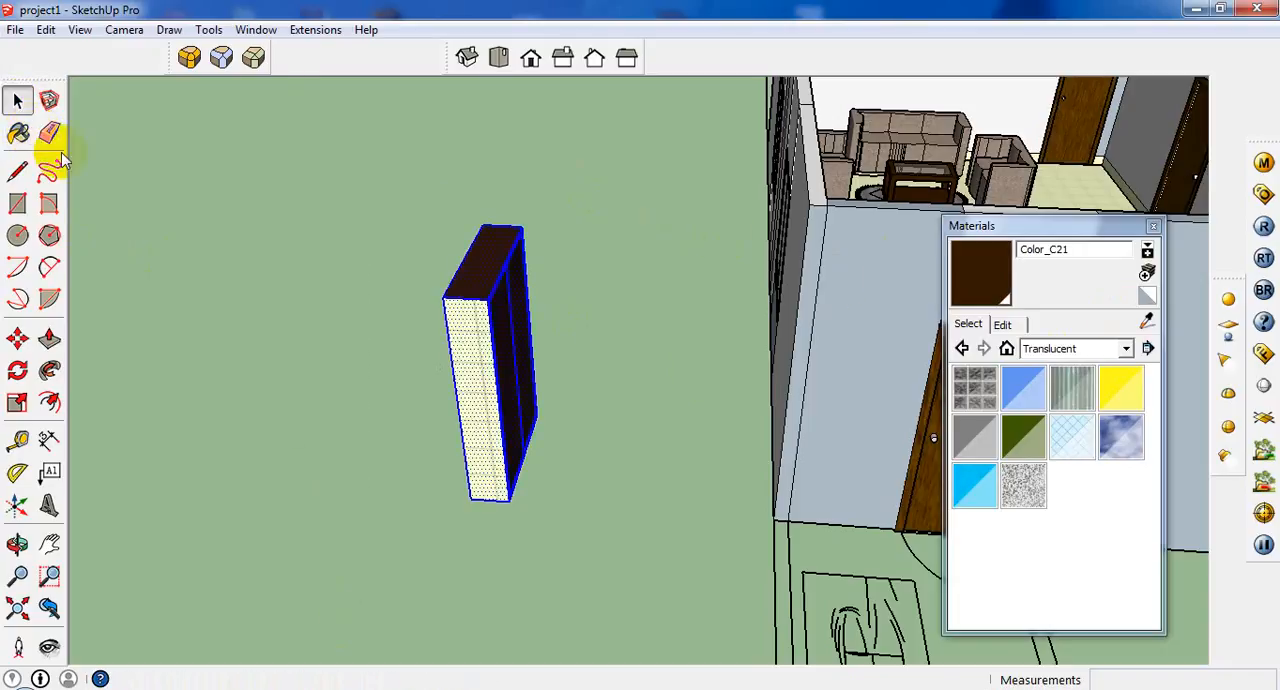
pyautogui.click(483, 387)
pyautogui.scroll(3, 563, 372)
pyautogui.moveTo(560, 373); pyautogui.dragTo(242, 465, button='middle')
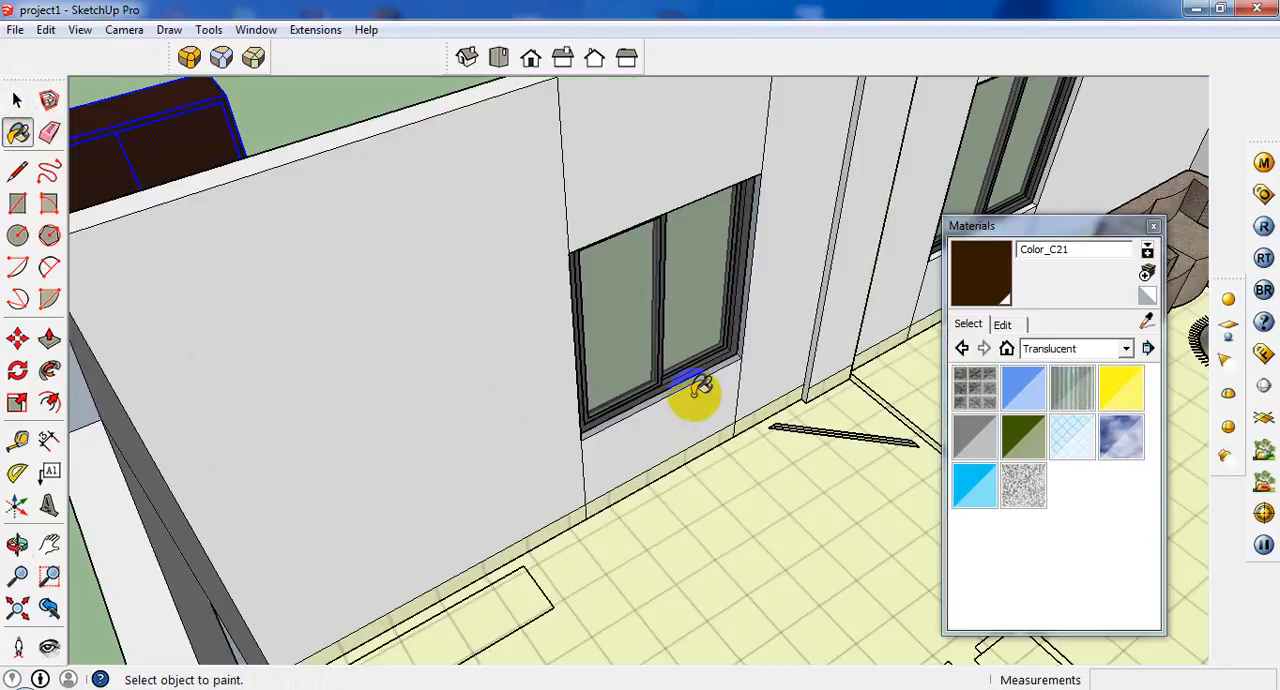
pyautogui.scroll(-3, 956, 409)
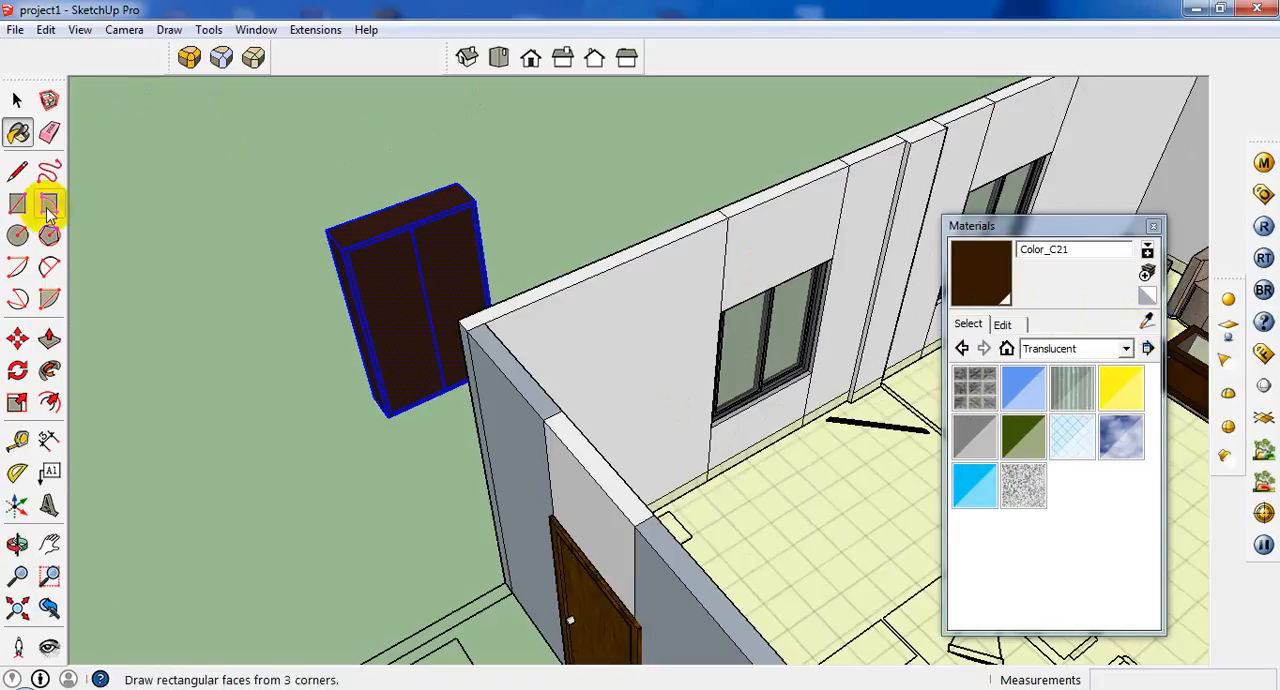
# Pick Color_008 from the Colors material collection and paint both cabinet door faces with it.
pyautogui.click(17, 100)
pyautogui.click(389, 283)
pyautogui.scroll(5, 389, 283)
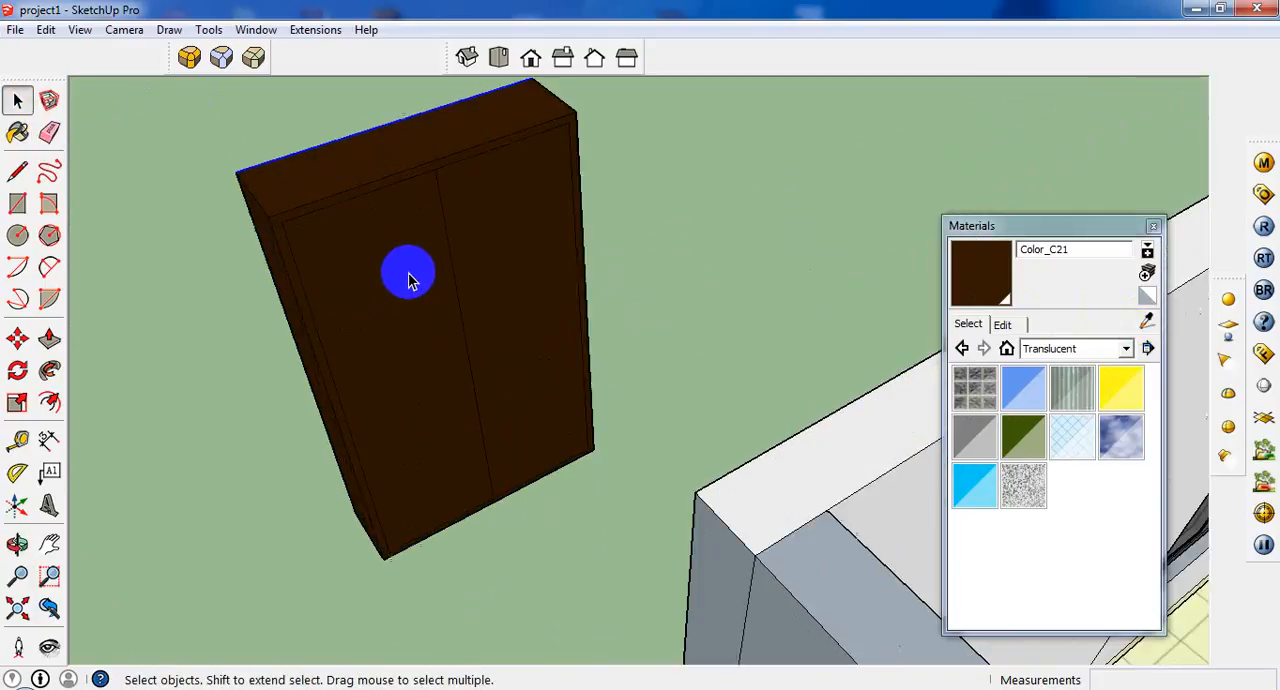
pyautogui.click(1002, 325)
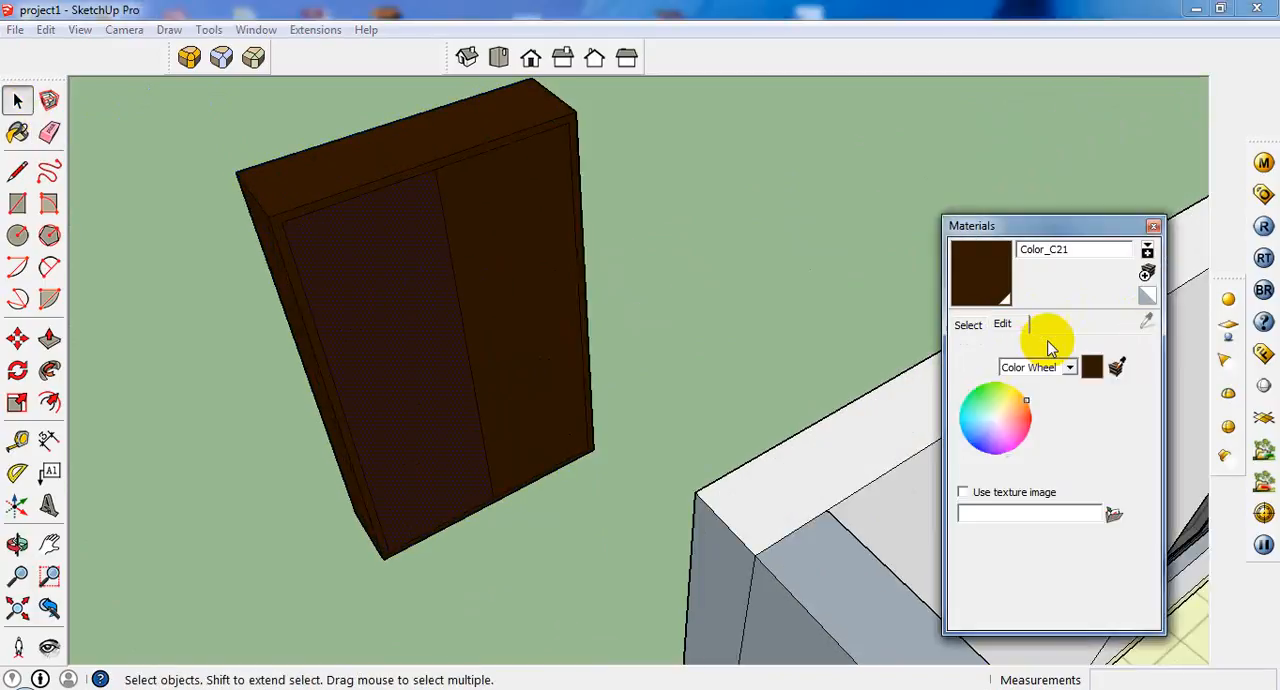
pyautogui.click(968, 324)
pyautogui.click(1125, 349)
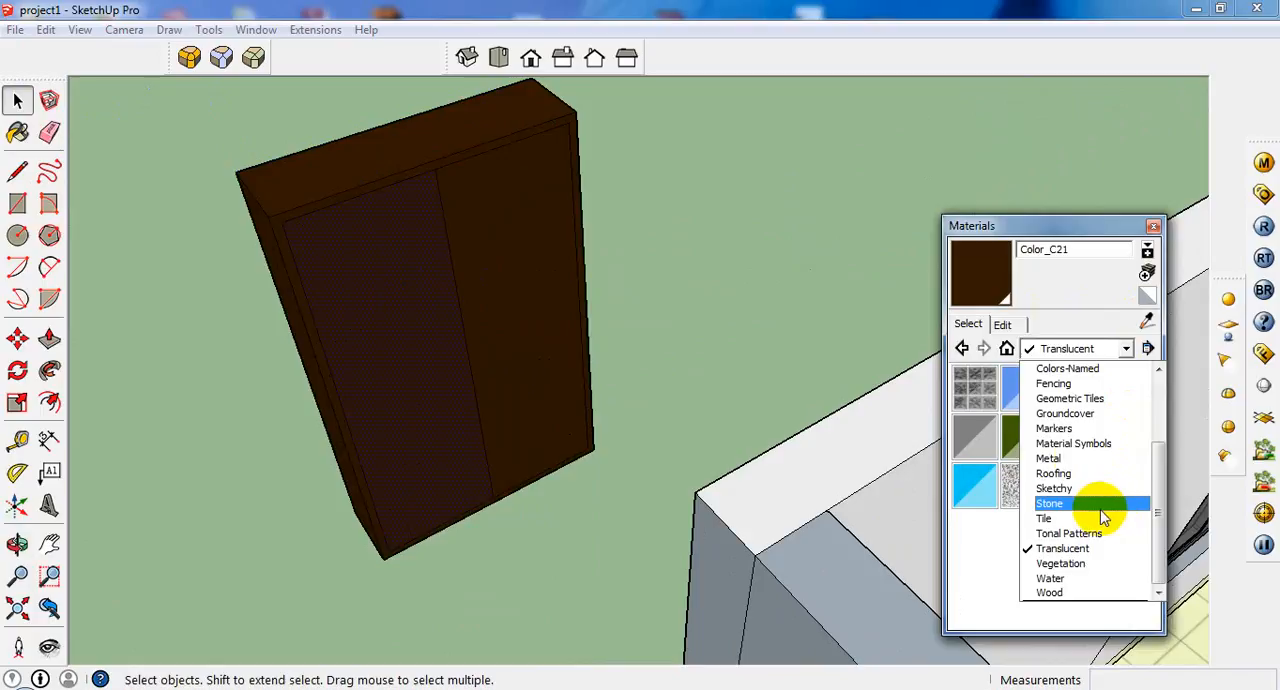
pyautogui.scroll(3, 1098, 522)
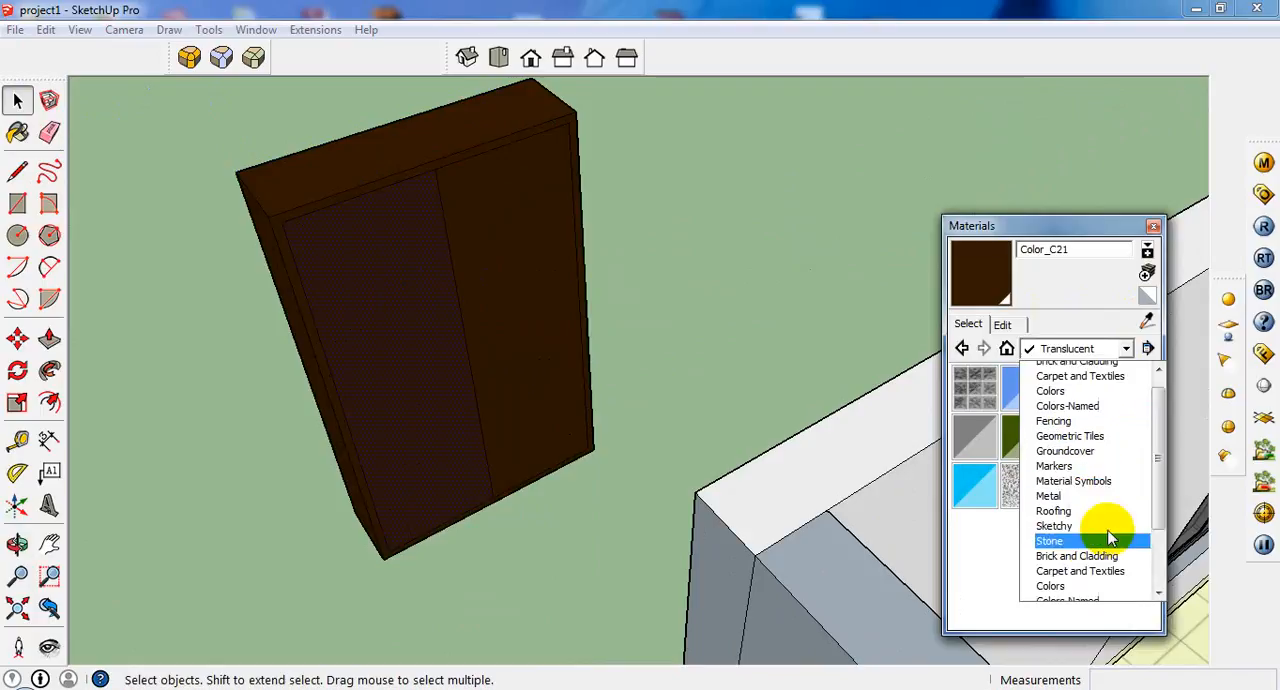
pyautogui.click(1072, 446)
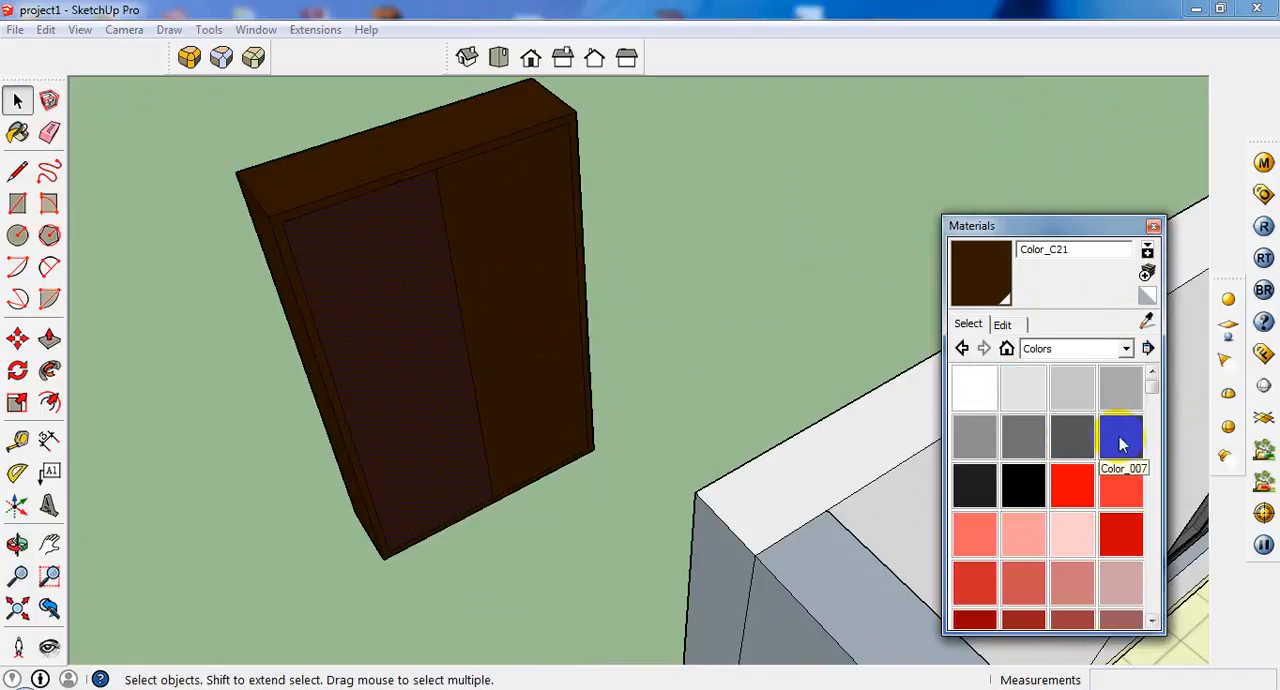
pyautogui.click(985, 488)
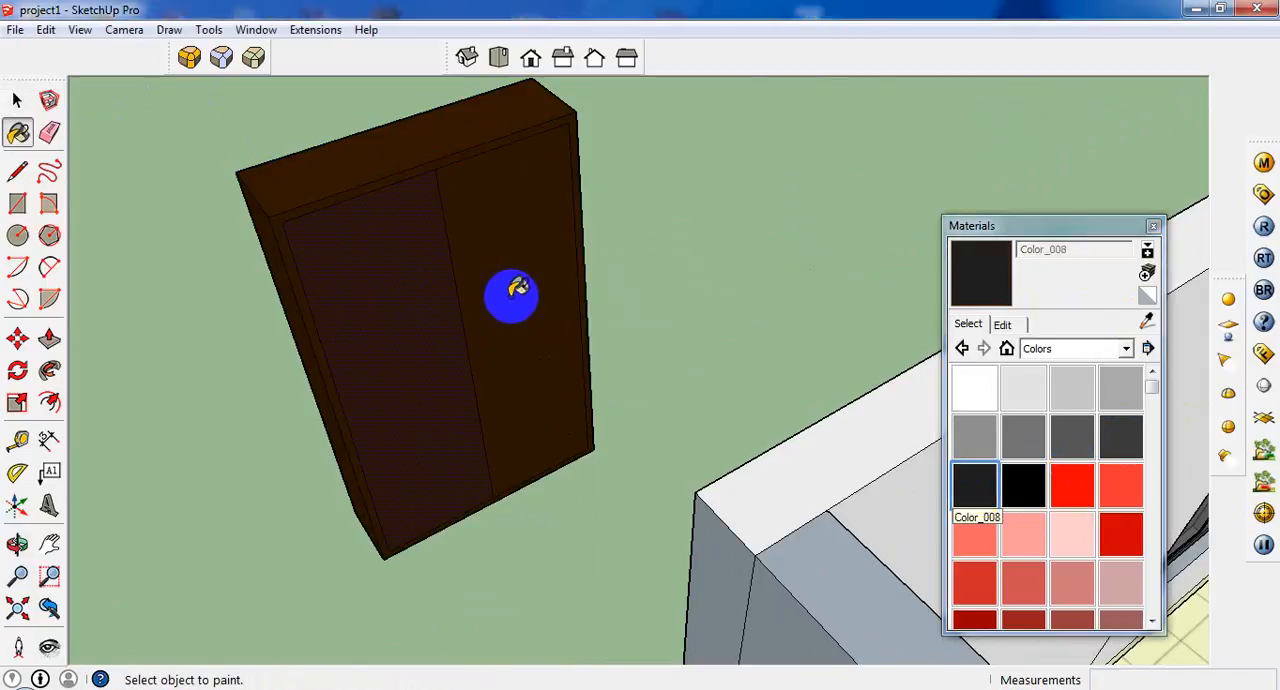
pyautogui.moveTo(512, 297); pyautogui.dragTo(291, 303, button='middle')
pyautogui.scroll(-5, 338, 355)
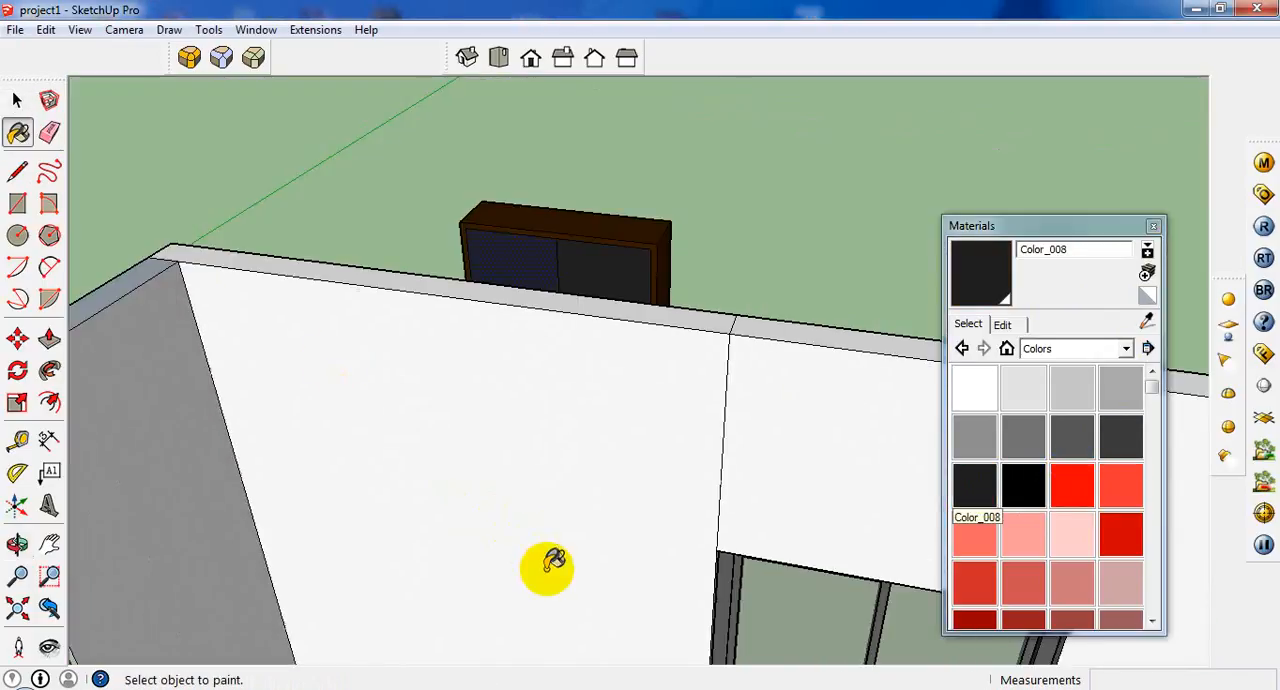
pyautogui.click(17, 100)
pyautogui.scroll(8, 451, 309)
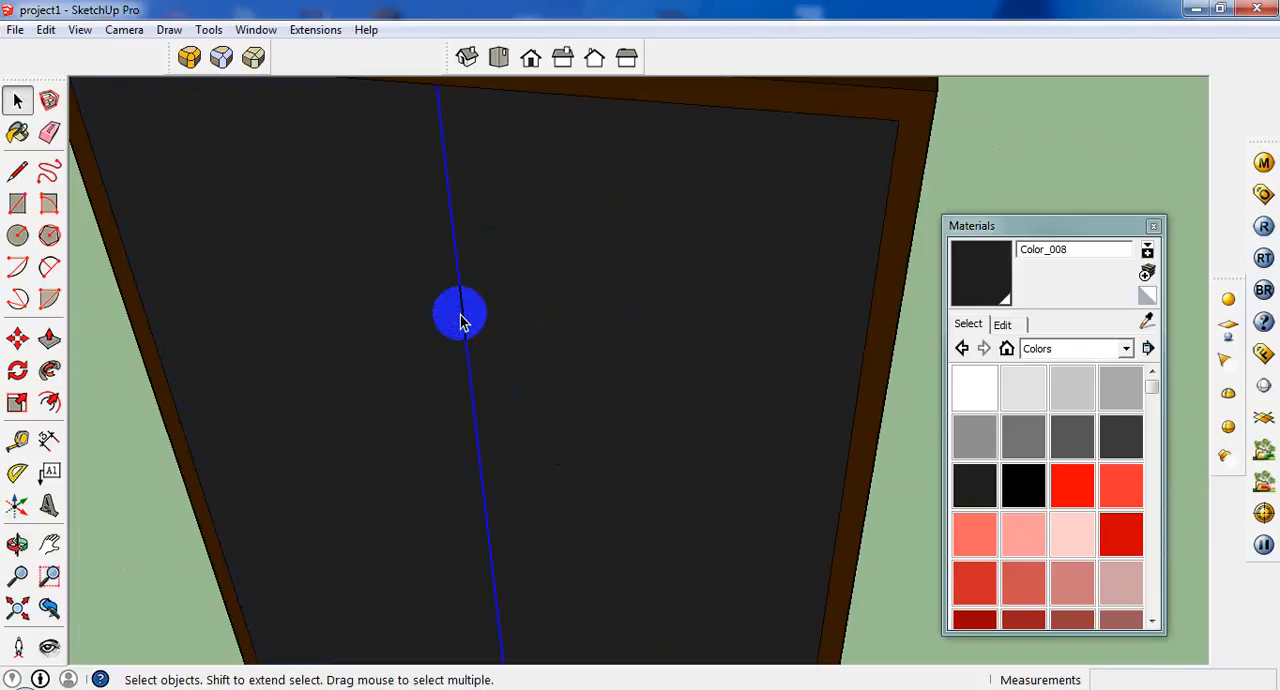
pyautogui.scroll(-4, 460, 320)
pyautogui.click(17, 203)
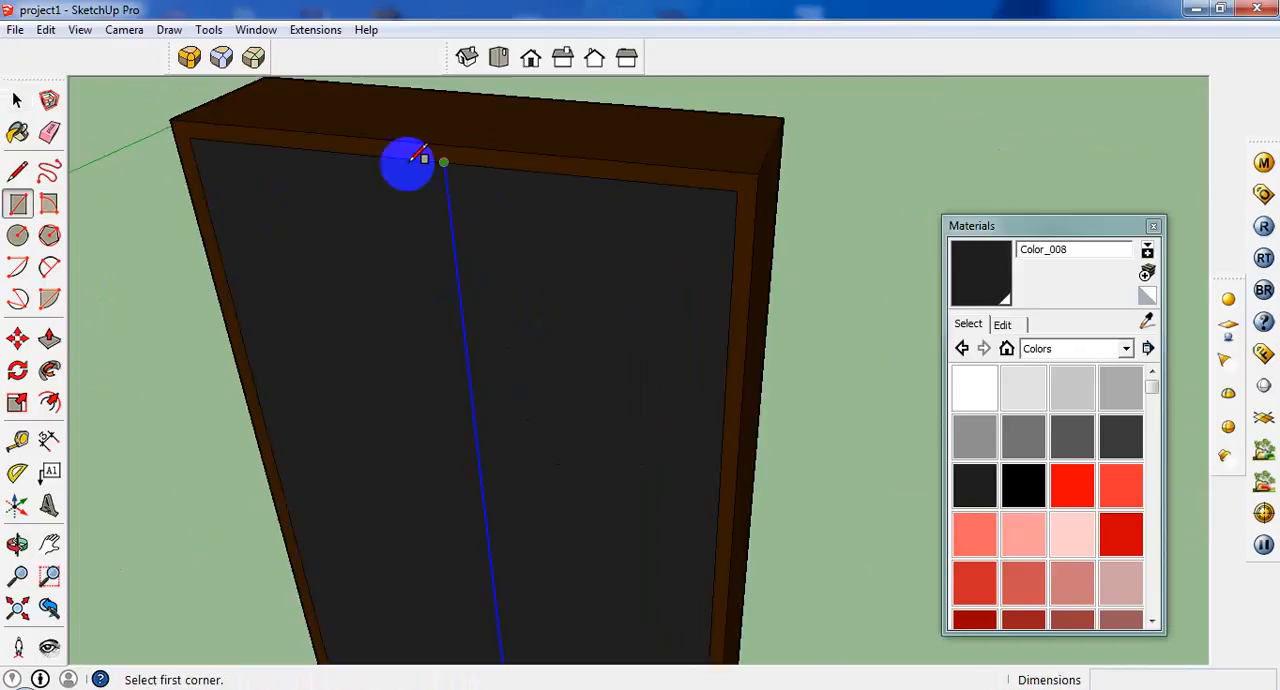
pyautogui.moveTo(420, 152); pyautogui.dragTo(457, 157, button='middle')
pyautogui.scroll(3, 455, 157)
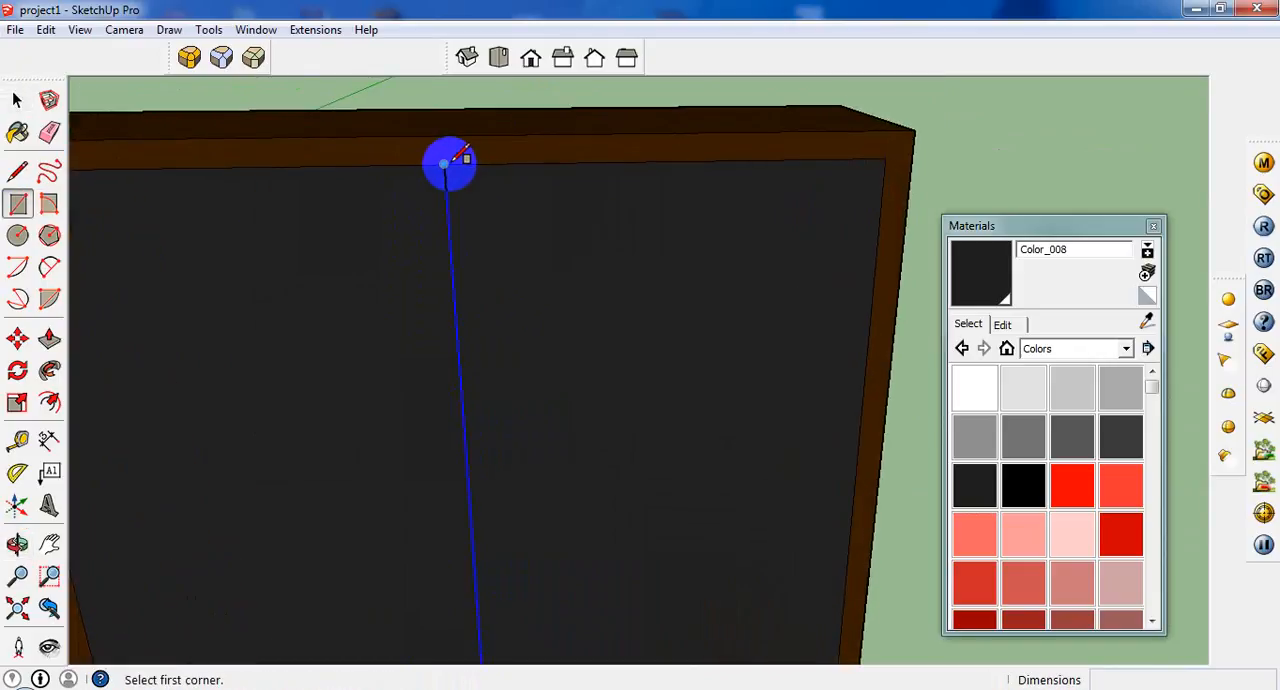
pyautogui.click(446, 162)
pyautogui.scroll(-3, 503, 303)
pyautogui.moveTo(480, 374); pyautogui.dragTo(474, 300, button='middle')
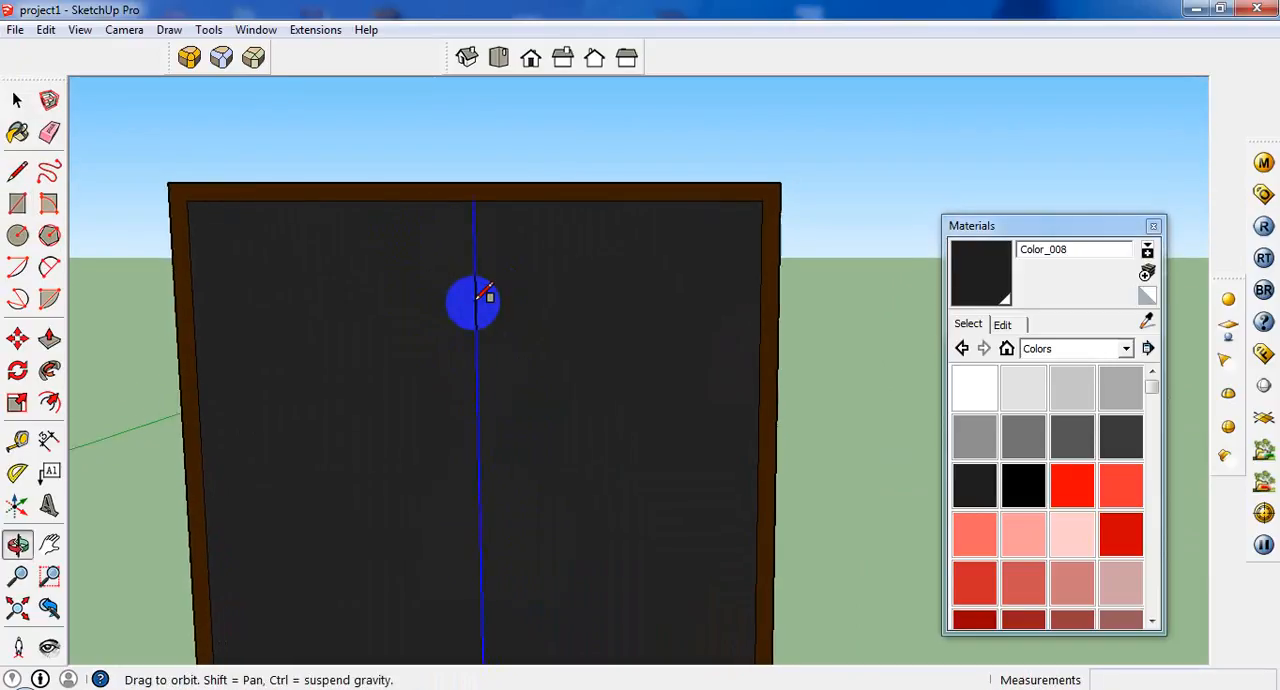
# Draw a 0.3" line along the inner frame's upper edge, starting from the top of the door divider.
pyautogui.click(17, 171)
pyautogui.scroll(3, 400, 212)
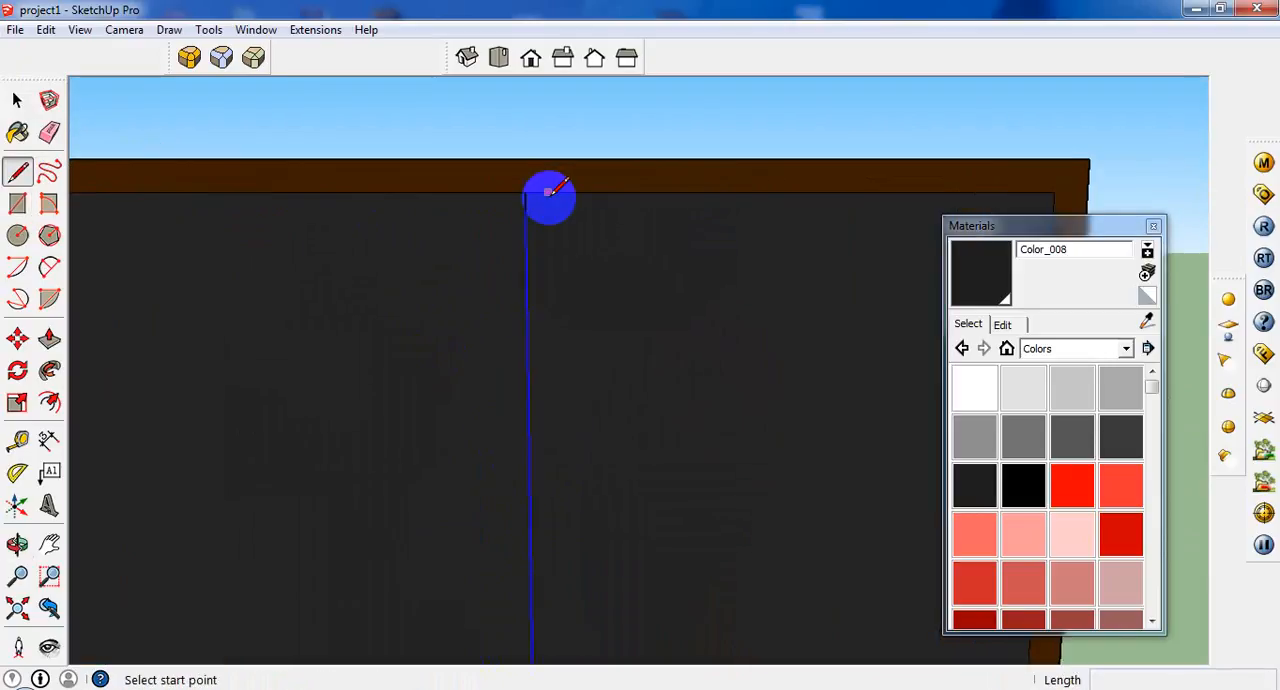
pyautogui.scroll(1, 550, 192)
pyautogui.click(522, 192)
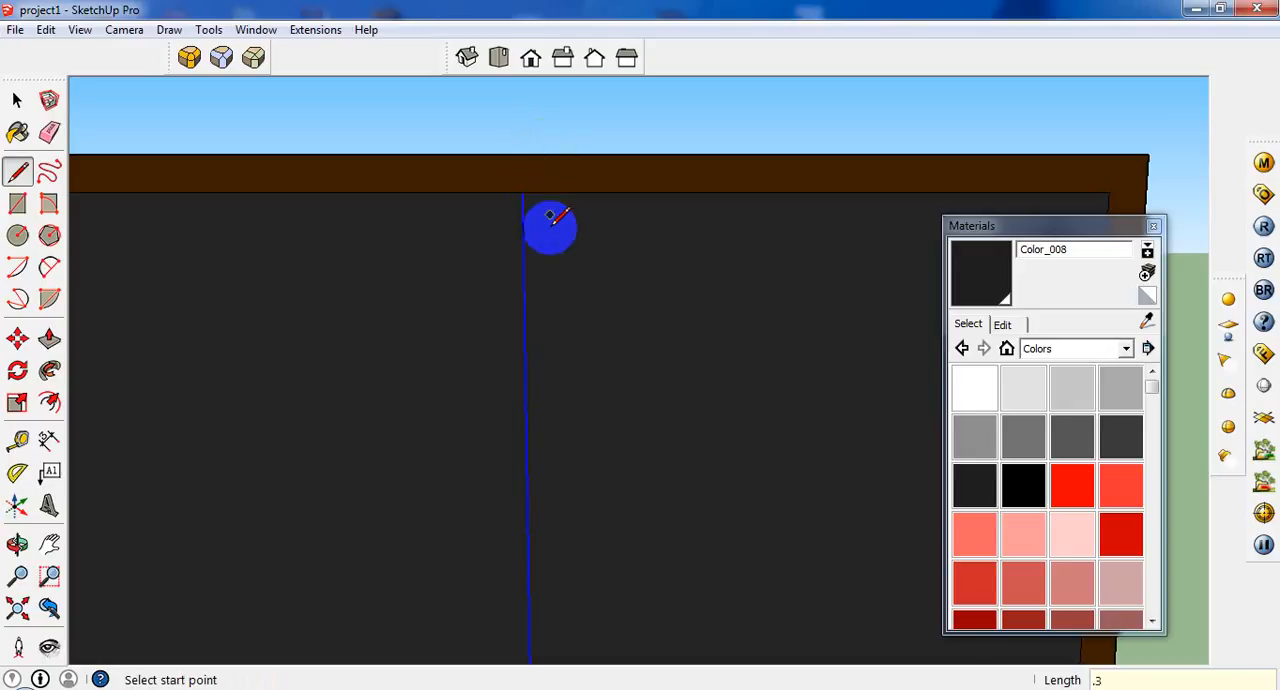
# Draw a 6' 9" vertical line from the short segment's end to the inner frame's lower edge, beside the divider.
pyautogui.click(527, 192)
pyautogui.scroll(-2, 546, 262)
pyautogui.scroll(-5, 548, 262)
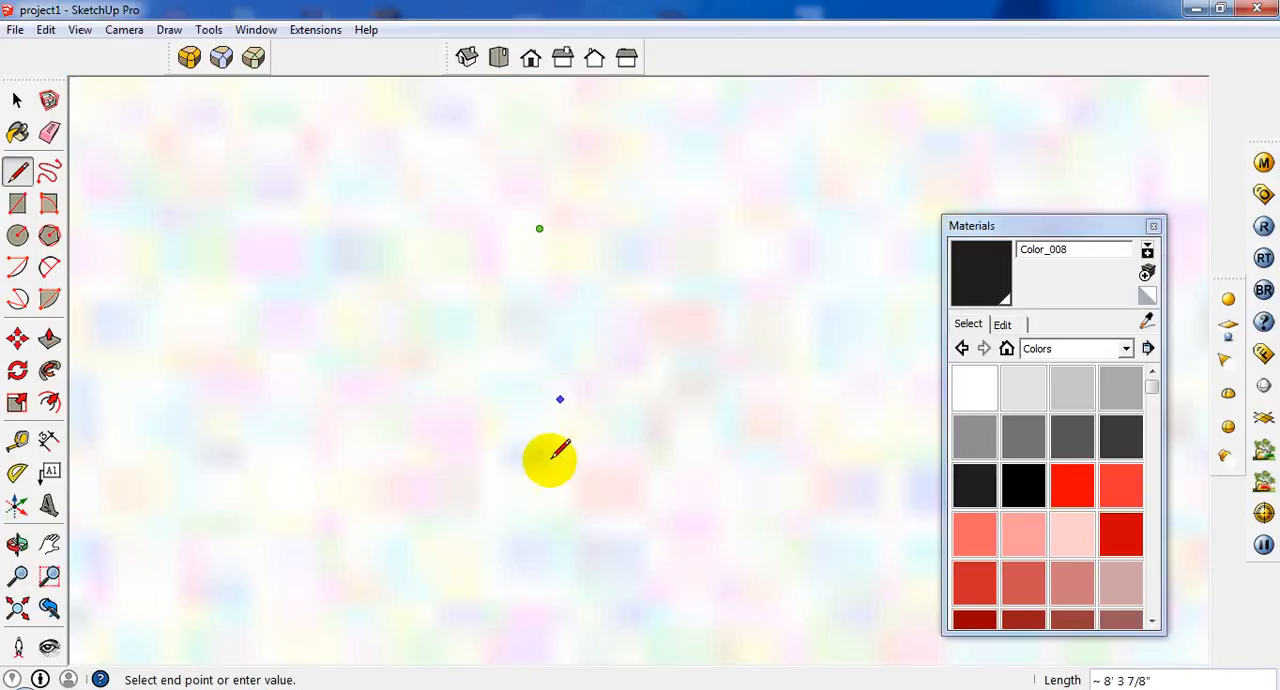
pyautogui.click(49, 607)
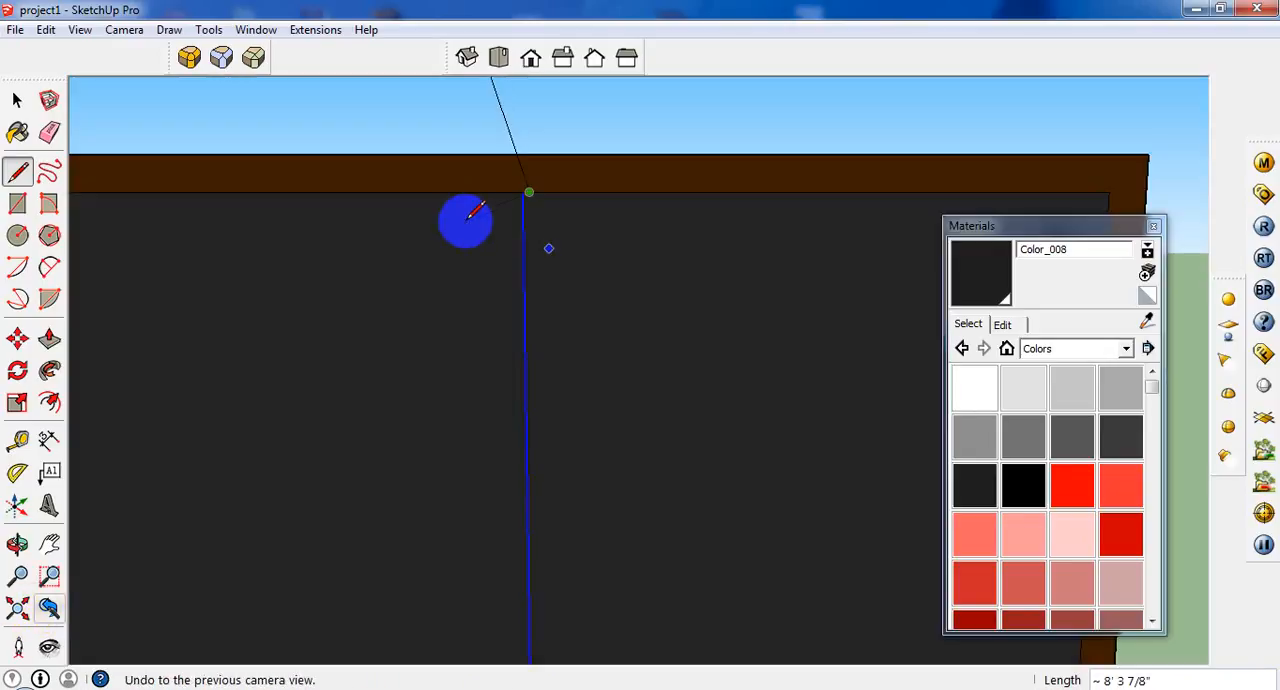
pyautogui.moveTo(463, 217); pyautogui.dragTo(535, 393, button='middle')
pyautogui.scroll(-4, 573, 375)
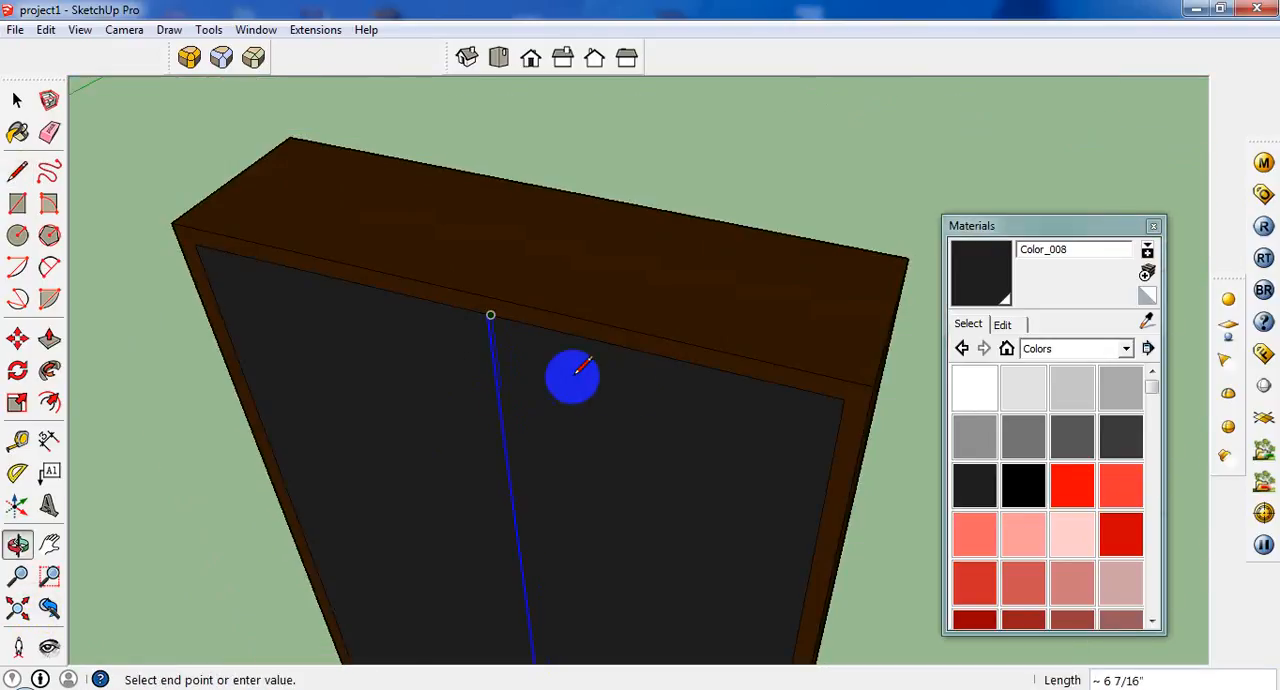
pyautogui.scroll(-4, 562, 478)
pyautogui.scroll(3, 540, 575)
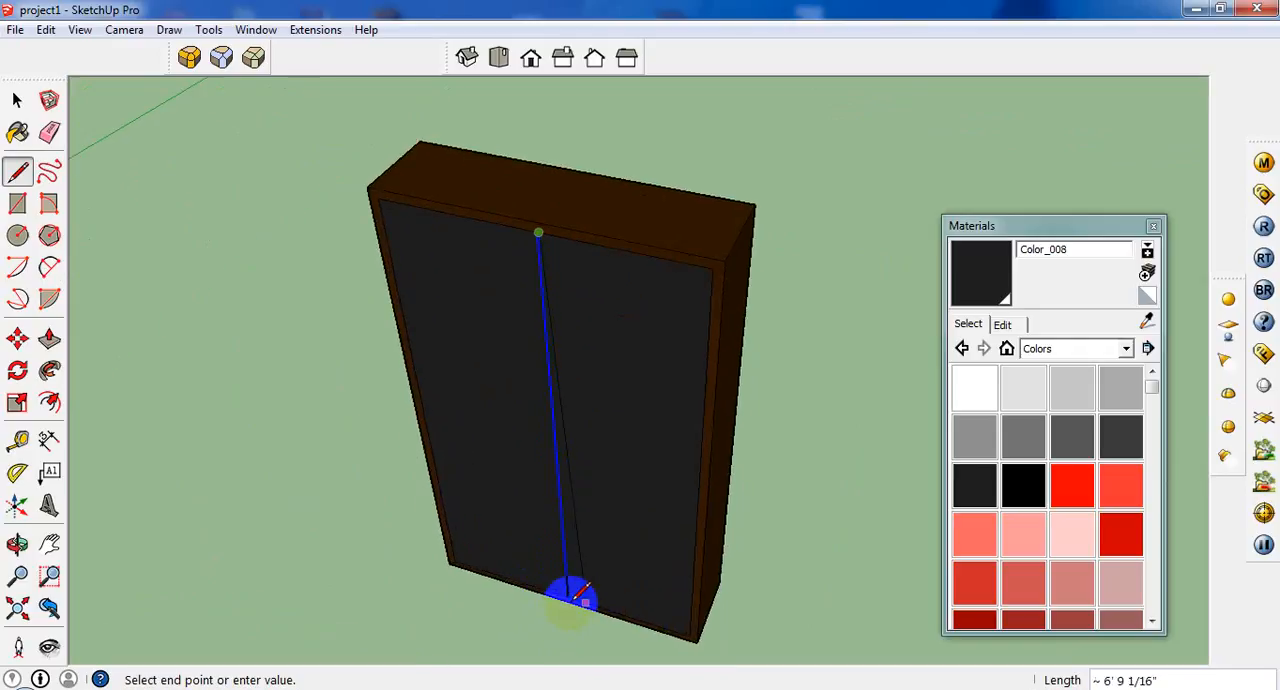
pyautogui.scroll(4, 566, 600)
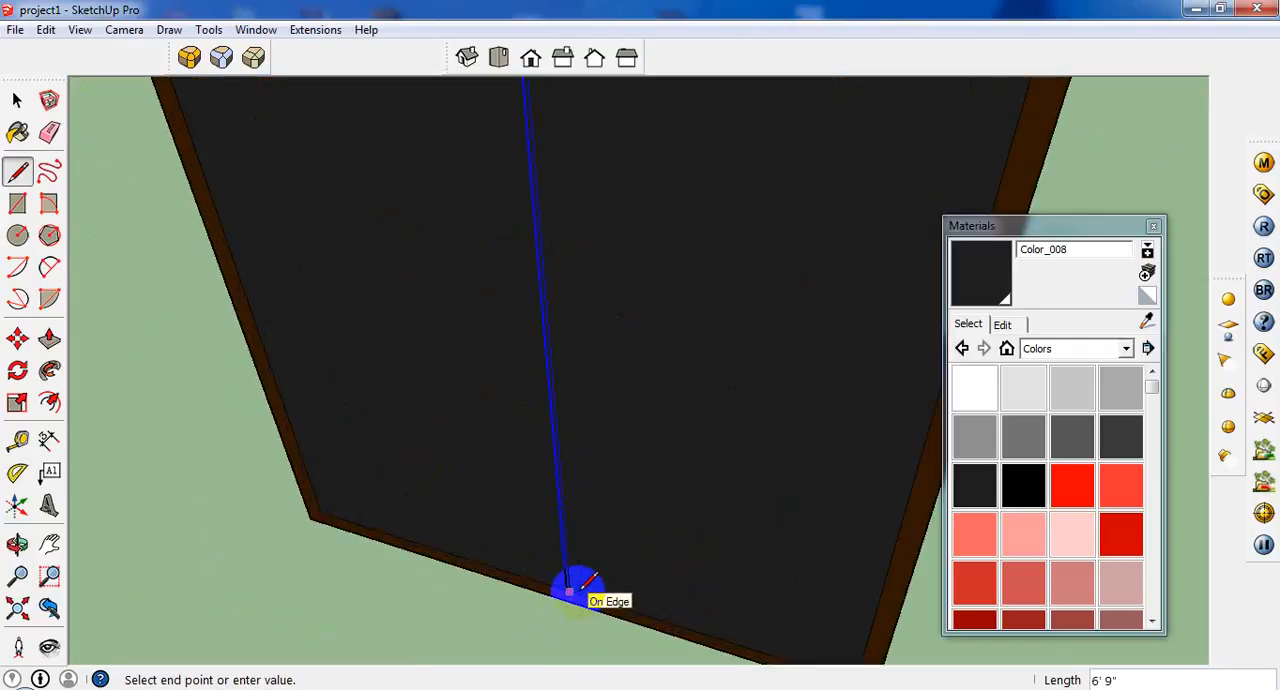
pyautogui.click(567, 590)
# Erase the narrow strip face between the two vertical lines to open a gap between the doors.
pyautogui.click(17, 100)
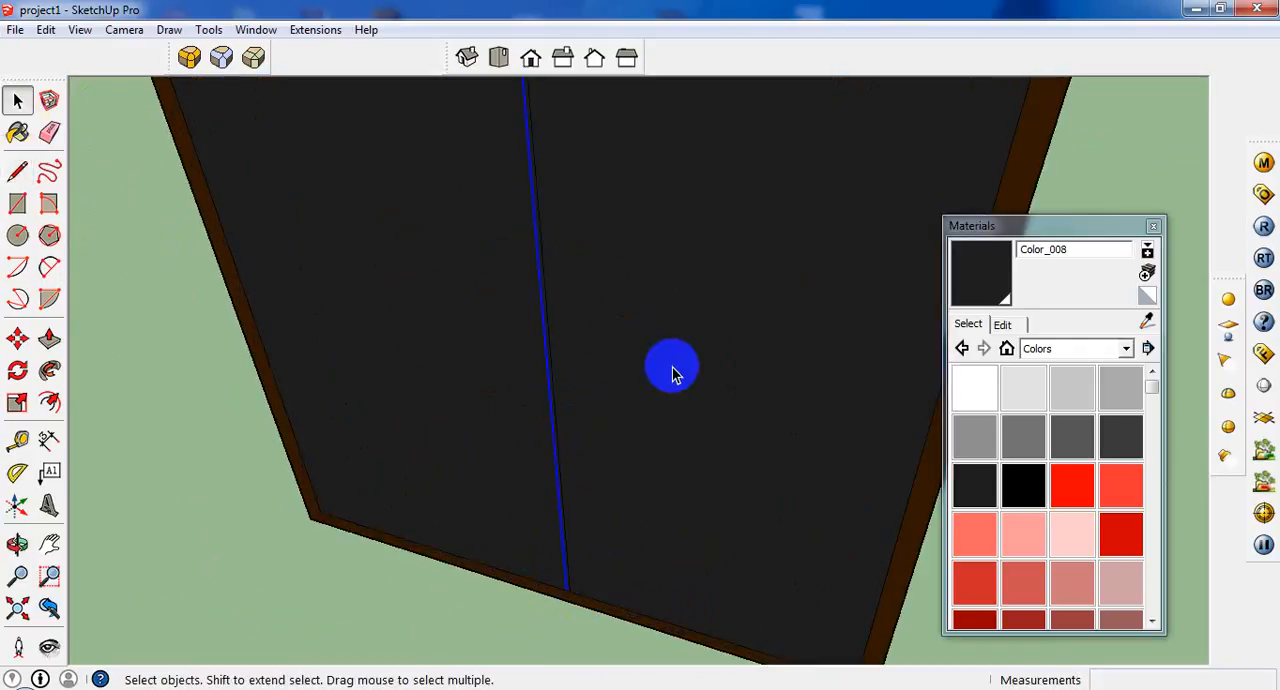
pyautogui.scroll(3, 672, 372)
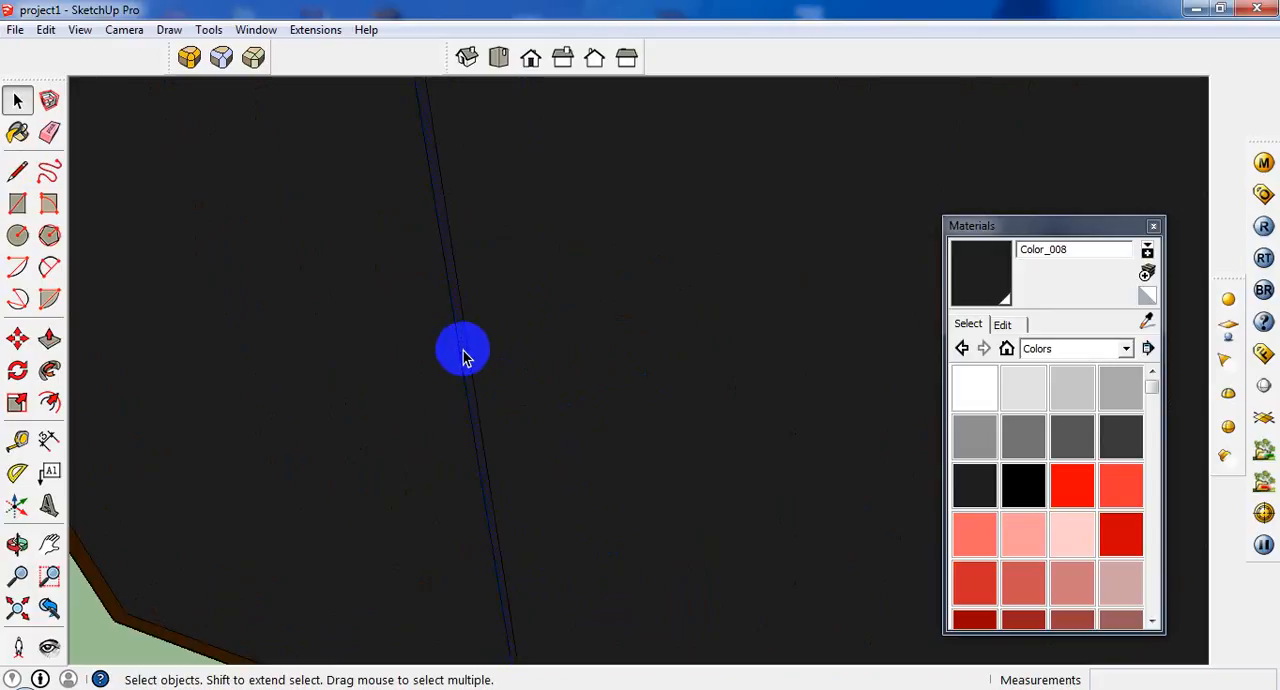
pyautogui.rightClick(463, 357)
pyautogui.click(500, 372)
pyautogui.scroll(-5, 509, 380)
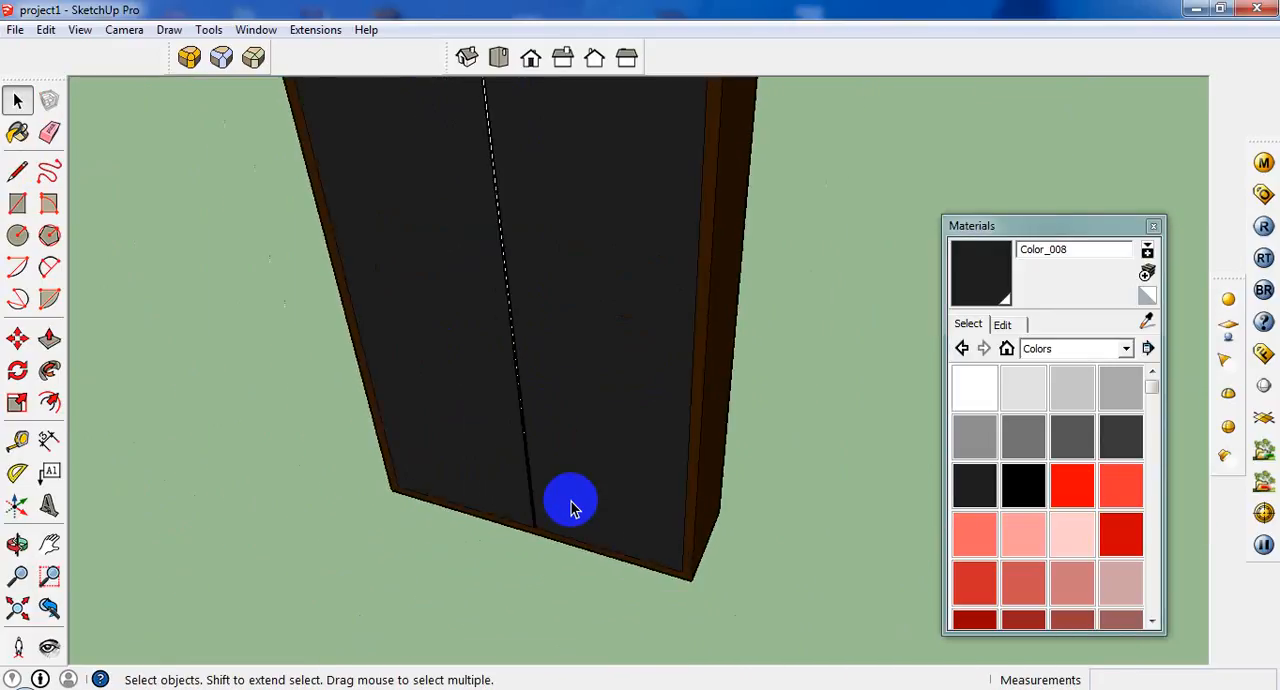
pyautogui.scroll(-3, 565, 500)
pyautogui.moveTo(560, 492); pyautogui.dragTo(529, 338, button='middle')
pyautogui.scroll(4, 535, 370)
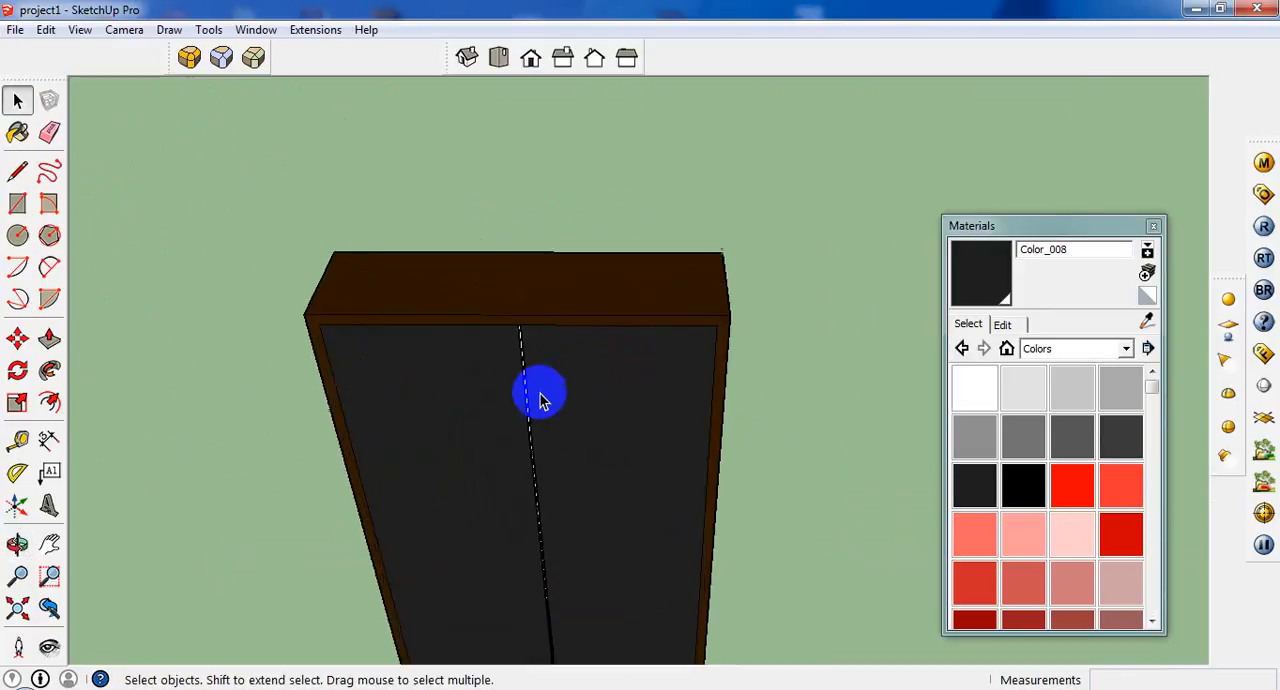
# Select the whole cabinet and make it a component named "almira".
pyautogui.scroll(-2, 540, 398)
pyautogui.scroll(-3, 531, 271)
pyautogui.moveTo(574, 254); pyautogui.dragTo(677, 334, button='middle')
pyautogui.moveTo(680, 306); pyautogui.dragTo(385, 515)
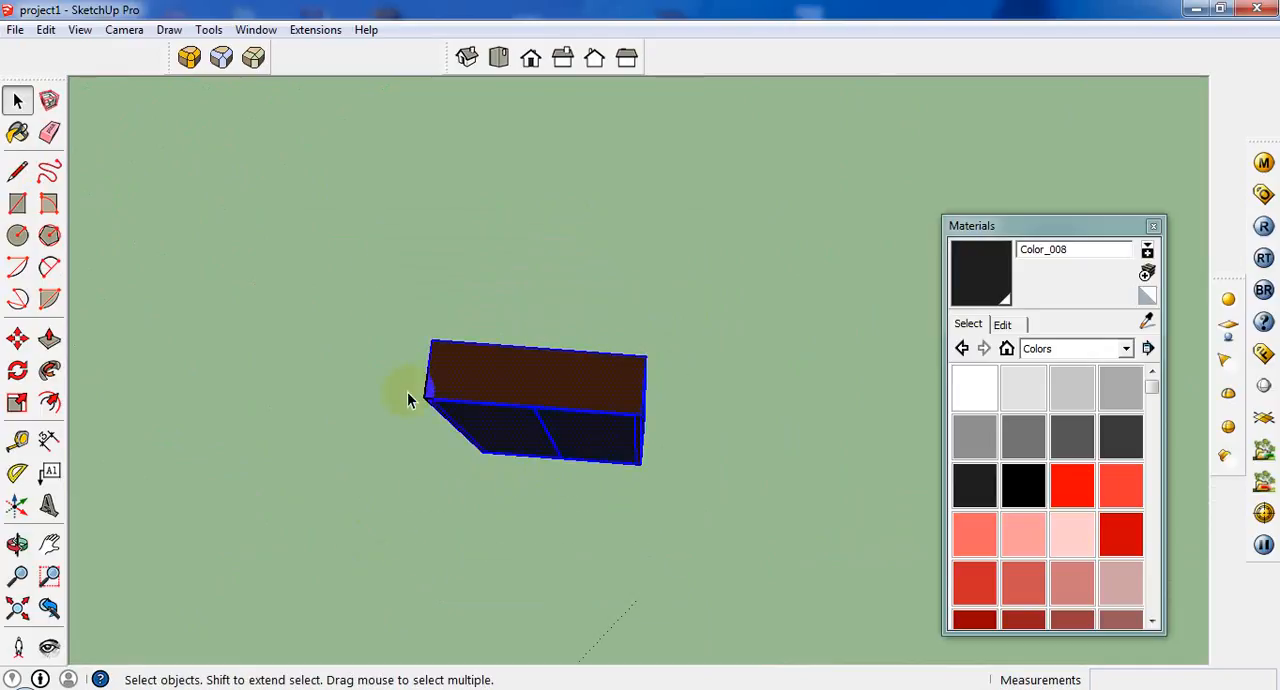
pyautogui.rightClick(504, 373)
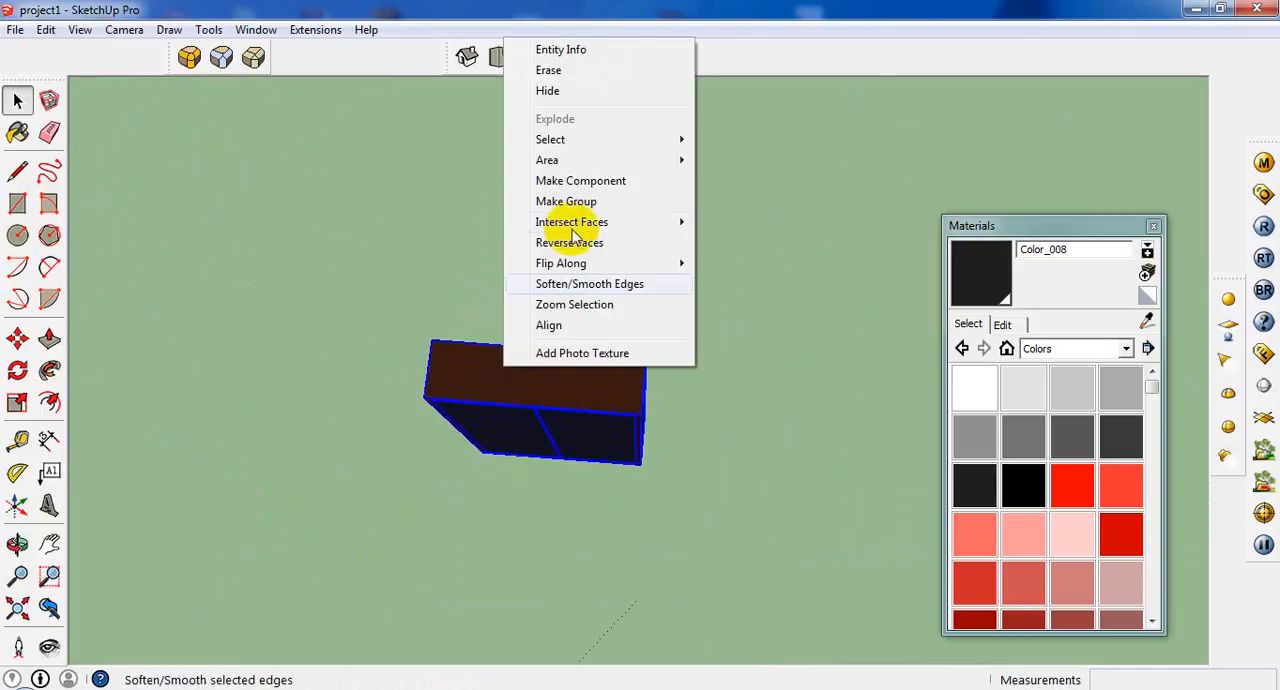
pyautogui.click(570, 180)
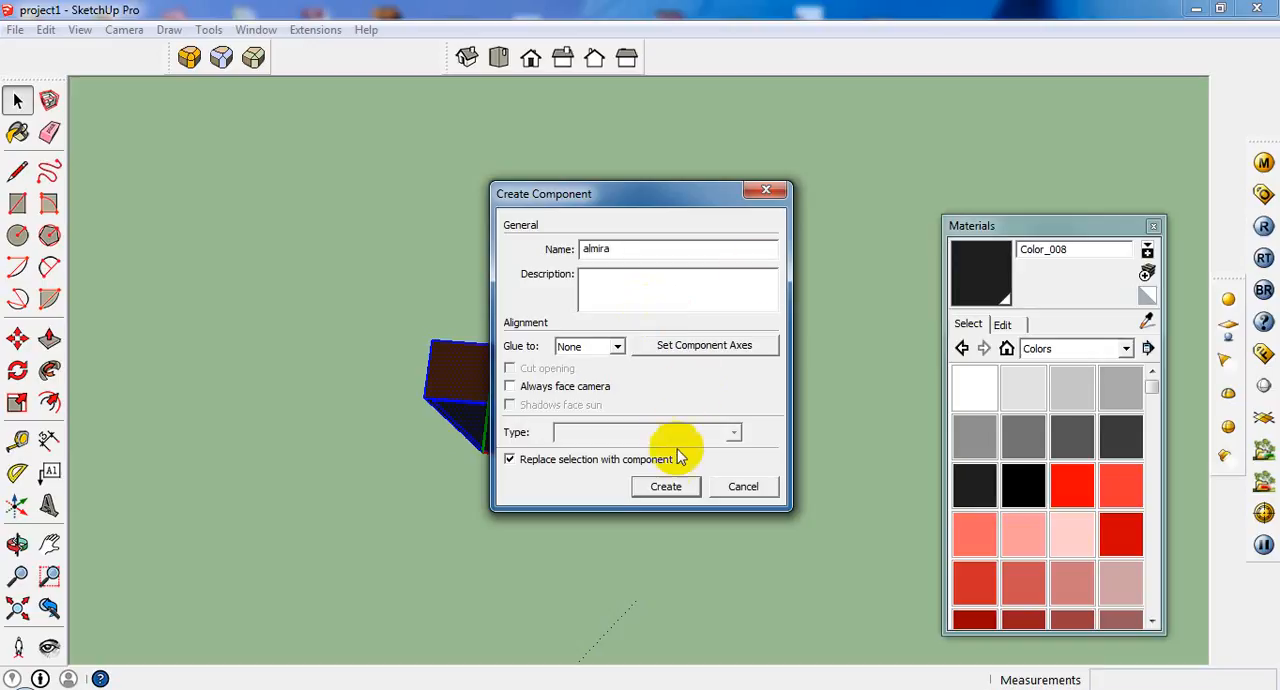
pyautogui.click(665, 486)
# Move the cabinet by its lower corner into the room, placing it on its plan outline against the wall beside the back door.
pyautogui.moveTo(418, 346); pyautogui.dragTo(592, 333, button='middle')
pyautogui.scroll(-3, 557, 326)
pyautogui.click(17, 338)
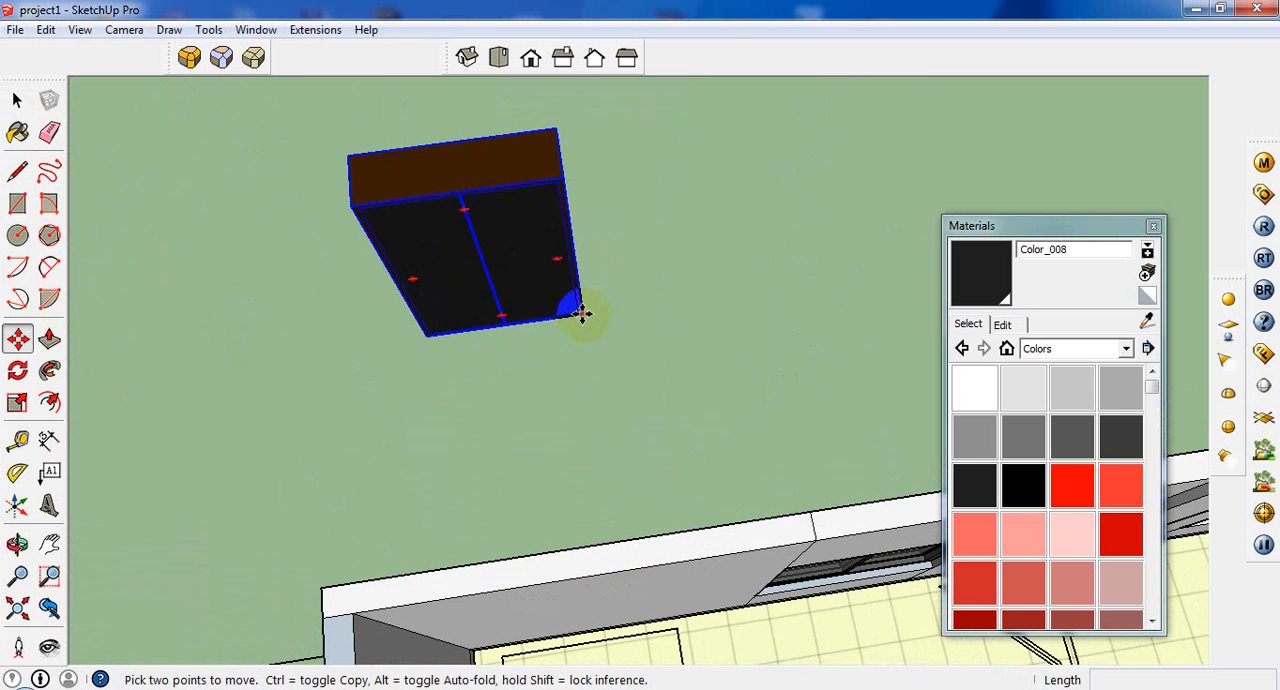
pyautogui.click(582, 313)
pyautogui.scroll(5, 561, 515)
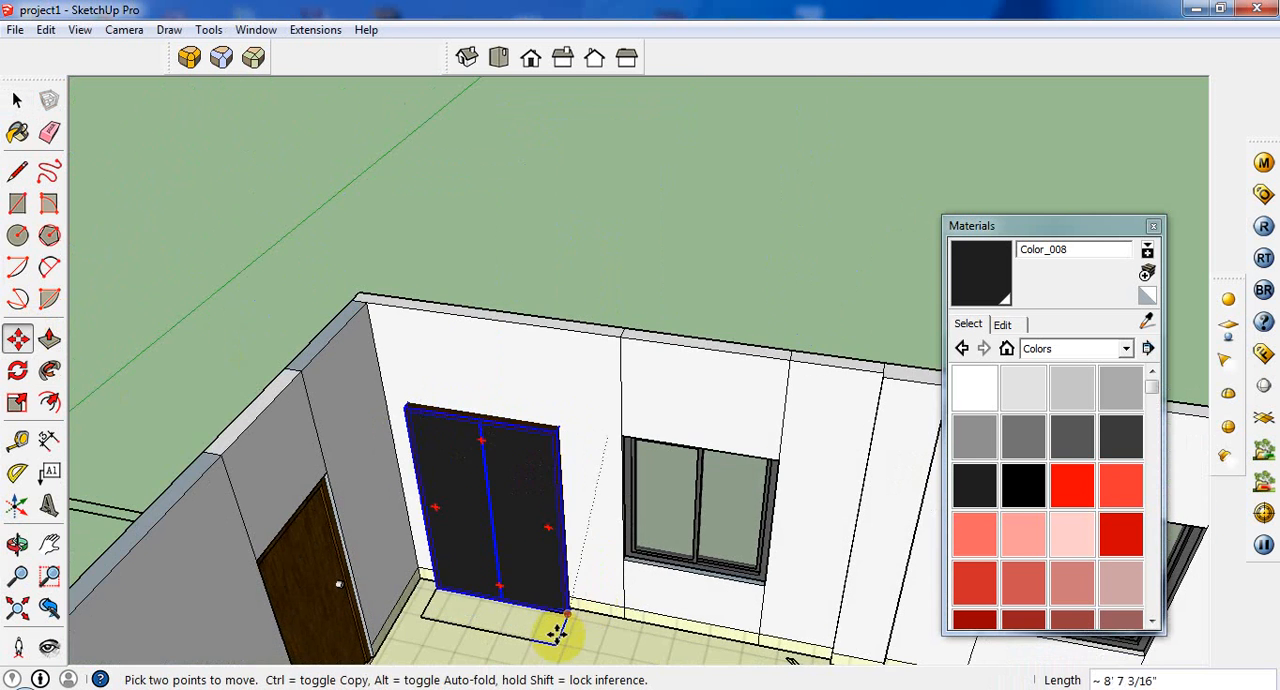
pyautogui.click(571, 523)
# Copy the cabinet across the room and place it against the opposite wall, between the two small wall outlines.
pyautogui.scroll(-5, 566, 474)
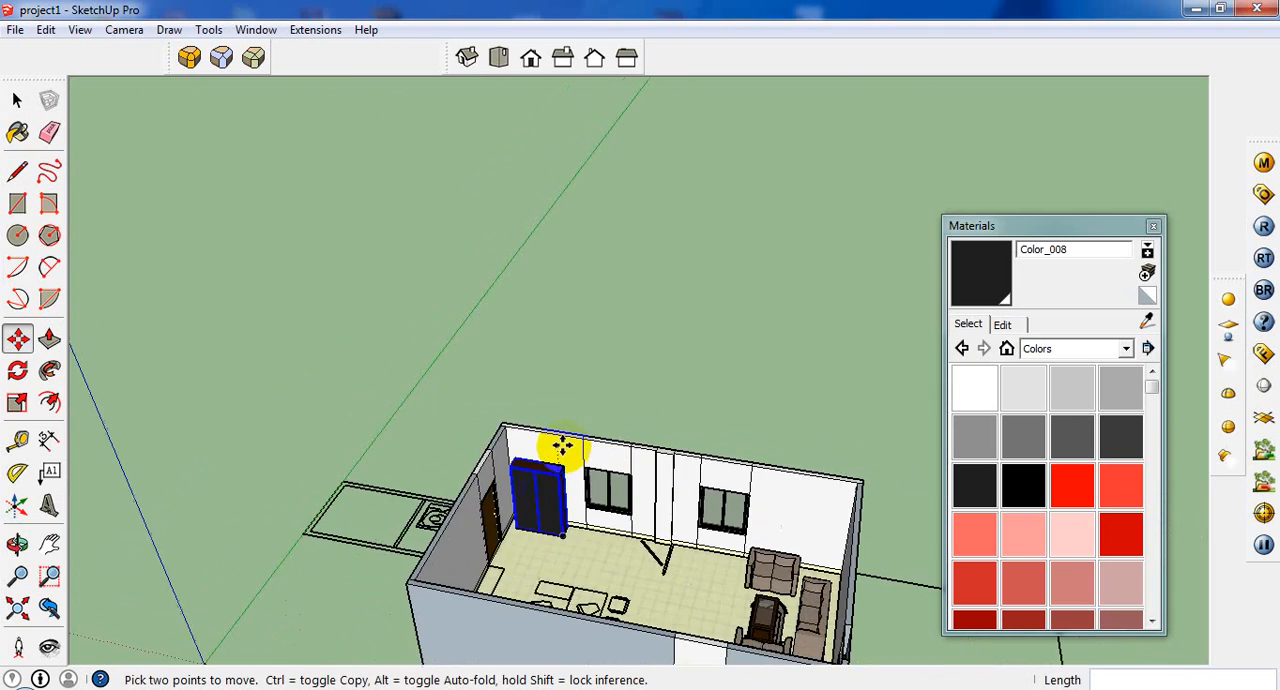
pyautogui.moveTo(320, 660); pyautogui.dragTo(523, 366, button='middle')
pyautogui.scroll(4, 514, 457)
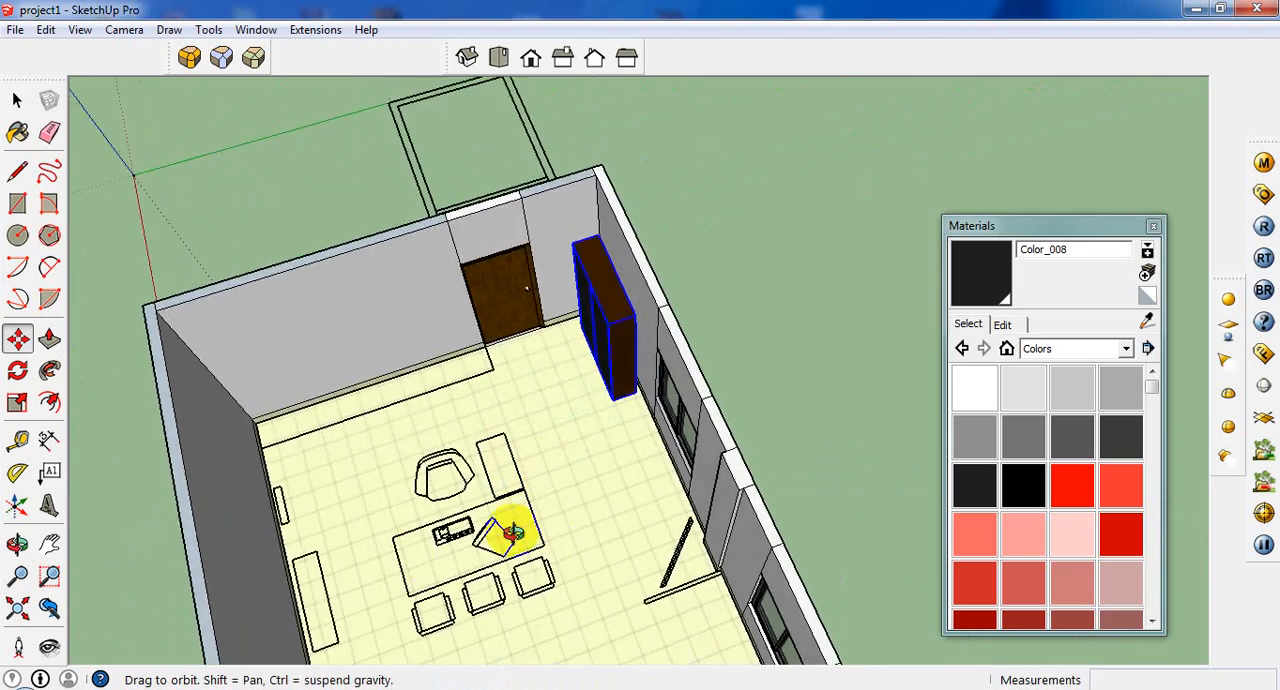
pyautogui.moveTo(513, 533); pyautogui.dragTo(529, 371, button='middle')
pyautogui.scroll(4, 306, 430)
pyautogui.moveTo(620, 370); pyautogui.dragTo(721, 367, button='middle')
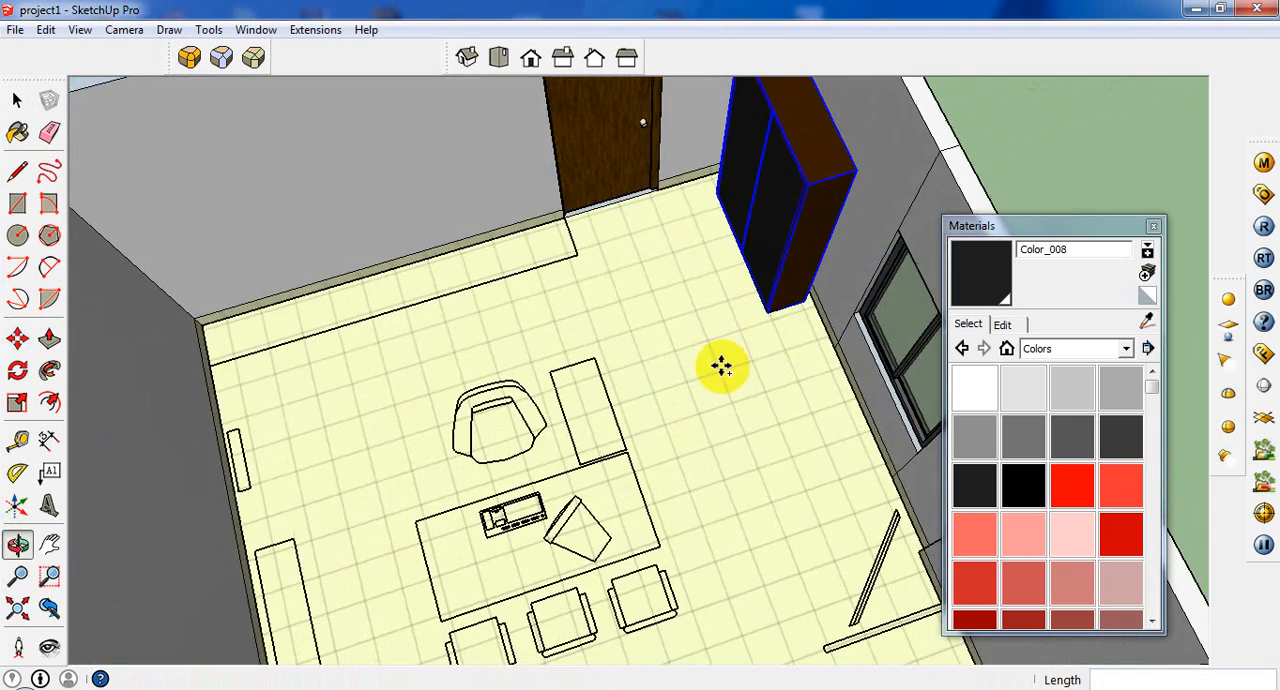
pyautogui.press('m')
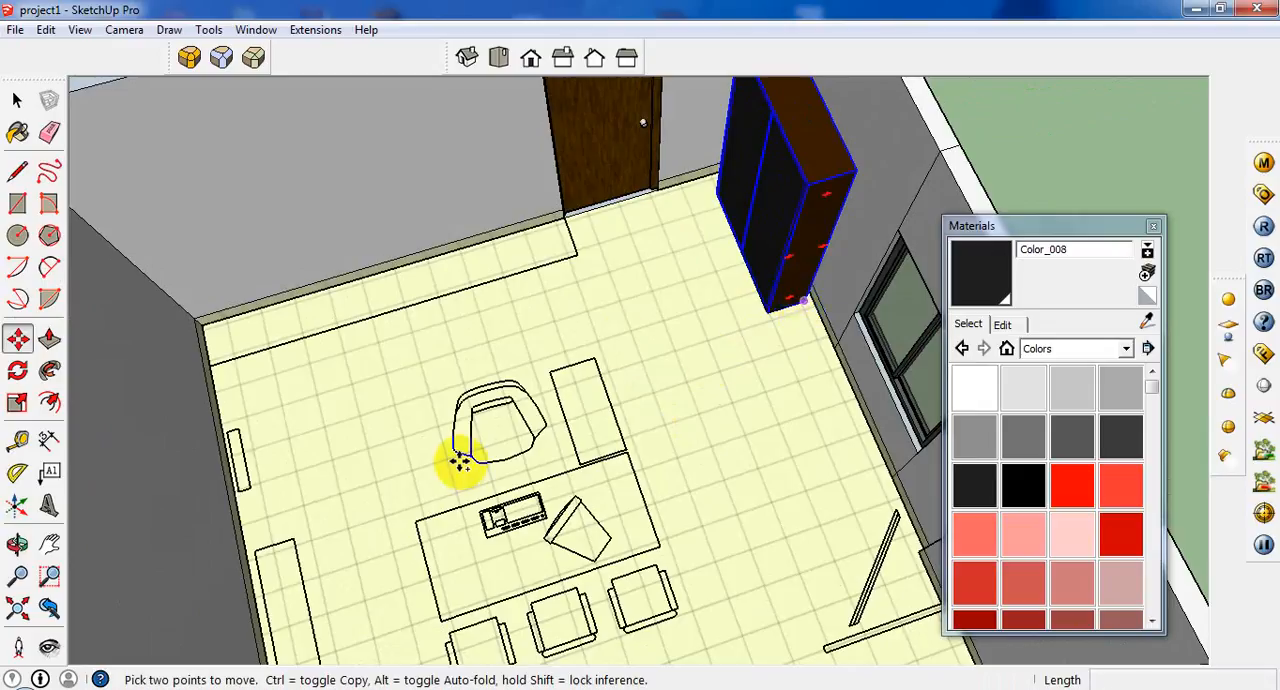
pyautogui.click(805, 298)
pyautogui.press('ctrl')
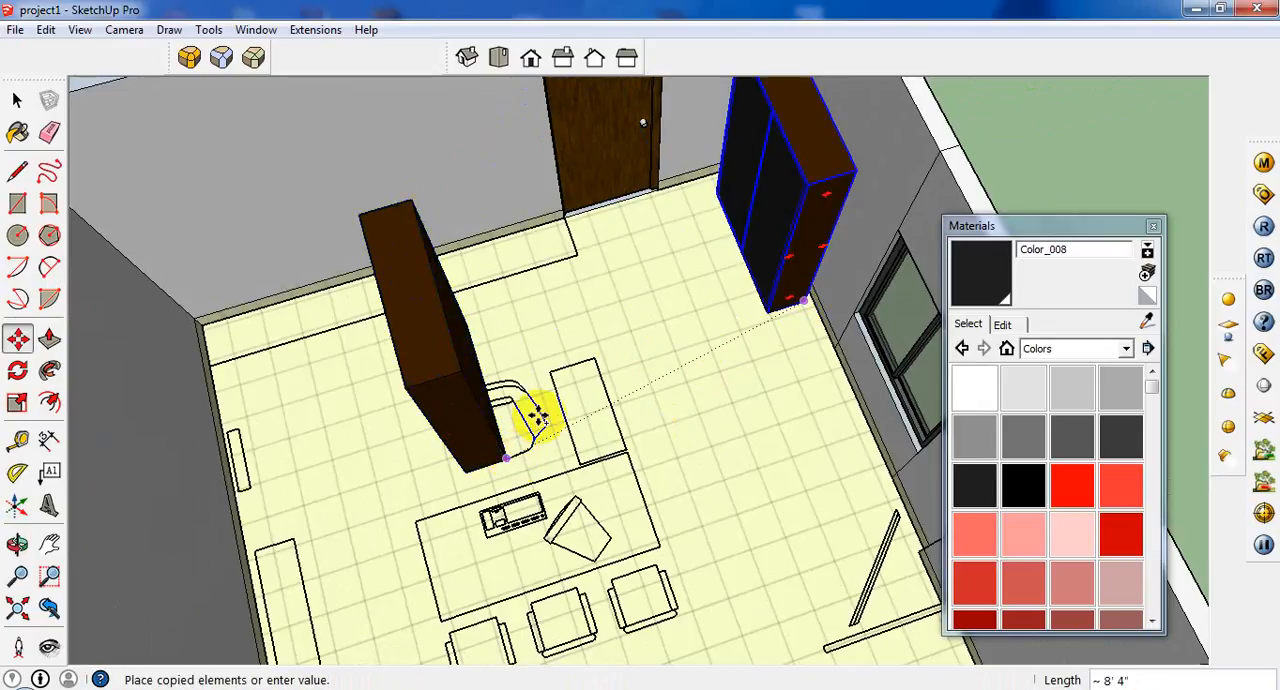
pyautogui.scroll(-3, 427, 486)
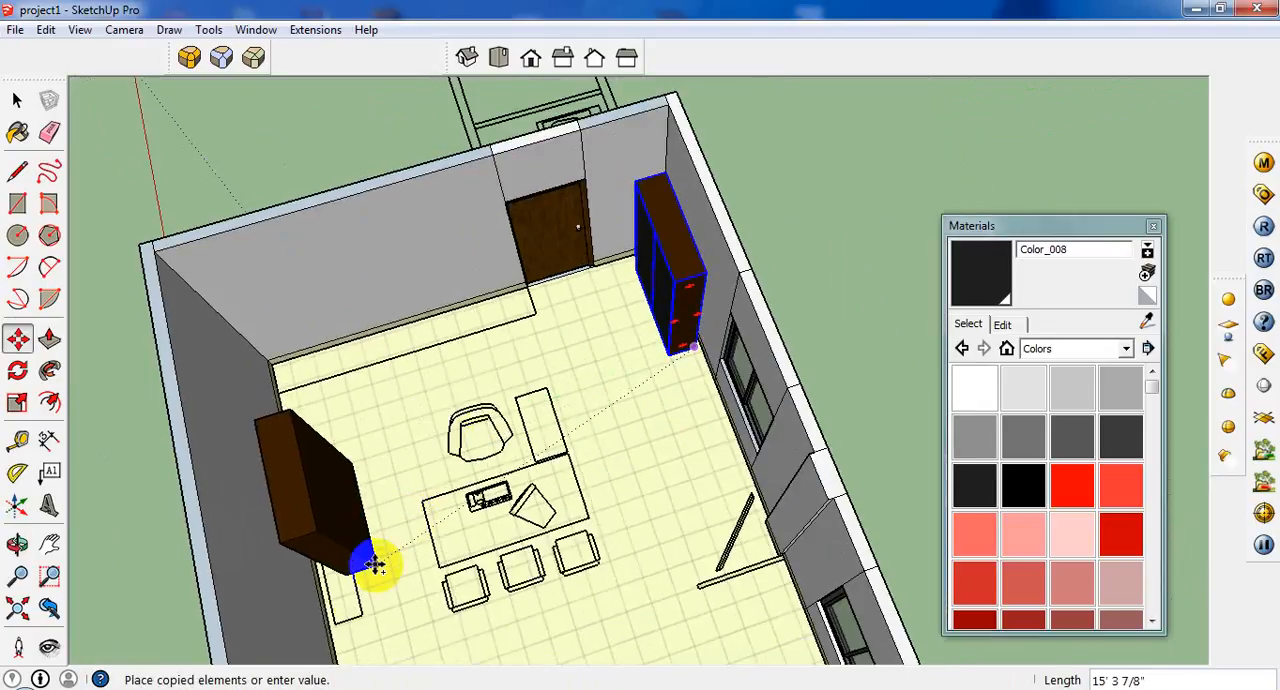
pyautogui.click(358, 611)
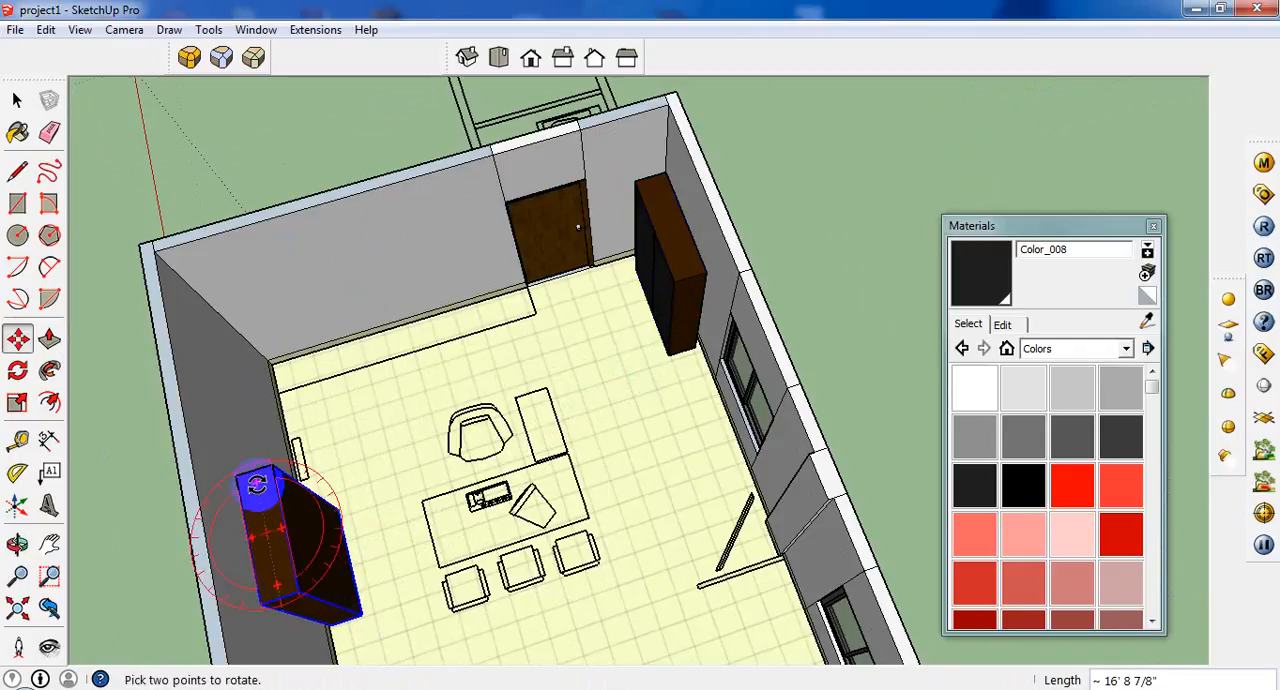
# Rotate the copied cabinet 180° about its vertical axis so its doors face into the room.
pyautogui.click(257, 485)
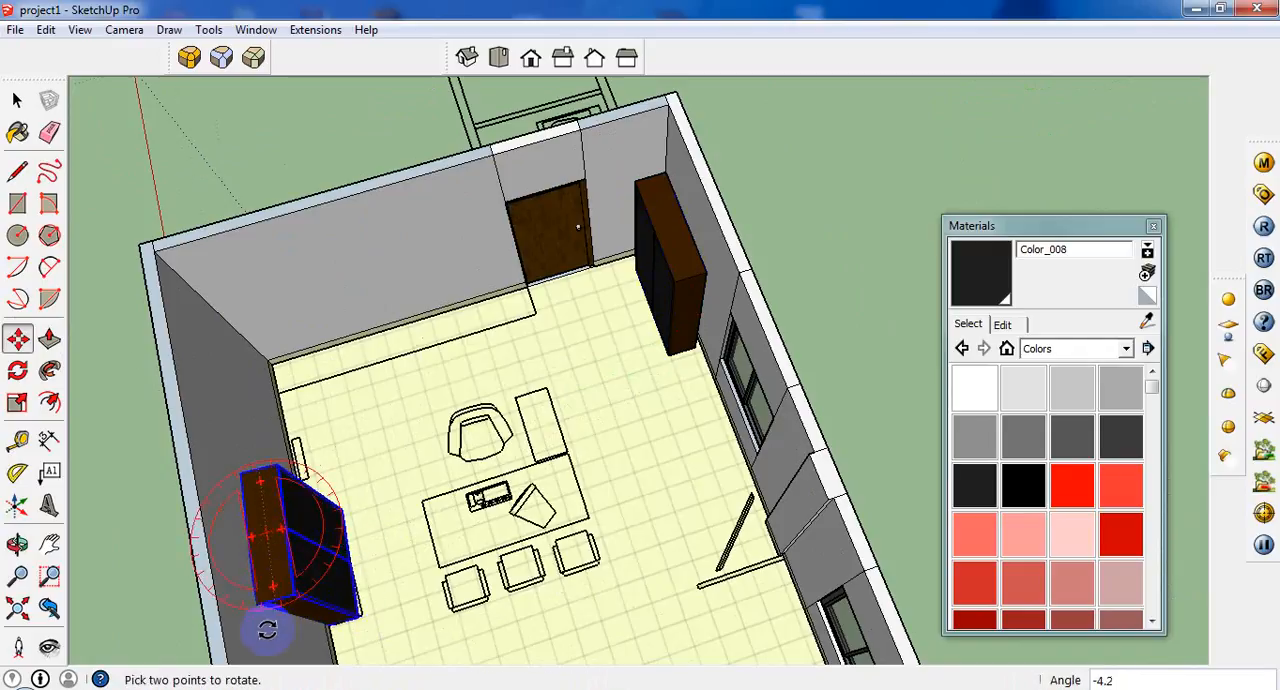
pyautogui.click(318, 655)
pyautogui.press('m')
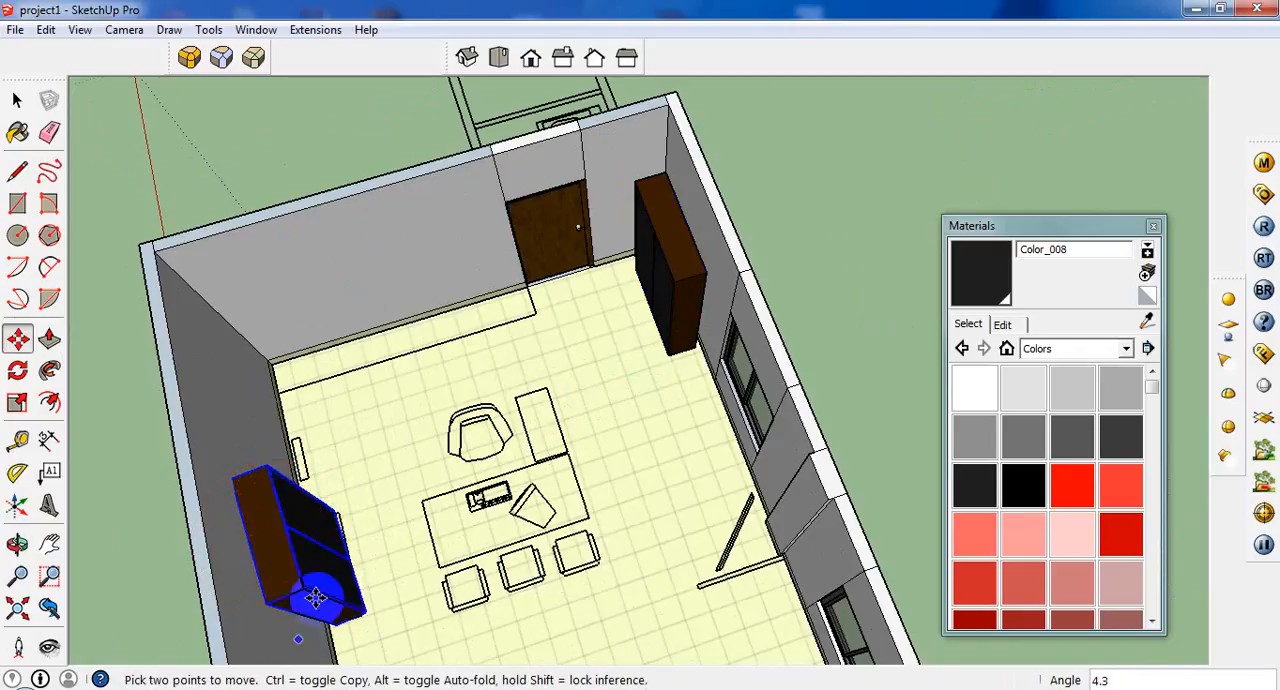
pyautogui.scroll(3, 323, 550)
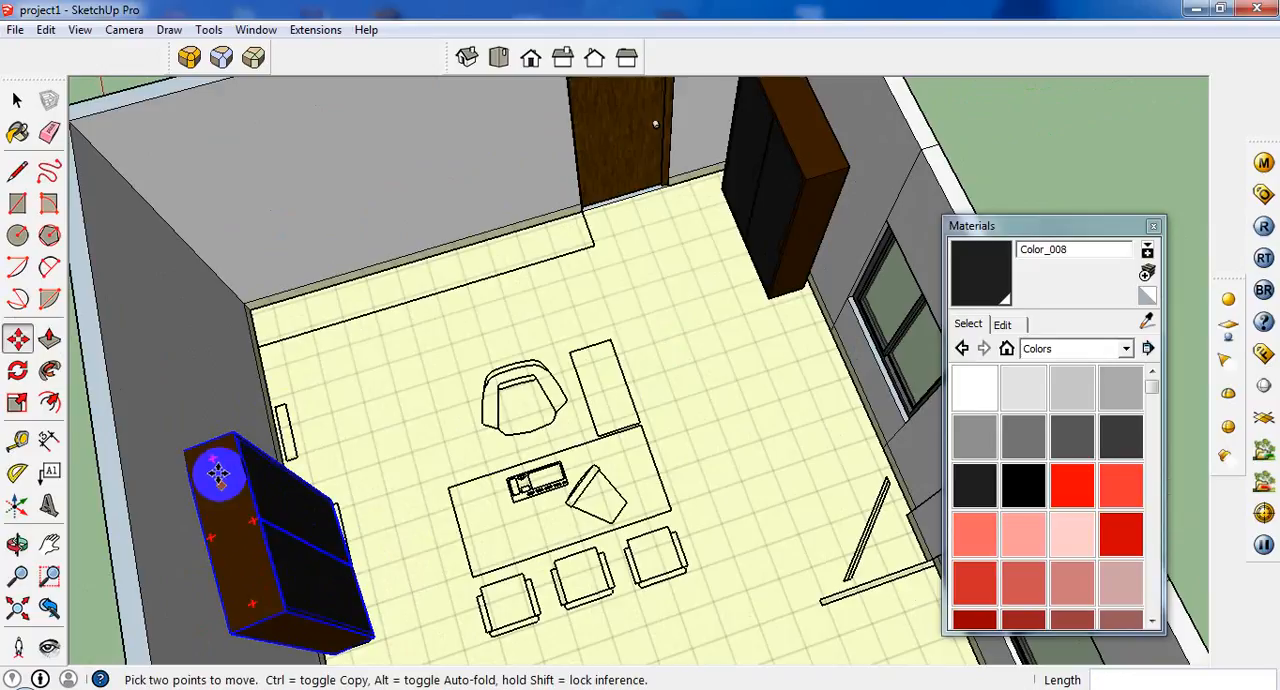
pyautogui.click(210, 457)
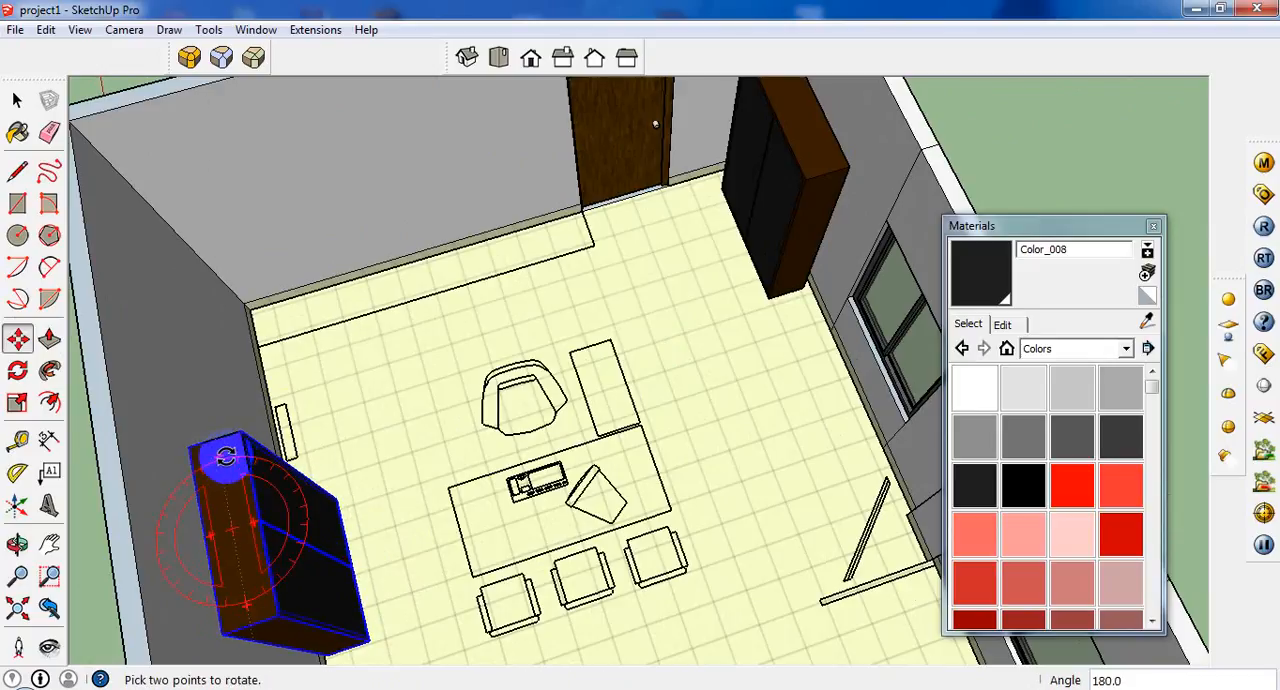
pyautogui.click(225, 455)
# Trace the desk outline with a 6' by 2' 9" rectangle and its side return with a rectangle about 2' 11 5/16" by 1' 4".
pyautogui.scroll(-3, 343, 463)
pyautogui.scroll(-2, 383, 452)
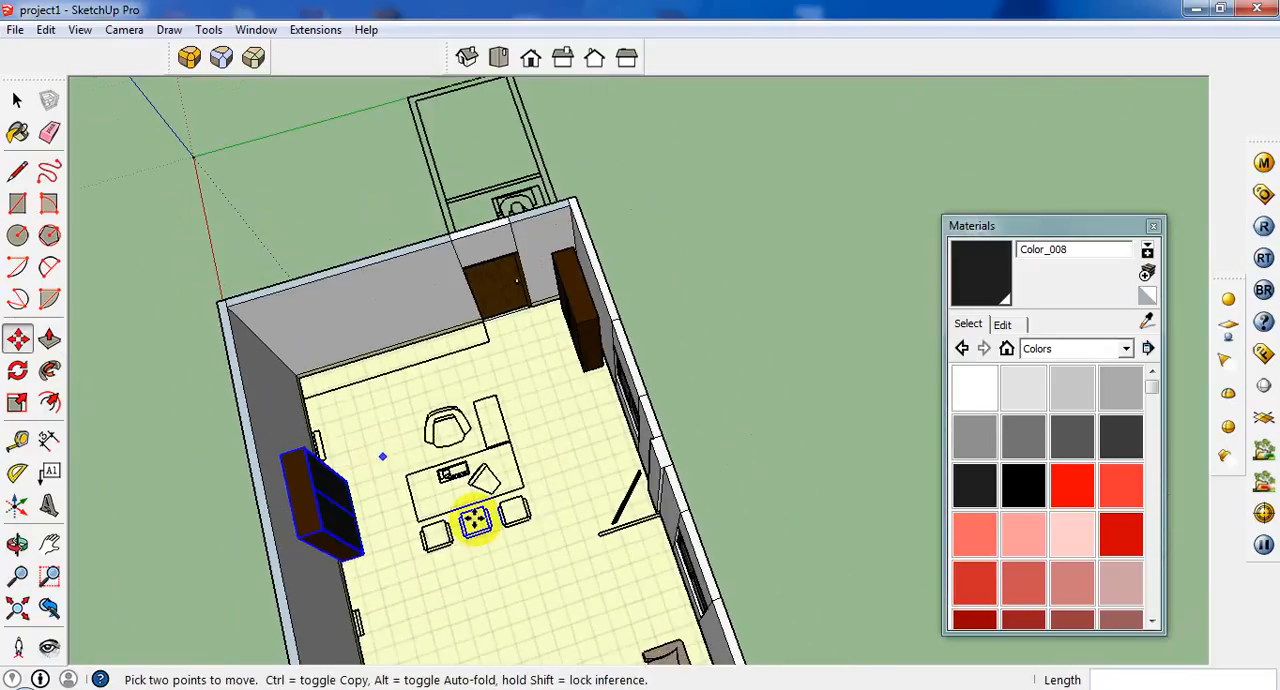
pyautogui.moveTo(467, 537); pyautogui.dragTo(346, 534, button='middle')
pyautogui.scroll(3, 341, 525)
pyautogui.scroll(2, 380, 480)
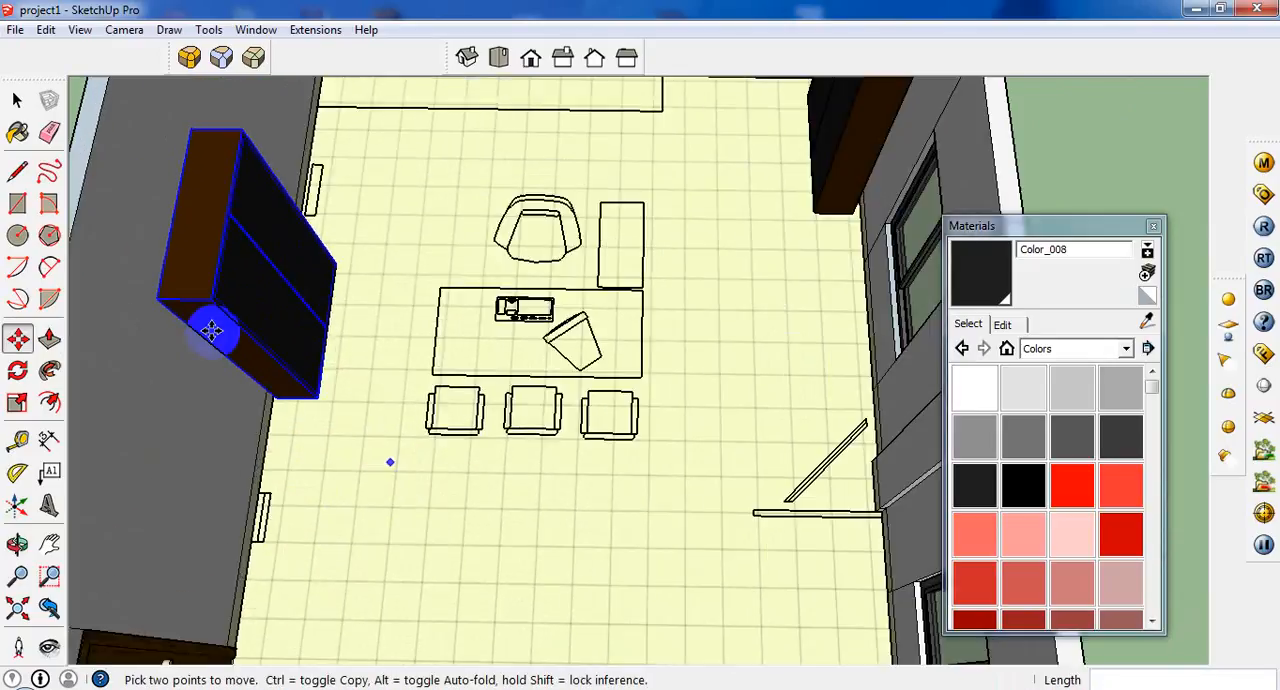
pyautogui.click(17, 171)
pyautogui.click(17, 203)
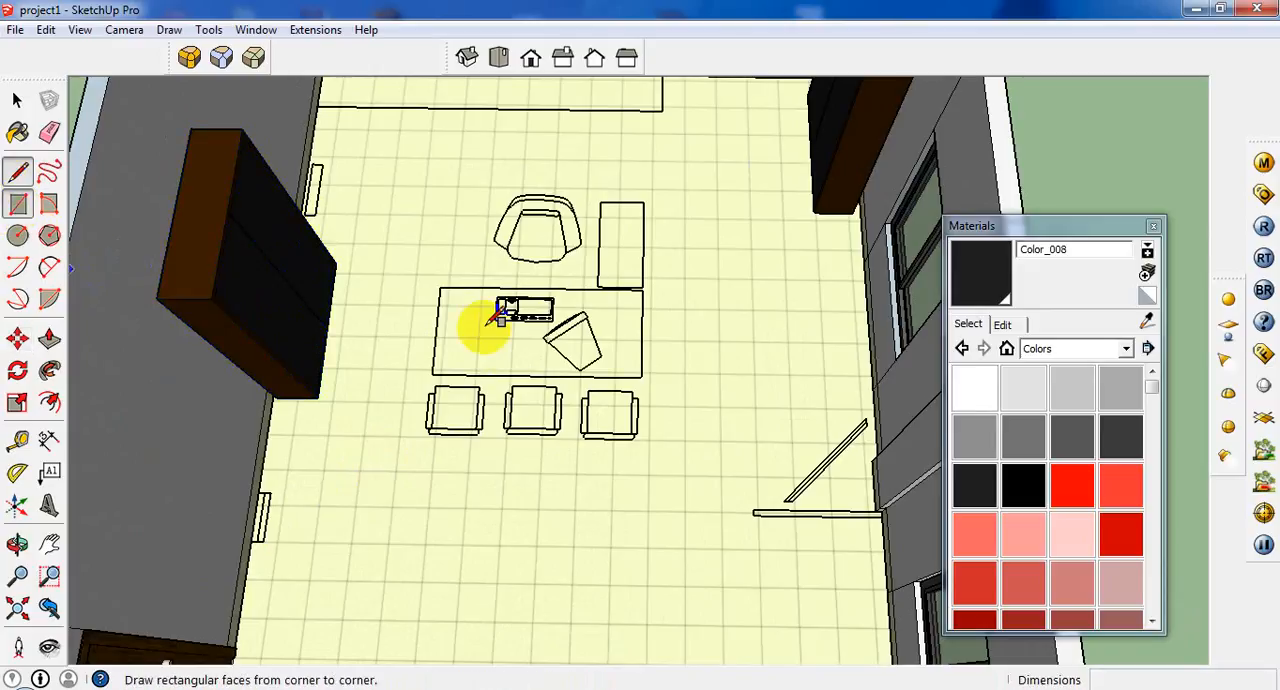
pyautogui.scroll(-2, 445, 300)
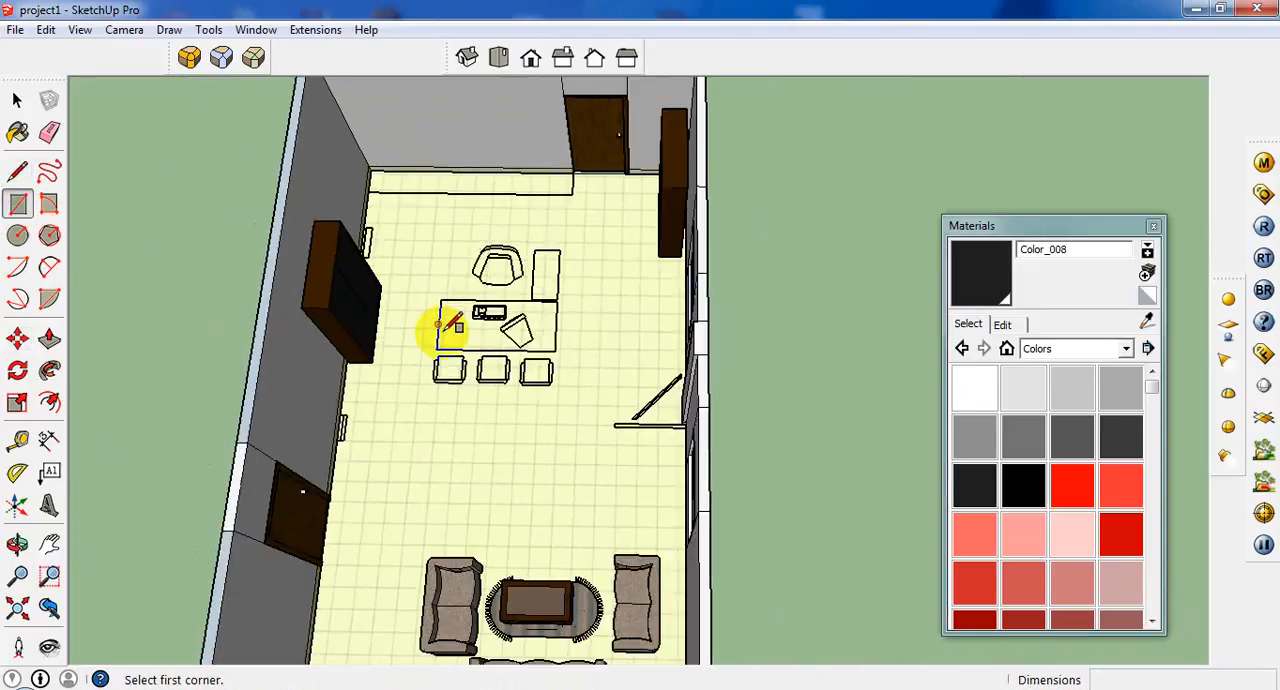
pyautogui.scroll(3, 443, 320)
pyautogui.click(445, 290)
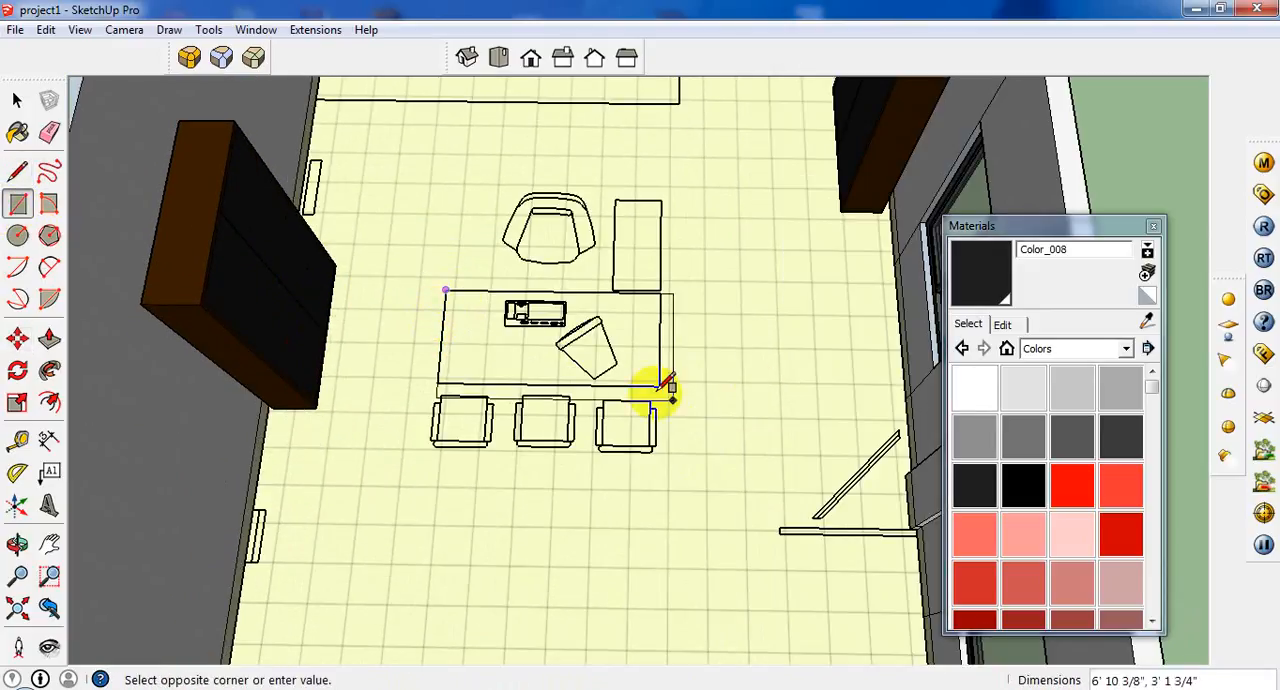
pyautogui.click(659, 385)
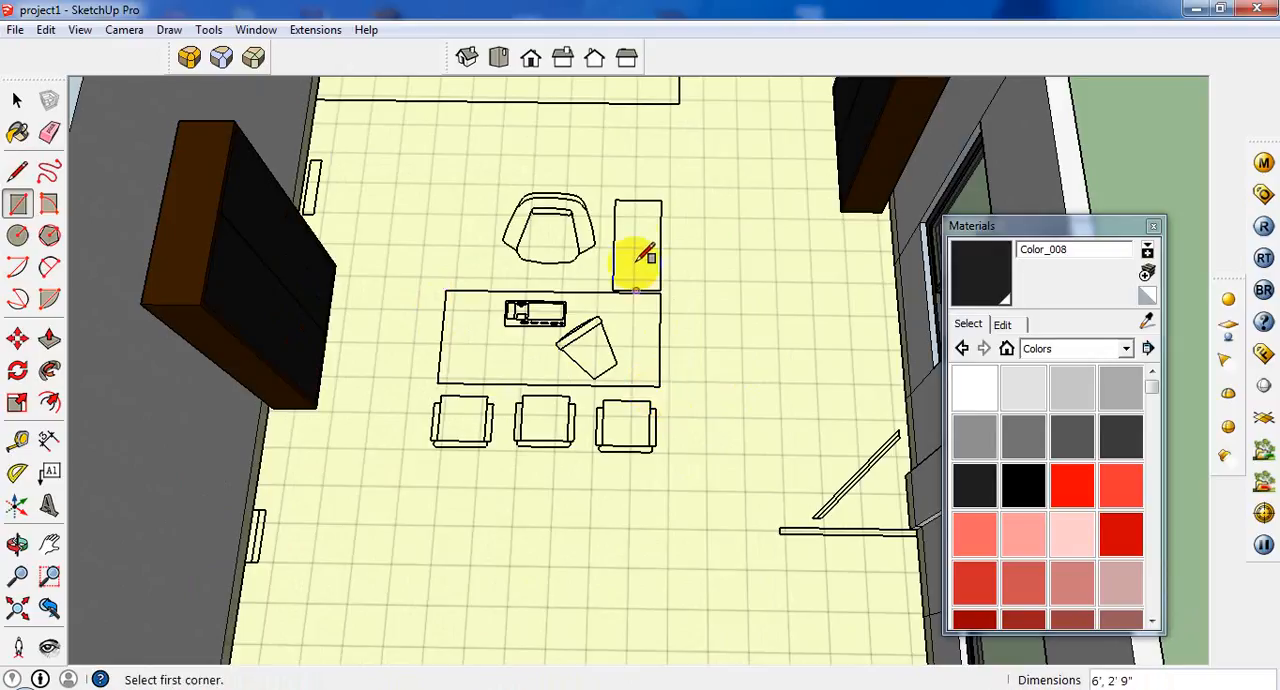
pyautogui.click(615, 200)
pyautogui.click(660, 291)
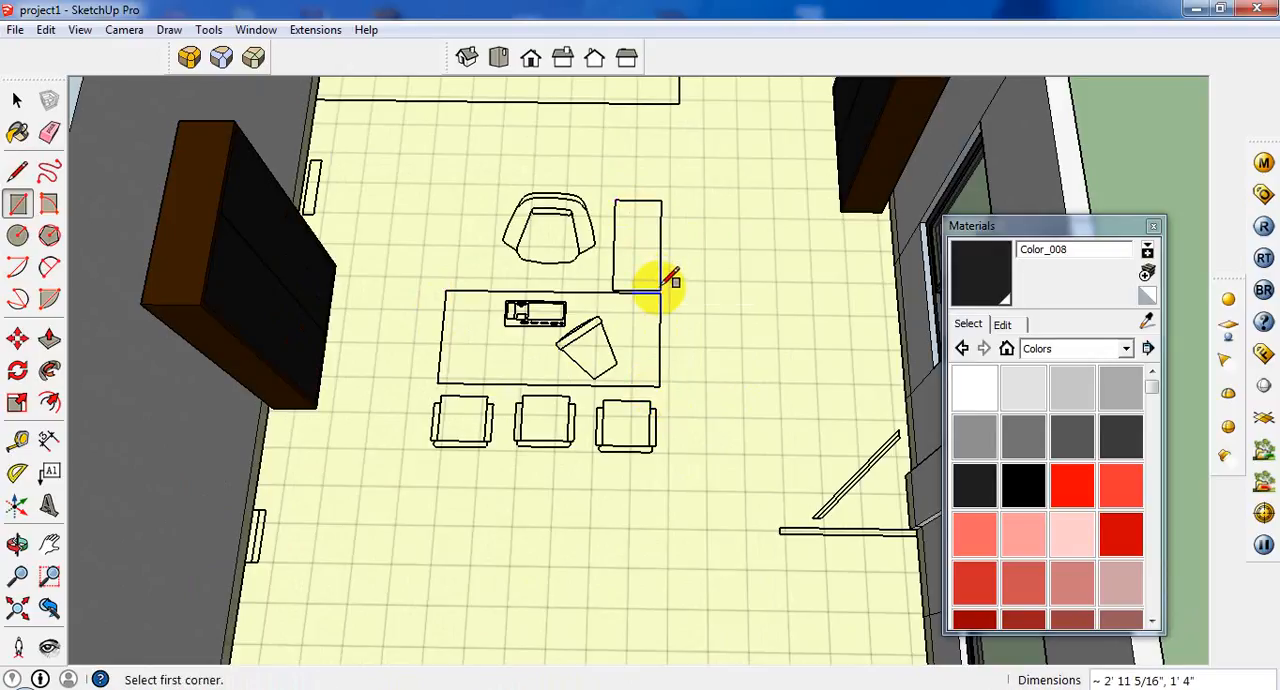
# Move both desk faces together about 15' out of the room onto open ground beyond the window wall, and close the materials window.
pyautogui.click(20, 100)
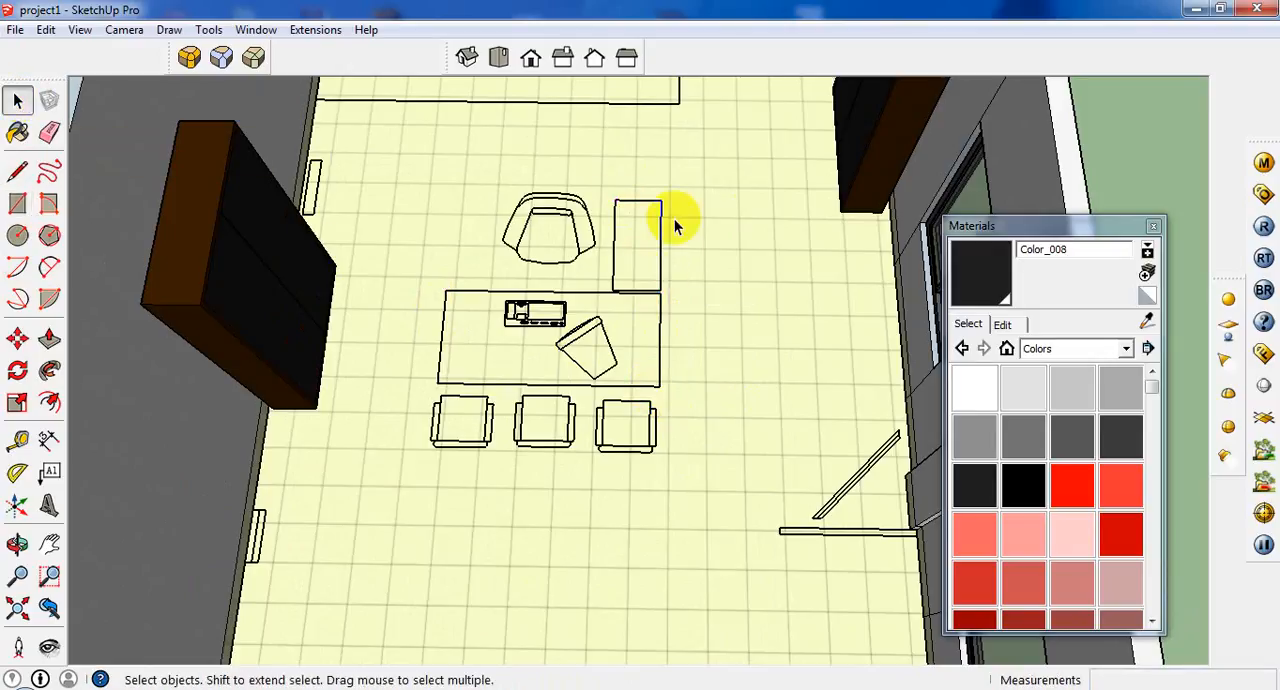
pyautogui.click(625, 235)
pyautogui.keyDown('shift'); pyautogui.click(603, 360); pyautogui.keyUp('shift')
pyautogui.scroll(-3, 603, 360)
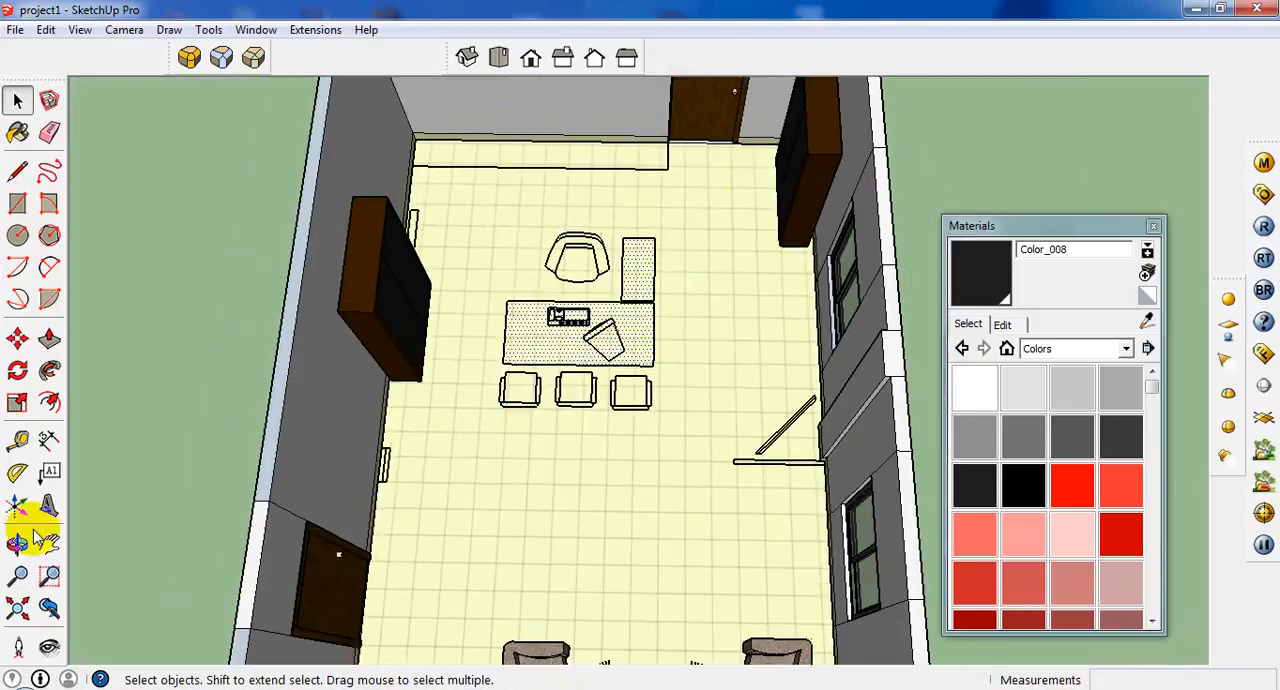
pyautogui.click(17, 340)
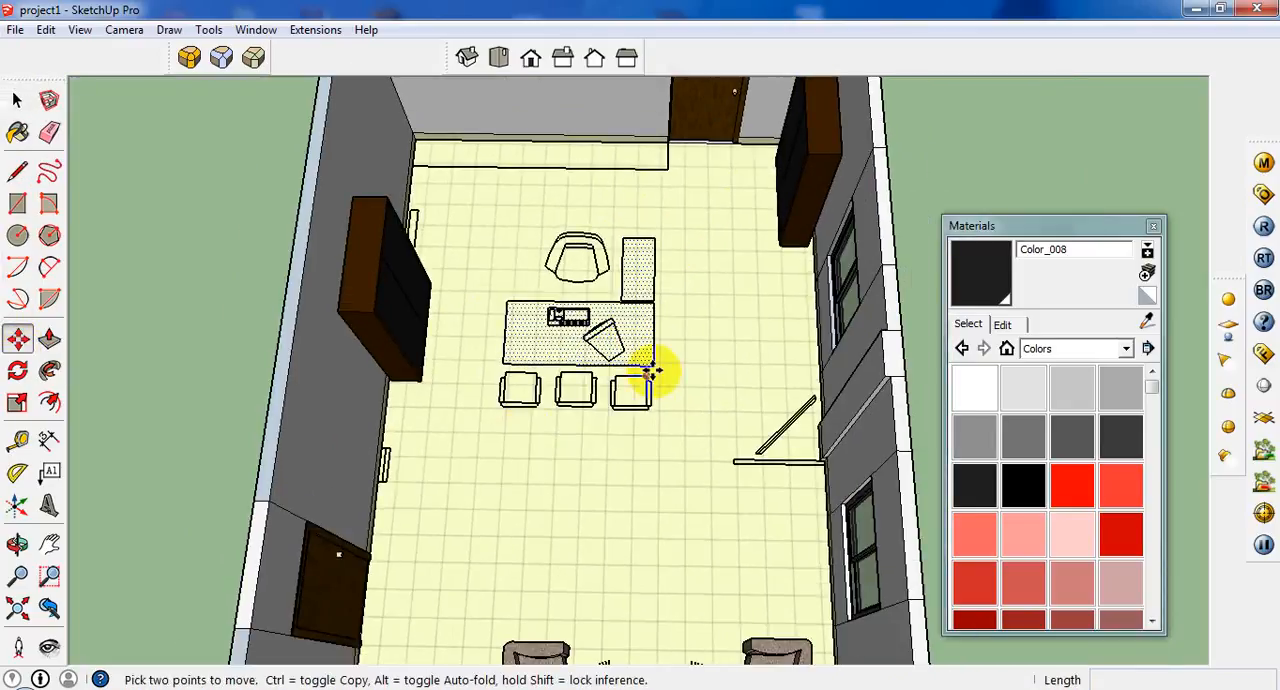
pyautogui.click(645, 367)
pyautogui.scroll(-4, 600, 390)
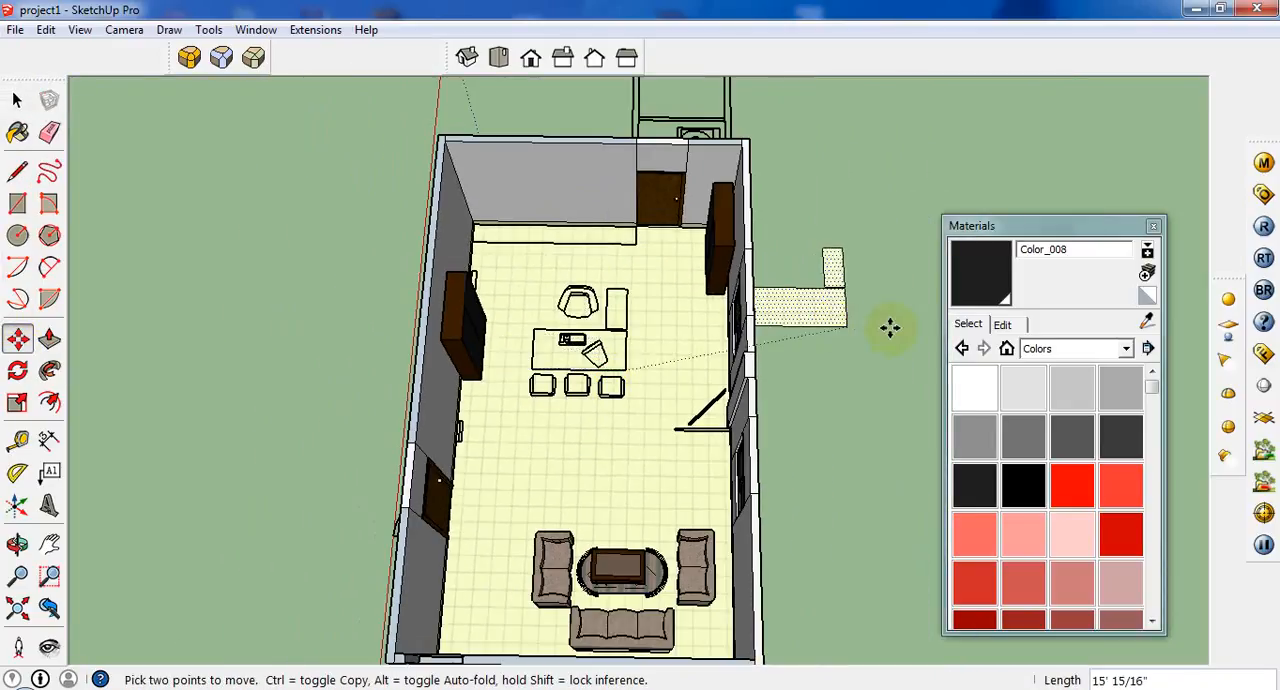
pyautogui.click(1153, 226)
pyautogui.scroll(4, 1066, 329)
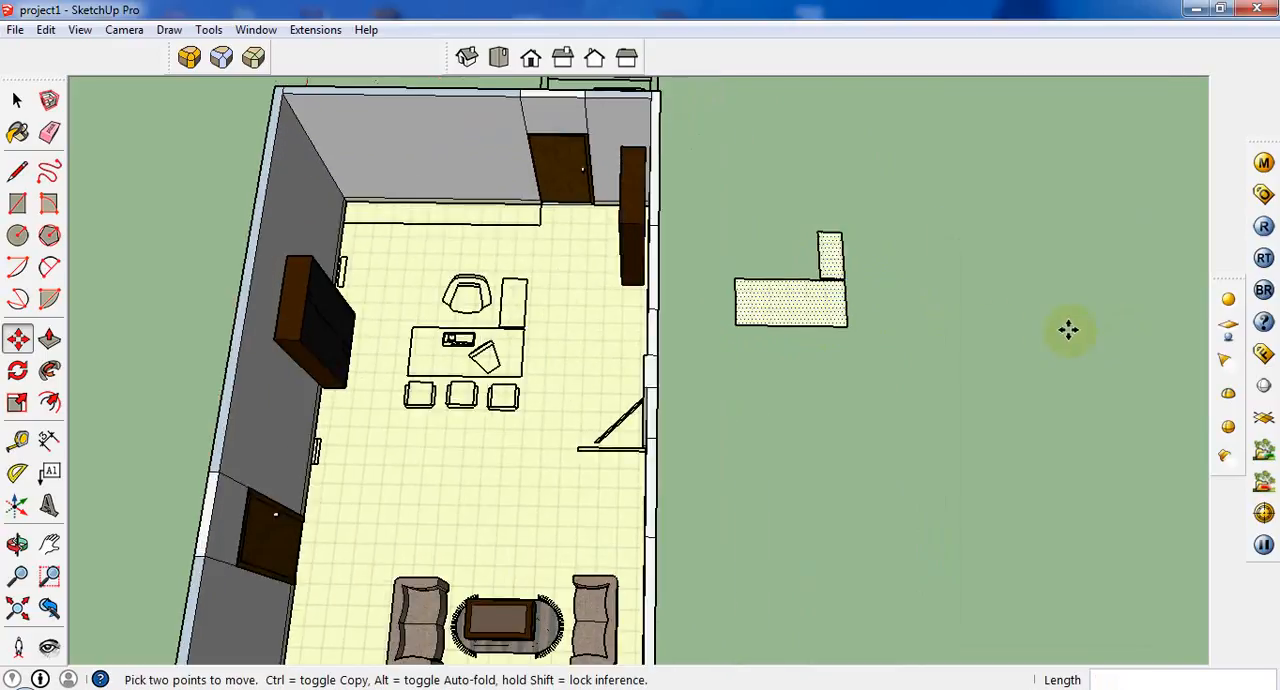
# Push/Pull the large desk face up into a block and the narrow side return face up 2' 4".
pyautogui.click(49, 339)
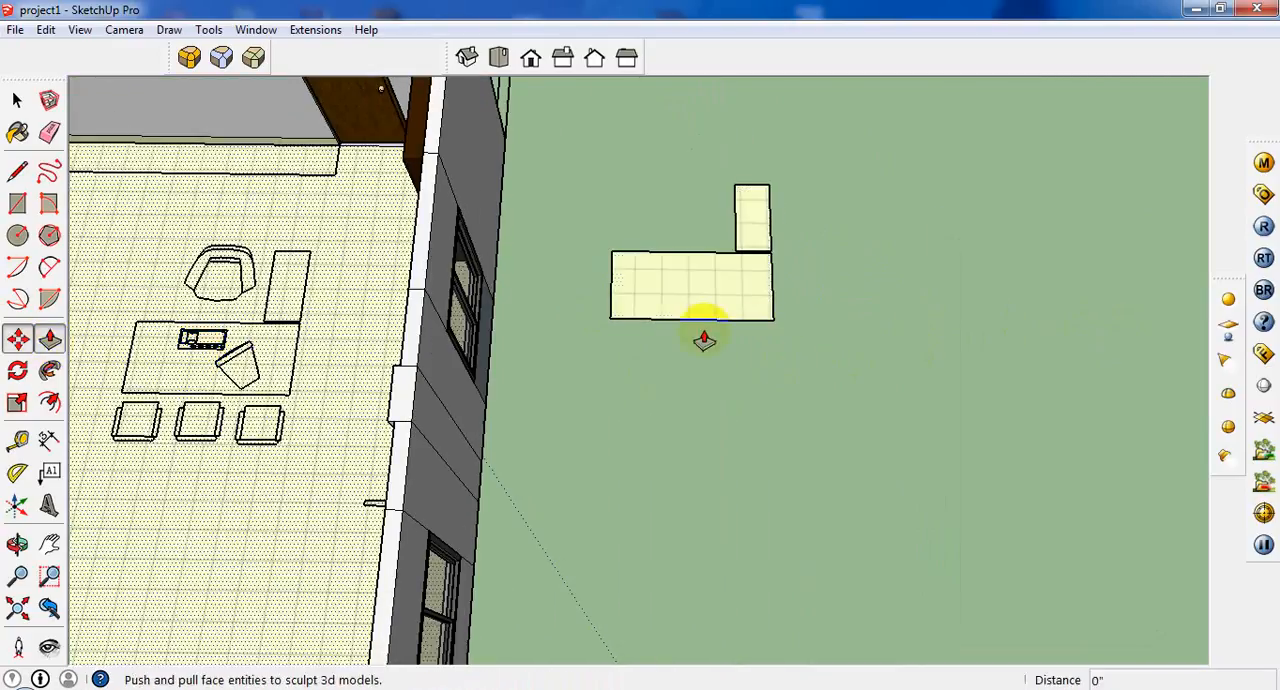
pyautogui.click(746, 308)
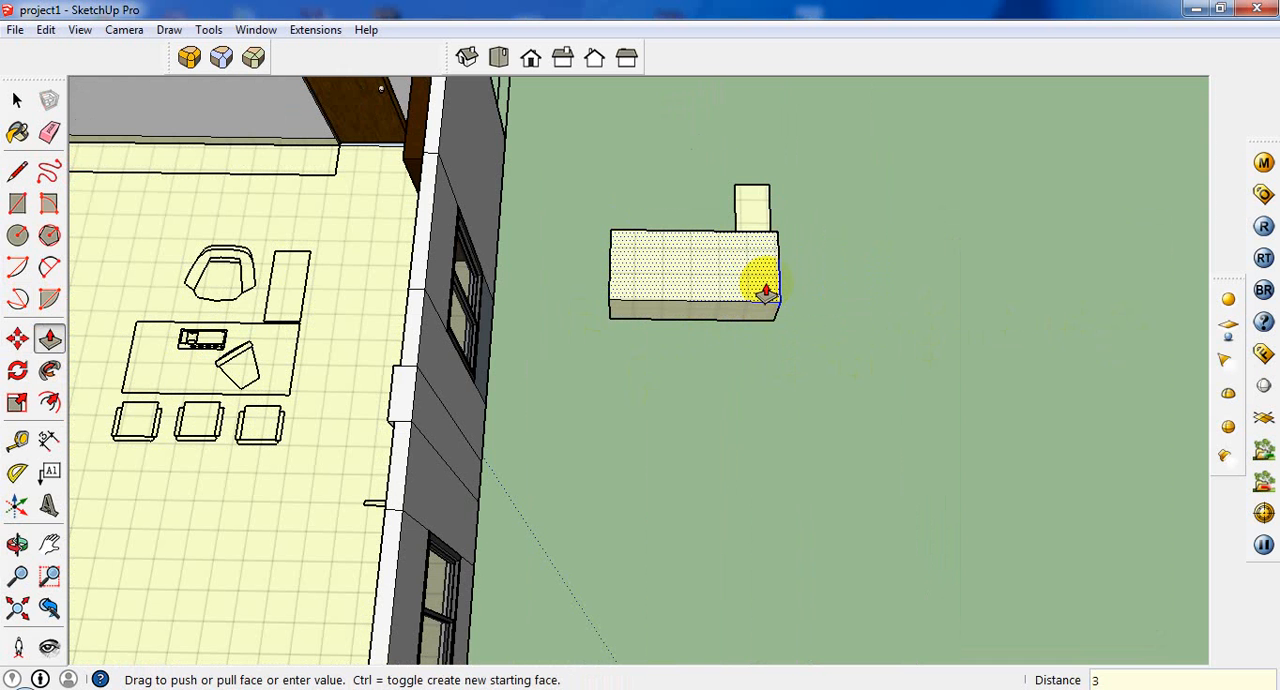
pyautogui.moveTo(913, 356); pyautogui.dragTo(210, 85, button='middle')
pyautogui.moveTo(955, 430); pyautogui.dragTo(255, 250, button='middle')
pyautogui.moveTo(432, 503); pyautogui.dragTo(395, 492, button='middle')
pyautogui.click(408, 557)
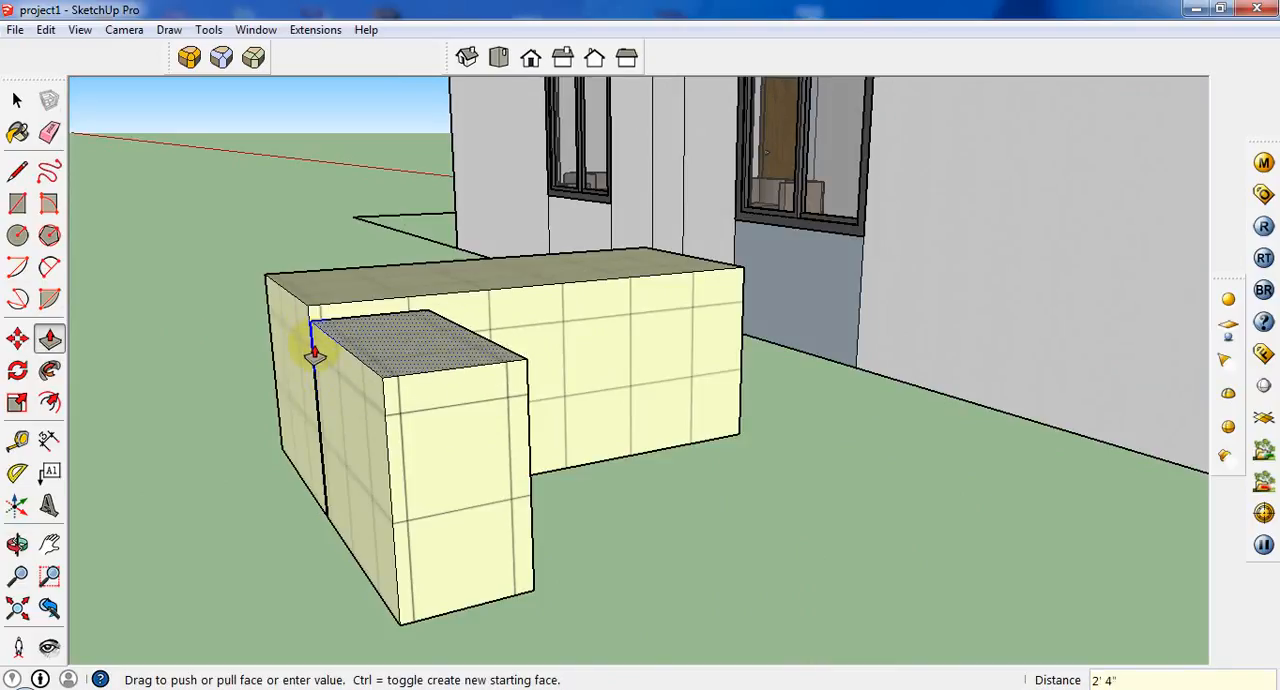
# Push/Pull the side return's inner end face about 15/16" to close the narrow gap against the main desk block.
pyautogui.moveTo(477, 354); pyautogui.dragTo(897, 398, button='middle')
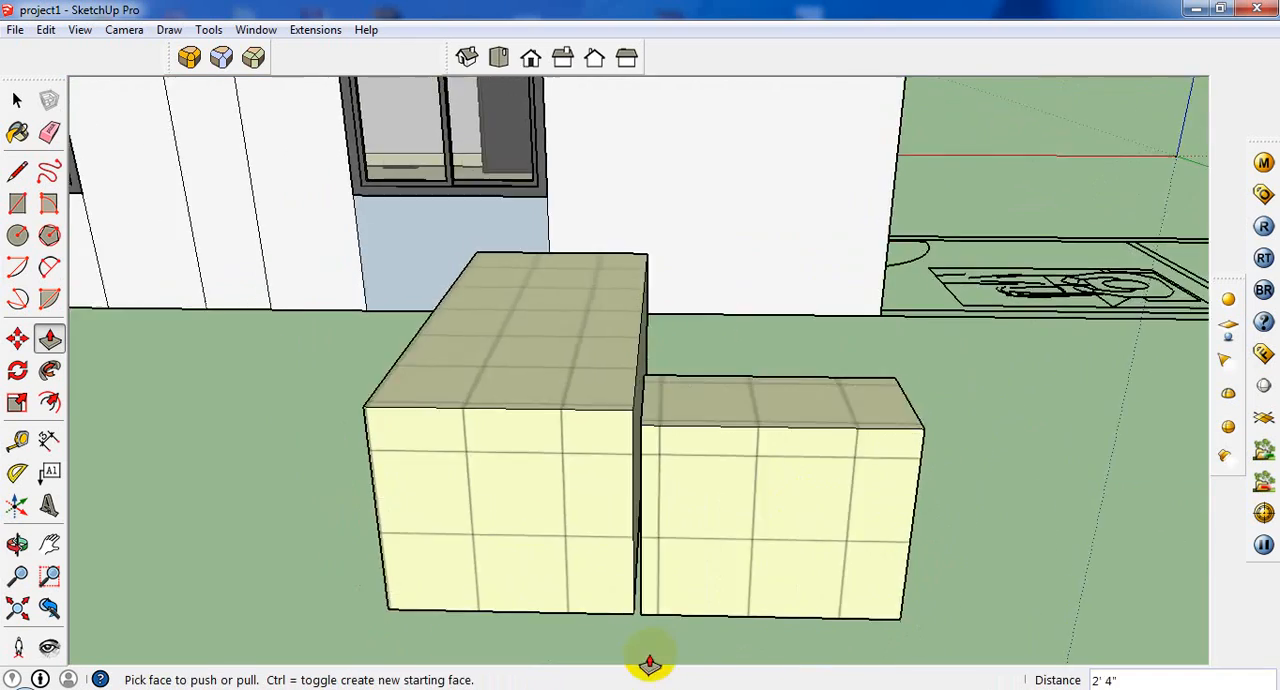
pyautogui.scroll(5, 649, 661)
pyautogui.moveTo(785, 580); pyautogui.dragTo(723, 523, button='middle')
pyautogui.click(684, 512)
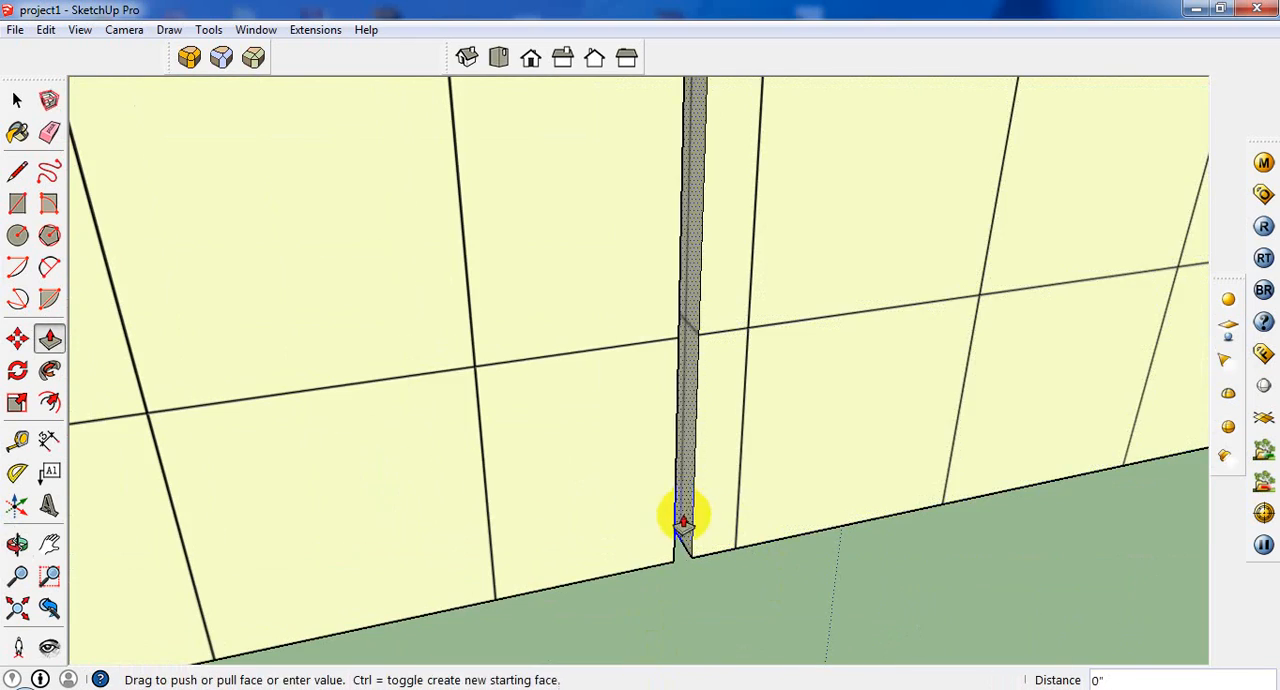
pyautogui.click(671, 526)
pyautogui.scroll(-4, 351, 580)
pyautogui.scroll(-3, 486, 487)
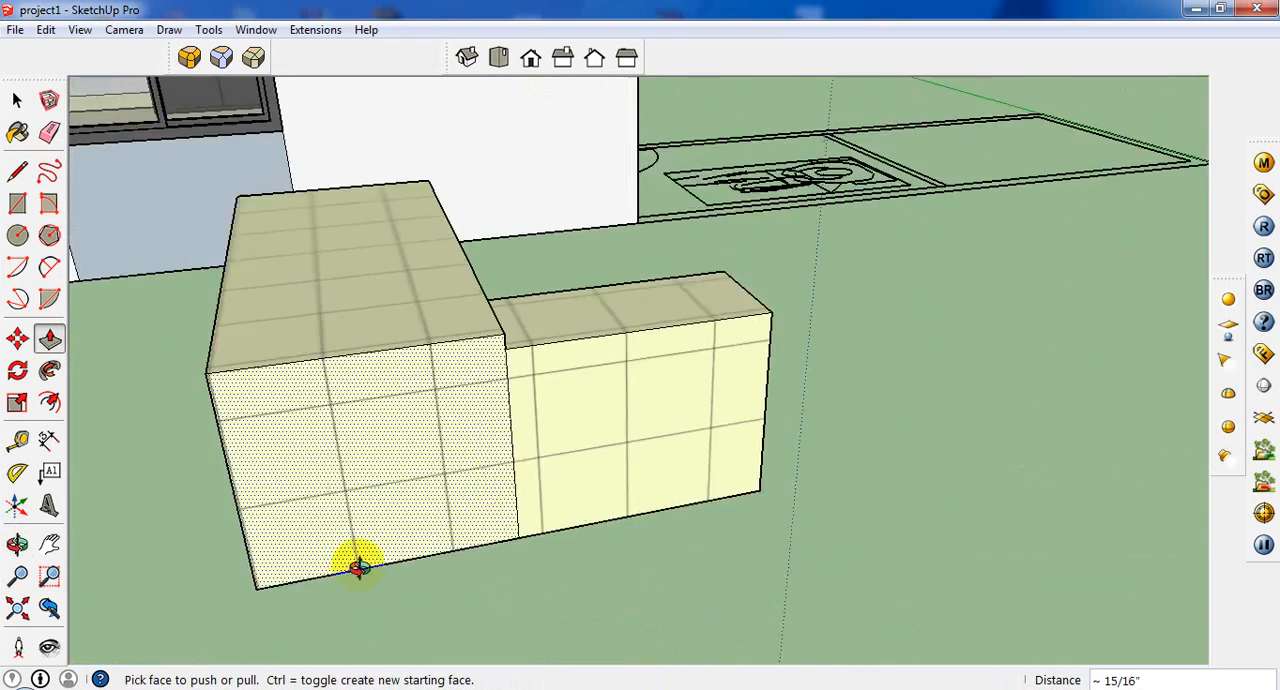
pyautogui.moveTo(640, 545); pyautogui.dragTo(431, 642, button='middle')
pyautogui.scroll(-5, 431, 642)
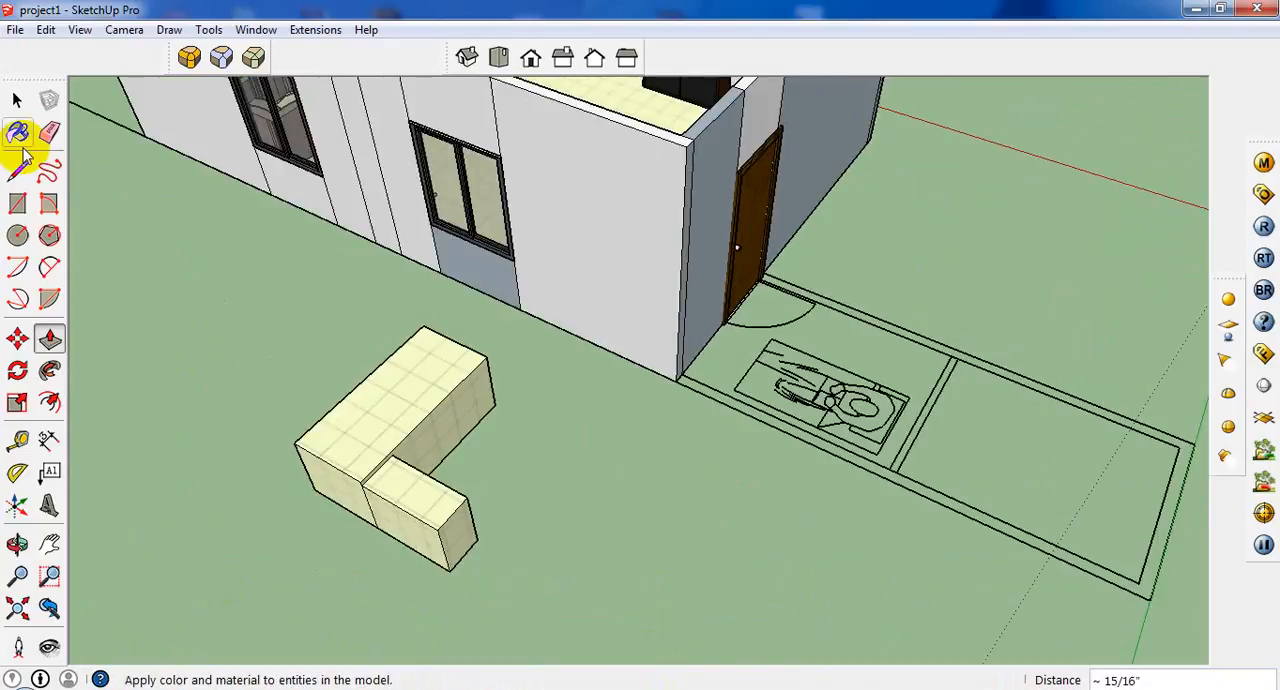
# Sample the coffee table's dark brown Color_C21 and paint it onto the tops of the main desk and side return.
pyautogui.click(18, 131)
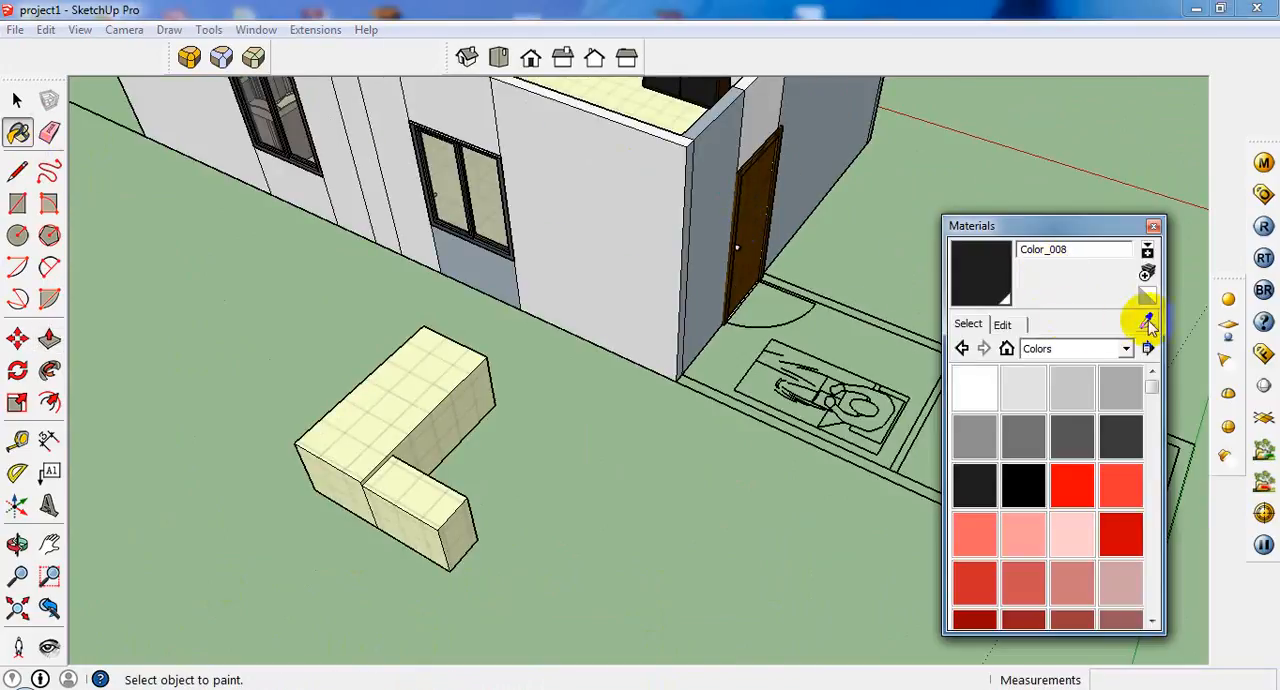
pyautogui.click(1147, 320)
pyautogui.moveTo(527, 243); pyautogui.dragTo(291, 200, button='middle')
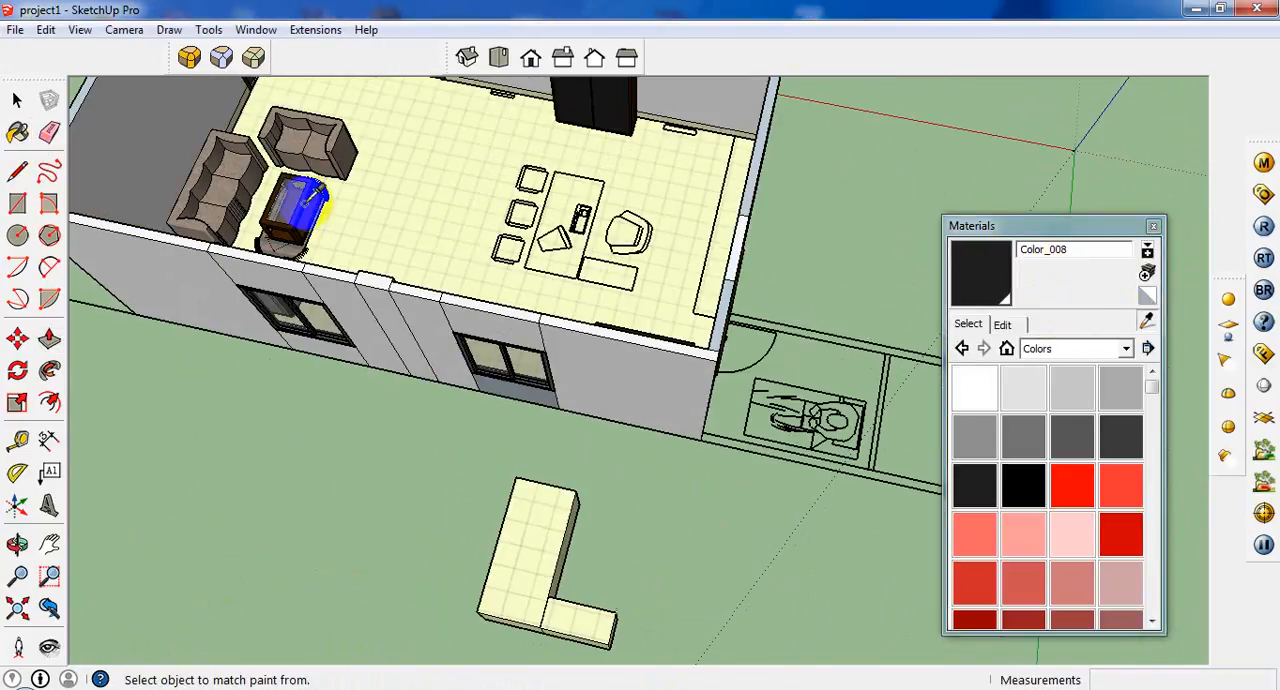
pyautogui.click(303, 205)
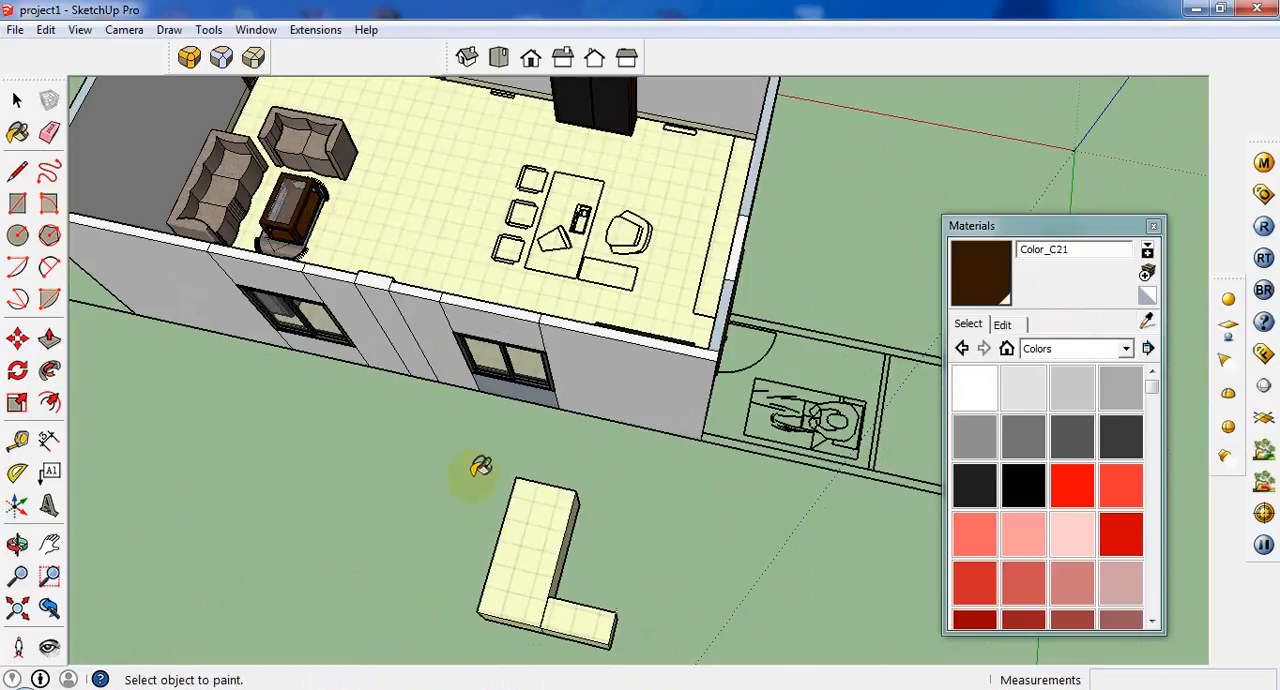
pyautogui.click(535, 555)
pyautogui.moveTo(535, 555)
pyautogui.mouseDown(button='middle')
pyautogui.moveTo(594, 608)
pyautogui.moveTo(237, 323)
pyautogui.mouseUp(button='middle')
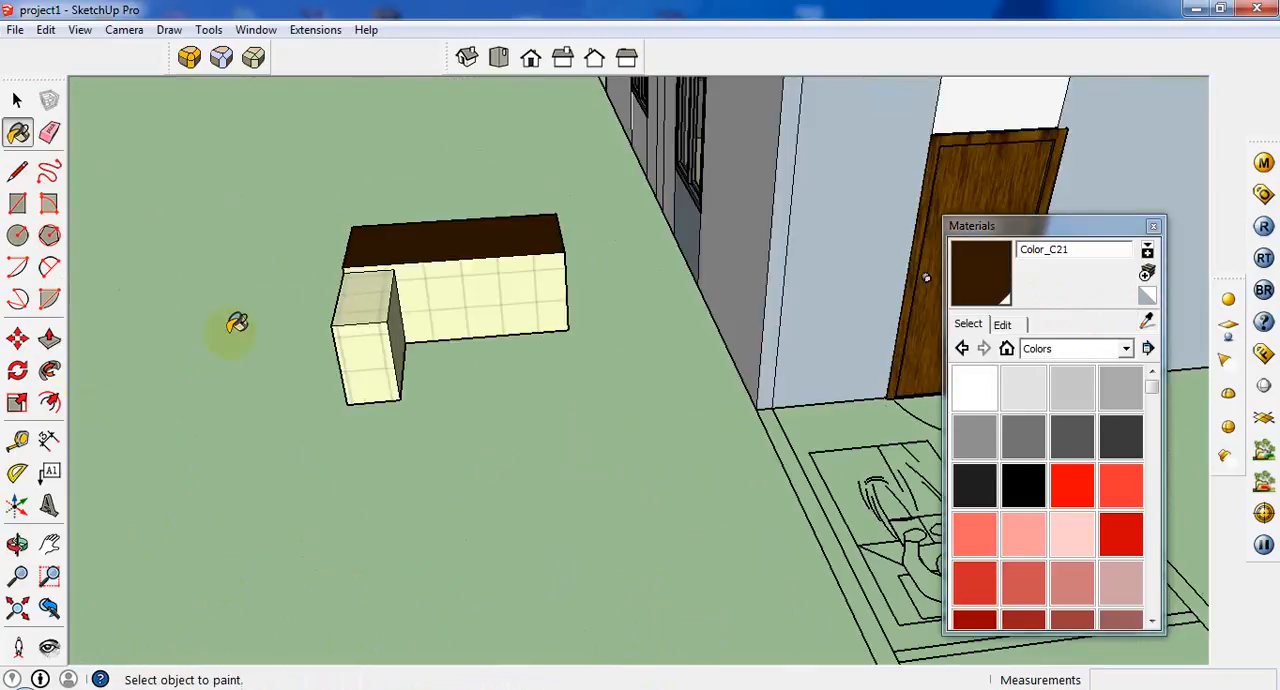
pyautogui.click(385, 298)
# Select only the desk geometry, leaving out the room, and paint all its remaining faces with Color_C21.
pyautogui.hotkey('ctrl', 'a')
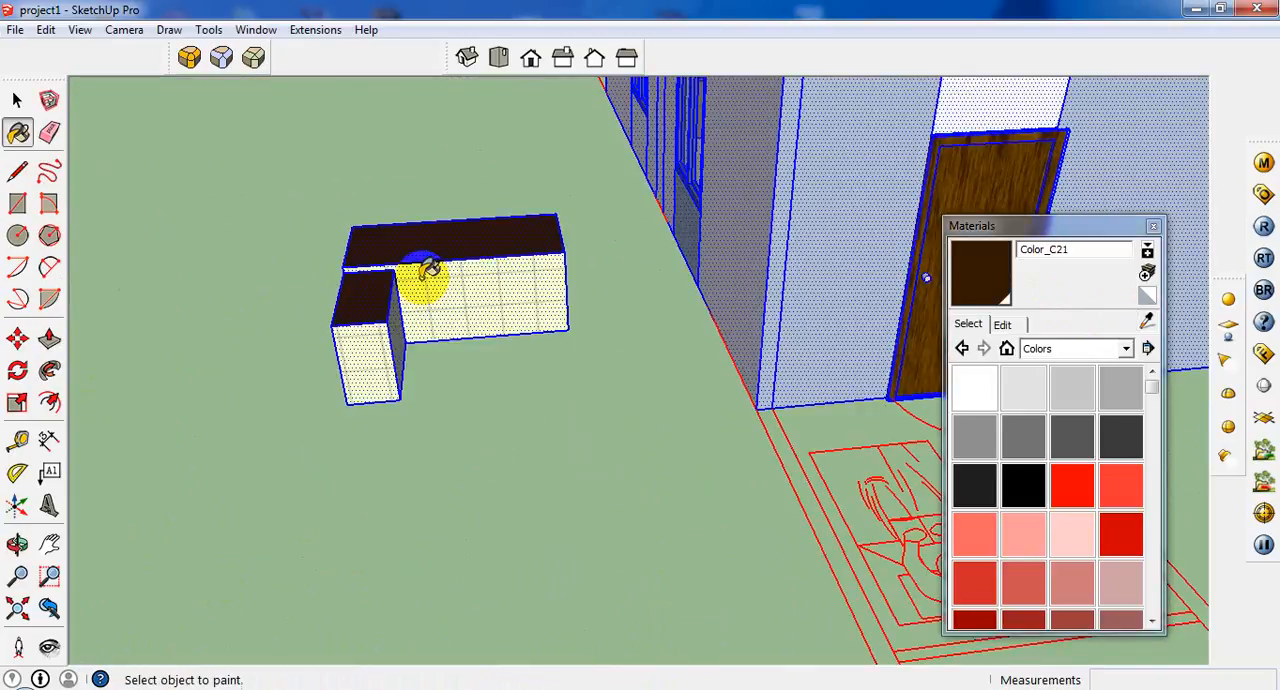
pyautogui.click(17, 100)
pyautogui.click(612, 194)
pyautogui.moveTo(192, 477); pyautogui.dragTo(192, 478)
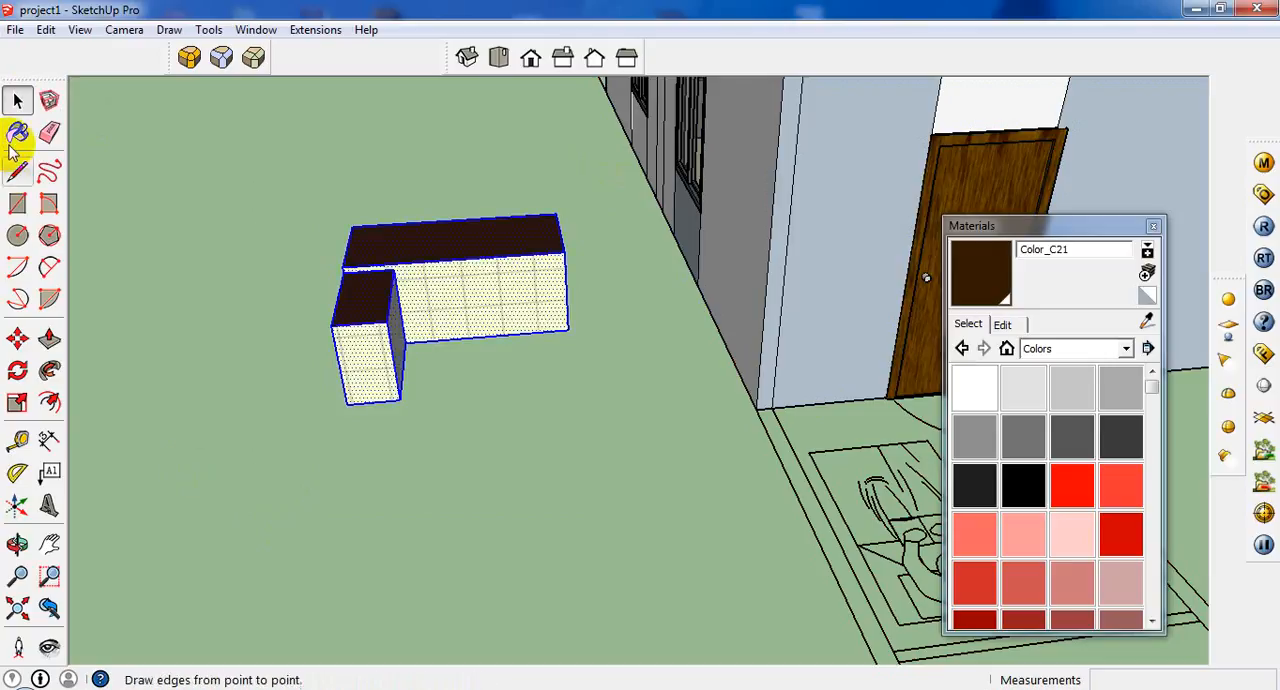
pyautogui.click(17, 133)
pyautogui.click(486, 298)
pyautogui.scroll(3, 645, 283)
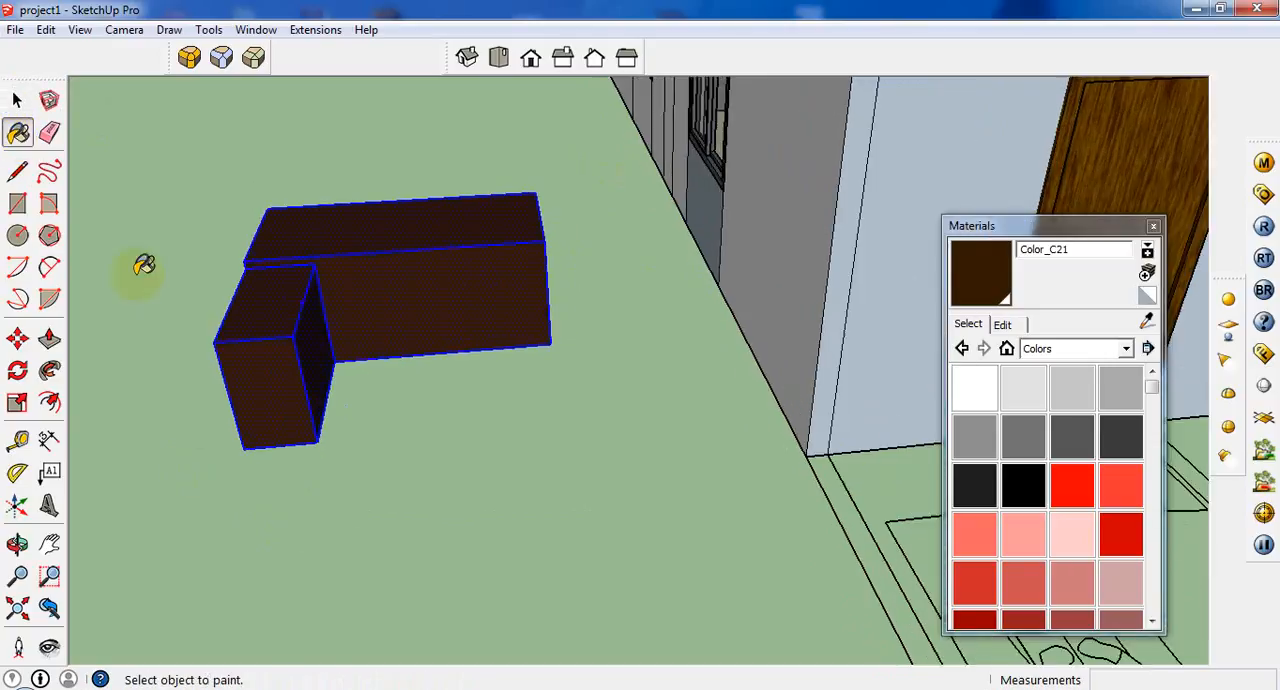
# Try to erase the inner side faces of the side return and the main desk block.
pyautogui.click(18, 100)
pyautogui.scroll(2, 254, 370)
pyautogui.click(434, 320)
pyautogui.scroll(1, 455, 337)
pyautogui.moveTo(398, 327); pyautogui.dragTo(254, 187, button='middle')
pyautogui.scroll(3, 257, 184)
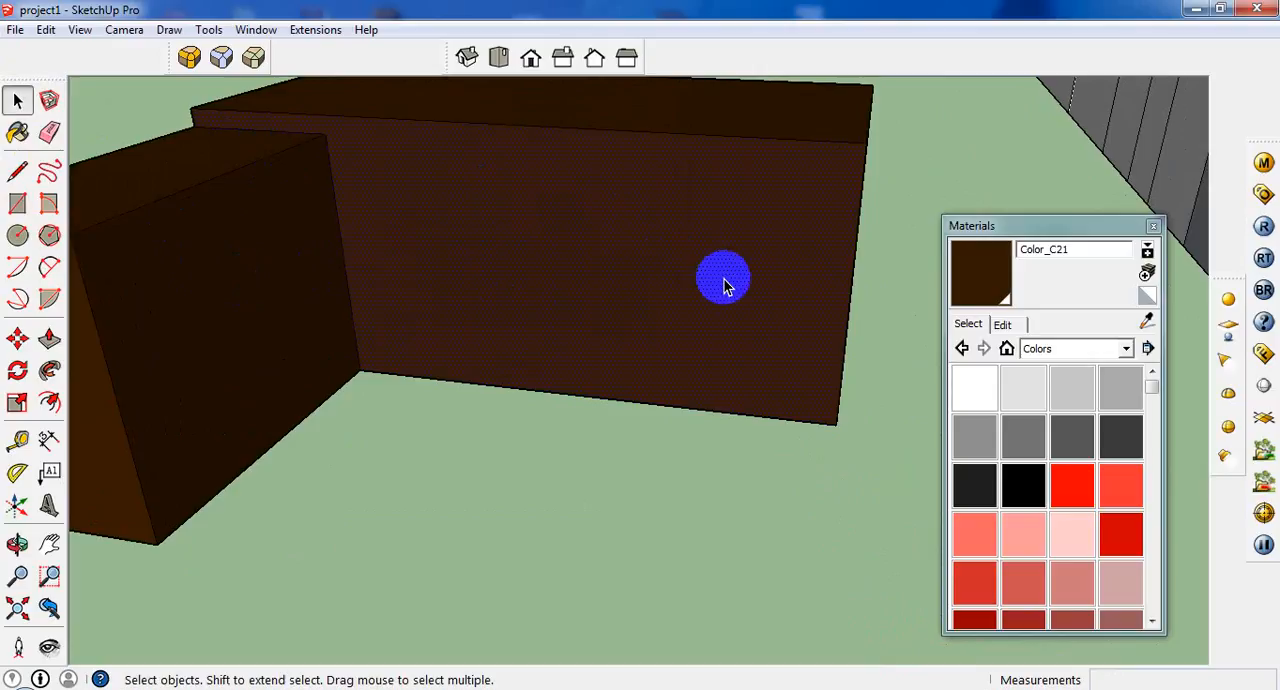
pyautogui.click(17, 172)
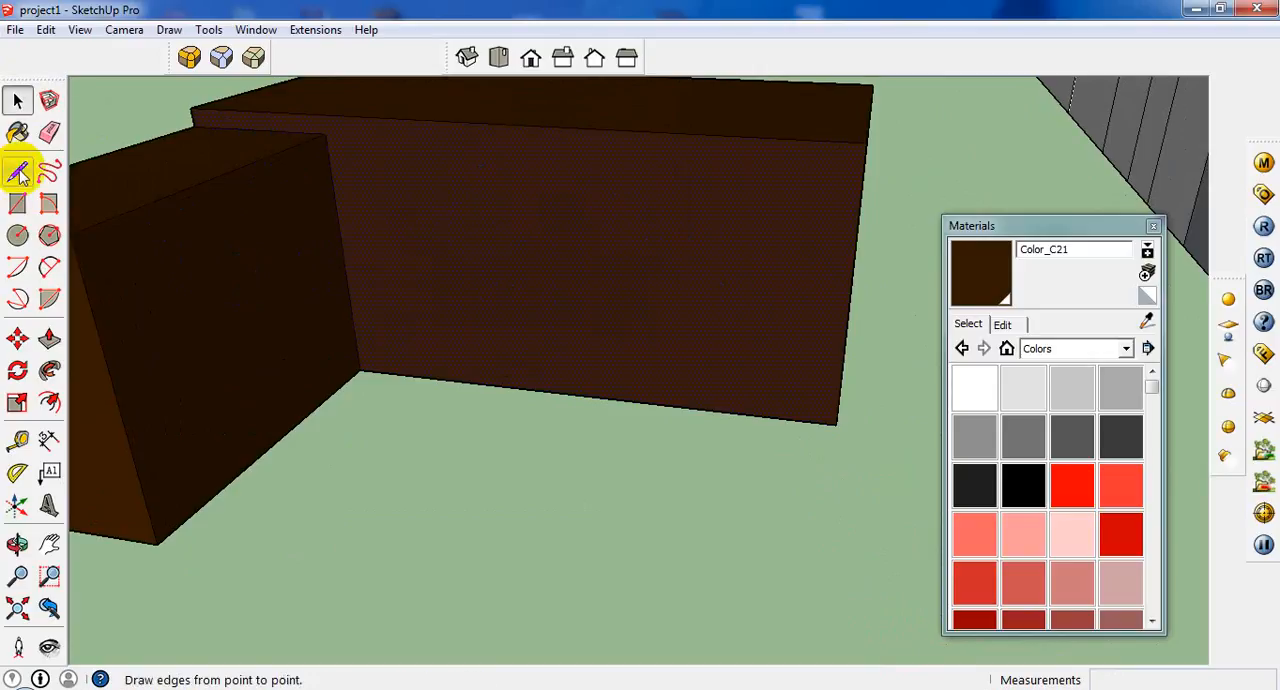
pyautogui.press('space')
pyautogui.click(314, 317)
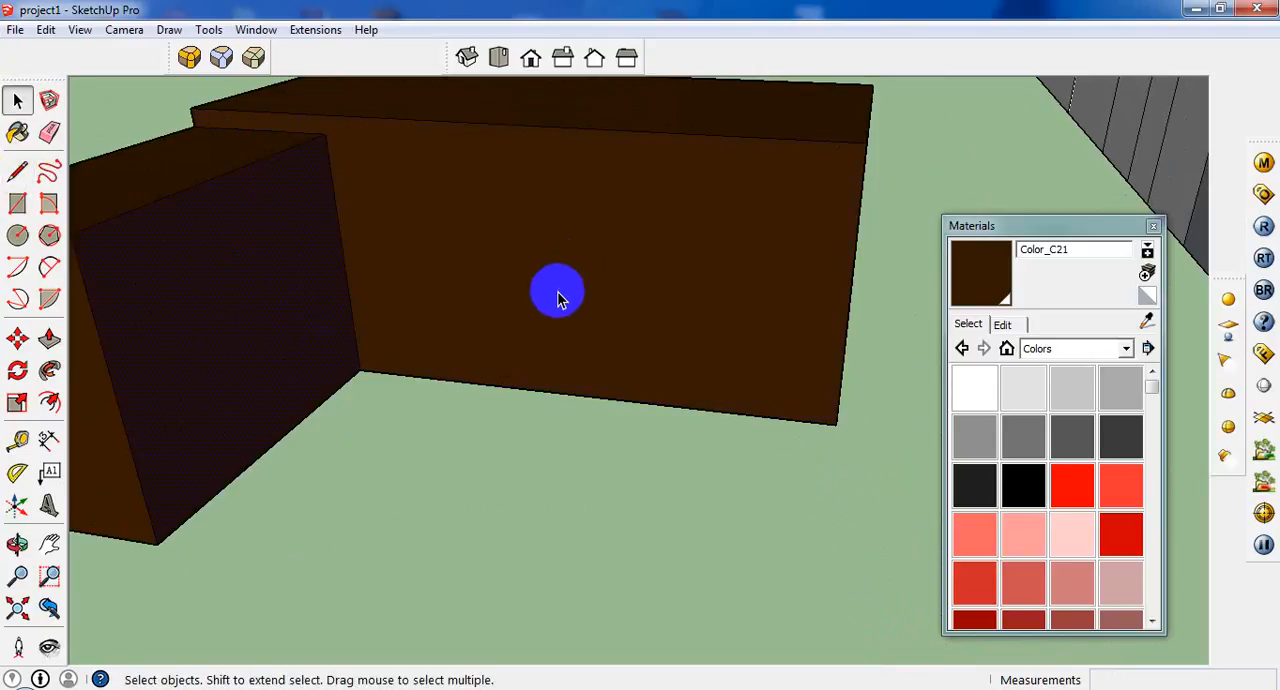
pyautogui.moveTo(558, 298)
pyautogui.mouseDown(button='middle')
pyautogui.moveTo(528, 323)
pyautogui.moveTo(280, 329)
pyautogui.mouseUp(button='middle')
pyautogui.rightClick(282, 330)
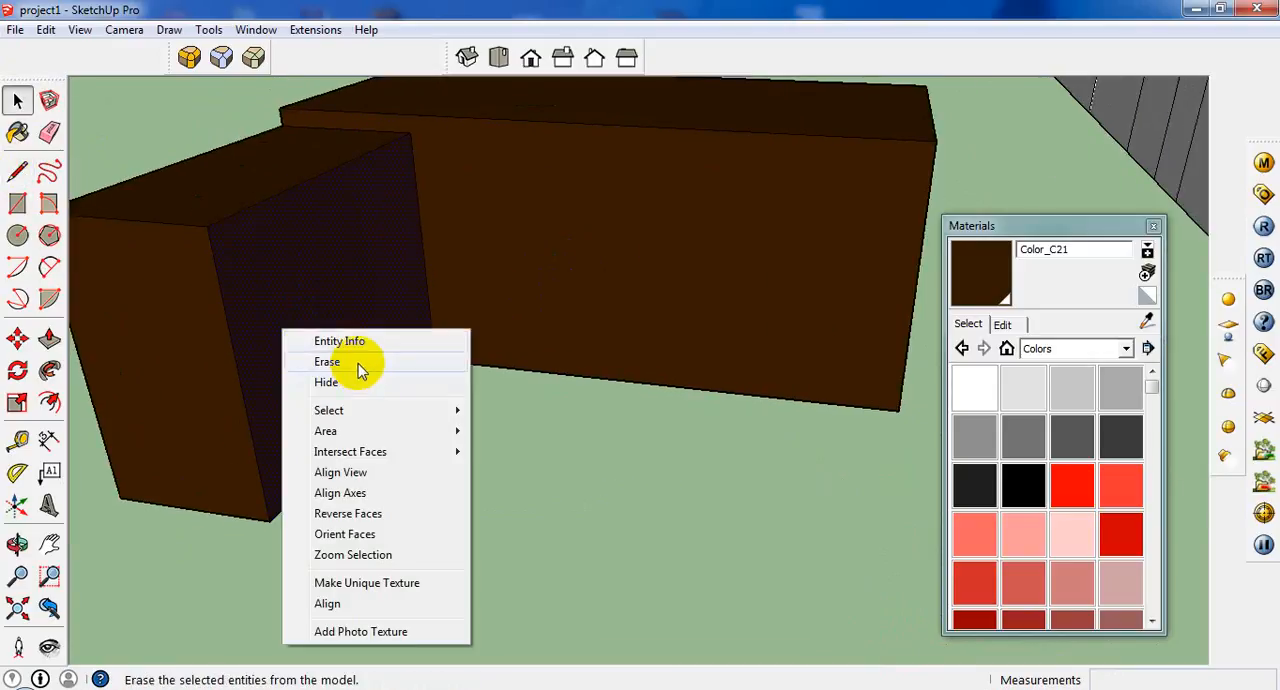
pyautogui.click(358, 363)
pyautogui.rightClick(573, 268)
pyautogui.click(640, 302)
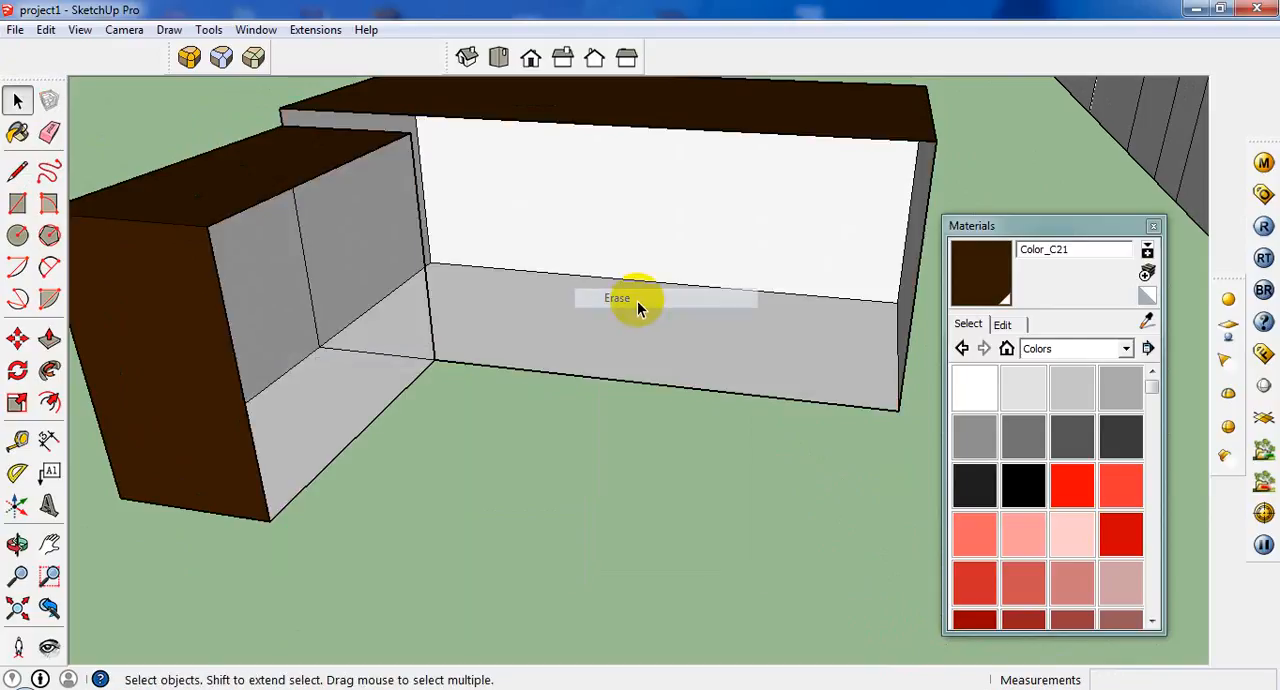
pyautogui.hotkey('ctrl', 'z')
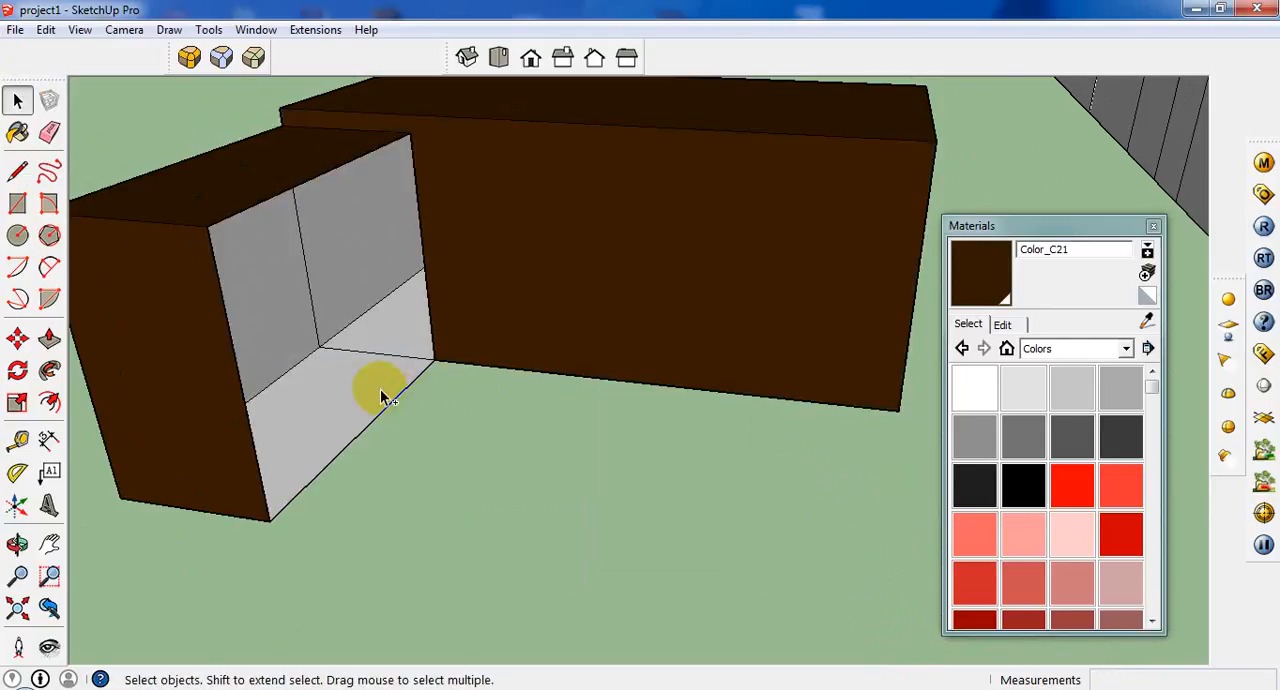
pyautogui.hotkey('ctrl', 'z')
# Offset the outline of the side return's inner side face inward by .75.
pyautogui.click(337, 363)
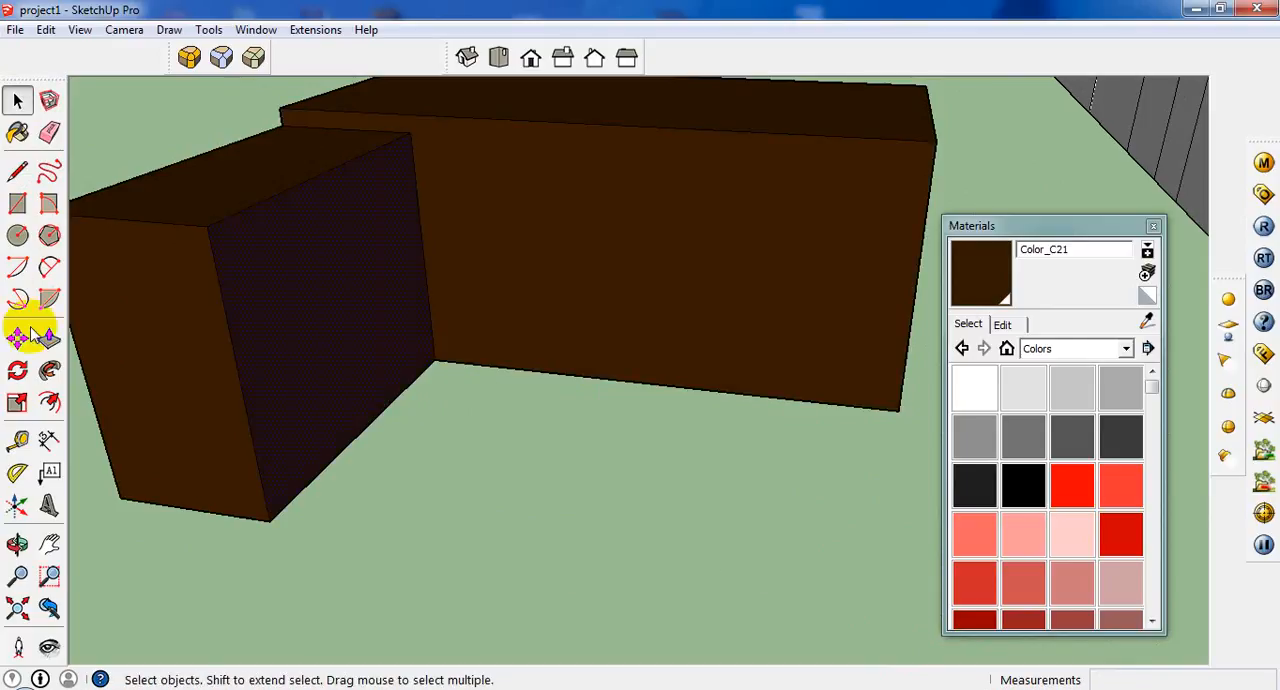
pyautogui.click(50, 400)
pyautogui.click(330, 362)
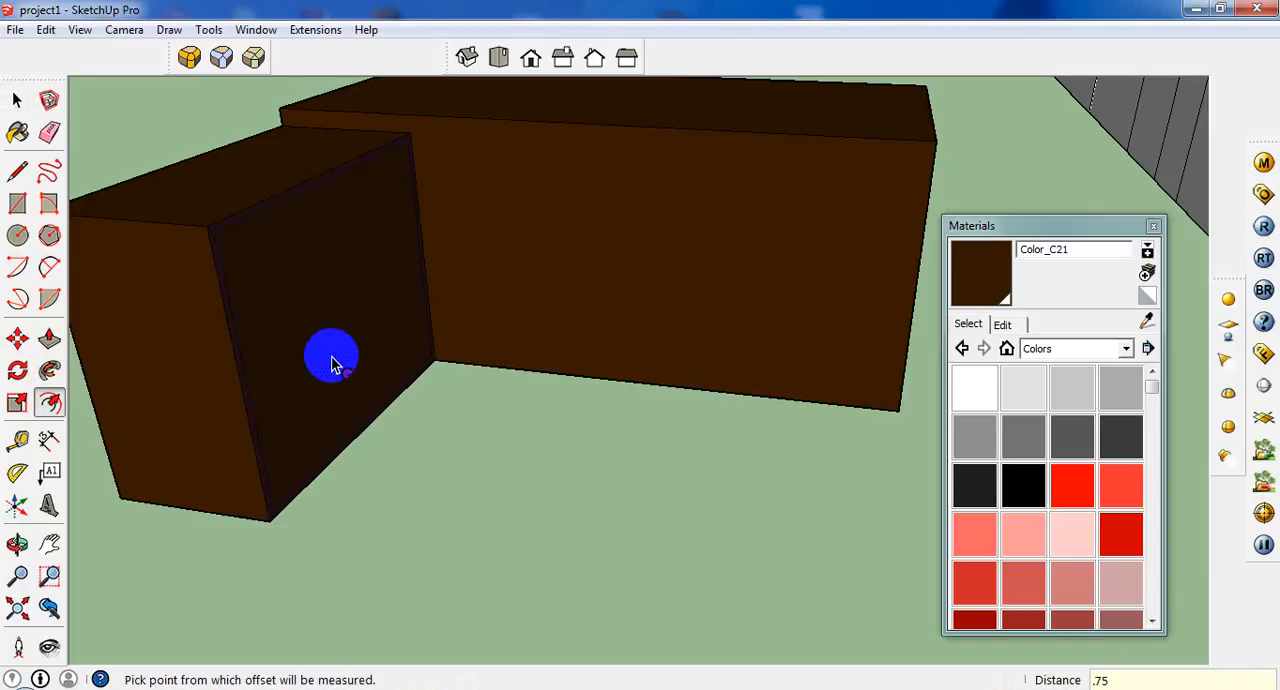
# Try to erase the inset panel and the bottom face of the side return.
pyautogui.click(16, 100)
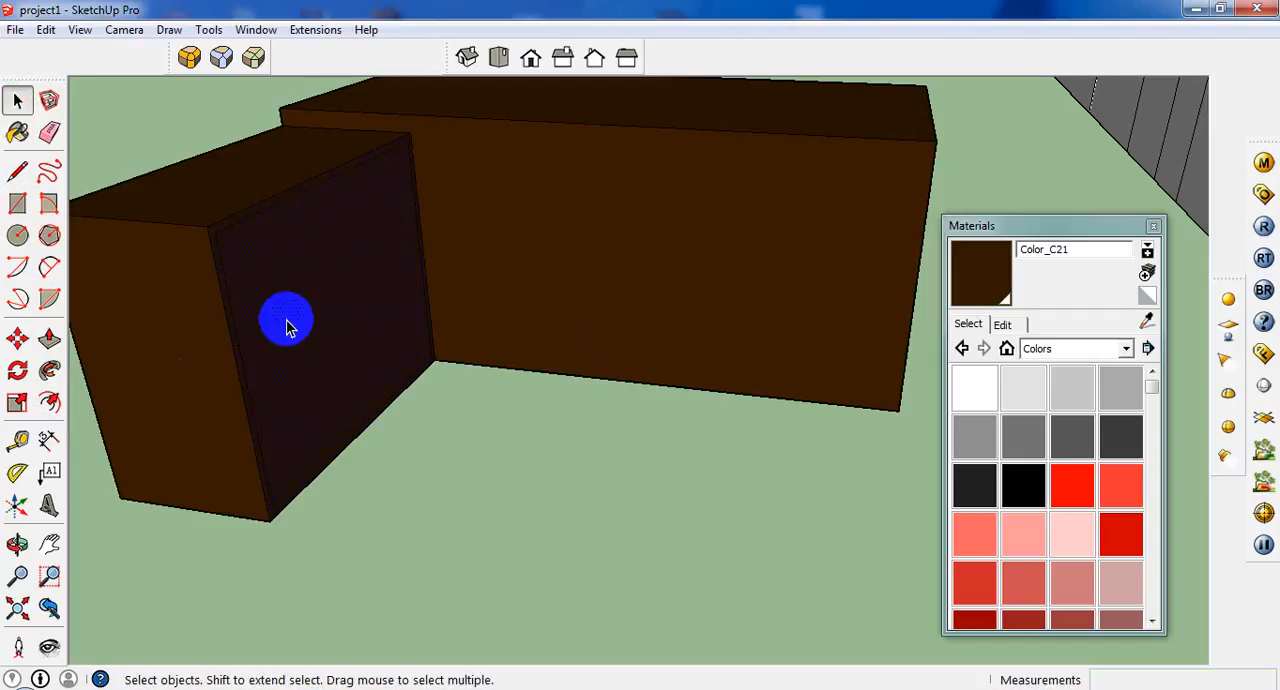
pyautogui.rightClick(287, 327)
pyautogui.click(309, 347)
pyautogui.moveTo(341, 417)
pyautogui.mouseDown(button='middle')
pyautogui.moveTo(320, 444)
pyautogui.moveTo(236, 426)
pyautogui.mouseUp(button='middle')
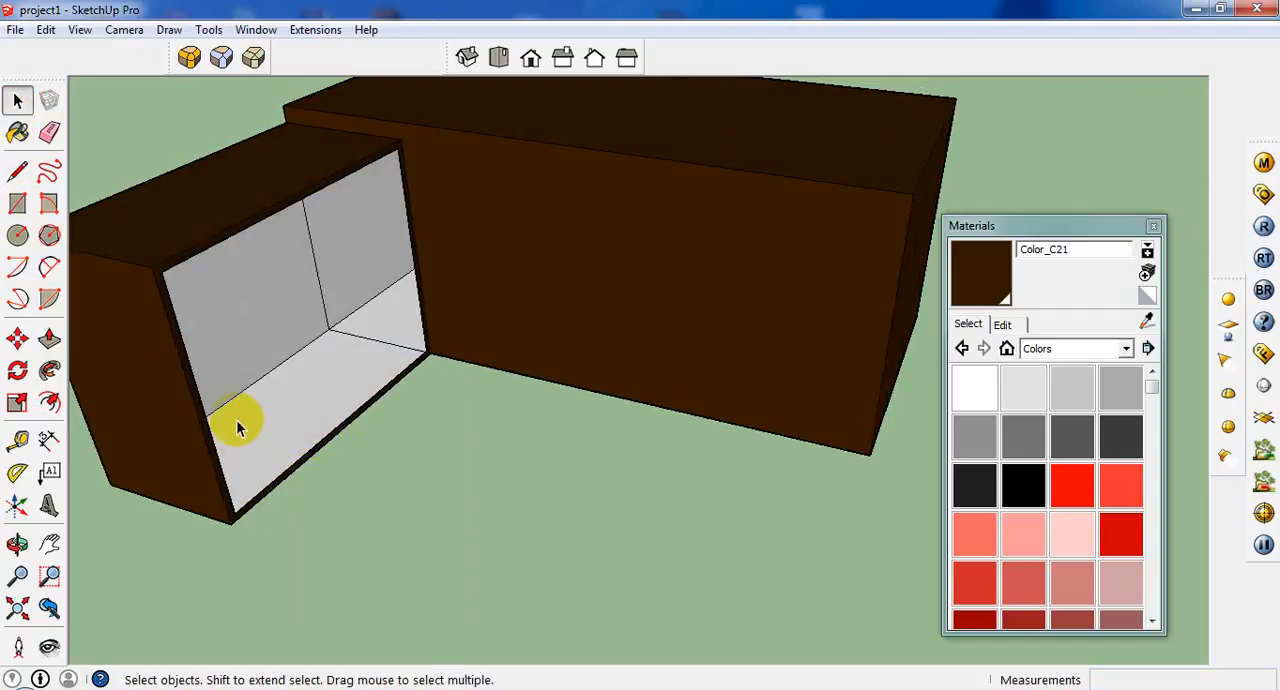
pyautogui.hotkey('ctrl', 'z')
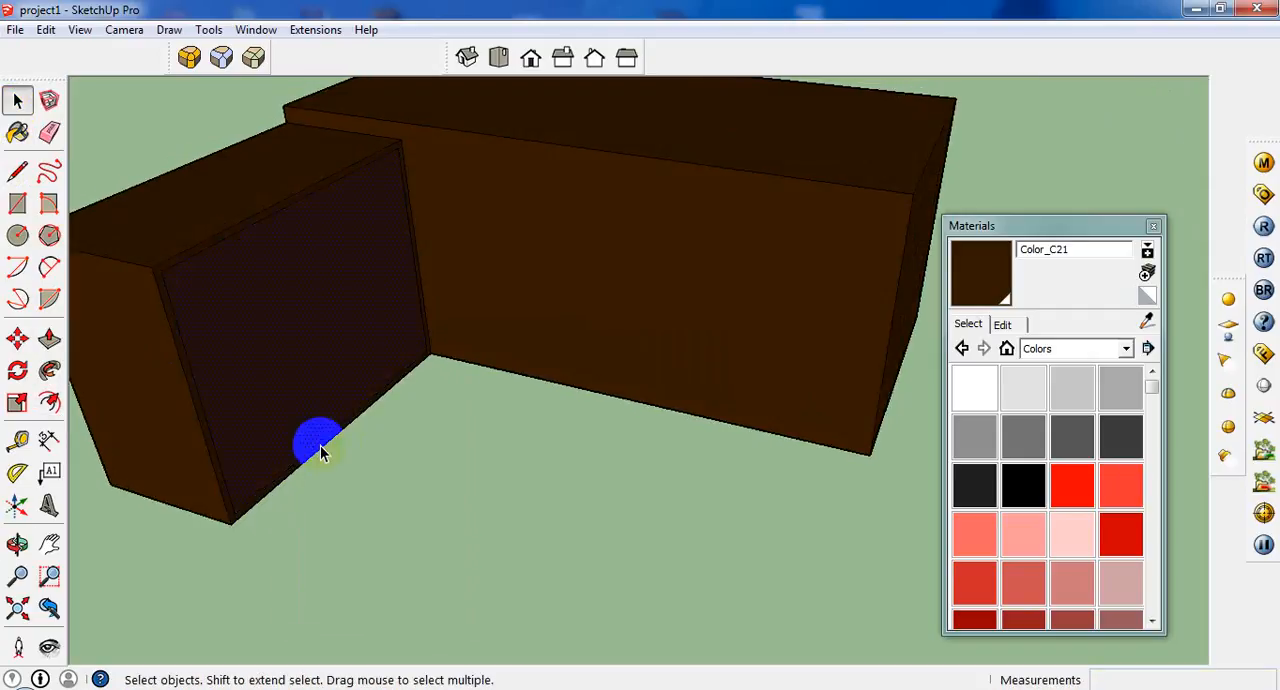
pyautogui.rightClick(282, 403)
pyautogui.click(323, 114)
pyautogui.doubleClick(362, 398)
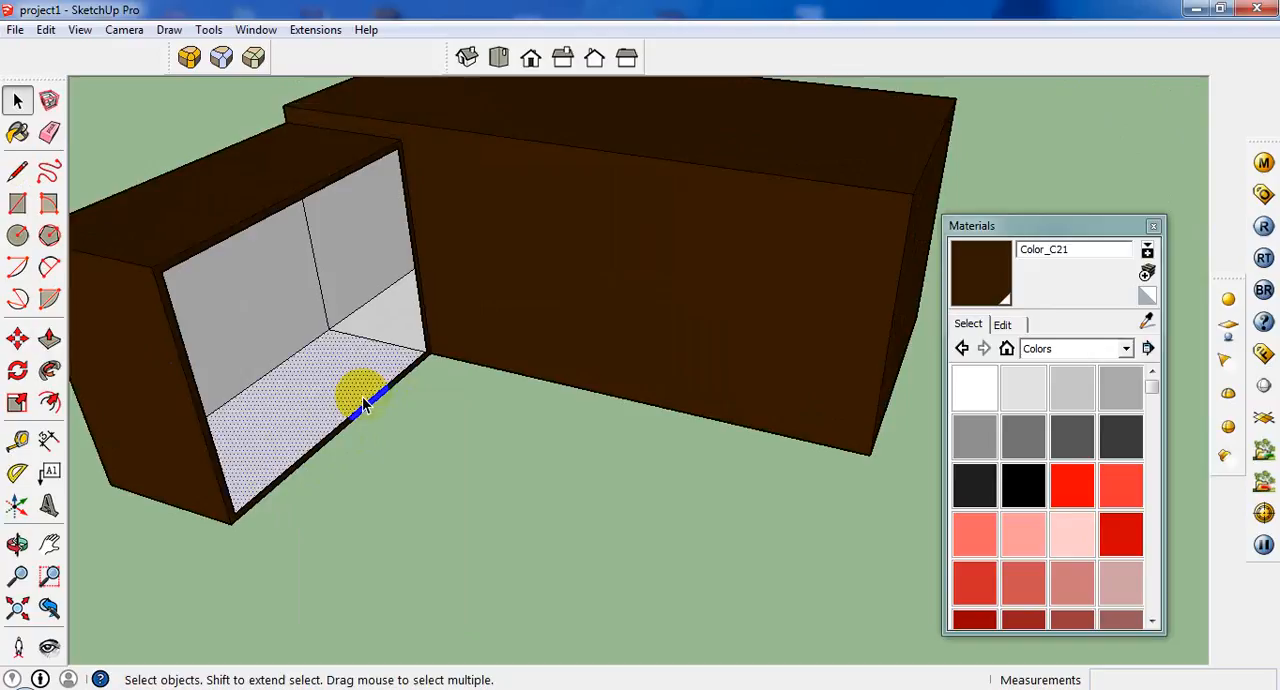
pyautogui.rightClick(362, 396)
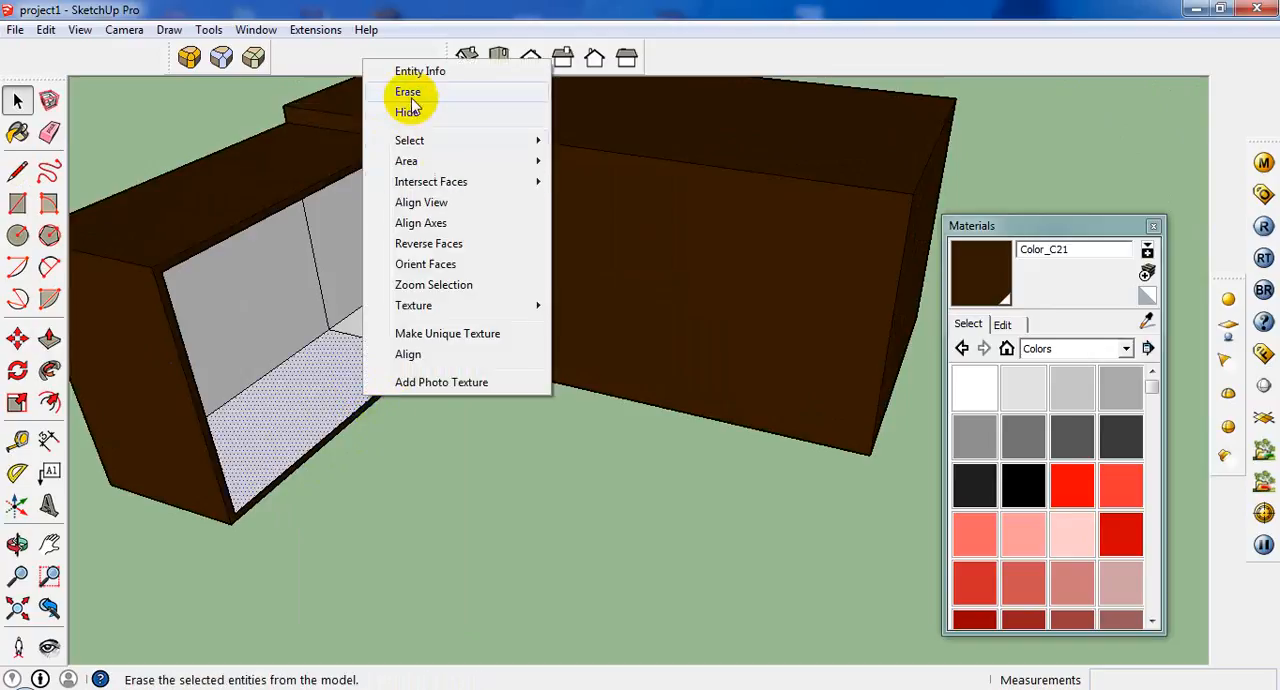
pyautogui.click(409, 92)
pyautogui.rightClick(374, 400)
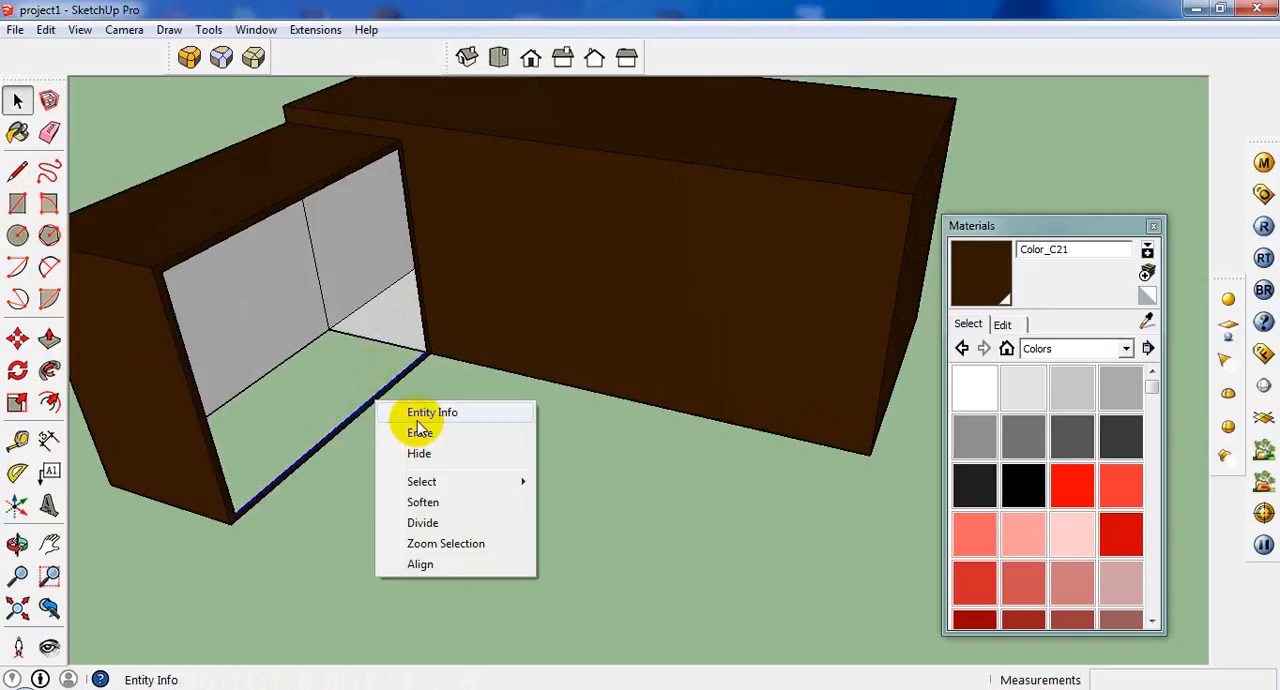
pyautogui.click(382, 430)
pyautogui.click(361, 418)
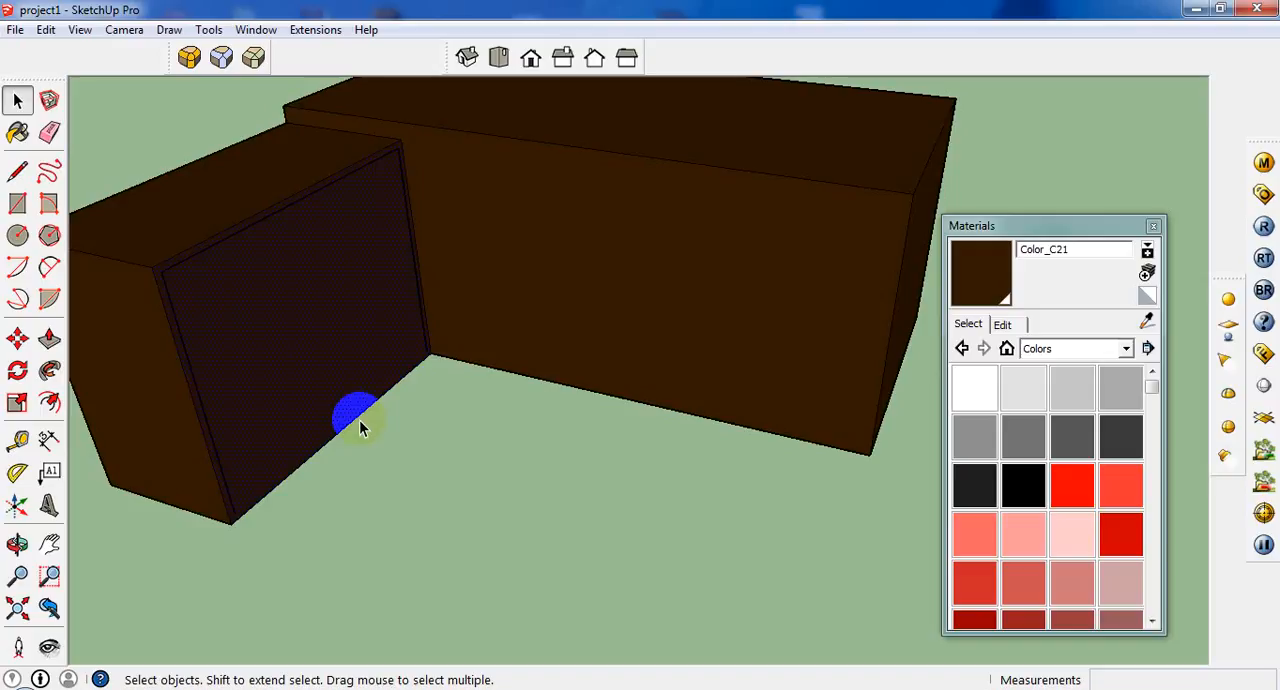
# Erase the bottom edge of the side return's inner side to open up its side and underside.
pyautogui.click(357, 420)
pyautogui.rightClick(358, 420)
pyautogui.click(400, 432)
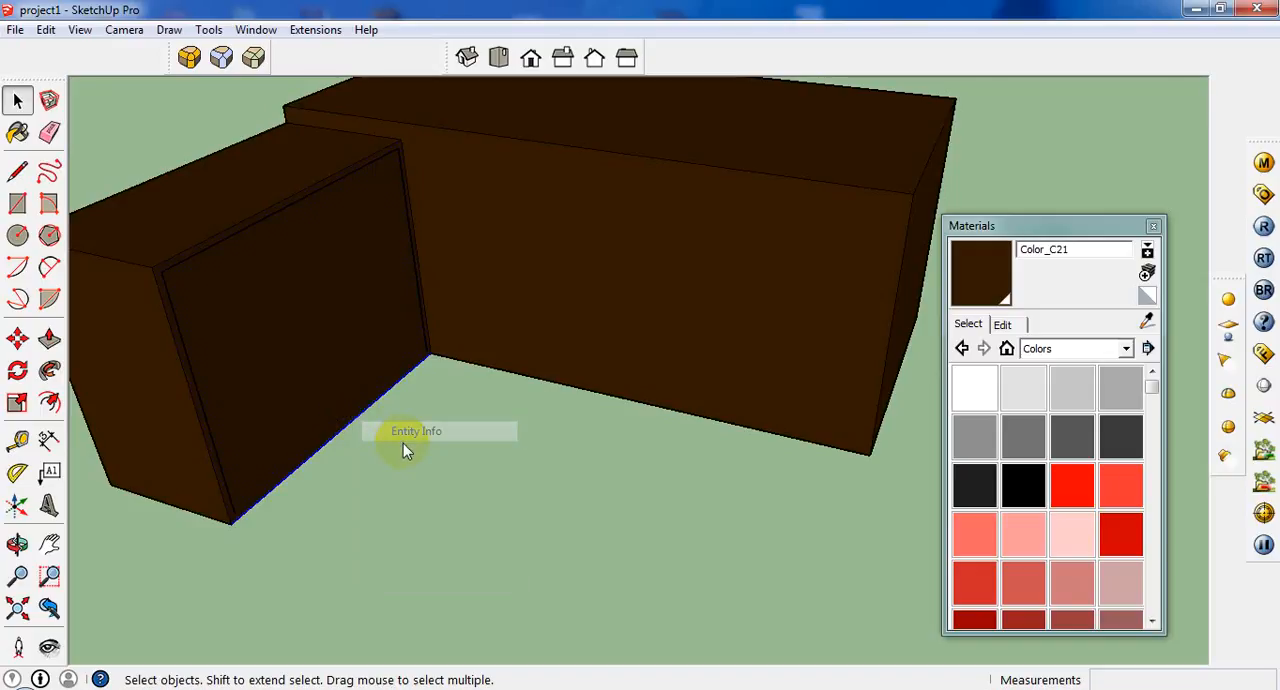
pyautogui.click(193, 53)
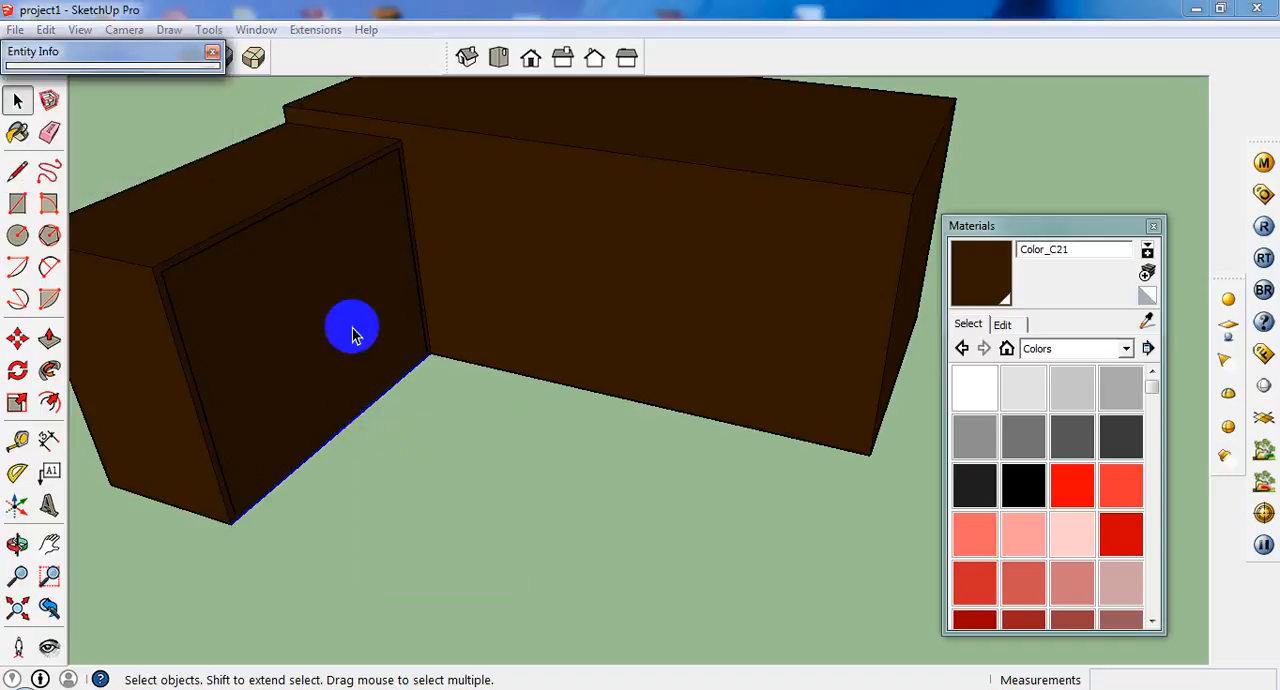
pyautogui.click(376, 408)
pyautogui.rightClick(372, 415)
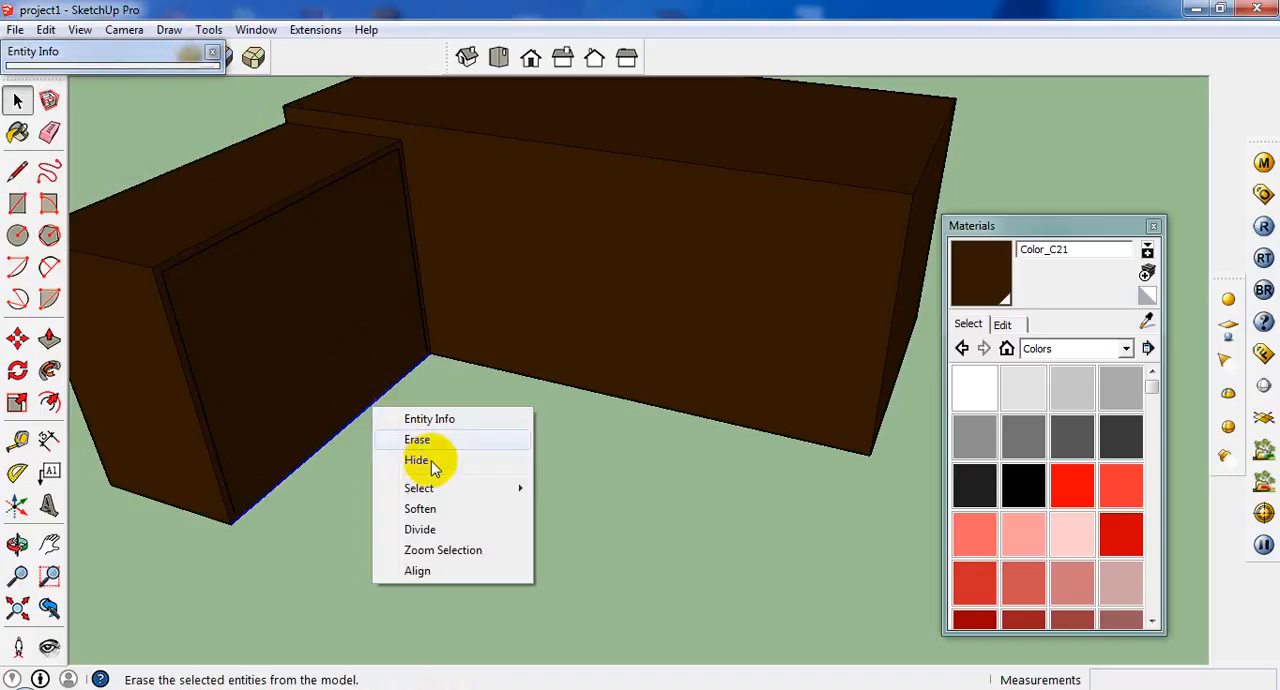
pyautogui.click(425, 440)
pyautogui.moveTo(323, 400); pyautogui.dragTo(372, 388, button='middle')
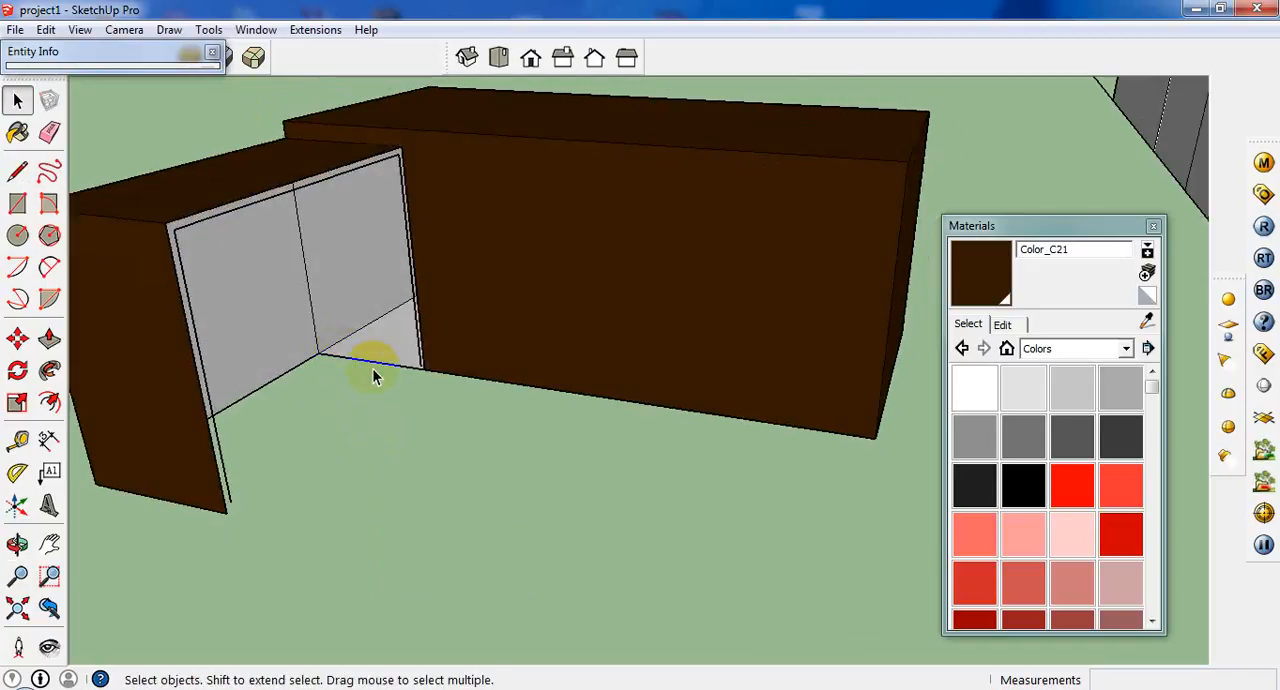
# Offset the upper and two vertical edges of the main desk block's inner face inward by .75.
pyautogui.click(418, 358)
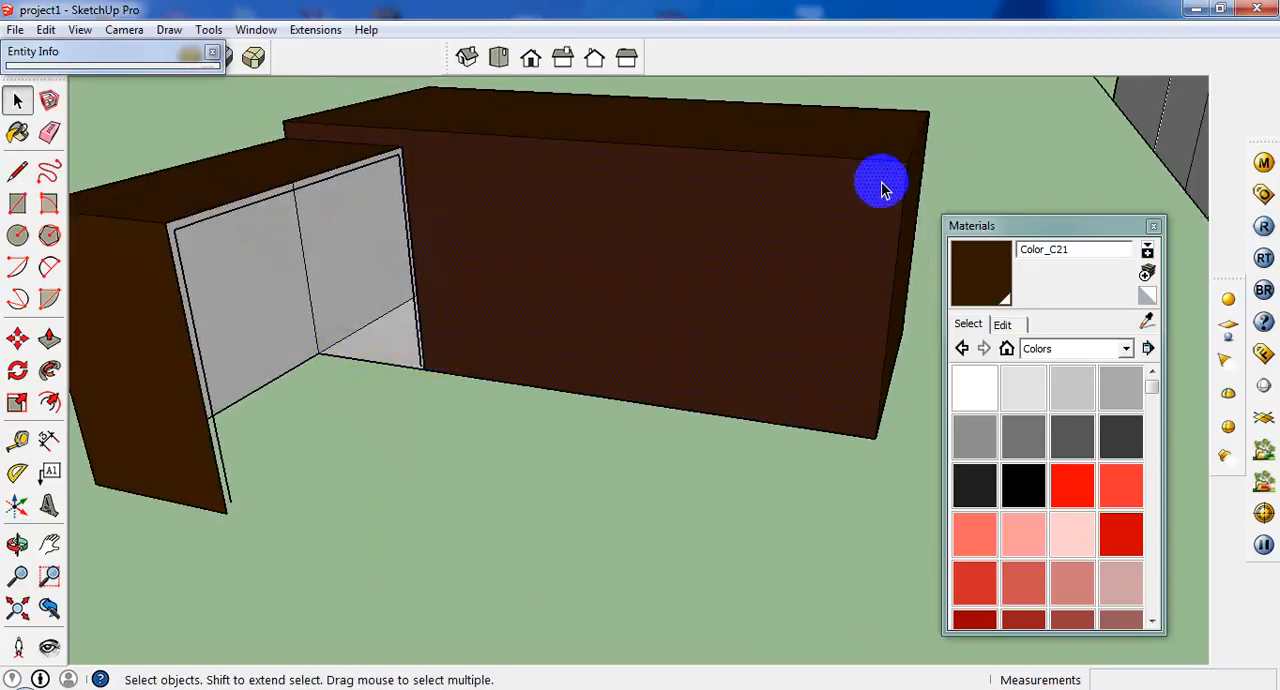
pyautogui.scroll(2, 880, 197)
pyautogui.click(748, 148)
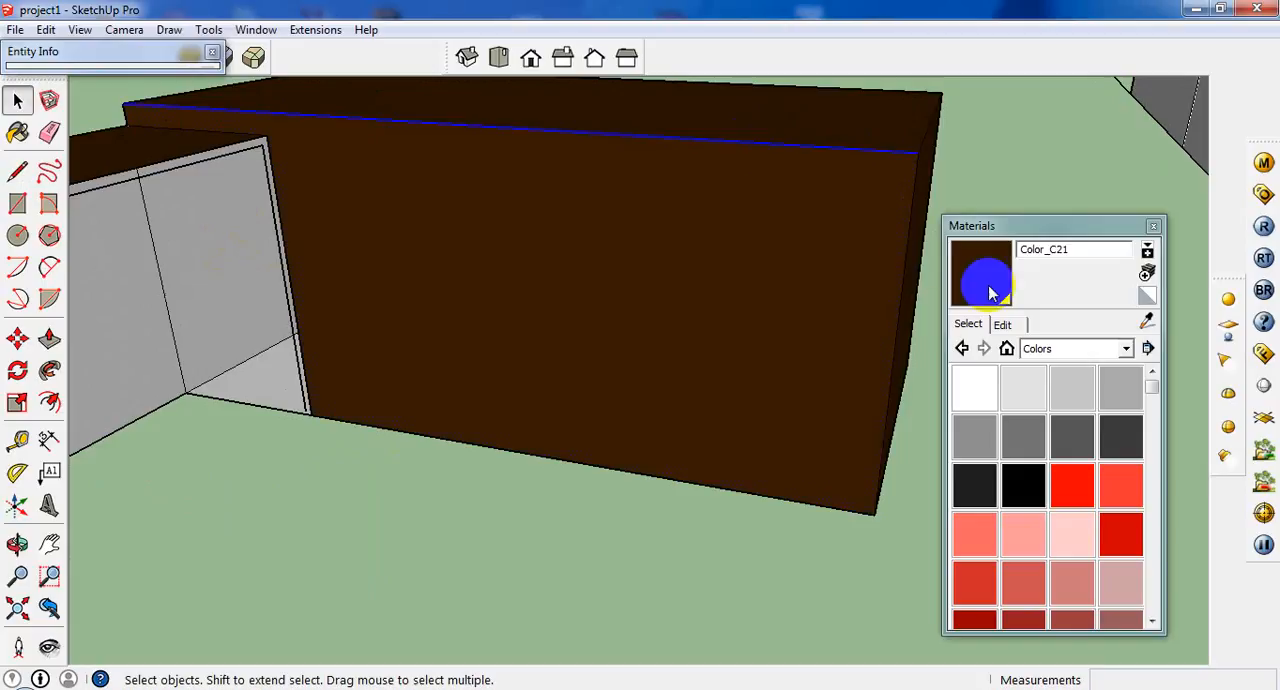
pyautogui.keyDown('shift'); pyautogui.click(908, 226); pyautogui.keyUp('shift')
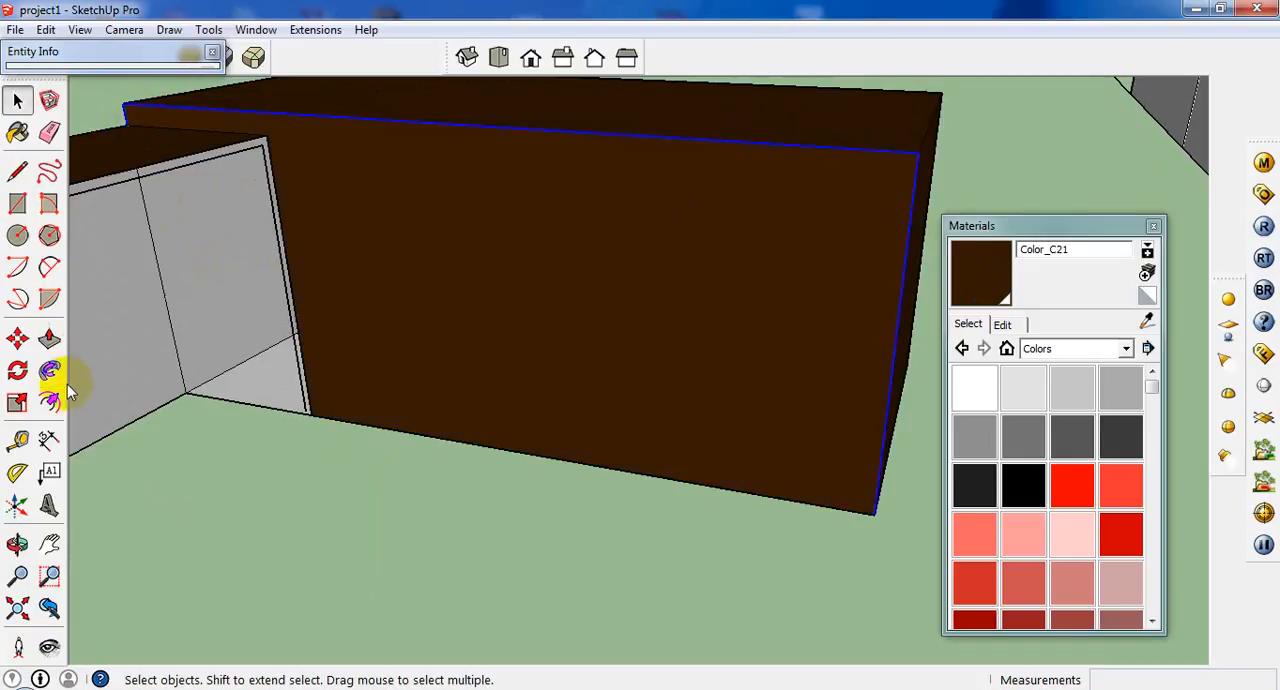
pyautogui.click(49, 402)
pyautogui.click(346, 150)
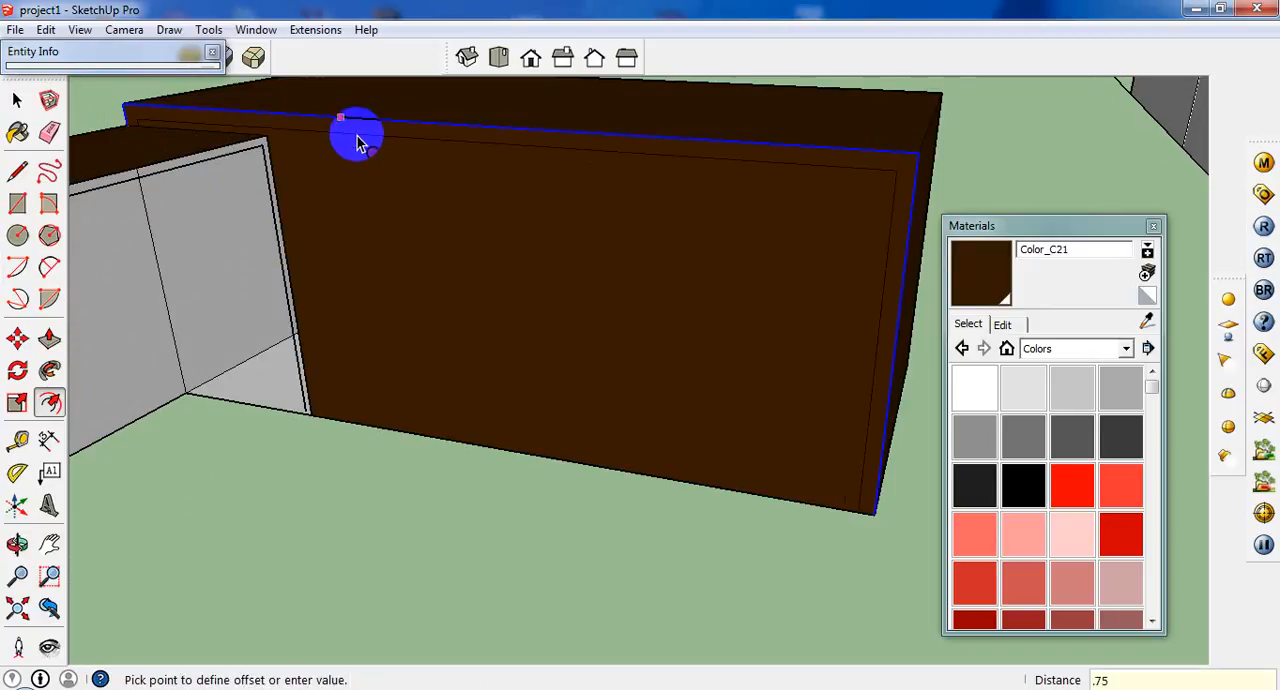
pyautogui.scroll(2, 225, 88)
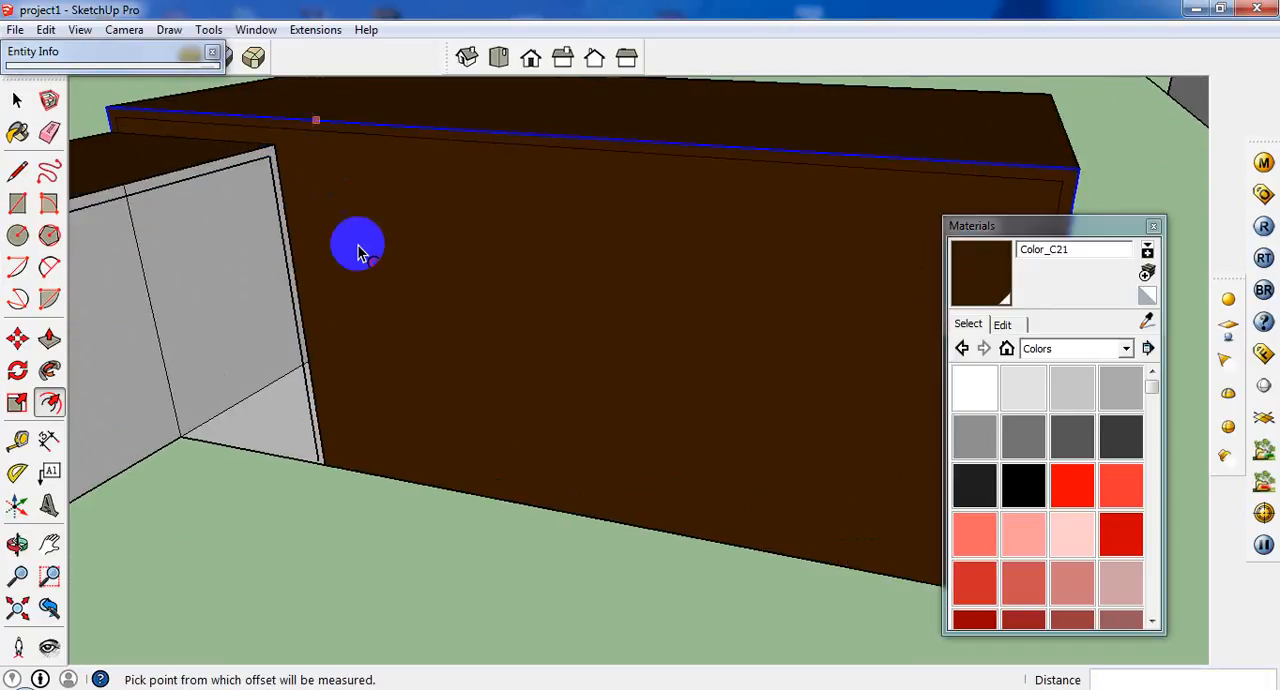
# Erase the panel inside the offset outline on the main desk block's inner side.
pyautogui.click(17, 100)
pyautogui.click(476, 285)
pyautogui.rightClick(476, 285)
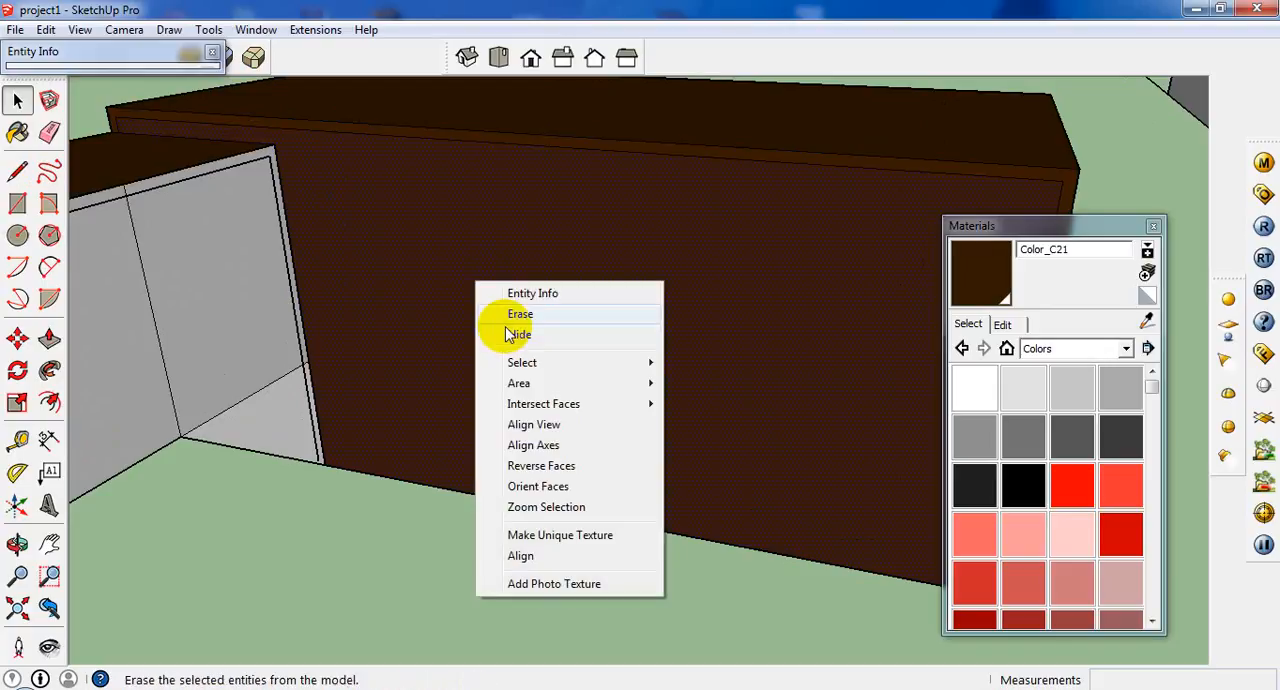
pyautogui.click(440, 313)
# Delete the main desk's bottom face, its front bottom edge and the leftover vertical lines at the side return joint.
pyautogui.scroll(-3, 328, 402)
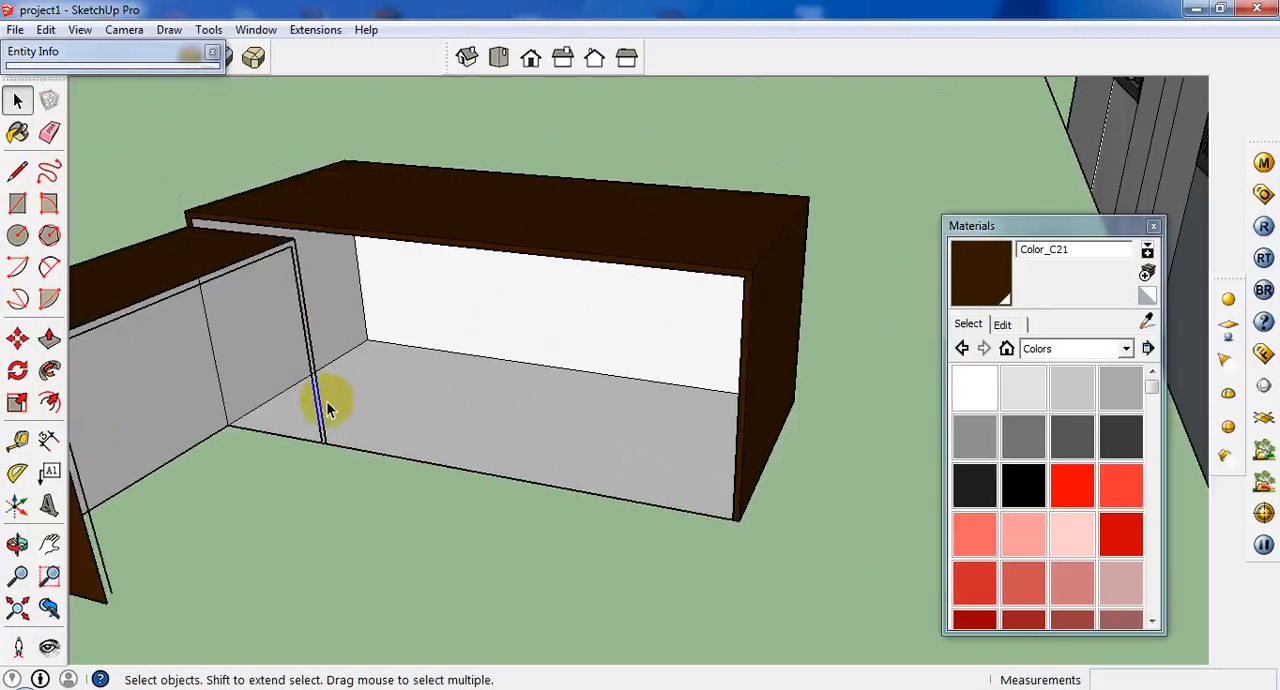
pyautogui.click(326, 401)
pyautogui.moveTo(410, 444); pyautogui.dragTo(315, 465)
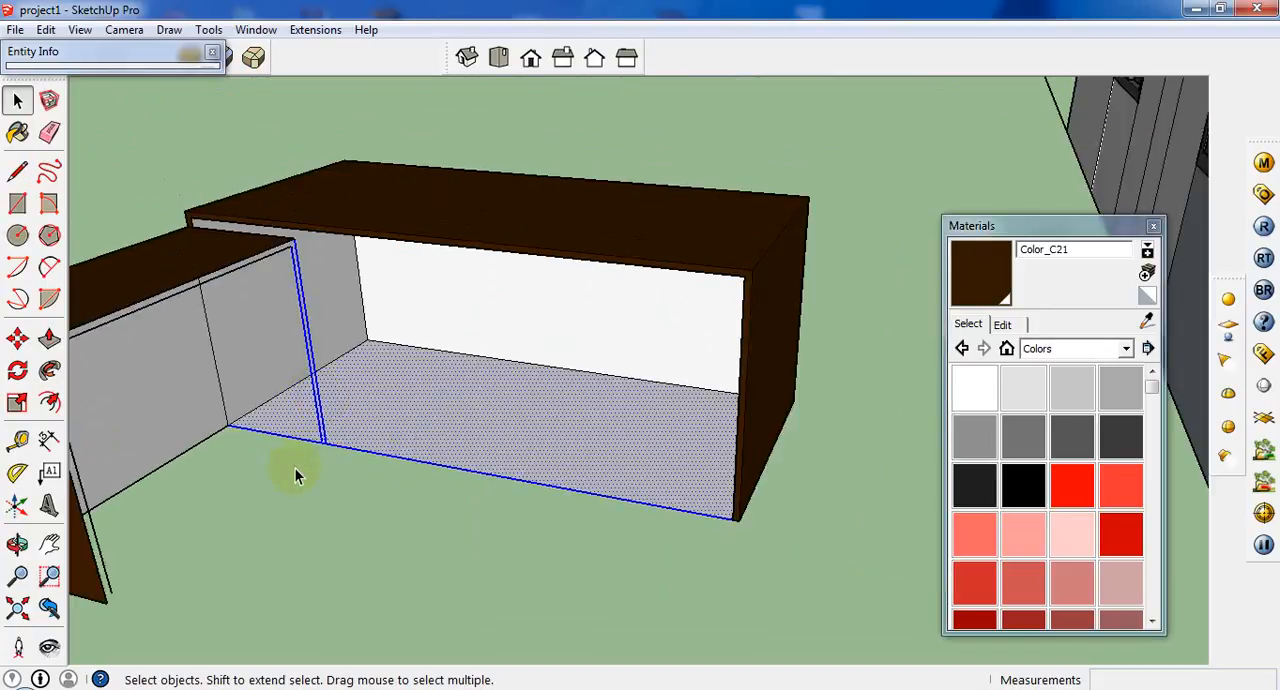
pyautogui.press('Delete')
pyautogui.moveTo(368, 486); pyautogui.dragTo(343, 277, button='middle')
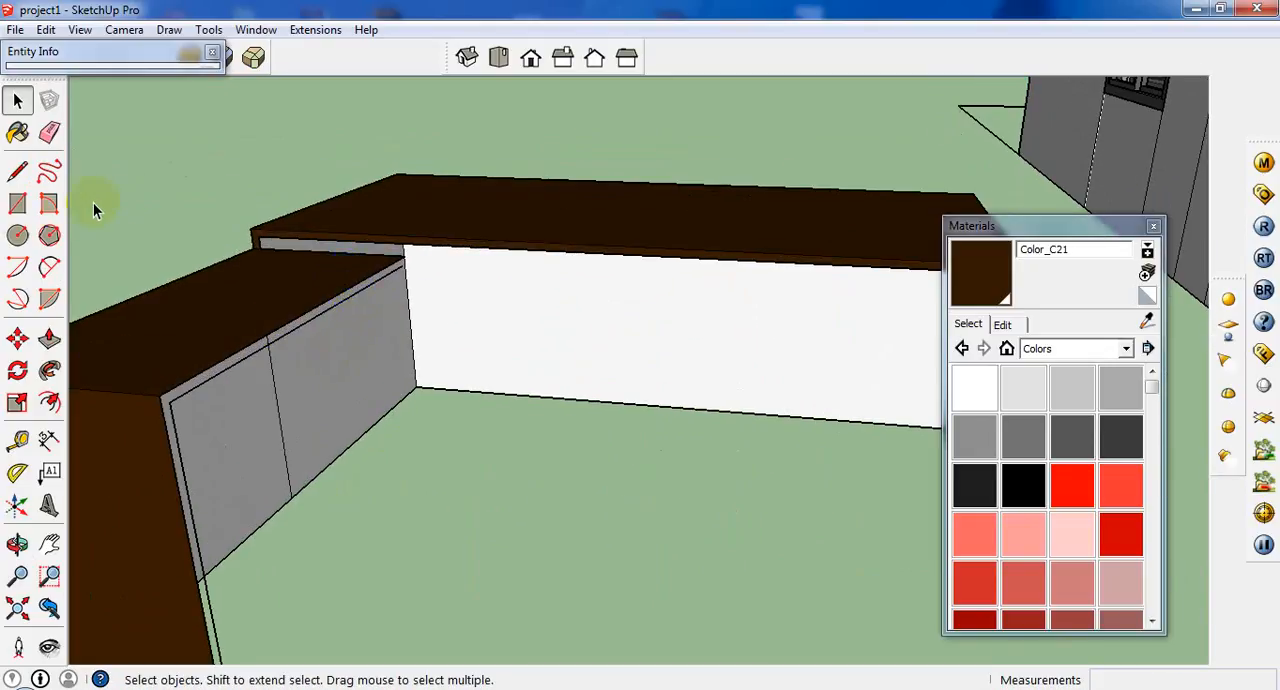
# Draw a 1' 3 1/4" by 1 1/4" rectangle over the gap above the side return and paint it with the desktop's Color_C21.
pyautogui.click(20, 202)
pyautogui.click(268, 244)
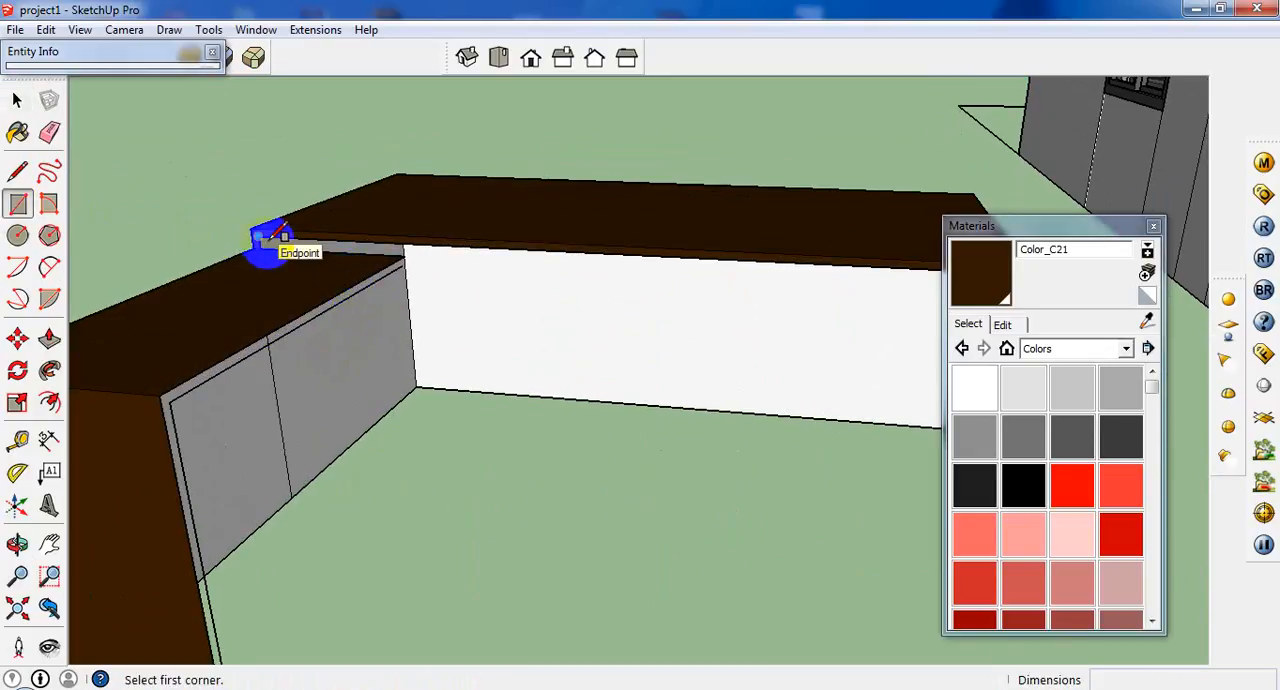
pyautogui.click(404, 256)
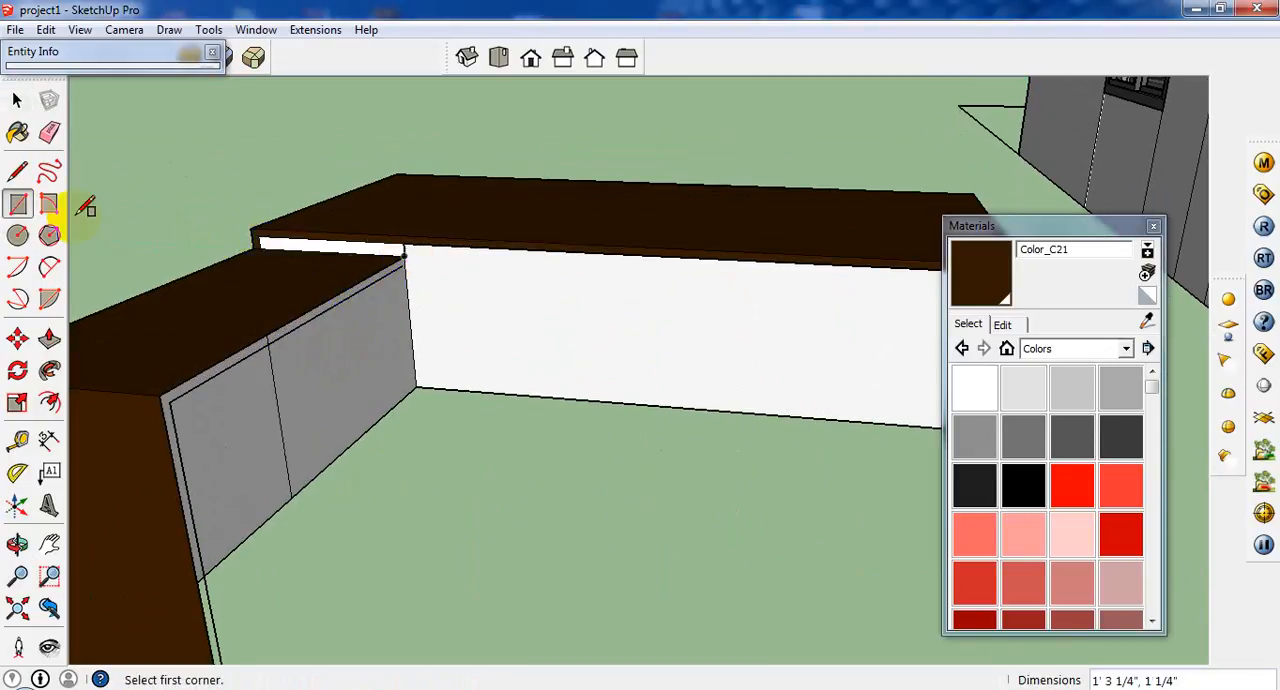
pyautogui.click(18, 132)
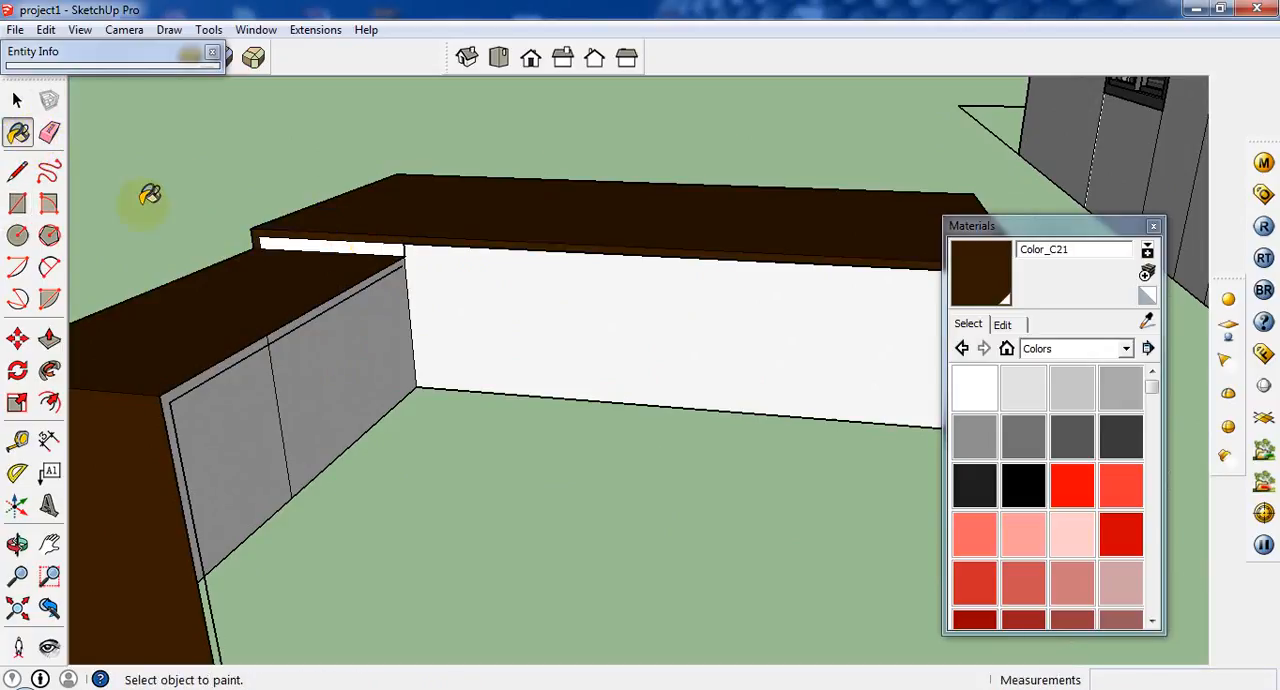
pyautogui.click(1147, 321)
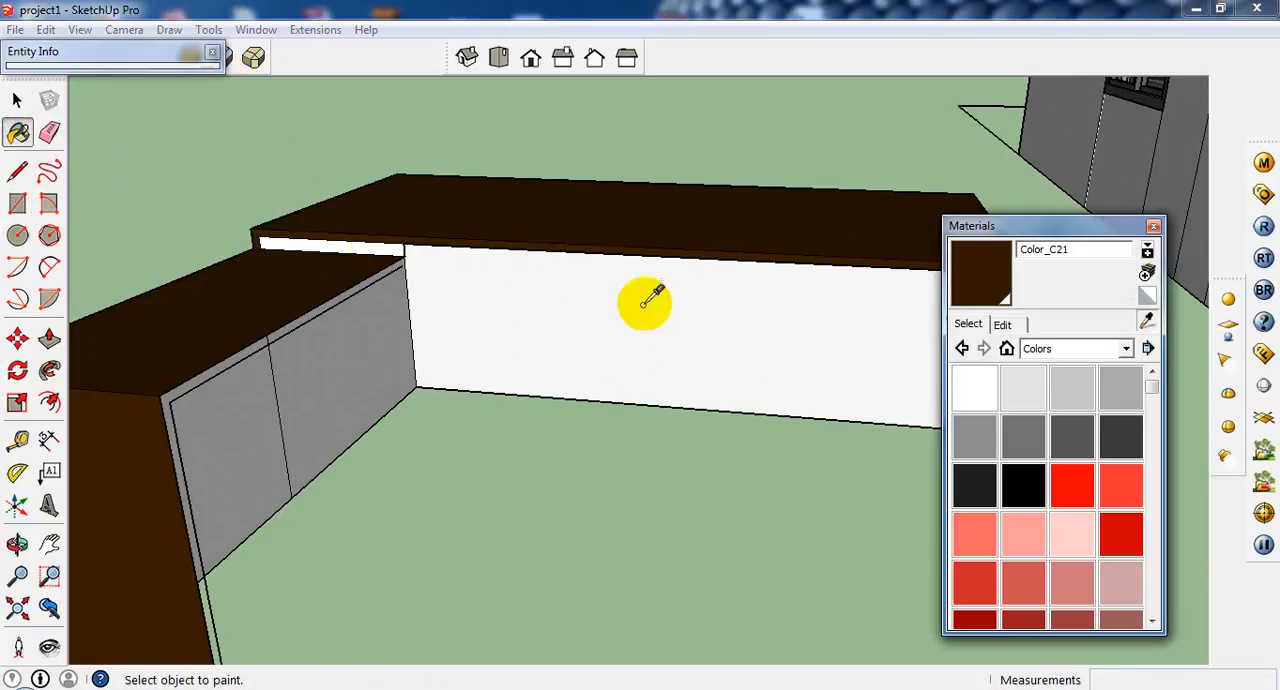
pyautogui.click(398, 218)
pyautogui.moveTo(362, 242); pyautogui.dragTo(455, 245, button='middle')
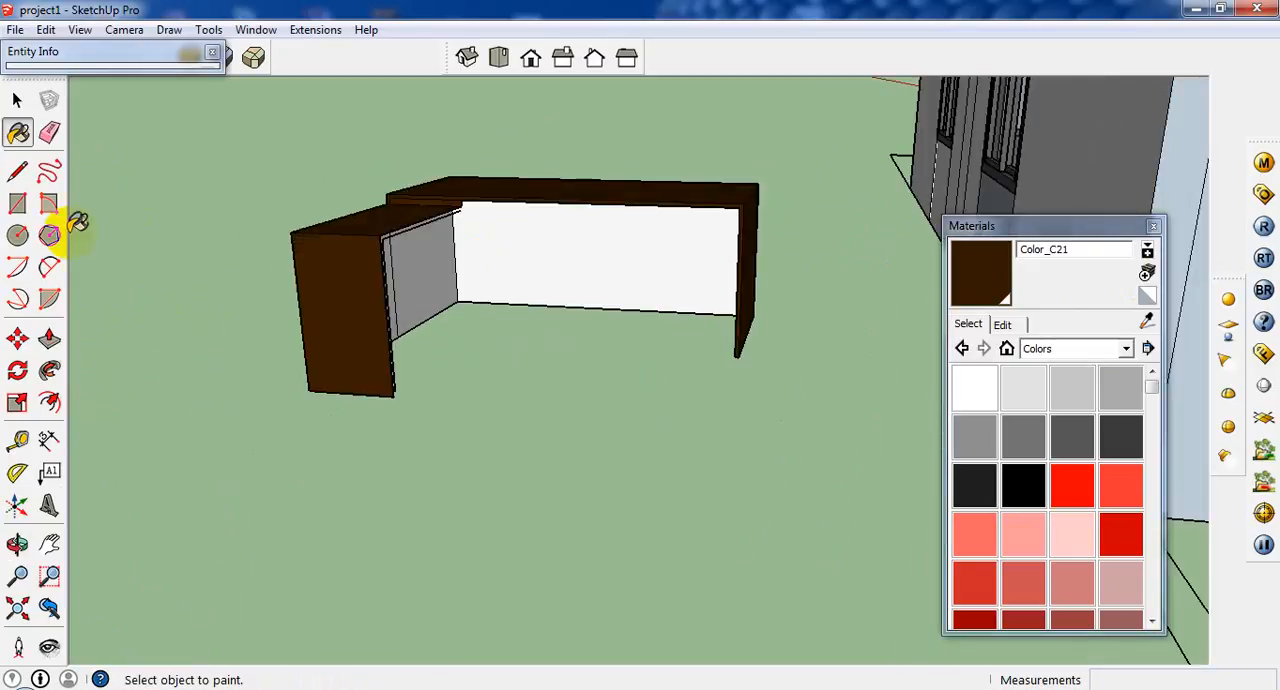
# Erase the leftover offset edge running below the inner edge of the side return's top.
pyautogui.click(17, 100)
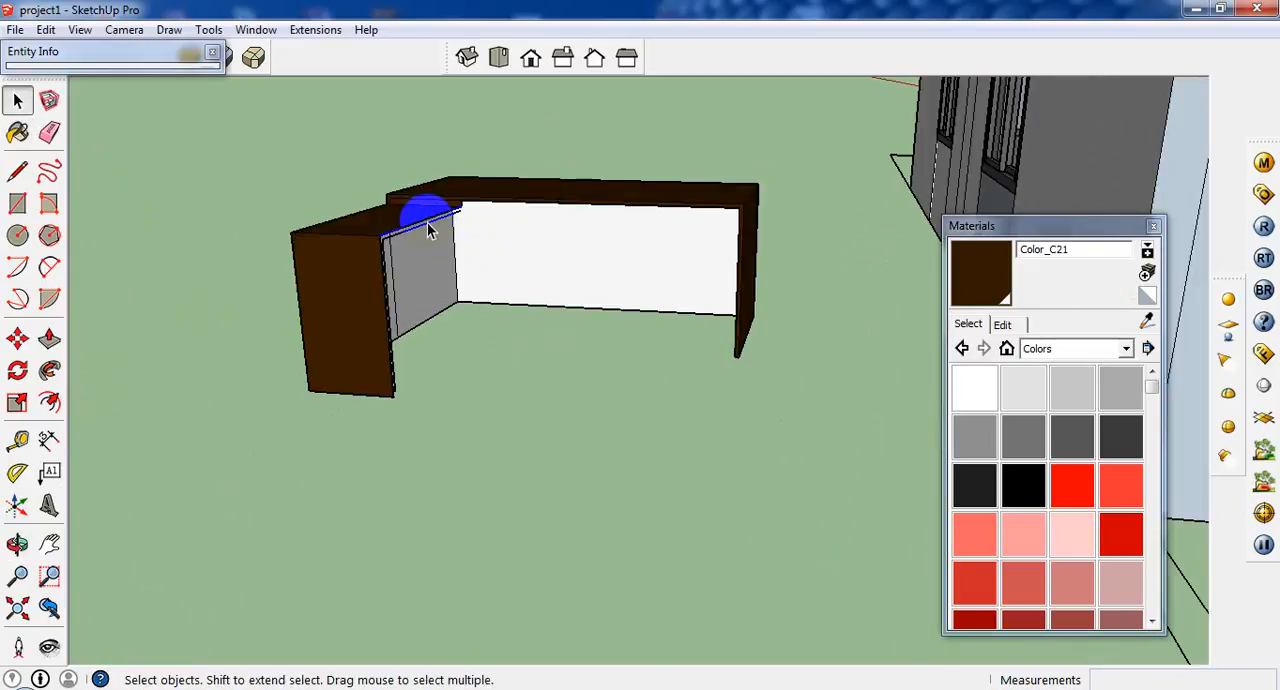
pyautogui.scroll(1, 428, 230)
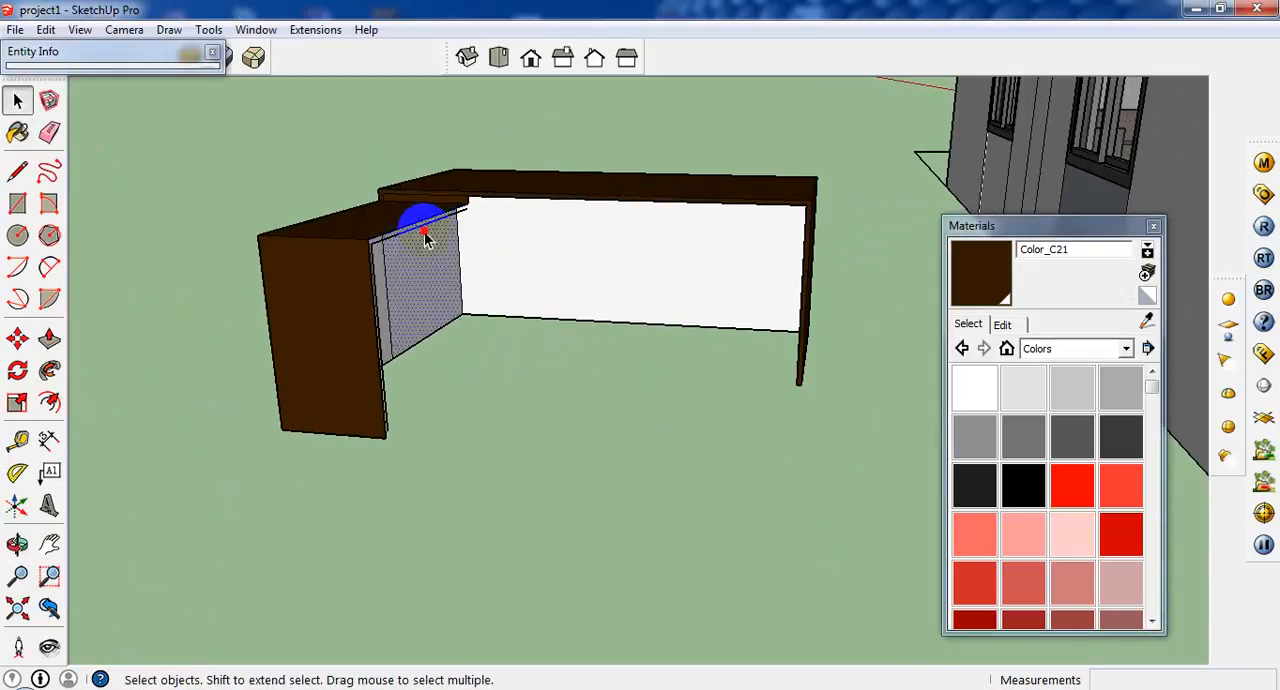
pyautogui.rightClick(422, 233)
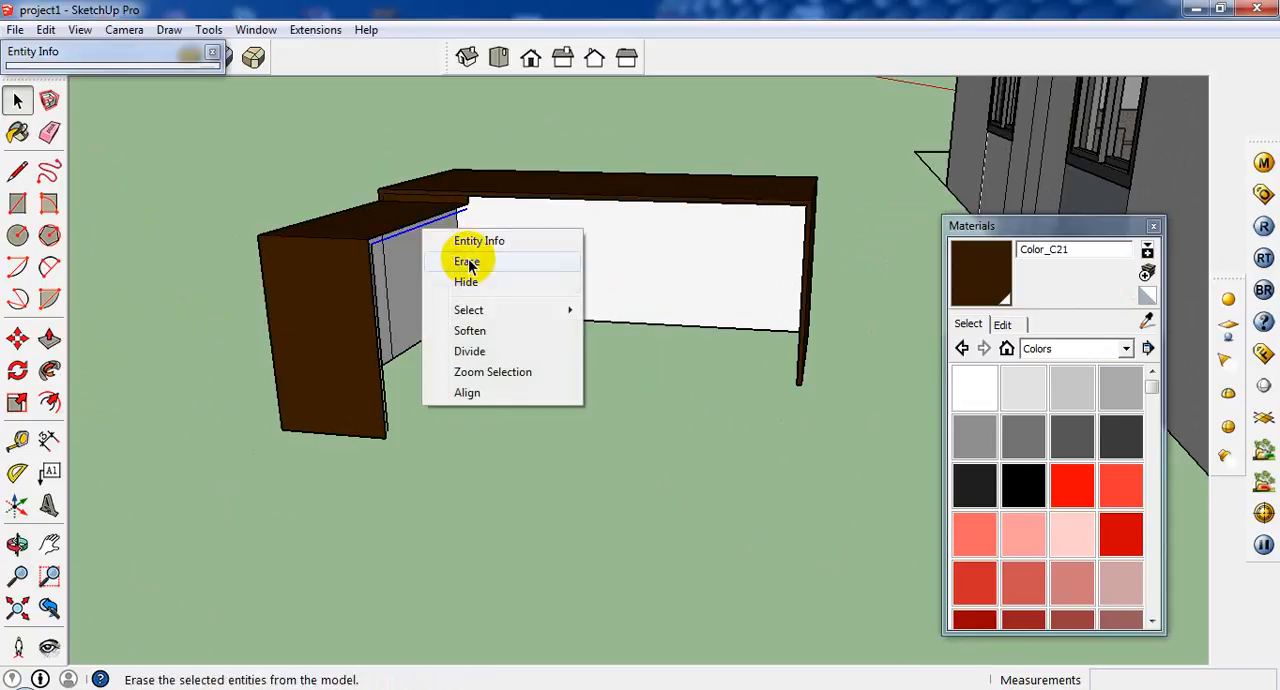
pyautogui.click(470, 183)
# Draw a line up the side return's end panel, 3/4" in from its inner edge, from the floor to the top.
pyautogui.scroll(-1, 500, 332)
pyautogui.moveTo(500, 332); pyautogui.dragTo(240, 375, button='middle')
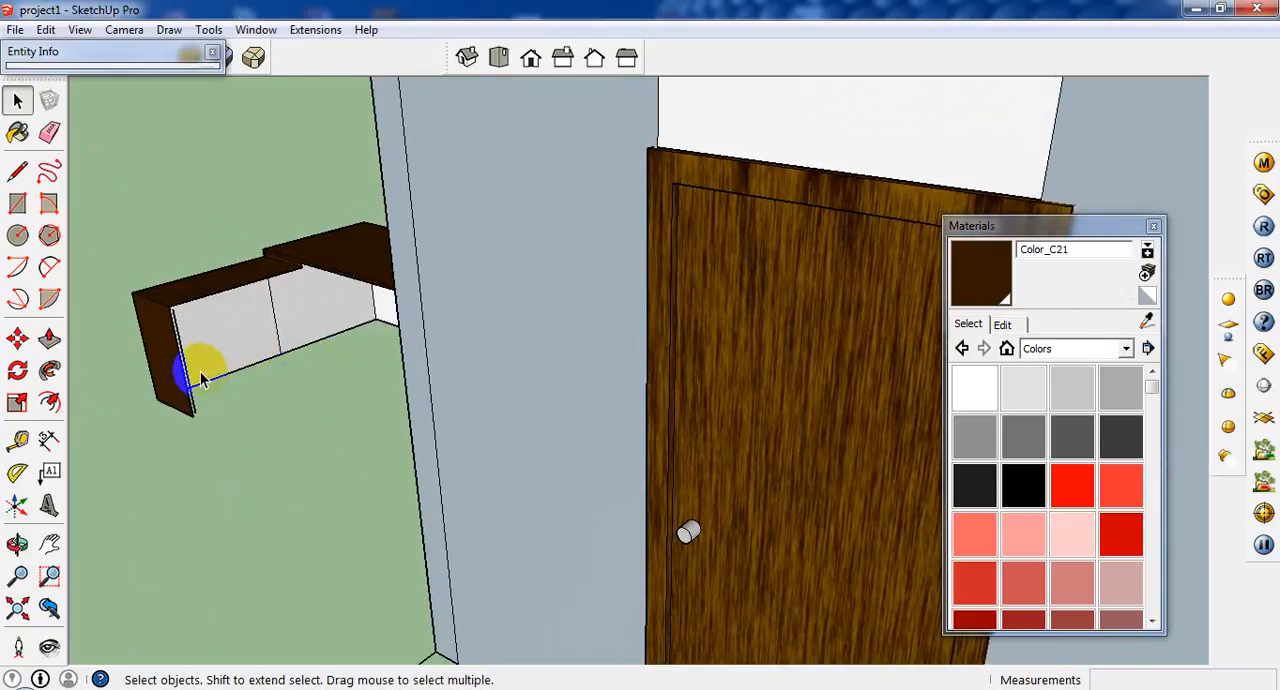
pyautogui.scroll(1, 200, 380)
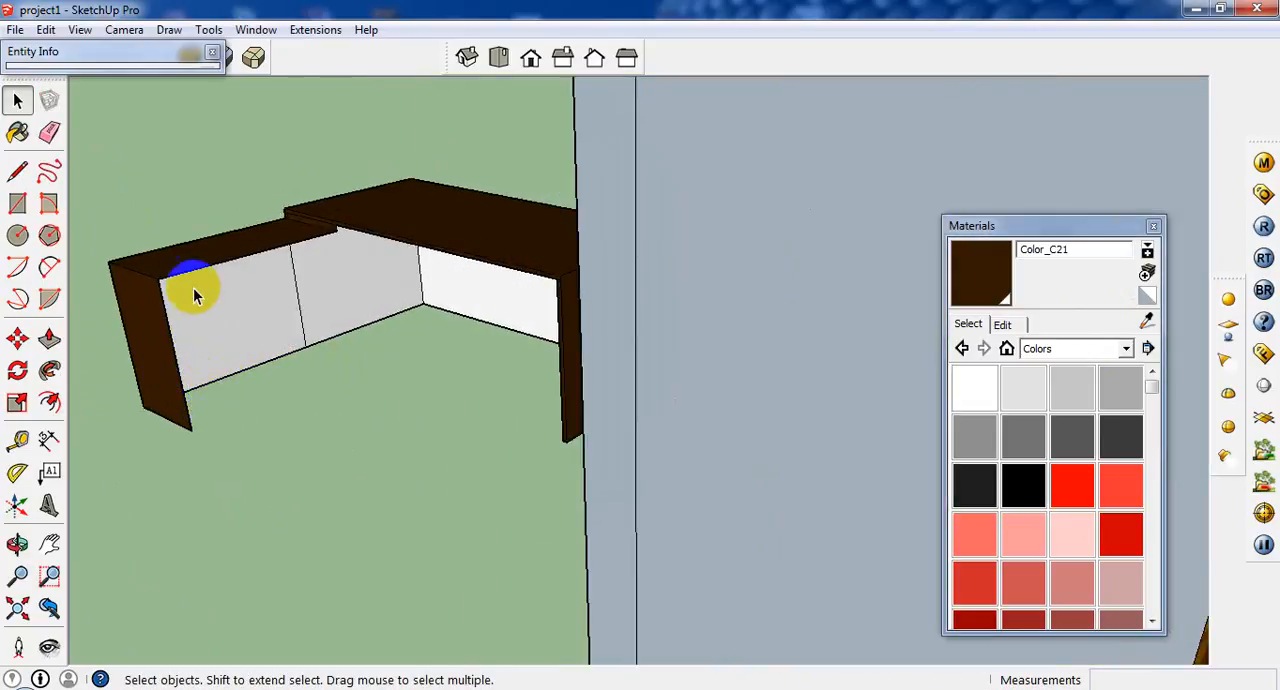
pyautogui.moveTo(194, 286); pyautogui.dragTo(120, 214, button='middle')
pyautogui.scroll(3, 200, 300)
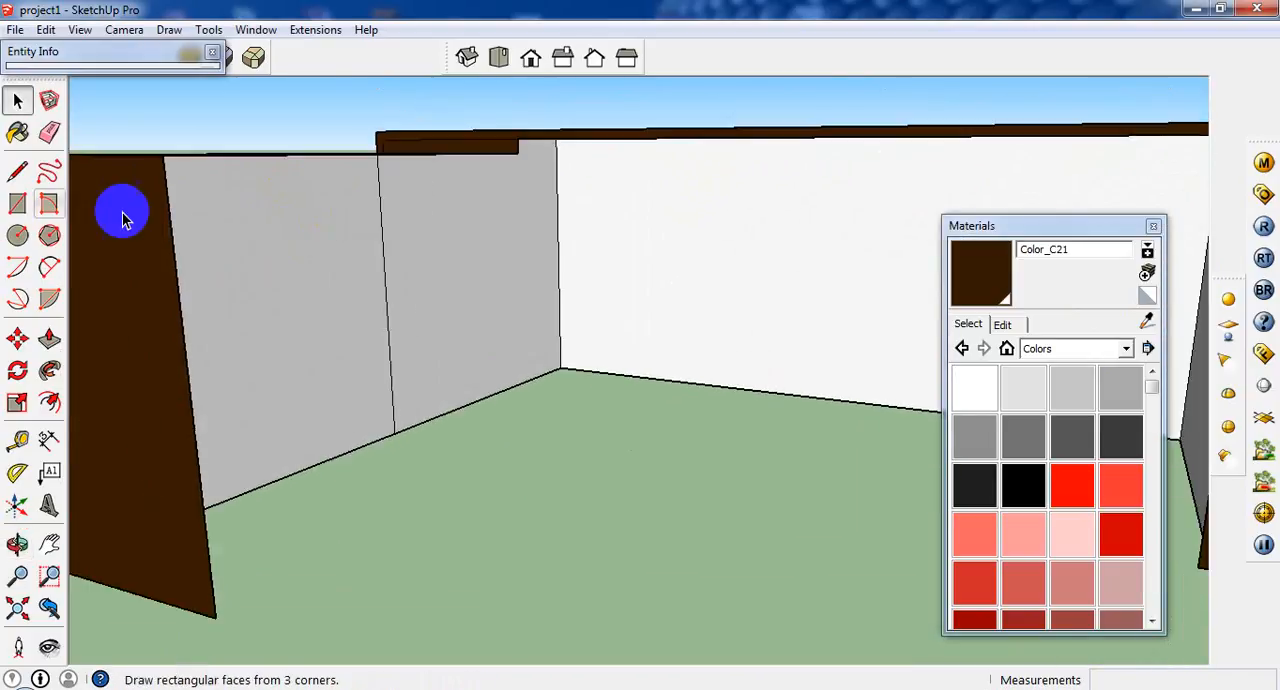
pyautogui.click(172, 213)
pyautogui.click(173, 206)
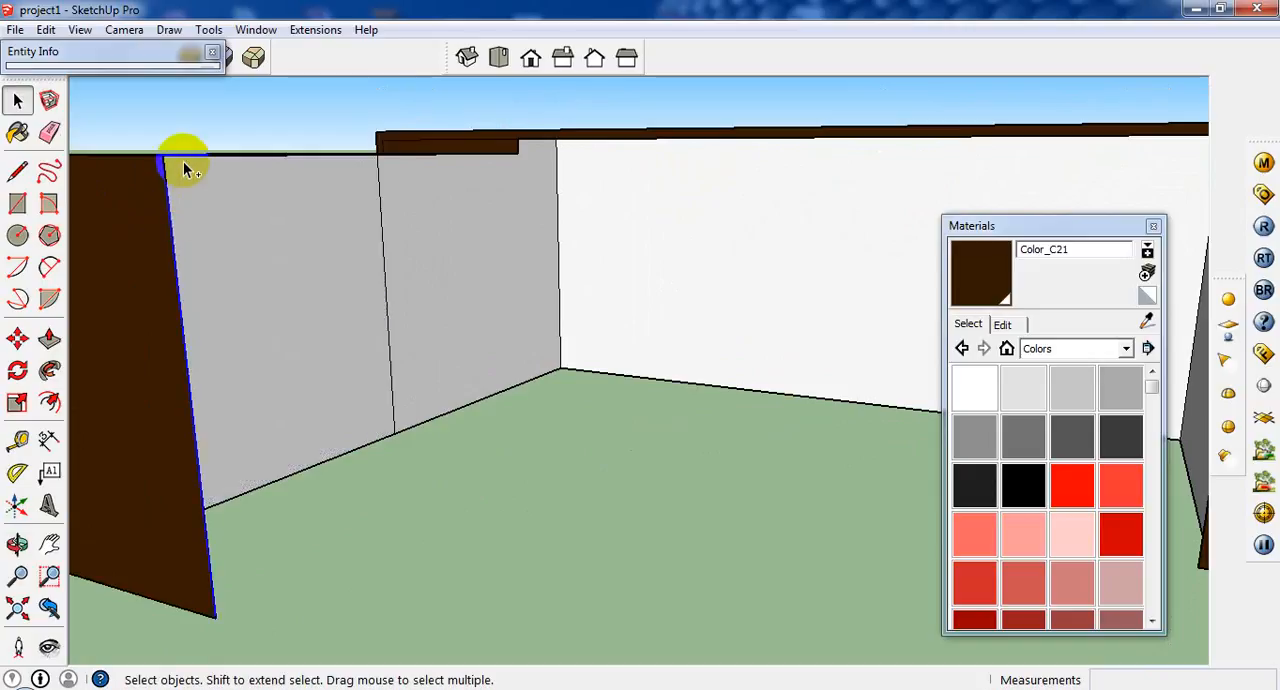
pyautogui.keyDown('shift'); pyautogui.click(183, 160); pyautogui.keyUp('shift')
pyautogui.click(18, 172)
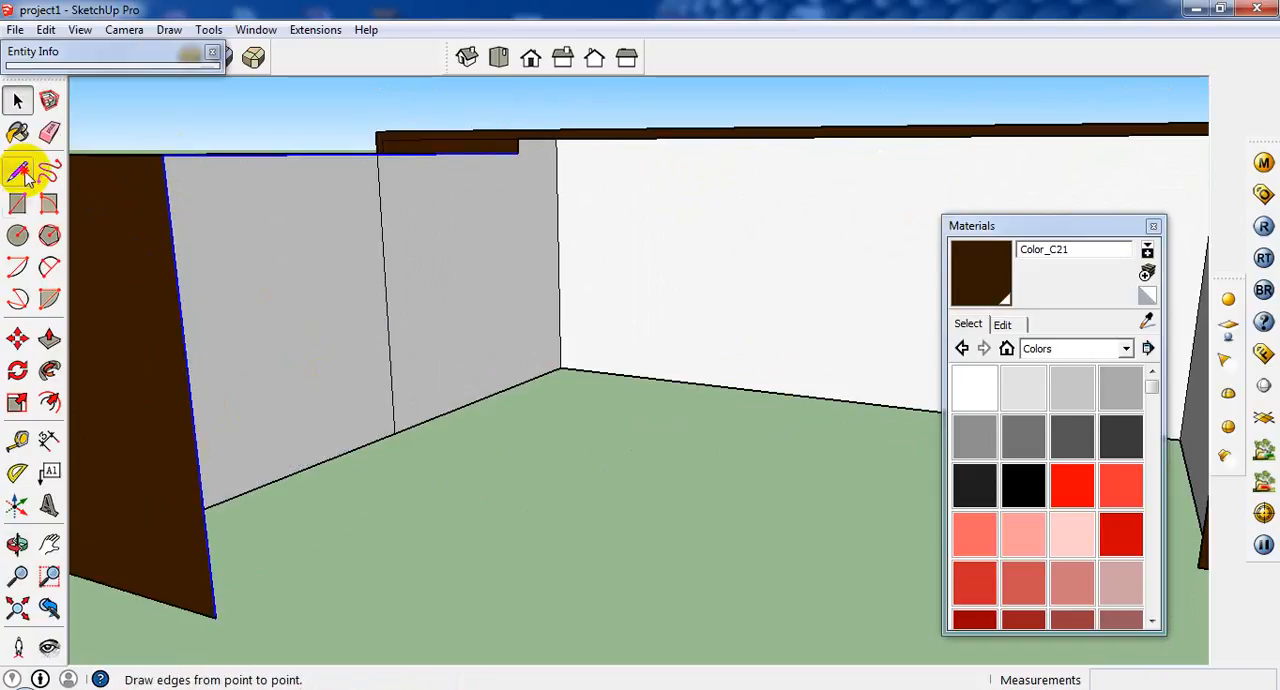
pyautogui.click(22, 174)
pyautogui.click(215, 615)
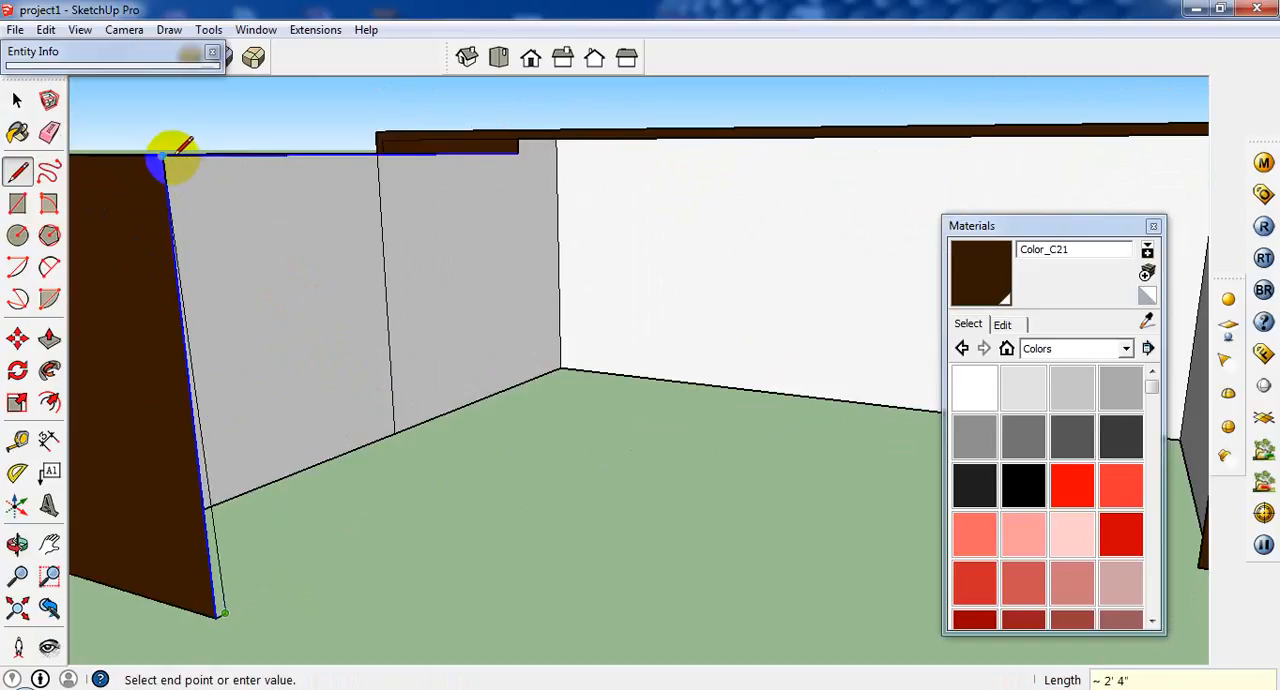
pyautogui.scroll(1, 176, 150)
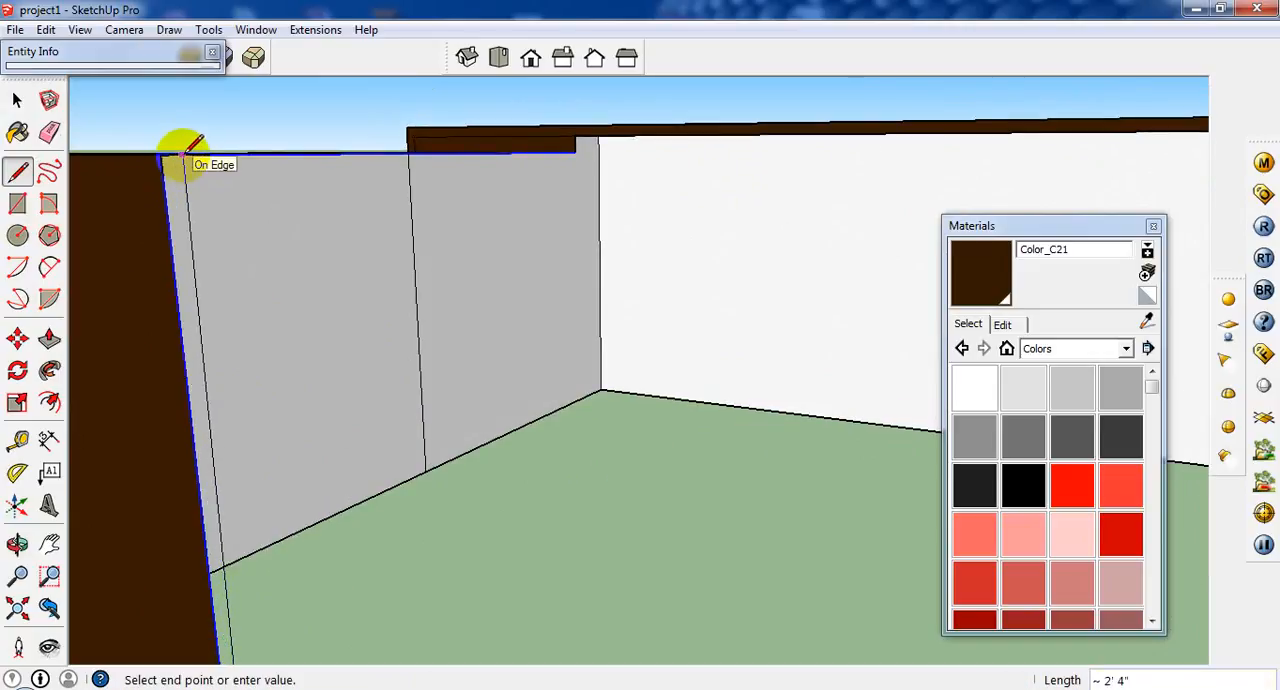
pyautogui.click(180, 154)
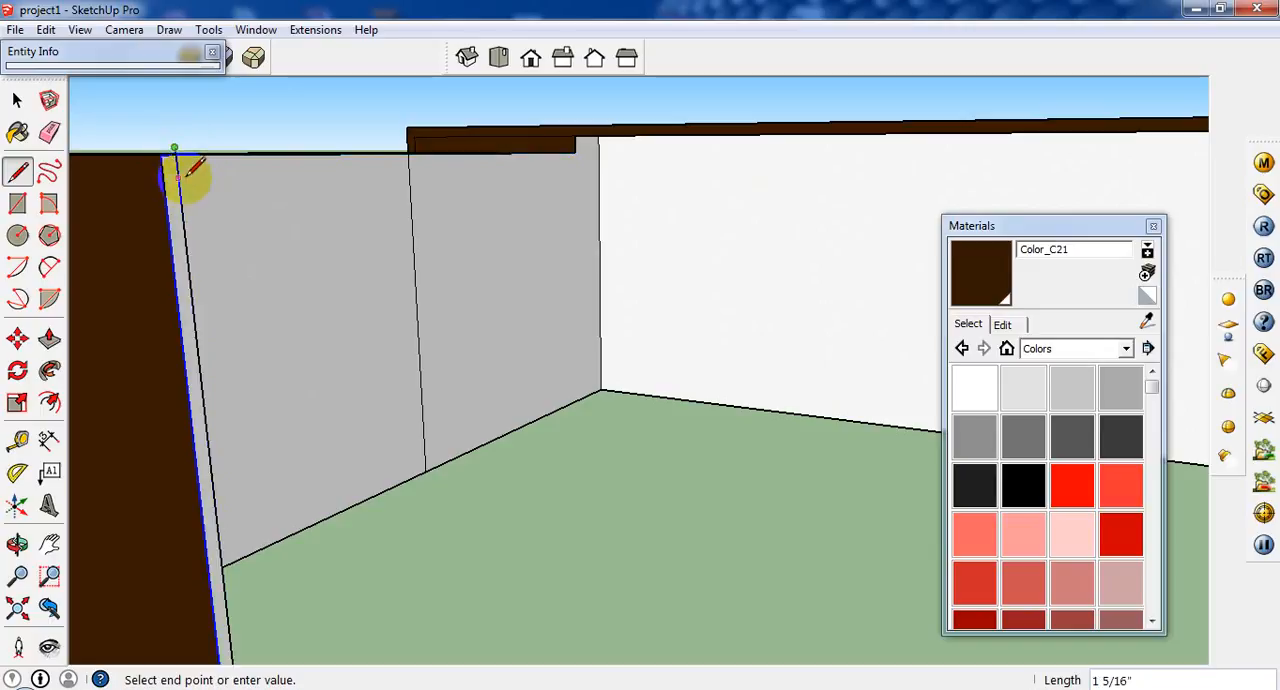
# Draw a line 3/4" below the side return's top edge to its far end and close the strip there.
pyautogui.click(176, 164)
pyautogui.click(160, 156)
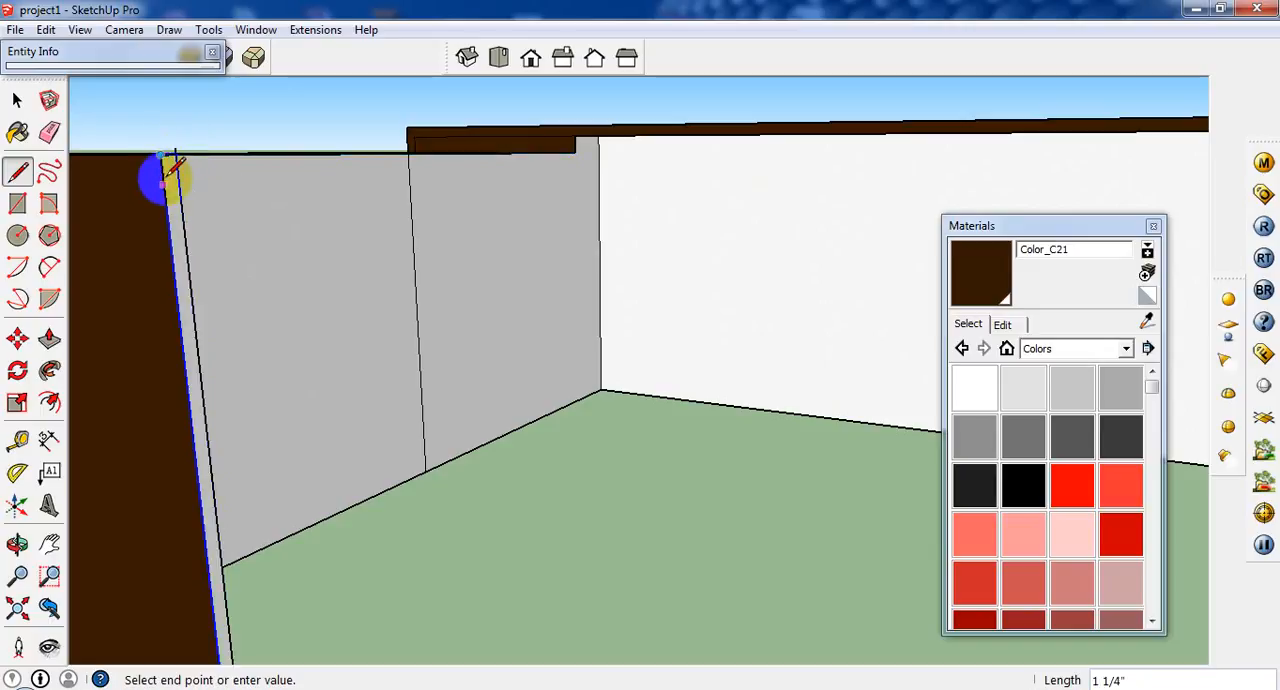
pyautogui.press('Escape')
pyautogui.click(162, 172)
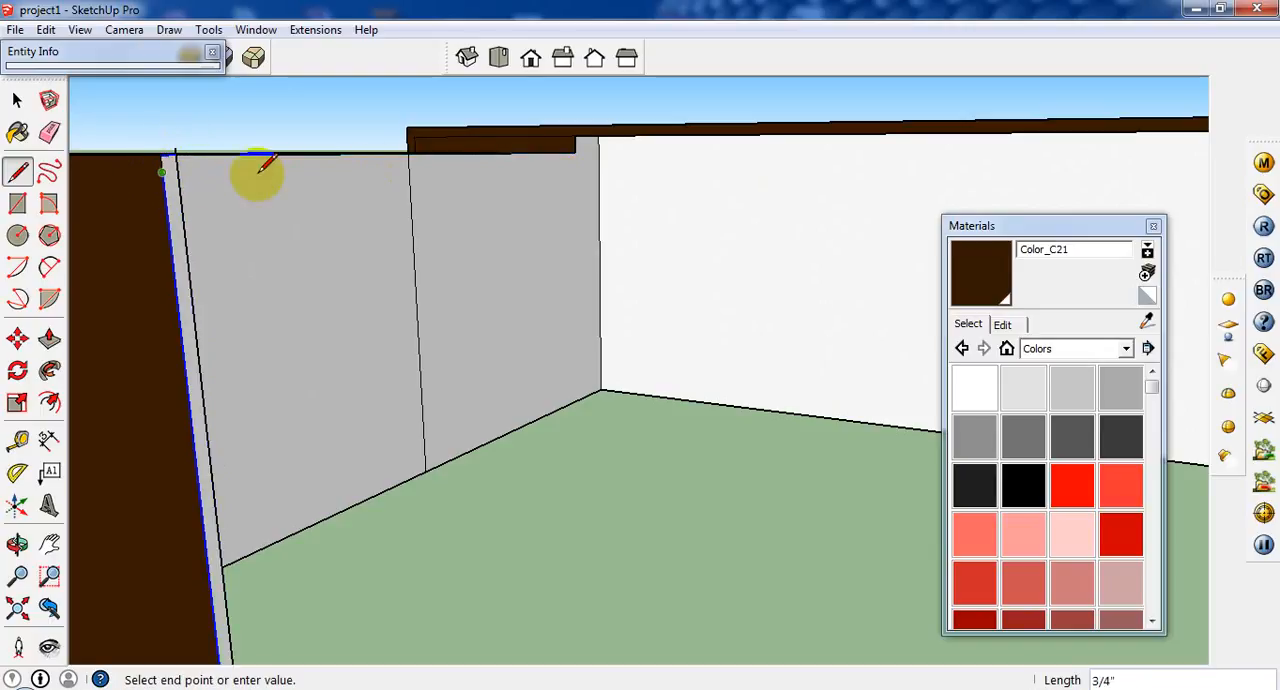
pyautogui.click(575, 158)
pyautogui.click(575, 155)
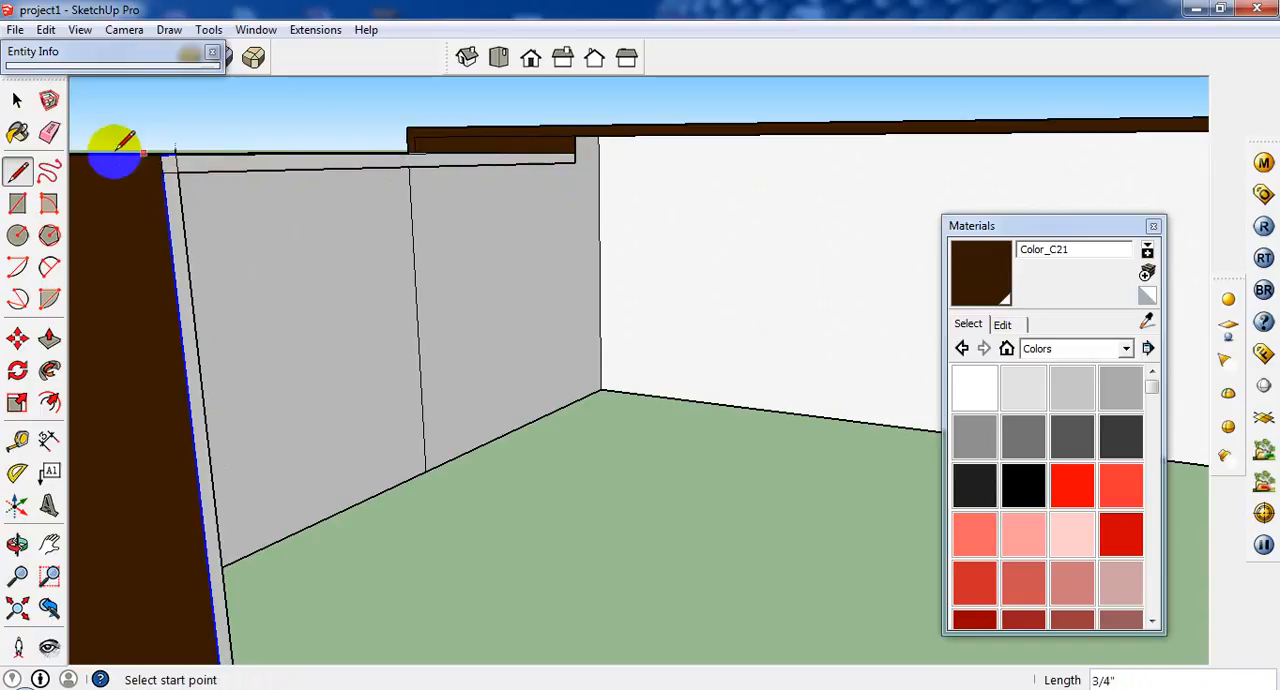
# Draw 3/4" wide rectangles along the side return's top strip, about 2' 10 9/16" long, and the end panel's edge, 2' 4" long.
pyautogui.click(17, 100)
pyautogui.click(17, 172)
pyautogui.click(17, 203)
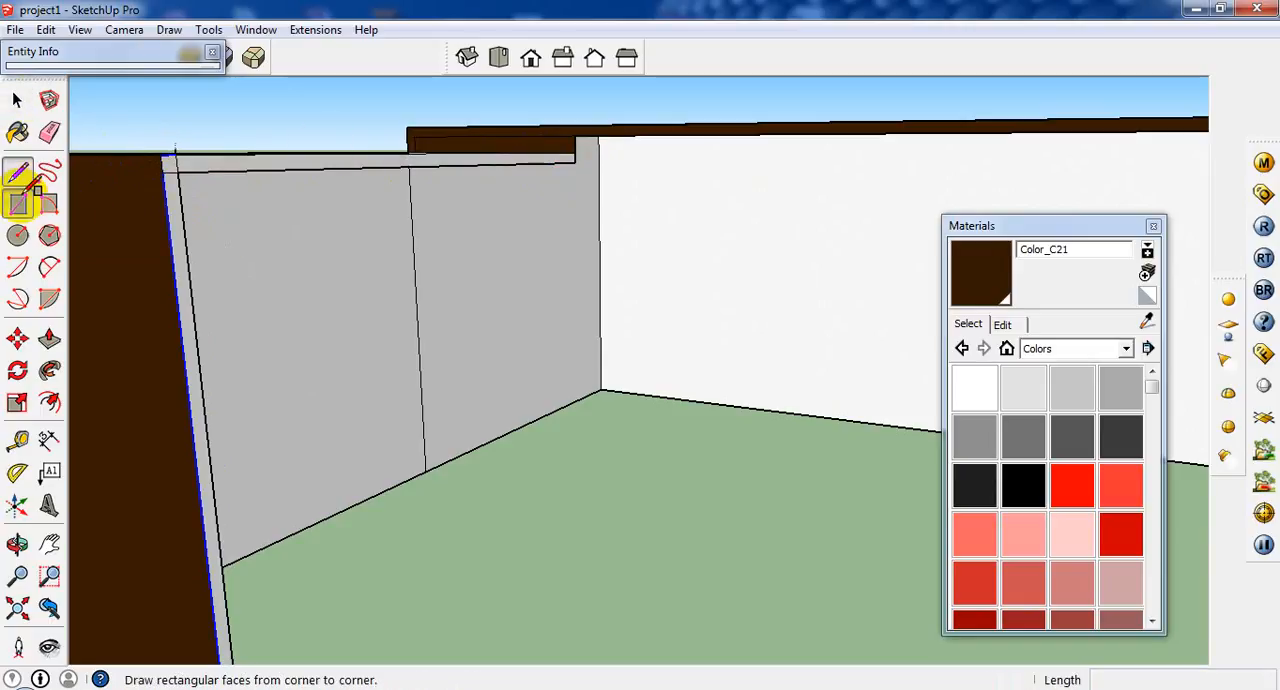
pyautogui.click(178, 170)
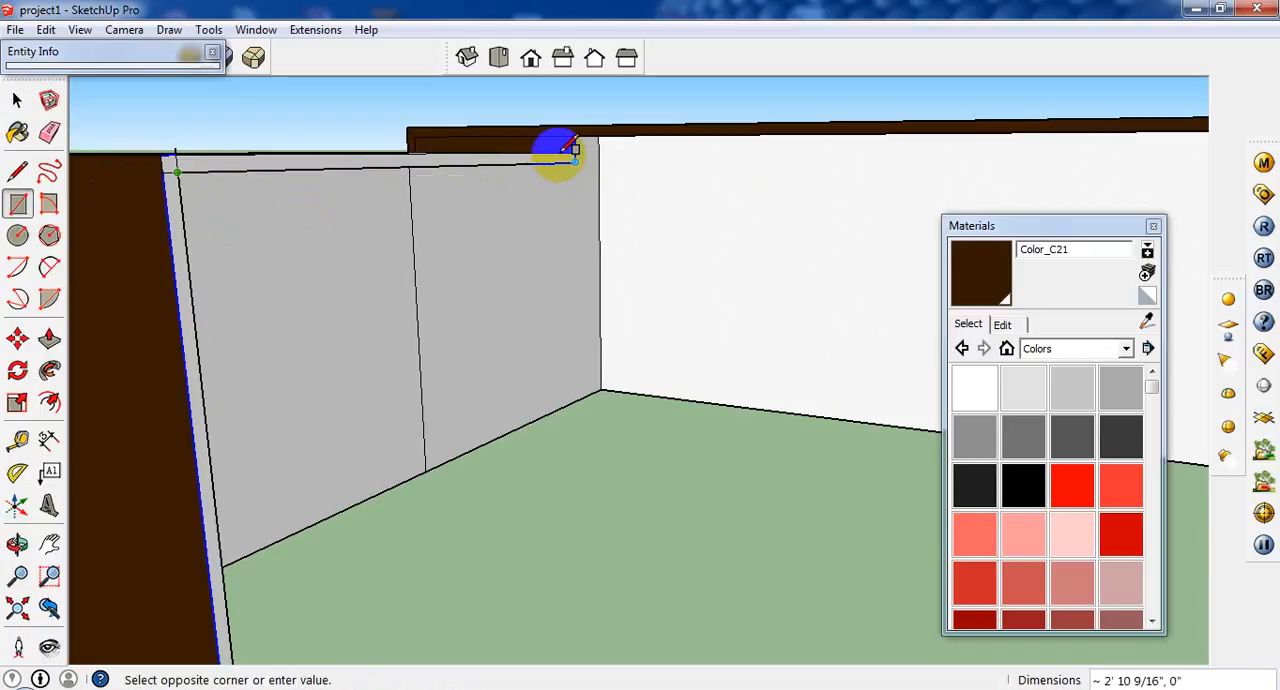
pyautogui.click(576, 150)
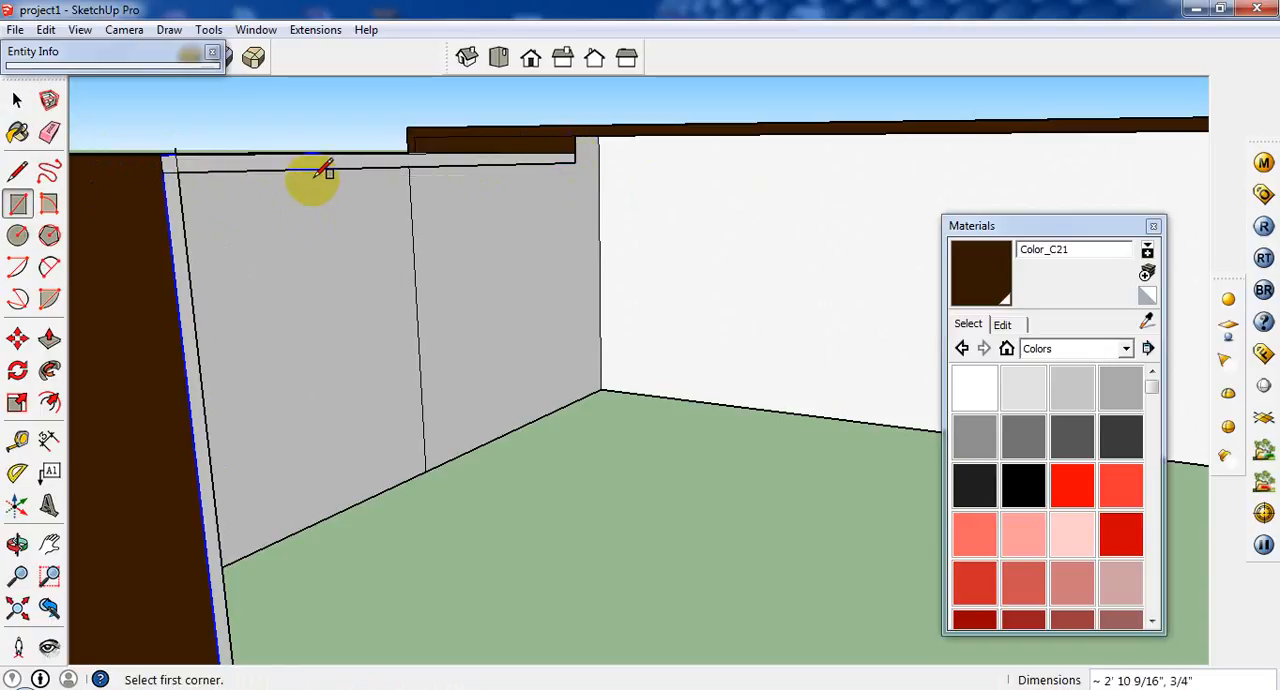
pyautogui.click(180, 155)
pyautogui.scroll(-5, 194, 434)
pyautogui.scroll(6, 194, 446)
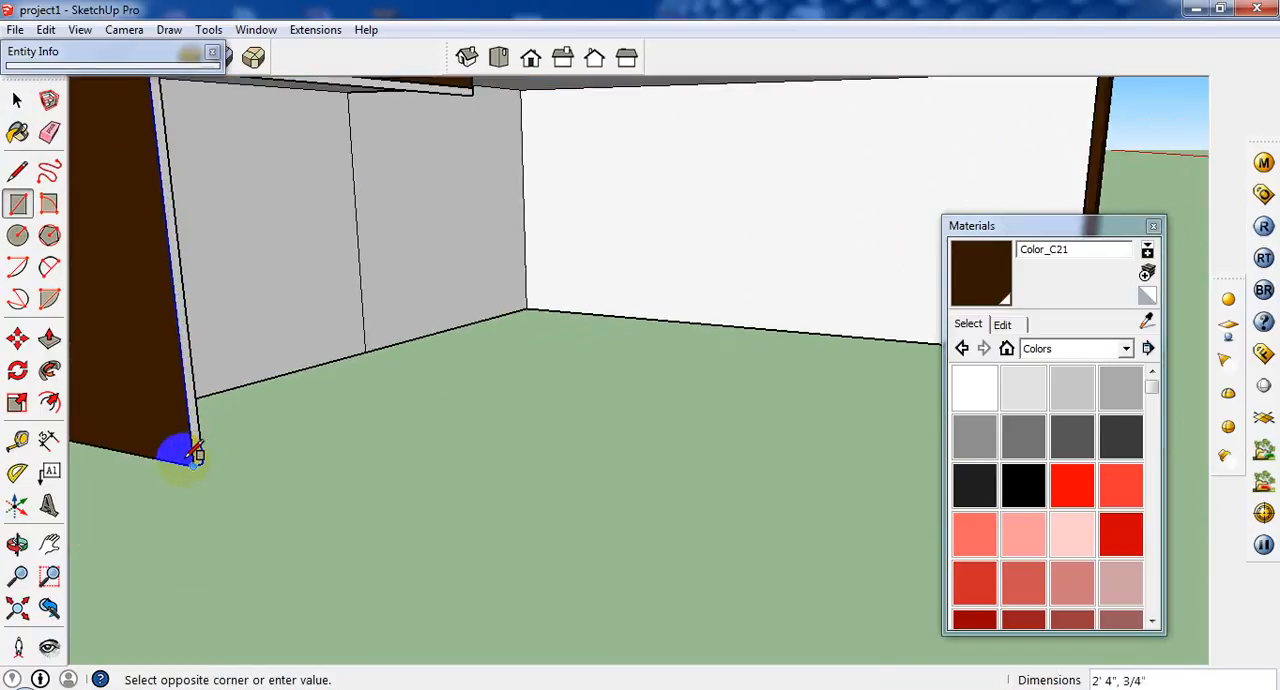
pyautogui.click(196, 454)
# Paint the side return's end panel edge and the strip below its top with Color_C21.
pyautogui.moveTo(223, 443)
pyautogui.mouseDown(button='middle')
pyautogui.moveTo(126, 471)
pyautogui.moveTo(262, 487)
pyautogui.moveTo(230, 480)
pyautogui.mouseUp(button='middle')
pyautogui.click(17, 132)
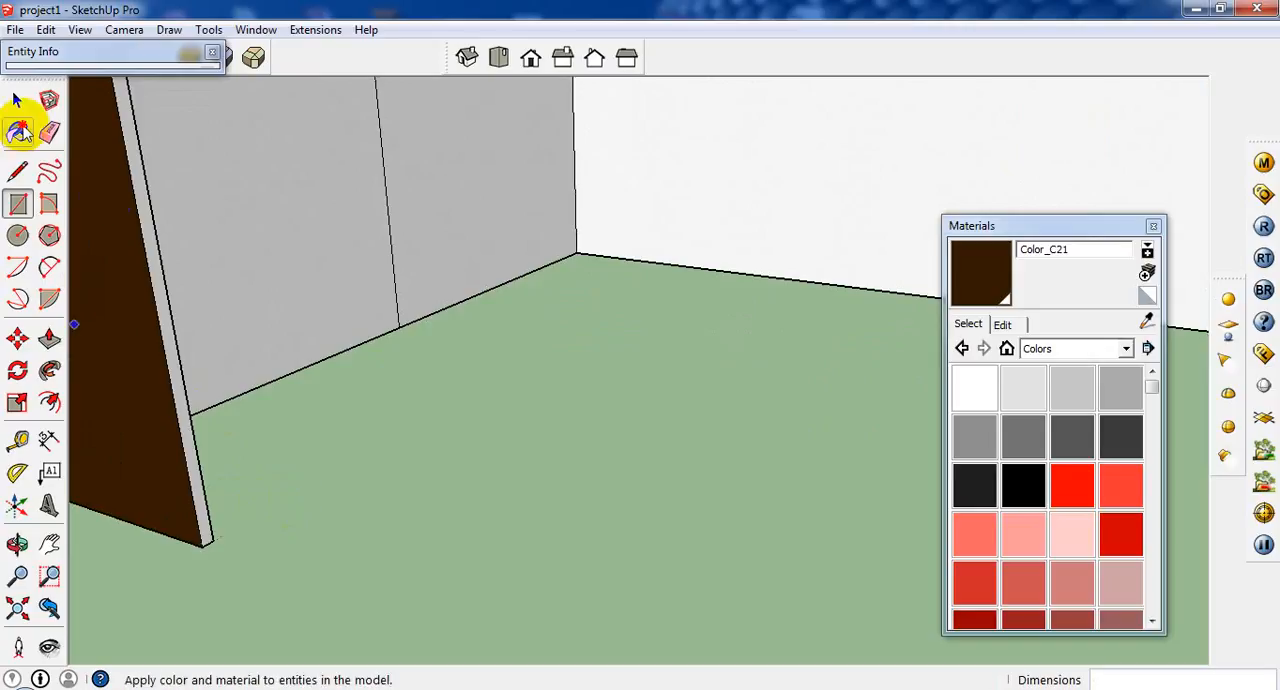
pyautogui.click(150, 190)
pyautogui.moveTo(163, 203); pyautogui.dragTo(262, 257, button='middle')
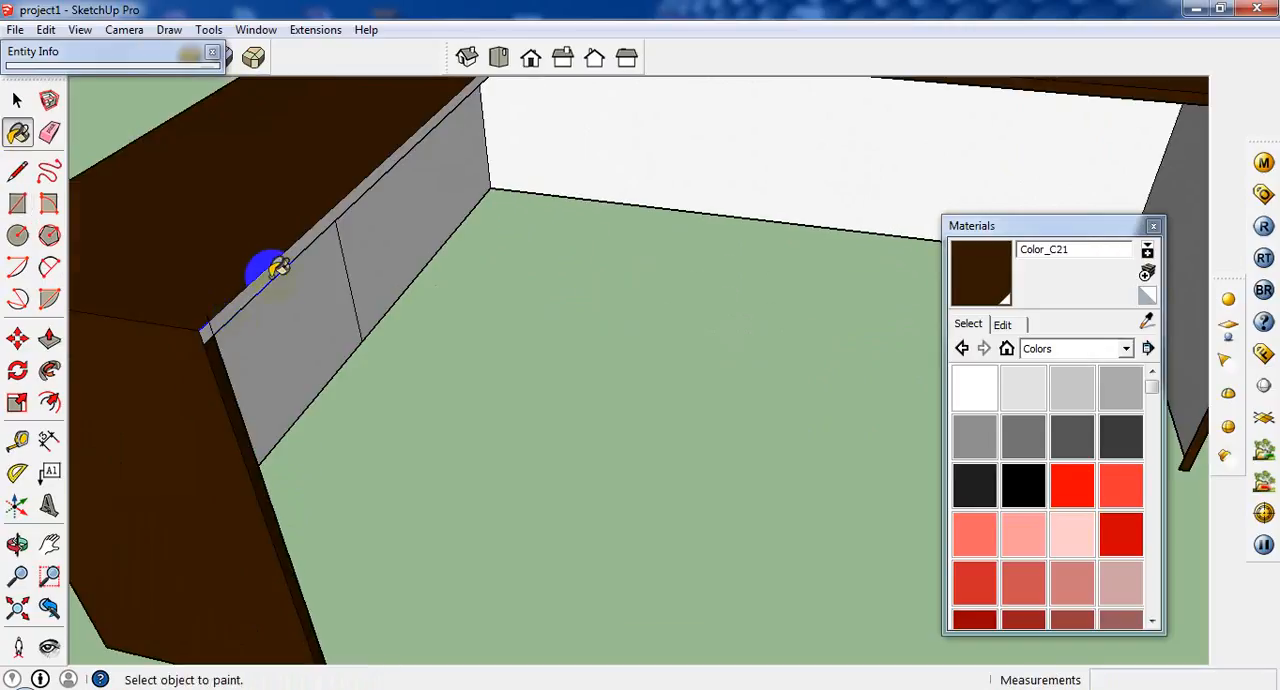
pyautogui.click(278, 268)
# Paint the main desk's back panel and the two inner panels of the side return with Color_C21.
pyautogui.moveTo(229, 314); pyautogui.dragTo(467, 275, button='middle')
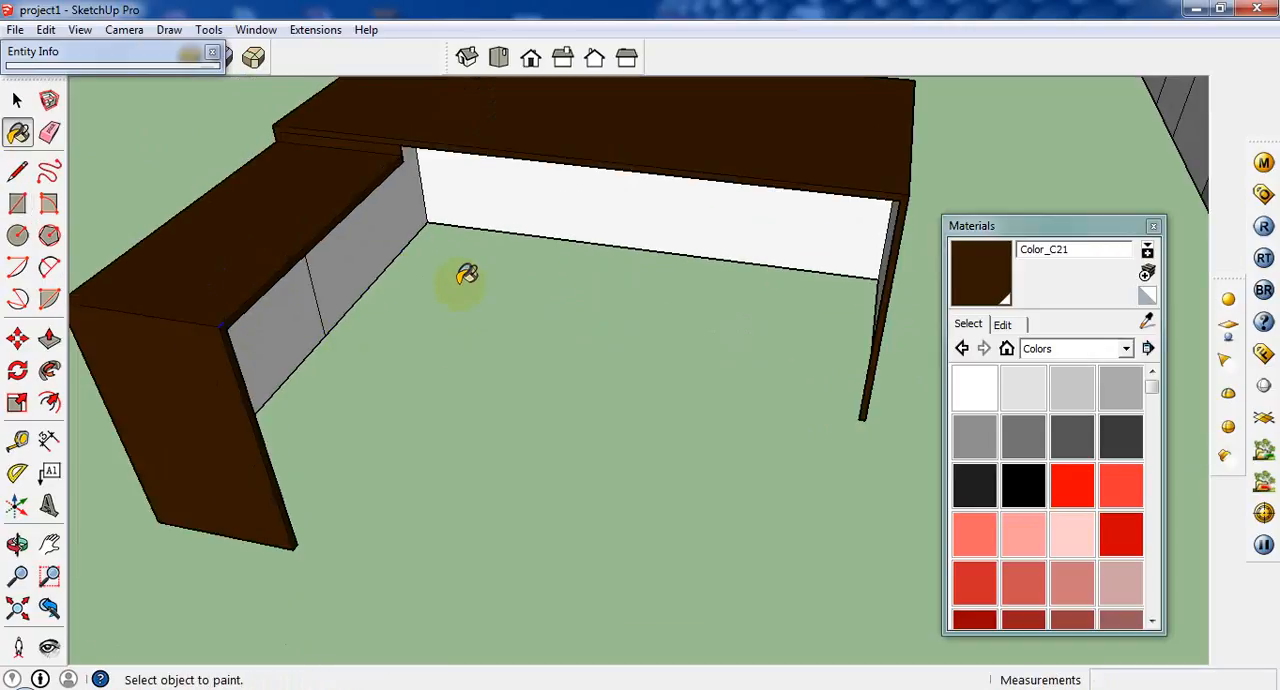
pyautogui.press('space')
pyautogui.moveTo(514, 343)
pyautogui.mouseDown(button='middle')
pyautogui.moveTo(834, 309)
pyautogui.moveTo(600, 290)
pyautogui.mouseUp(button='middle')
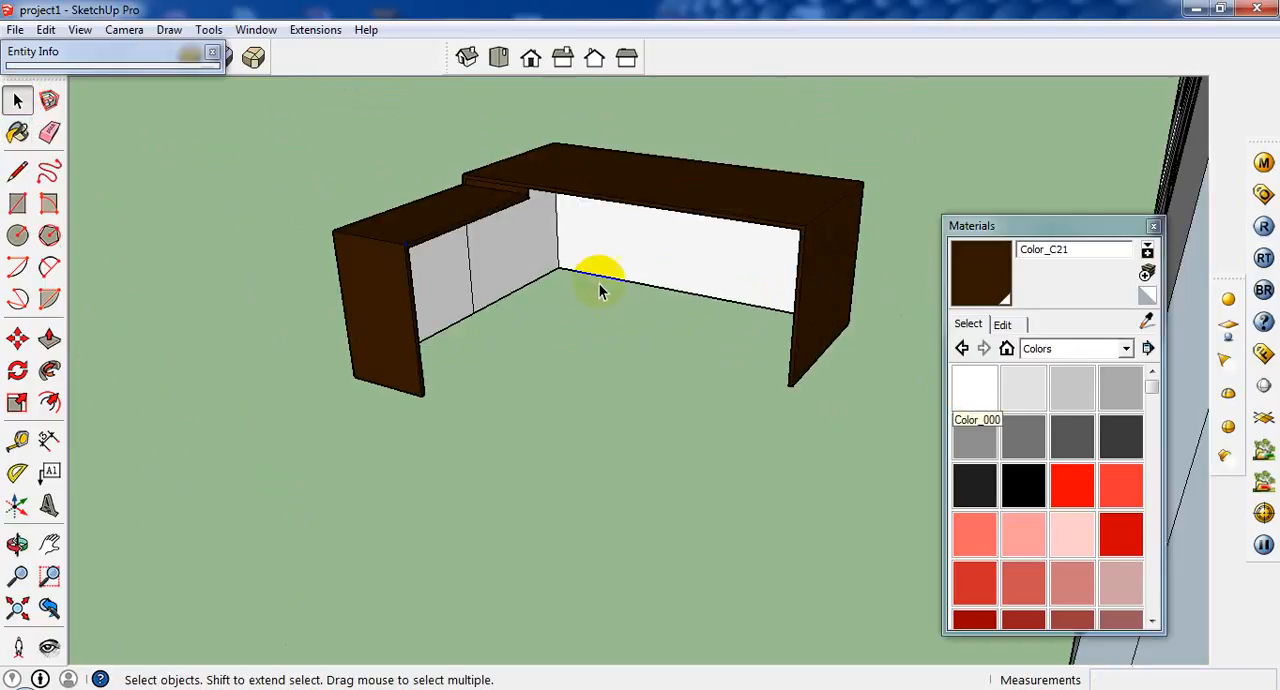
pyautogui.click(598, 268)
pyautogui.click(17, 132)
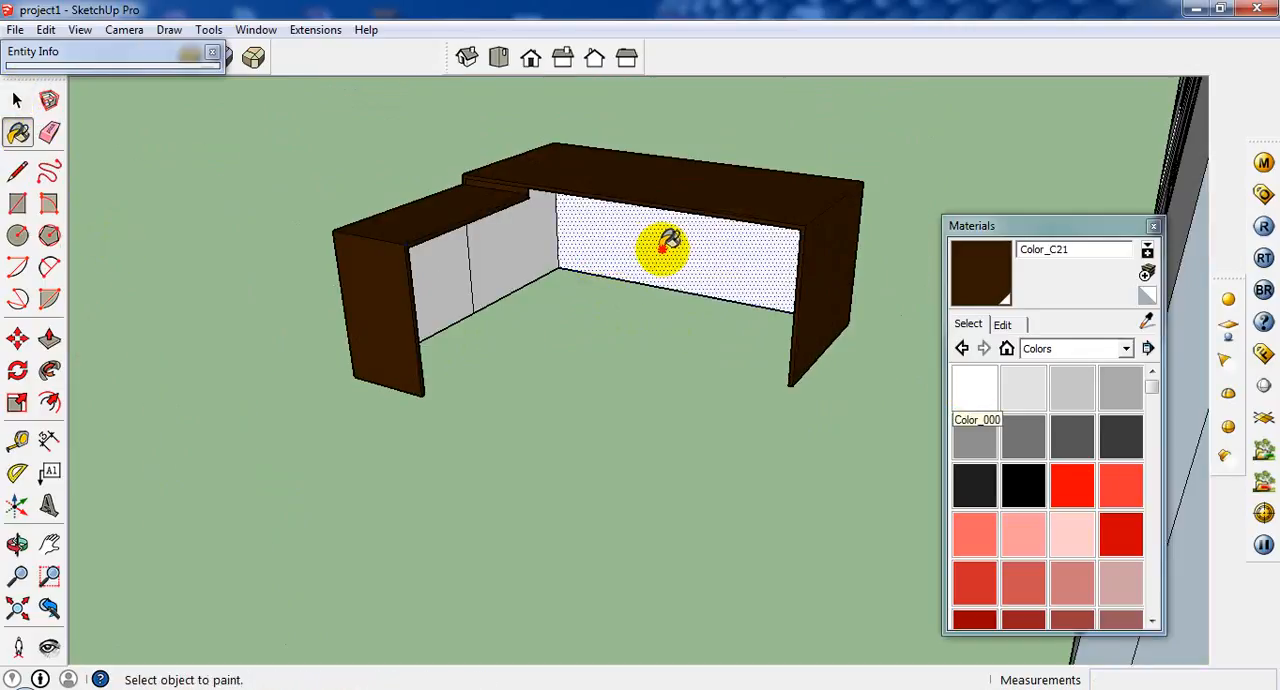
pyautogui.click(666, 248)
pyautogui.click(530, 262)
pyautogui.click(455, 286)
pyautogui.moveTo(580, 289); pyautogui.dragTo(291, 257, button='middle')
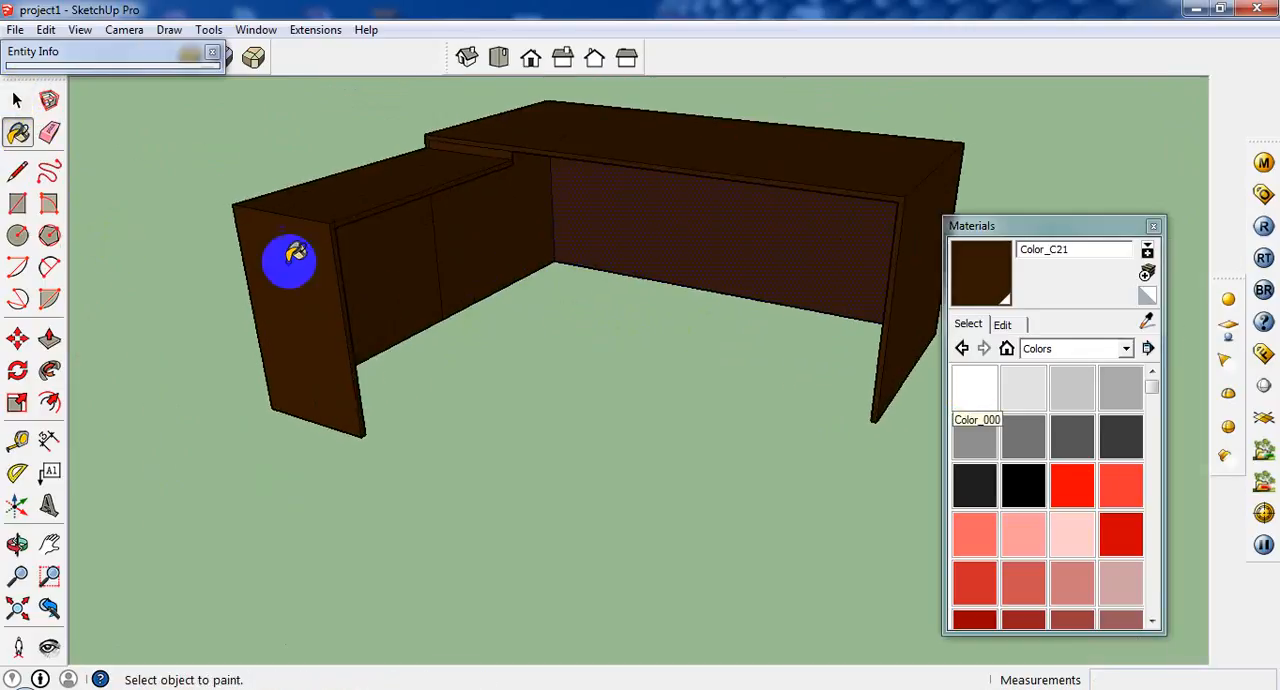
pyautogui.click(17, 203)
pyautogui.moveTo(563, 277); pyautogui.dragTo(850, 170, button='middle')
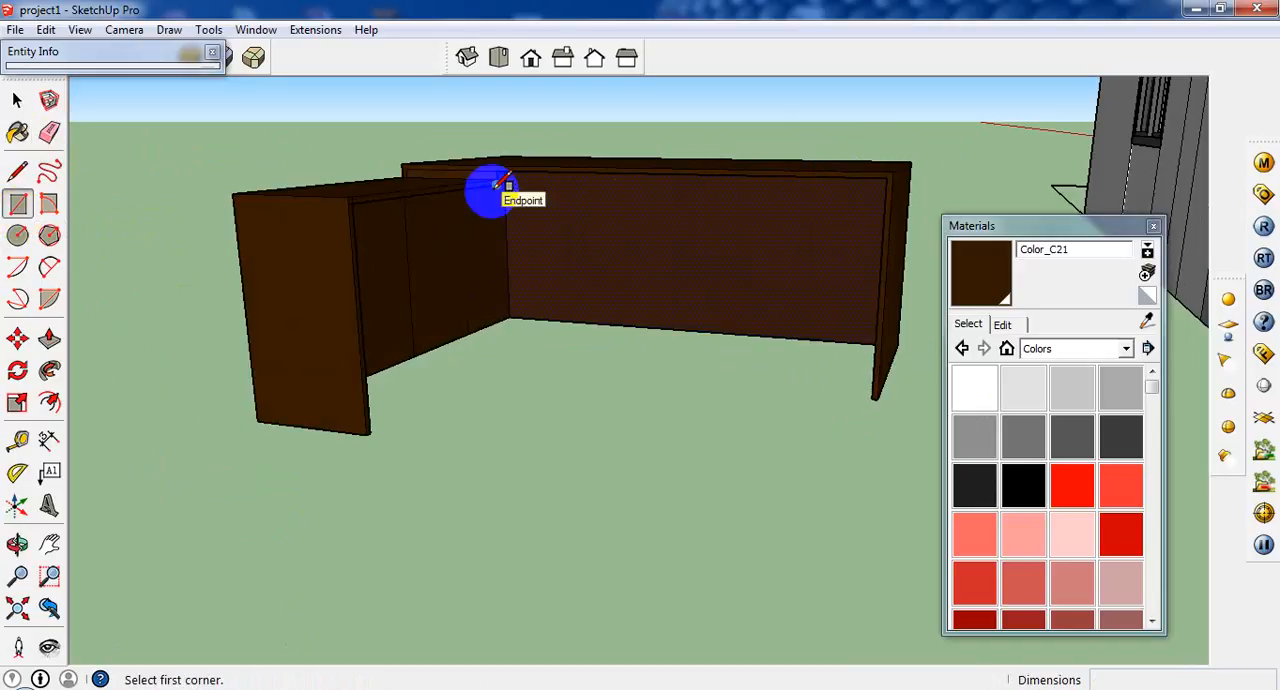
# Copy the side return's top face and its inner long edge downward from the front corner.
pyautogui.click(17, 100)
pyautogui.moveTo(290, 360); pyautogui.dragTo(330, 313, button='middle')
pyautogui.scroll(2, 330, 313)
pyautogui.scroll(2, 360, 315)
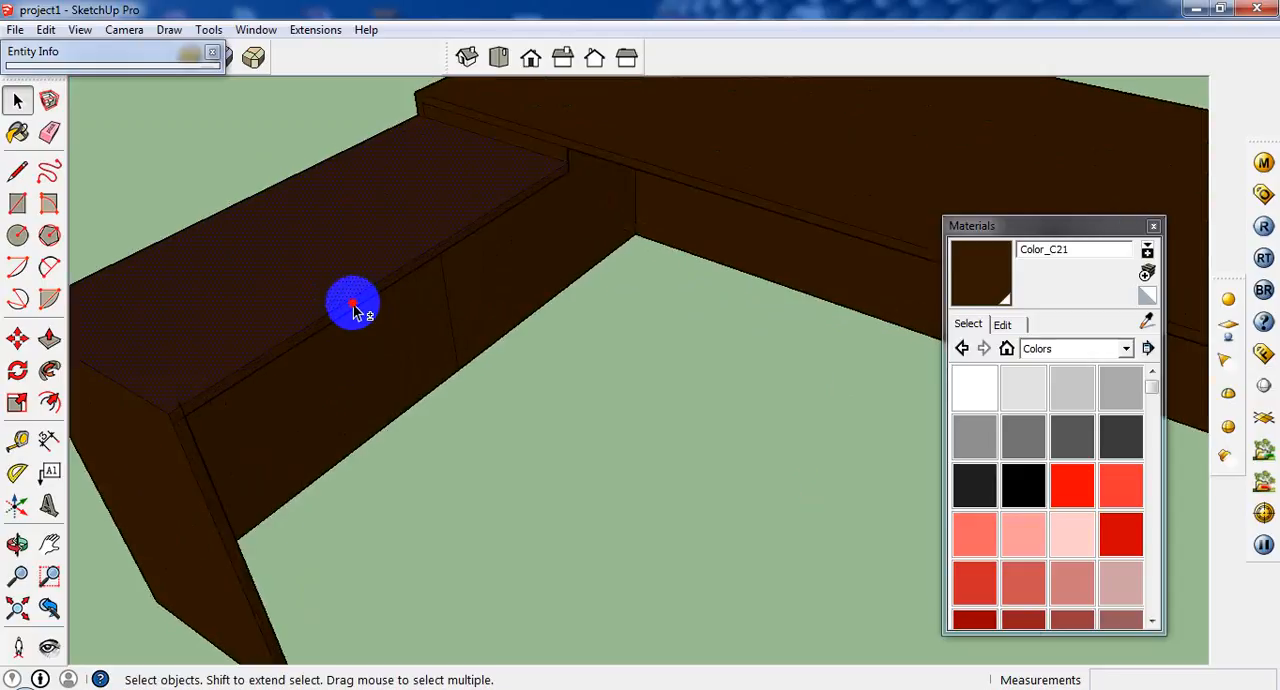
pyautogui.click(347, 308)
pyautogui.scroll(2, 347, 308)
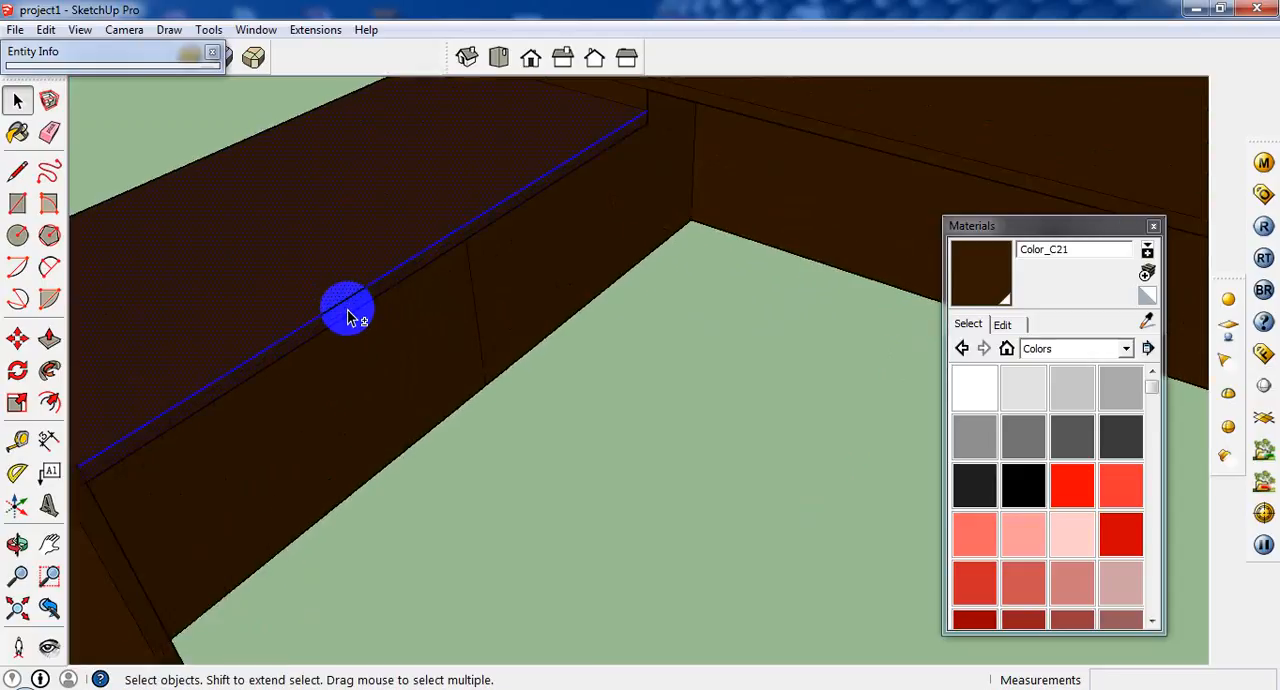
pyautogui.click(17, 338)
pyautogui.scroll(-2, 131, 429)
pyautogui.click(131, 429)
pyautogui.press('ctrl')
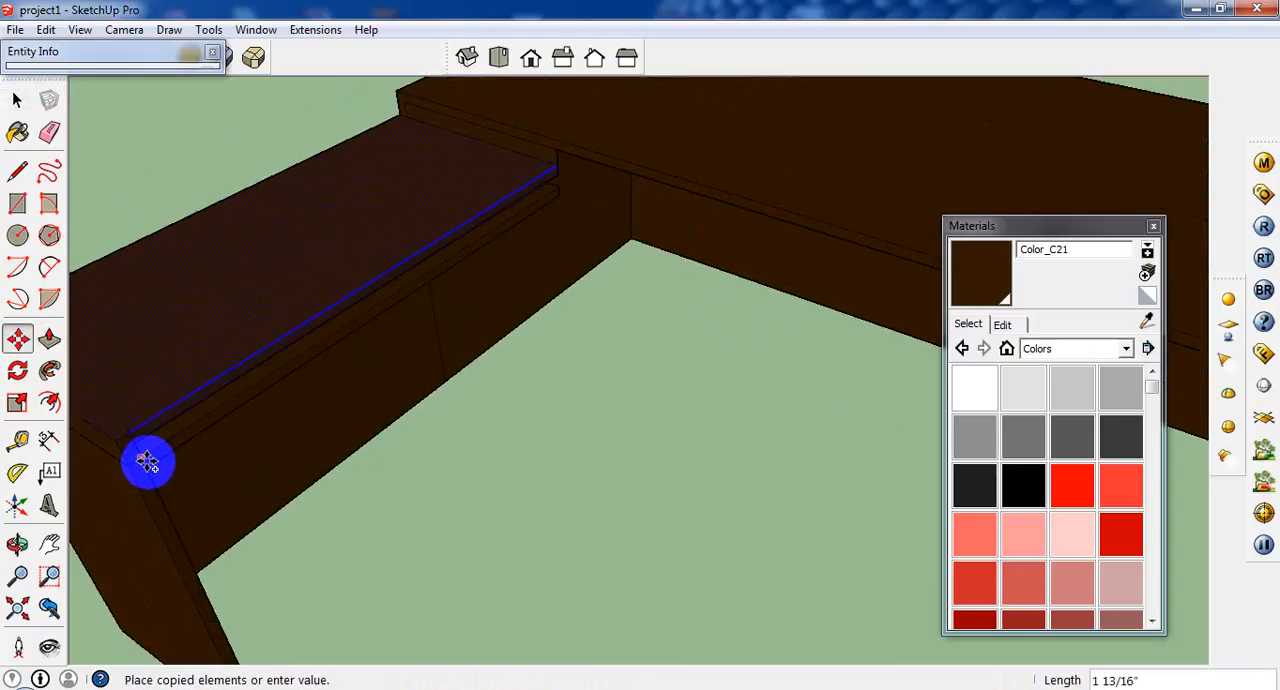
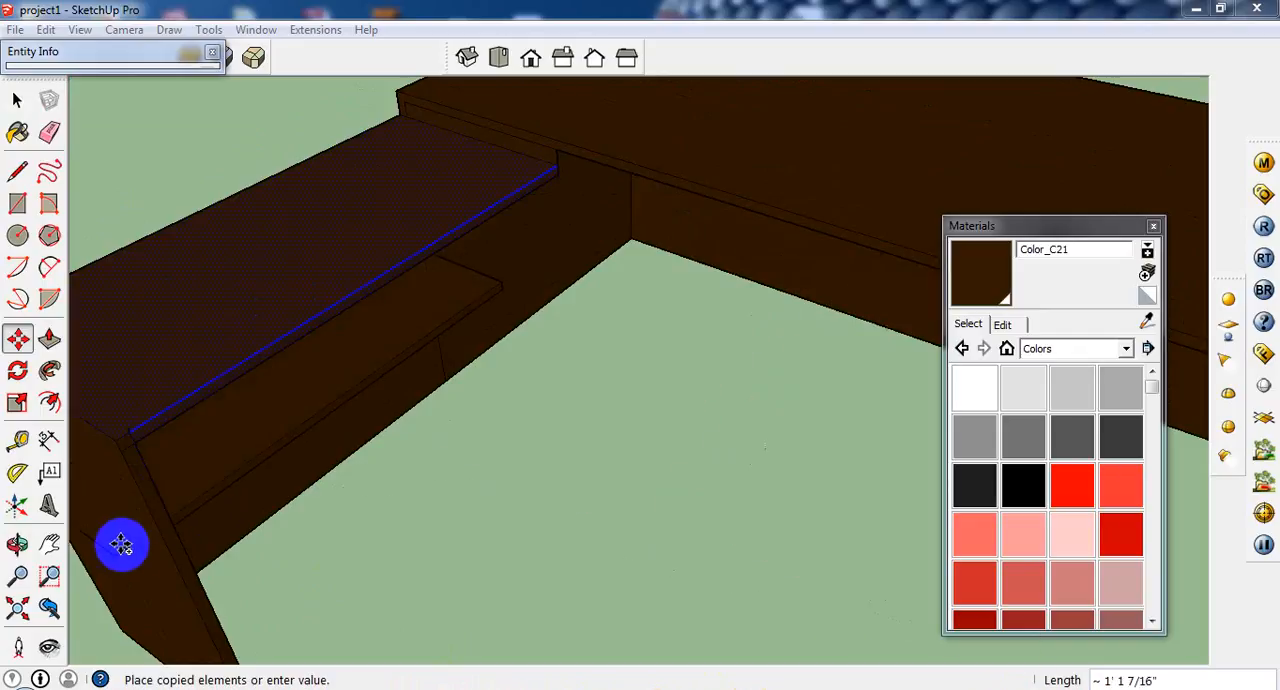
# Undo the downward copy of the side return's top face.
pyautogui.click(174, 551)
pyautogui.moveTo(300, 446); pyautogui.dragTo(206, 377, button='middle')
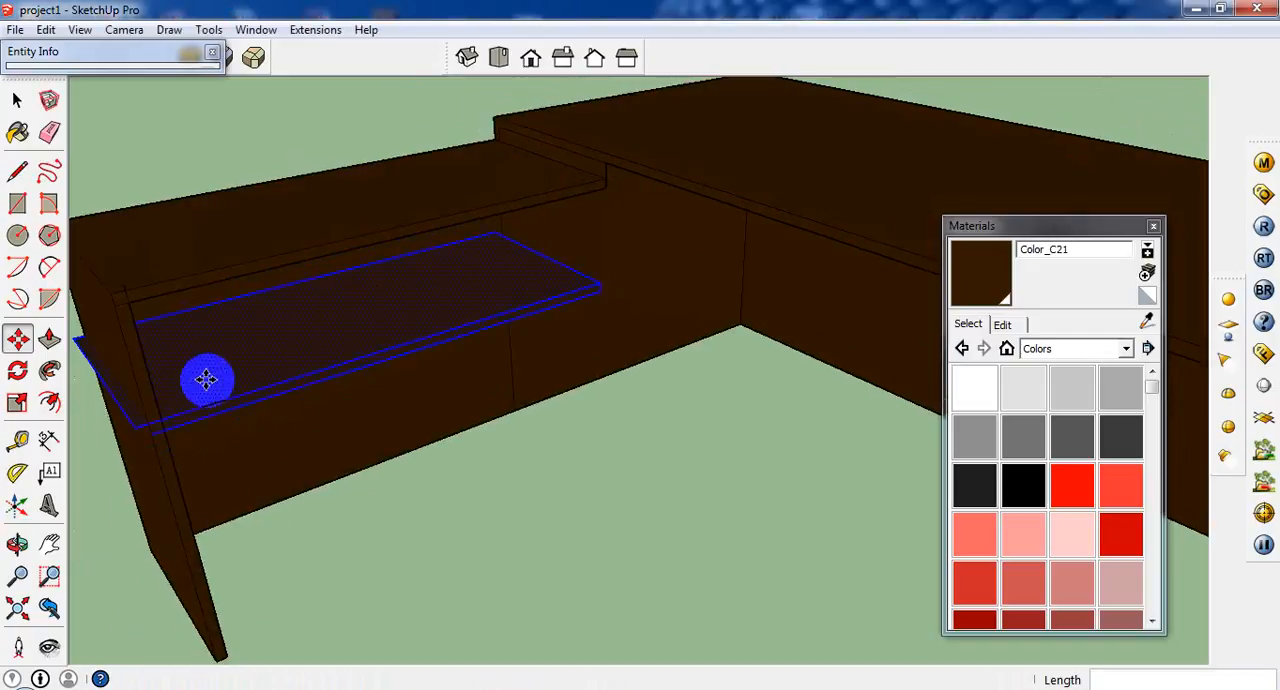
pyautogui.scroll(-1, 202, 405)
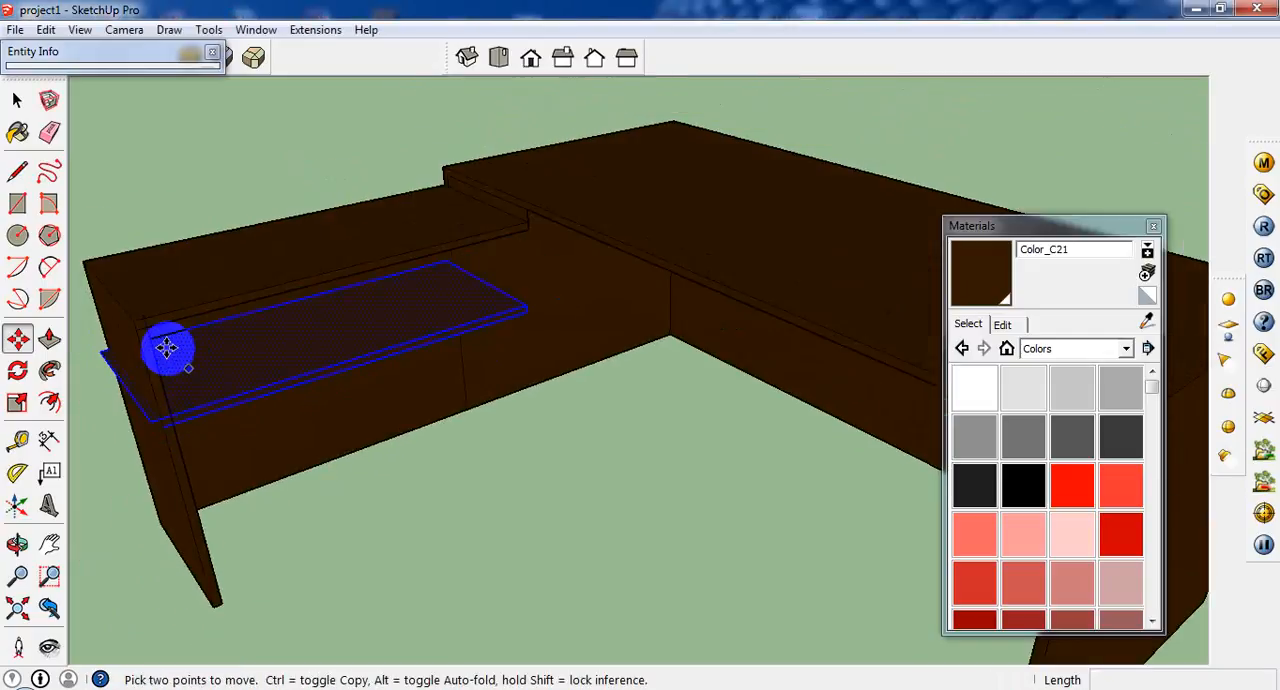
pyautogui.hotkey('ctrl', 'z')
# Copy the side return's top face and its front strip 10" downward along the end panel, repeating it for a second, lower shelf.
pyautogui.click(17, 100)
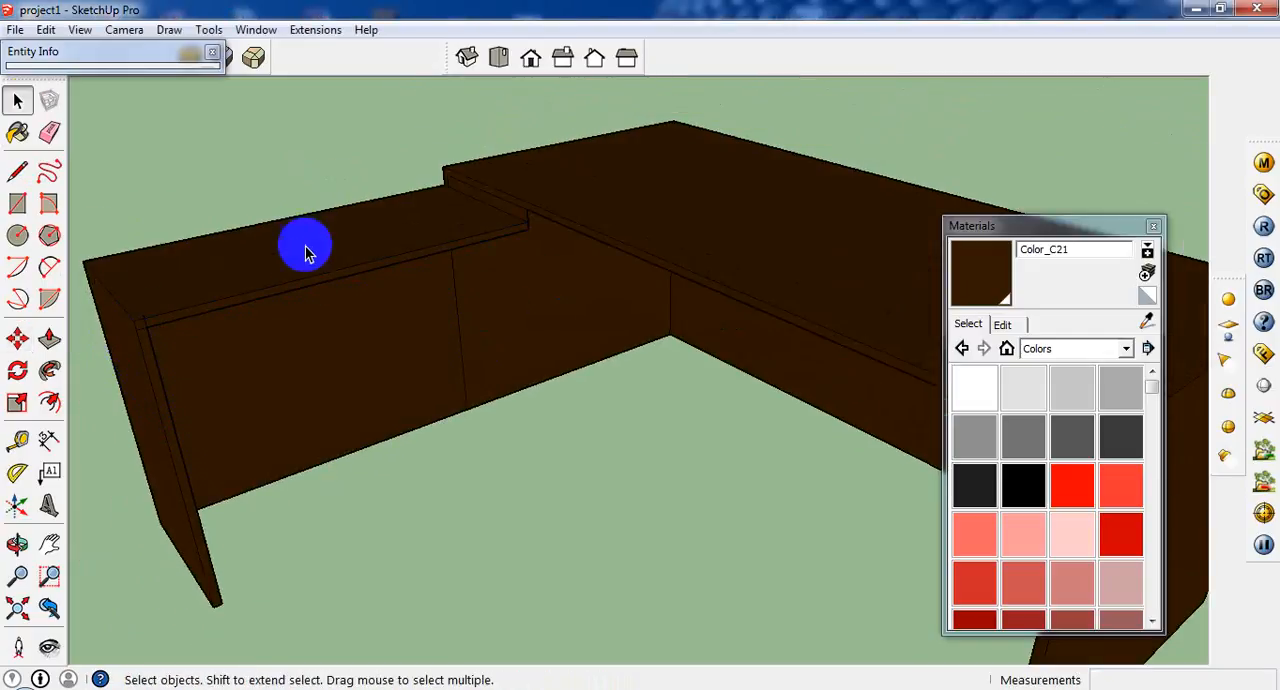
pyautogui.moveTo(300, 248); pyautogui.dragTo(294, 396, button='middle')
pyautogui.moveTo(312, 316); pyautogui.dragTo(306, 381)
pyautogui.scroll(1, 318, 381)
pyautogui.moveTo(325, 381)
pyautogui.mouseDown(button='middle')
pyautogui.moveTo(307, 317)
pyautogui.moveTo(318, 361)
pyautogui.mouseUp(button='middle')
pyautogui.click(303, 386)
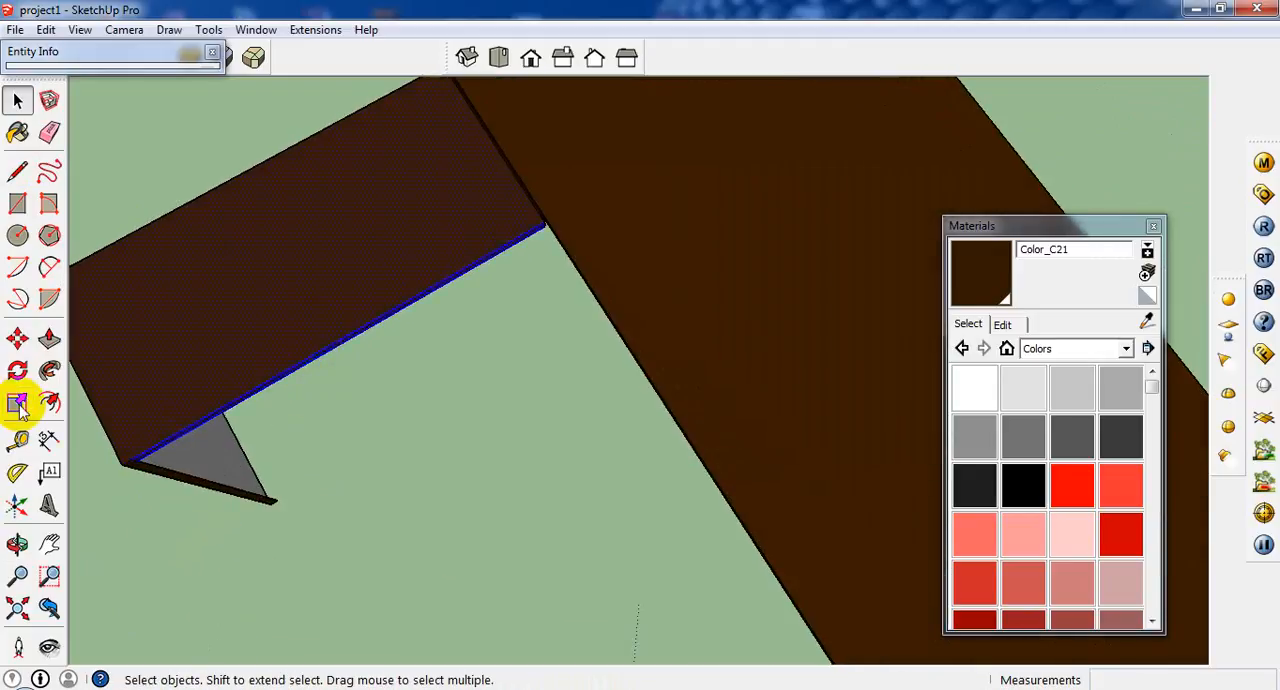
pyautogui.click(17, 338)
pyautogui.moveTo(129, 480); pyautogui.dragTo(153, 298, button='middle')
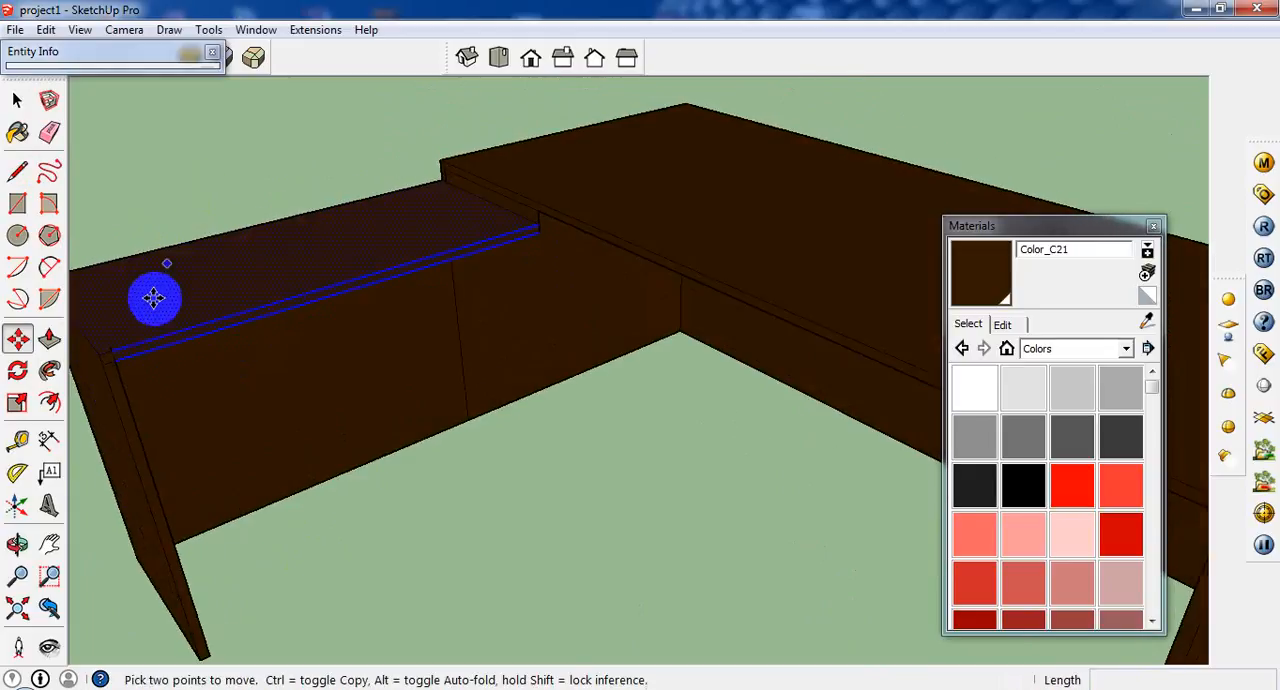
pyautogui.click(100, 350)
pyautogui.press('ctrl')
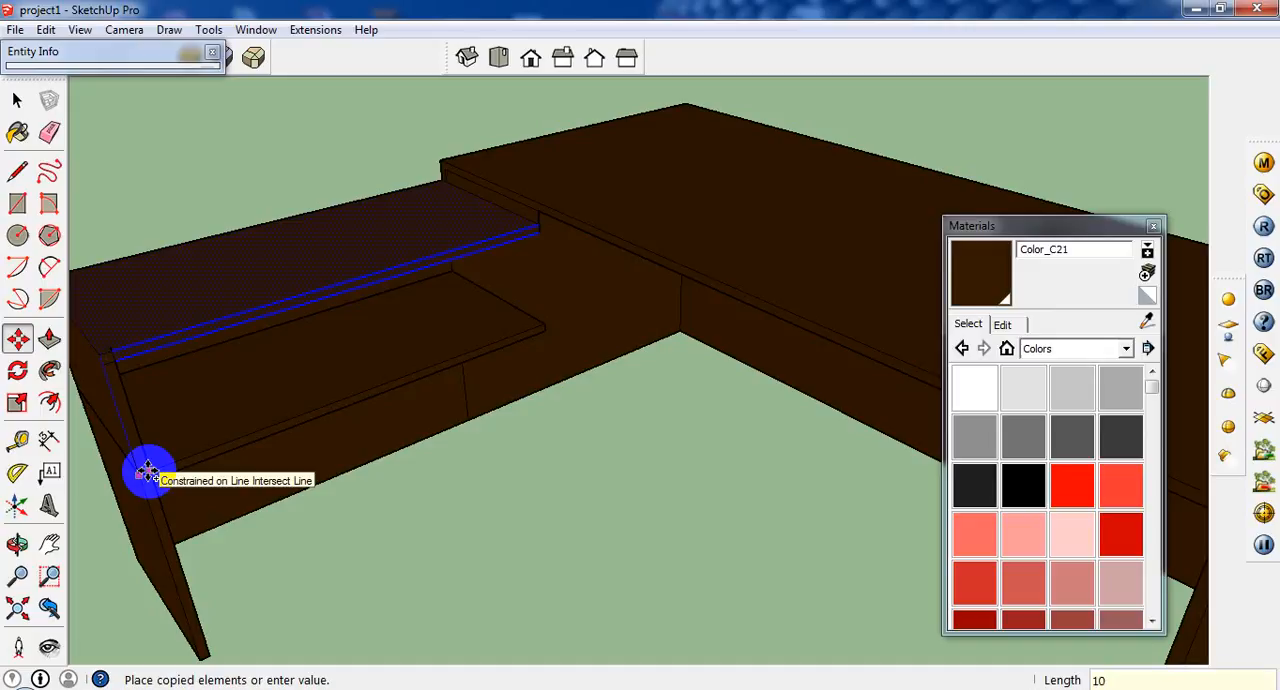
pyautogui.press('Return')
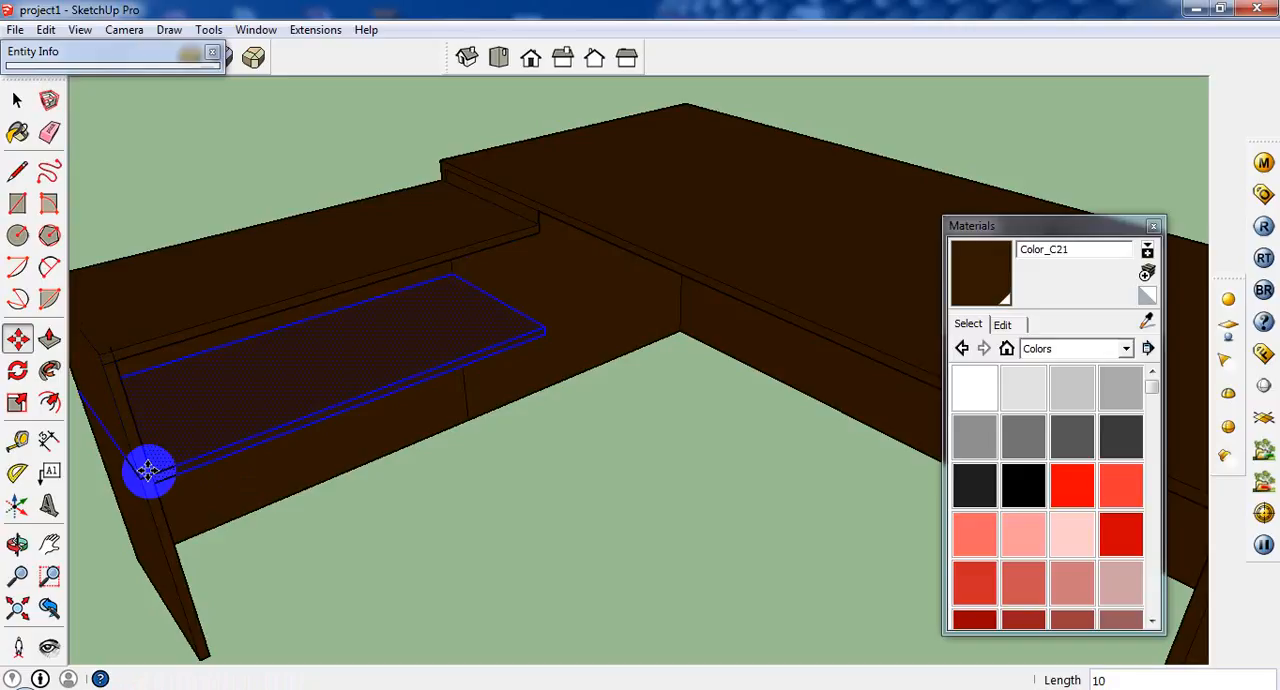
pyautogui.moveTo(147, 470); pyautogui.dragTo(400, 397, button='middle')
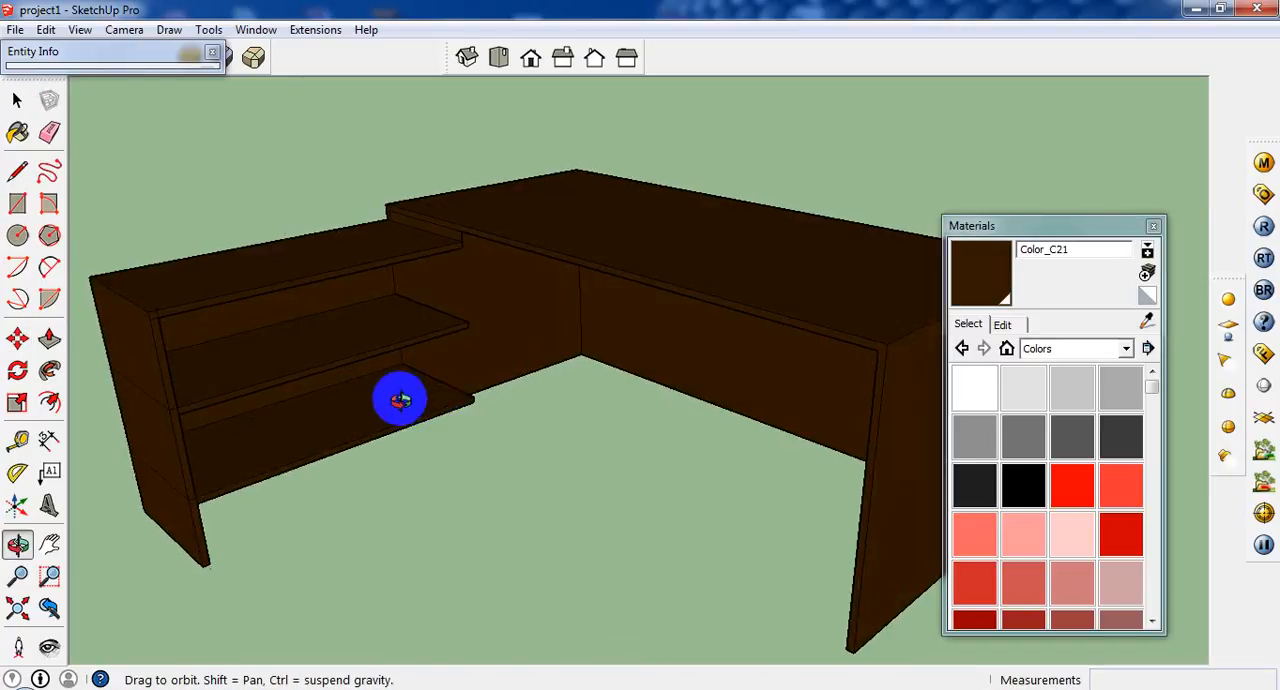
# Select the side return's whole end panel and copy it about 2' 11 5/16" to the shelves' other end, beside the main desk.
pyautogui.click(16, 101)
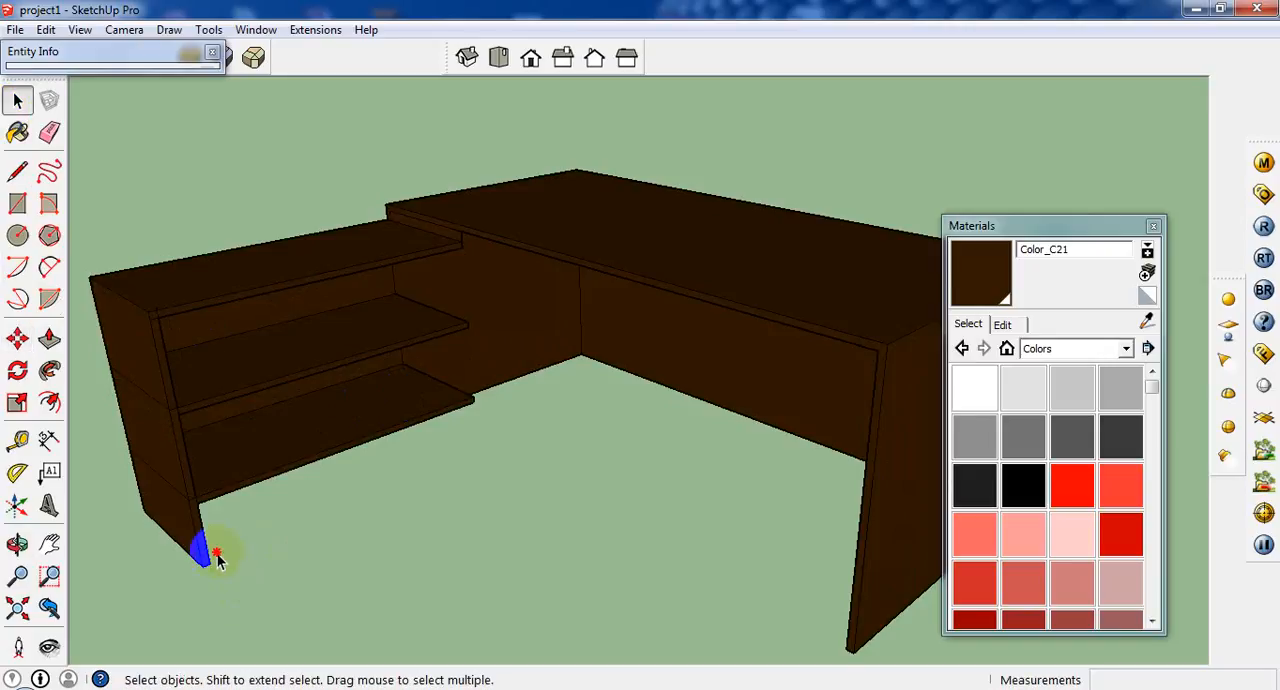
pyautogui.scroll(2, 207, 455)
pyautogui.scroll(1, 175, 472)
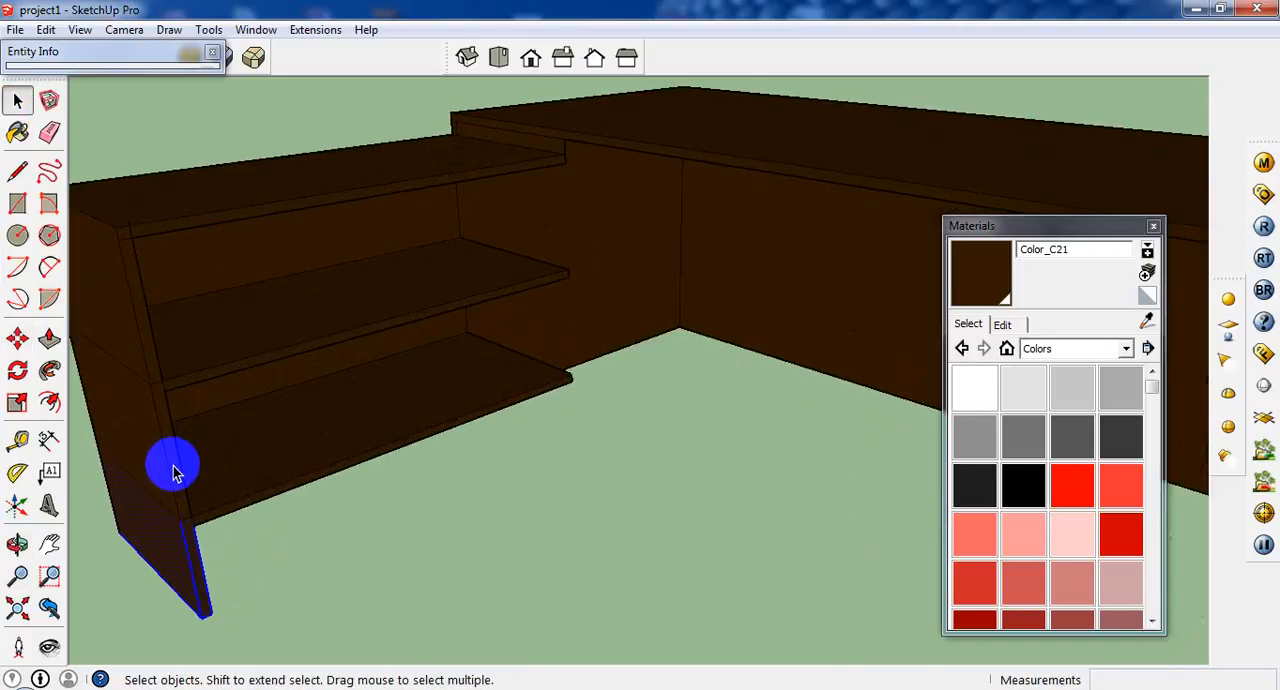
pyautogui.scroll(1, 172, 472)
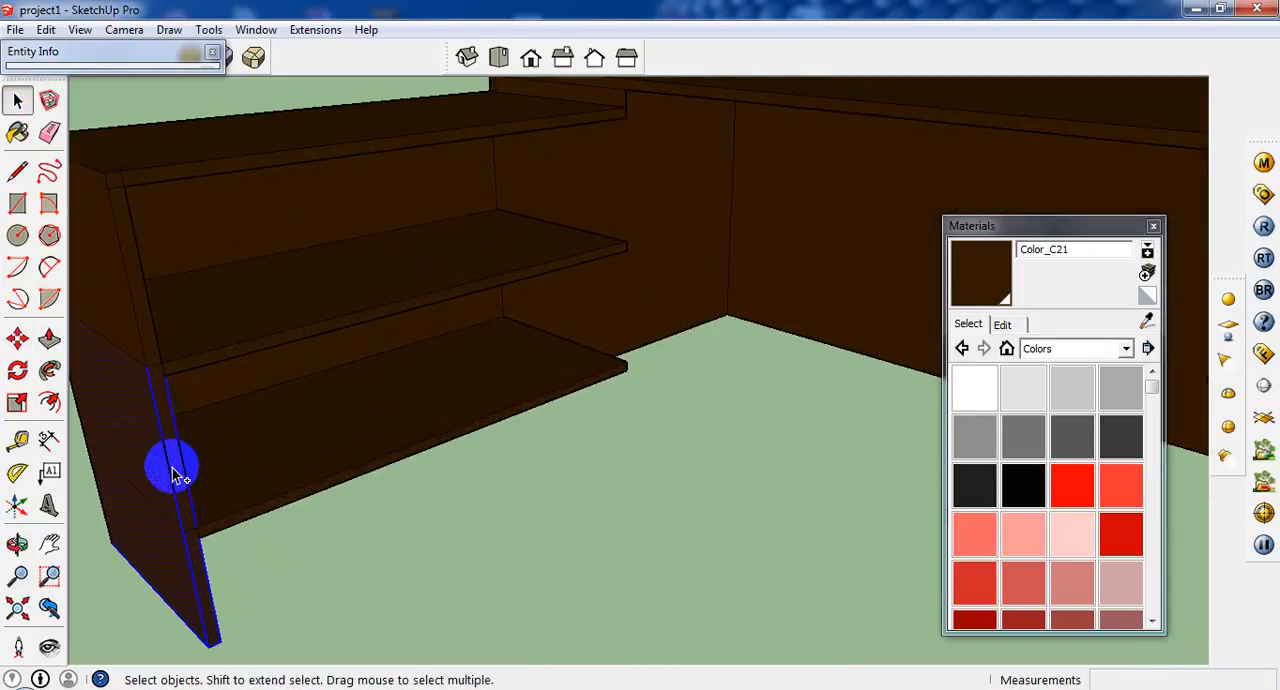
pyautogui.scroll(1, 172, 472)
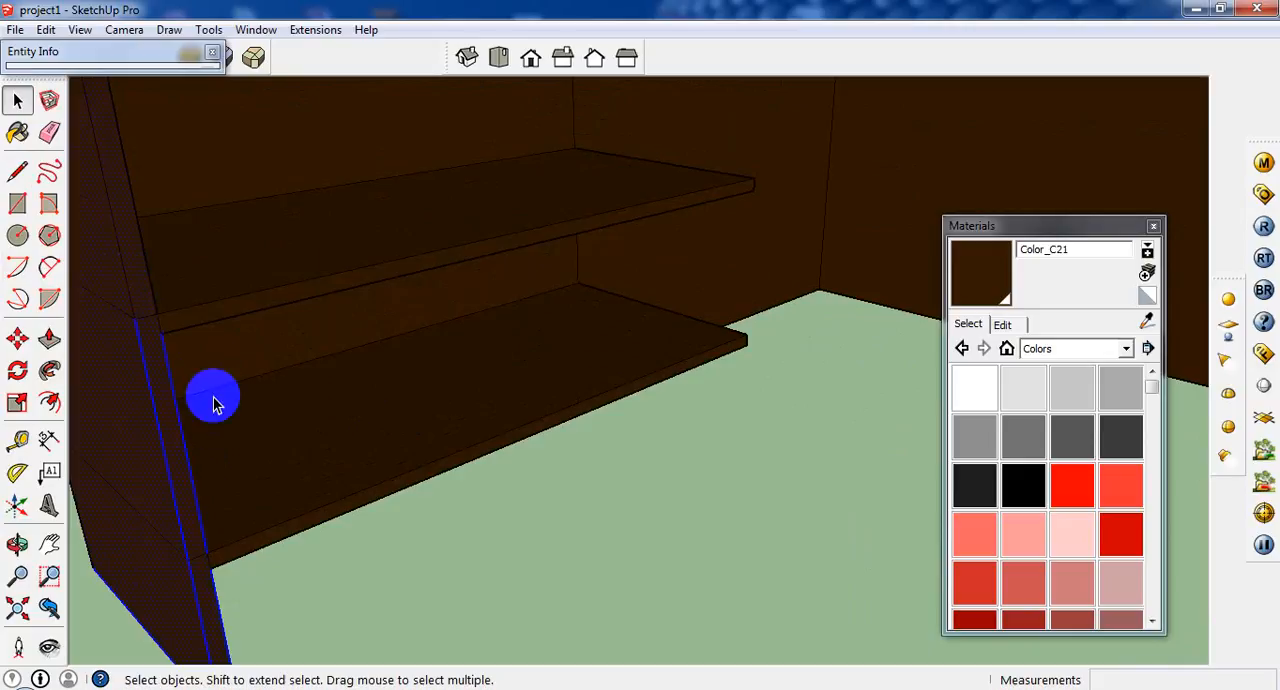
pyautogui.scroll(-4, 213, 401)
pyautogui.click(17, 339)
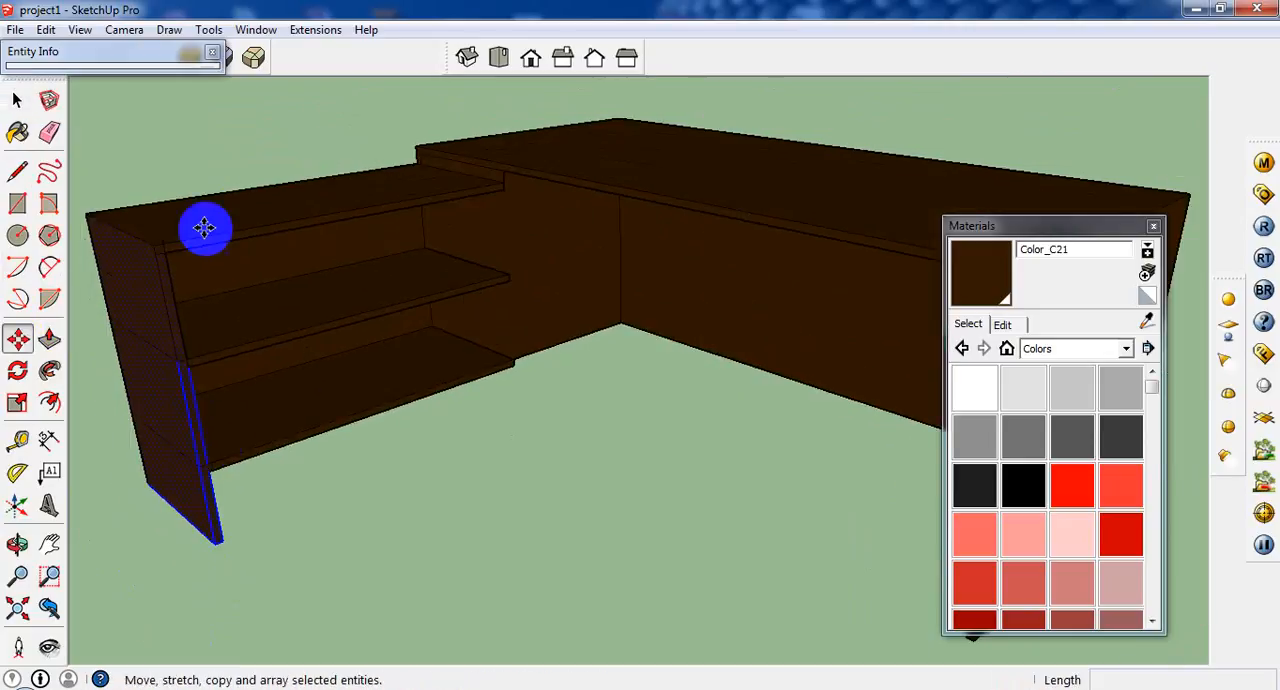
pyautogui.click(151, 241)
pyautogui.press('ctrl')
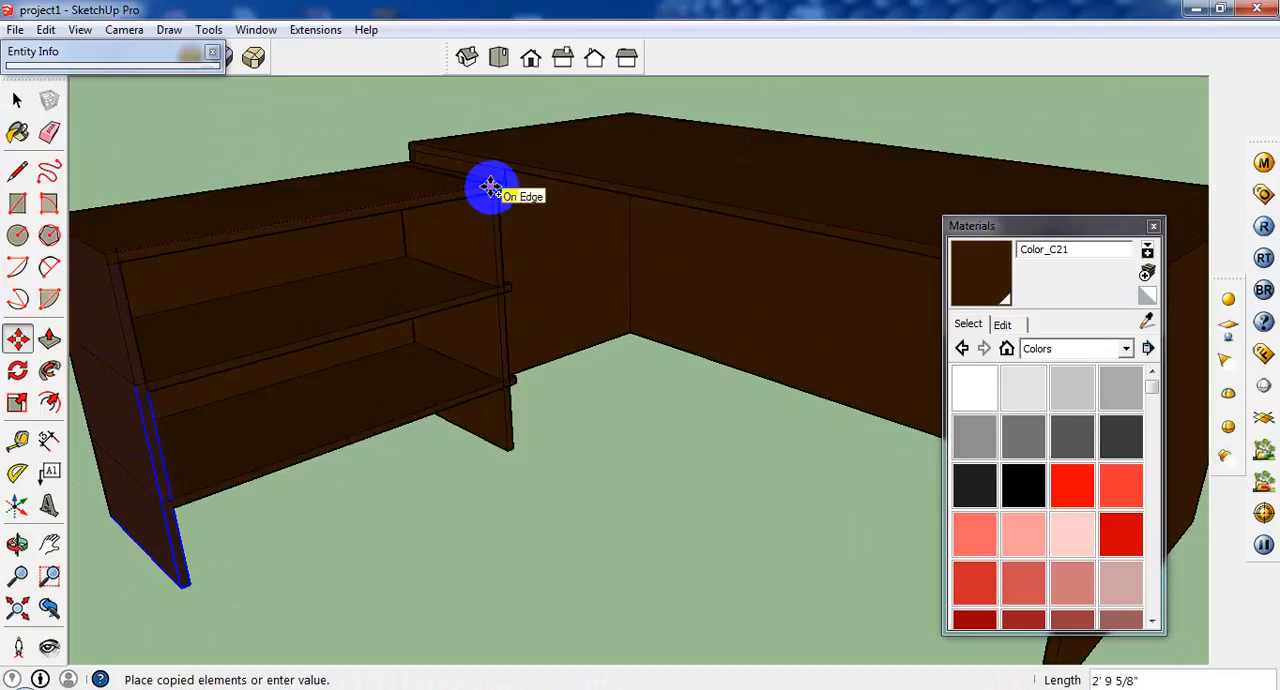
pyautogui.click(494, 187)
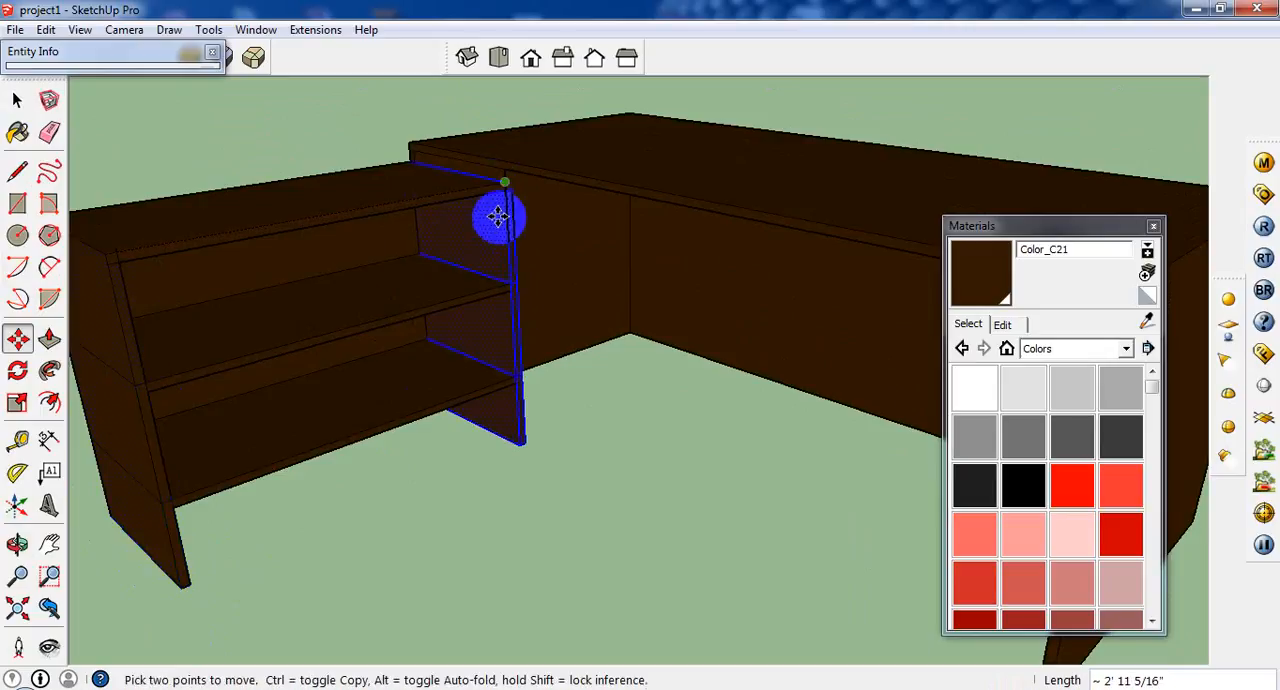
pyautogui.moveTo(500, 214); pyautogui.dragTo(582, 405, button='middle')
pyautogui.scroll(-6, 449, 363)
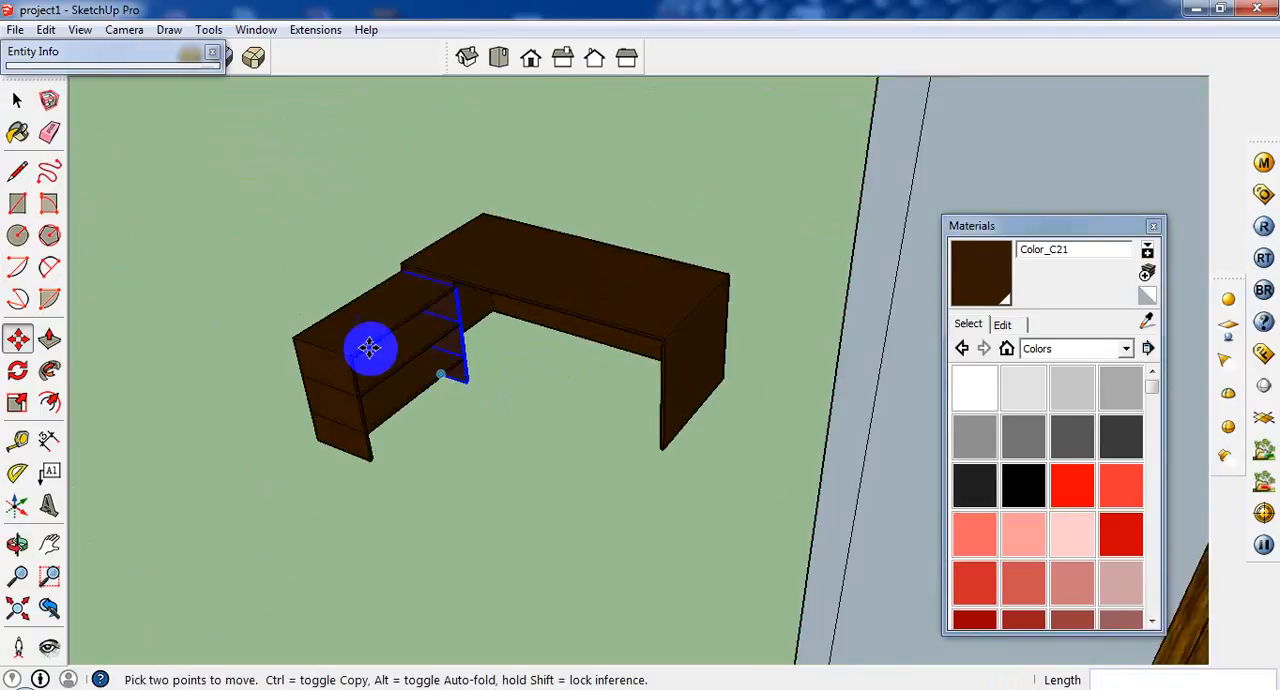
pyautogui.scroll(1, 371, 346)
# Draw a 2' 9 13/16" by 1' 6 1/4" rectangle at floor level inside the main desk's free end panel.
pyautogui.click(17, 100)
pyautogui.moveTo(234, 297); pyautogui.dragTo(440, 370, button='middle')
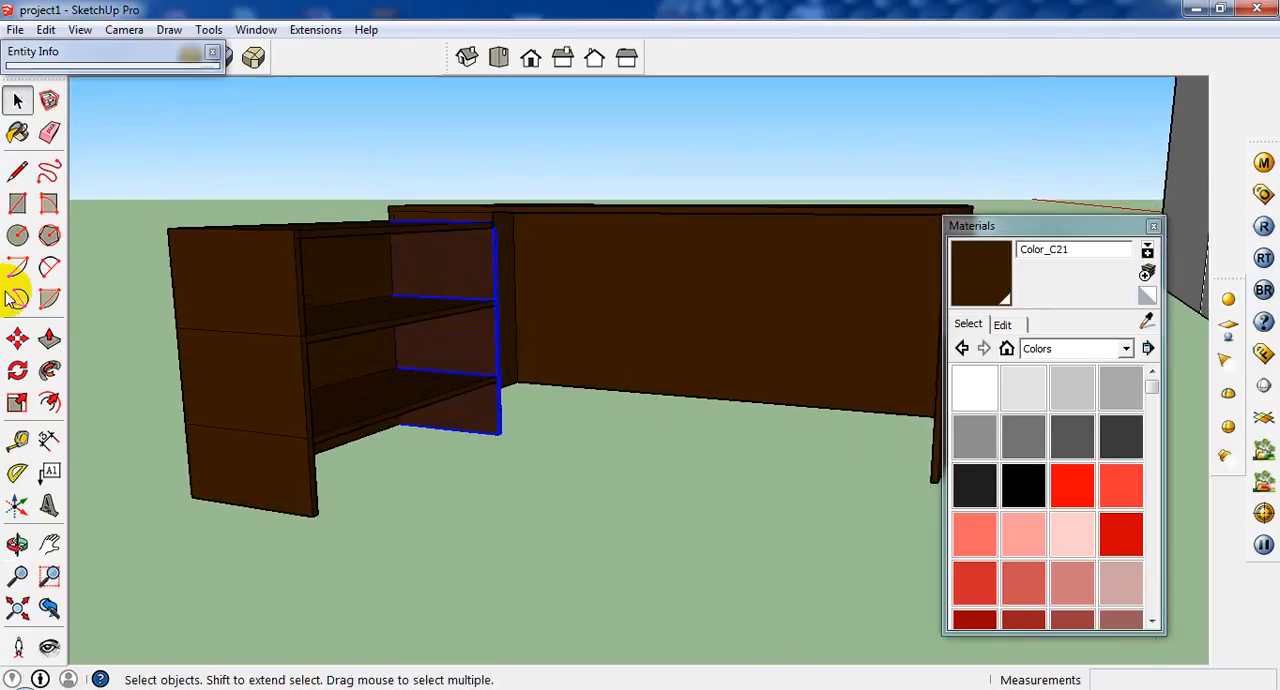
pyautogui.click(17, 203)
pyautogui.moveTo(376, 428); pyautogui.dragTo(188, 384, button='middle')
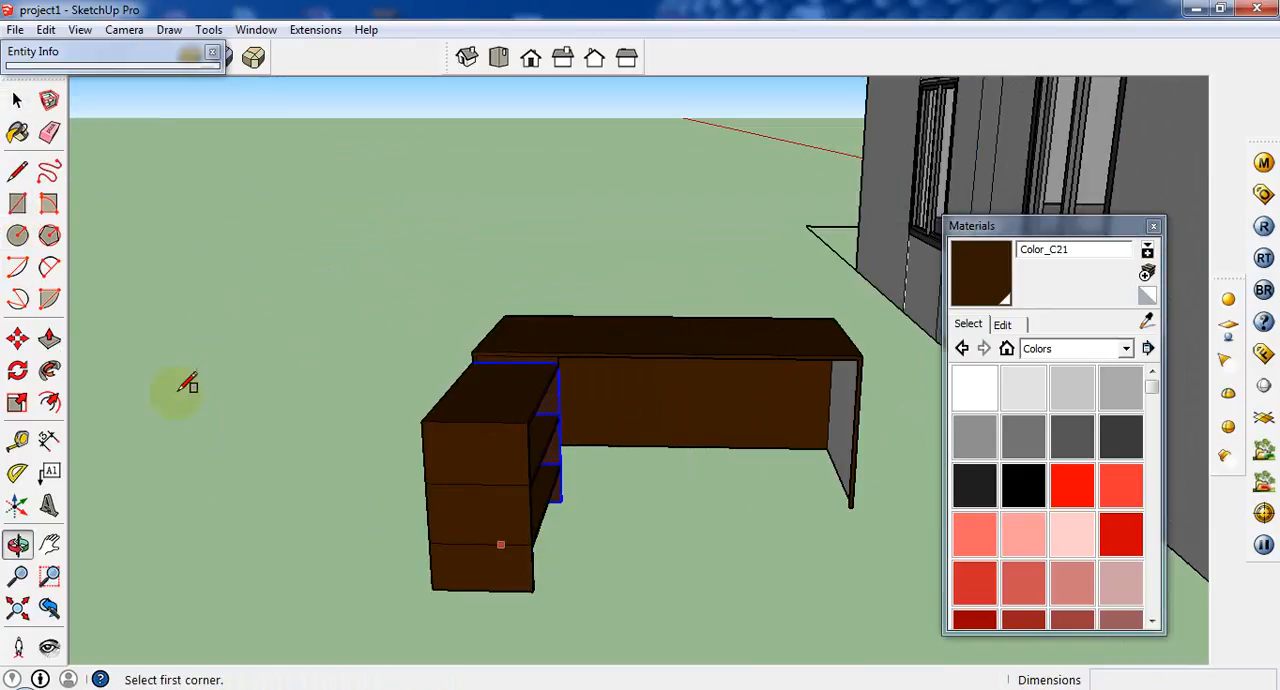
pyautogui.click(163, 430)
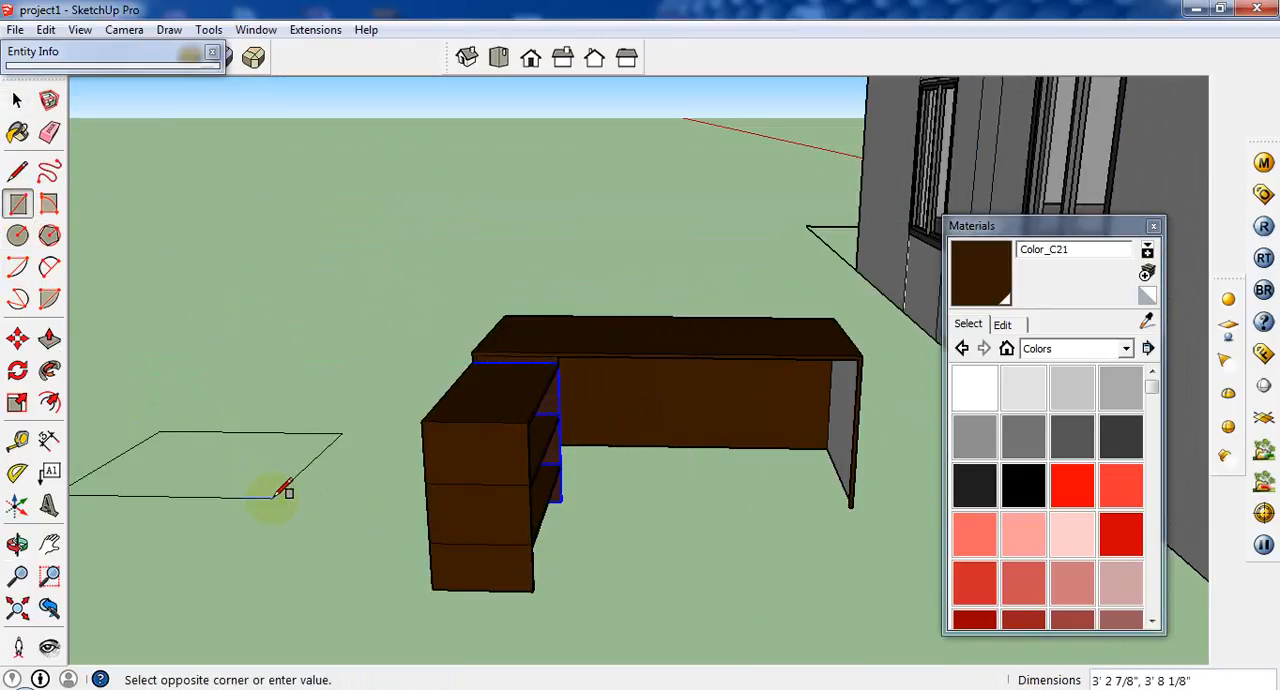
pyautogui.press('Escape')
pyautogui.click(827, 449)
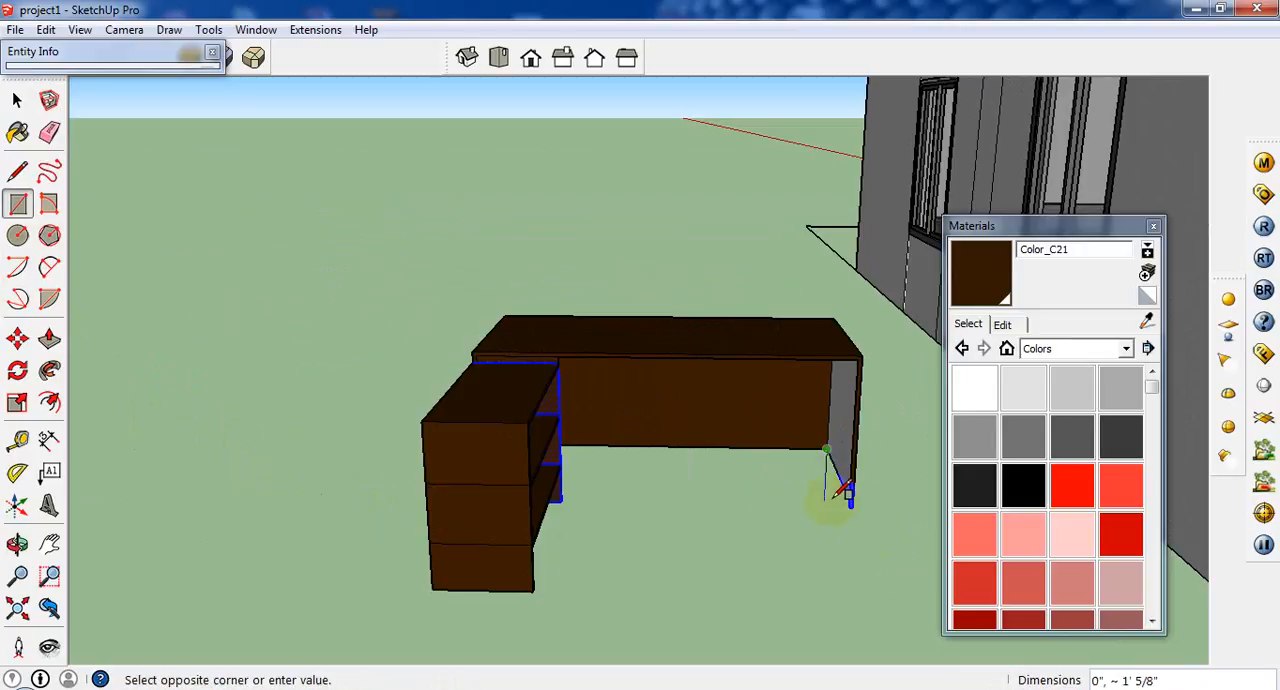
pyautogui.click(757, 508)
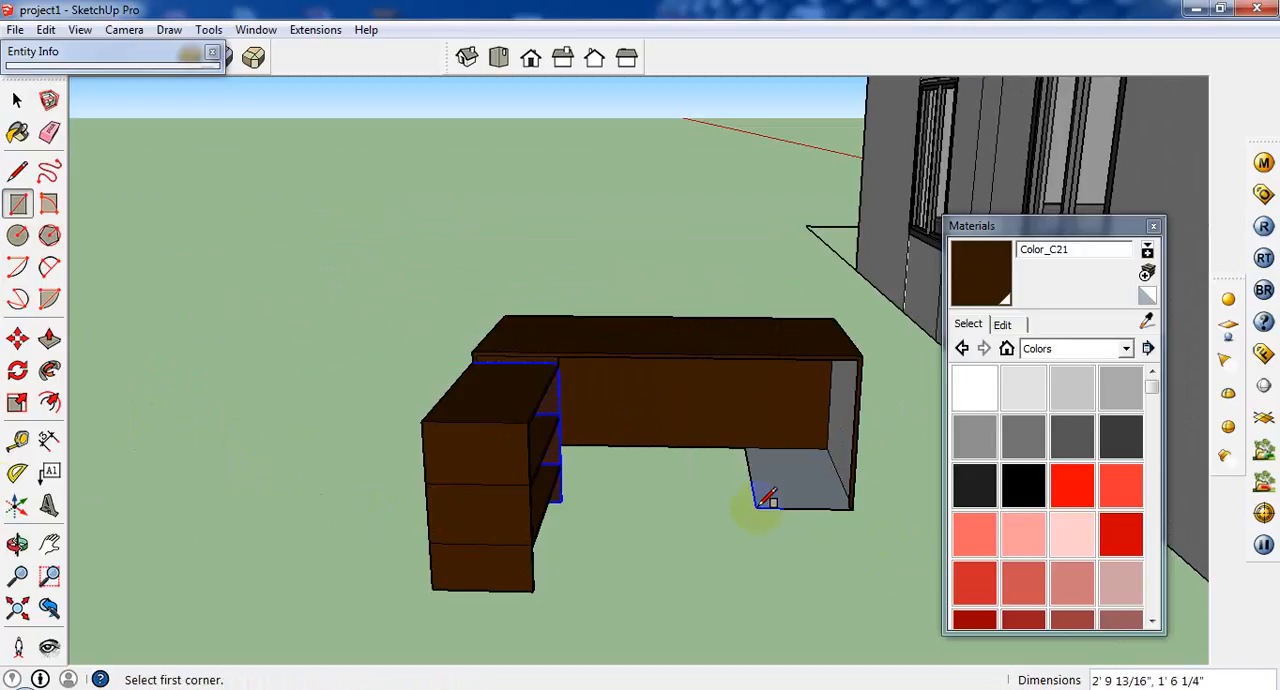
# Push/Pull the floor rectangle up 2' 5 1/4" to the underside of the desktop to form a cabinet.
pyautogui.click(49, 339)
pyautogui.moveTo(772, 507); pyautogui.dragTo(845, 392)
pyautogui.moveTo(848, 405); pyautogui.dragTo(600, 443, button='middle')
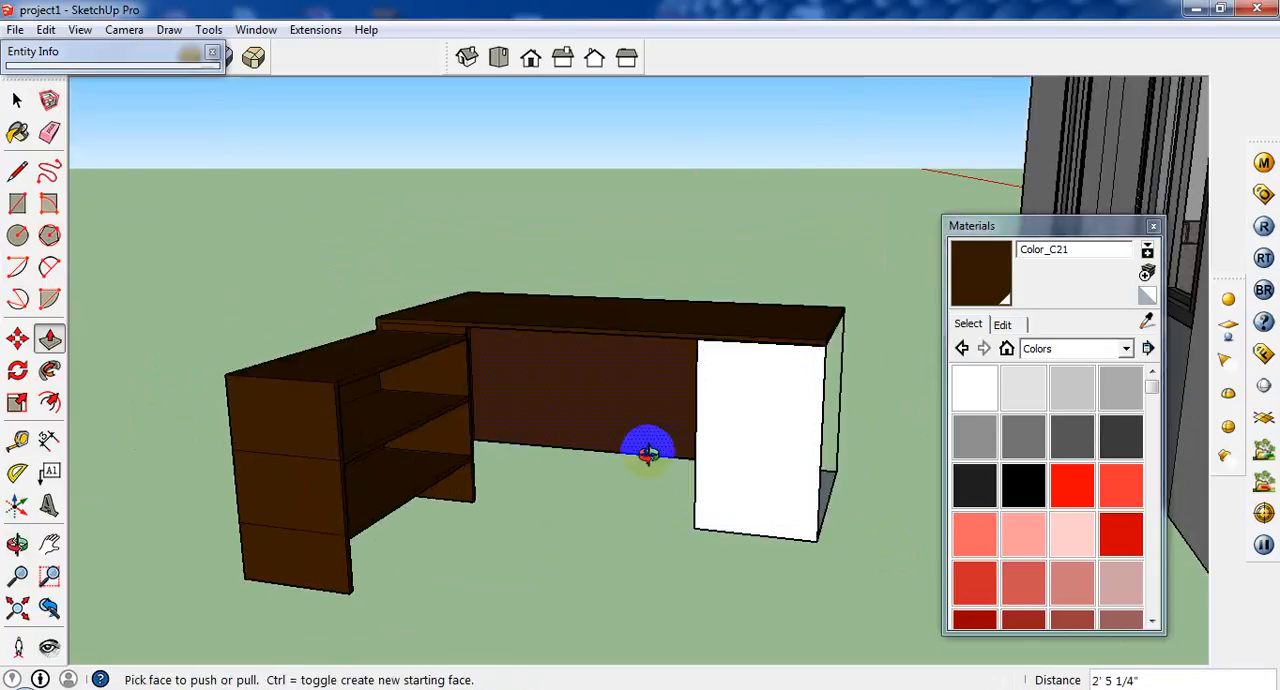
pyautogui.moveTo(790, 460); pyautogui.dragTo(514, 486, button='middle')
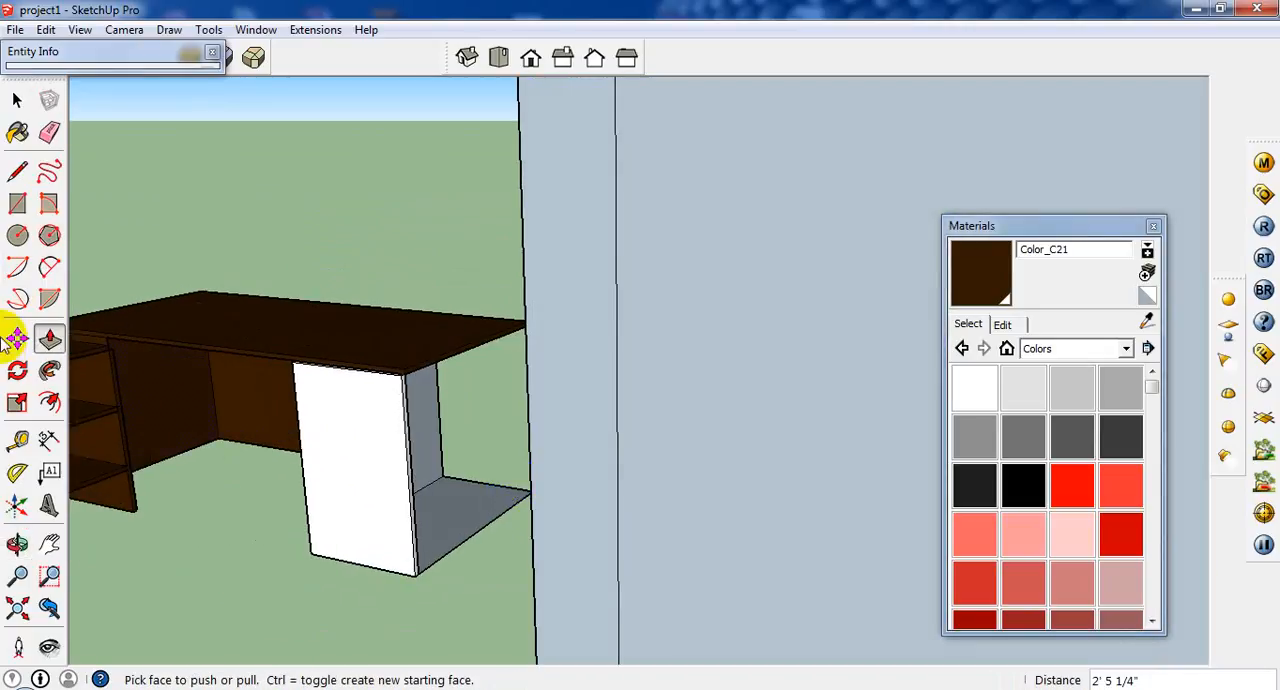
# Close the cabinet's open outer side with a 2' 9 13/16" by 2' 5 1/4" rectangle from the desktop corner to the front bottom corner.
pyautogui.click(18, 205)
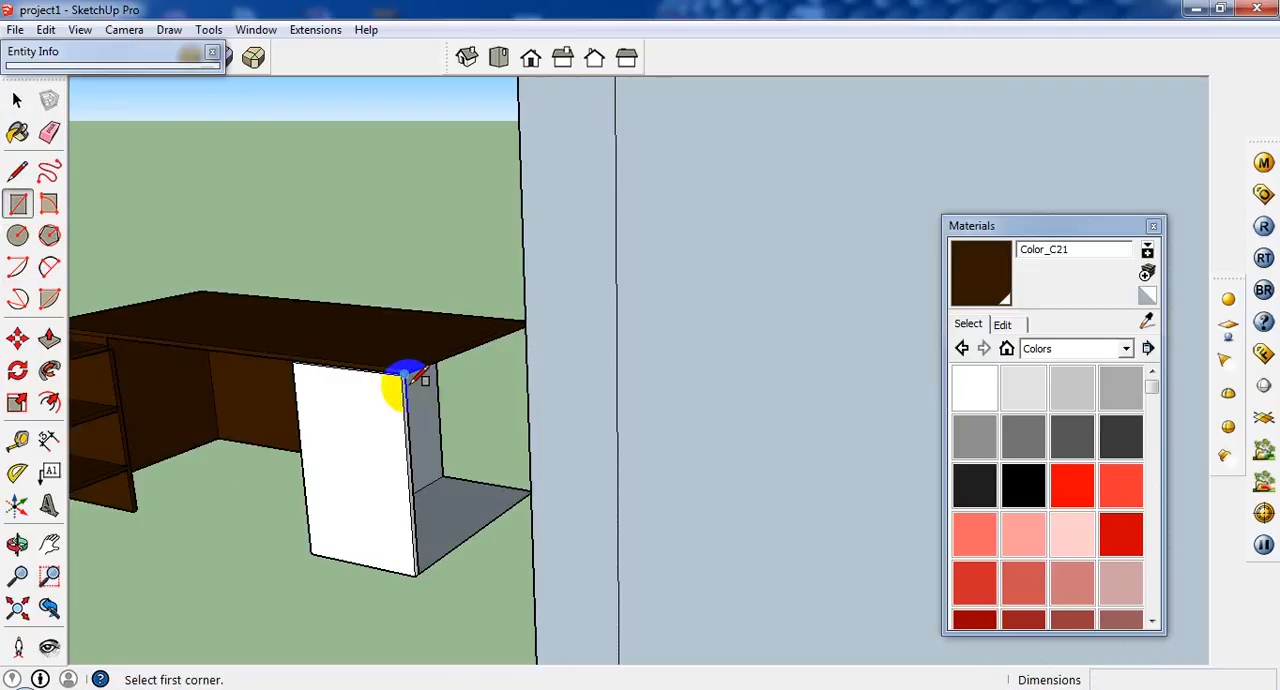
pyautogui.moveTo(409, 366); pyautogui.dragTo(490, 370, button='middle')
pyautogui.click(602, 324)
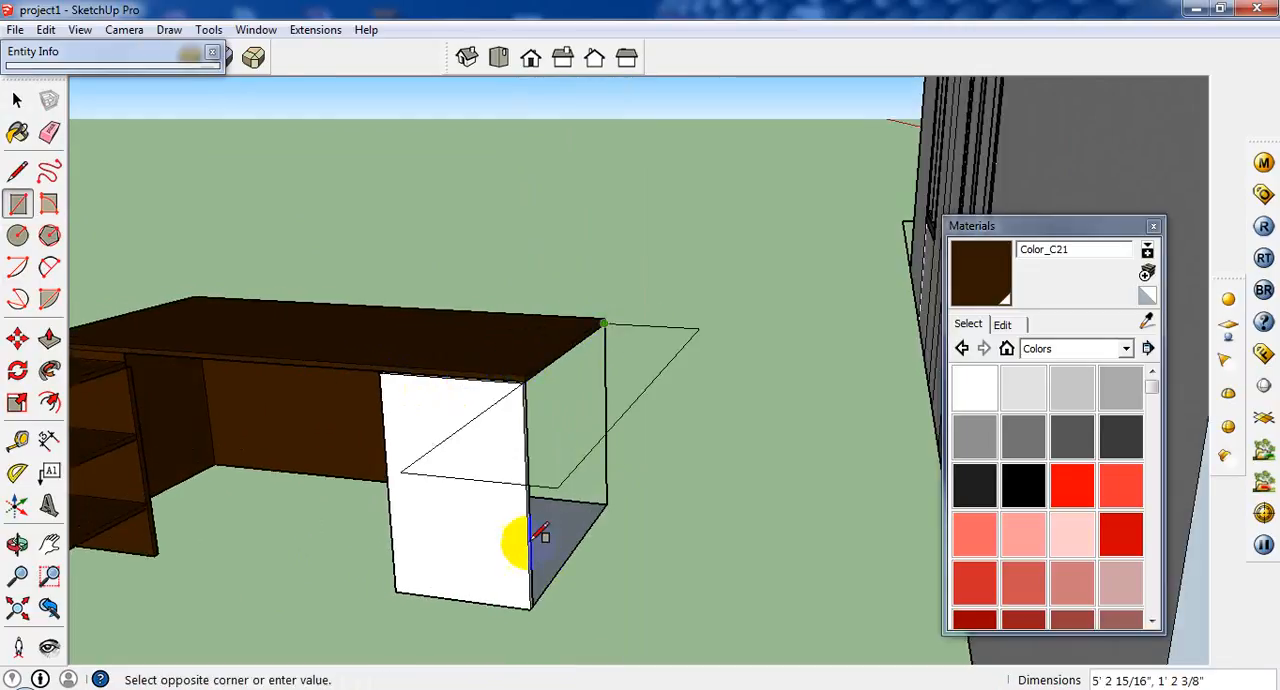
pyautogui.click(530, 603)
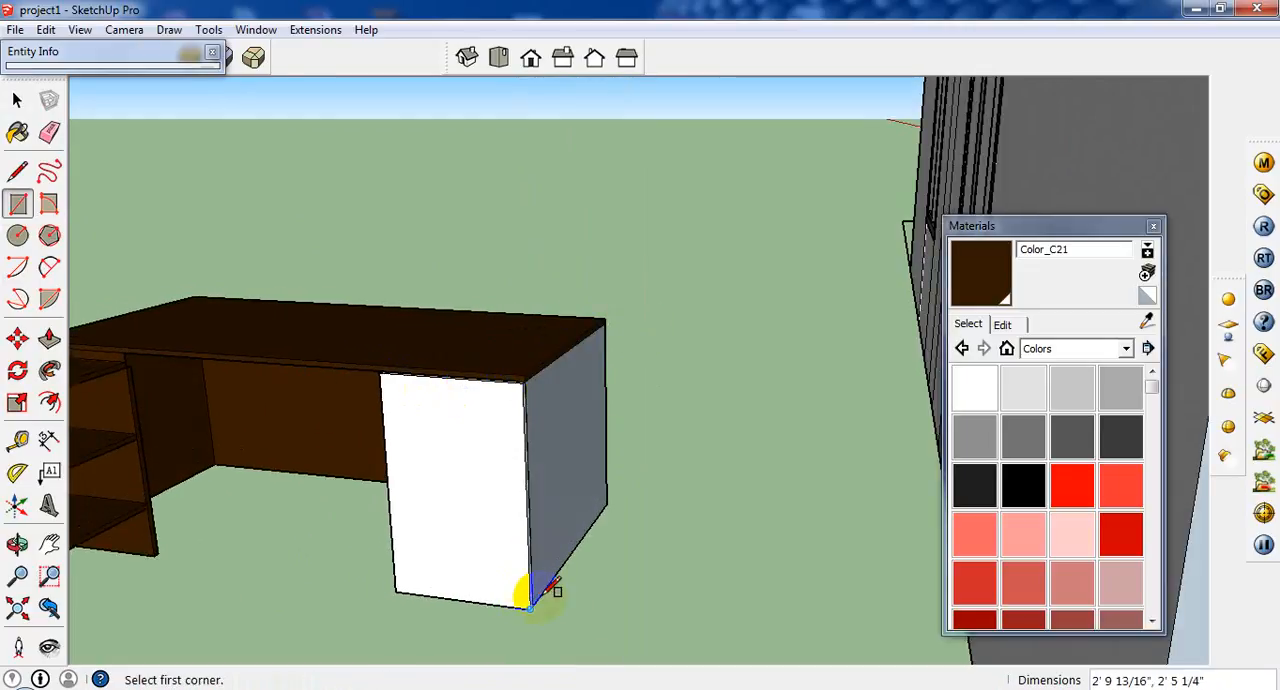
# Offset the outline of the cabinet's white front face inward by 1".
pyautogui.moveTo(535, 595); pyautogui.dragTo(5, 215, button='middle')
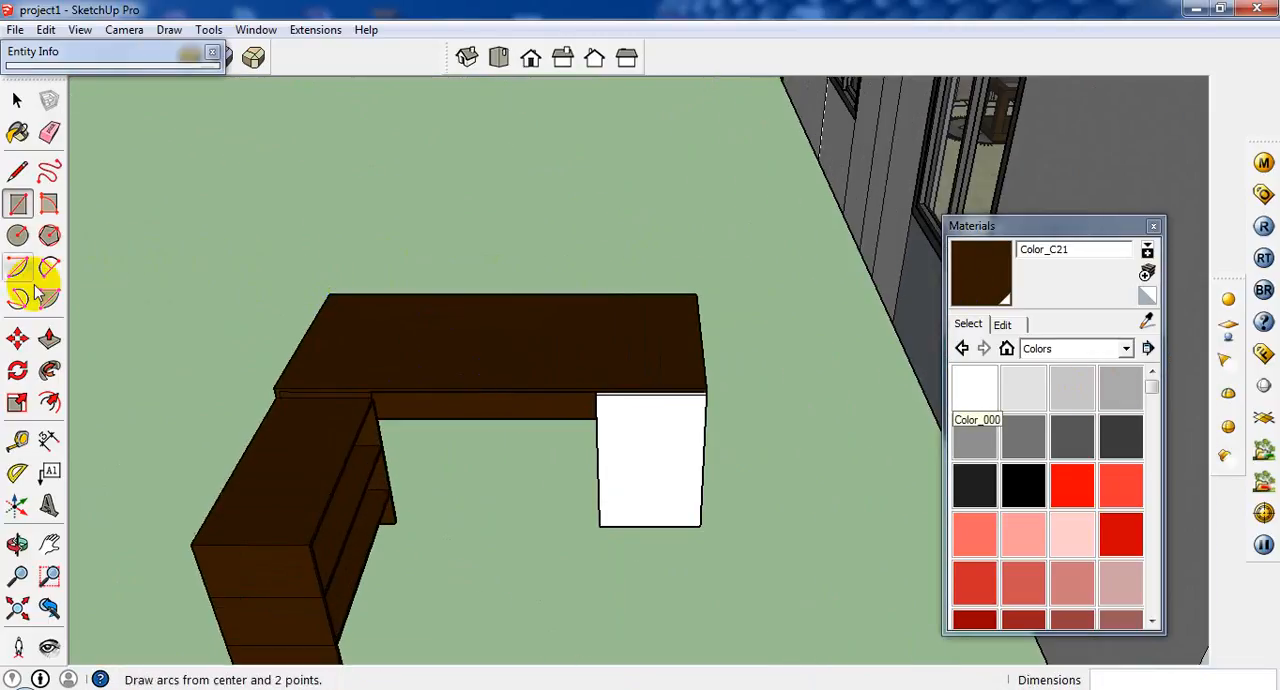
pyautogui.click(49, 402)
pyautogui.click(646, 478)
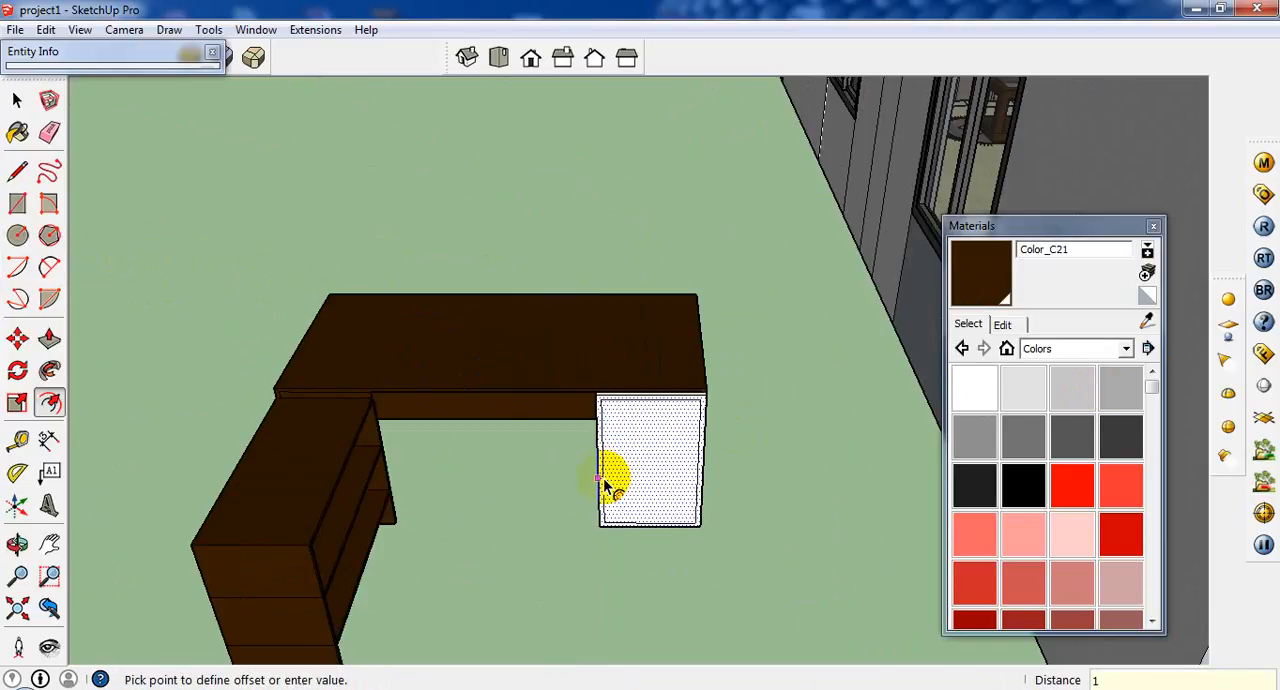
pyautogui.click(605, 485)
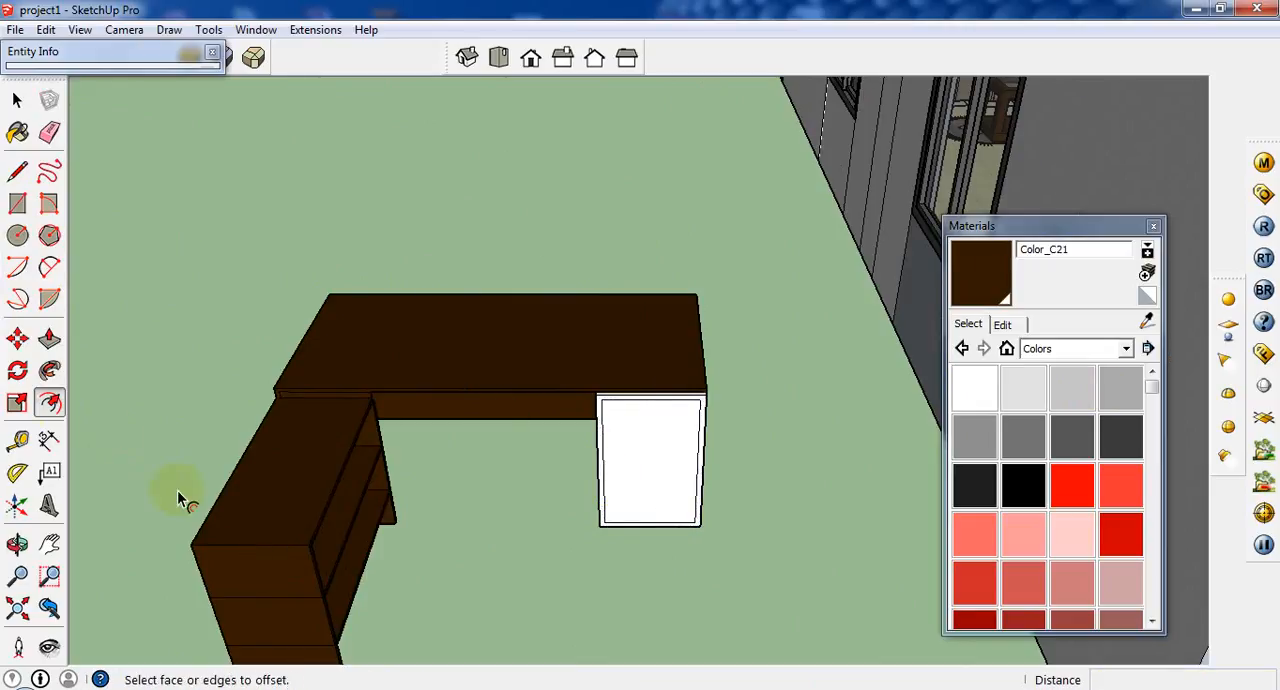
# Divide the inner vertical edge of the cabinet's front face nearest the side return into 3 segments.
pyautogui.scroll(1, 157, 482)
pyautogui.click(17, 172)
pyautogui.scroll(2, 862, 380)
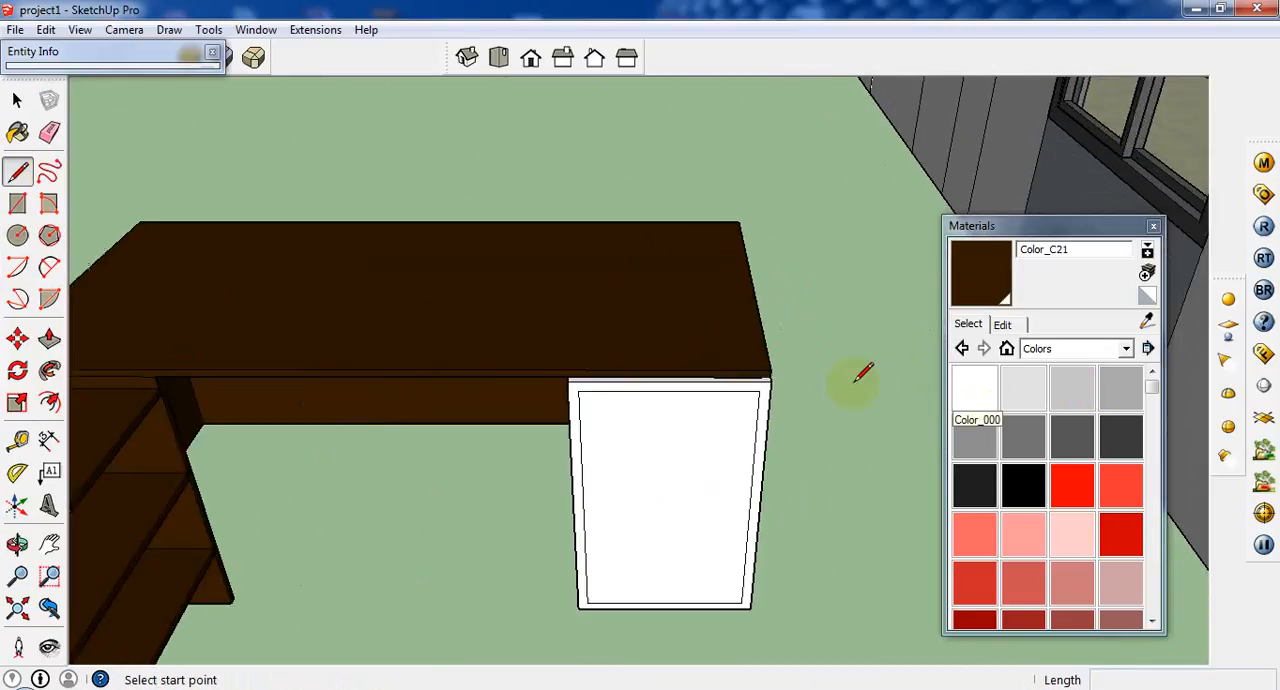
pyautogui.scroll(1, 862, 380)
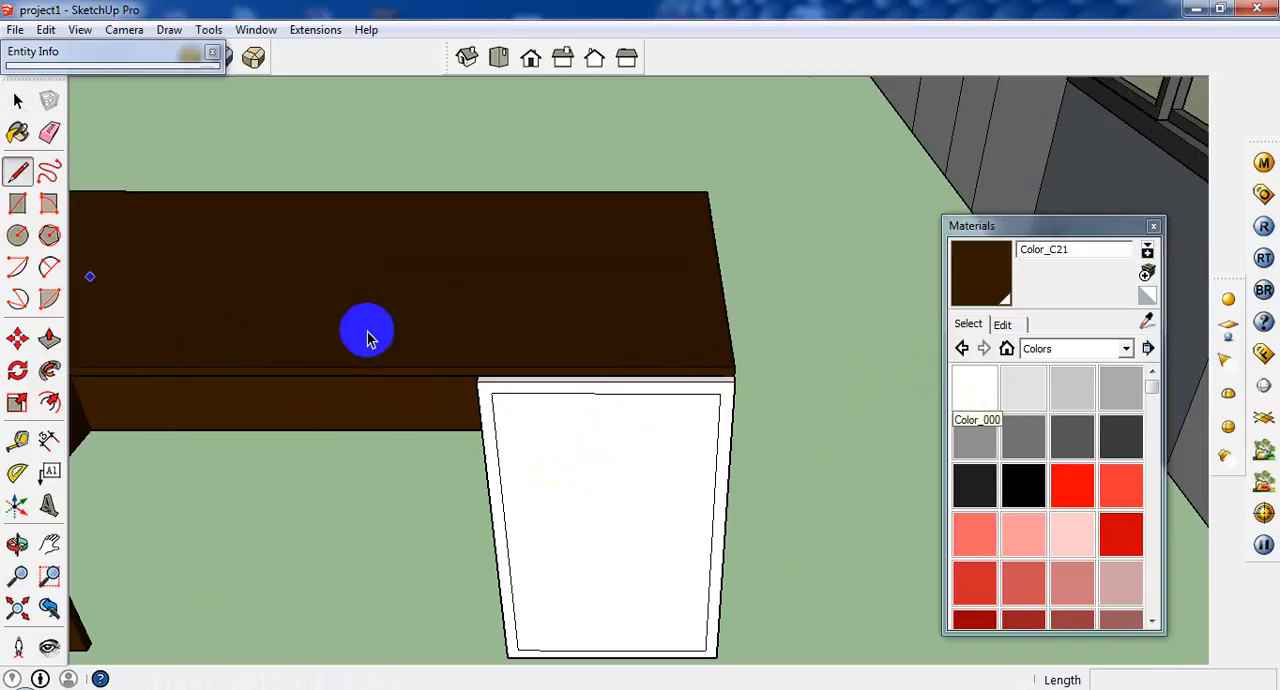
pyautogui.press('space')
pyautogui.click(495, 447)
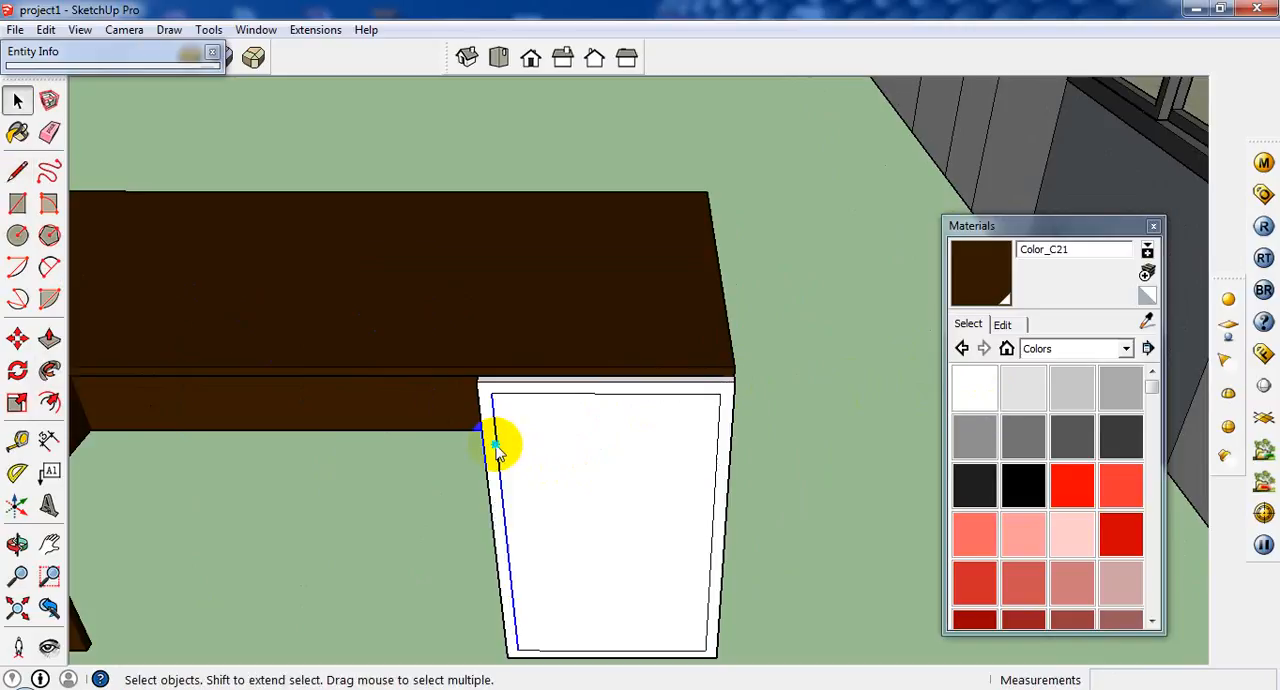
pyautogui.rightClick(492, 442)
pyautogui.click(571, 568)
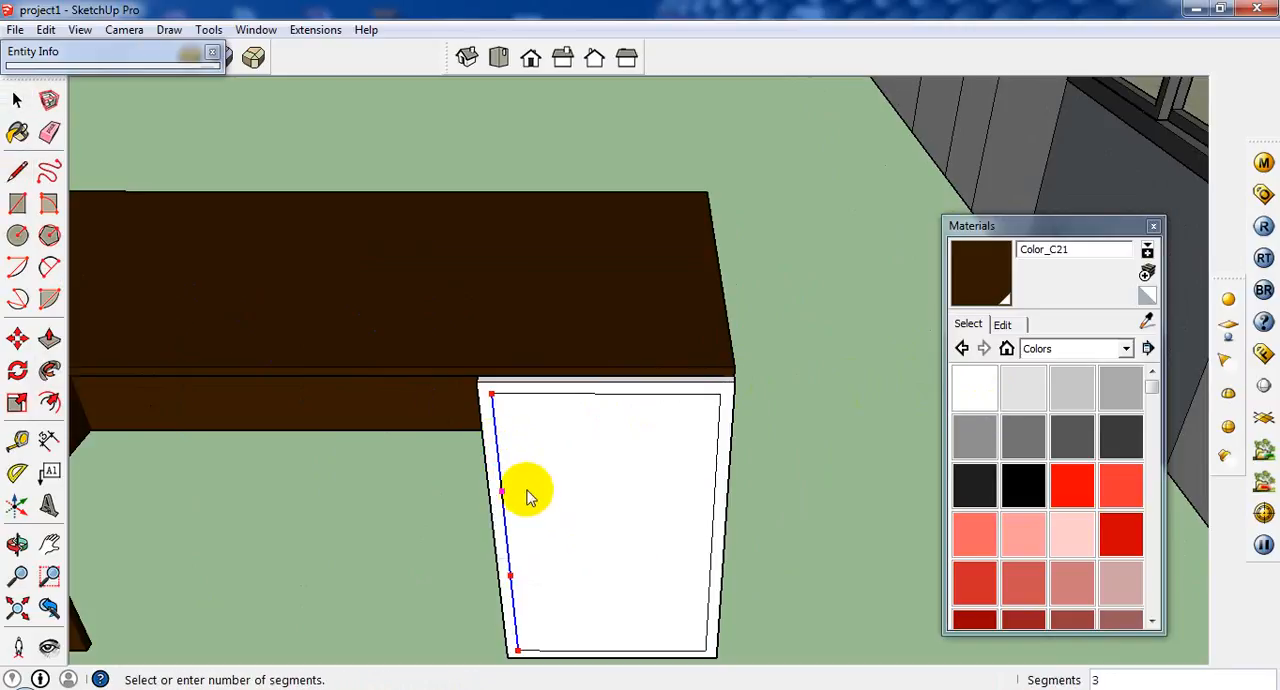
pyautogui.click(505, 490)
# Draw two horizontal lines across the cabinet's inner front face at the division points, splitting it into three drawer fronts.
pyautogui.click(17, 171)
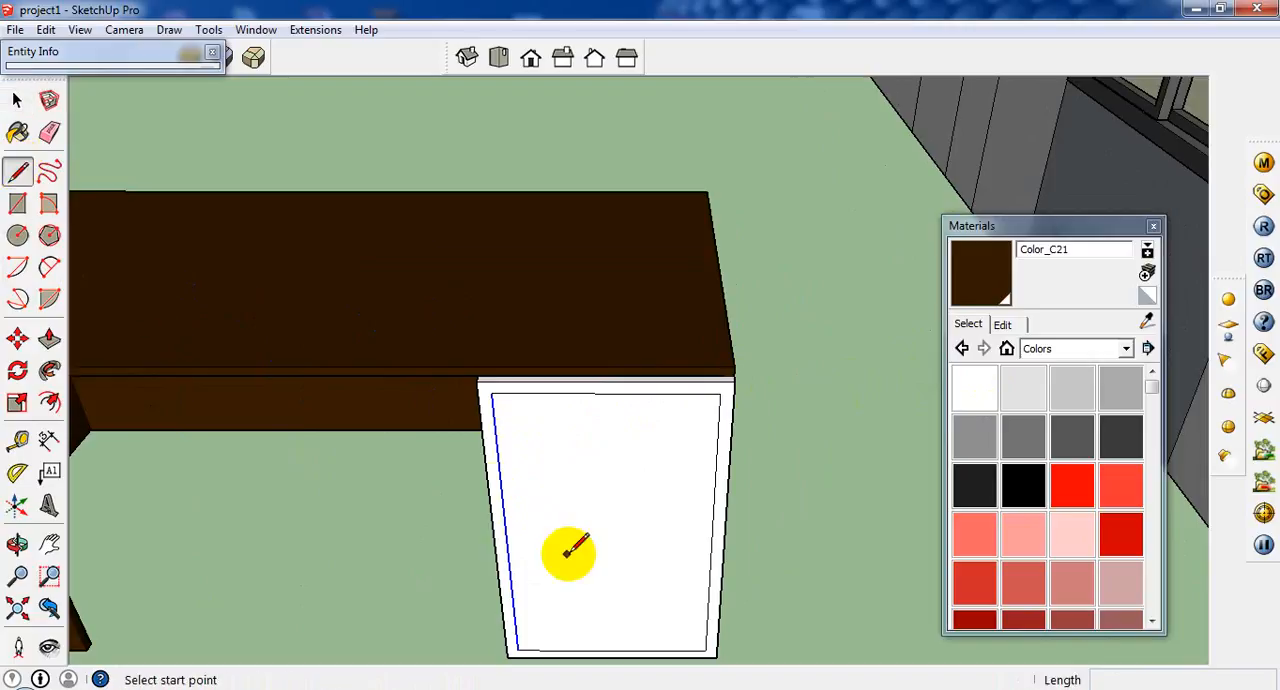
pyautogui.click(498, 491)
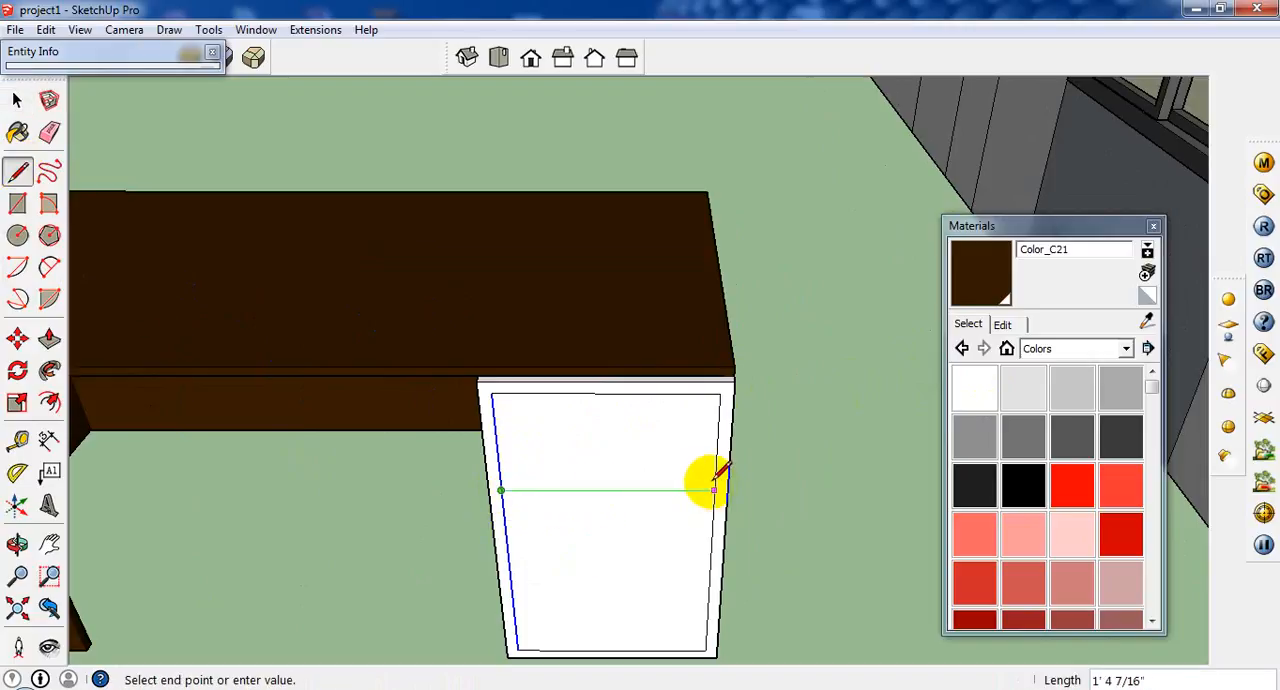
pyautogui.click(714, 490)
pyautogui.click(510, 576)
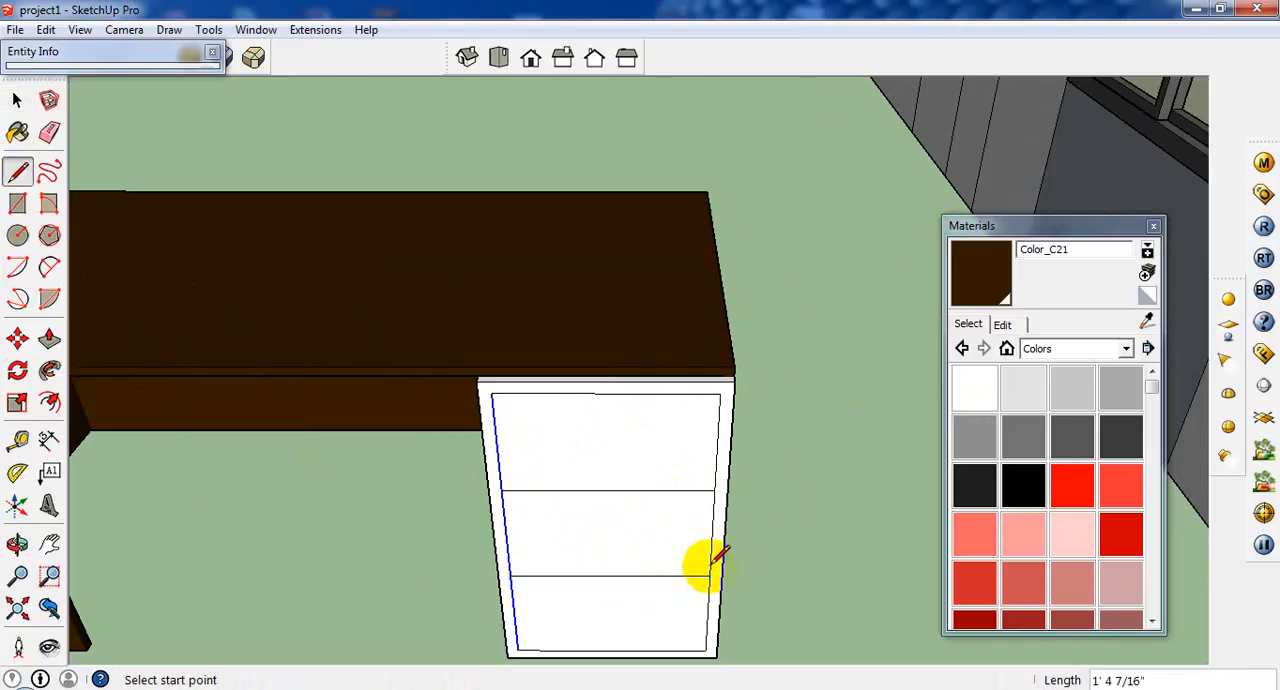
pyautogui.click(17, 100)
pyautogui.scroll(3, 569, 448)
pyautogui.click(572, 455)
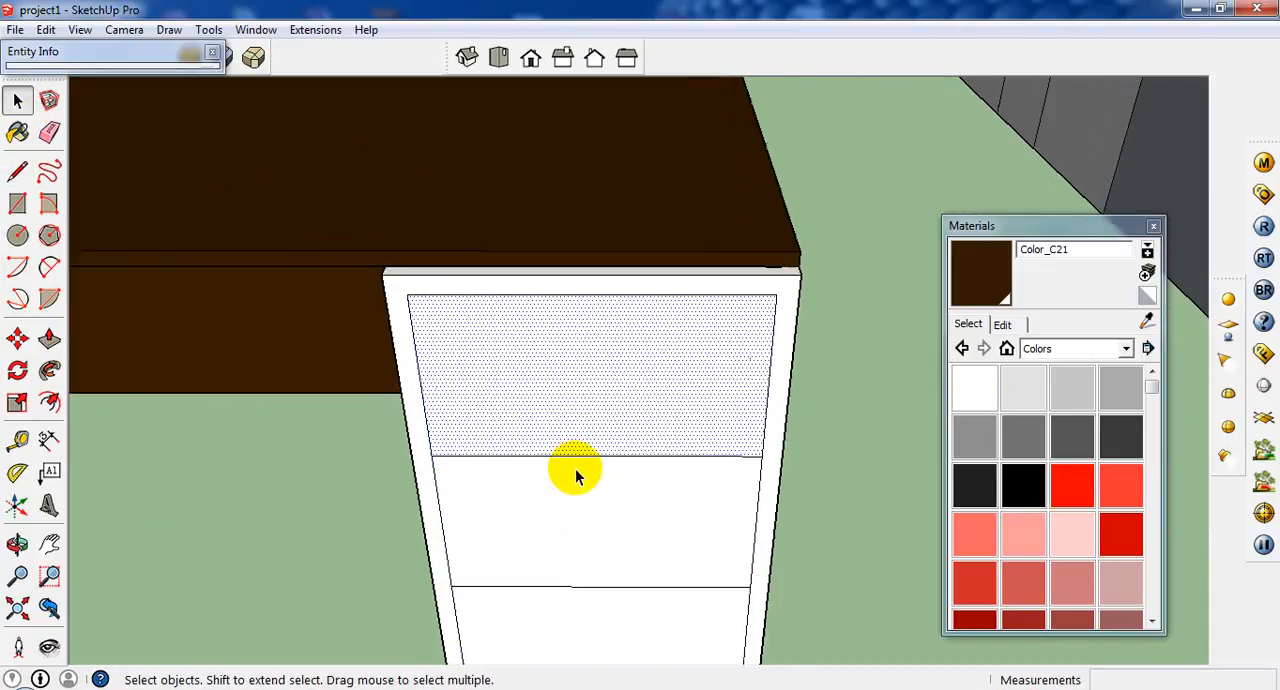
pyautogui.scroll(2, 575, 468)
pyautogui.click(49, 404)
pyautogui.click(603, 459)
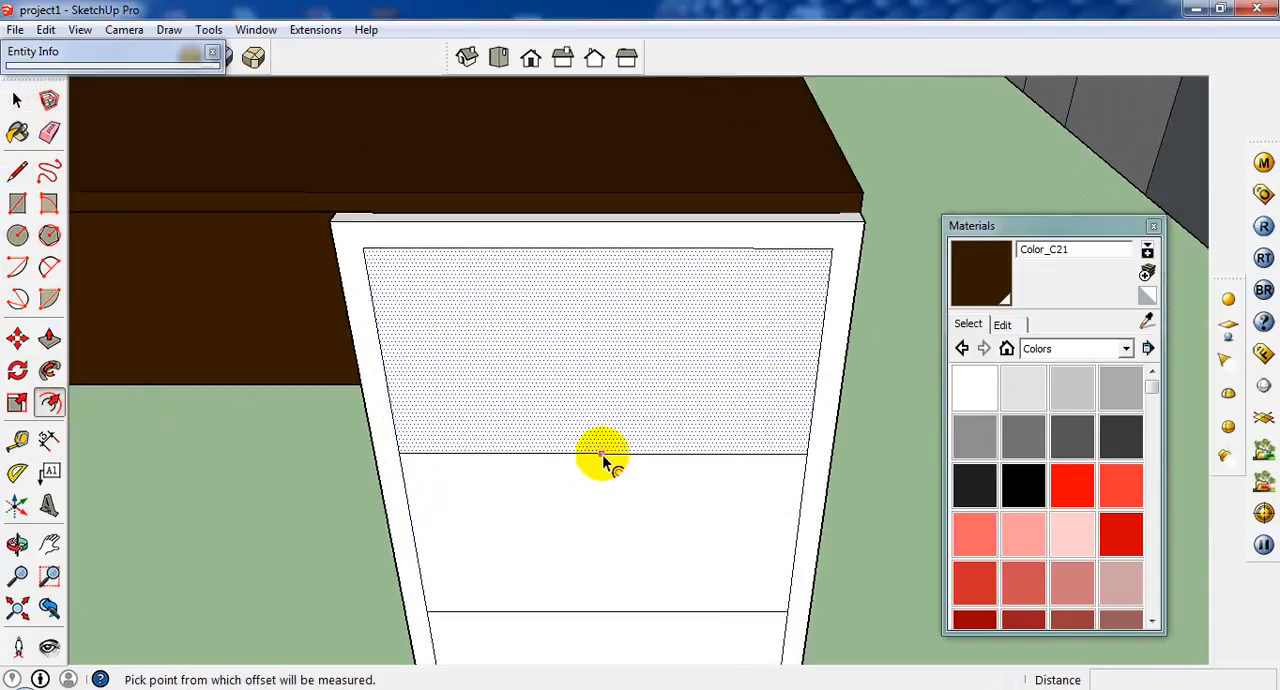
pyautogui.click(17, 100)
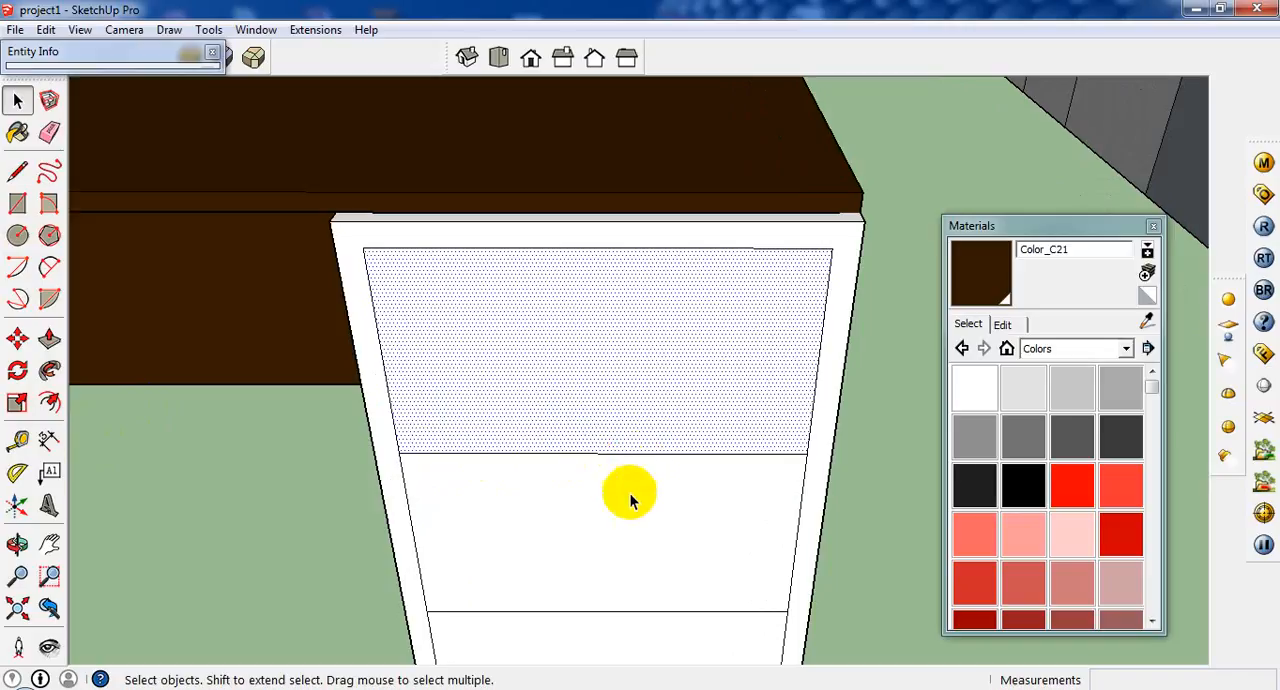
# Copy the upper dividing line 0.3" upward to outline a narrow gap between the top and middle drawer fronts.
pyautogui.click(620, 455)
pyautogui.click(17, 338)
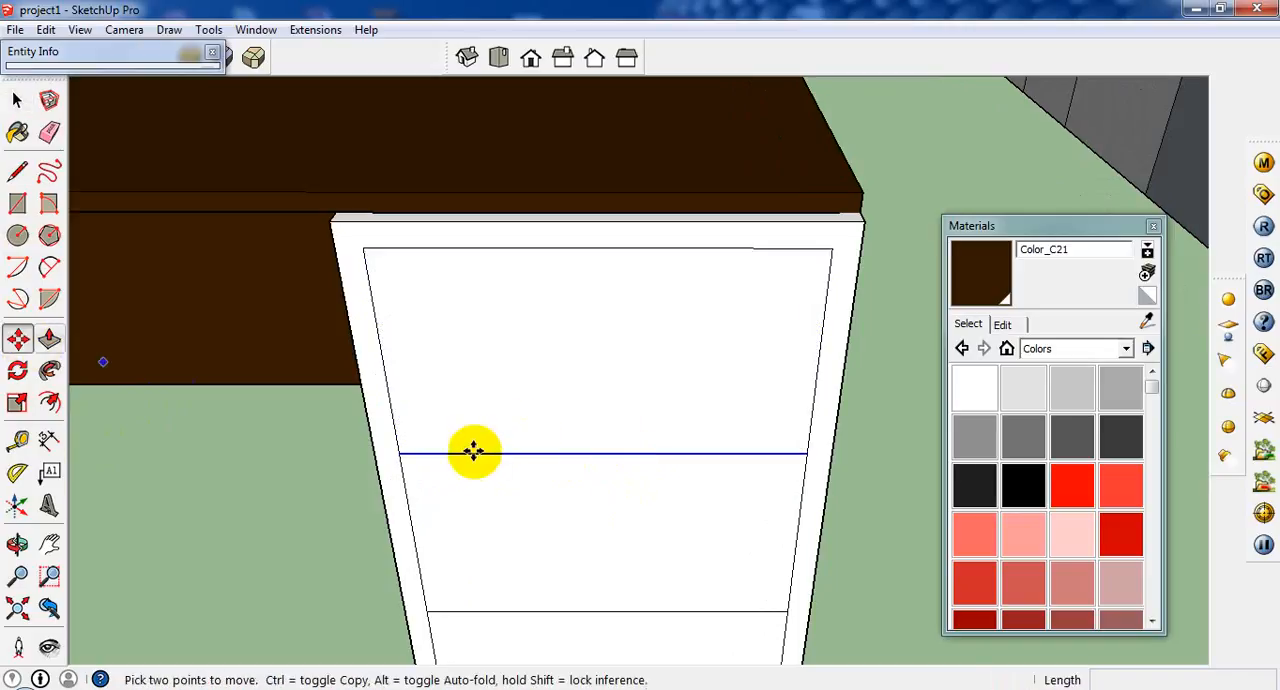
pyautogui.click(402, 455)
pyautogui.press('ctrl')
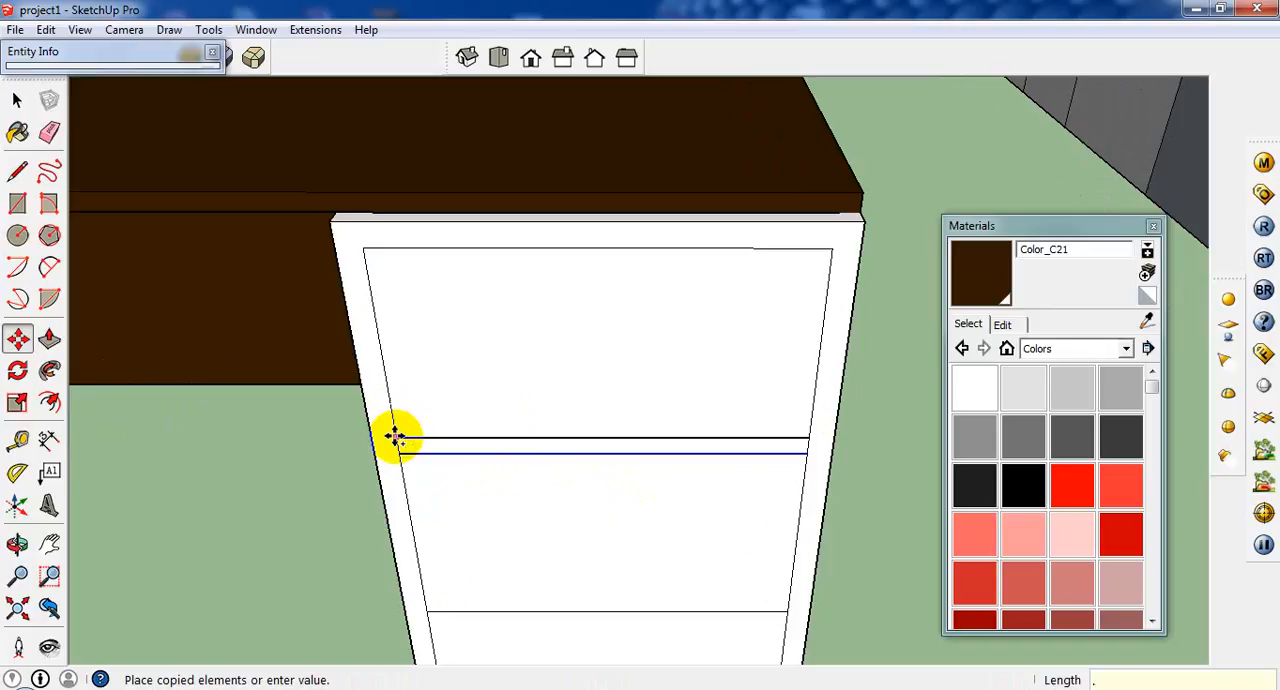
pyautogui.press('Return')
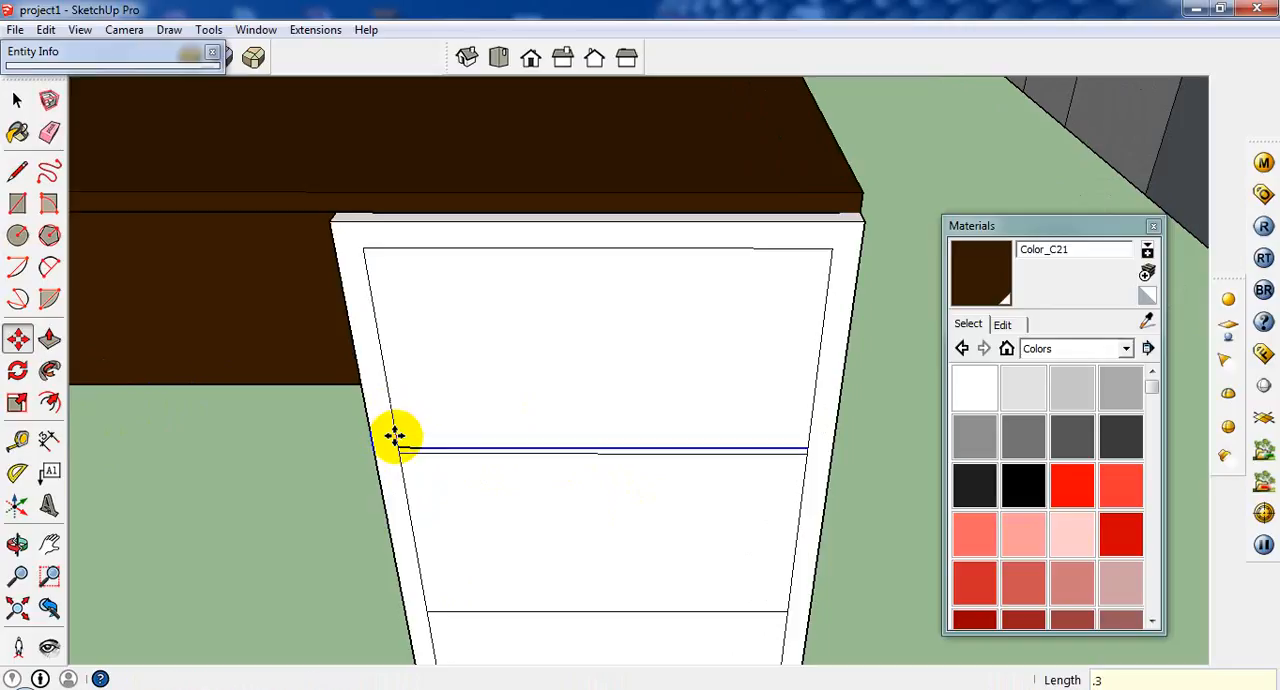
# Copy the lower dividing line slightly upward to outline a matching narrow gap between the middle and bottom drawer fronts.
pyautogui.click(25, 107)
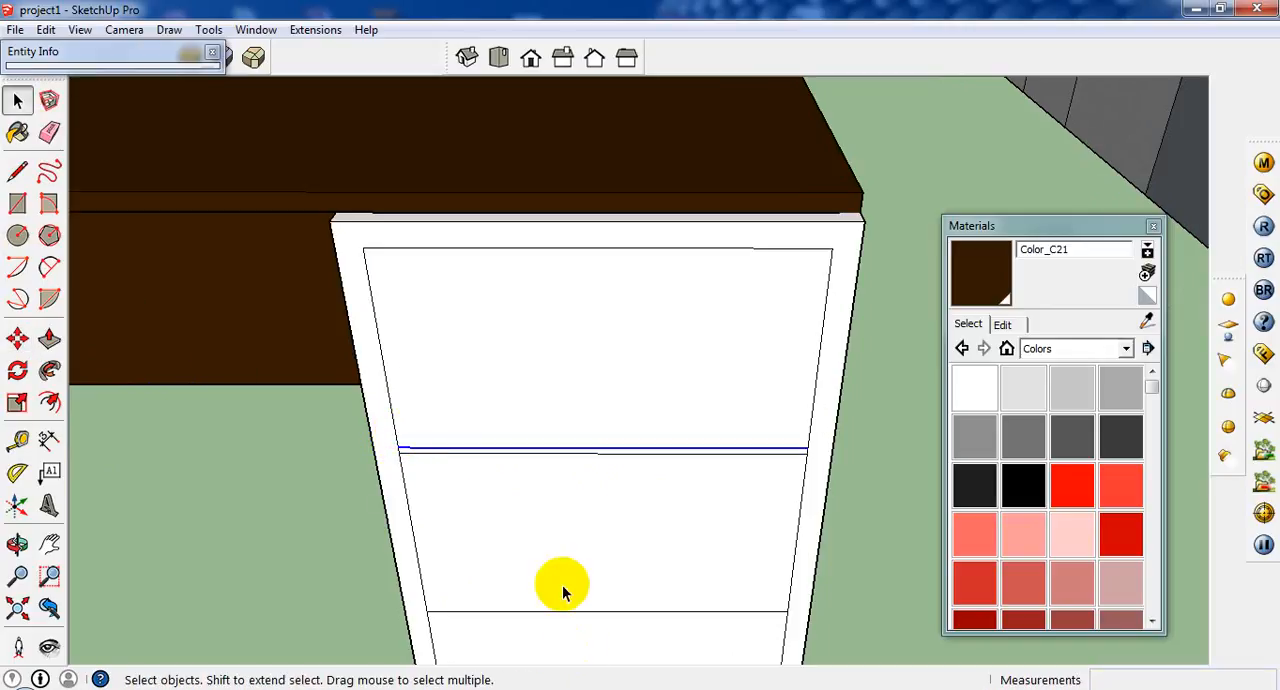
pyautogui.click(17, 340)
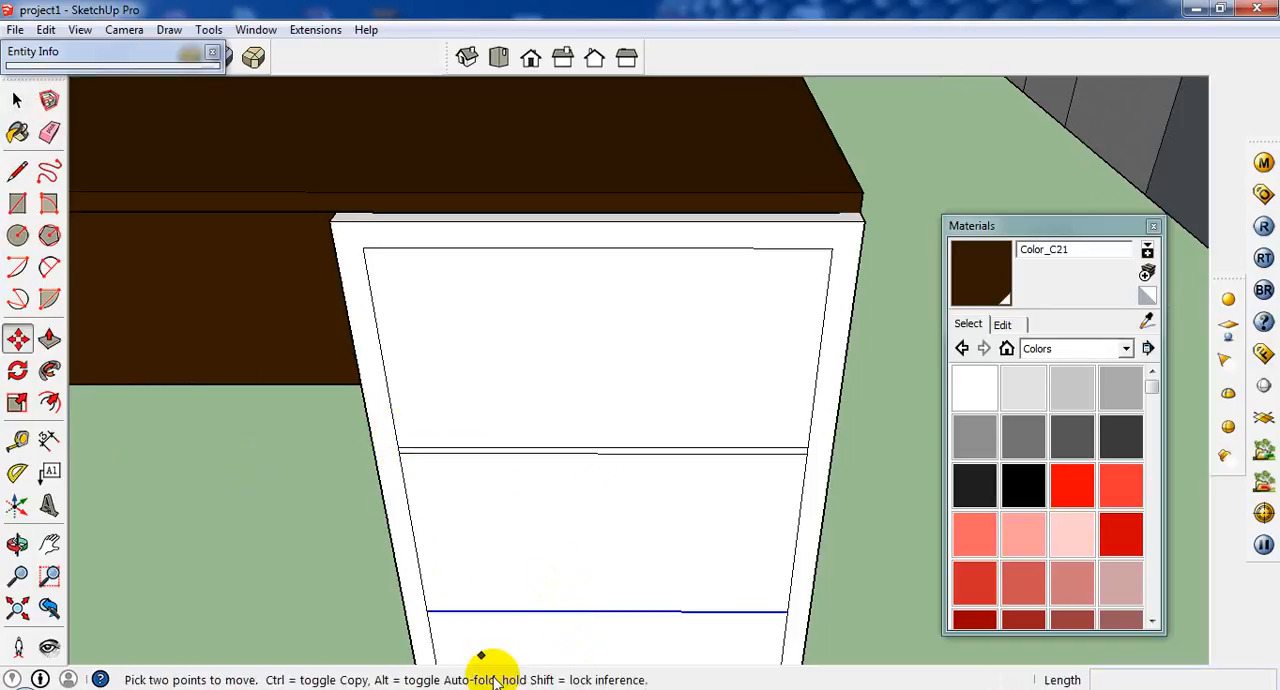
pyautogui.scroll(4, 415, 620)
pyautogui.press('ctrl')
pyautogui.click(440, 600)
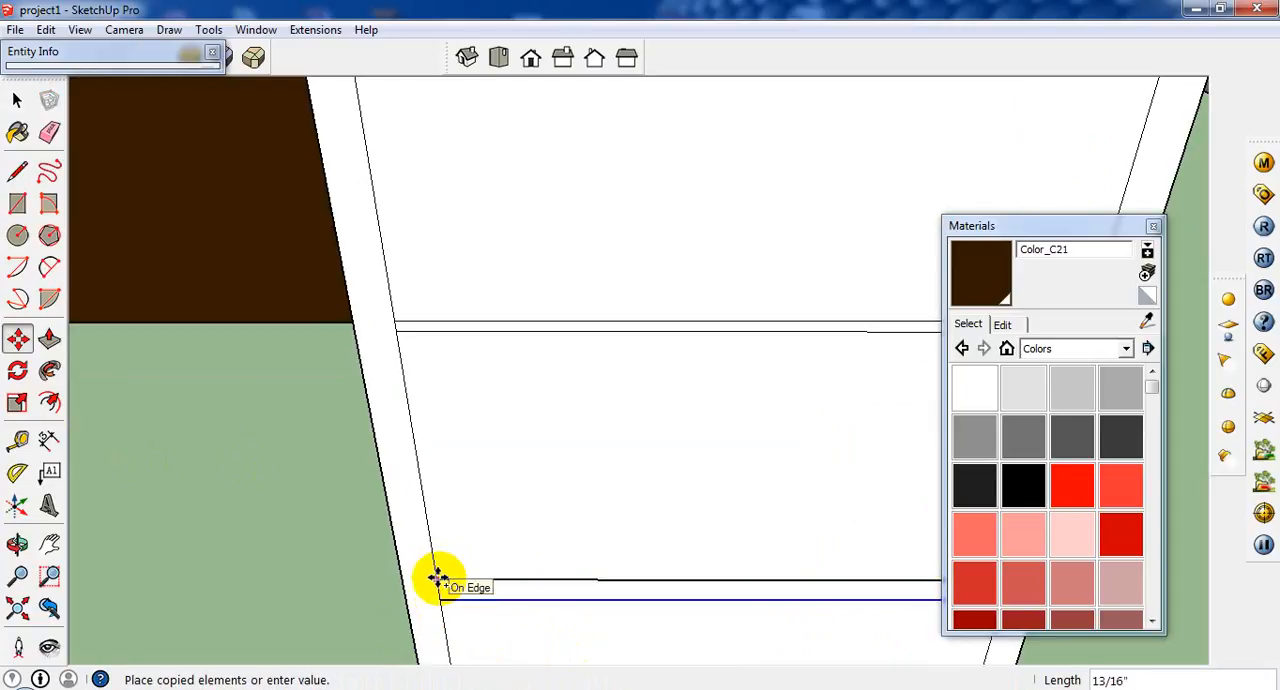
pyautogui.press('Return')
# Copy the top inner edge of the cabinet front slightly downward to outline a narrow gap above the top drawer front.
pyautogui.scroll(-6, 437, 578)
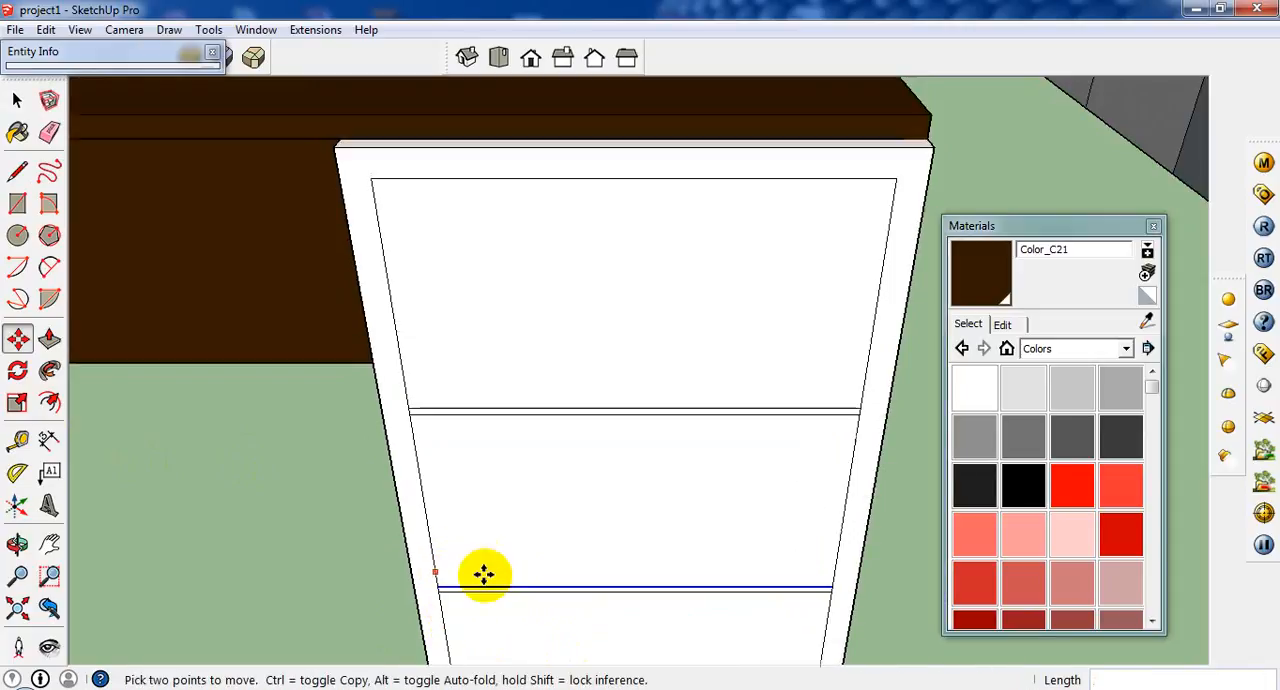
pyautogui.moveTo(594, 617); pyautogui.dragTo(519, 313, button='middle')
pyautogui.scroll(4, 519, 313)
pyautogui.scroll(-2, 519, 313)
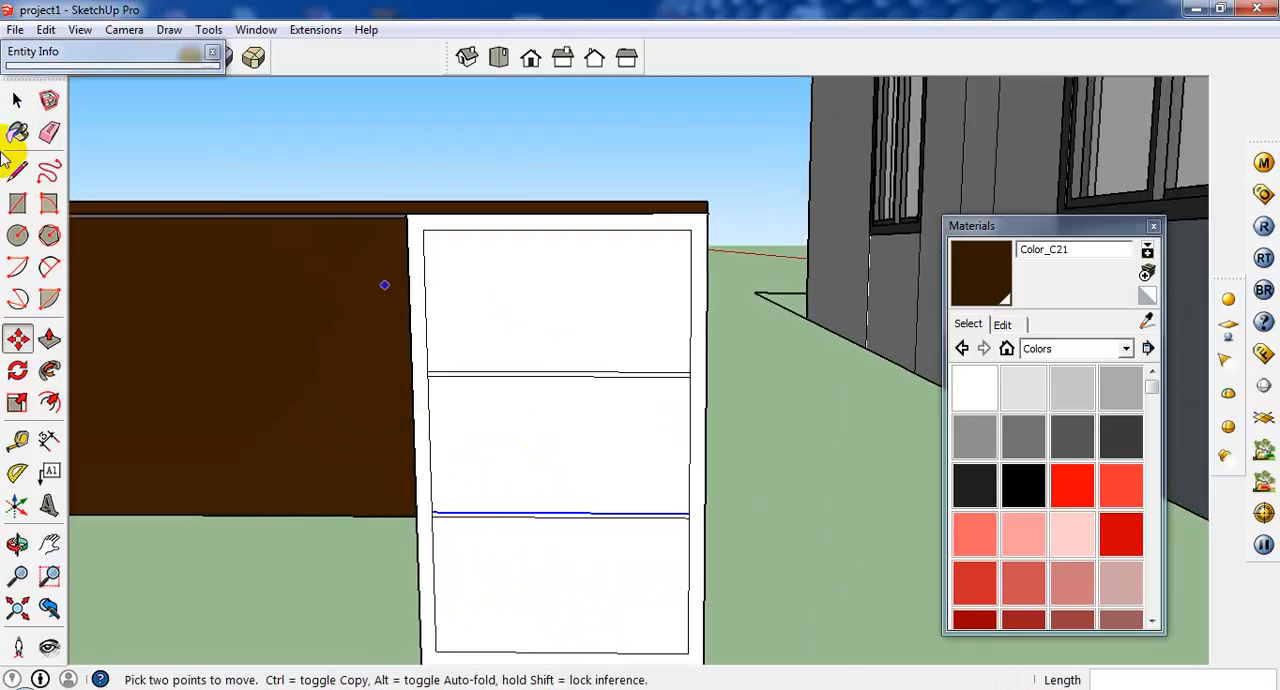
pyautogui.click(17, 100)
pyautogui.click(483, 240)
pyautogui.click(483, 240)
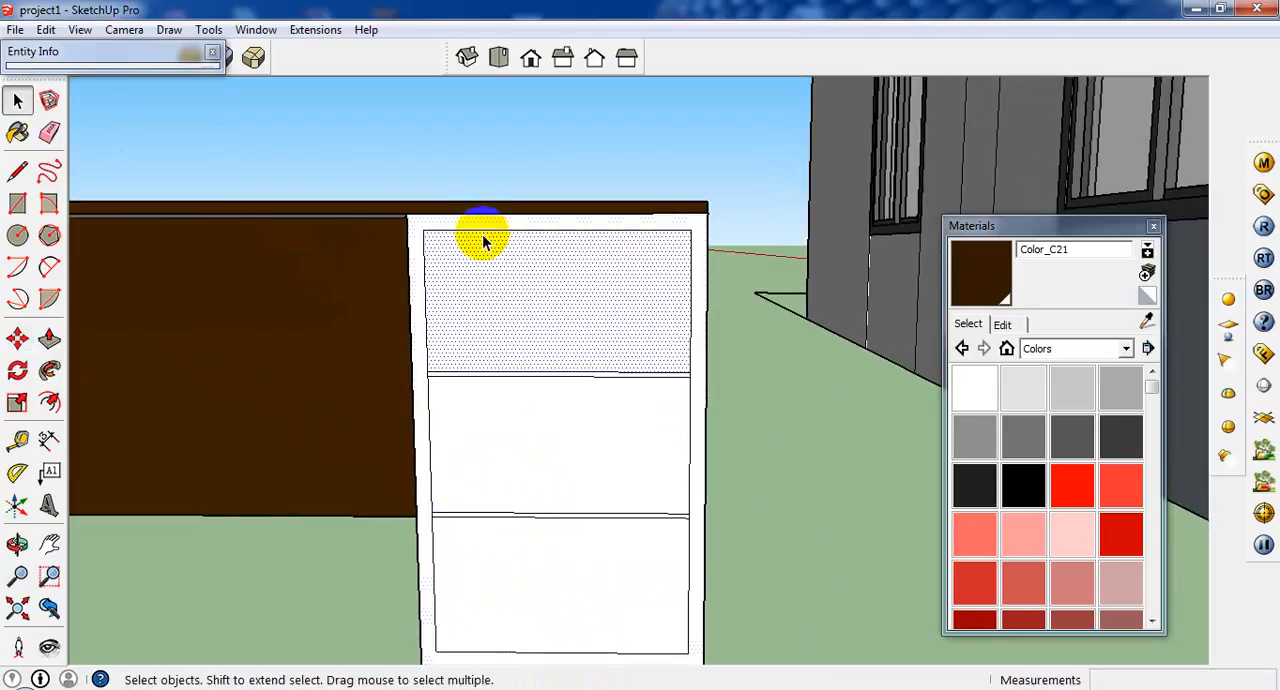
pyautogui.click(484, 232)
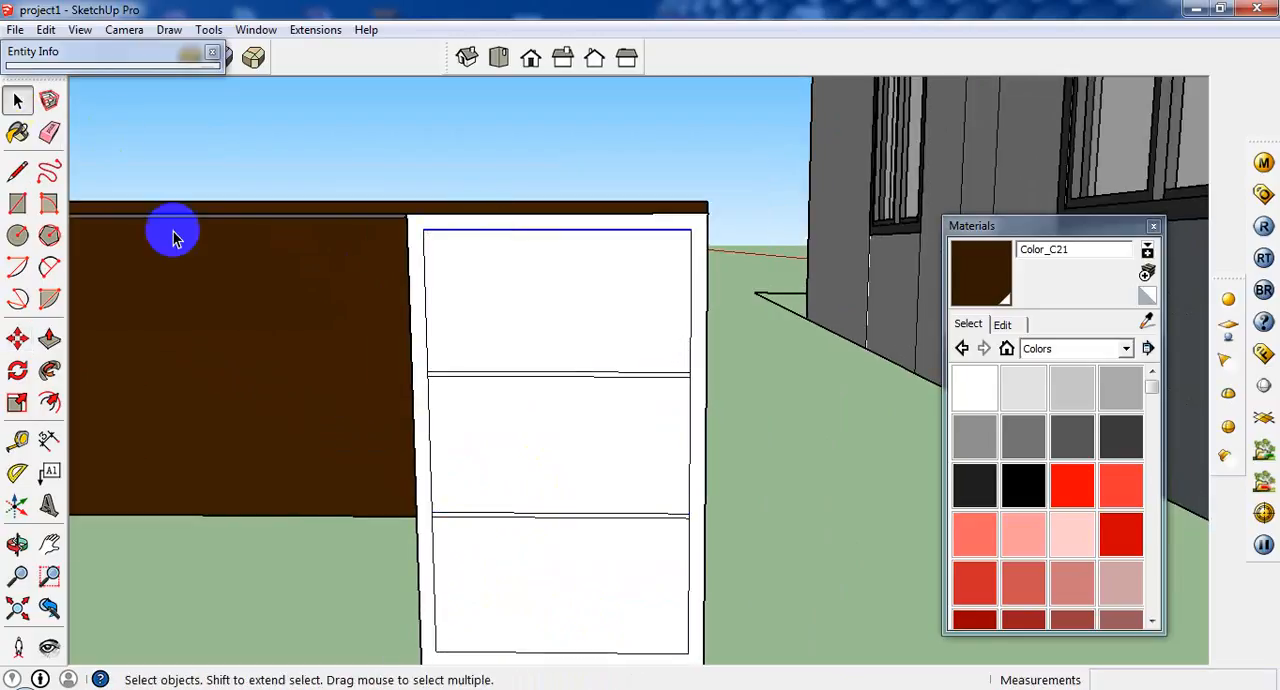
pyautogui.click(18, 340)
pyautogui.click(427, 233)
pyautogui.press('ctrl')
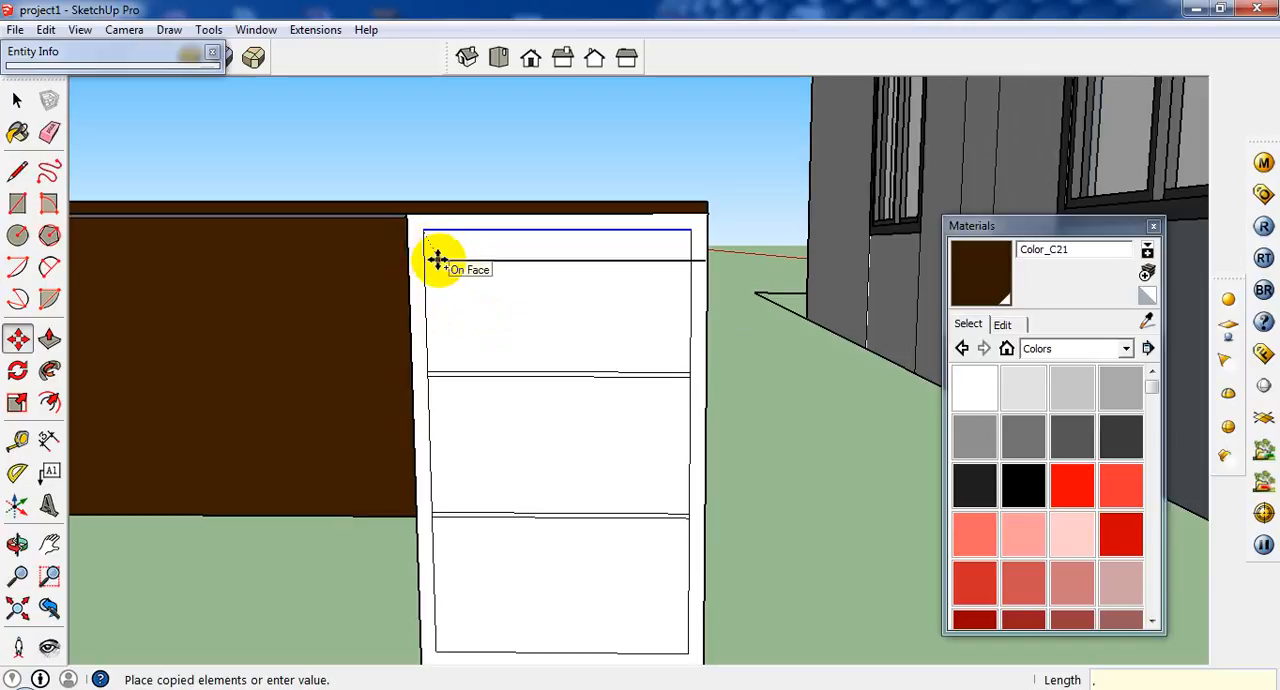
pyautogui.press('Return')
# Draw a short line joining the copied line's end to the inner side edge to close off the strip above the top drawer.
pyautogui.scroll(2, 436, 260)
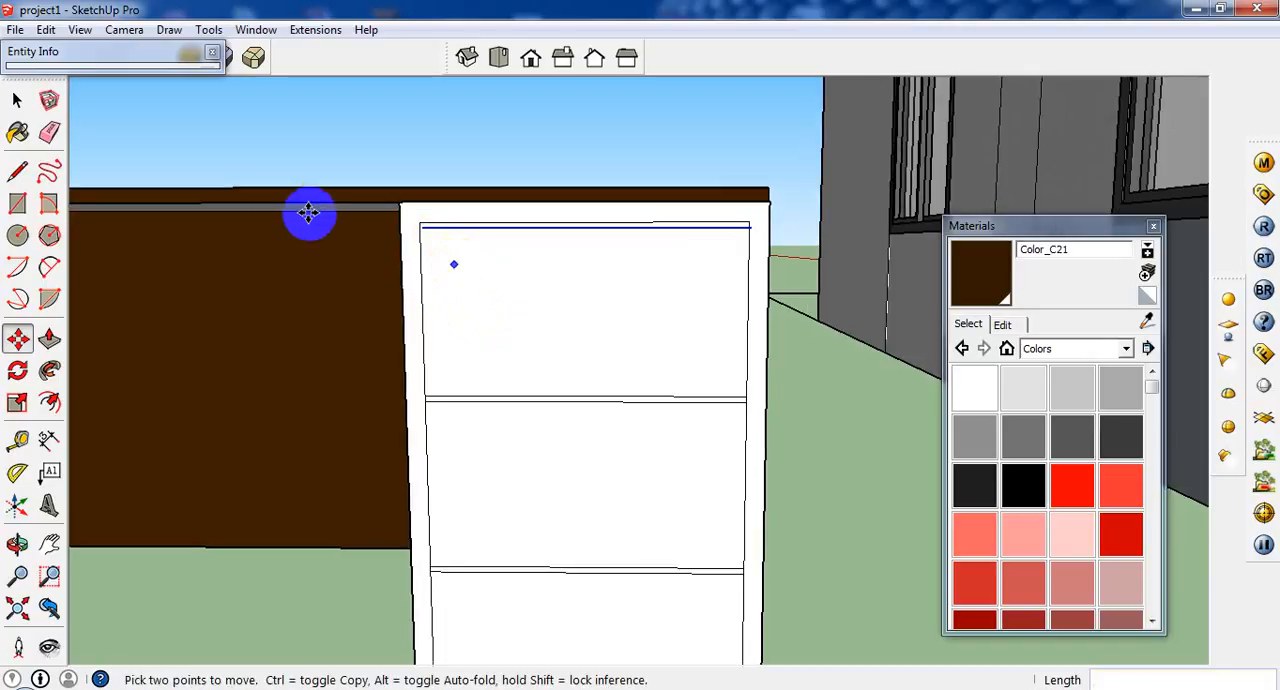
pyautogui.click(17, 171)
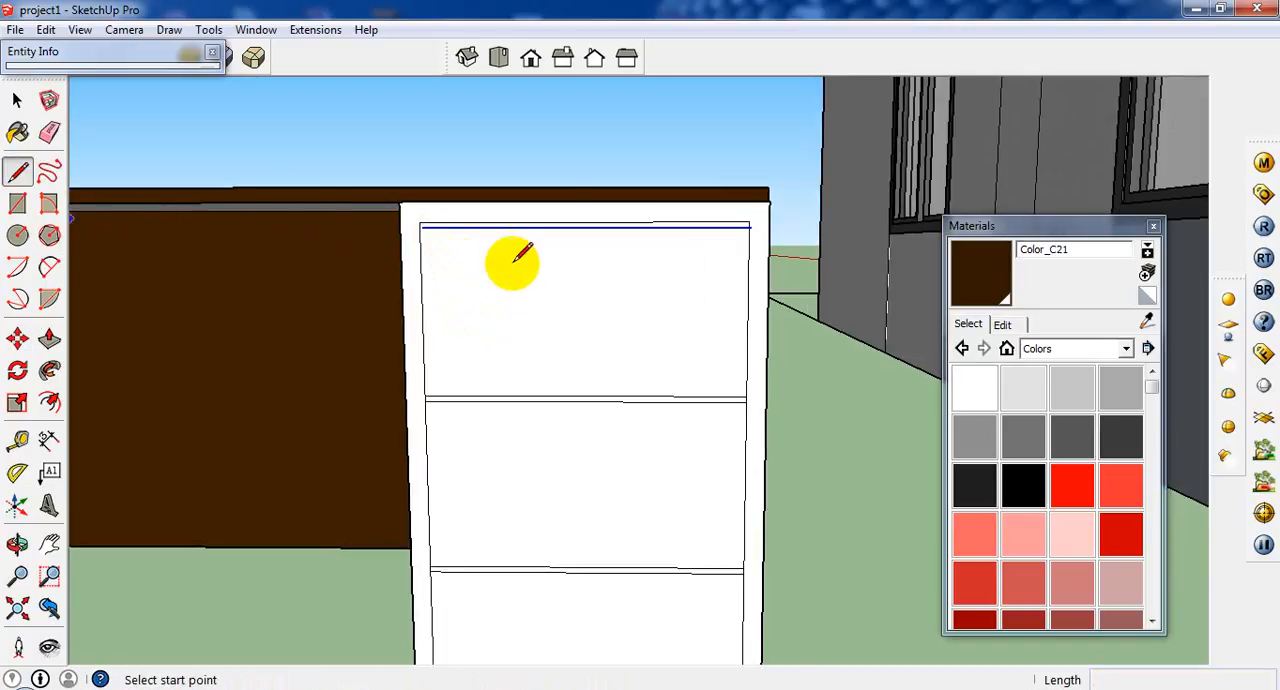
pyautogui.scroll(2, 509, 262)
pyautogui.click(401, 214)
pyautogui.scroll(2, 401, 214)
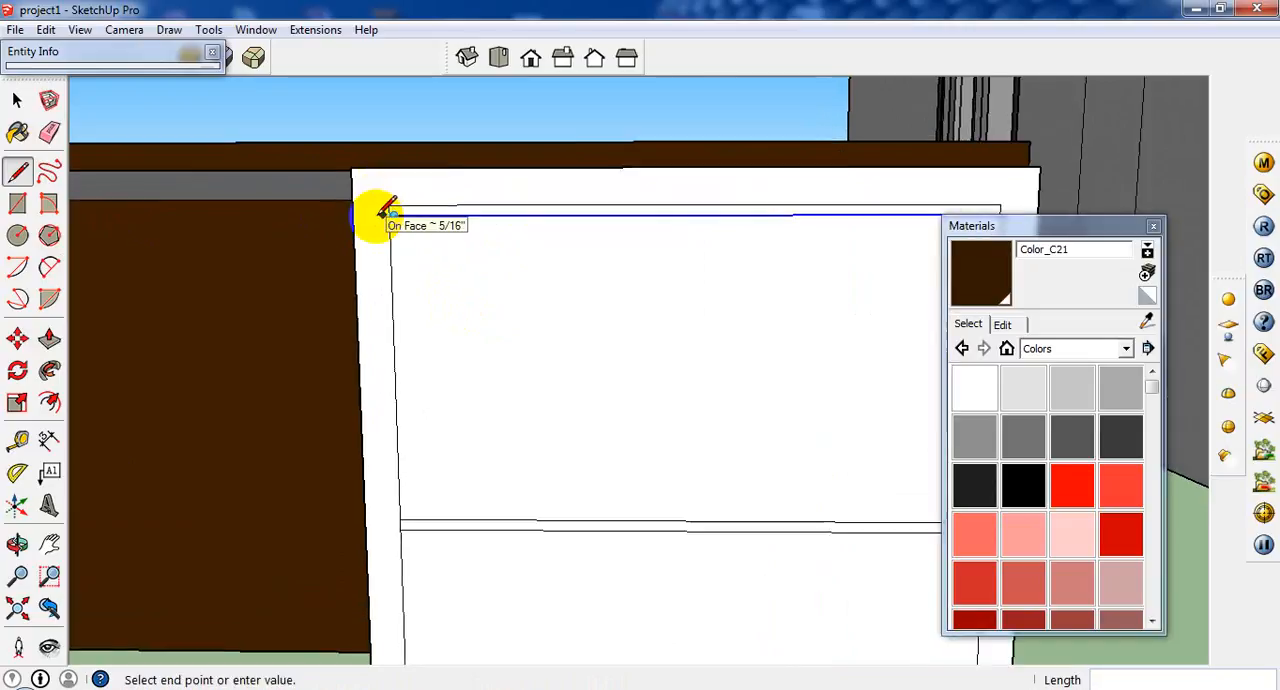
pyautogui.scroll(1, 401, 213)
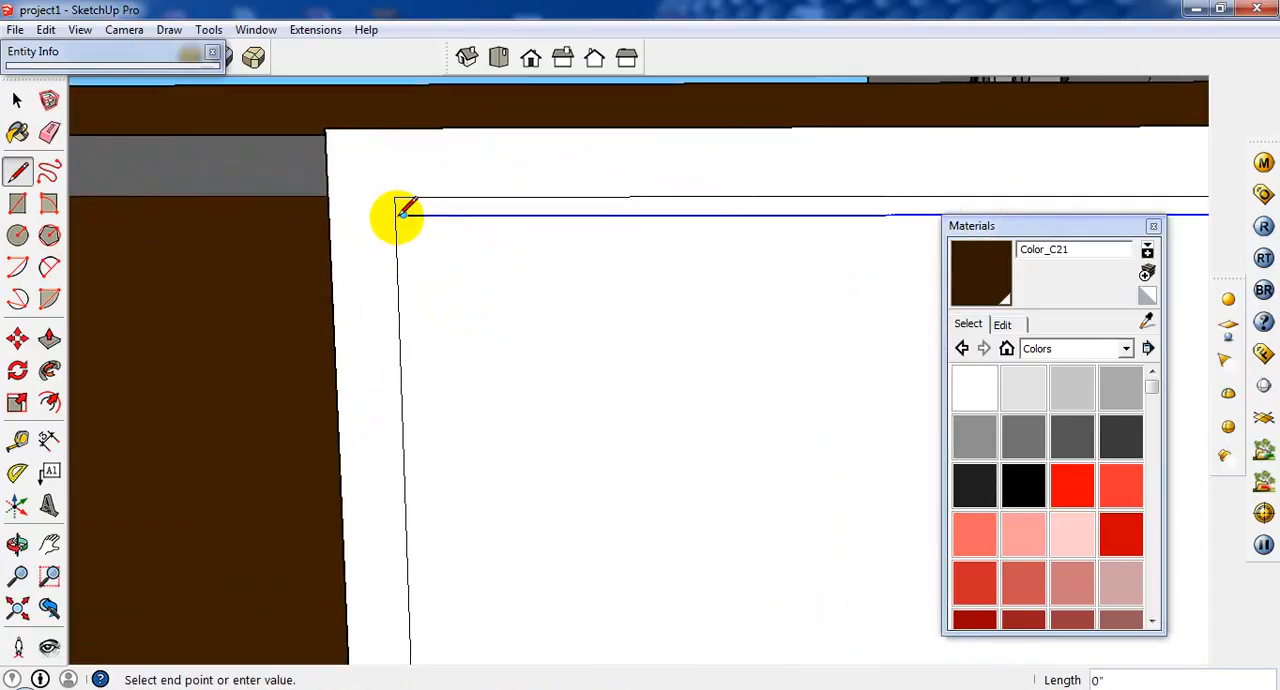
pyautogui.scroll(1, 397, 215)
pyautogui.click(397, 215)
# Erase the narrow strip face above the top drawer front.
pyautogui.click(18, 101)
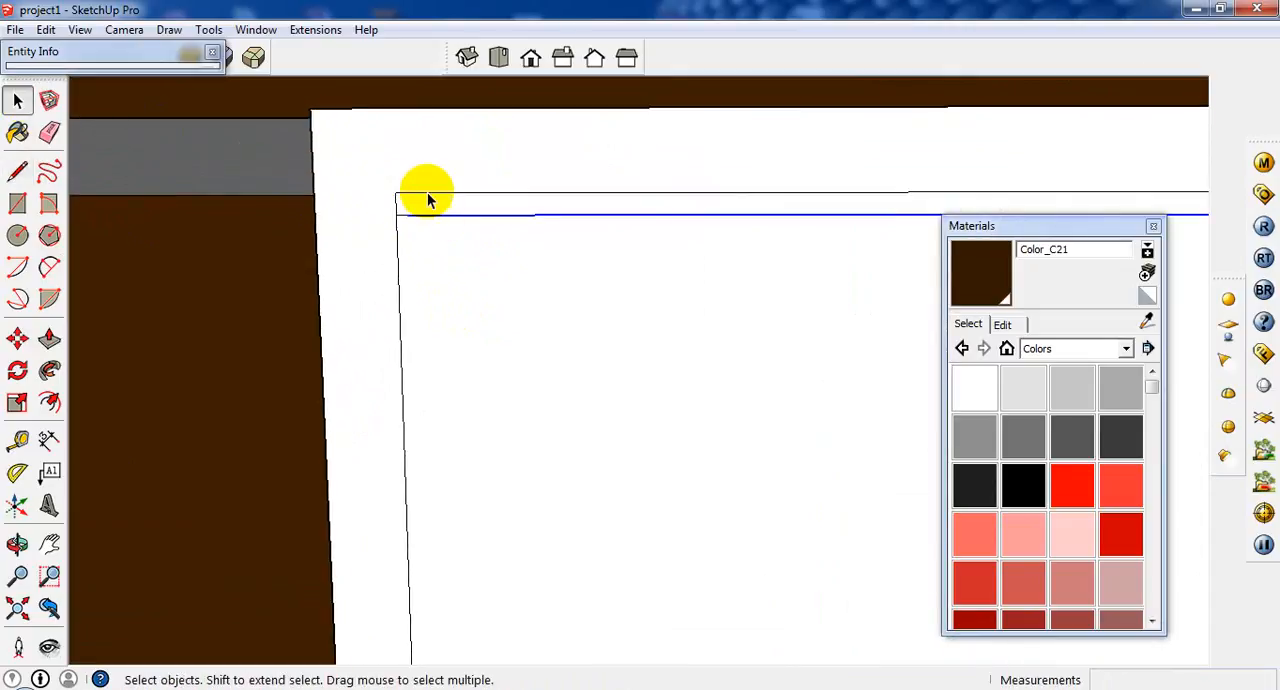
pyautogui.click(428, 199)
pyautogui.rightClick(429, 202)
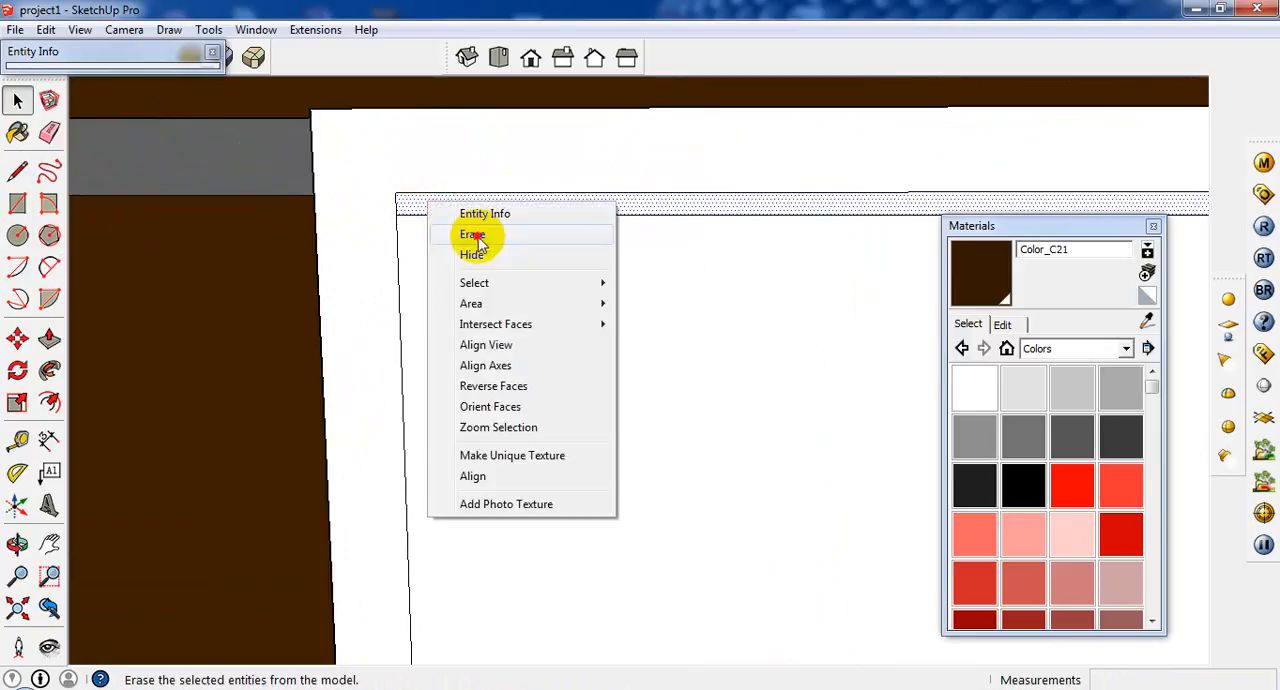
pyautogui.click(475, 236)
# Erase the narrow strip face between the top and middle drawer fronts.
pyautogui.scroll(-2, 461, 258)
pyautogui.scroll(-3, 529, 429)
pyautogui.scroll(2, 601, 480)
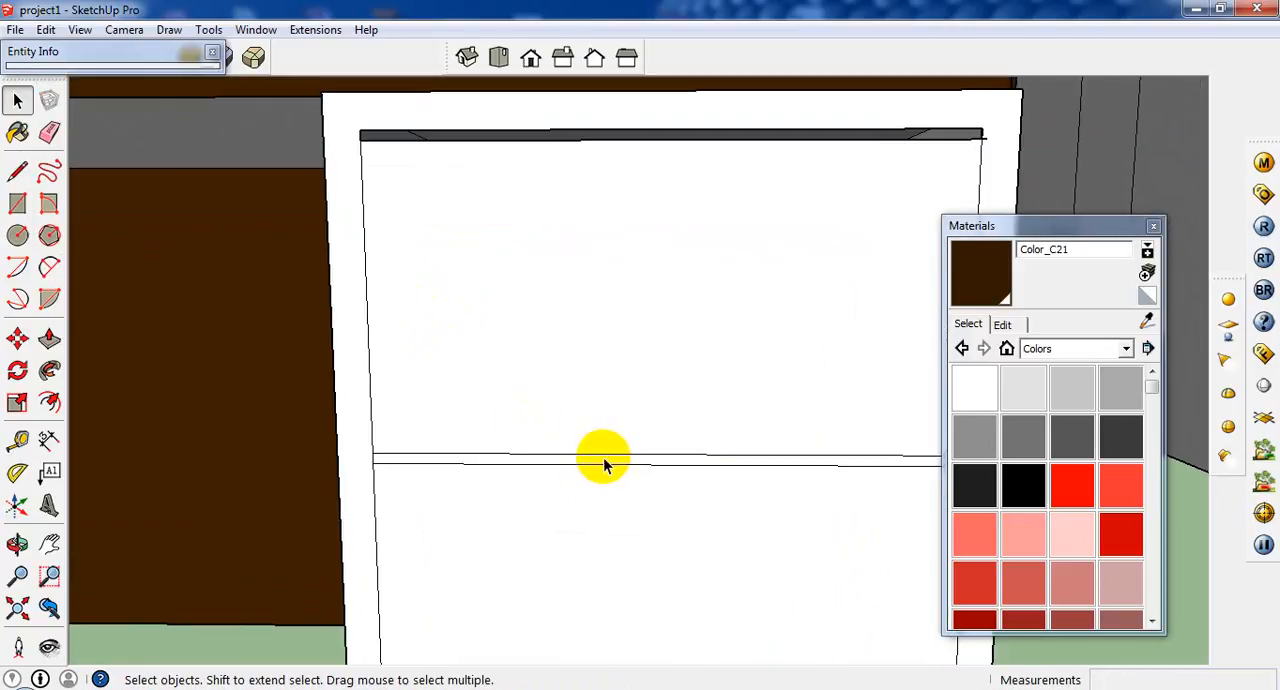
pyautogui.scroll(-1, 609, 452)
pyautogui.click(609, 451)
pyautogui.rightClick(609, 453)
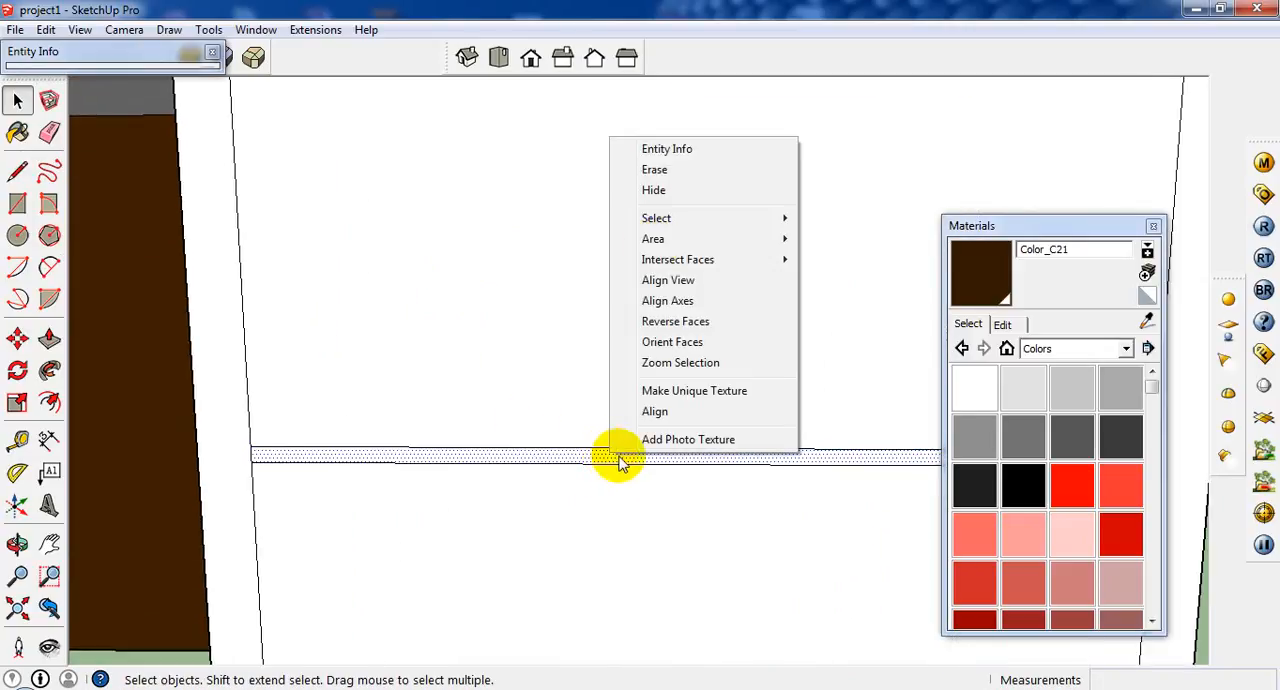
pyautogui.click(654, 170)
pyautogui.scroll(-2, 514, 457)
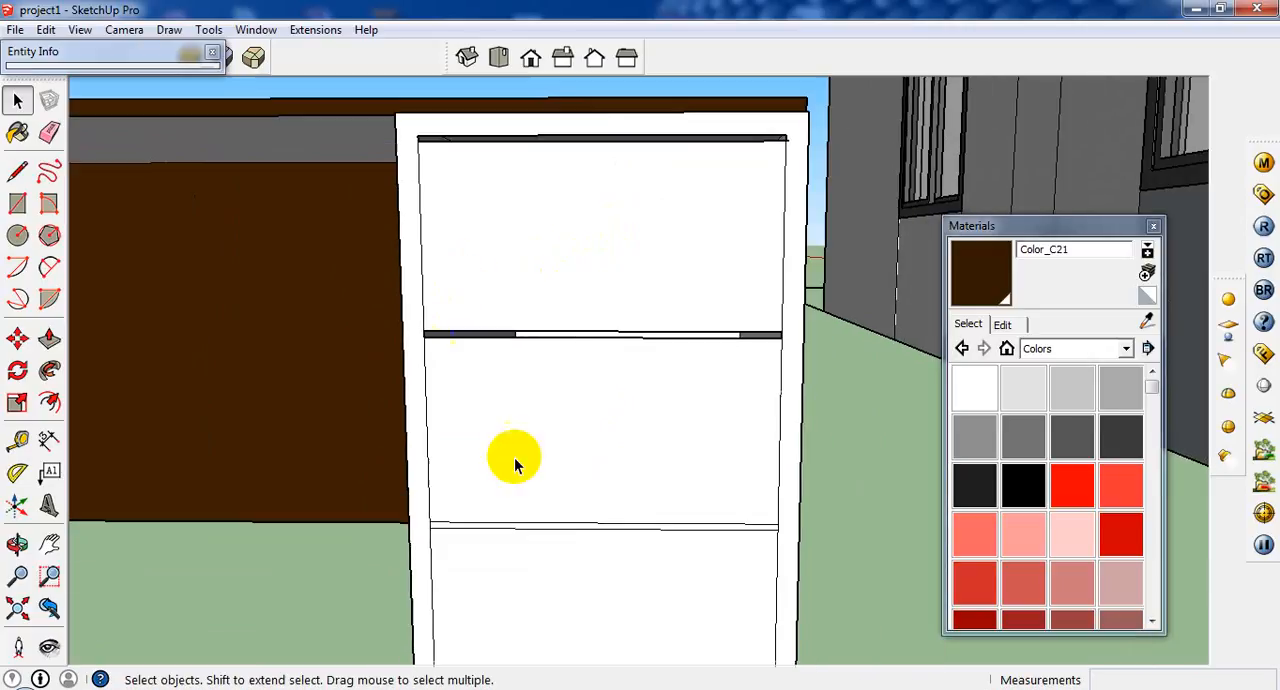
# Erase the narrow strip face between the middle and bottom drawer fronts.
pyautogui.scroll(2, 570, 530)
pyautogui.scroll(1, 588, 535)
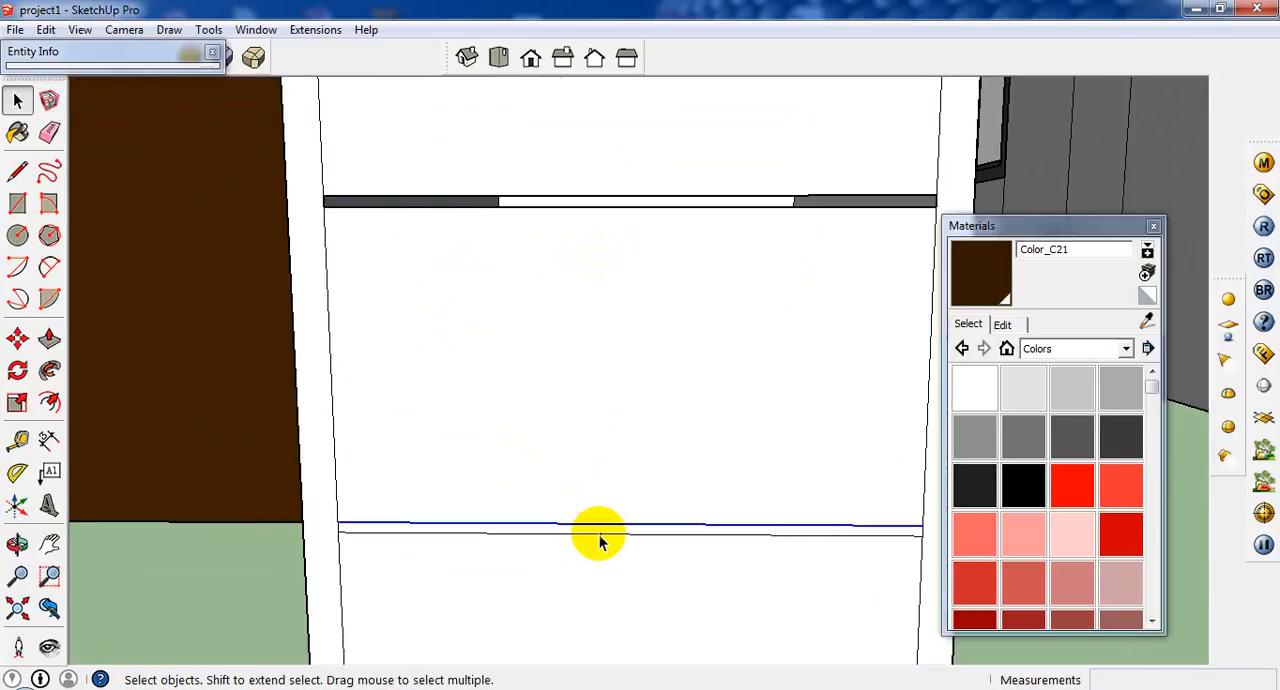
pyautogui.click(597, 535)
pyautogui.rightClick(597, 535)
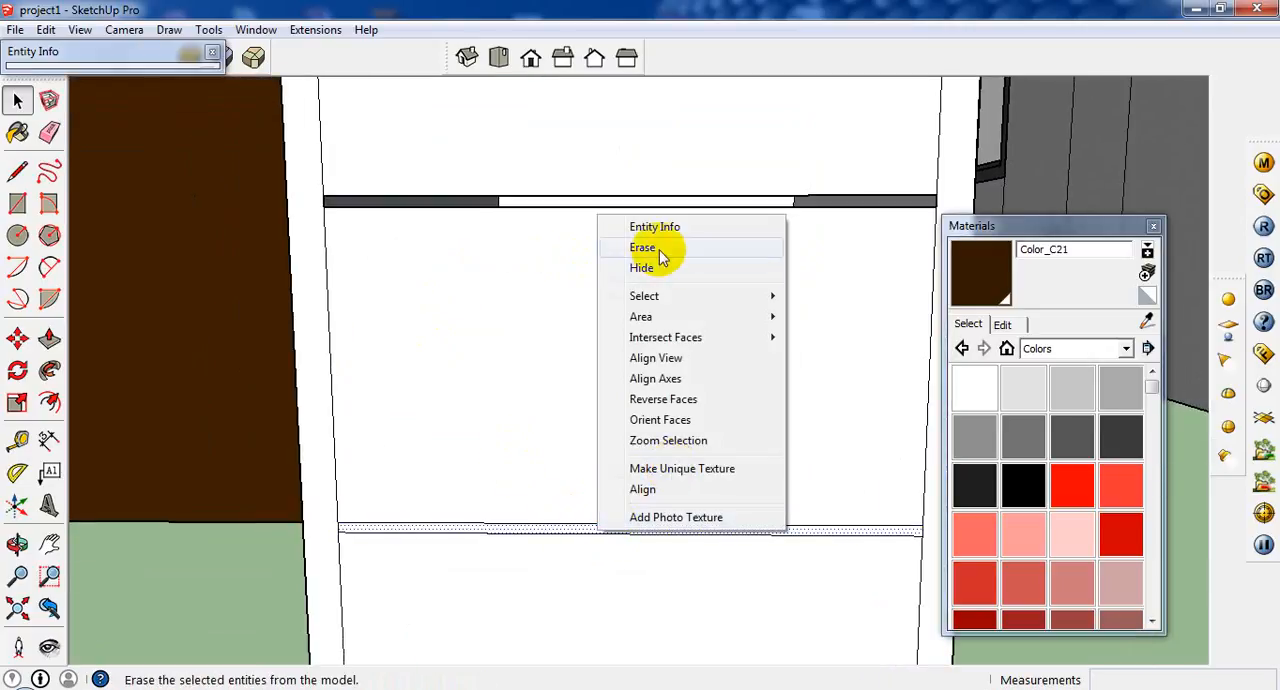
pyautogui.click(646, 250)
# Copy the bottom inner edge of the cabinet front 0.3" upward to outline a narrow gap below the bottom drawer front.
pyautogui.scroll(-3, 570, 372)
pyautogui.scroll(2, 607, 550)
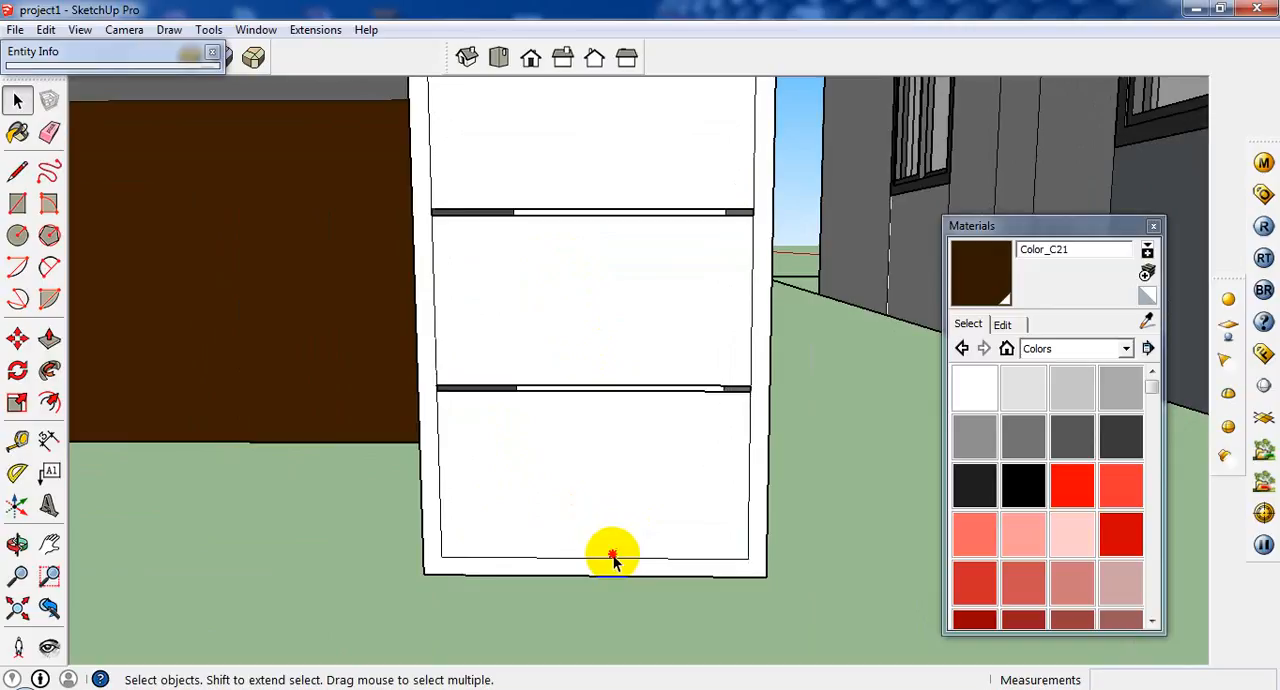
pyautogui.click(610, 555)
pyautogui.scroll(2, 611, 557)
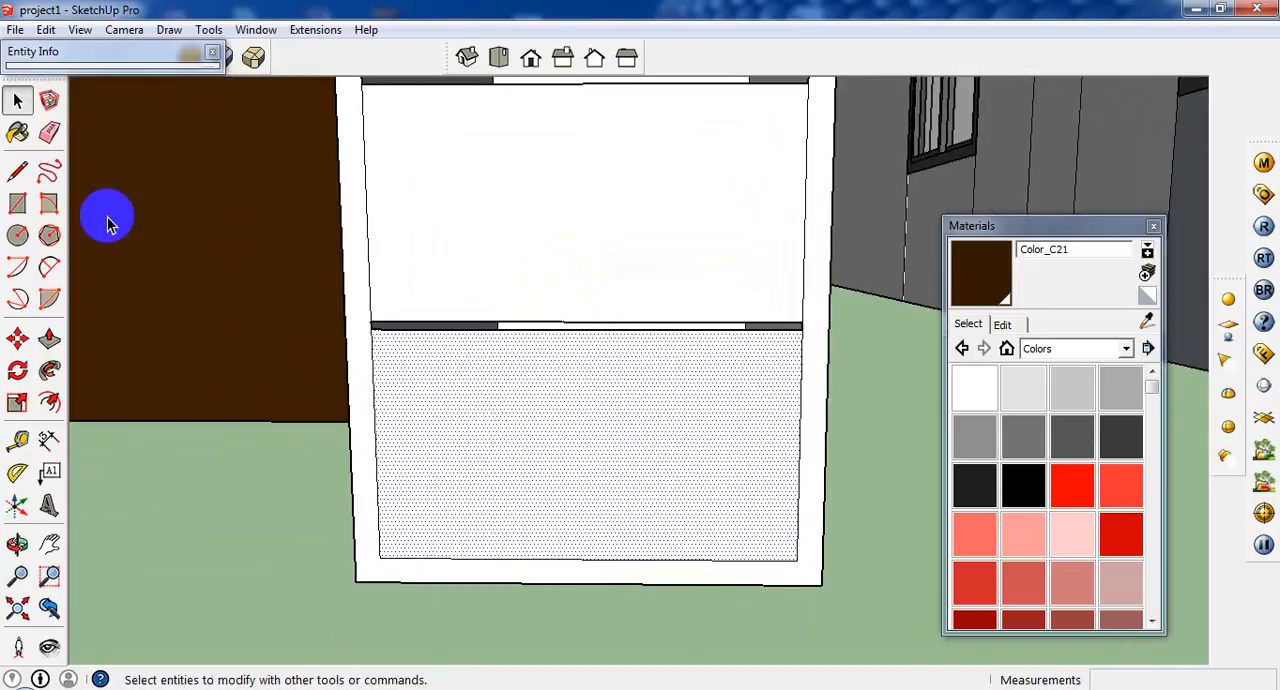
pyautogui.click(630, 560)
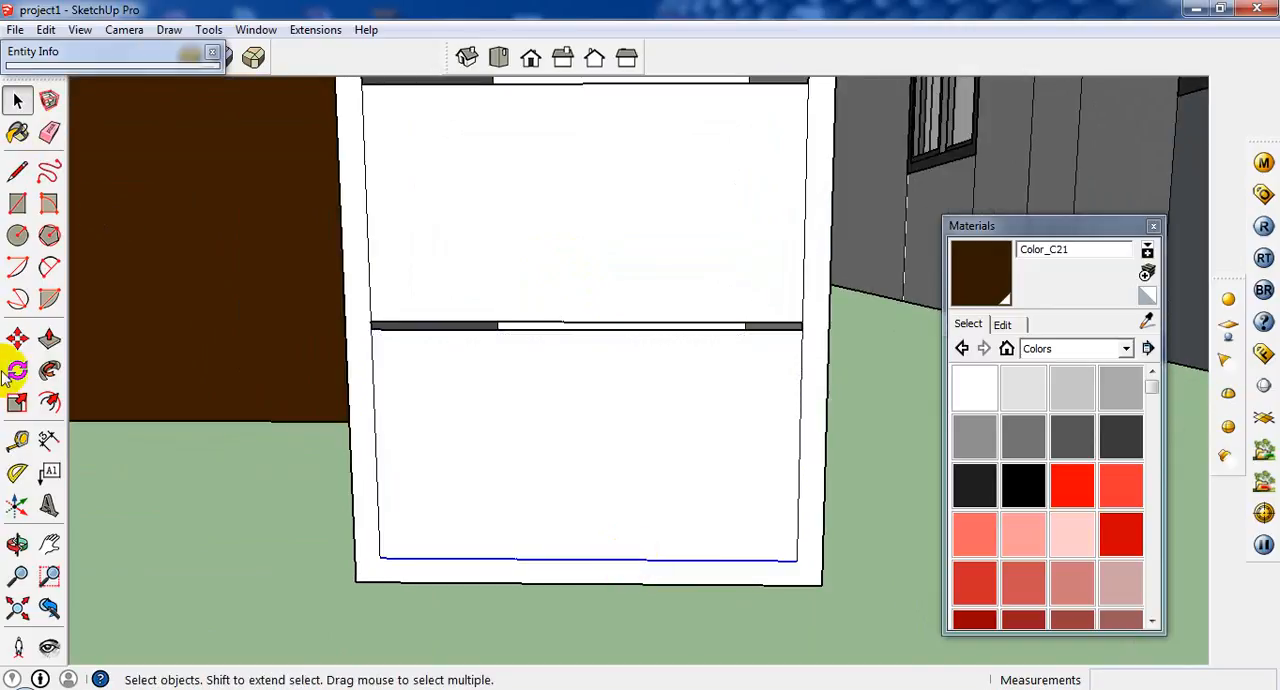
pyautogui.click(17, 339)
pyautogui.click(432, 558)
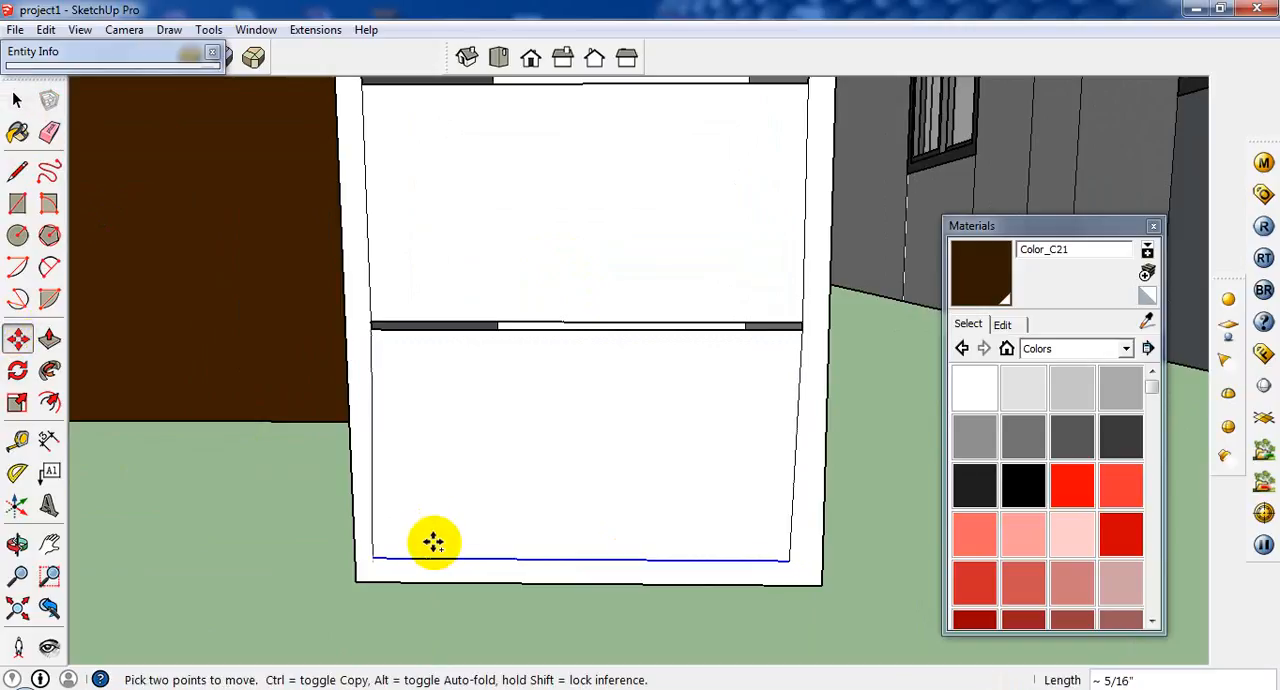
pyautogui.press('ctrl')
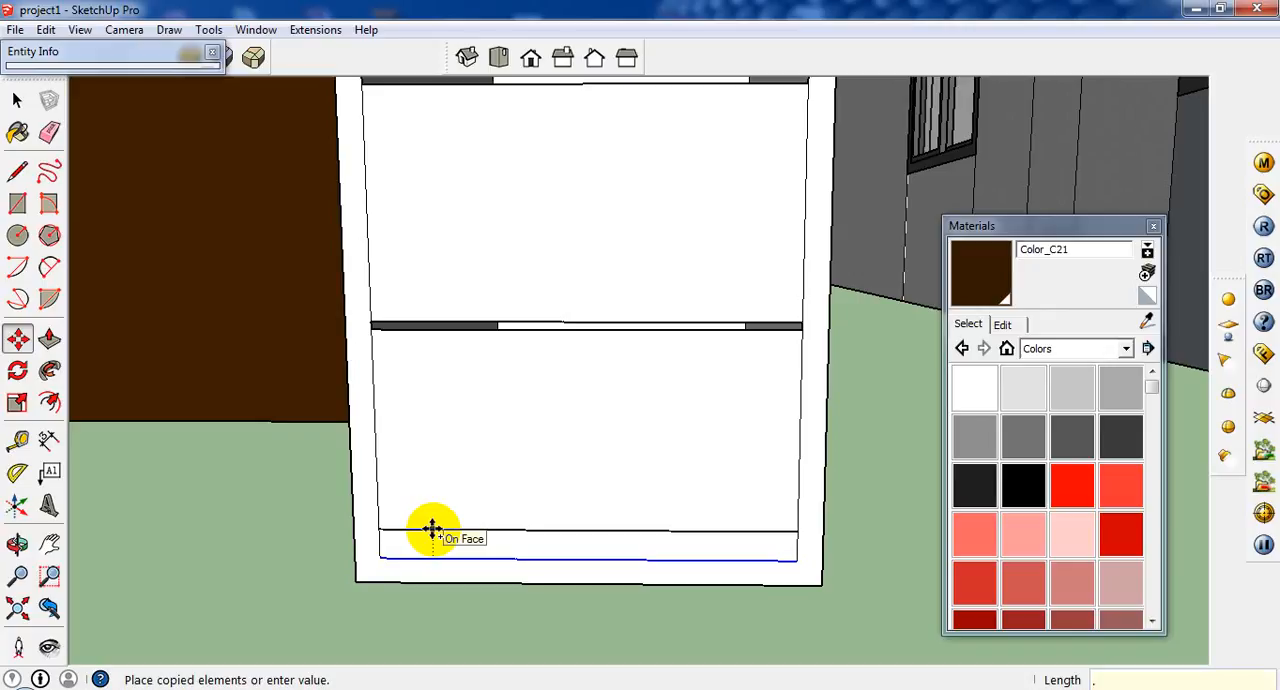
pyautogui.press('Return')
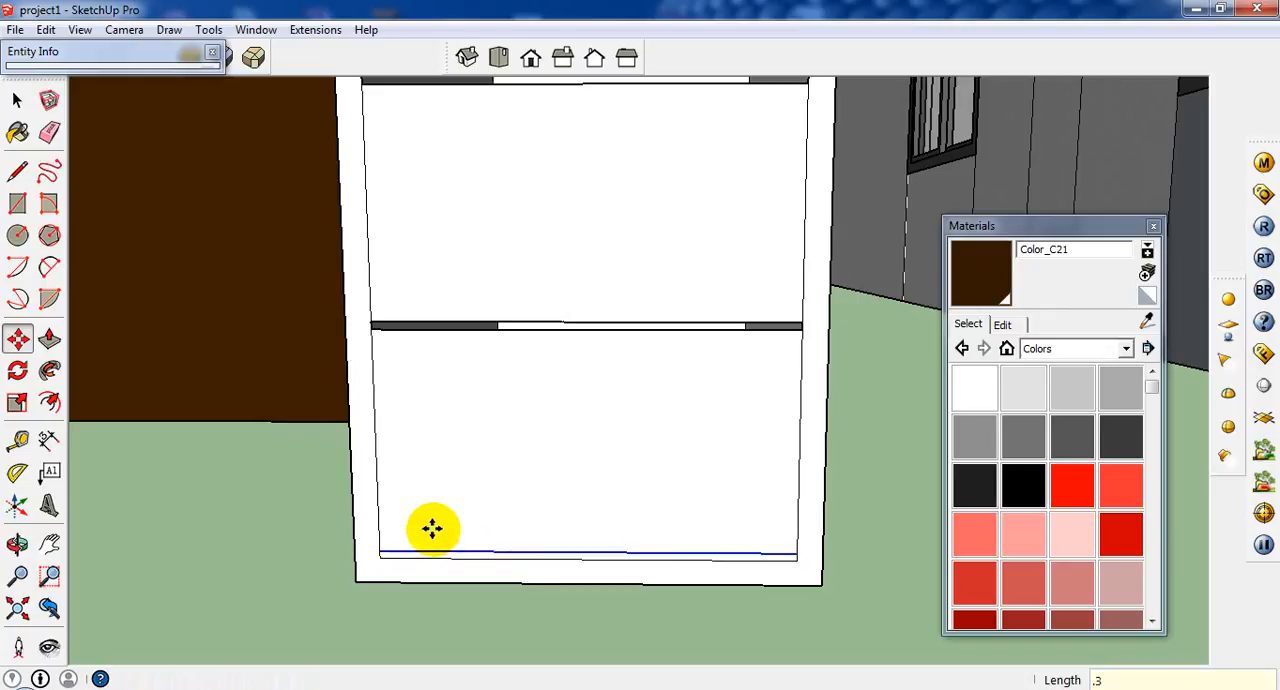
pyautogui.click(18, 102)
pyautogui.scroll(5, 714, 566)
pyautogui.scroll(-4, 705, 574)
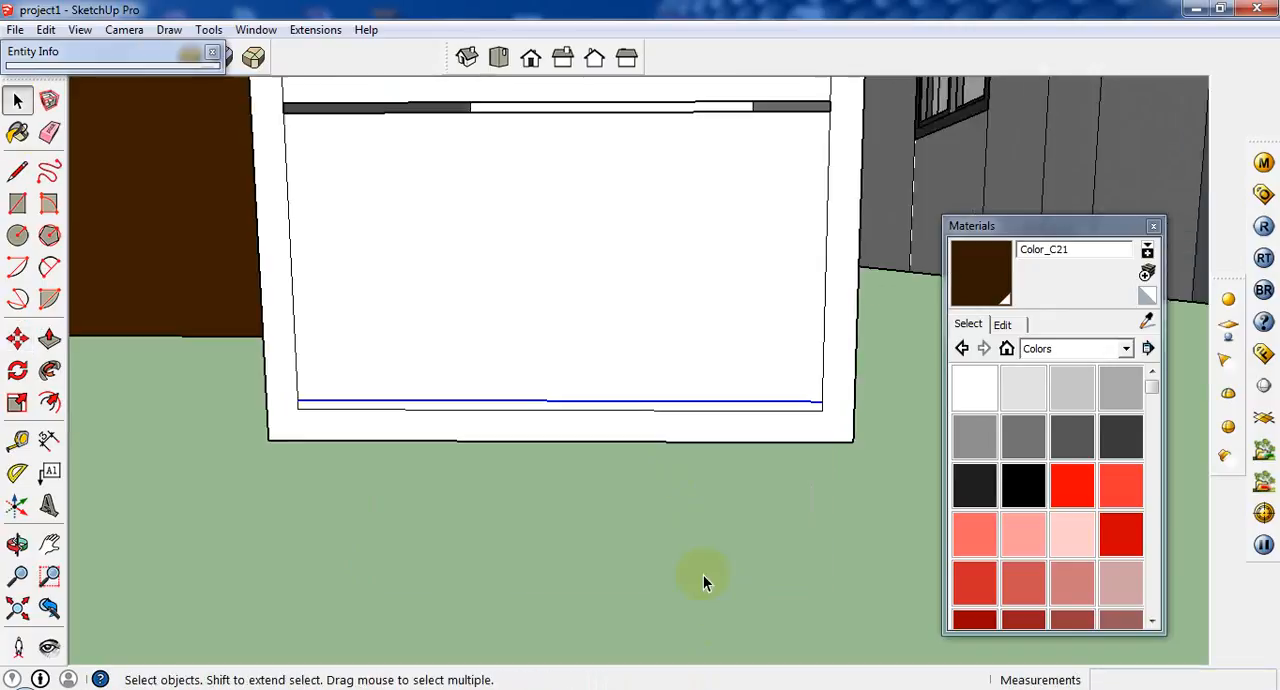
# Erase the narrow strip face below the bottom drawer front of the cabinet.
pyautogui.rightClick(705, 412)
pyautogui.click(663, 418)
pyautogui.scroll(2, 663, 416)
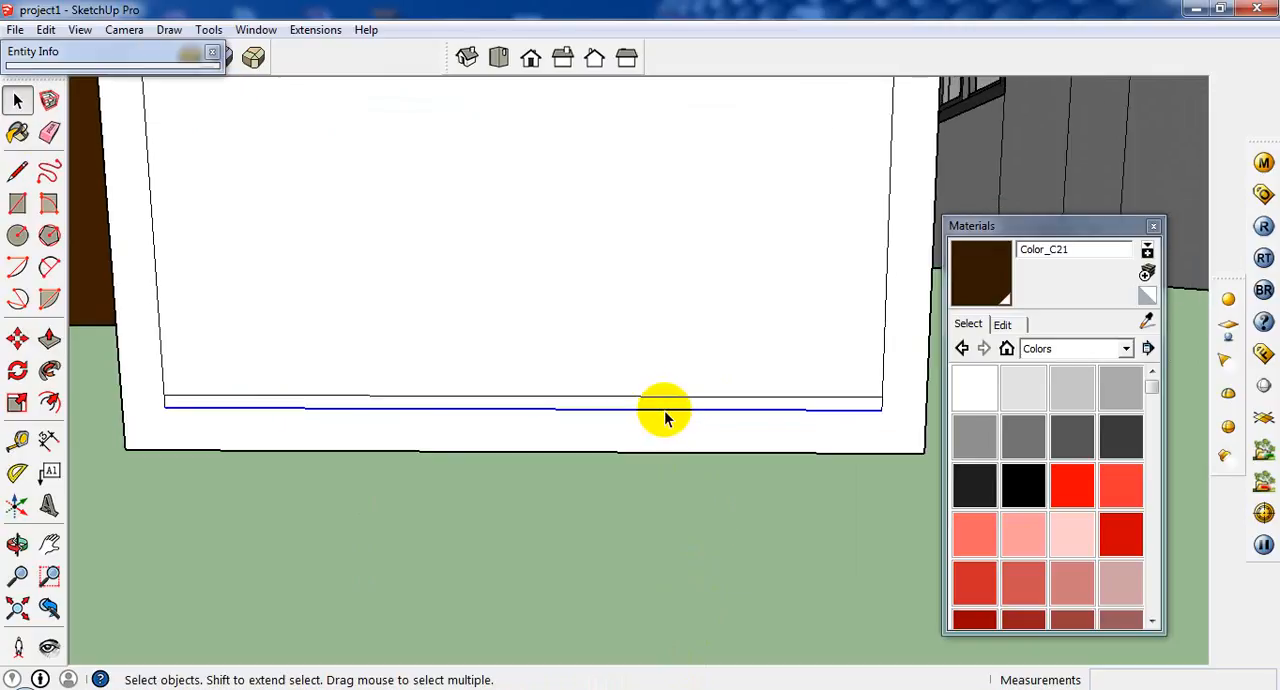
pyautogui.click(664, 406)
pyautogui.scroll(2, 664, 406)
pyautogui.rightClick(664, 406)
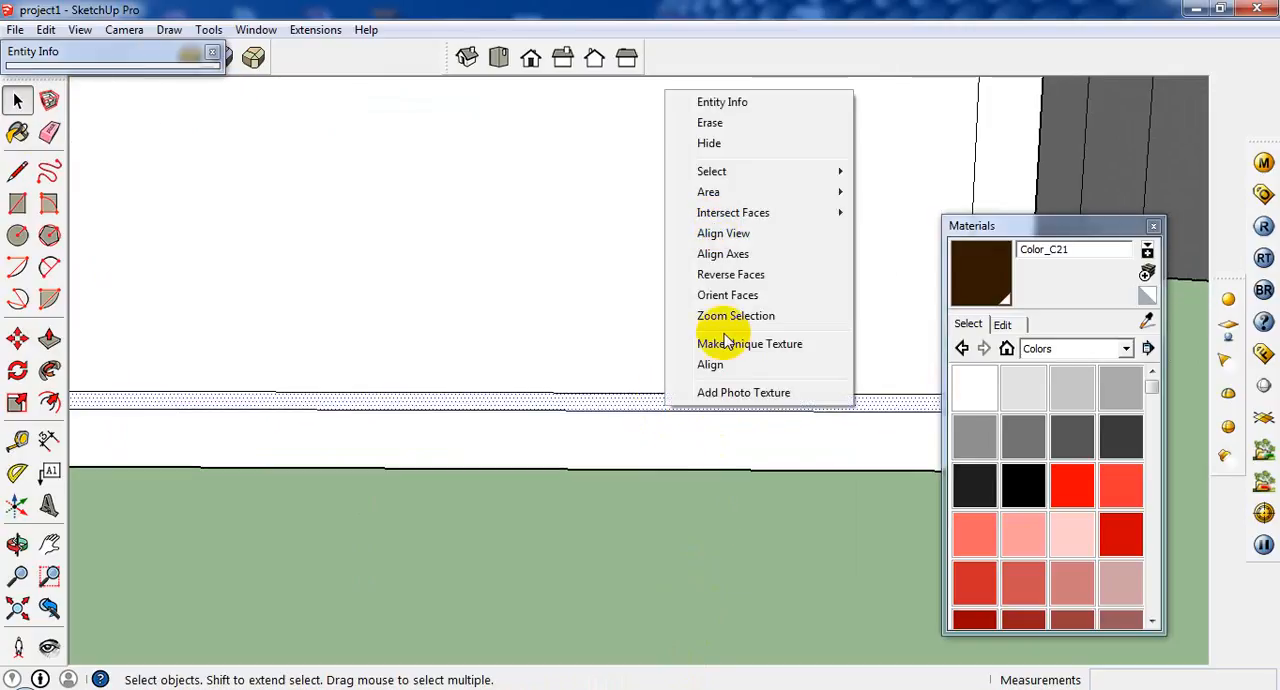
pyautogui.click(709, 124)
pyautogui.scroll(-6, 686, 394)
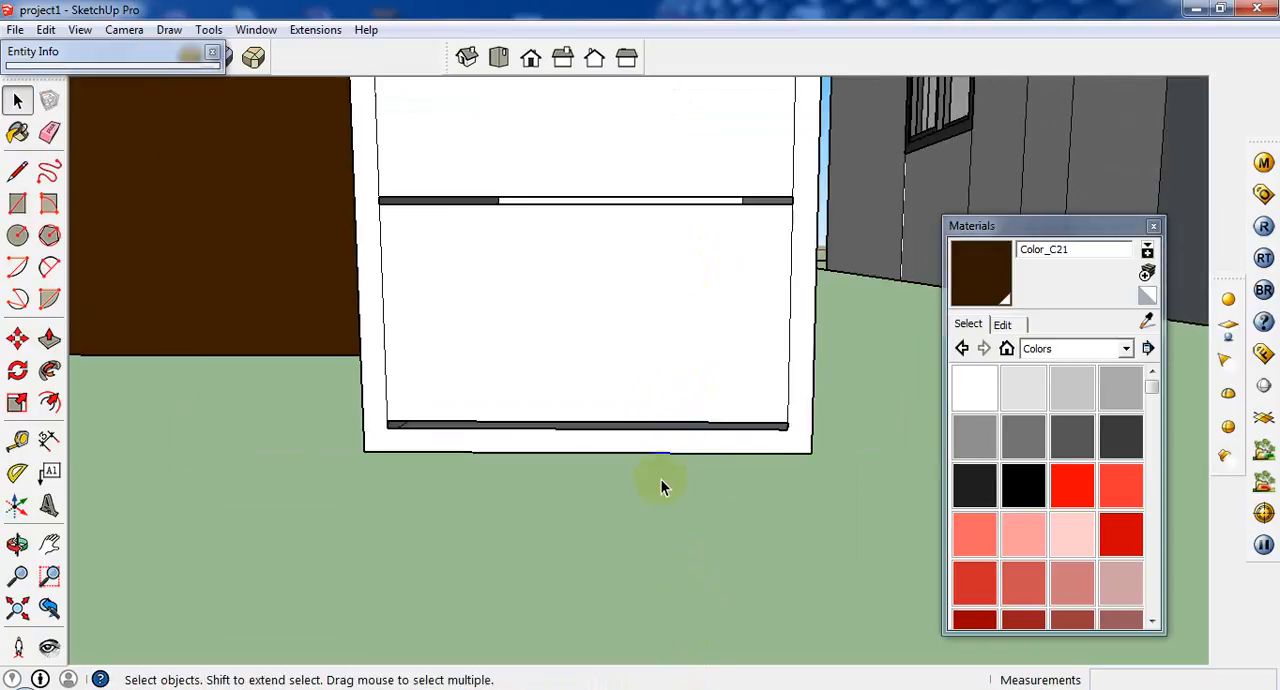
# Draw a vertical line just inside the cabinet front's left inner edge, from the top gap to the bottom gap.
pyautogui.click(17, 171)
pyautogui.scroll(4, 530, 138)
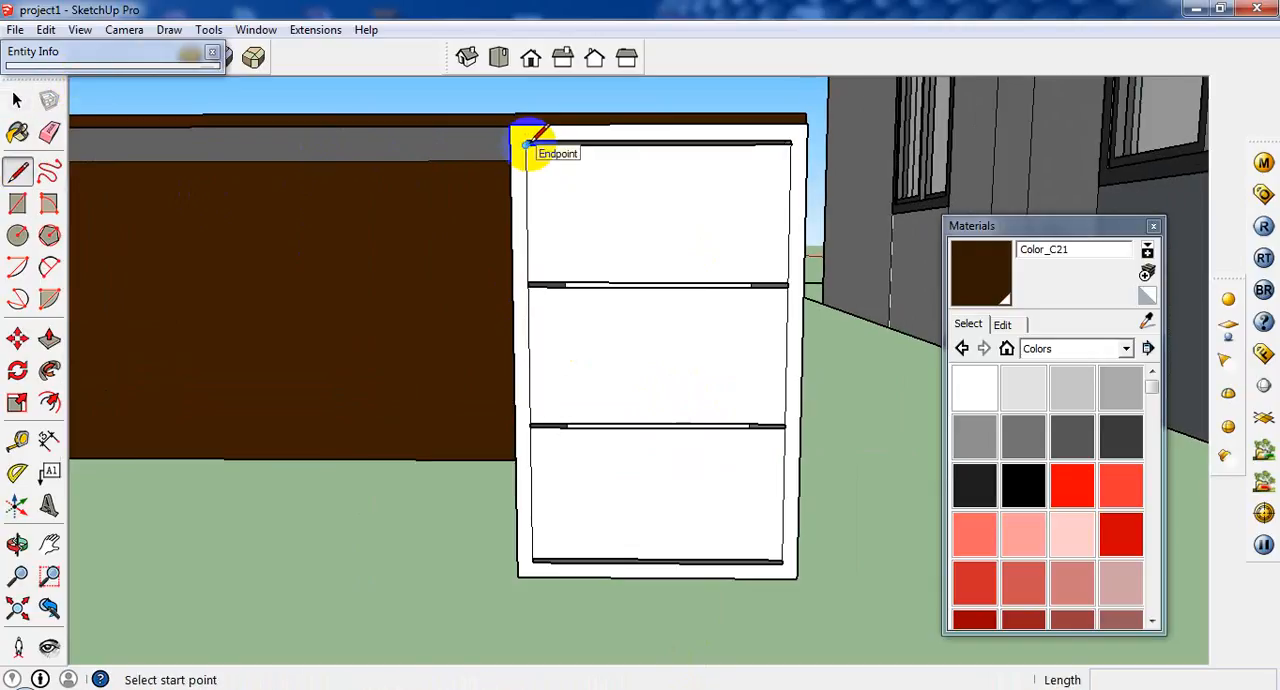
pyautogui.click(527, 145)
pyautogui.scroll(-3, 571, 440)
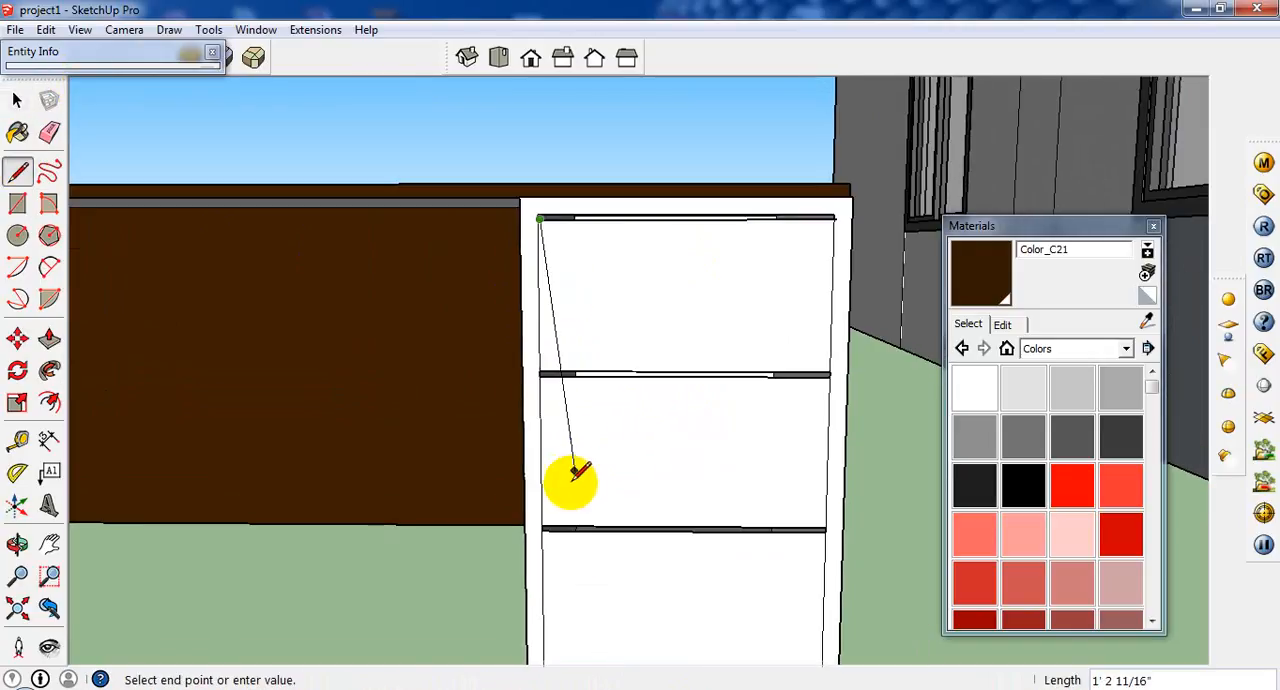
pyautogui.scroll(2, 560, 634)
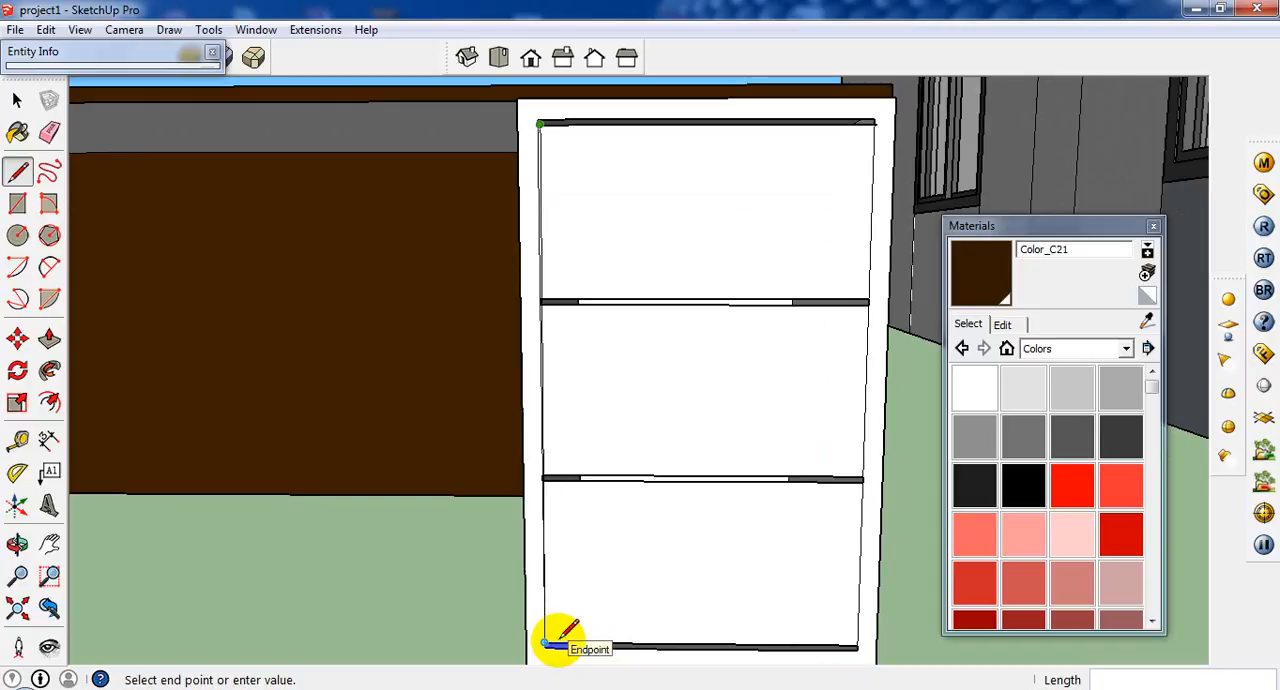
pyautogui.click(552, 640)
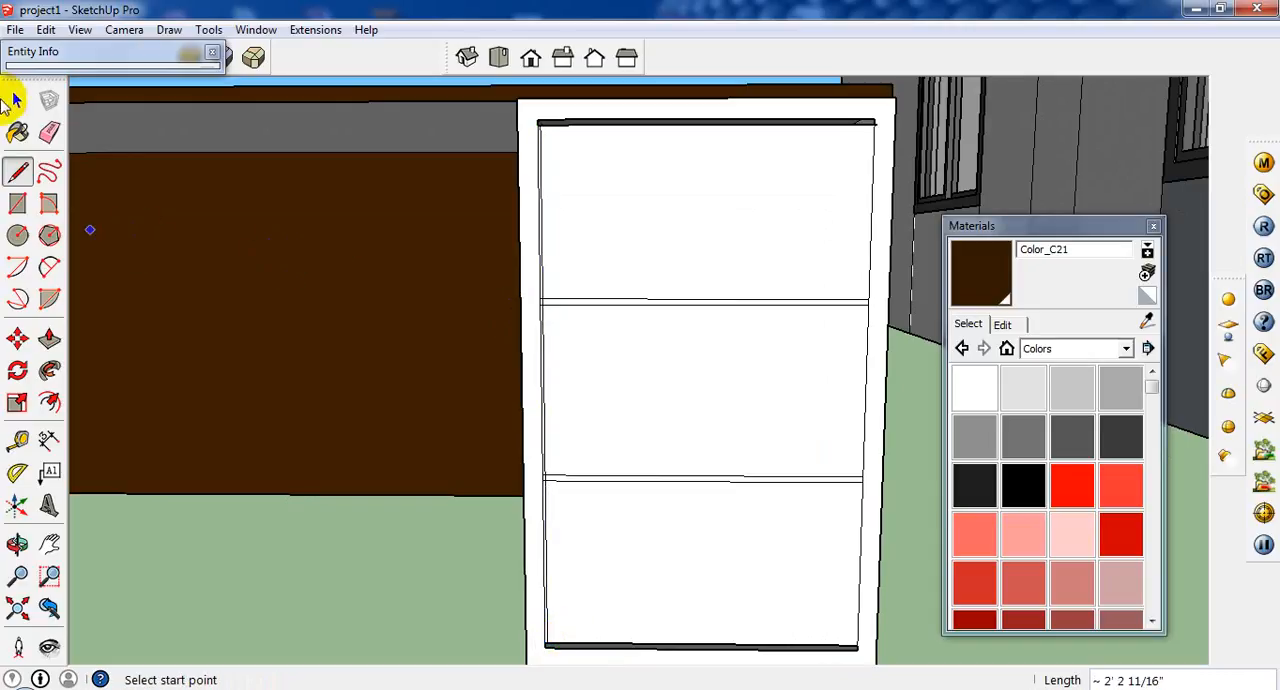
pyautogui.click(17, 100)
pyautogui.scroll(3, 540, 282)
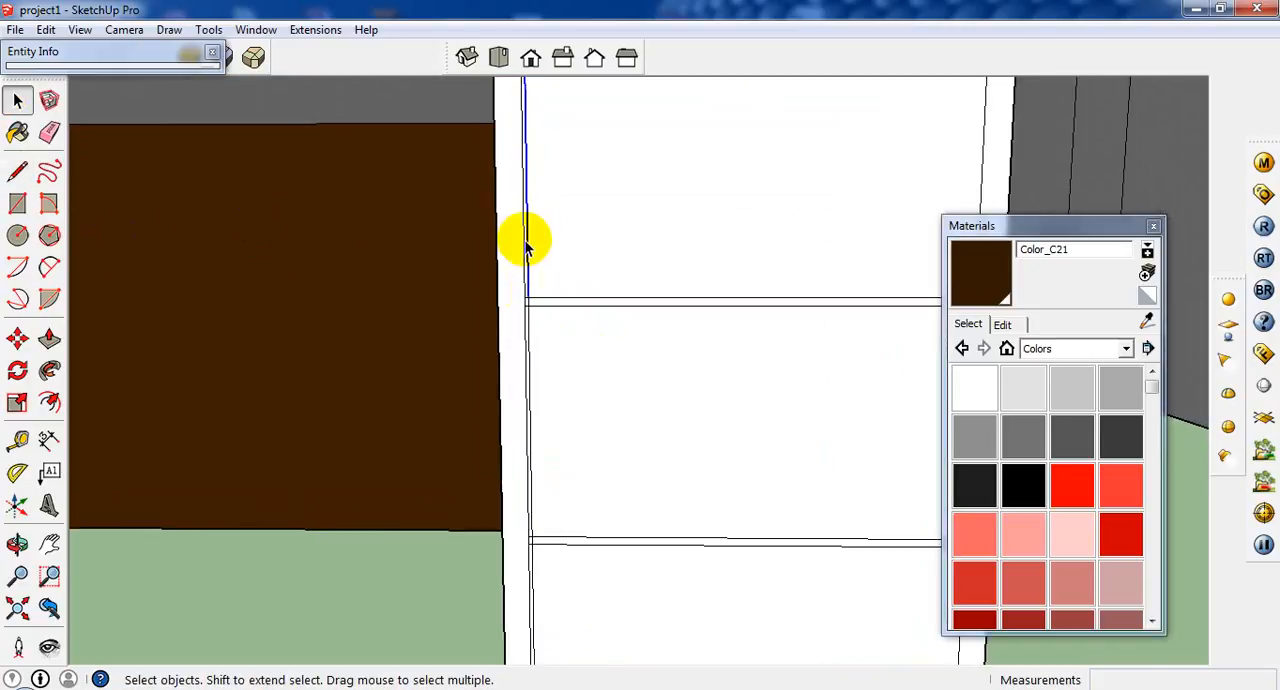
pyautogui.scroll(3, 525, 245)
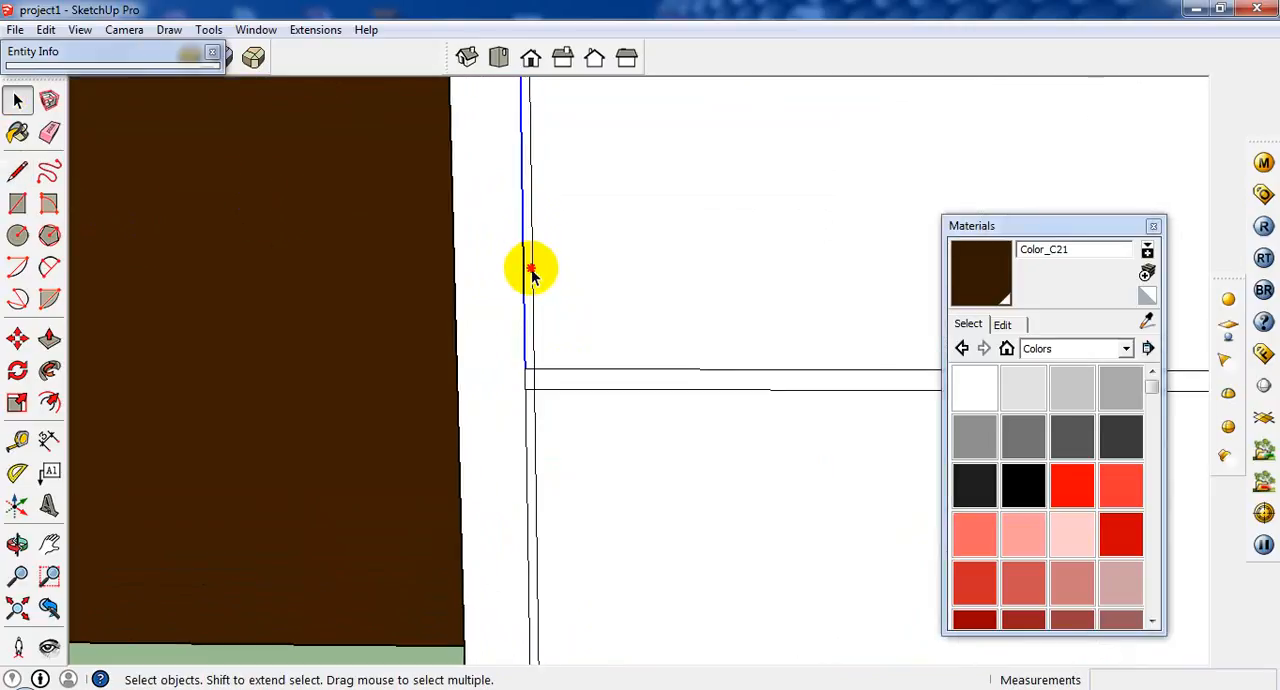
pyautogui.scroll(-5, 466, 320)
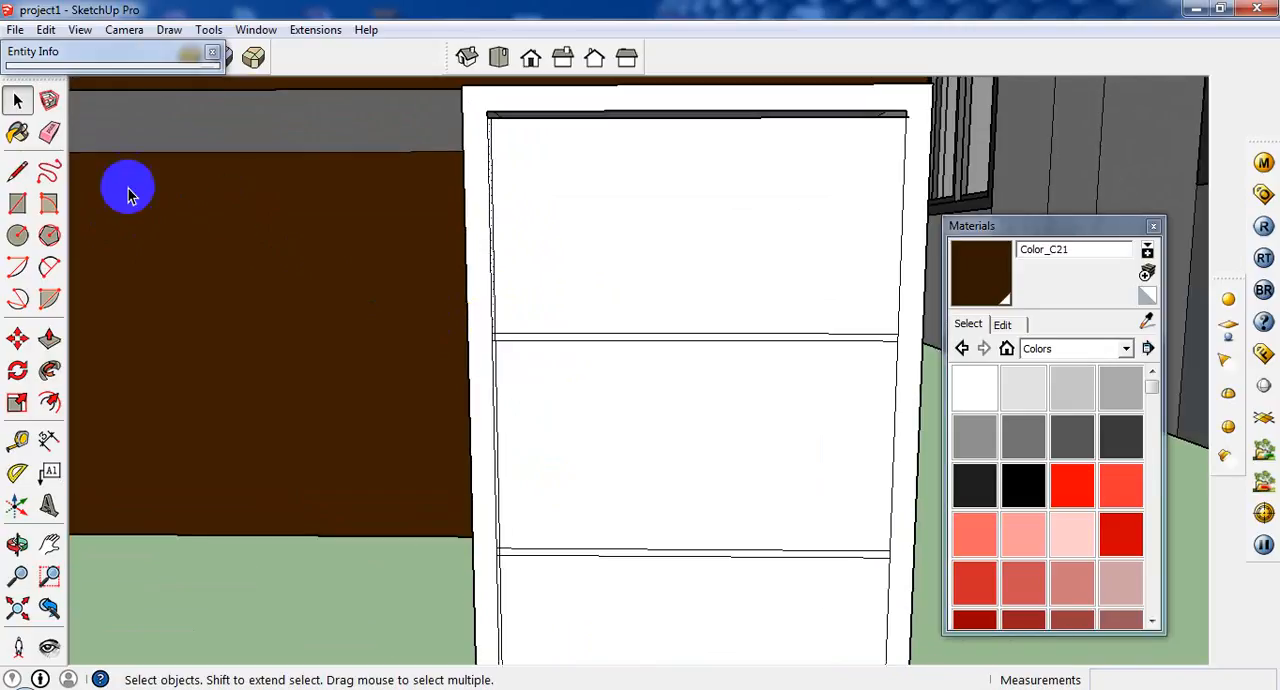
# Draw a vertical line just inside the cabinet front's right inner edge, from the top gap to the bottom gap.
pyautogui.click(17, 170)
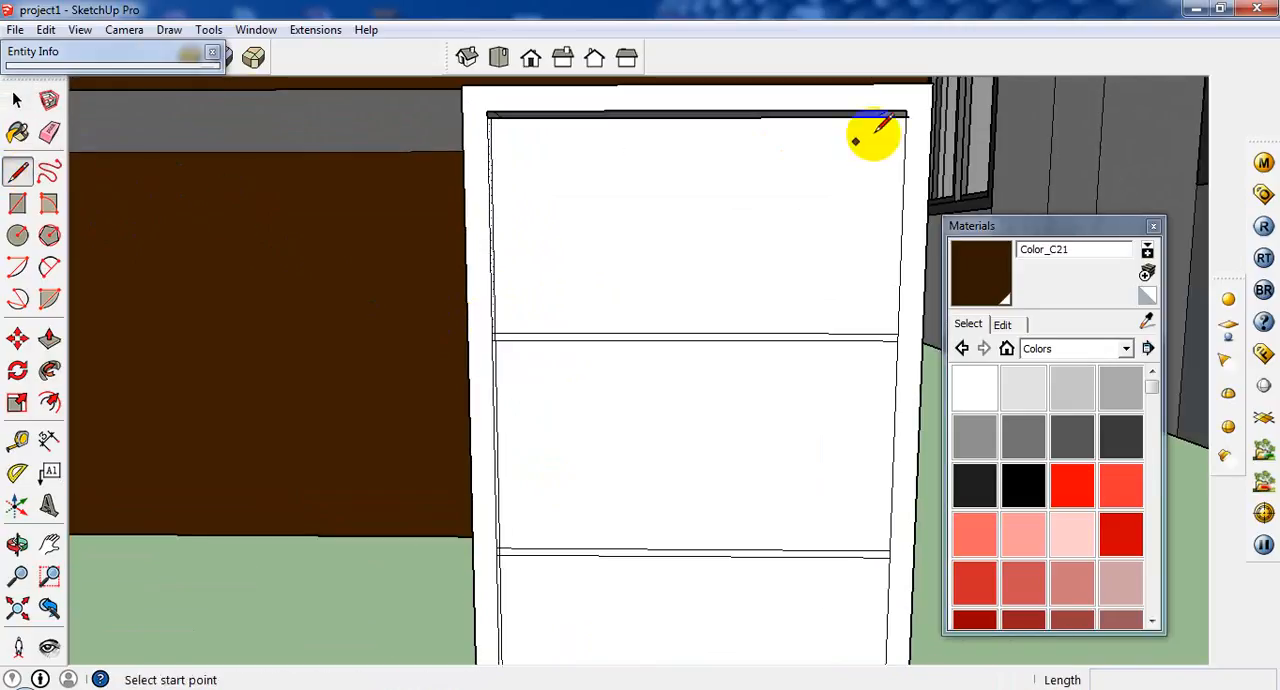
pyautogui.scroll(2, 905, 113)
pyautogui.click(905, 113)
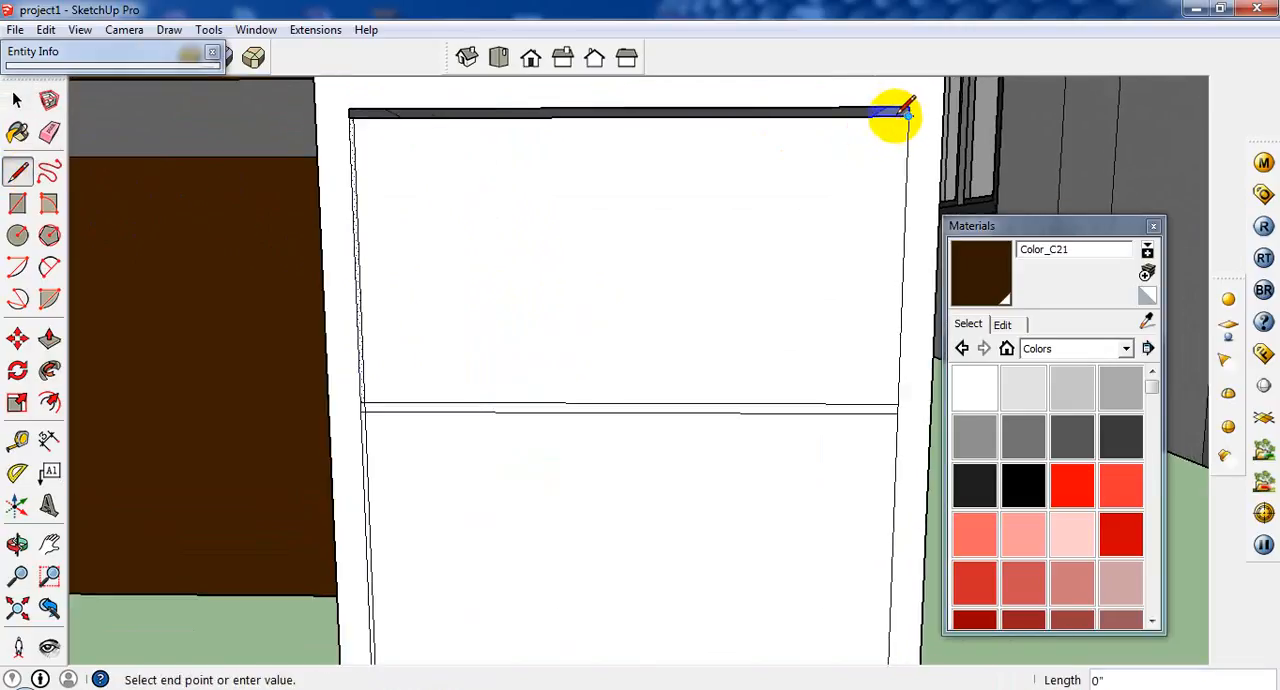
pyautogui.click(902, 118)
pyautogui.scroll(-2, 895, 195)
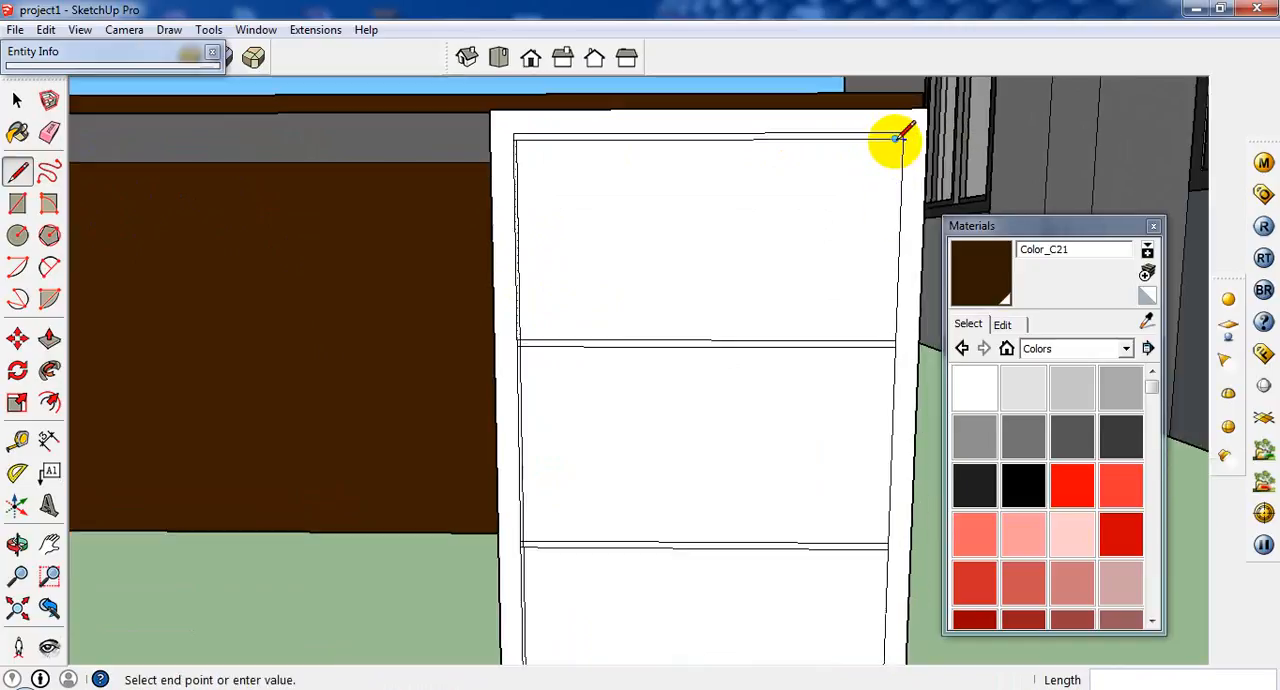
pyautogui.scroll(-3, 891, 381)
pyautogui.scroll(2, 866, 587)
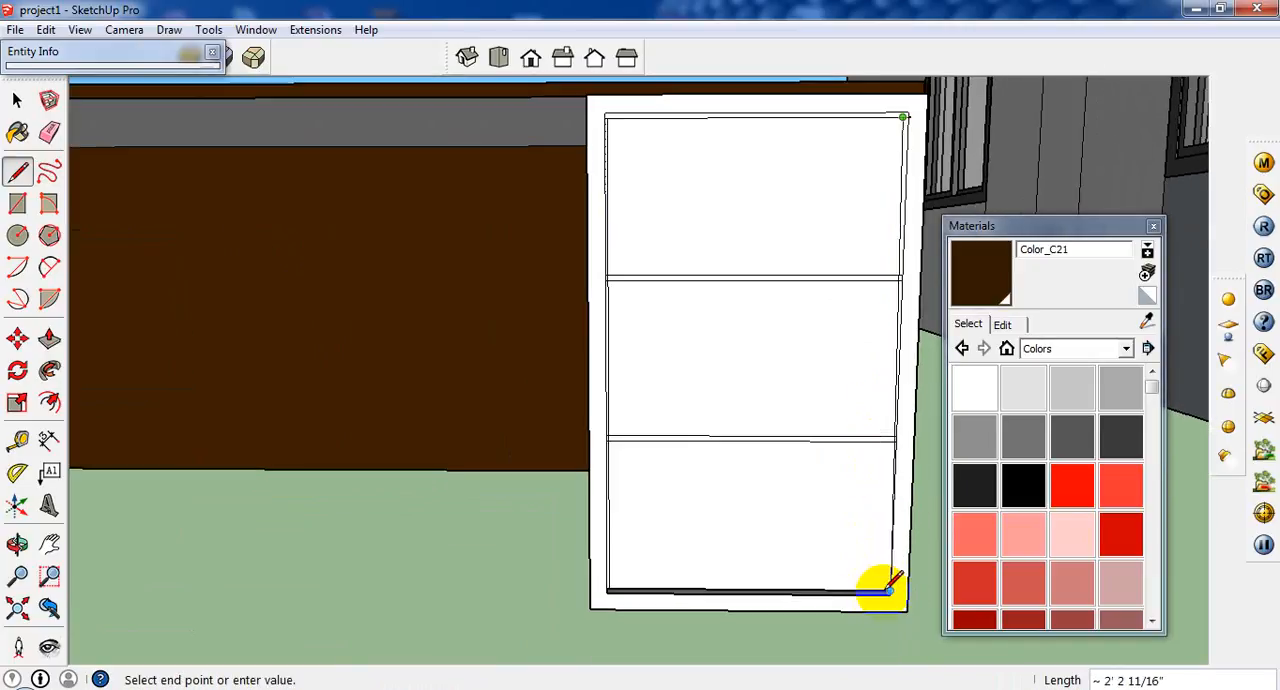
pyautogui.scroll(2, 887, 590)
pyautogui.click(879, 591)
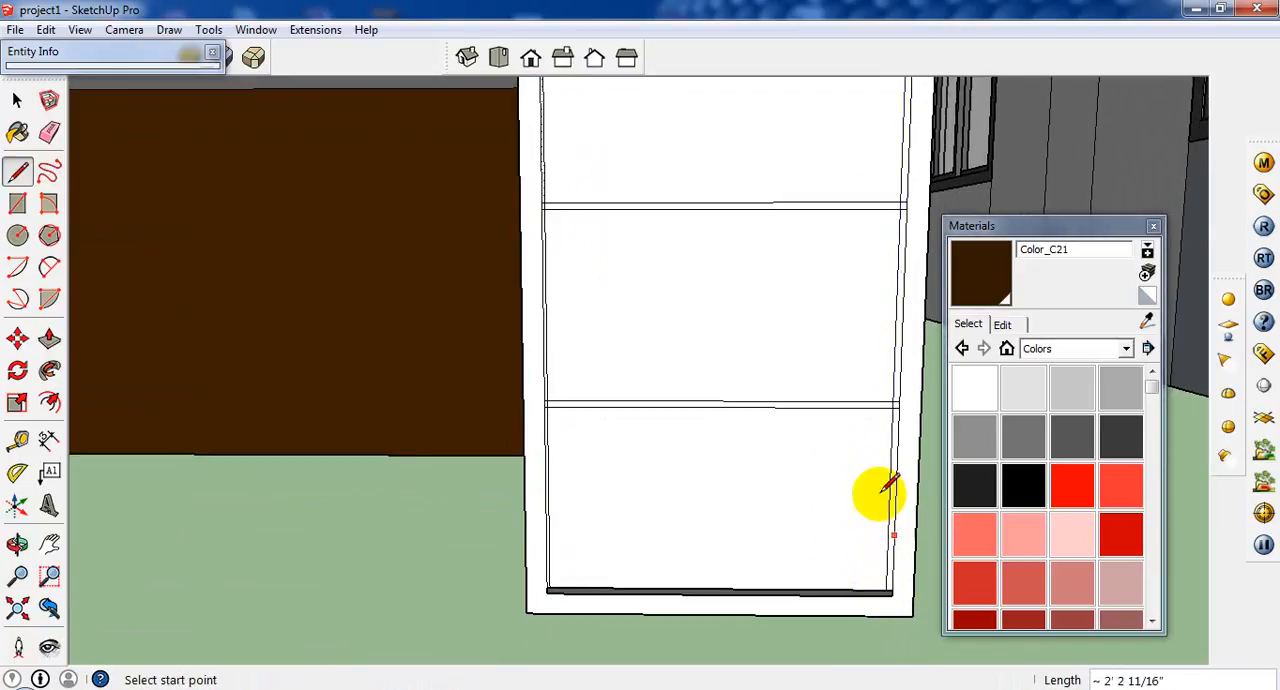
# Erase the refilled strip face separating the middle drawer front from the bottom one.
pyautogui.click(16, 100)
pyautogui.scroll(2, 480, 294)
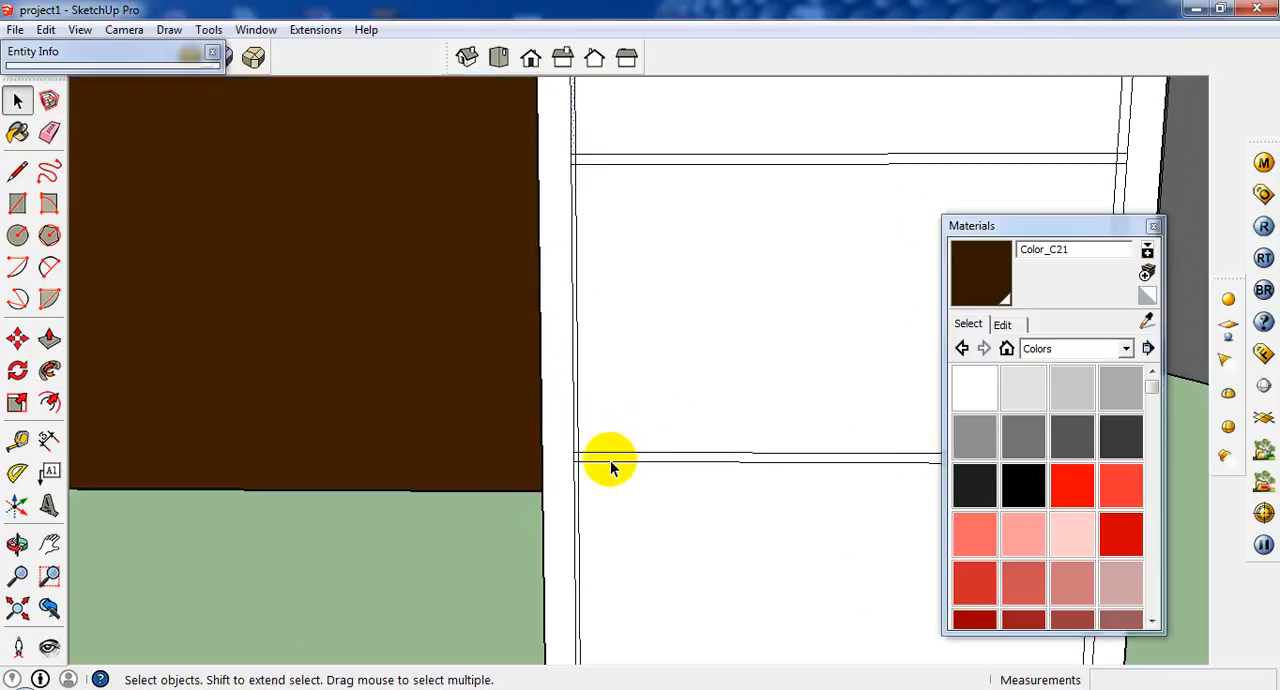
pyautogui.scroll(2, 608, 460)
pyautogui.click(608, 458)
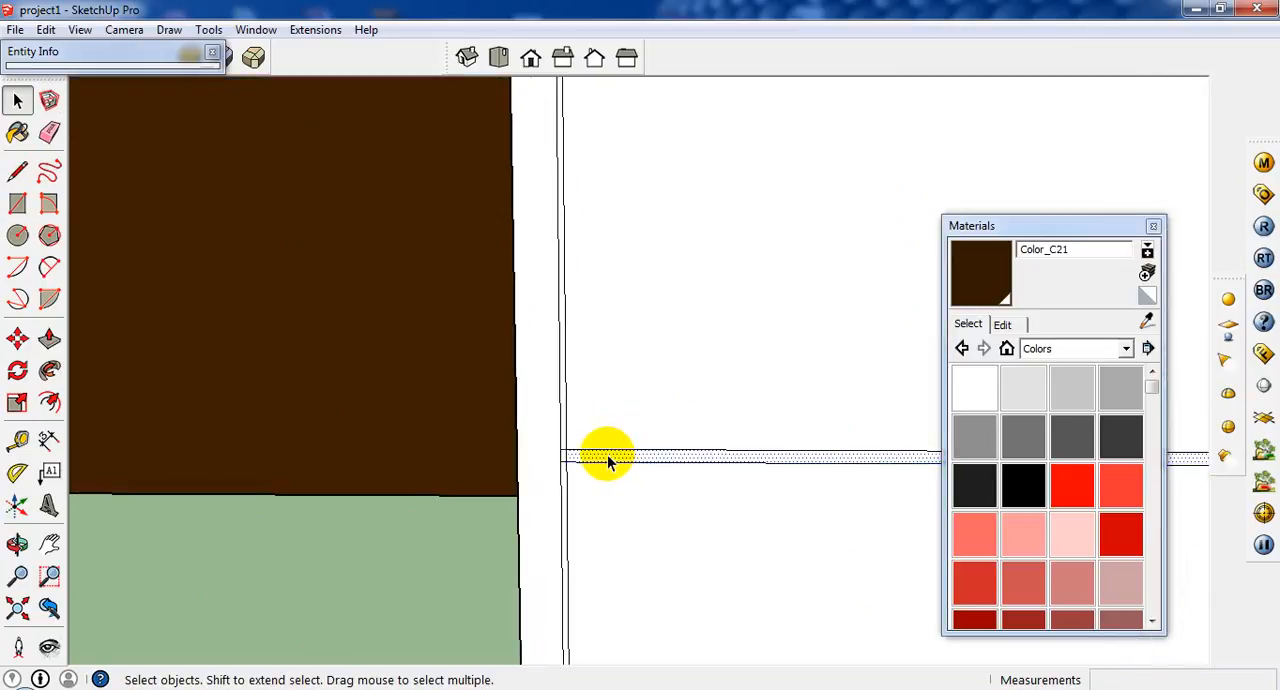
pyautogui.press('Delete')
pyautogui.scroll(1, 566, 459)
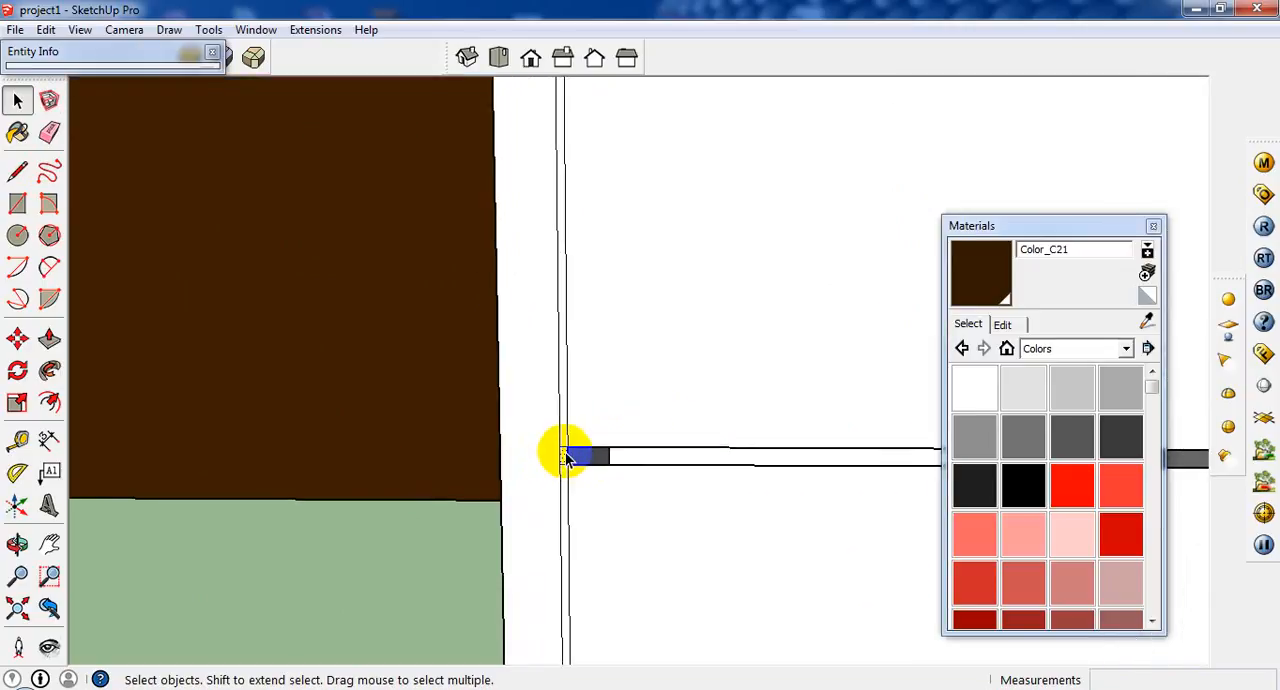
pyautogui.click(564, 432)
pyautogui.press('Delete')
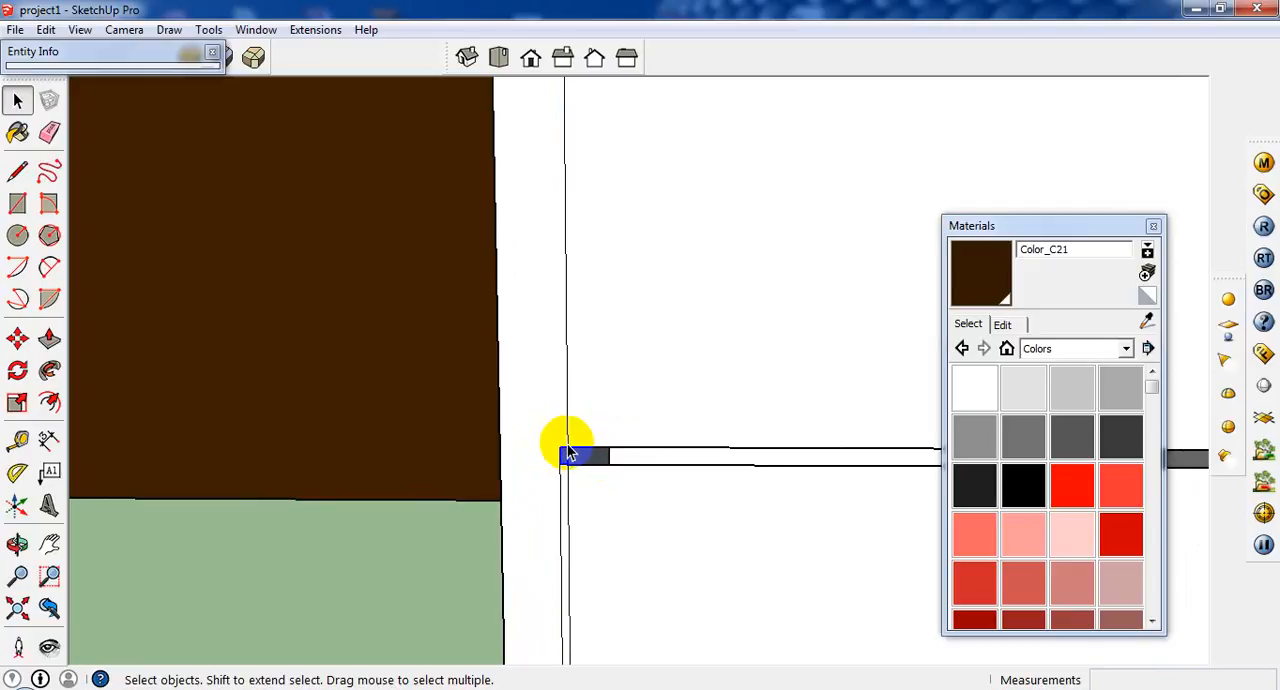
pyautogui.hotkey('ctrl', 'z')
# Erase the narrow vertical strip faces along the left sides of the middle and bottom drawer fronts.
pyautogui.click(566, 431)
pyautogui.scroll(1, 560, 432)
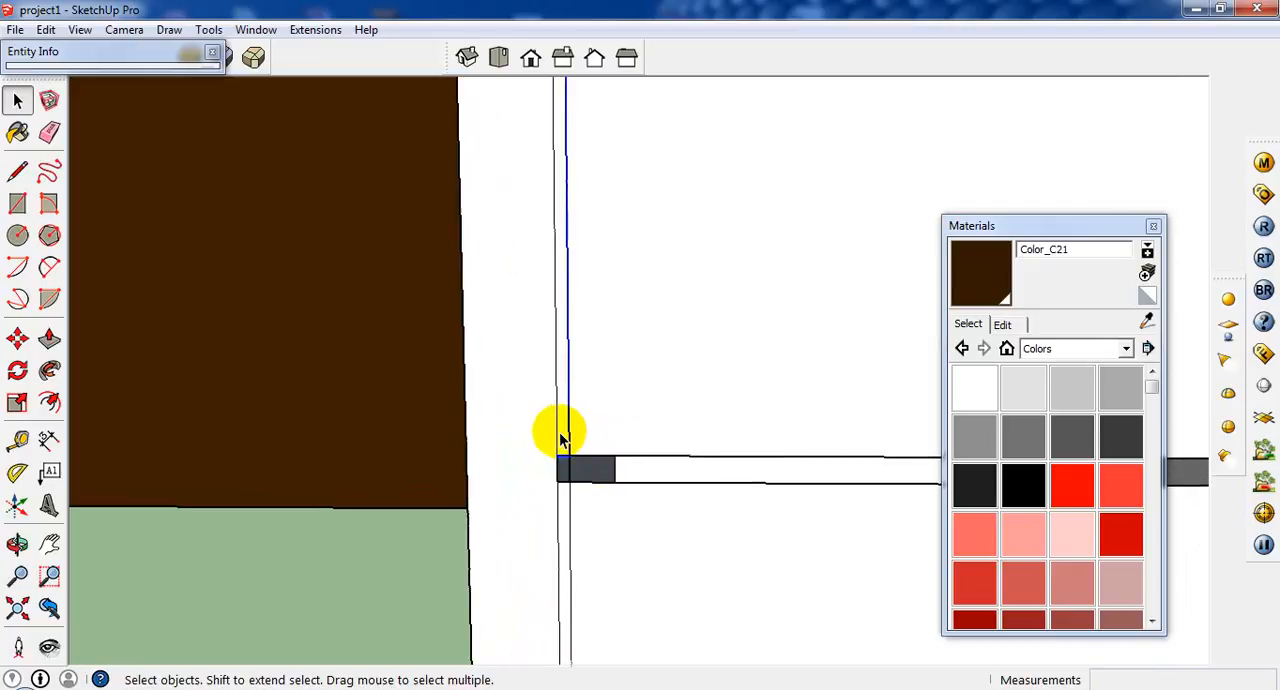
pyautogui.click(559, 433)
pyautogui.scroll(-1, 564, 431)
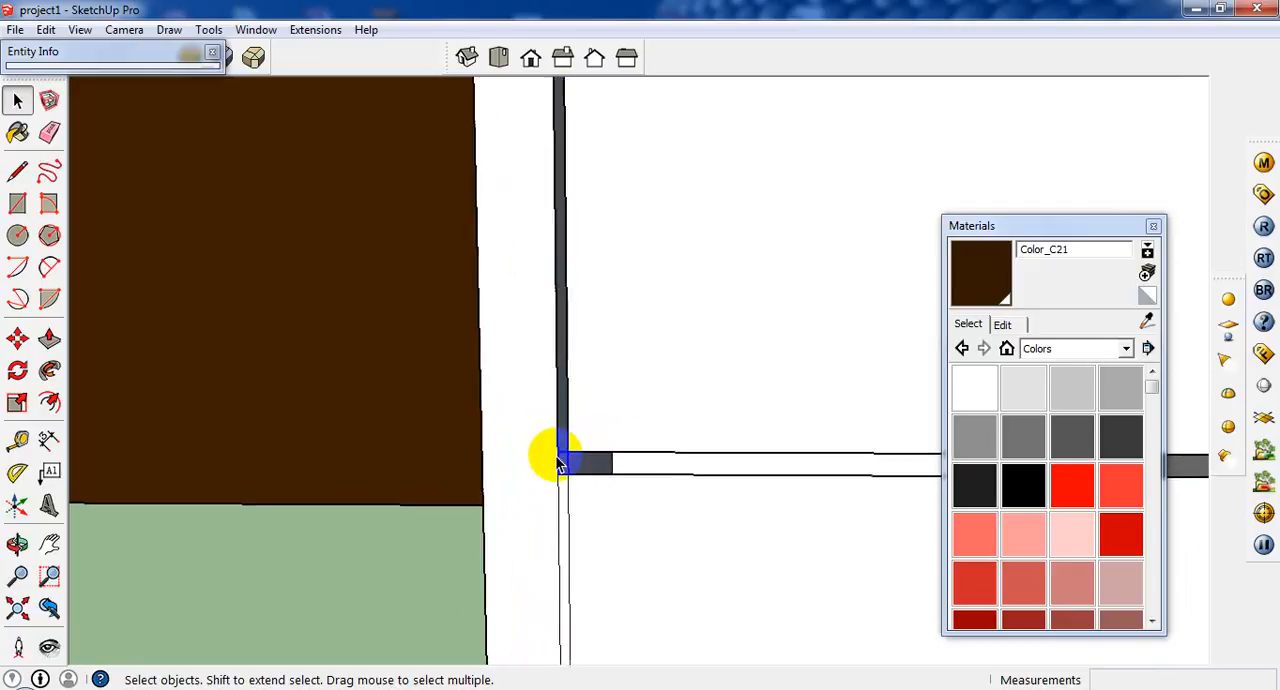
pyautogui.click(564, 494)
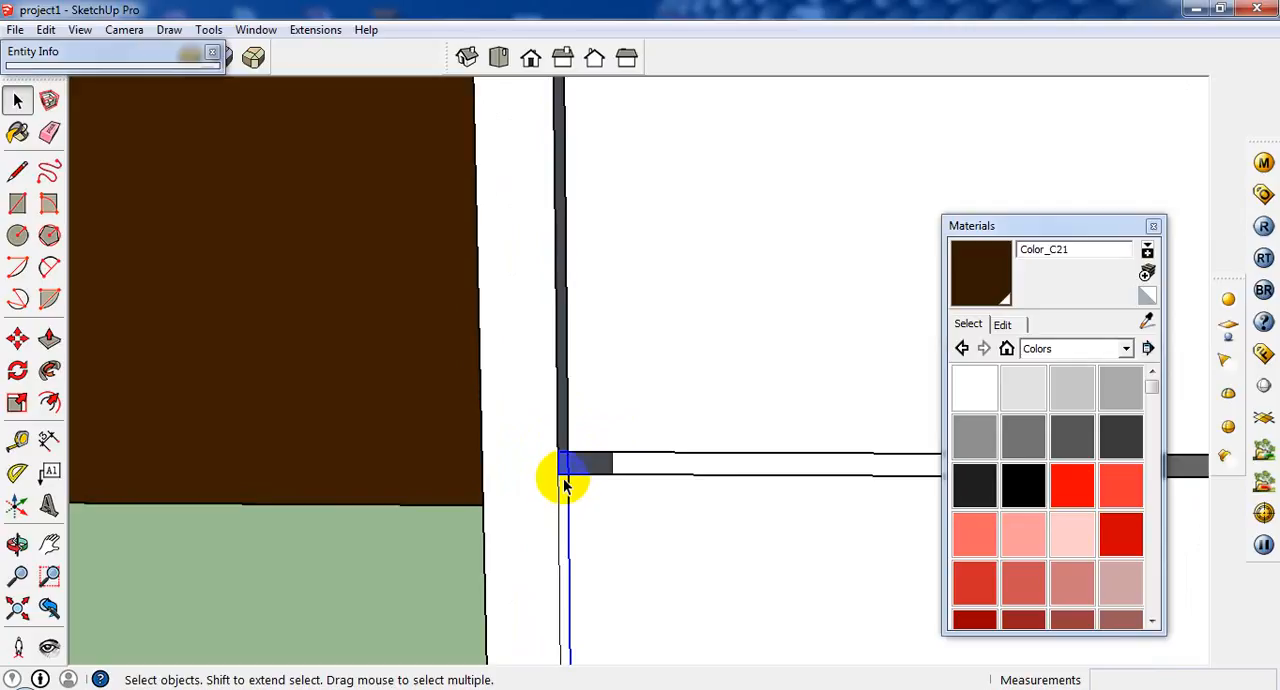
pyautogui.click(561, 484)
pyautogui.scroll(-3, 702, 255)
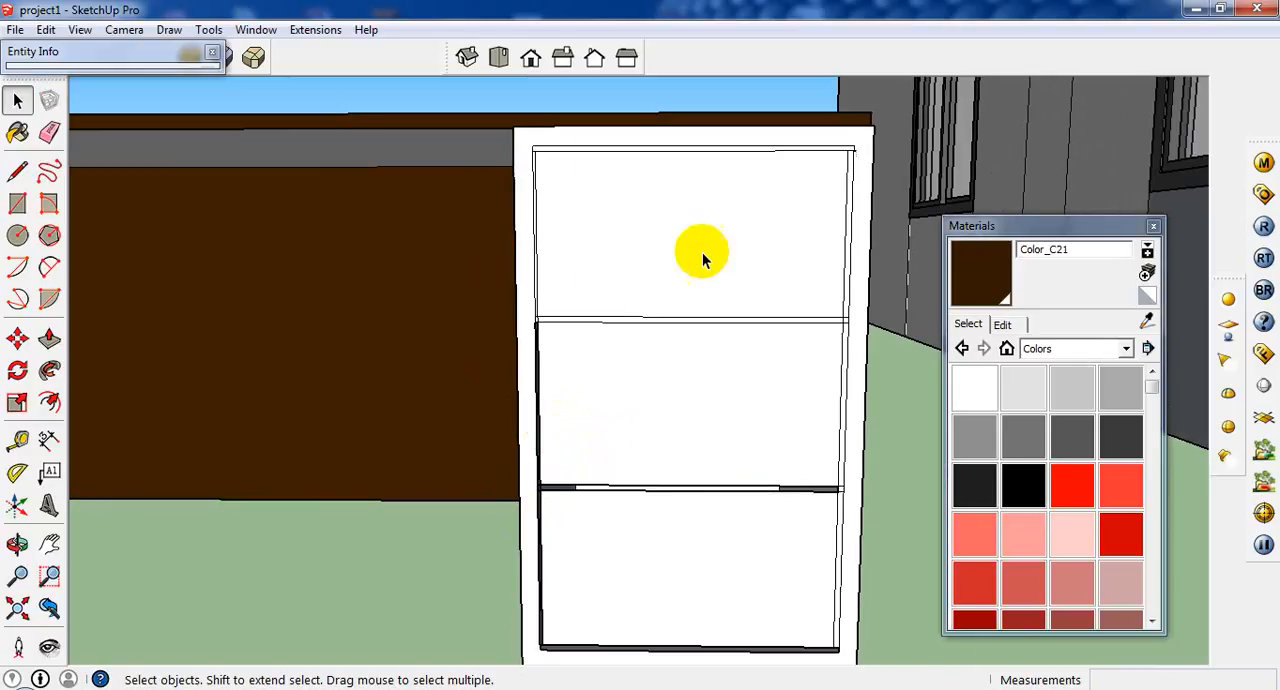
# Erase the narrow vertical strip face along the left side of the top drawer front.
pyautogui.scroll(5, 542, 120)
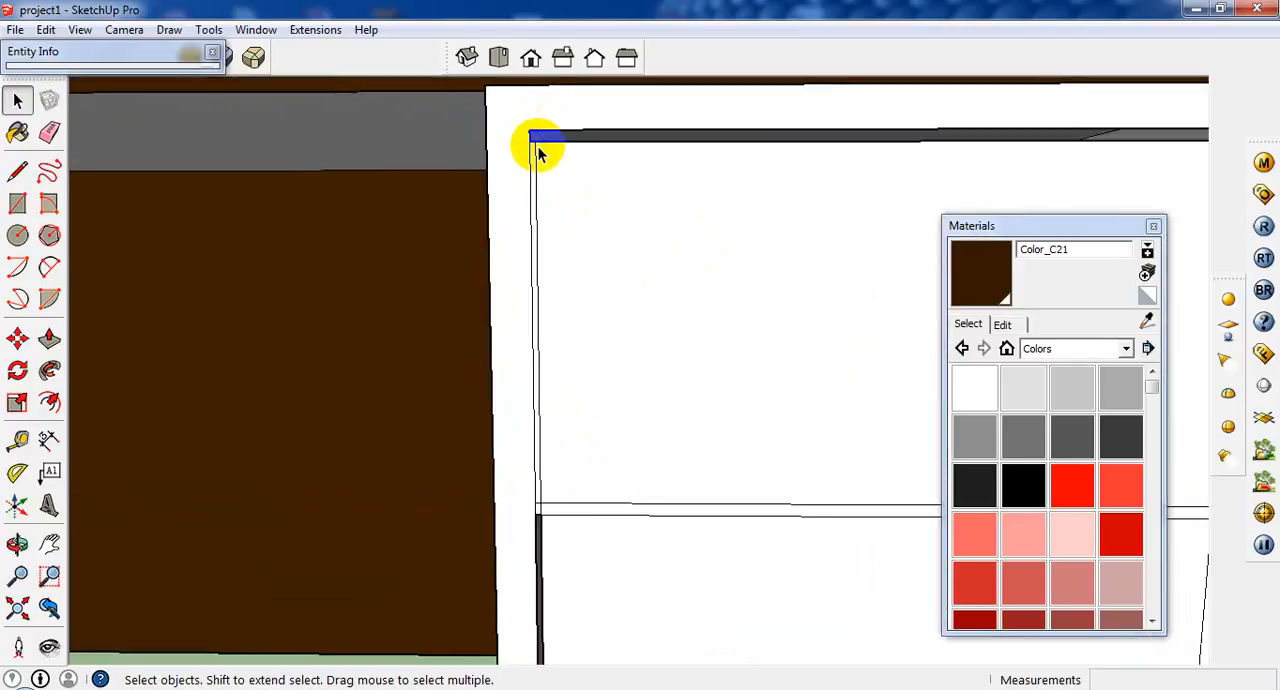
pyautogui.click(535, 170)
pyautogui.scroll(2, 532, 178)
pyautogui.click(536, 176)
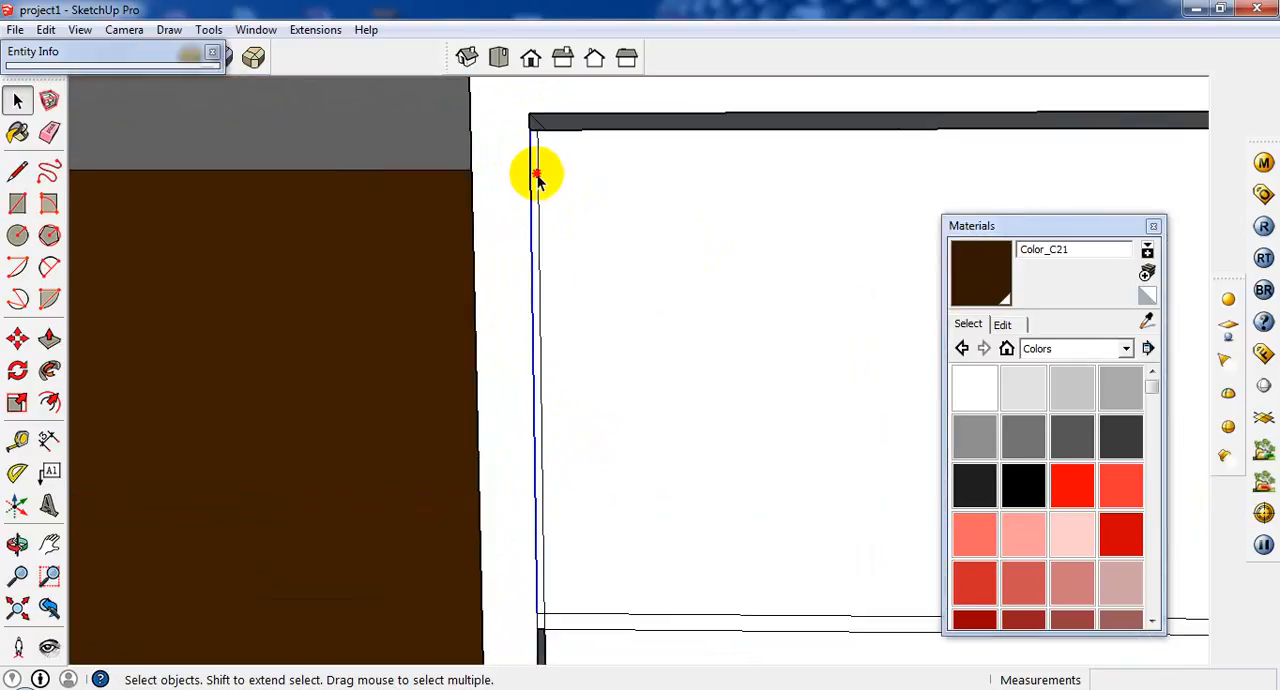
pyautogui.click(536, 173)
pyautogui.scroll(-3, 586, 254)
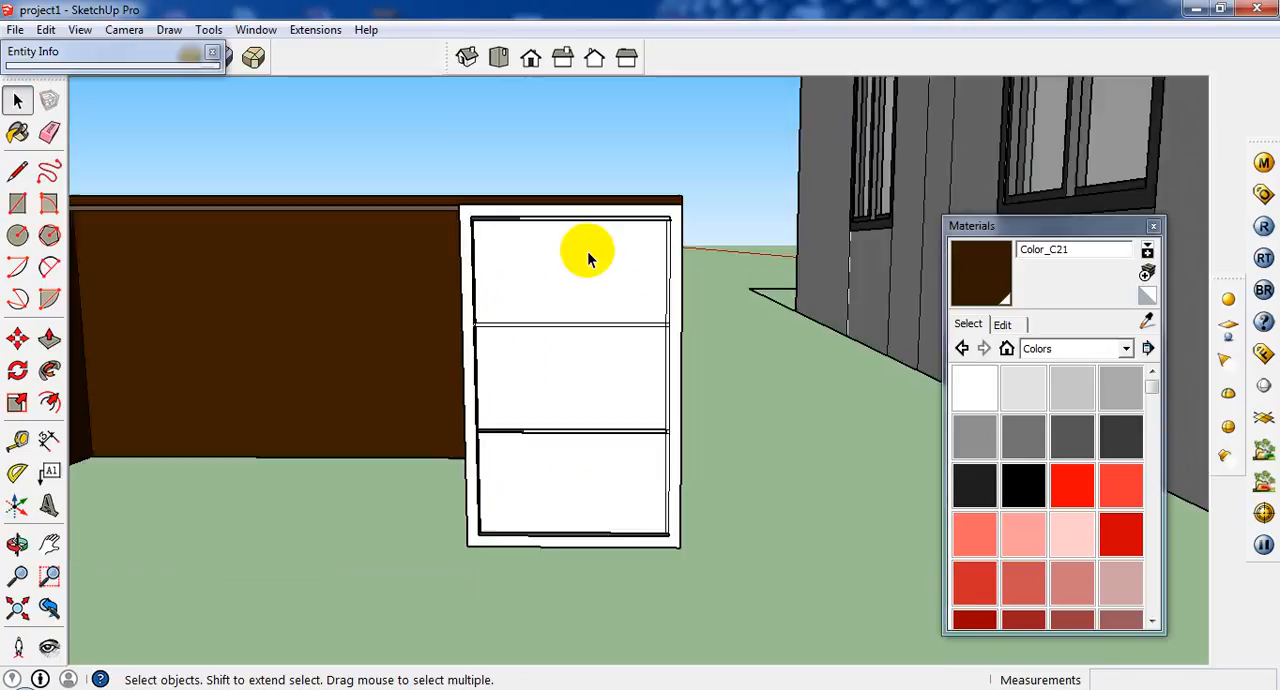
# Erase the vertical strip face right of the top drawer front and the strip between the top and middle drawer fronts.
pyautogui.scroll(3, 666, 243)
pyautogui.scroll(1, 690, 236)
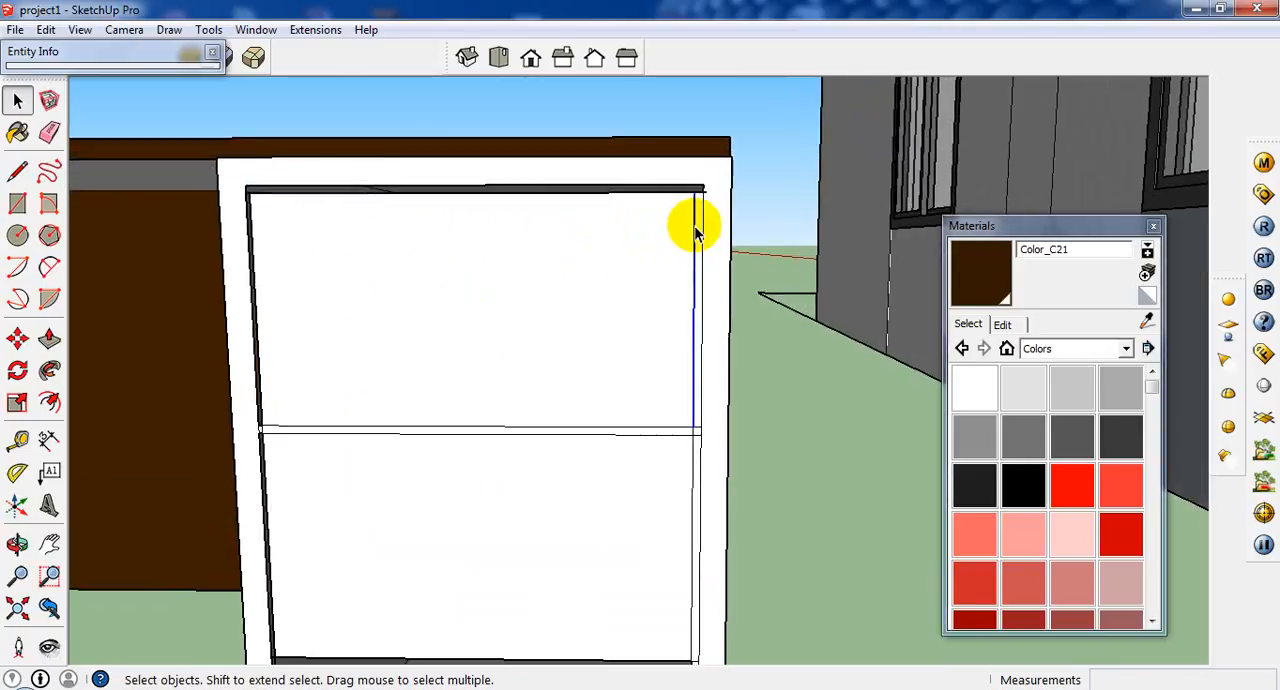
pyautogui.scroll(2, 690, 230)
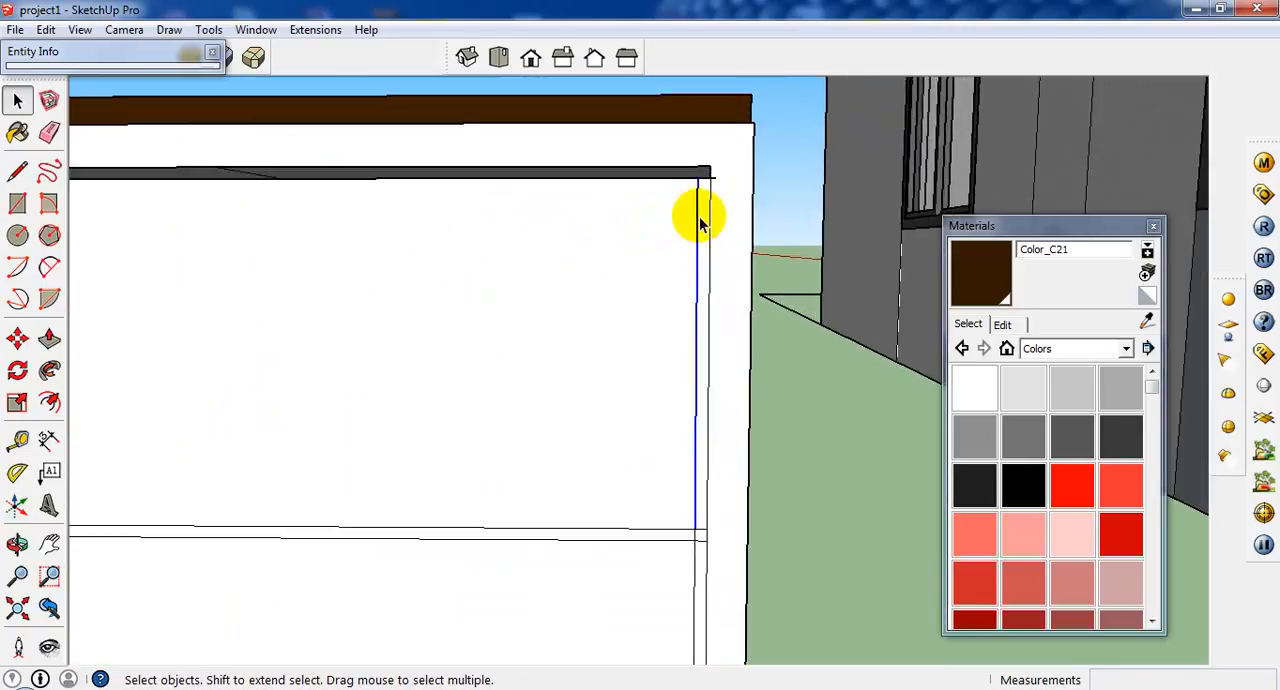
pyautogui.click(697, 530)
pyautogui.scroll(2, 681, 546)
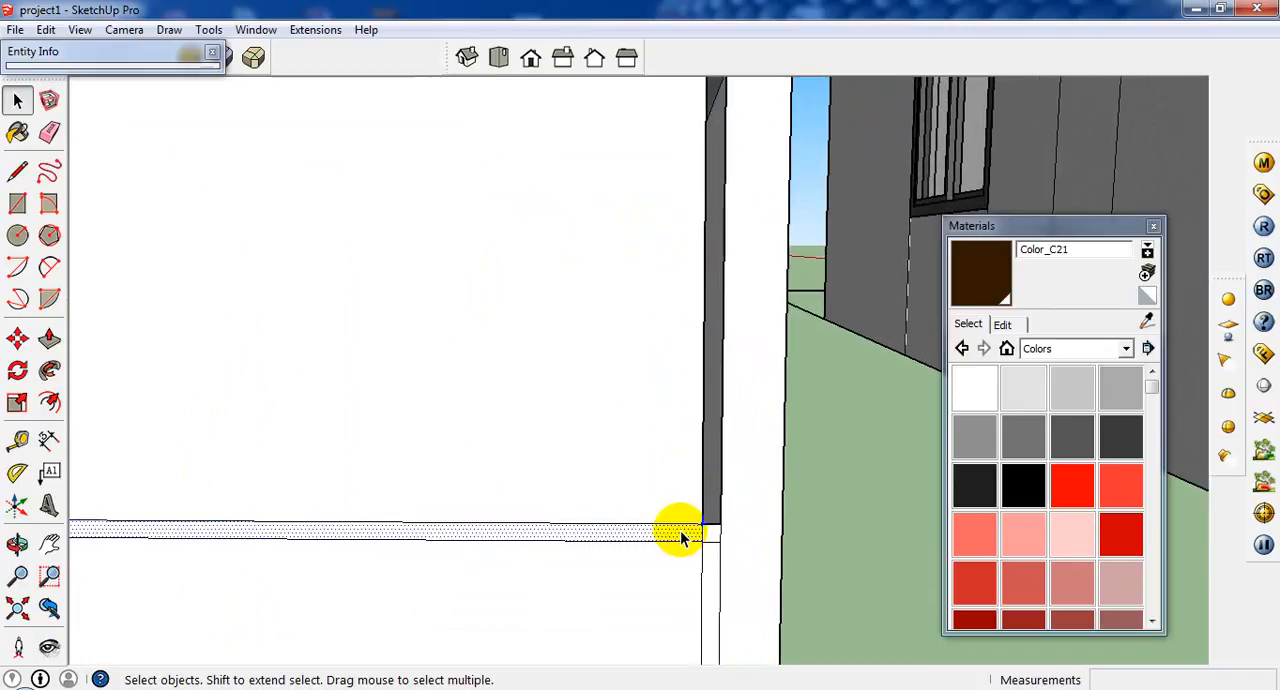
pyautogui.click(706, 536)
pyautogui.click(711, 538)
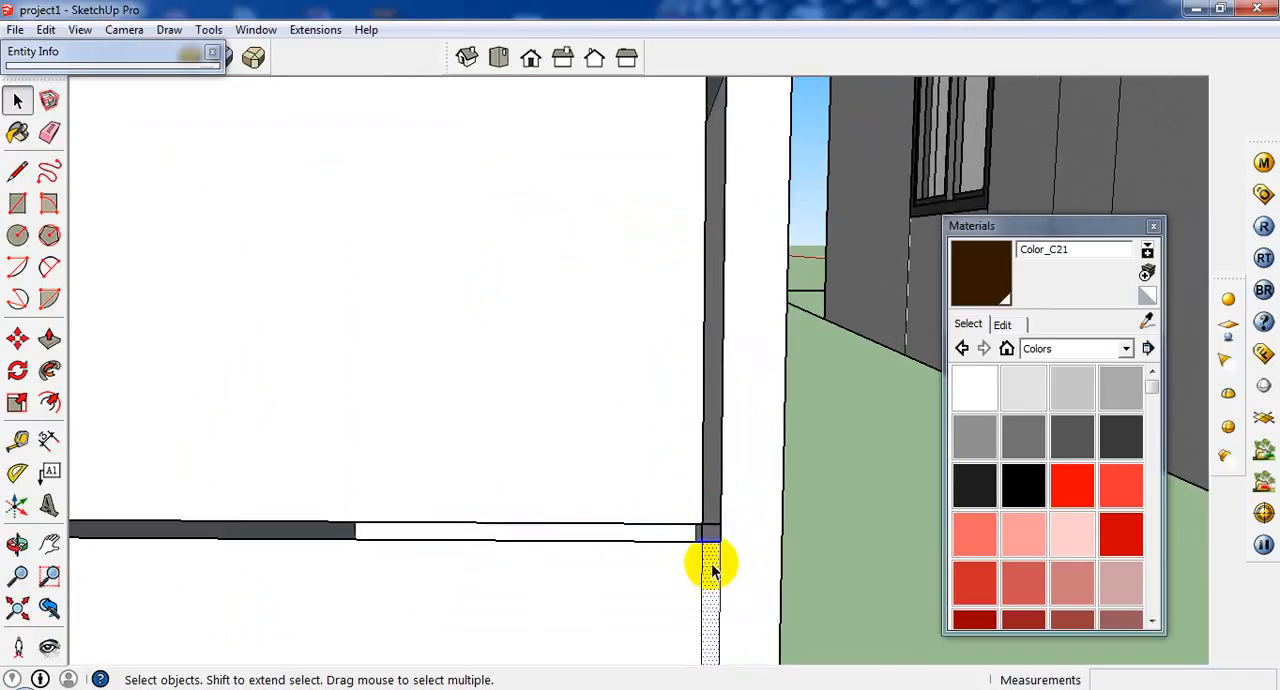
# Erase the narrow vertical strip faces along the right sides of the middle and bottom drawer fronts.
pyautogui.scroll(-5, 640, 431)
pyautogui.scroll(1, 650, 652)
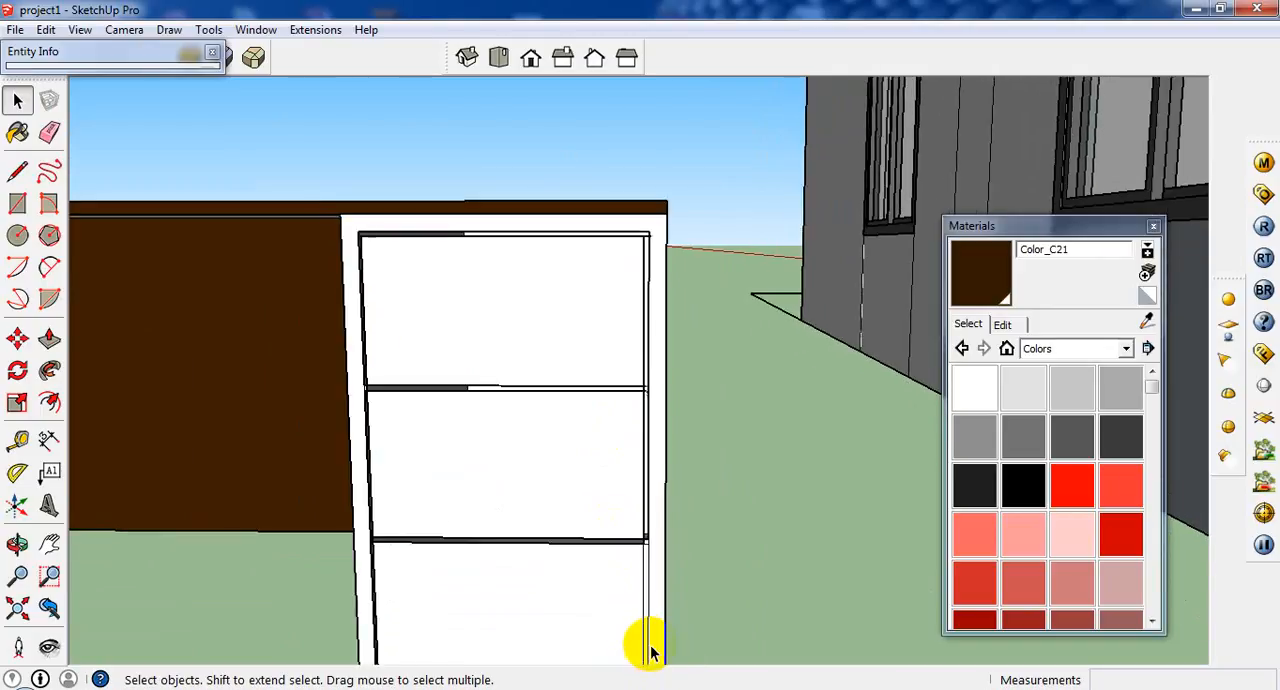
pyautogui.scroll(4, 650, 652)
pyautogui.press('Delete')
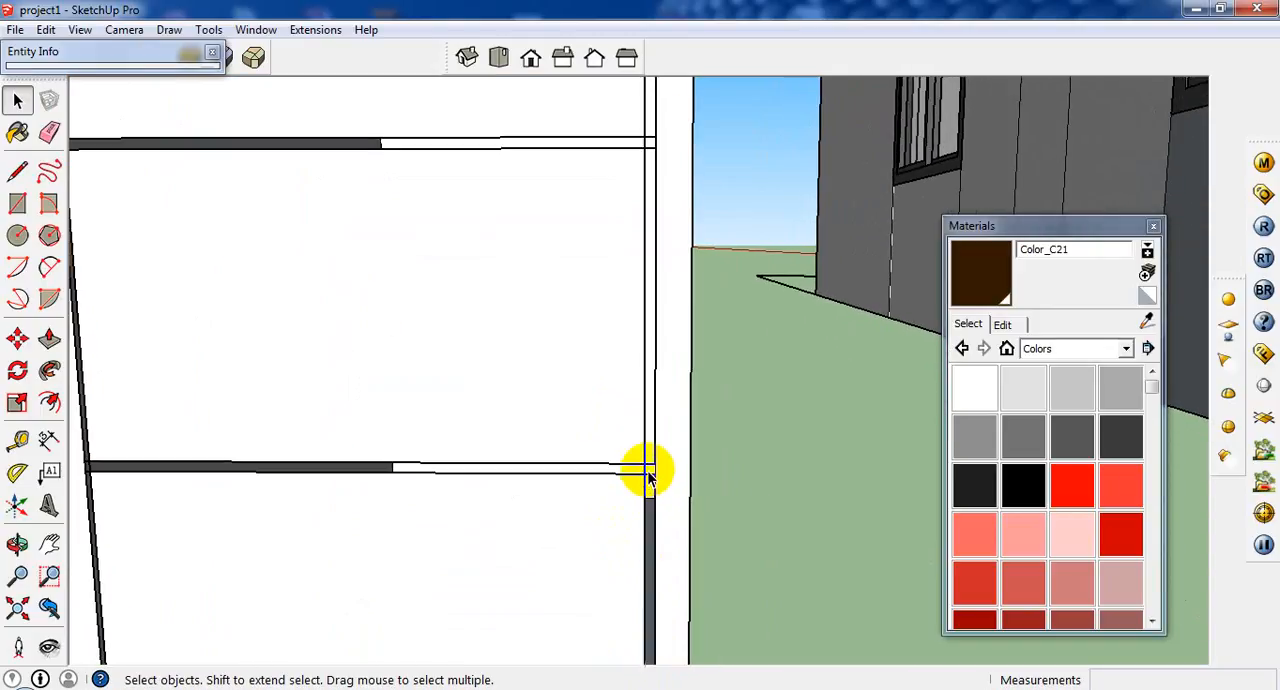
pyautogui.scroll(2, 648, 477)
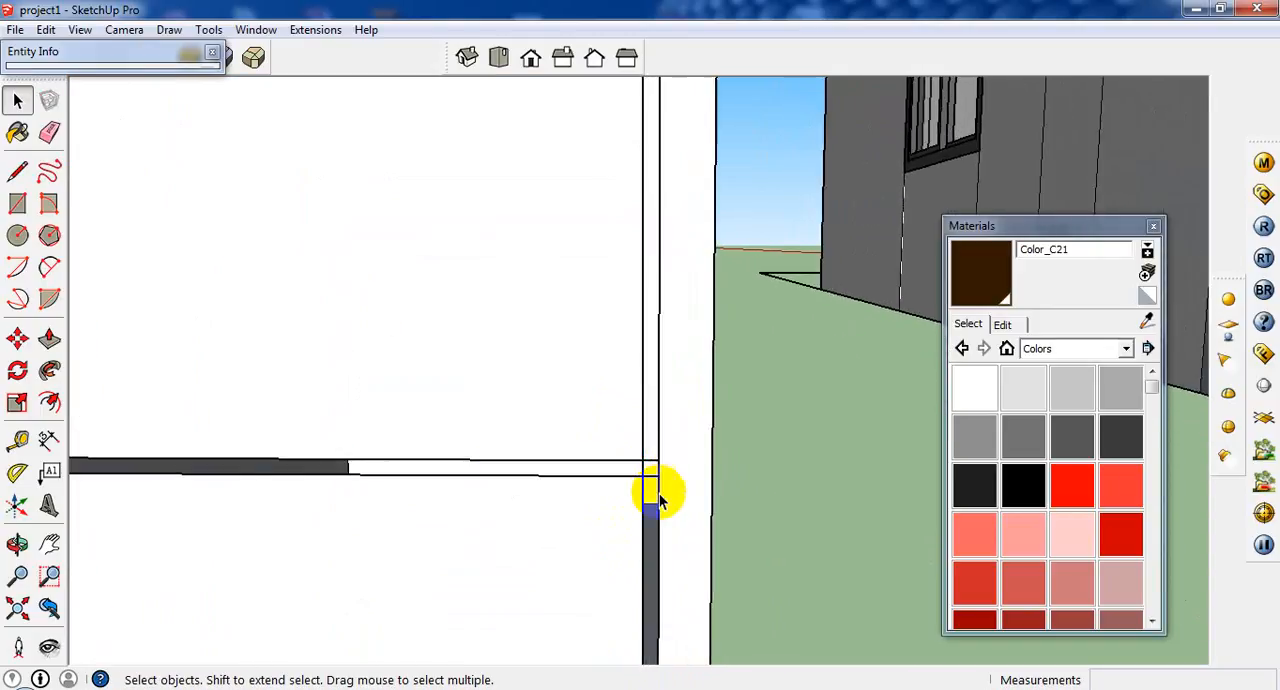
# Select the whole L-shaped desk and paint it, including the white drawer fronts, with the dark brown Color_C21.
pyautogui.scroll(-4, 659, 493)
pyautogui.scroll(-2, 532, 267)
pyautogui.moveTo(532, 267)
pyautogui.mouseDown(button='middle')
pyautogui.moveTo(537, 366)
pyautogui.moveTo(612, 279)
pyautogui.mouseUp(button='middle')
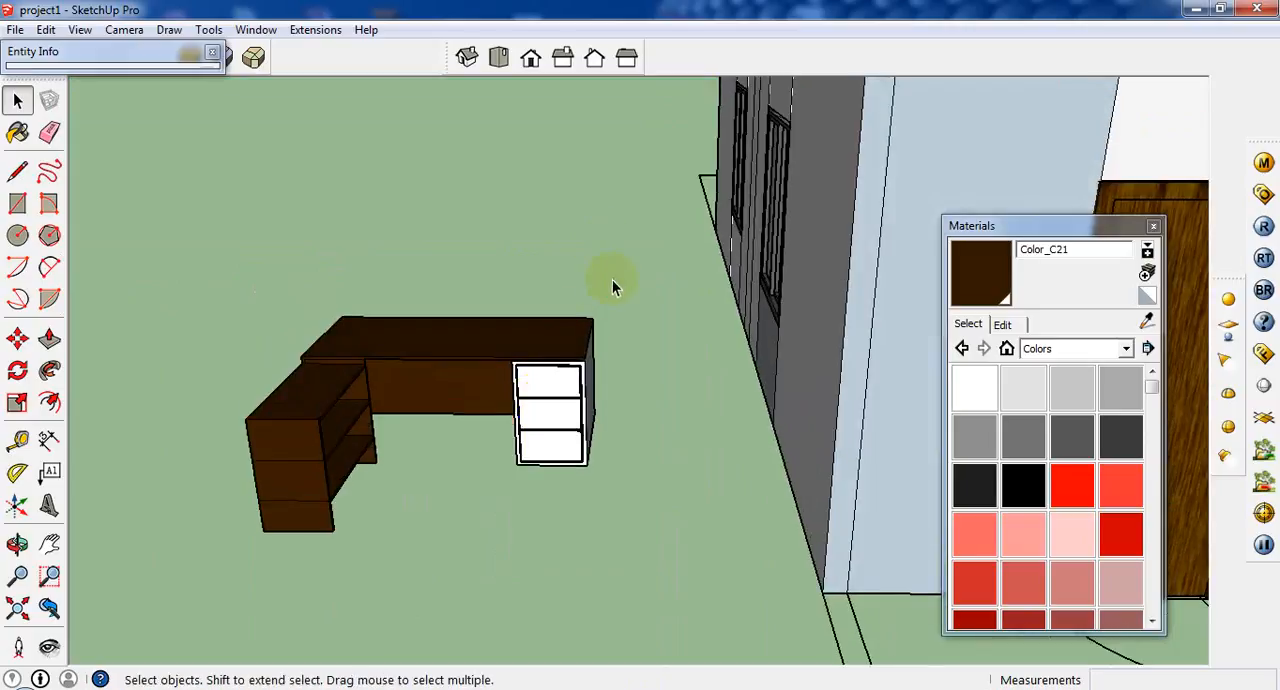
pyautogui.tripleClick(362, 476)
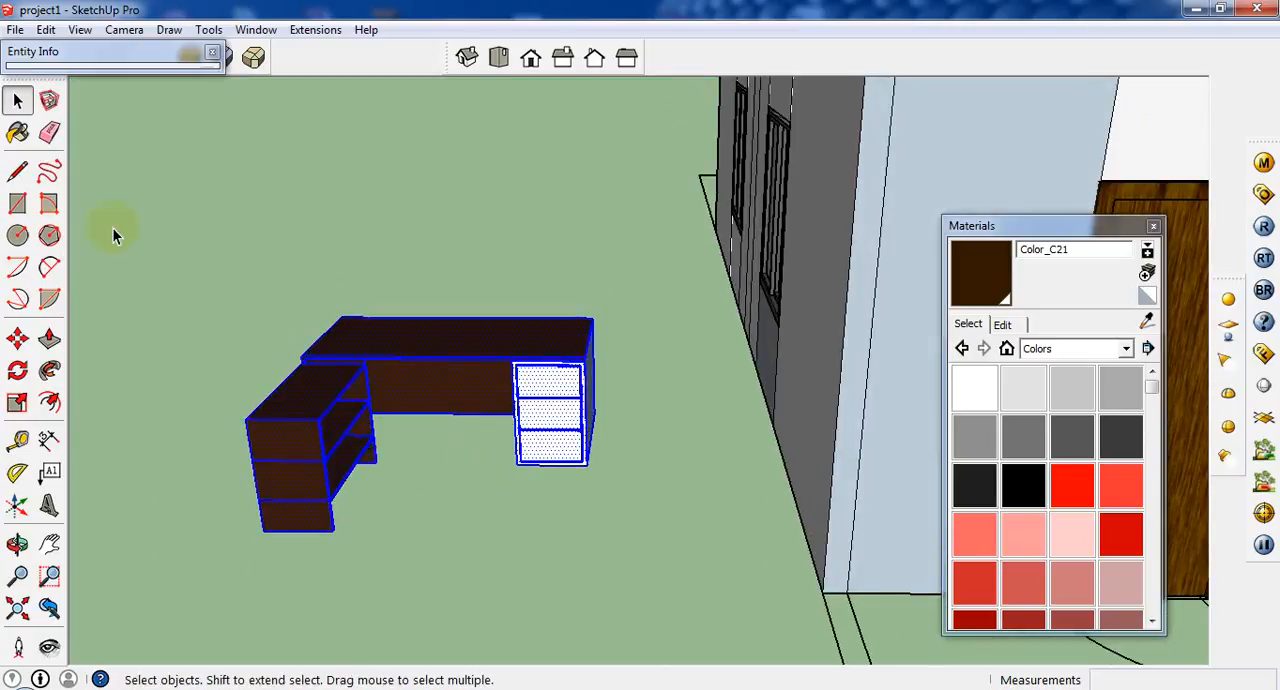
pyautogui.click(17, 135)
pyautogui.click(557, 396)
pyautogui.moveTo(563, 394)
pyautogui.mouseDown(button='middle')
pyautogui.moveTo(286, 549)
pyautogui.moveTo(331, 194)
pyautogui.moveTo(757, 377)
pyautogui.moveTo(800, 445)
pyautogui.mouseUp(button='middle')
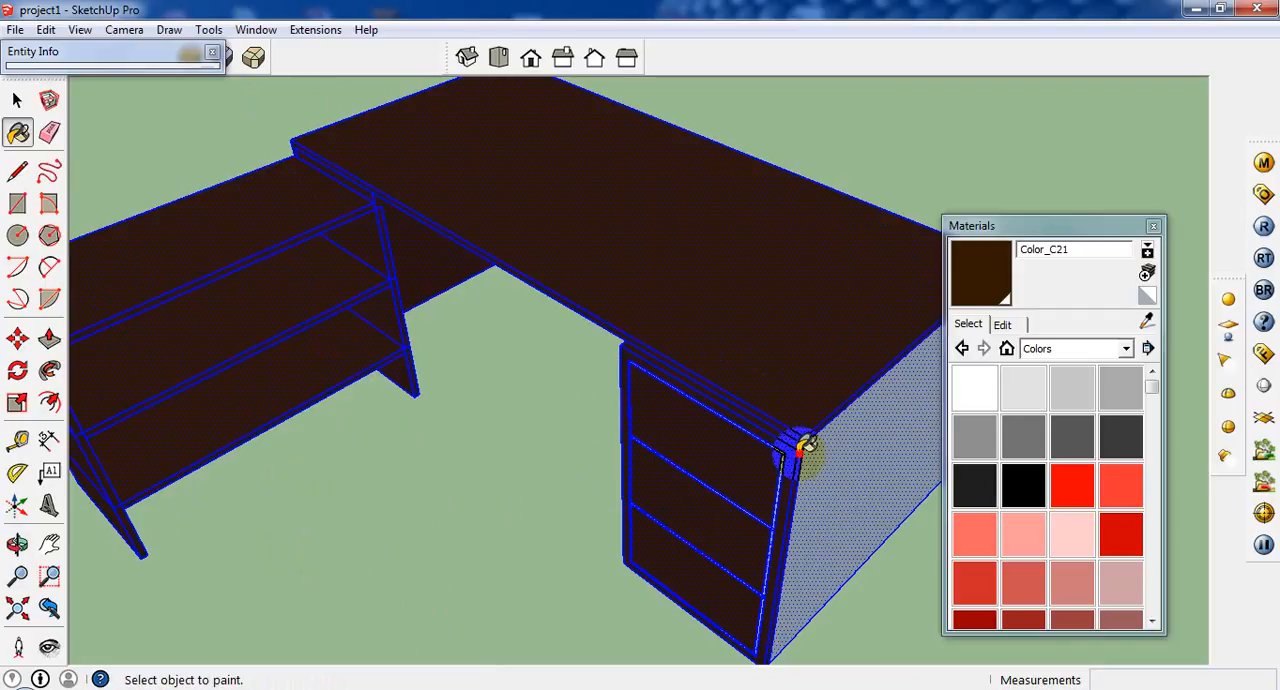
pyautogui.scroll(-8, 651, 434)
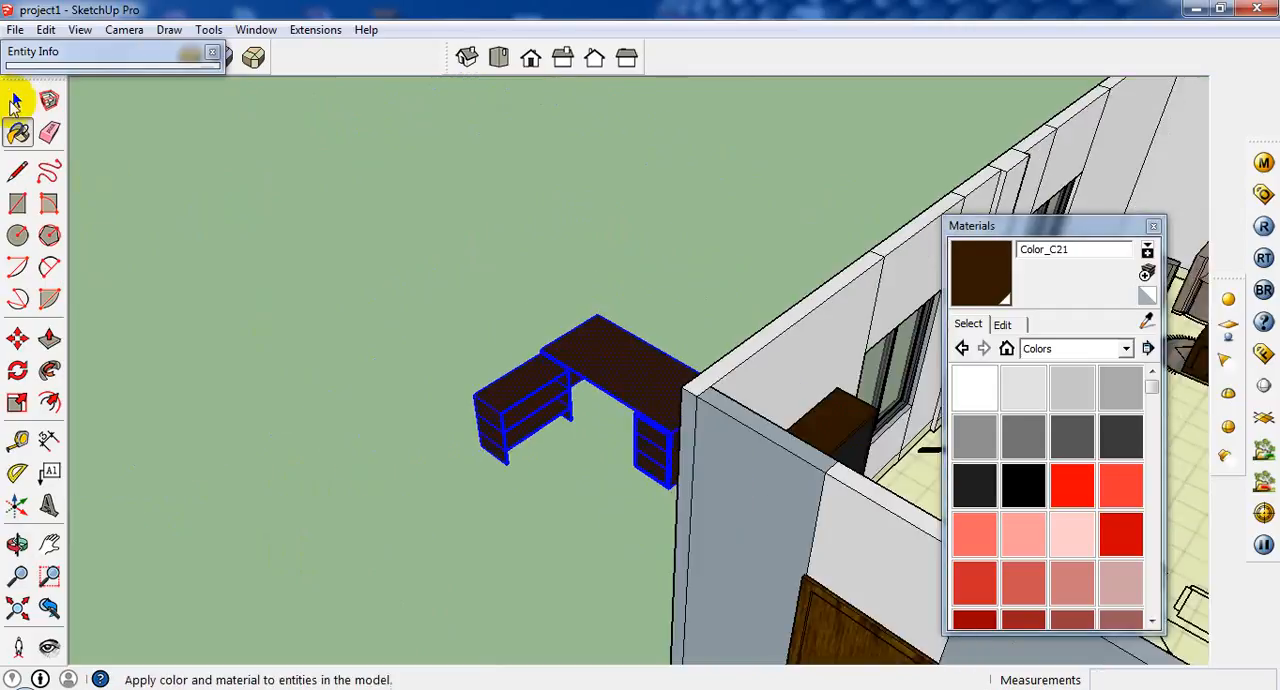
# Make the selected desk geometry into a component named "desk".
pyautogui.click(14, 99)
pyautogui.moveTo(234, 457); pyautogui.dragTo(634, 477, button='middle')
pyautogui.rightClick(632, 378)
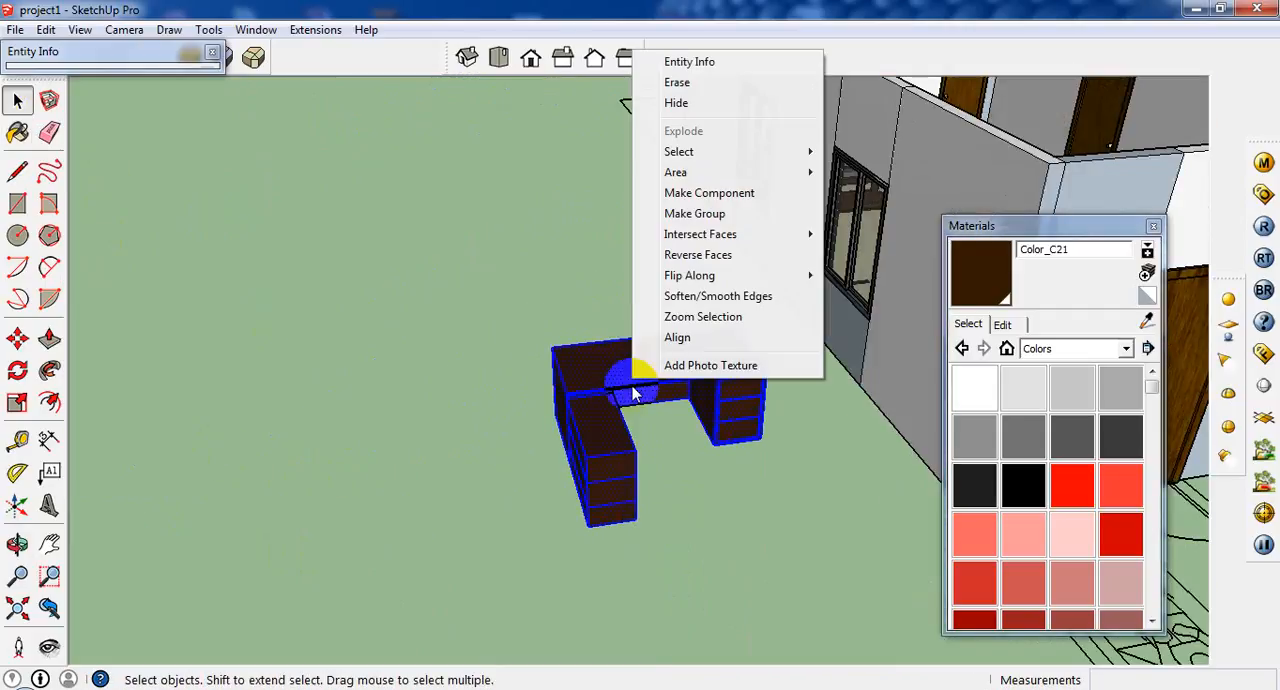
pyautogui.click(690, 192)
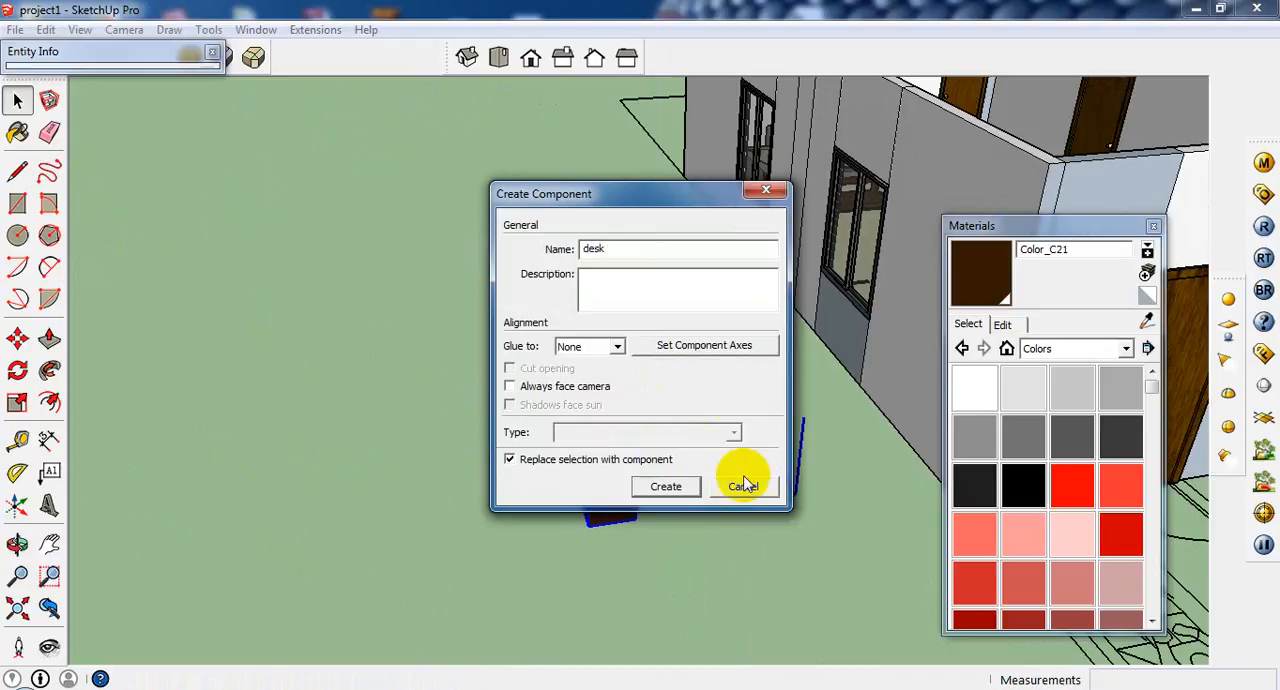
pyautogui.click(666, 486)
# Move the desk component by its bottom front corner into the room, onto its outline in the floor plan.
pyautogui.click(17, 340)
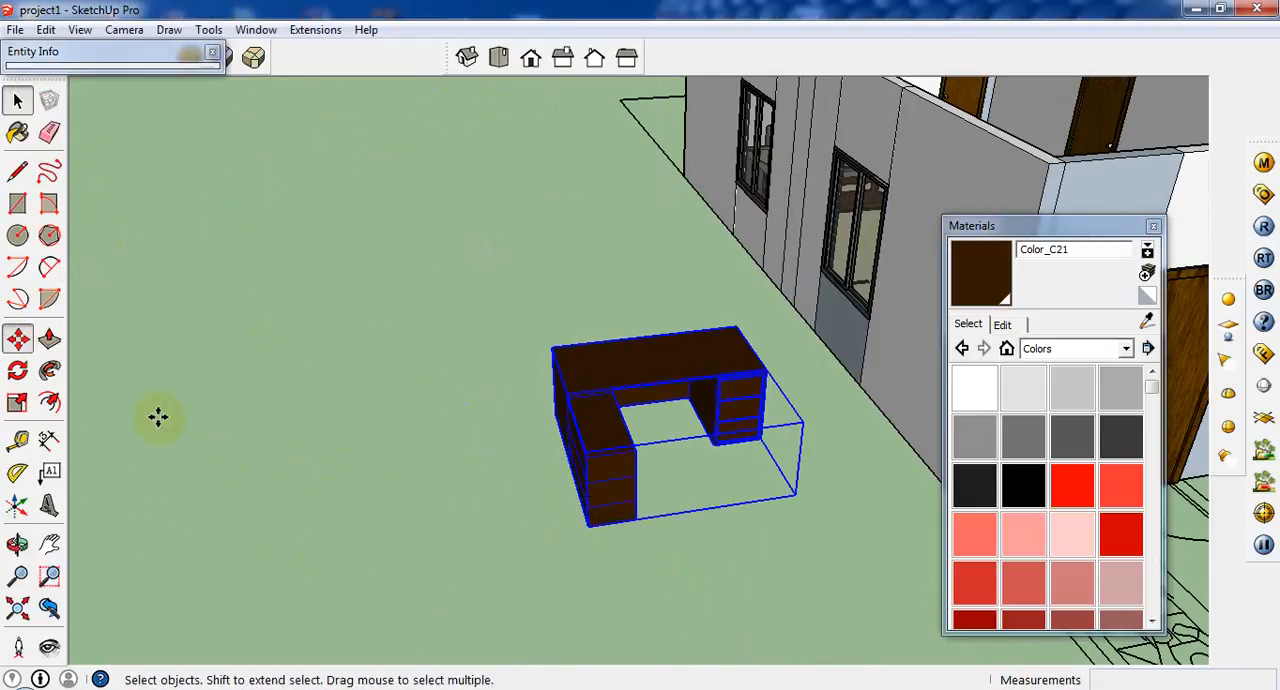
pyautogui.click(590, 524)
pyautogui.scroll(-5, 477, 486)
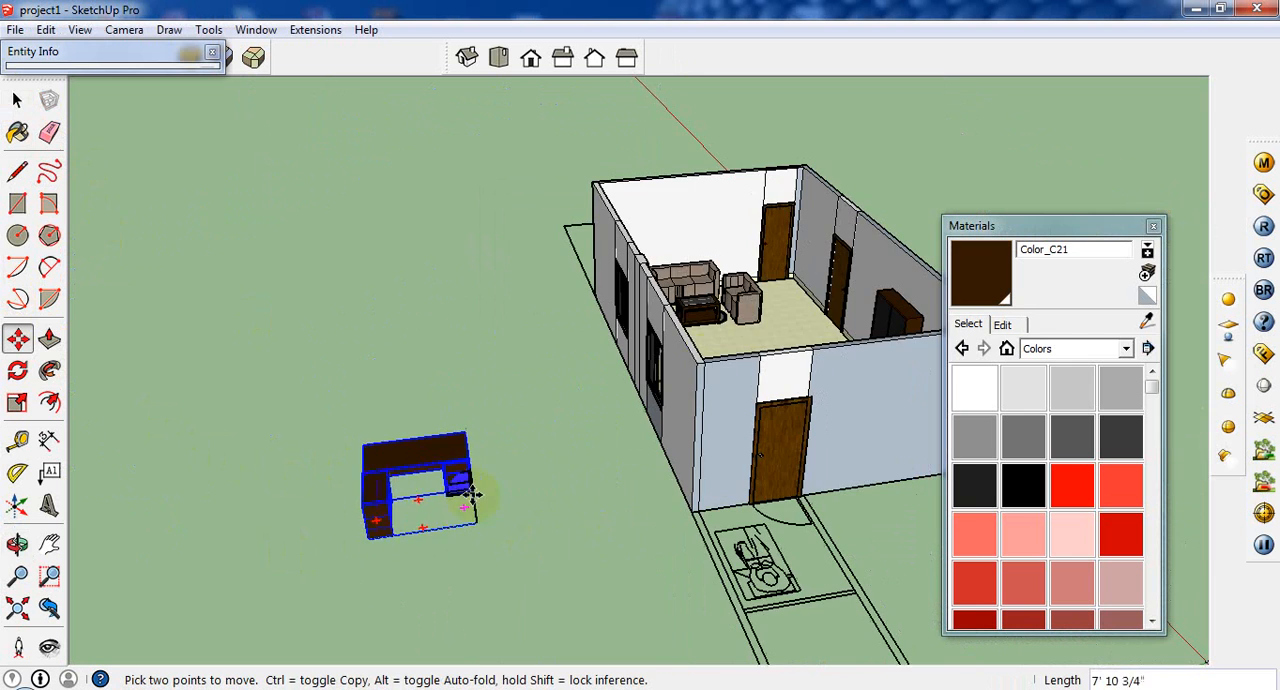
pyautogui.scroll(4, 808, 309)
pyautogui.scroll(2, 836, 518)
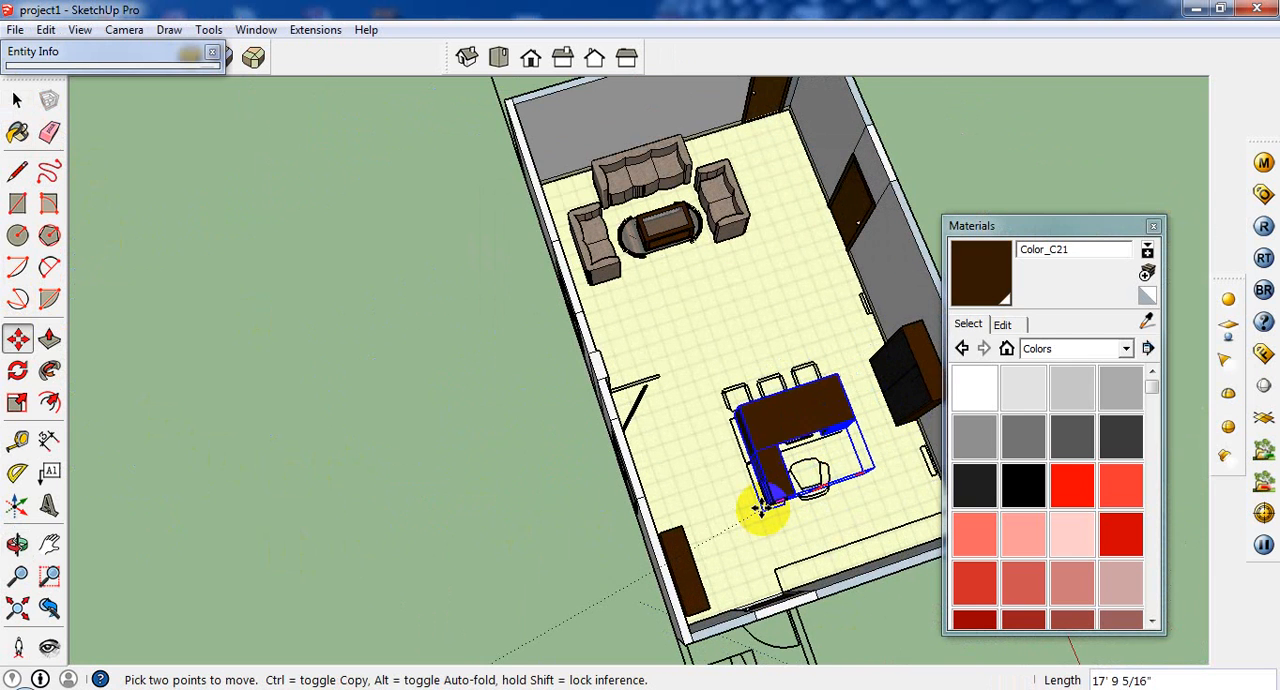
pyautogui.click(763, 512)
pyautogui.scroll(3, 855, 483)
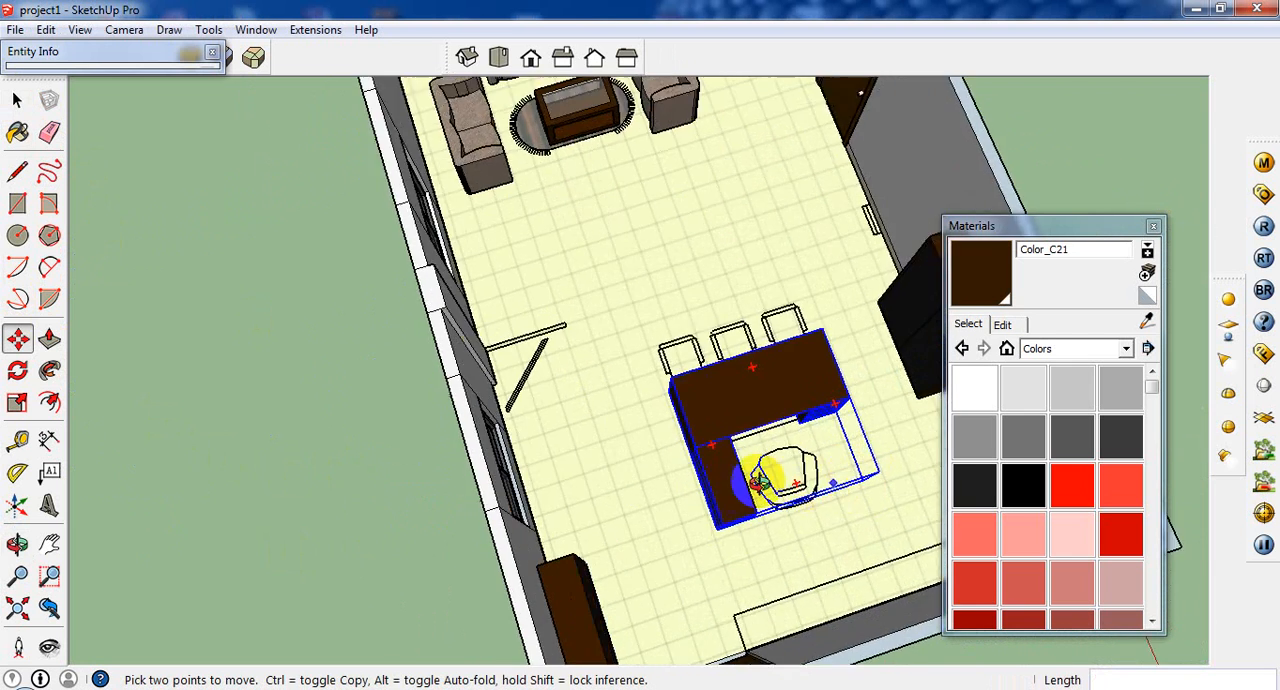
pyautogui.moveTo(768, 478); pyautogui.dragTo(632, 430, button='middle')
pyautogui.scroll(3, 634, 430)
pyautogui.scroll(-2, 698, 396)
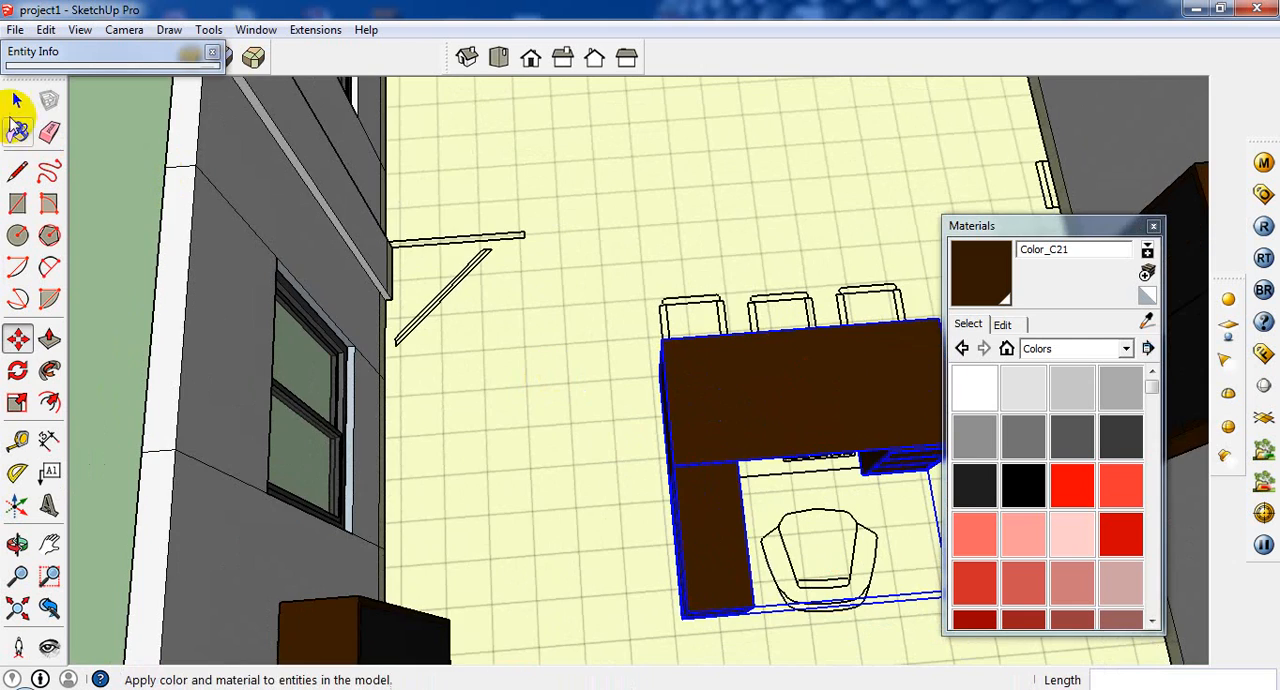
pyautogui.click(17, 100)
# Trace the left armrest of the leftmost visitor chair with a rectangle about 1' 7/16" by 2".
pyautogui.scroll(-3, 452, 362)
pyautogui.scroll(-2, 445, 430)
pyautogui.scroll(6, 614, 425)
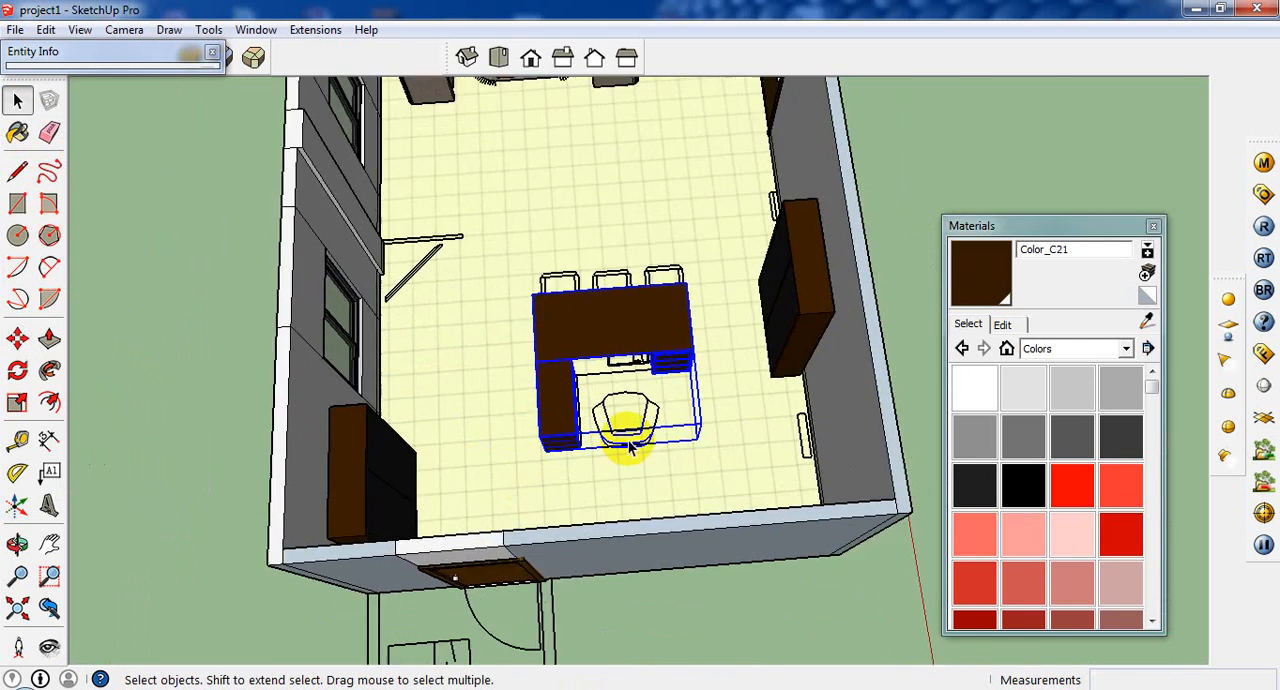
pyautogui.scroll(-4, 423, 429)
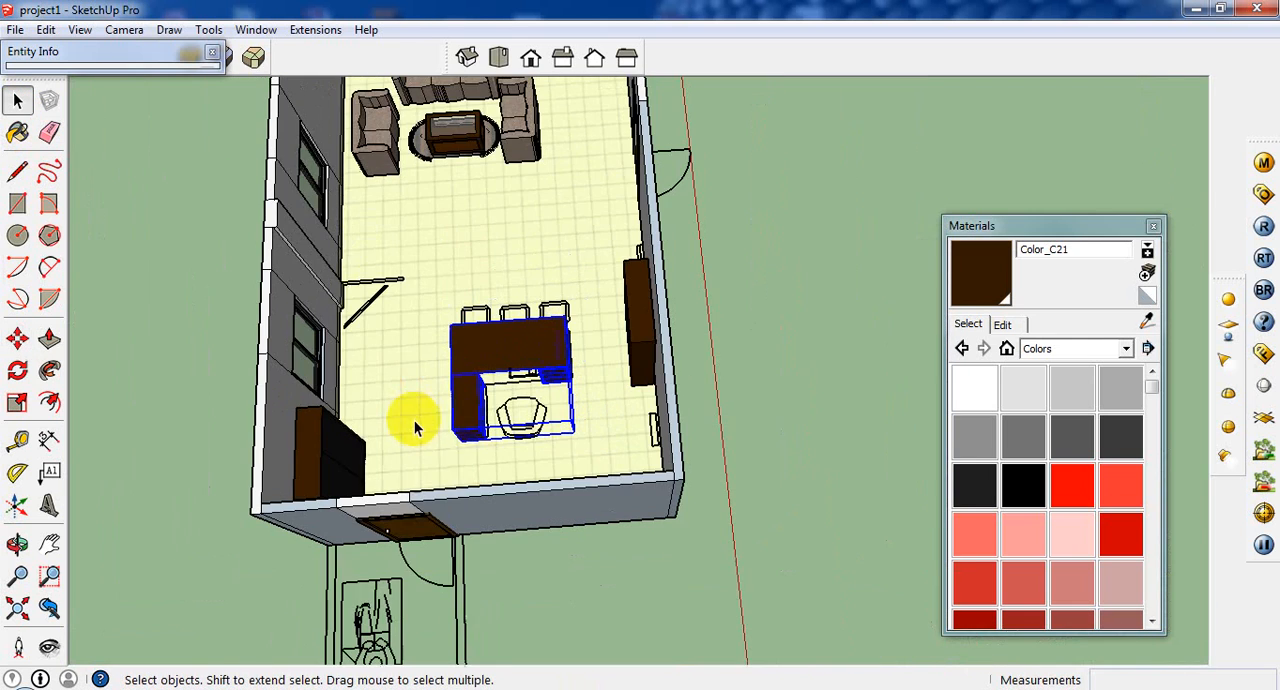
pyautogui.click(17, 203)
pyautogui.scroll(3, 451, 289)
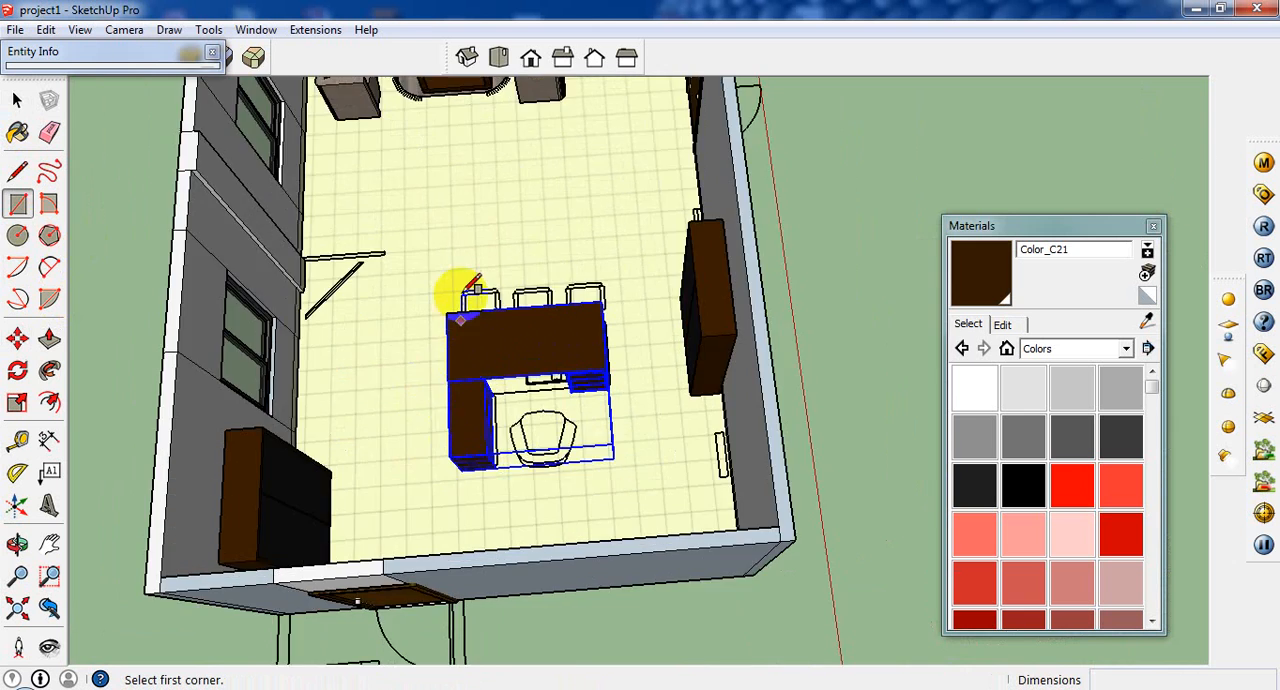
pyautogui.scroll(8, 463, 292)
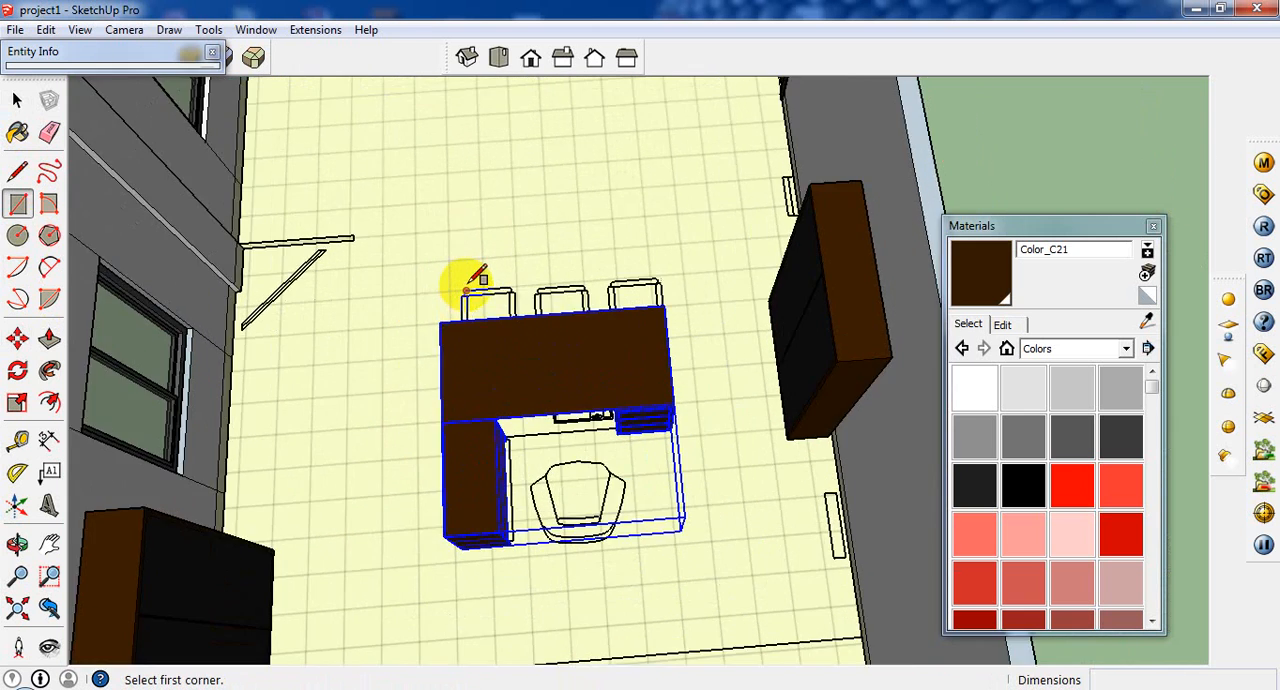
pyautogui.moveTo(466, 297); pyautogui.dragTo(449, 371, button='middle')
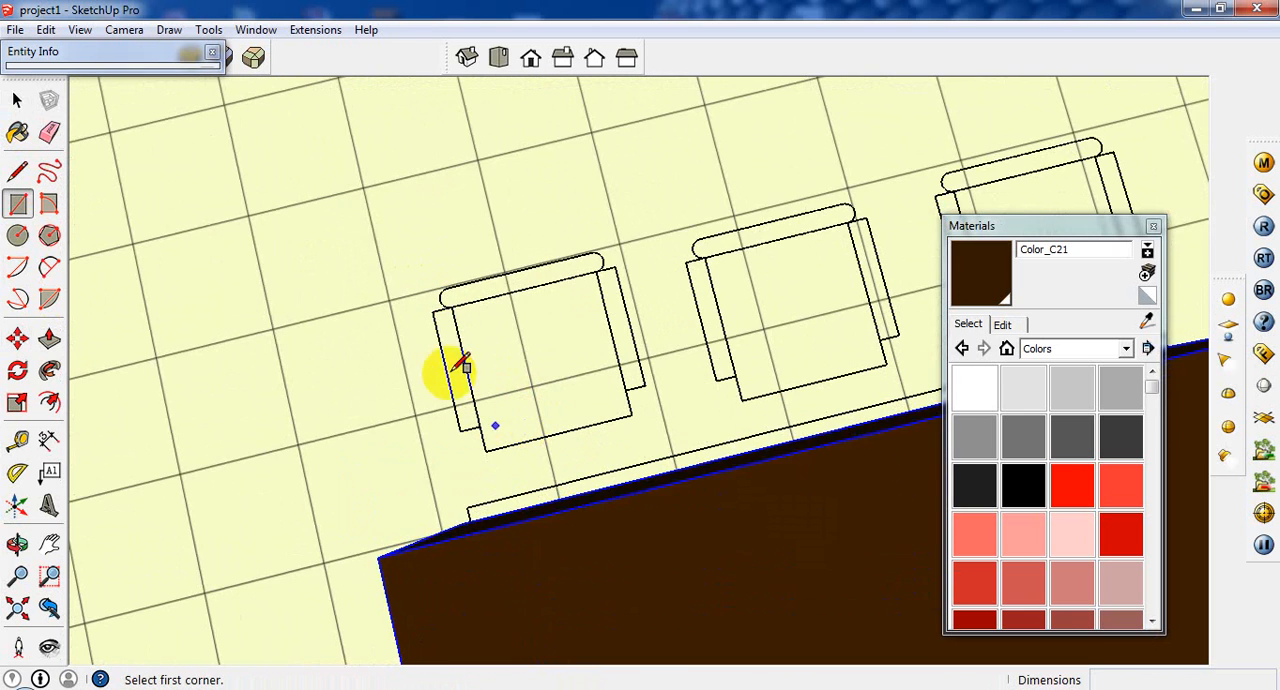
pyautogui.scroll(4, 443, 288)
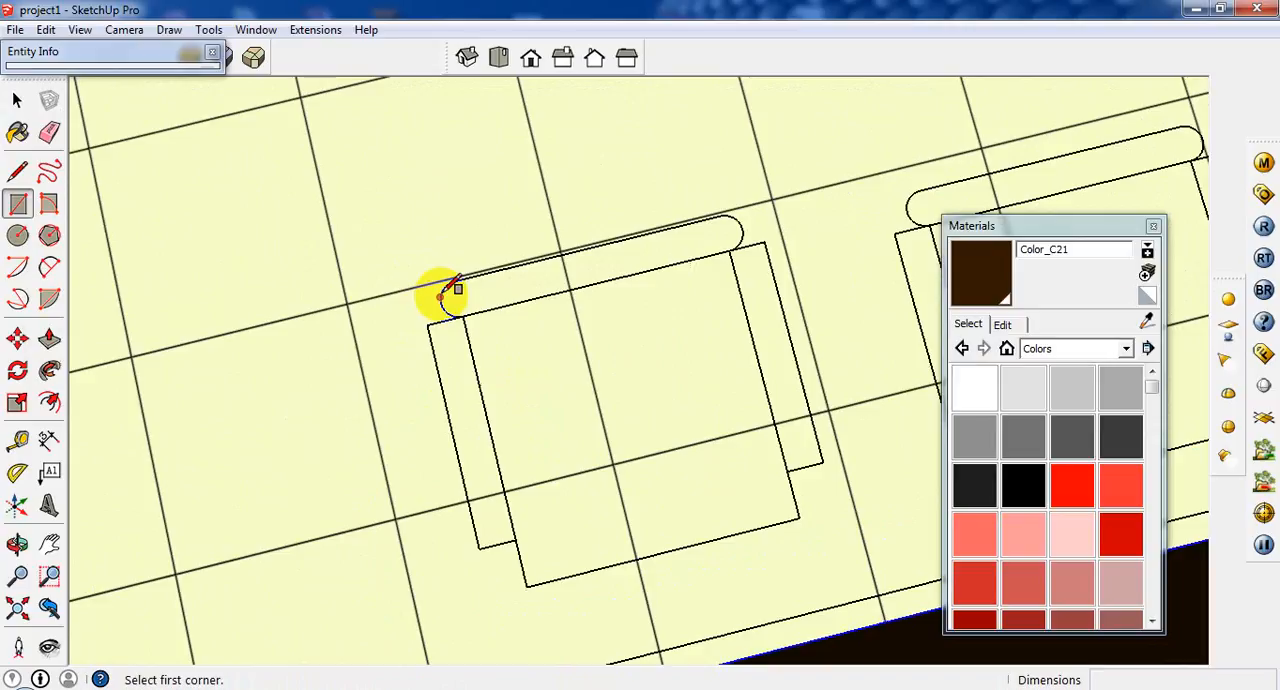
pyautogui.click(428, 326)
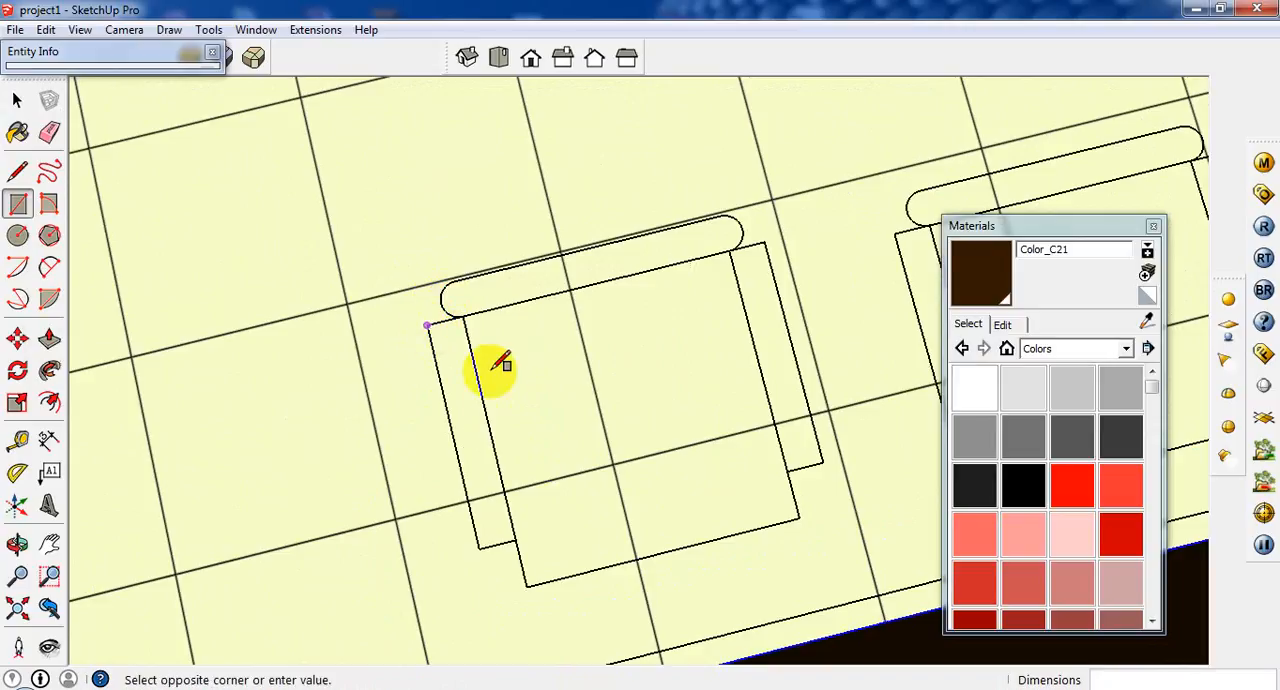
pyautogui.click(517, 539)
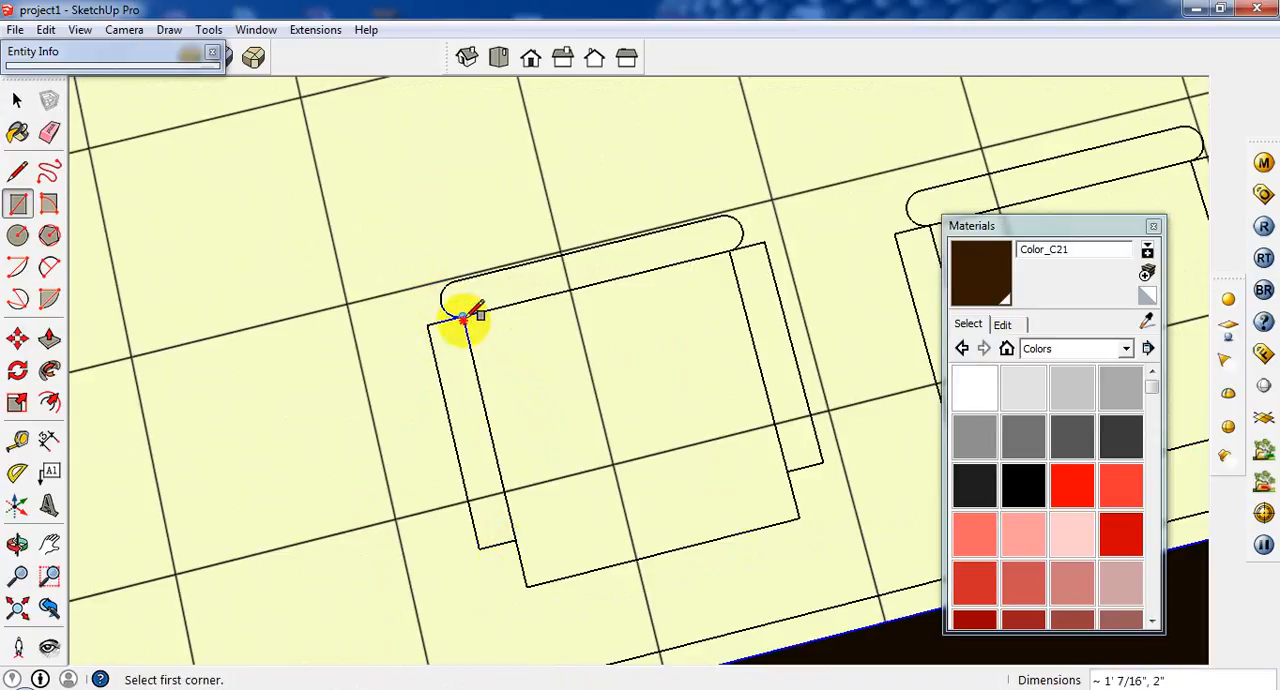
# Trace the same chair's seat with a 1' 3" square and its right armrest with a rectangle about 1' 7/16" by 2".
pyautogui.click(463, 318)
pyautogui.click(797, 516)
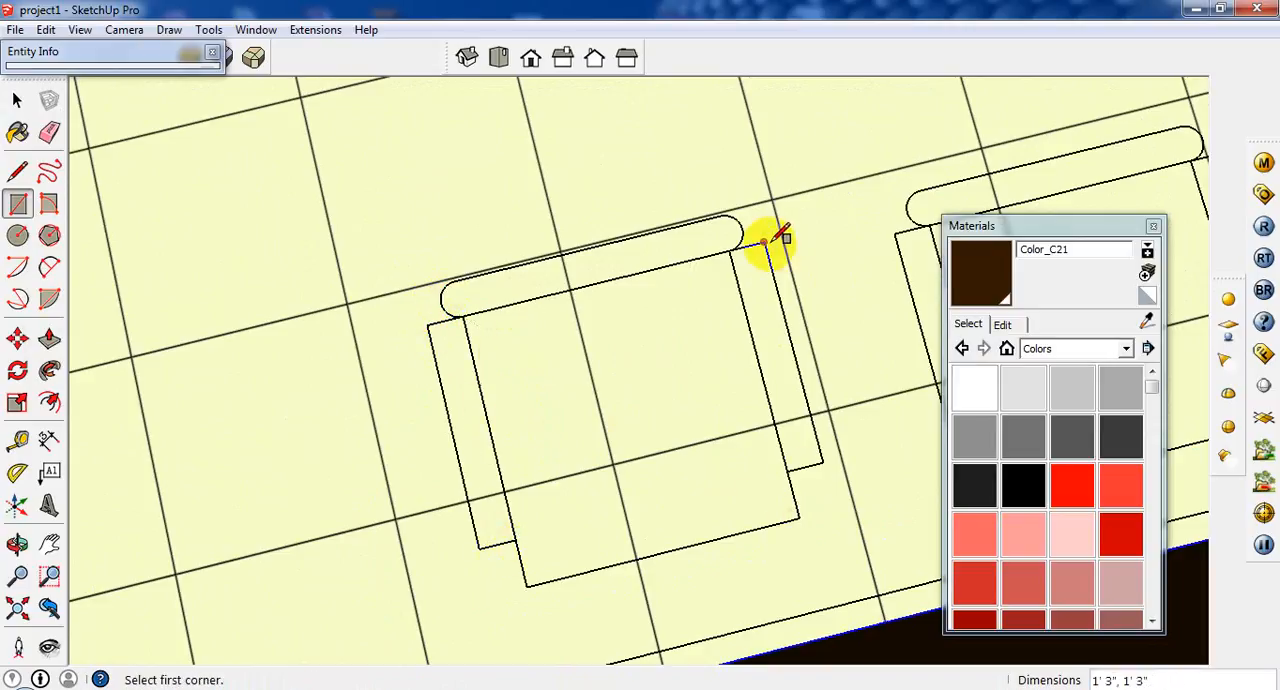
pyautogui.click(766, 242)
pyautogui.click(793, 467)
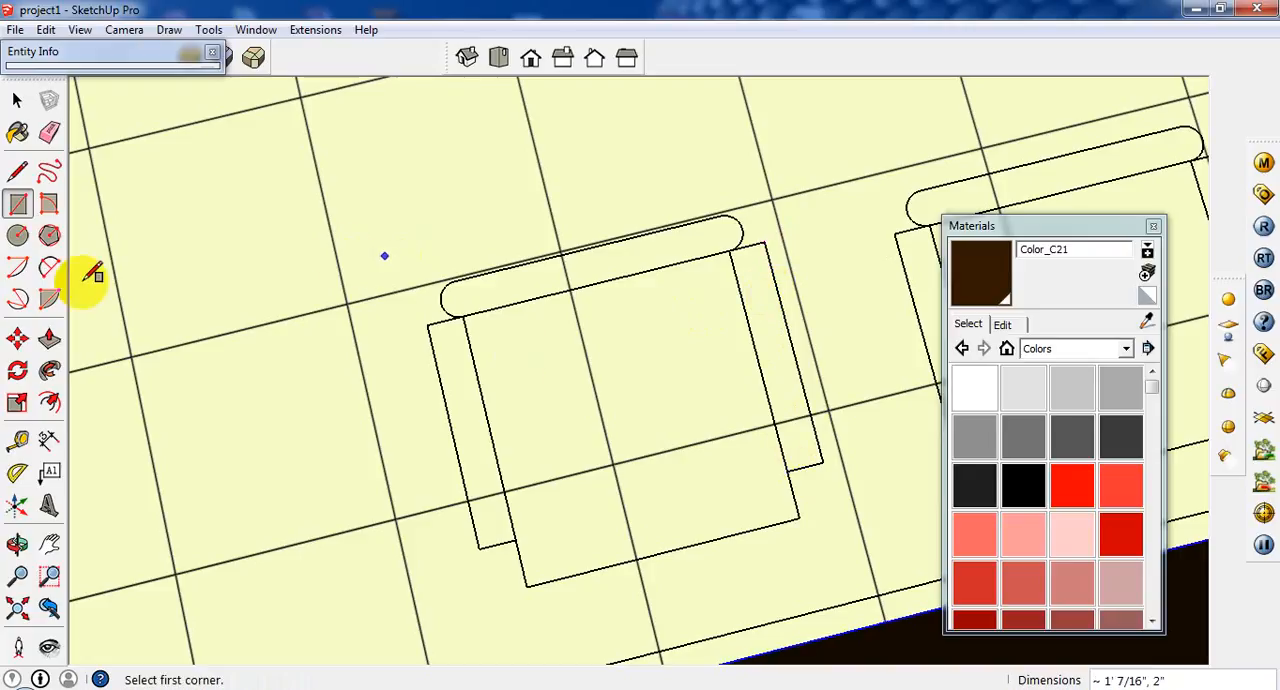
# Draw a half-circle arc with a 1" bulge at each end of the leftmost chair's backrest outline.
pyautogui.click(17, 235)
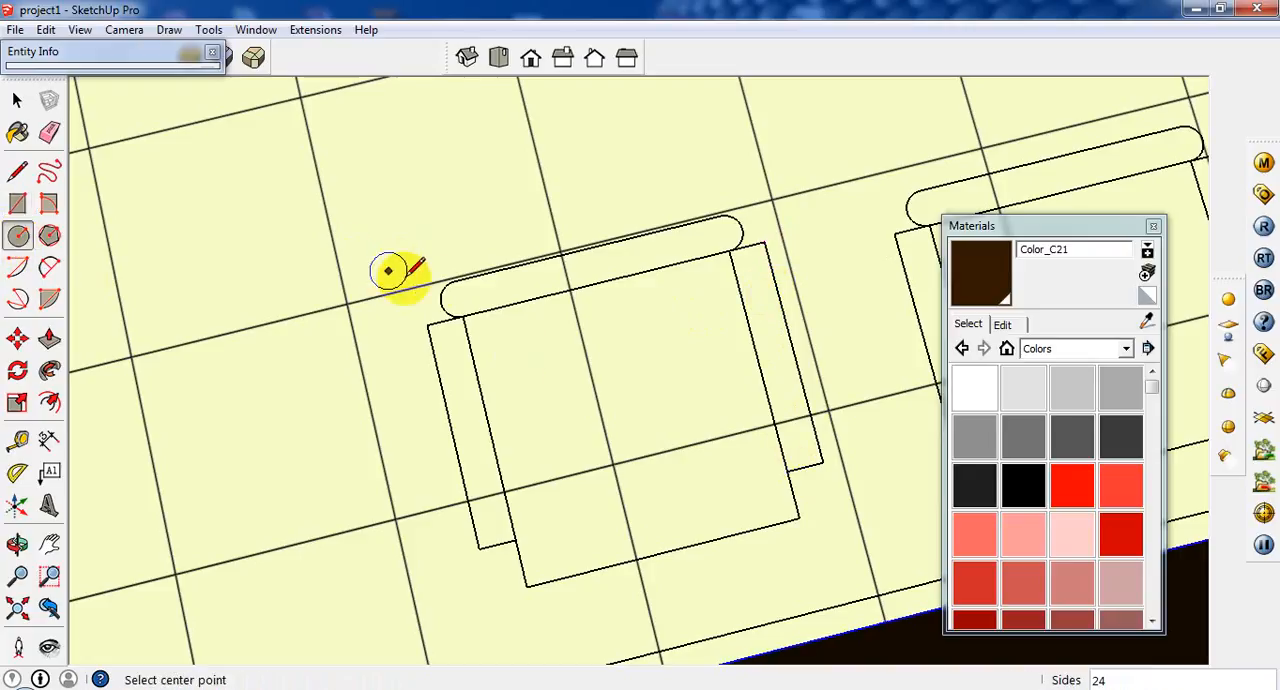
pyautogui.click(49, 267)
pyautogui.click(460, 282)
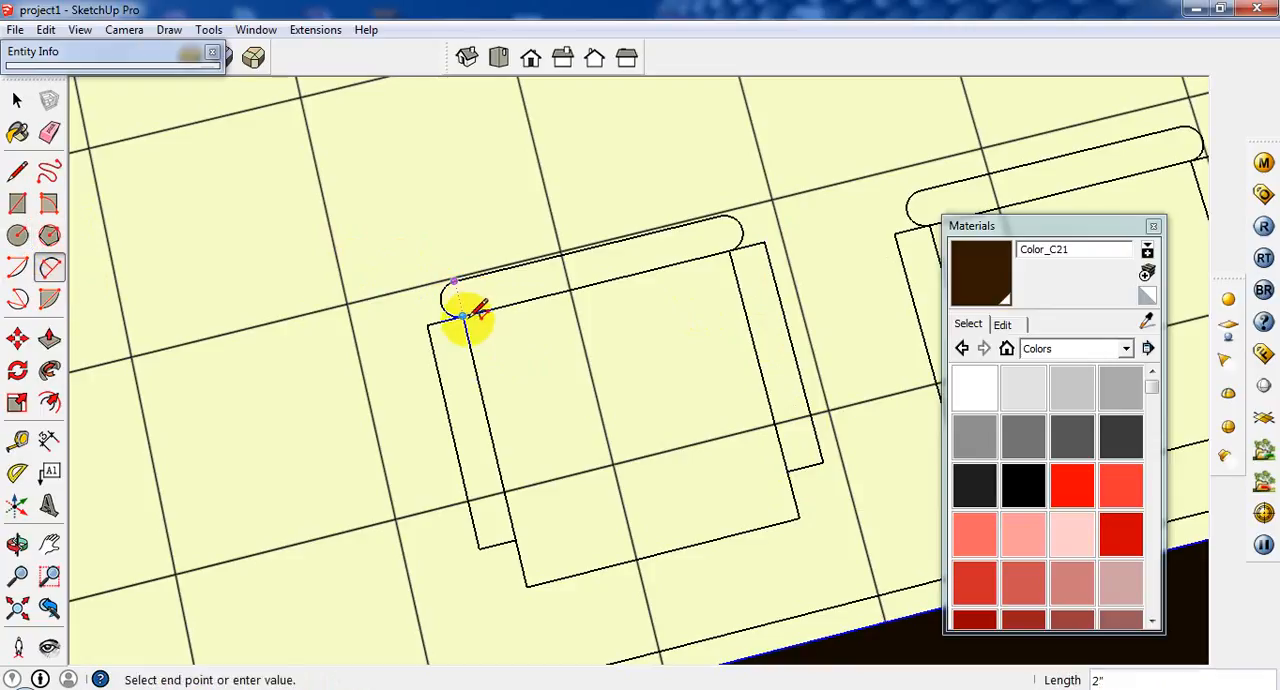
pyautogui.click(457, 313)
pyautogui.click(442, 298)
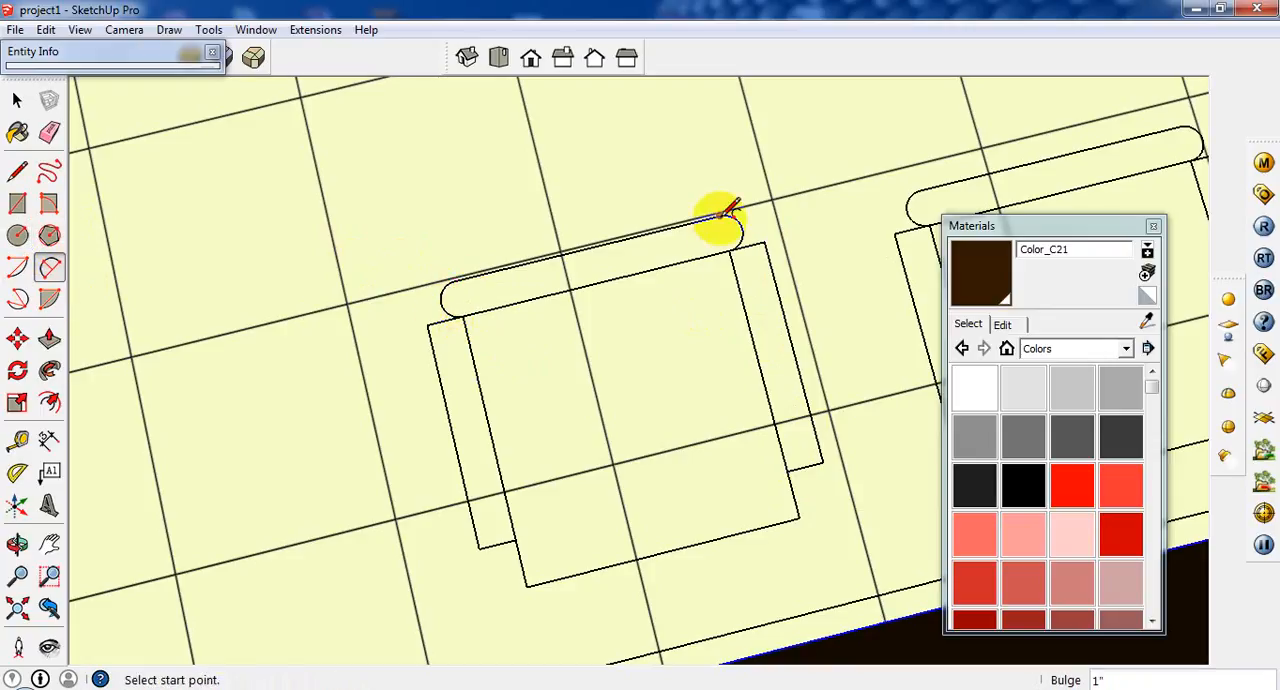
pyautogui.click(720, 215)
pyautogui.click(737, 245)
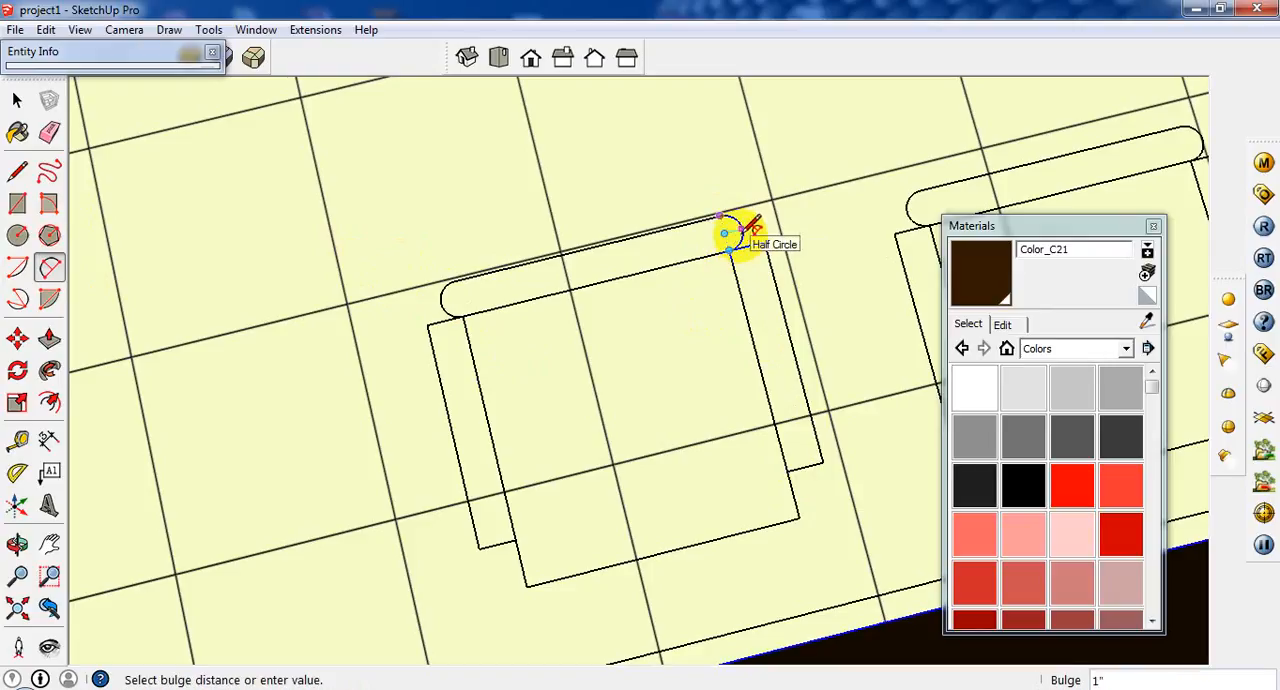
pyautogui.click(737, 232)
# Draw the backrest's long straight edges between the two half-circles and retrace the chair's seat with a rectangle.
pyautogui.click(17, 172)
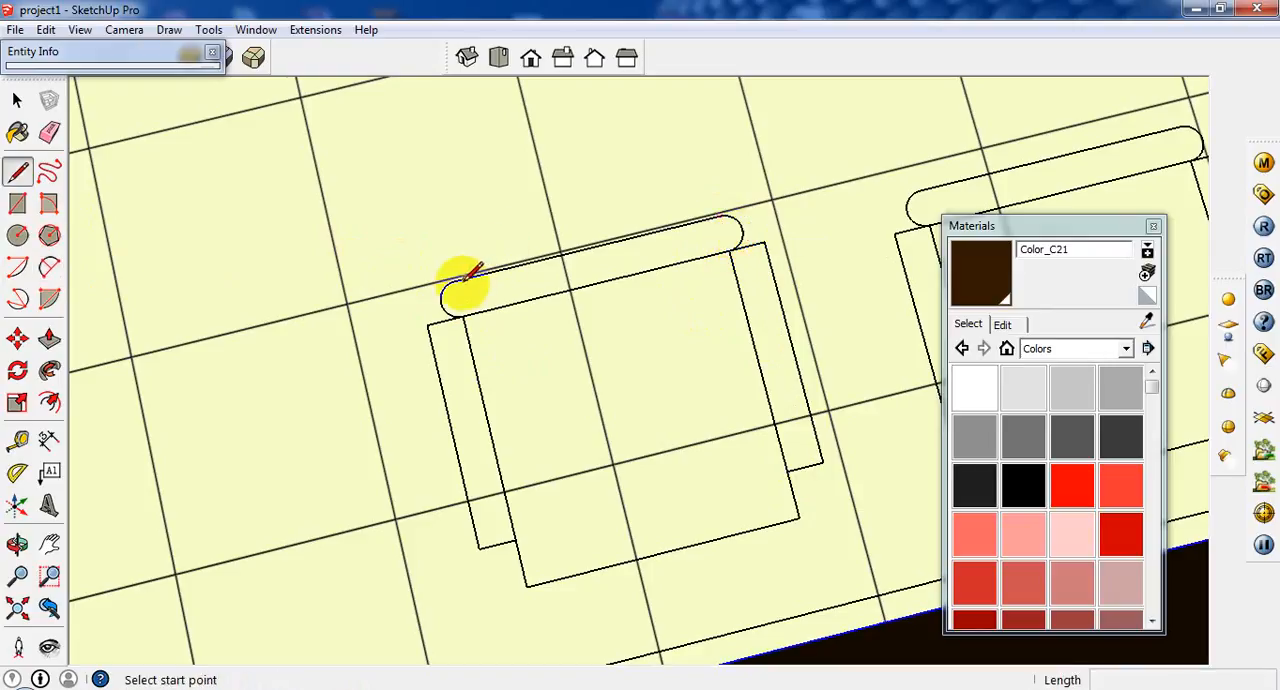
pyautogui.click(456, 282)
pyautogui.click(720, 215)
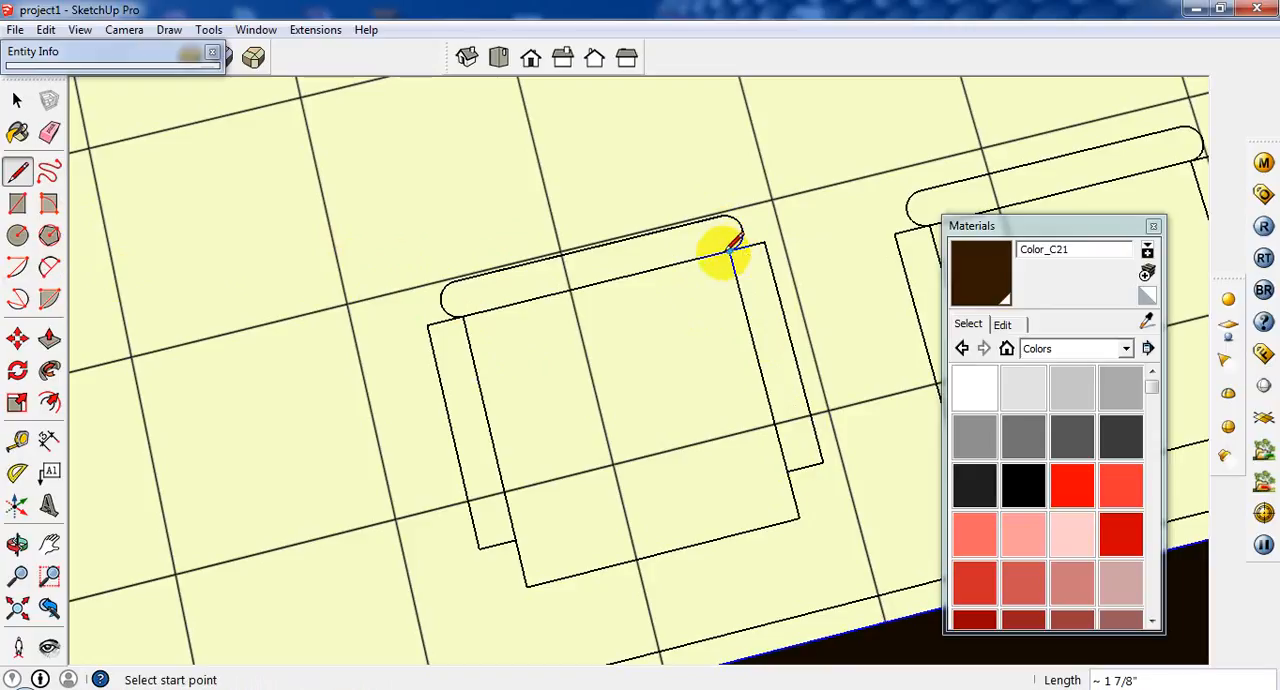
pyautogui.click(730, 249)
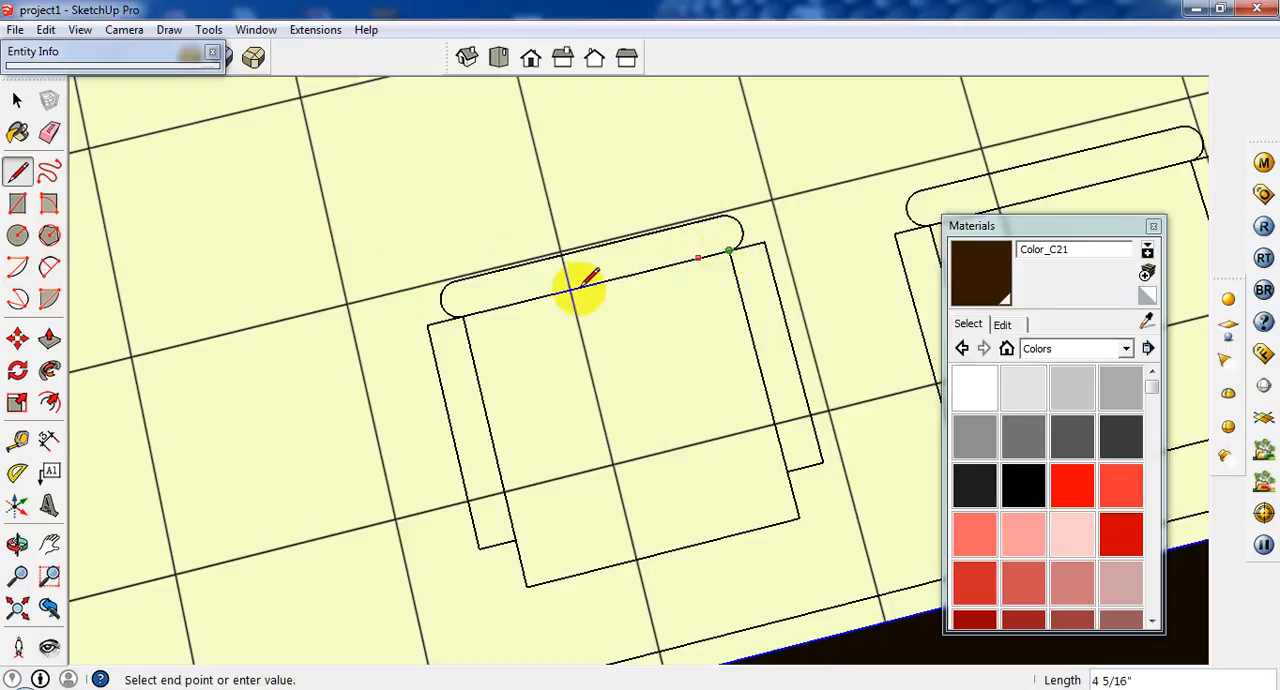
pyautogui.click(17, 203)
pyautogui.click(462, 316)
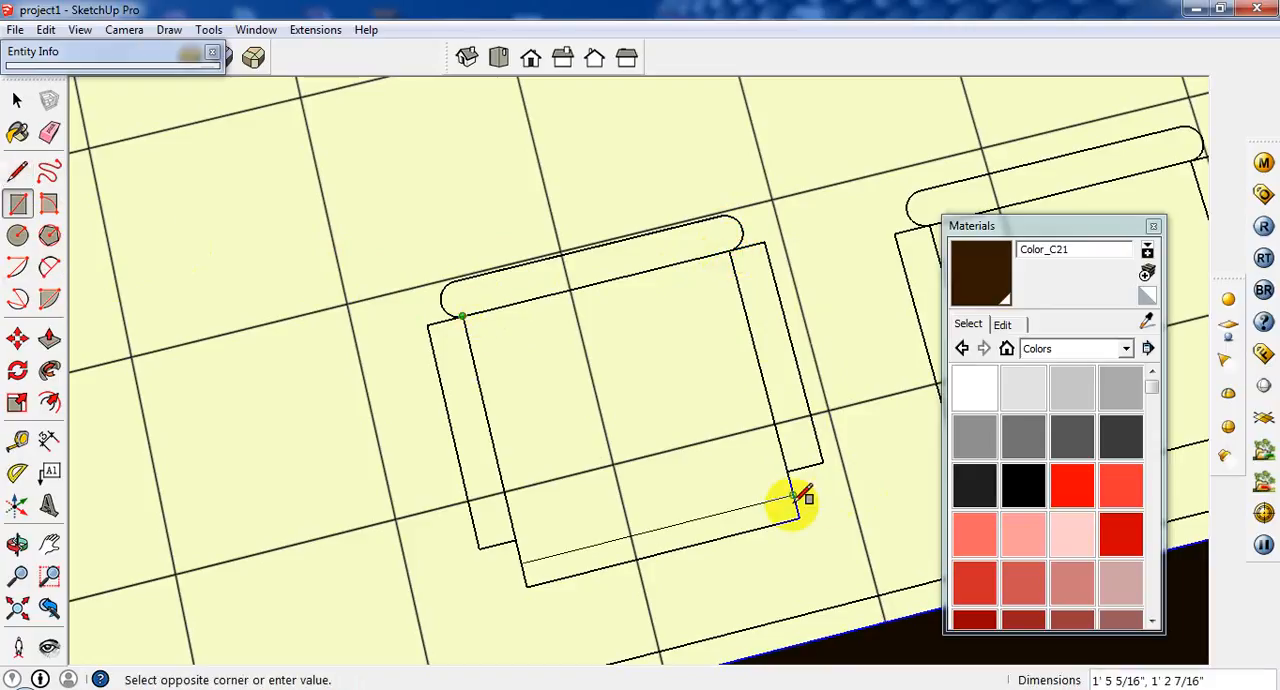
pyautogui.click(800, 517)
# Copy the leftmost visitor chair's seat and both armrest faces to the open ground outside the building's window wall.
pyautogui.click(15, 99)
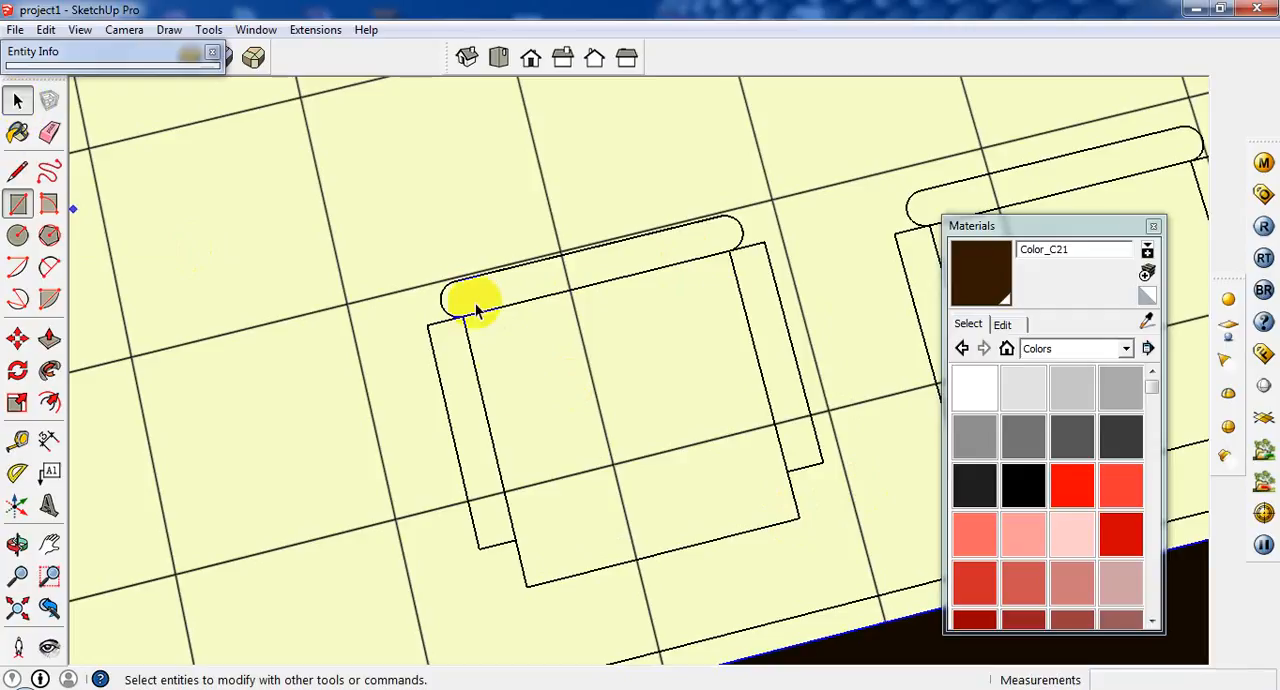
pyautogui.click(501, 399)
pyautogui.click(432, 398)
pyautogui.click(448, 390)
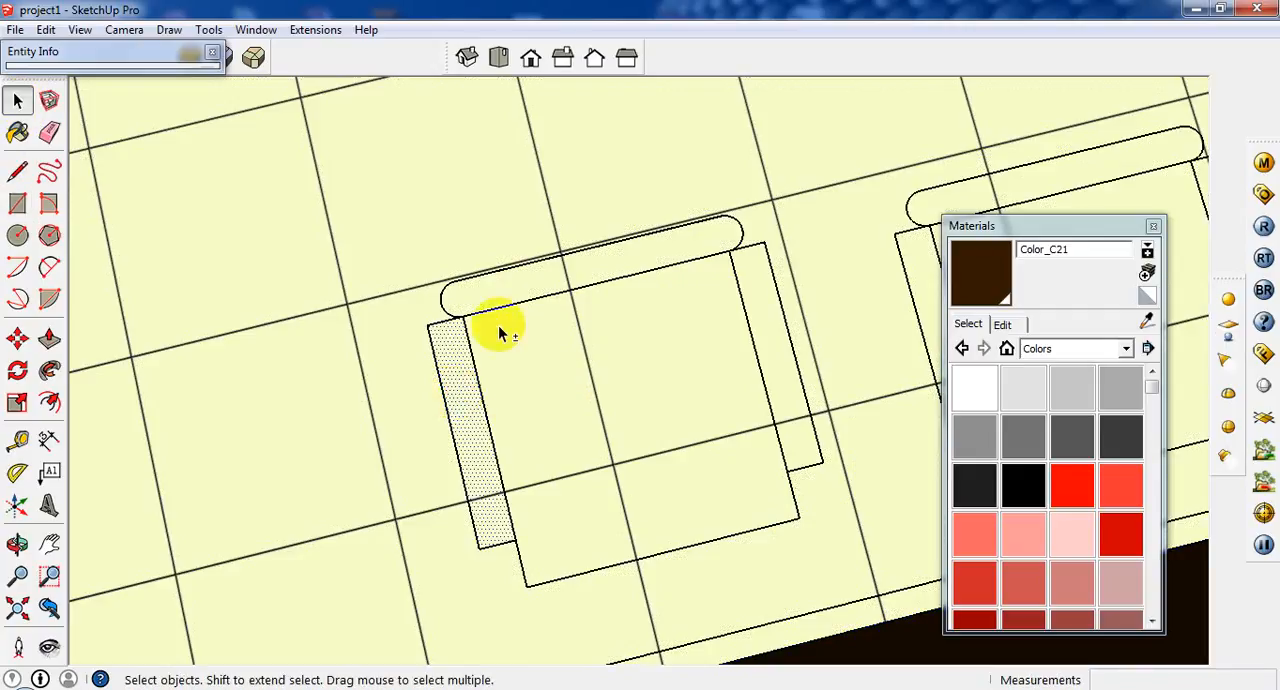
pyautogui.click(597, 292)
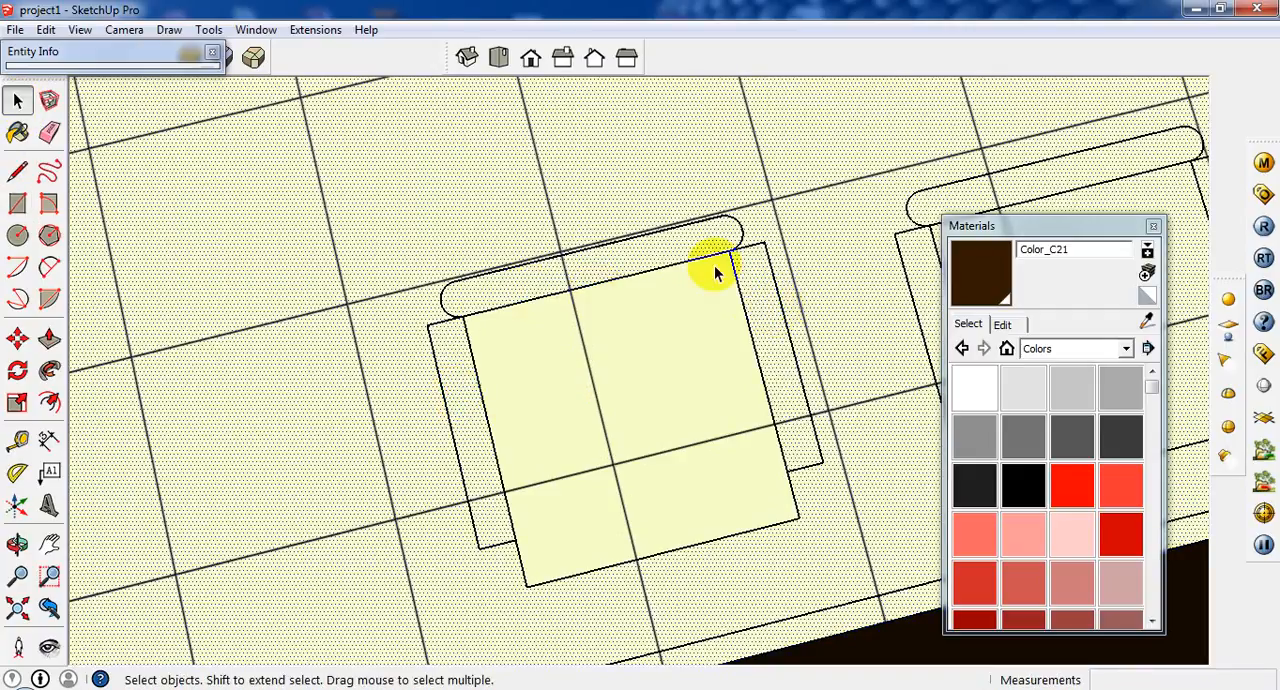
pyautogui.click(688, 260)
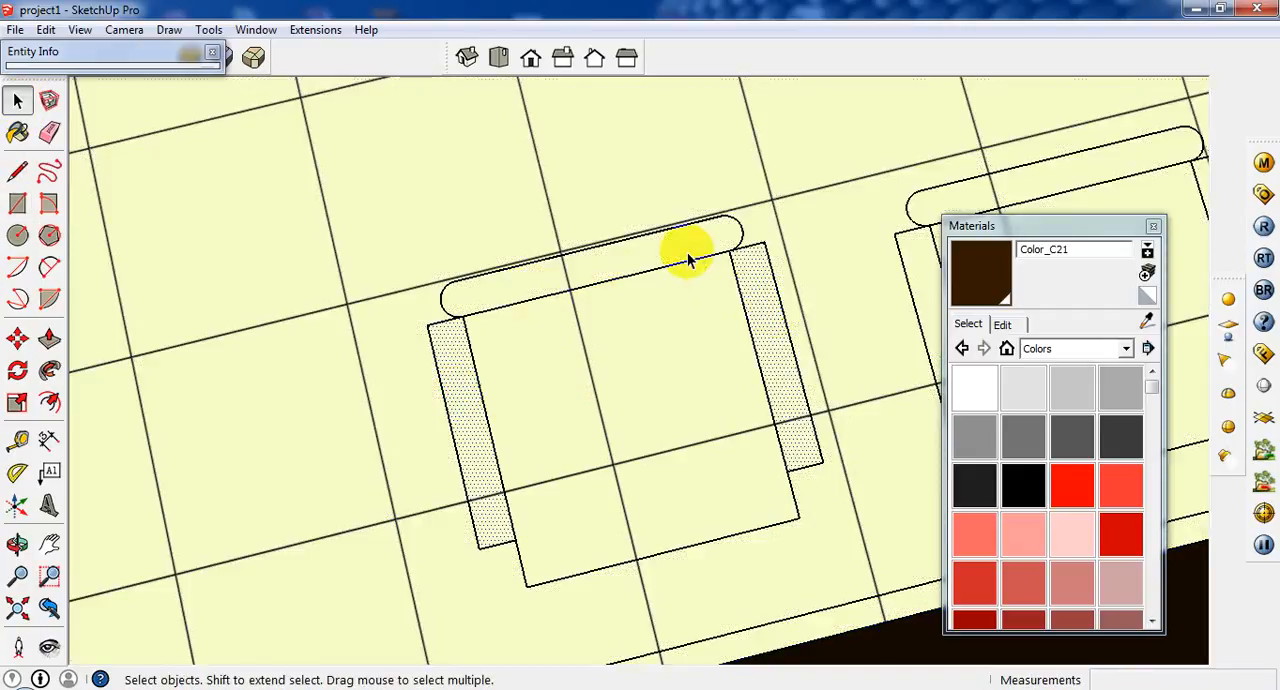
pyautogui.keyDown('shift'); pyautogui.click(700, 408); pyautogui.keyUp('shift')
pyautogui.scroll(-3, 700, 366)
pyautogui.click(22, 270)
pyautogui.press('space')
pyautogui.scroll(-3, 243, 320)
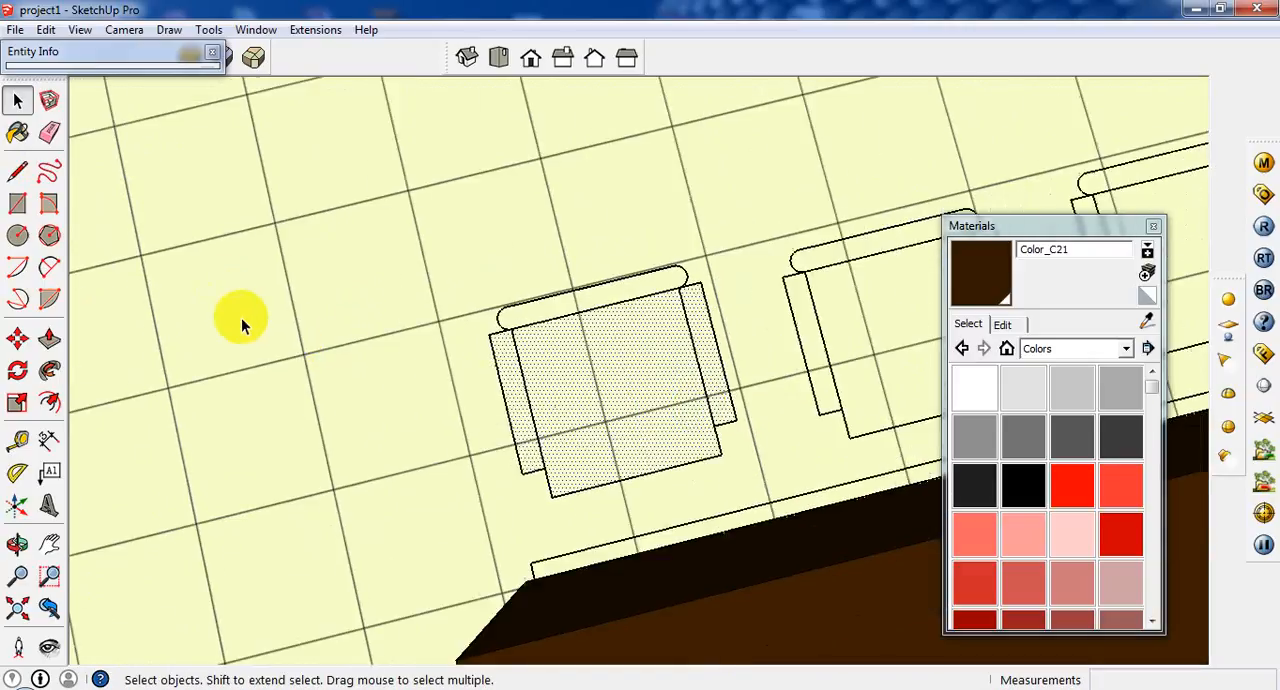
pyautogui.scroll(-3, 457, 366)
pyautogui.click(17, 339)
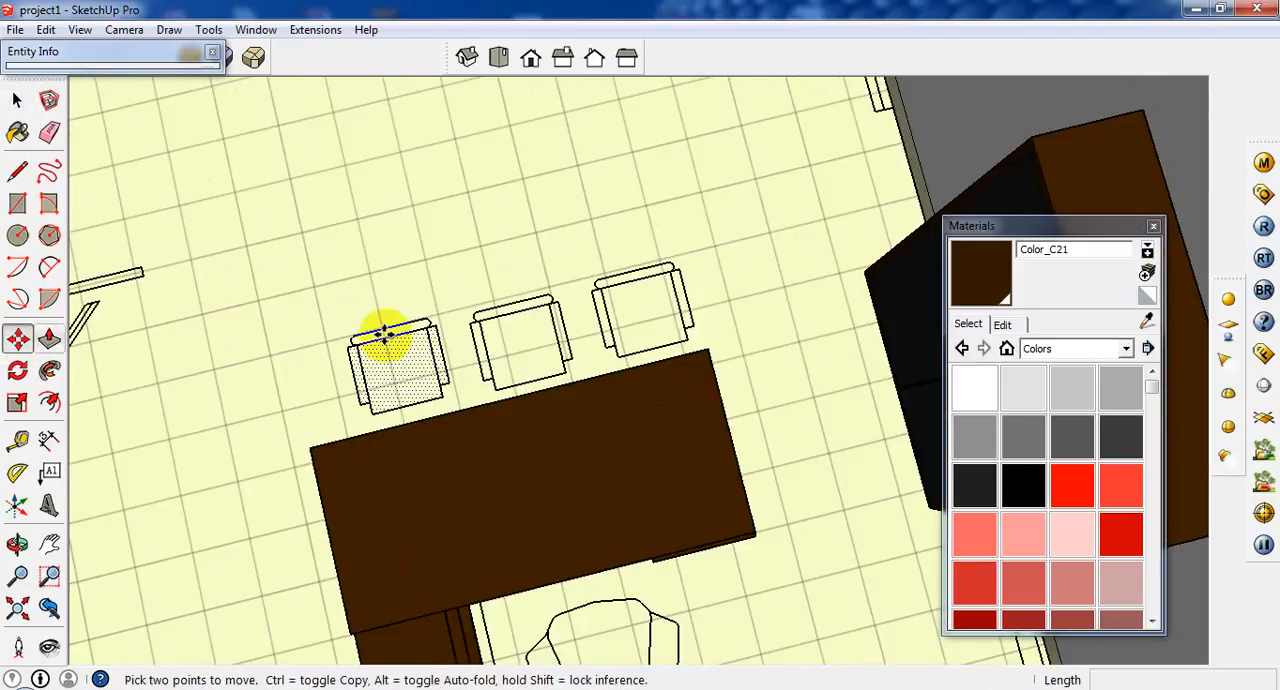
pyautogui.click(440, 325)
pyautogui.scroll(-4, 466, 346)
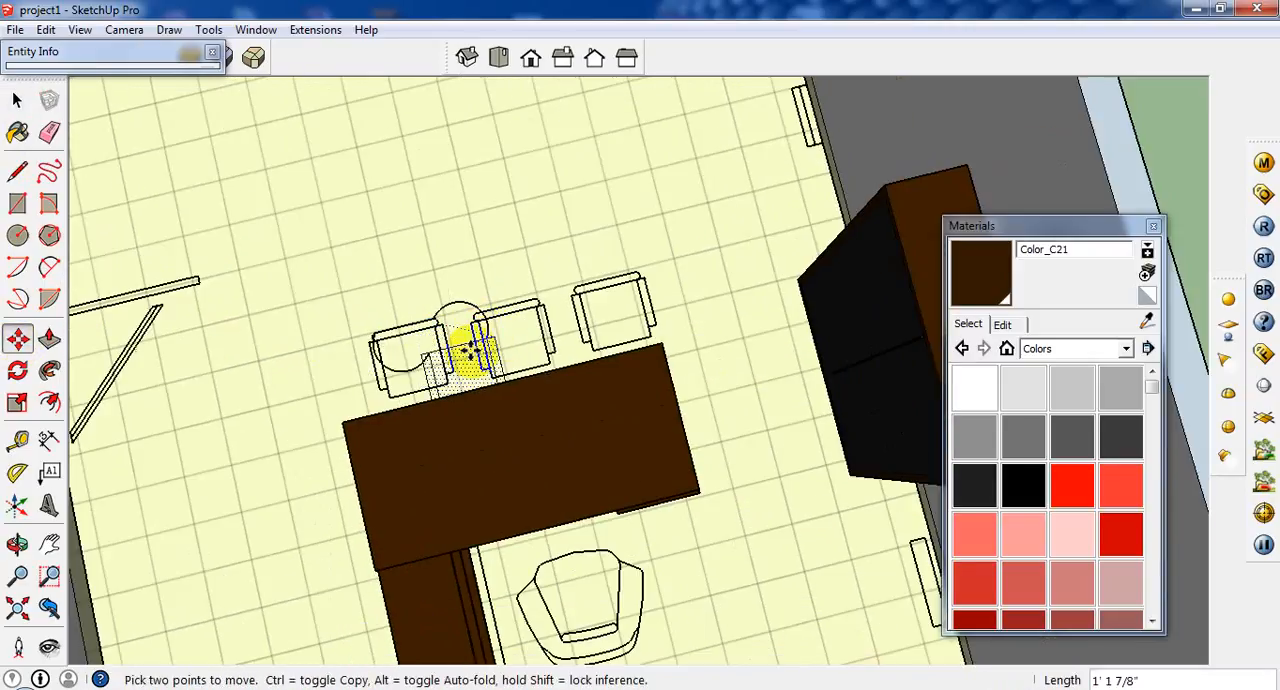
pyautogui.press('ctrl')
pyautogui.scroll(-5, 640, 320)
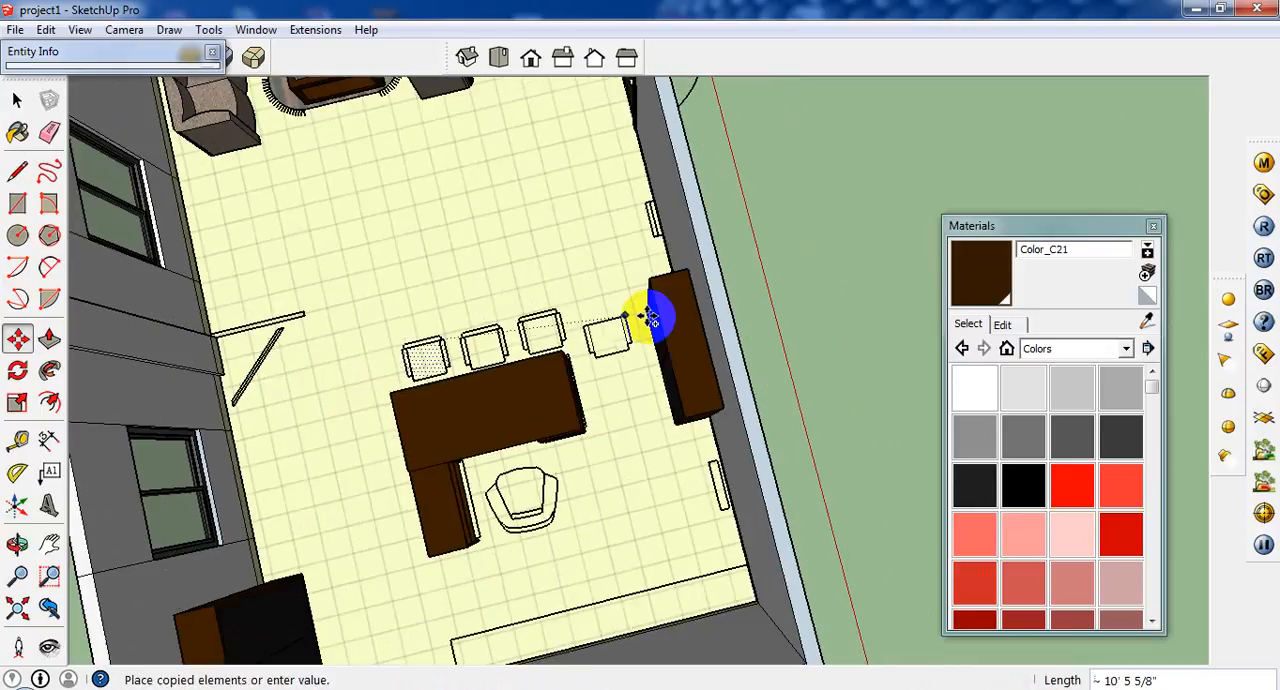
pyautogui.click(172, 418)
pyautogui.scroll(5, 91, 437)
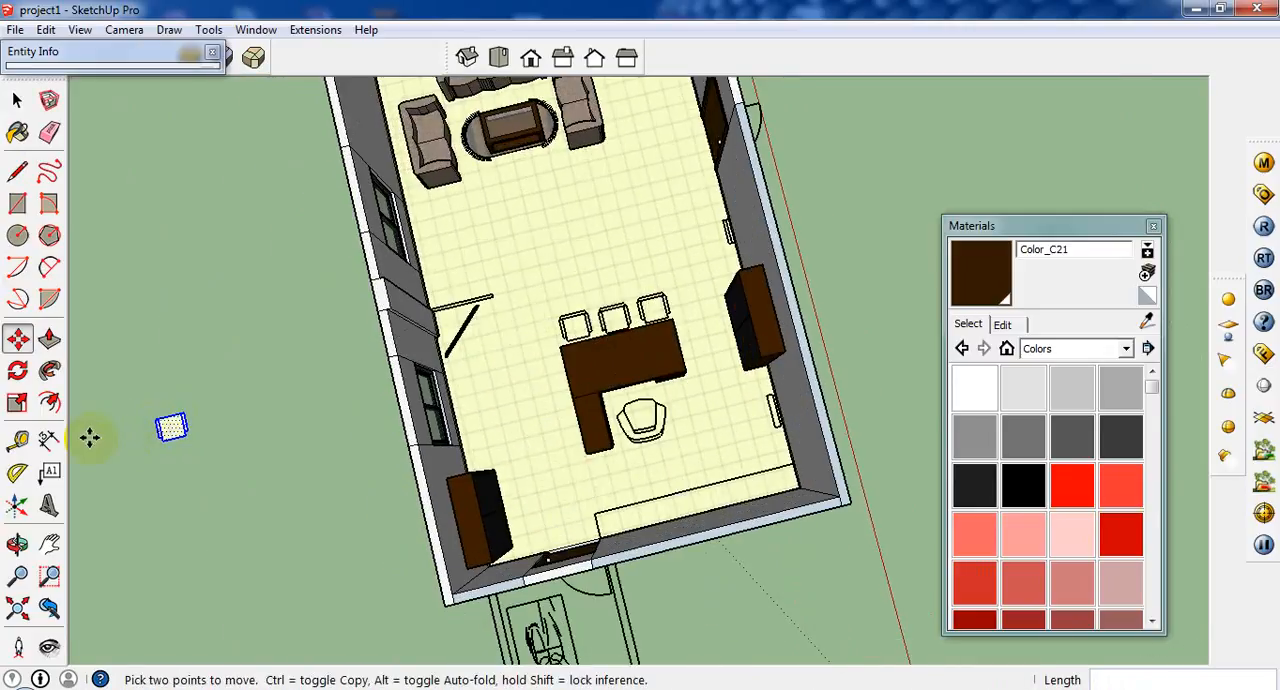
# Draw a backrest rectangle about 1' 3" by 2" behind the copied seat, with a rectangle about 2" by 1 15/16" behind each armrest.
pyautogui.click(17, 205)
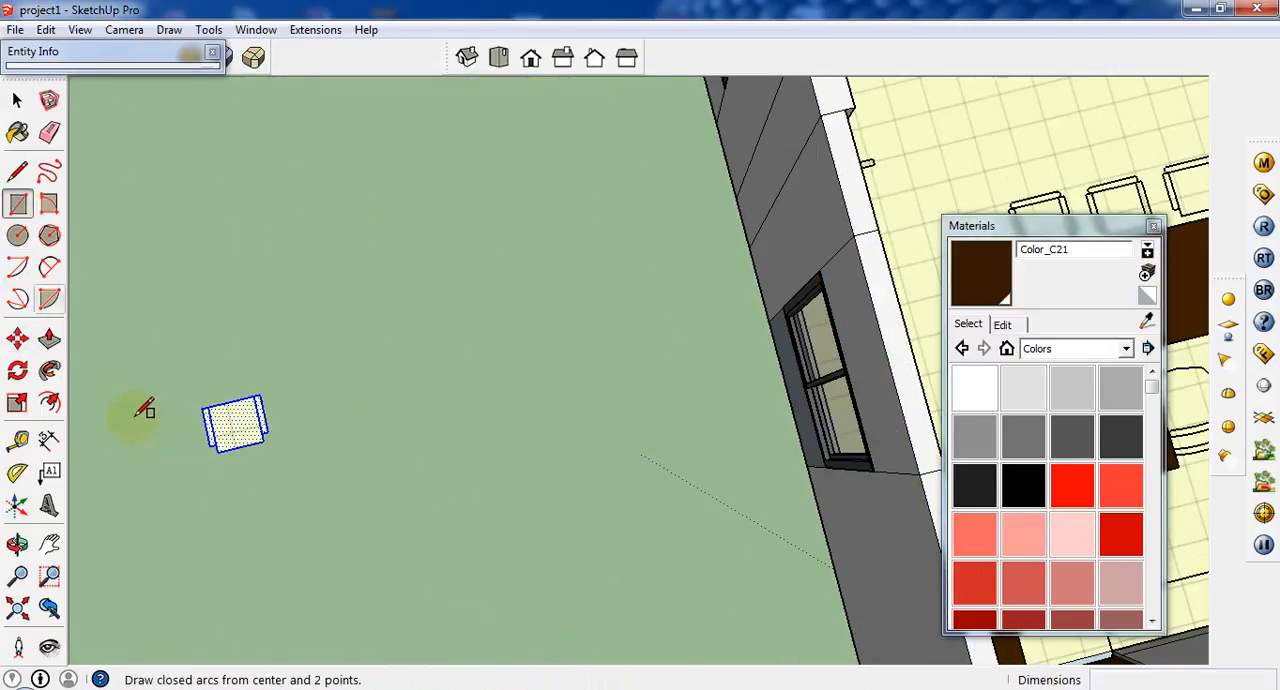
pyautogui.scroll(5, 200, 415)
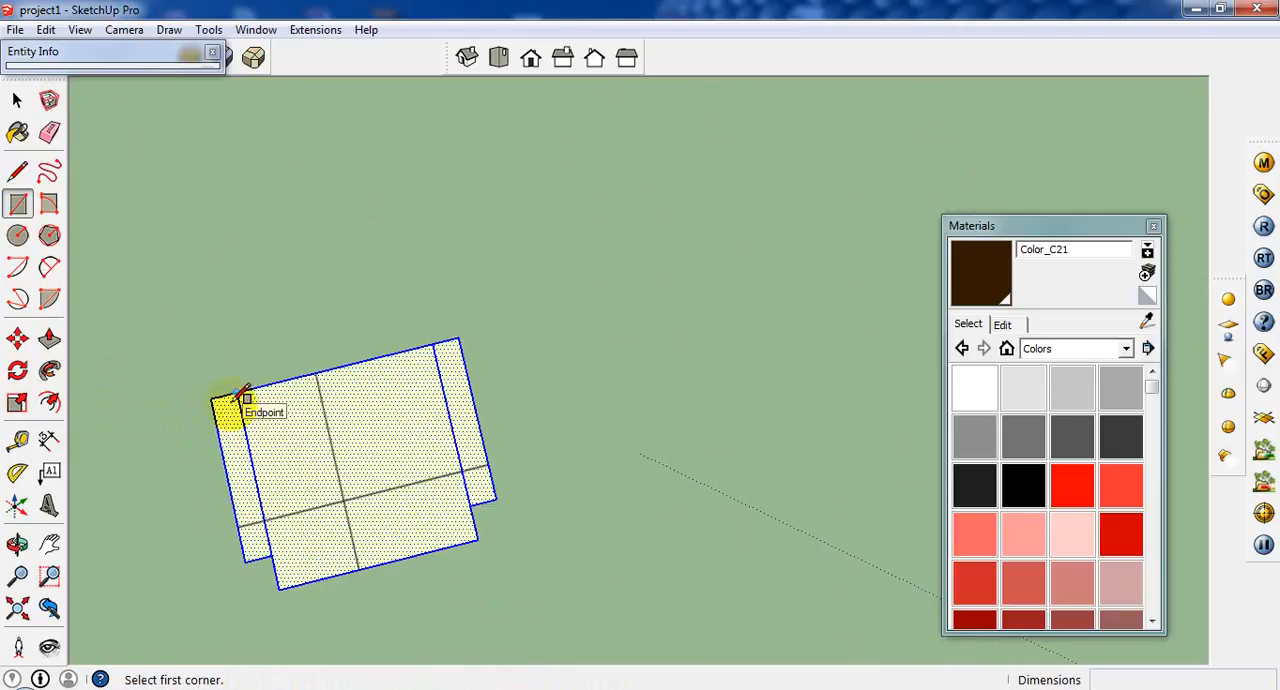
pyautogui.click(237, 394)
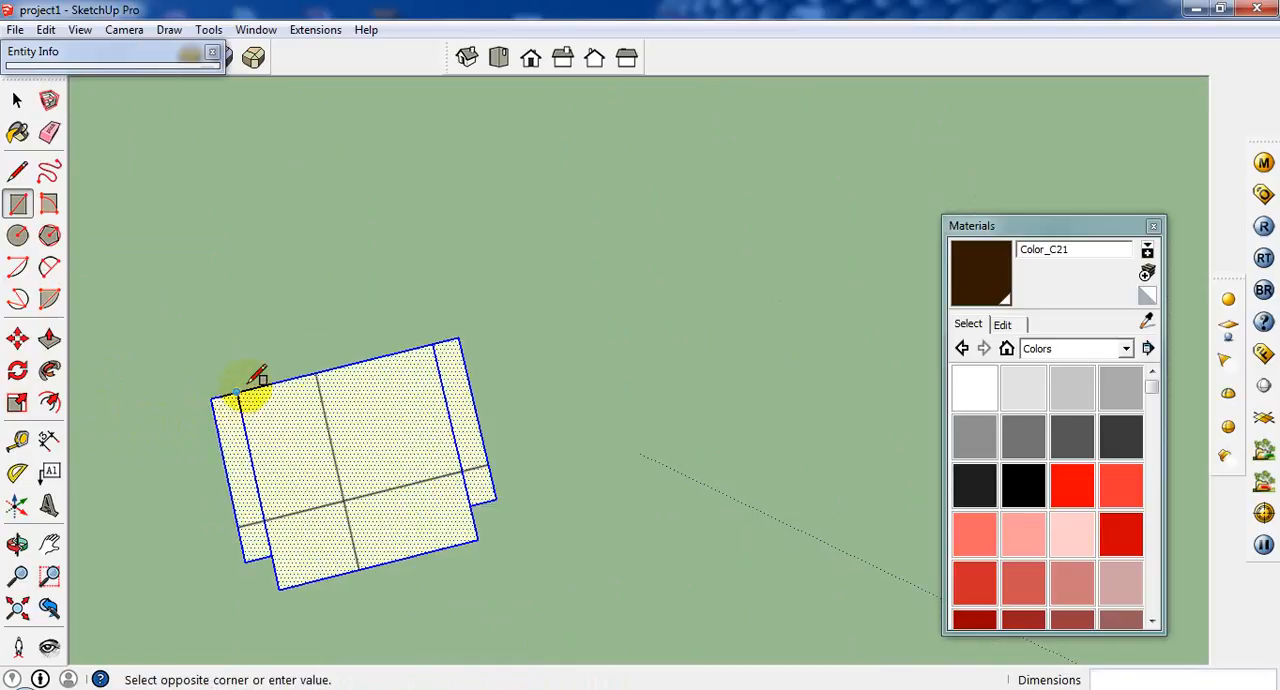
pyautogui.click(427, 320)
pyautogui.scroll(2, 426, 320)
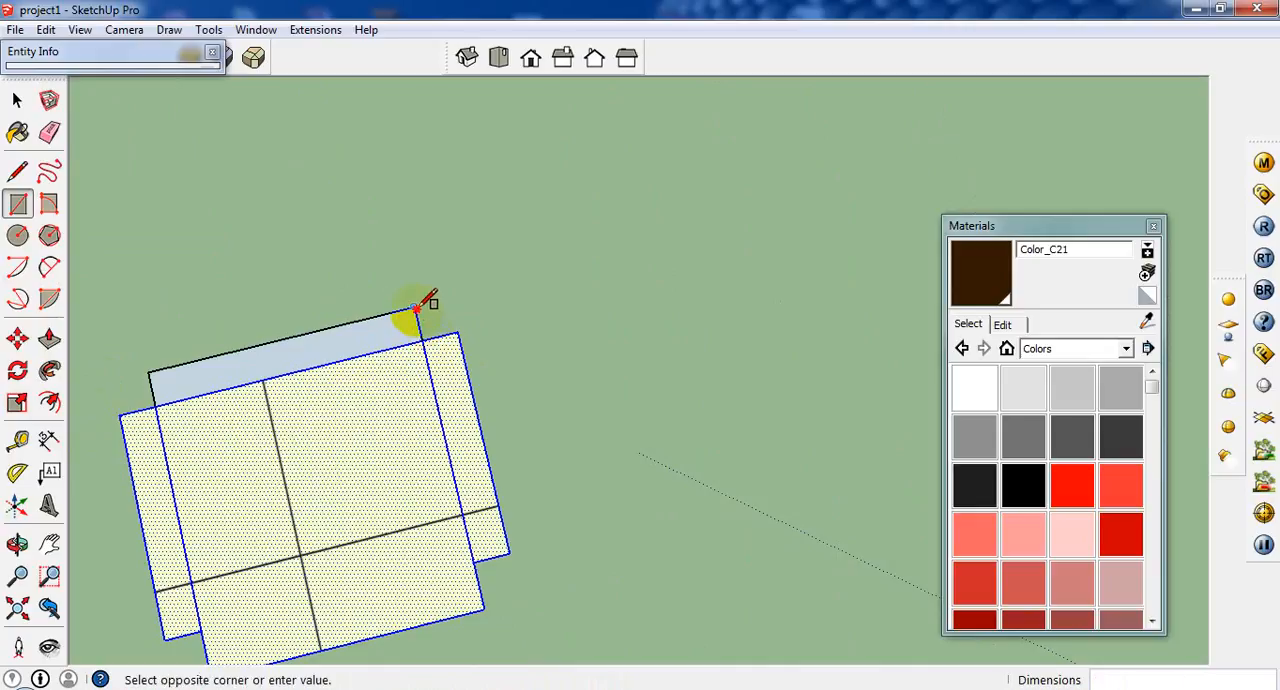
pyautogui.click(459, 330)
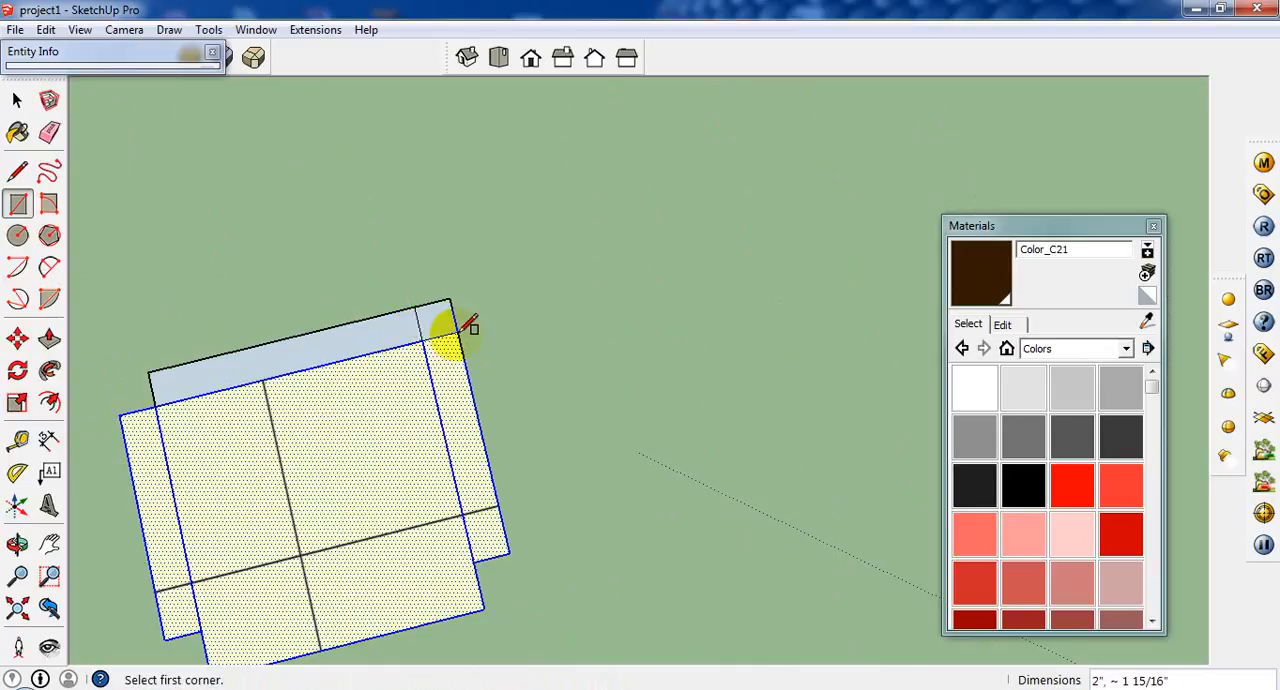
pyautogui.click(148, 372)
pyautogui.click(138, 410)
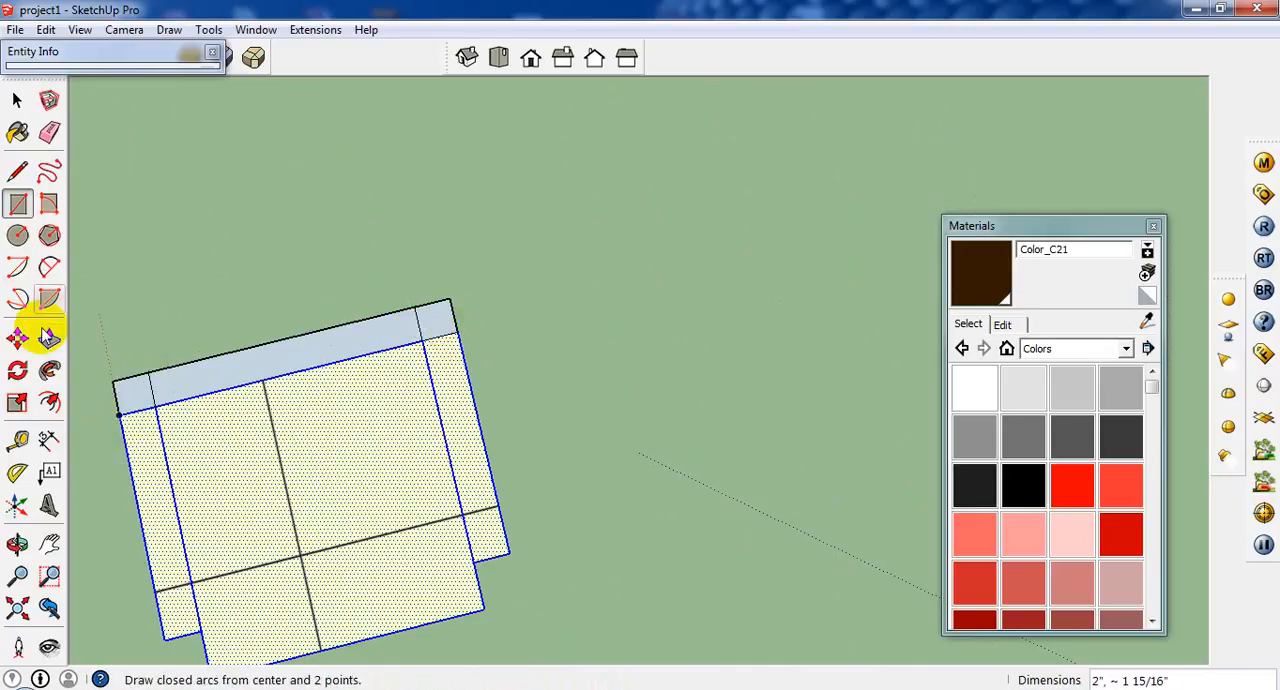
# Extrude the backrest's left corner piece 36" upward with Push/Pull.
pyautogui.click(49, 339)
pyautogui.click(138, 410)
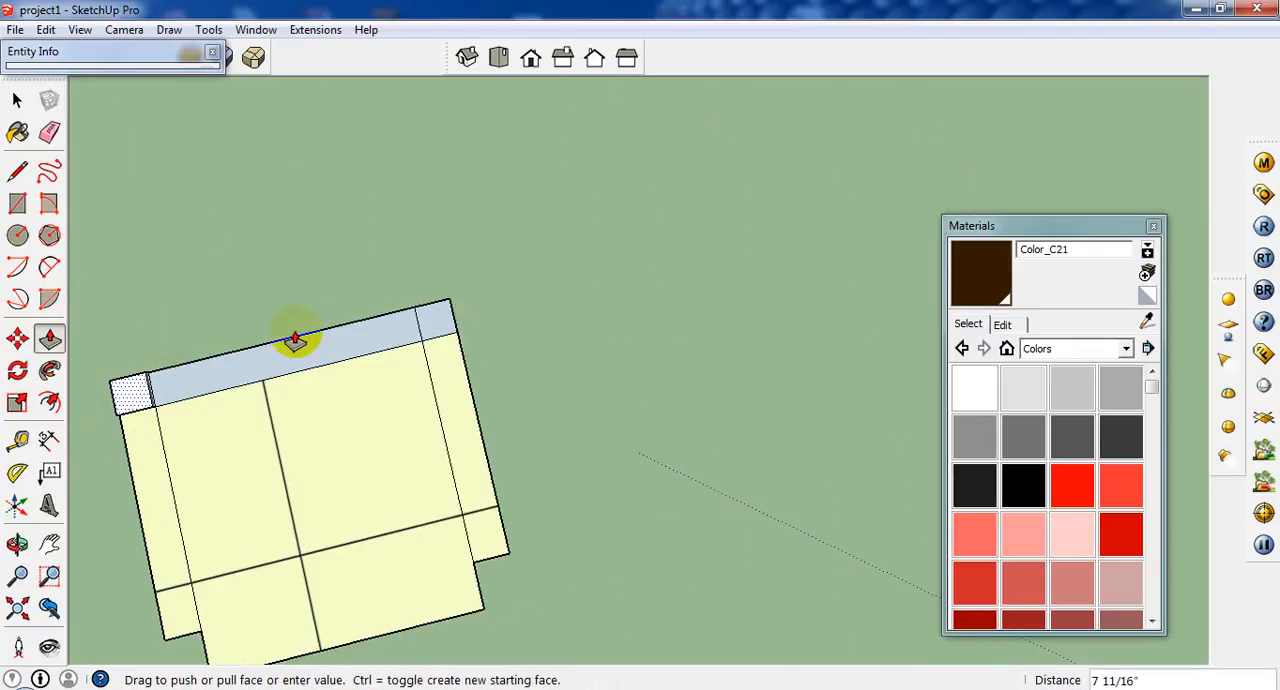
pyautogui.moveTo(240, 380); pyautogui.dragTo(371, 371, button='middle')
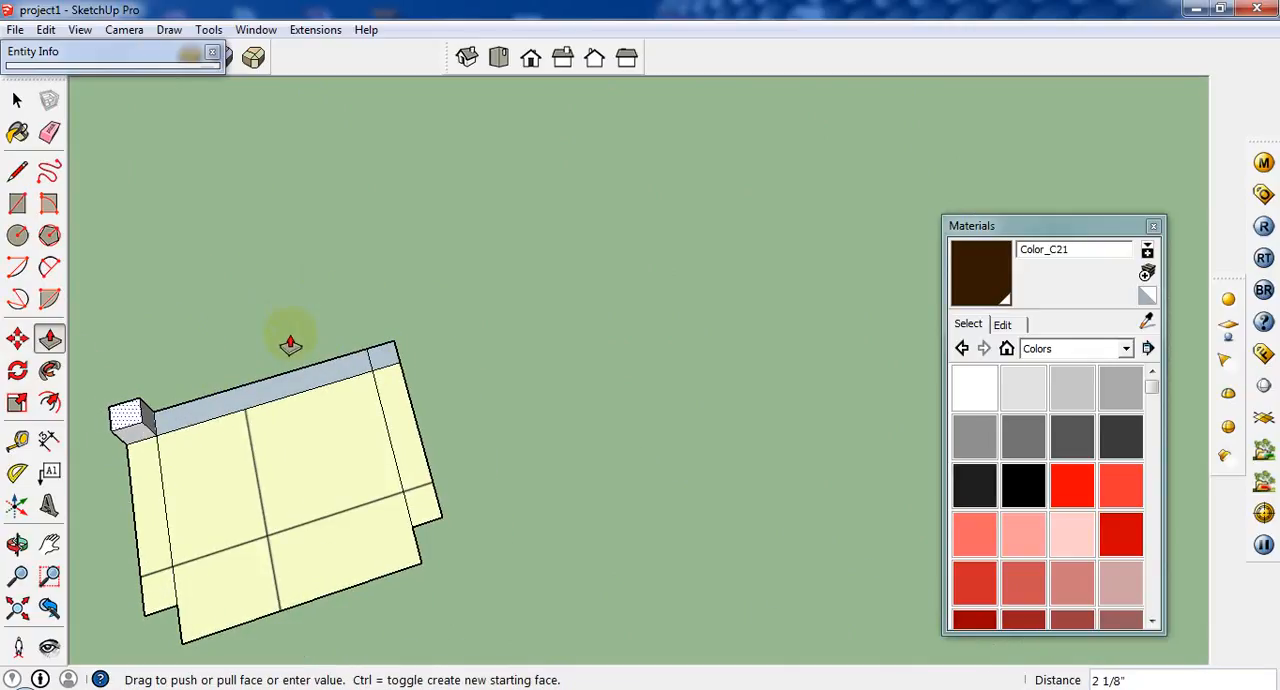
pyautogui.write('36')
pyautogui.press('Return')
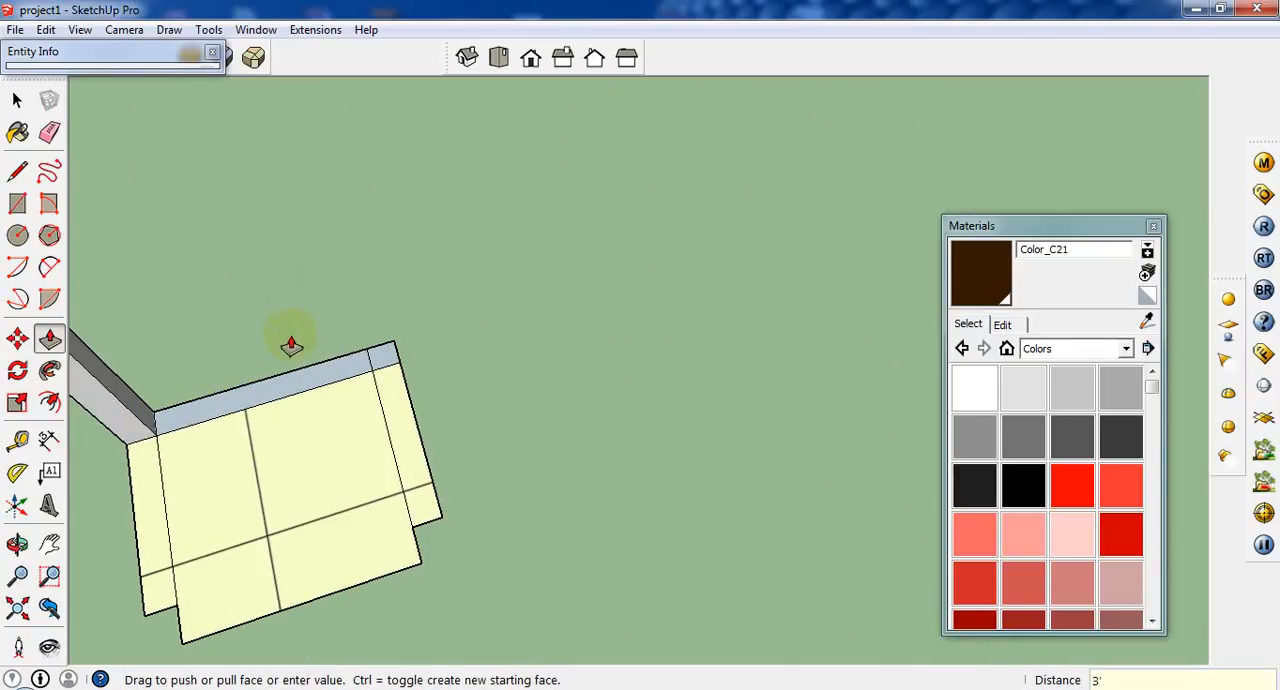
# Extrude the rest of the backrest and both armrests to the same height as the backrest's left corner piece.
pyautogui.click(363, 372)
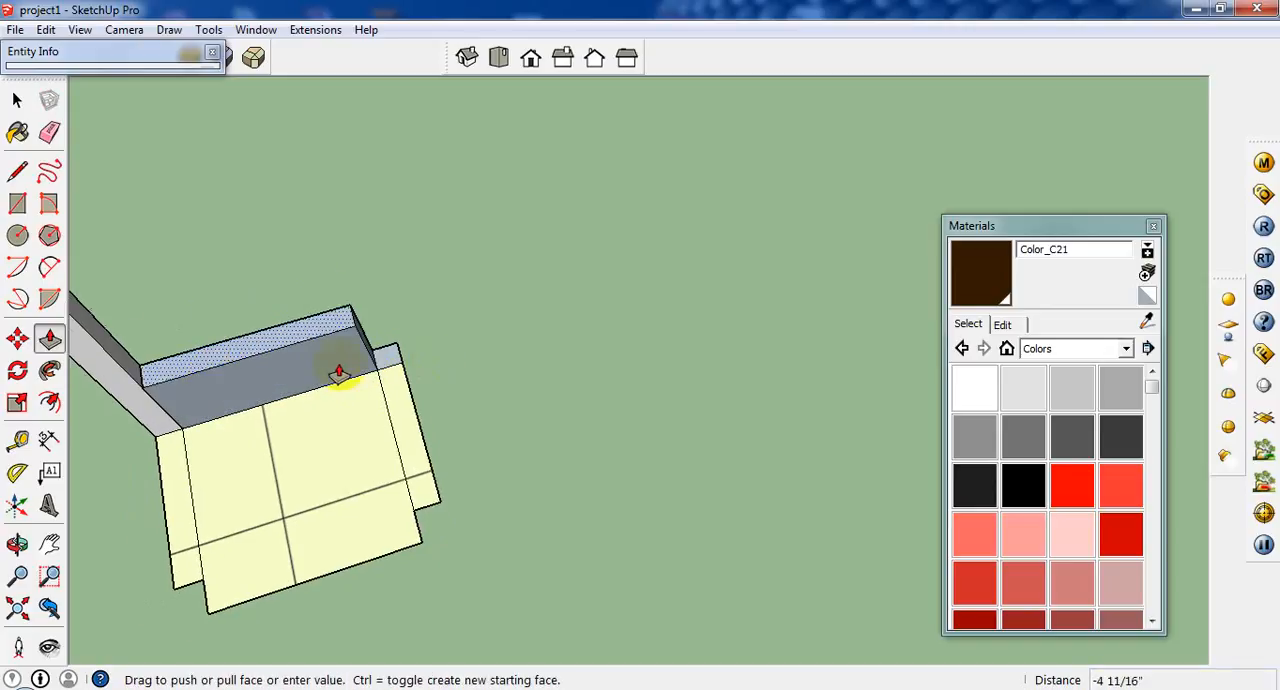
pyautogui.click(102, 230)
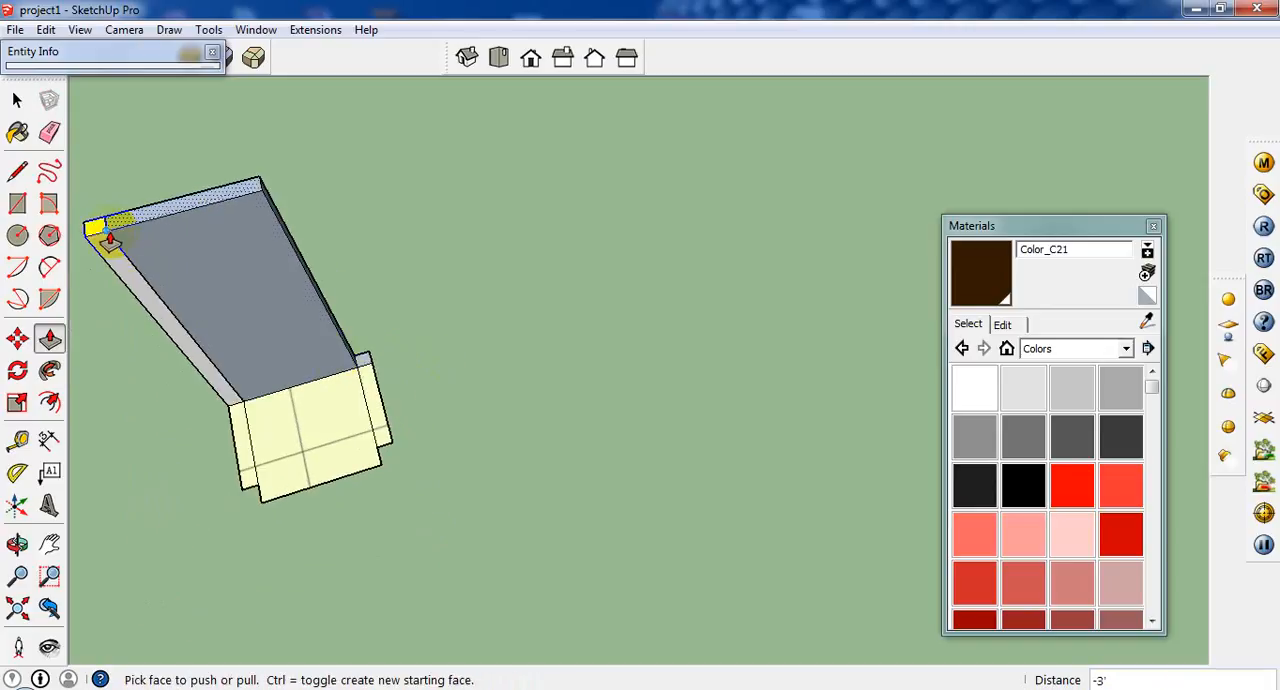
pyautogui.doubleClick(373, 424)
pyautogui.doubleClick(253, 471)
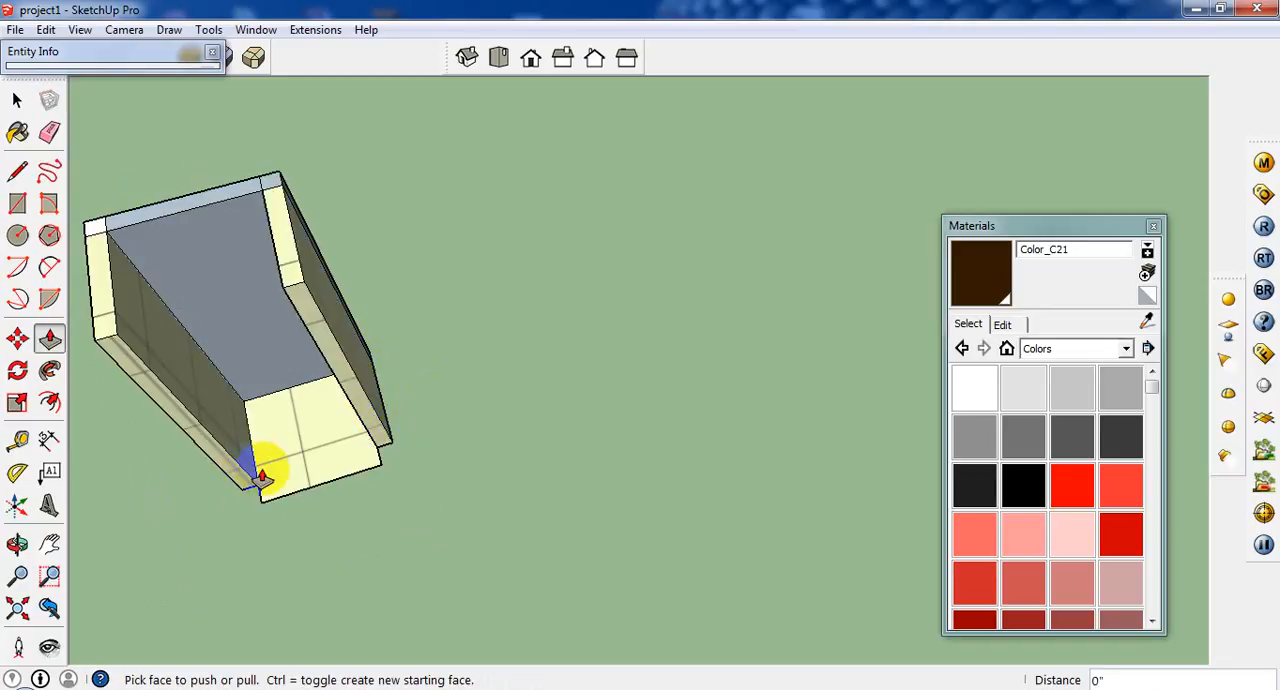
# Extrude the chair's seat face 1' 6" upward between the armrests.
pyautogui.click(285, 487)
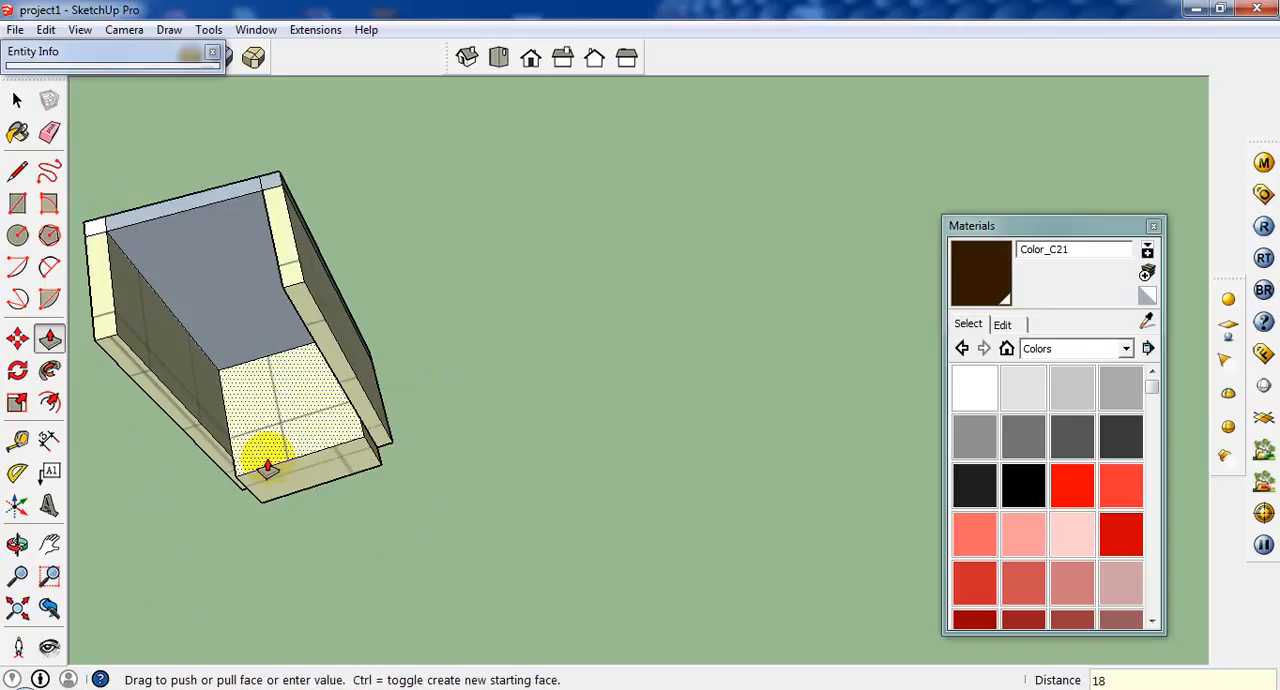
pyautogui.click(300, 414)
pyautogui.moveTo(300, 414); pyautogui.dragTo(377, 303, button='middle')
pyautogui.moveTo(377, 303); pyautogui.dragTo(454, 382)
pyautogui.scroll(-4, 453, 386)
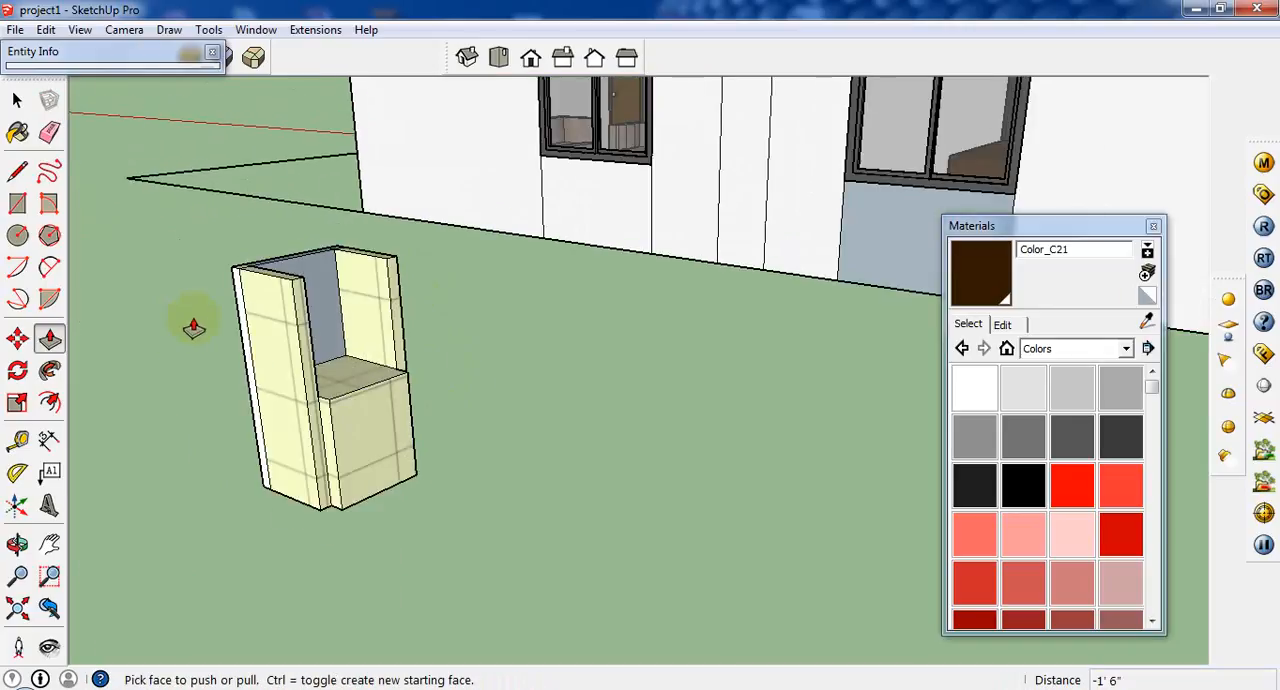
# Form a 1" thick slab at the top of the seat block with Push/Pull.
pyautogui.scroll(5, 206, 324)
pyautogui.scroll(-5, 400, 449)
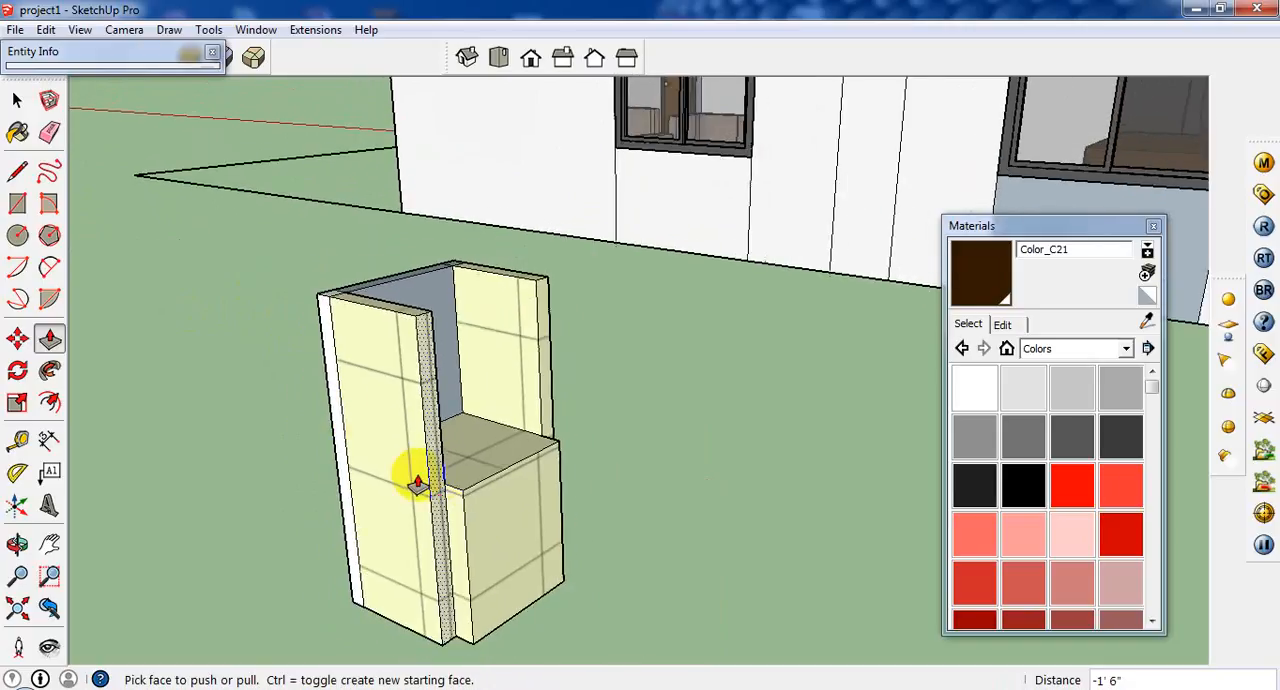
pyautogui.moveTo(417, 486); pyautogui.dragTo(225, 412, button='middle')
pyautogui.scroll(2, 477, 414)
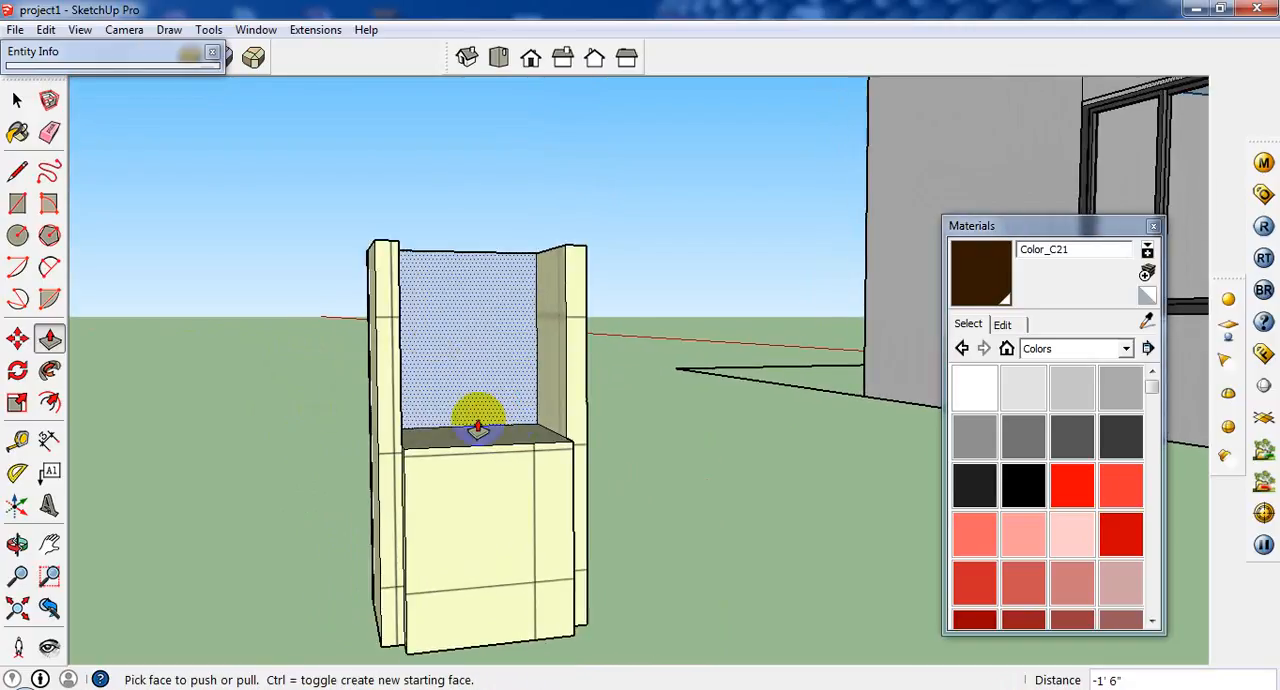
pyautogui.moveTo(474, 410); pyautogui.dragTo(543, 609, button='middle')
pyautogui.press('p')
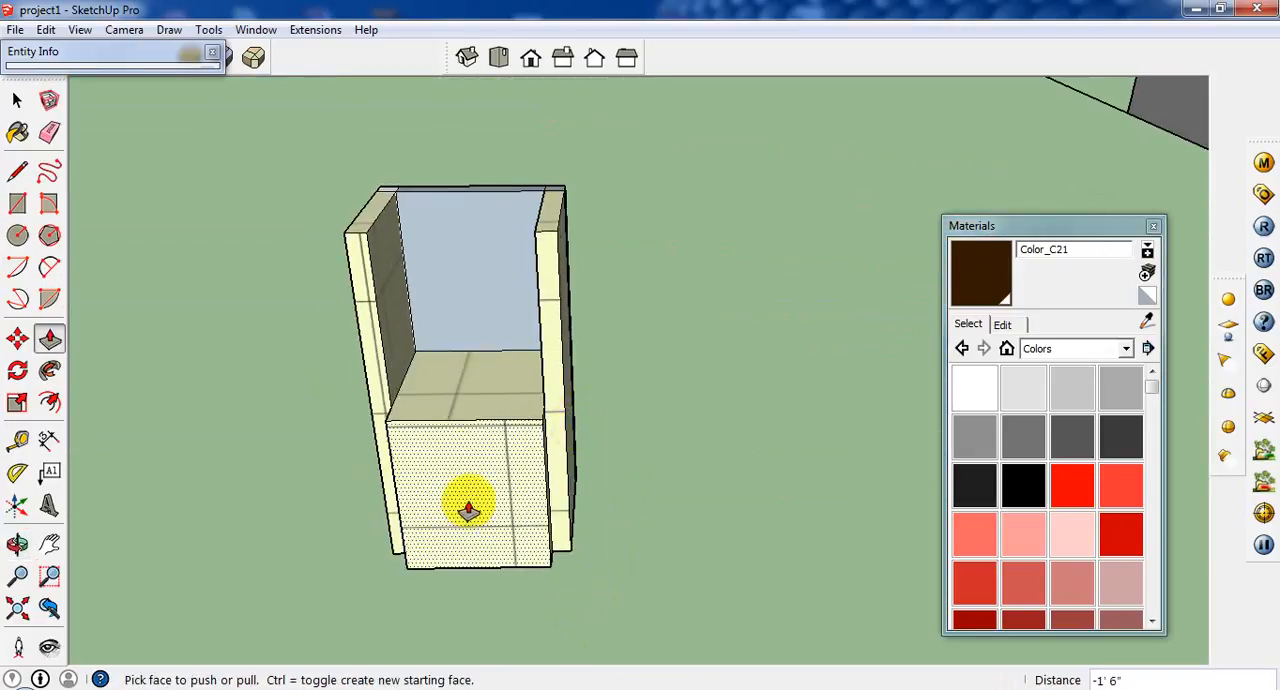
pyautogui.scroll(2, 468, 507)
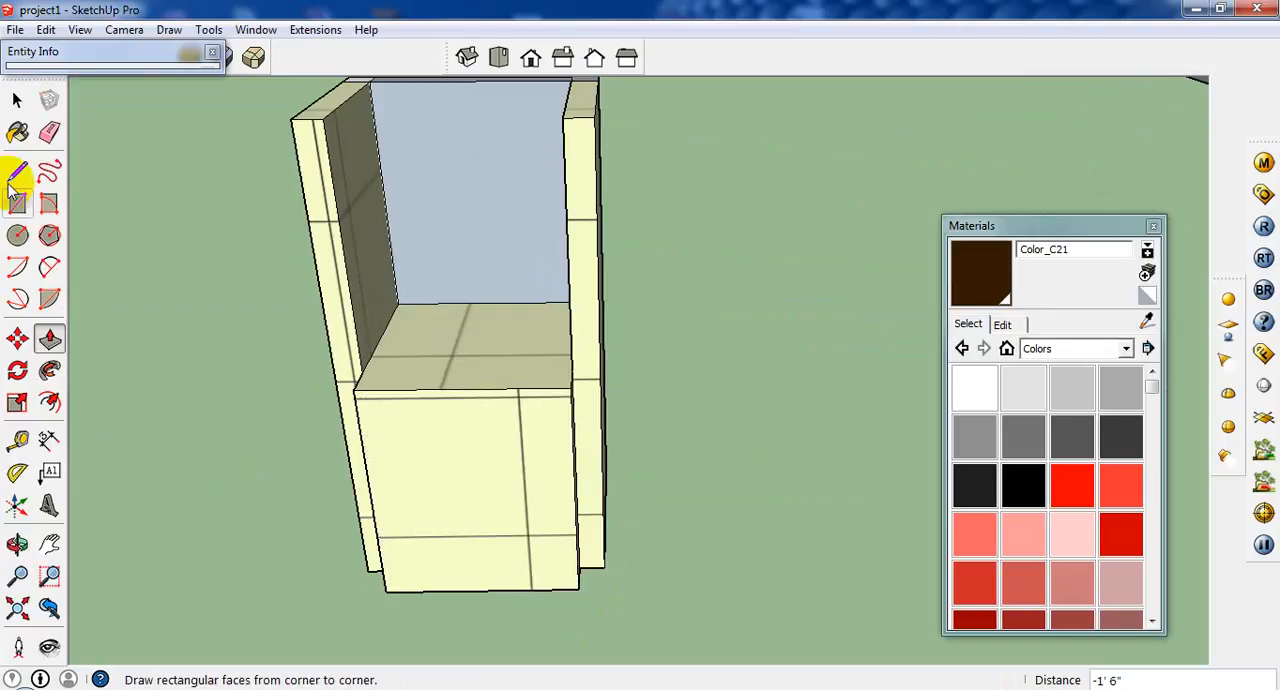
pyautogui.click(486, 369)
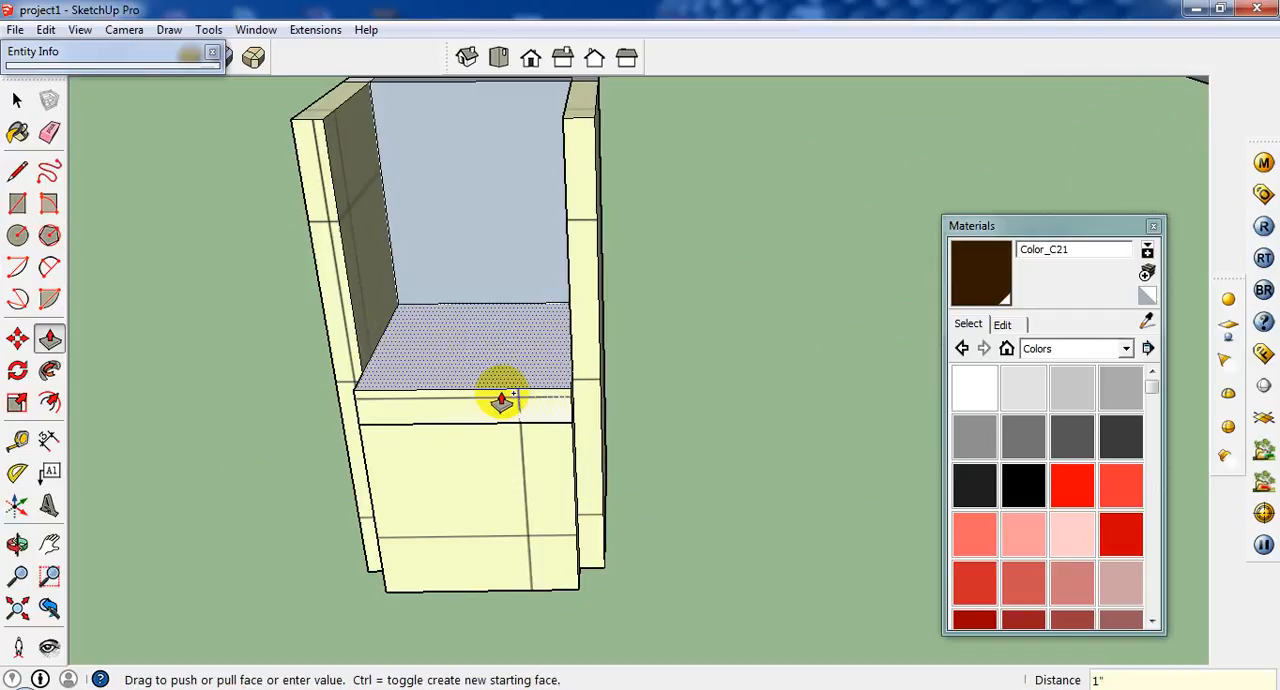
pyautogui.click(502, 400)
# Delete the seat block's front face below the thin seat slab.
pyautogui.click(17, 100)
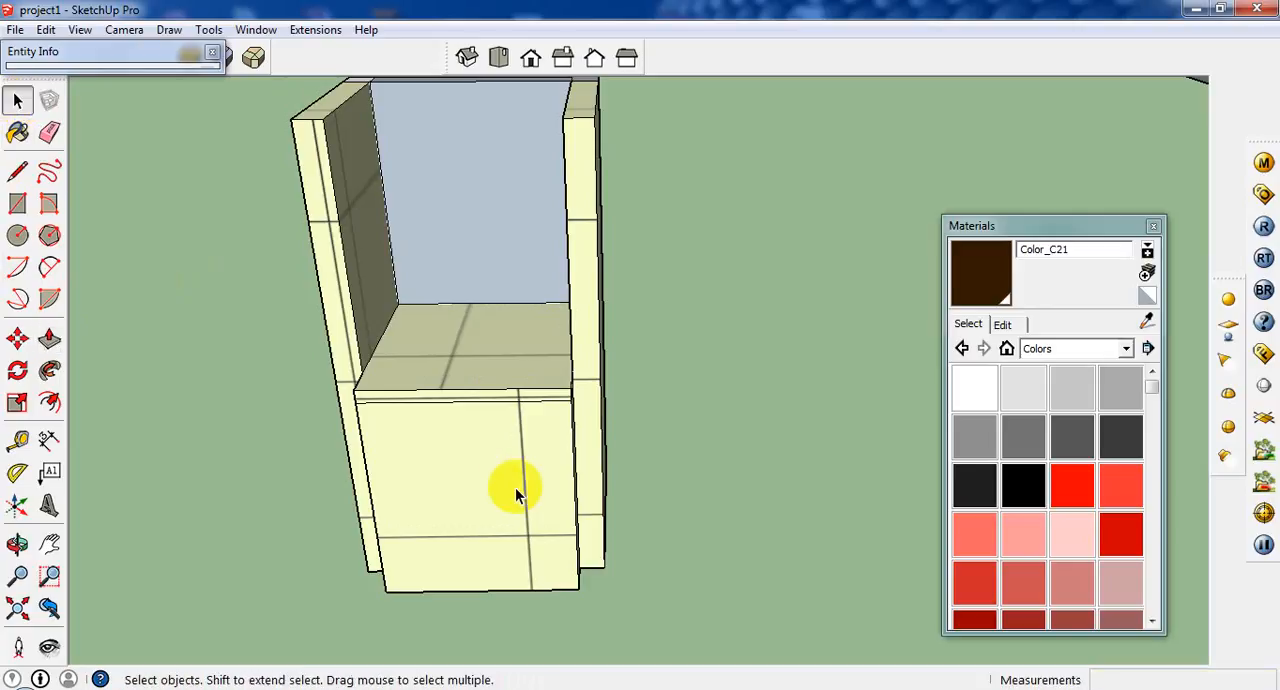
pyautogui.click(515, 487)
pyautogui.rightClick(500, 487)
pyautogui.click(572, 183)
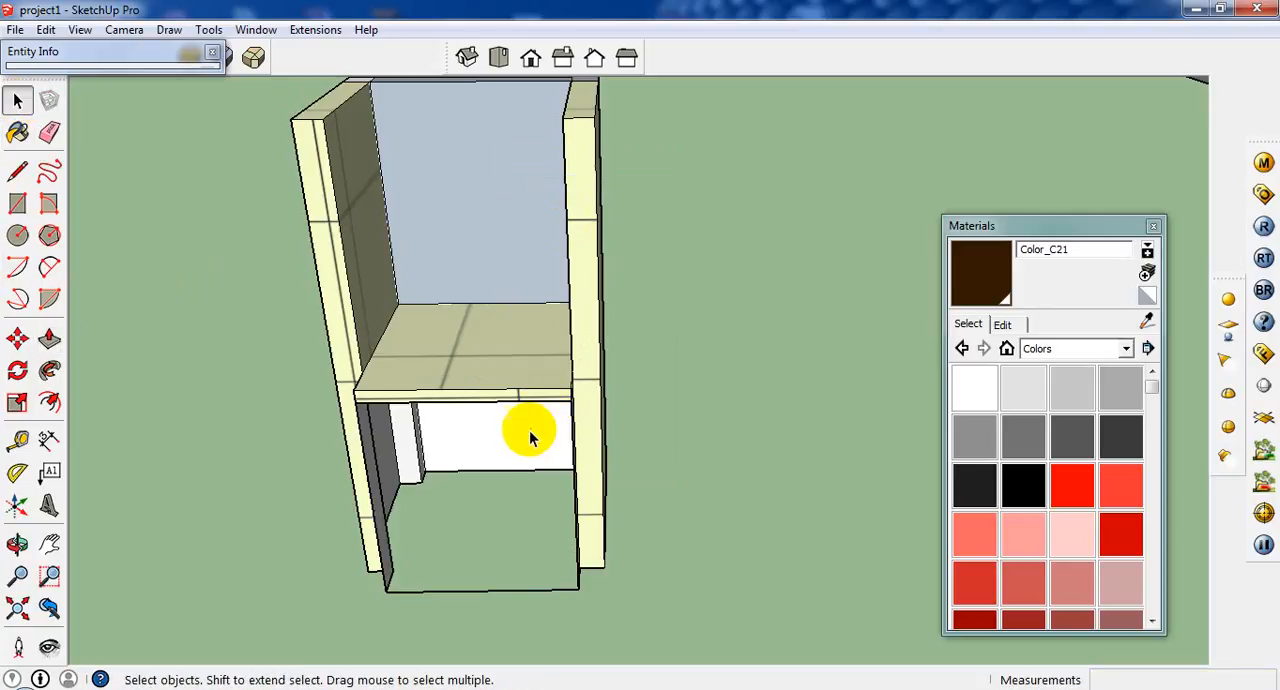
pyautogui.moveTo(530, 431); pyautogui.dragTo(518, 340, button='middle')
pyautogui.scroll(3, 477, 404)
pyautogui.moveTo(477, 404); pyautogui.dragTo(463, 371, button='middle')
pyautogui.moveTo(286, 503); pyautogui.dragTo(284, 610, button='middle')
pyautogui.moveTo(294, 434); pyautogui.dragTo(581, 479, button='middle')
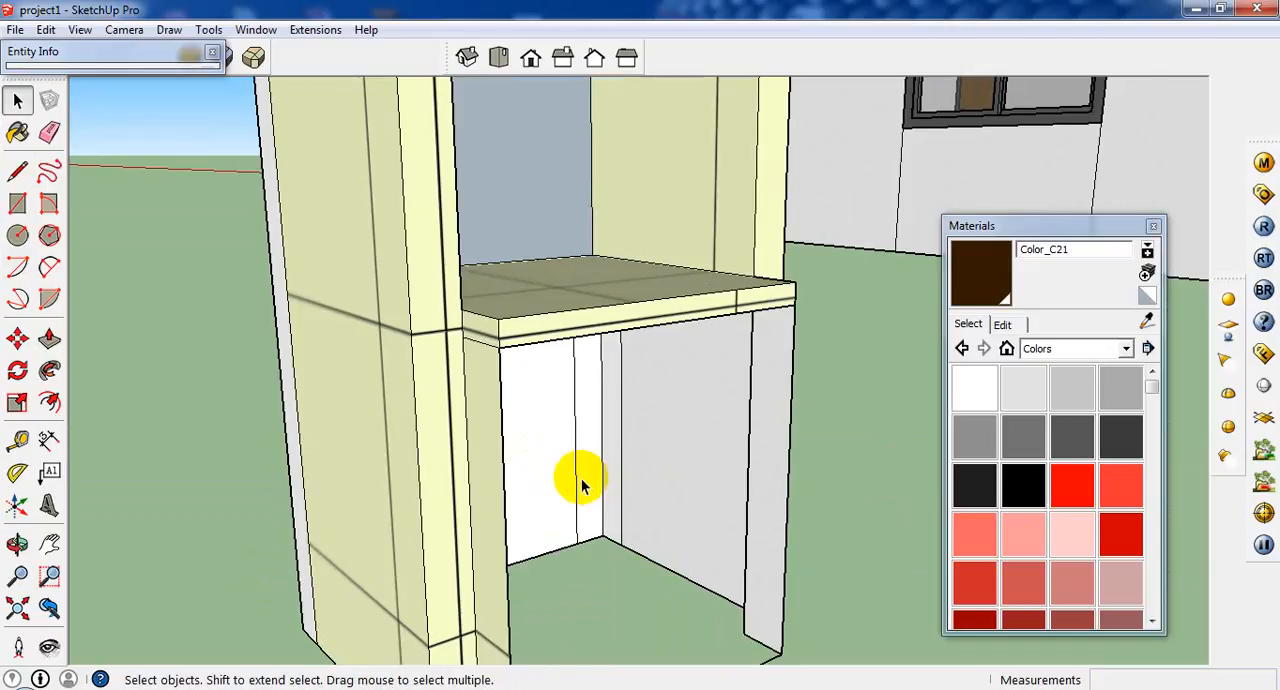
pyautogui.scroll(-4, 576, 482)
pyautogui.scroll(3, 555, 500)
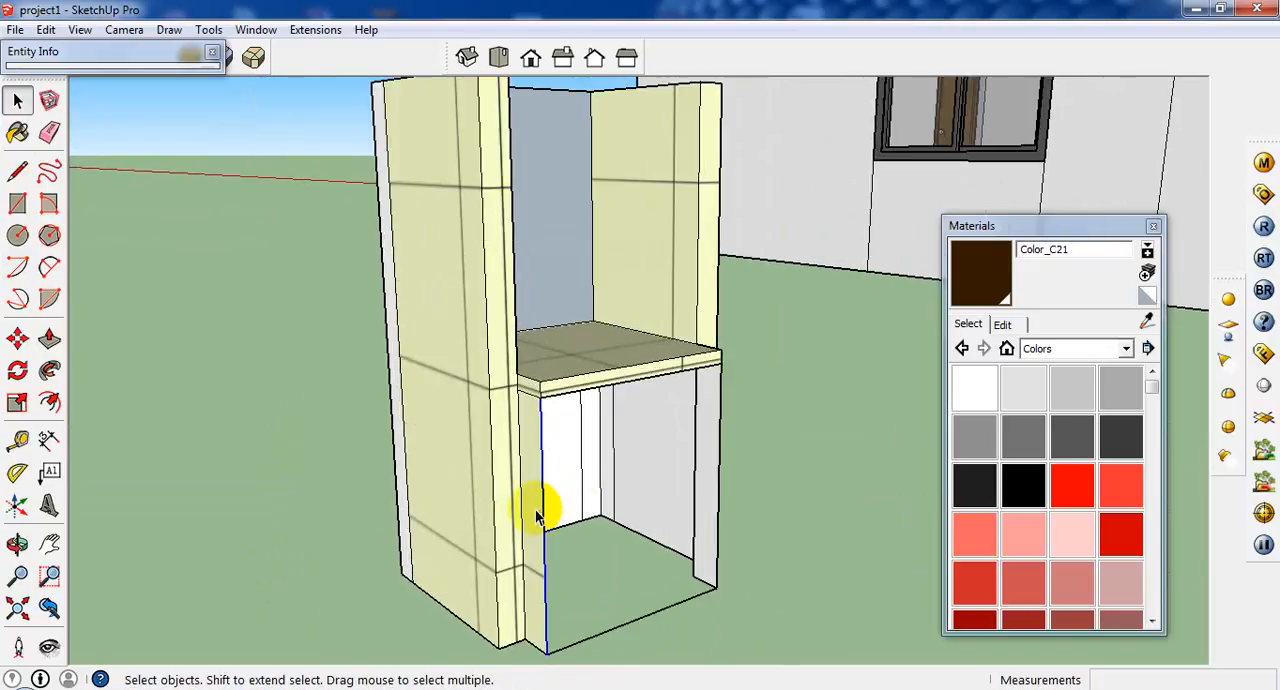
pyautogui.moveTo(537, 515); pyautogui.dragTo(645, 505, button='middle')
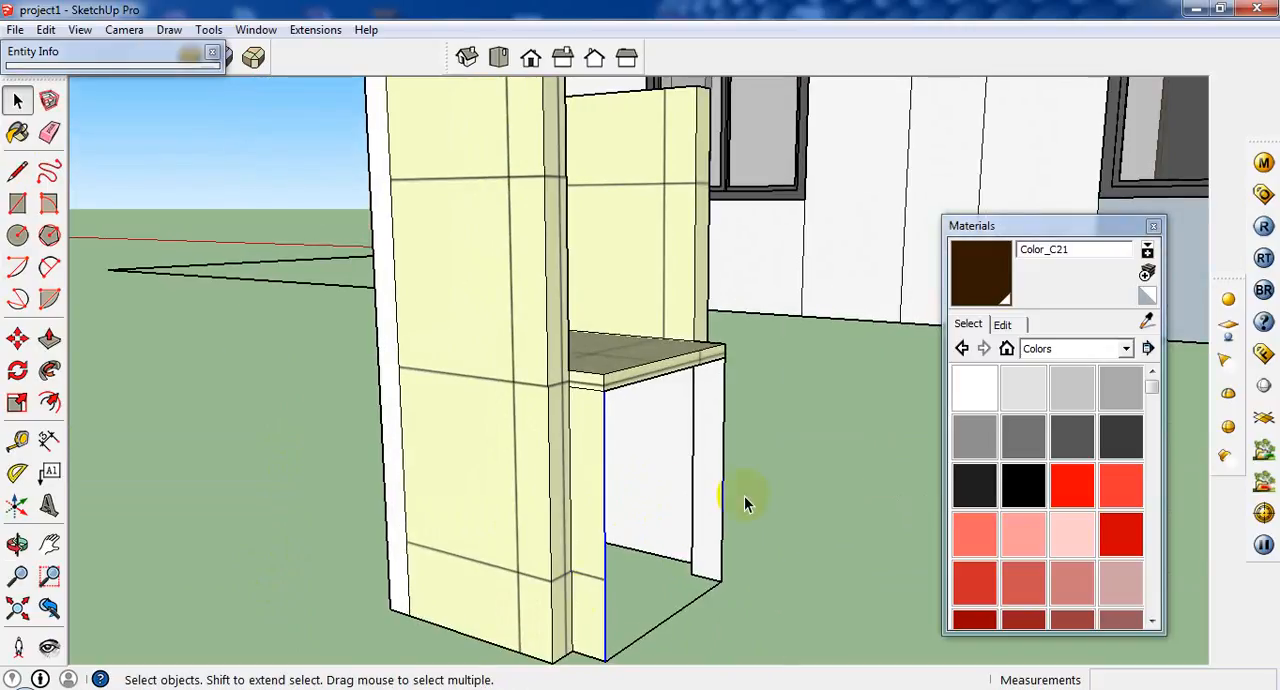
pyautogui.moveTo(744, 496); pyautogui.dragTo(289, 642)
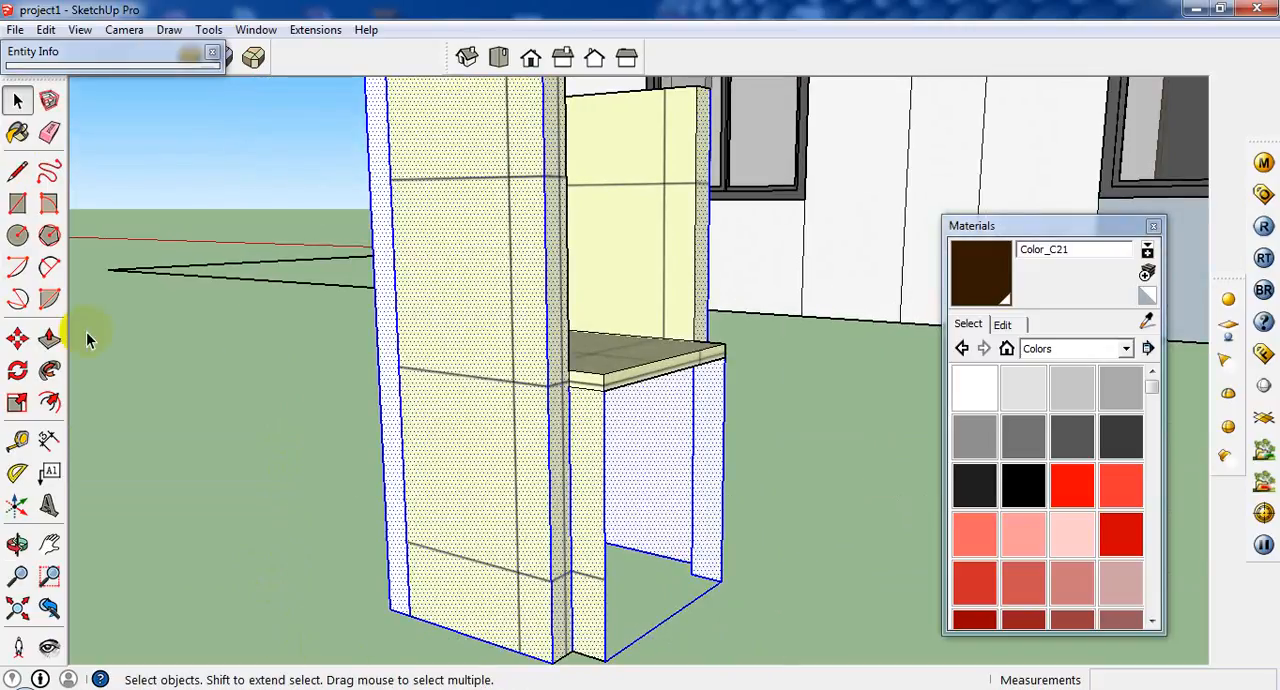
# Draw dividing lines level with the seat slab's underside across one armrest's 2" front and its outer side, around to the backrest's edge.
pyautogui.click(17, 171)
pyautogui.scroll(2, 568, 388)
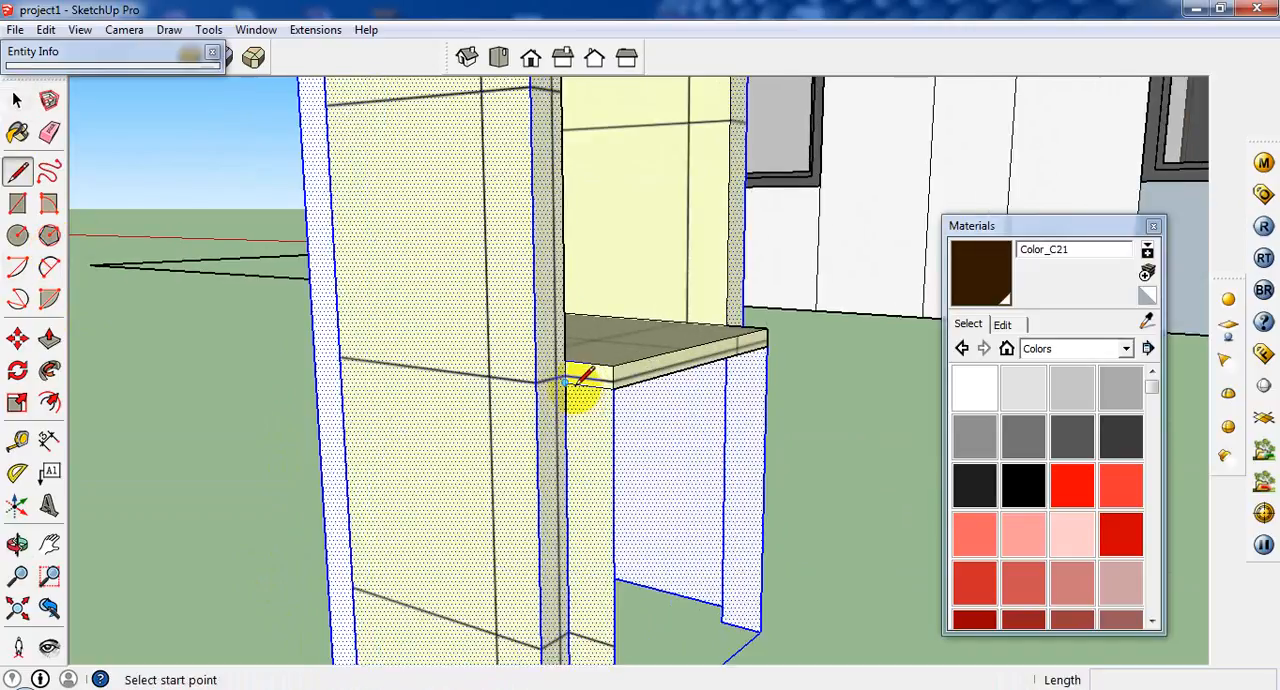
pyautogui.click(568, 386)
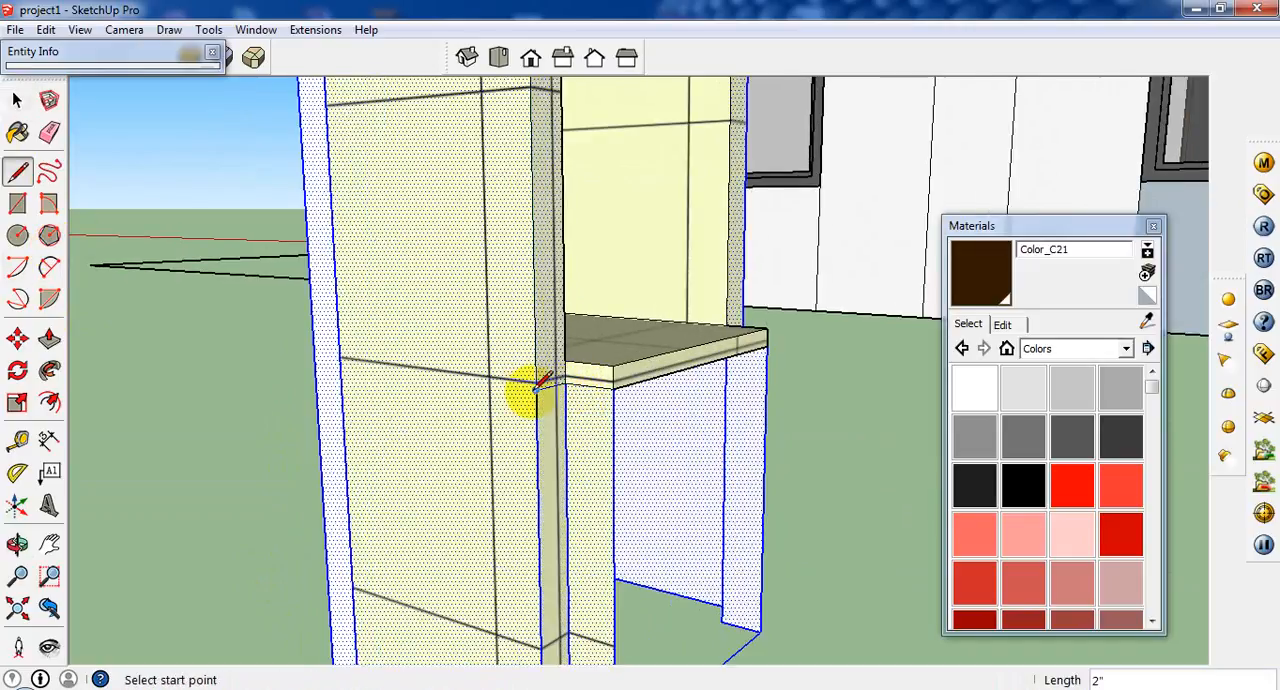
pyautogui.click(536, 388)
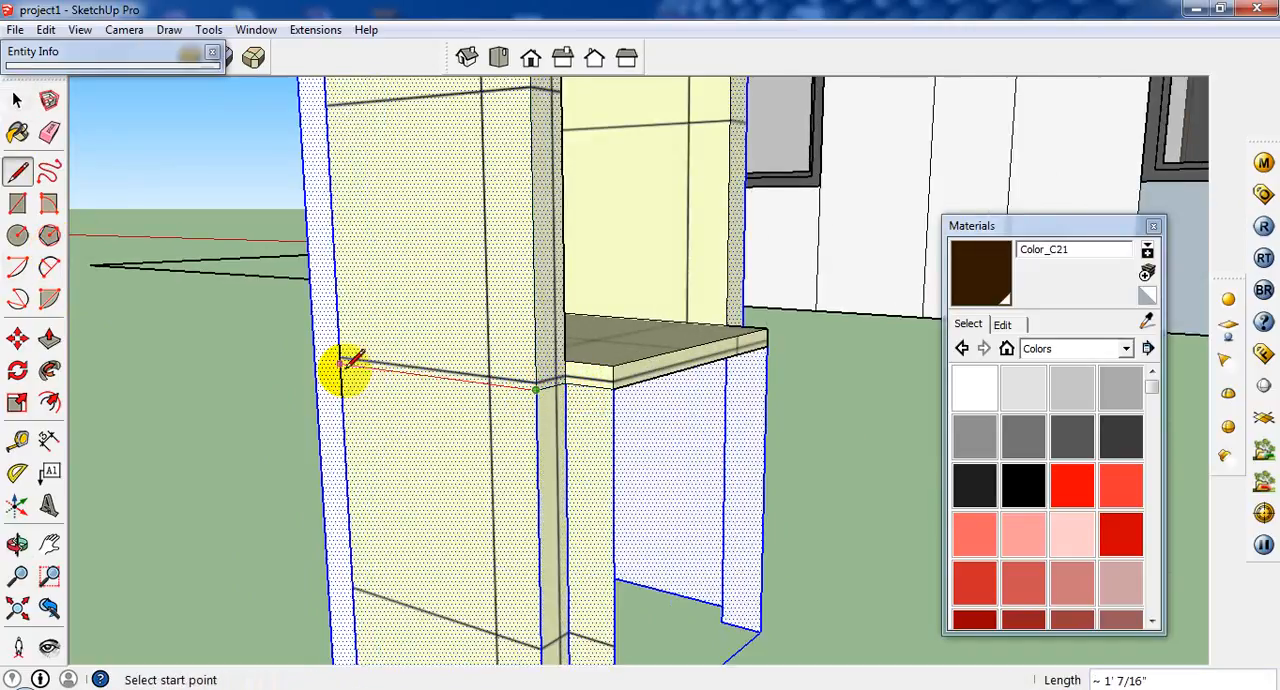
pyautogui.moveTo(345, 365); pyautogui.dragTo(477, 471, button='middle')
pyautogui.click(465, 476)
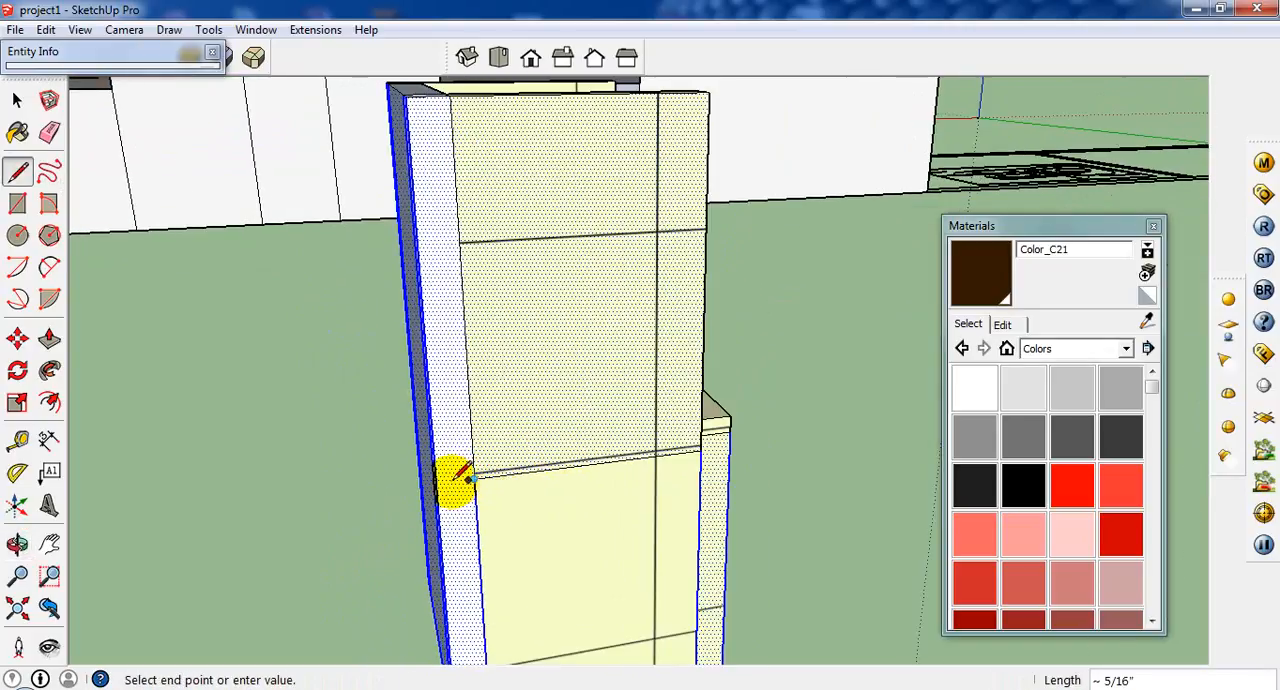
pyautogui.click(447, 480)
pyautogui.moveTo(447, 480); pyautogui.dragTo(666, 491, button='middle')
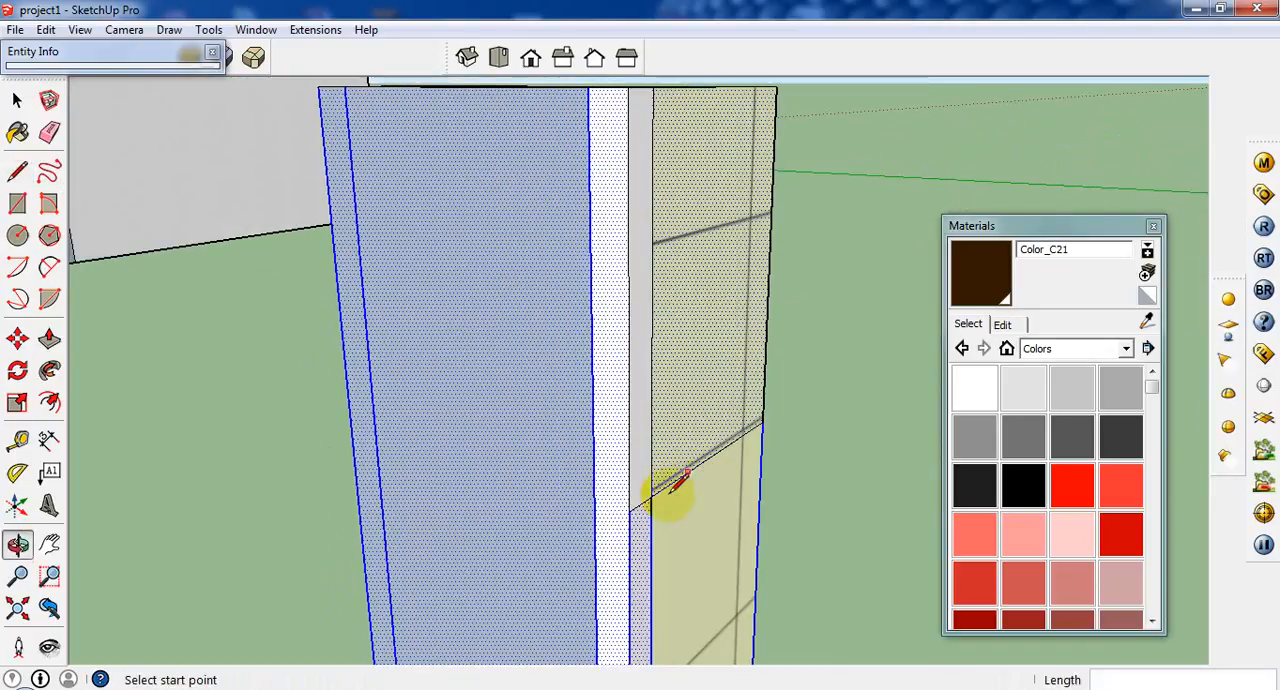
# Continue the dividing line 1' 7" across the backrest's rear face and along the other armrest's outer side.
pyautogui.click(628, 511)
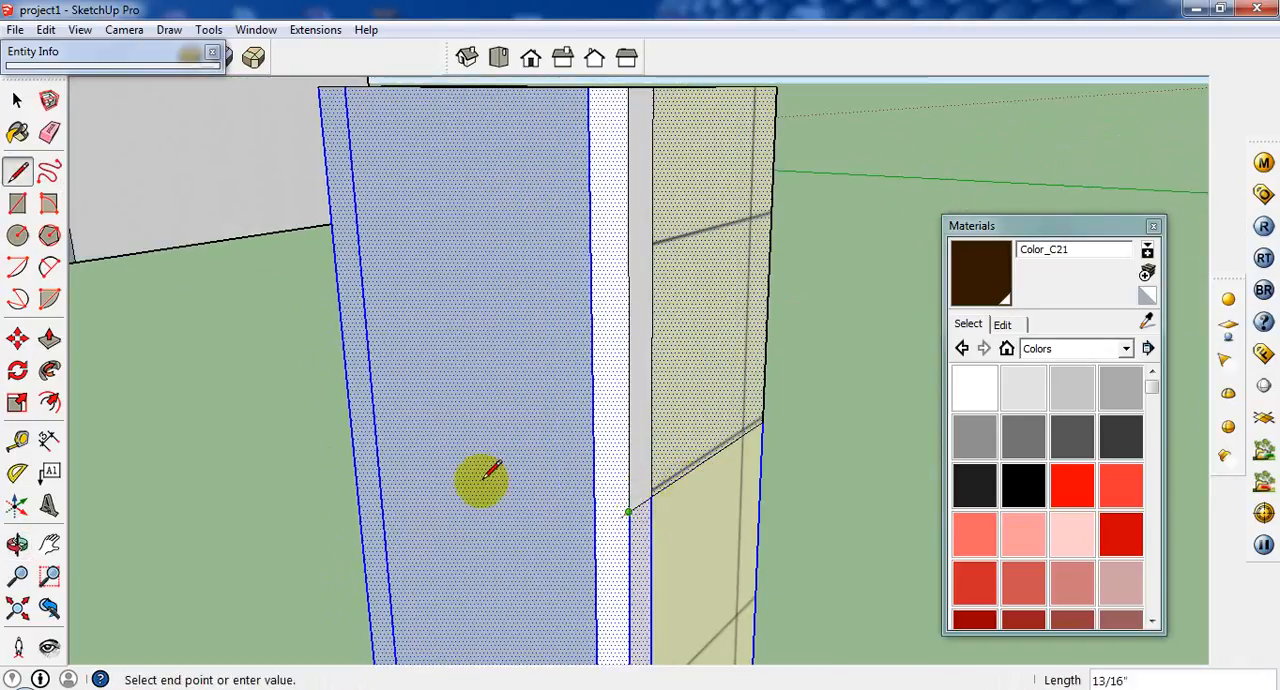
pyautogui.click(355, 440)
pyautogui.moveTo(371, 443); pyautogui.dragTo(466, 530, button='middle')
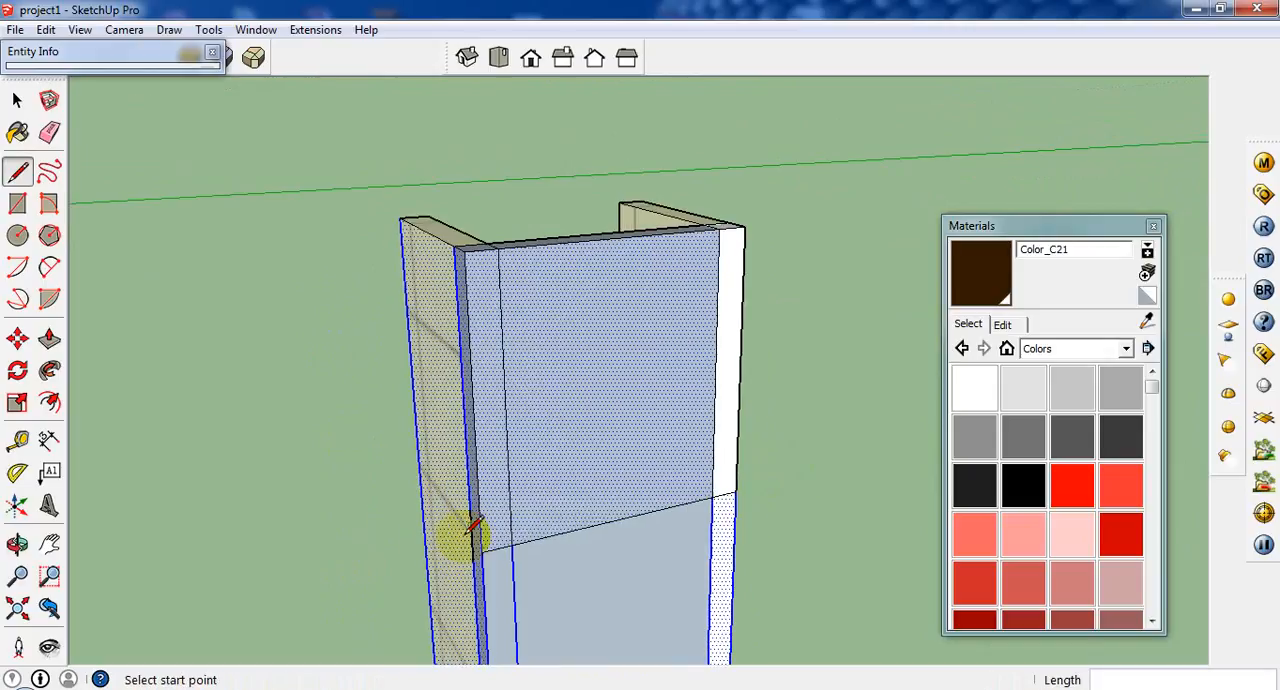
pyautogui.scroll(2, 488, 557)
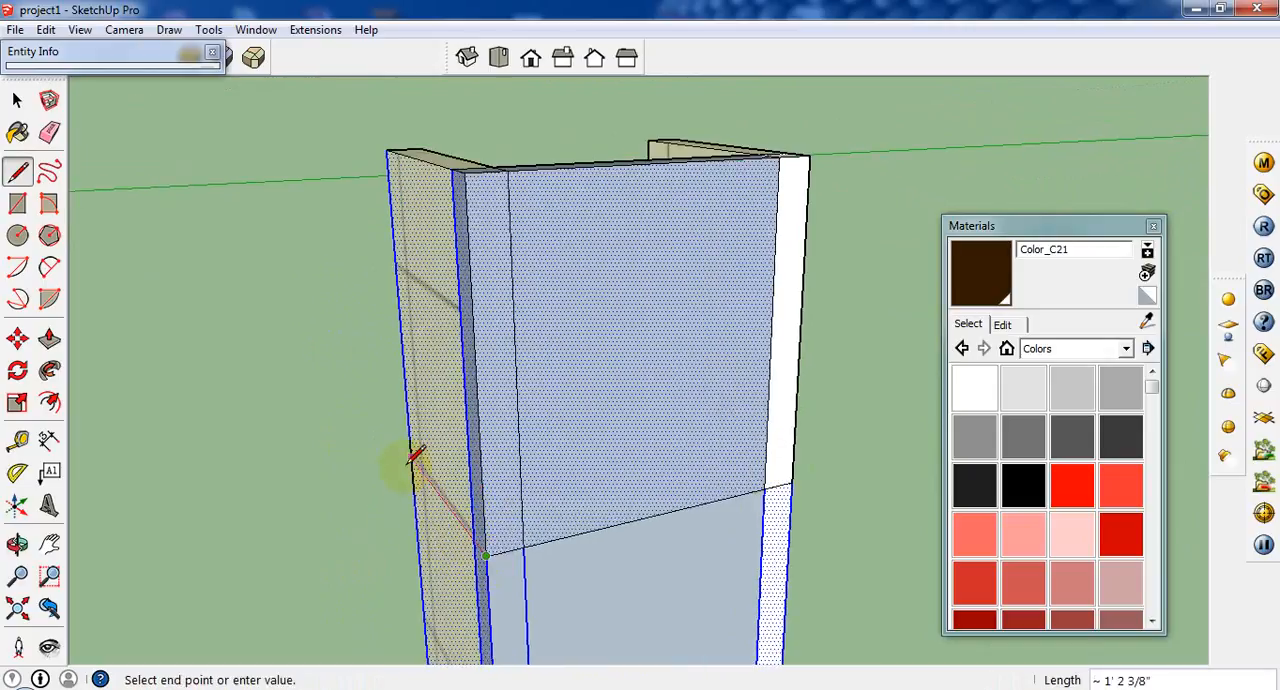
pyautogui.moveTo(416, 455); pyautogui.dragTo(529, 543, button='middle')
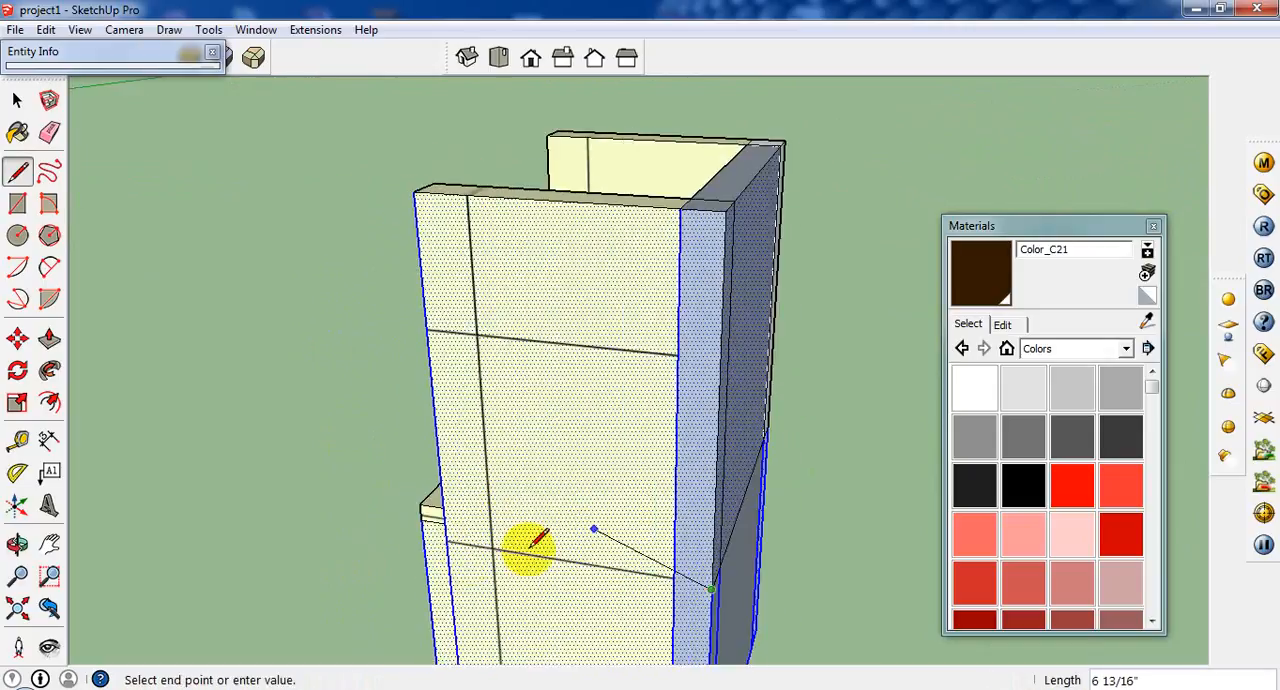
pyautogui.click(448, 546)
# Close the dividing loop with a 2" line across the second armrest's front face at the seat slab's underside.
pyautogui.moveTo(443, 537); pyautogui.dragTo(809, 551, button='middle')
pyautogui.scroll(2, 785, 558)
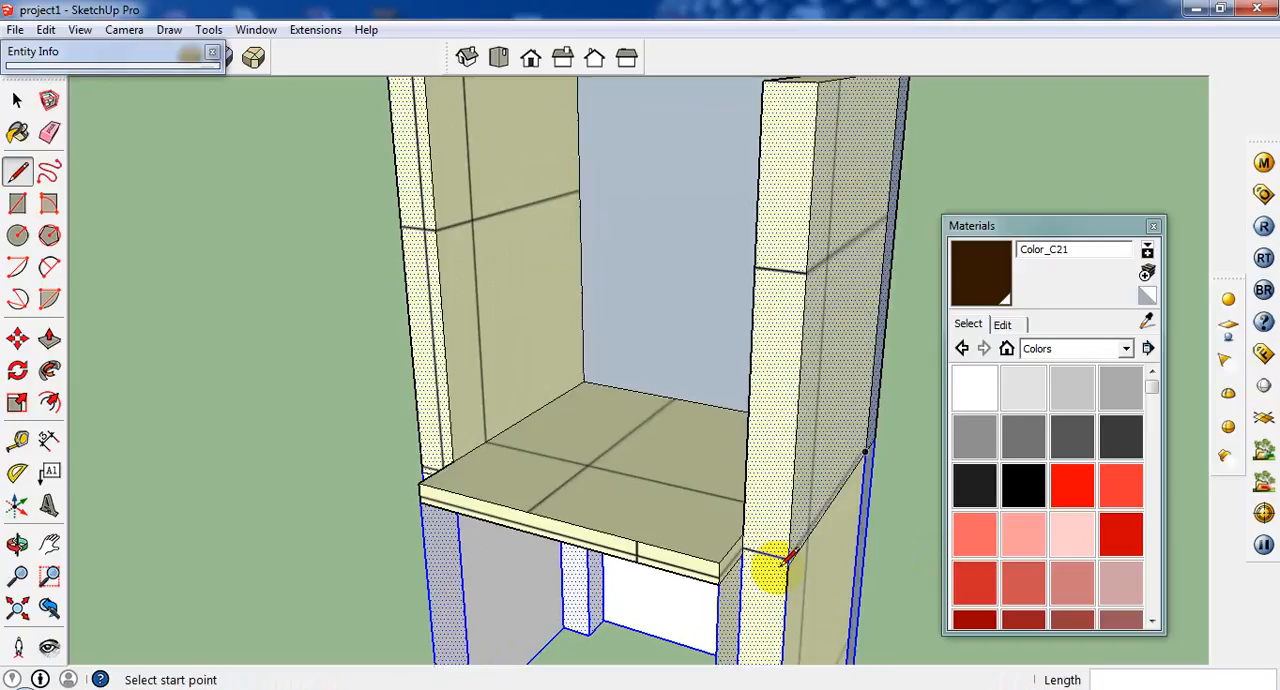
pyautogui.click(787, 564)
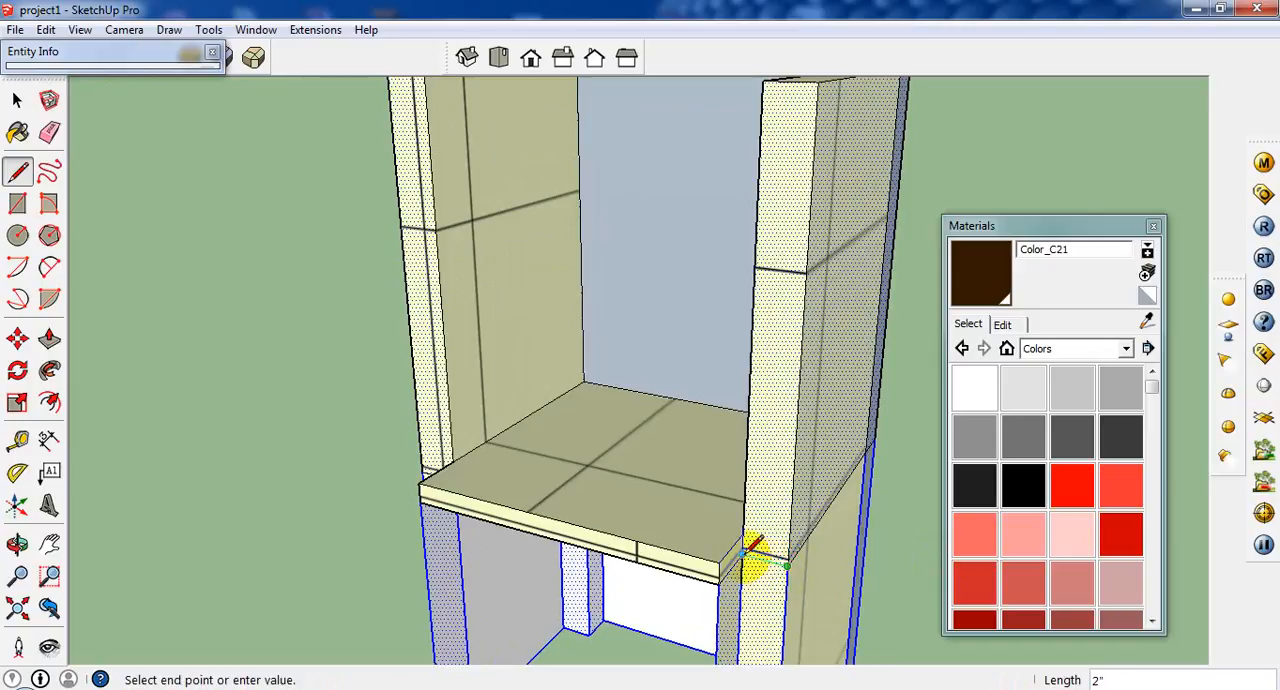
pyautogui.click(752, 548)
pyautogui.scroll(-4, 751, 545)
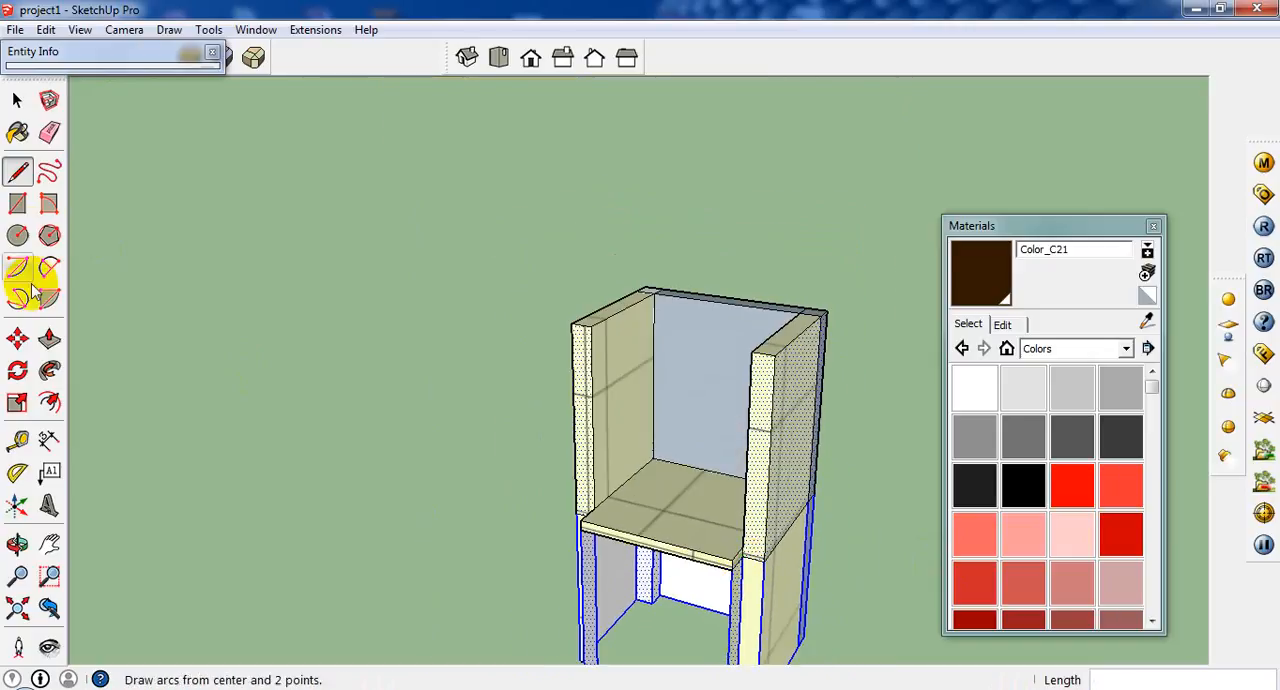
# Push the tops of both armrests down 1' 6" to the level of the seat surface.
pyautogui.click(49, 338)
pyautogui.click(781, 353)
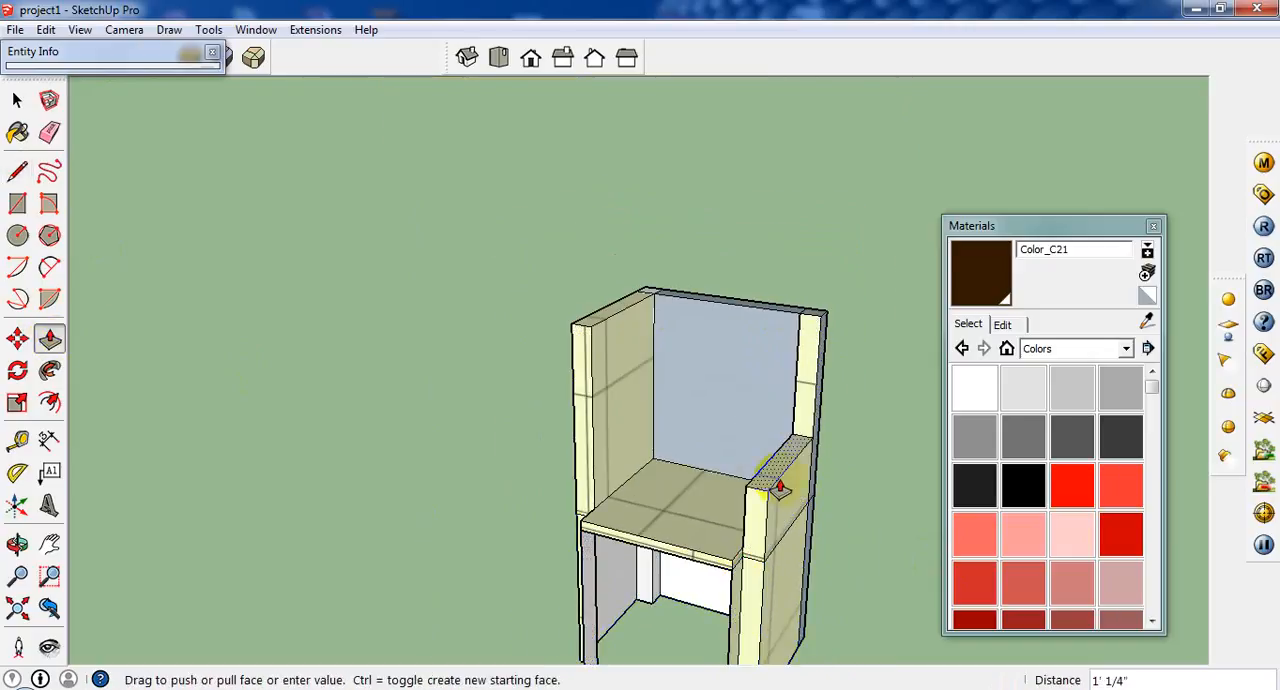
pyautogui.click(760, 532)
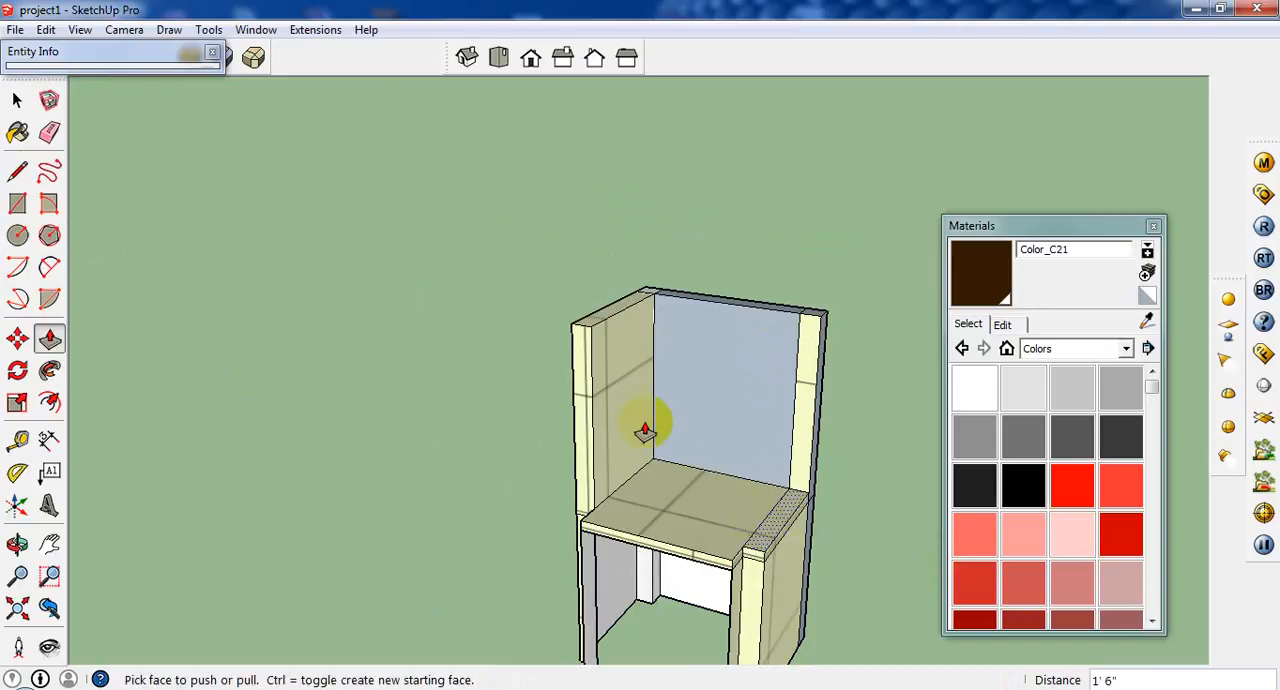
pyautogui.click(591, 325)
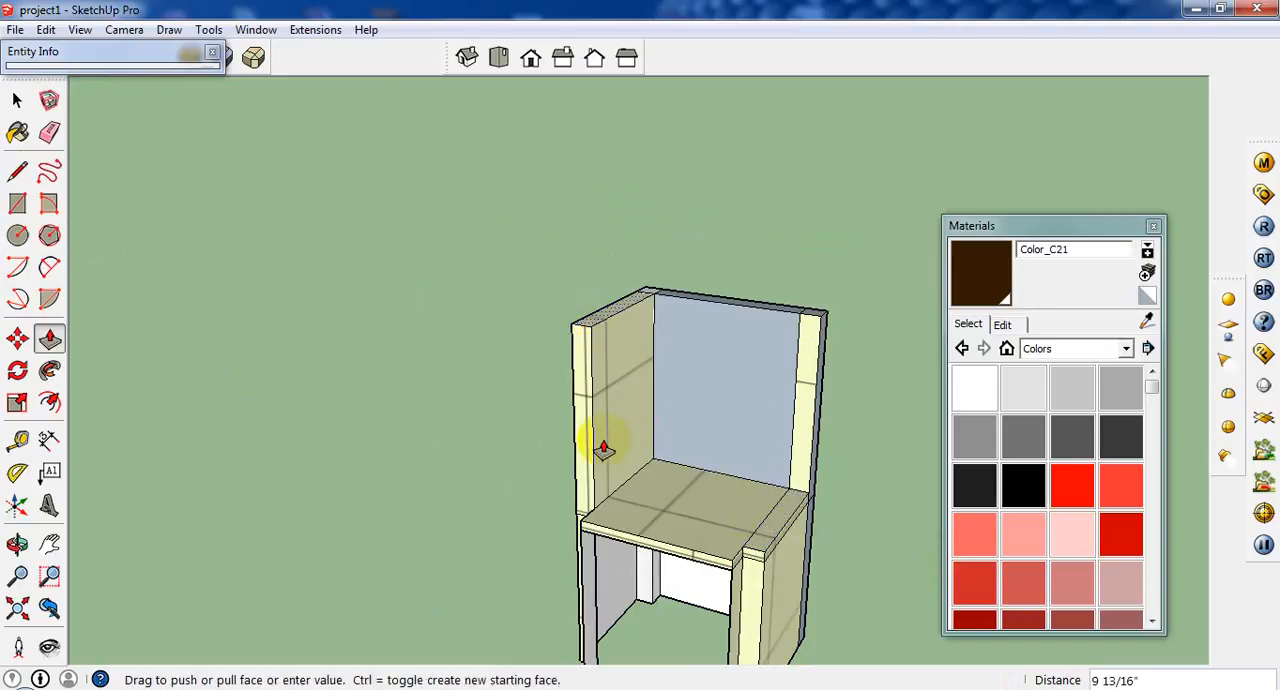
pyautogui.click(616, 512)
# Raise the tops of both armrests 5" above the seat surface.
pyautogui.click(766, 540)
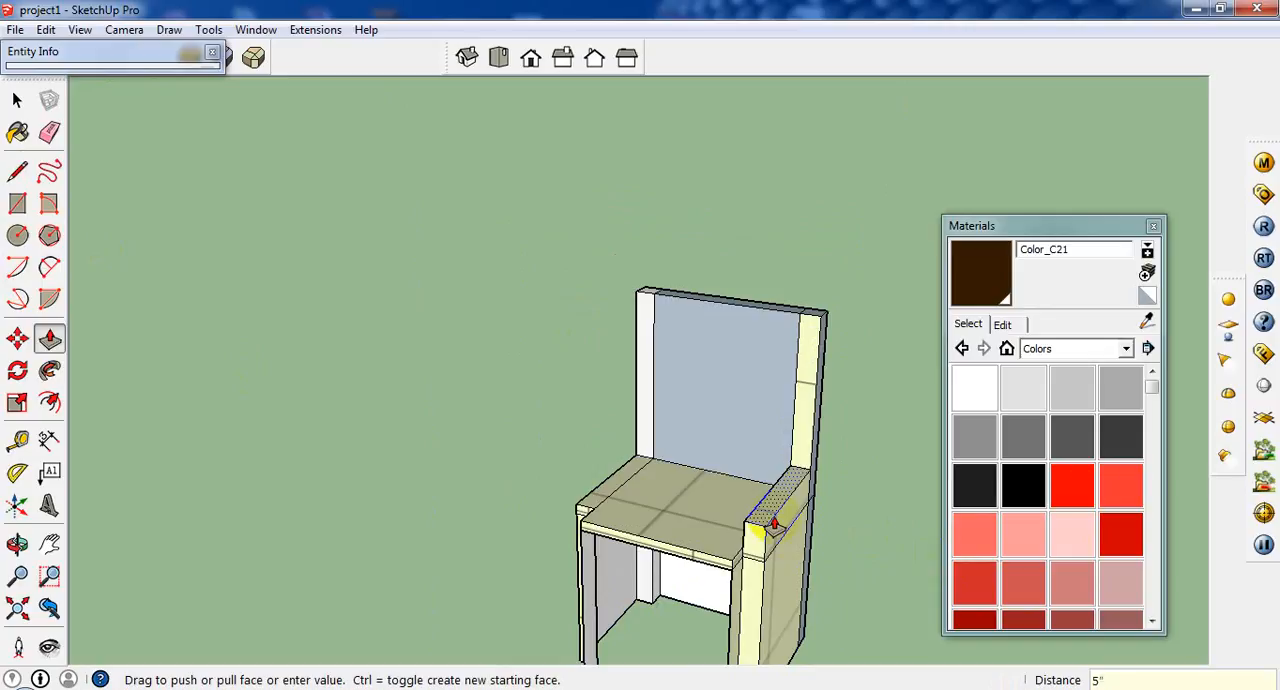
pyautogui.click(601, 492)
pyautogui.moveTo(609, 487); pyautogui.dragTo(586, 524, button='middle')
pyautogui.scroll(-3, 588, 590)
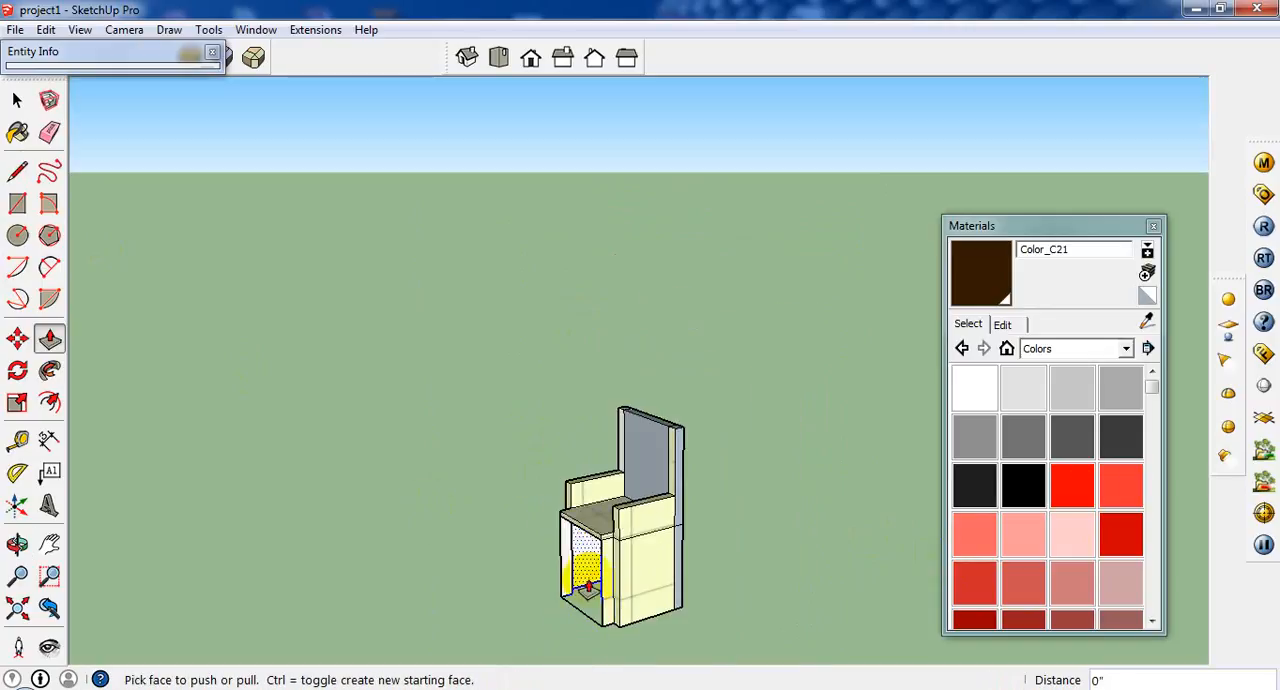
pyautogui.moveTo(588, 590); pyautogui.dragTo(730, 480, button='middle')
# Try deleting everything below the chair's seat together with the floor outline, and undo the deletion.
pyautogui.click(17, 100)
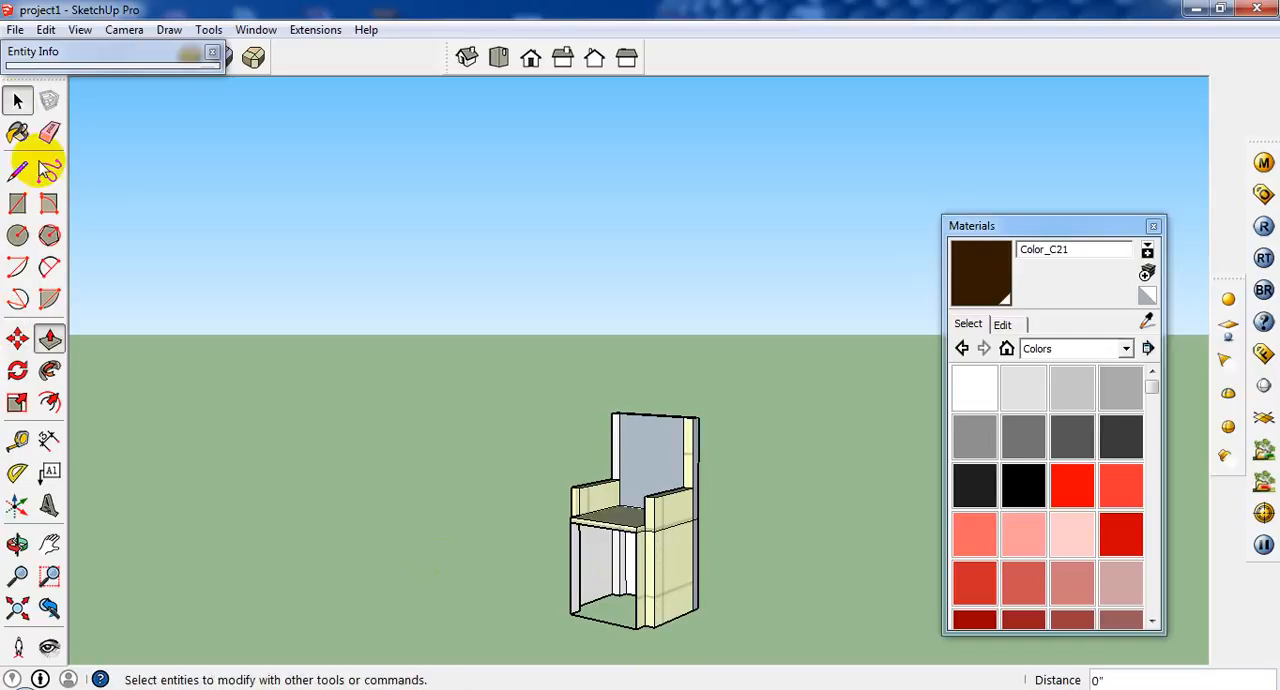
pyautogui.scroll(1, 791, 608)
pyautogui.moveTo(652, 578); pyautogui.dragTo(723, 563, button='middle')
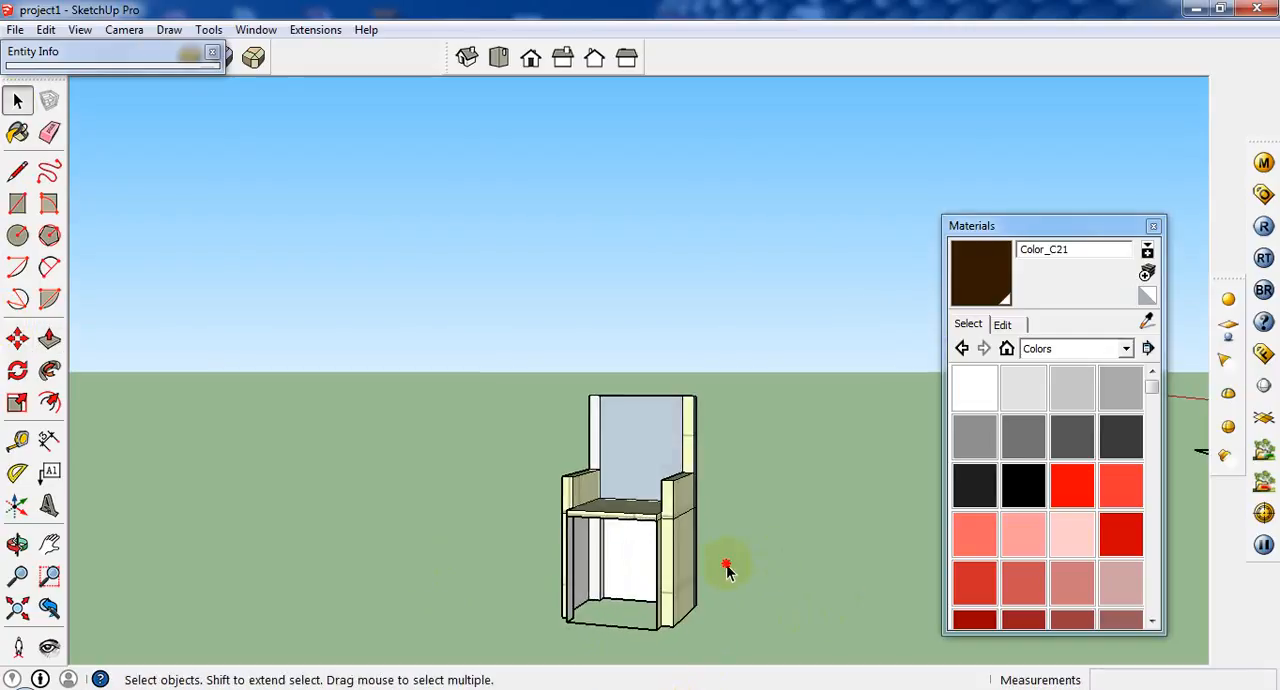
pyautogui.moveTo(723, 563); pyautogui.dragTo(452, 647)
pyautogui.scroll(2, 620, 613)
pyautogui.press('Delete')
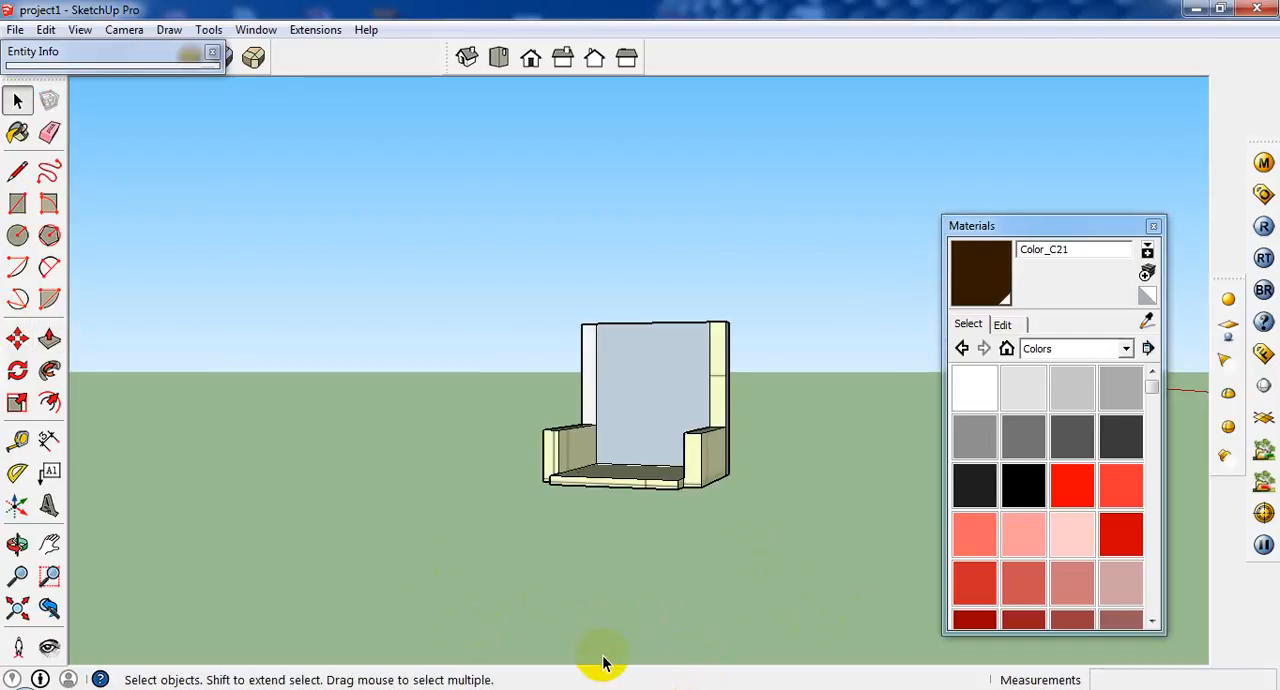
pyautogui.moveTo(602, 655); pyautogui.dragTo(625, 625, button='middle')
pyautogui.scroll(-1, 686, 556)
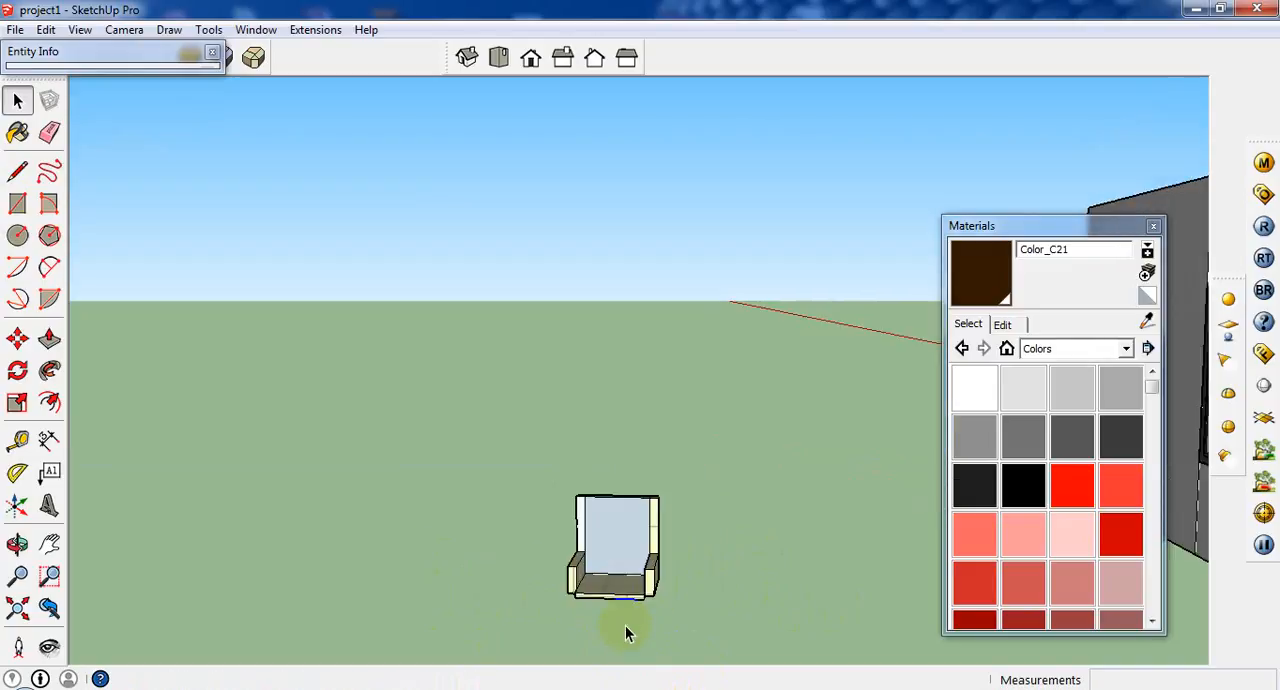
pyautogui.hotkey('ctrl', 'z')
# Delete the chair's walls below the seat slab while keeping the outline on the ground.
pyautogui.scroll(1, 627, 558)
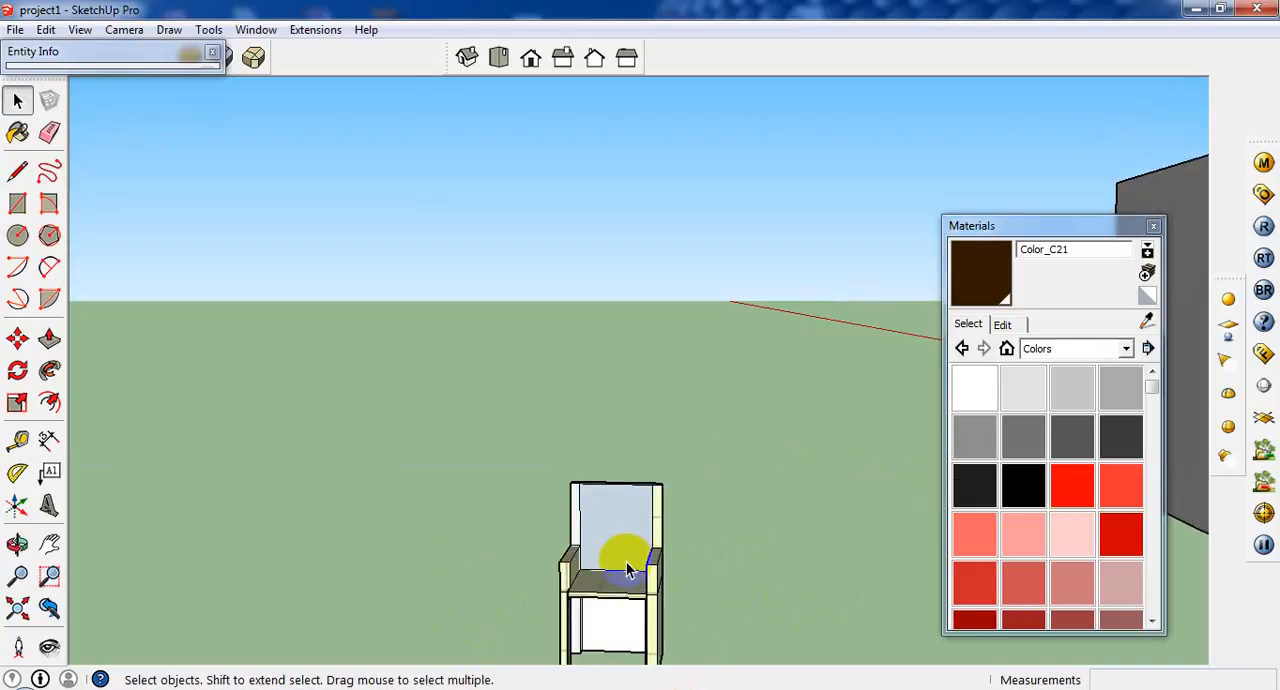
pyautogui.scroll(-1, 627, 558)
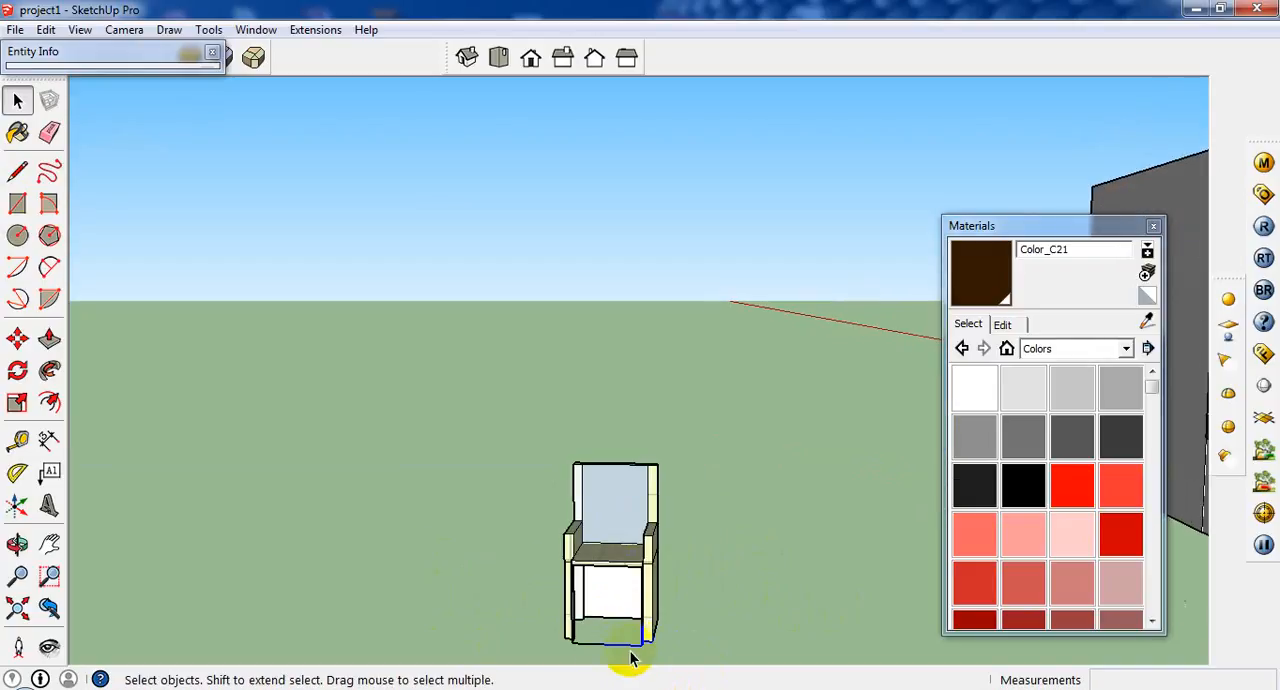
pyautogui.click(553, 616)
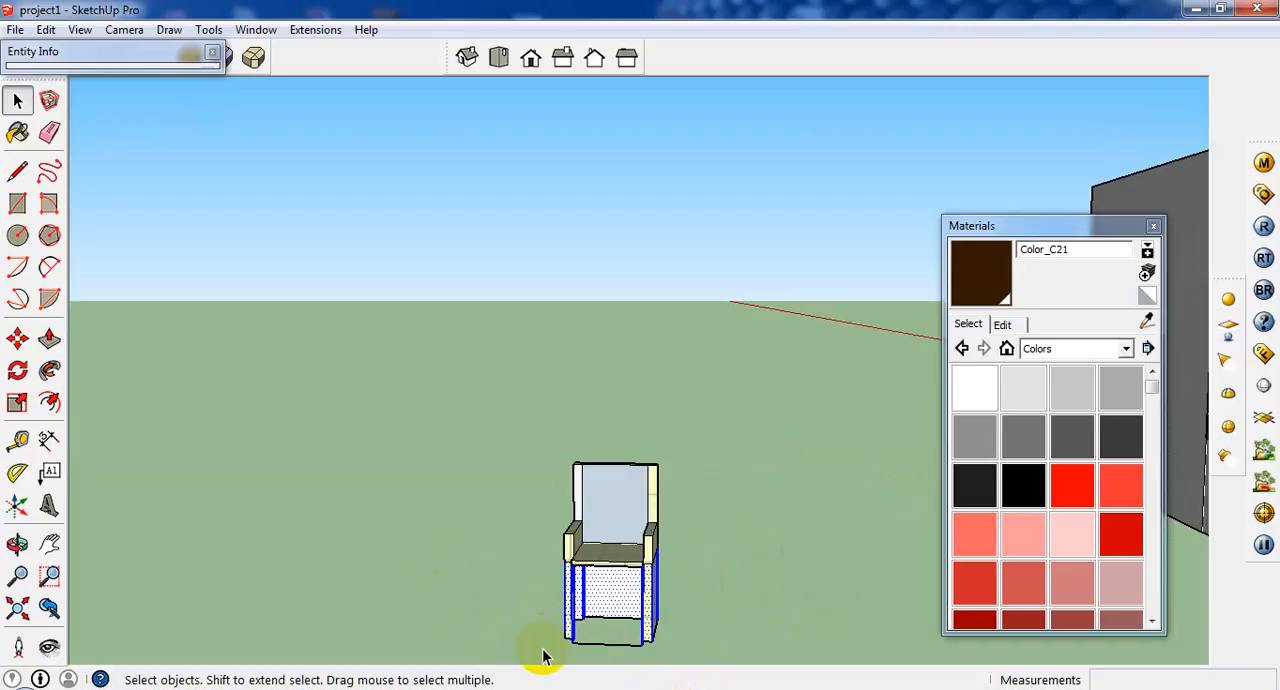
pyautogui.press('Delete')
pyautogui.moveTo(598, 660)
pyautogui.mouseDown(button='middle')
pyautogui.moveTo(605, 650)
pyautogui.moveTo(587, 652)
pyautogui.mouseUp(button='middle')
# Erase the leftover short edges of the corner piece inside the ground outline's rear corner.
pyautogui.scroll(2, 583, 630)
pyautogui.click(578, 607)
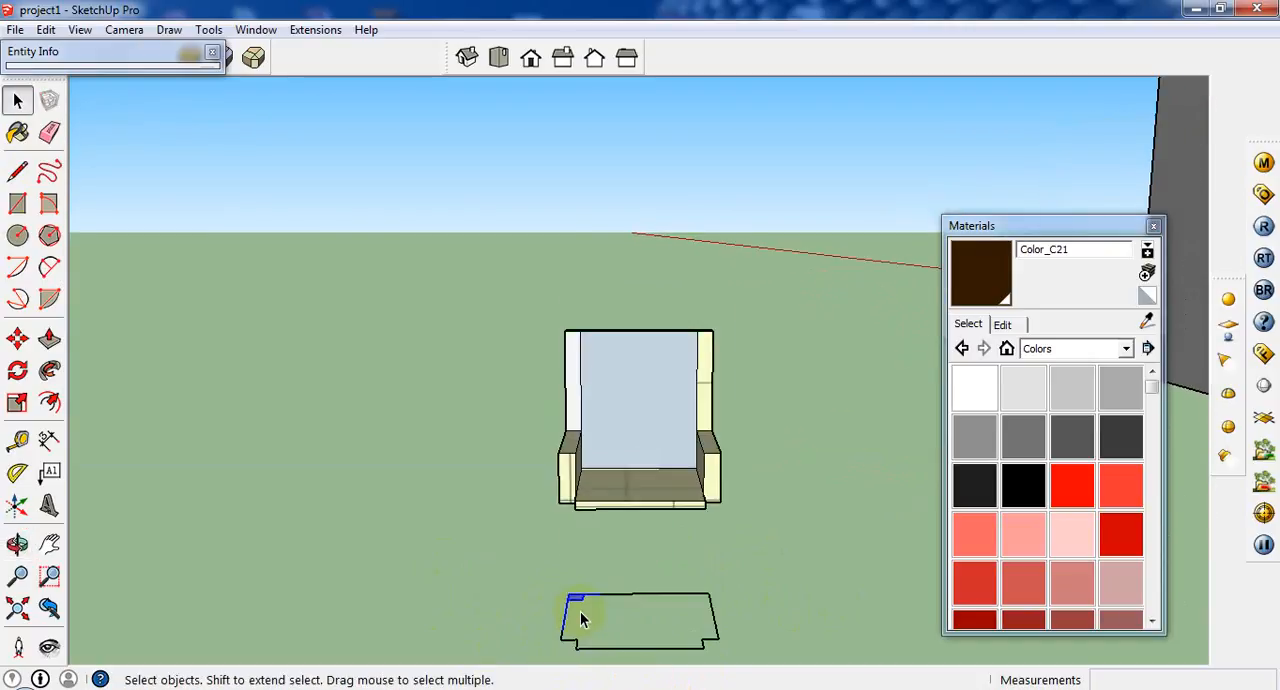
pyautogui.scroll(1, 580, 611)
pyautogui.rightClick(578, 603)
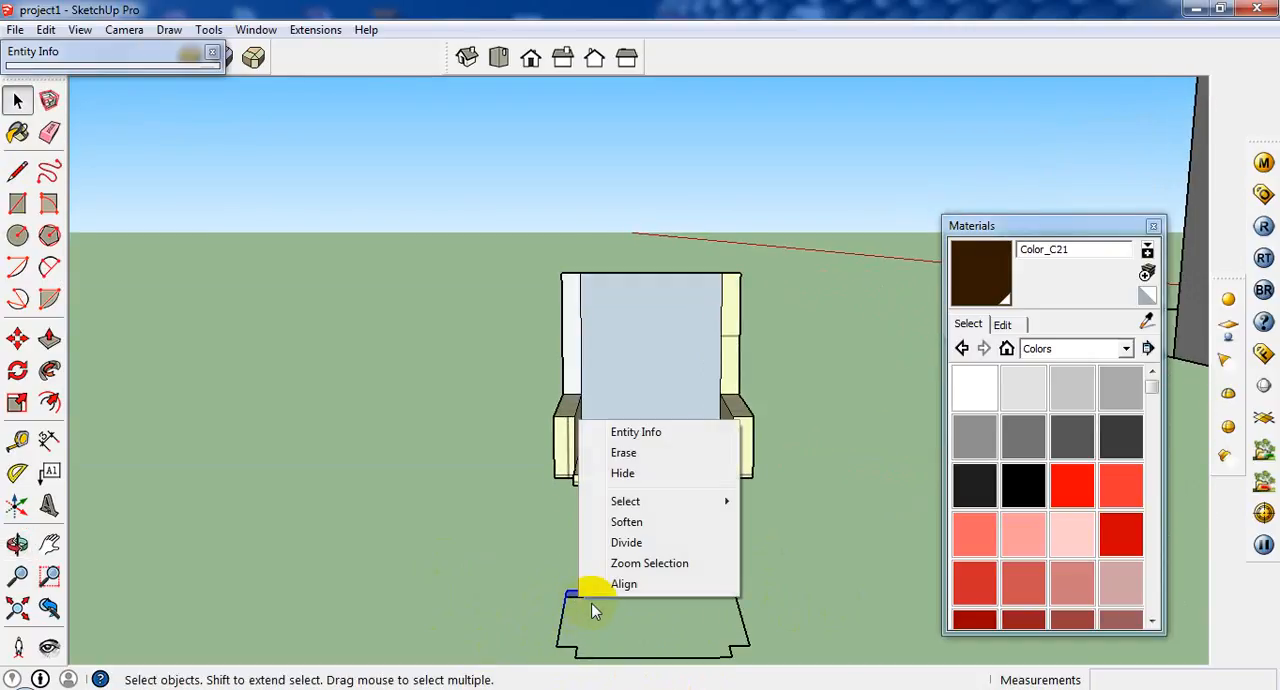
pyautogui.click(630, 450)
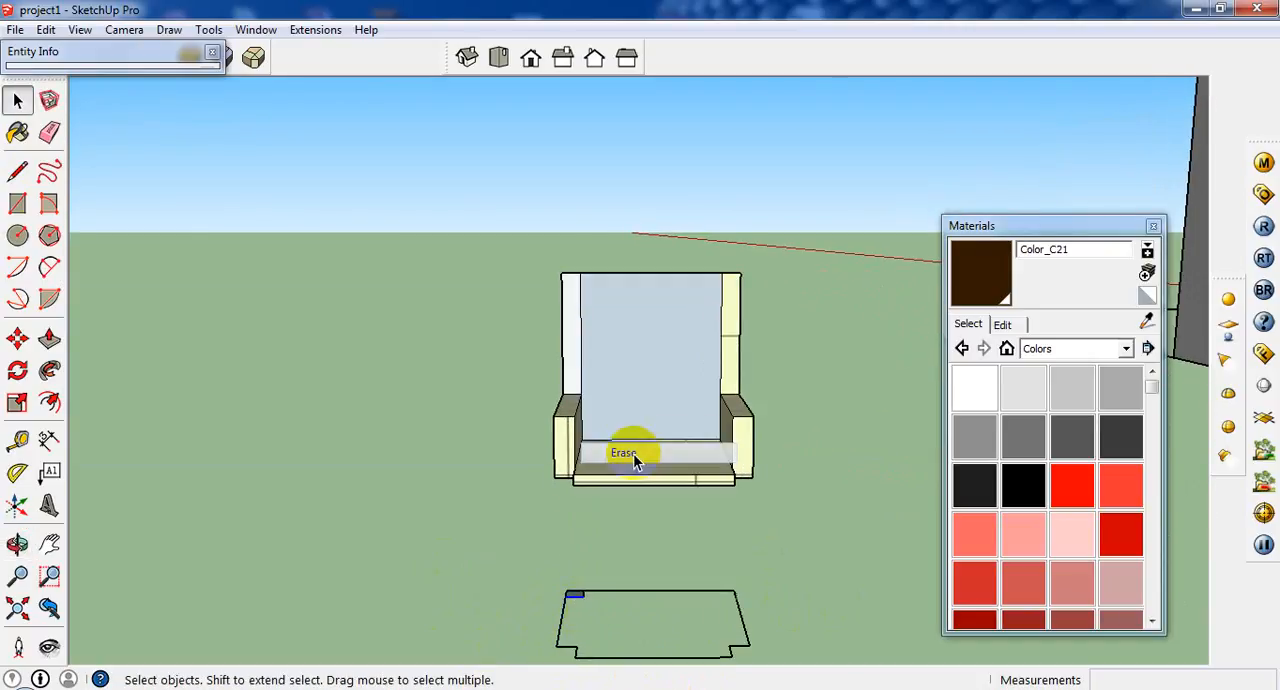
pyautogui.rightClick(583, 603)
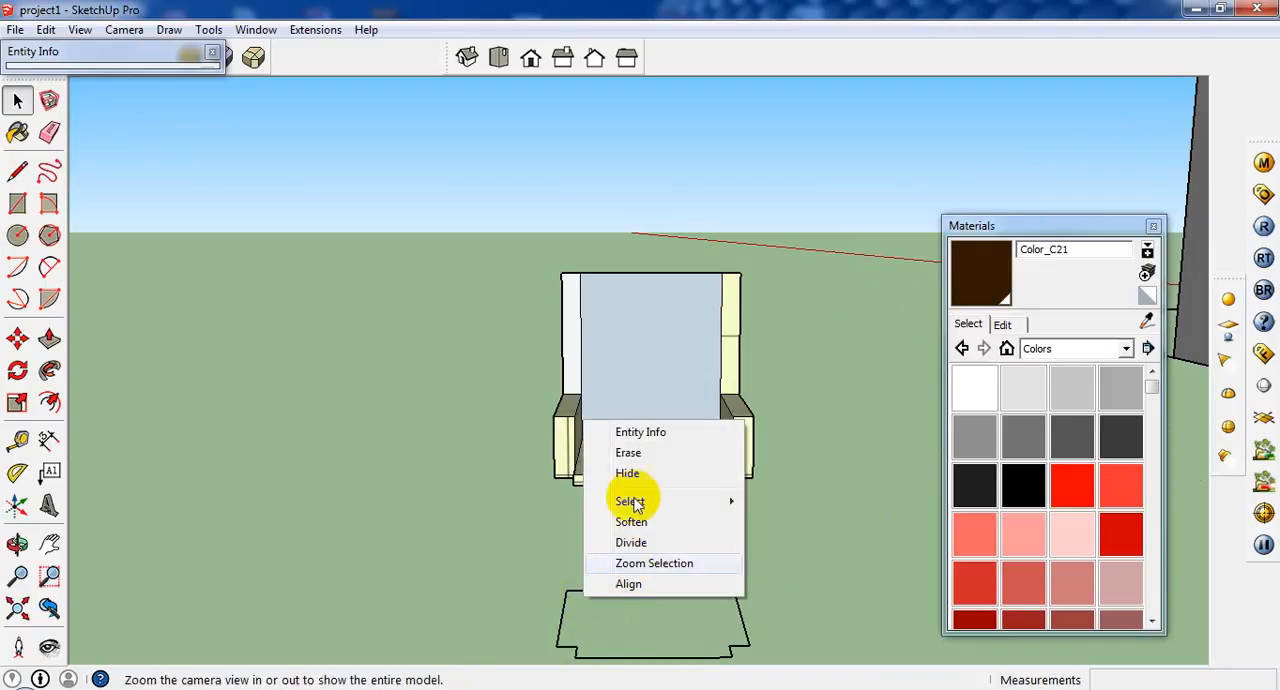
pyautogui.click(642, 450)
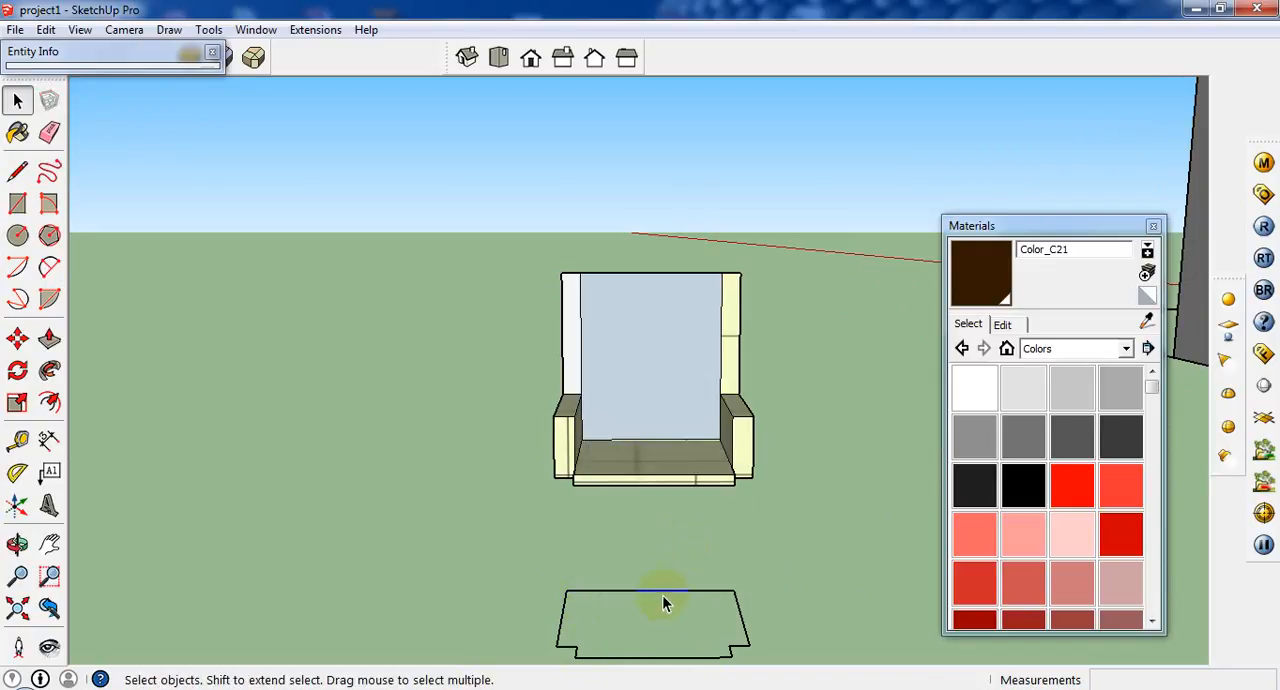
pyautogui.click(17, 171)
pyautogui.moveTo(567, 589); pyautogui.dragTo(728, 518, button='middle')
pyautogui.scroll(2, 752, 568)
pyautogui.click(751, 571)
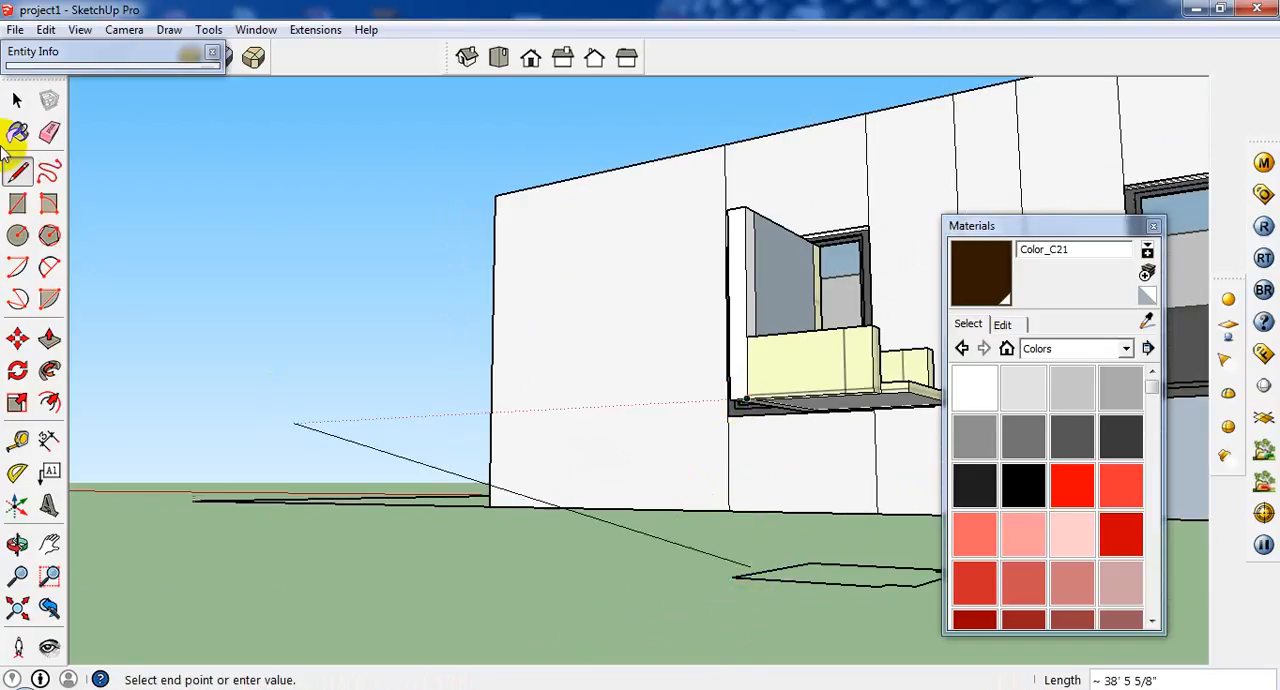
# Group the chair's seat, armrests and backrest, leaving the ground outline out of the group.
pyautogui.click(17, 101)
pyautogui.moveTo(728, 320); pyautogui.dragTo(531, 420, button='middle')
pyautogui.moveTo(745, 233); pyautogui.dragTo(503, 436)
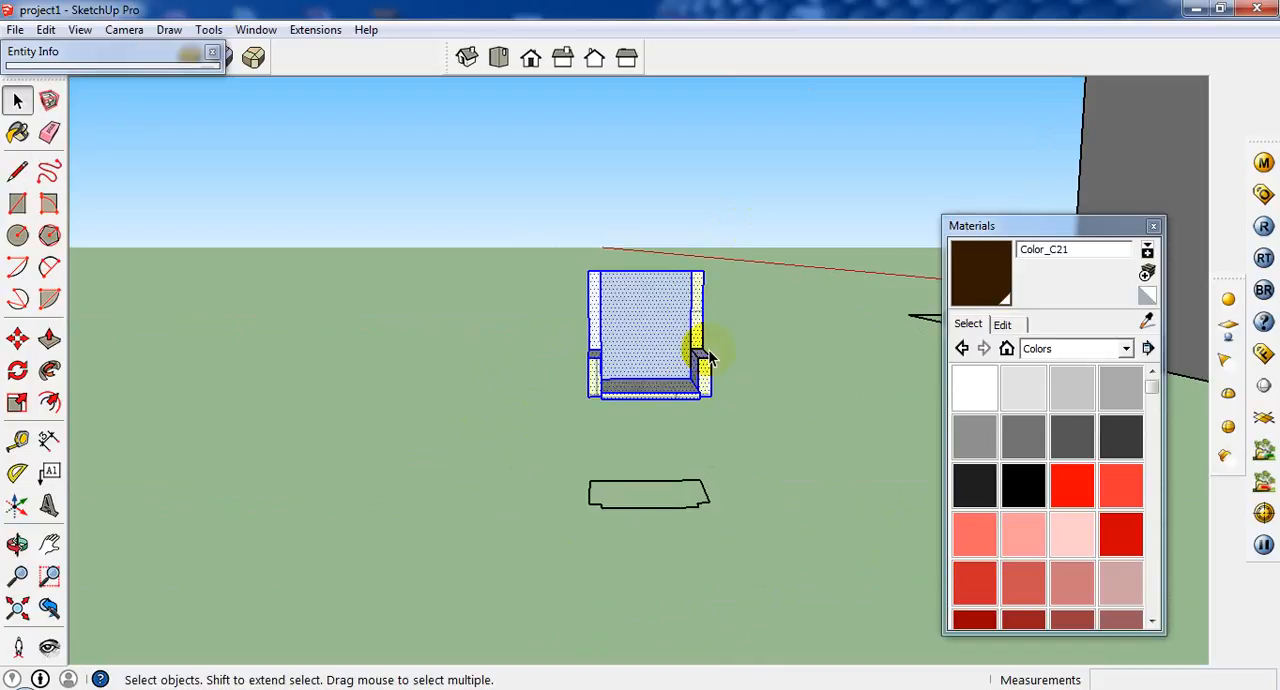
pyautogui.rightClick(690, 342)
pyautogui.click(790, 502)
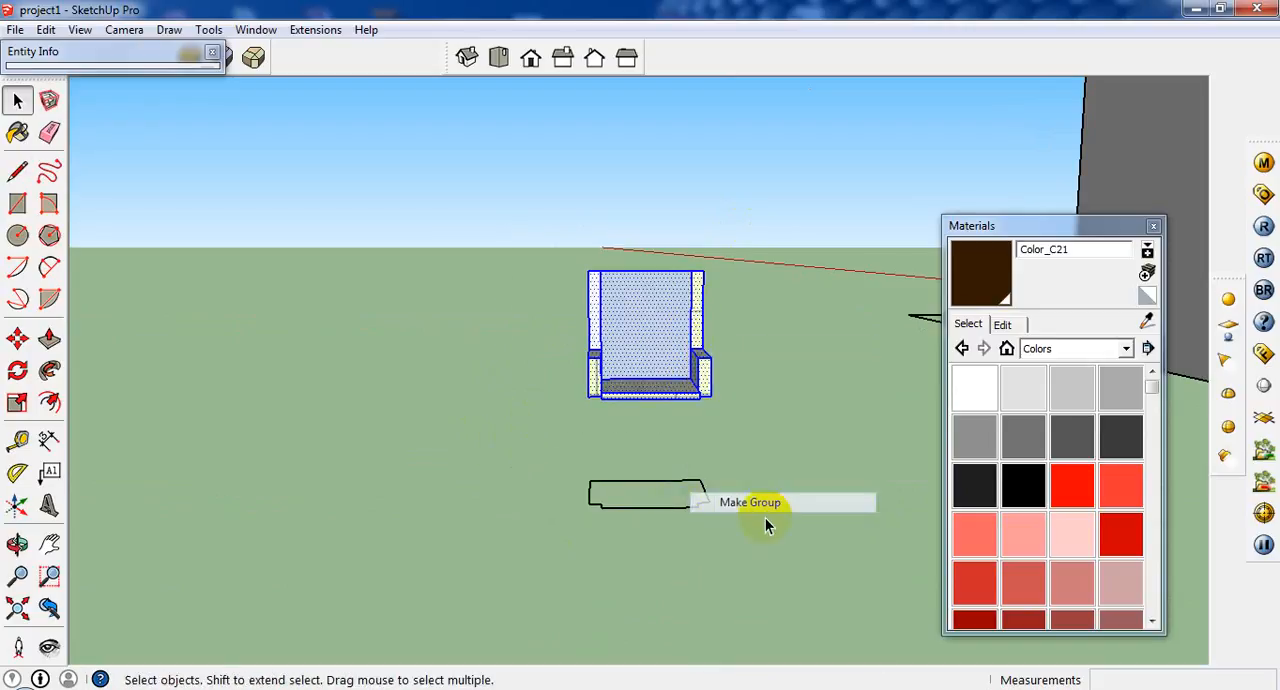
pyautogui.click(677, 523)
pyautogui.scroll(2, 660, 499)
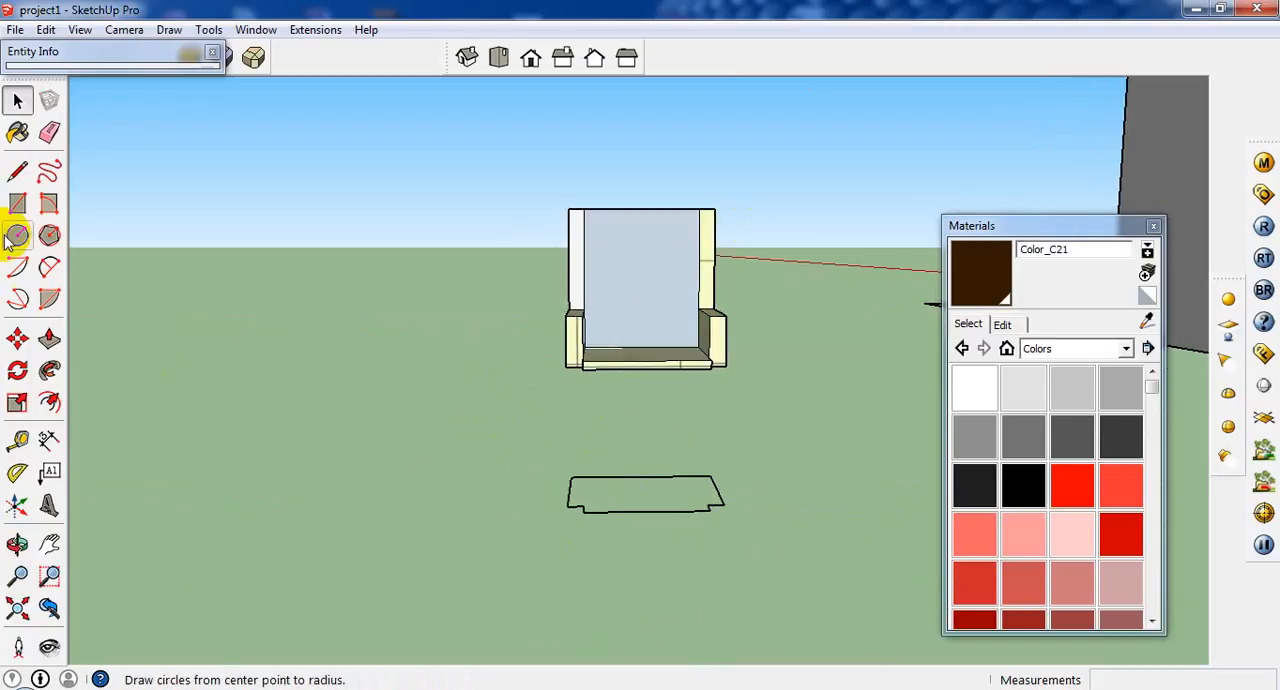
# Draw connected lines from the chair's lower rear corner along the armrest's bottom edge, down to the ground outline and back along its side.
pyautogui.moveTo(477, 377); pyautogui.dragTo(743, 409, button='middle')
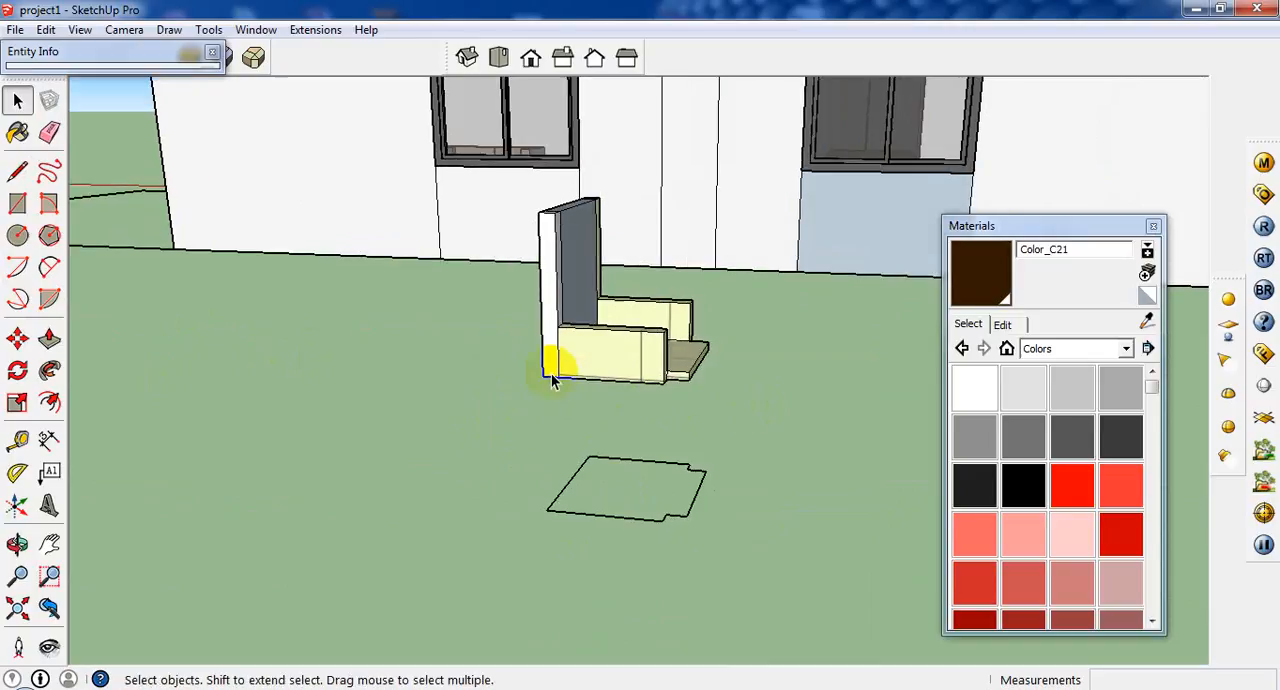
pyautogui.click(17, 171)
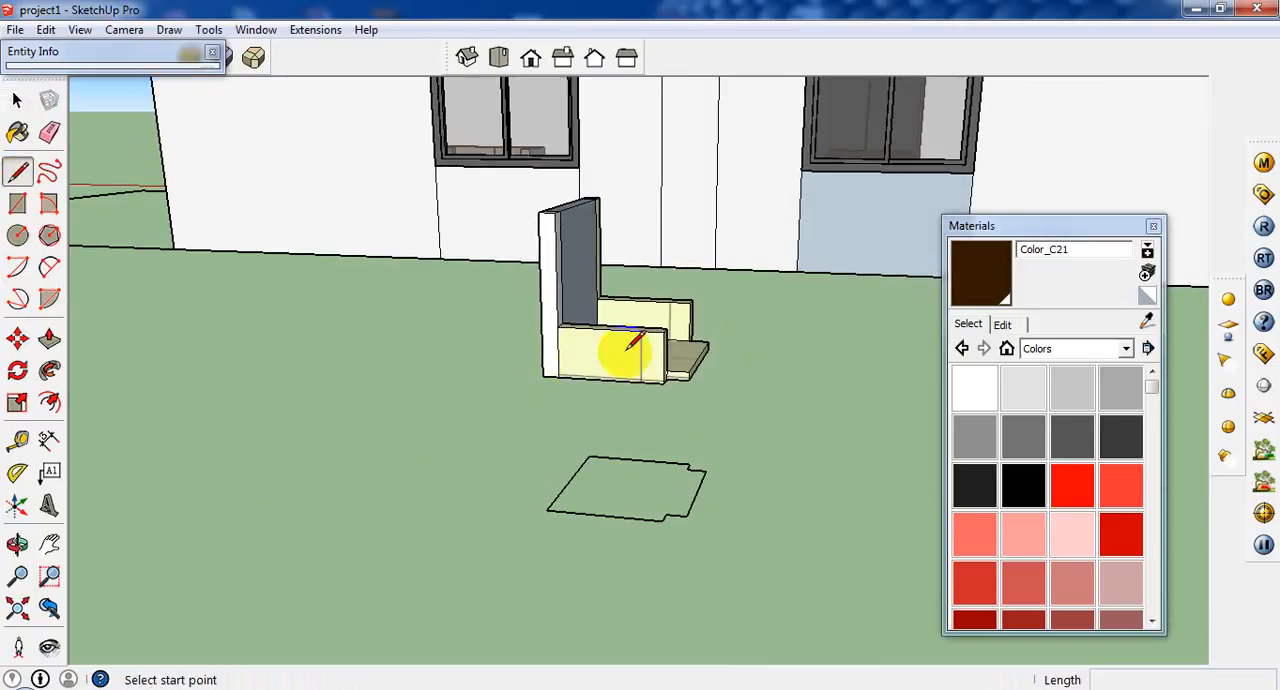
pyautogui.click(540, 378)
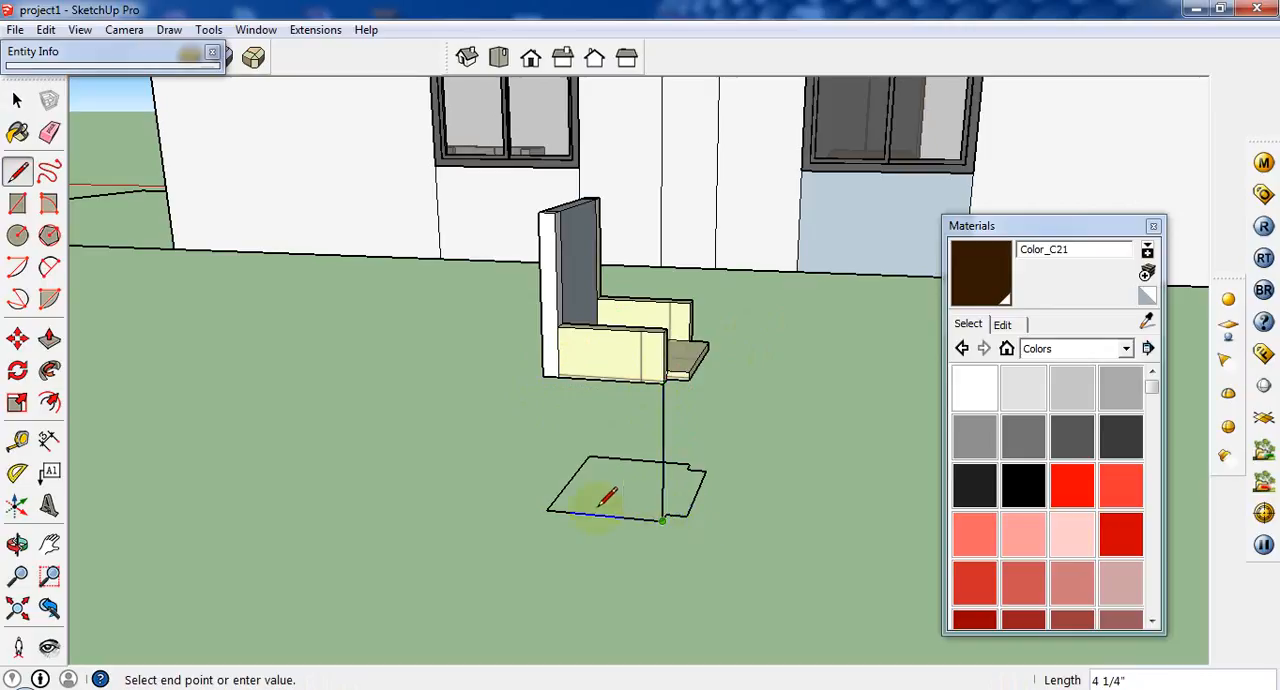
pyautogui.click(548, 510)
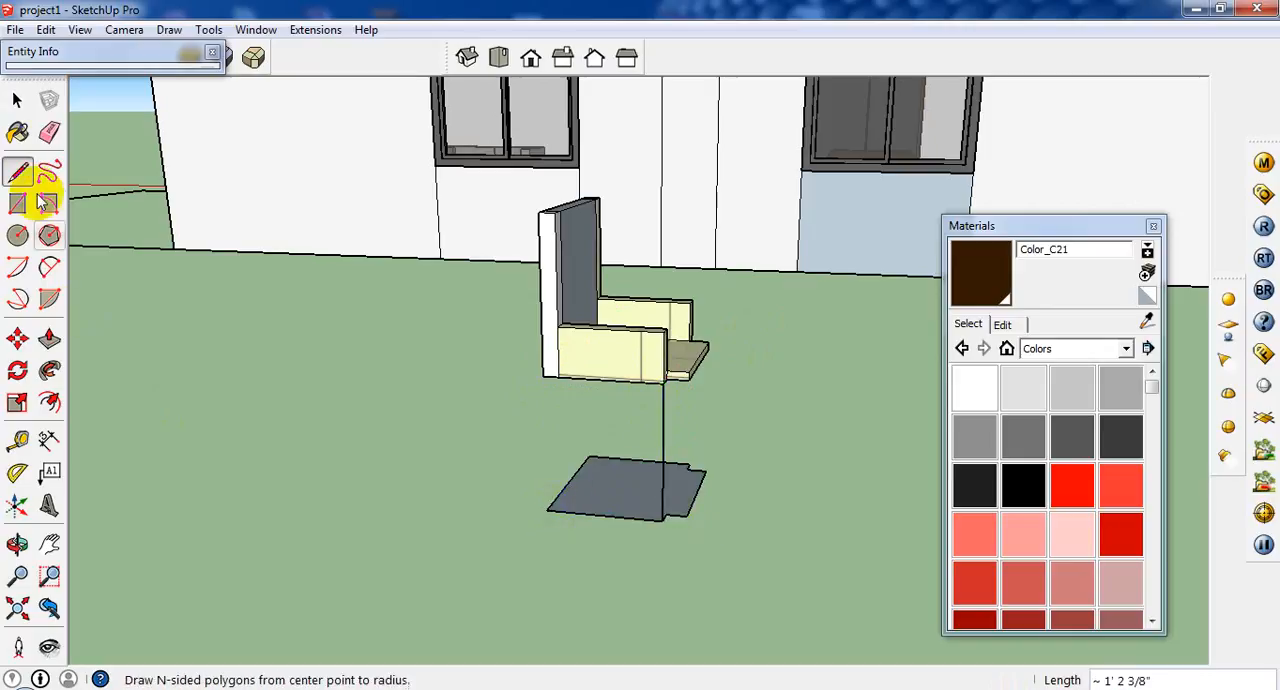
# Delete the ground outline's face and its other edges, keeping only the side edge drawn beneath the armrest.
pyautogui.click(17, 100)
pyautogui.moveTo(725, 495); pyautogui.dragTo(490, 515, button='middle')
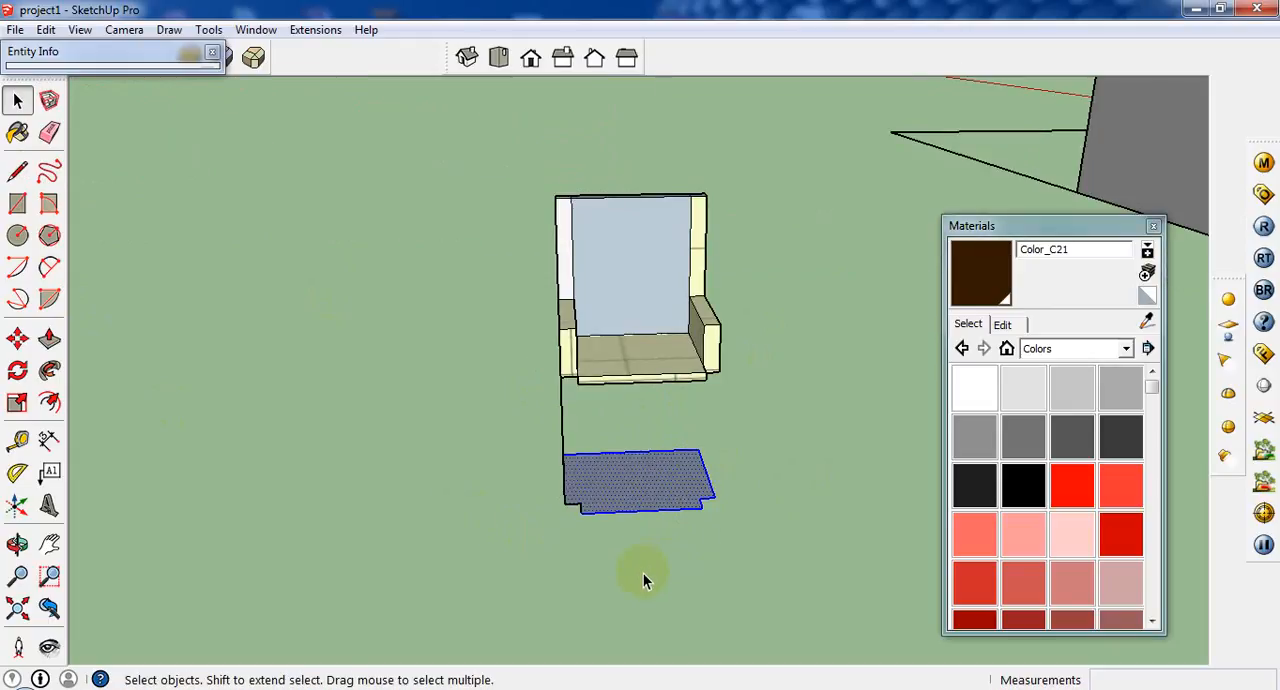
pyautogui.press('Delete')
# Draw a two-point arc from the armrest's bottom edge to the ground edge, bulging forward to the vertical line.
pyautogui.moveTo(580, 548); pyautogui.dragTo(780, 400, button='middle')
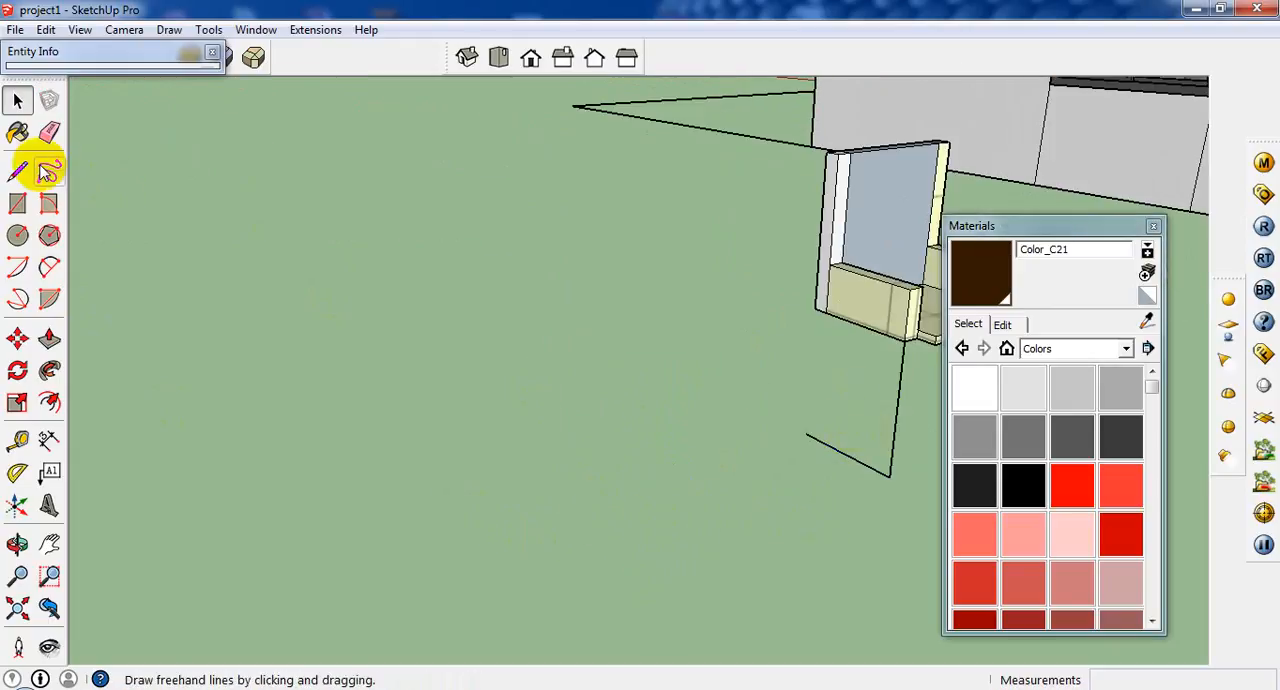
pyautogui.click(49, 267)
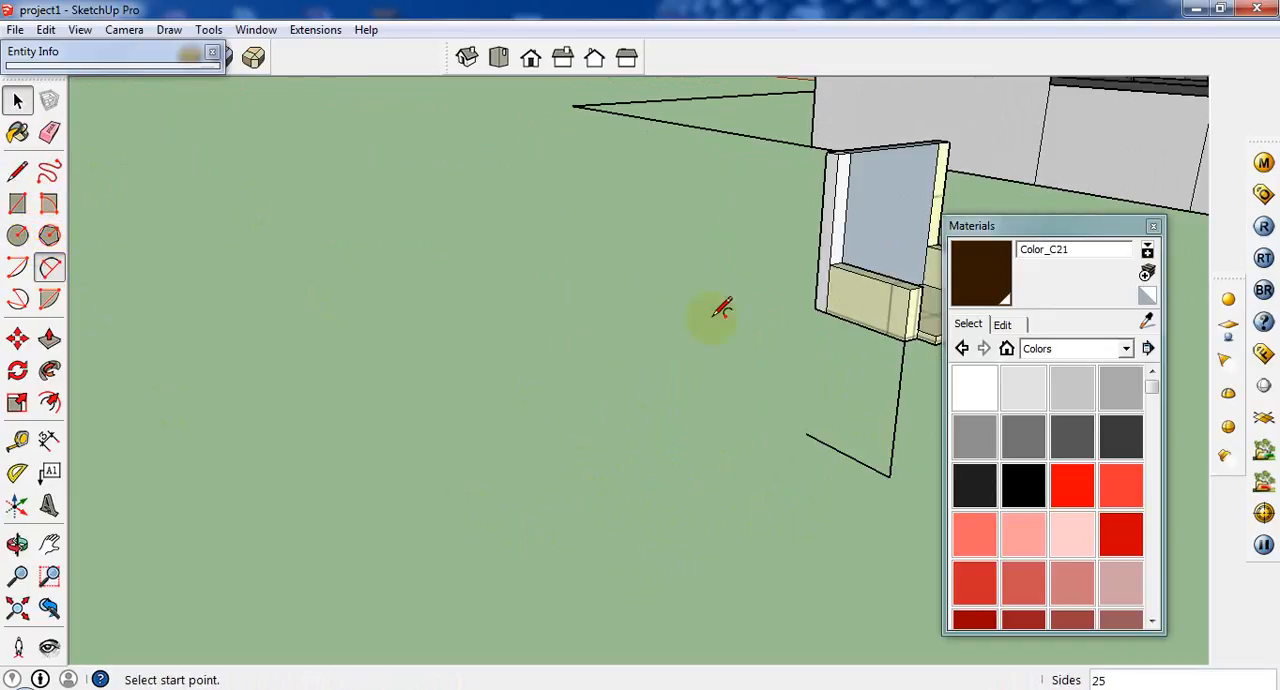
pyautogui.click(879, 333)
pyautogui.click(866, 465)
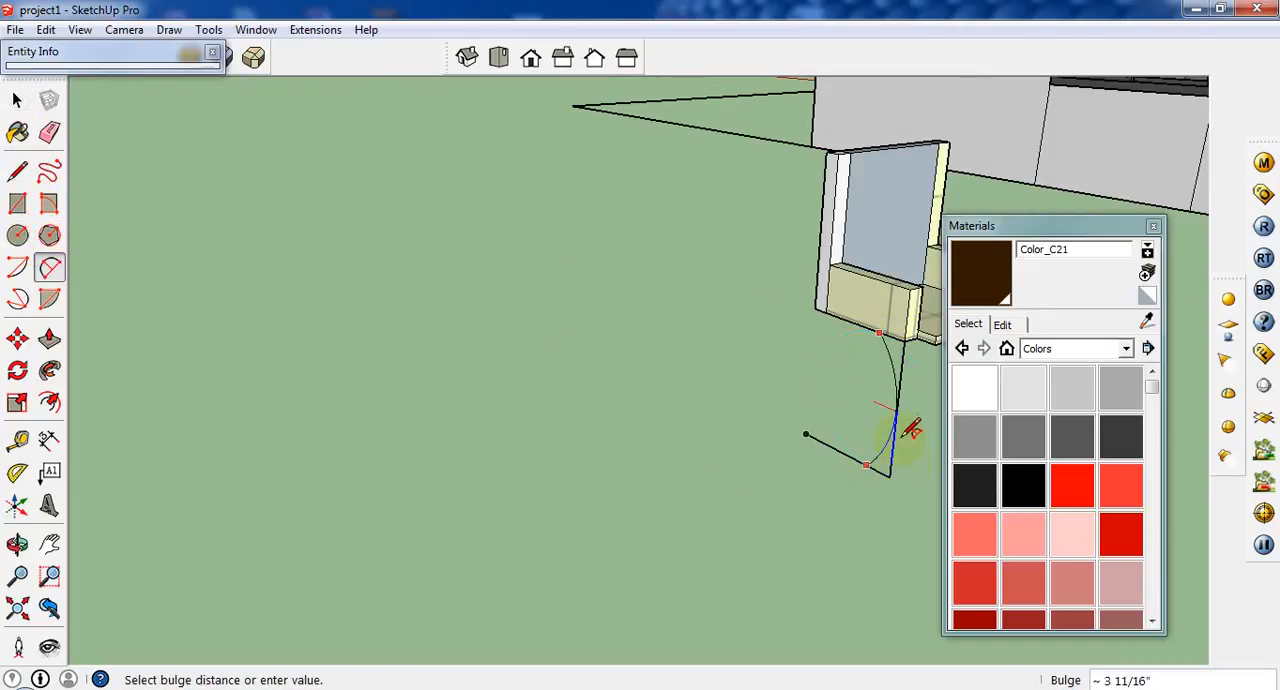
pyautogui.click(898, 408)
pyautogui.scroll(5, 898, 408)
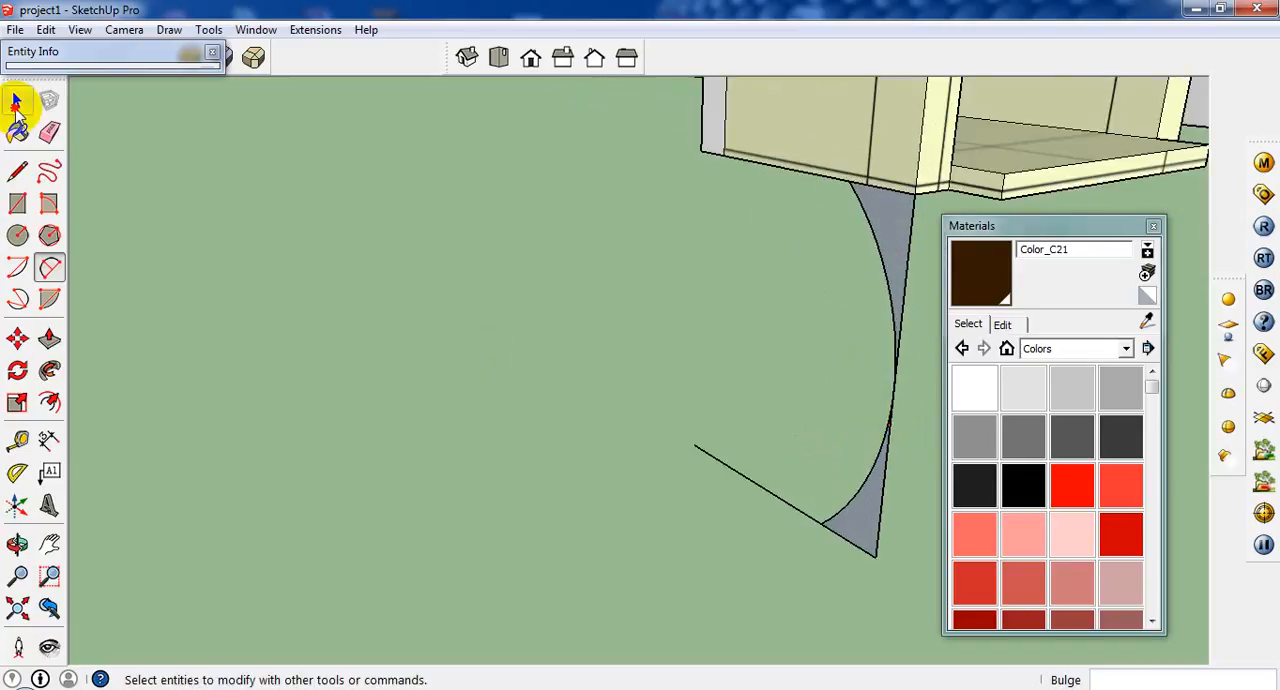
# Erase the vertical line and the short piece of the ground edge extending beyond the arc.
pyautogui.click(16, 100)
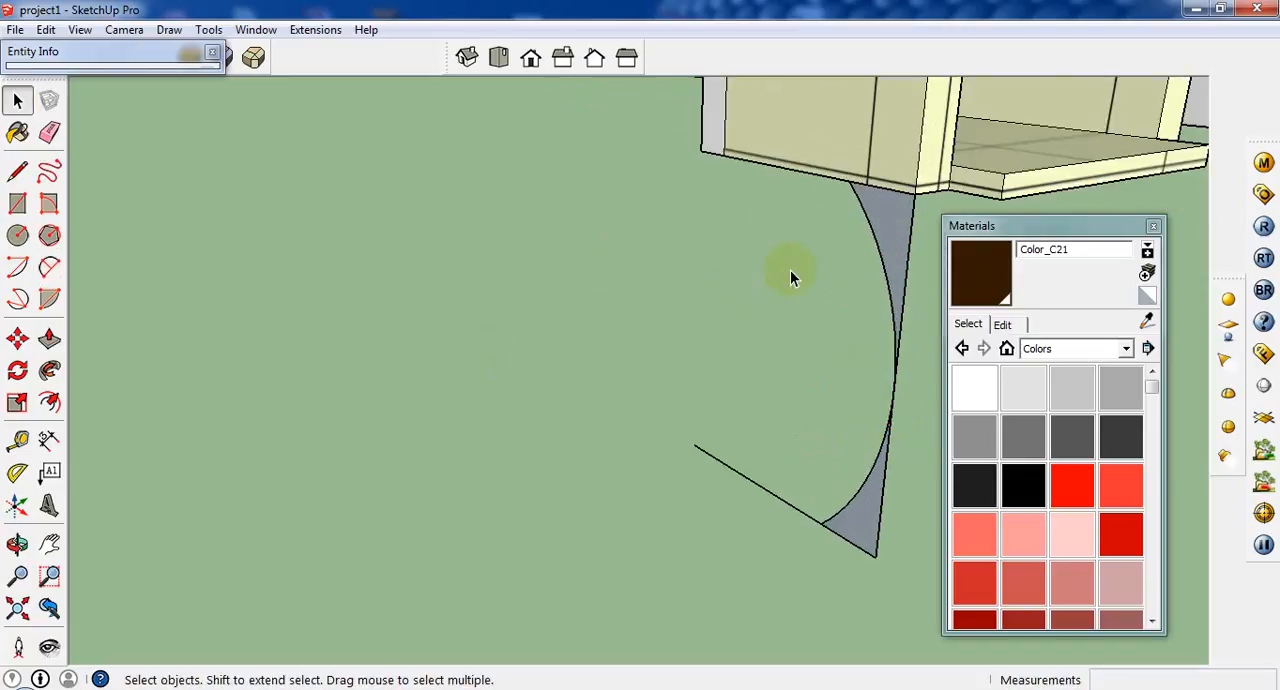
pyautogui.rightClick(910, 263)
pyautogui.click(935, 291)
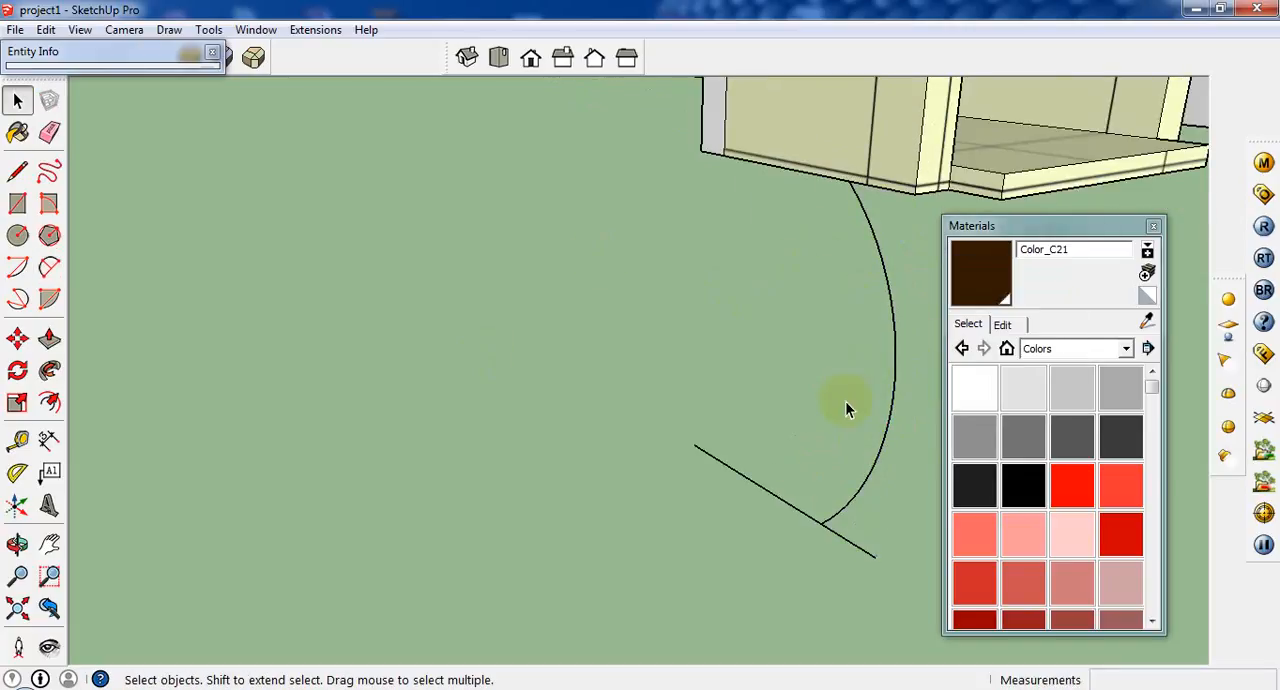
pyautogui.scroll(-3, 846, 450)
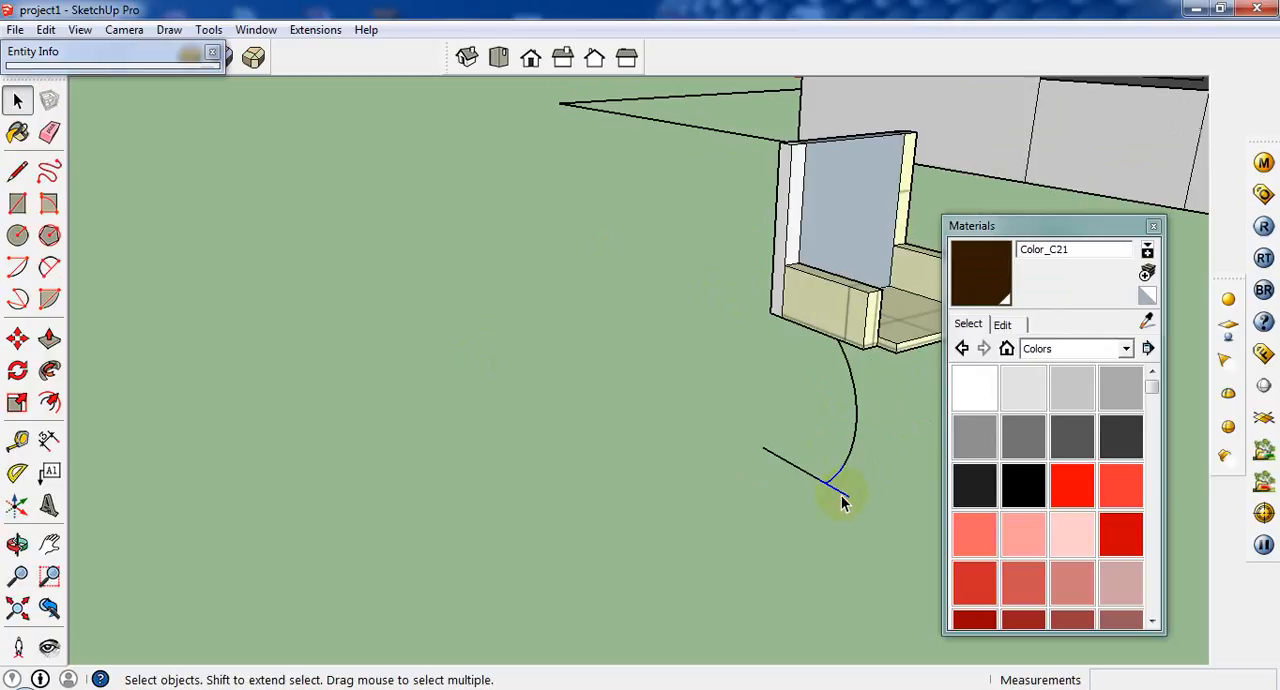
pyautogui.rightClick(843, 502)
pyautogui.click(874, 520)
pyautogui.scroll(-3, 766, 505)
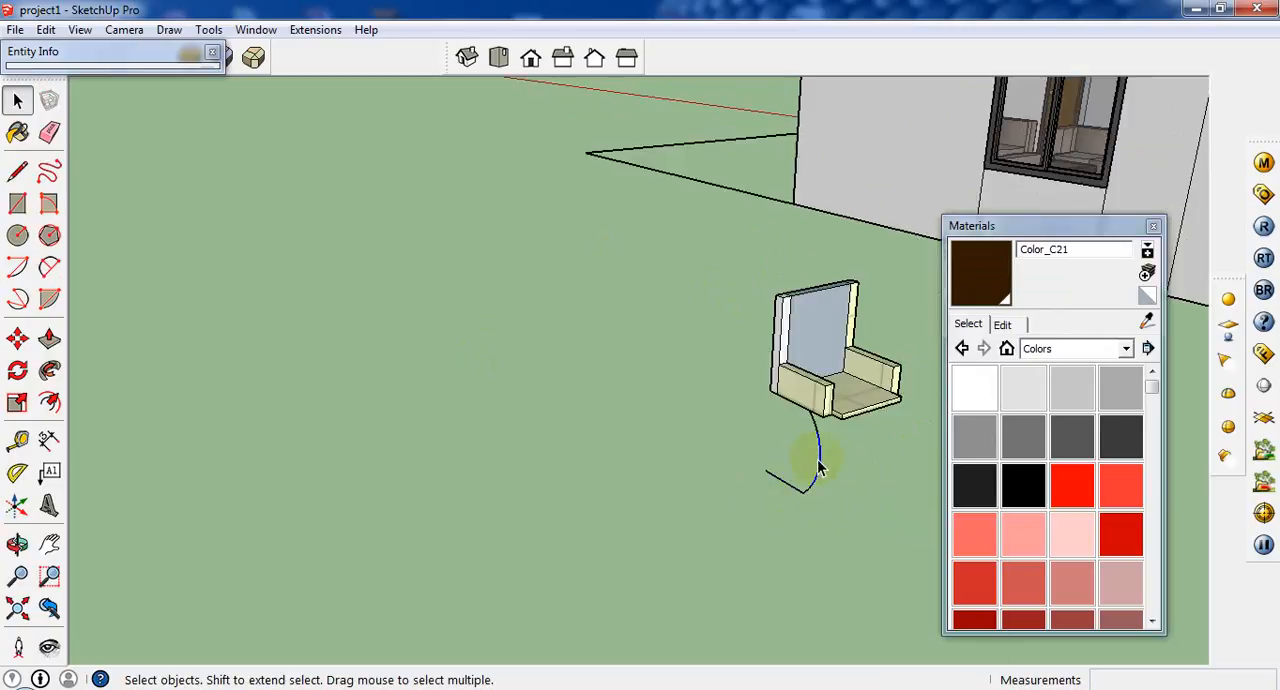
# Draw a circle with a radius of .2 centred on the free rear end of the ground edge, perpendicular to that edge.
pyautogui.moveTo(749, 517); pyautogui.dragTo(749, 517)
pyautogui.scroll(3, 751, 516)
pyautogui.moveTo(844, 402); pyautogui.dragTo(831, 336, button='middle')
pyautogui.scroll(-3, 784, 315)
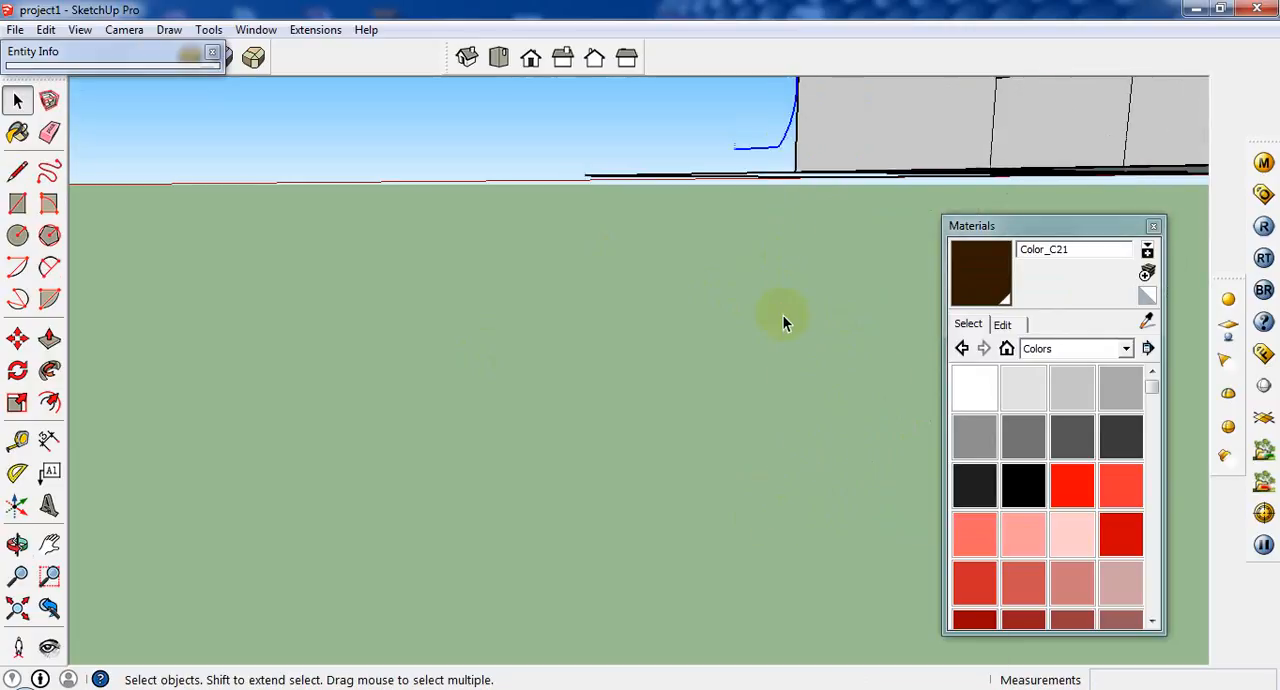
pyautogui.scroll(3, 760, 88)
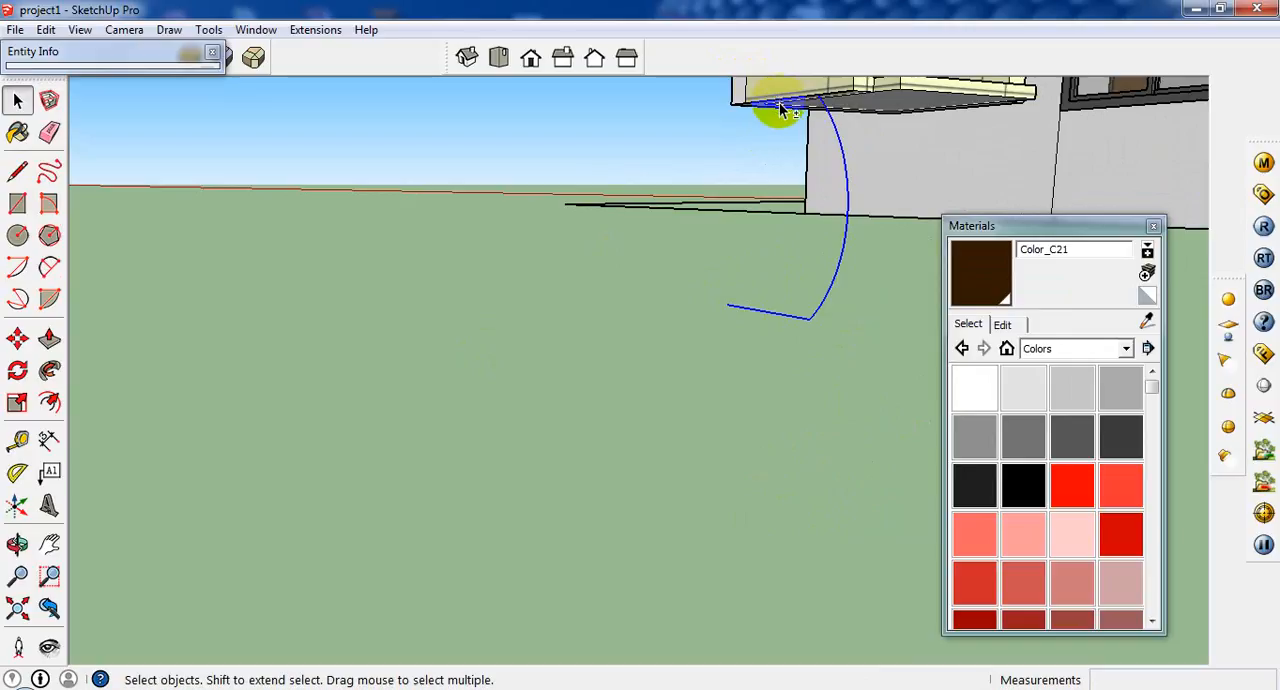
pyautogui.click(17, 235)
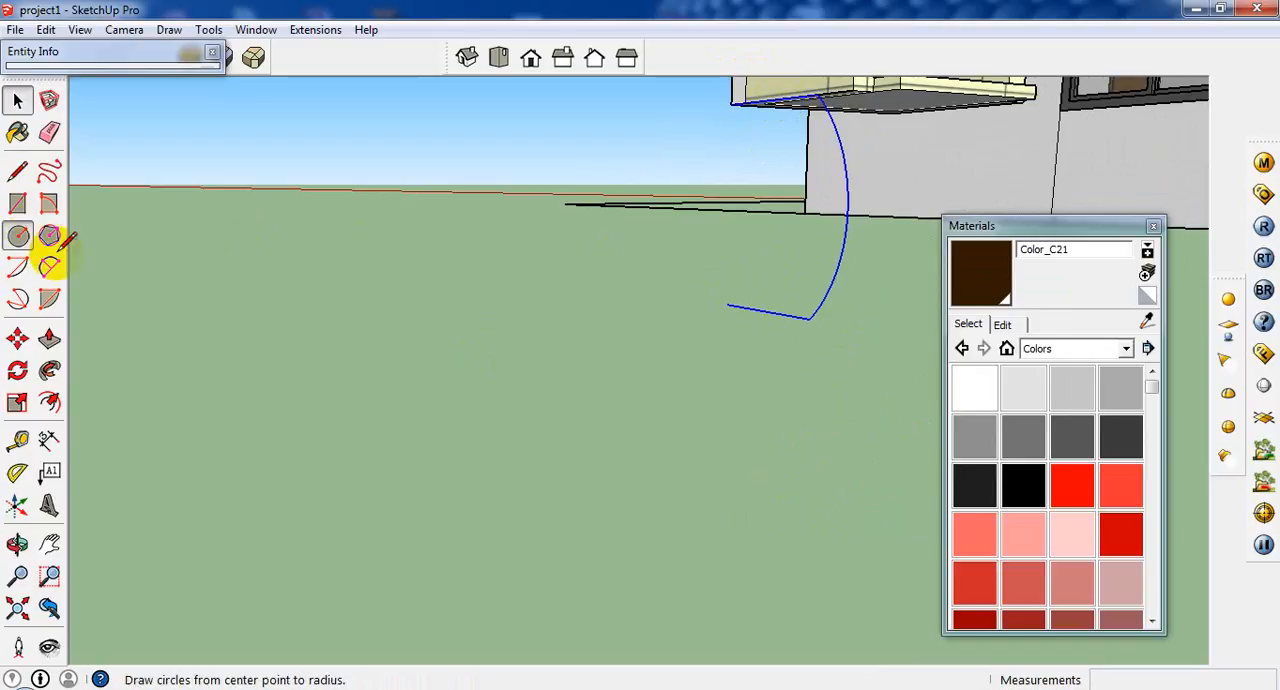
pyautogui.moveTo(720, 300); pyautogui.dragTo(663, 397, button='middle')
pyautogui.scroll(-2, 591, 420)
pyautogui.scroll(1, 277, 408)
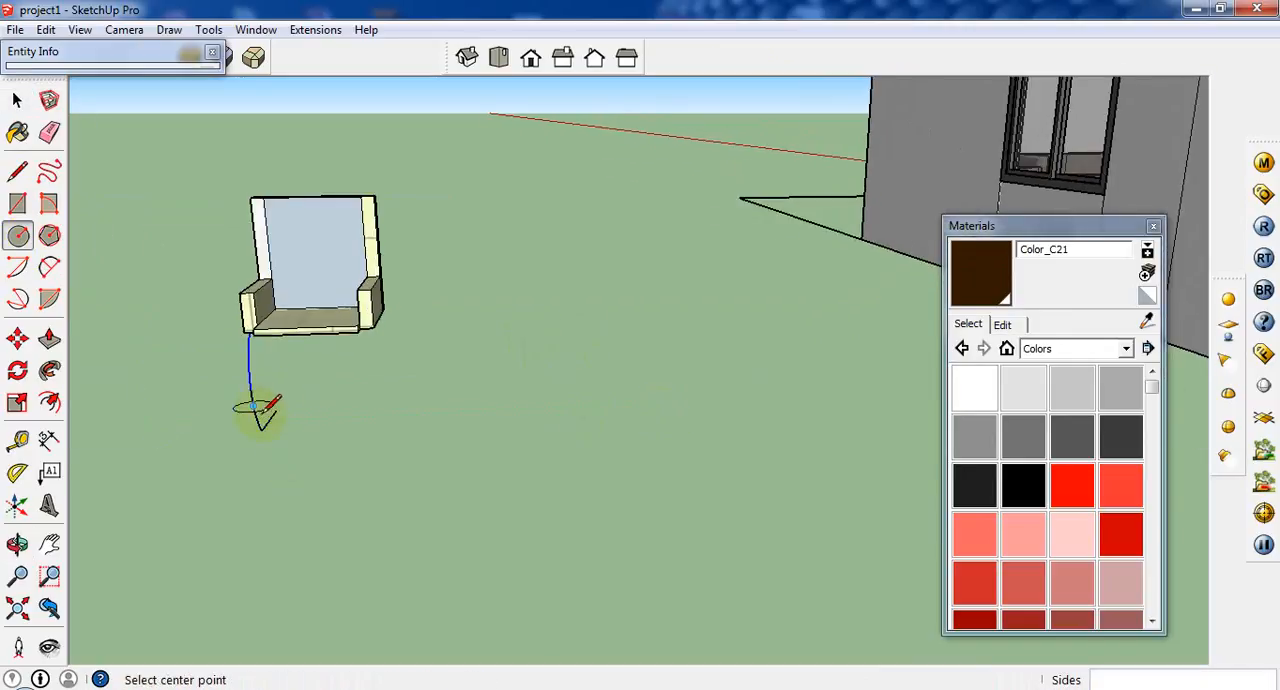
pyautogui.moveTo(260, 408); pyautogui.dragTo(297, 229, button='middle')
pyautogui.scroll(1, 282, 190)
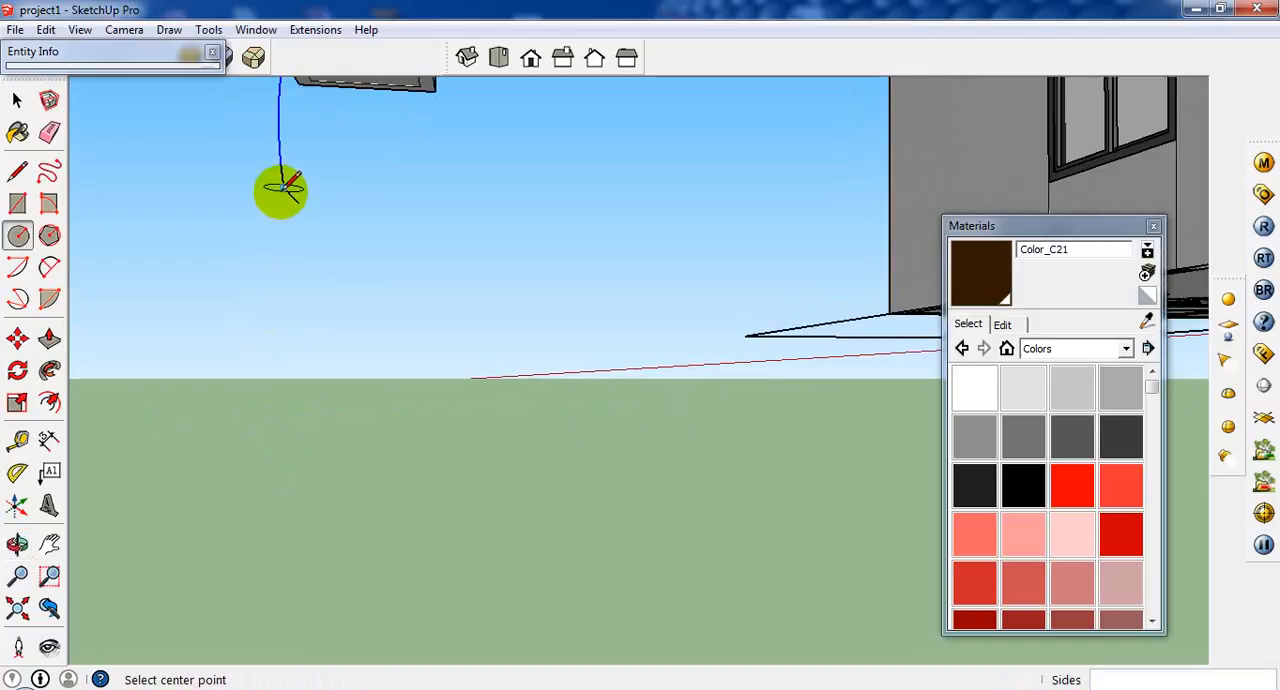
pyautogui.scroll(2, 299, 211)
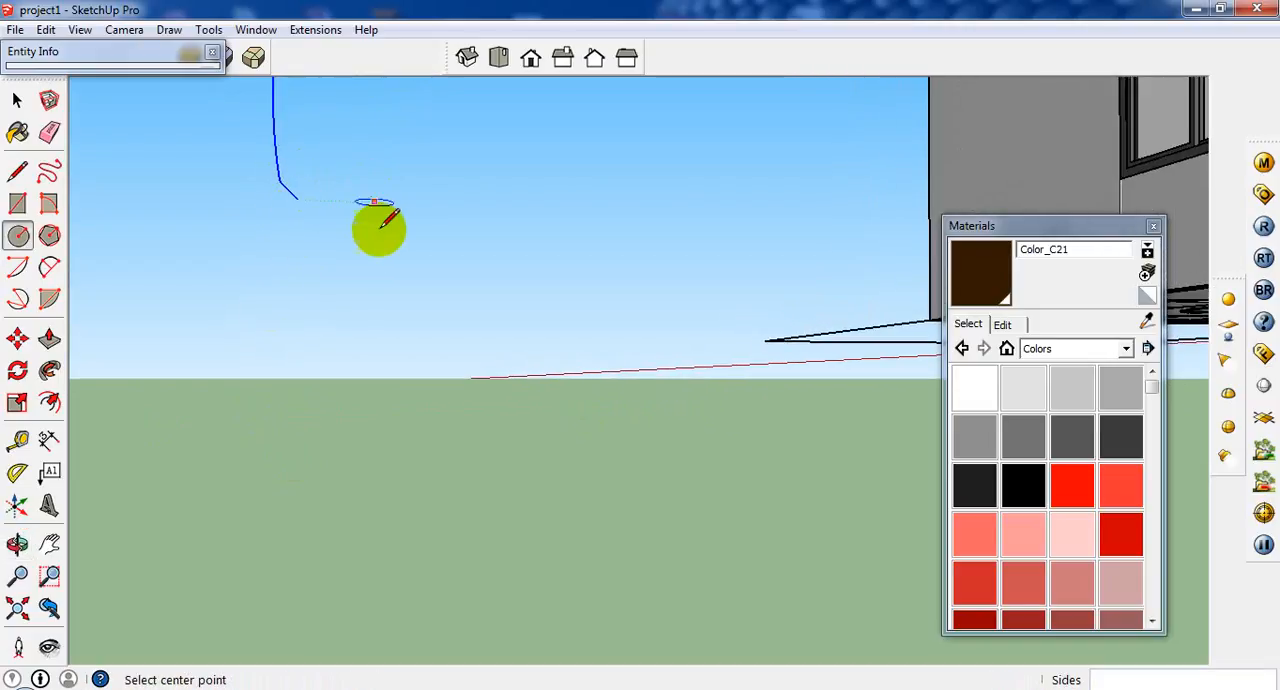
pyautogui.scroll(-1, 380, 220)
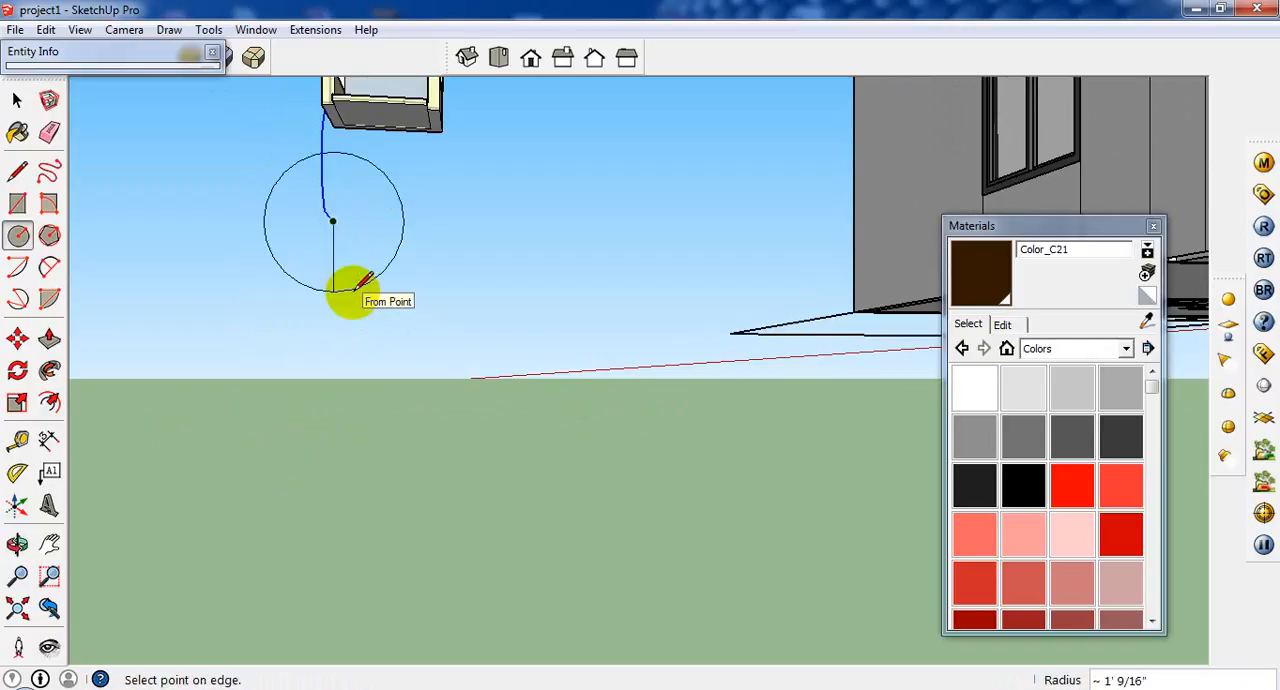
pyautogui.press('Return')
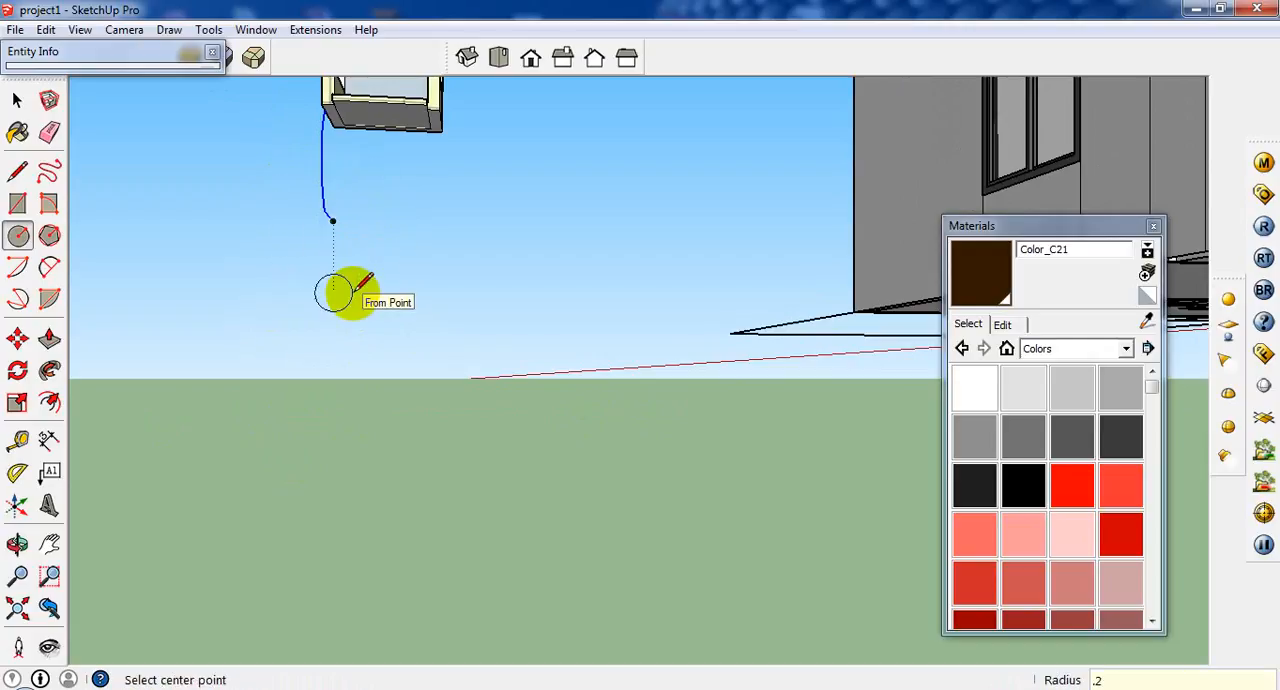
pyautogui.scroll(2, 382, 283)
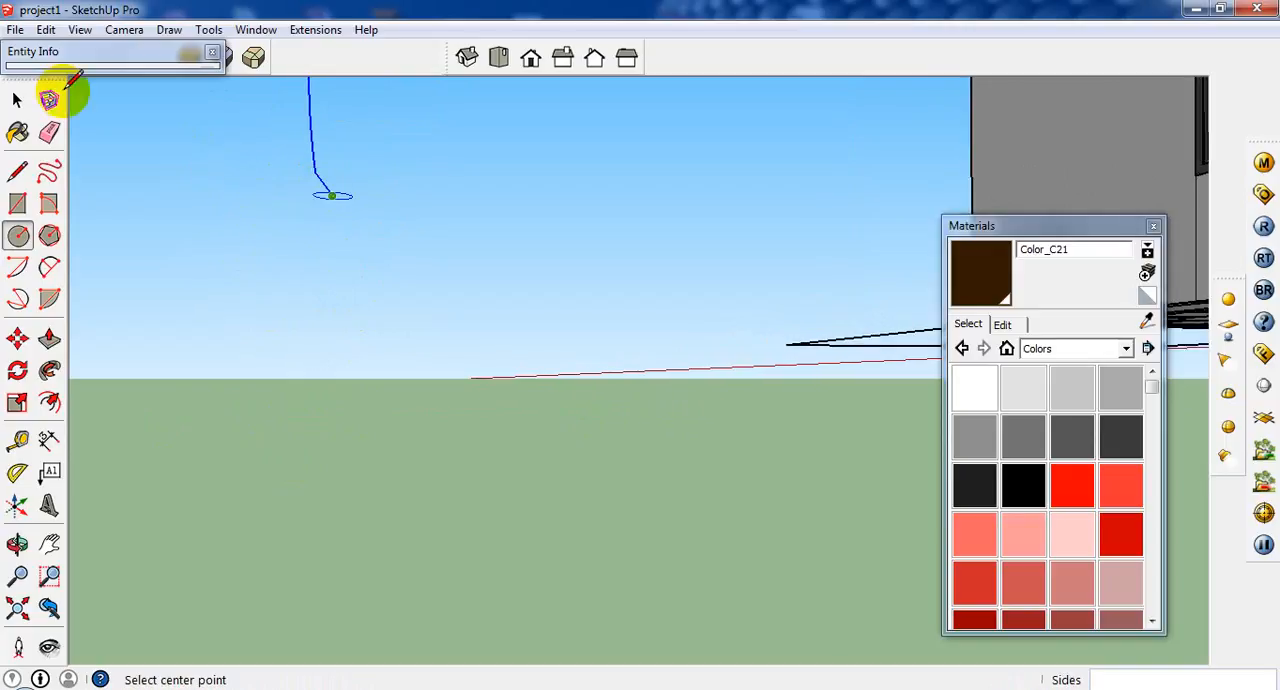
# Sweep the small circle with Follow Me along the ground edge, the arc and the line beneath the armrest to form the tubular leg.
pyautogui.click(17, 100)
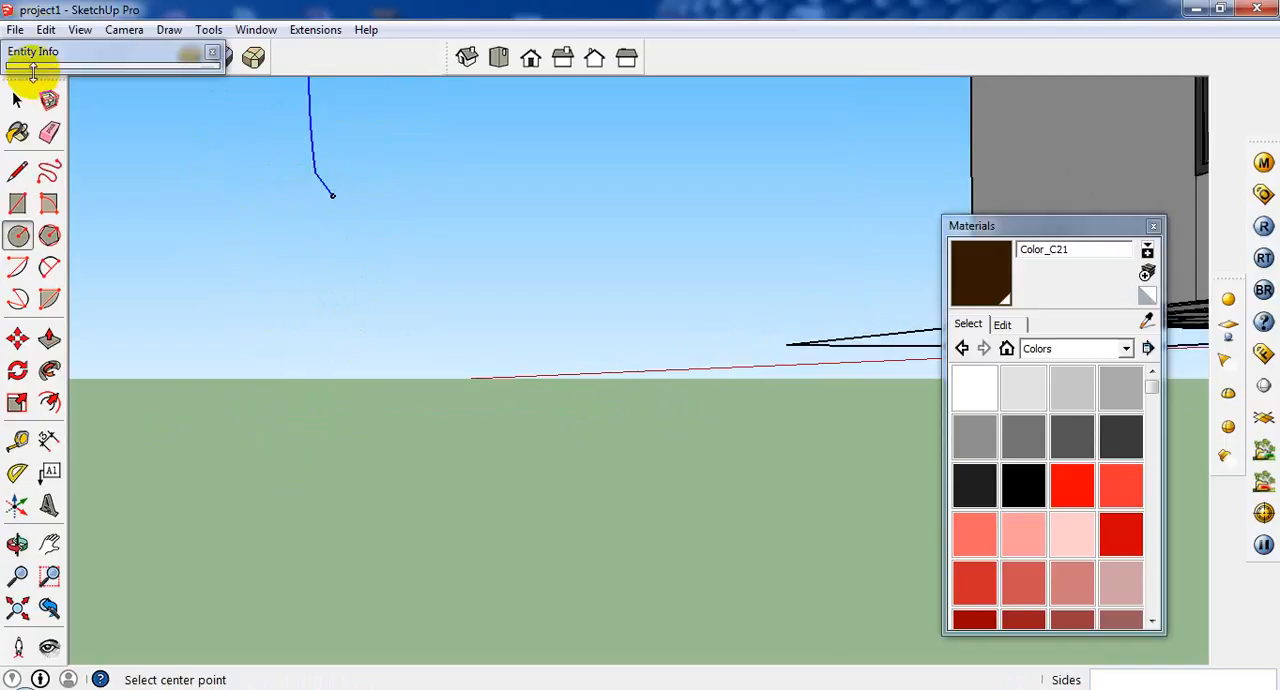
pyautogui.click(310, 168)
pyautogui.moveTo(310, 168); pyautogui.dragTo(606, 434, button='middle')
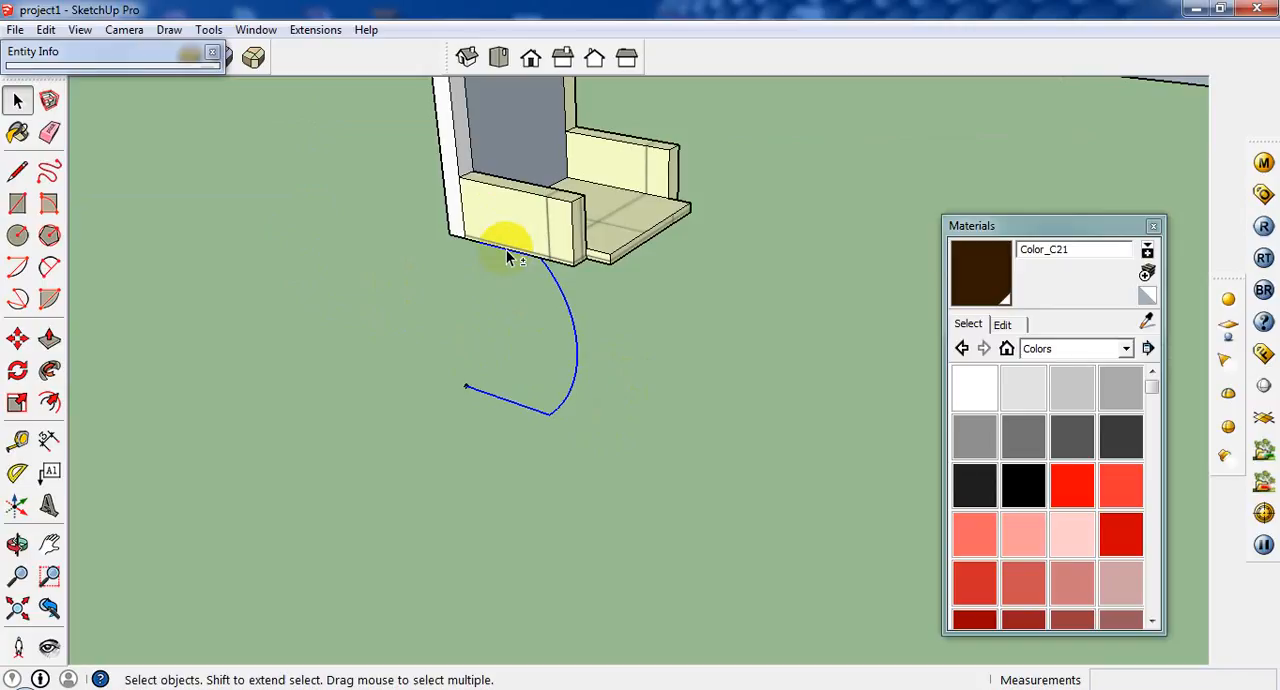
pyautogui.click(52, 380)
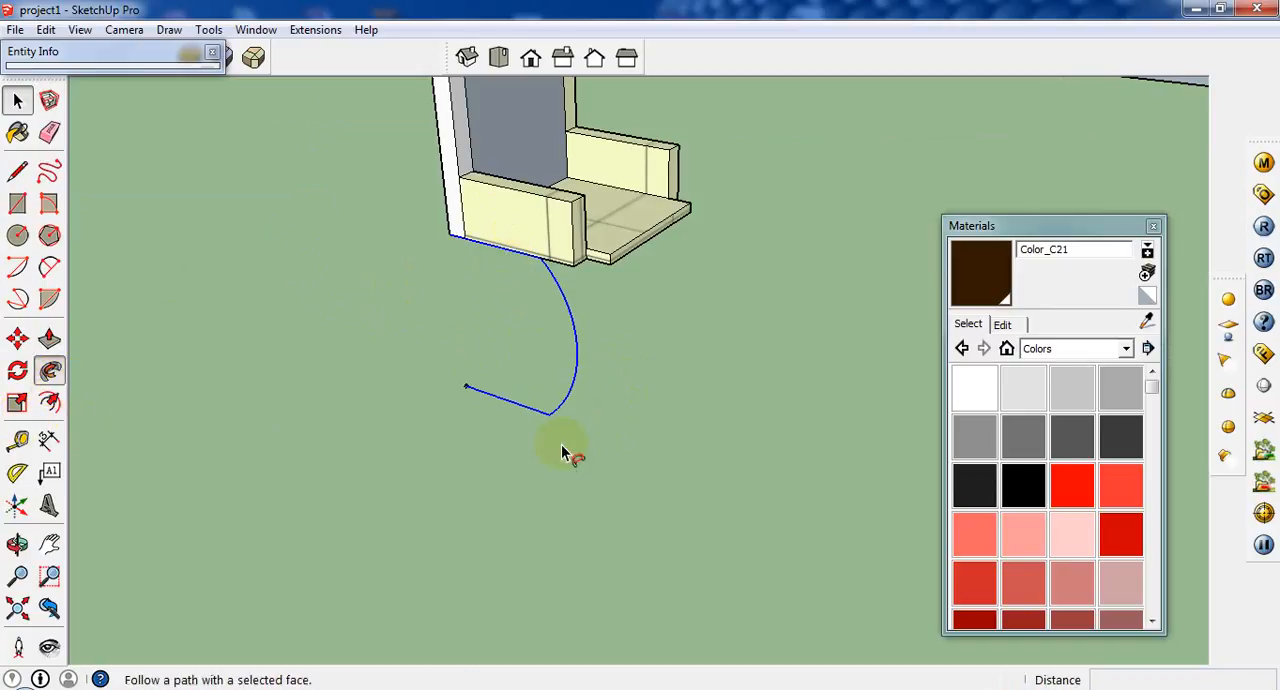
pyautogui.scroll(6, 466, 386)
pyautogui.moveTo(560, 400); pyautogui.dragTo(531, 414)
pyautogui.scroll(-6, 474, 394)
pyautogui.moveTo(362, 378); pyautogui.dragTo(310, 300, button='middle')
pyautogui.click(17, 100)
pyautogui.scroll(3, 498, 314)
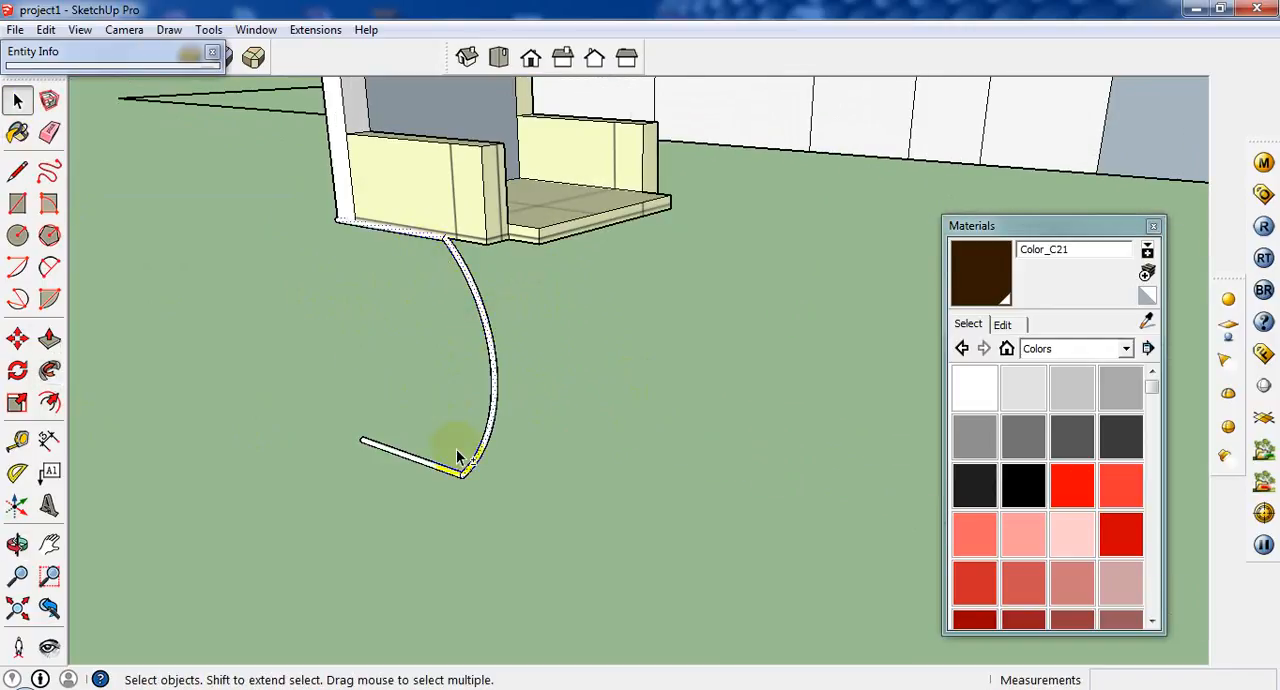
# Paint the selected tubular leg with the light grey Color_002.
pyautogui.click(18, 341)
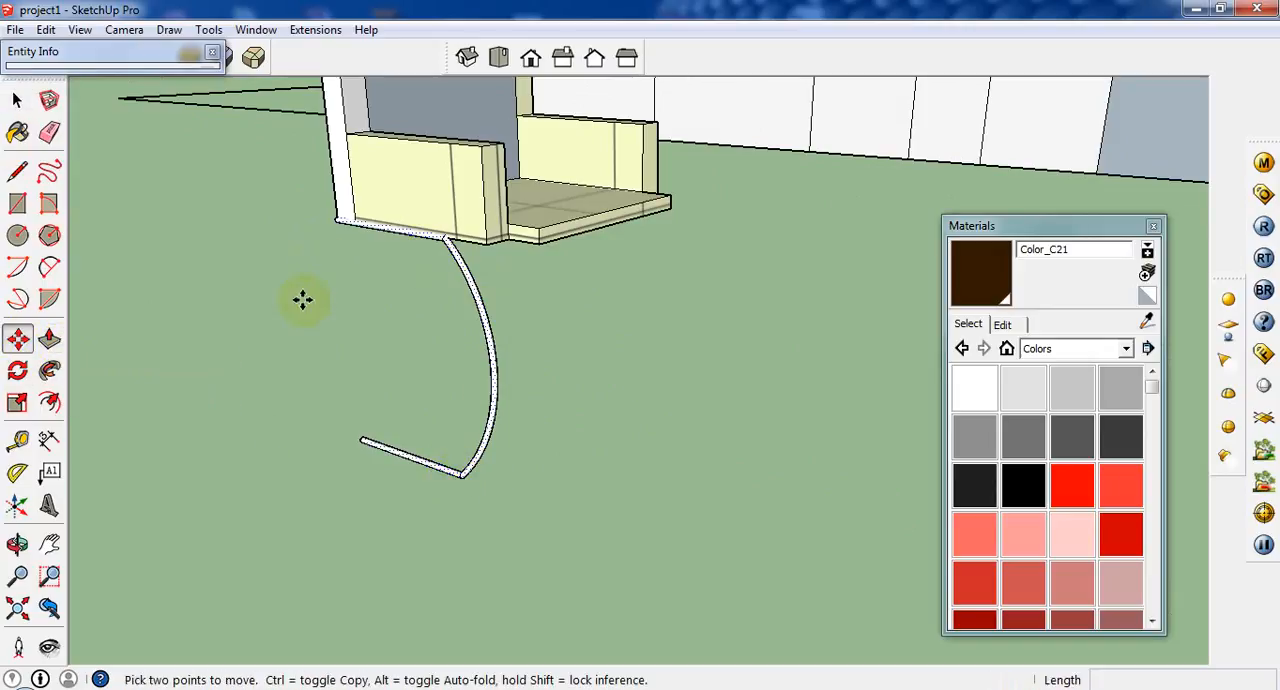
pyautogui.click(18, 133)
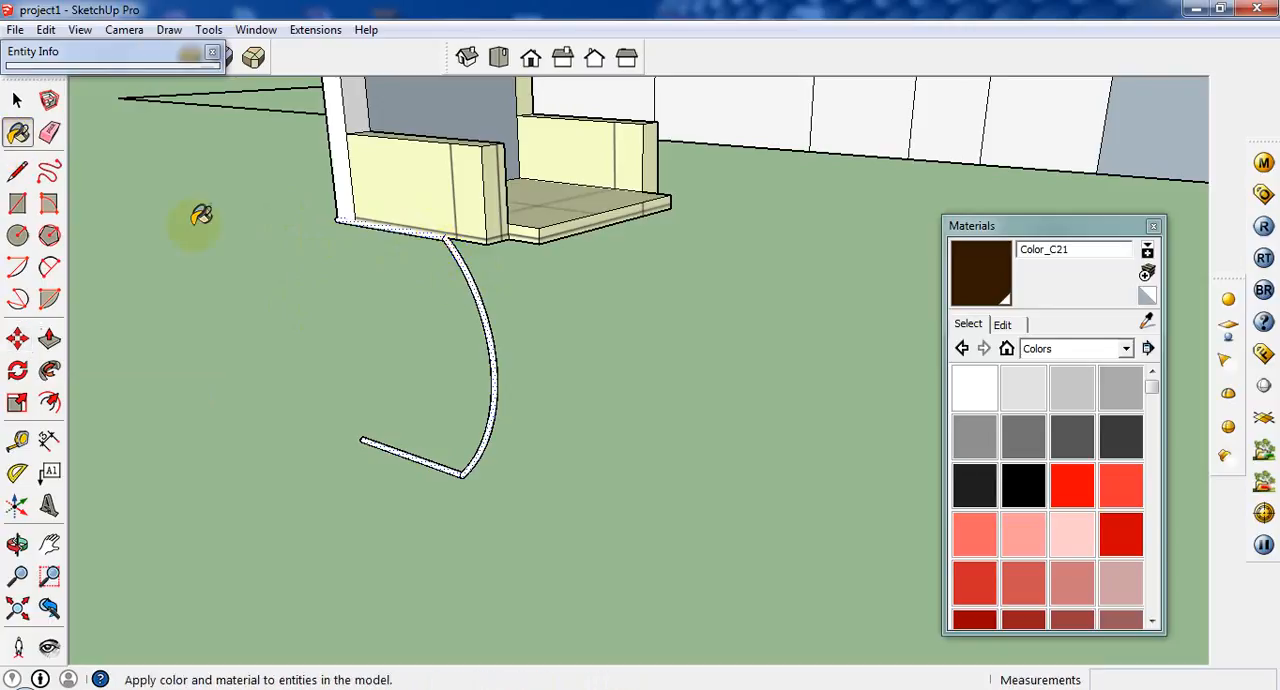
pyautogui.moveTo(513, 303)
pyautogui.mouseDown(button='middle')
pyautogui.moveTo(543, 434)
pyautogui.moveTo(514, 417)
pyautogui.moveTo(531, 314)
pyautogui.moveTo(355, 183)
pyautogui.mouseUp(button='middle')
pyautogui.scroll(1, 348, 190)
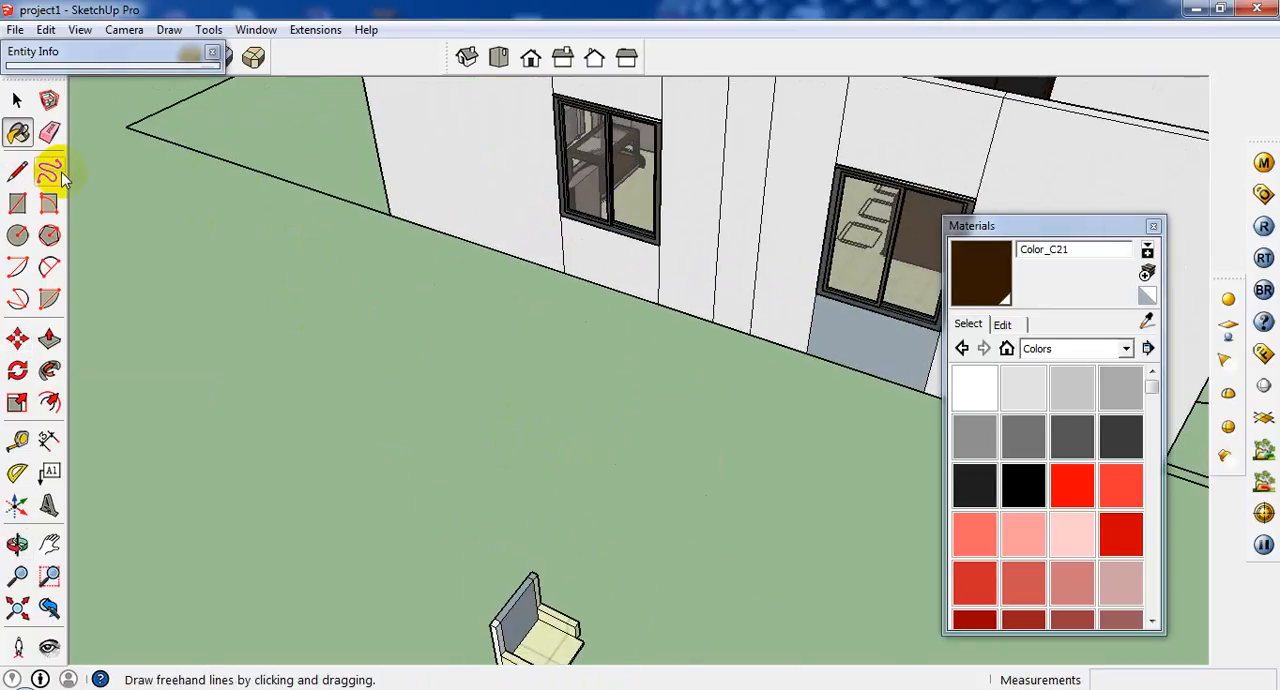
pyautogui.click(1147, 320)
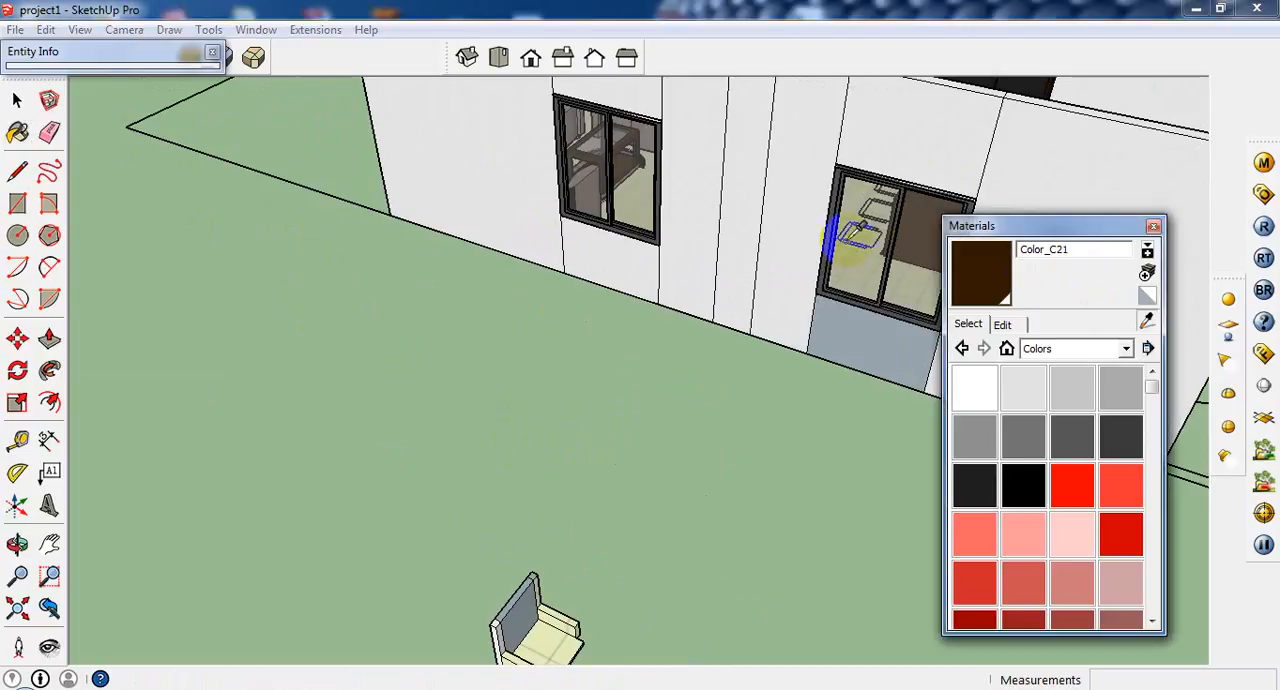
pyautogui.click(1077, 405)
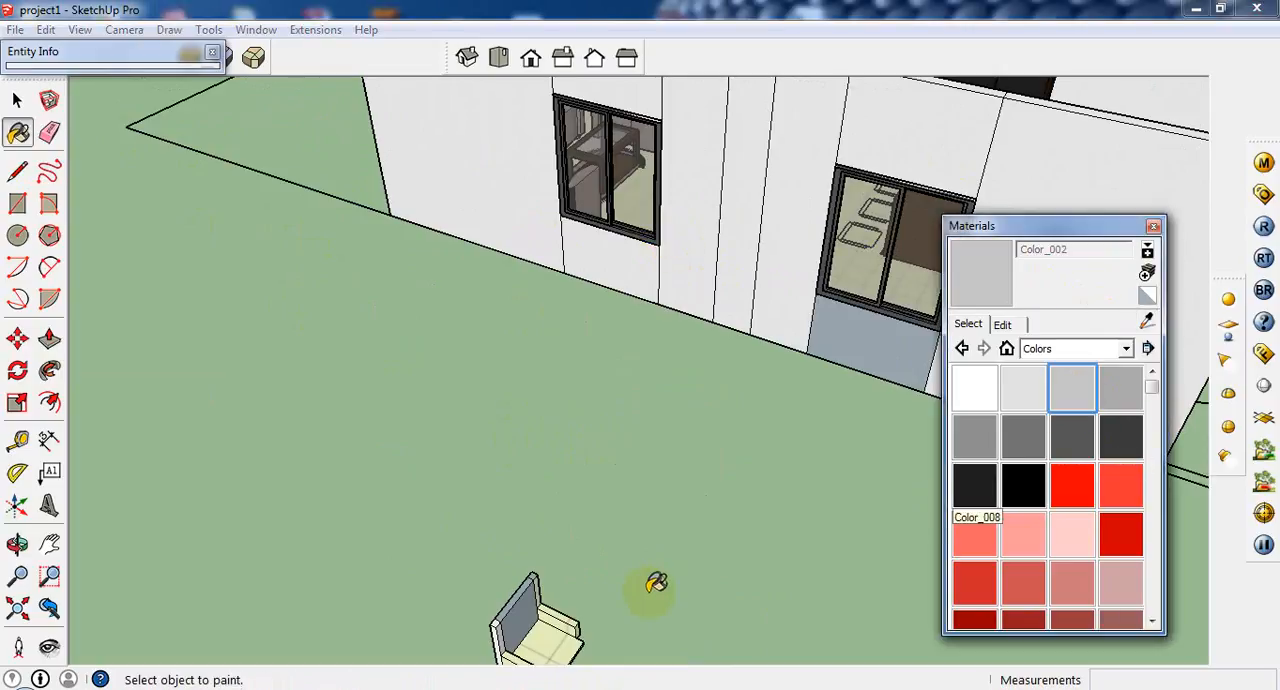
pyautogui.moveTo(657, 583)
pyautogui.mouseDown(button='middle')
pyautogui.moveTo(537, 429)
pyautogui.moveTo(613, 349)
pyautogui.mouseUp(button='middle')
pyautogui.scroll(4, 545, 295)
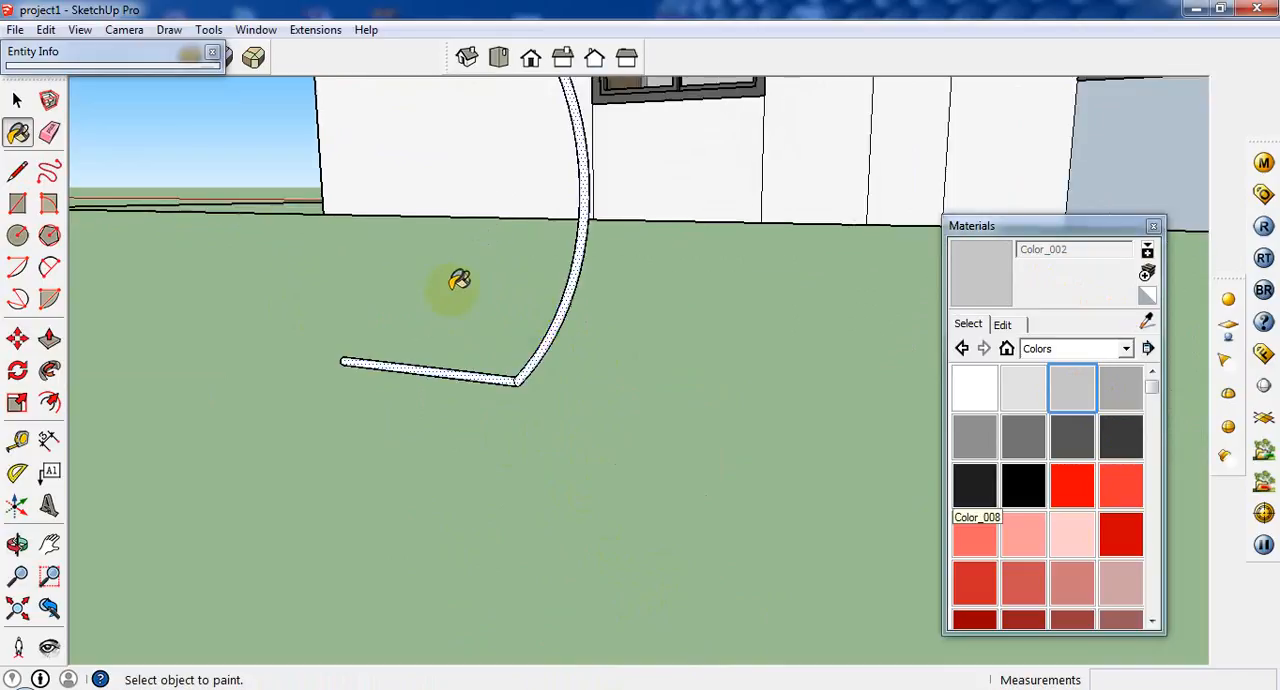
pyautogui.click(552, 330)
pyautogui.scroll(2, 552, 330)
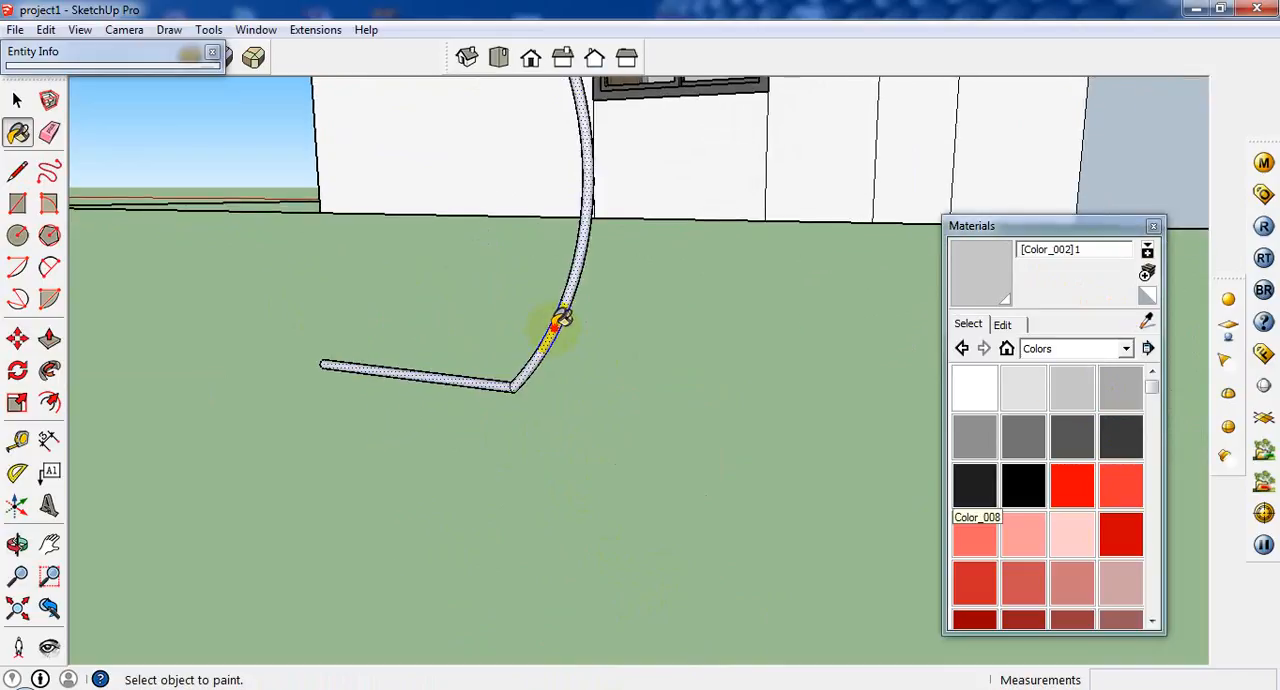
# Copy the tubular leg about 1' 6 7/8" along the green axis to beneath the opposite armrest.
pyautogui.moveTo(545, 353); pyautogui.dragTo(588, 478, button='middle')
pyautogui.scroll(-4, 588, 478)
pyautogui.scroll(-3, 537, 380)
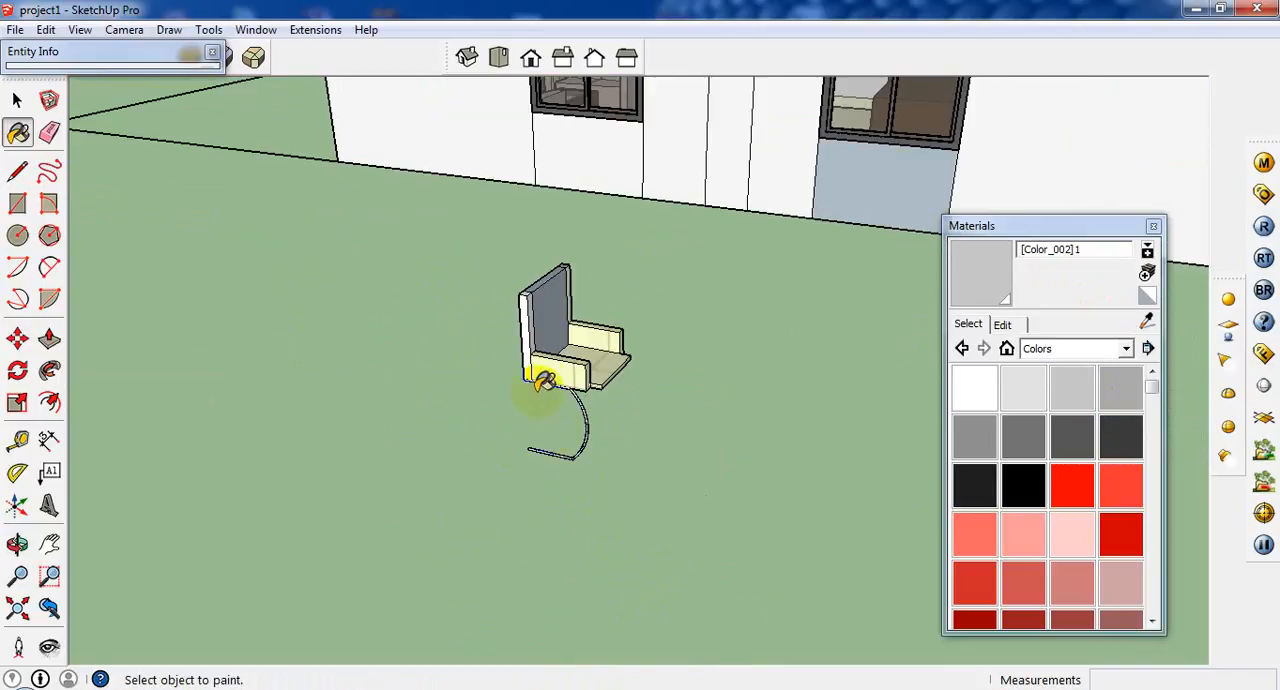
pyautogui.scroll(5, 563, 366)
pyautogui.scroll(-2, 601, 404)
pyautogui.scroll(-2, 601, 404)
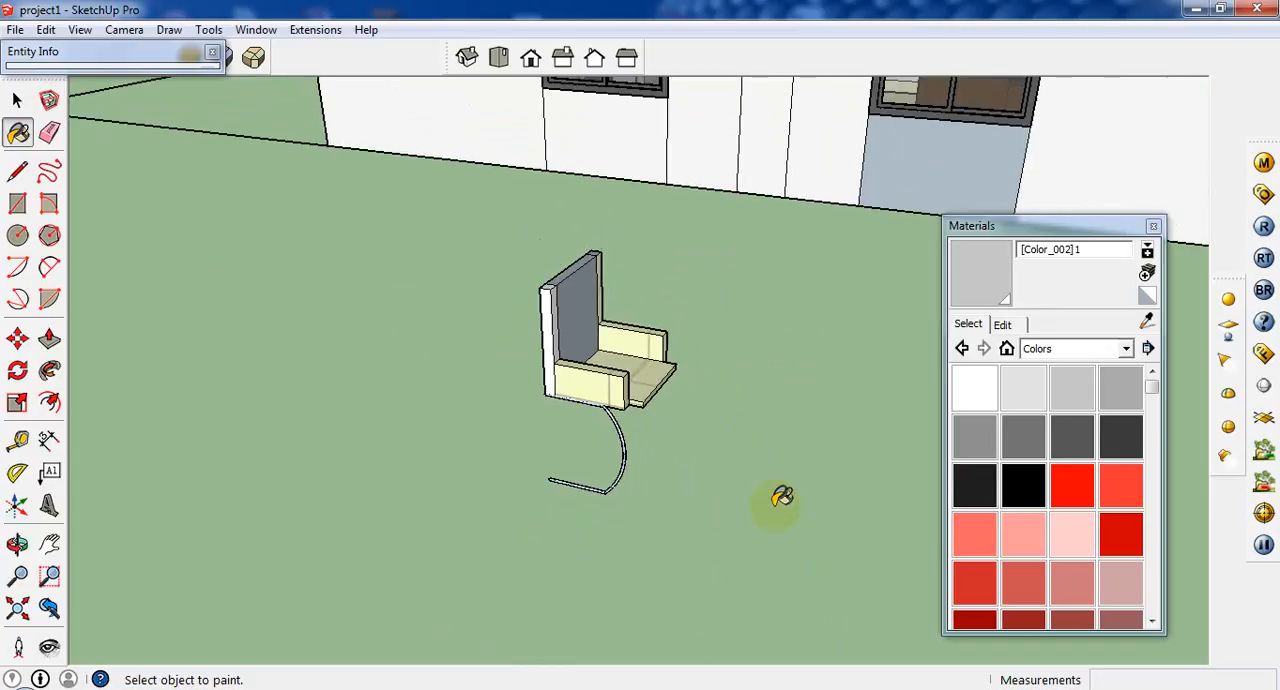
pyautogui.click(17, 339)
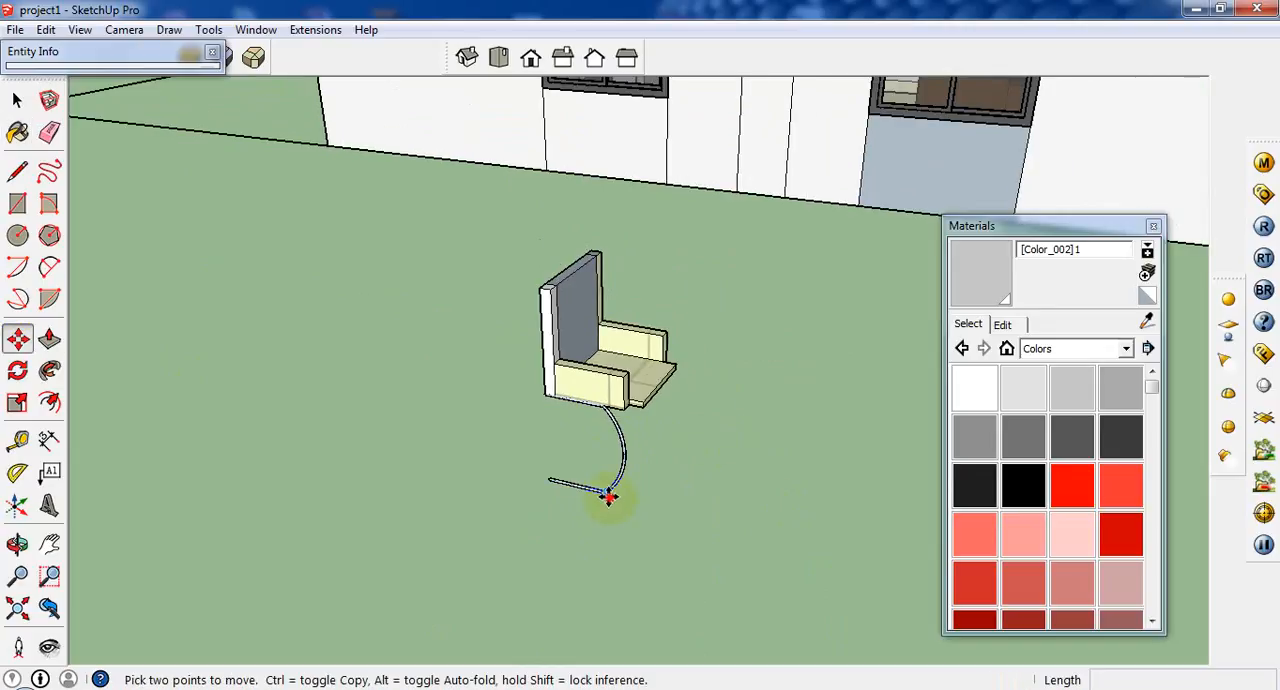
pyautogui.press('ctrl')
pyautogui.click(657, 449)
pyautogui.moveTo(680, 415); pyautogui.dragTo(480, 450, button='middle')
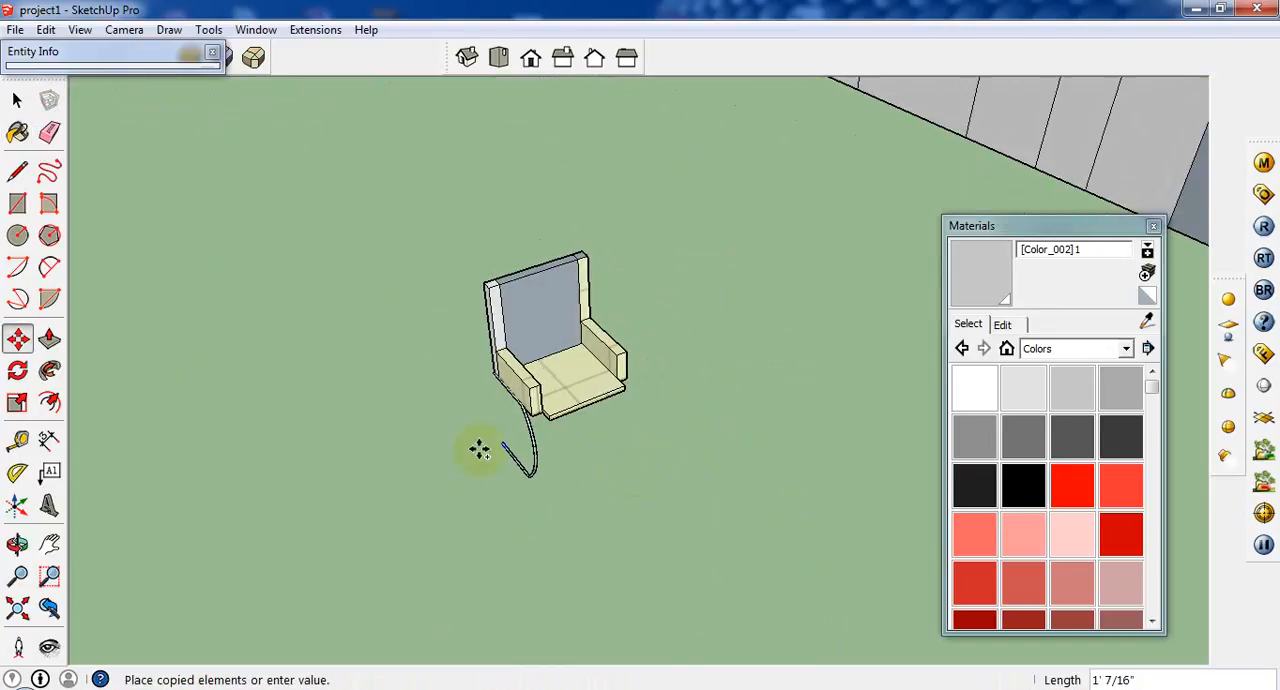
pyautogui.scroll(1, 630, 398)
pyautogui.scroll(-4, 634, 442)
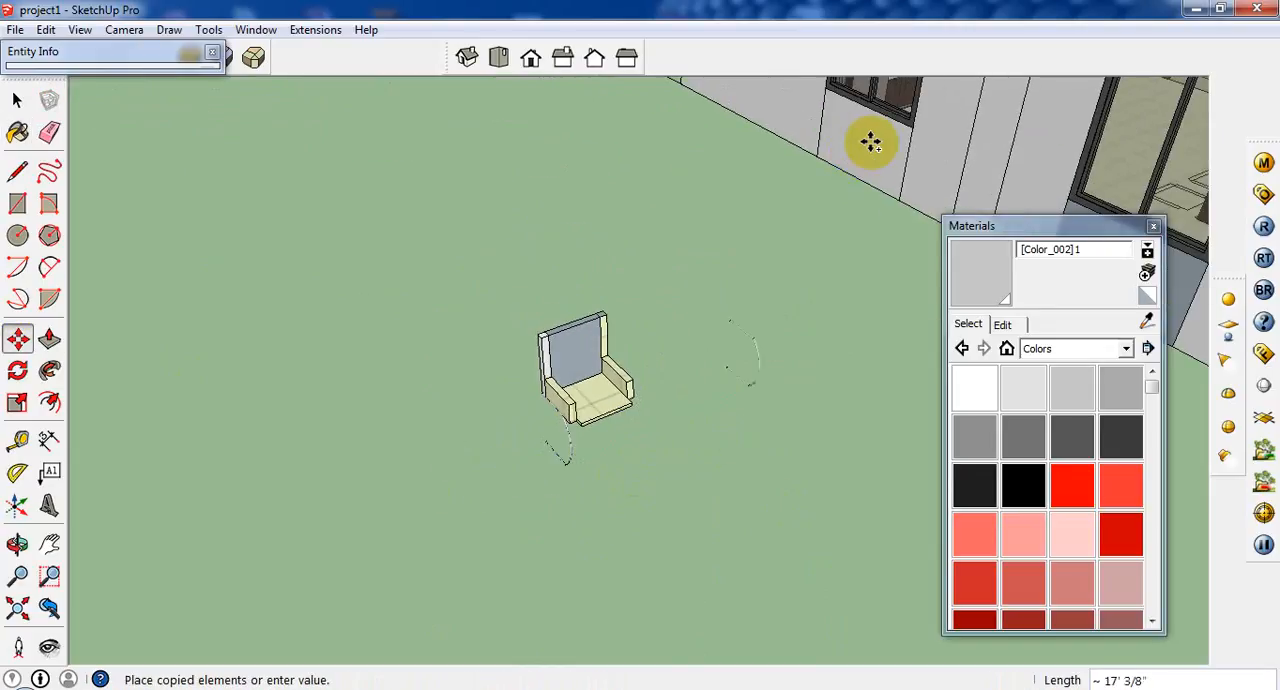
pyautogui.moveTo(601, 416); pyautogui.dragTo(389, 209, button='middle')
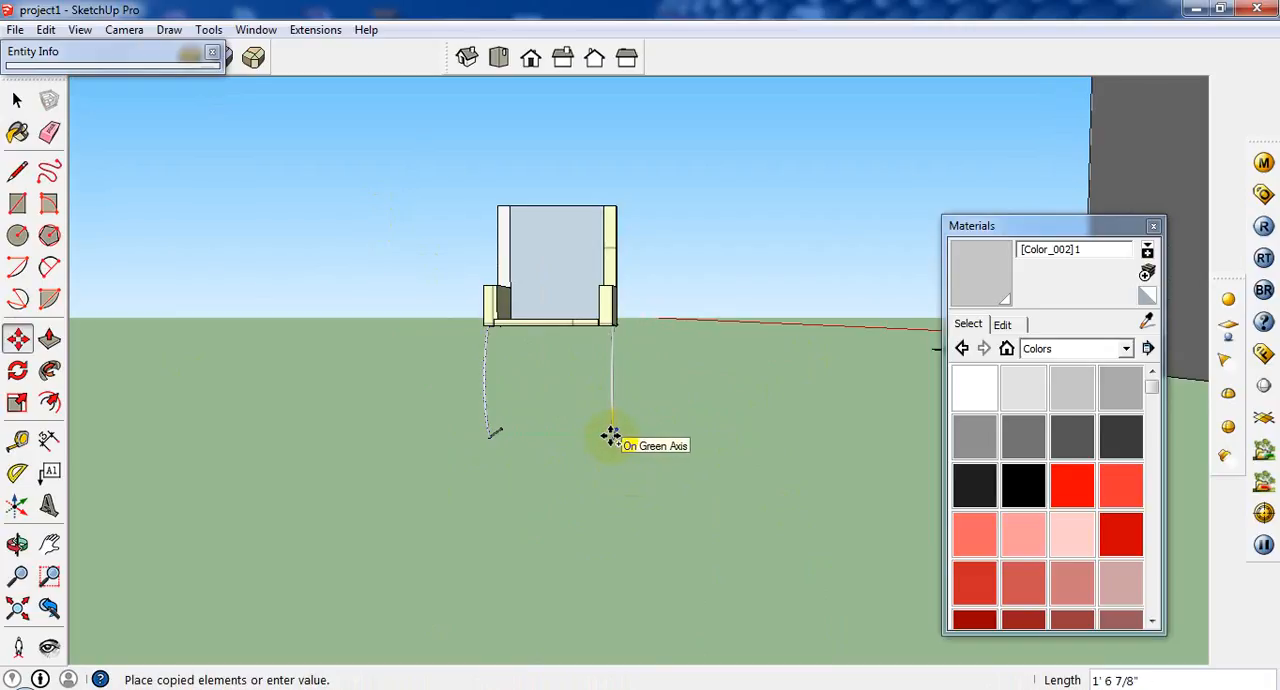
pyautogui.click(610, 436)
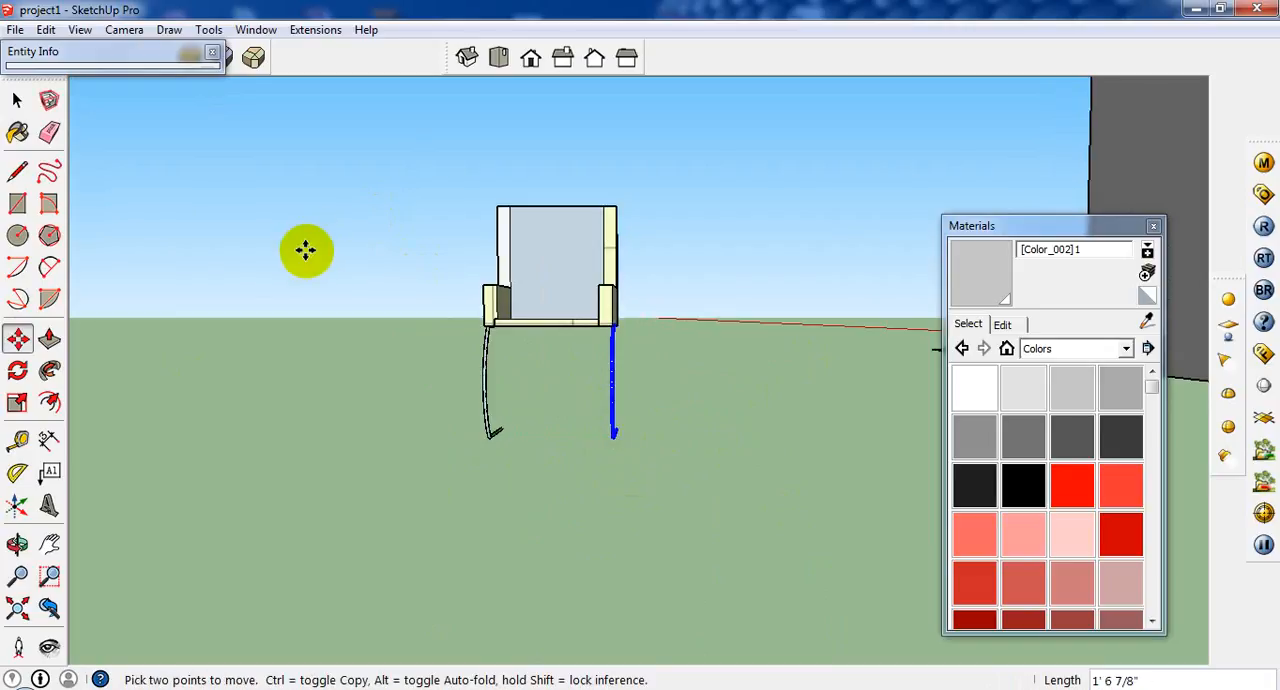
# Select the seat group with both tubular legs and make them a component named chair.
pyautogui.click(17, 100)
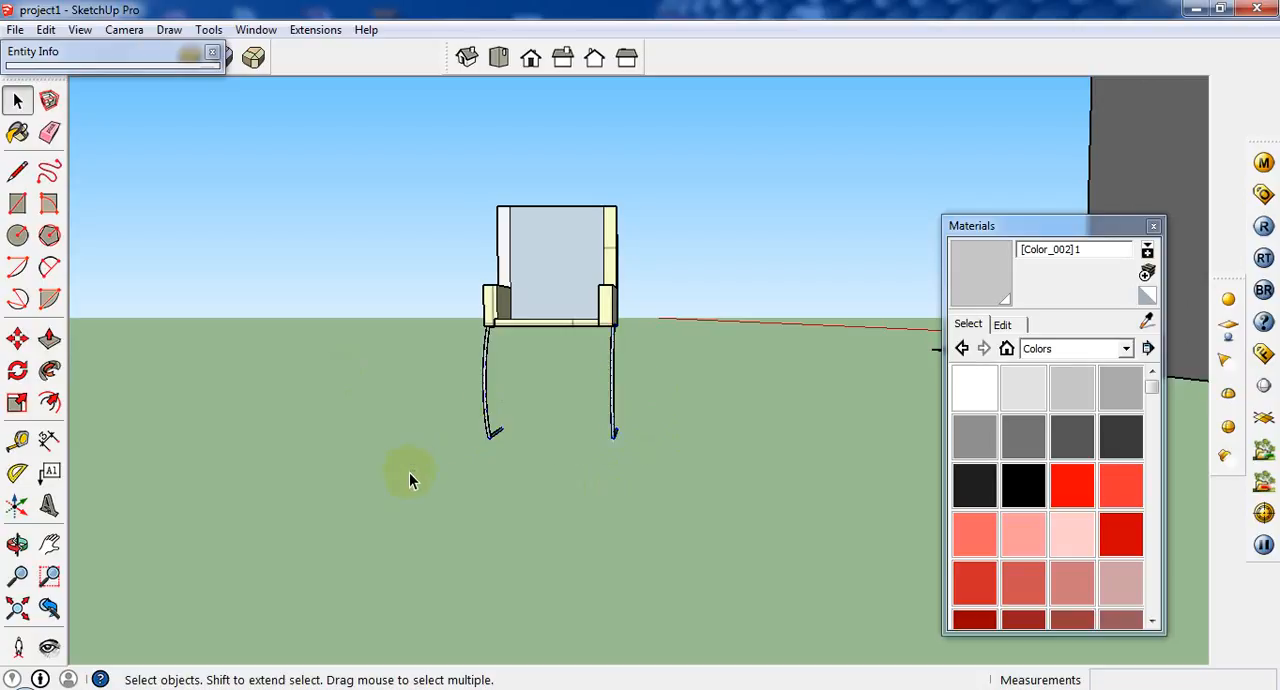
pyautogui.moveTo(409, 474); pyautogui.dragTo(562, 321, button='middle')
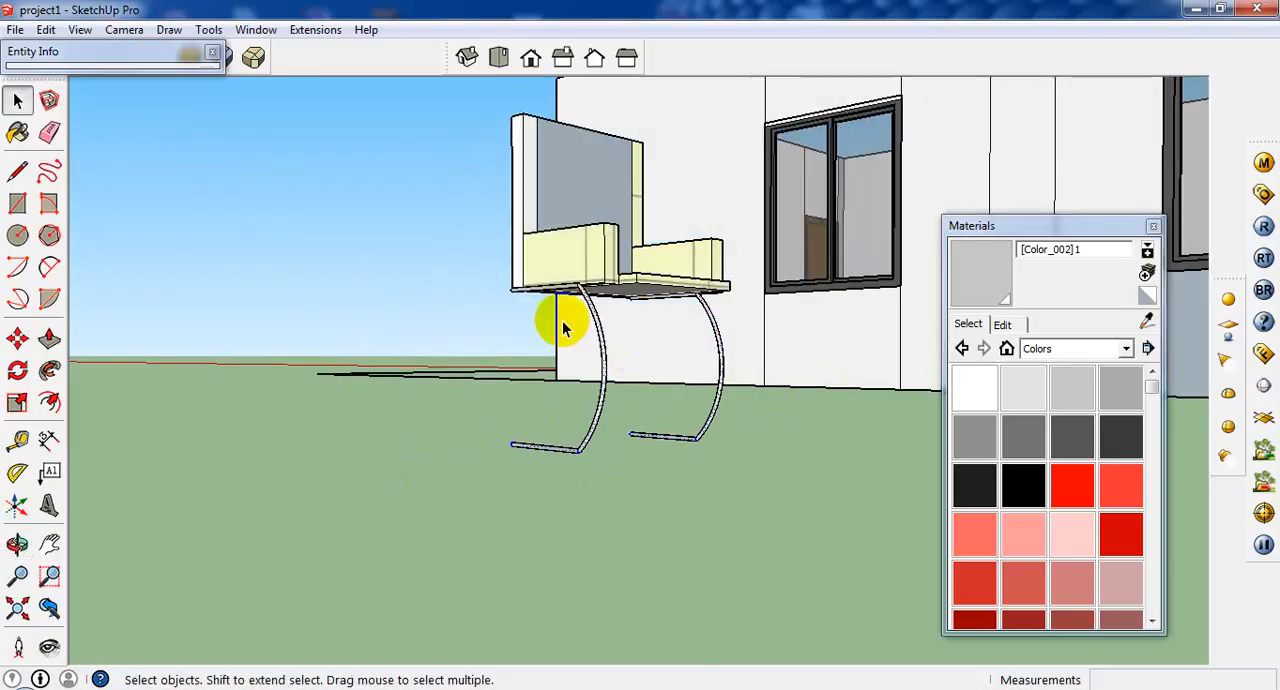
pyautogui.scroll(2, 562, 322)
pyautogui.scroll(-1, 584, 372)
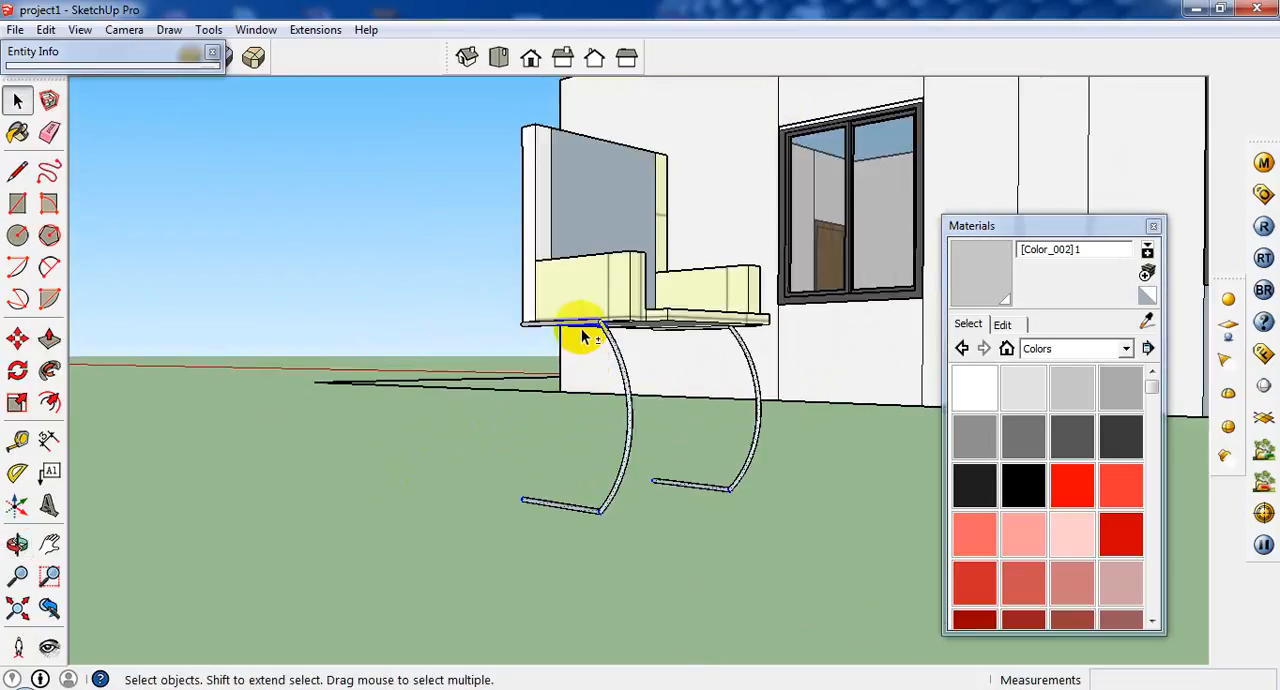
pyautogui.scroll(4, 714, 330)
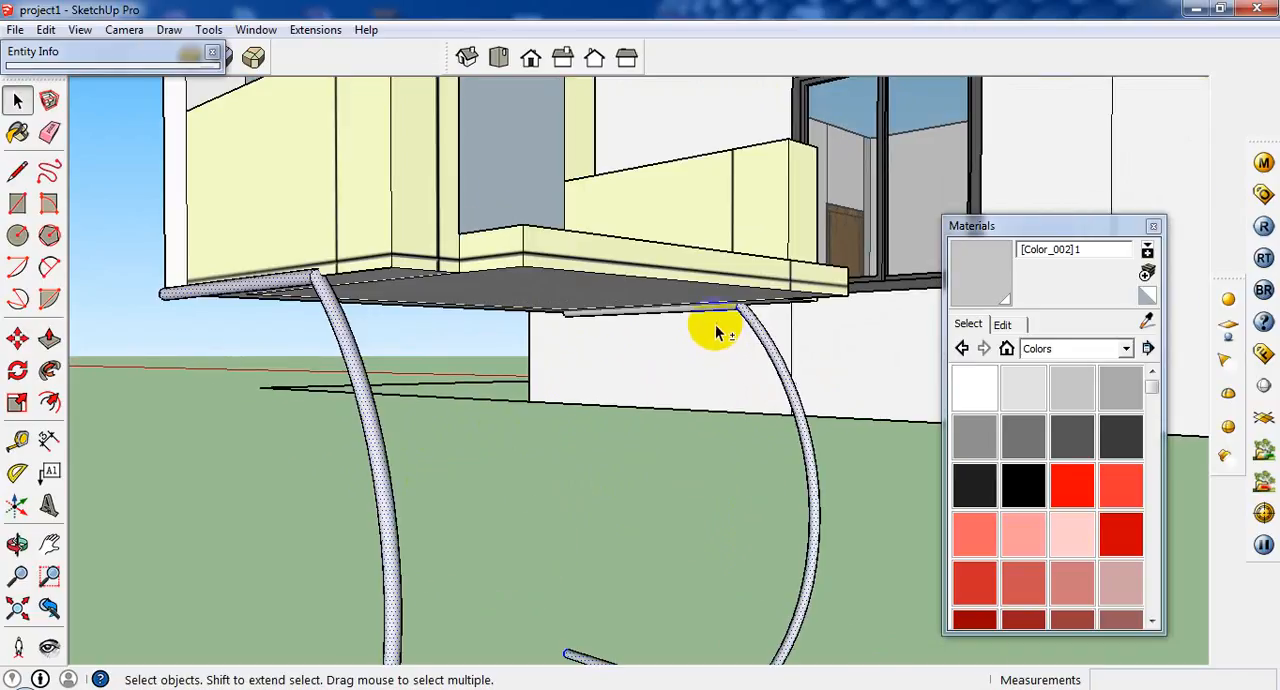
pyautogui.scroll(-2, 693, 324)
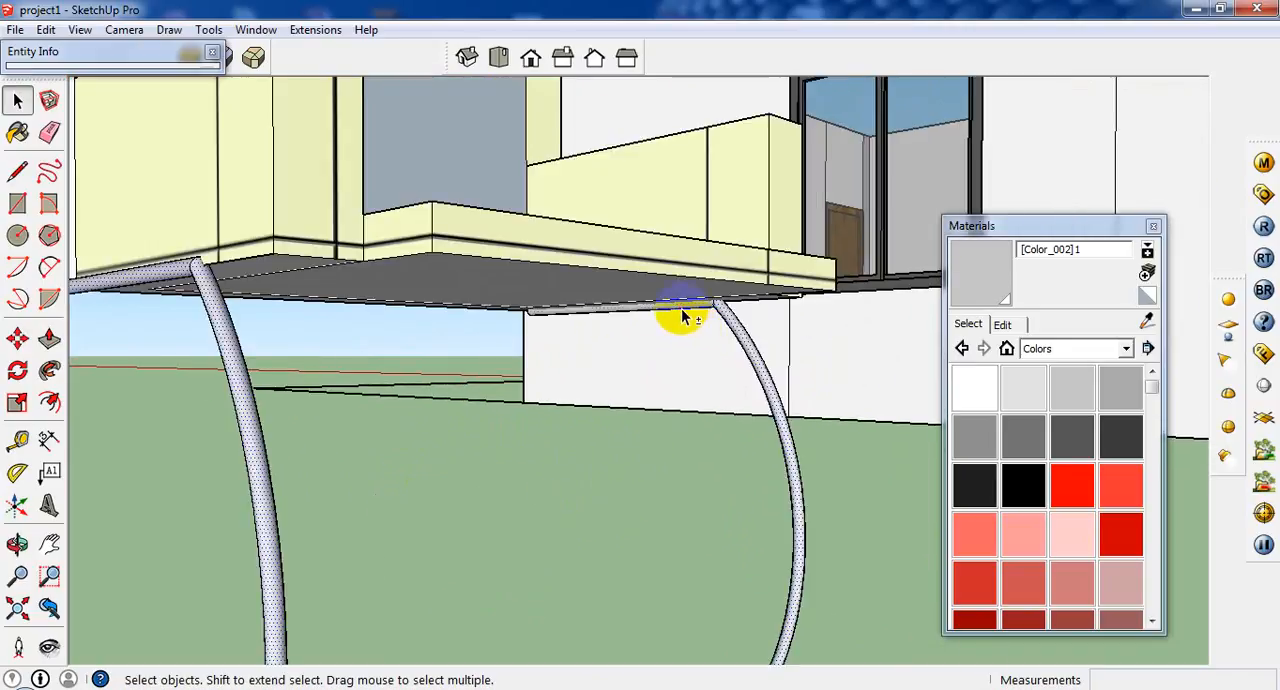
pyautogui.scroll(-5, 678, 318)
pyautogui.moveTo(646, 351); pyautogui.dragTo(699, 327, button='middle')
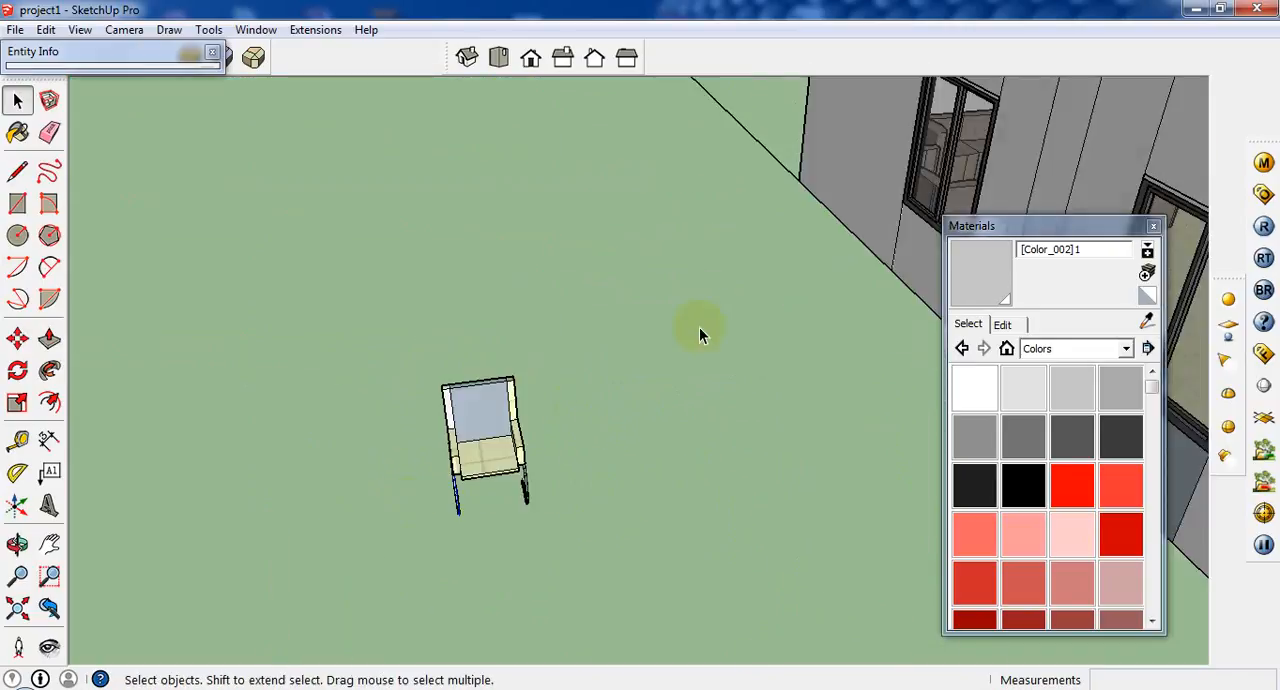
pyautogui.click(47, 98)
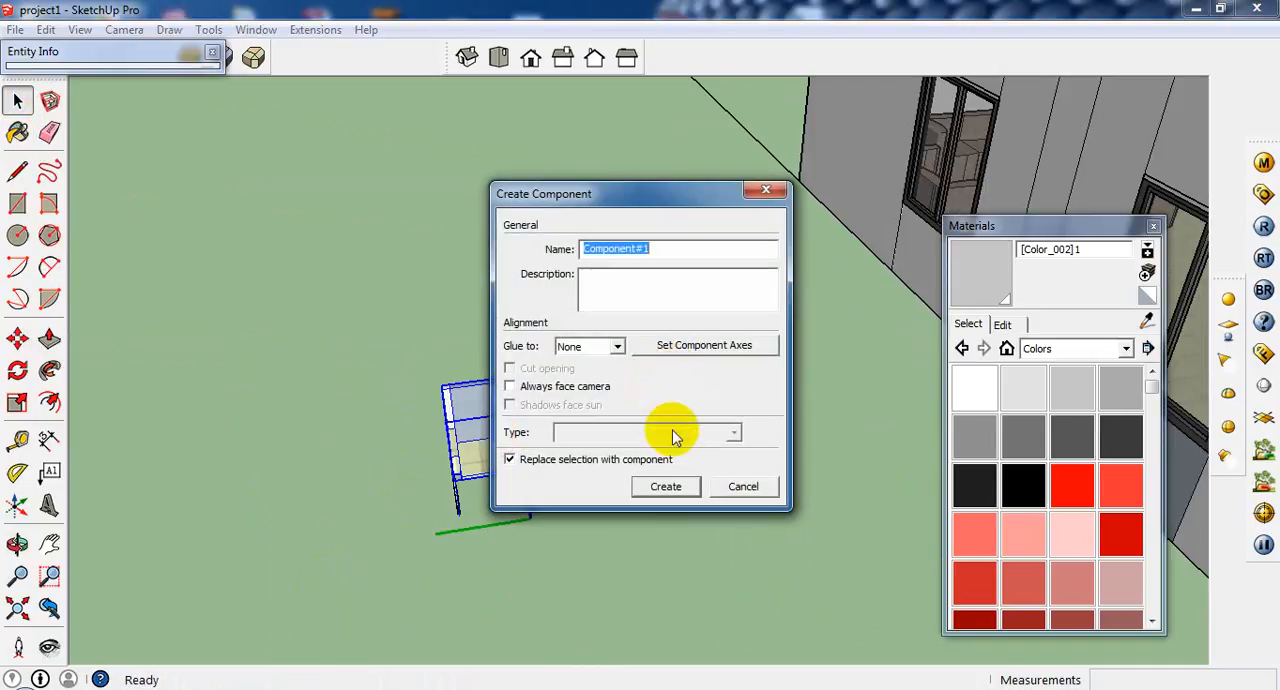
pyautogui.write('chair')
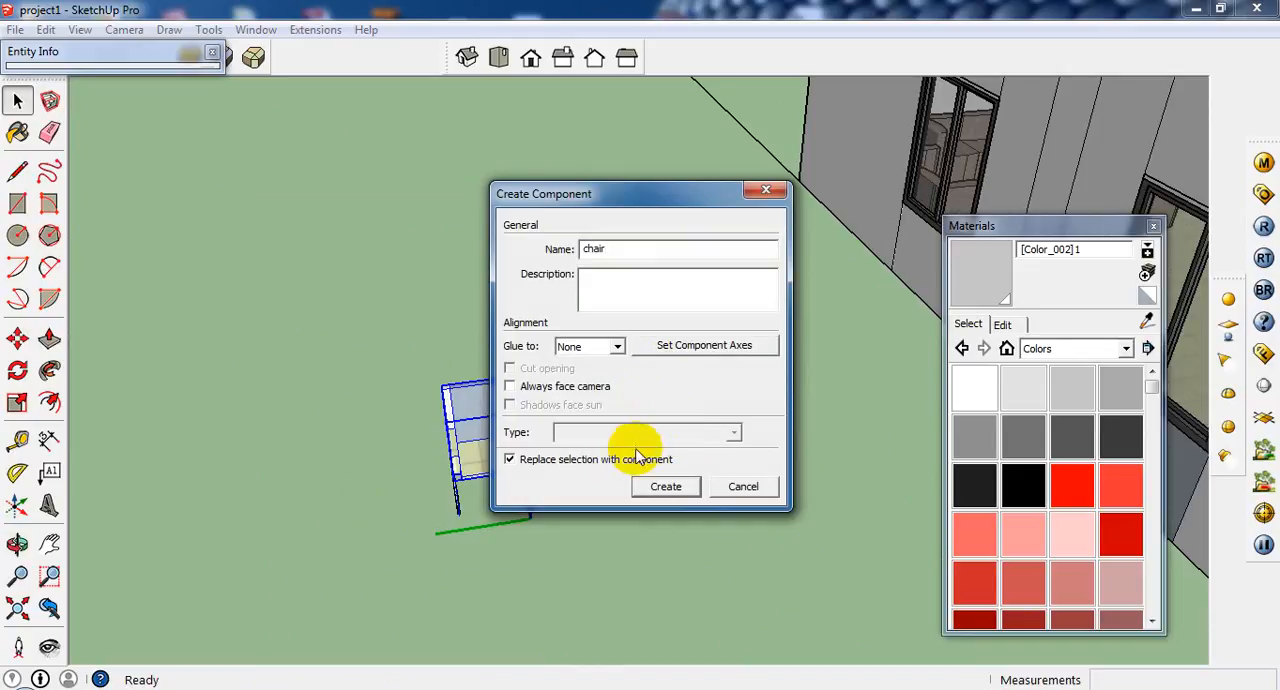
pyautogui.click(666, 486)
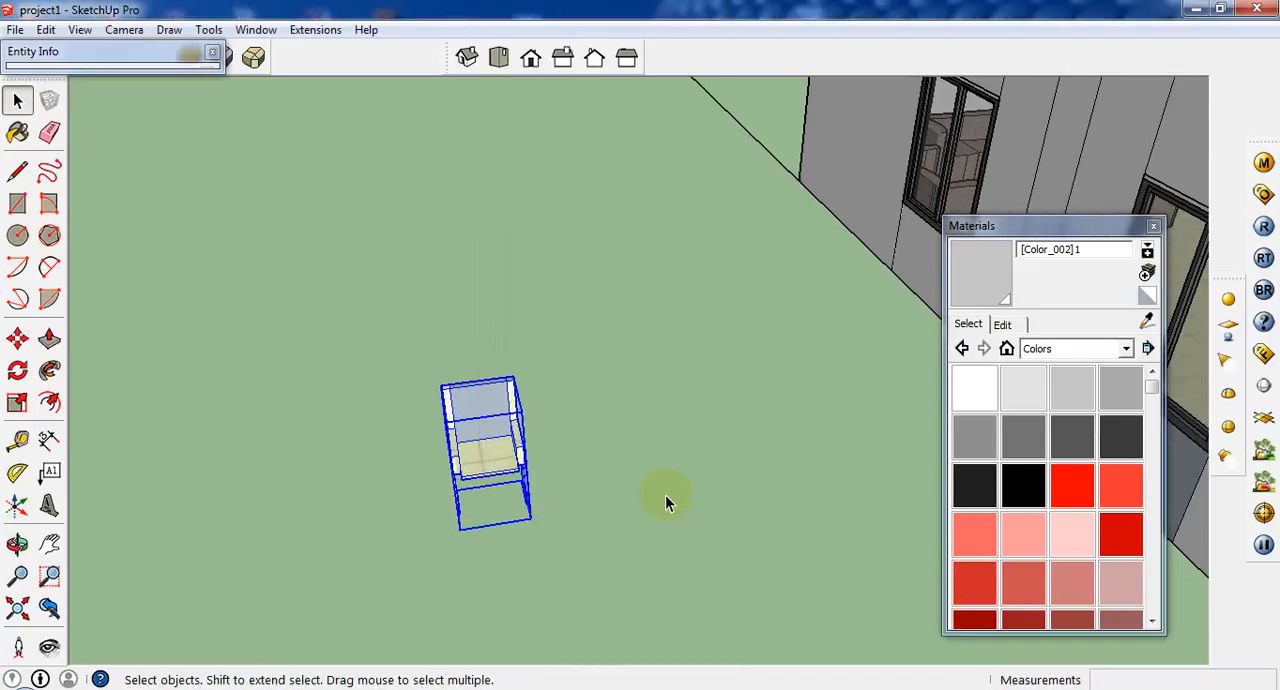
# Open the chair component for editing and paint the seat group with Carpet_Plush_Charcoal from the Carpet and Textiles materials.
pyautogui.doubleClick(485, 449)
pyautogui.doubleClick(485, 450)
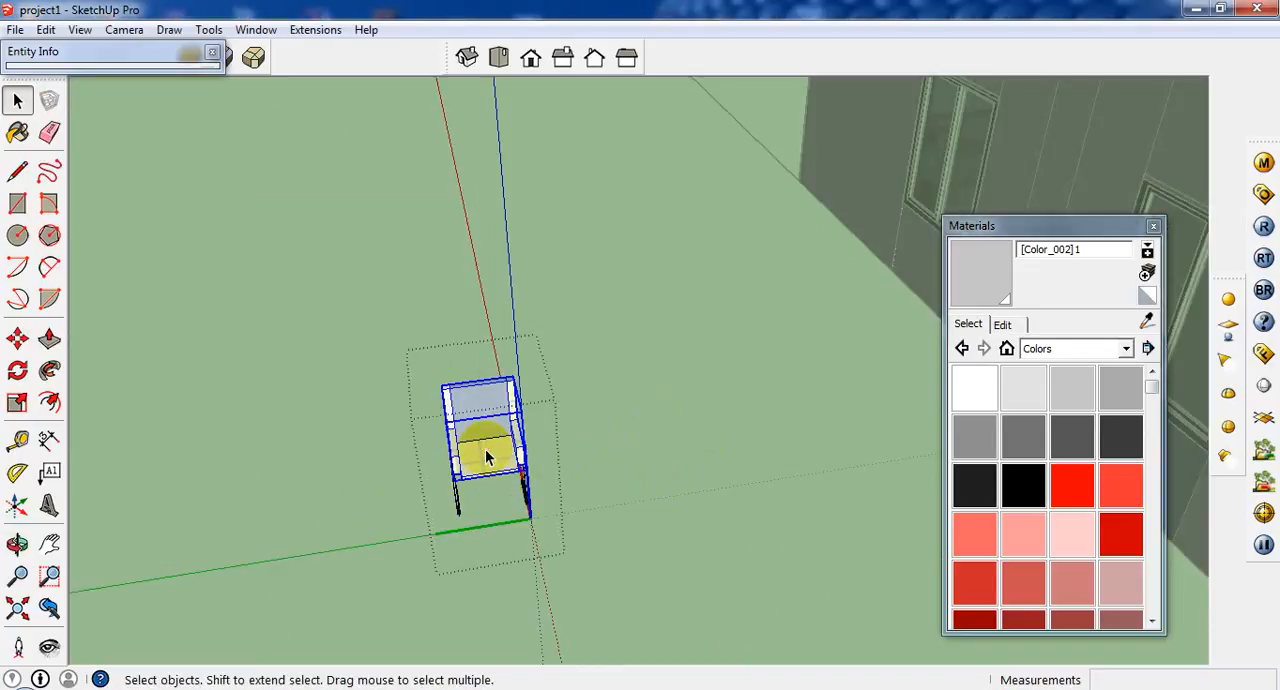
pyautogui.moveTo(487, 457); pyautogui.dragTo(527, 213, button='middle')
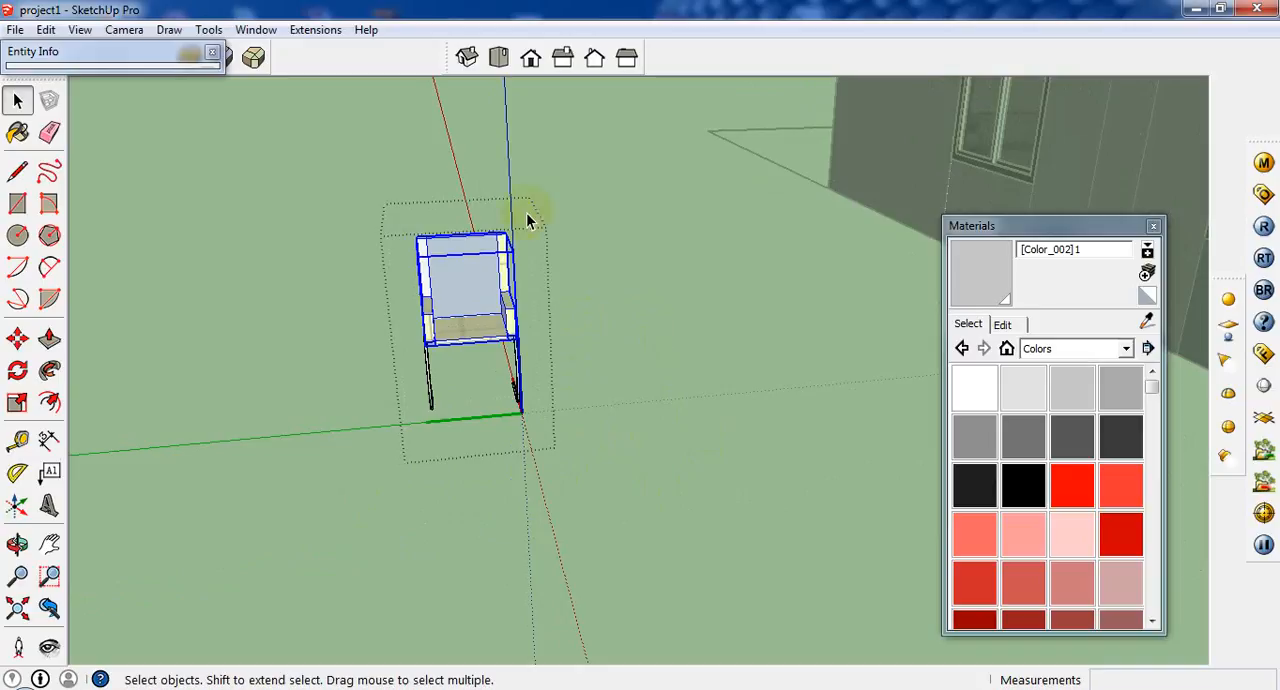
pyautogui.click(1082, 355)
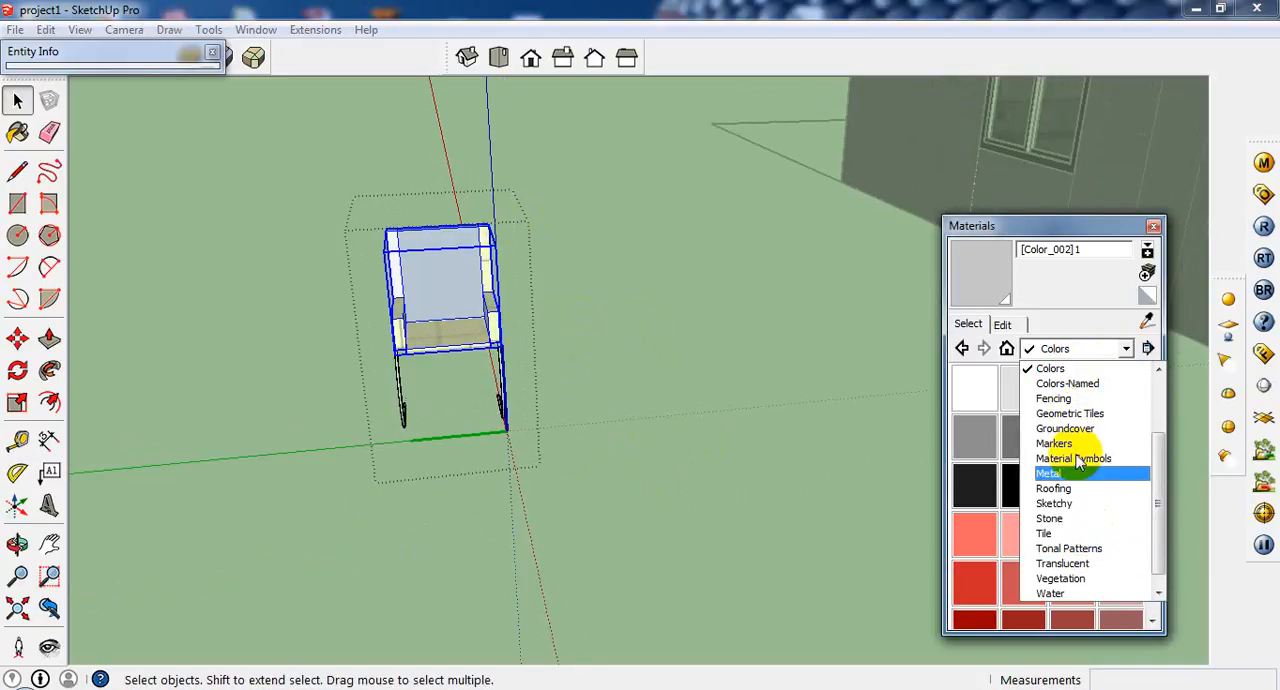
pyautogui.scroll(1, 1080, 412)
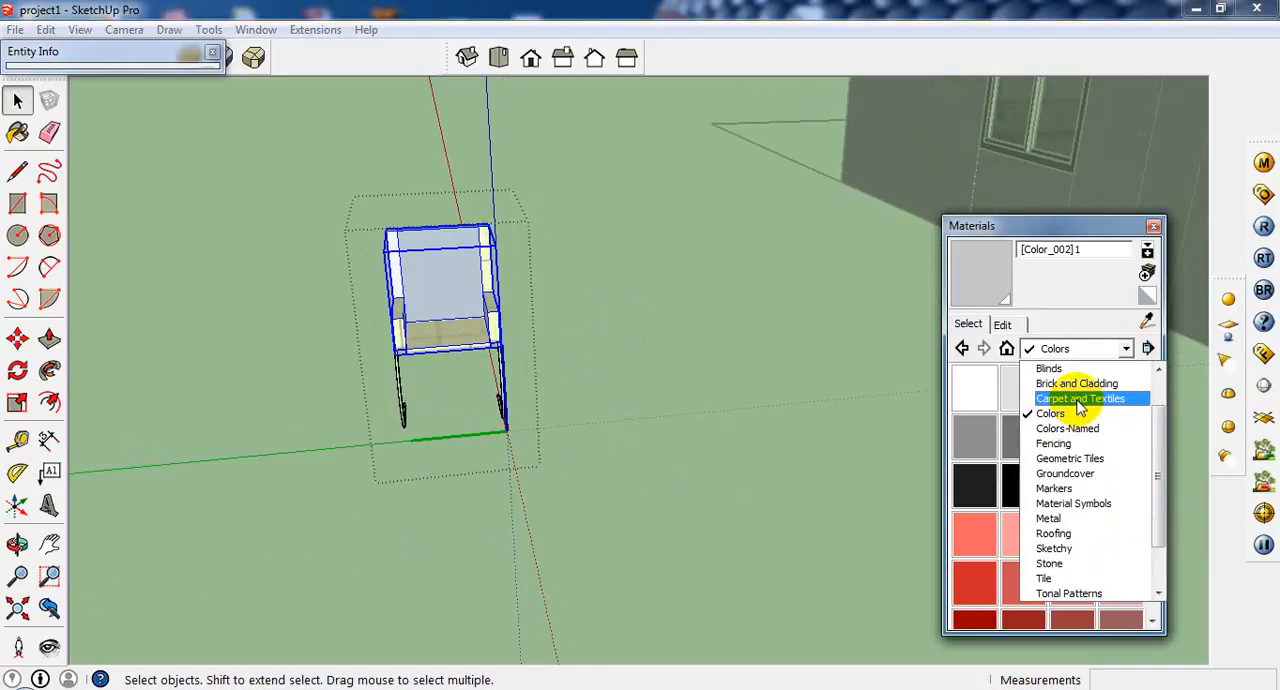
pyautogui.click(1080, 400)
pyautogui.click(1072, 437)
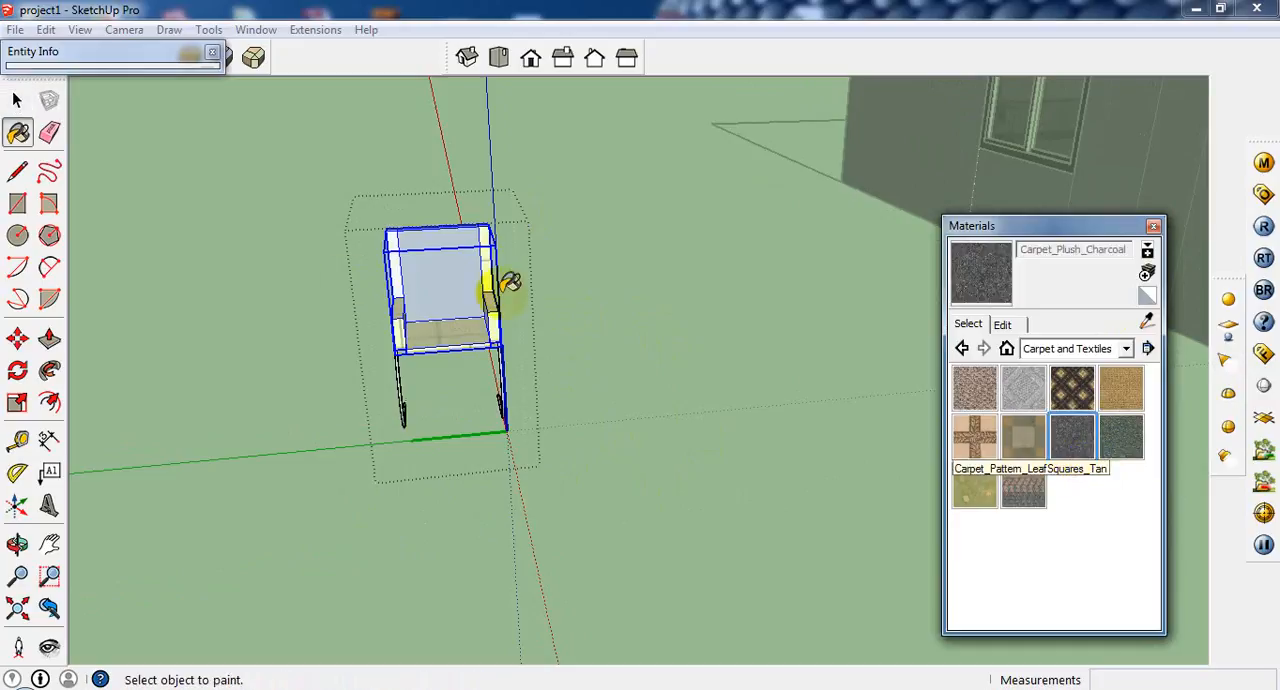
pyautogui.click(458, 281)
pyautogui.scroll(5, 443, 377)
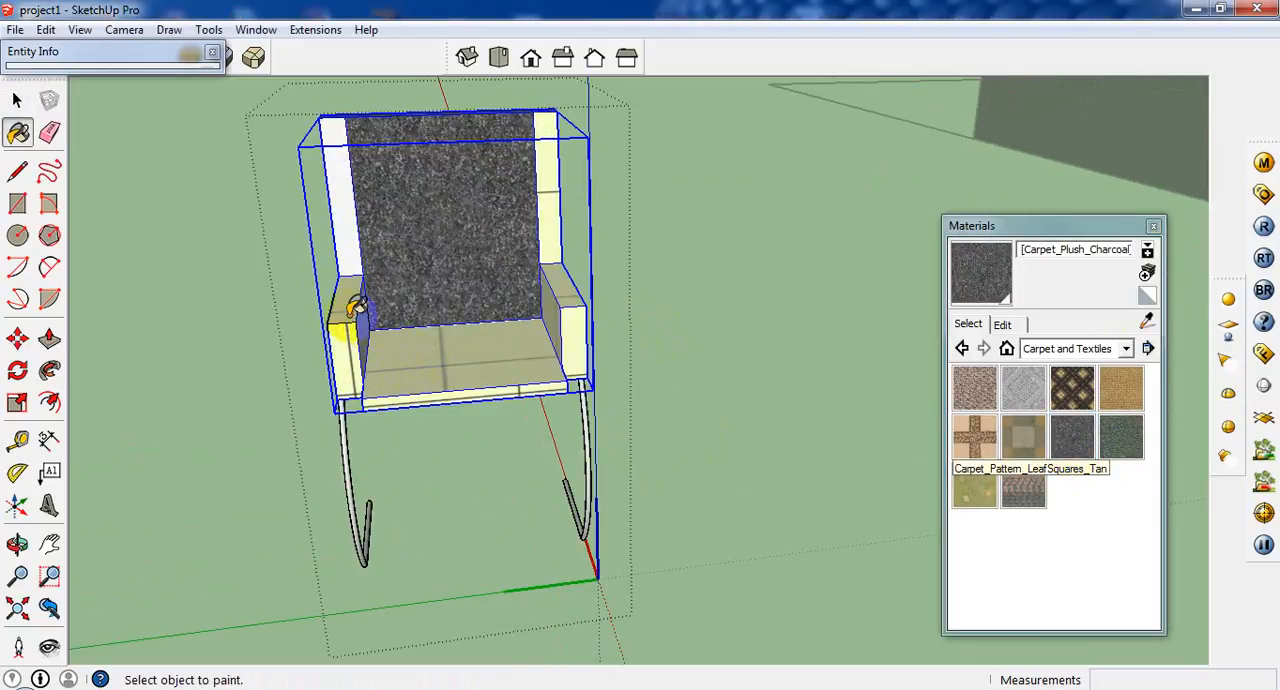
# Open the nested seat group, select all its geometry and paint the seat, armrests and backrest frame with Carpet_Plush_Charcoal.
pyautogui.press('space')
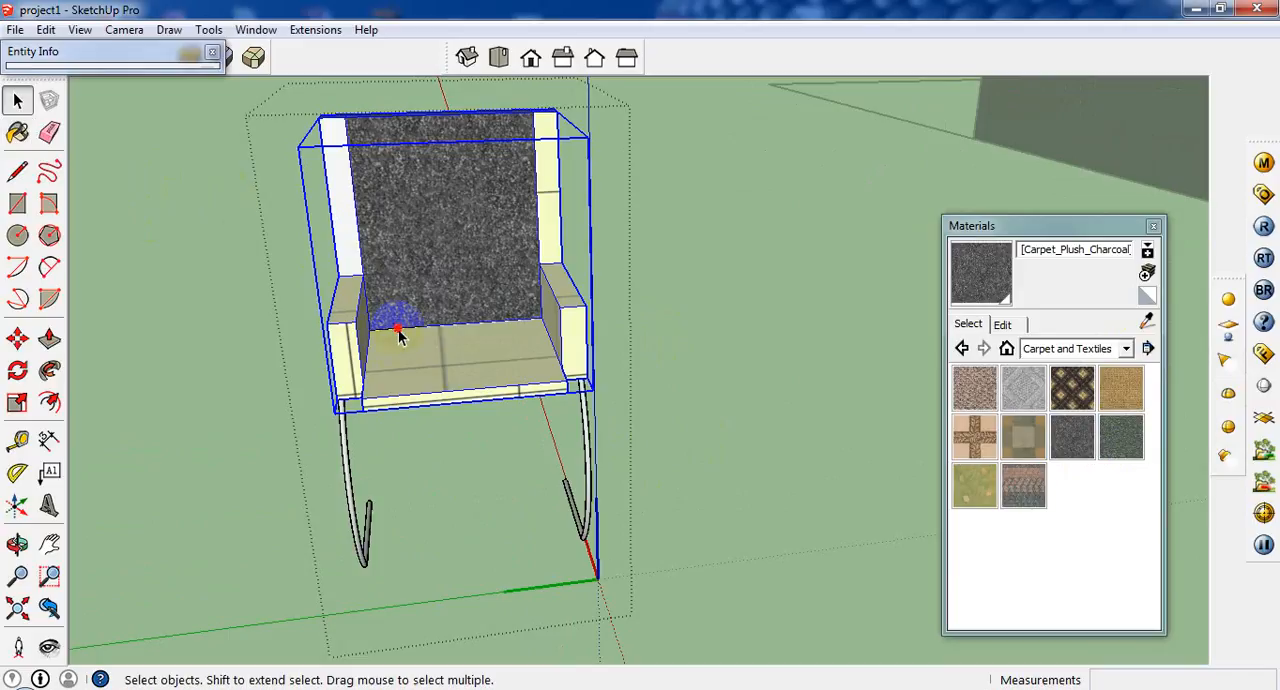
pyautogui.doubleClick(356, 330)
pyautogui.scroll(2, 356, 330)
pyautogui.click(353, 330)
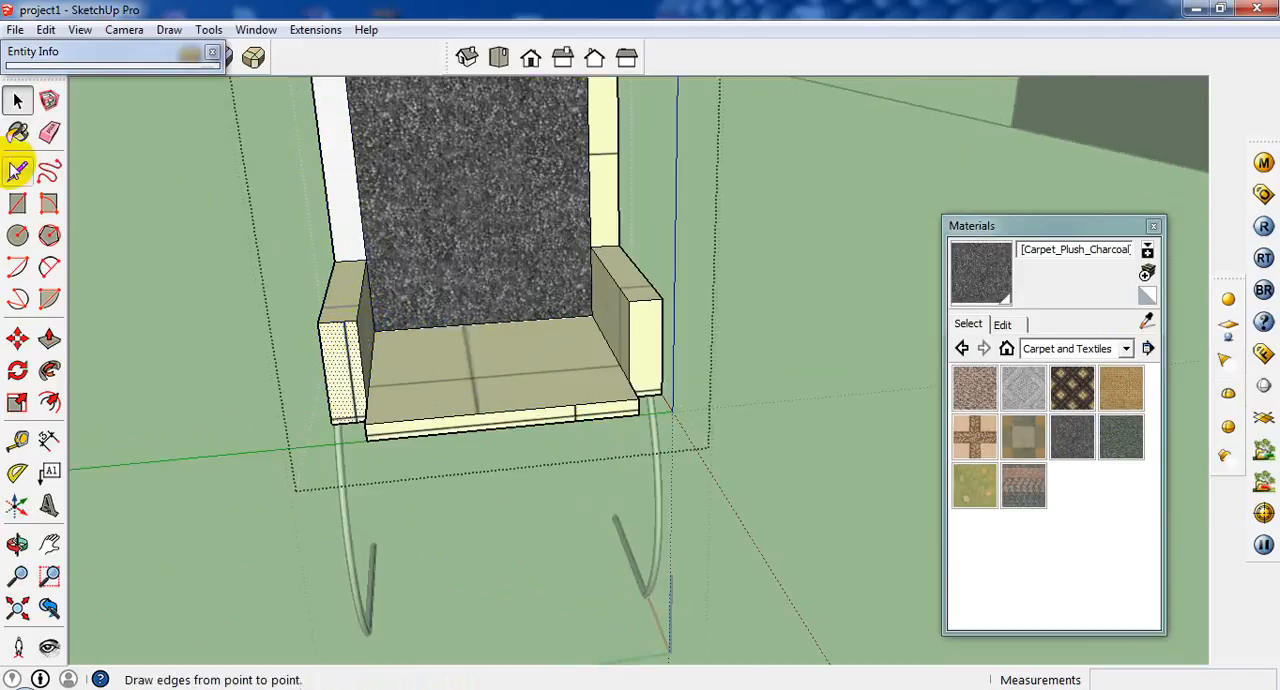
pyautogui.click(18, 134)
pyautogui.scroll(-2, 417, 311)
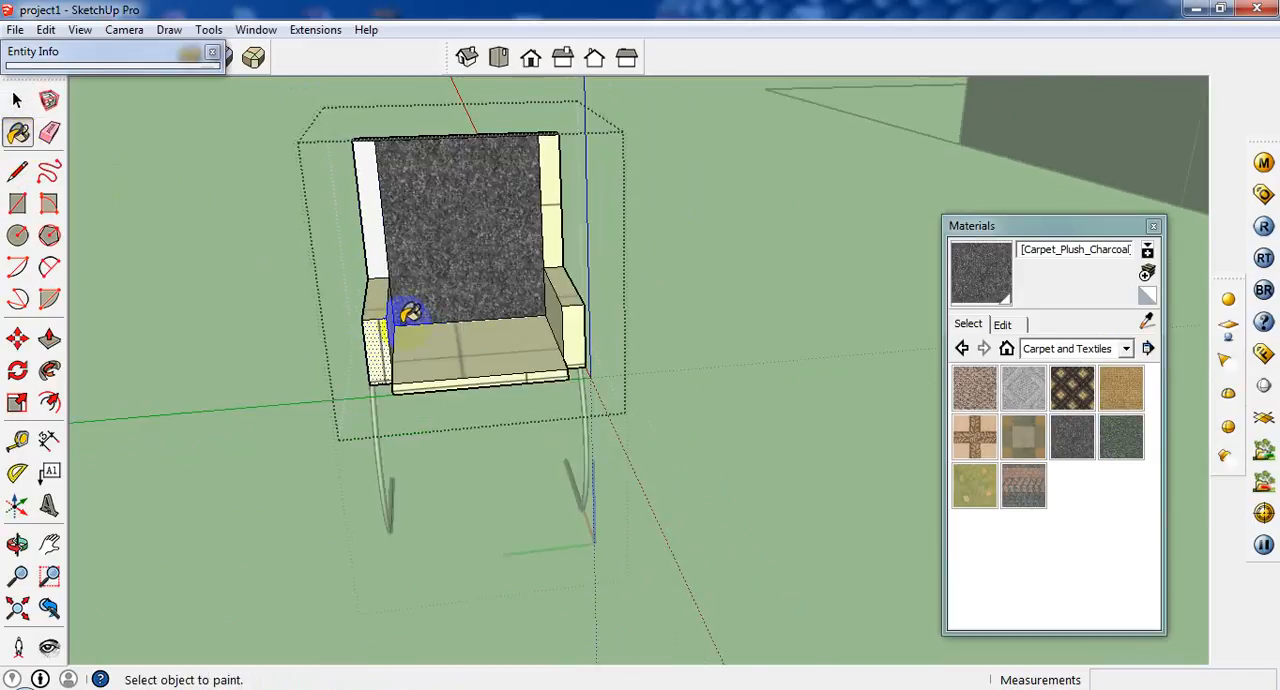
pyautogui.click(17, 100)
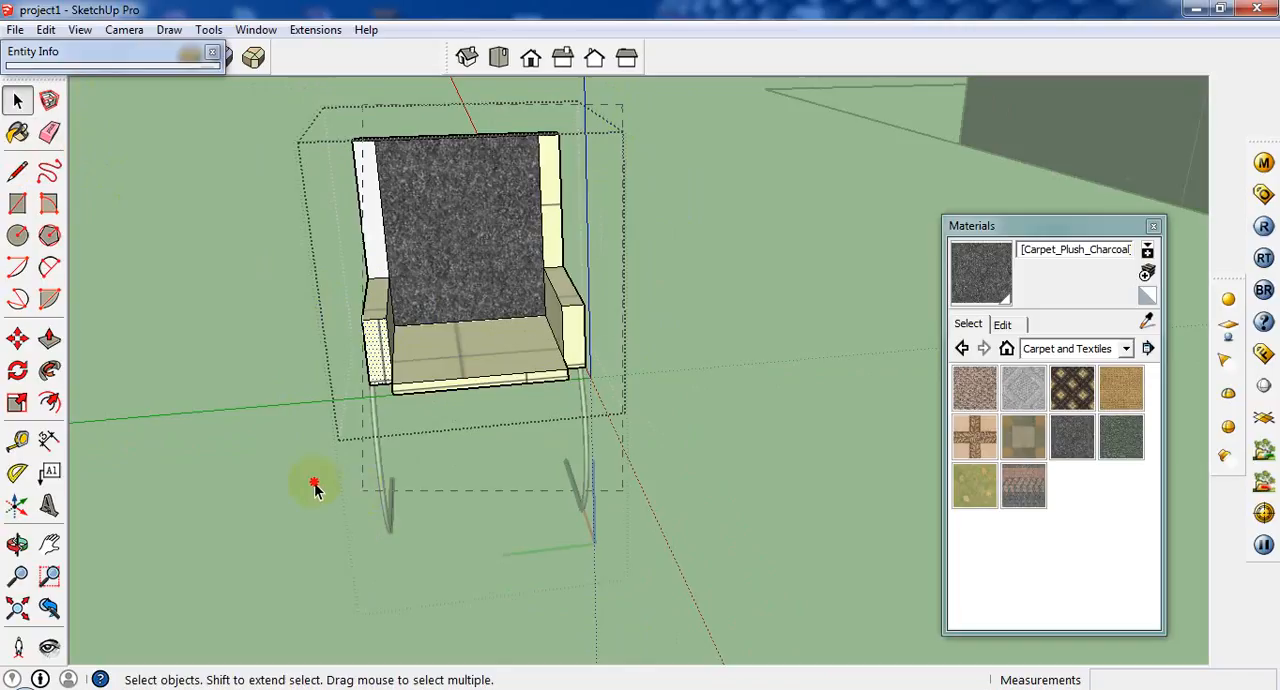
pyautogui.hotkey('ctrl', 'a')
pyautogui.click(18, 134)
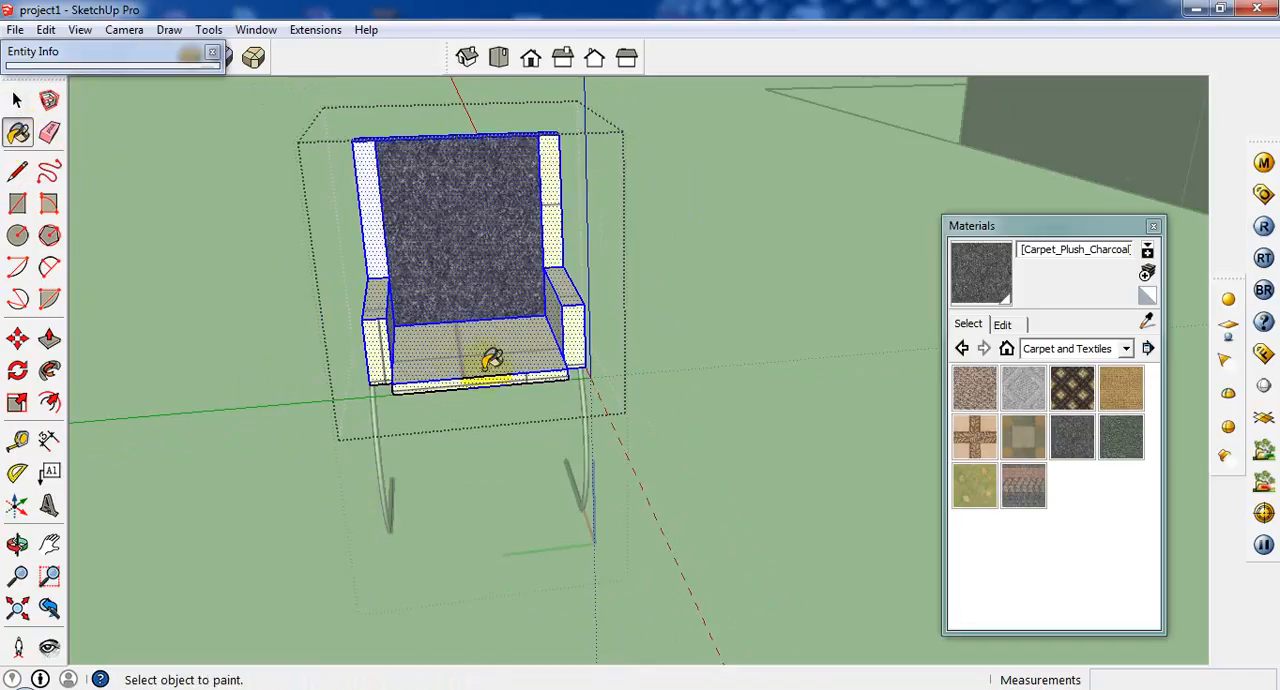
pyautogui.click(474, 357)
pyautogui.click(371, 234)
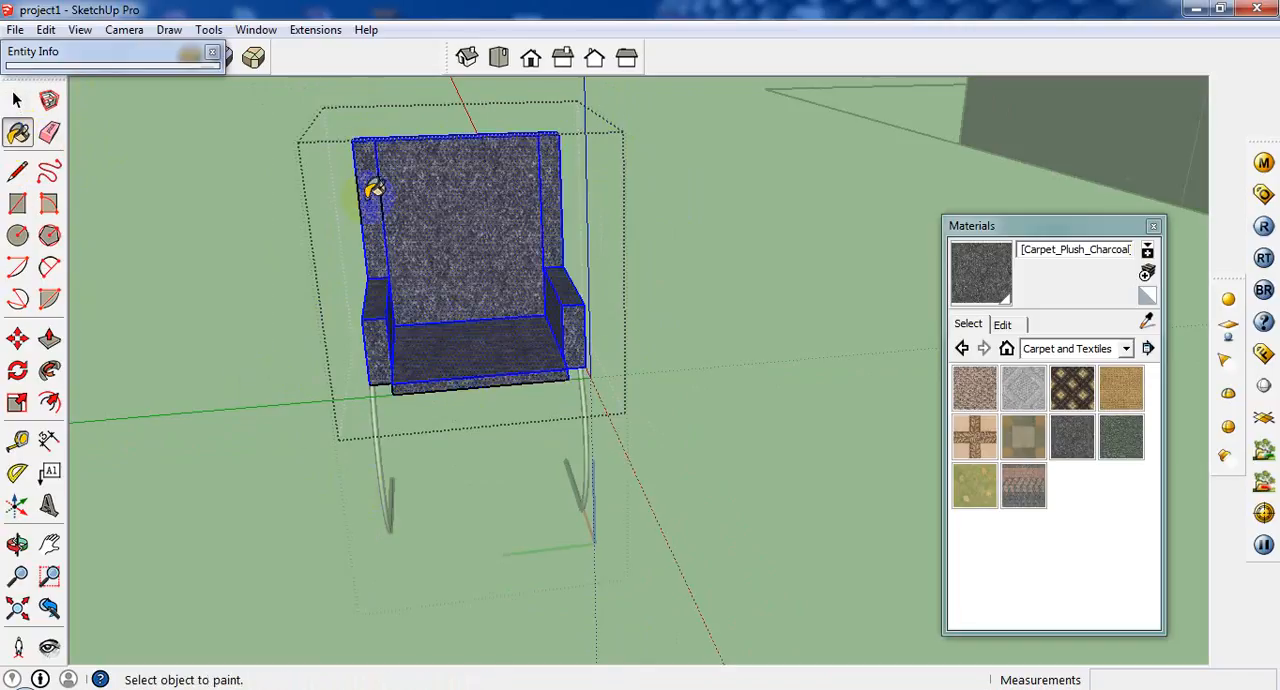
# Round the edges of the chair's seat, armrests and backrest frame with Round Corner, using an offset of about 5/16" and 6 segments.
pyautogui.moveTo(370, 296); pyautogui.dragTo(372, 405, button='middle')
pyautogui.scroll(2, 370, 407)
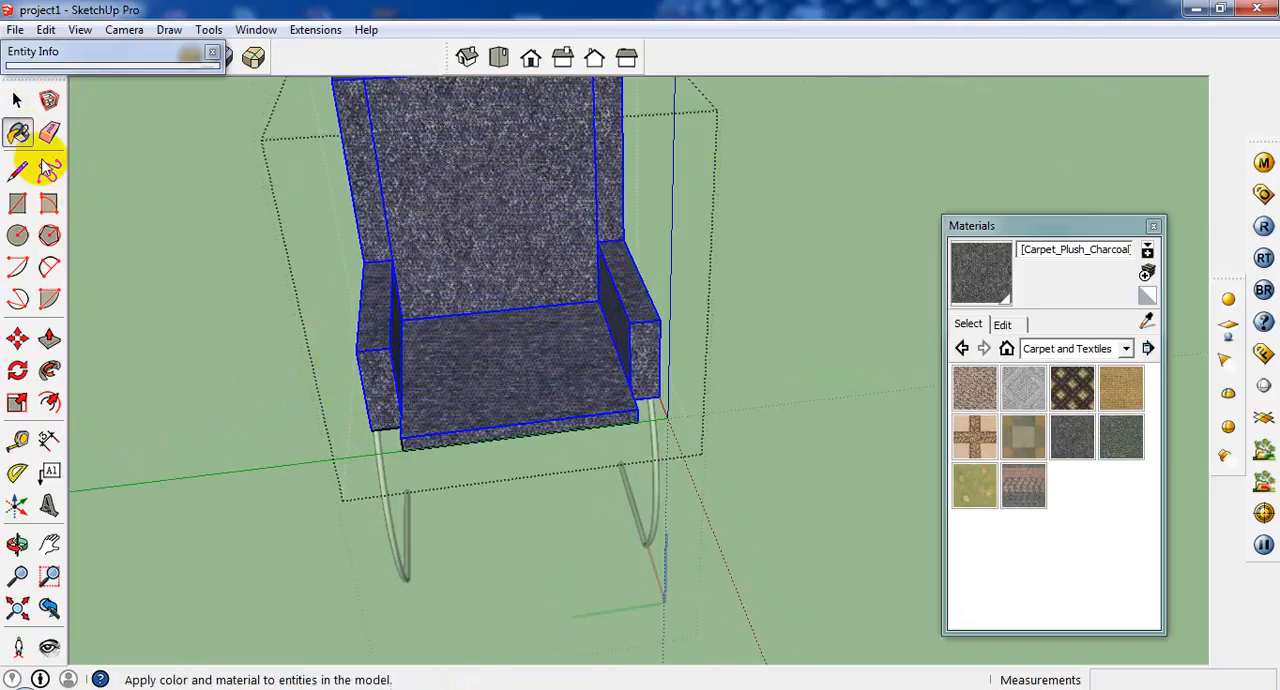
pyautogui.click(212, 51)
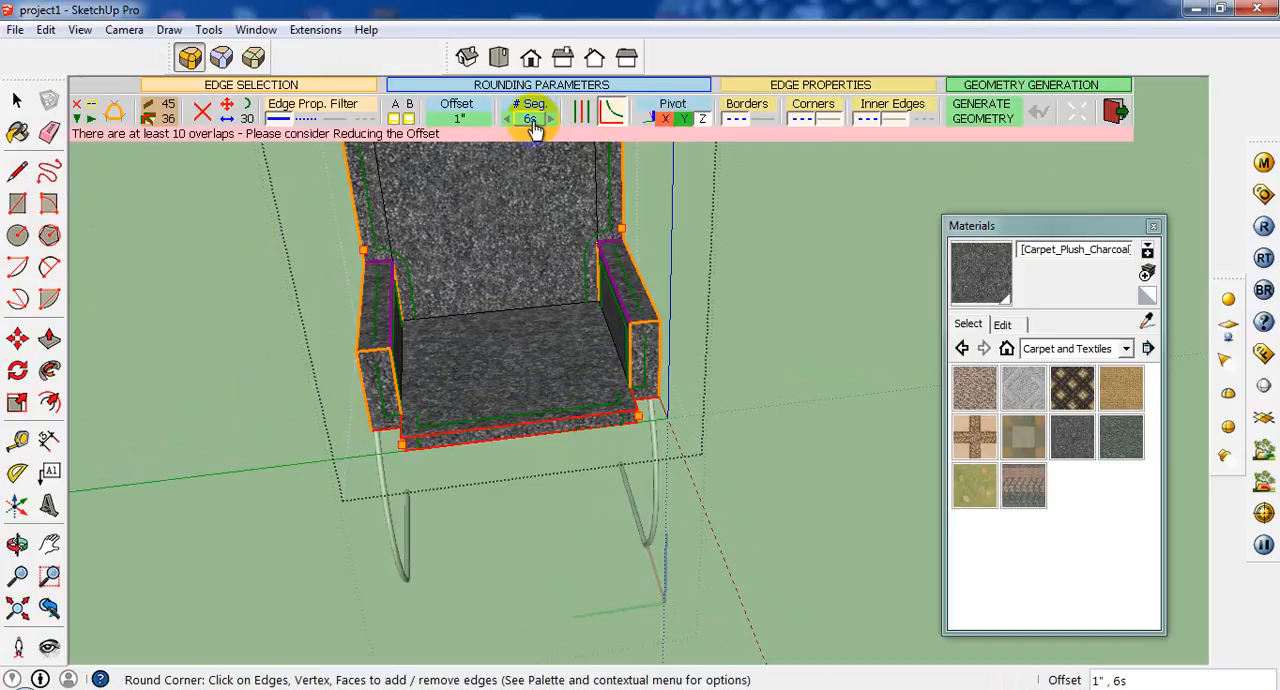
pyautogui.click(460, 120)
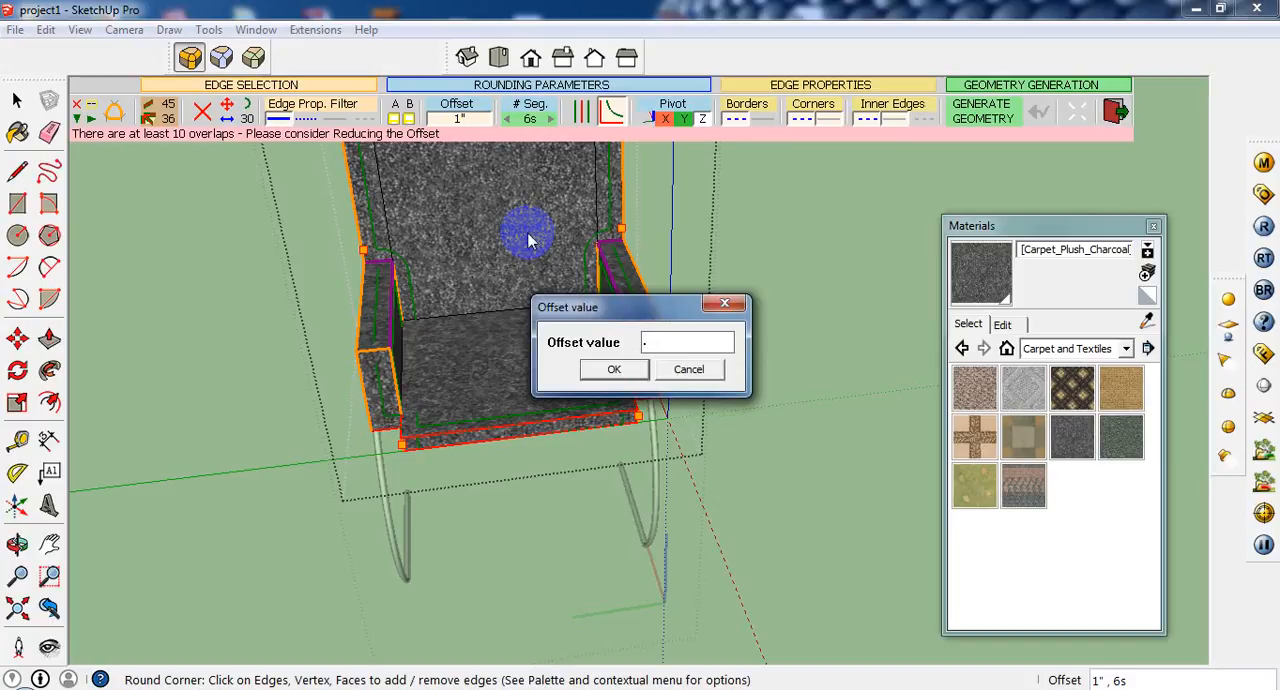
pyautogui.click(612, 368)
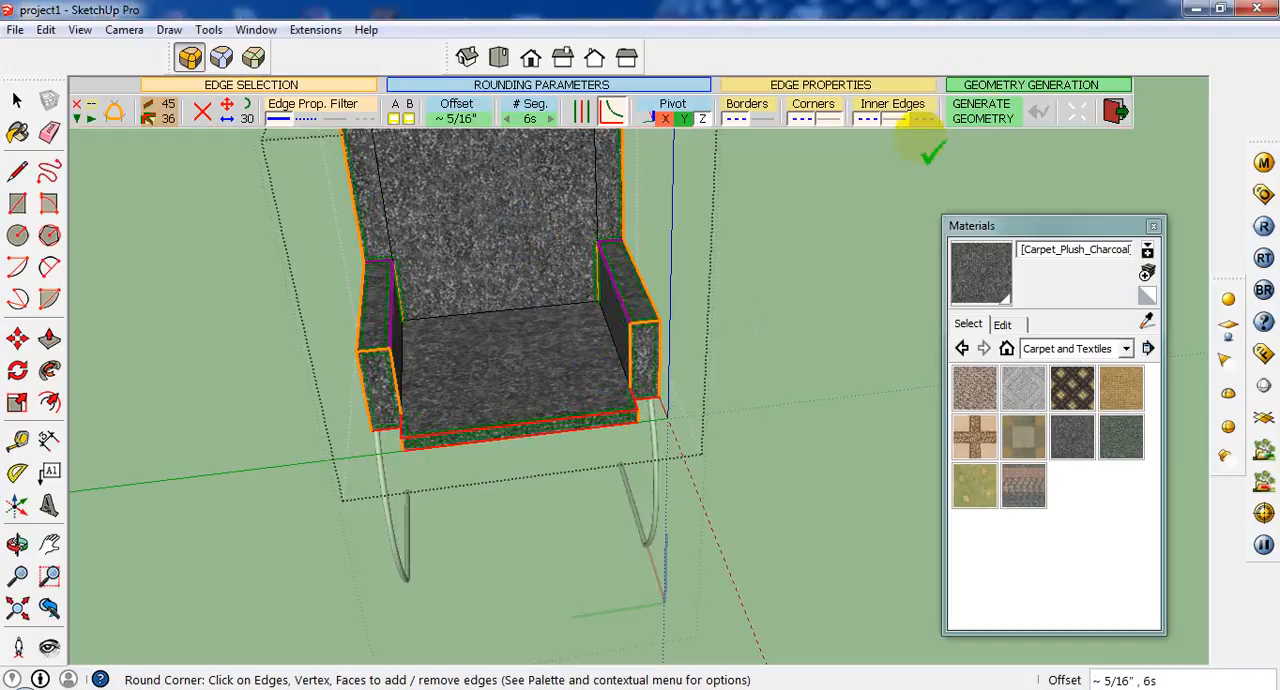
pyautogui.click(965, 115)
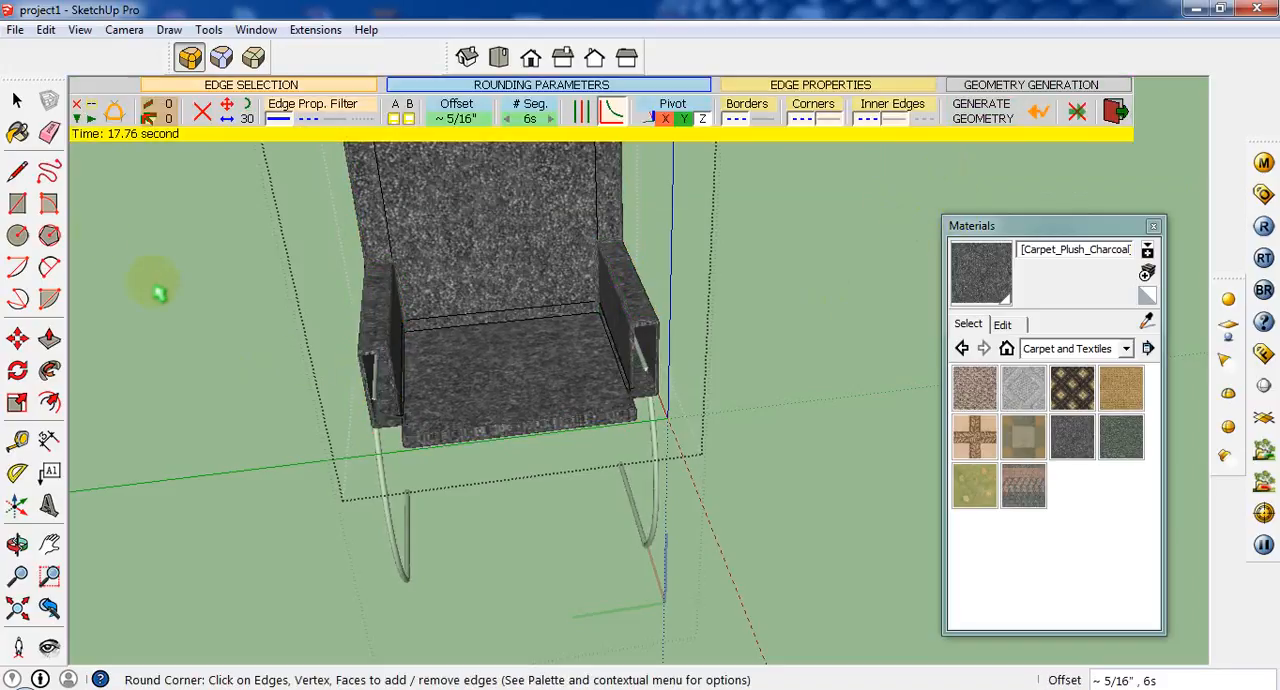
# Close the open front ends of both armrests with rectangles about 5 1/2" high, and leave the chair component.
pyautogui.click(18, 203)
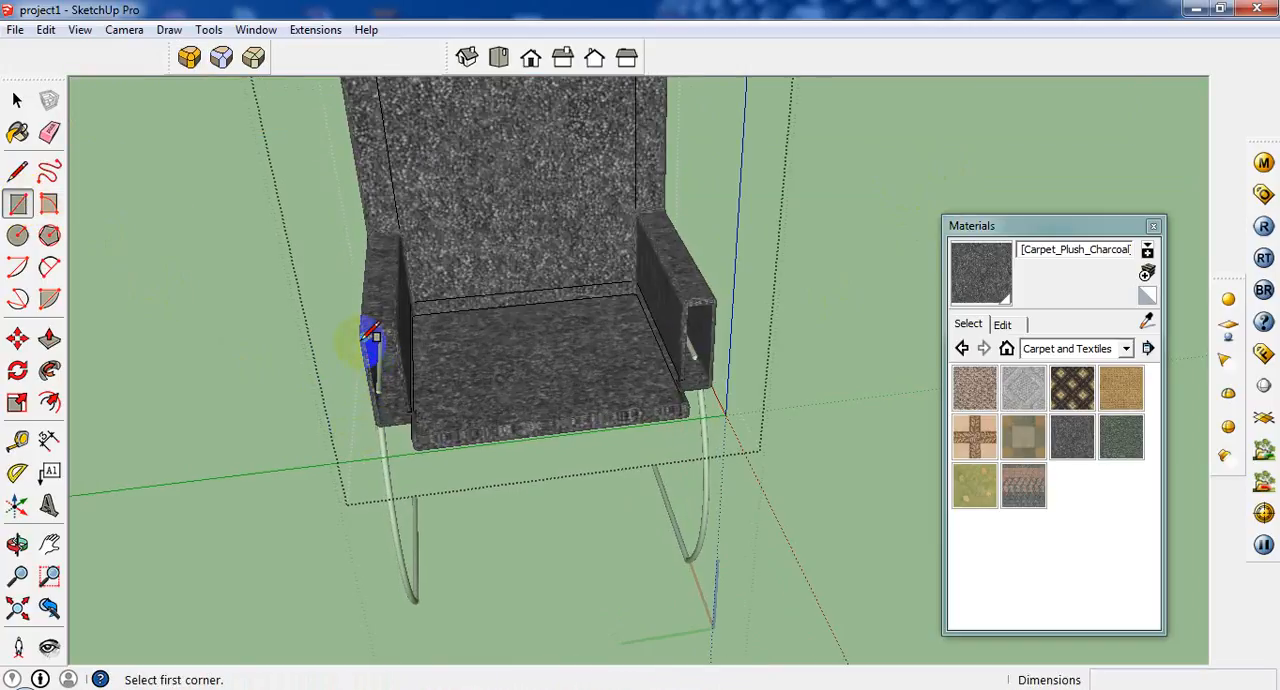
pyautogui.click(370, 330)
pyautogui.scroll(2, 400, 392)
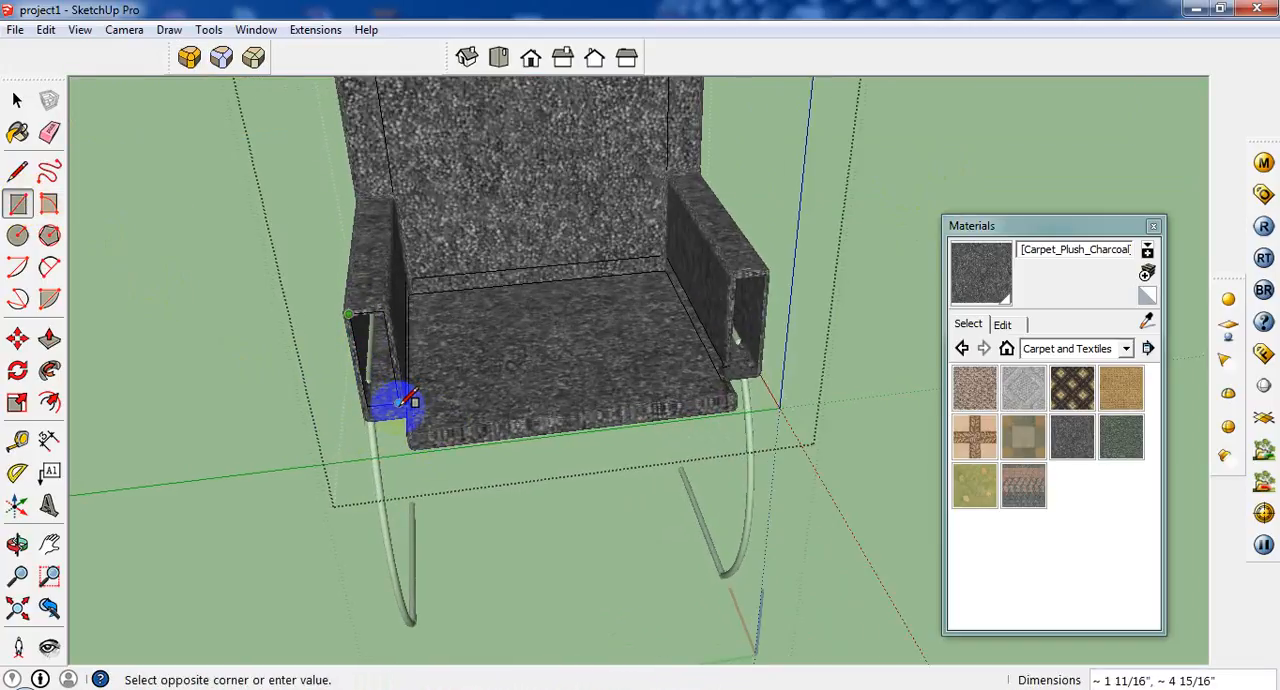
pyautogui.scroll(2, 410, 405)
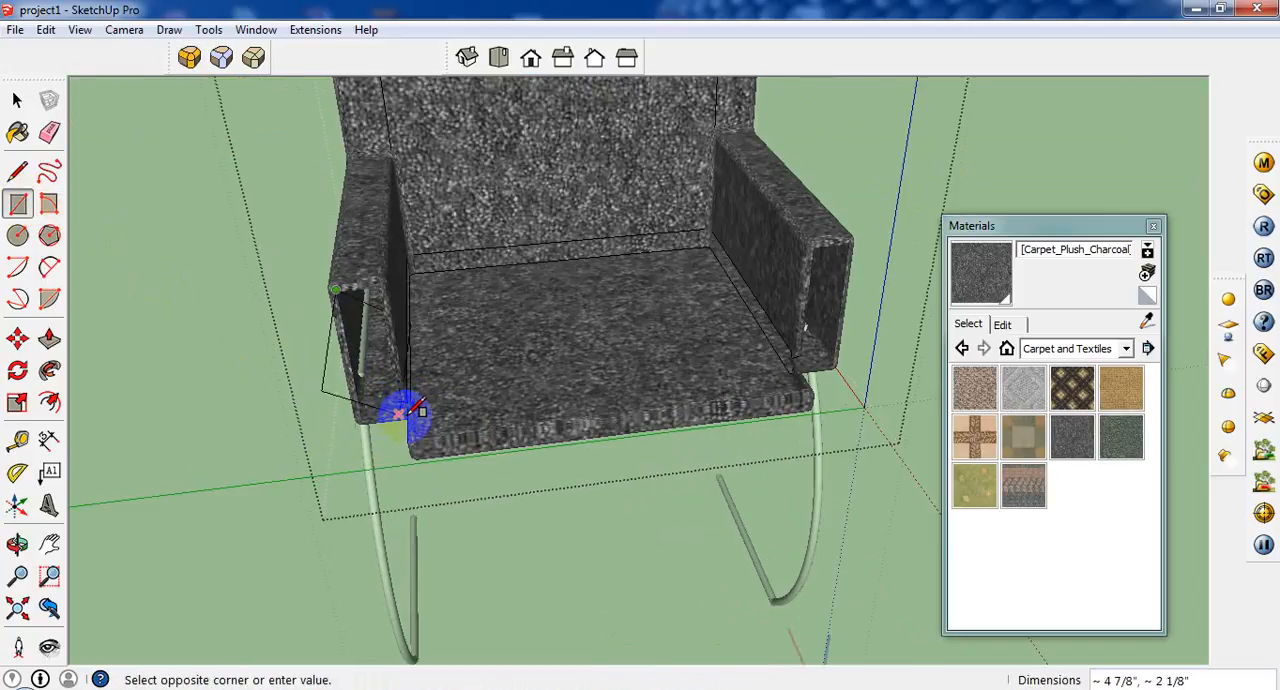
pyautogui.click(398, 412)
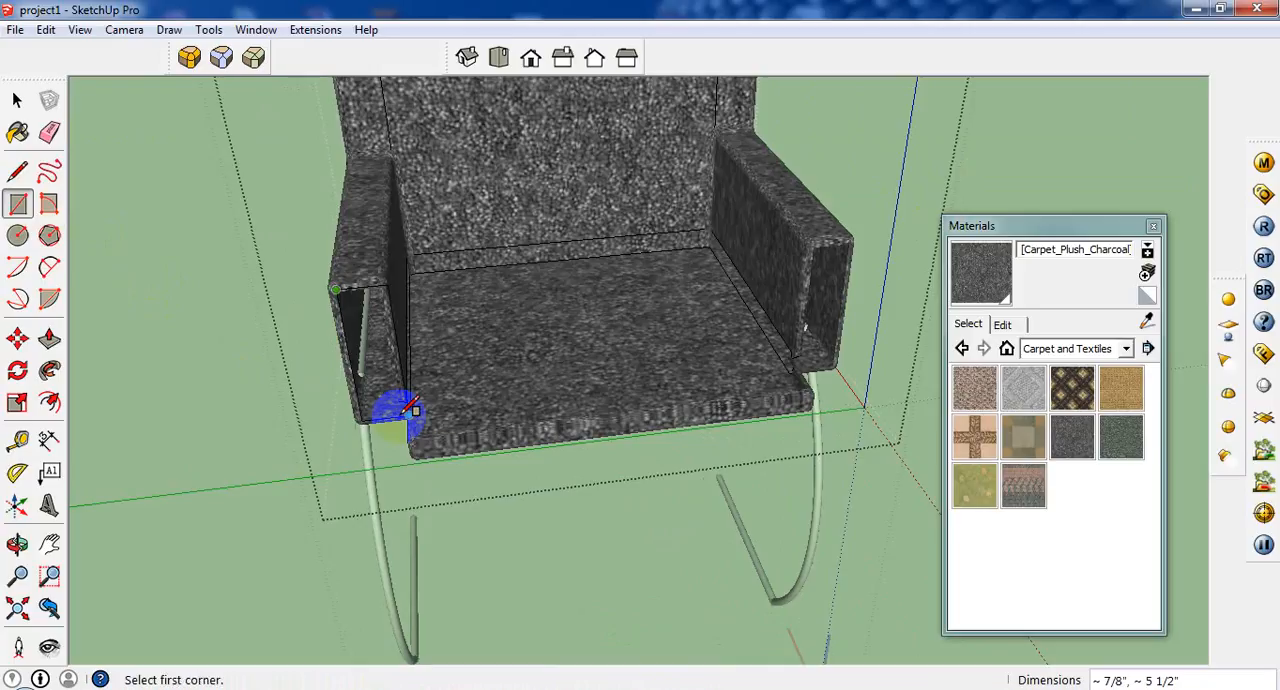
pyautogui.moveTo(400, 392); pyautogui.dragTo(629, 364, button='middle')
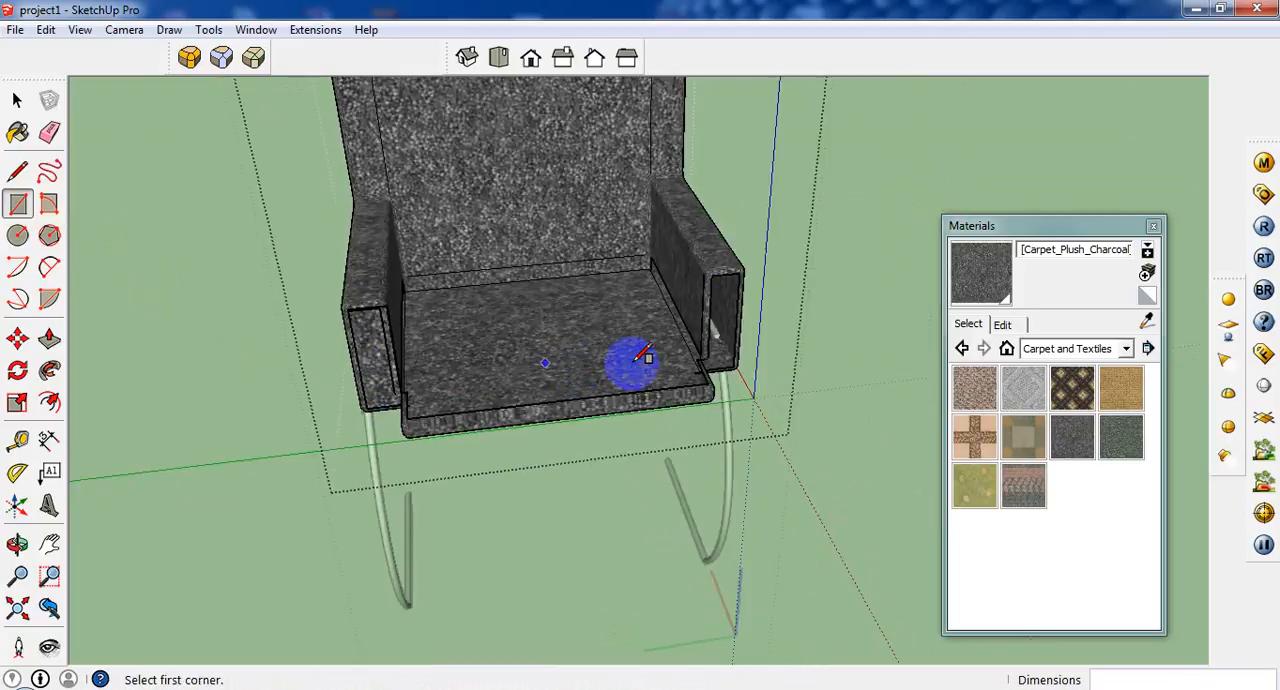
pyautogui.click(708, 274)
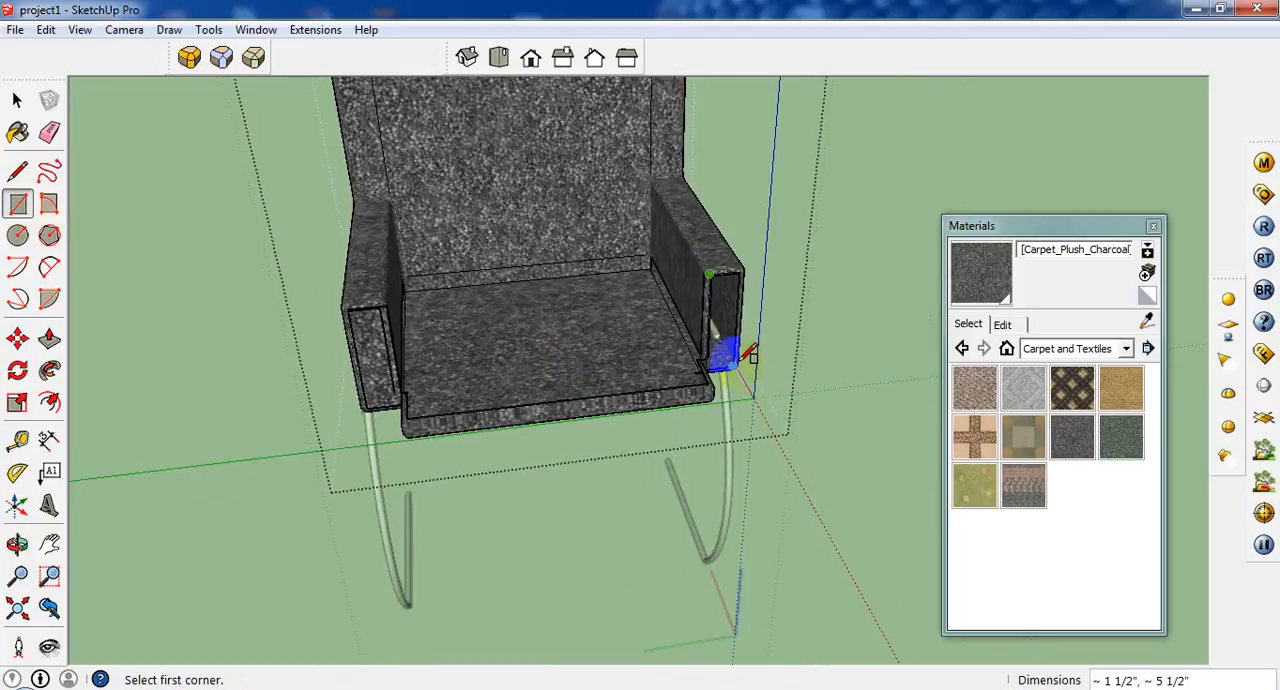
pyautogui.click(740, 363)
pyautogui.scroll(-3, 405, 318)
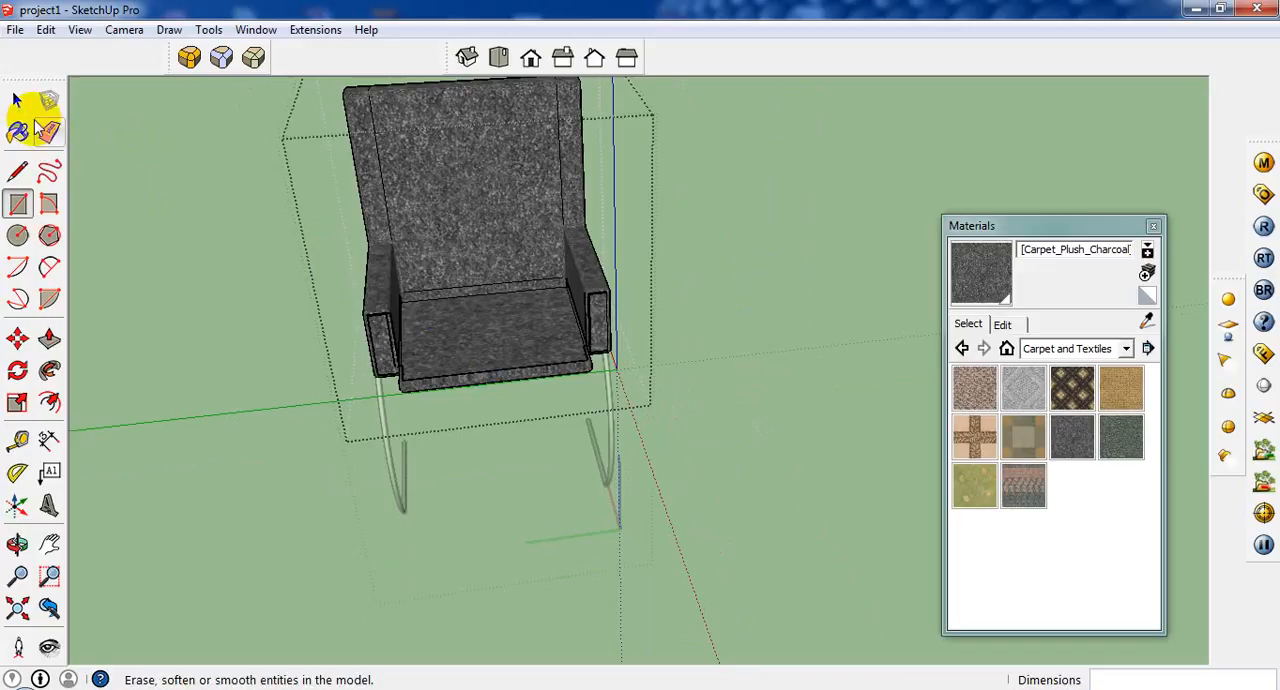
pyautogui.click(17, 101)
pyautogui.click(705, 378)
# Select the whole chair and move it into the room to the visitor chair outlines in front of the desk.
pyautogui.scroll(-3, 704, 379)
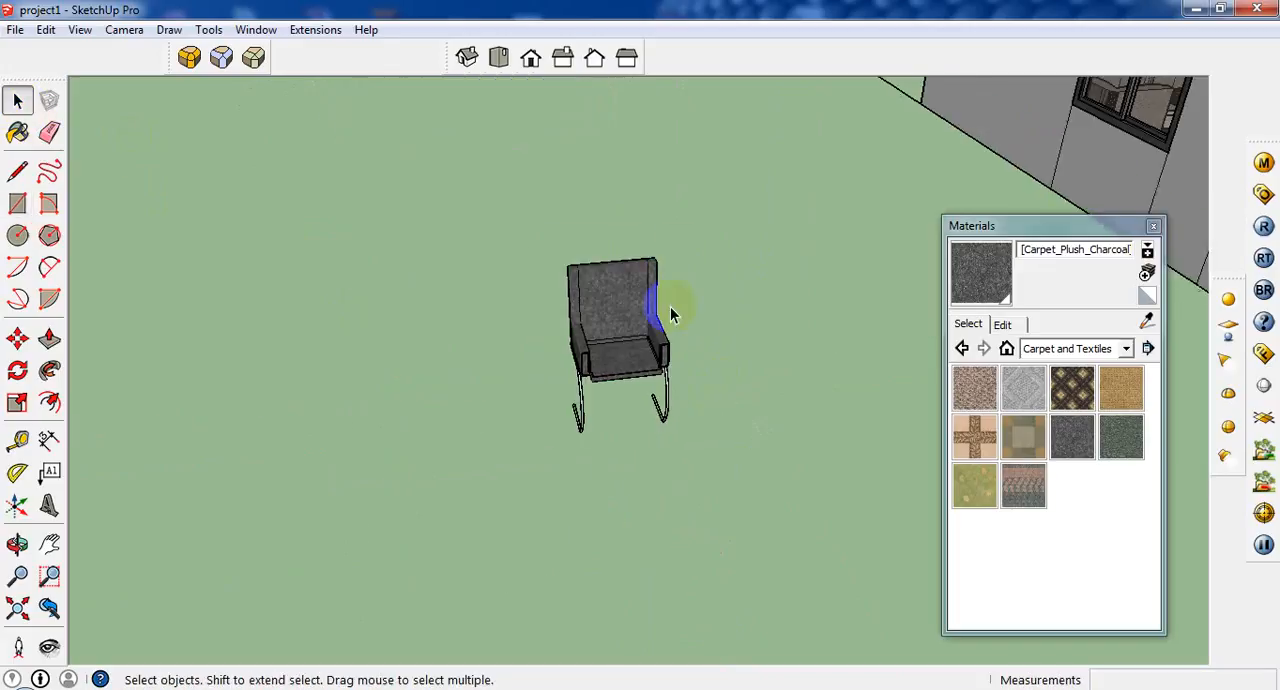
pyautogui.moveTo(694, 258); pyautogui.dragTo(554, 431)
pyautogui.scroll(-3, 515, 449)
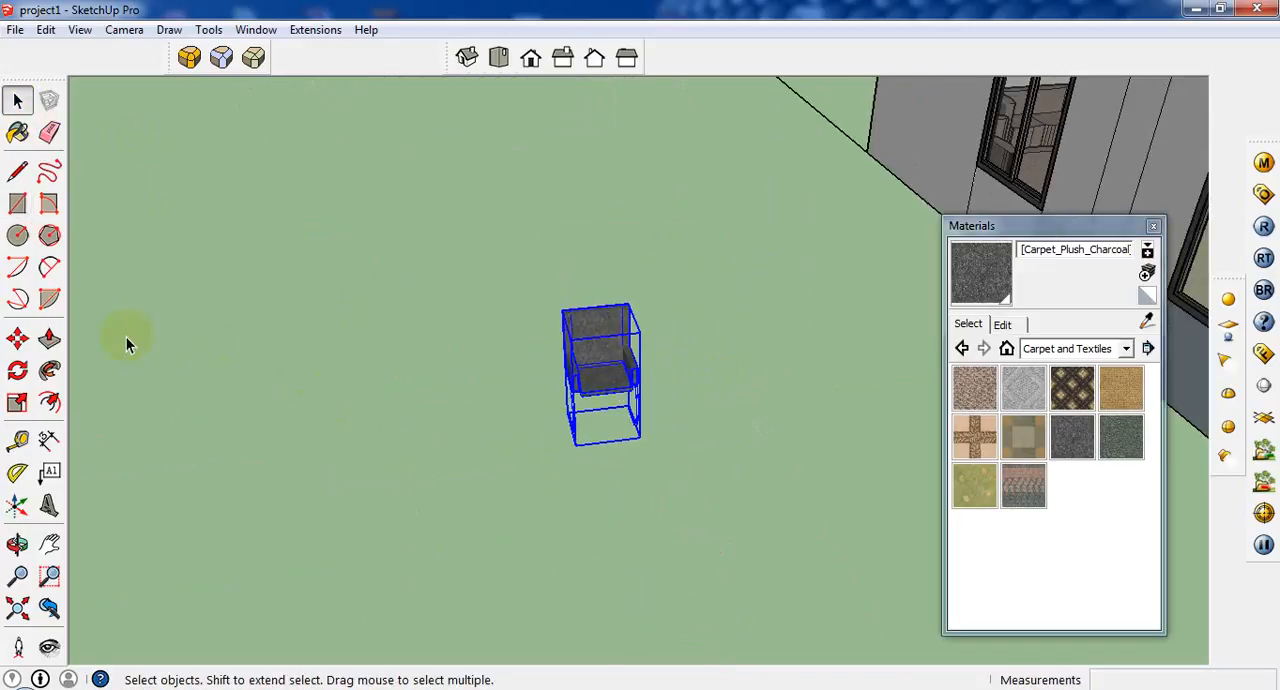
pyautogui.click(17, 339)
pyautogui.click(604, 412)
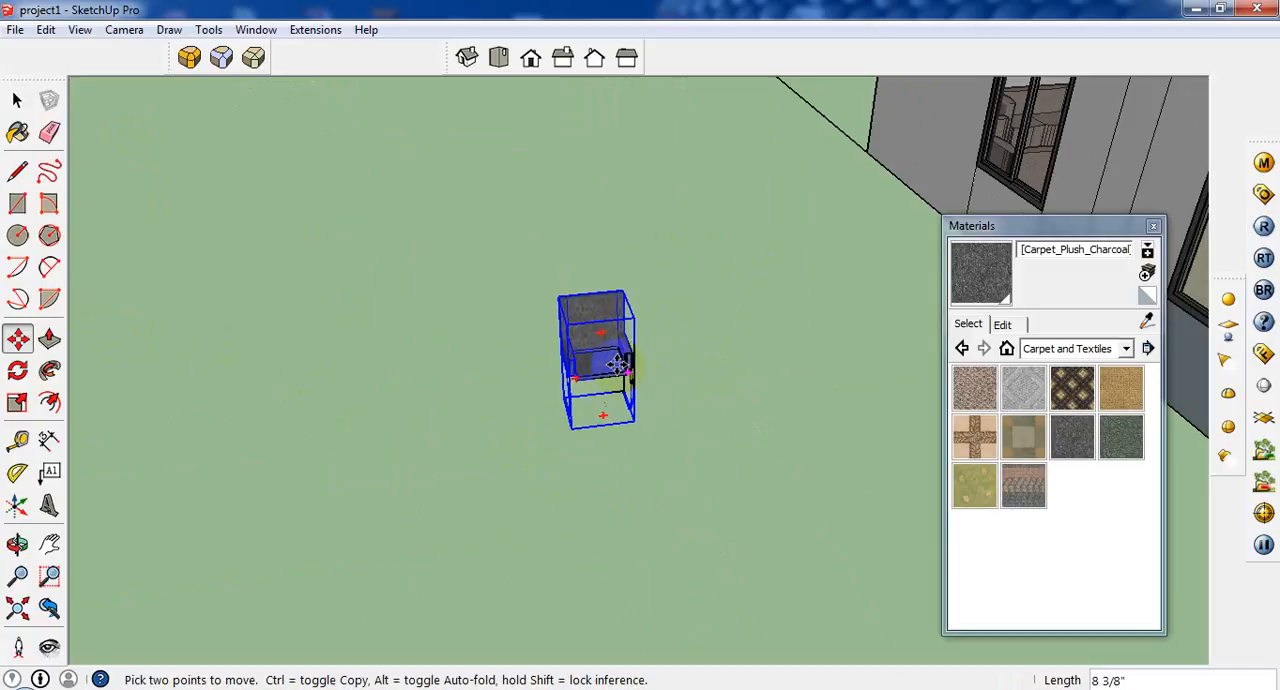
pyautogui.scroll(-4, 467, 436)
pyautogui.moveTo(725, 280); pyautogui.dragTo(400, 412, button='middle')
pyautogui.scroll(4, 855, 442)
pyautogui.moveTo(857, 443); pyautogui.dragTo(960, 568, button='middle')
pyautogui.scroll(2, 868, 392)
pyautogui.scroll(1, 868, 390)
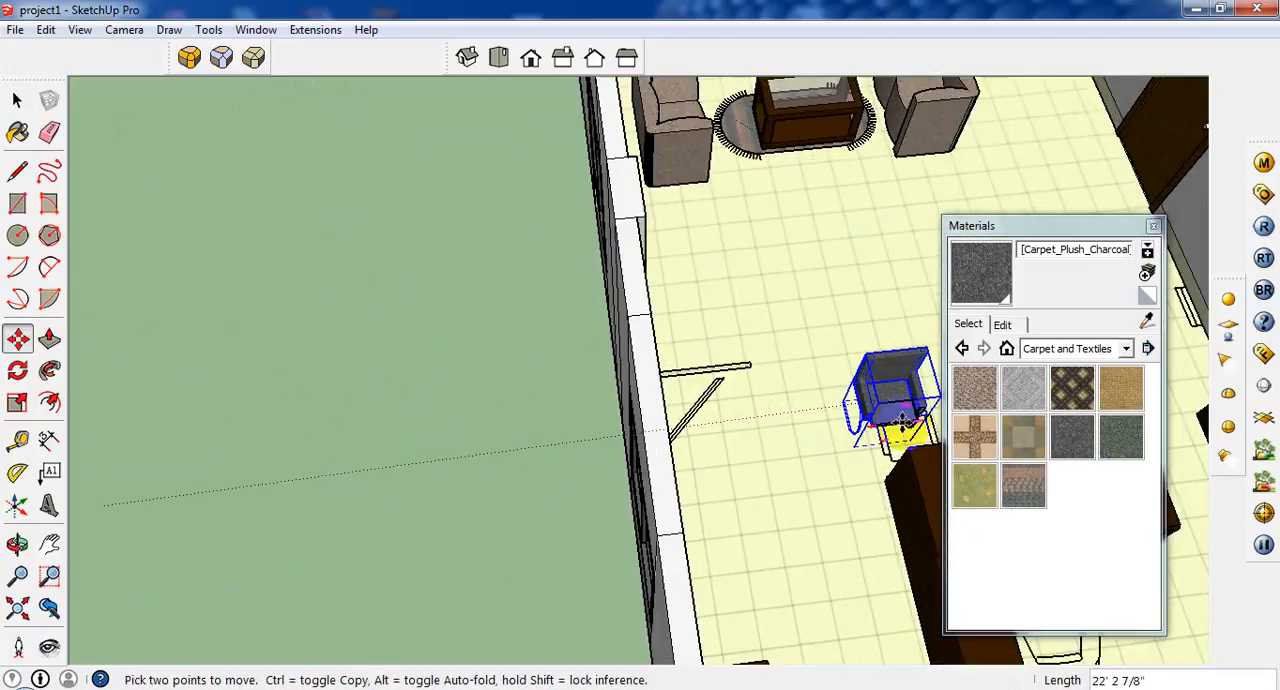
pyautogui.click(1153, 226)
pyautogui.scroll(3, 972, 413)
pyautogui.click(933, 417)
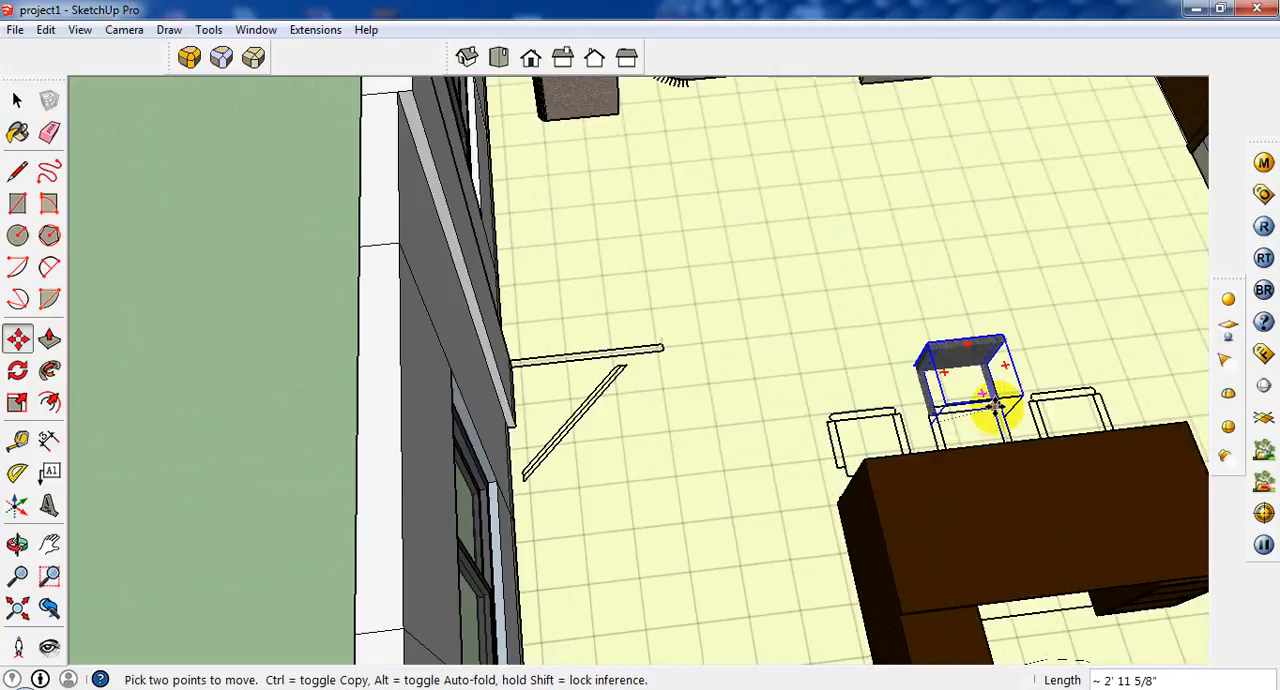
# Copy the chair 1' 8 1/8" along the desk and repeat the copy with 2x to make a row of three visitor chairs.
pyautogui.press('ctrl')
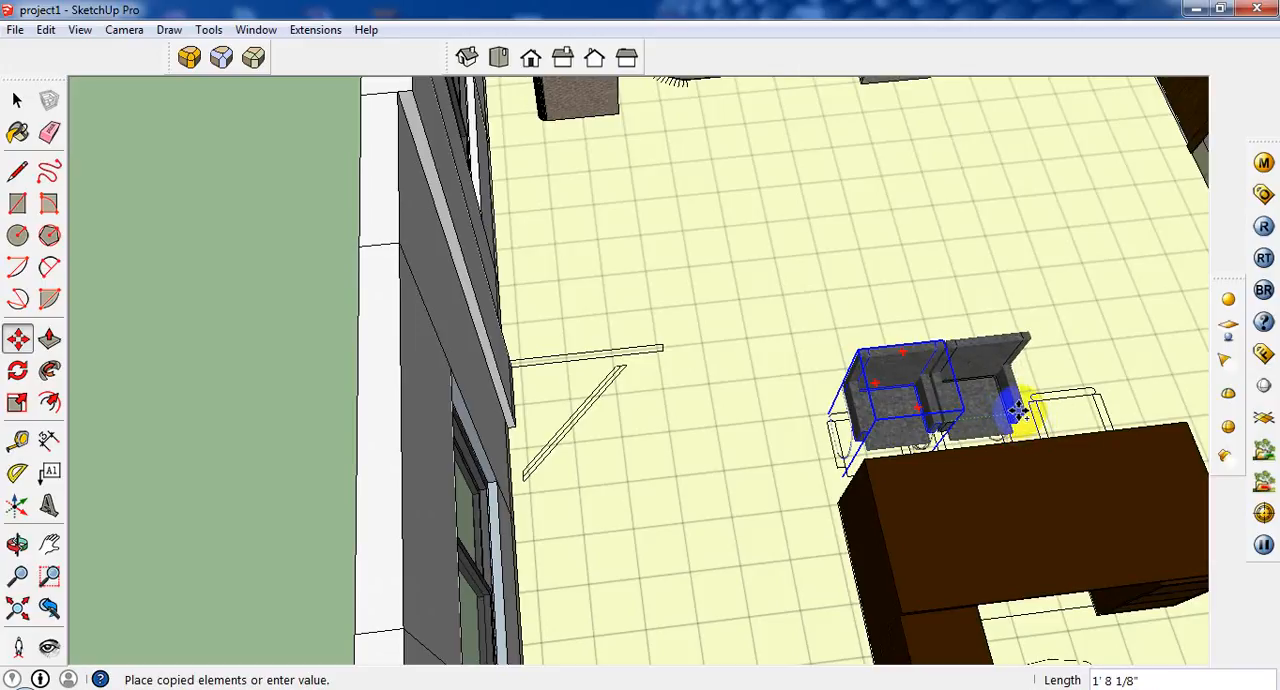
pyautogui.click(1018, 410)
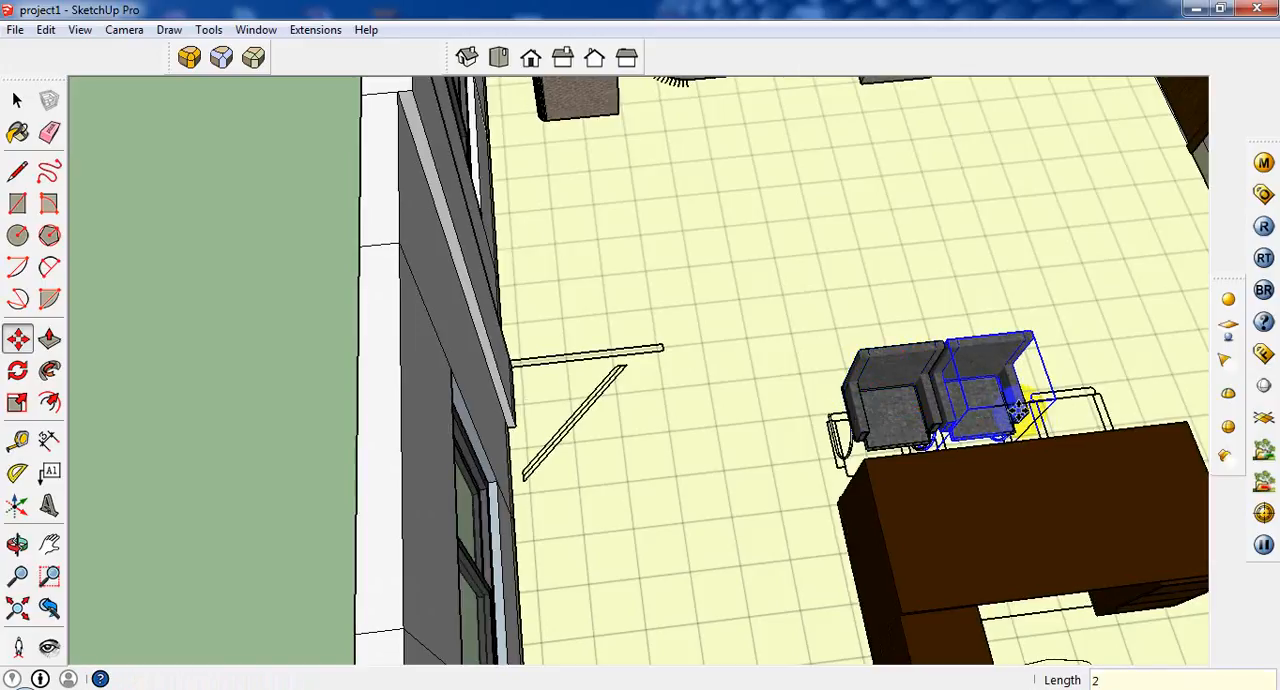
pyautogui.write('2x')
pyautogui.press('Return')
pyautogui.scroll(-6, 737, 386)
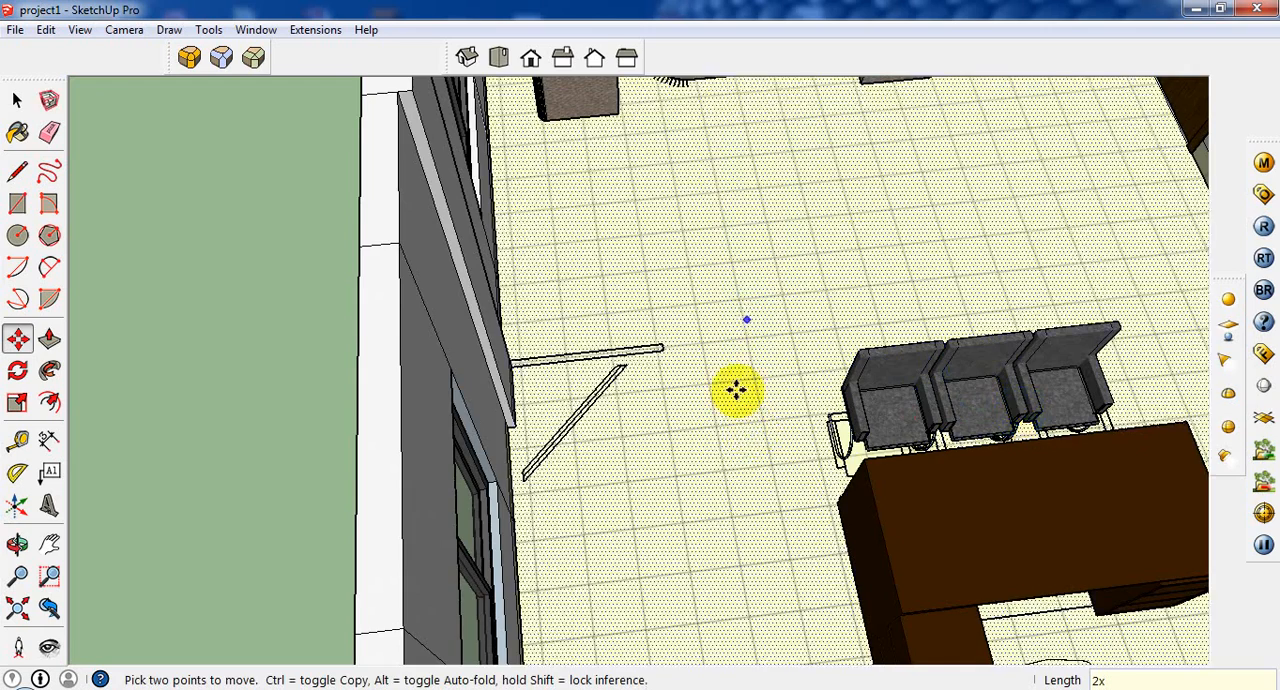
# Copy the end visitor chair about 5' 10" to the other side of the desk, beside the executive chair outline.
pyautogui.scroll(4, 723, 469)
pyautogui.scroll(3, 904, 583)
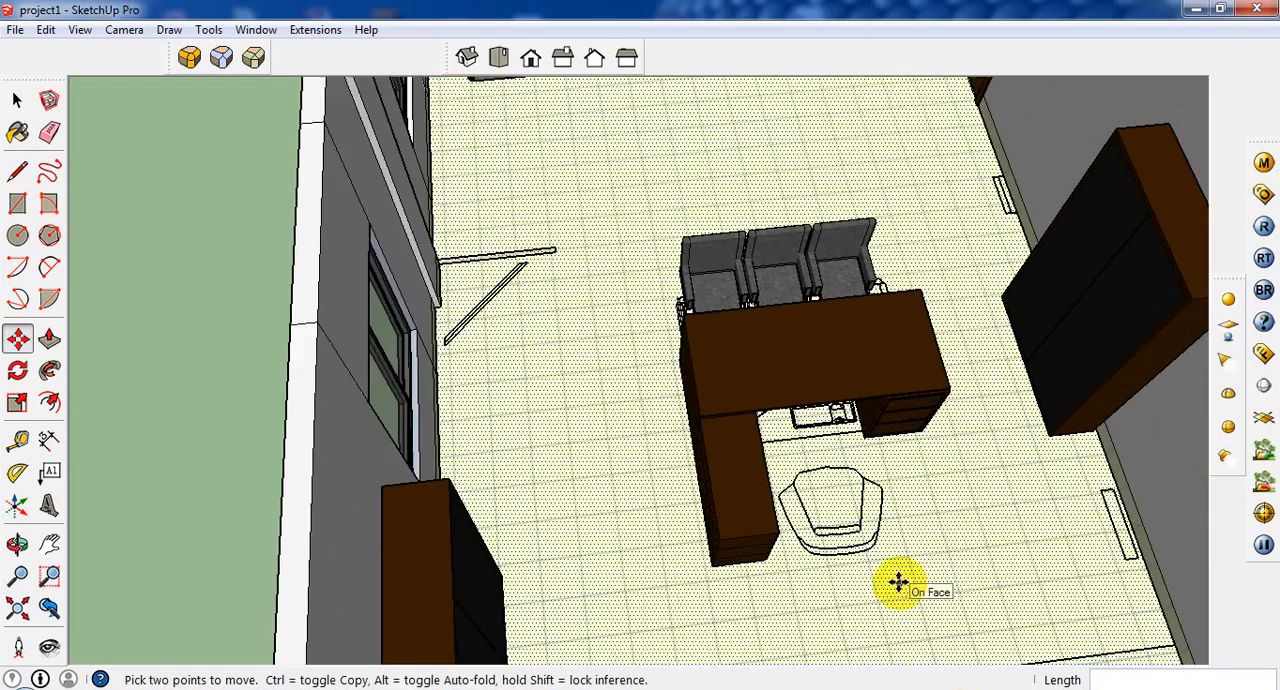
pyautogui.moveTo(867, 572); pyautogui.dragTo(785, 620, button='middle')
pyautogui.scroll(2, 791, 537)
pyautogui.press('m')
pyautogui.scroll(-5, 784, 618)
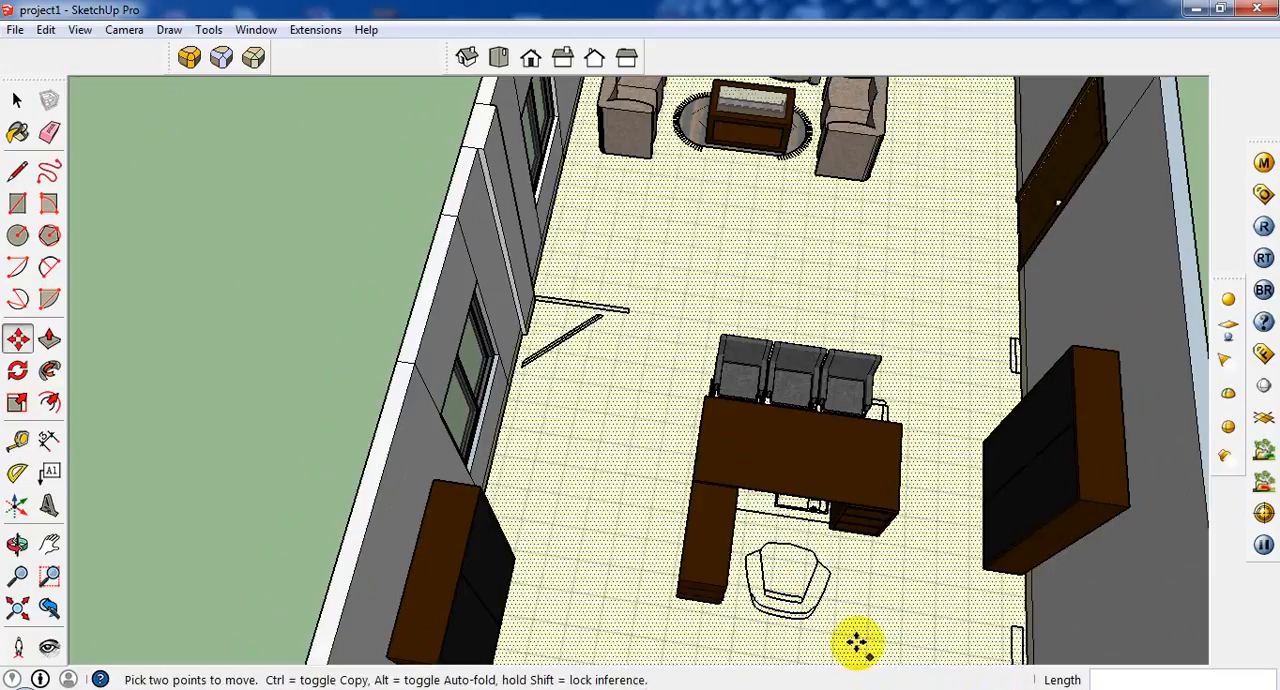
pyautogui.scroll(2, 855, 641)
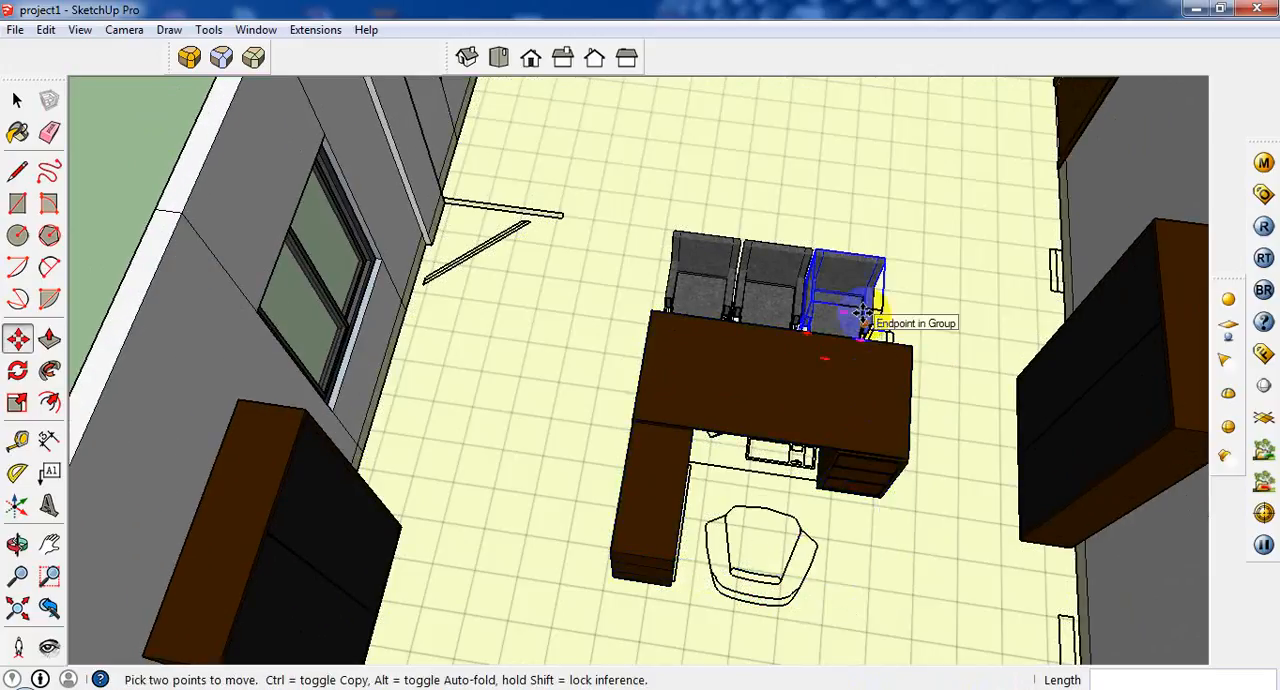
pyautogui.click(862, 300)
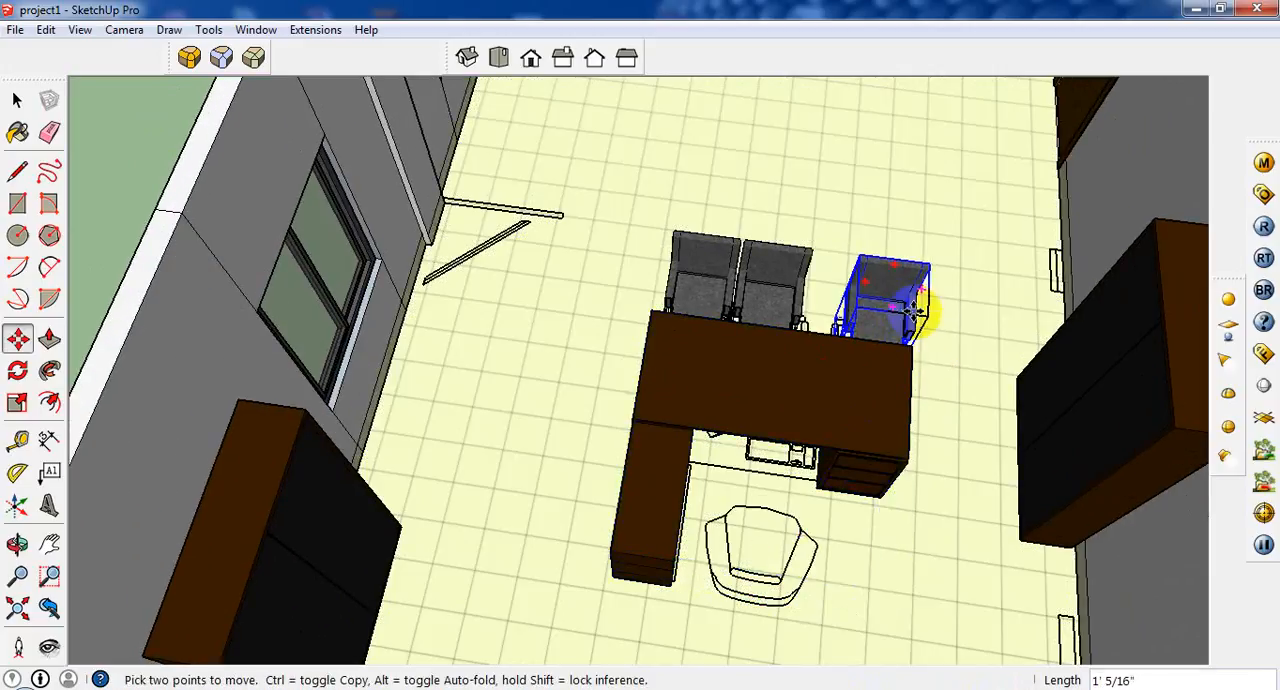
pyautogui.click(901, 475)
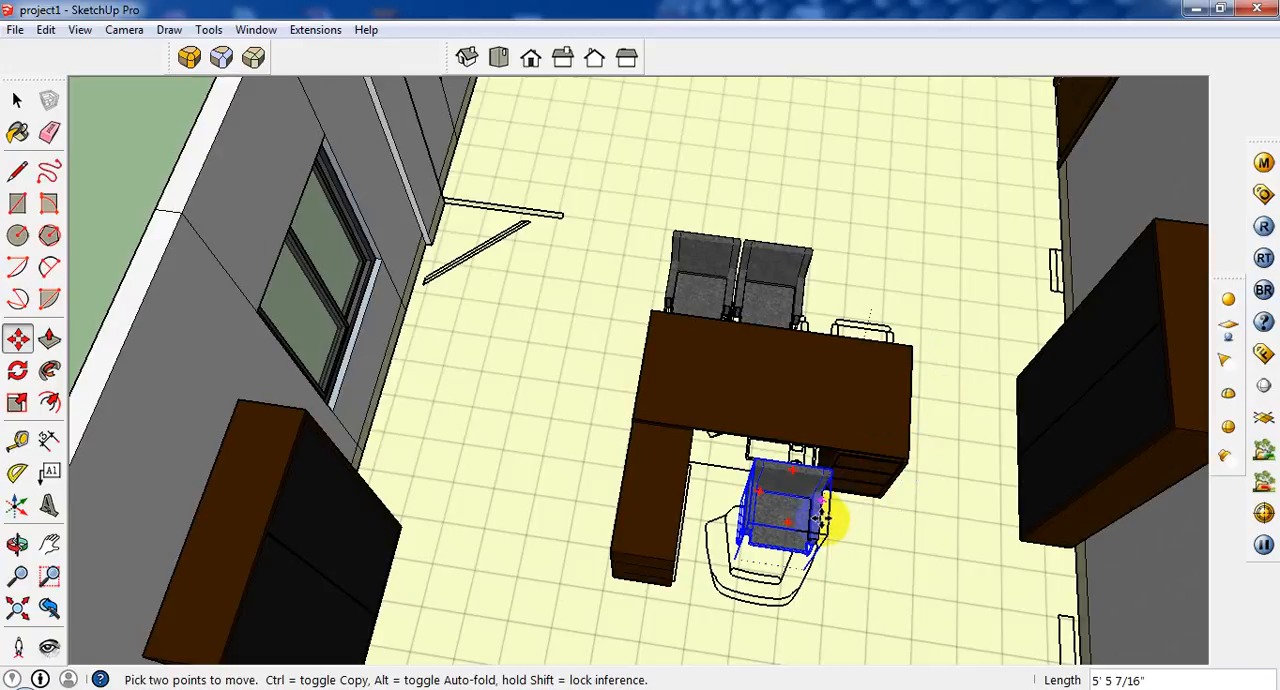
pyautogui.press('ctrl')
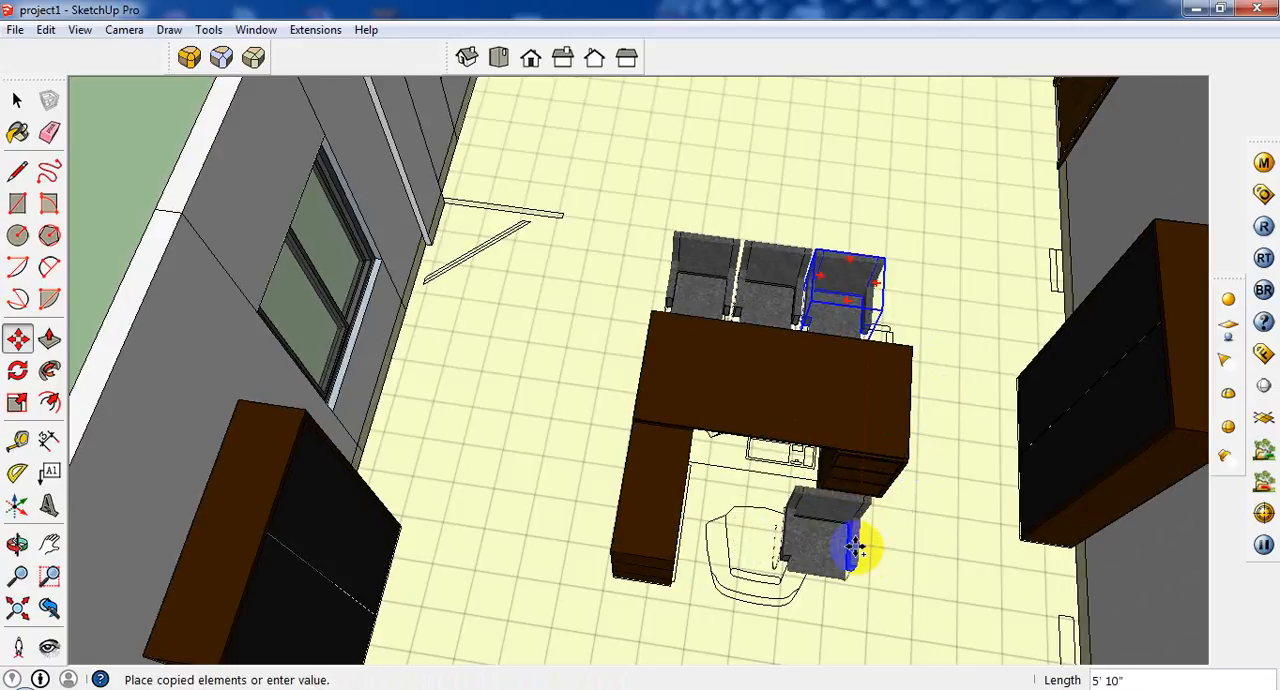
pyautogui.click(861, 558)
pyautogui.scroll(2, 865, 553)
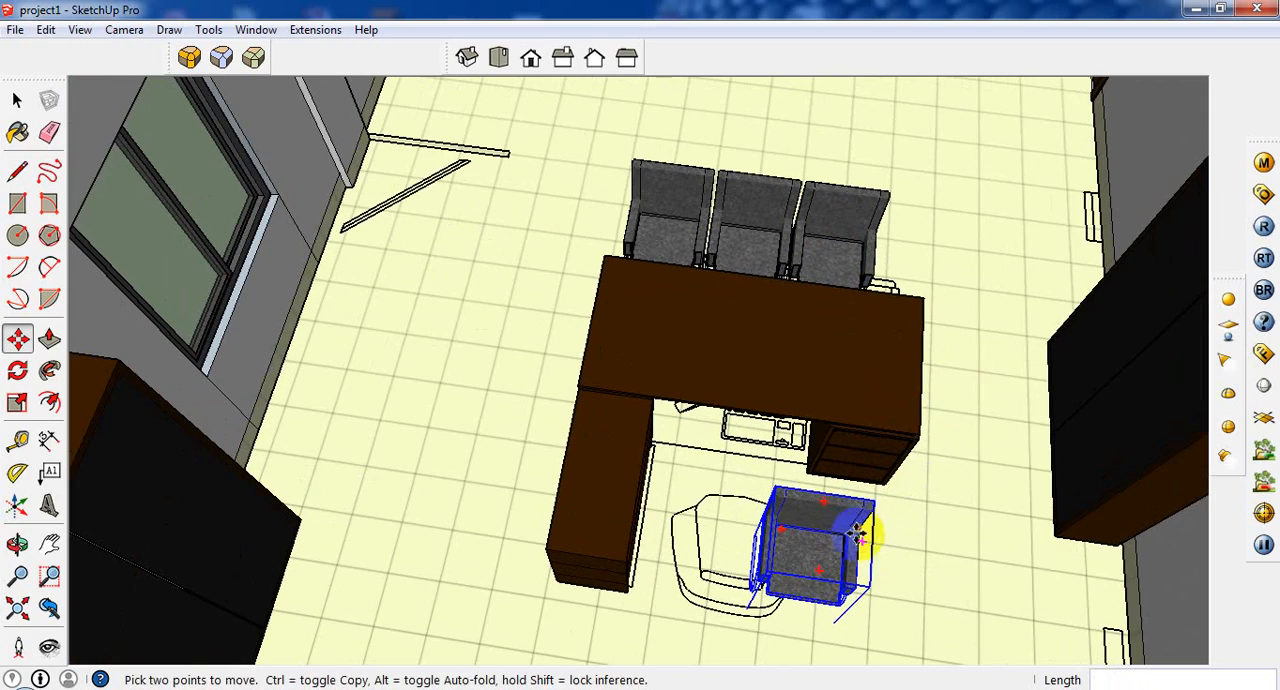
pyautogui.click(17, 402)
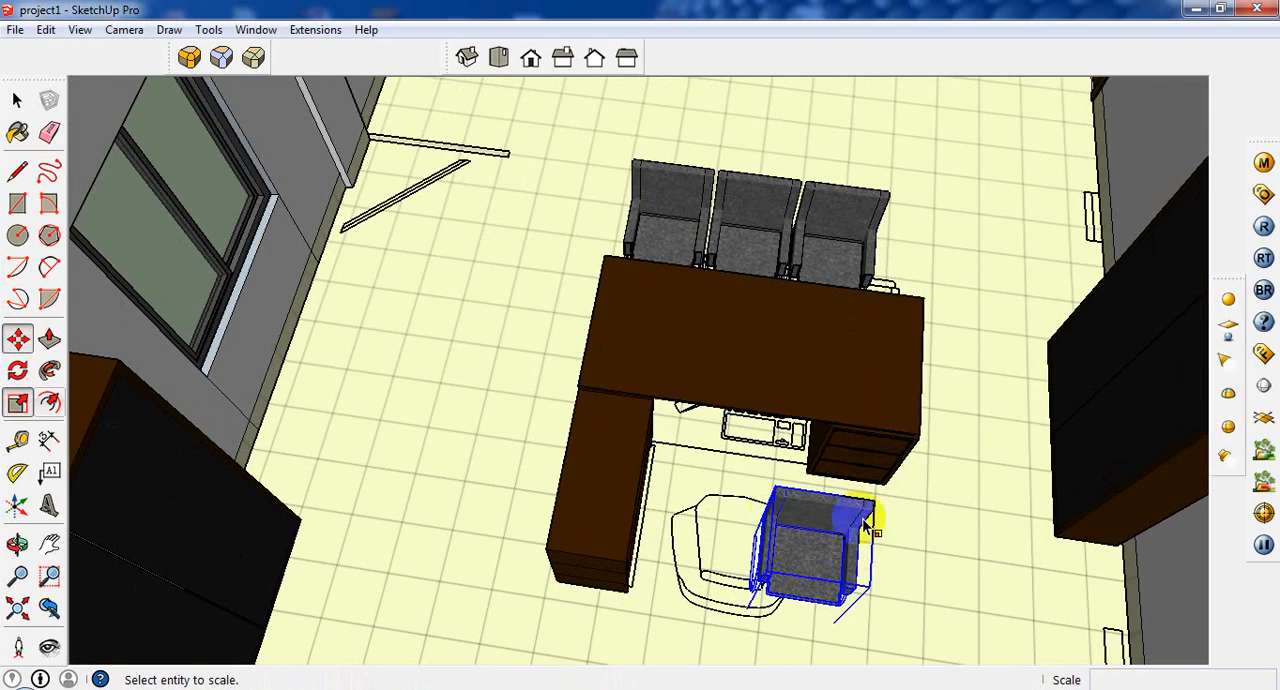
pyautogui.scroll(2, 872, 590)
pyautogui.moveTo(876, 587); pyautogui.dragTo(712, 580, button='middle')
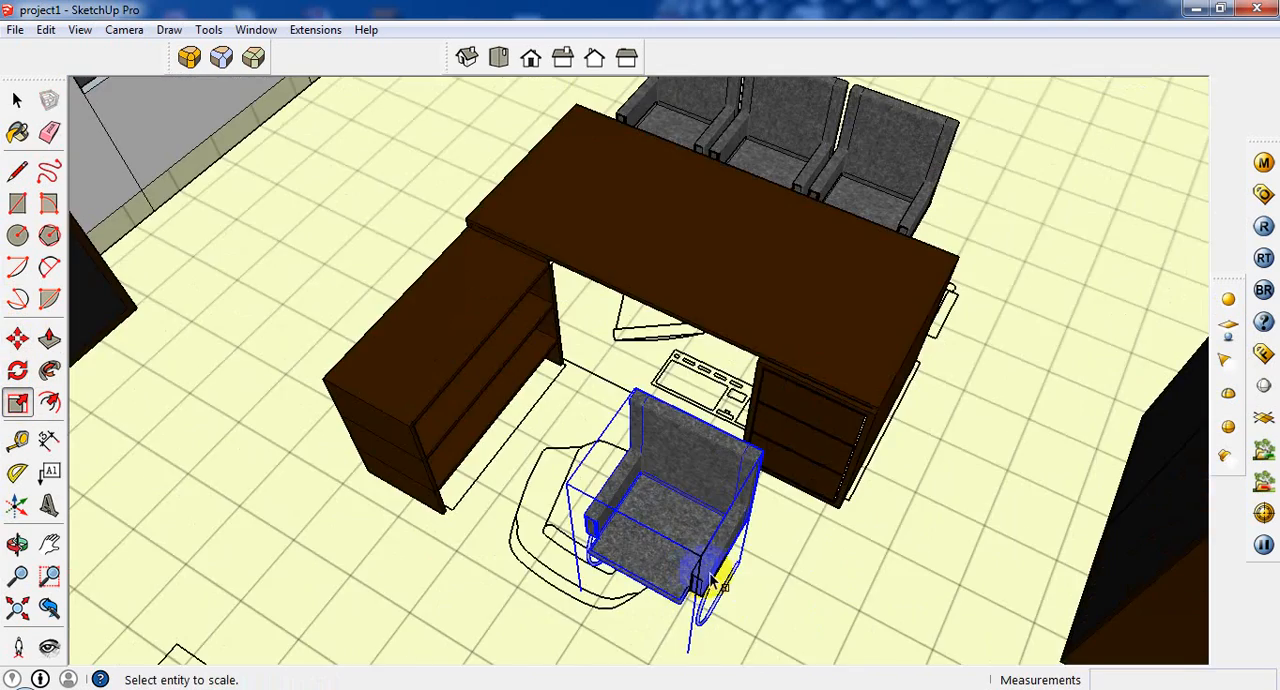
pyautogui.click(731, 565)
pyautogui.moveTo(735, 563); pyautogui.dragTo(750, 562)
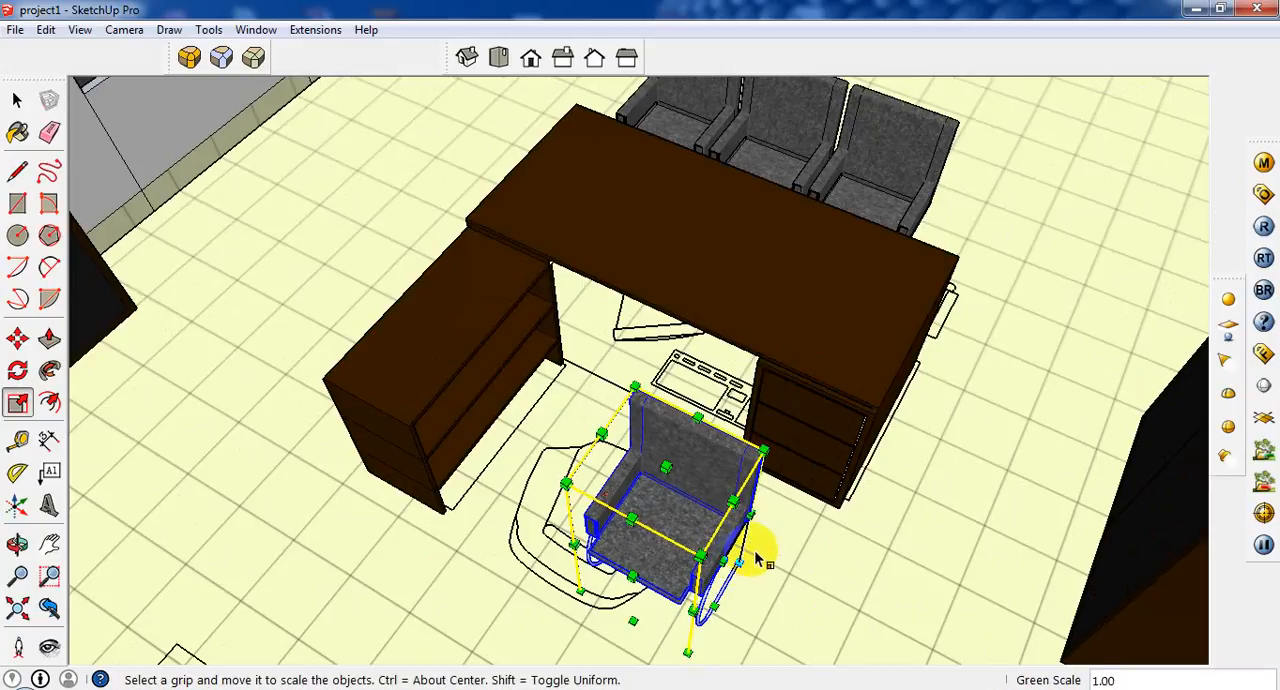
# Rotate the copied chair 180 degrees to face the desk and move it about 11 3/16" onto the executive chair outline.
pyautogui.click(17, 340)
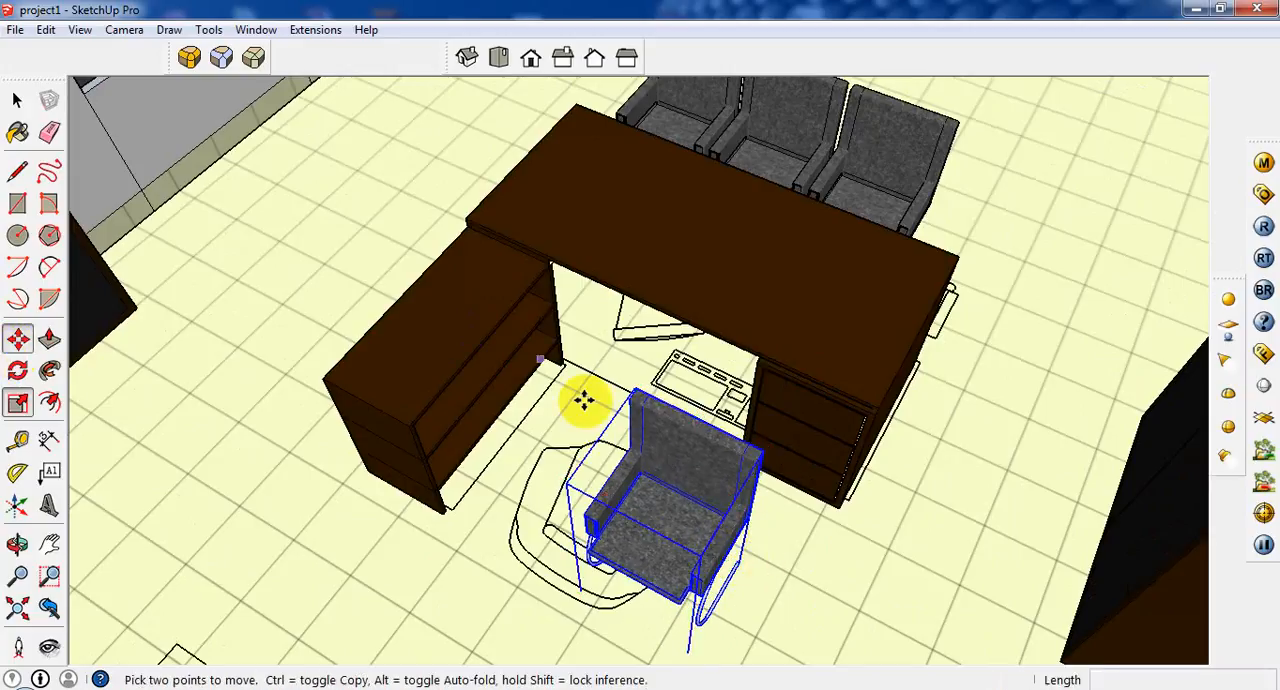
pyautogui.click(695, 432)
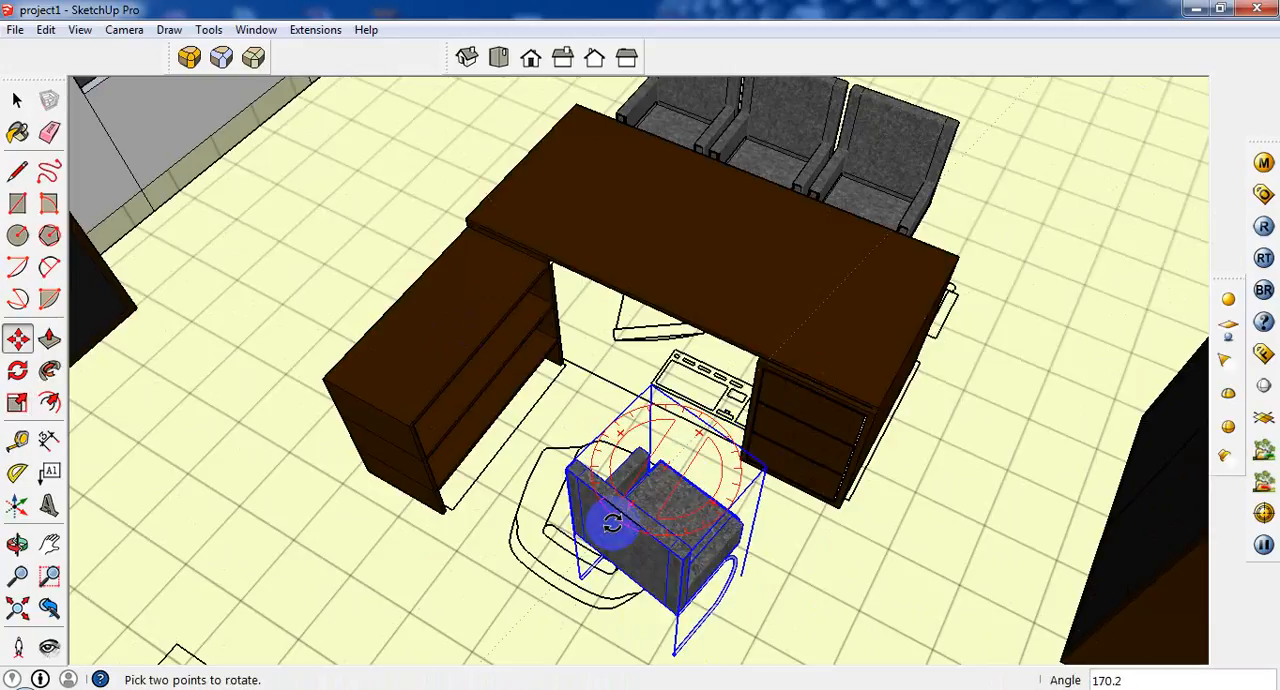
pyautogui.click(635, 533)
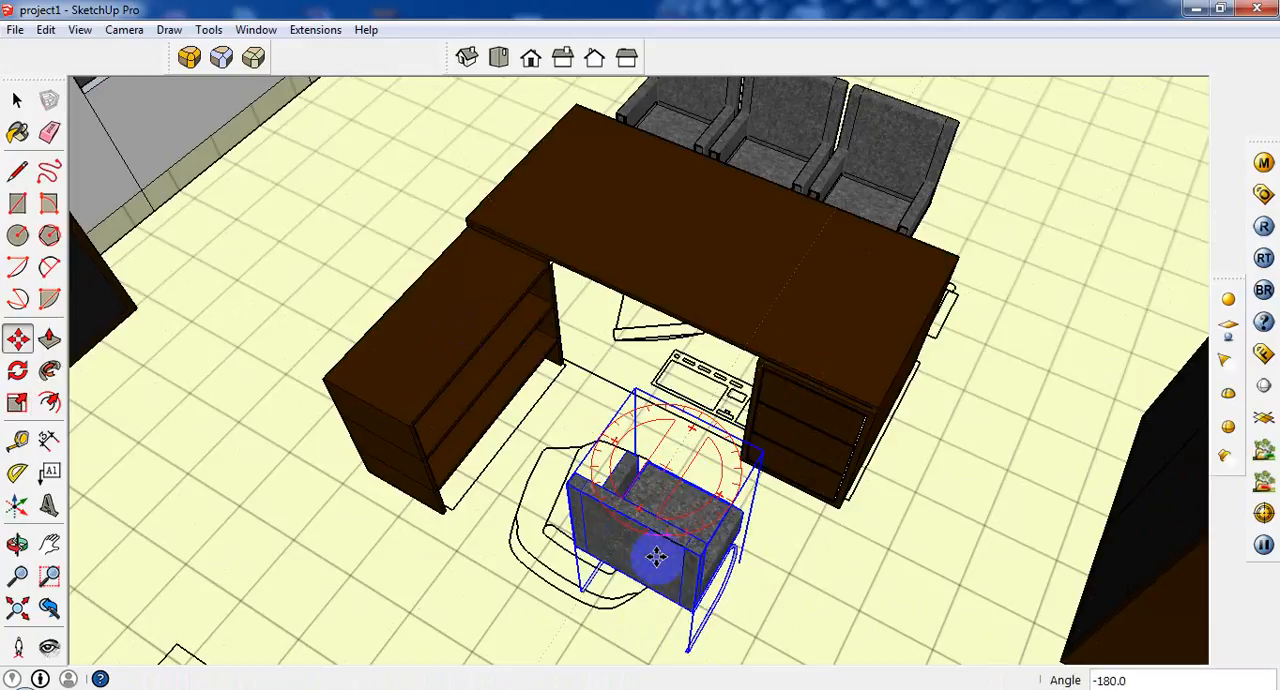
pyautogui.click(686, 634)
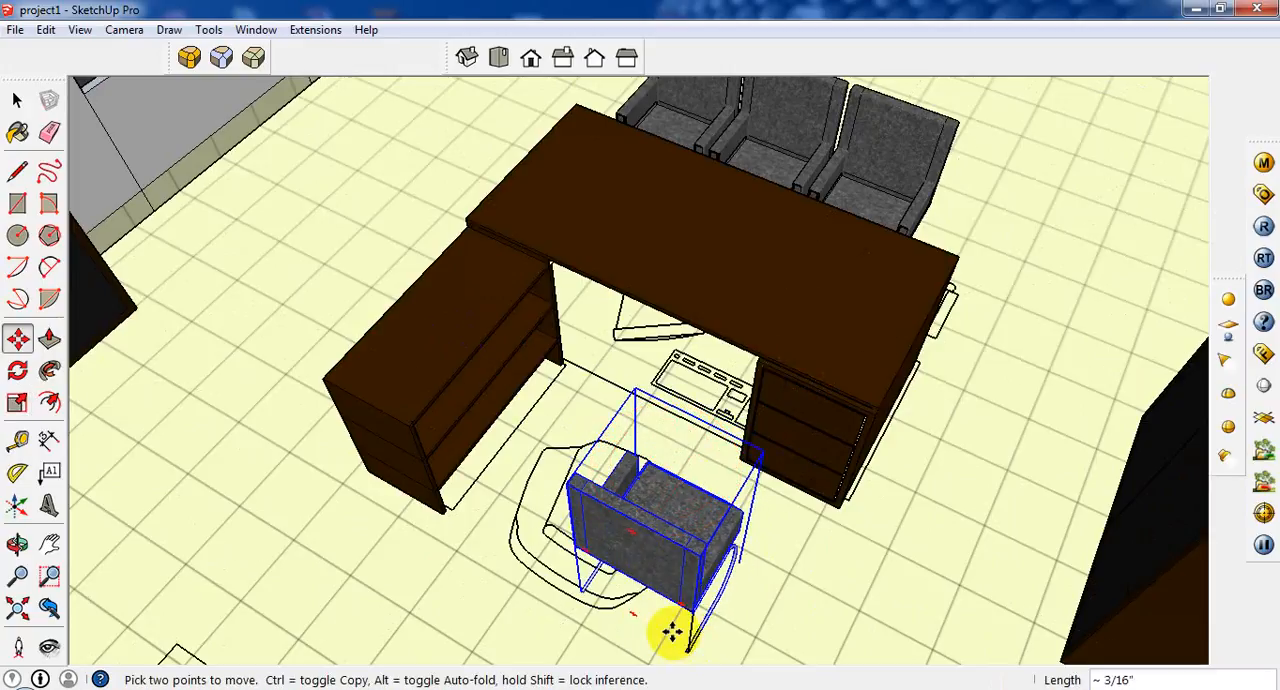
pyautogui.click(619, 604)
# Examine the furnished room from several angles, including the plan outlines on the floor beside the window wall.
pyautogui.scroll(-1, 645, 542)
pyautogui.scroll(-2, 645, 542)
pyautogui.scroll(-6, 528, 274)
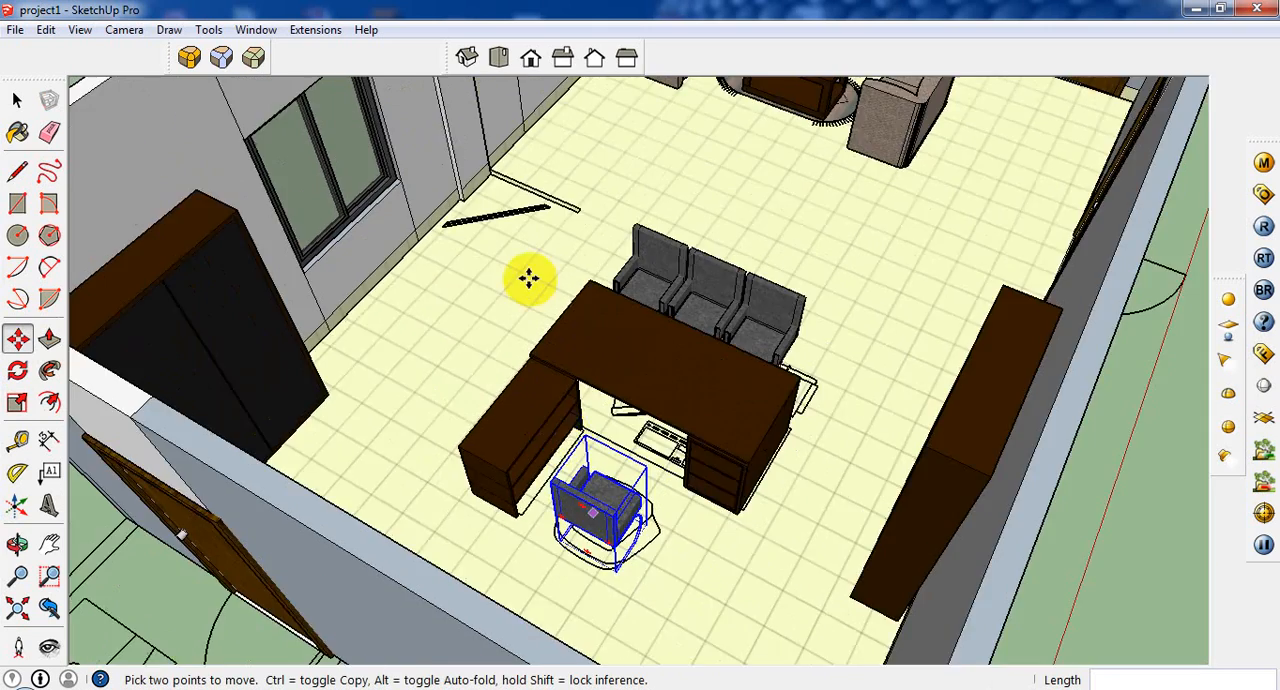
pyautogui.scroll(6, 486, 250)
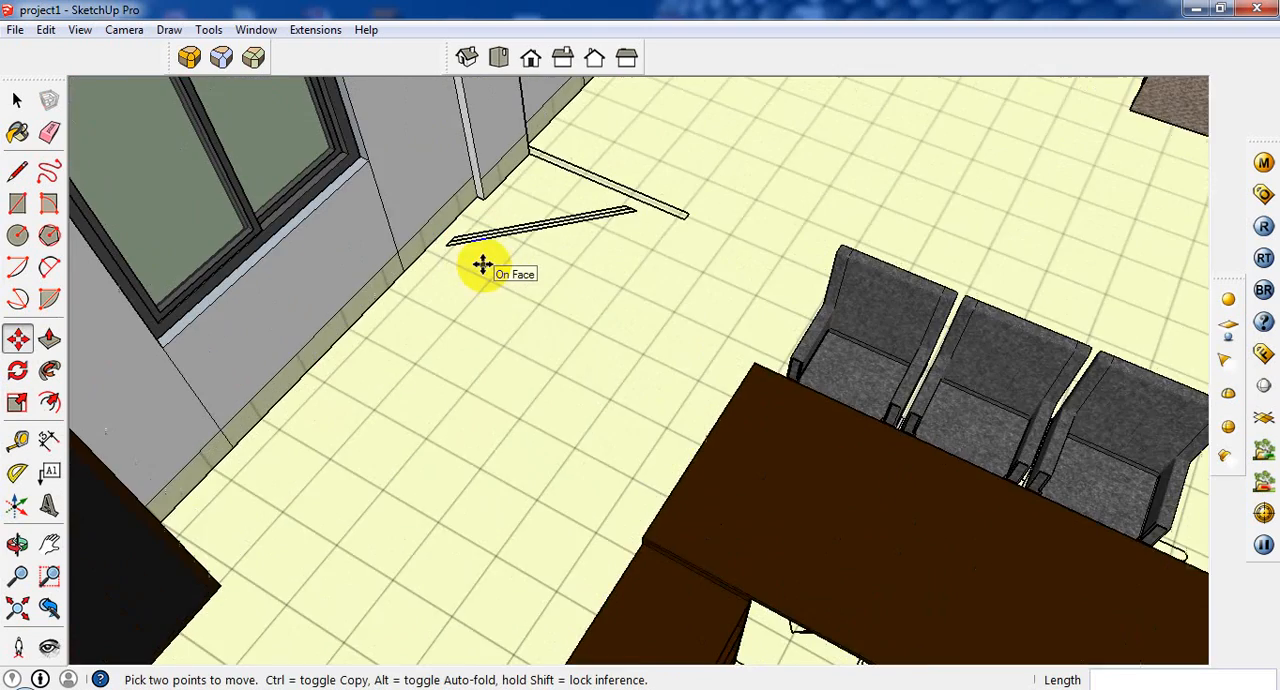
pyautogui.scroll(-6, 488, 289)
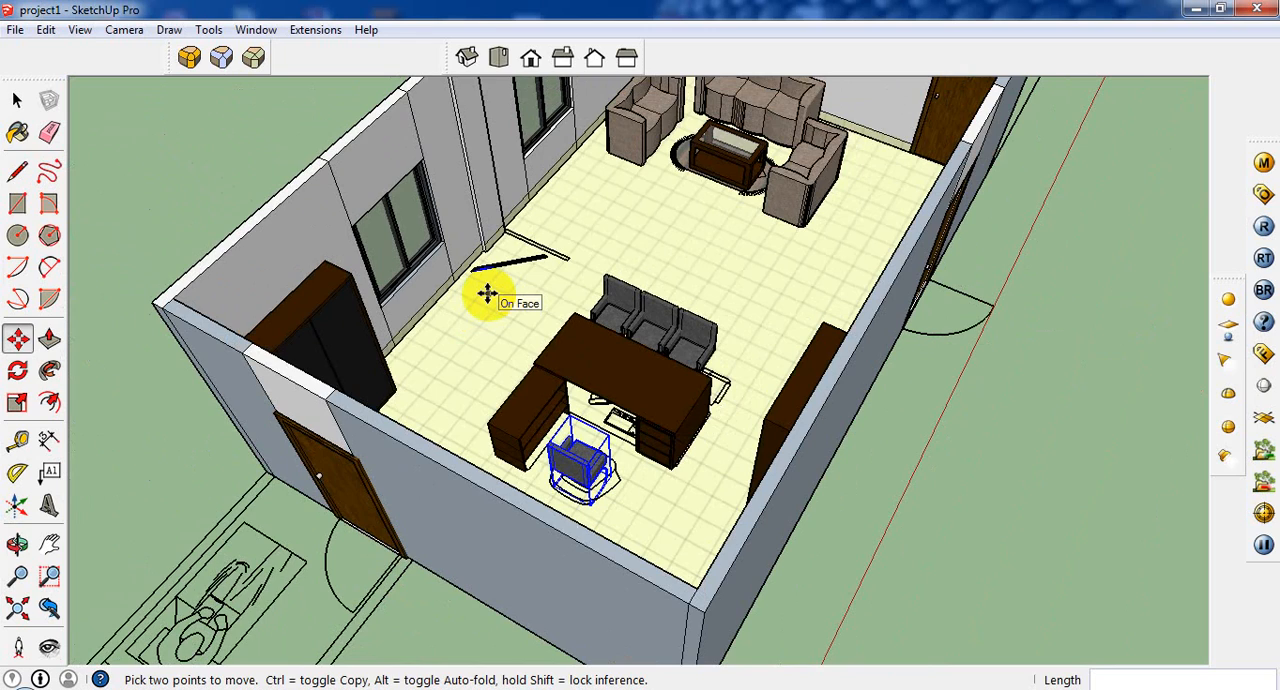
pyautogui.scroll(-3, 487, 293)
pyautogui.scroll(2, 503, 76)
pyautogui.moveTo(497, 176); pyautogui.dragTo(466, 291, button='middle')
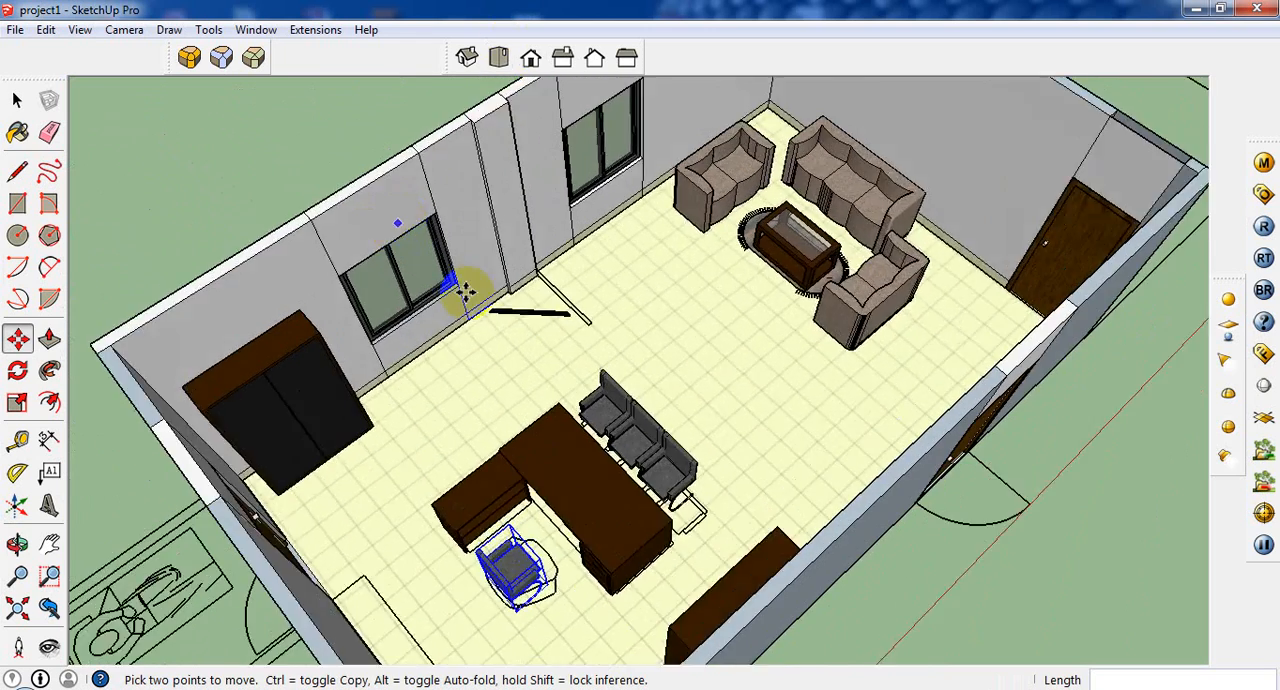
pyautogui.scroll(-4, 466, 292)
pyautogui.scroll(1, 369, 229)
pyautogui.moveTo(508, 343); pyautogui.dragTo(573, 490, button='middle')
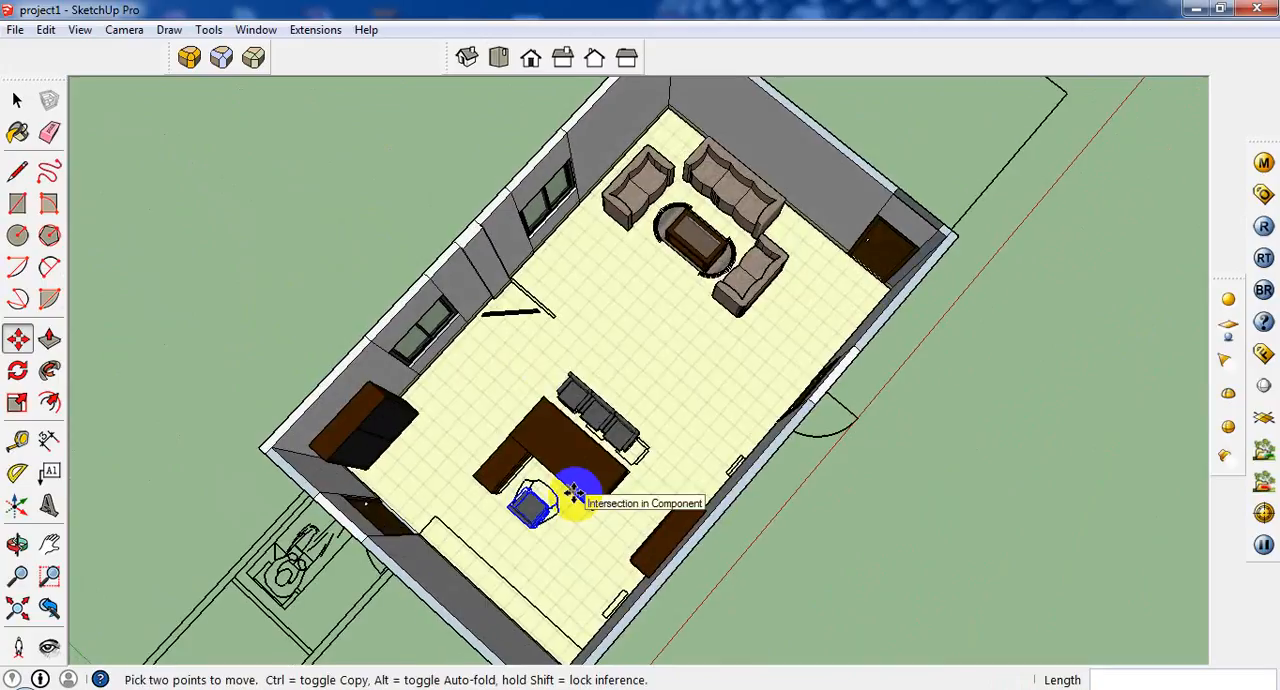
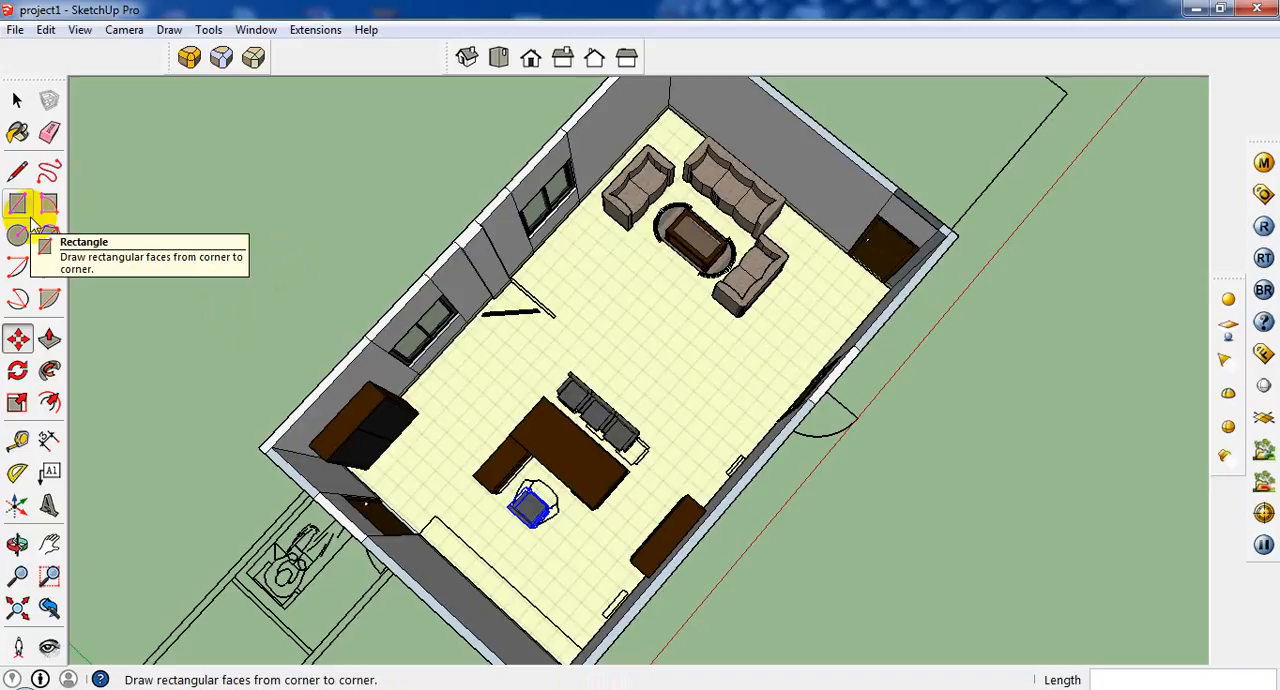
pyautogui.click(30, 214)
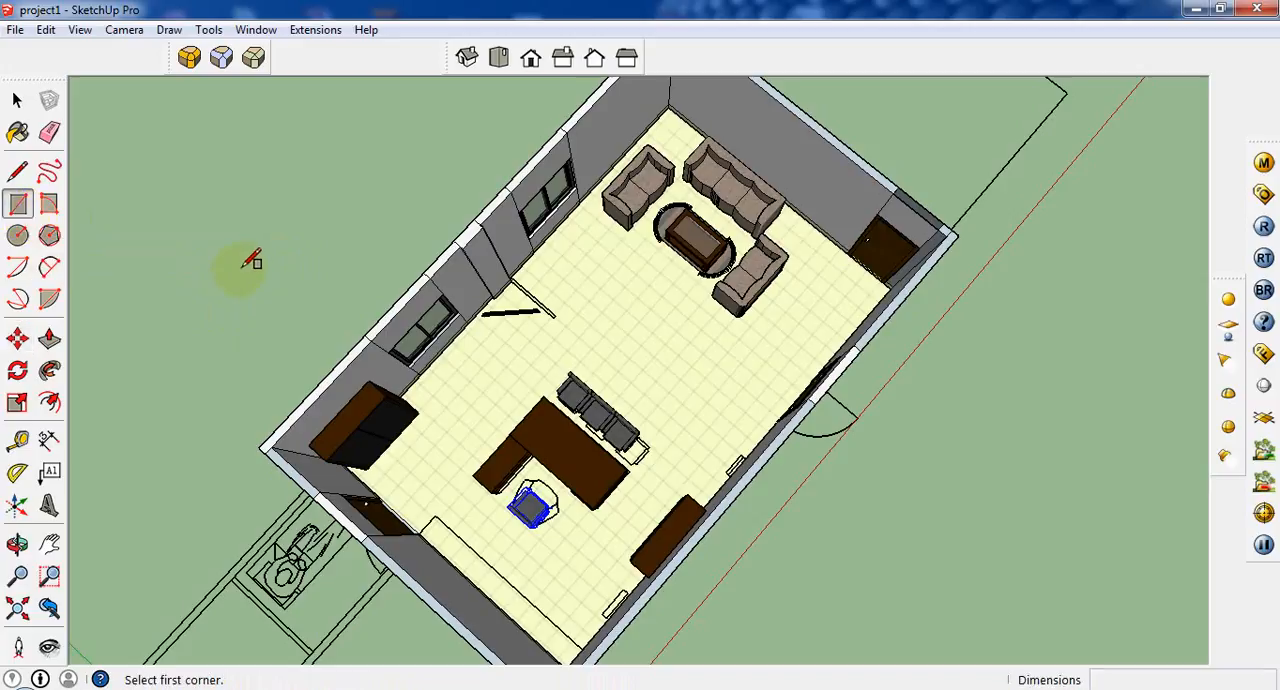
pyautogui.click(243, 268)
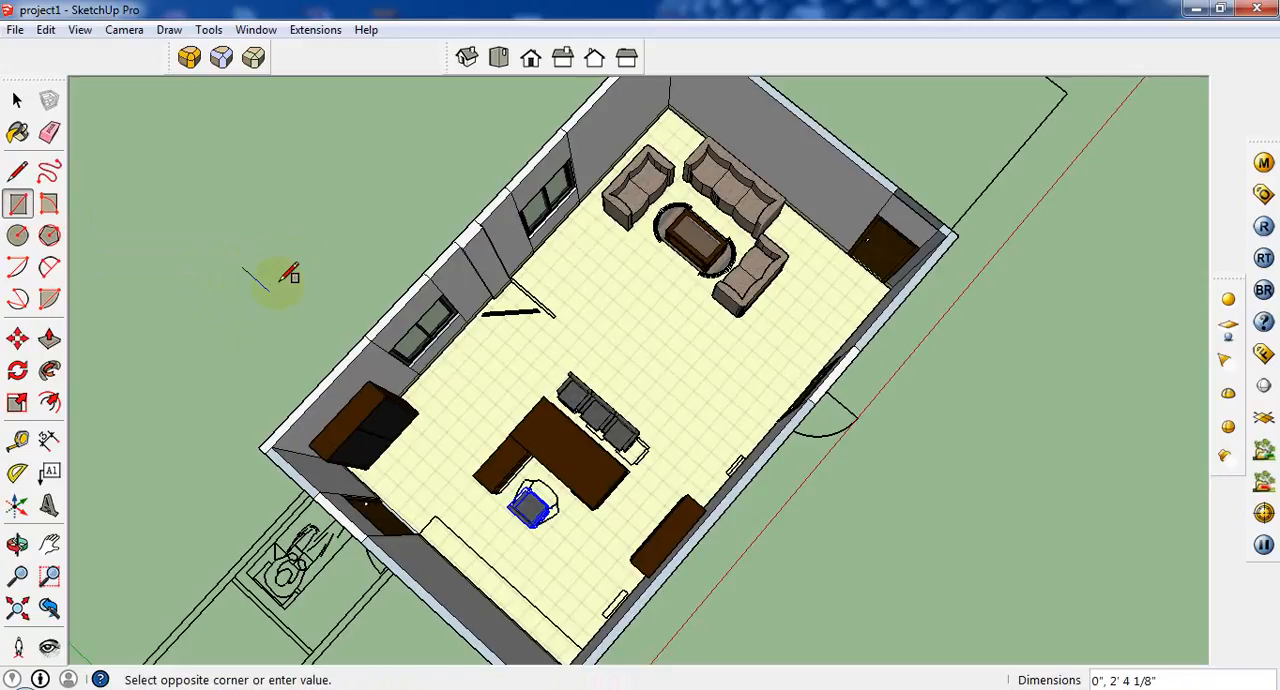
pyautogui.press('Escape')
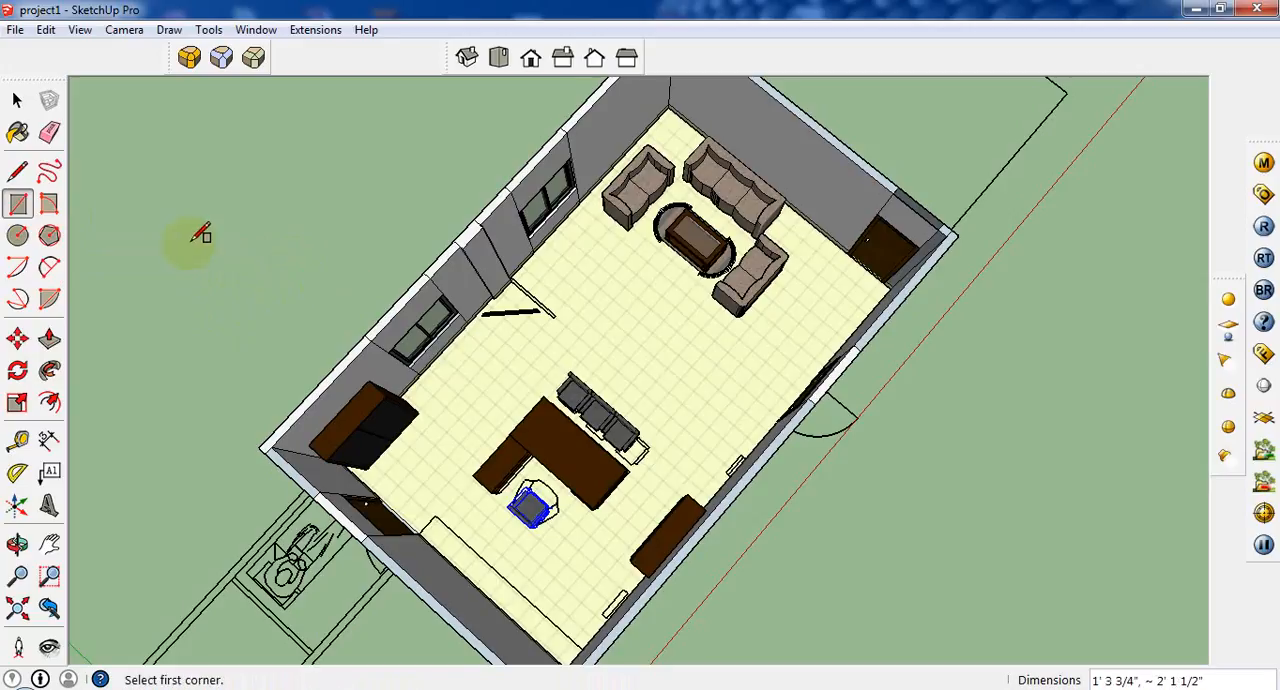
# Draw a 5 by 0.25 inch rectangle on the ground outside the building and extrude it upward 7'.
pyautogui.click(228, 220)
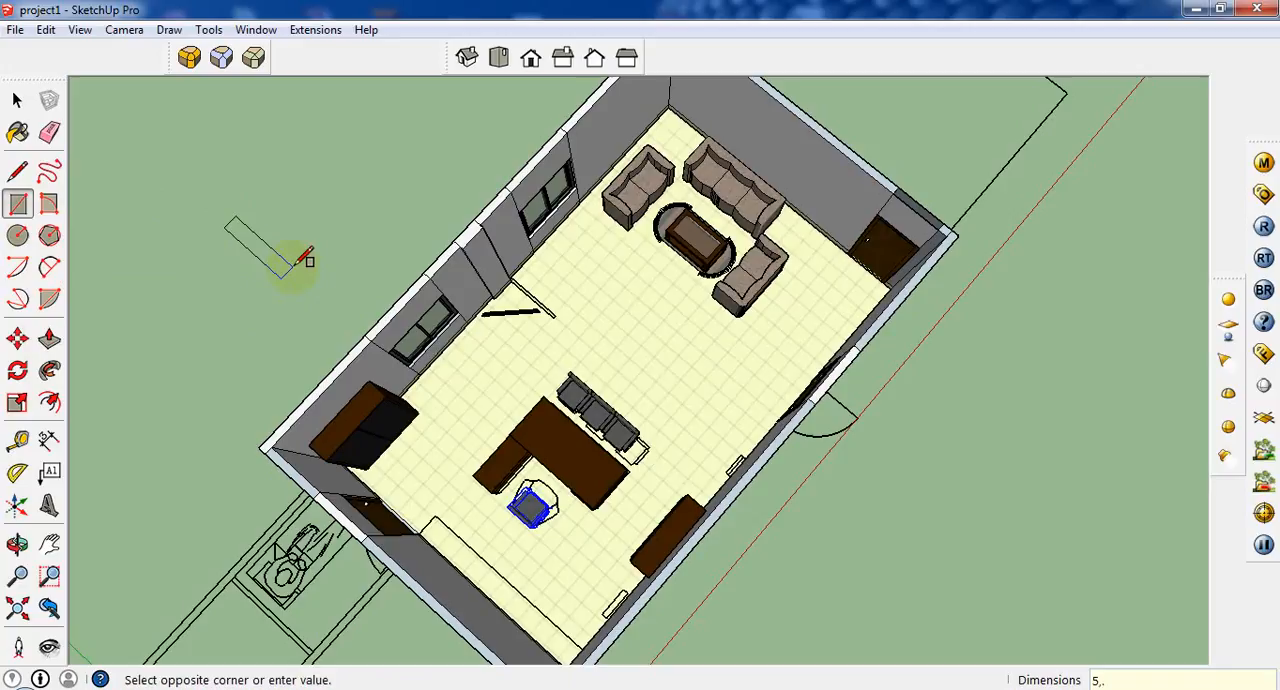
pyautogui.press('Escape')
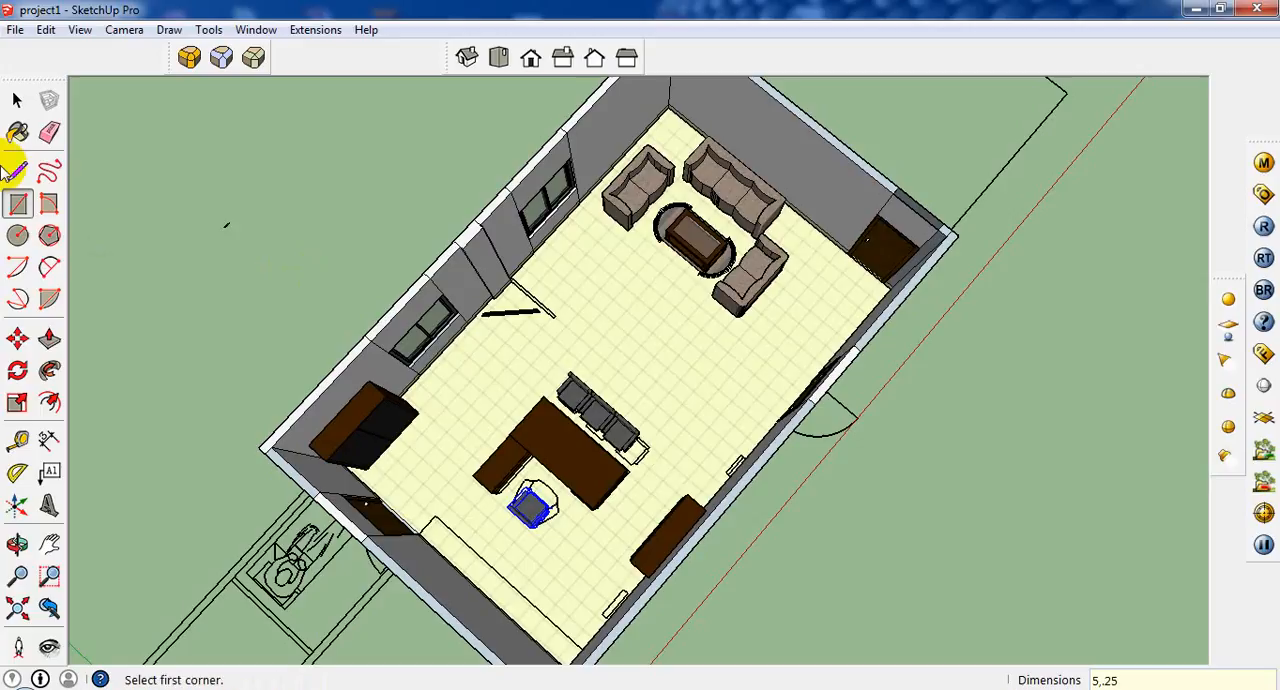
pyautogui.scroll(5, 112, 179)
pyautogui.scroll(2, 129, 266)
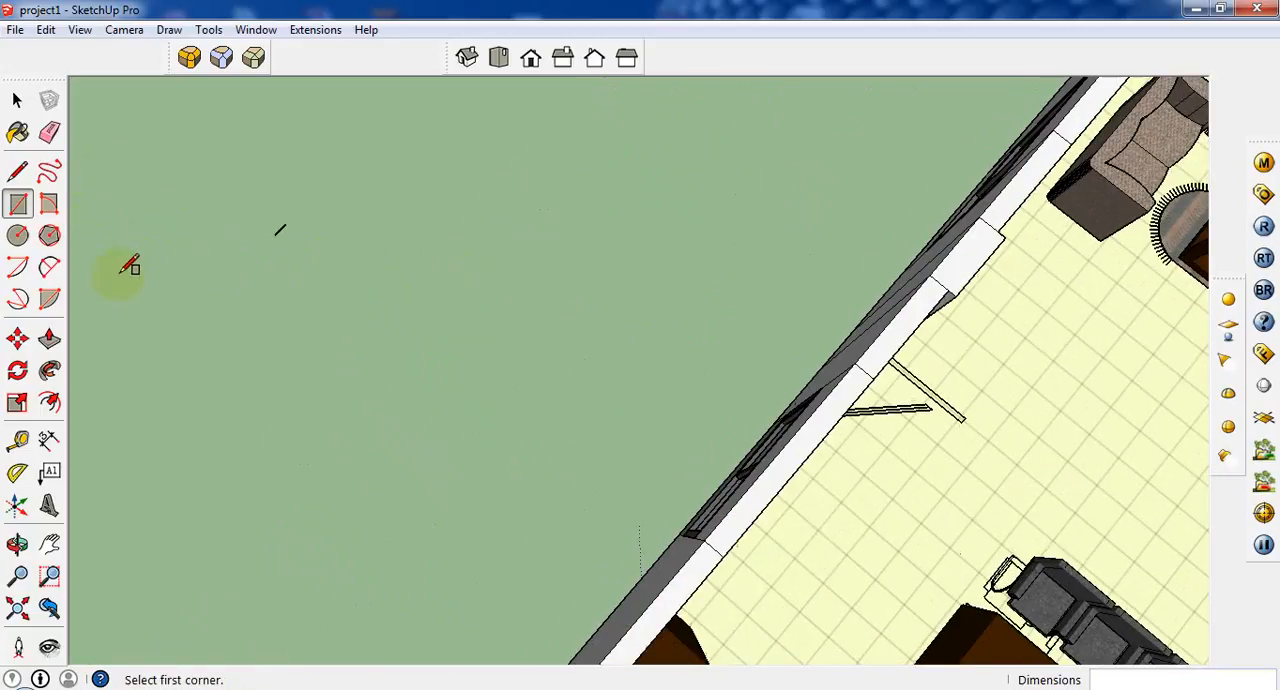
pyautogui.click(49, 338)
pyautogui.scroll(3, 263, 246)
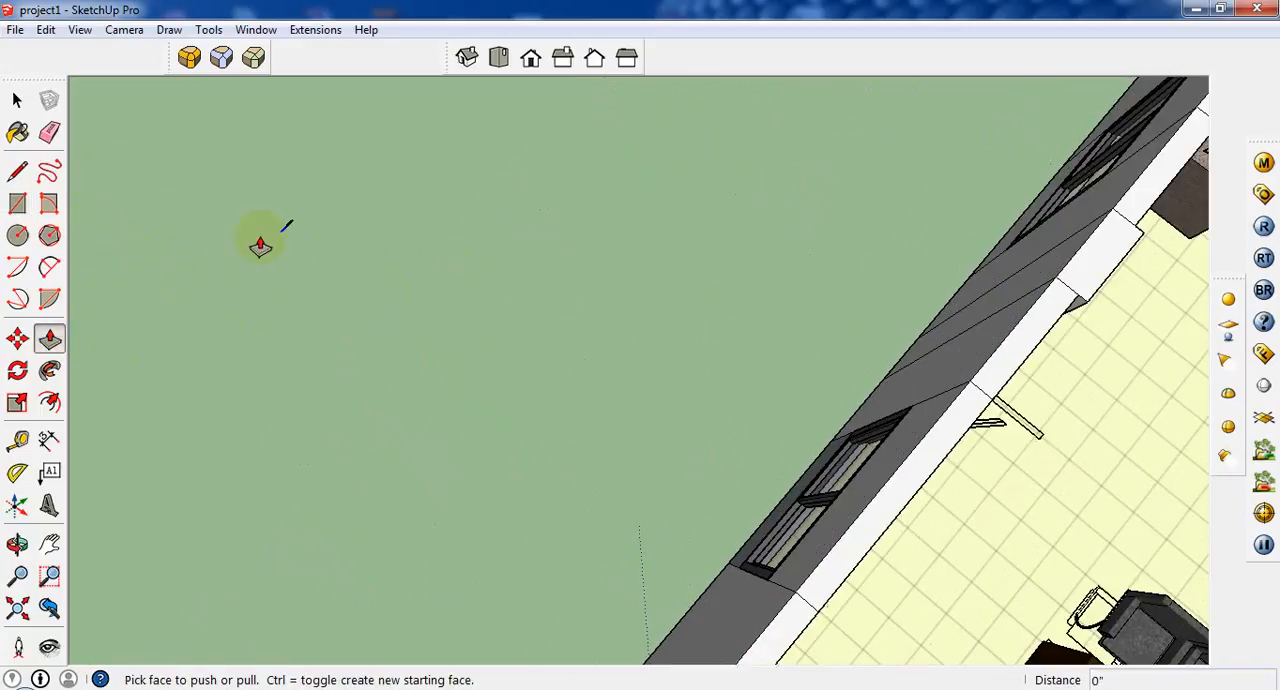
pyautogui.scroll(2, 287, 234)
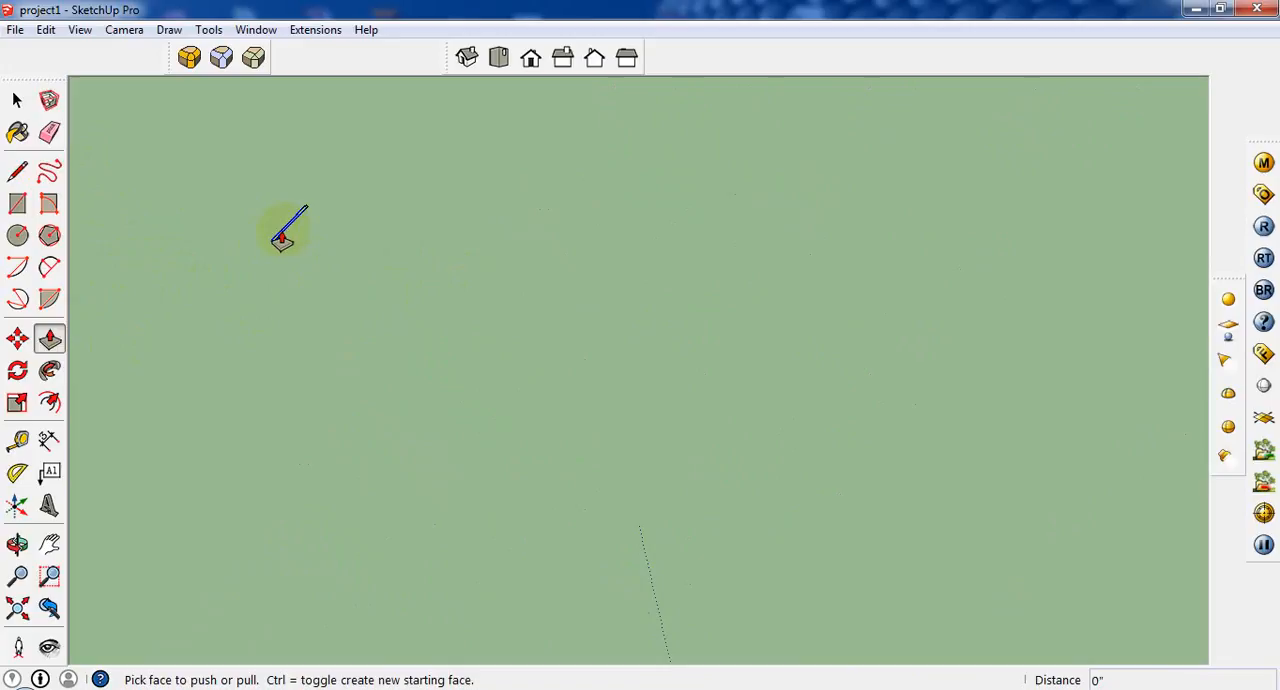
pyautogui.moveTo(283, 238); pyautogui.dragTo(302, 183)
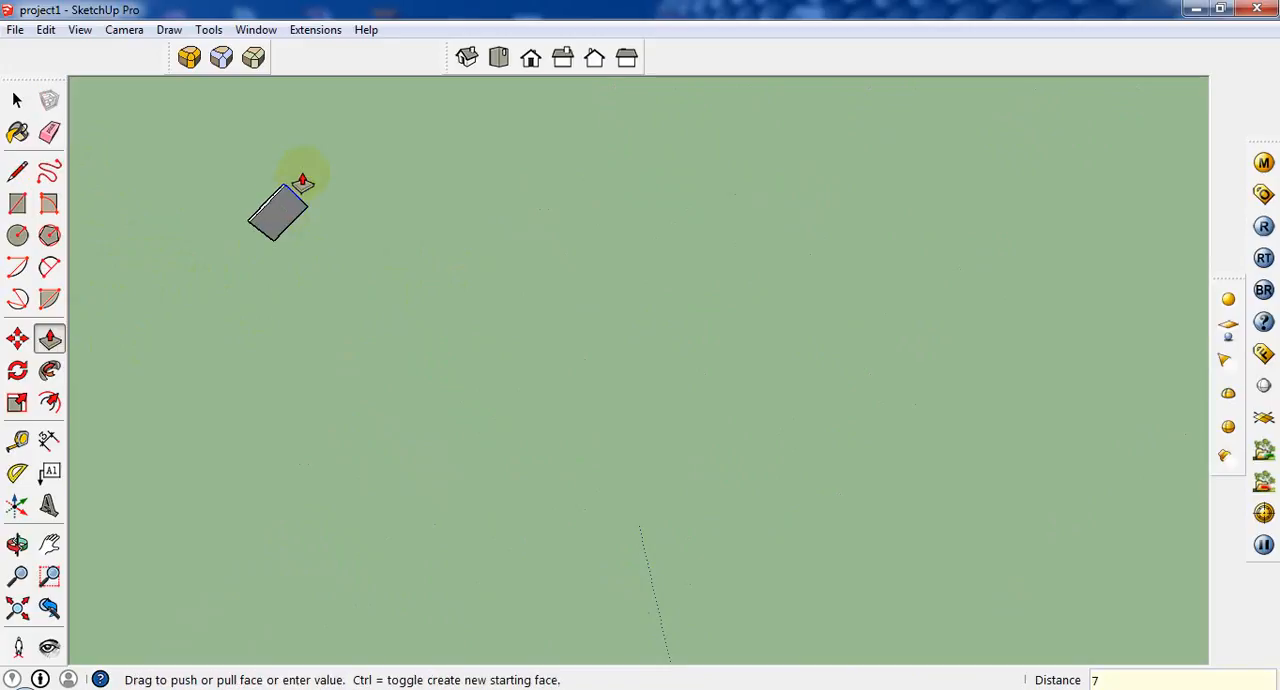
pyautogui.write("7'")
pyautogui.press('Return')
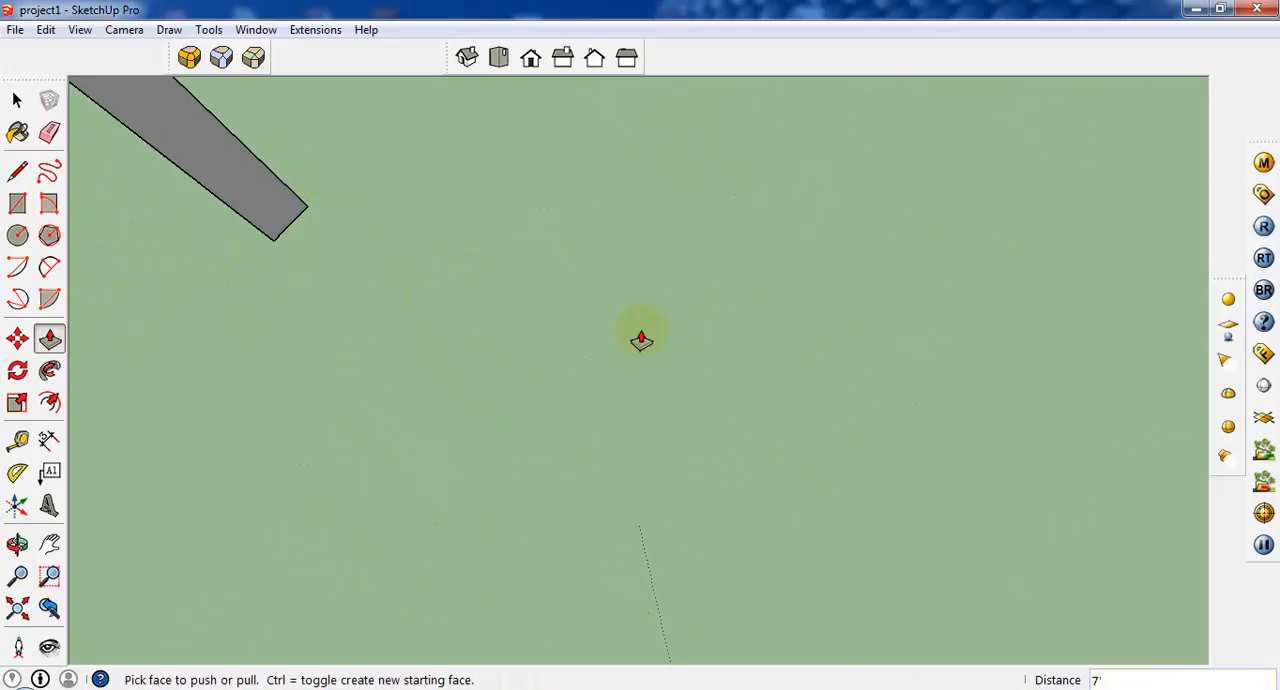
# Push the top face of the tall slat down by 10 inches.
pyautogui.scroll(-1, 642, 400)
pyautogui.scroll(-4, 642, 404)
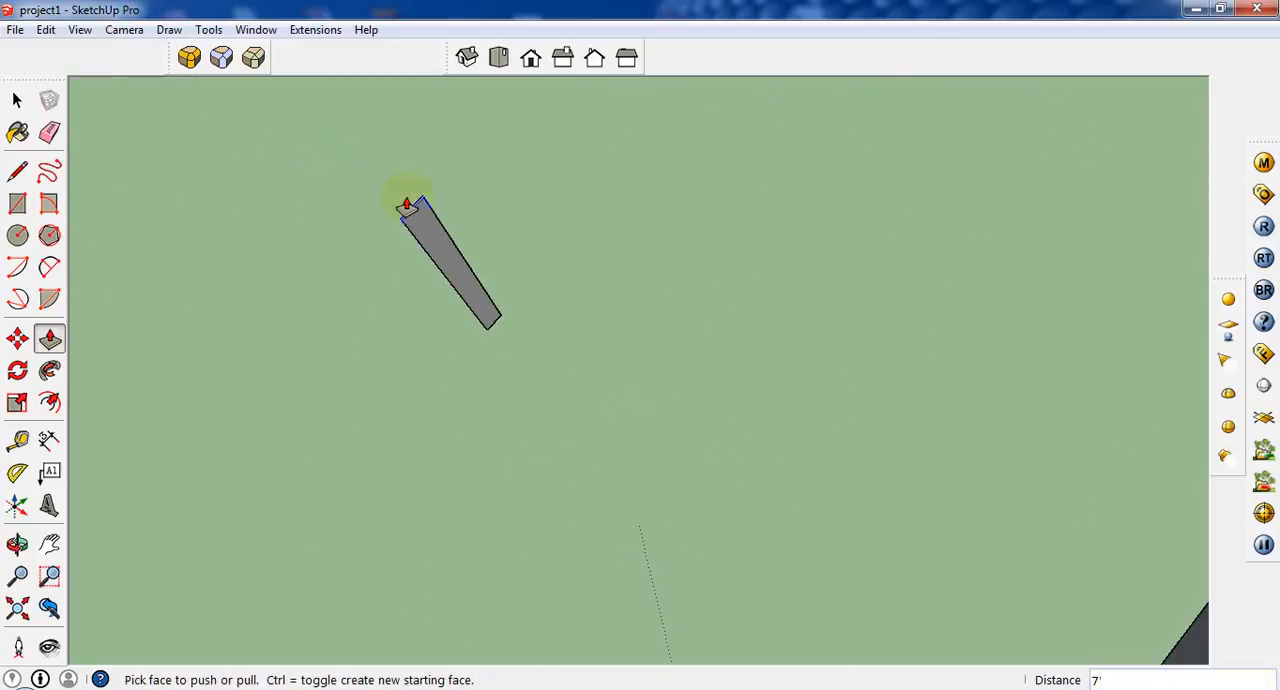
pyautogui.scroll(3, 407, 205)
pyautogui.click(406, 209)
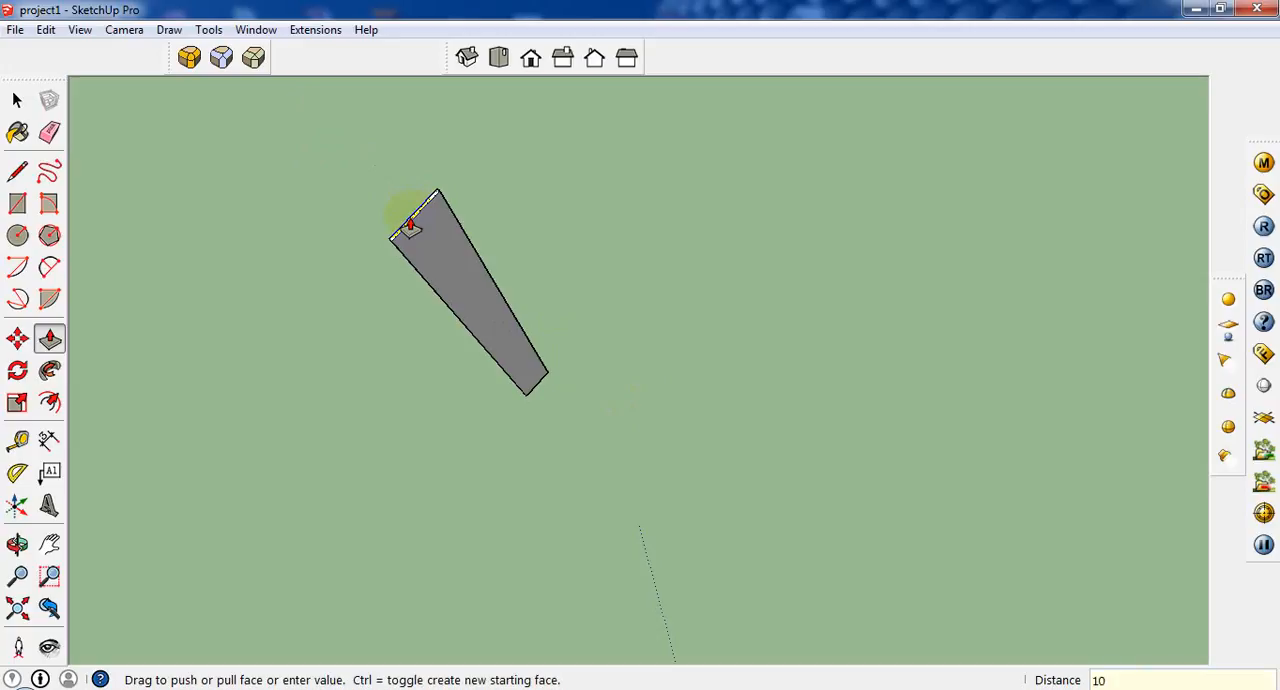
pyautogui.press('Return')
# Pull the slat's top face up by 5 inches.
pyautogui.click(17, 100)
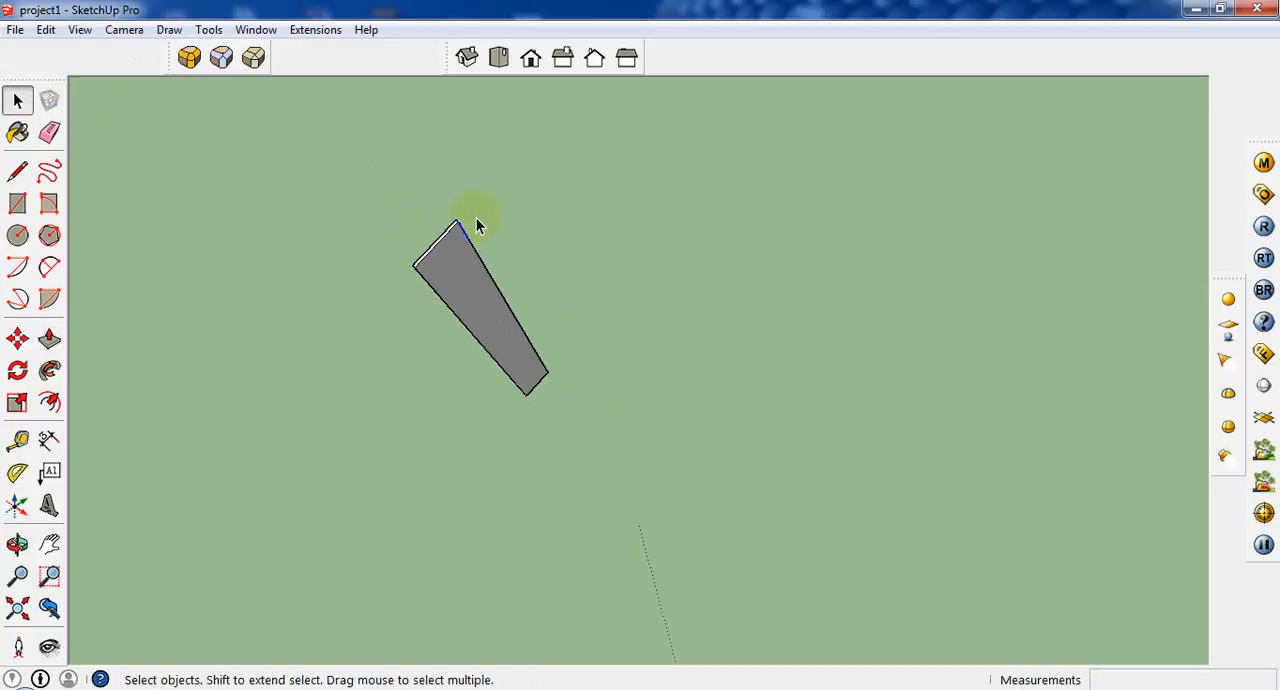
pyautogui.moveTo(607, 267); pyautogui.dragTo(289, 493)
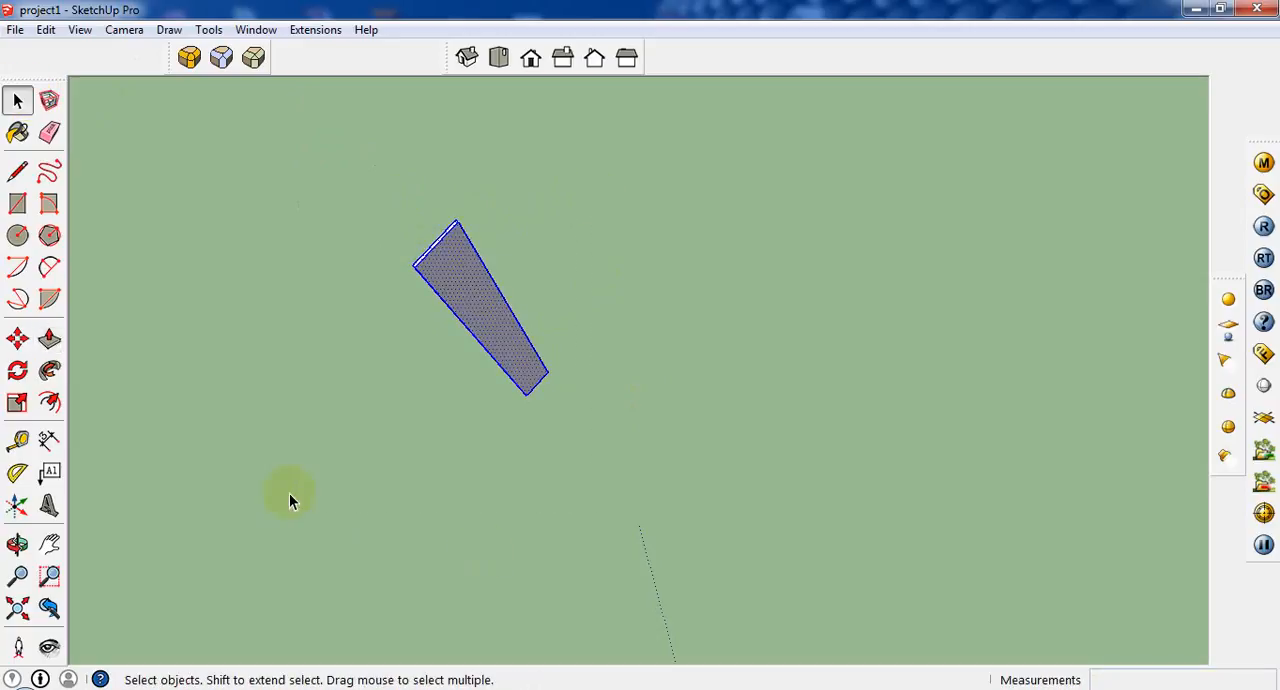
pyautogui.scroll(2, 462, 303)
pyautogui.moveTo(462, 308); pyautogui.dragTo(407, 287, button='middle')
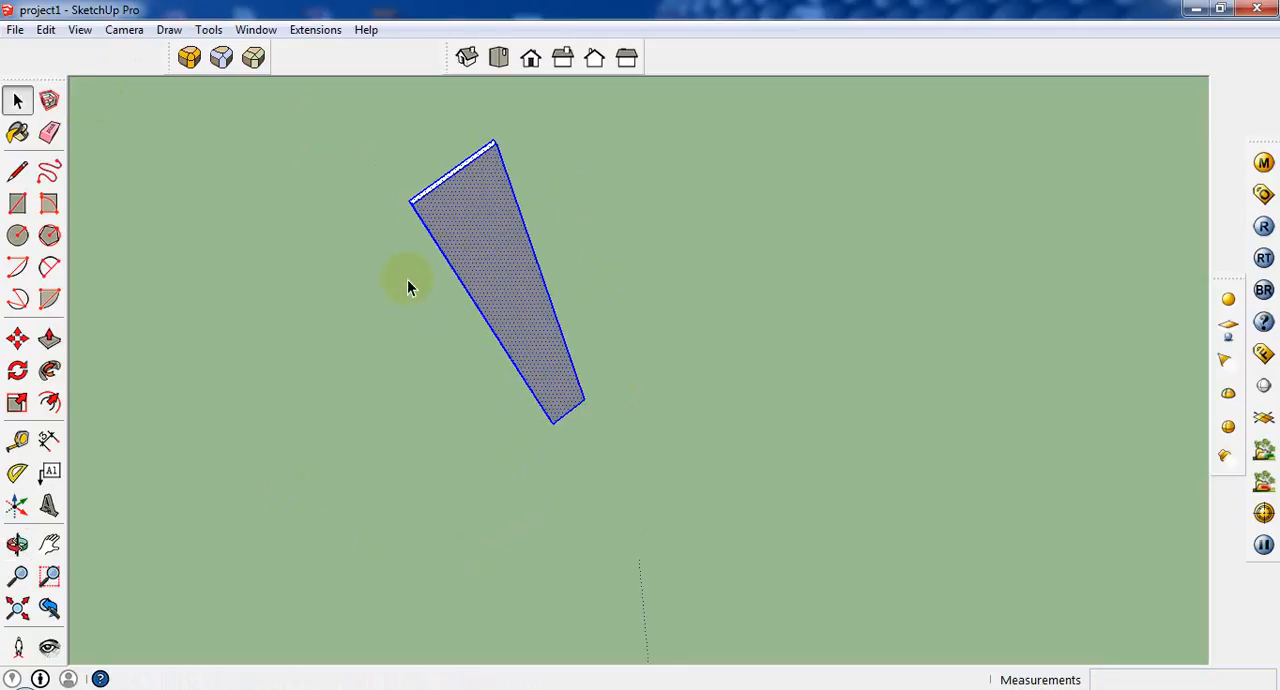
pyautogui.click(49, 340)
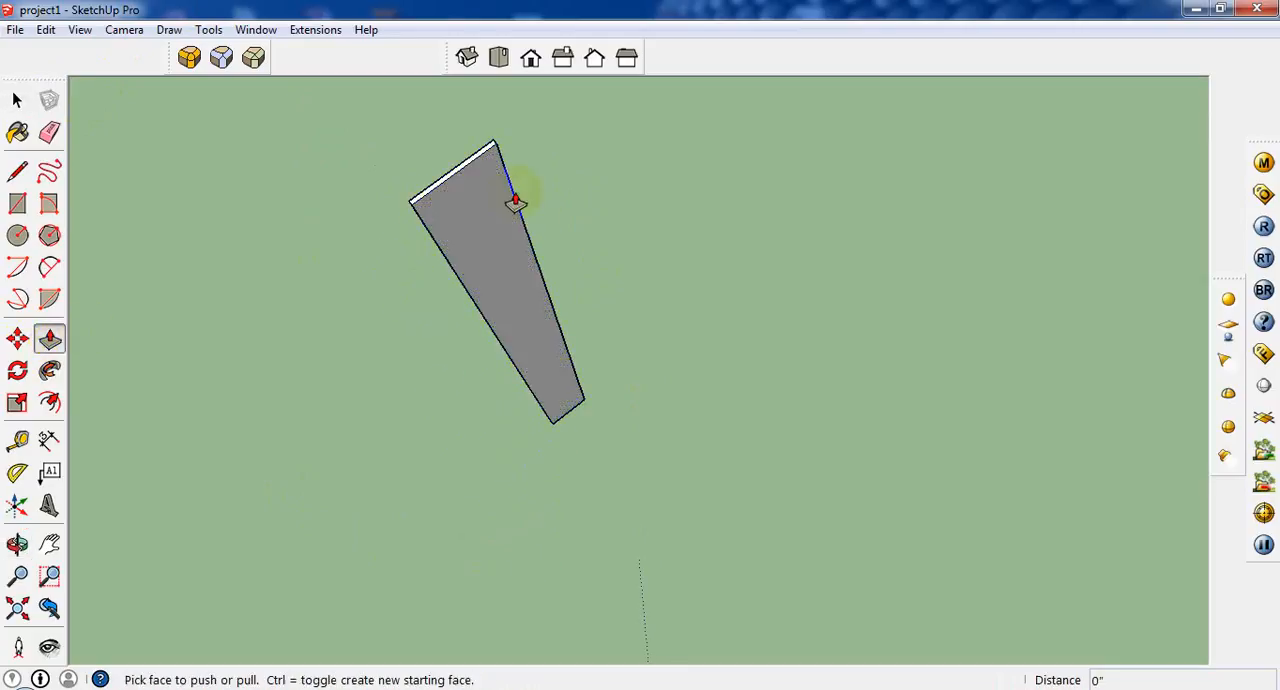
pyautogui.click(465, 165)
pyautogui.write('5')
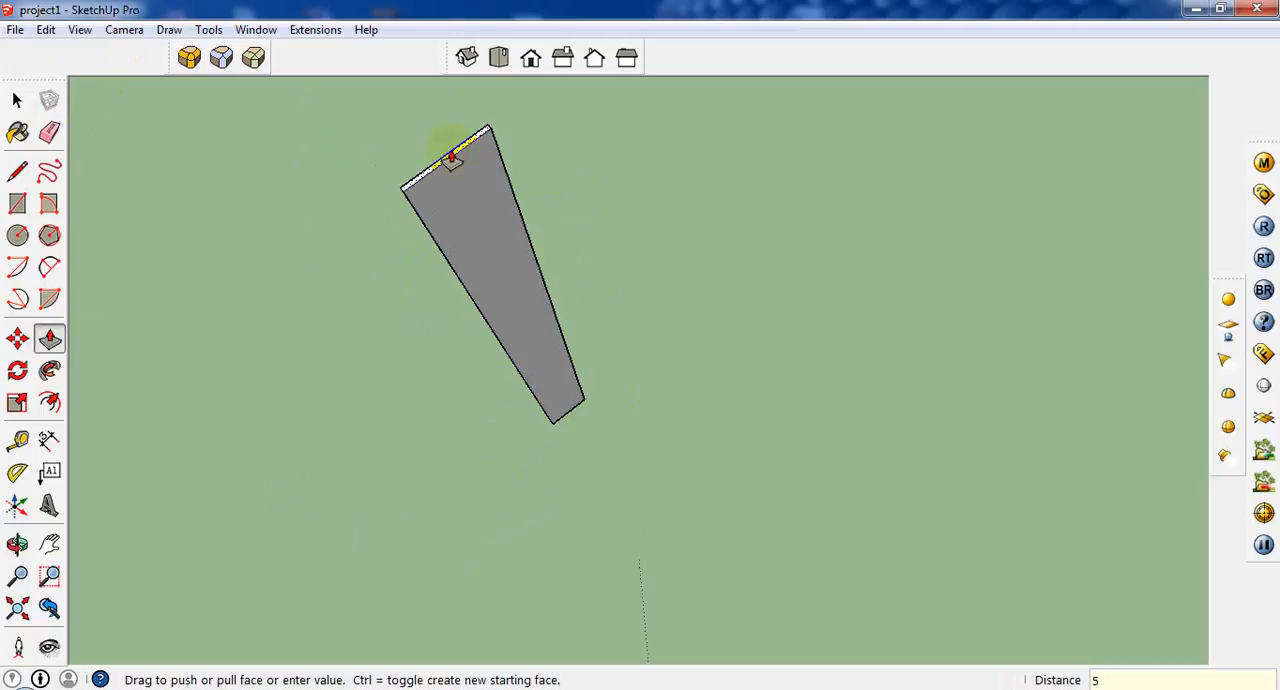
pyautogui.press('Return')
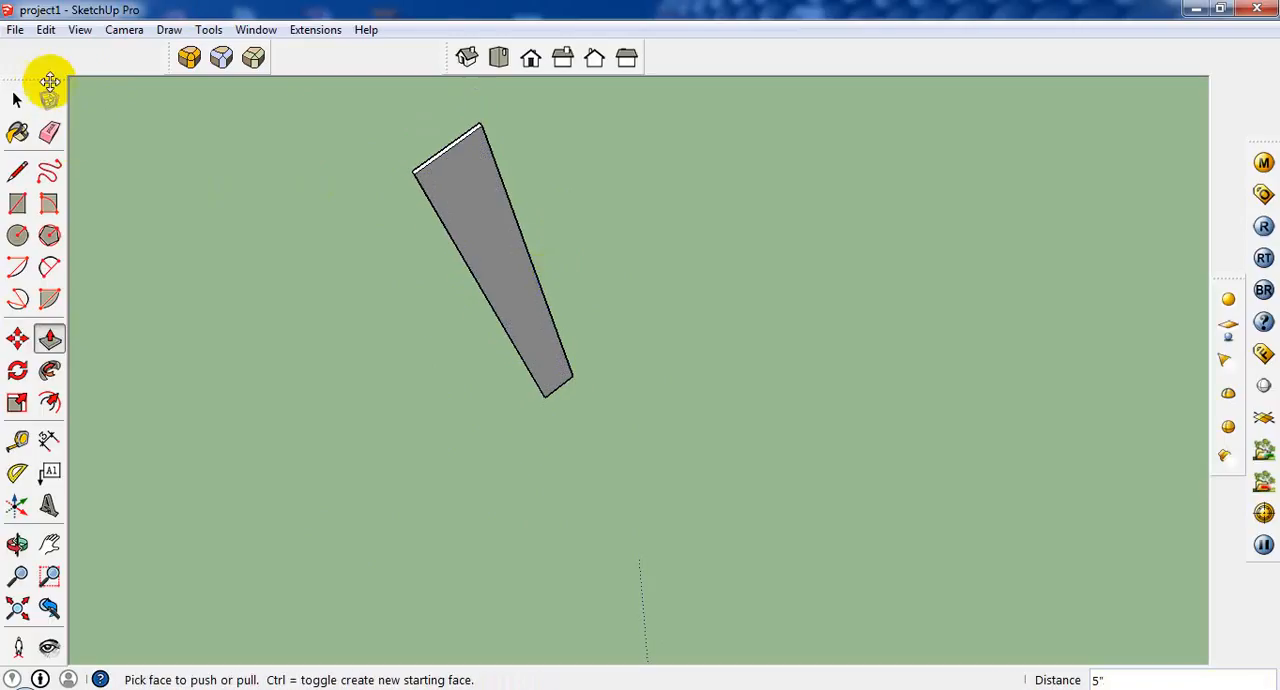
# Select the whole slat and make it a group.
pyautogui.click(18, 101)
pyautogui.scroll(-2, 584, 277)
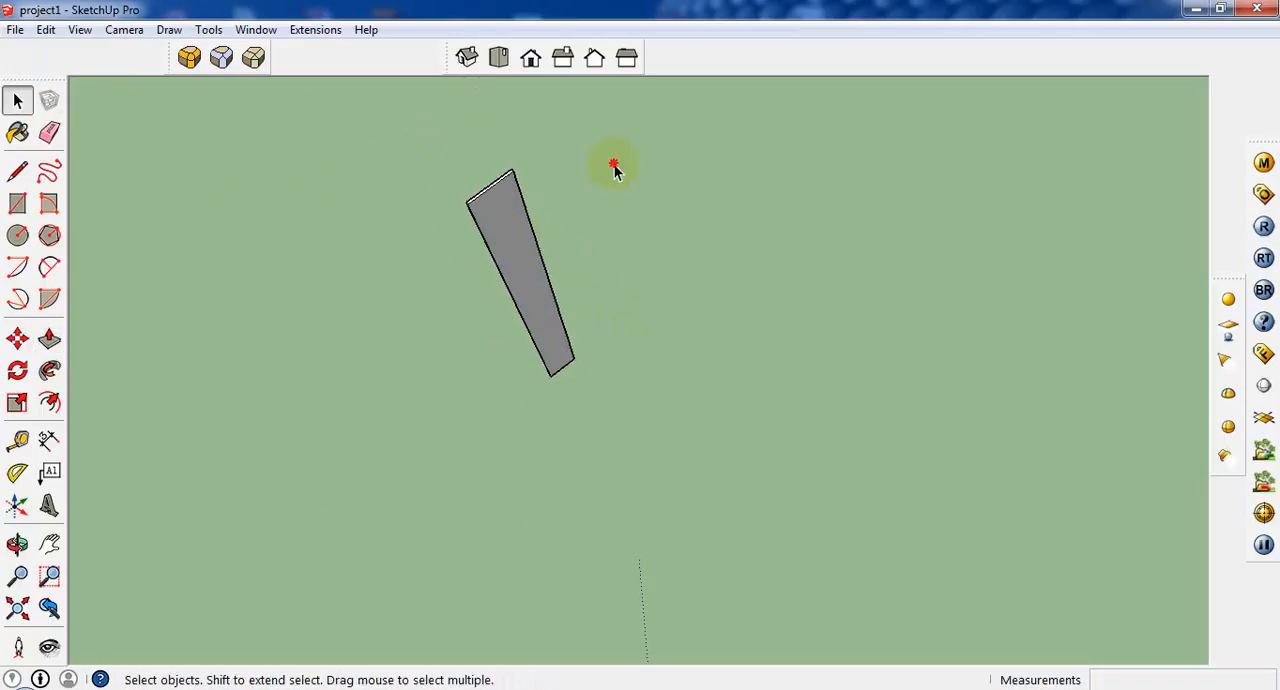
pyautogui.moveTo(415, 438); pyautogui.dragTo(415, 438)
pyautogui.rightClick(499, 238)
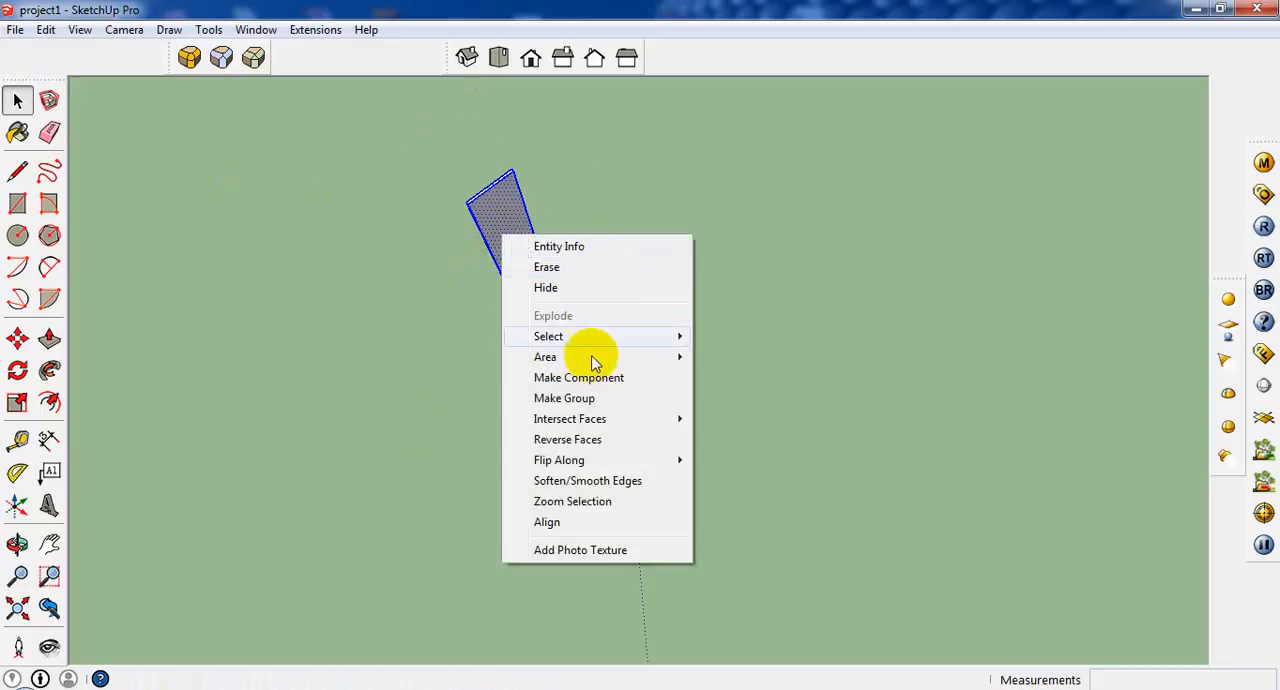
pyautogui.click(592, 398)
pyautogui.moveTo(477, 229); pyautogui.dragTo(507, 302, button='middle')
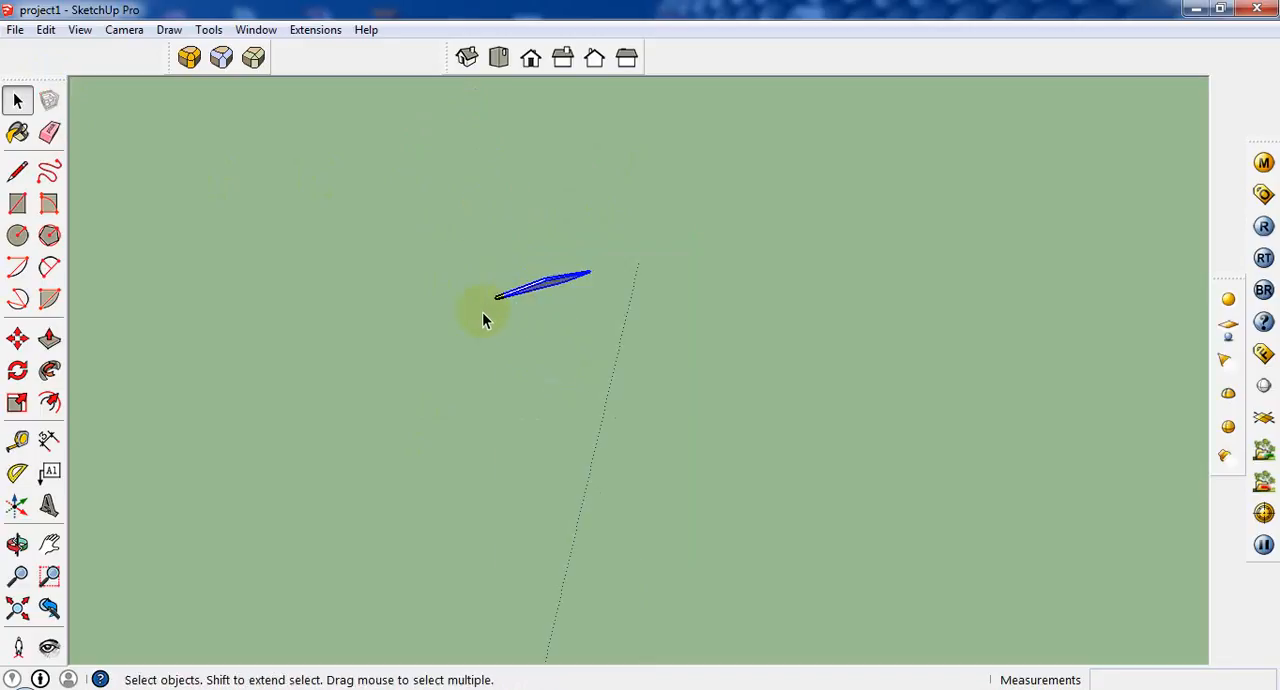
# Rotate the slat group by -30 degrees about its vertical axis using the Move tool's rotation grip.
pyautogui.scroll(-1, 480, 313)
pyautogui.scroll(-7, 638, 394)
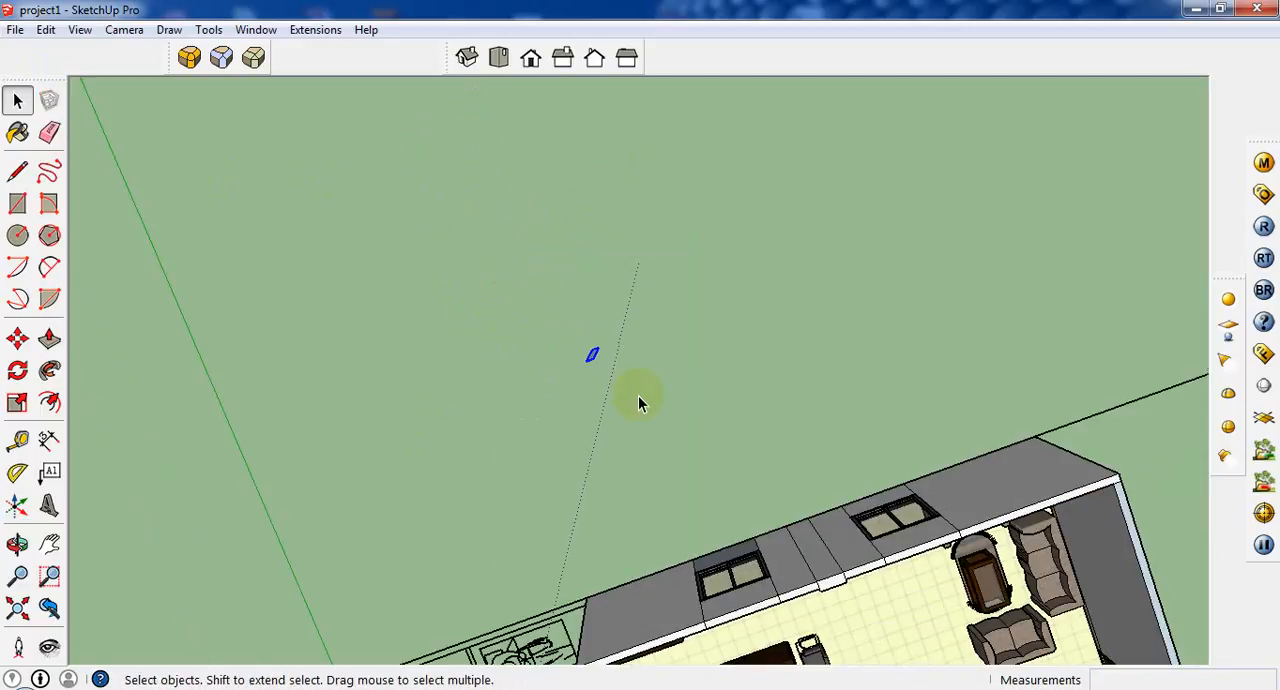
pyautogui.moveTo(607, 432); pyautogui.dragTo(540, 358, button='middle')
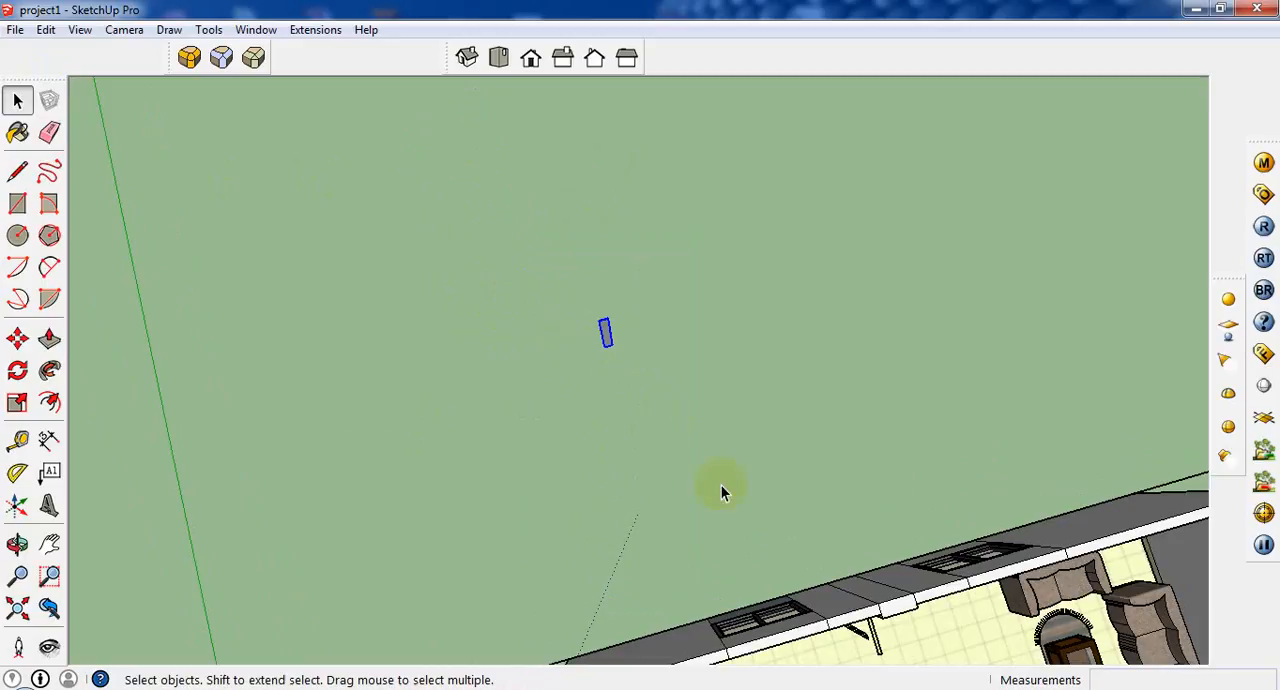
pyautogui.click(17, 339)
pyautogui.scroll(4, 580, 294)
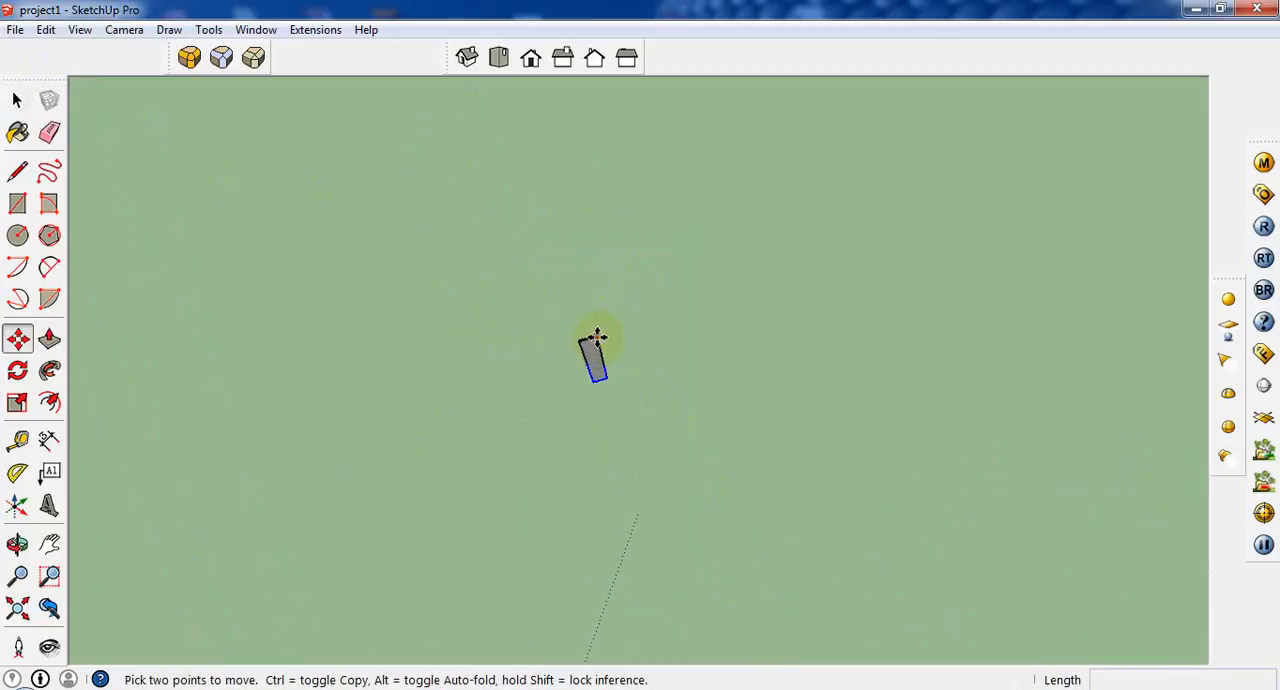
pyautogui.scroll(4, 596, 336)
pyautogui.press('q')
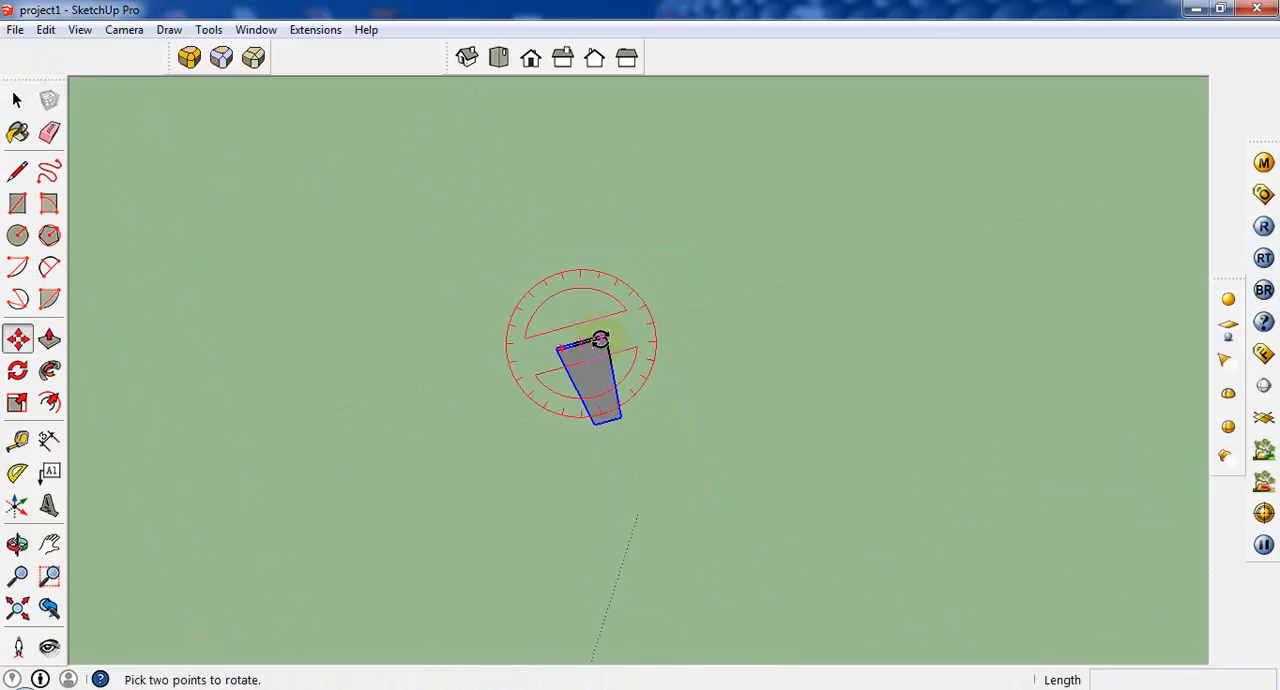
pyautogui.click(599, 340)
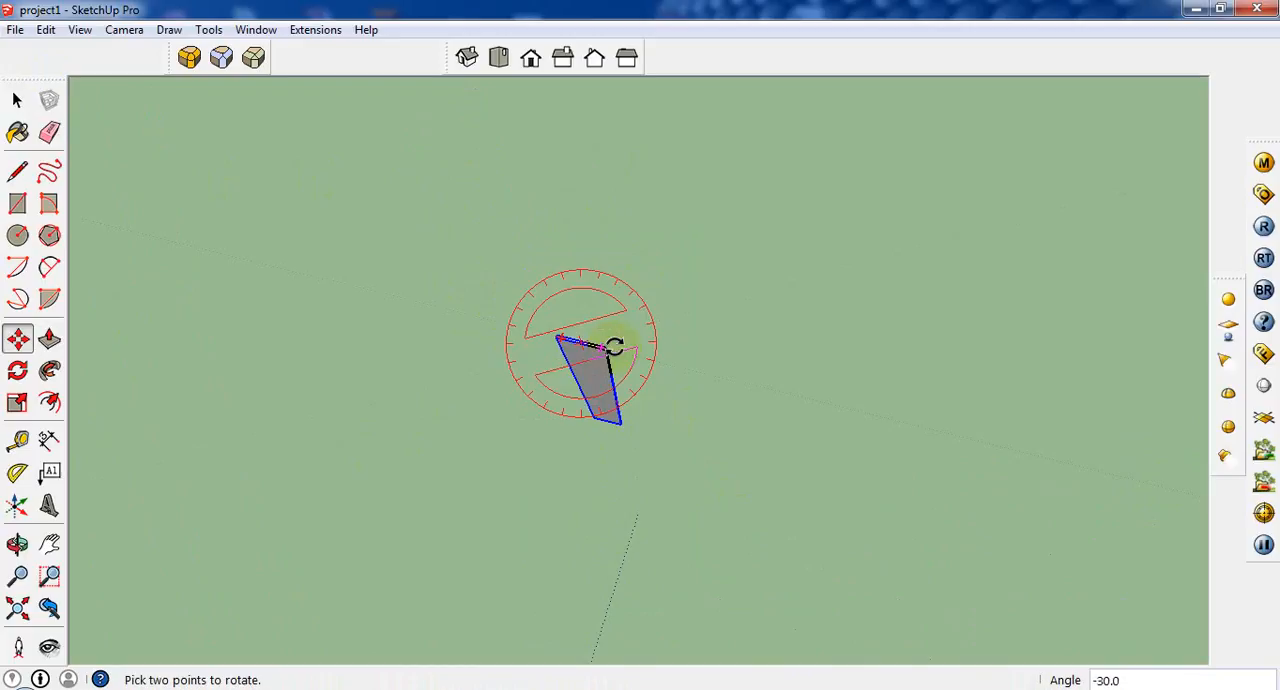
pyautogui.moveTo(764, 422); pyautogui.dragTo(740, 388, button='middle')
# Try to copy the slat about 5 inches along the green axis.
pyautogui.click(738, 398)
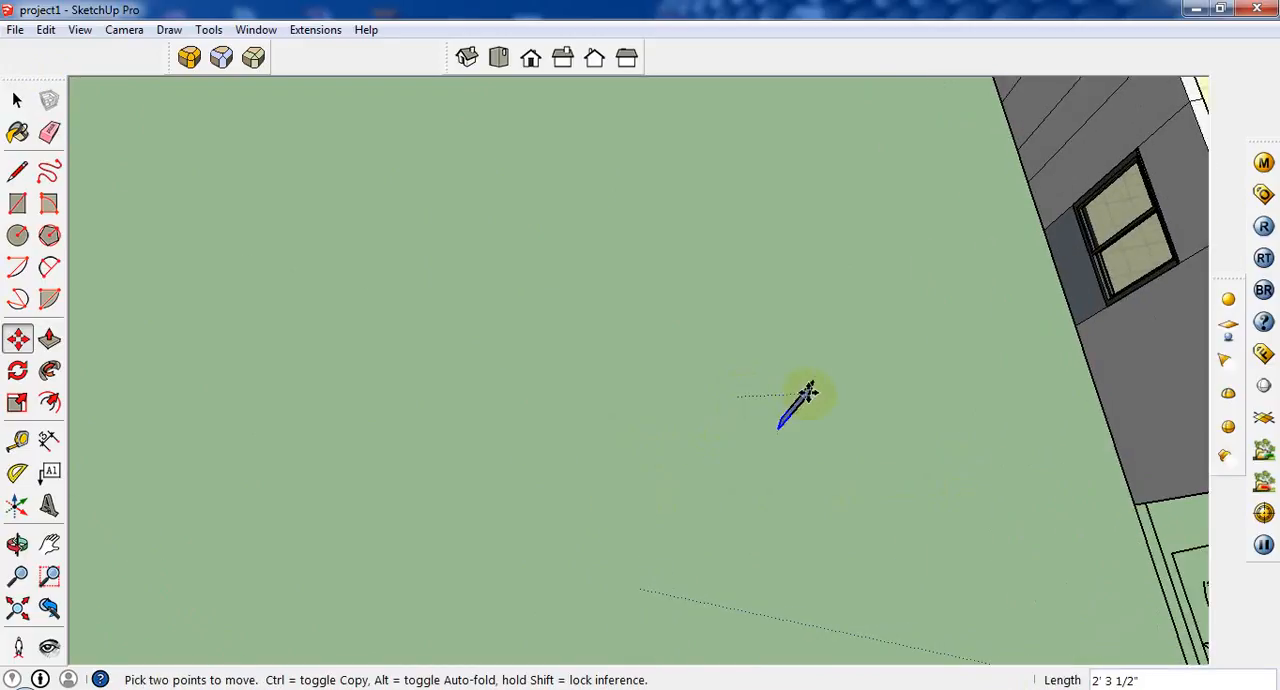
pyautogui.press('ctrl')
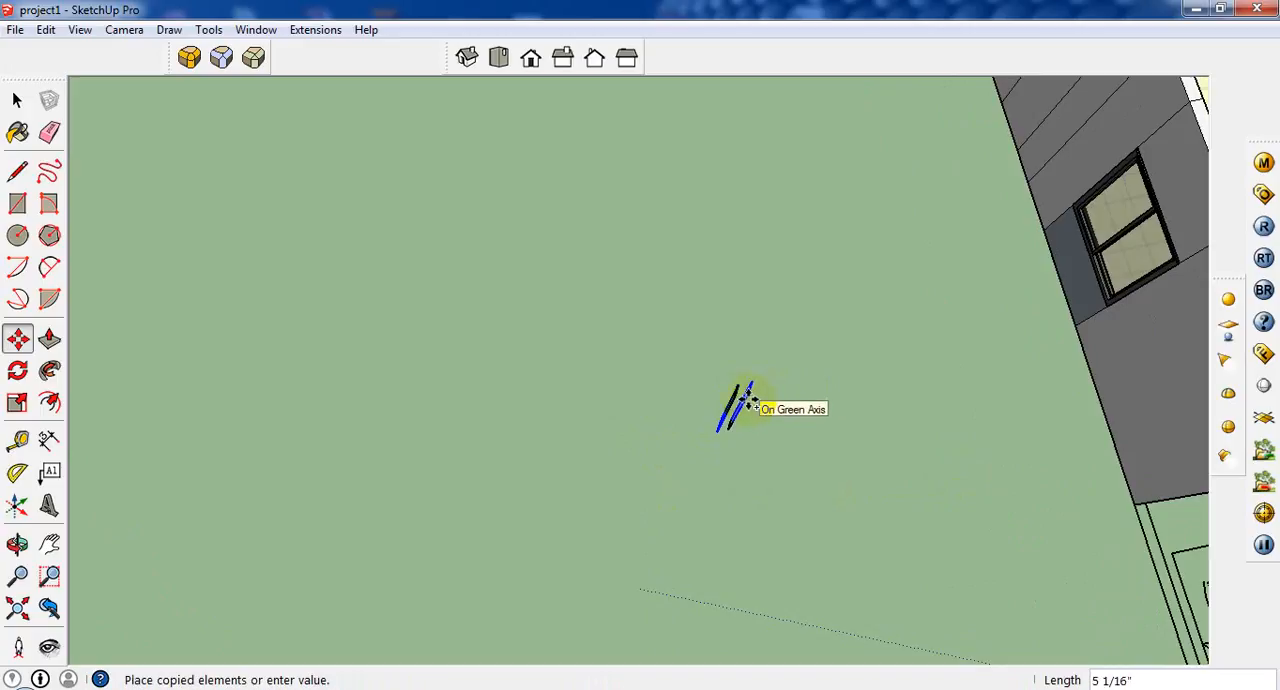
pyautogui.click(750, 402)
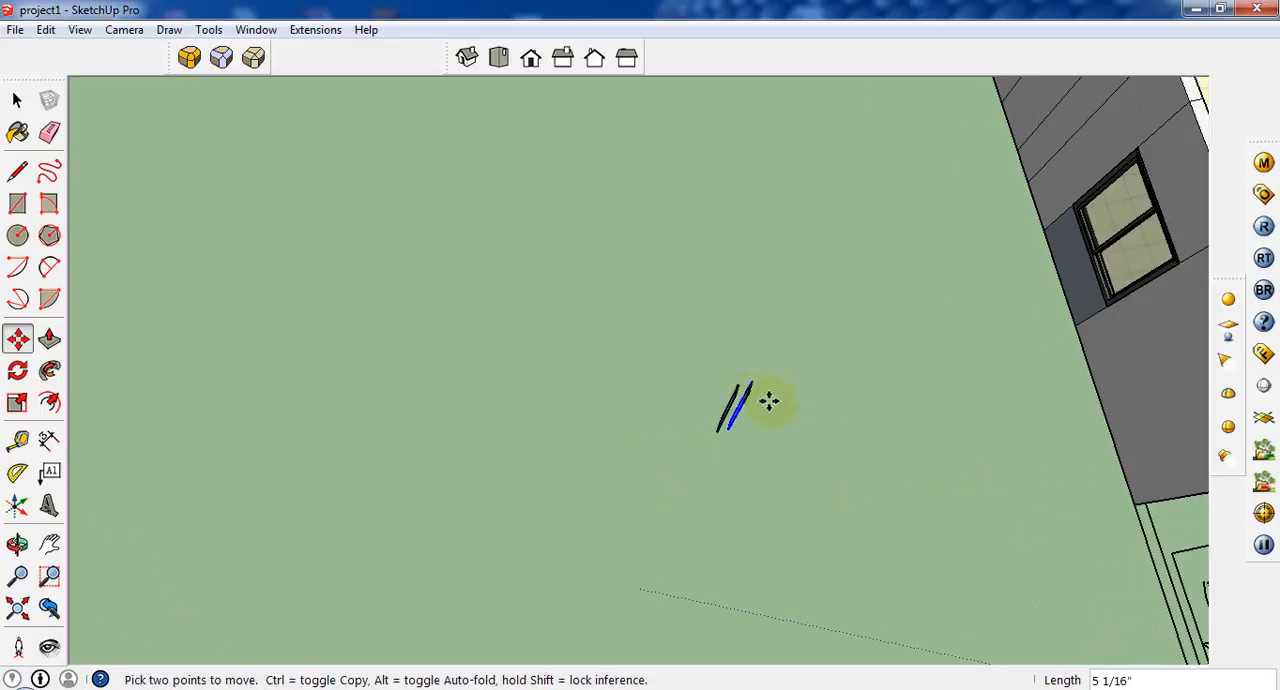
pyautogui.hotkey('ctrl', 'z')
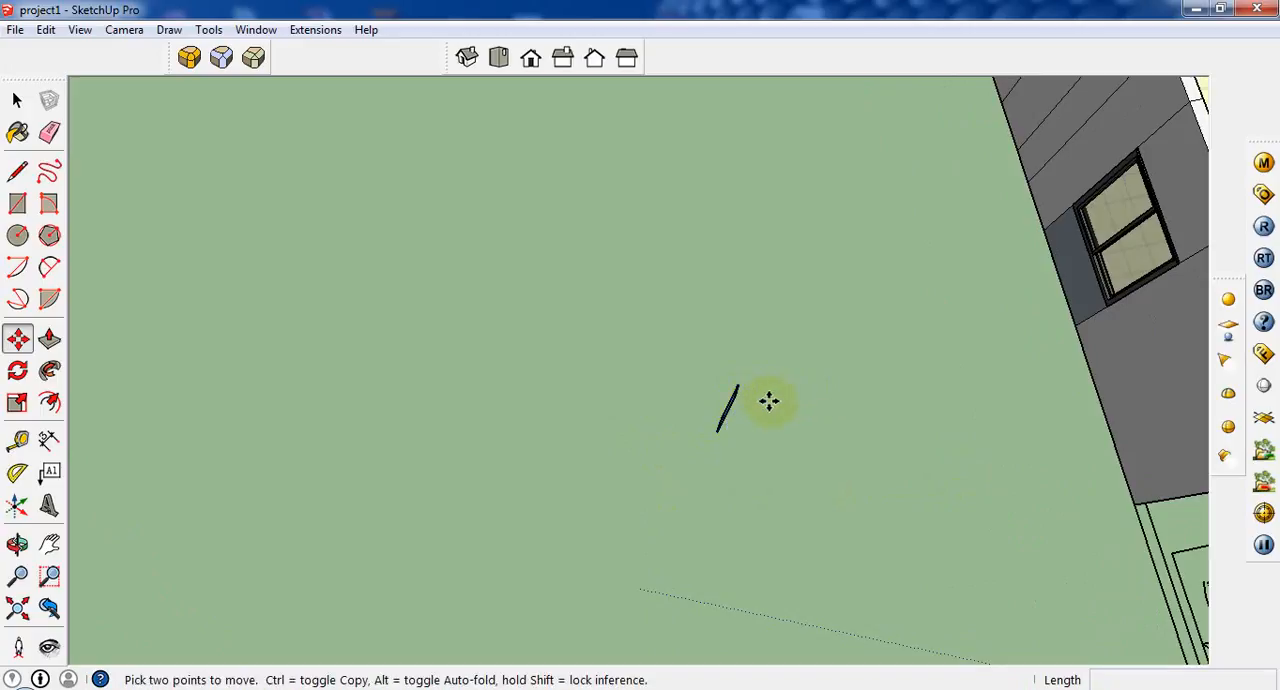
# Copy the rotated slat from its lower corner to a spot close beside it and repeat the copy as a 10x array.
pyautogui.scroll(4, 696, 437)
pyautogui.click(727, 428)
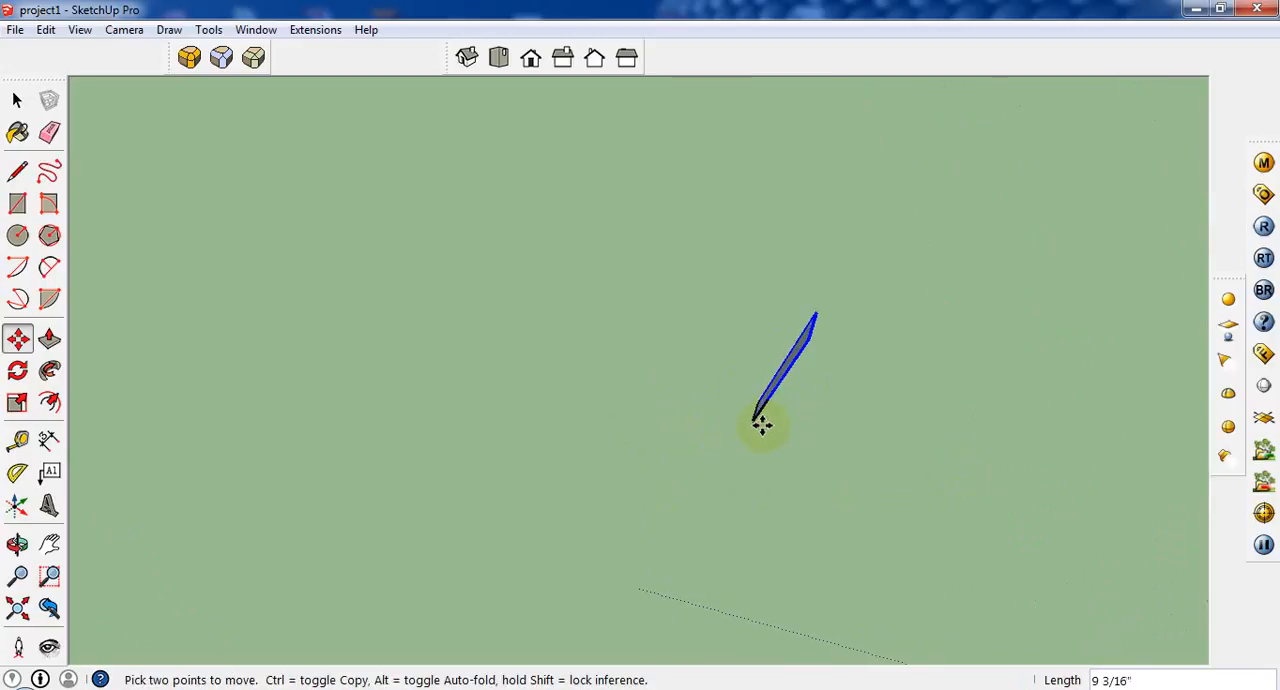
pyautogui.press('ctrl')
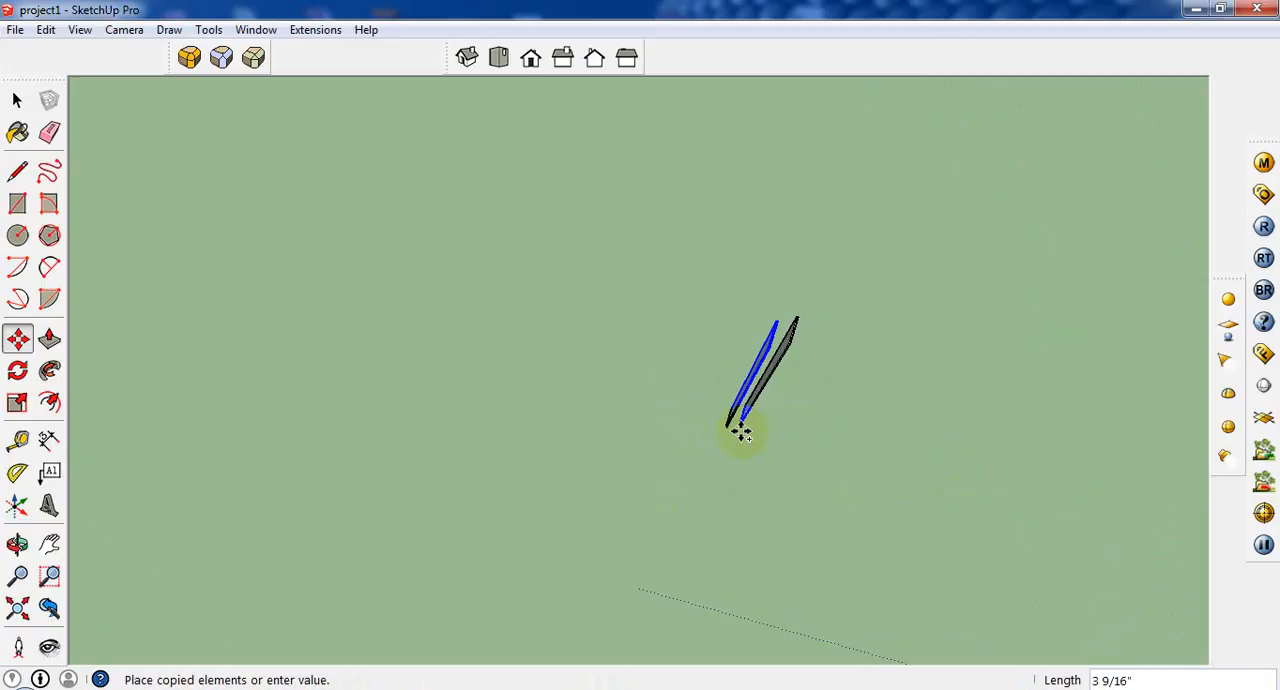
pyautogui.press('Return')
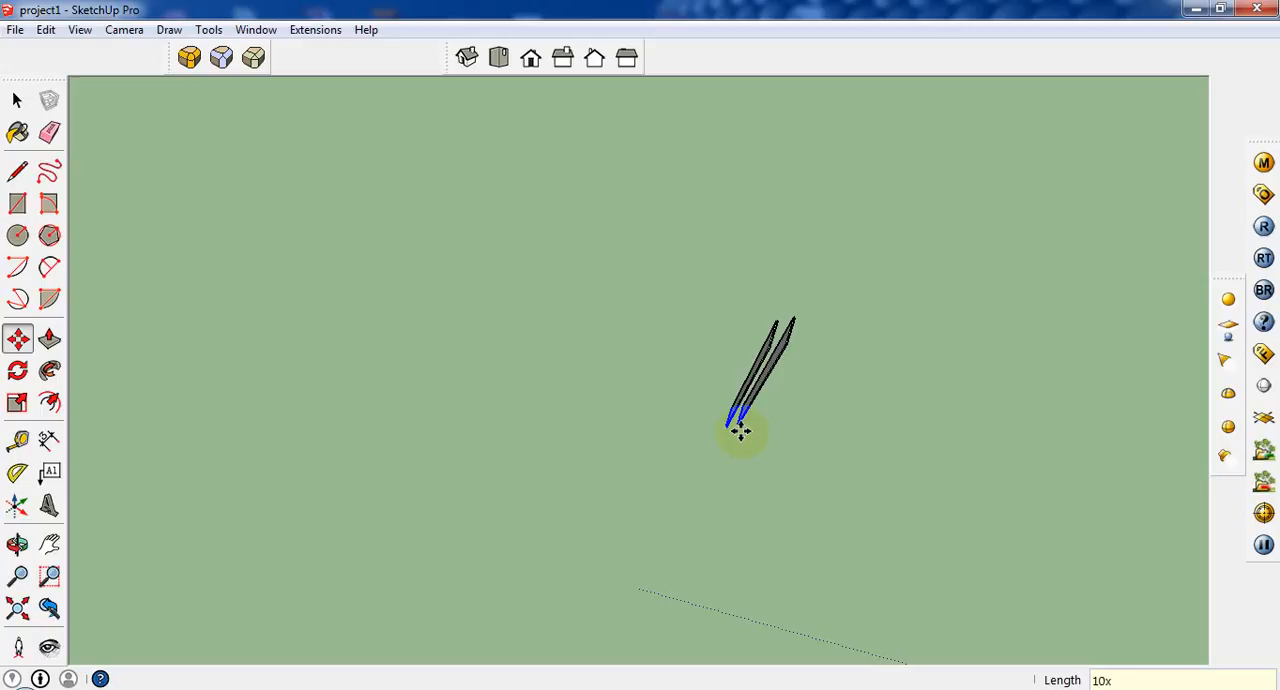
pyautogui.press('Return')
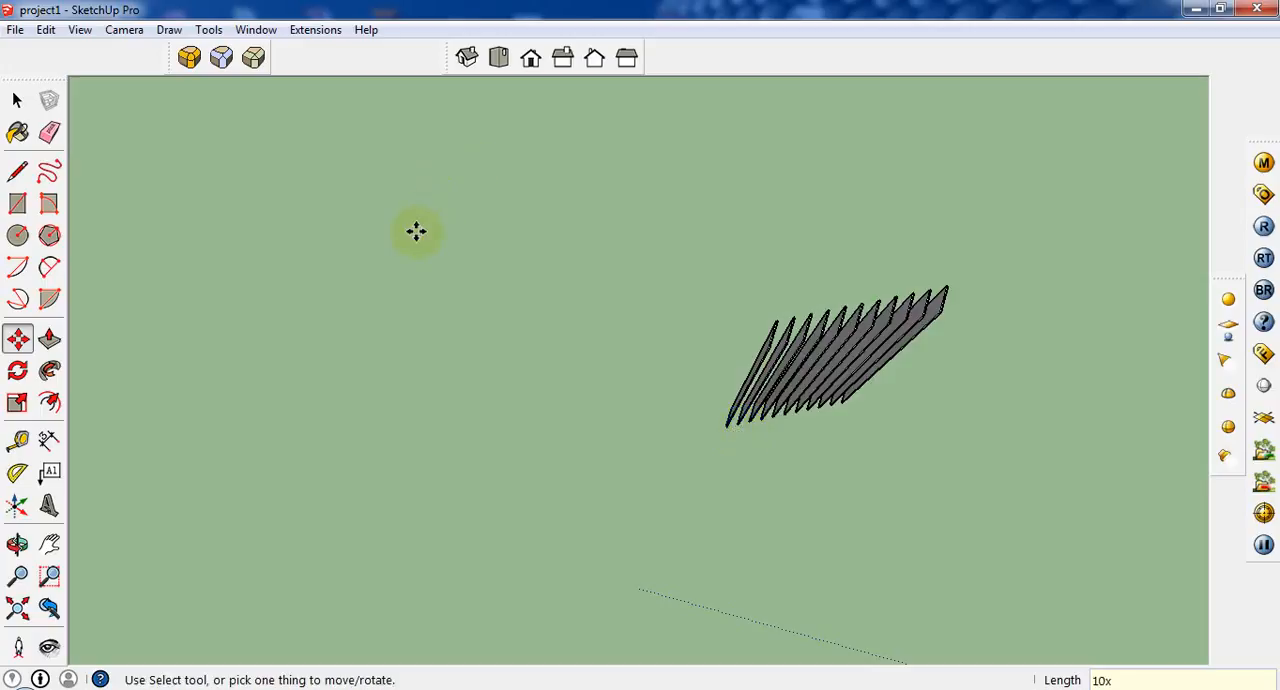
# Select the entire row of copied slats.
pyautogui.moveTo(416, 231); pyautogui.dragTo(180, 111, button='middle')
pyautogui.click(17, 100)
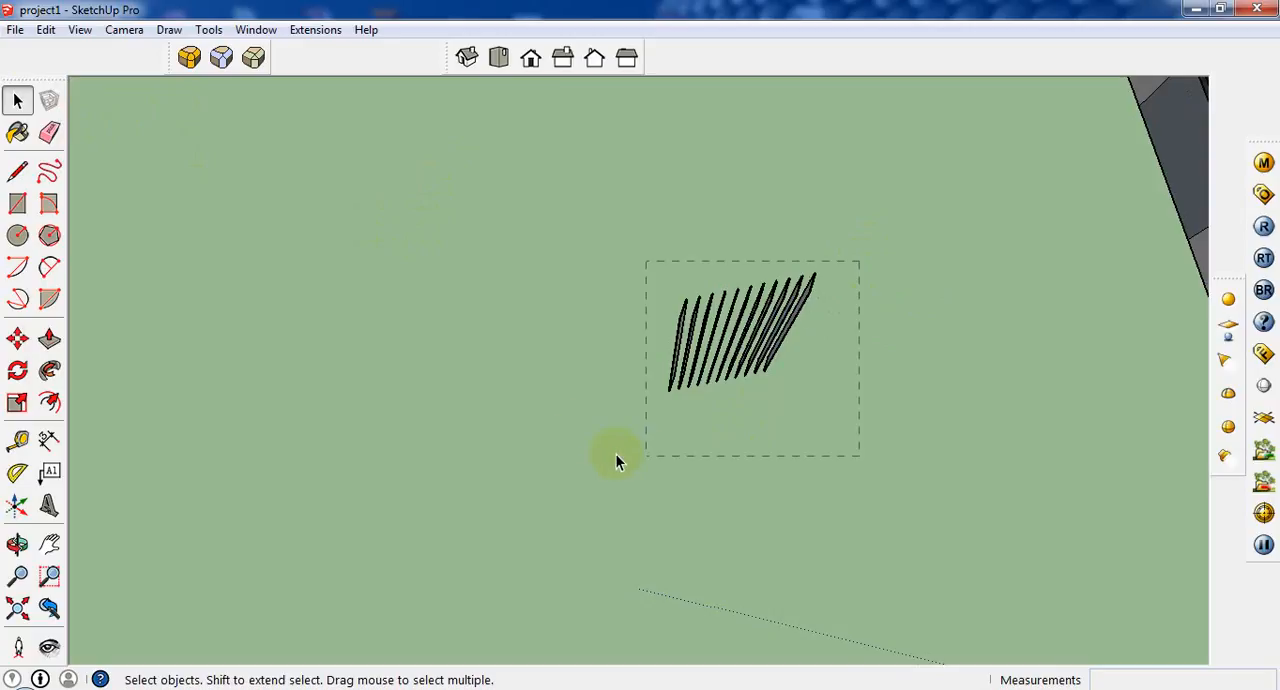
pyautogui.moveTo(615, 461); pyautogui.dragTo(614, 462)
pyautogui.click(17, 132)
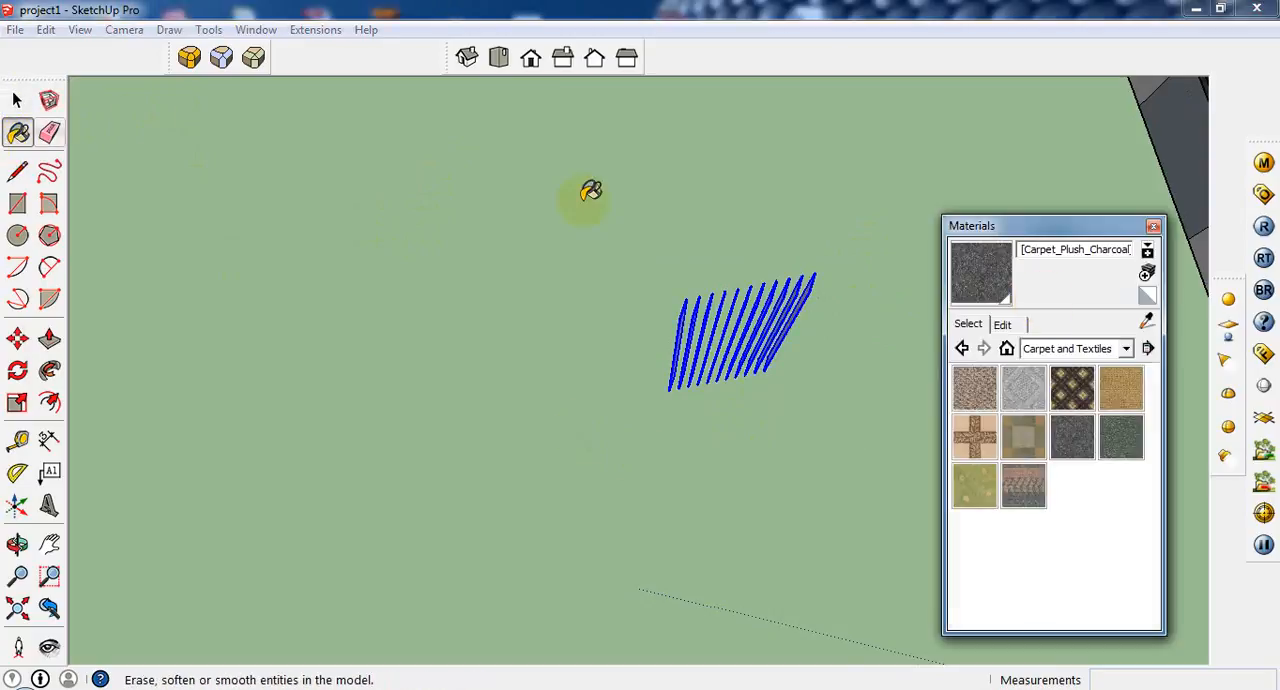
pyautogui.click(1147, 283)
pyautogui.click(220, 288)
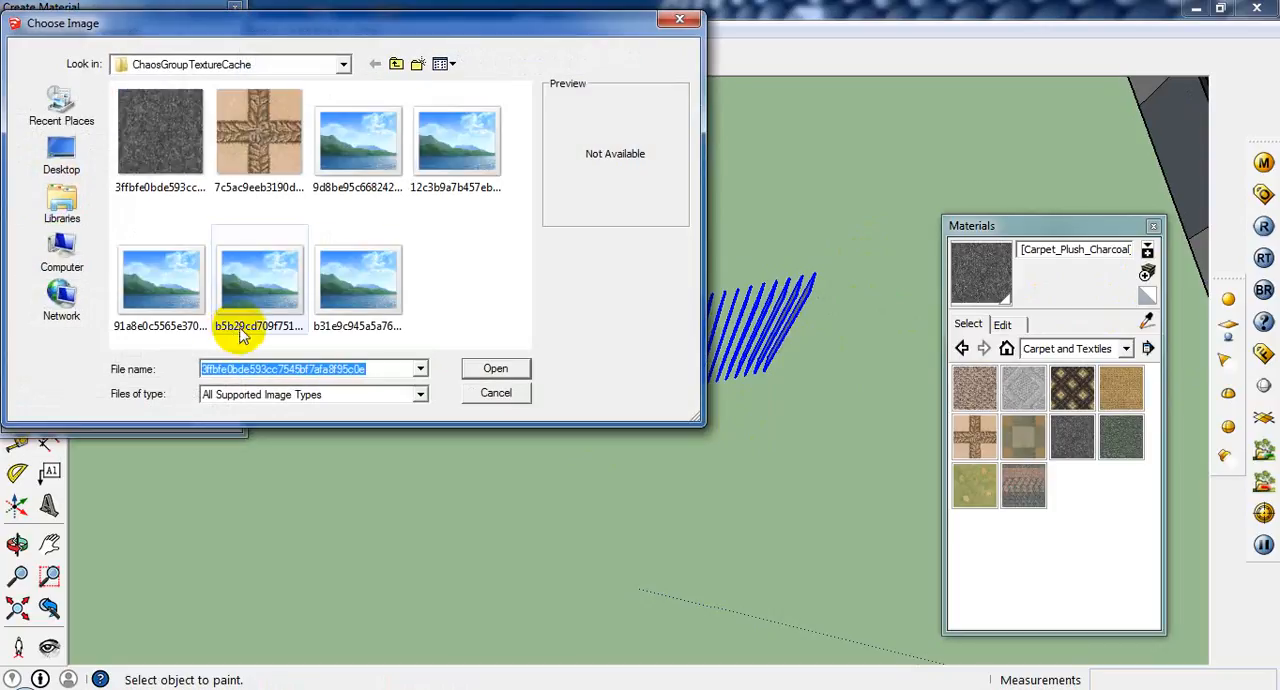
pyautogui.click(85, 265)
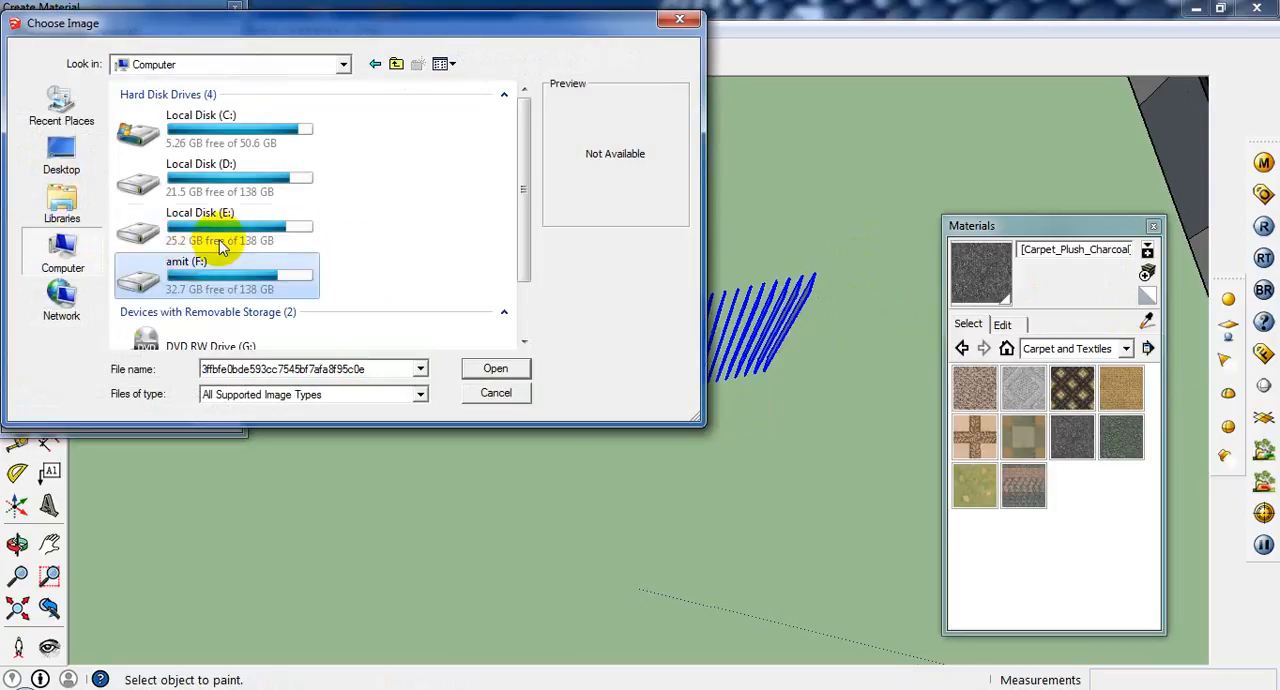
pyautogui.click(224, 242)
pyautogui.doubleClick(224, 242)
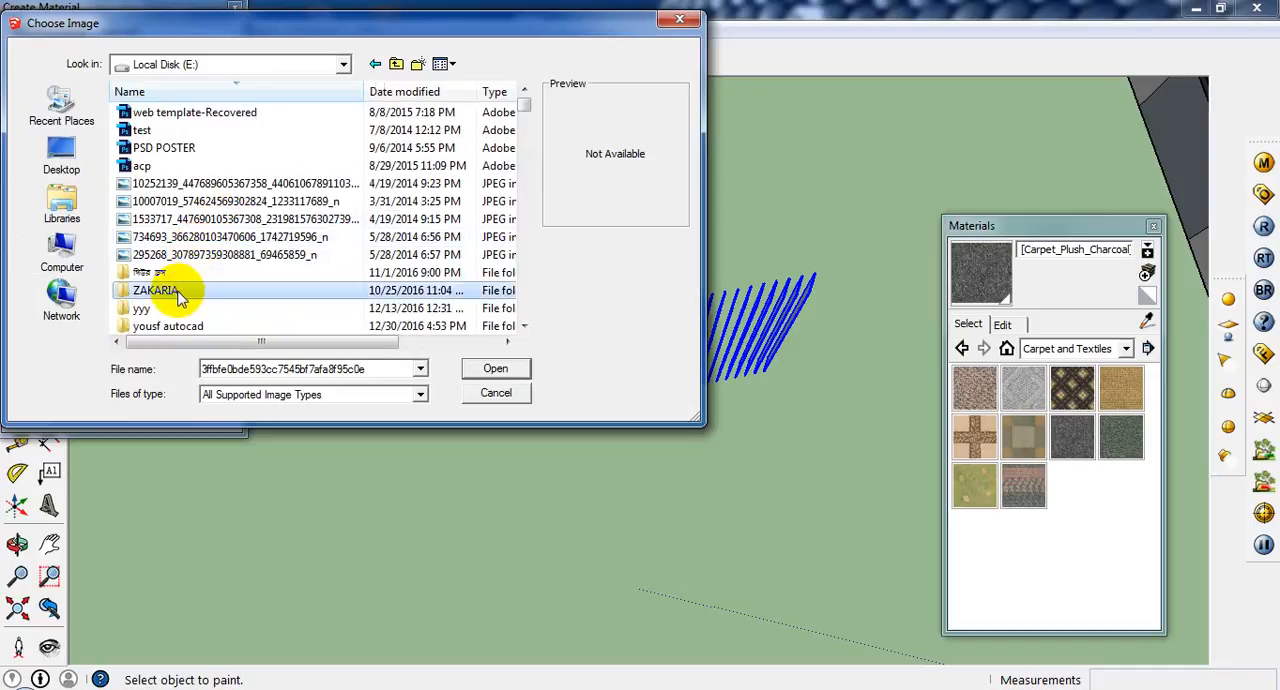
pyautogui.scroll(-5, 190, 295)
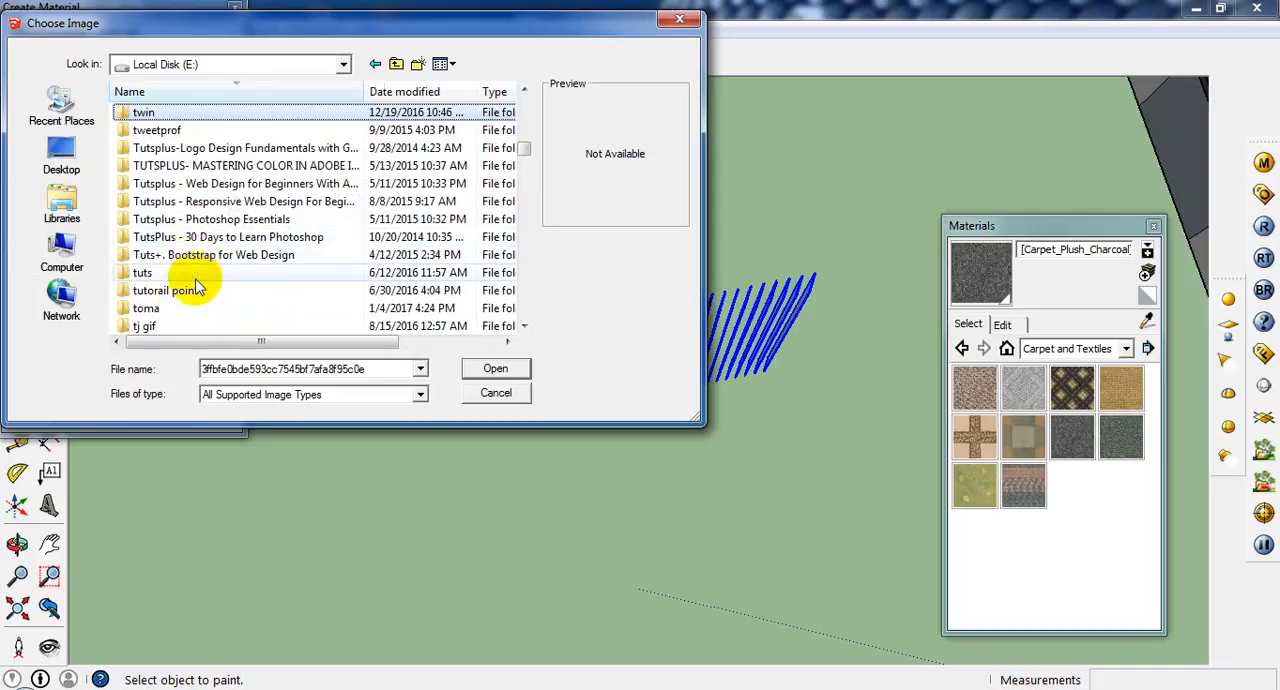
pyautogui.click(170, 290)
pyautogui.click(497, 393)
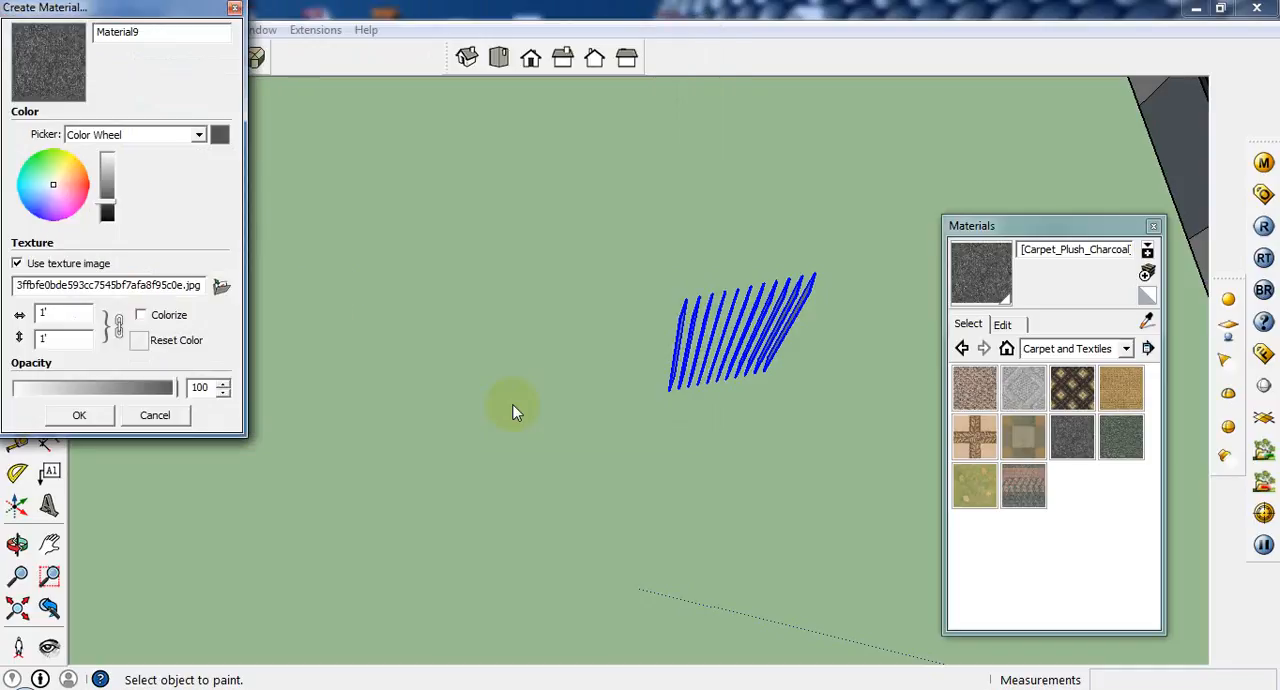
pyautogui.click(155, 415)
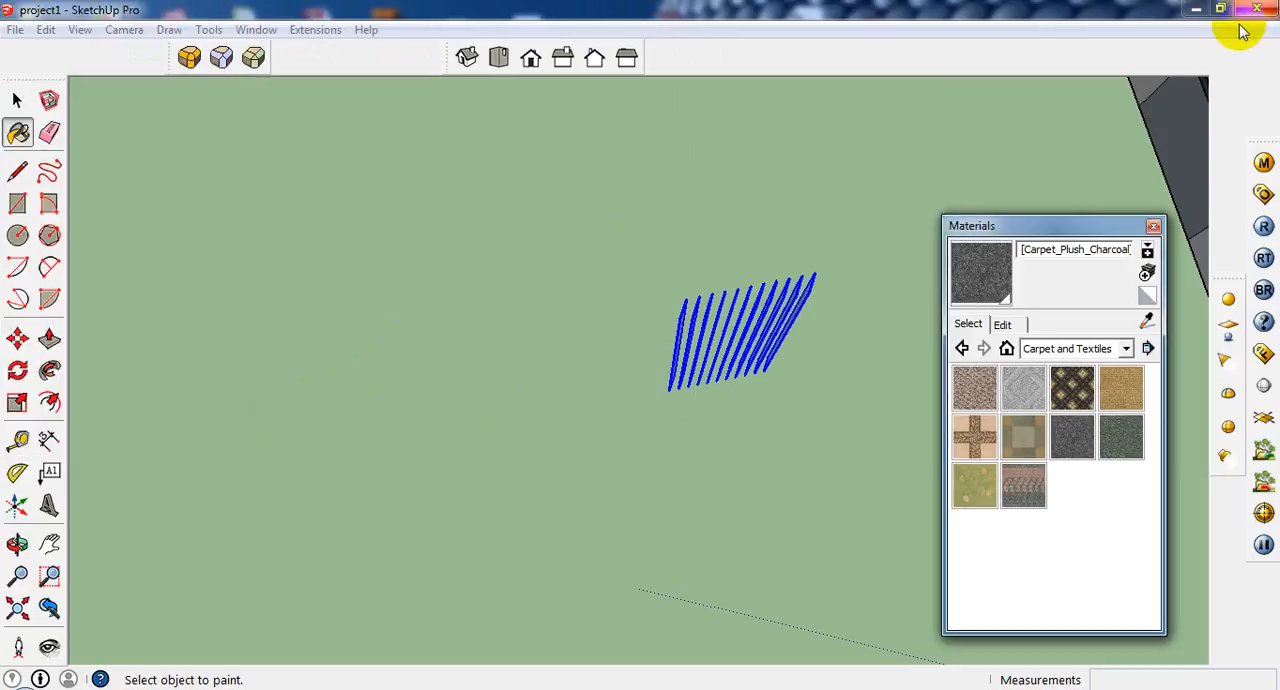
# Minimize the model window and launch Adobe Photoshop CC 2014.
pyautogui.click(1198, 10)
pyautogui.press('super')
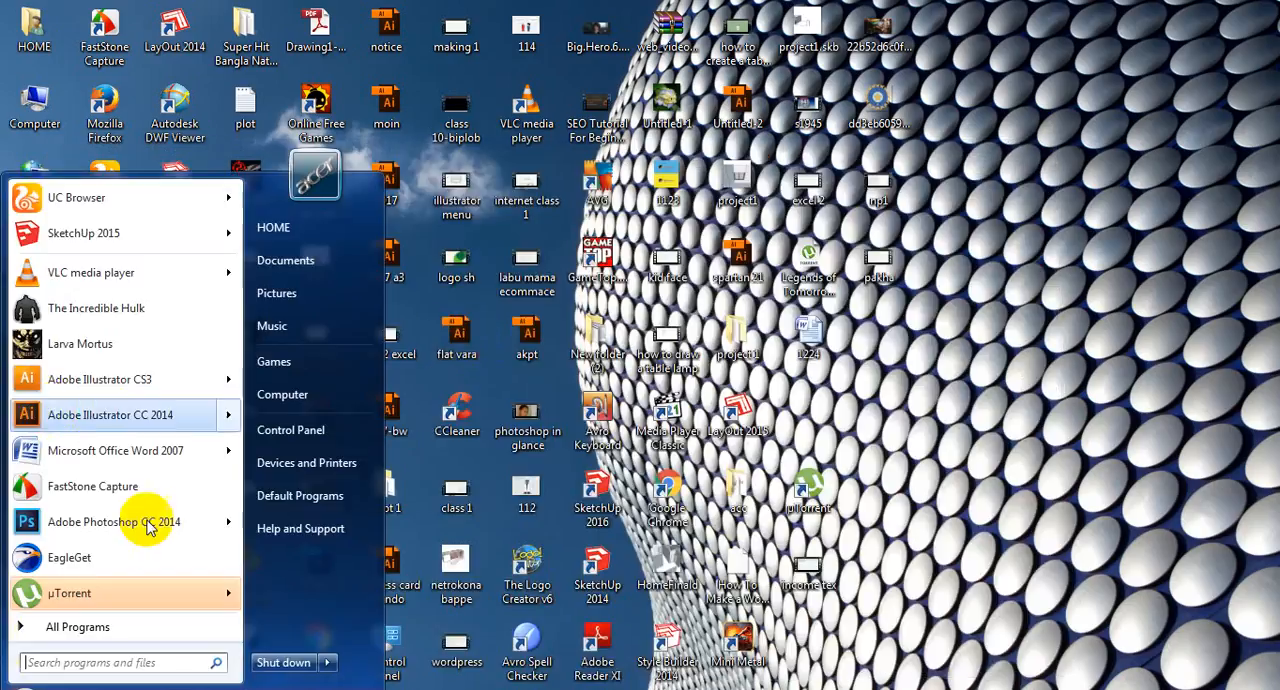
pyautogui.click(114, 522)
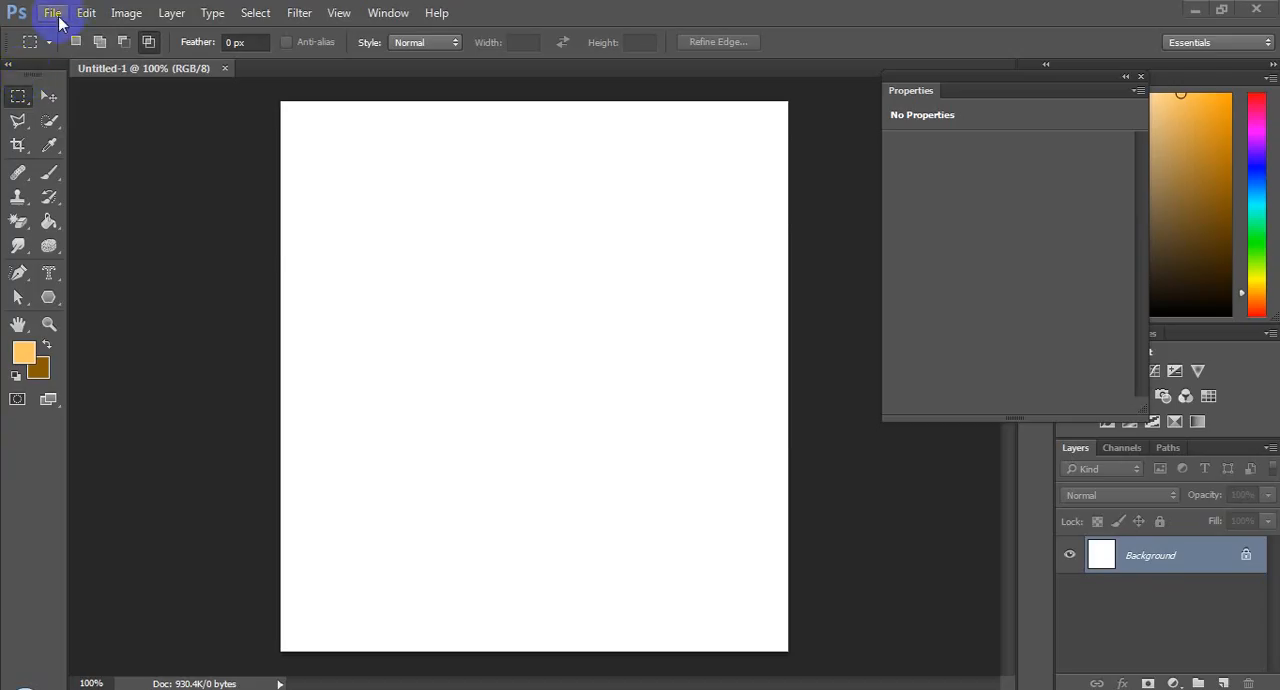
# Create a new 2000 x 2000 pixel document and close the blank Untitled-1 document.
pyautogui.click(50, 13)
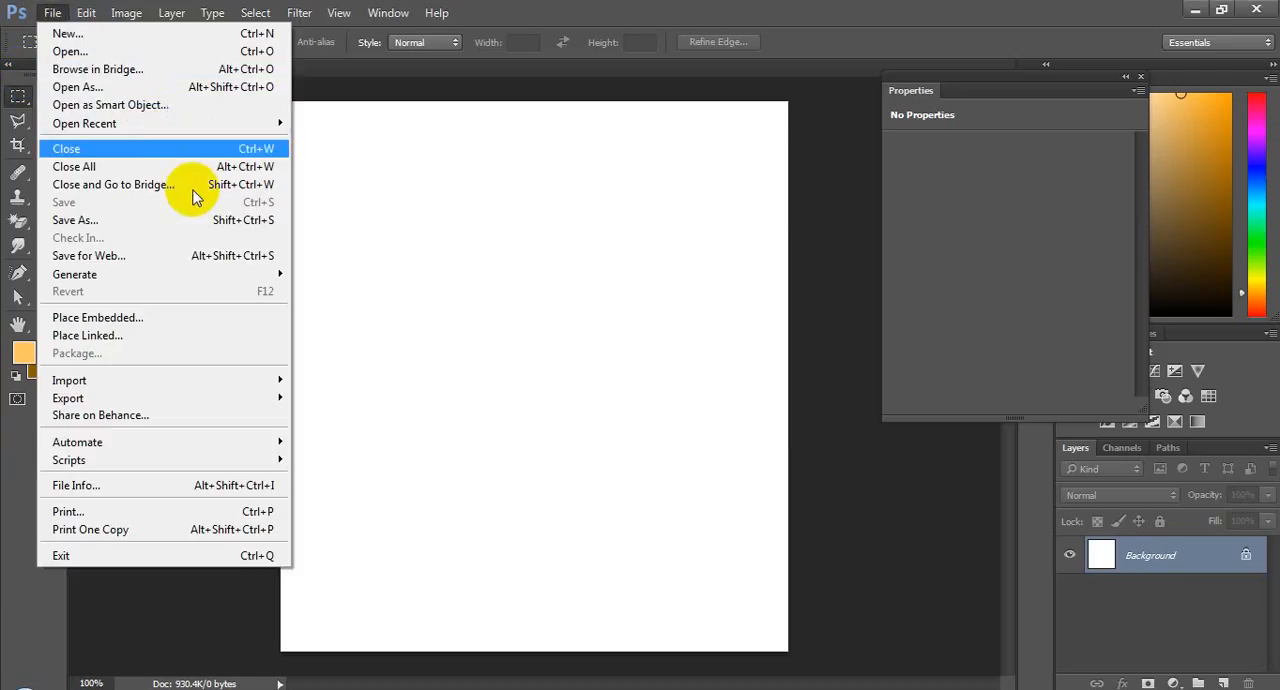
pyautogui.click(73, 36)
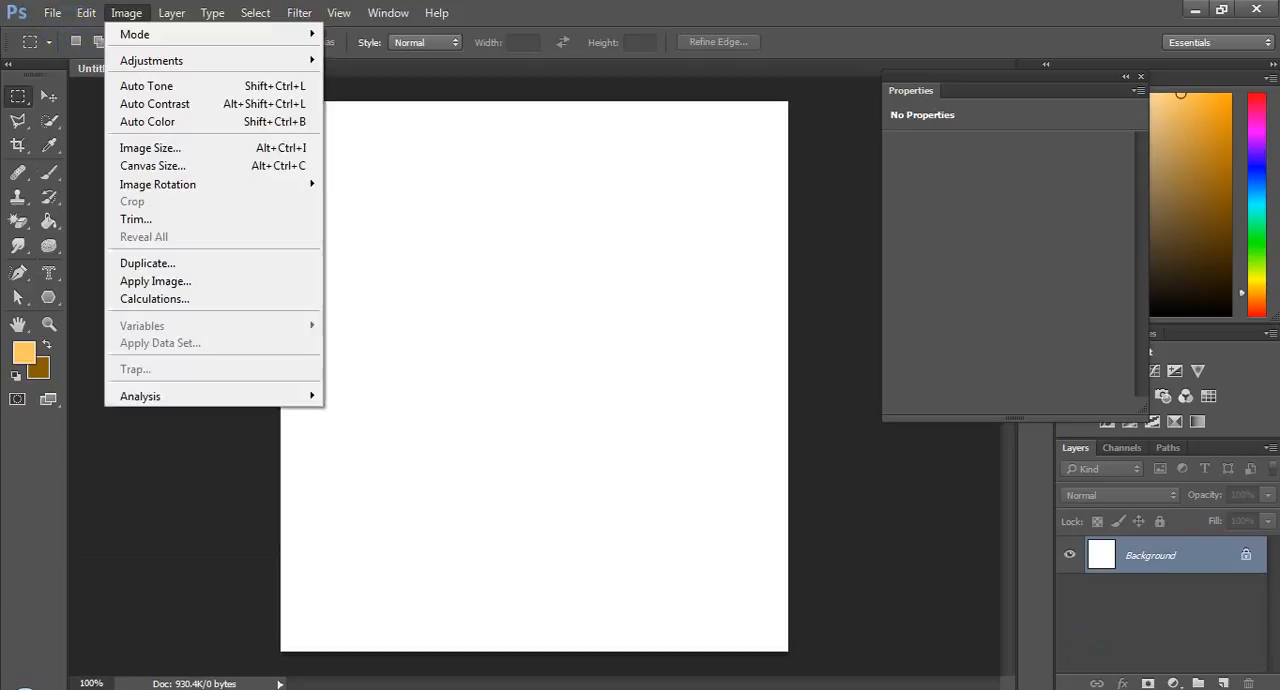
pyautogui.click(630, 474)
pyautogui.click(52, 13)
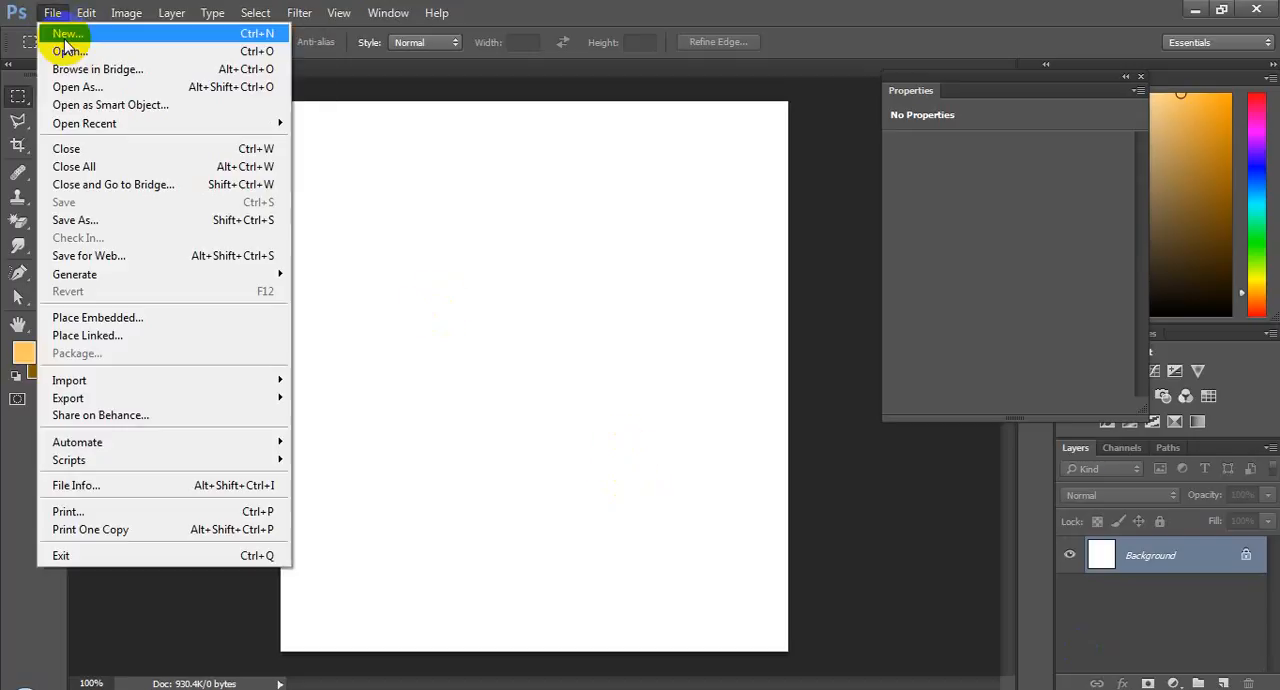
pyautogui.click(66, 35)
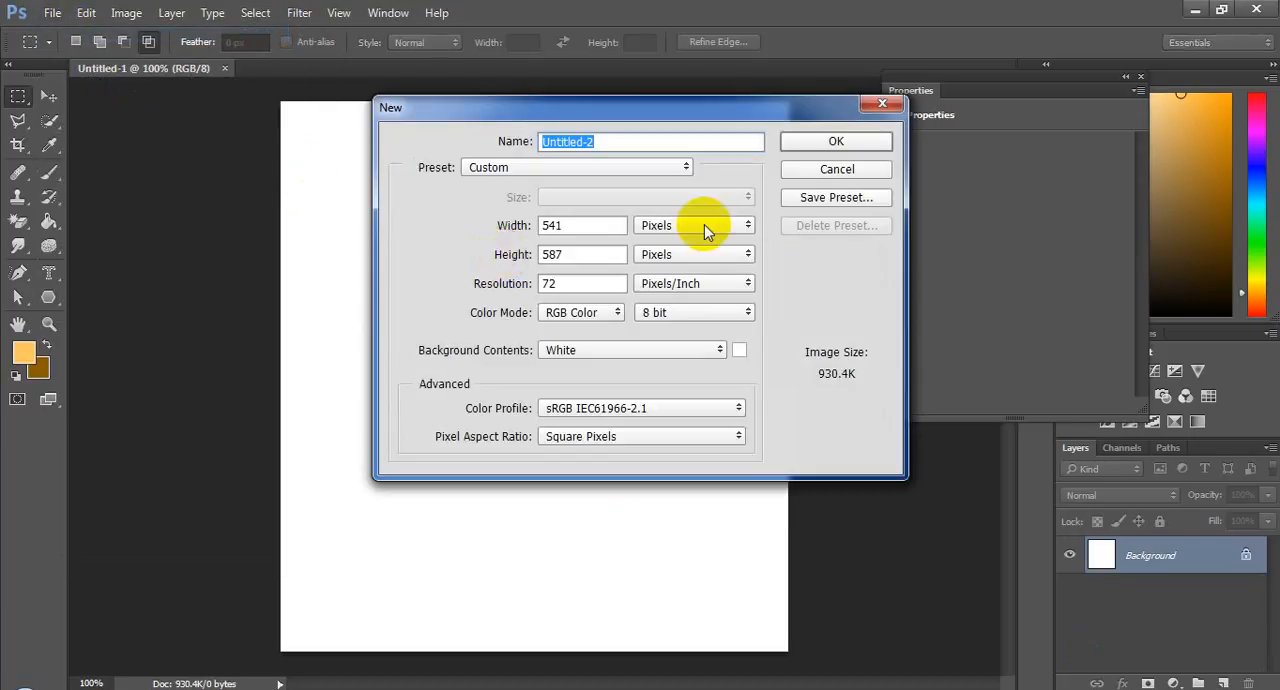
pyautogui.doubleClick(555, 227)
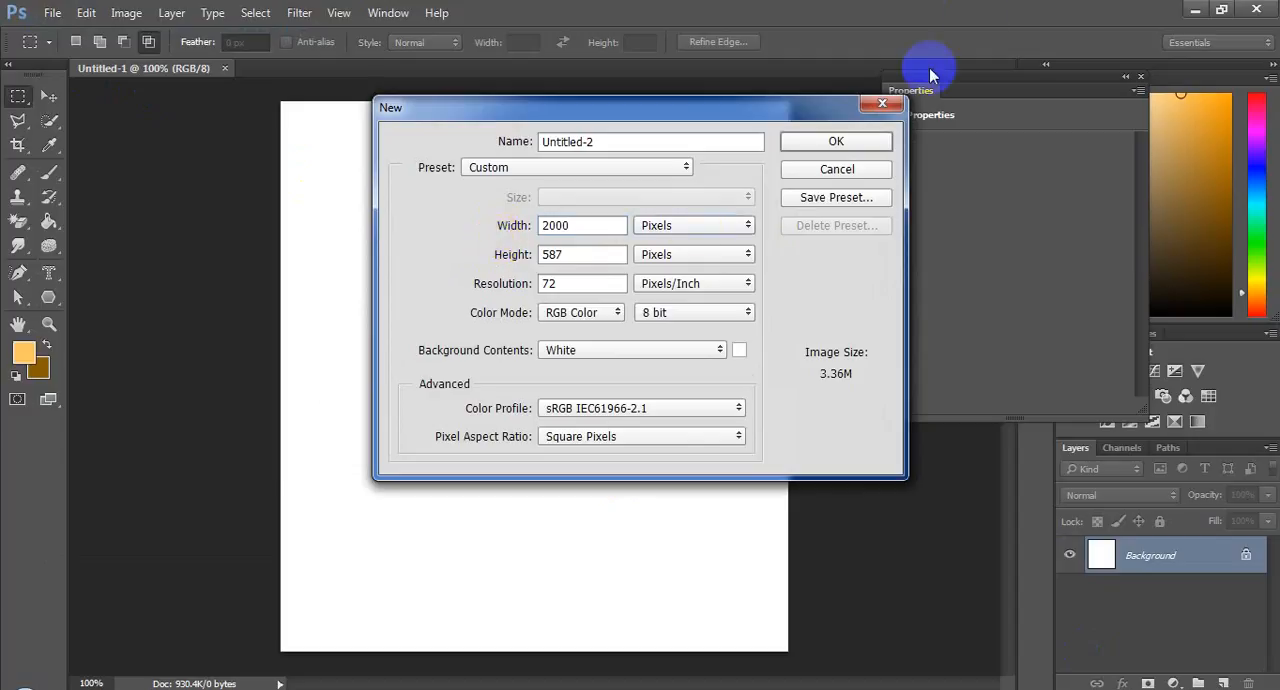
pyautogui.moveTo(580, 251); pyautogui.dragTo(532, 251)
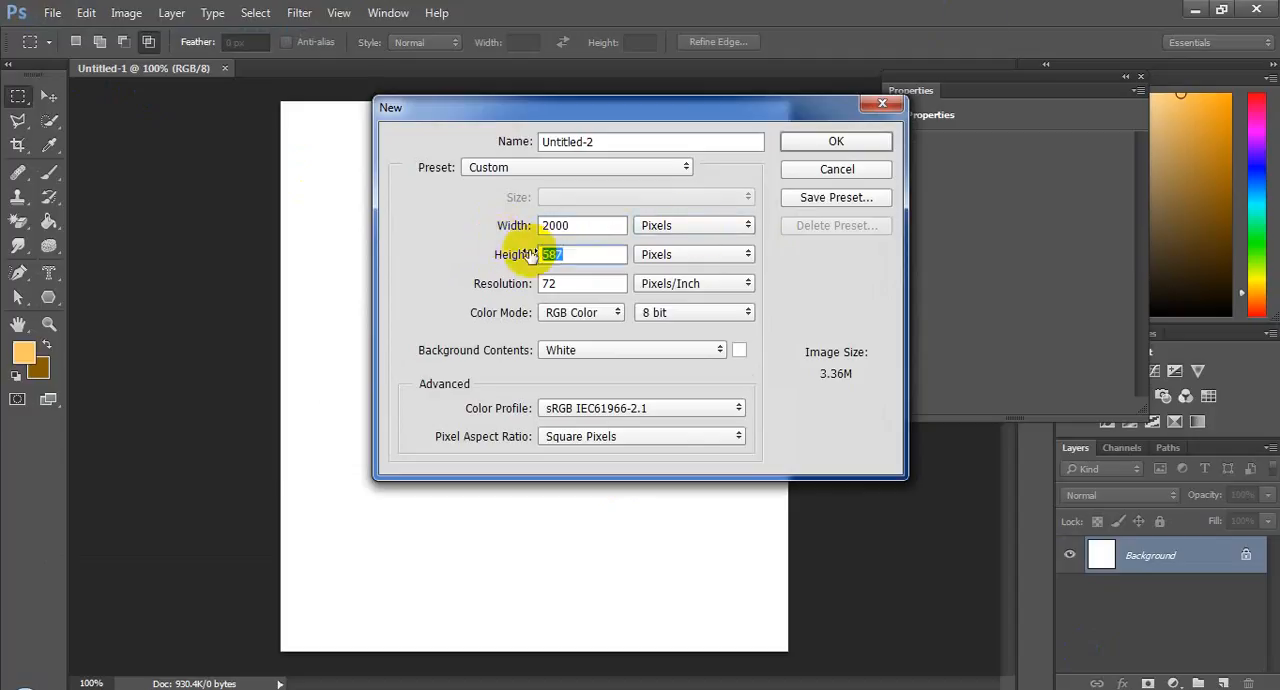
pyautogui.click(866, 140)
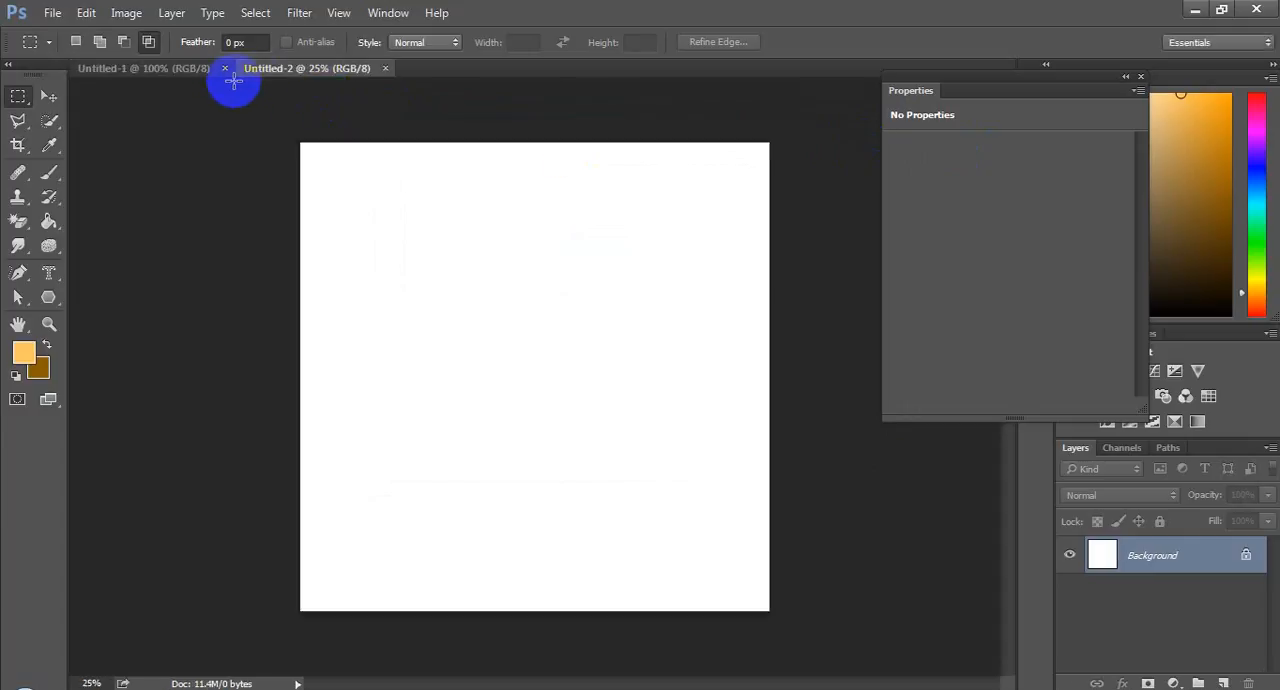
pyautogui.click(226, 72)
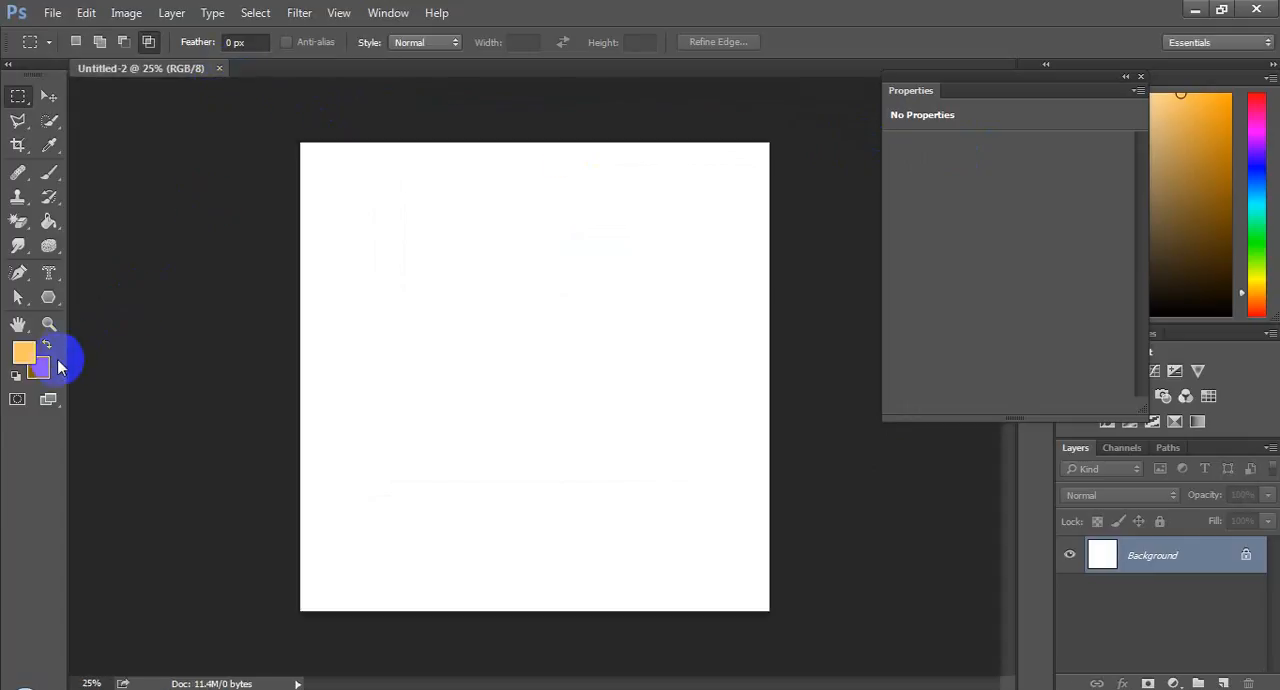
# Fill the Background layer with the light blue colour 6aa9ff at 100% opacity in Normal mode.
pyautogui.click(86, 13)
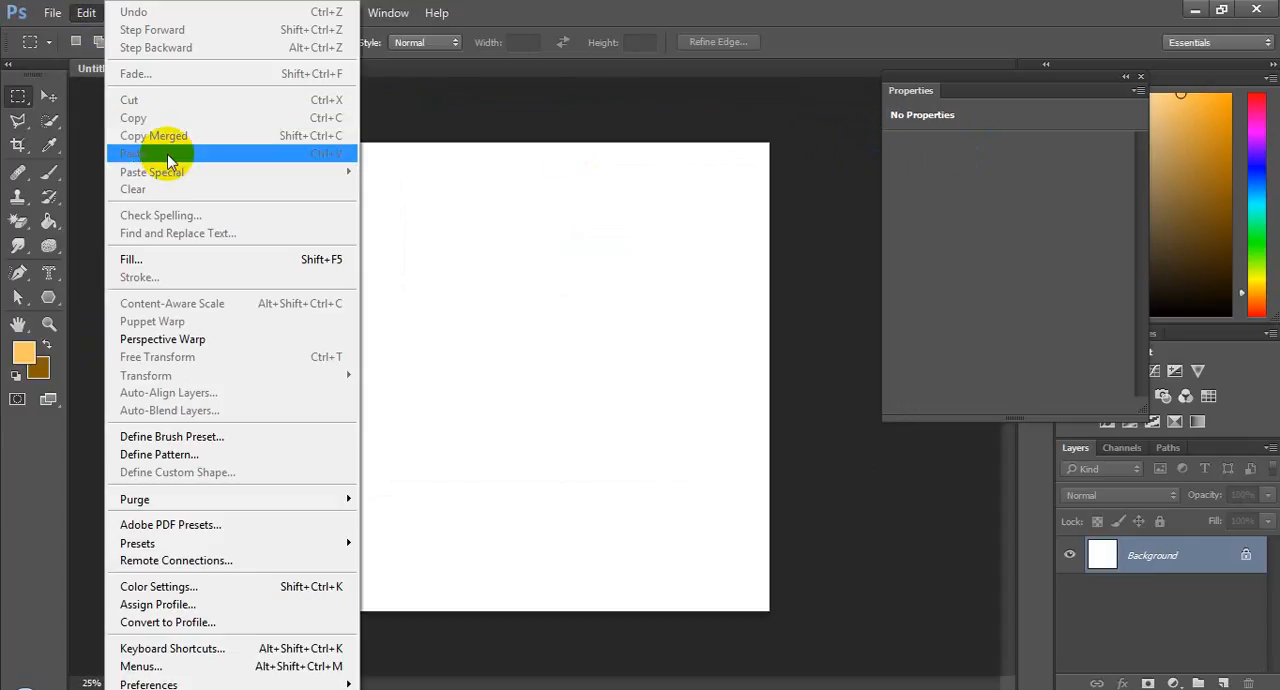
pyautogui.click(182, 260)
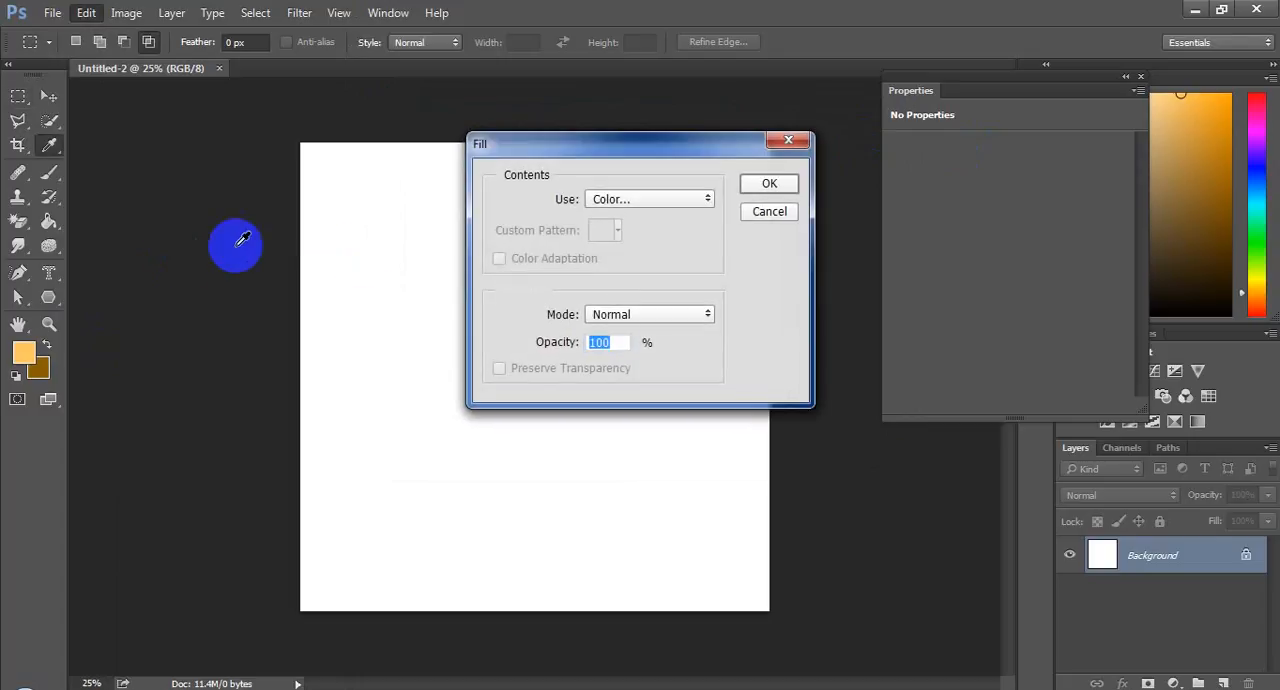
pyautogui.click(631, 203)
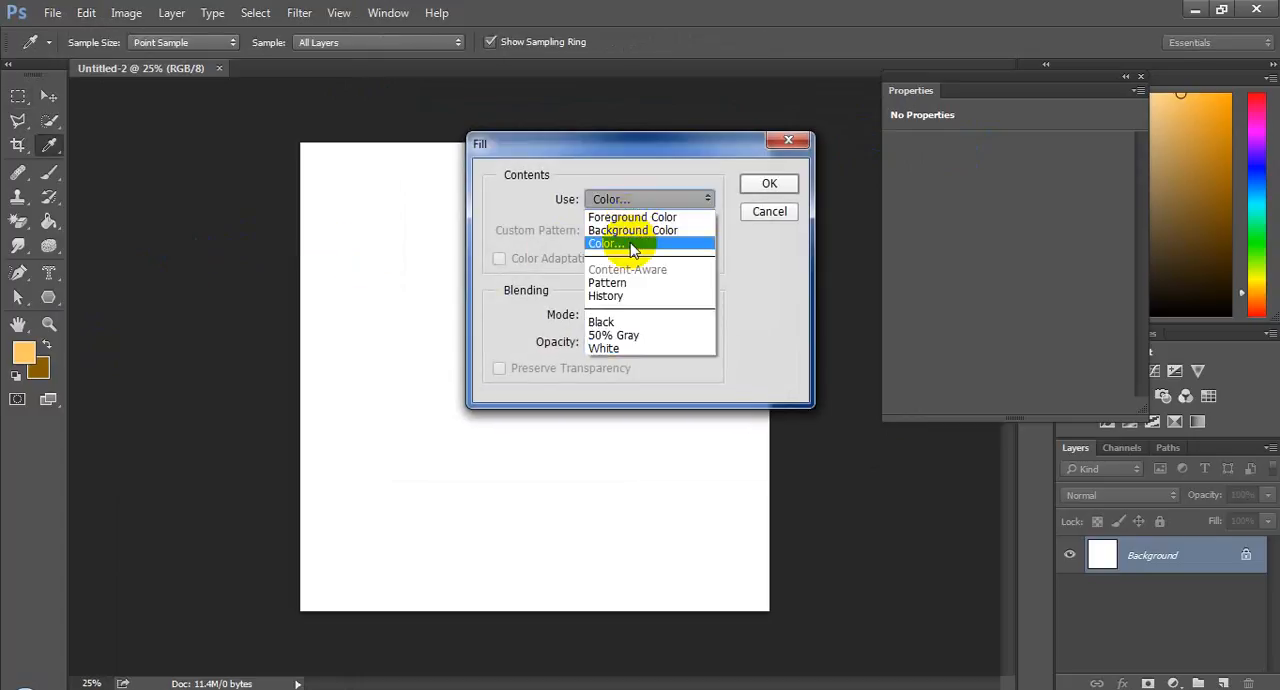
pyautogui.click(630, 241)
pyautogui.moveTo(655, 277); pyautogui.dragTo(662, 256)
pyautogui.moveTo(526, 180); pyautogui.dragTo(537, 150)
pyautogui.click(829, 148)
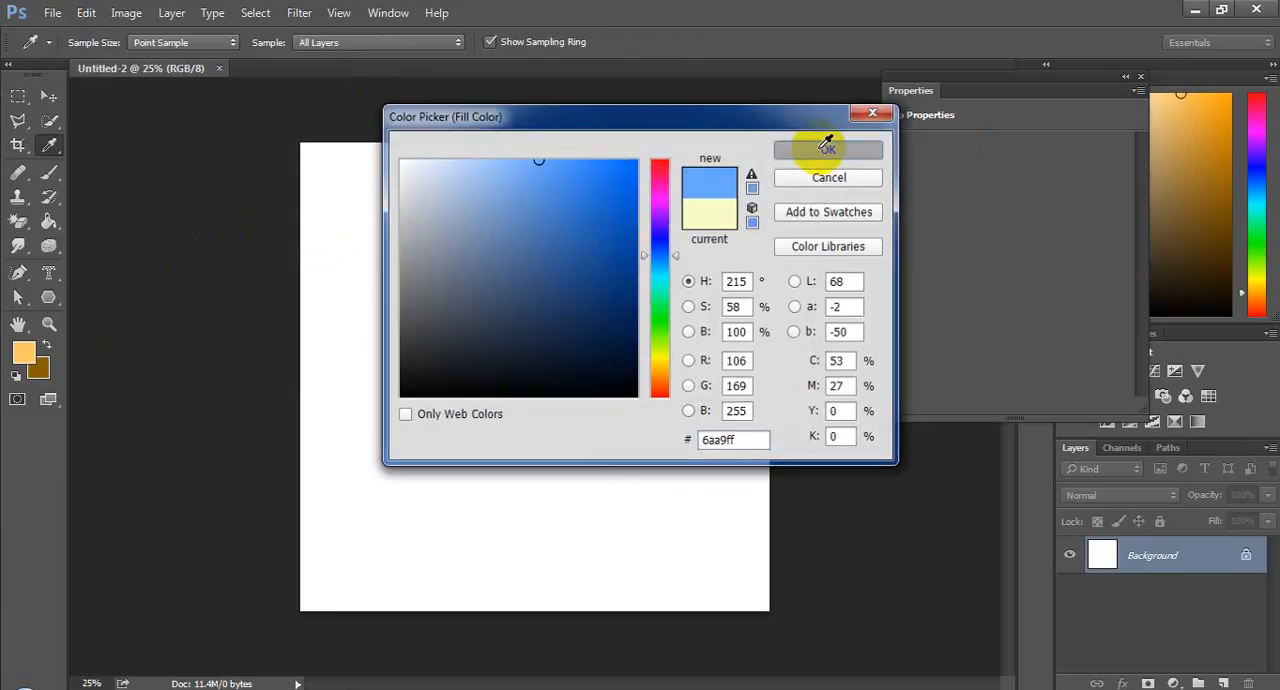
pyautogui.click(777, 185)
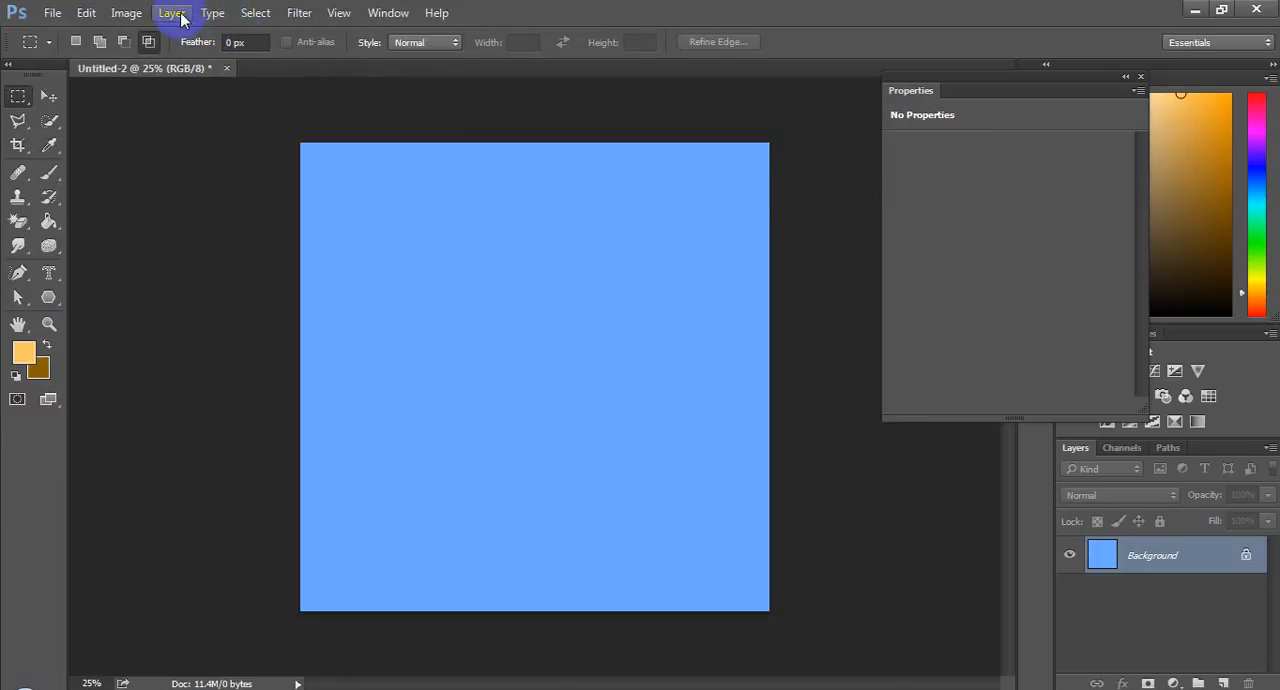
# Apply the Texturizer filter to the blue fill with the Canvas texture, 114% scaling, relief 10 and light from Top.
pyautogui.click(255, 12)
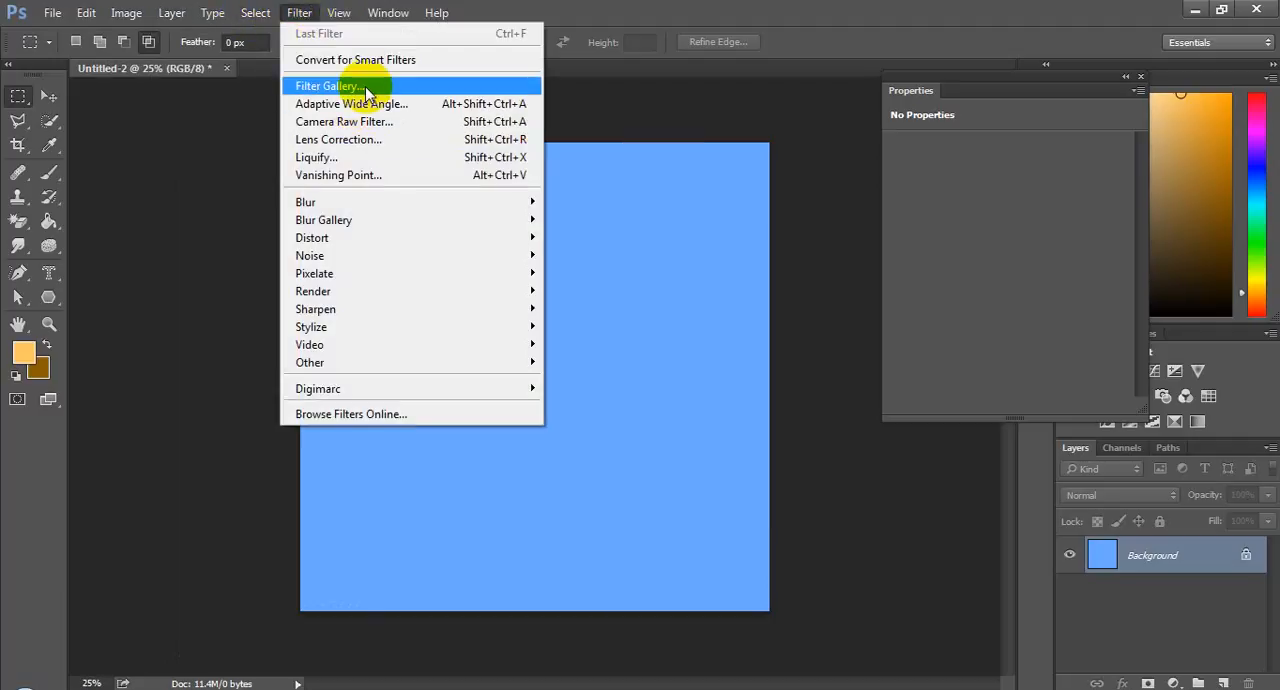
pyautogui.click(327, 86)
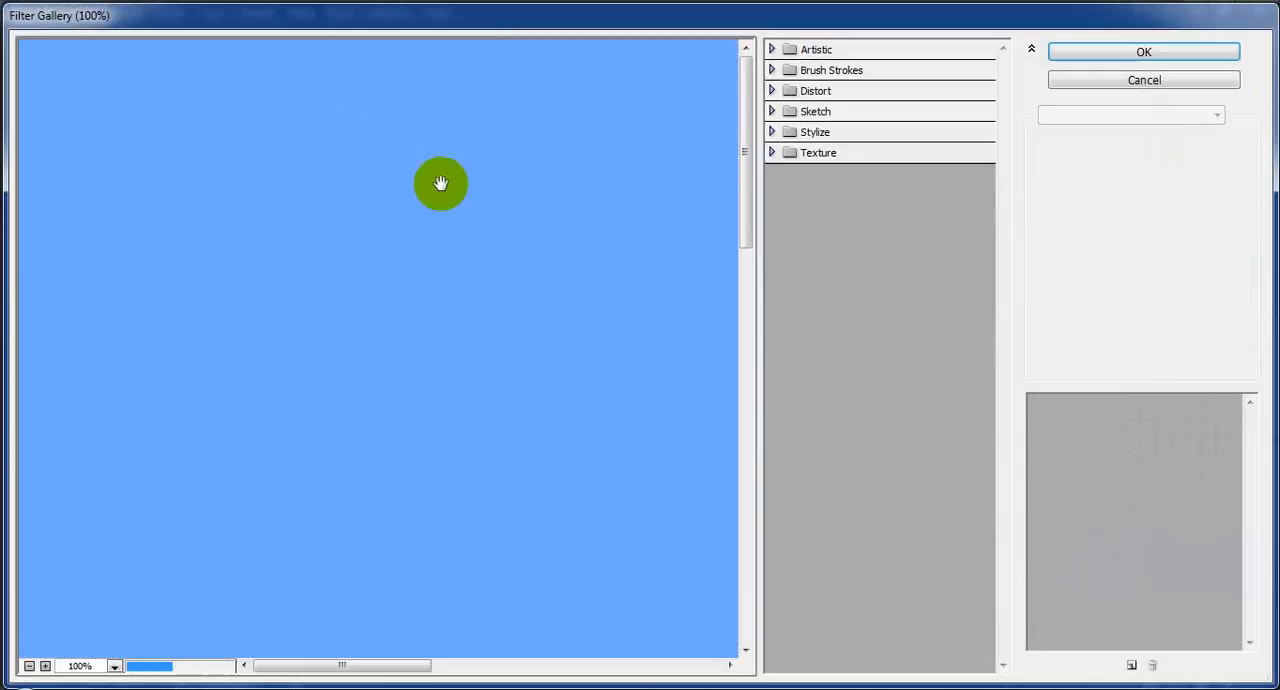
pyautogui.click(837, 160)
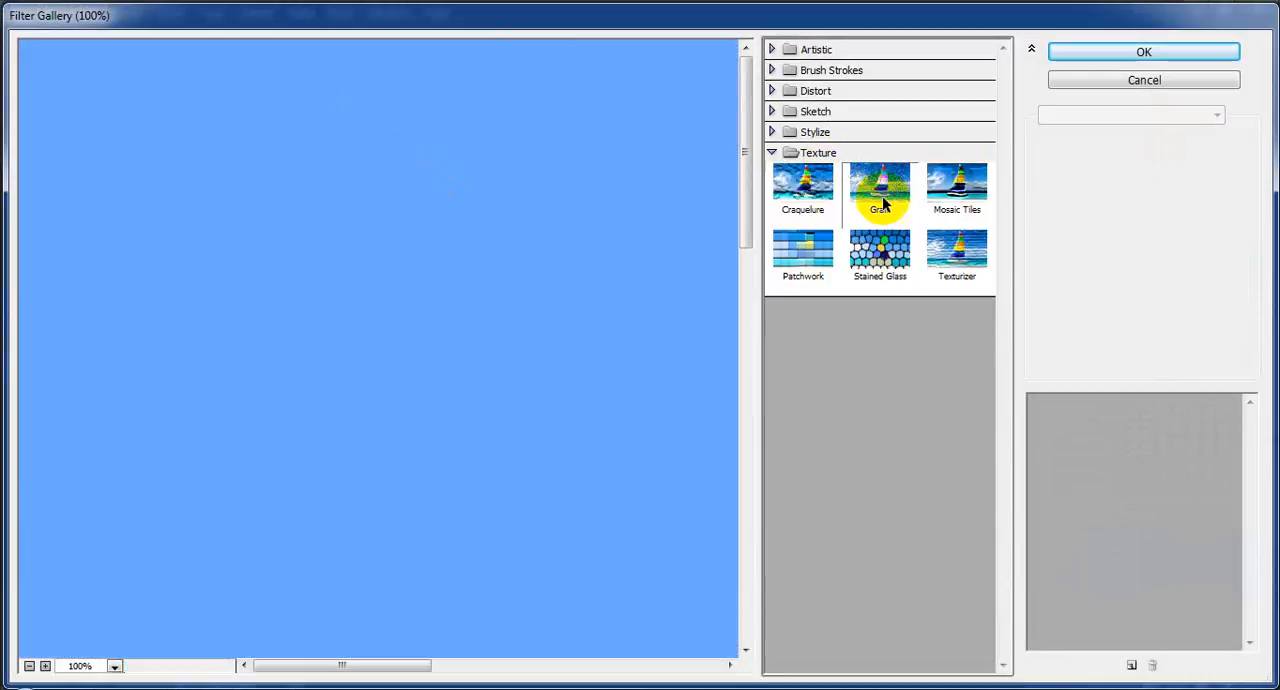
pyautogui.click(955, 276)
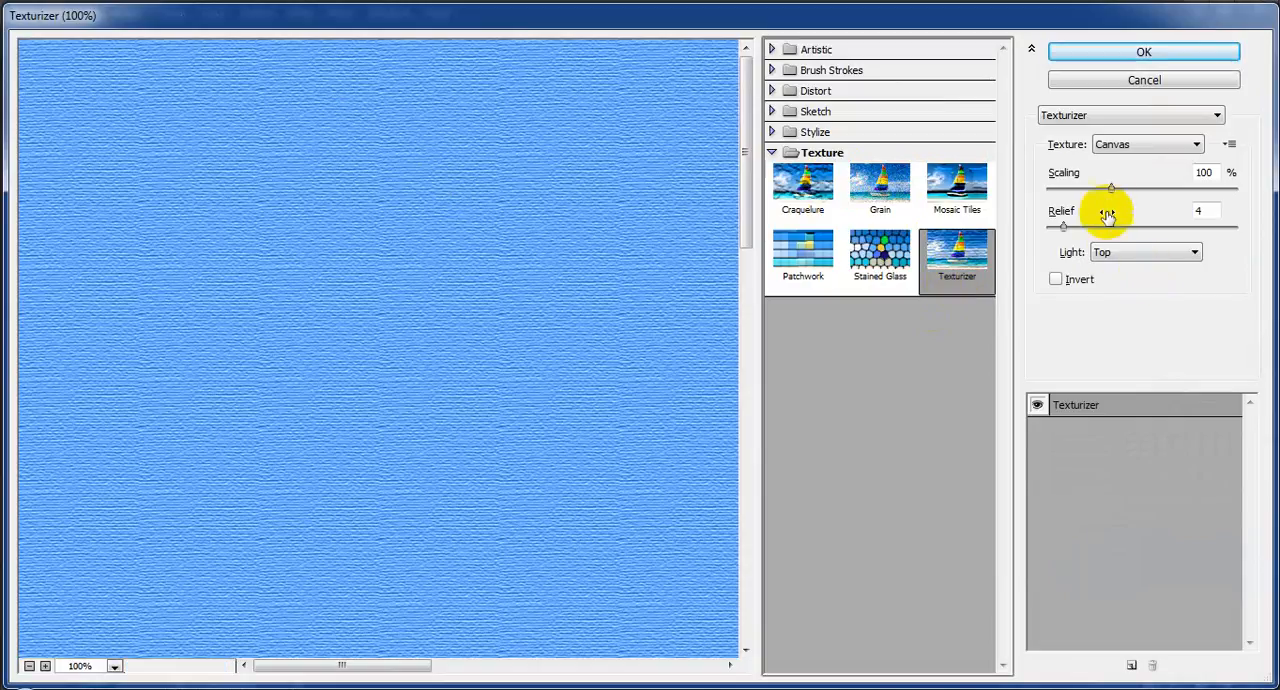
pyautogui.moveTo(1111, 189); pyautogui.dragTo(1142, 200)
pyautogui.moveTo(1066, 229); pyautogui.dragTo(1086, 230)
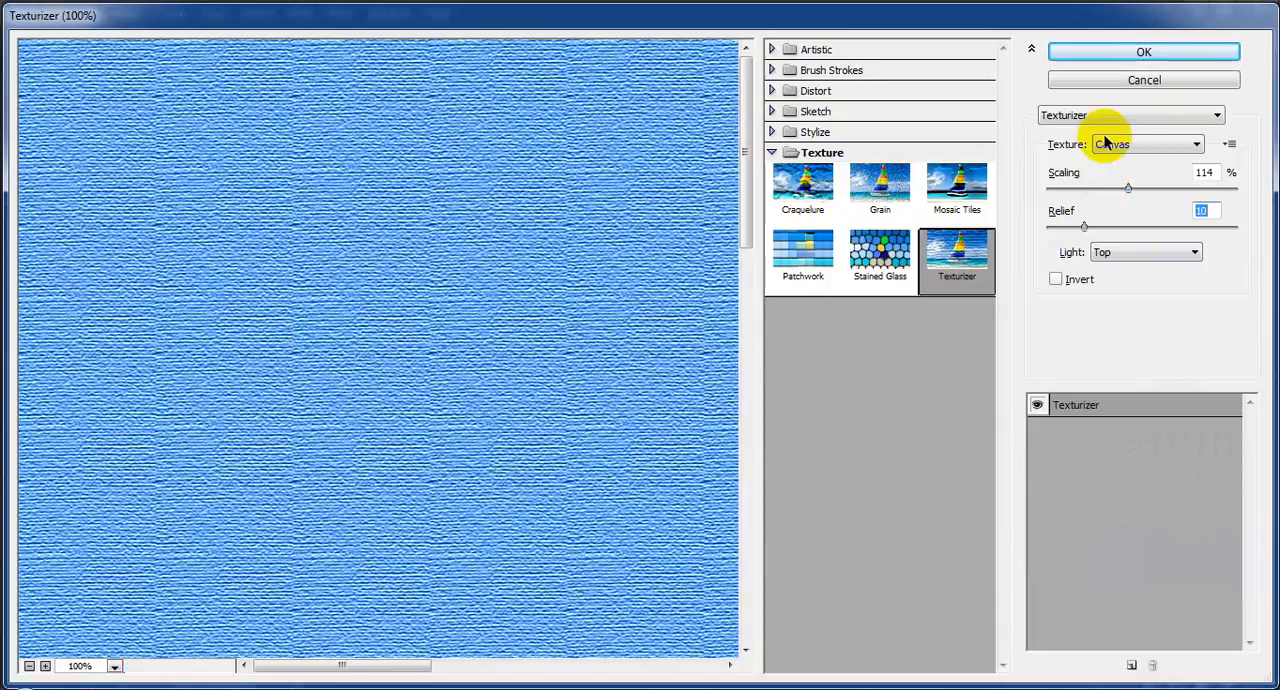
pyautogui.click(1146, 60)
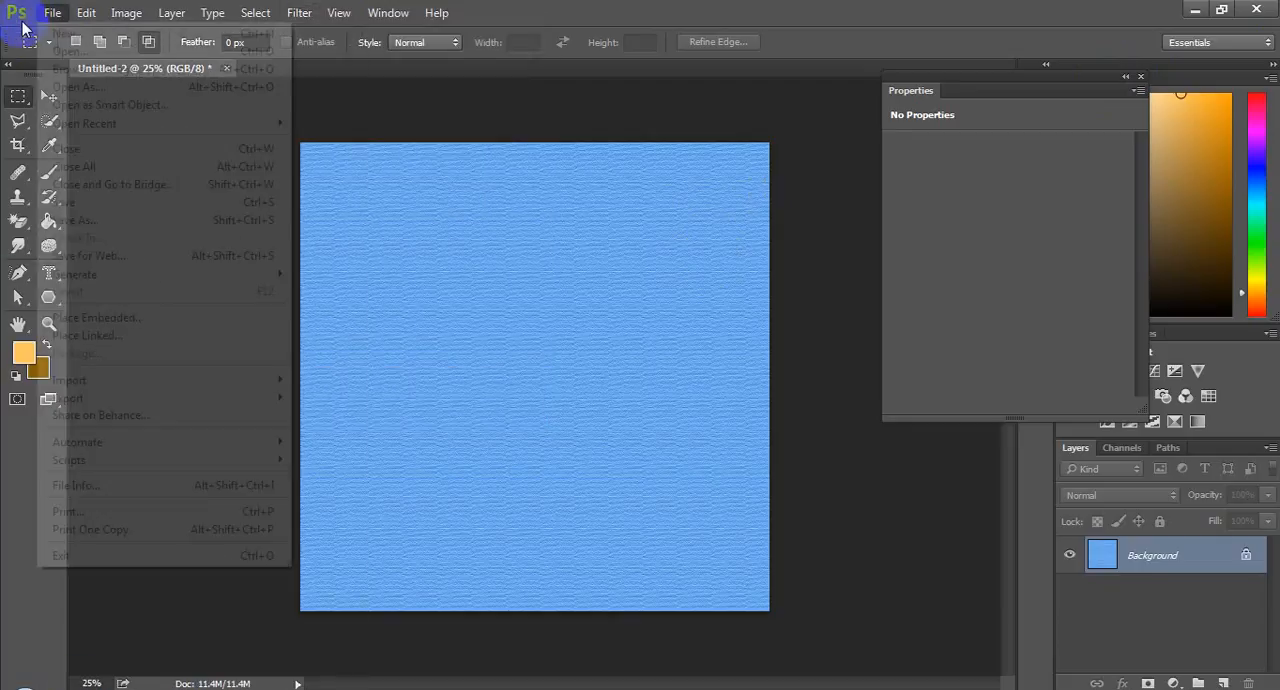
# Save the texture image to the Desktop as the JPEG file "blind tex", accepting the JPEG options.
pyautogui.moveTo(50, 18)
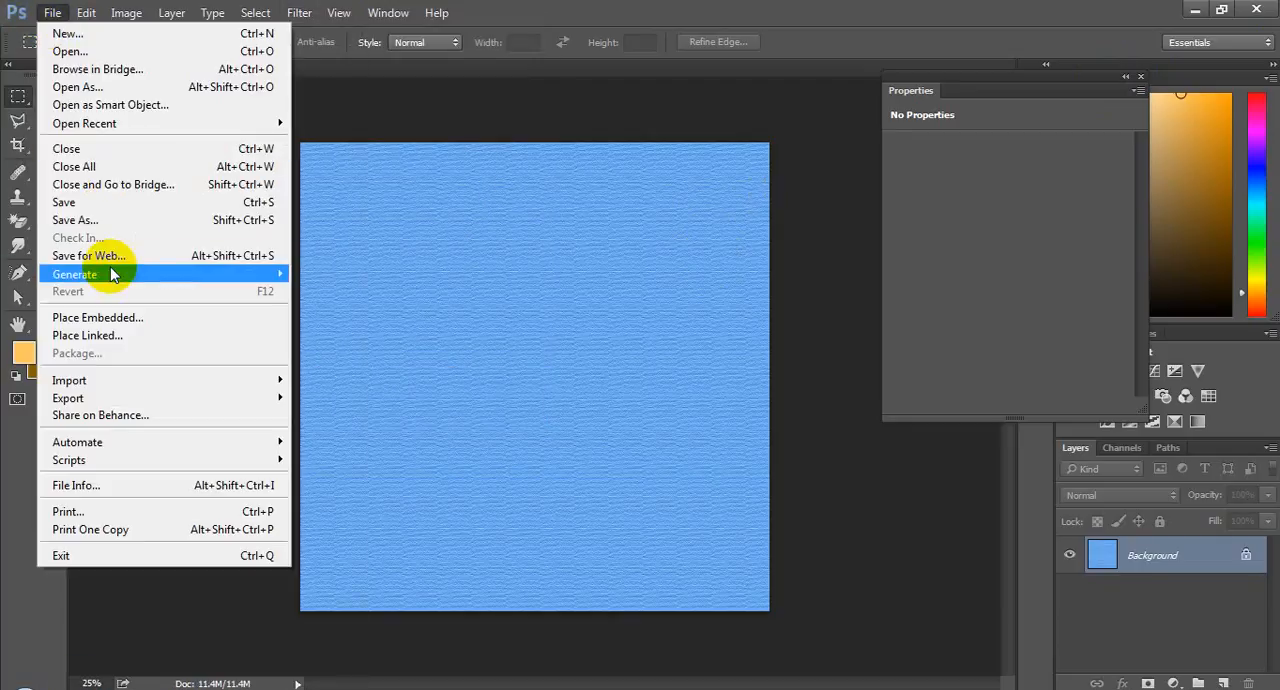
pyautogui.click(125, 221)
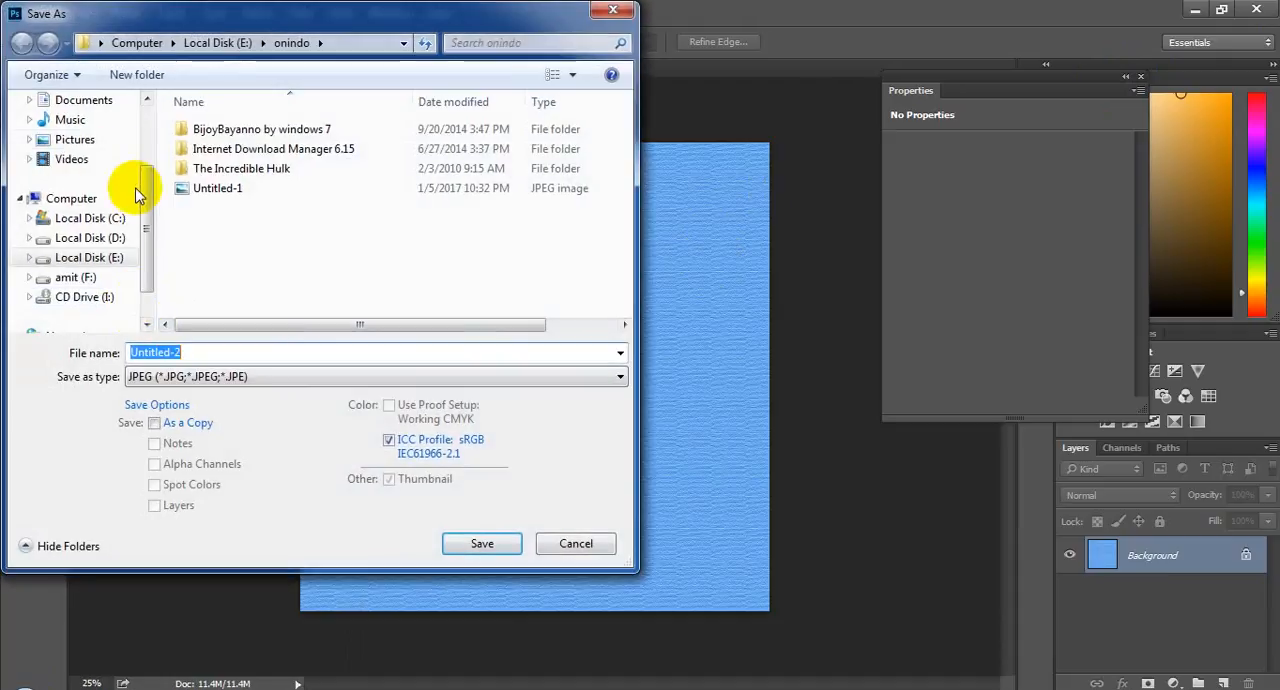
pyautogui.moveTo(145, 196); pyautogui.dragTo(143, 118)
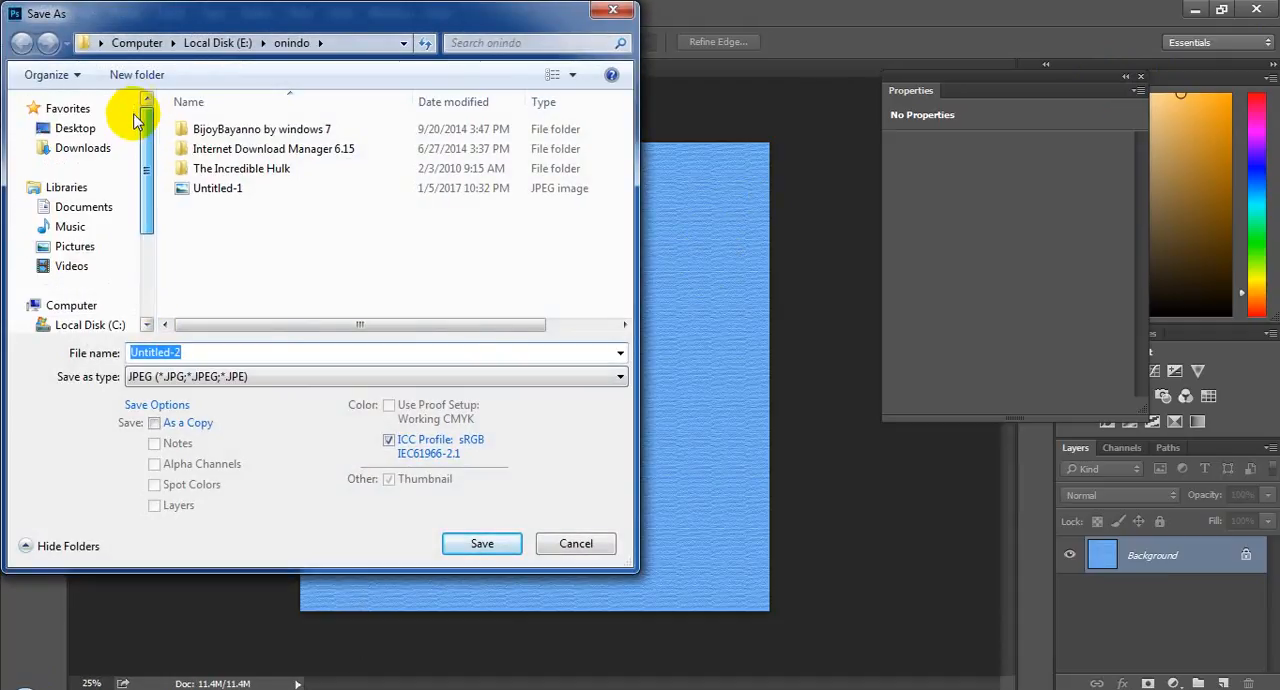
pyautogui.click(68, 128)
pyautogui.click(261, 353)
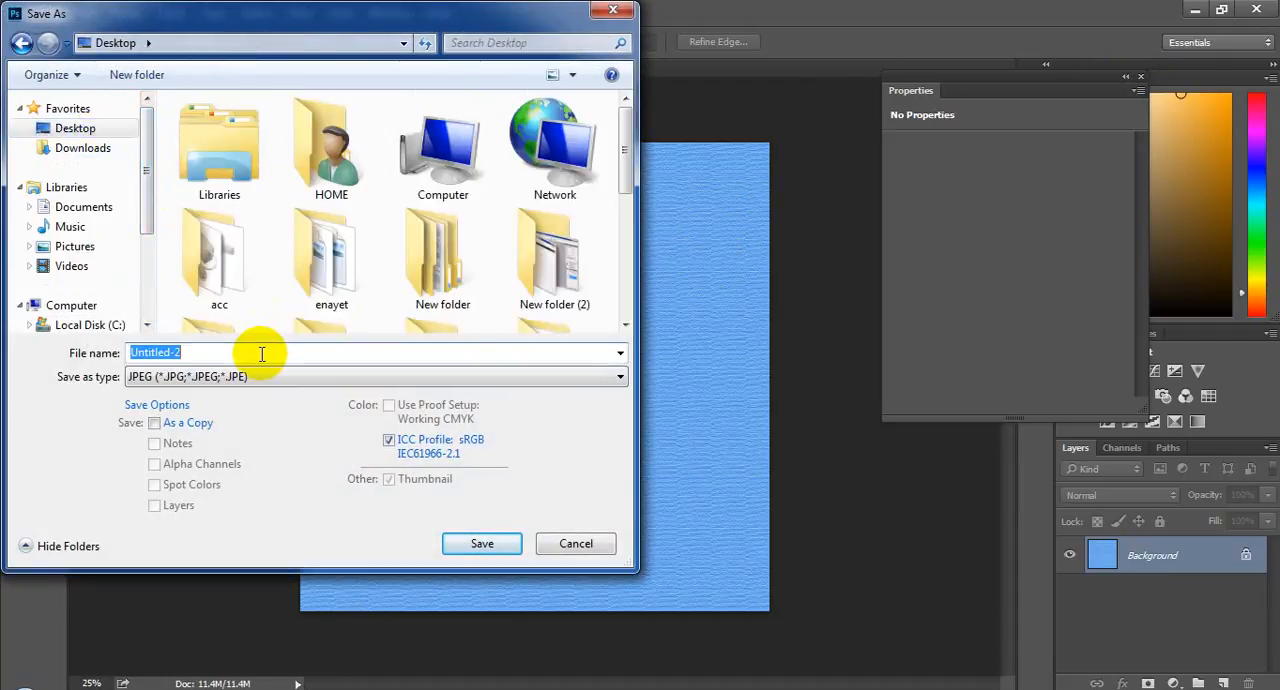
pyautogui.write('blind tex')
pyautogui.press('Return')
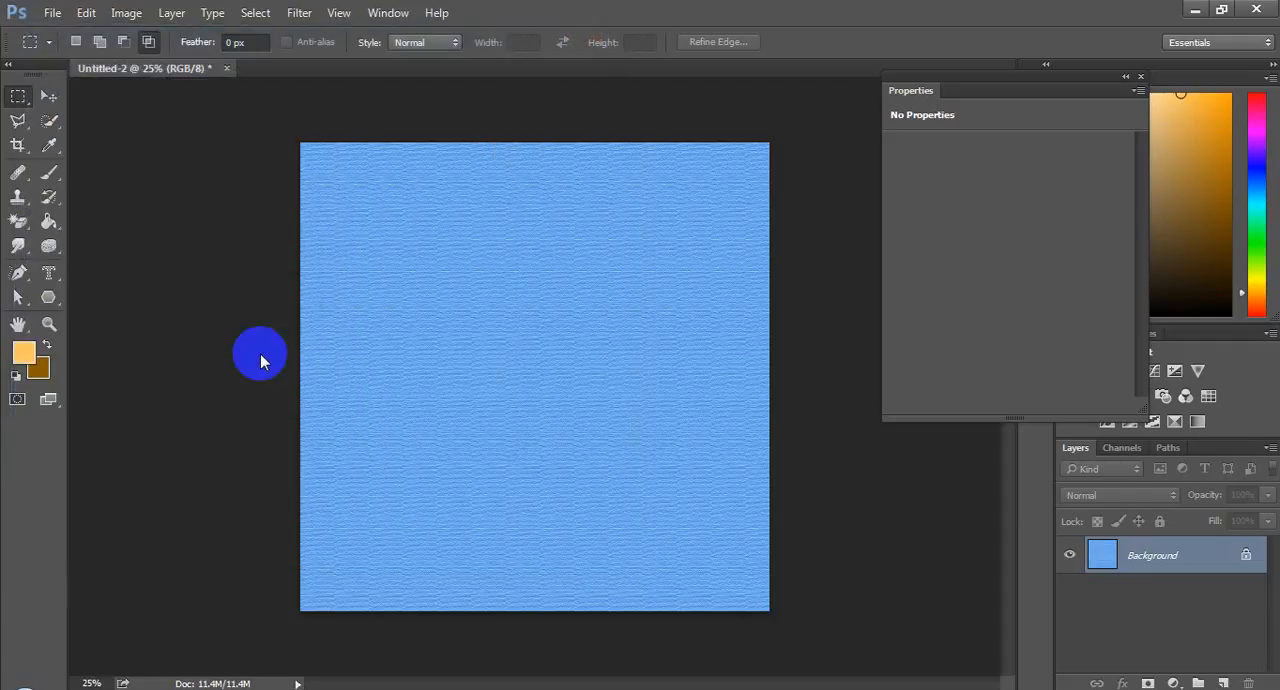
pyautogui.click(751, 174)
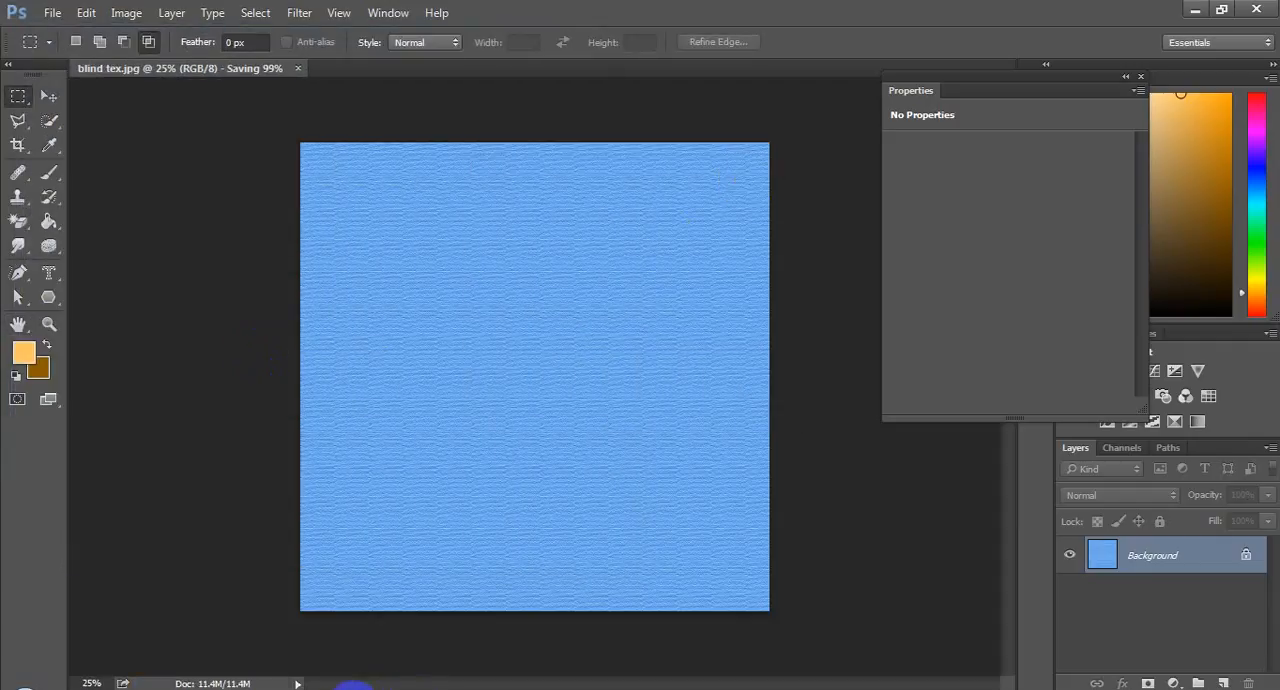
# Close Photoshop and switch back to the project1 model in SketchUp.
pyautogui.moveTo(315, 688)
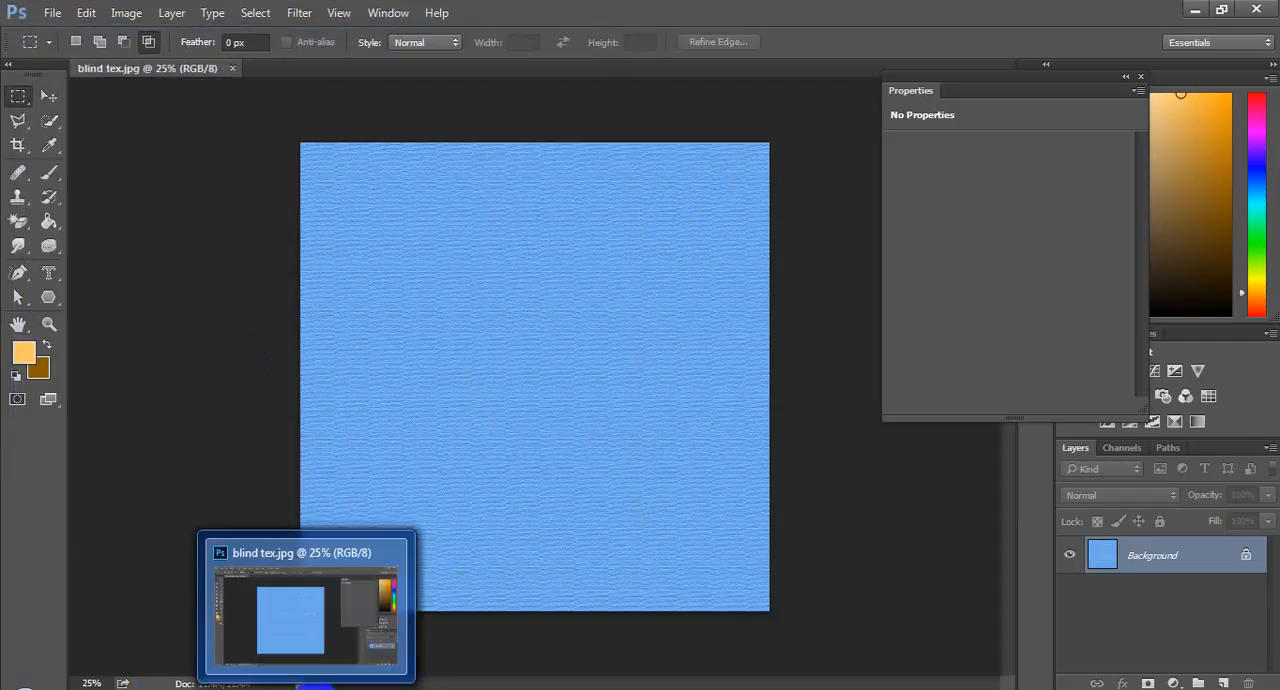
pyautogui.click(1252, 10)
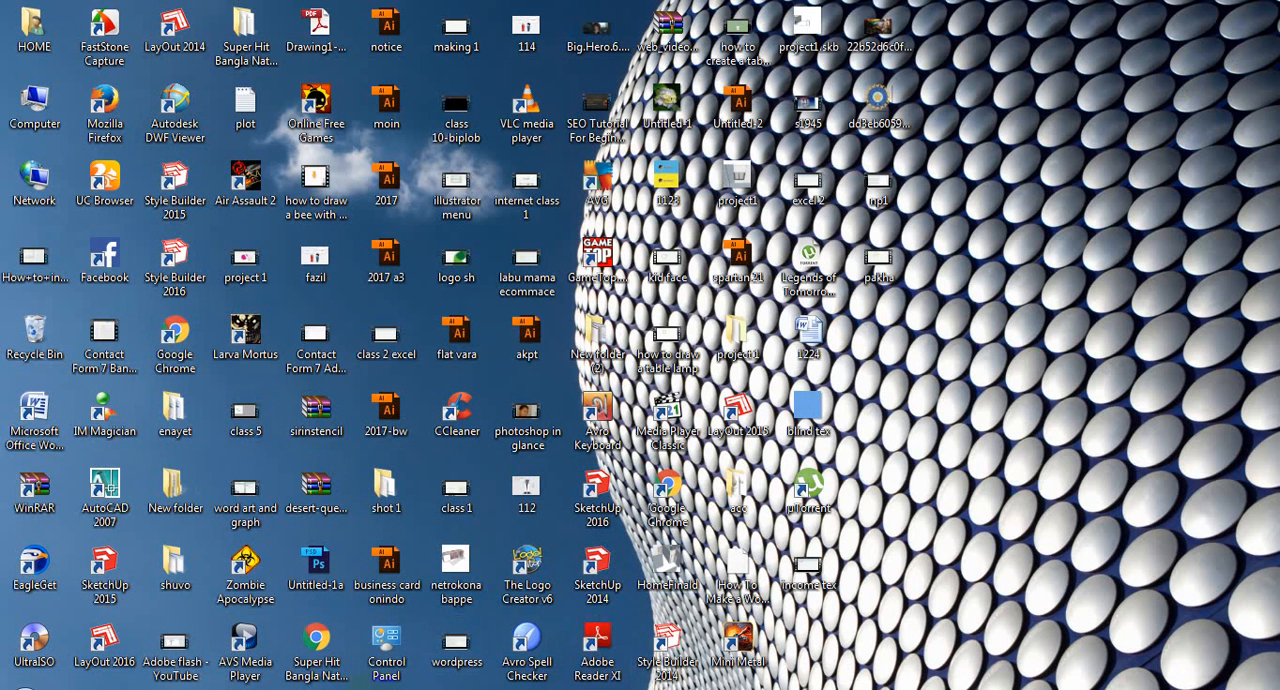
pyautogui.click(280, 686)
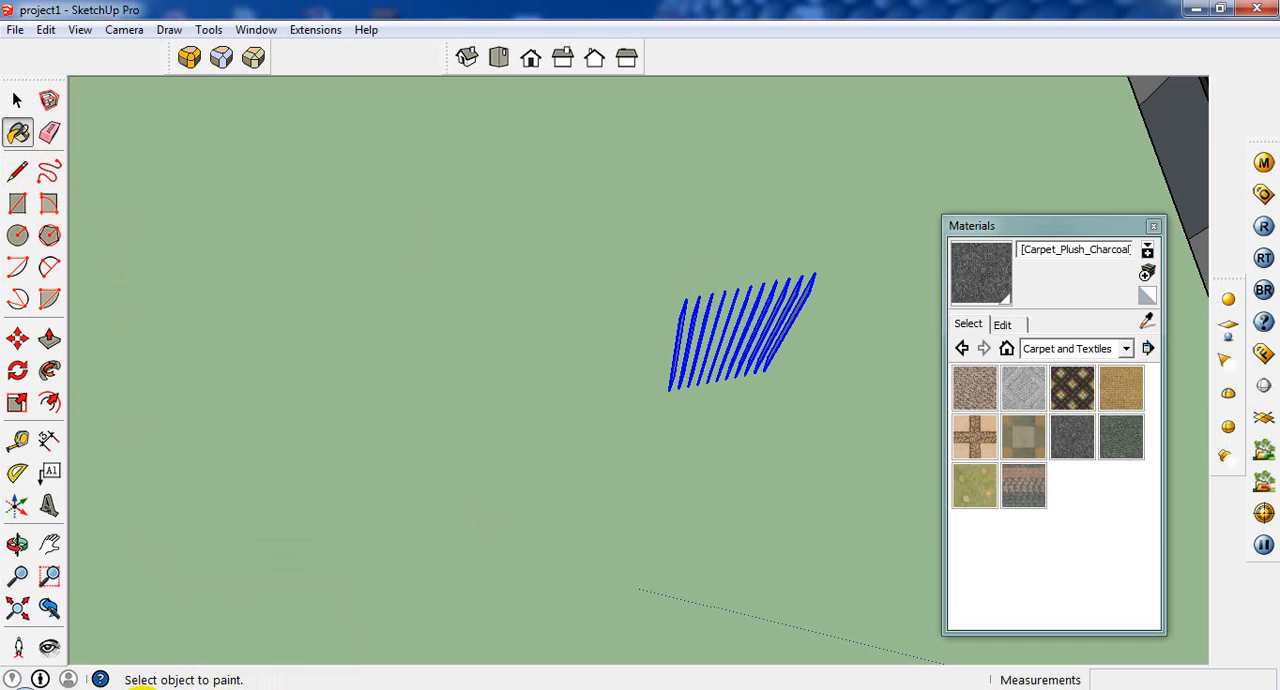
pyautogui.rightClick(140, 688)
pyautogui.click(140, 660)
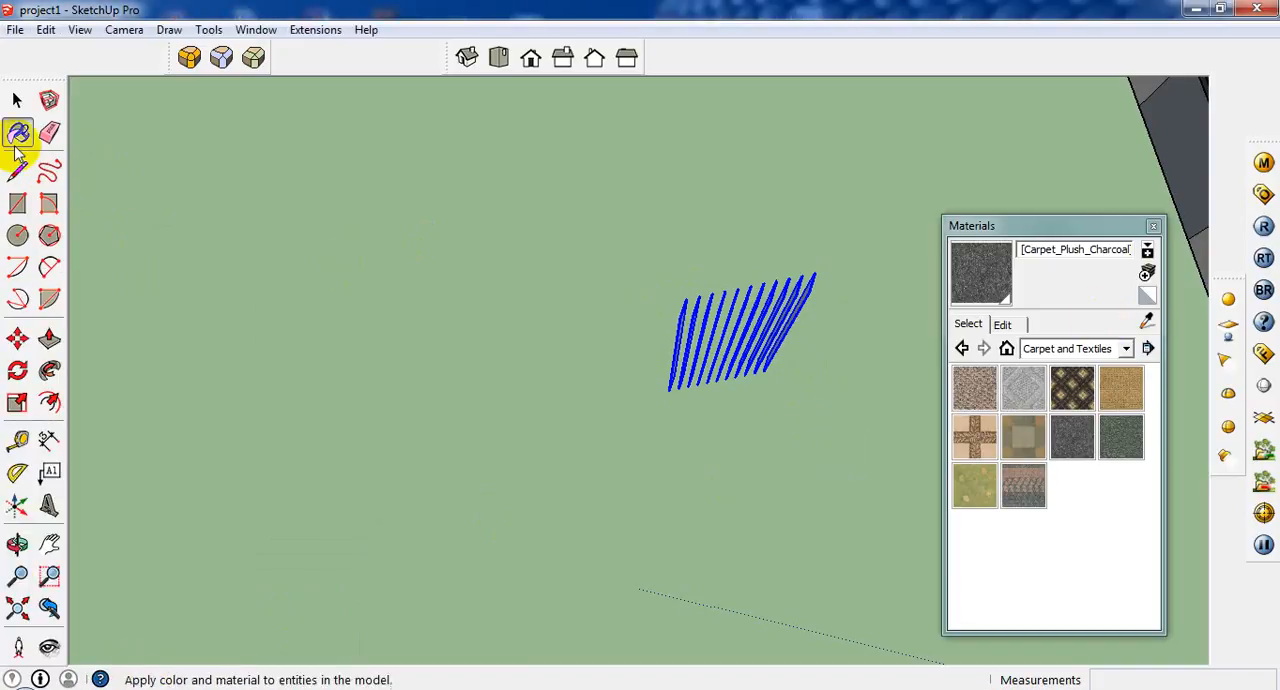
# Create a new material that uses the "blind tex" image from the Desktop as its texture.
pyautogui.click(1147, 274)
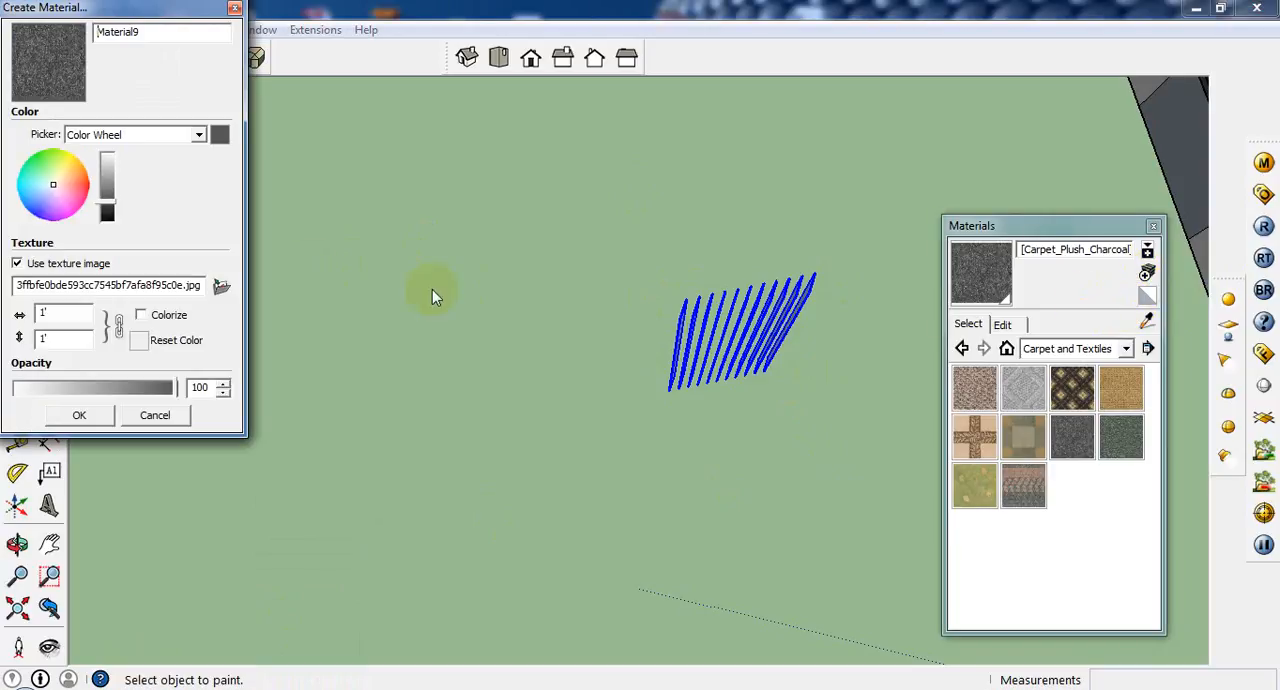
pyautogui.click(221, 286)
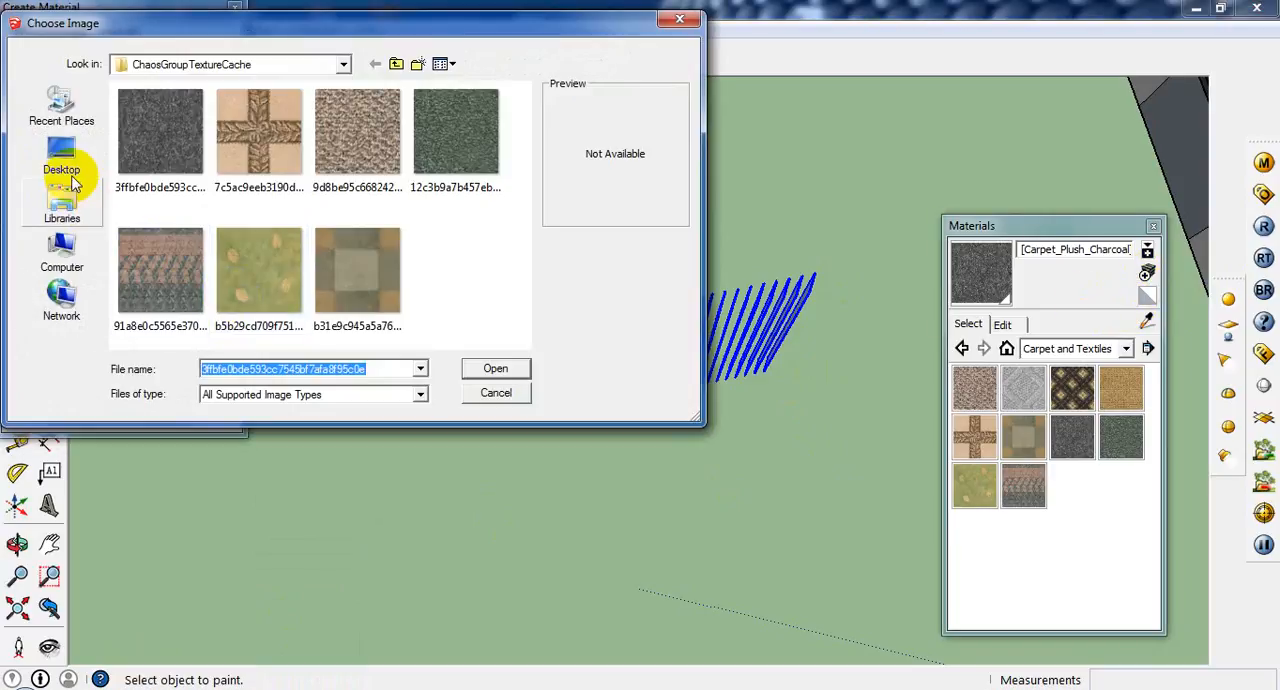
pyautogui.click(66, 160)
pyautogui.click(216, 252)
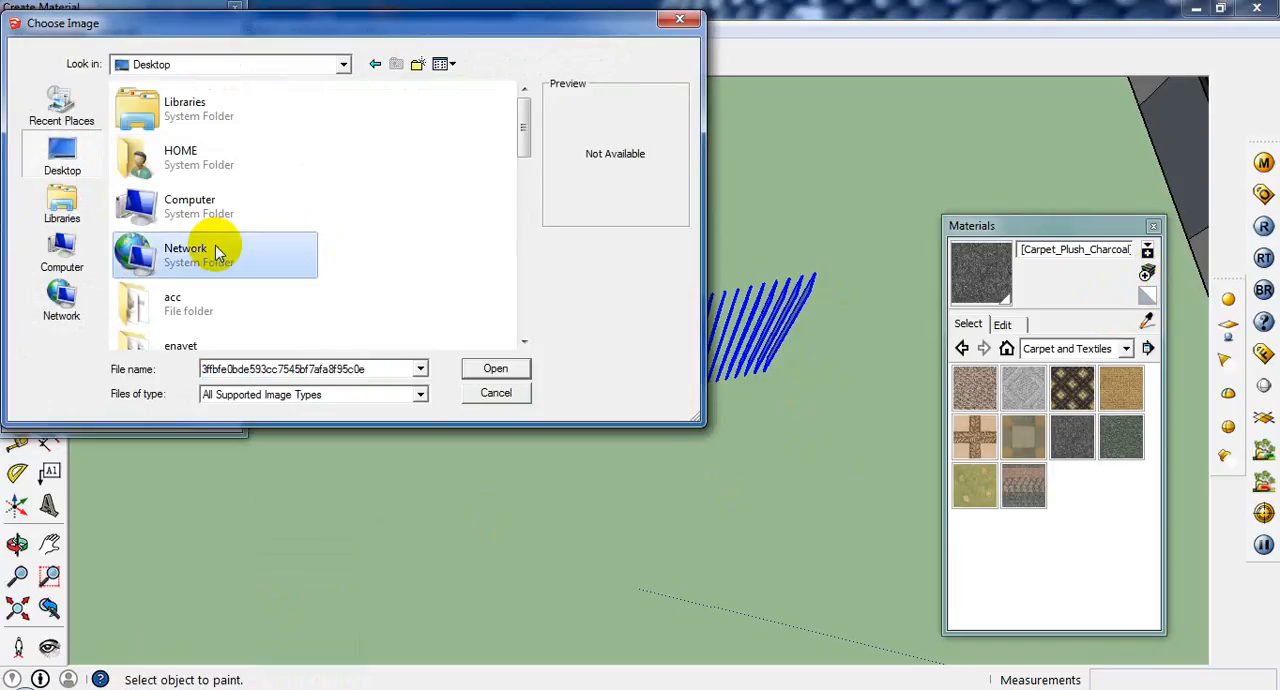
pyautogui.press('b')
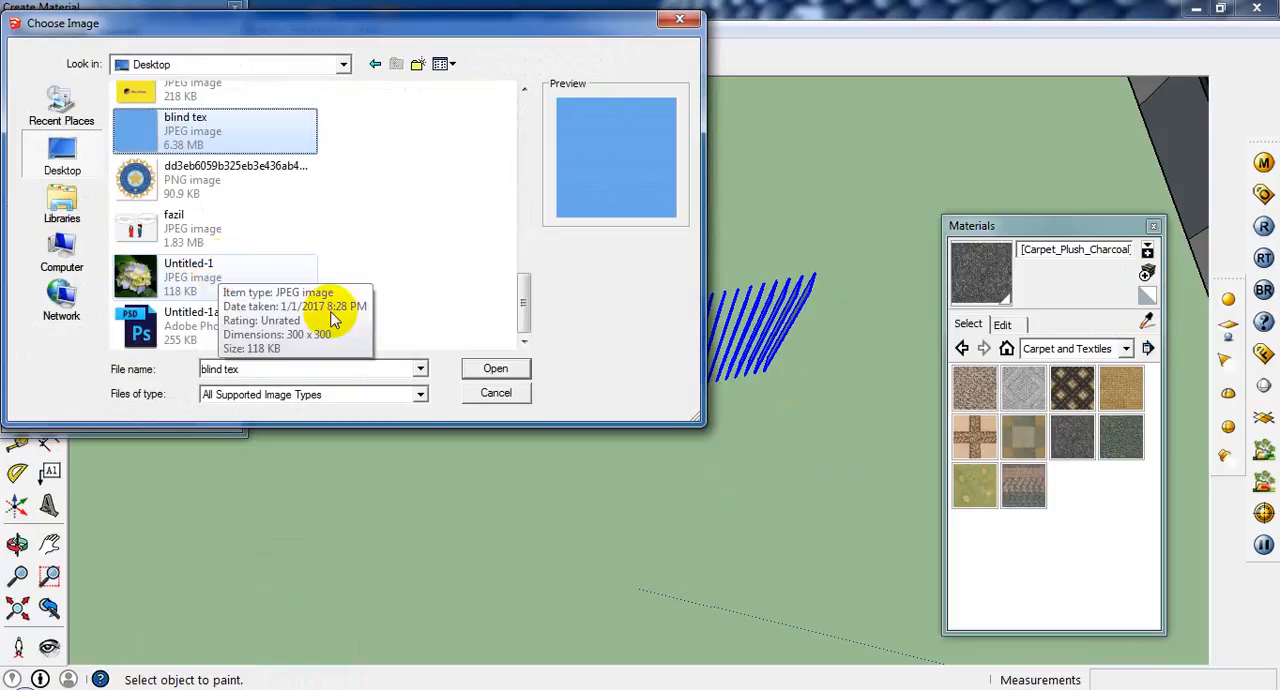
pyautogui.click(512, 370)
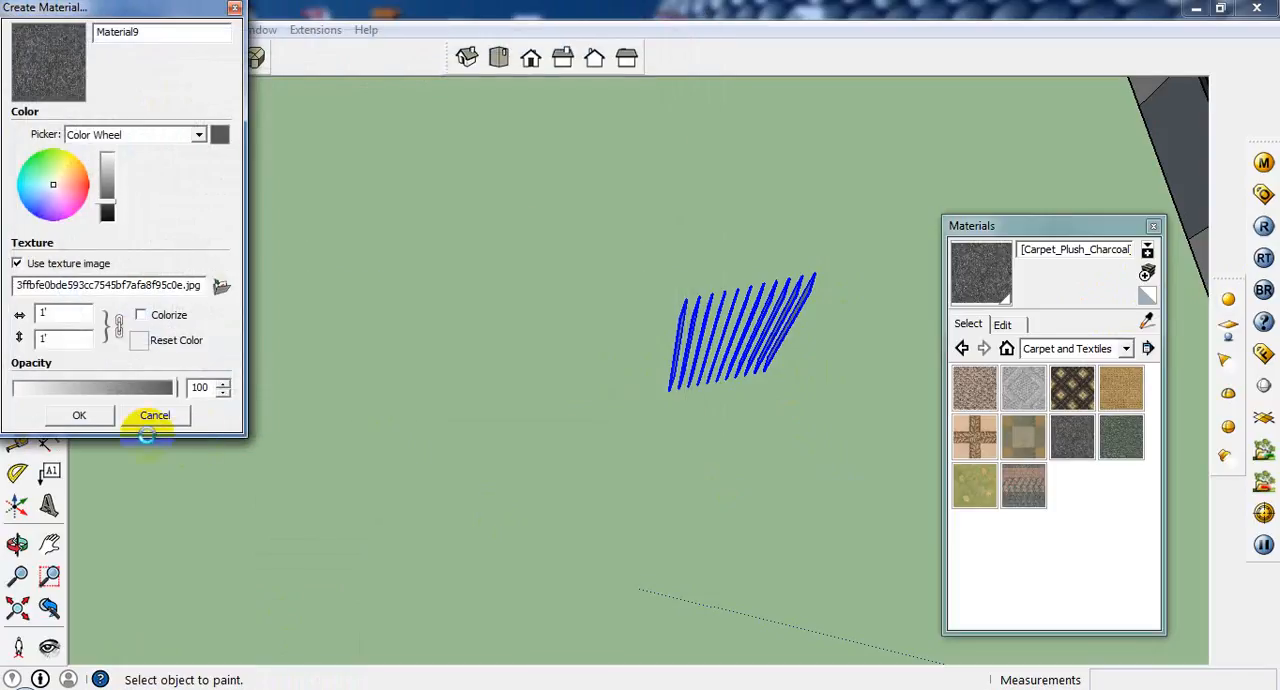
pyautogui.click(80, 416)
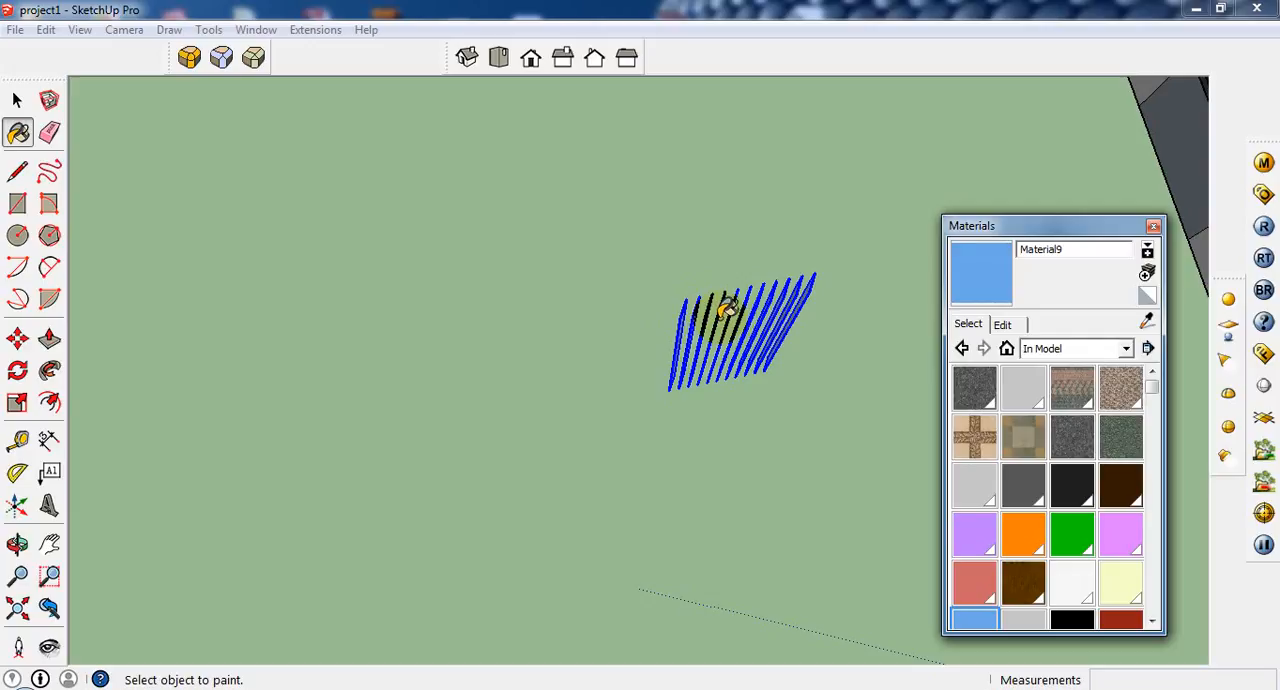
# Paint all the selected blind slats with the new blue fabric material.
pyautogui.click(729, 307)
pyautogui.moveTo(737, 305); pyautogui.dragTo(714, 343, button='middle')
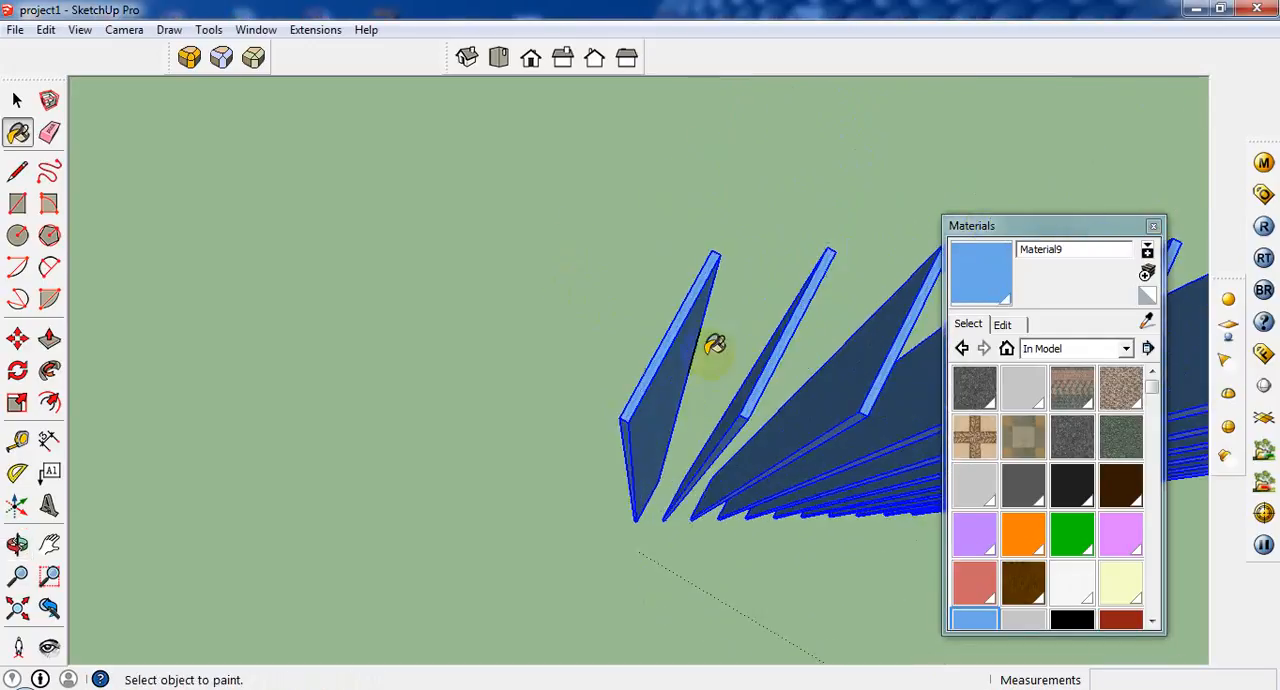
pyautogui.click(17, 100)
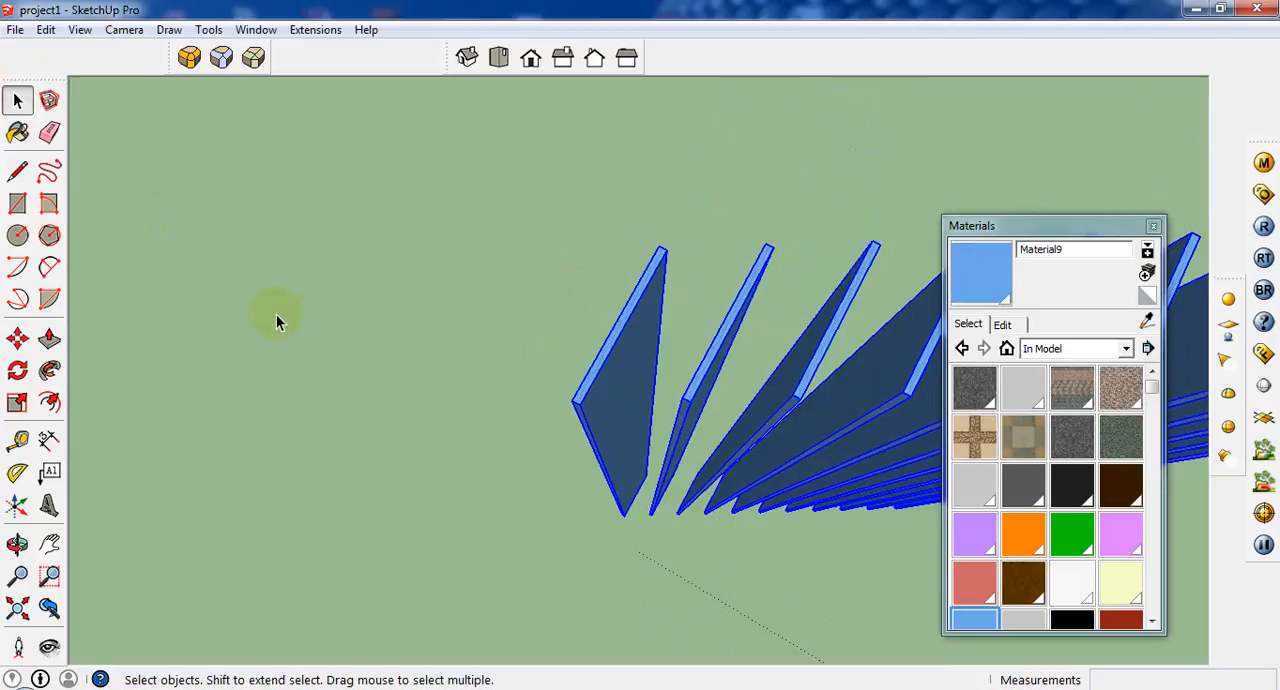
pyautogui.moveTo(276, 314); pyautogui.dragTo(493, 290, button='middle')
pyautogui.scroll(-3, 490, 310)
pyautogui.moveTo(483, 332); pyautogui.dragTo(493, 392, button='middle')
pyautogui.scroll(-3, 493, 392)
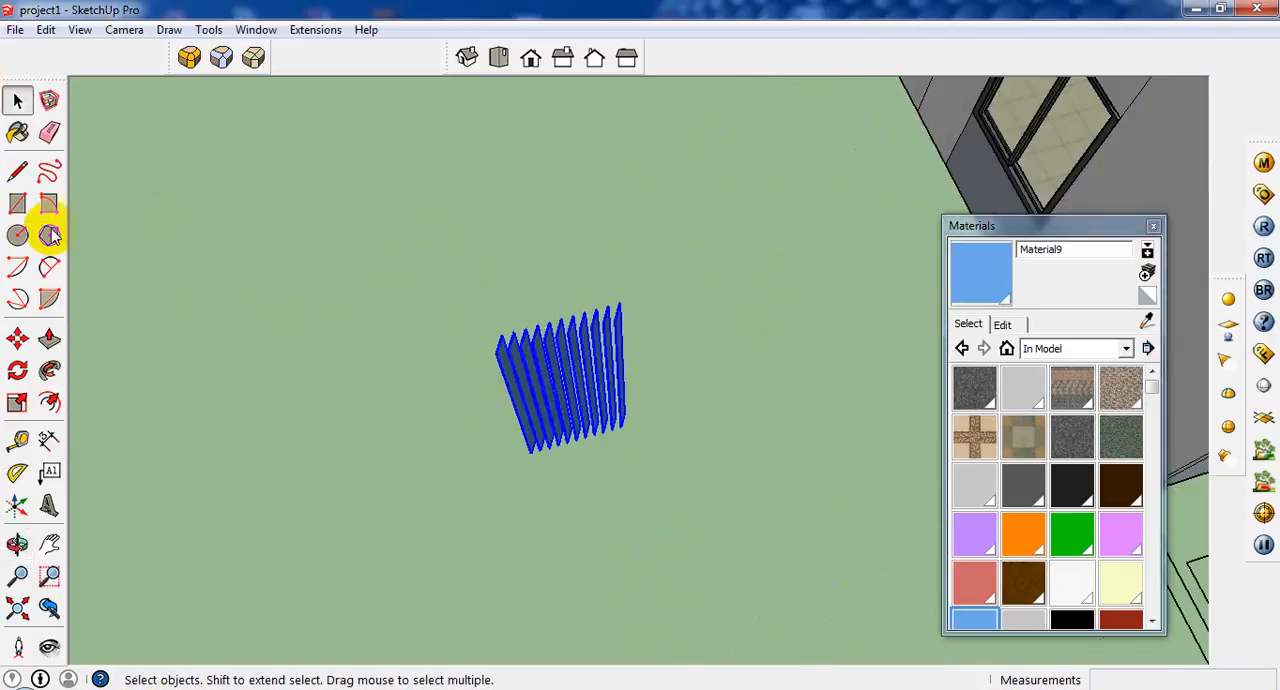
pyautogui.click(18, 205)
pyautogui.moveTo(420, 297); pyautogui.dragTo(655, 190, button='middle')
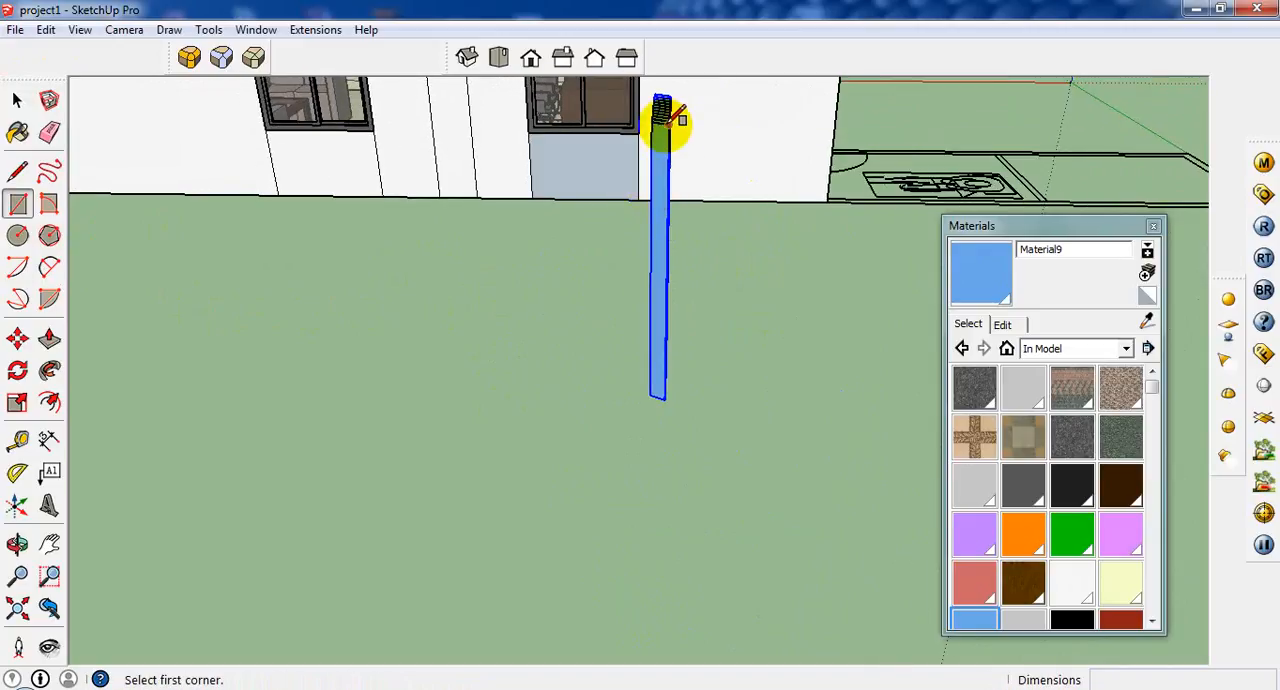
pyautogui.click(661, 109)
pyautogui.moveTo(644, 118); pyautogui.dragTo(652, 108, button='middle')
pyautogui.press('Escape')
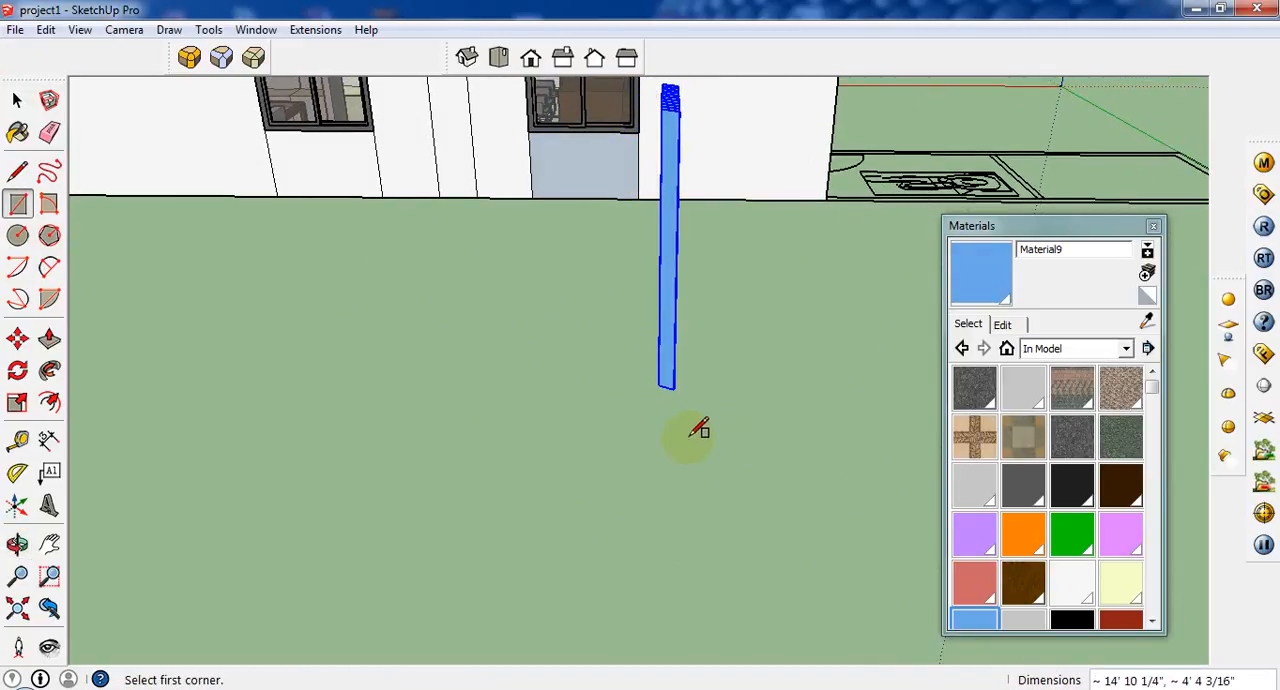
# Draw an upright 5 x 5 inch square with one corner at the model origin.
pyautogui.scroll(-1, 395, 408)
pyautogui.moveTo(396, 426); pyautogui.dragTo(359, 341, button='middle')
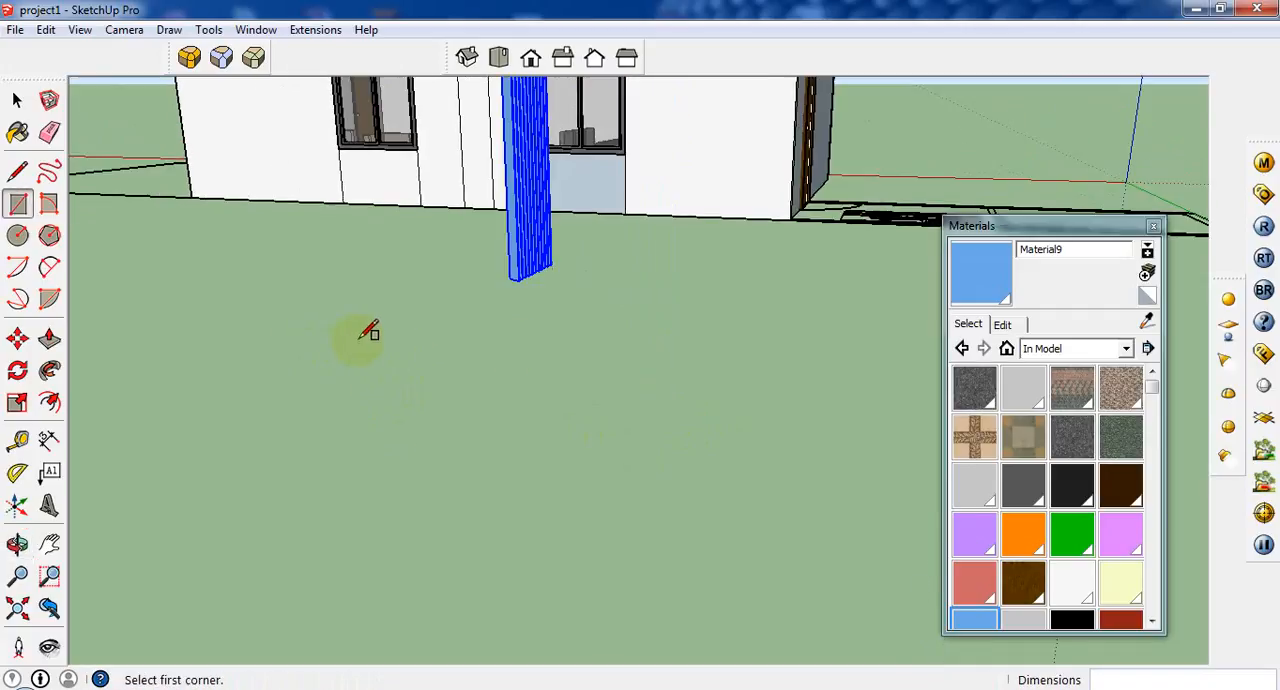
pyautogui.scroll(-1, 360, 341)
pyautogui.scroll(-2, 790, 246)
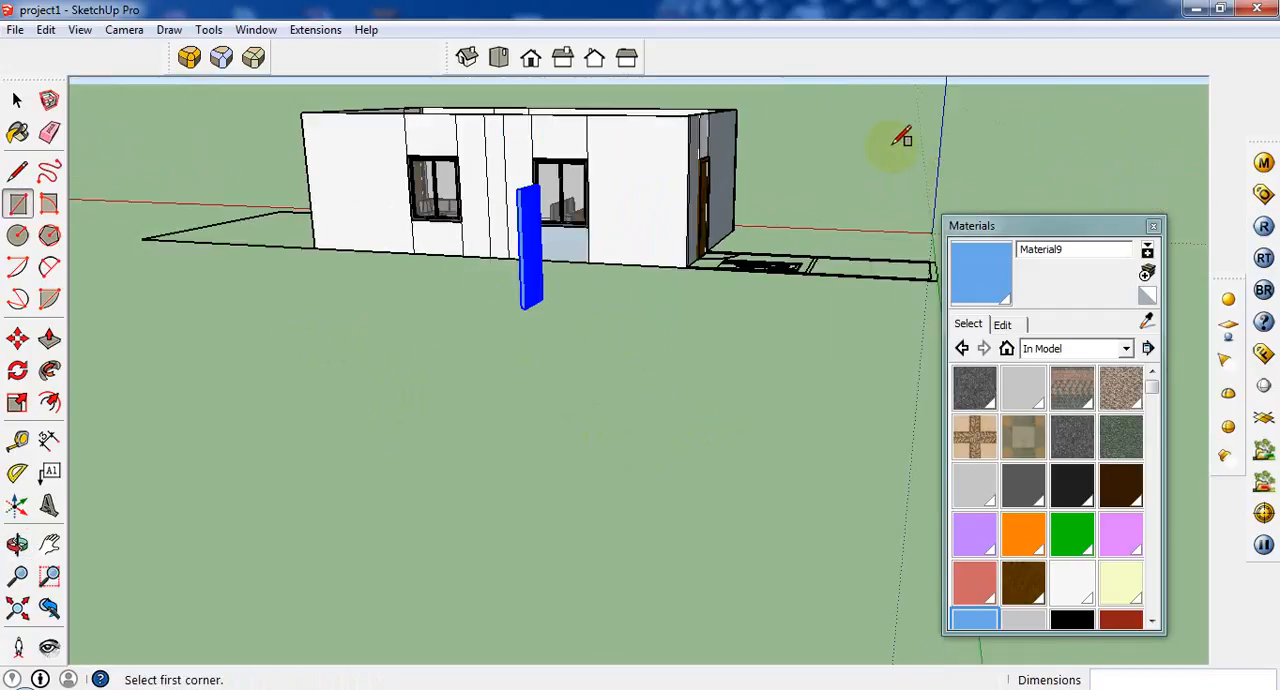
pyautogui.click(929, 227)
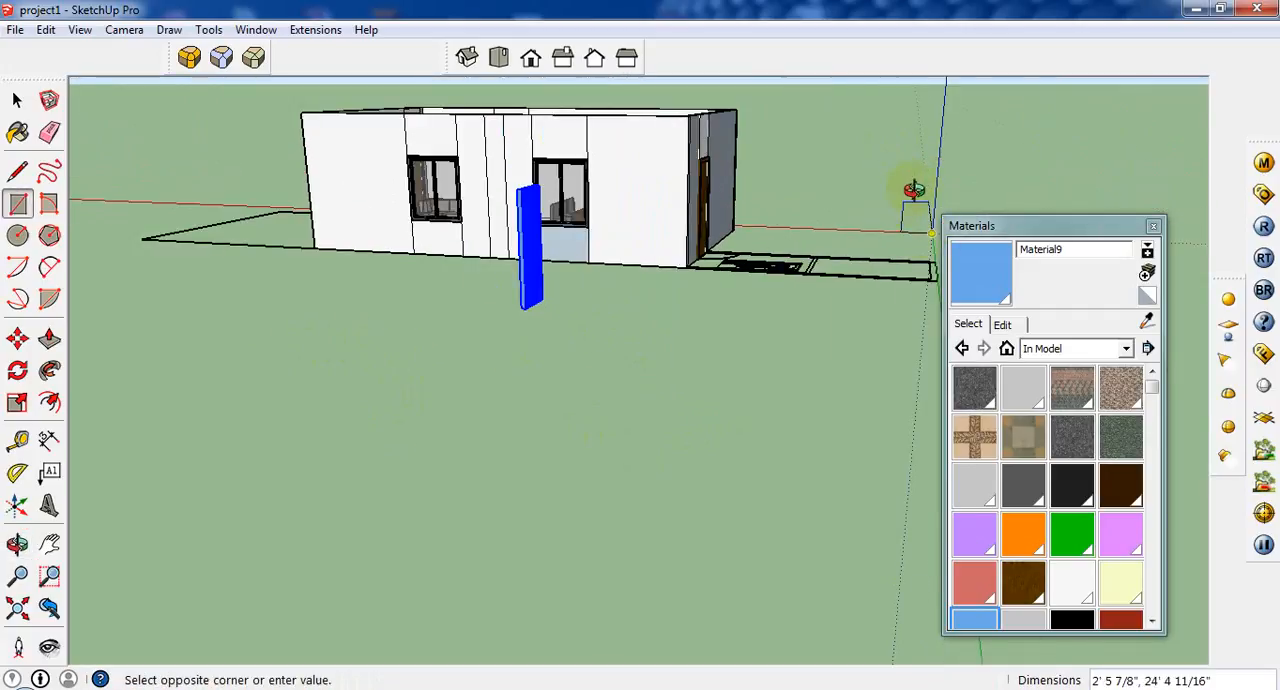
pyautogui.moveTo(913, 190); pyautogui.dragTo(920, 134, button='middle')
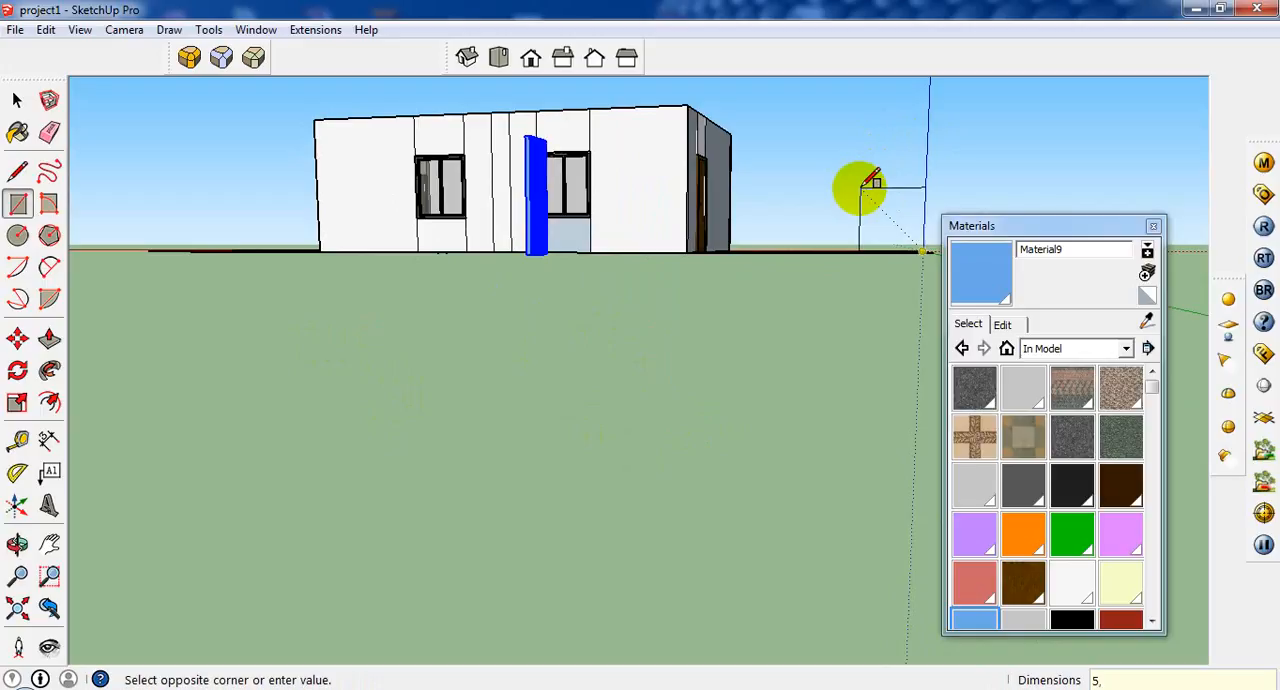
pyautogui.press('Escape')
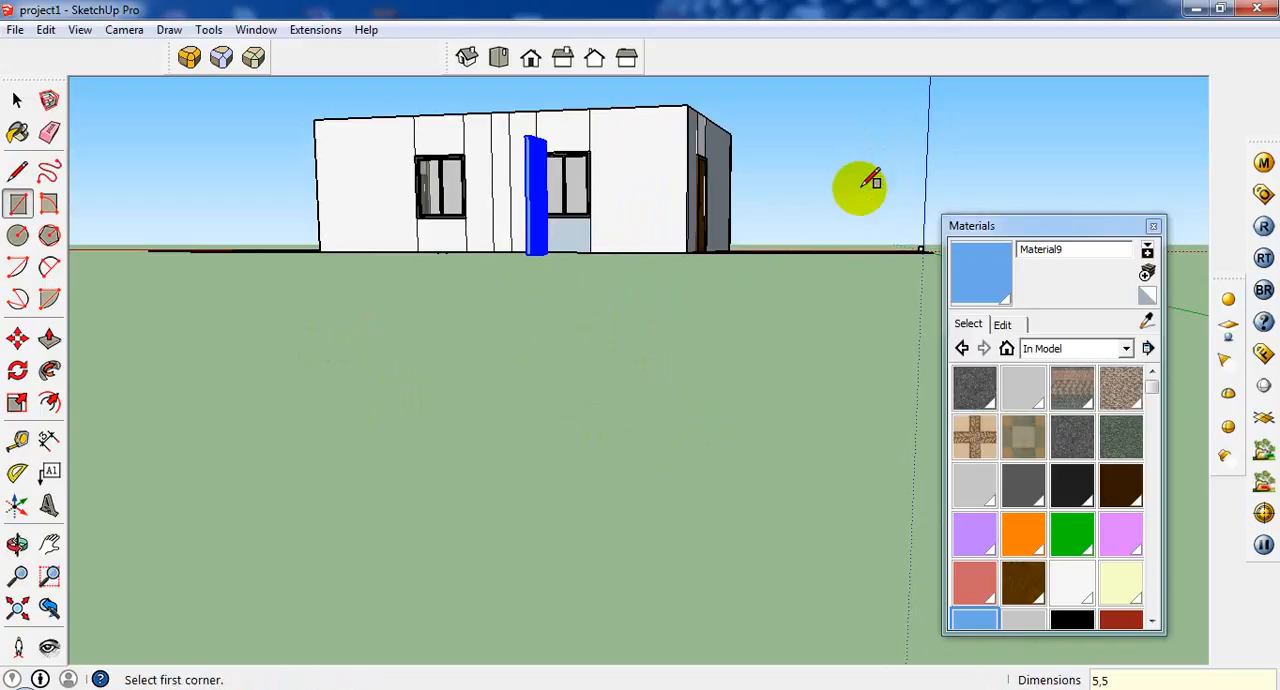
pyautogui.click(49, 339)
pyautogui.scroll(2, 921, 252)
pyautogui.moveTo(921, 252); pyautogui.dragTo(643, 496, button='middle')
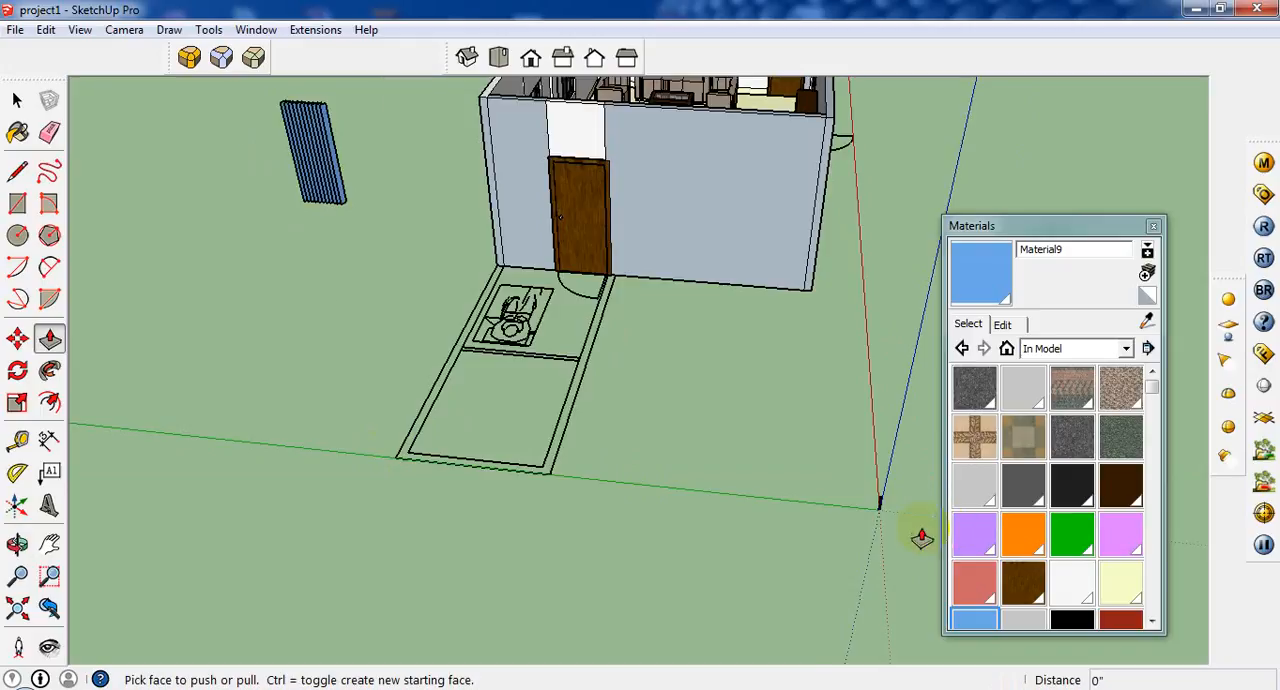
pyautogui.scroll(3, 853, 513)
pyautogui.moveTo(853, 513); pyautogui.dragTo(672, 497, button='middle')
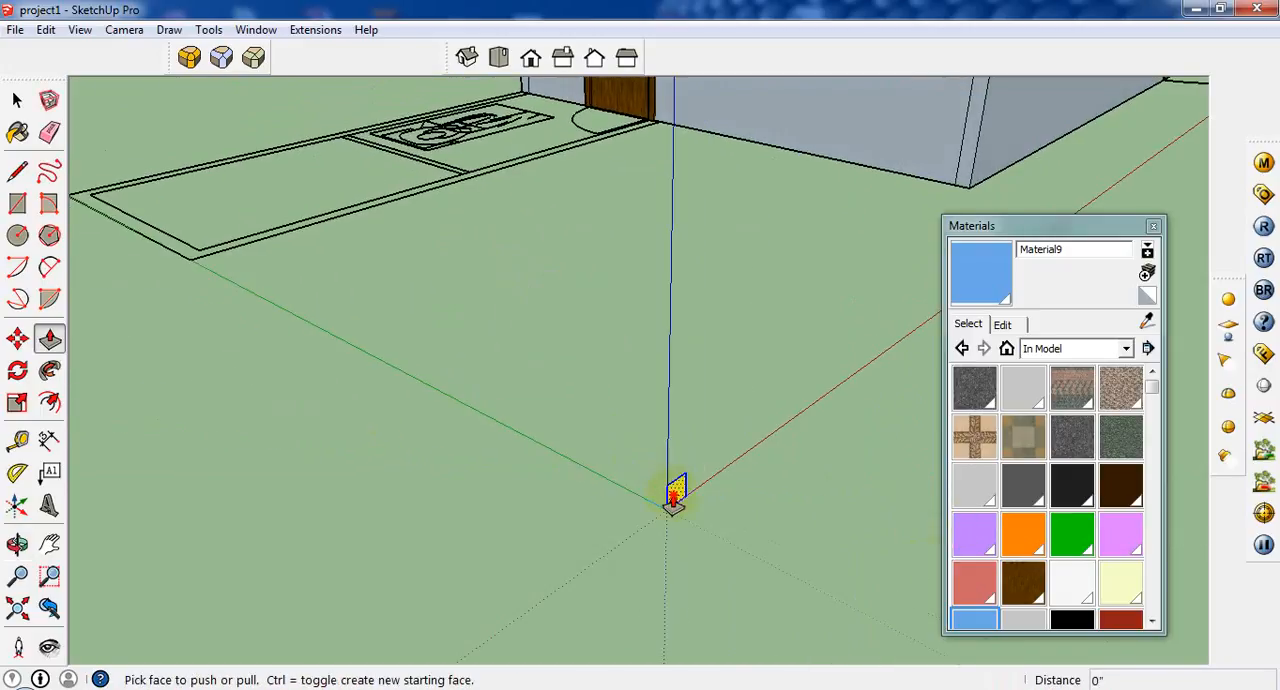
pyautogui.click(674, 500)
pyautogui.scroll(-5, 686, 543)
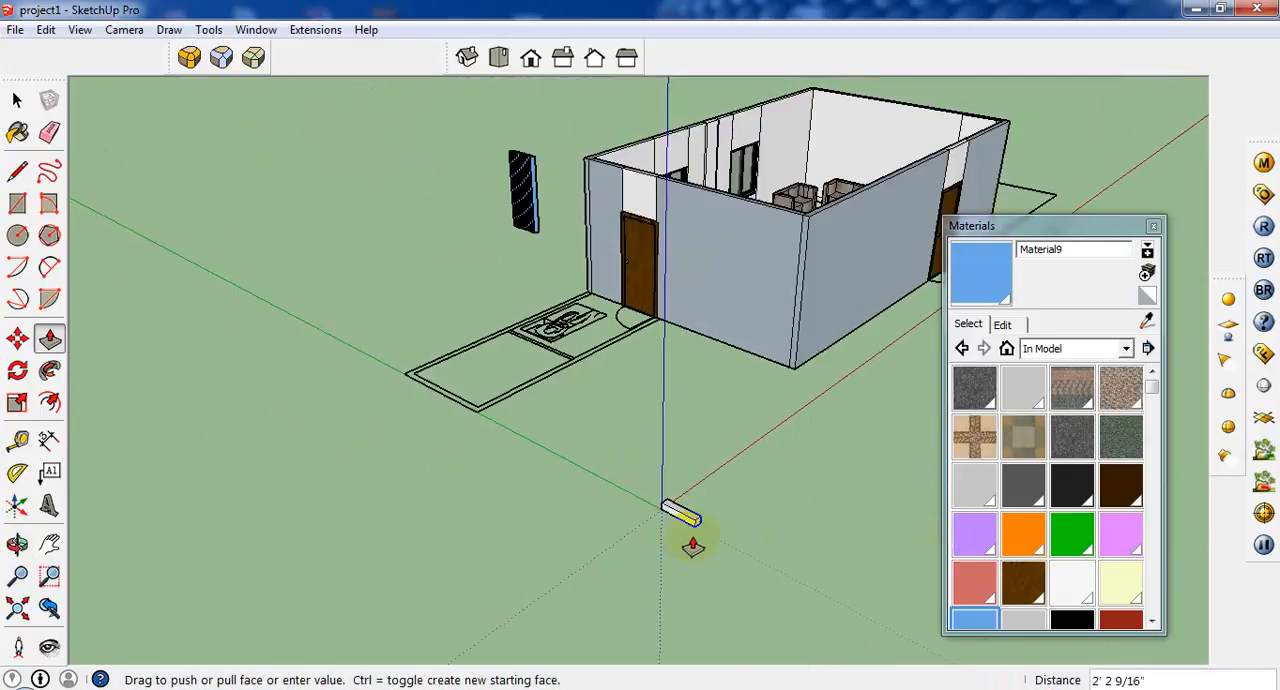
pyautogui.press('Escape')
# Measure the width of the office window beside the cupboard along its top edge with the Line tool.
pyautogui.click(16, 172)
pyautogui.scroll(2, 772, 150)
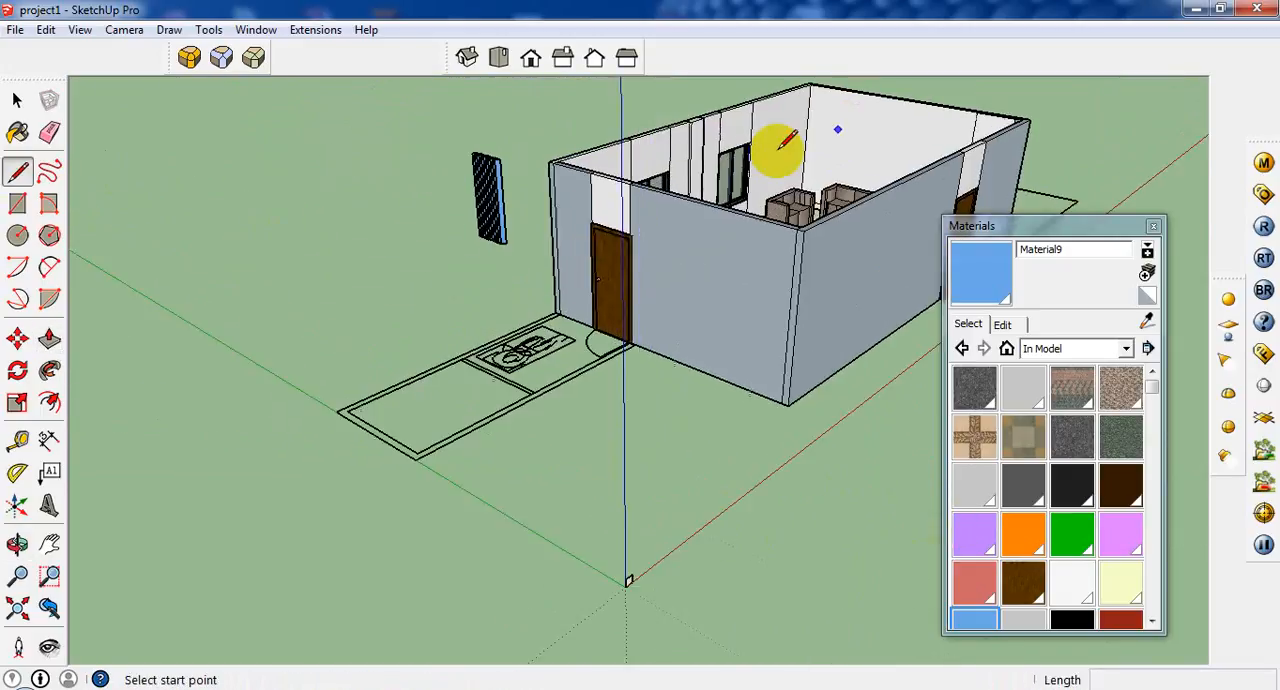
pyautogui.moveTo(775, 150); pyautogui.dragTo(568, 216, button='middle')
pyautogui.scroll(2, 566, 214)
pyautogui.click(612, 195)
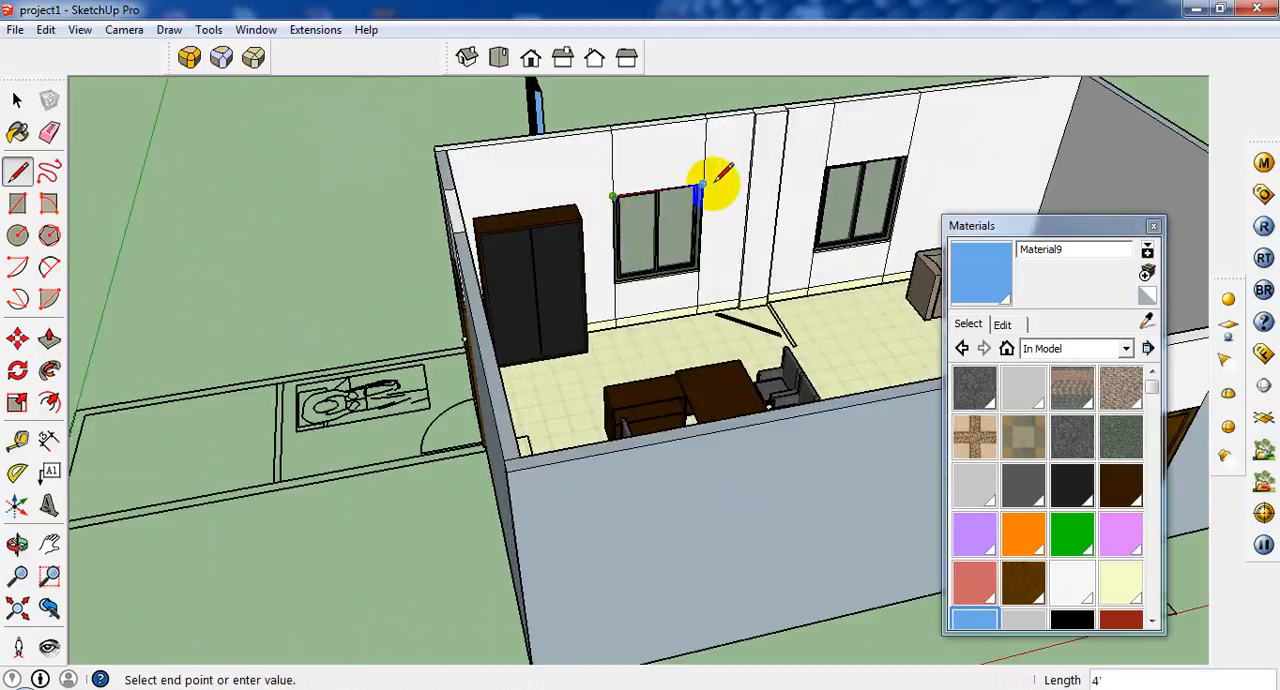
pyautogui.click(702, 186)
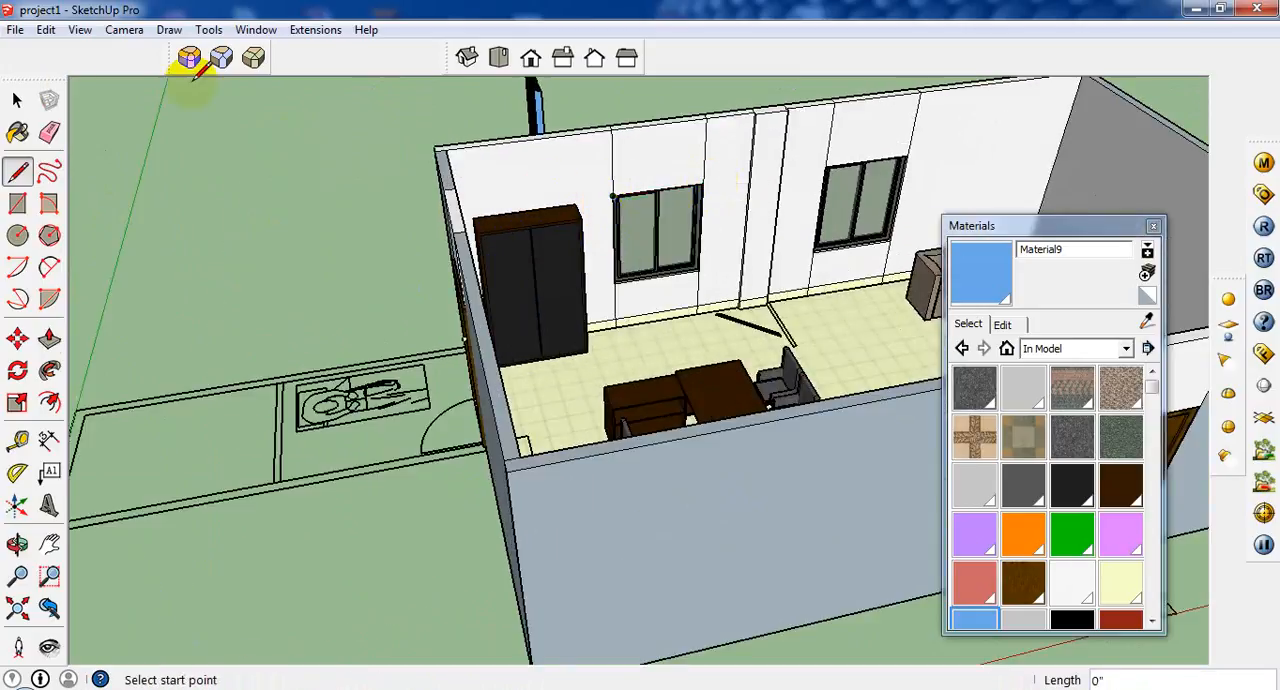
pyautogui.click(17, 101)
# Push/Pull the small square at the origin by 5' to form a long bar.
pyautogui.scroll(-4, 388, 192)
pyautogui.click(162, 397)
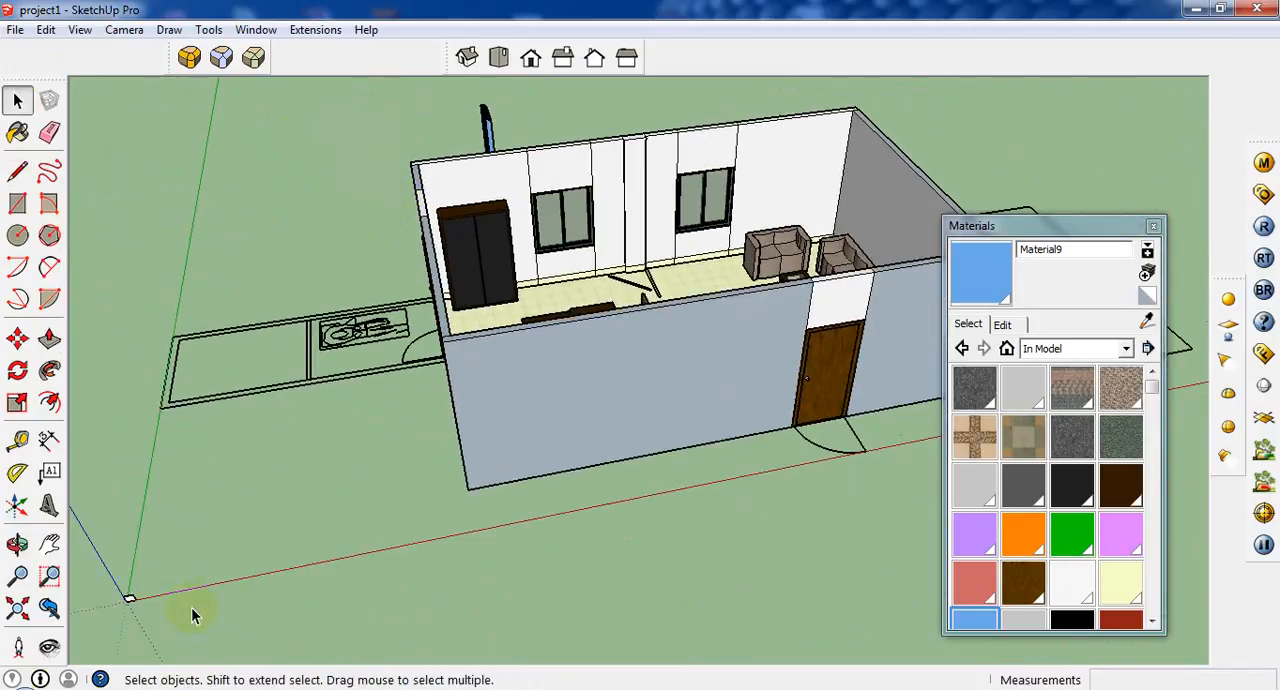
pyautogui.scroll(-2, 256, 540)
pyautogui.click(49, 339)
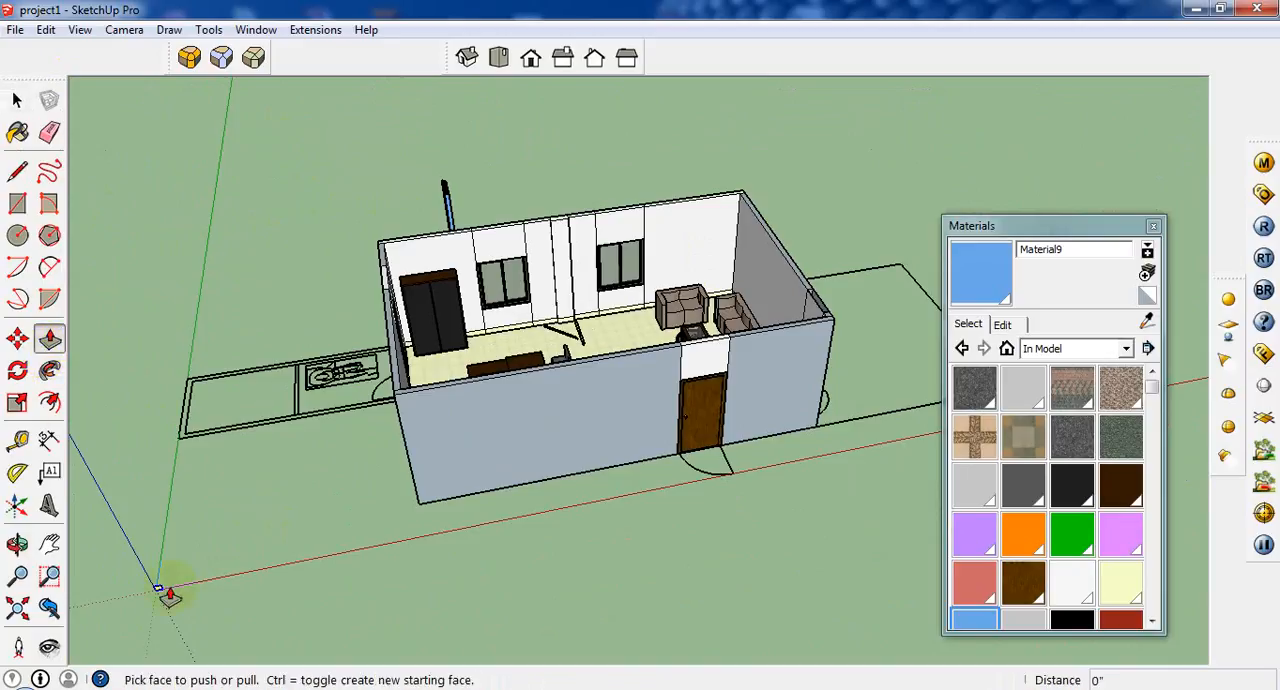
pyautogui.scroll(2, 160, 600)
pyautogui.scroll(1, 160, 600)
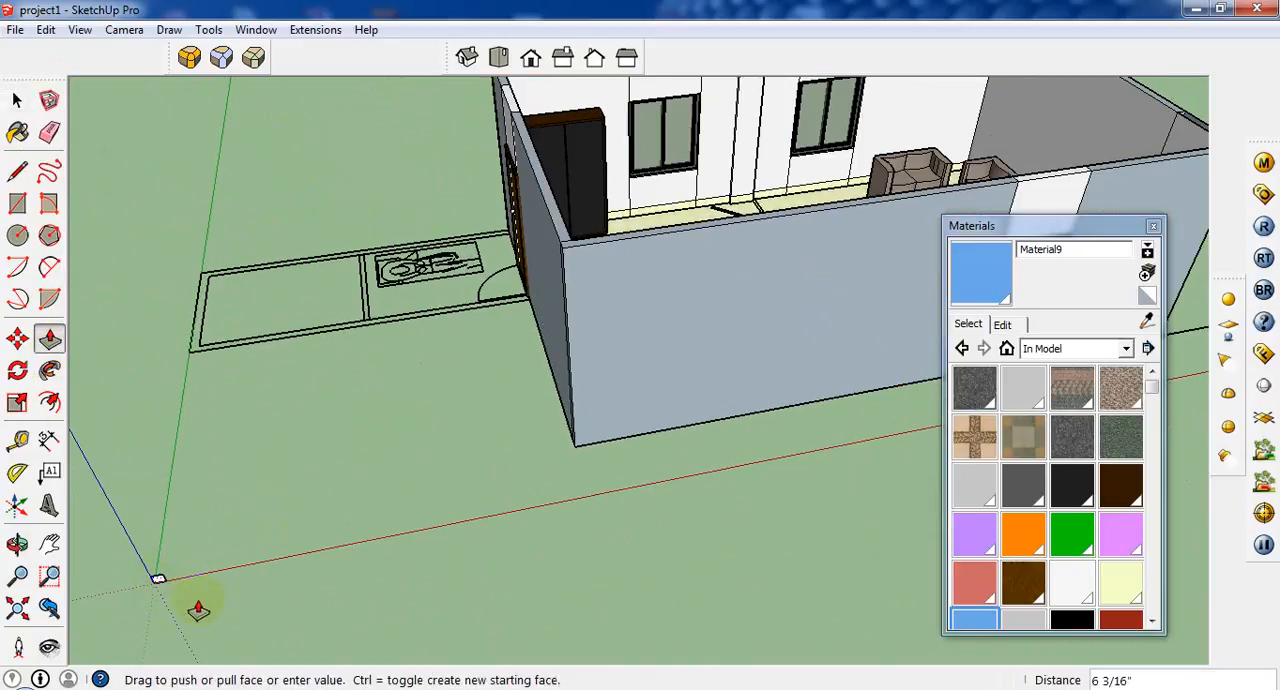
pyautogui.moveTo(197, 606); pyautogui.dragTo(137, 540, button='middle')
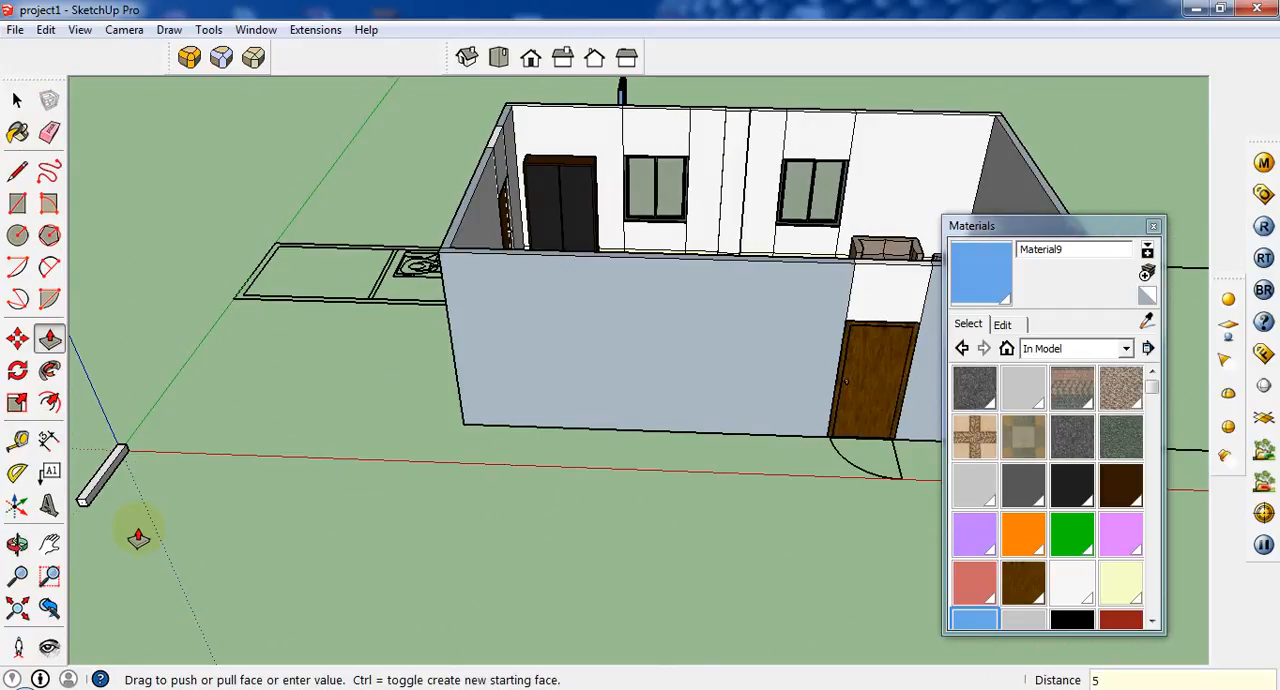
pyautogui.scroll(-3, 985, 277)
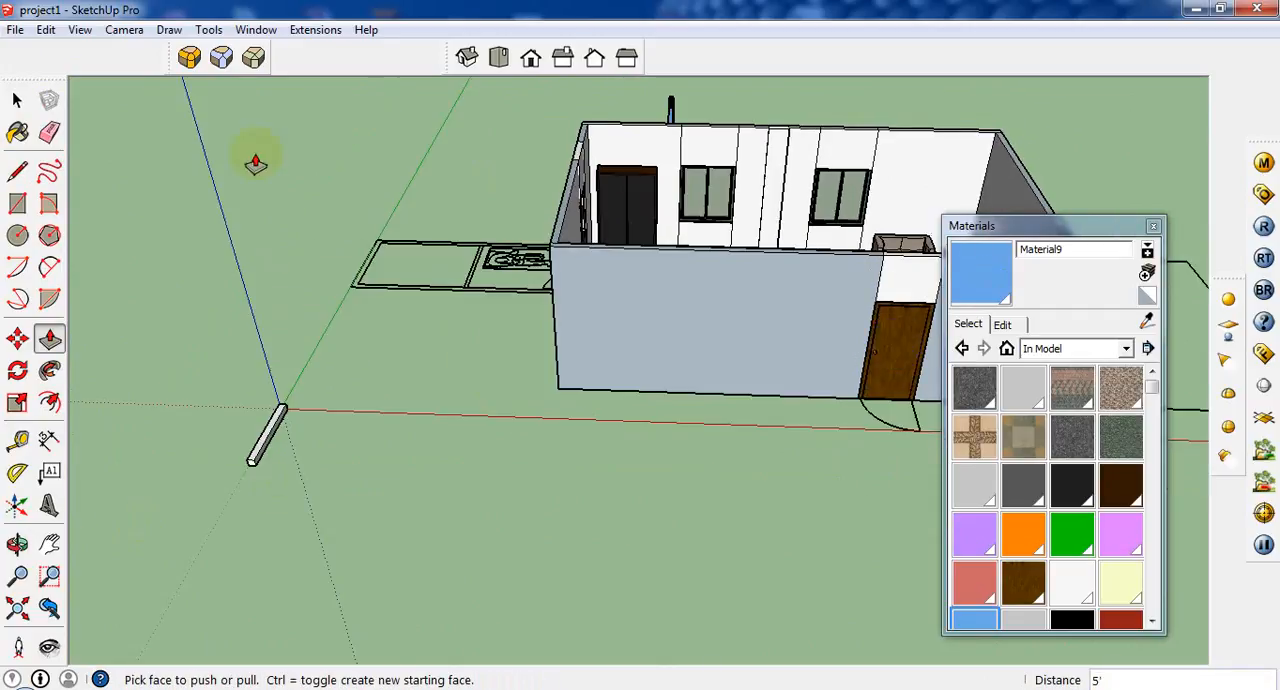
# Select the whole bar at the origin and move it by its corner onto the upper end of the vertical blind slats.
pyautogui.click(17, 100)
pyautogui.scroll(2, 499, 347)
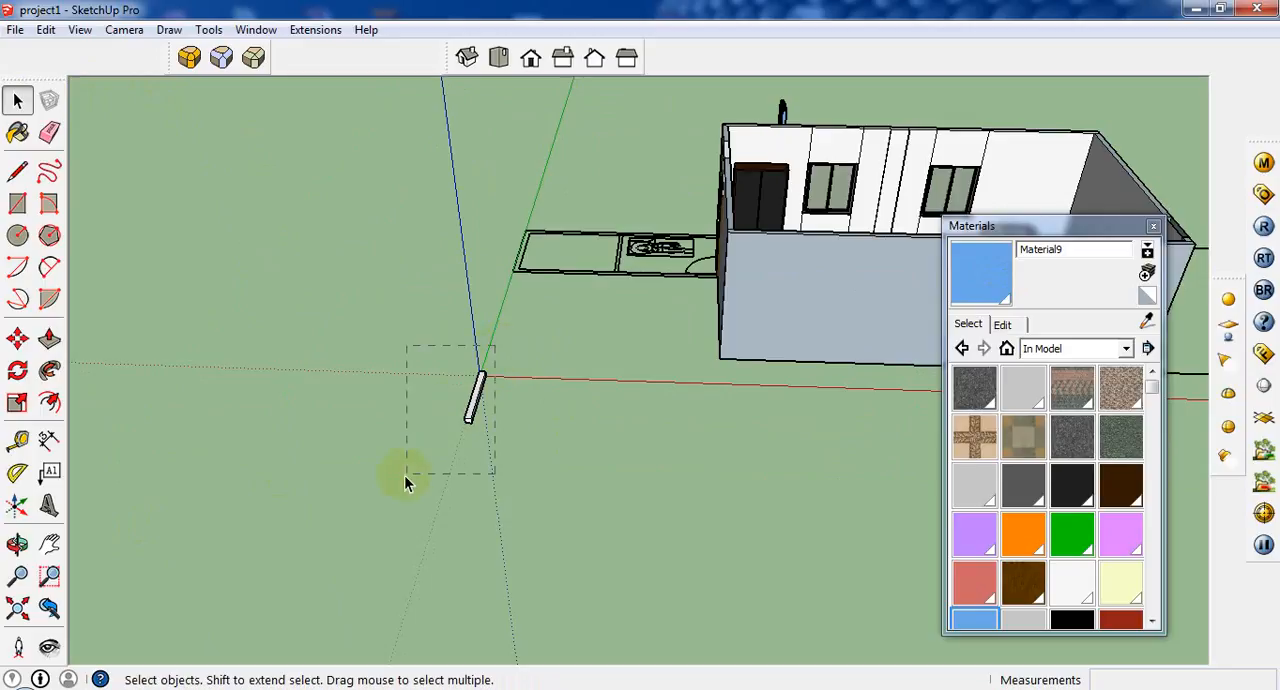
pyautogui.rightClick(472, 405)
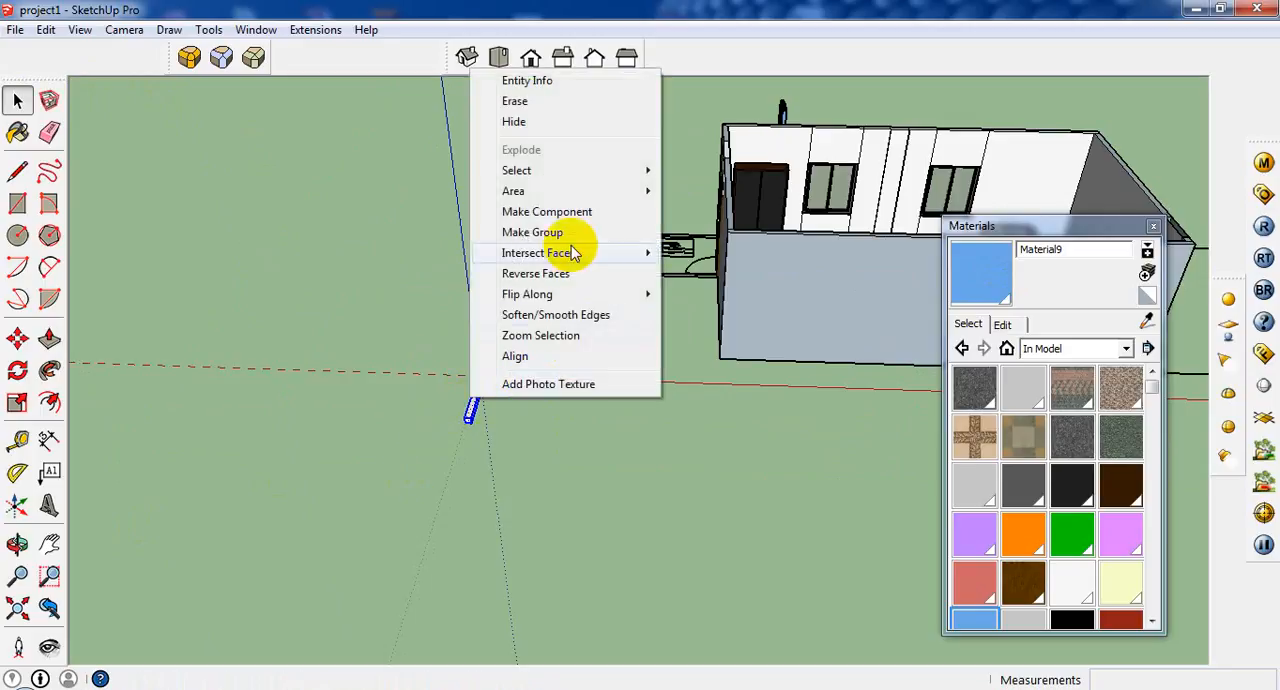
pyautogui.click(18, 339)
pyautogui.scroll(1, 500, 420)
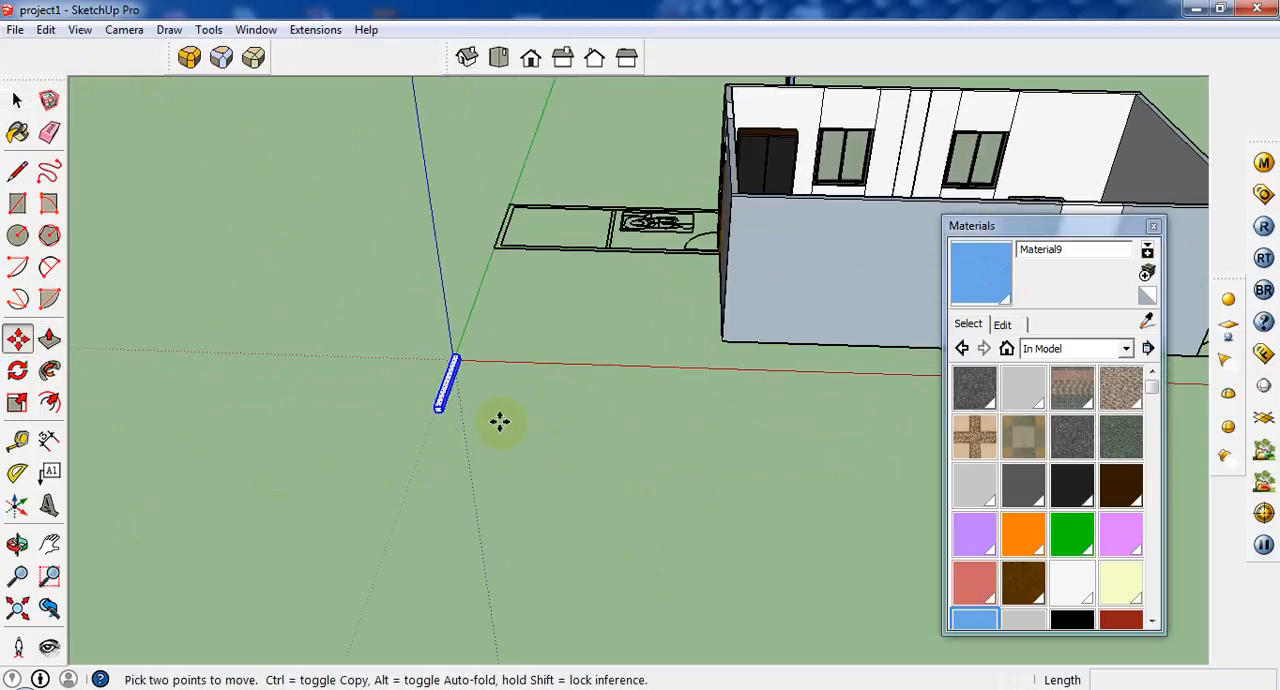
pyautogui.moveTo(500, 420); pyautogui.dragTo(874, 408, button='middle')
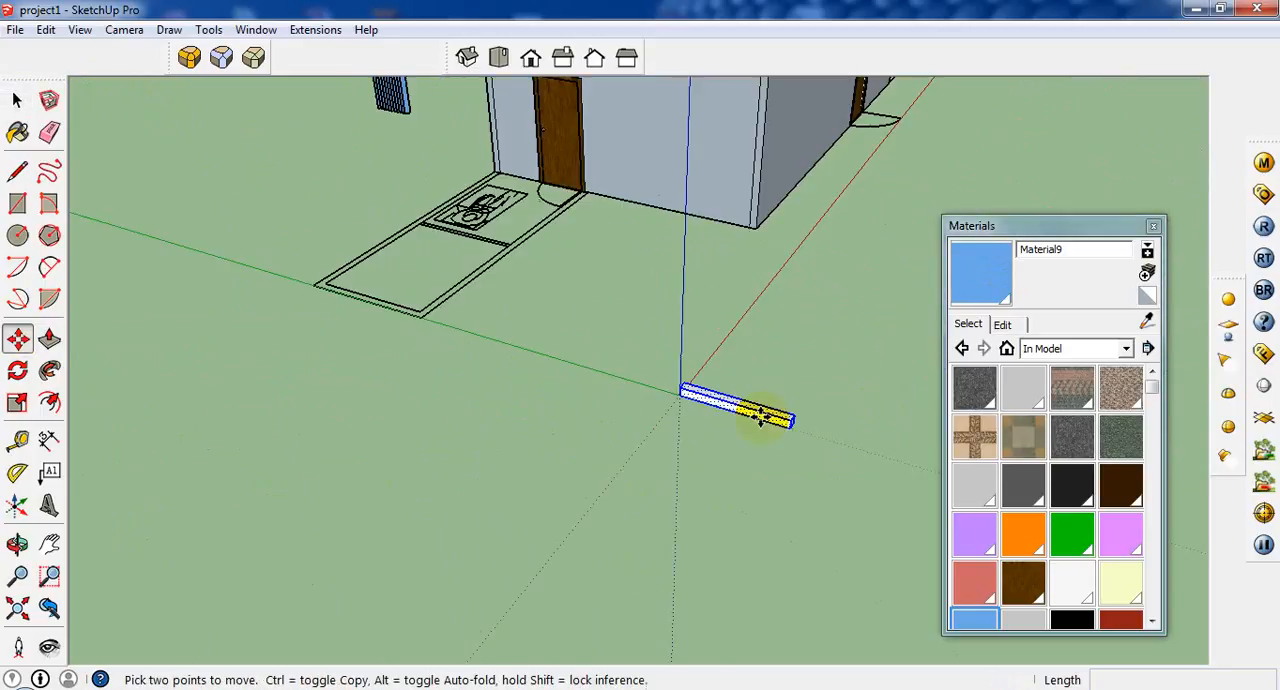
pyautogui.click(679, 397)
pyautogui.scroll(-1, 672, 360)
pyautogui.scroll(1, 428, 75)
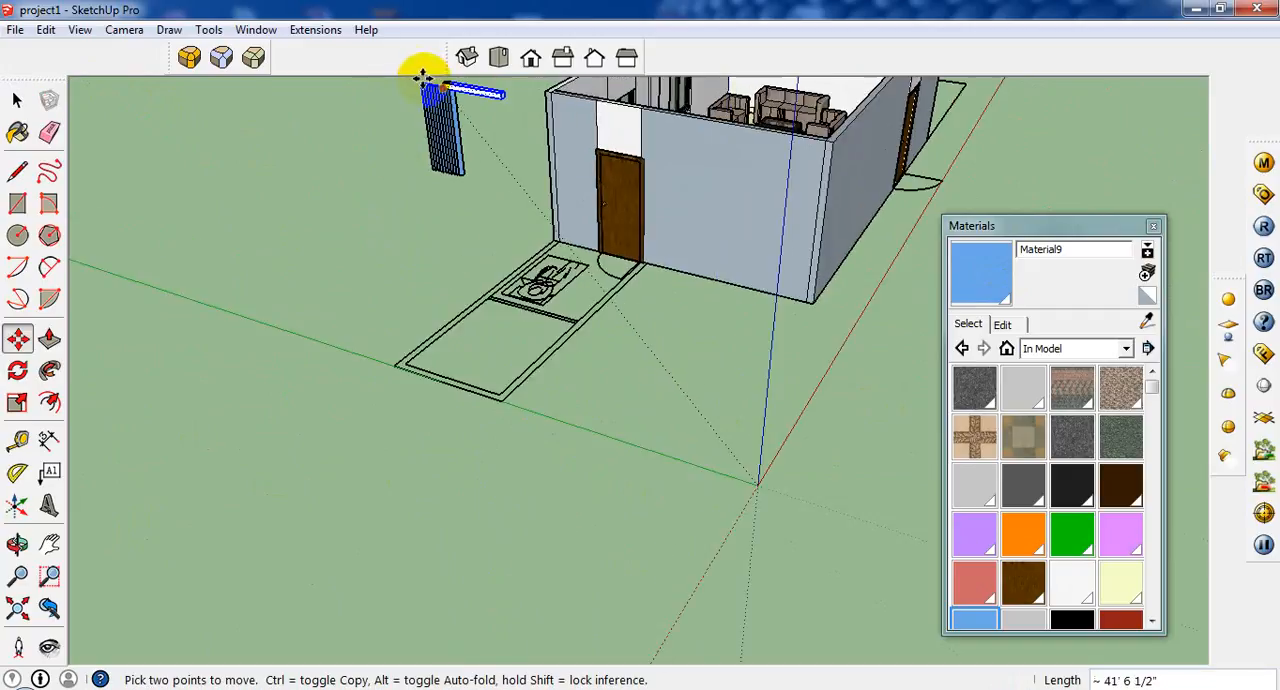
pyautogui.scroll(1, 424, 78)
pyautogui.scroll(1, 440, 86)
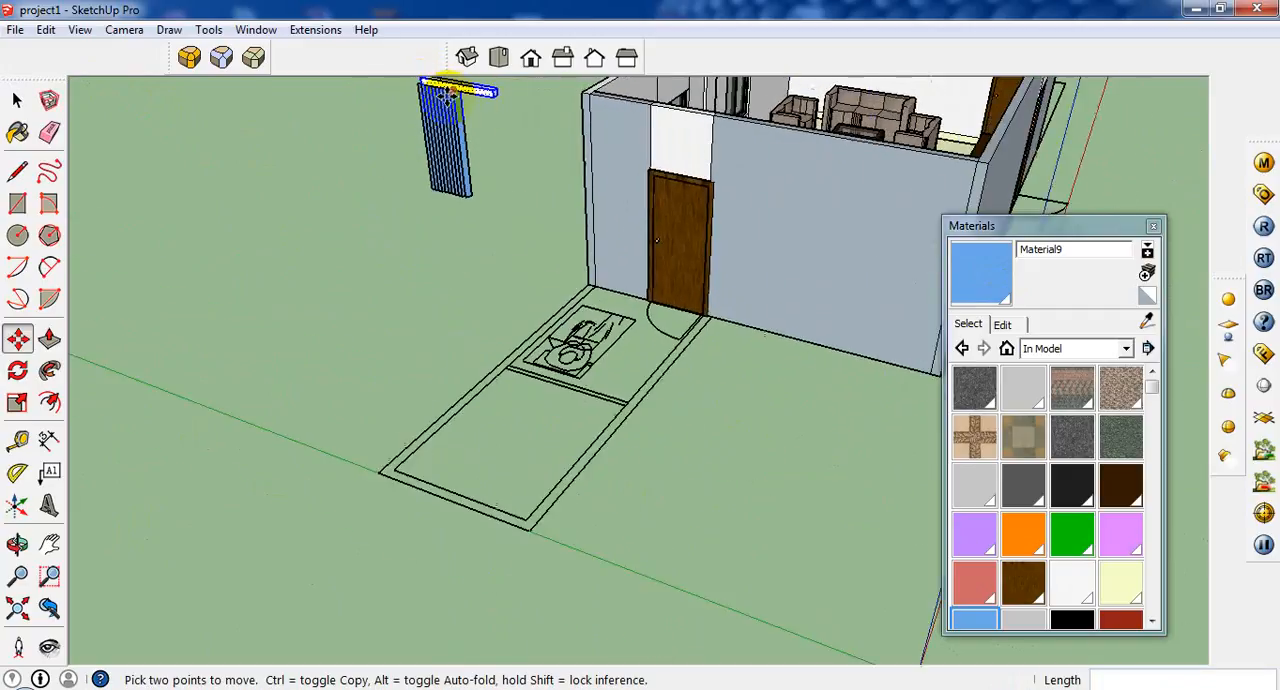
# Align the bar's end corner with the top corner of the first blind slat.
pyautogui.moveTo(440, 86); pyautogui.dragTo(345, 168, button='middle')
pyautogui.scroll(1, 345, 168)
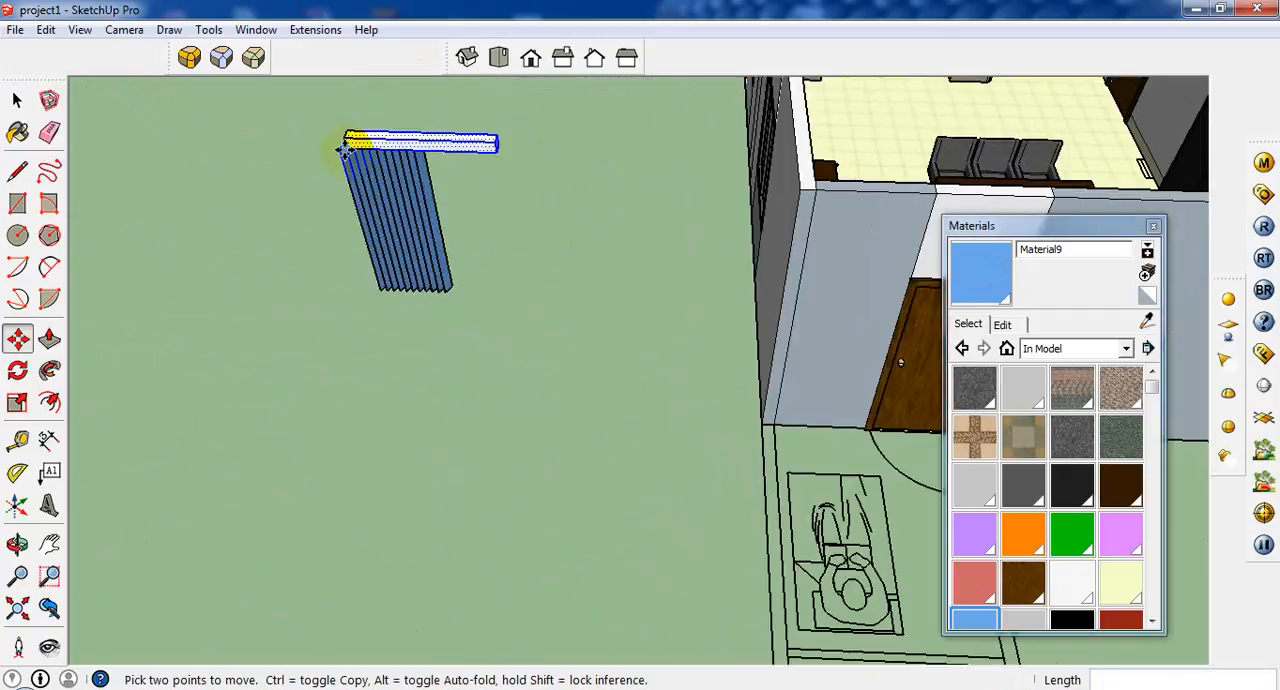
pyautogui.click(335, 146)
pyautogui.scroll(1, 417, 200)
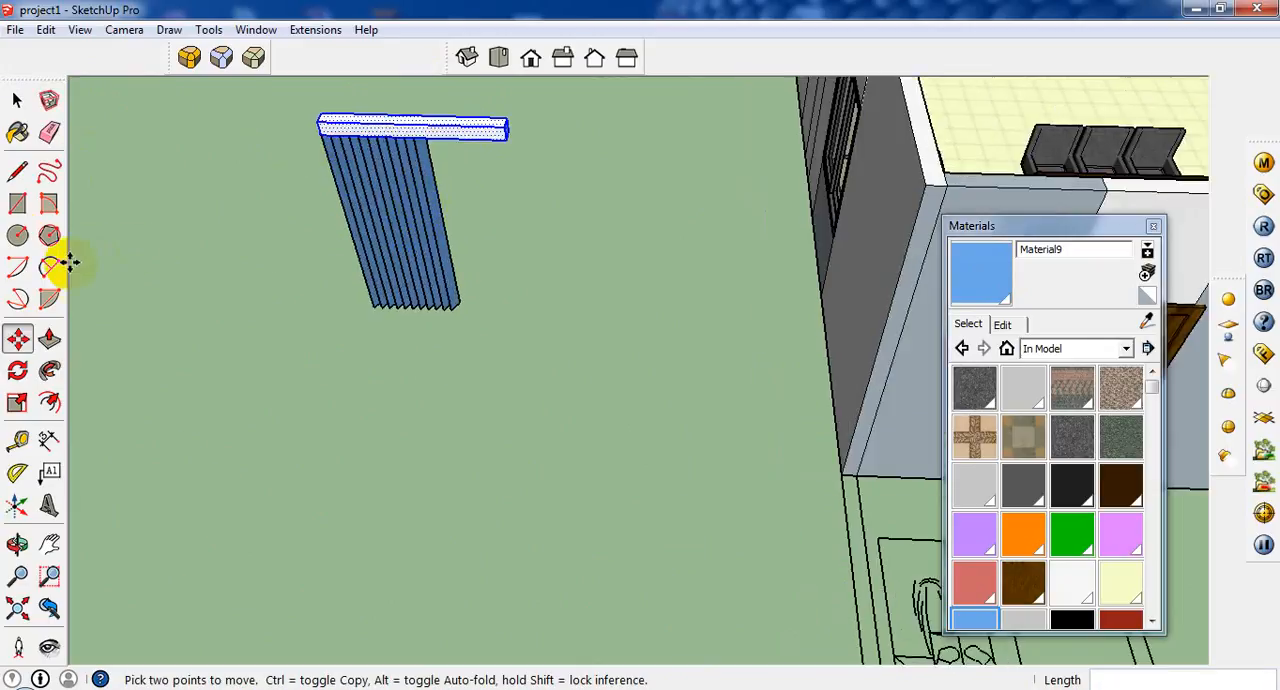
# Sample the dark grey Color_006 material from the office window frame and paint the selected head rail bar with it.
pyautogui.click(17, 132)
pyautogui.click(1180, 308)
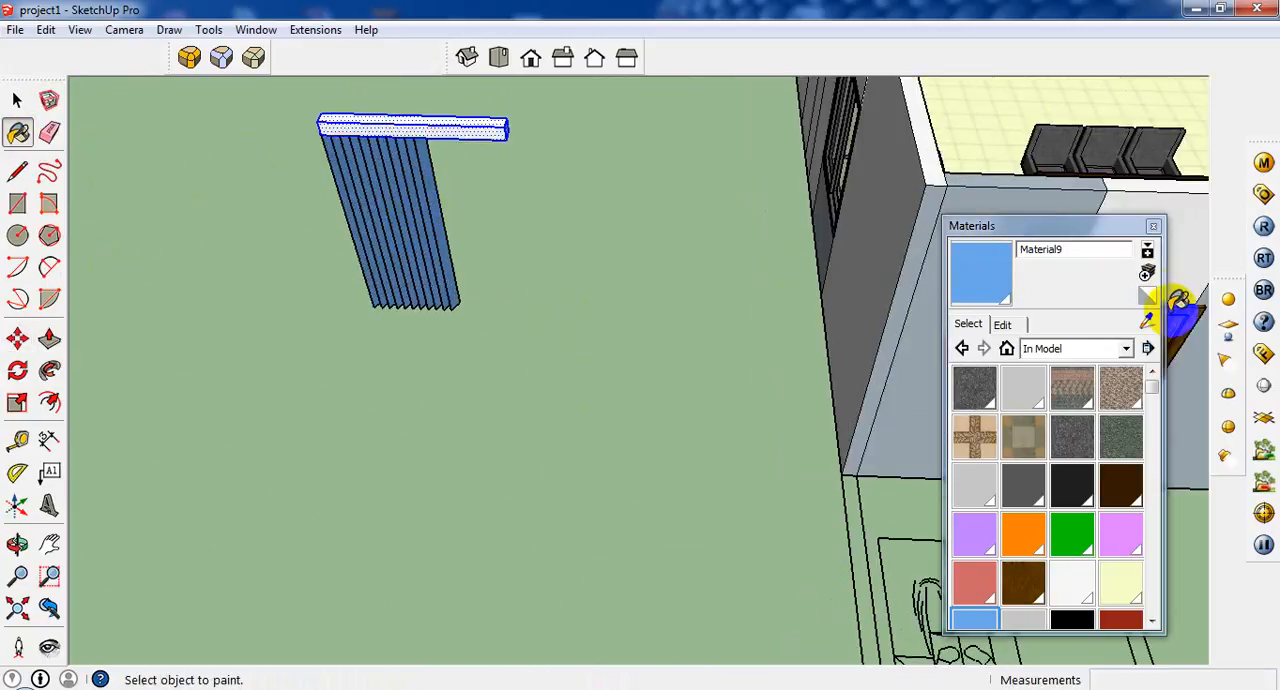
pyautogui.click(1149, 326)
pyautogui.moveTo(842, 118); pyautogui.dragTo(1035, 175, button='middle')
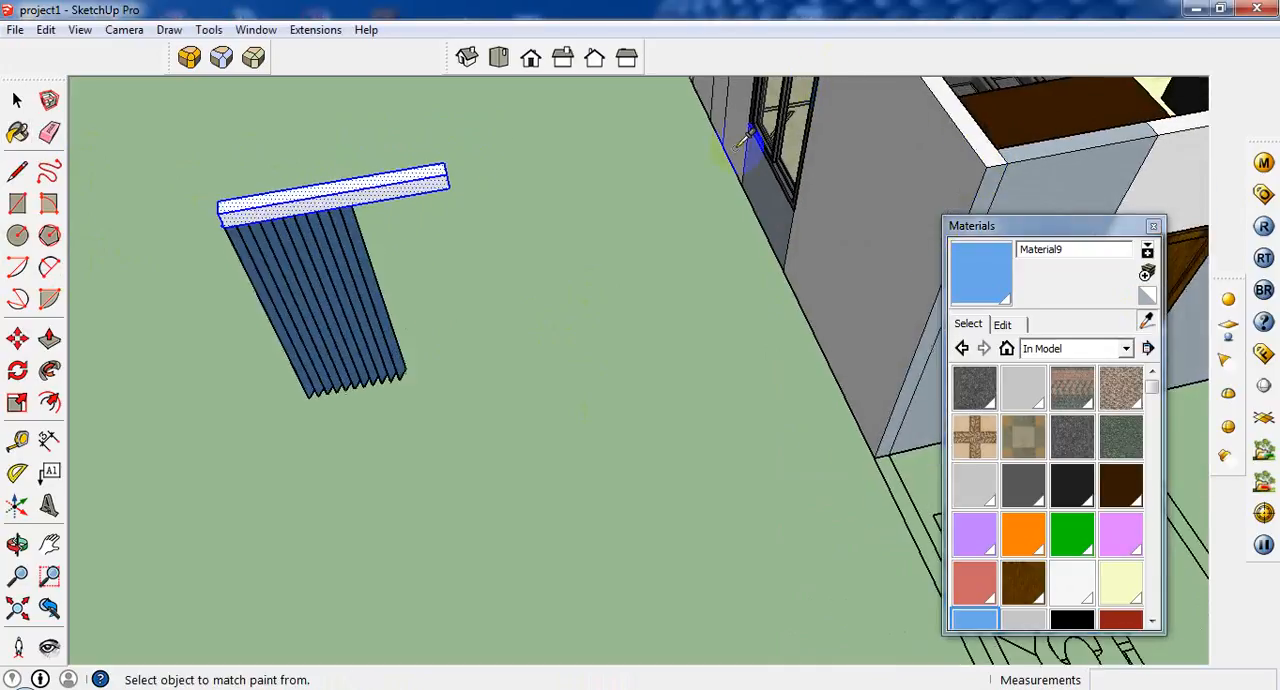
pyautogui.scroll(3, 755, 165)
pyautogui.click(772, 164)
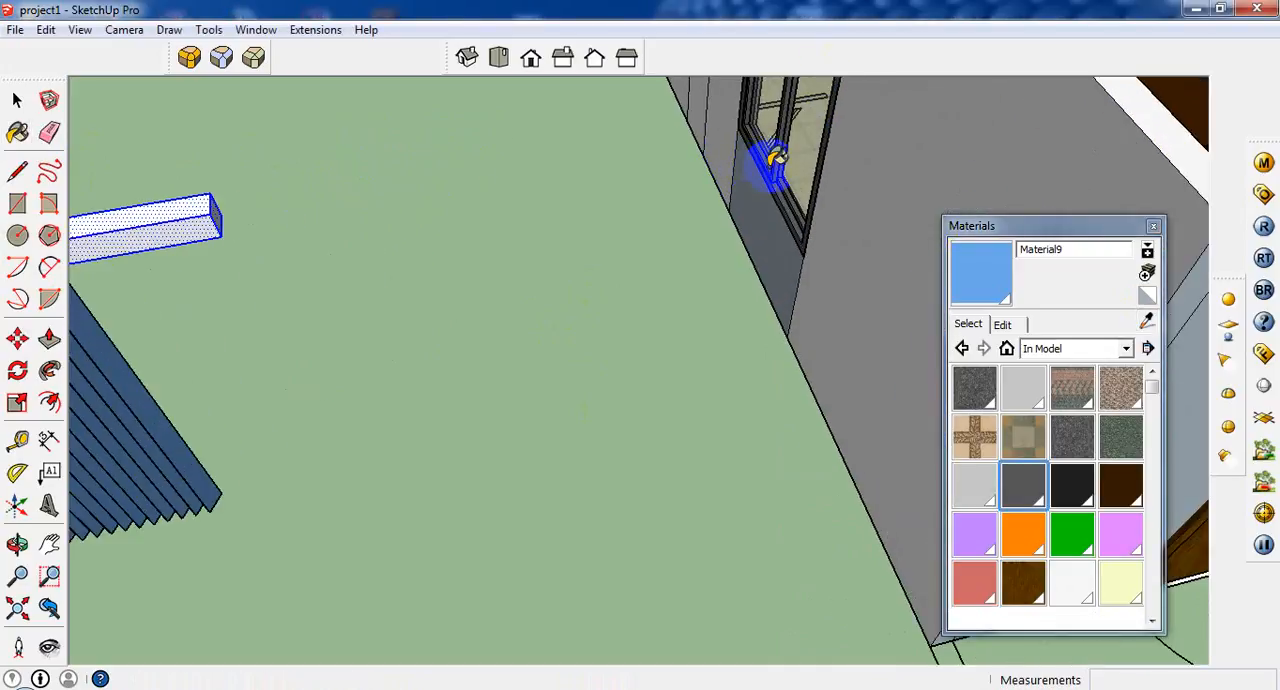
pyautogui.click(214, 214)
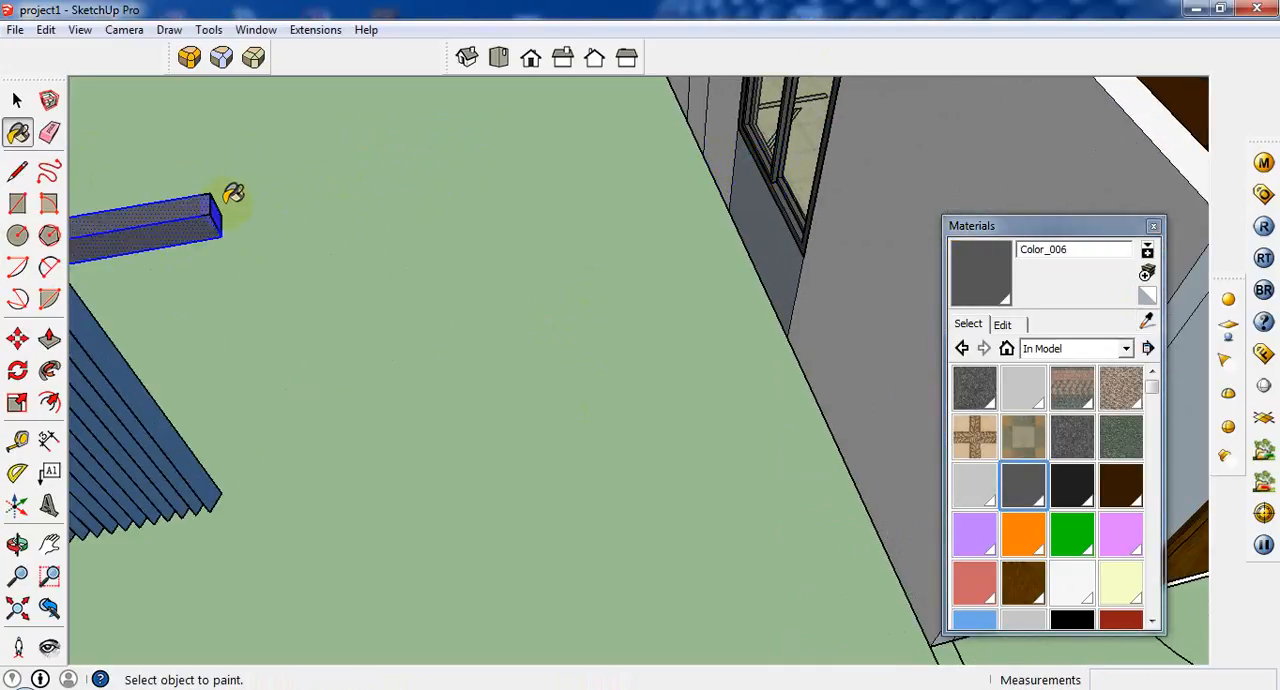
# Select all the blind slats and copy them about 2' 1 5/16" along the bar to fill its remaining length.
pyautogui.moveTo(234, 200)
pyautogui.mouseDown(button='middle')
pyautogui.moveTo(429, 252)
pyautogui.moveTo(250, 180)
pyautogui.mouseUp(button='middle')
pyautogui.click(14, 97)
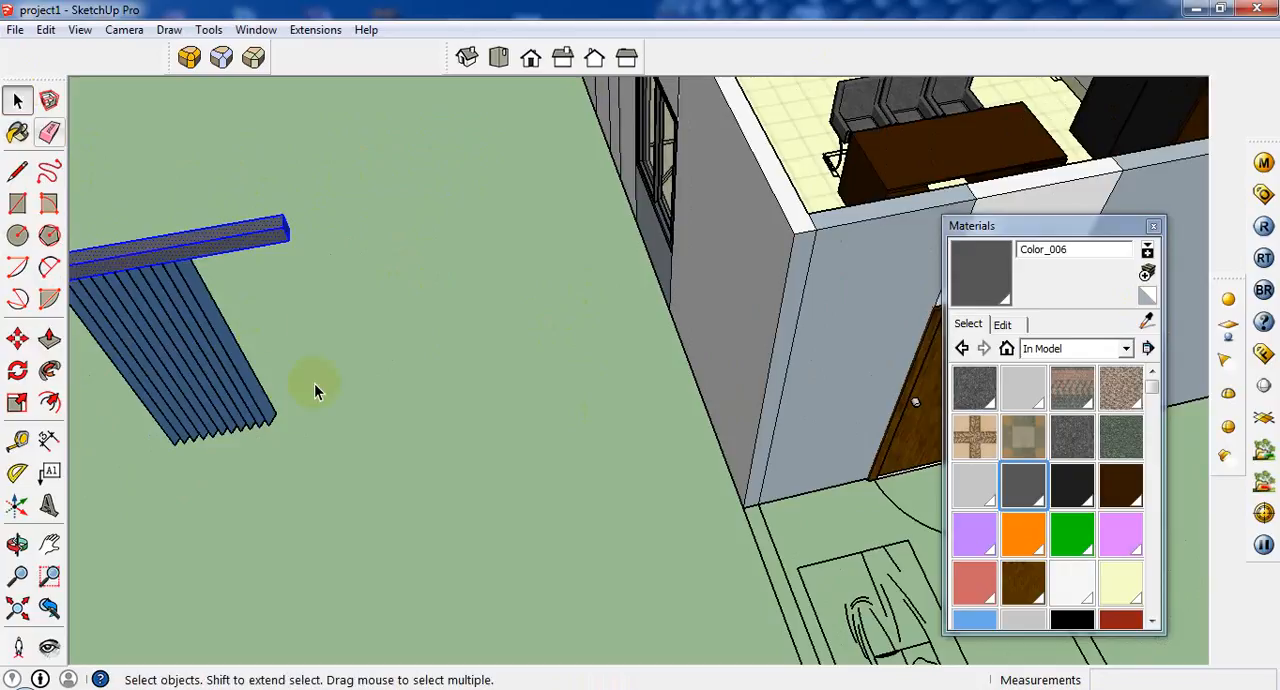
pyautogui.click(264, 425)
pyautogui.moveTo(153, 483); pyautogui.dragTo(152, 484)
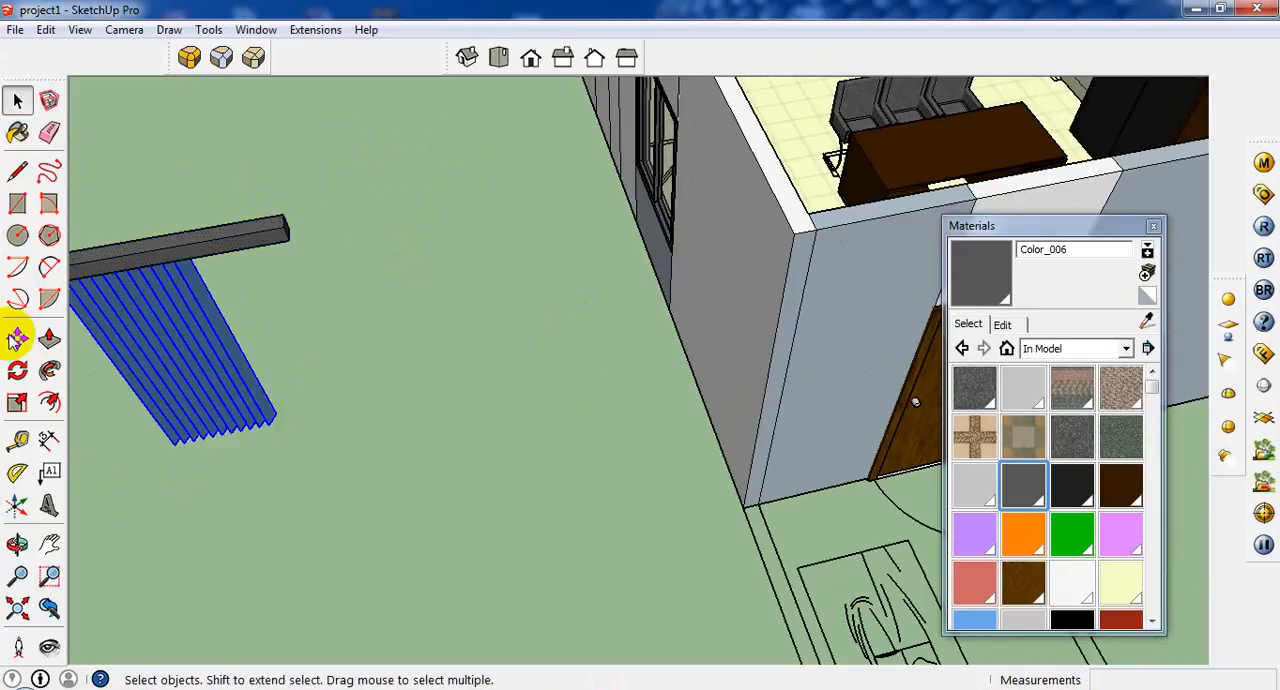
pyautogui.click(17, 338)
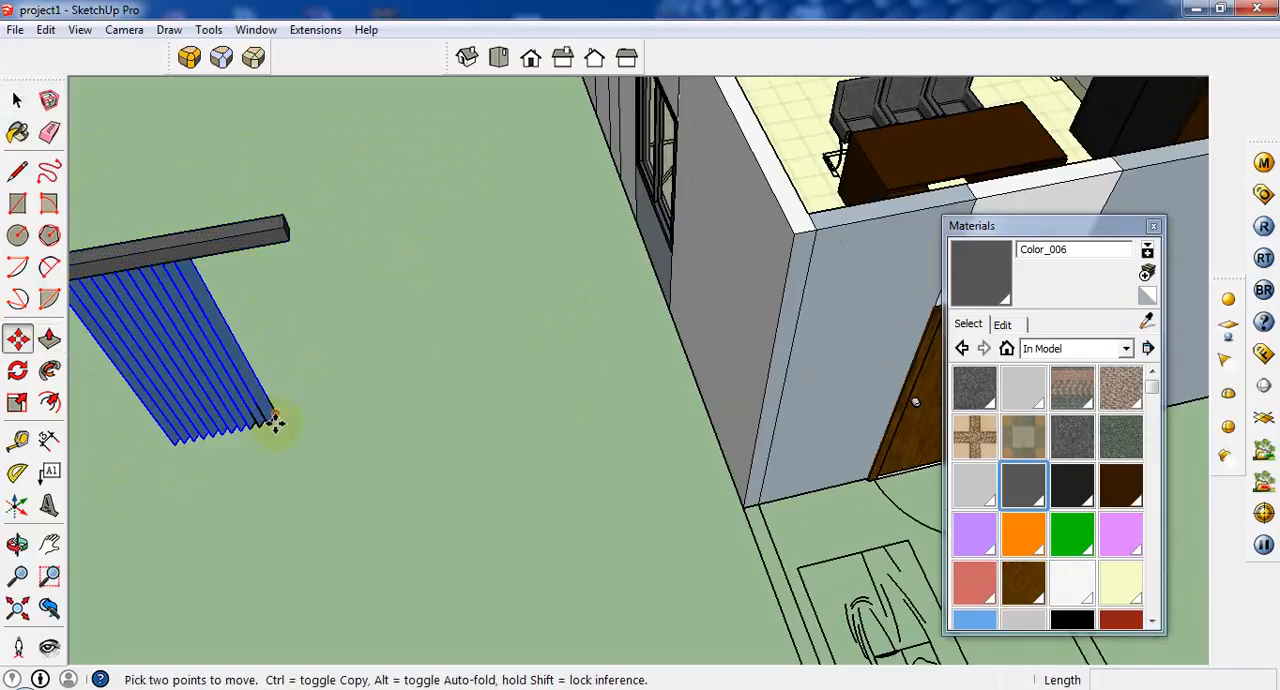
pyautogui.click(172, 264)
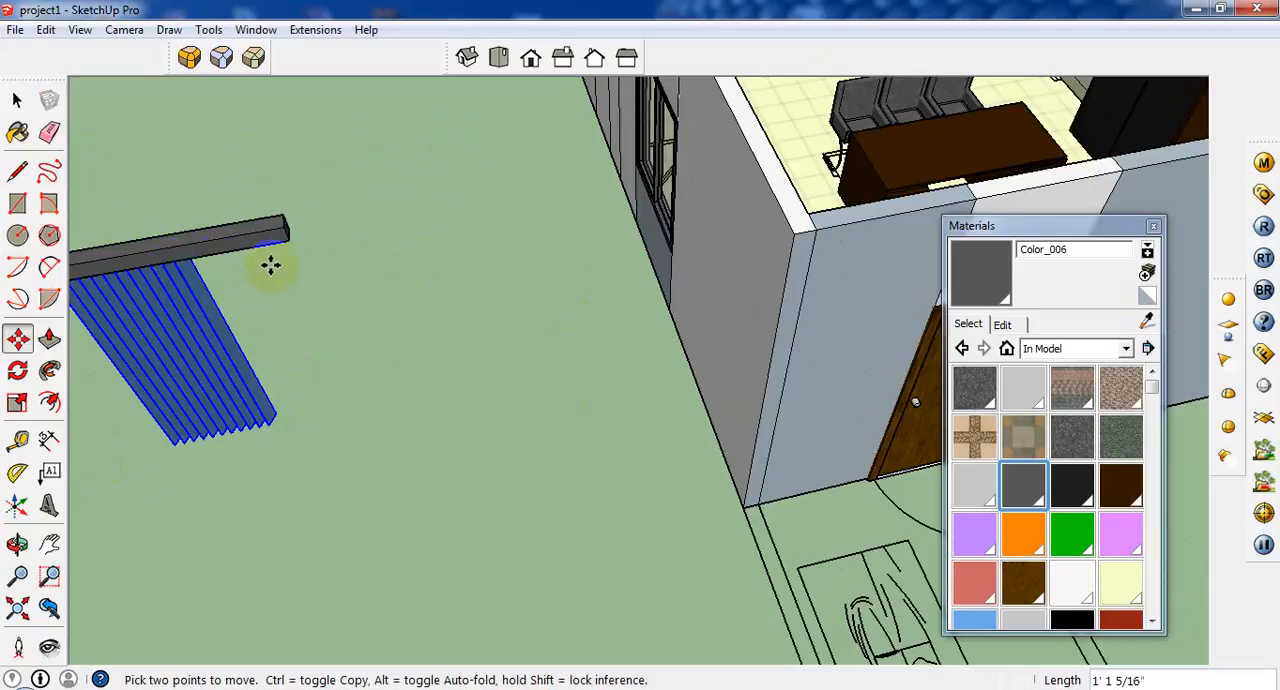
pyautogui.press('ctrl')
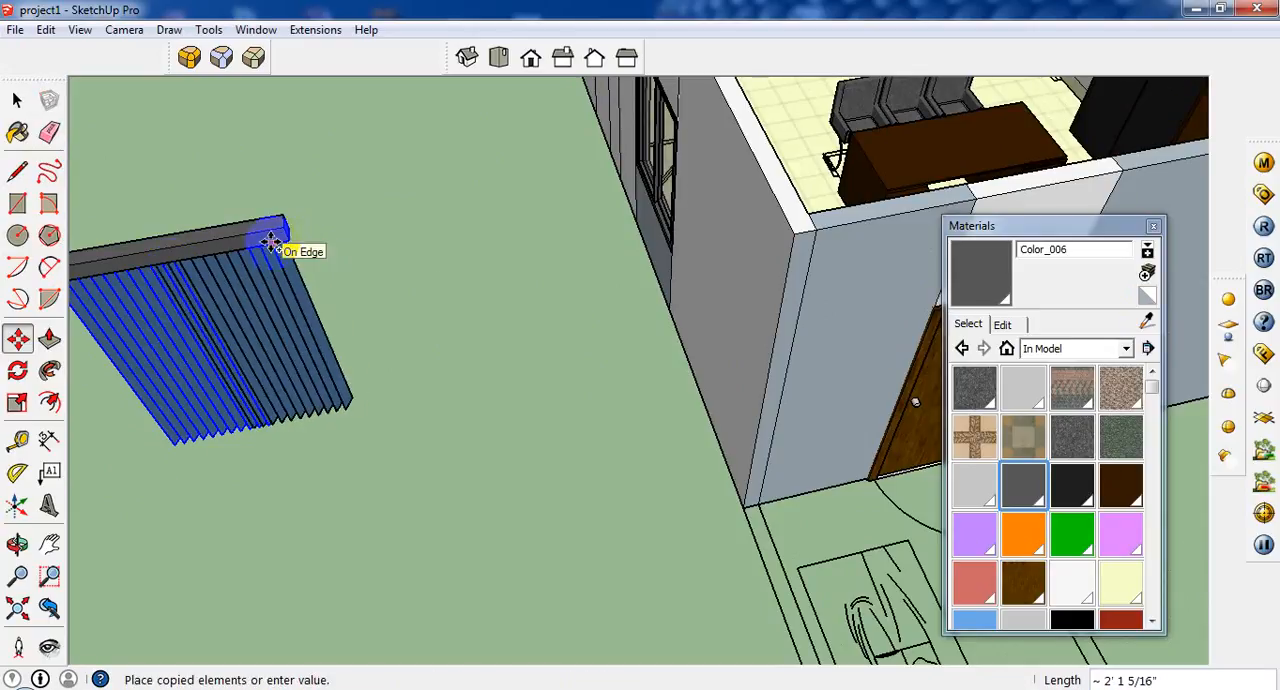
pyautogui.click(271, 246)
pyautogui.scroll(4, 229, 289)
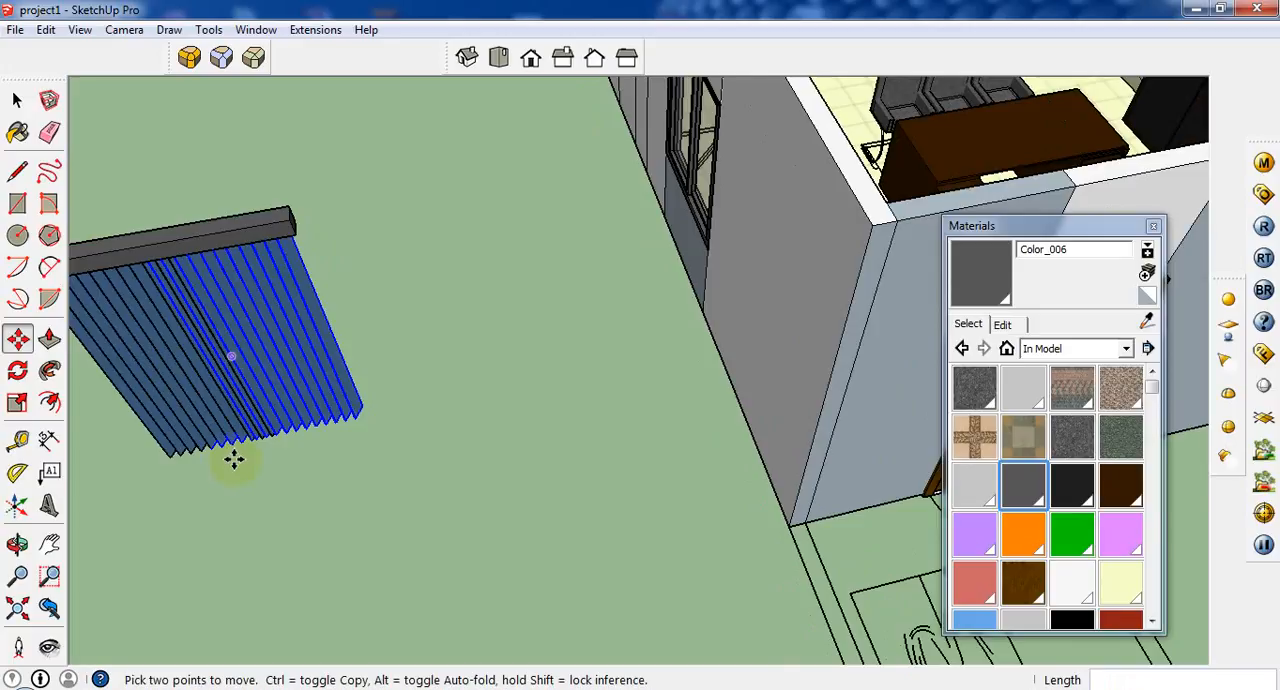
pyautogui.scroll(1, 250, 432)
pyautogui.click(271, 429)
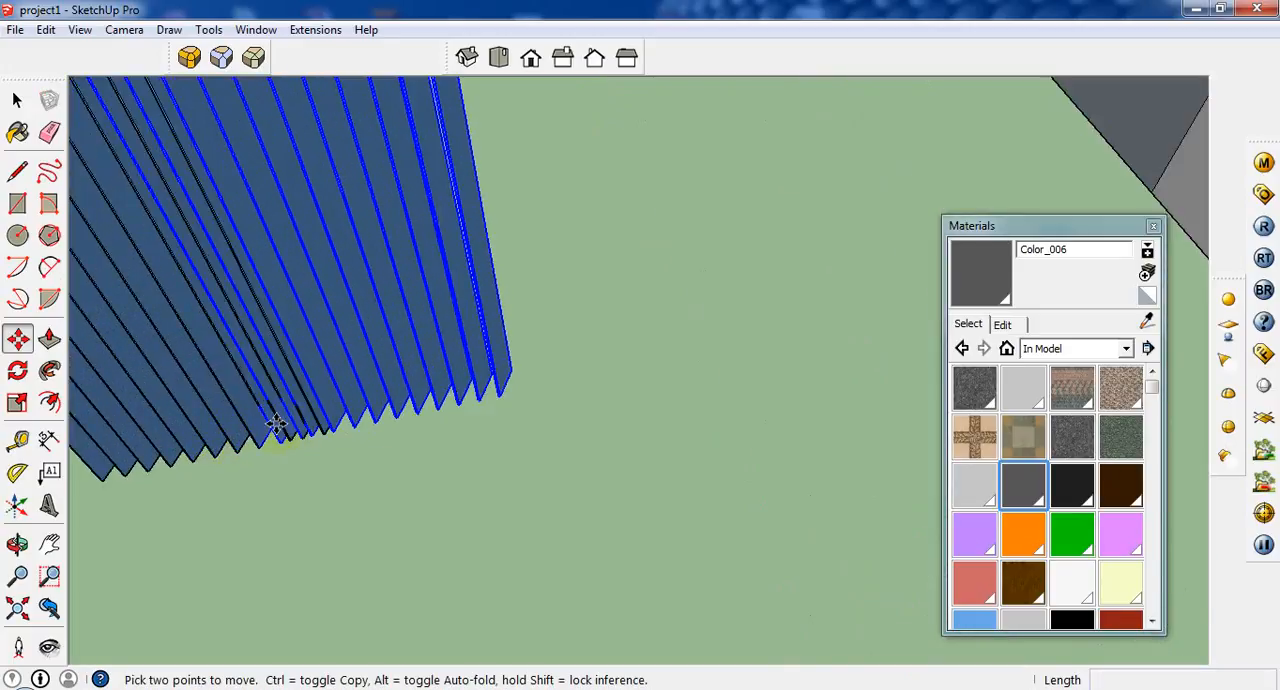
pyautogui.press('Escape')
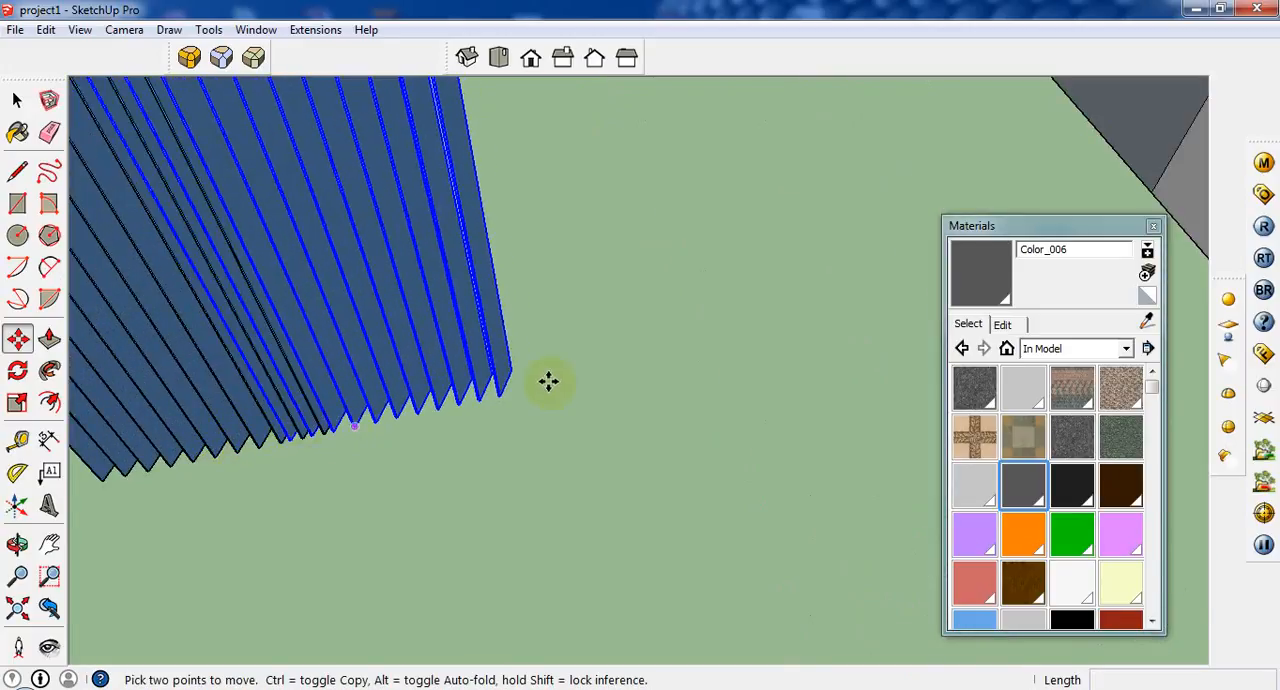
pyautogui.scroll(-5, 565, 400)
pyautogui.click(79, 30)
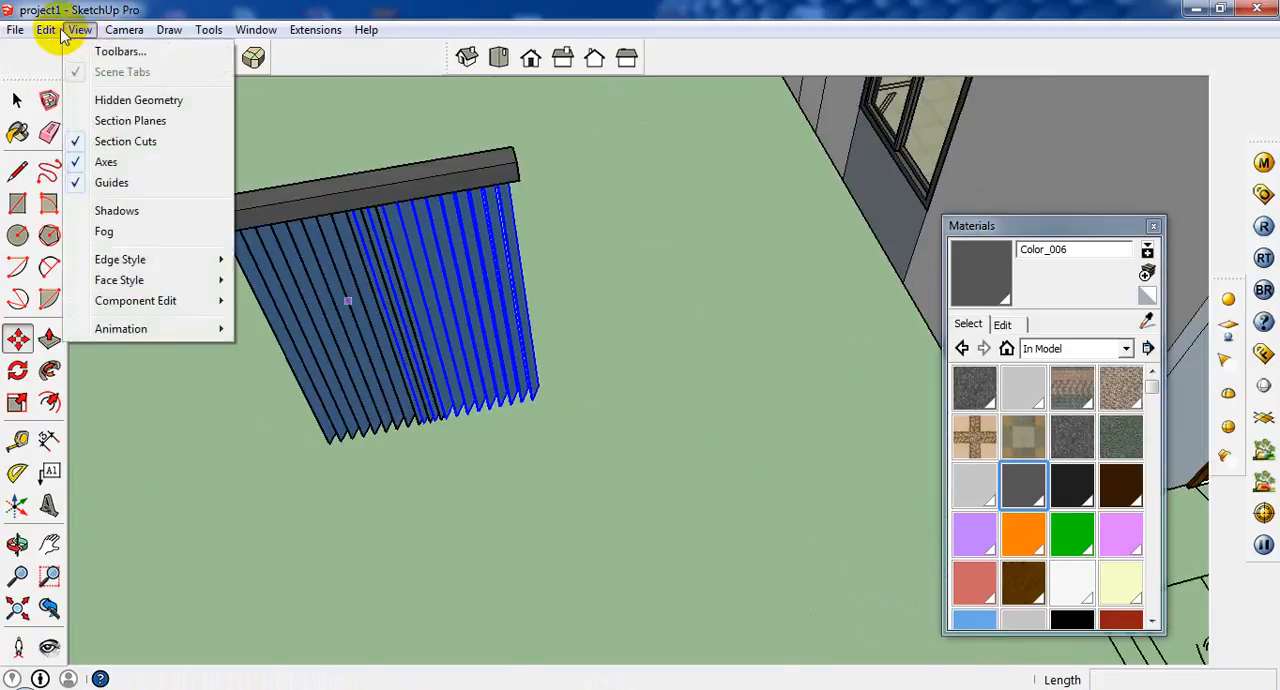
pyautogui.click(108, 33)
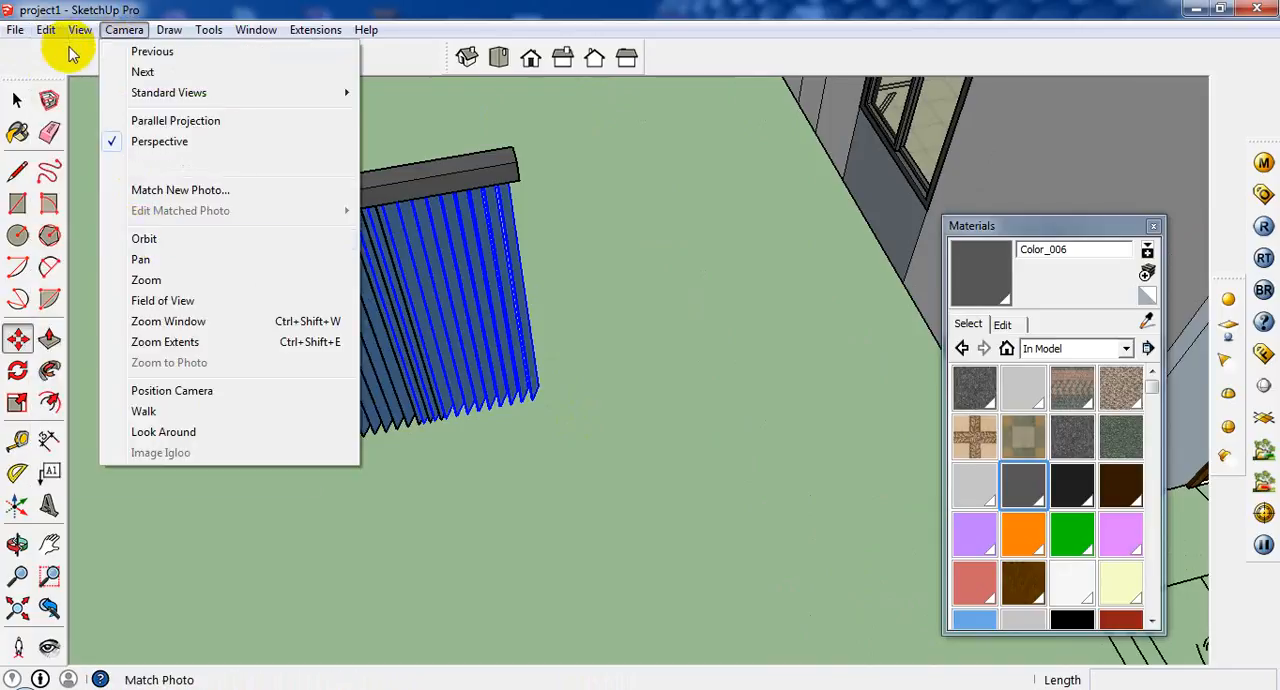
pyautogui.moveTo(80, 30)
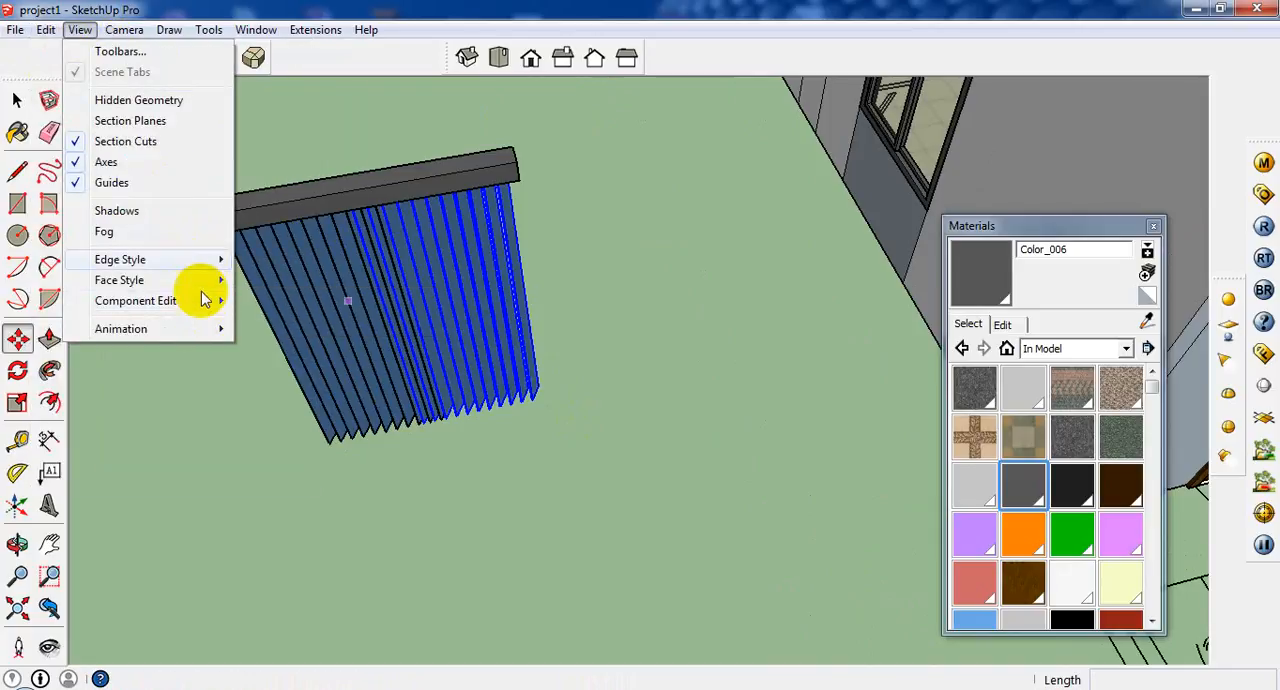
pyautogui.moveTo(171, 263)
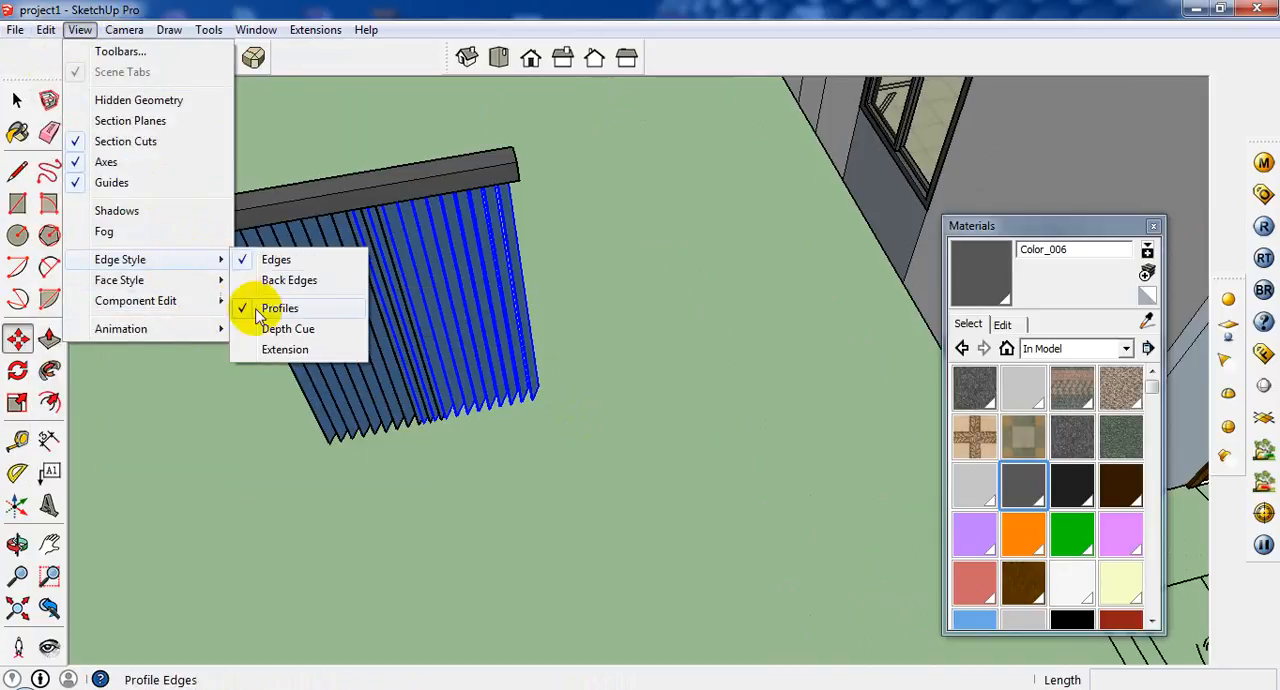
pyautogui.moveTo(215, 280)
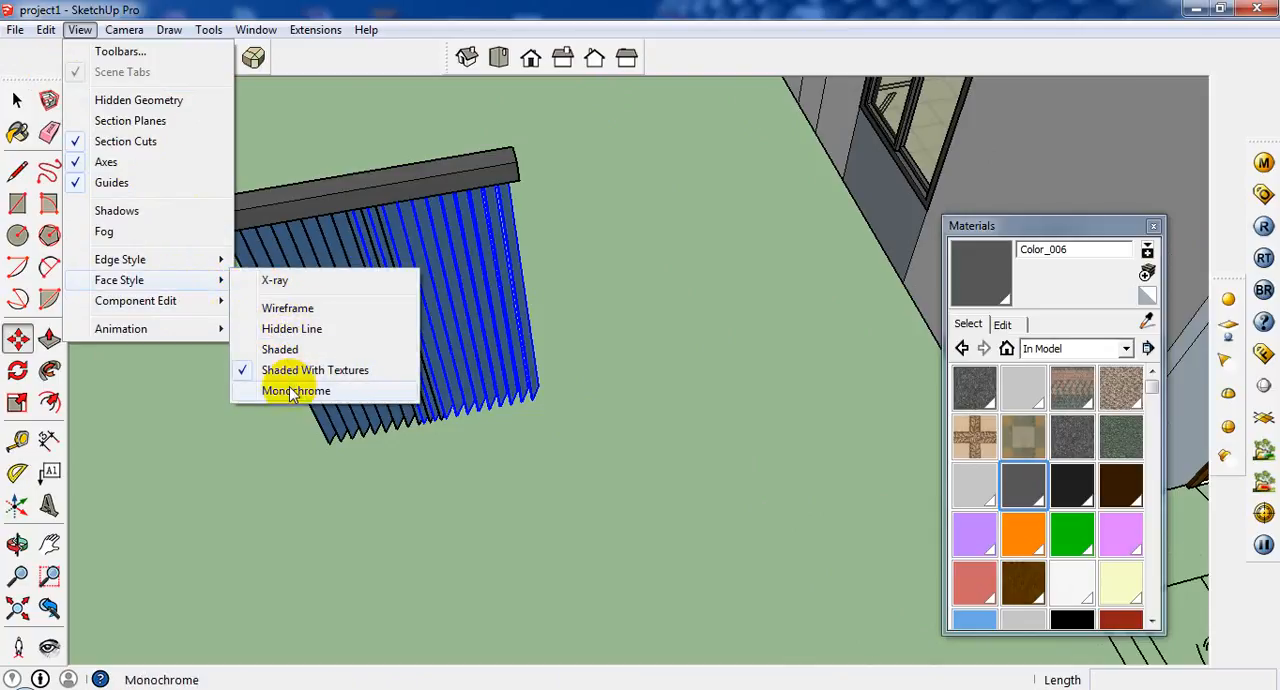
# Select the head rail together with all slats and make them a component named vb.
pyautogui.click(17, 100)
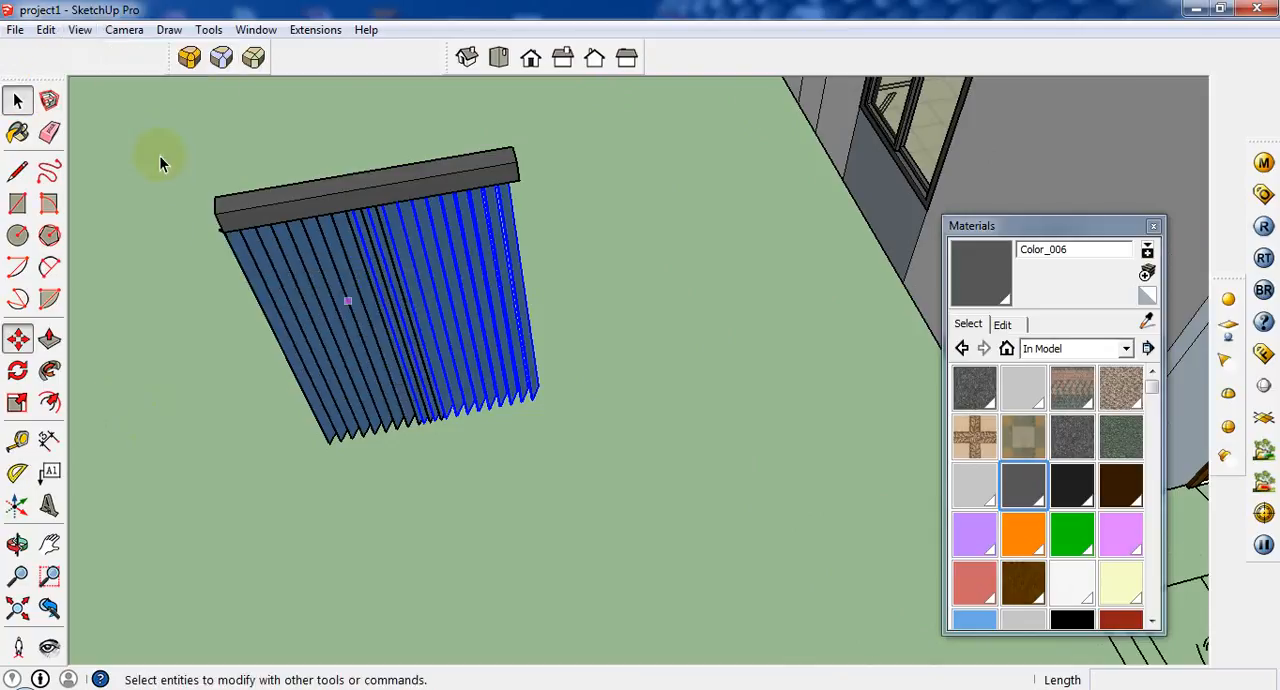
pyautogui.scroll(-5, 536, 267)
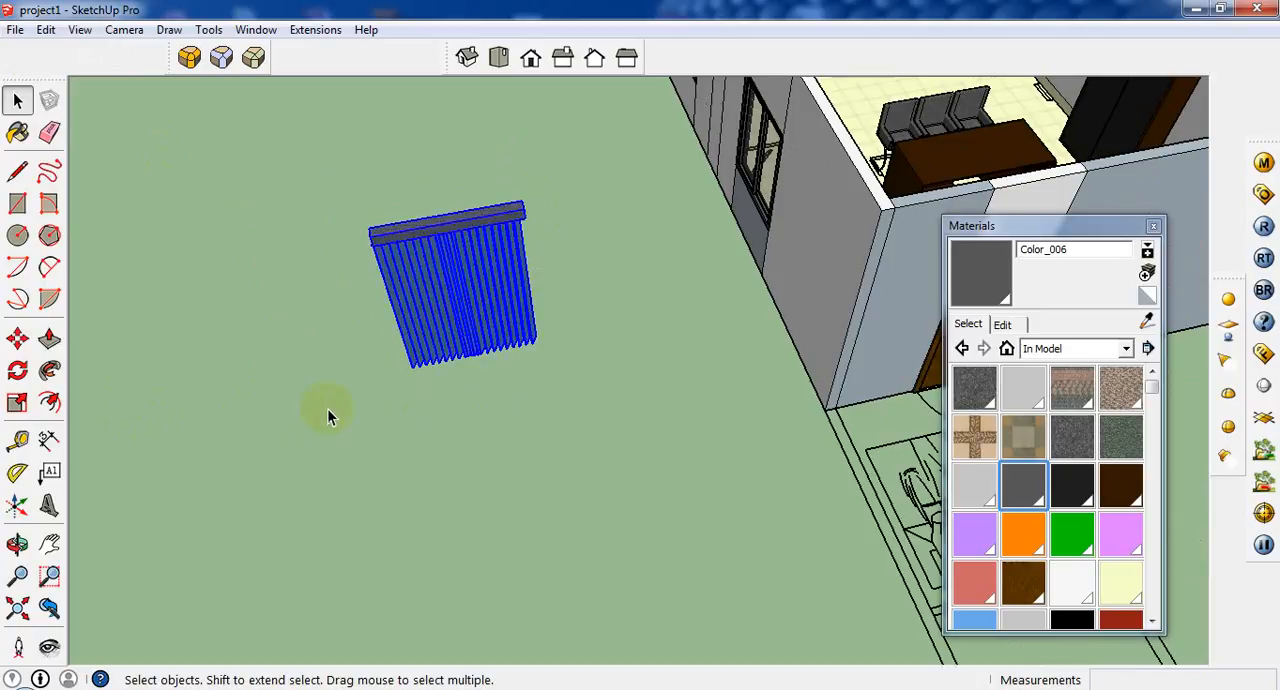
pyautogui.scroll(3, 463, 249)
pyautogui.rightClick(481, 220)
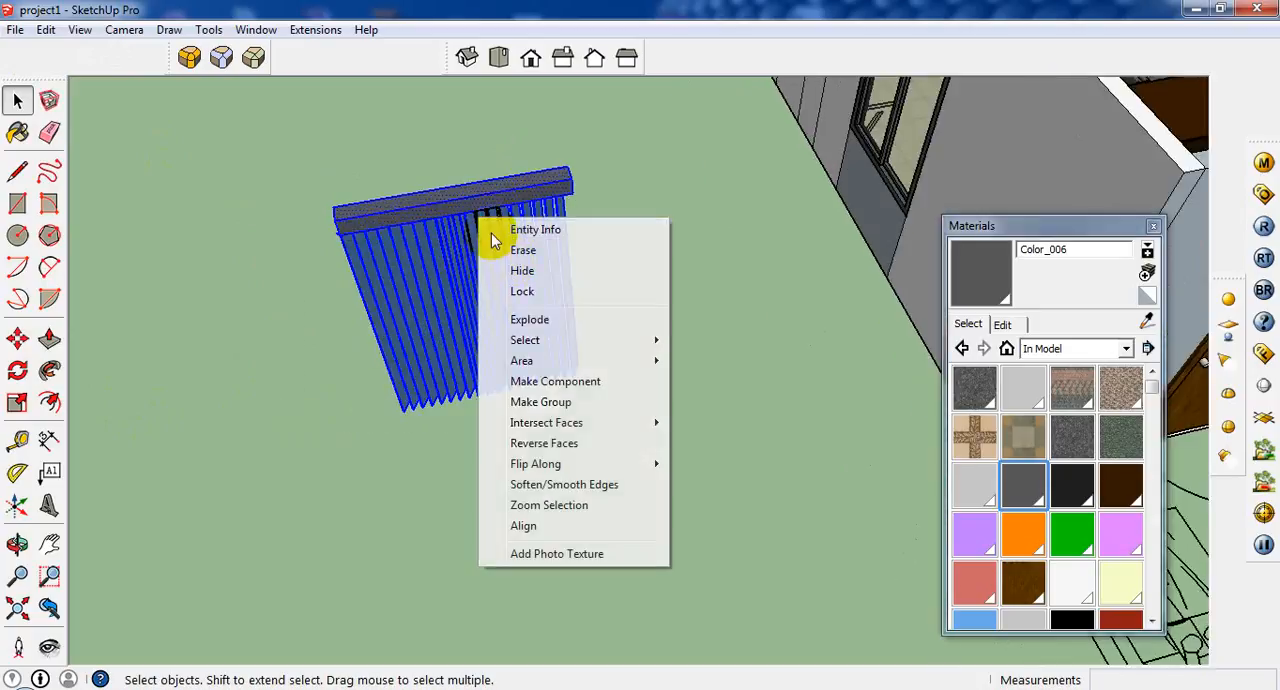
pyautogui.click(52, 104)
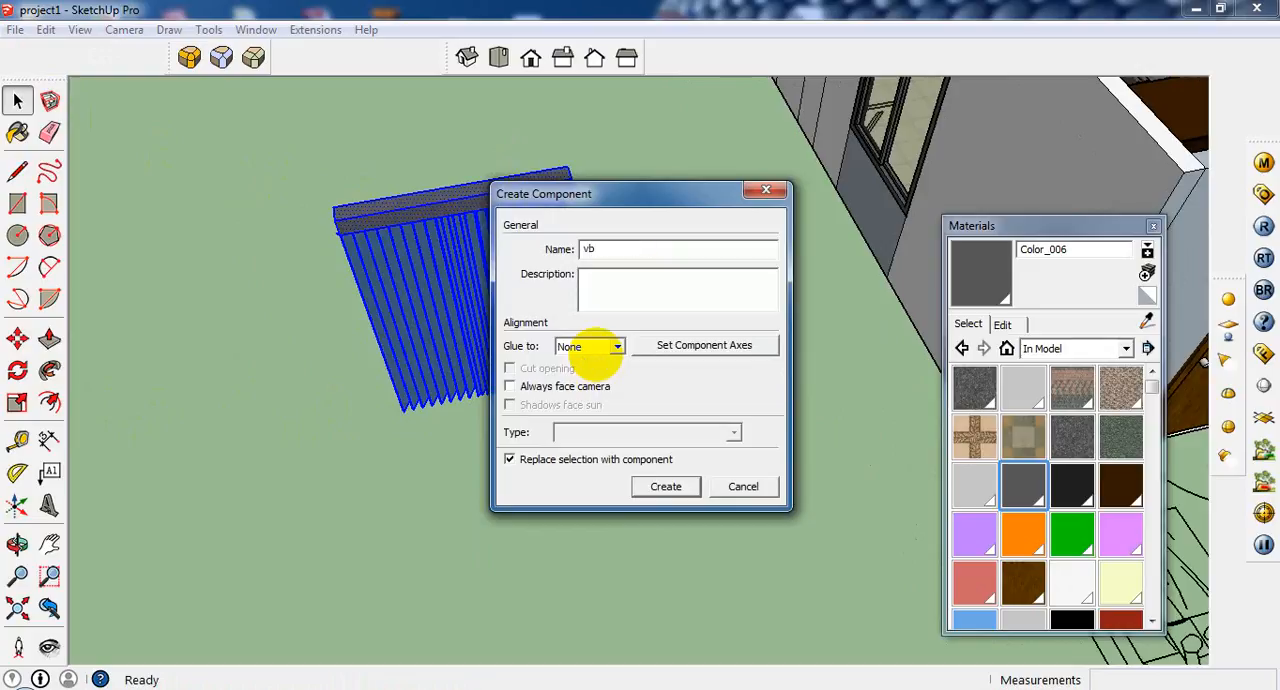
pyautogui.click(666, 487)
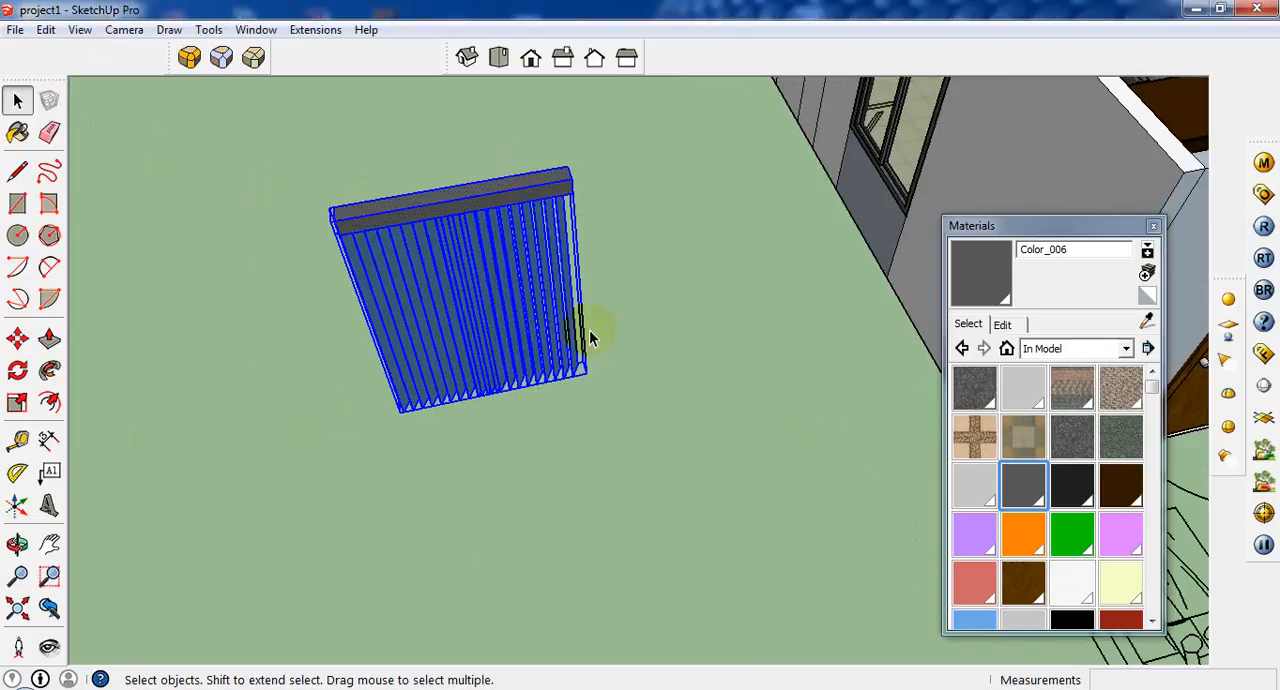
# Move the vb blind component by its upper rail corner into the office, next to the window beside the cupboard.
pyautogui.moveTo(590, 338); pyautogui.dragTo(117, 346, button='middle')
pyautogui.click(17, 340)
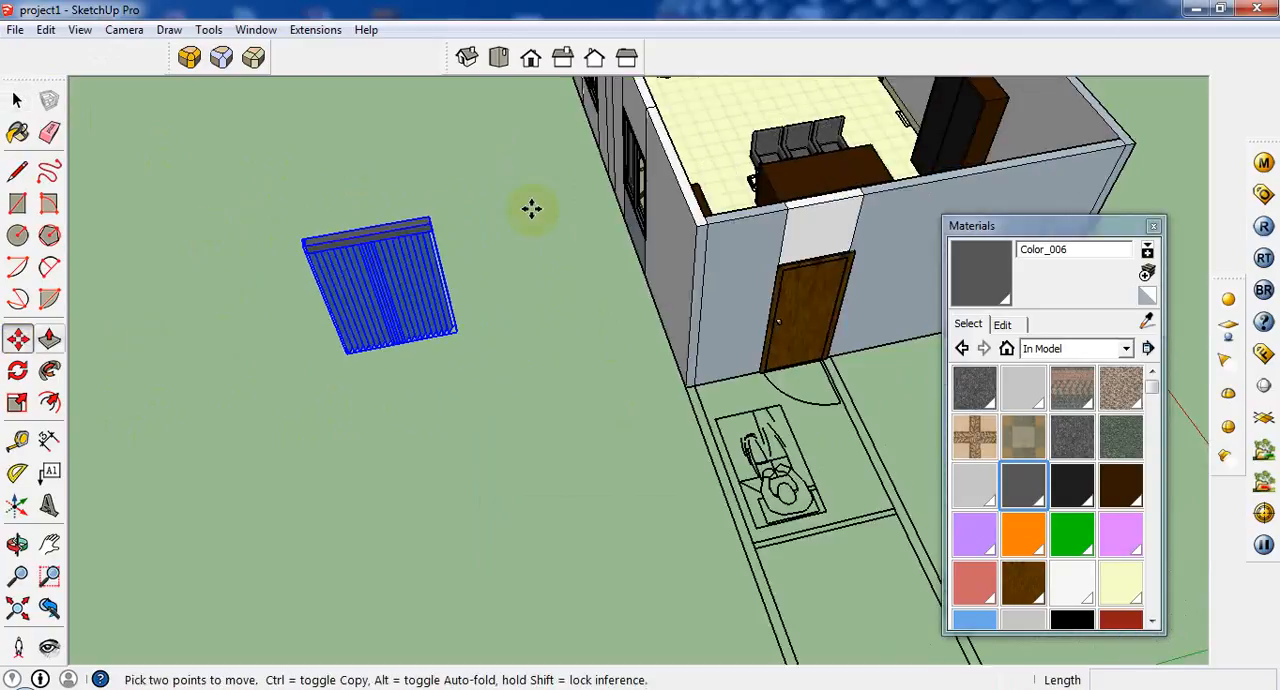
pyautogui.click(427, 218)
pyautogui.moveTo(714, 151); pyautogui.dragTo(857, 423, button='middle')
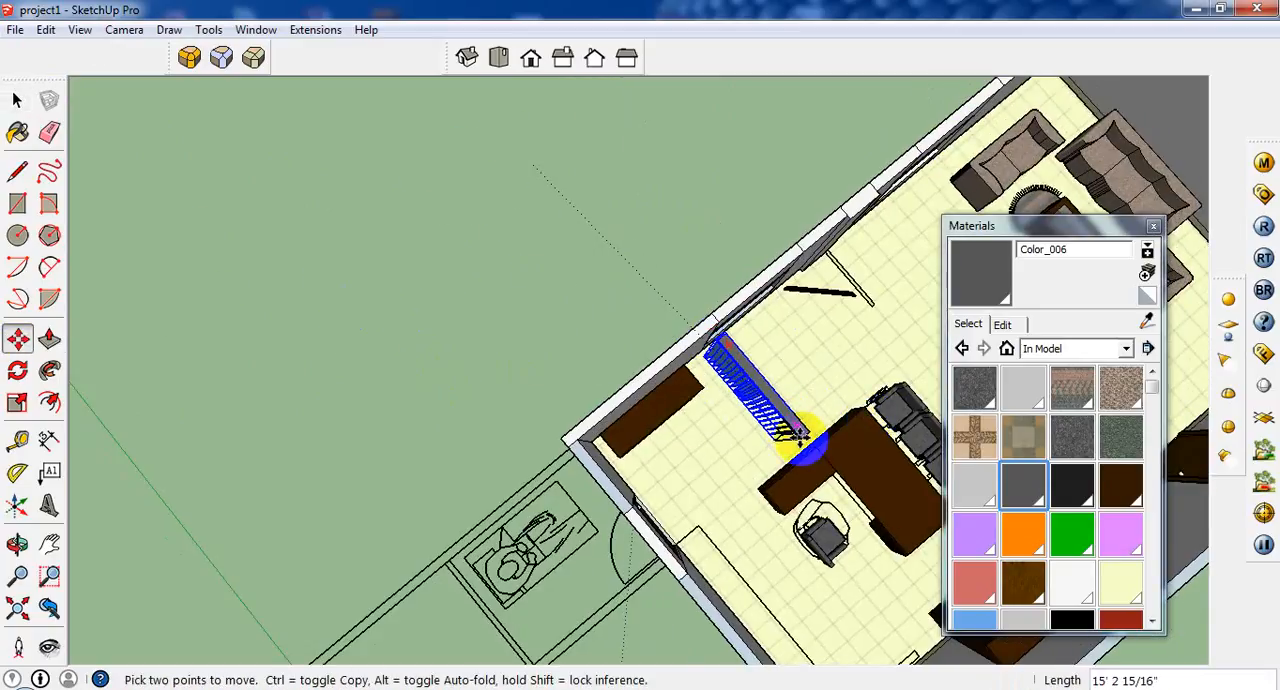
pyautogui.click(787, 425)
# Rotate the vb blind component about its centre until its rail runs parallel to the window wall.
pyautogui.moveTo(760, 395); pyautogui.dragTo(800, 412, button='middle')
pyautogui.press('q')
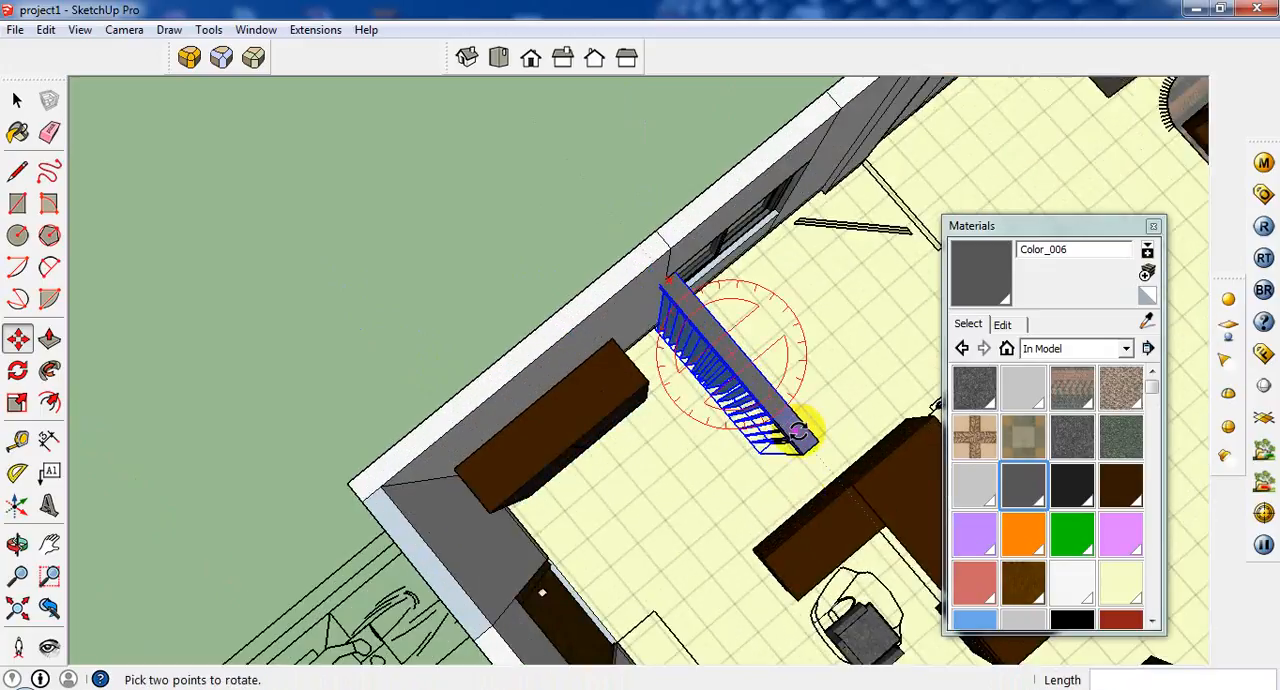
pyautogui.click(800, 435)
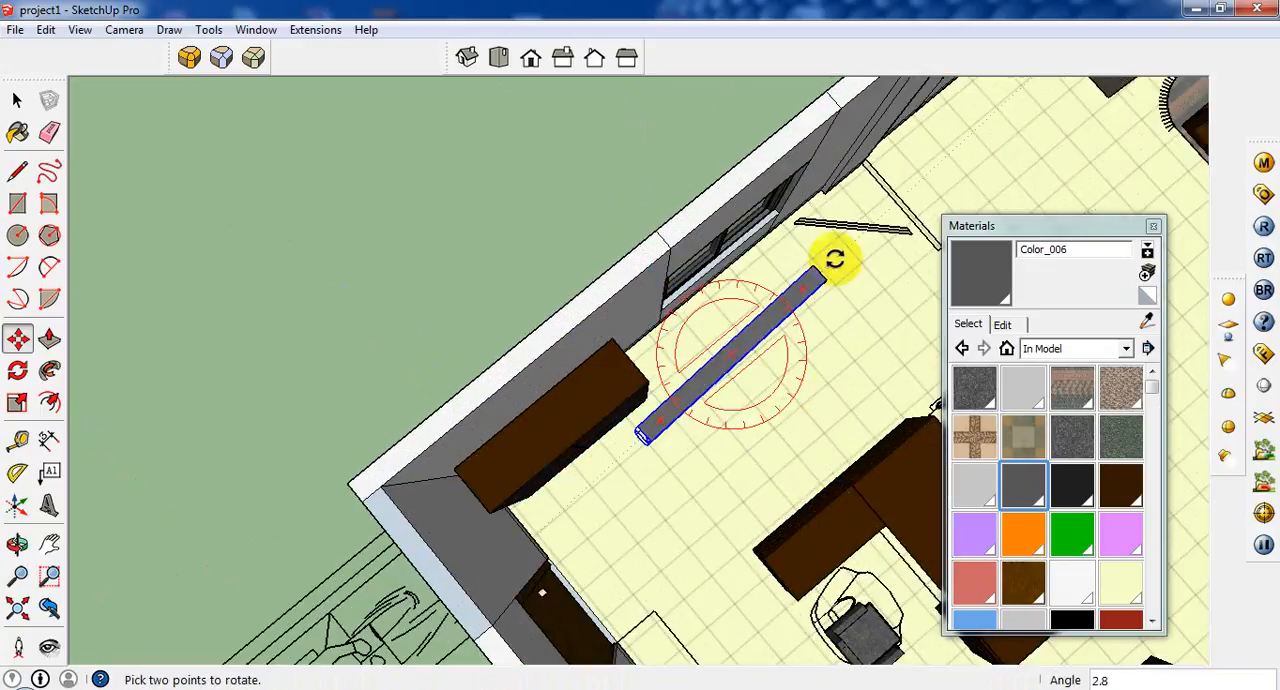
pyautogui.press('m')
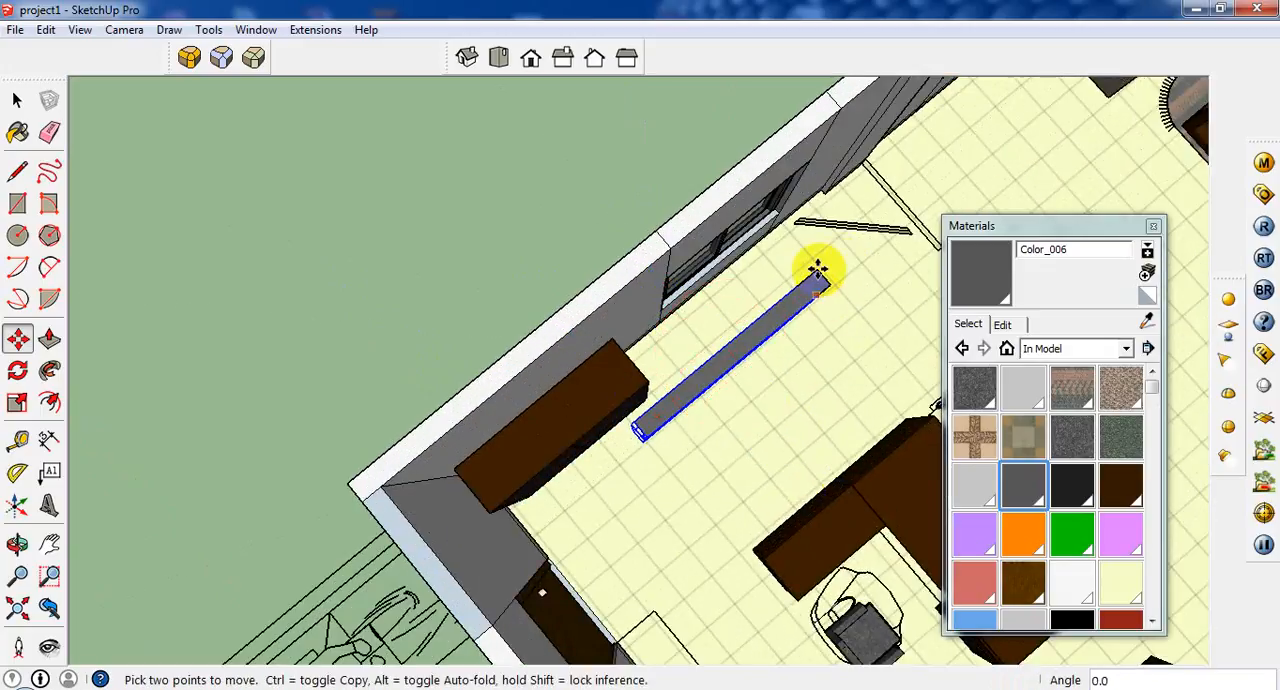
# Move the vb blind component against the window wall and raise it so its head rail sits above the window.
pyautogui.click(734, 338)
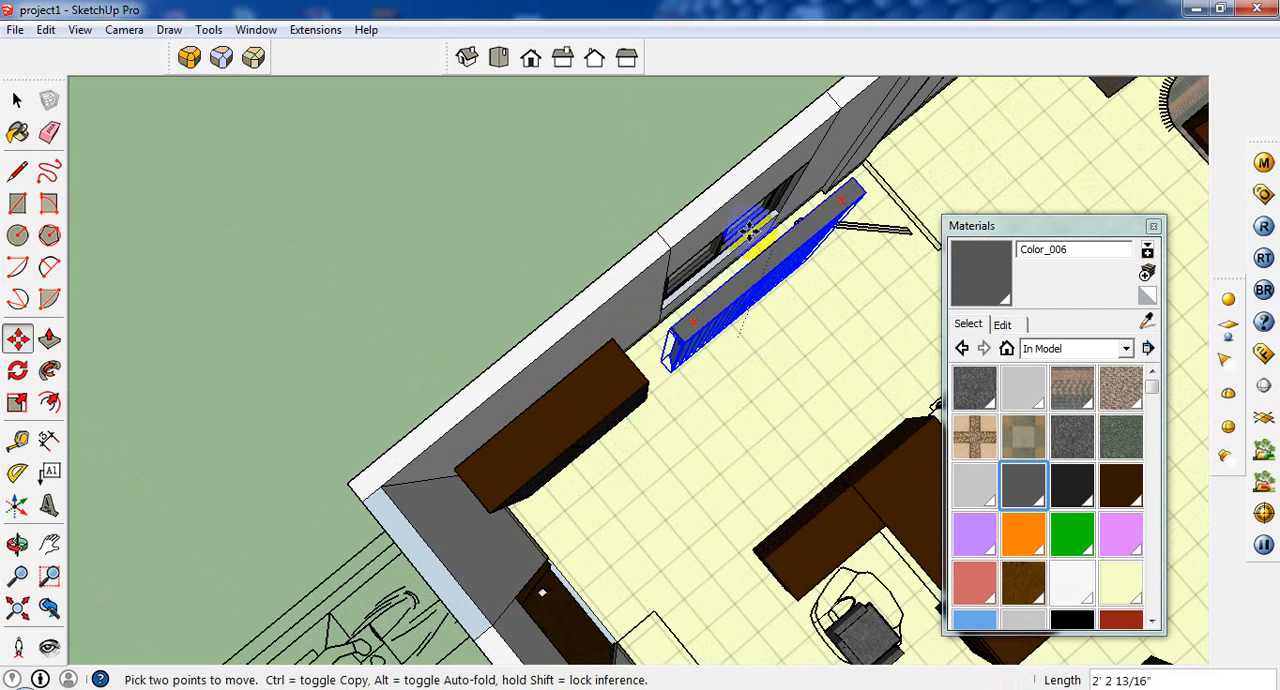
pyautogui.moveTo(737, 215); pyautogui.dragTo(769, 157, button='middle')
pyautogui.click(774, 155)
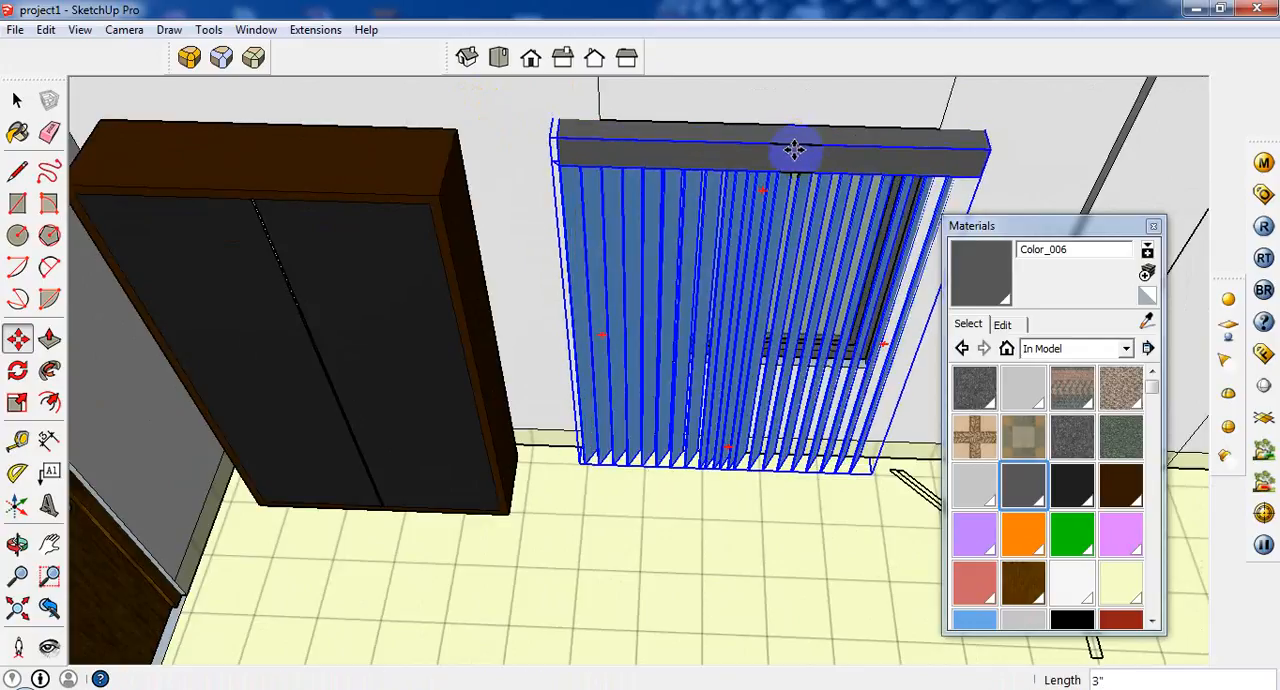
pyautogui.click(766, 100)
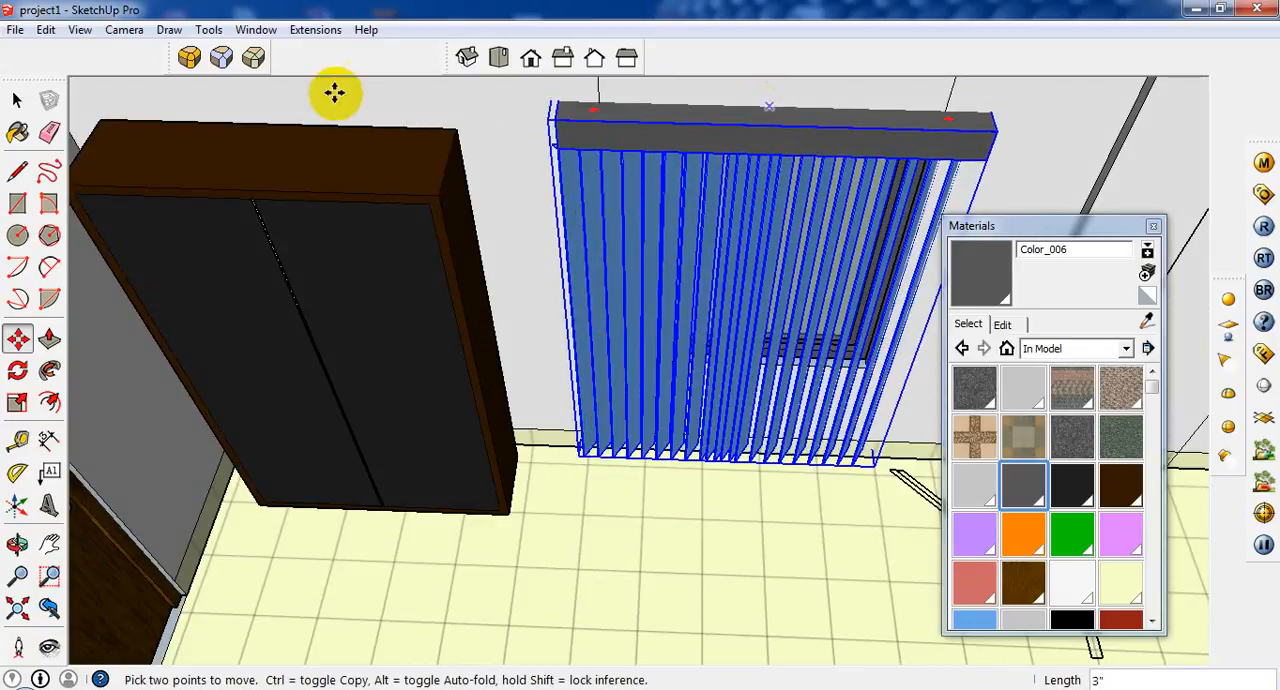
# Open the vb blind component for editing and delete the overlapping slats crowded together in its middle.
pyautogui.click(17, 100)
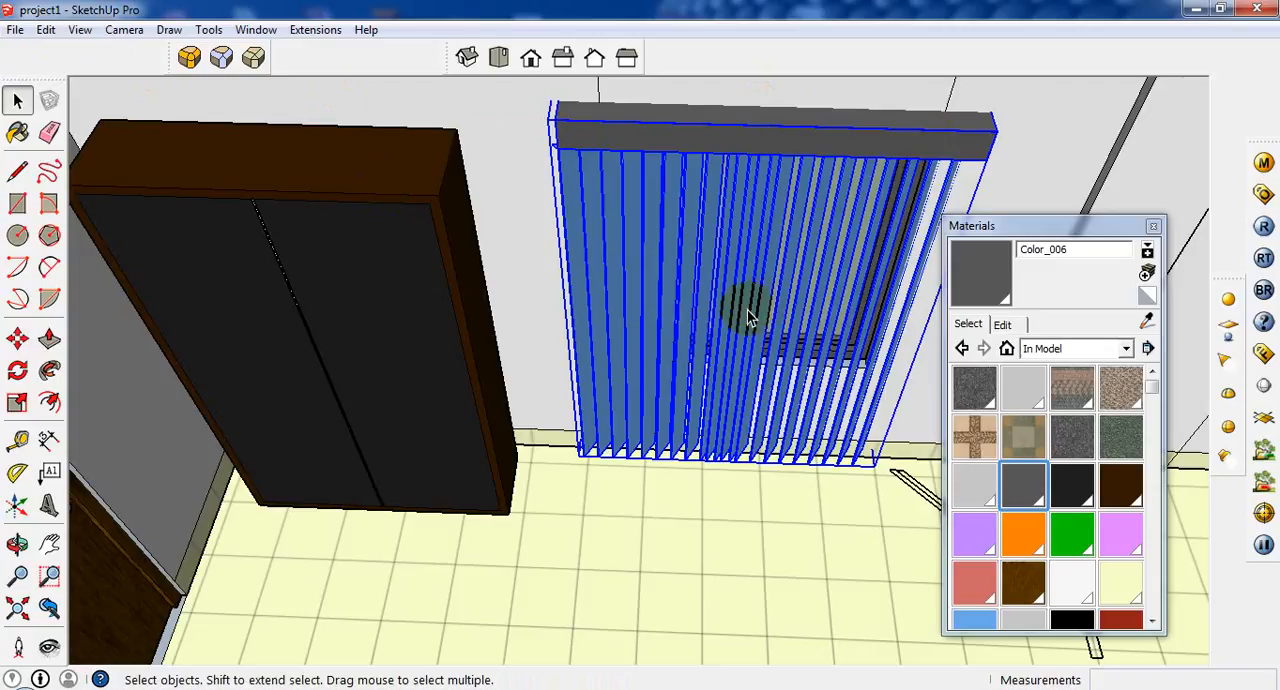
pyautogui.click(765, 485)
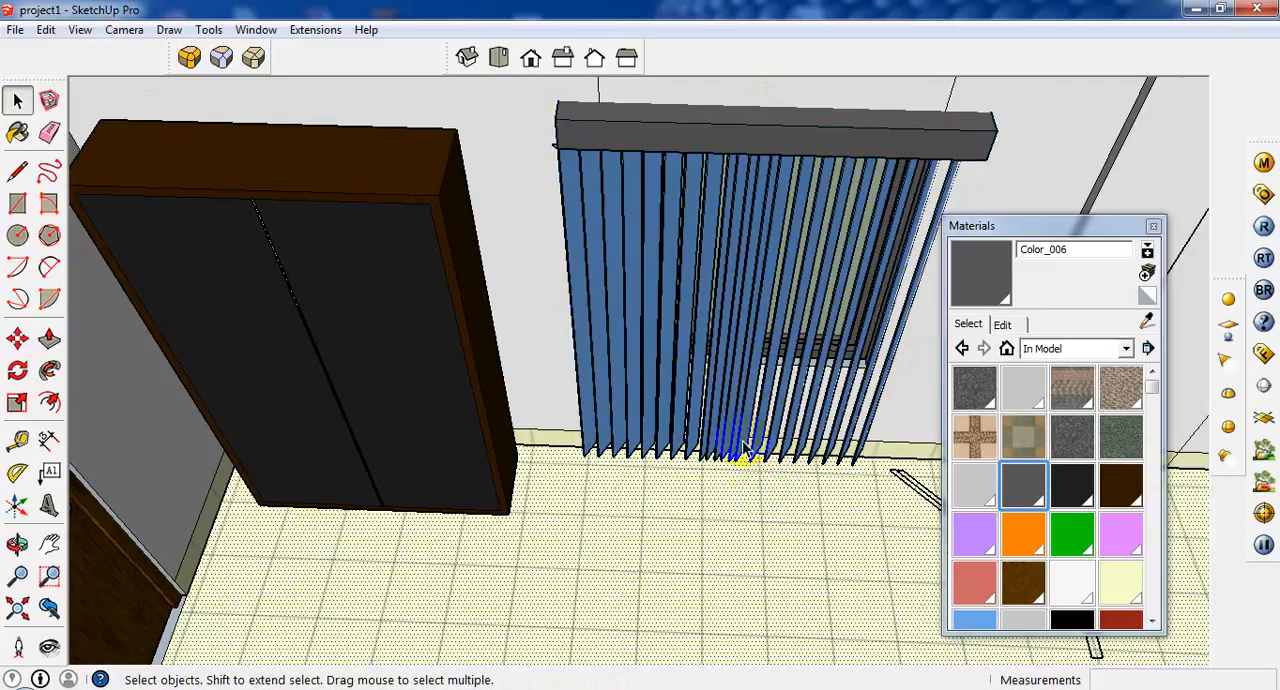
pyautogui.click(742, 445)
pyautogui.doubleClick(742, 445)
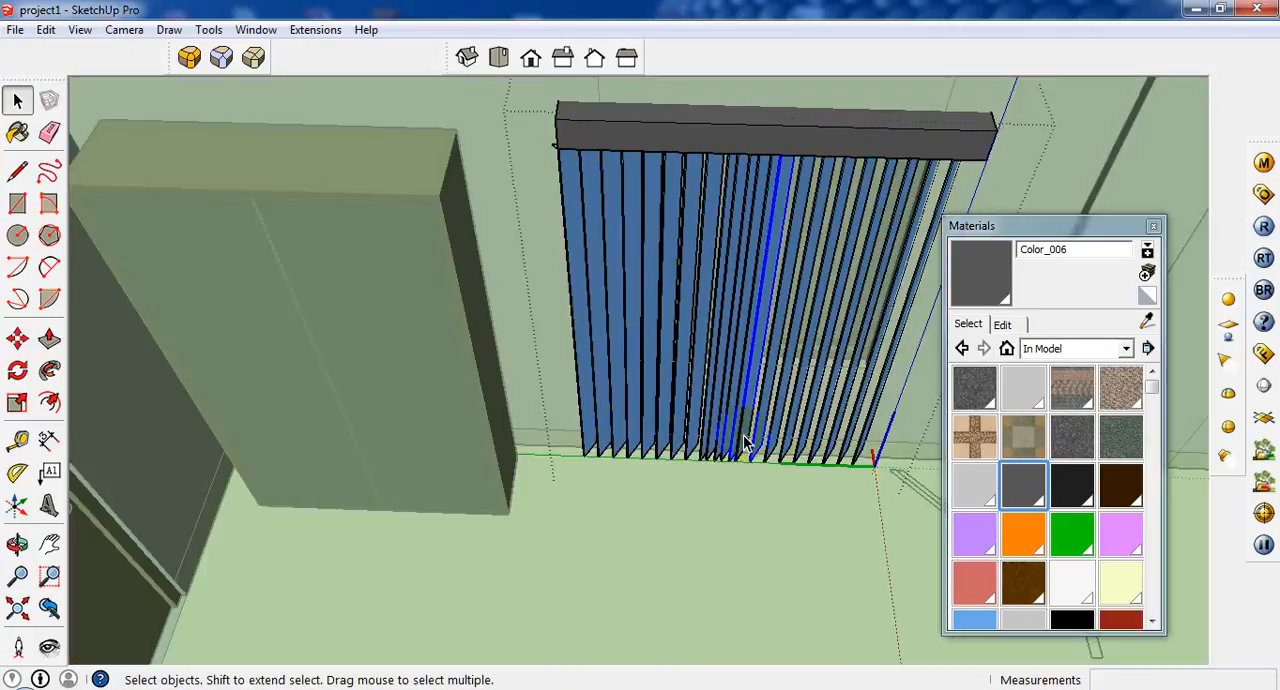
pyautogui.click(731, 437)
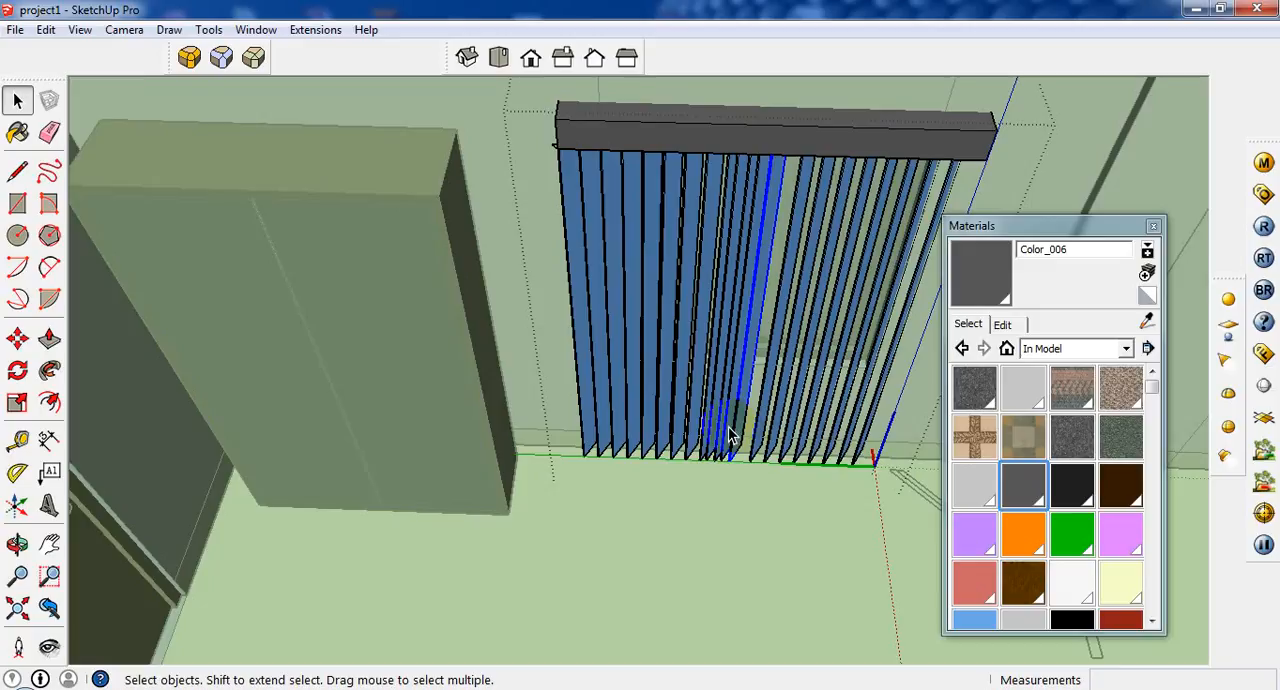
pyautogui.press('Delete')
pyautogui.click(725, 428)
pyautogui.press('Delete')
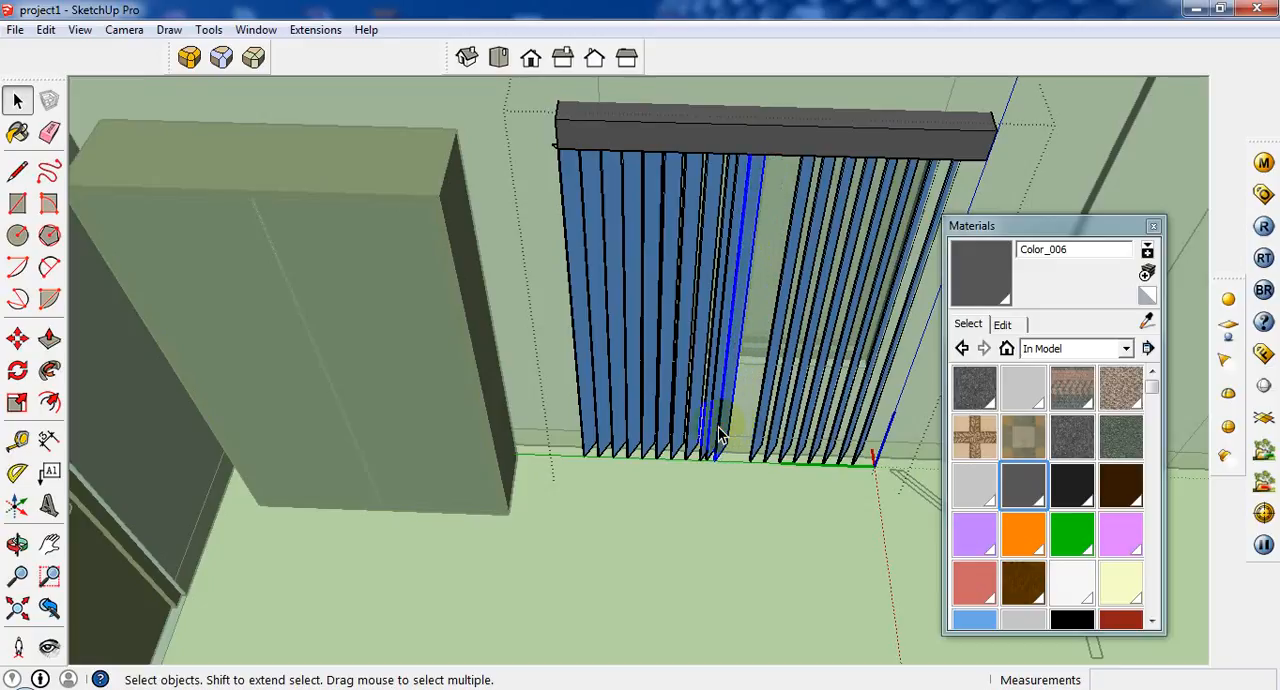
pyautogui.press('Delete')
# Copy three neighbouring slats about 7 5/16" along the rail to fill the gap, and finish editing the blind component.
pyautogui.click(714, 432)
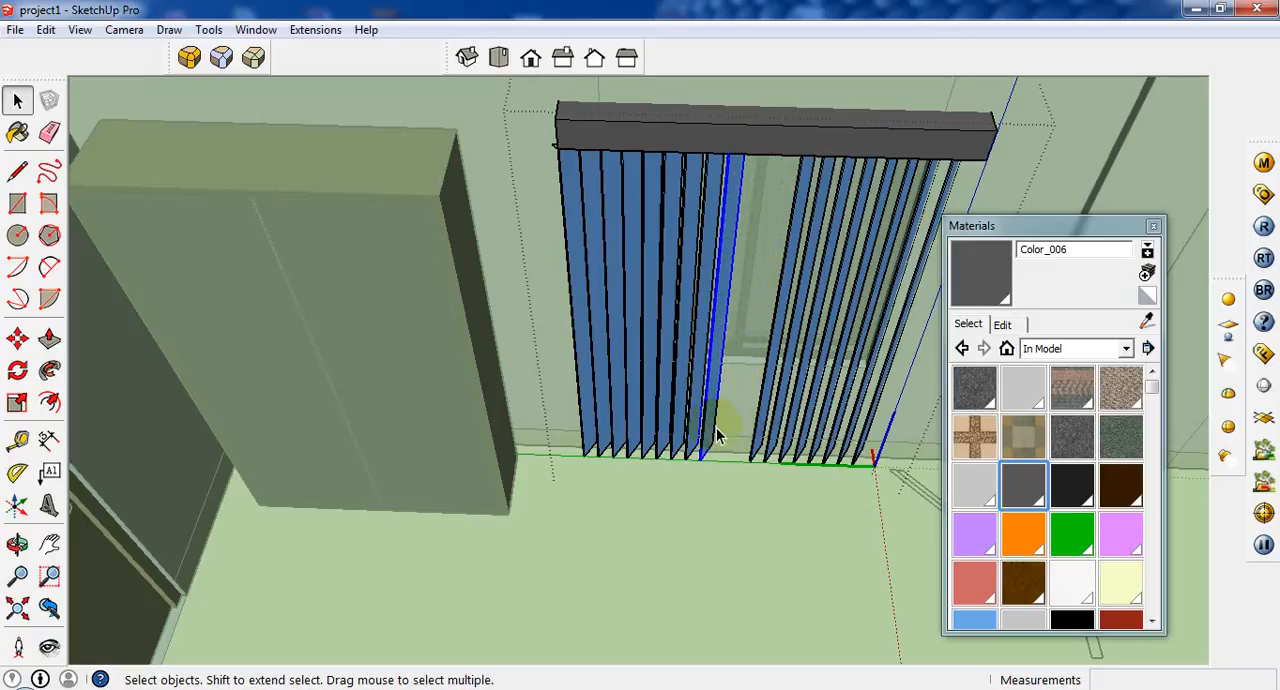
pyautogui.click(17, 339)
pyautogui.click(671, 455)
pyautogui.press('ctrl')
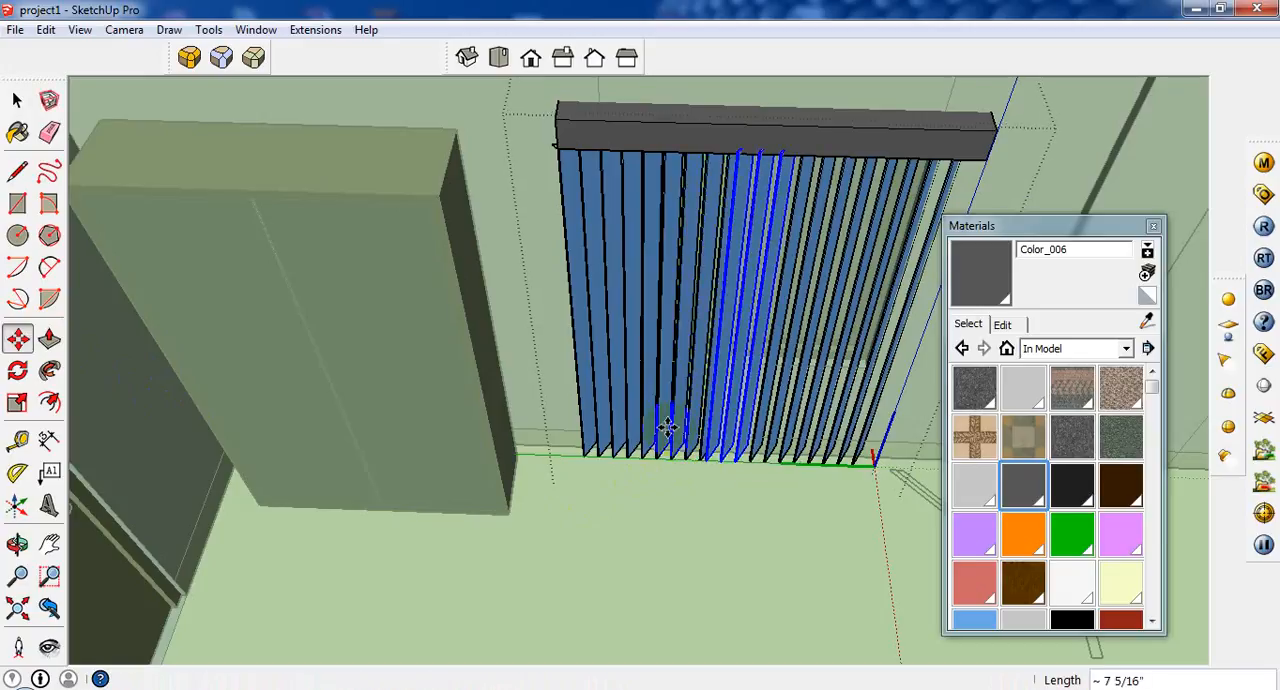
pyautogui.click(700, 462)
pyautogui.scroll(-5, 566, 343)
pyautogui.press('g')
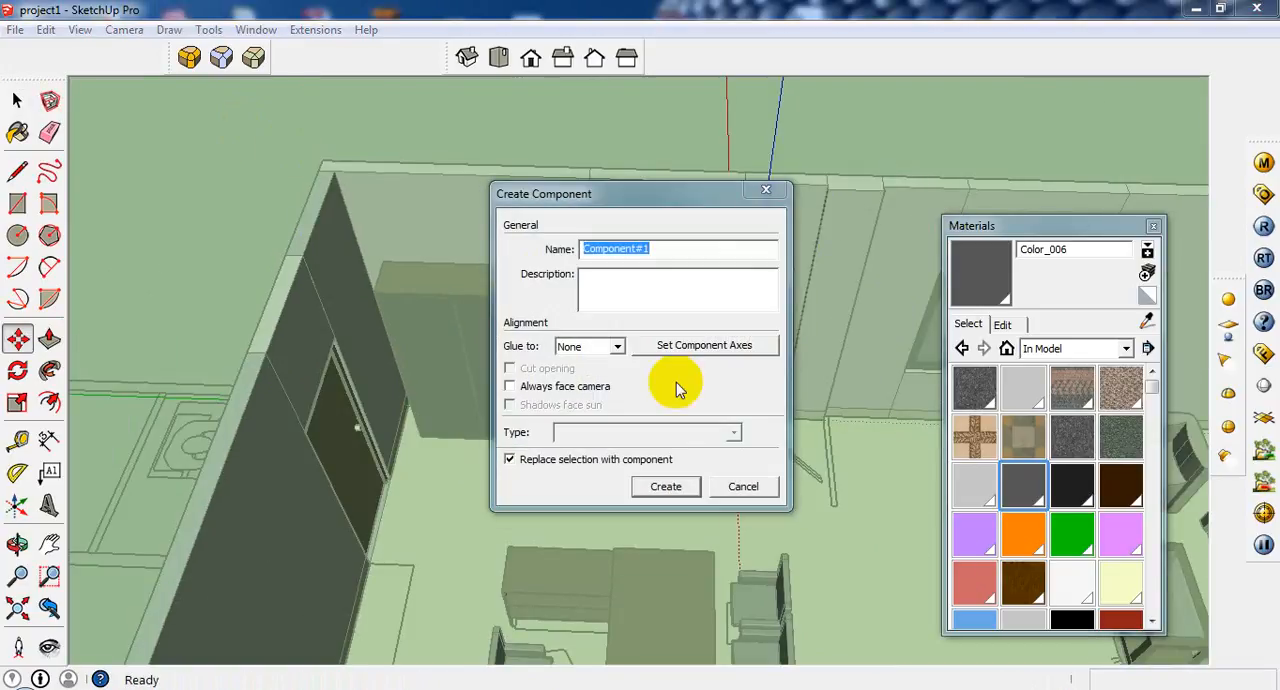
pyautogui.click(743, 486)
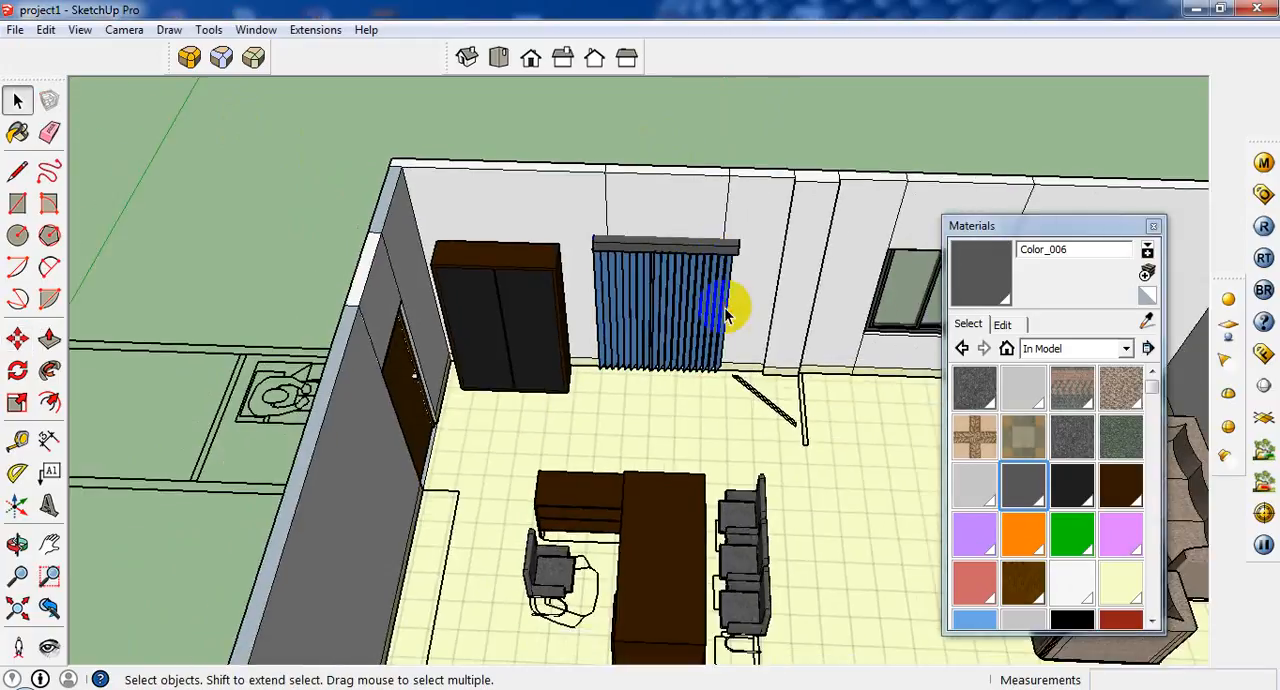
pyautogui.scroll(3, 737, 305)
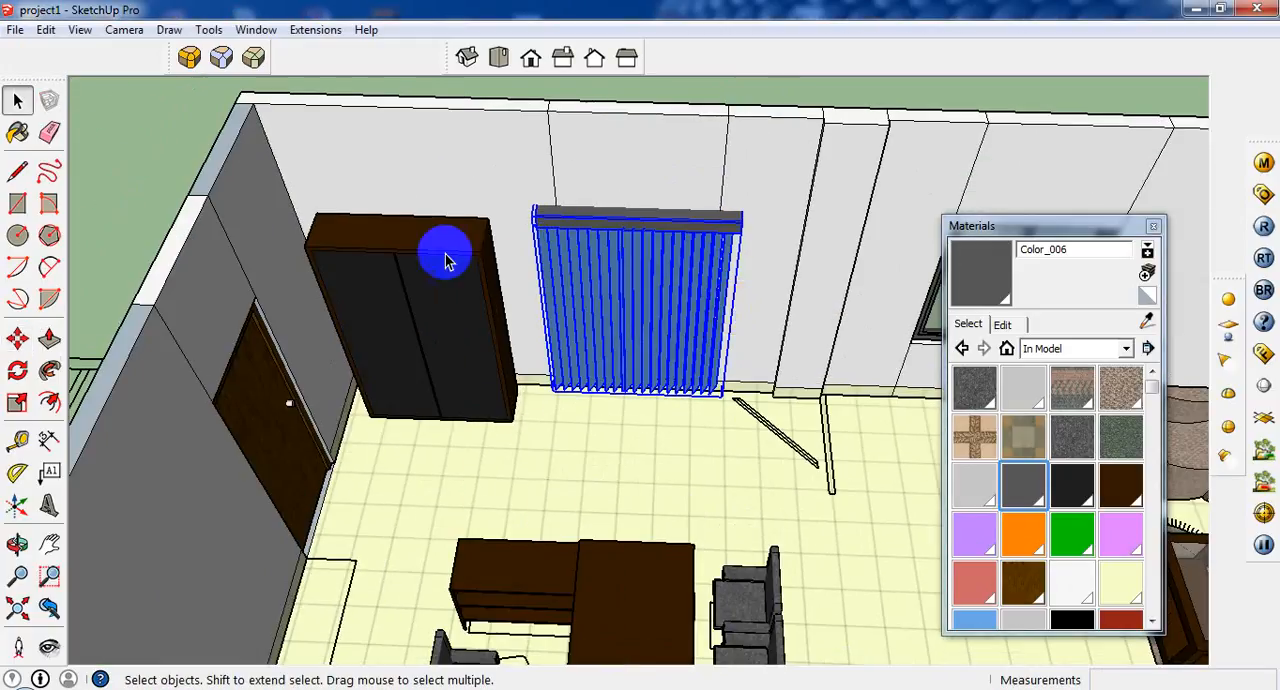
# Copy the vb blind component about 9' 7 9/16" along the wall to cover the second window near the sofas.
pyautogui.scroll(-2, 447, 260)
pyautogui.click(17, 339)
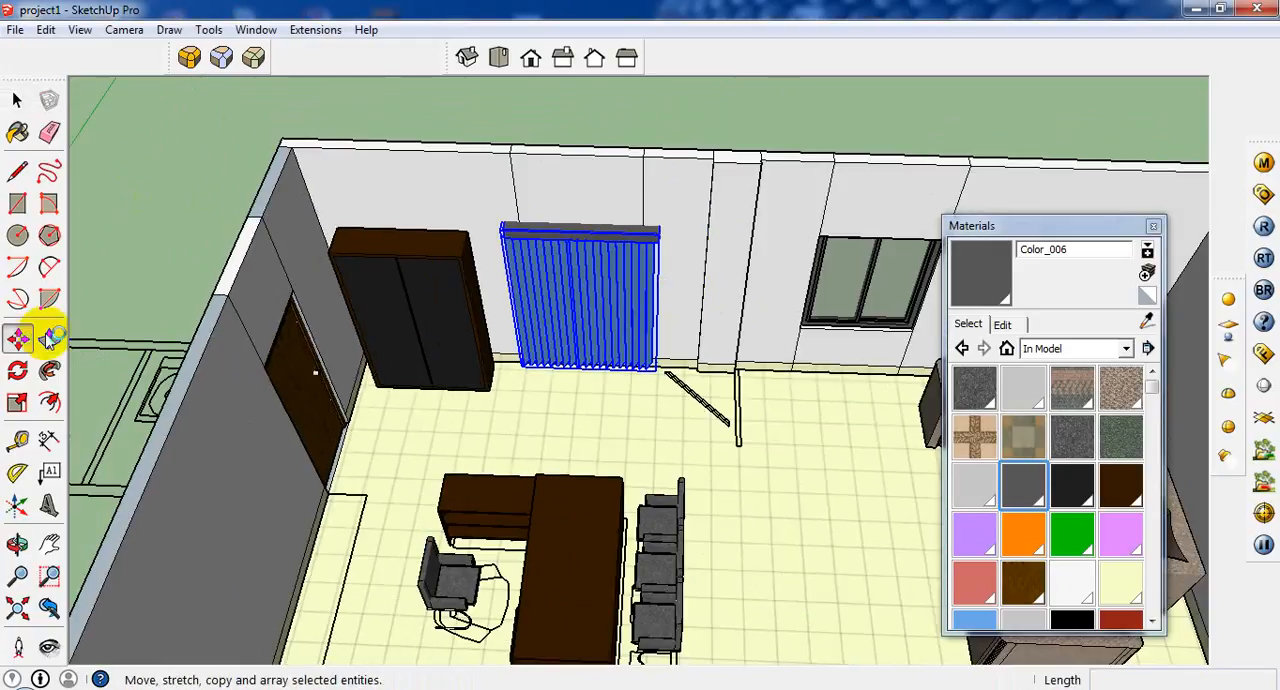
pyautogui.click(665, 237)
pyautogui.press('ctrl')
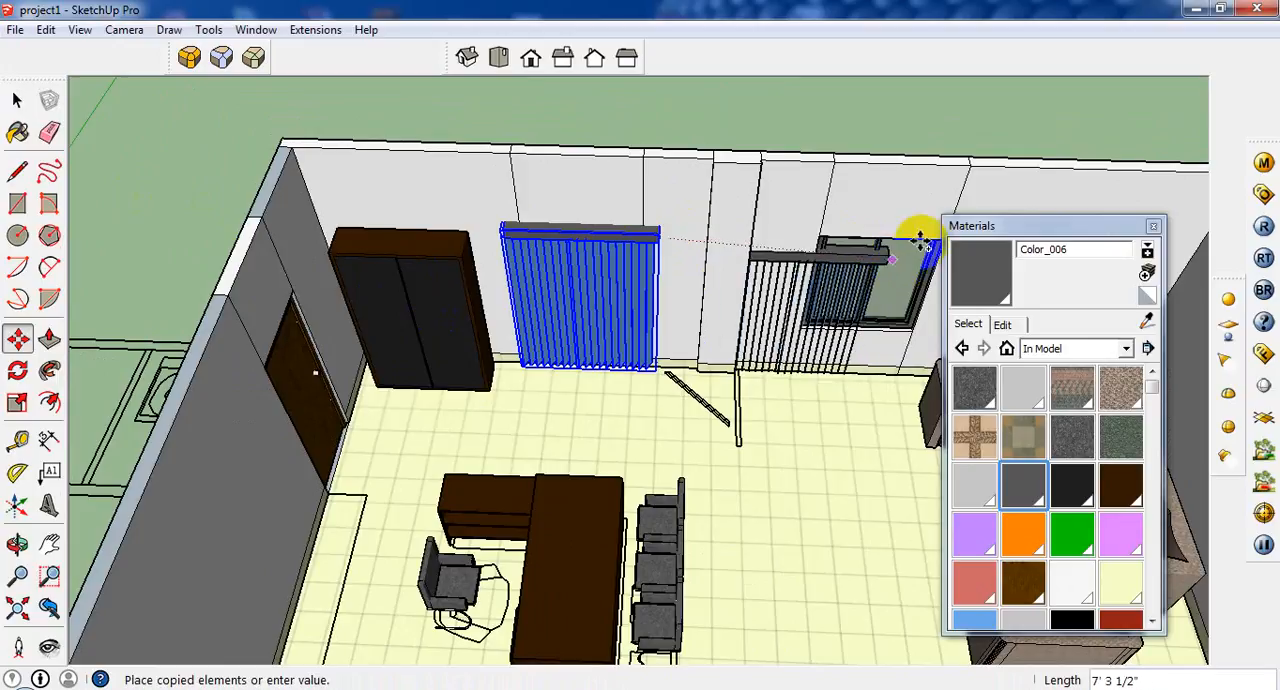
pyautogui.scroll(-3, 760, 262)
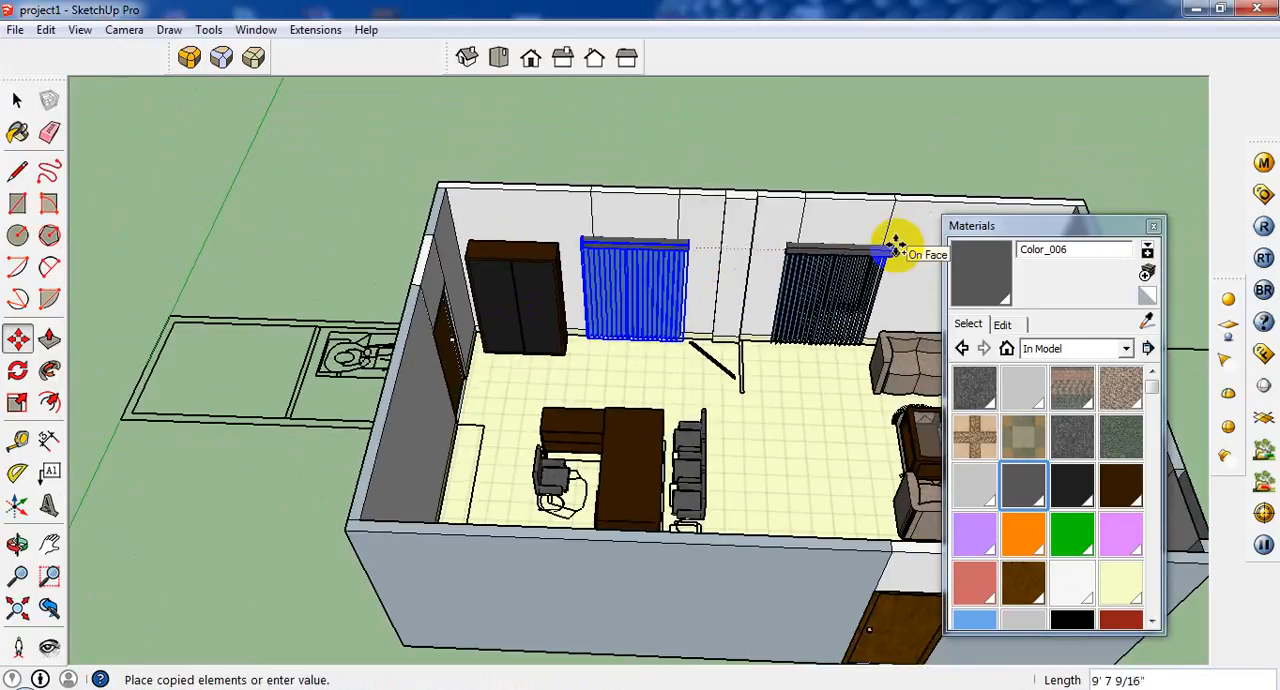
pyautogui.click(896, 246)
# Examine both blinds on the window wall and the partition outline on the floor from several angles.
pyautogui.scroll(3, 860, 290)
pyautogui.moveTo(644, 343); pyautogui.dragTo(551, 344, button='middle')
pyautogui.scroll(-6, 551, 344)
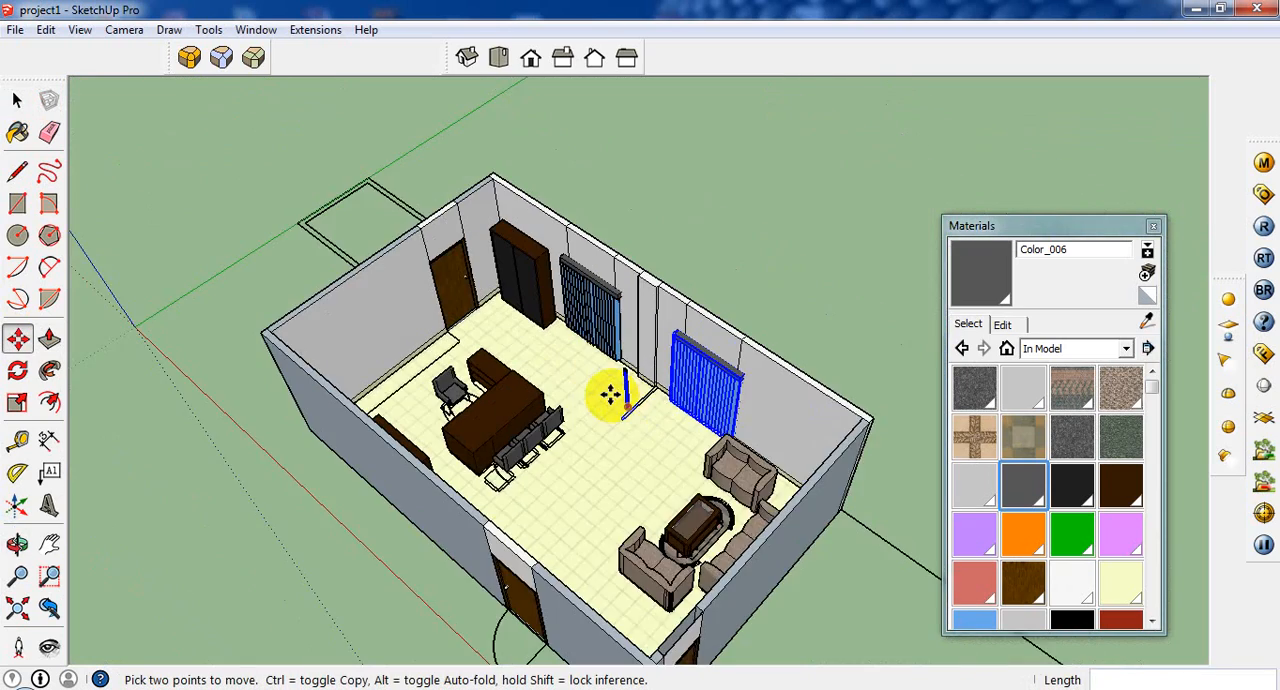
pyautogui.scroll(1, 609, 395)
pyautogui.scroll(5, 612, 404)
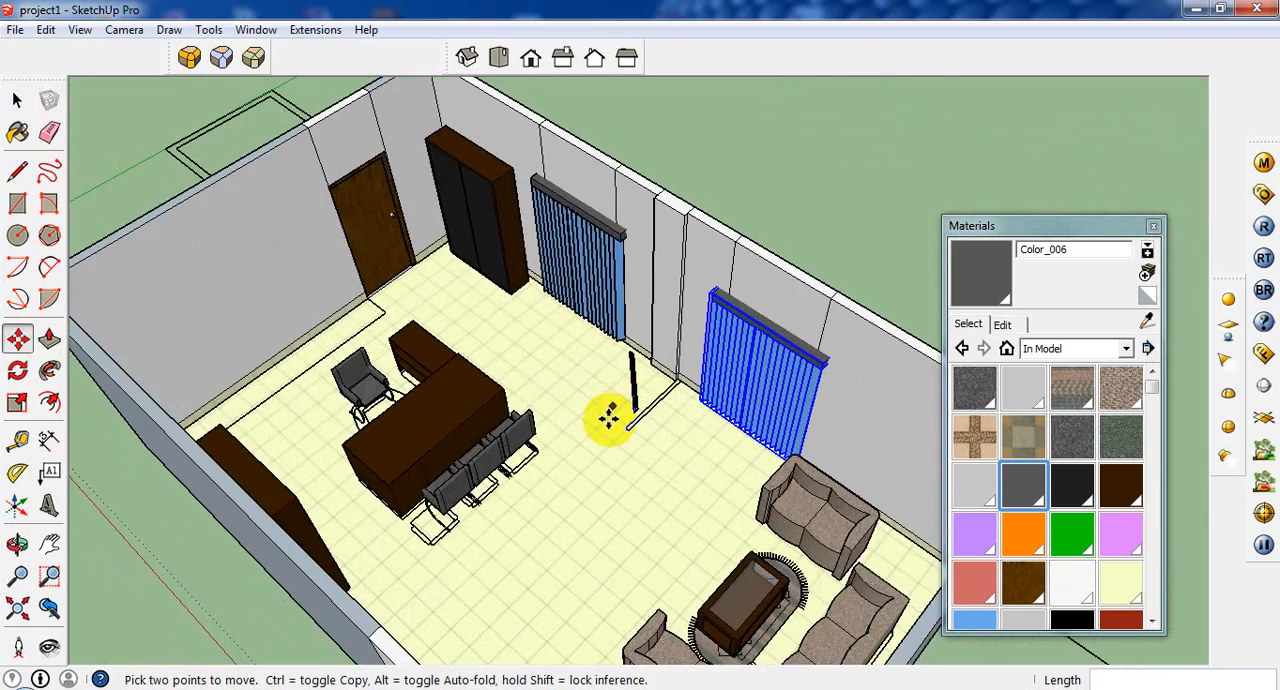
pyautogui.scroll(-5, 609, 428)
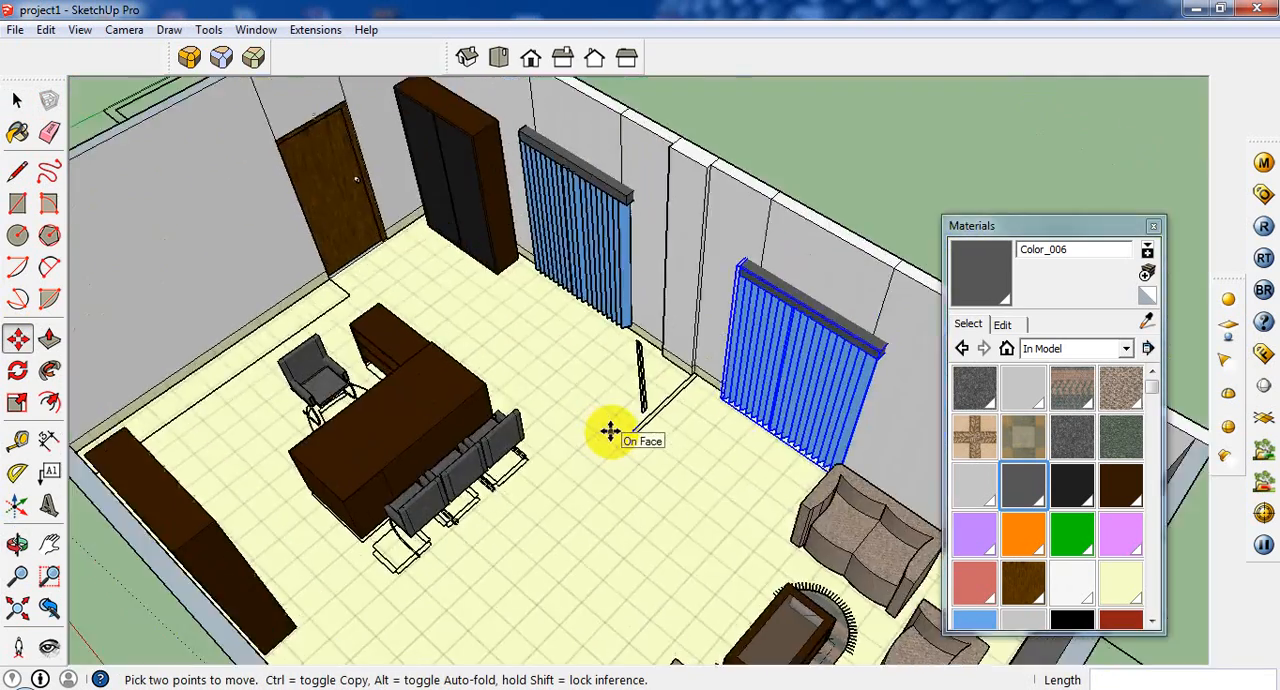
pyautogui.moveTo(609, 429); pyautogui.dragTo(686, 406, button='middle')
pyautogui.scroll(3, 511, 338)
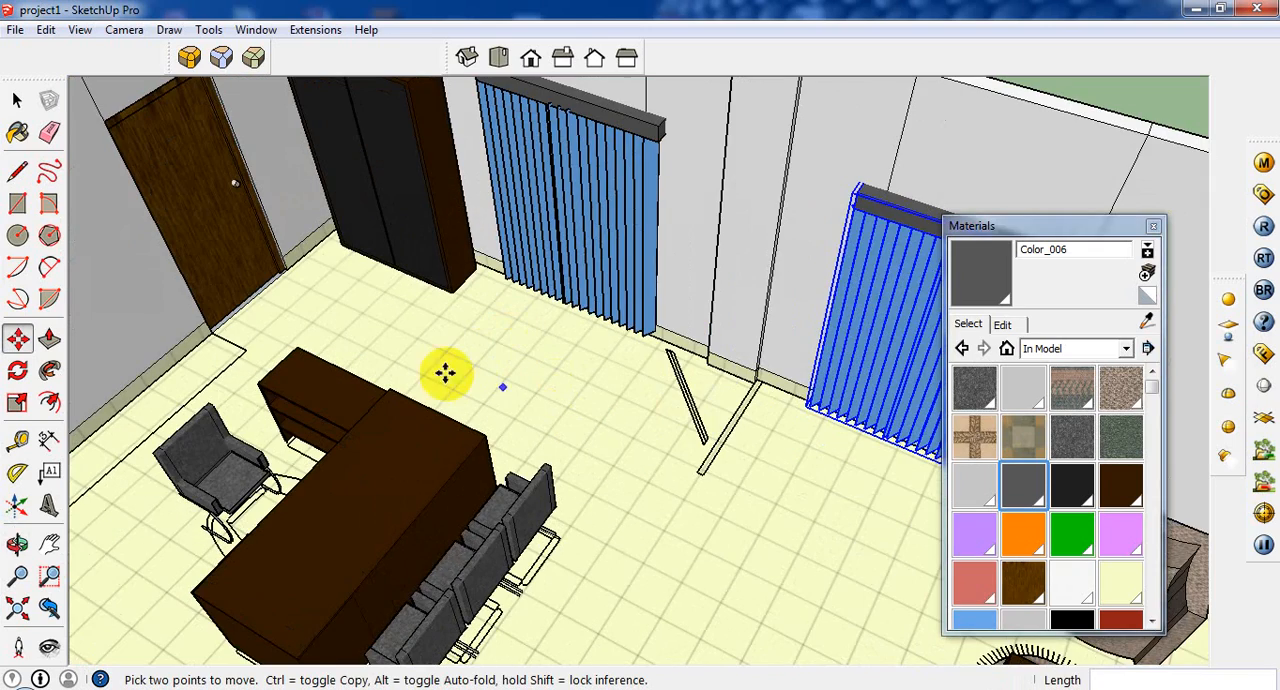
pyautogui.scroll(-6, 347, 280)
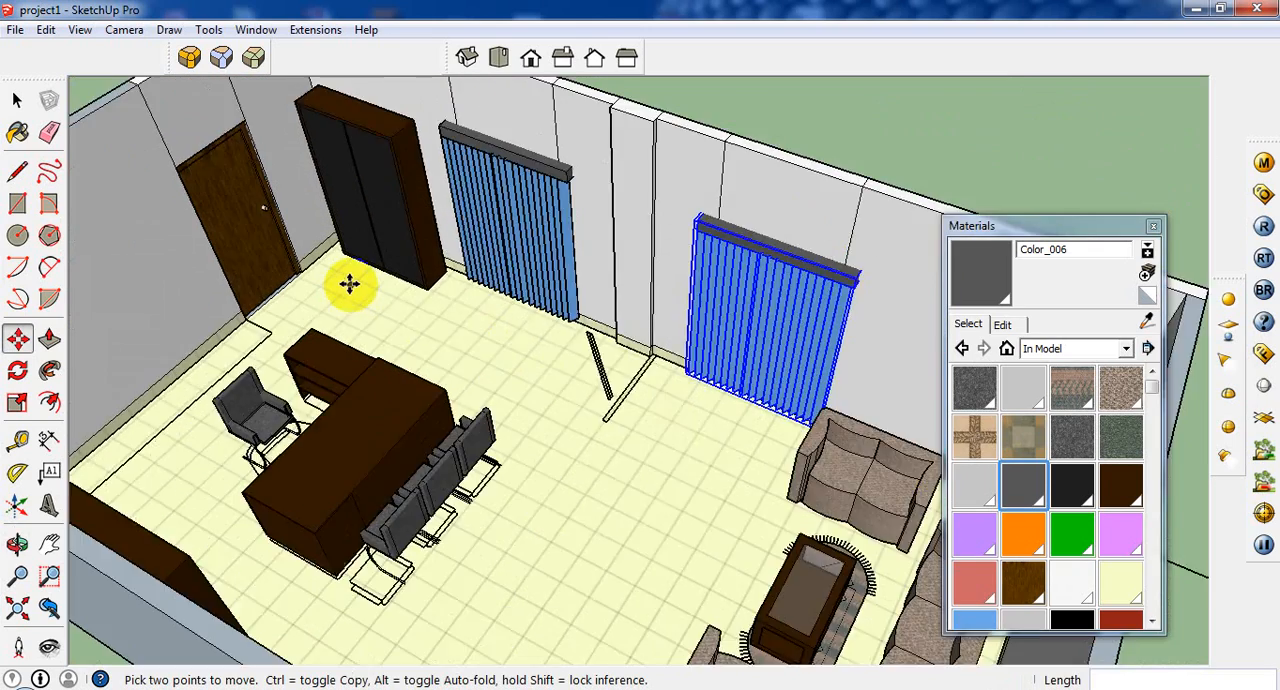
# Draw a 3' 6" by 2" rectangle over the partition outline on the floor, starting at the wall between the two blinds.
pyautogui.click(49, 339)
pyautogui.scroll(8, 485, 355)
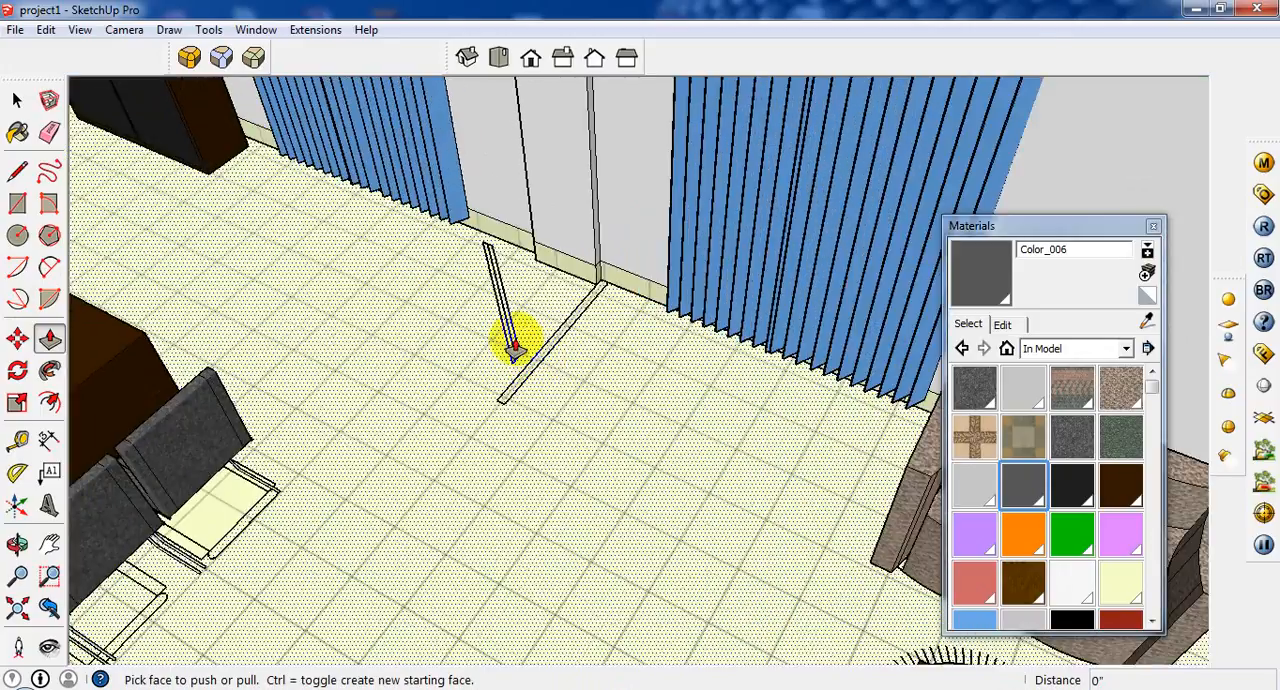
pyautogui.click(17, 203)
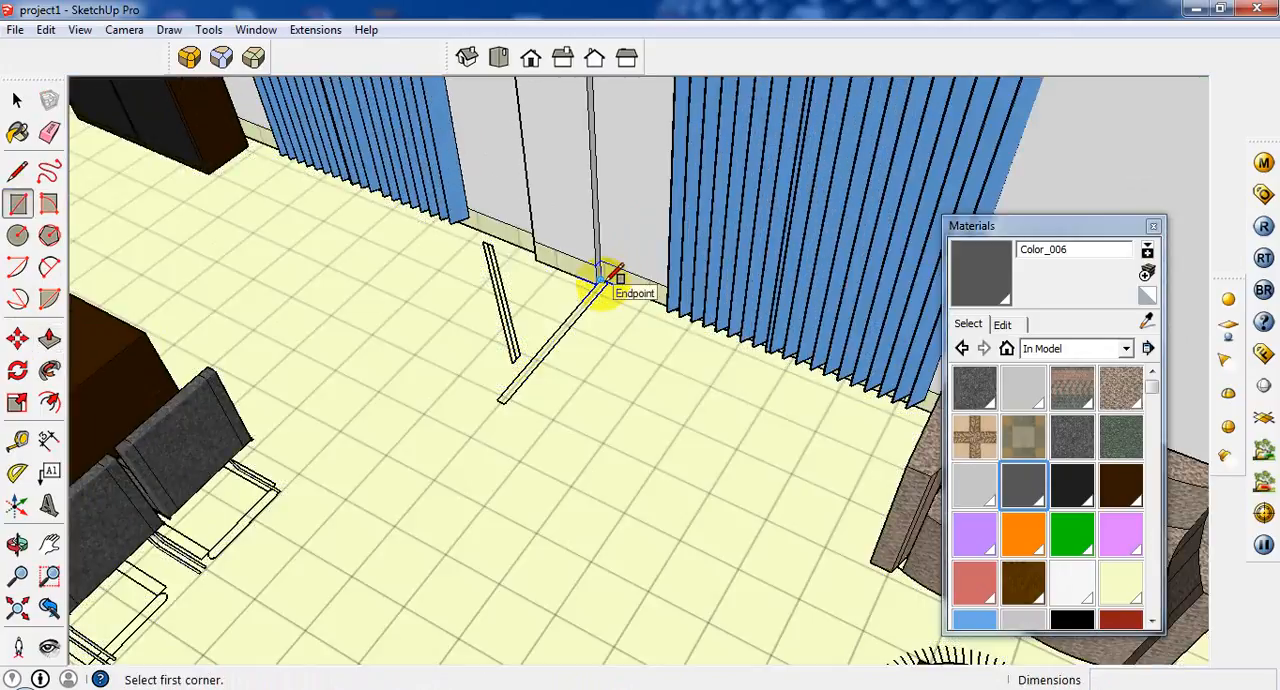
pyautogui.click(598, 280)
pyautogui.click(503, 400)
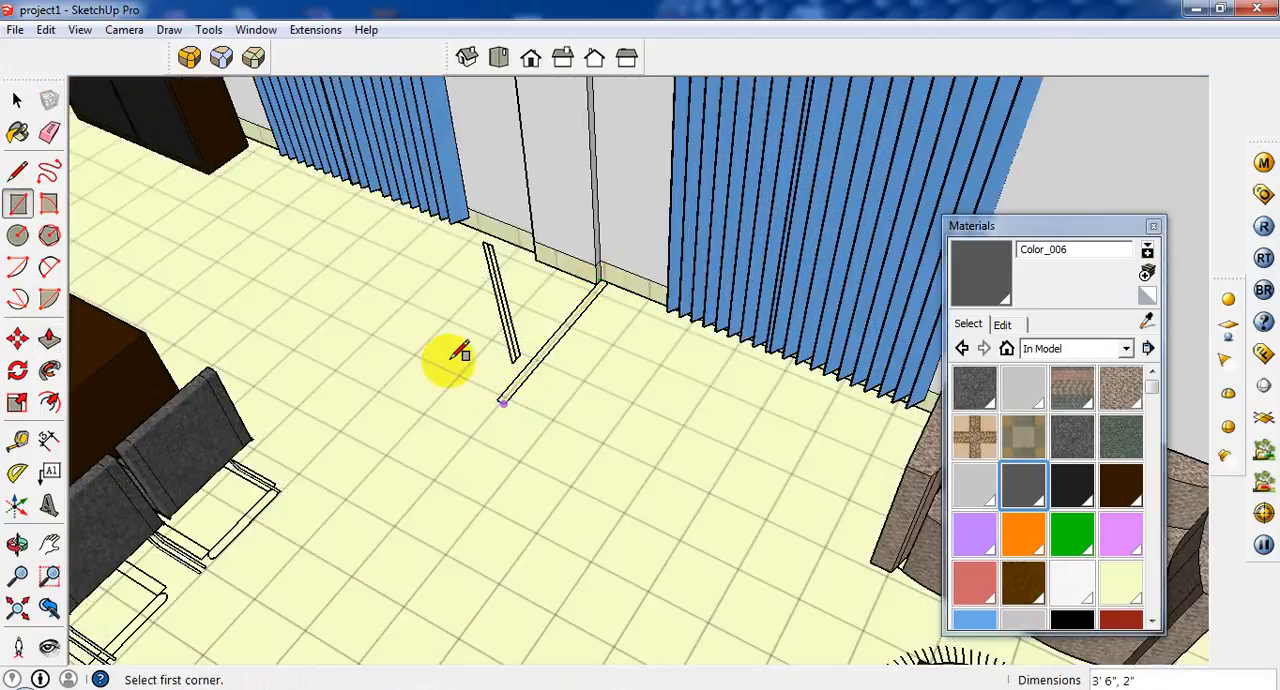
# Push/Pull the partition rectangle up 10' to the height of the room's walls.
pyautogui.click(49, 338)
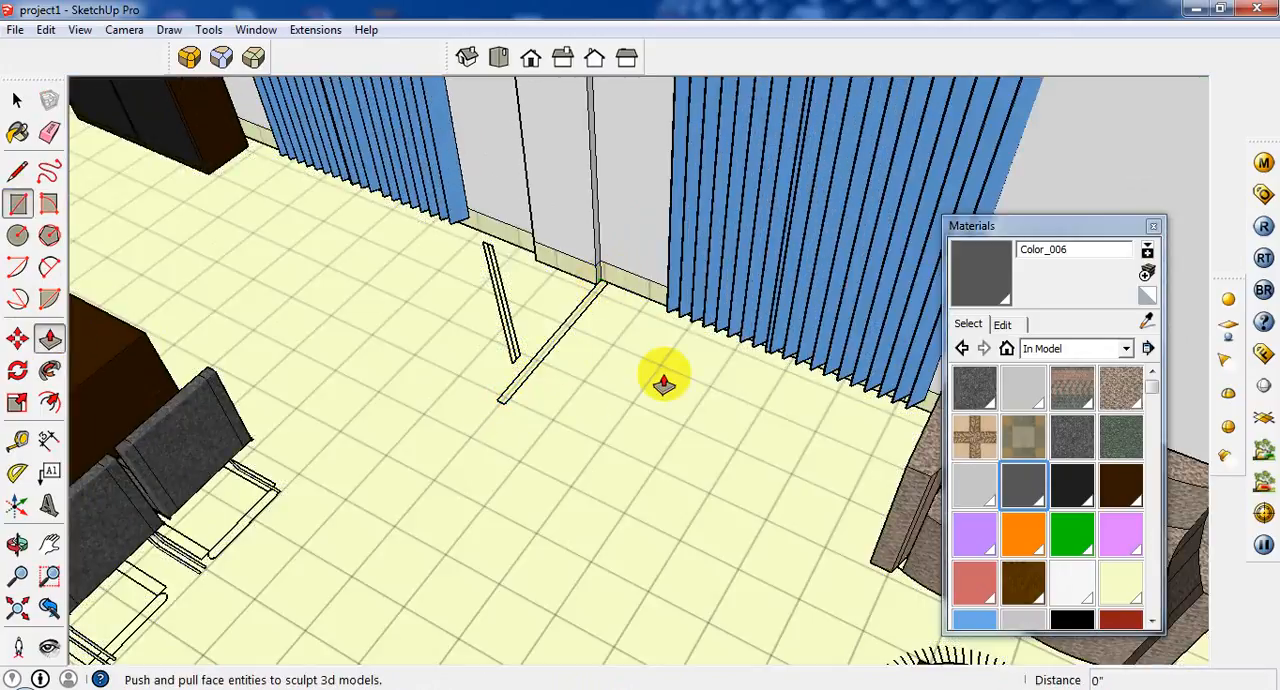
pyautogui.click(528, 372)
pyautogui.scroll(-1, 560, 346)
pyautogui.scroll(-5, 575, 347)
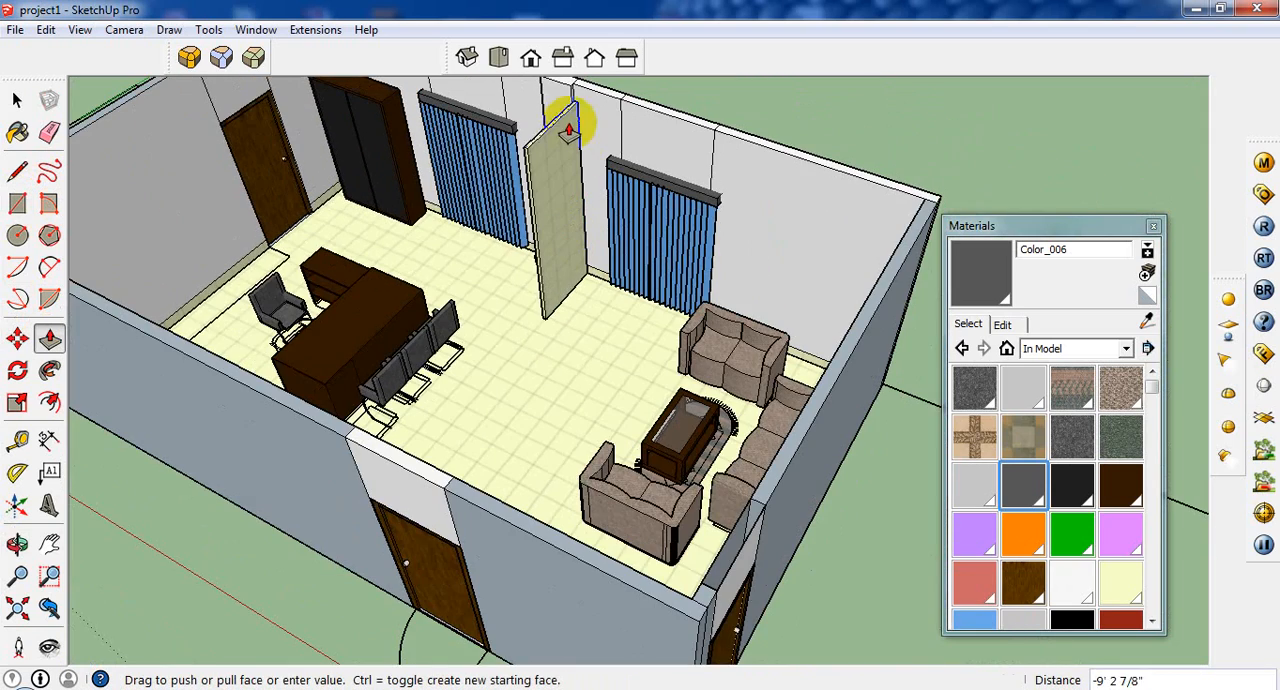
pyautogui.click(632, 113)
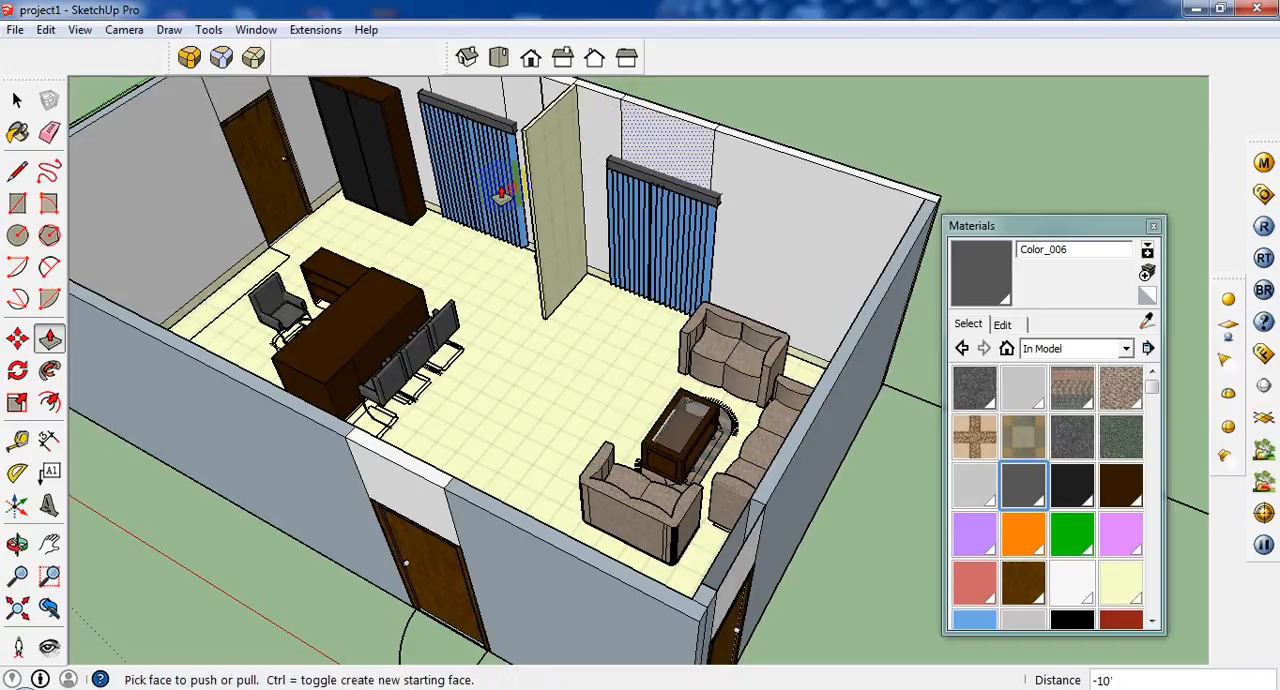
pyautogui.moveTo(503, 206); pyautogui.dragTo(444, 222, button='middle')
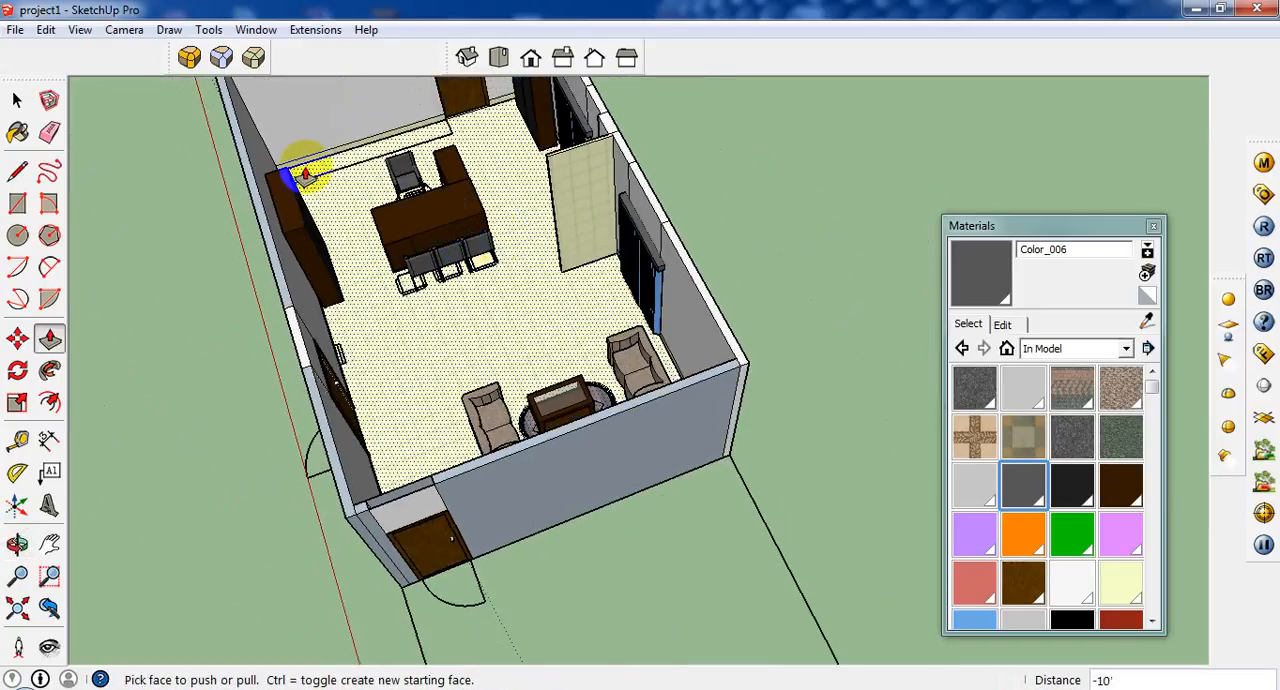
pyautogui.click(17, 203)
pyautogui.scroll(2, 530, 162)
pyautogui.scroll(2, 545, 152)
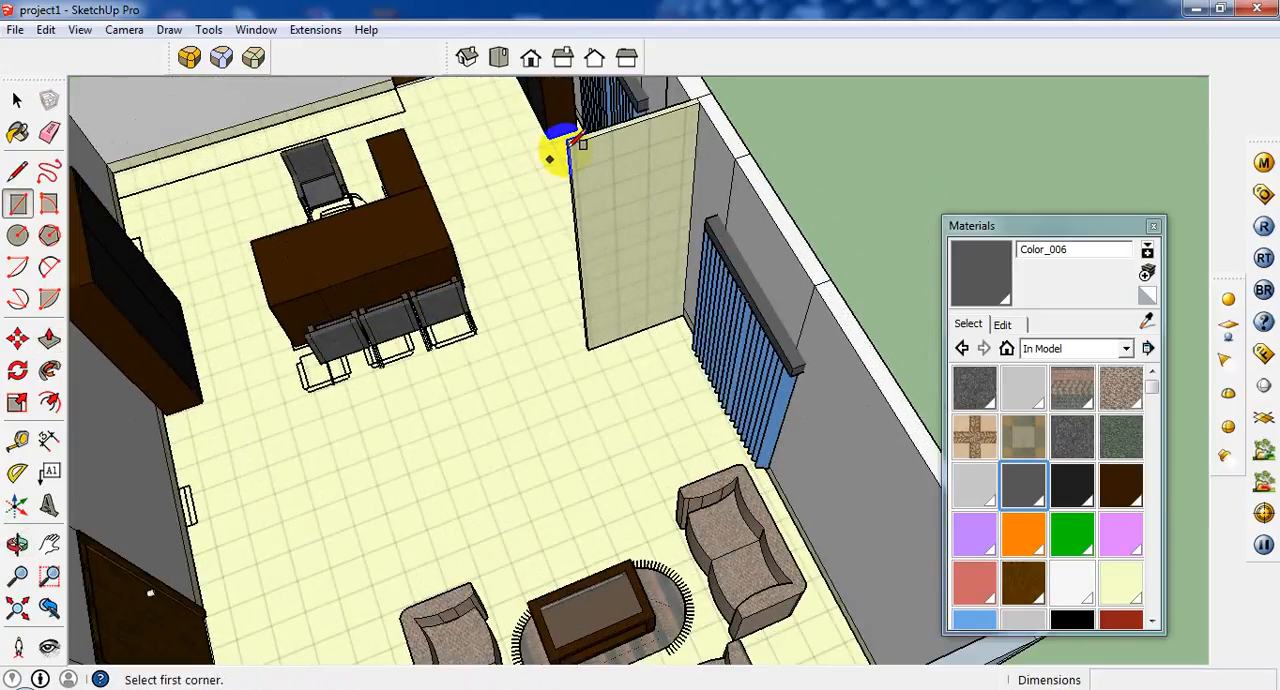
pyautogui.scroll(1, 568, 146)
pyautogui.scroll(-1, 576, 138)
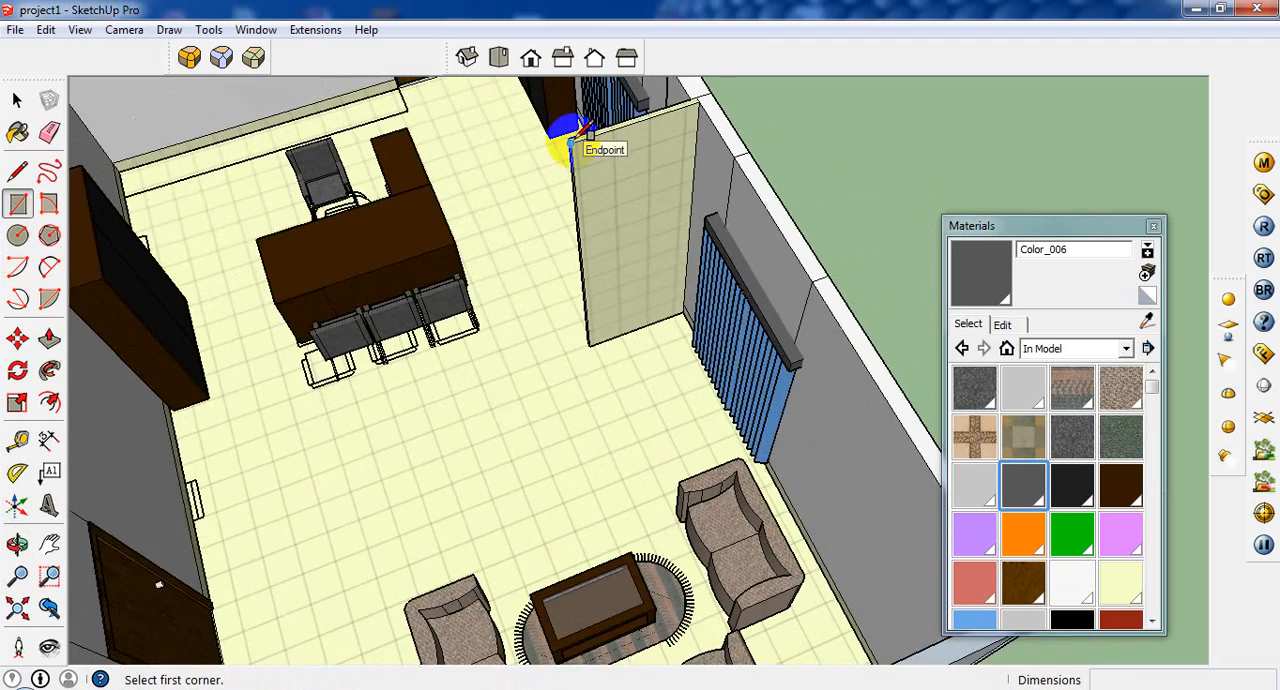
pyautogui.scroll(2, 563, 137)
pyautogui.moveTo(563, 137); pyautogui.dragTo(475, 305, button='middle')
pyautogui.moveTo(620, 310); pyautogui.dragTo(570, 195, button='middle')
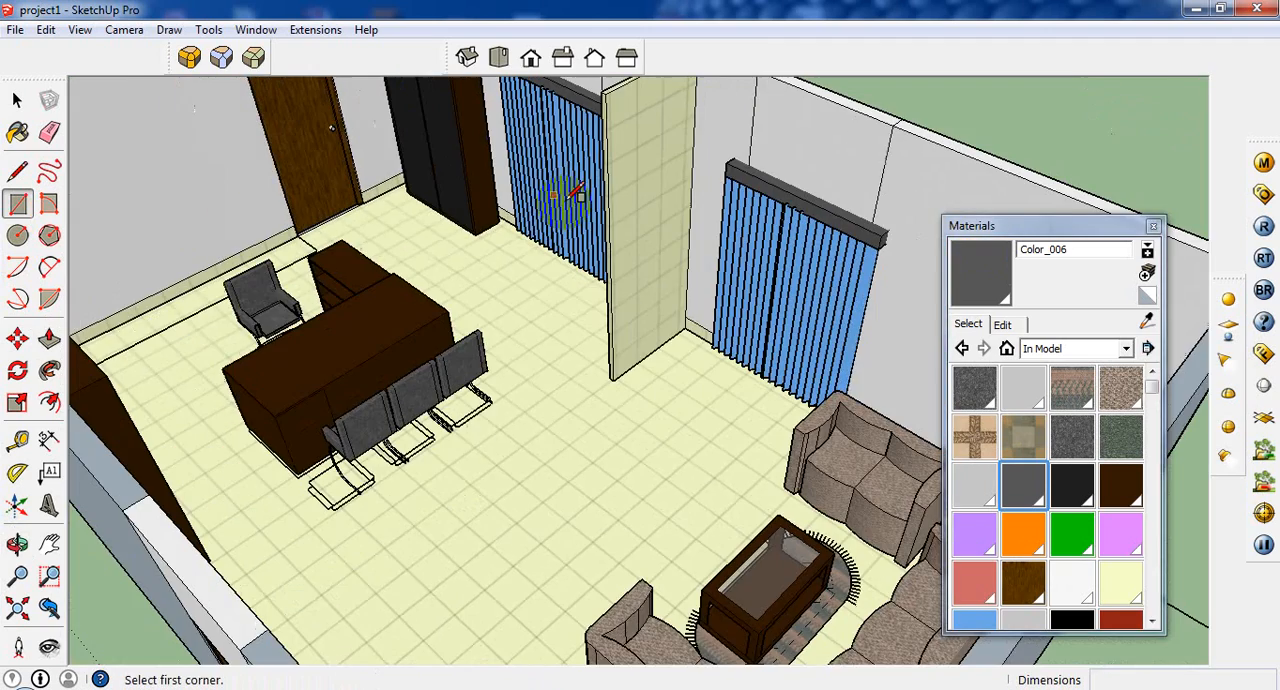
pyautogui.click(606, 100)
pyautogui.scroll(1, 606, 155)
pyautogui.scroll(2, 600, 150)
pyautogui.moveTo(600, 150); pyautogui.dragTo(693, 148, button='middle')
# Draw a line 3' down the partition's free edge from its upper corner, and a 2" line across the narrow end face there.
pyautogui.click(17, 171)
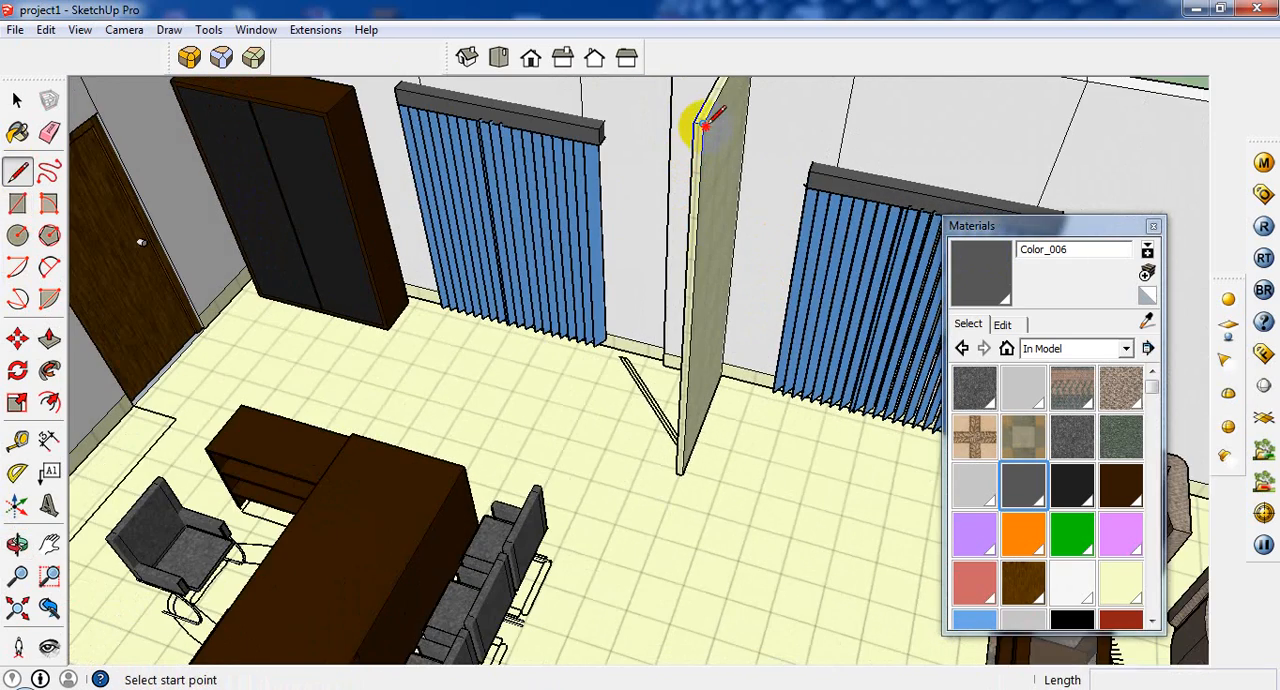
pyautogui.click(703, 124)
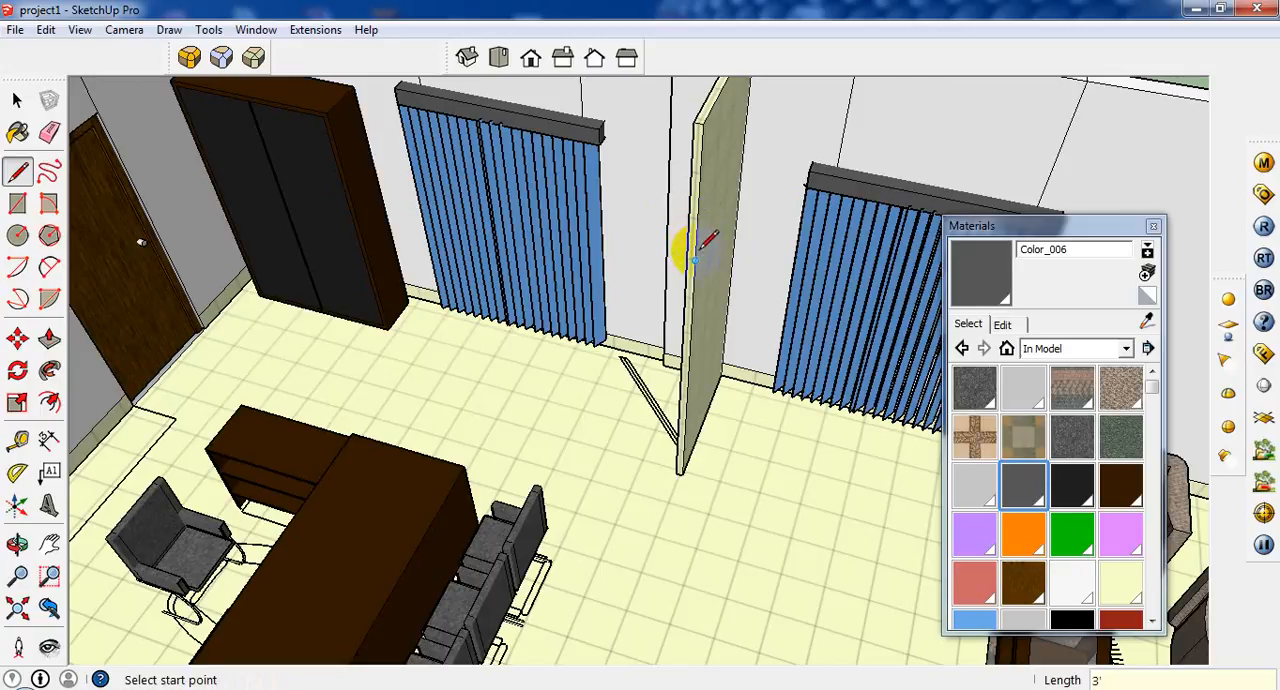
pyautogui.scroll(2, 693, 257)
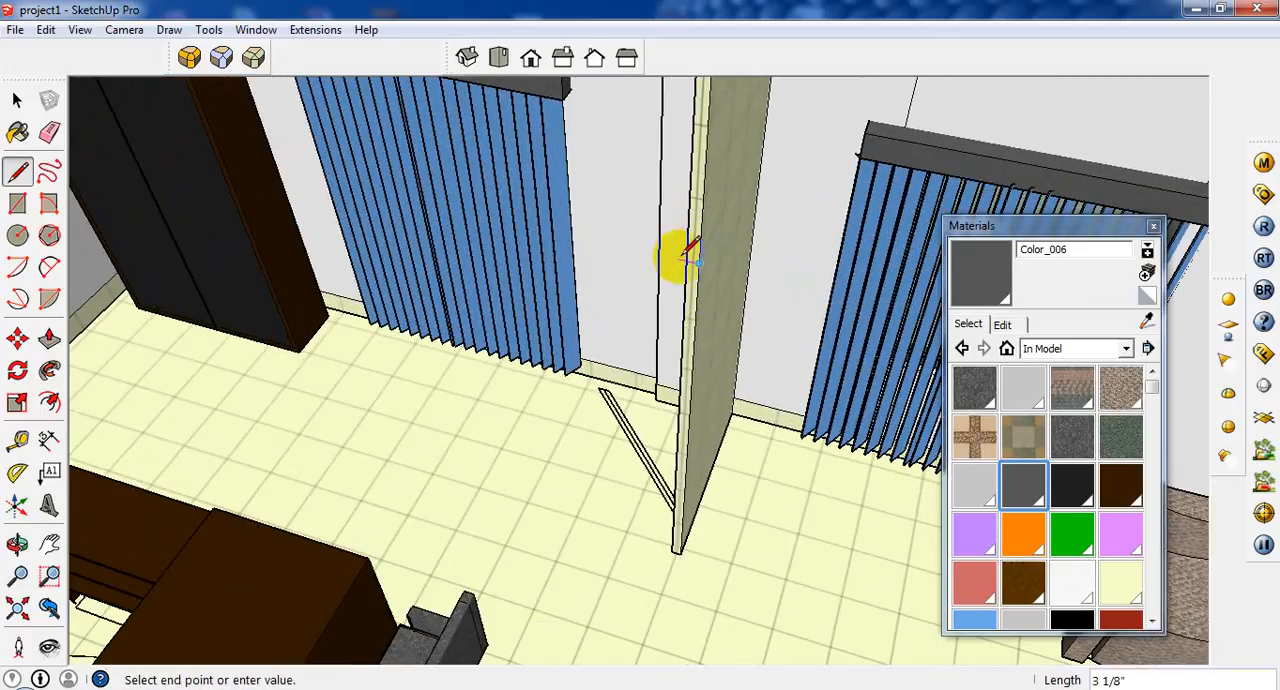
pyautogui.click(687, 257)
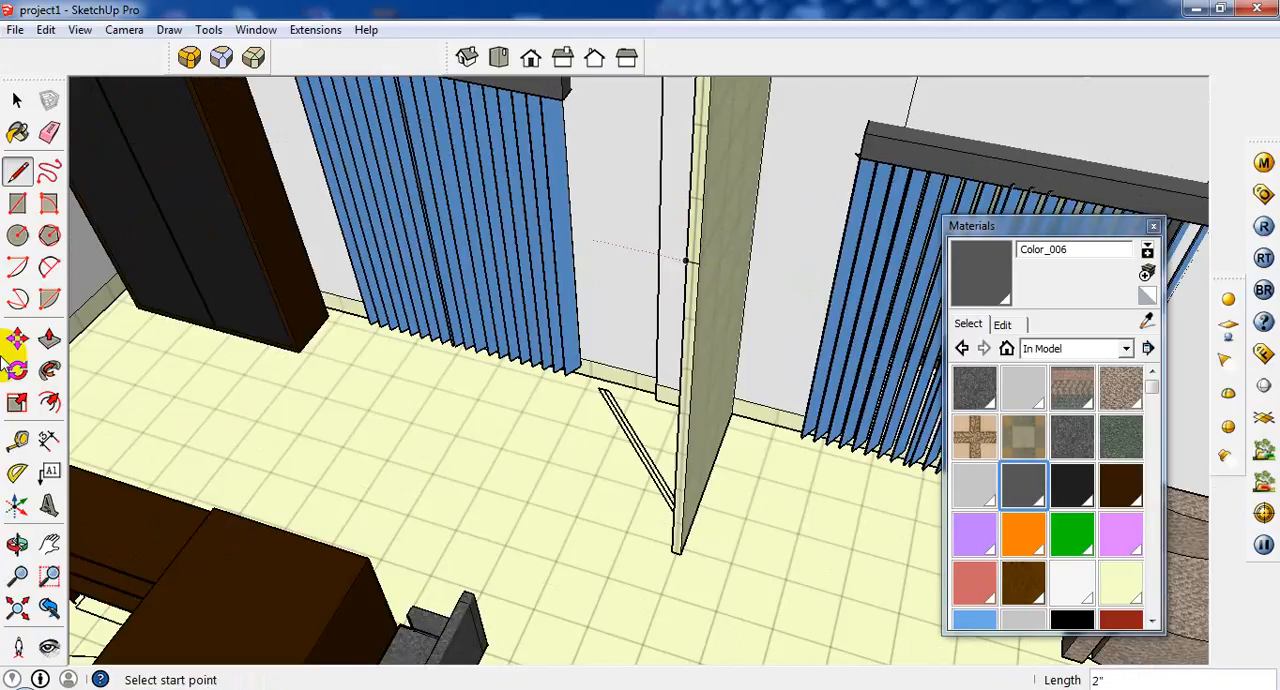
pyautogui.click(49, 339)
pyautogui.click(687, 245)
pyautogui.scroll(-3, 617, 314)
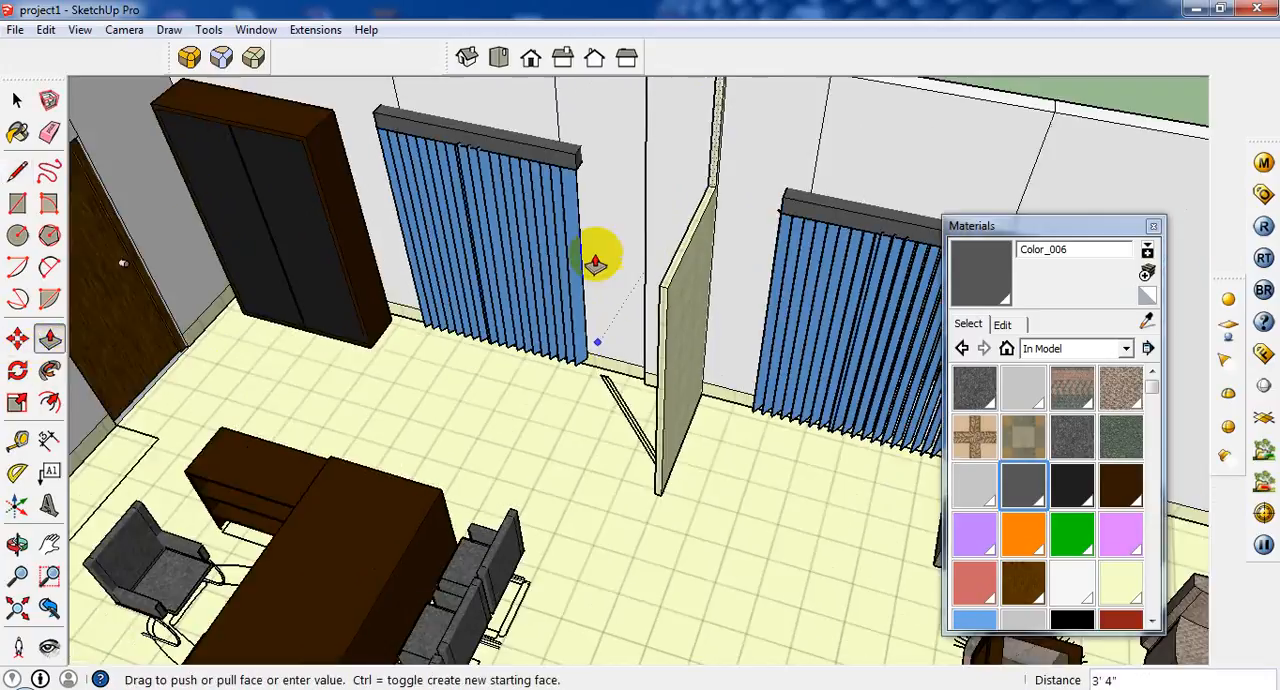
pyautogui.click(637, 201)
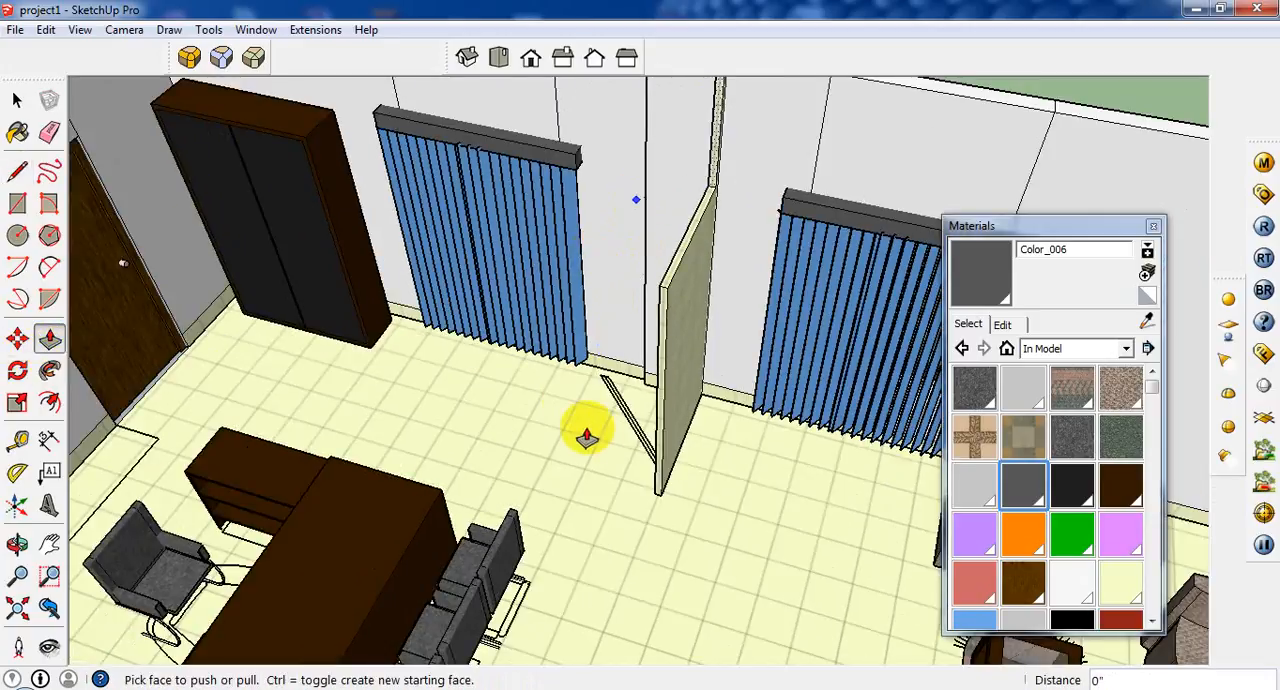
pyautogui.hotkey('ctrl', 'z')
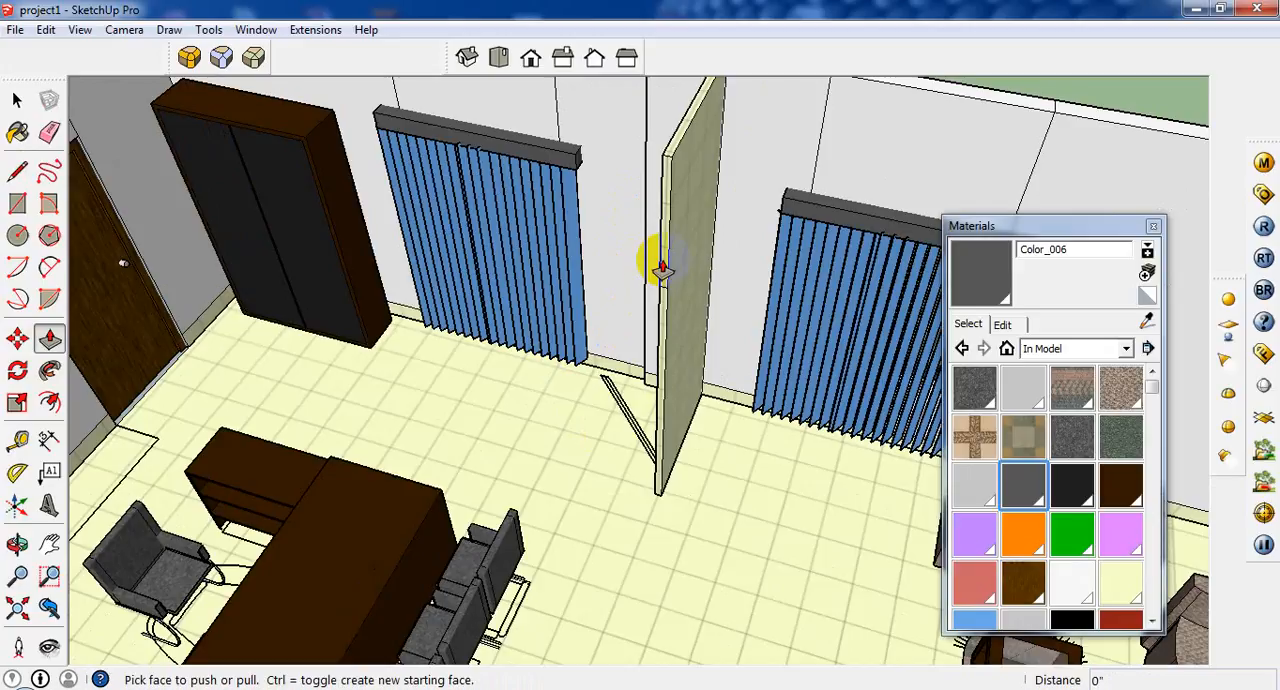
pyautogui.scroll(1, 655, 255)
pyautogui.click(663, 248)
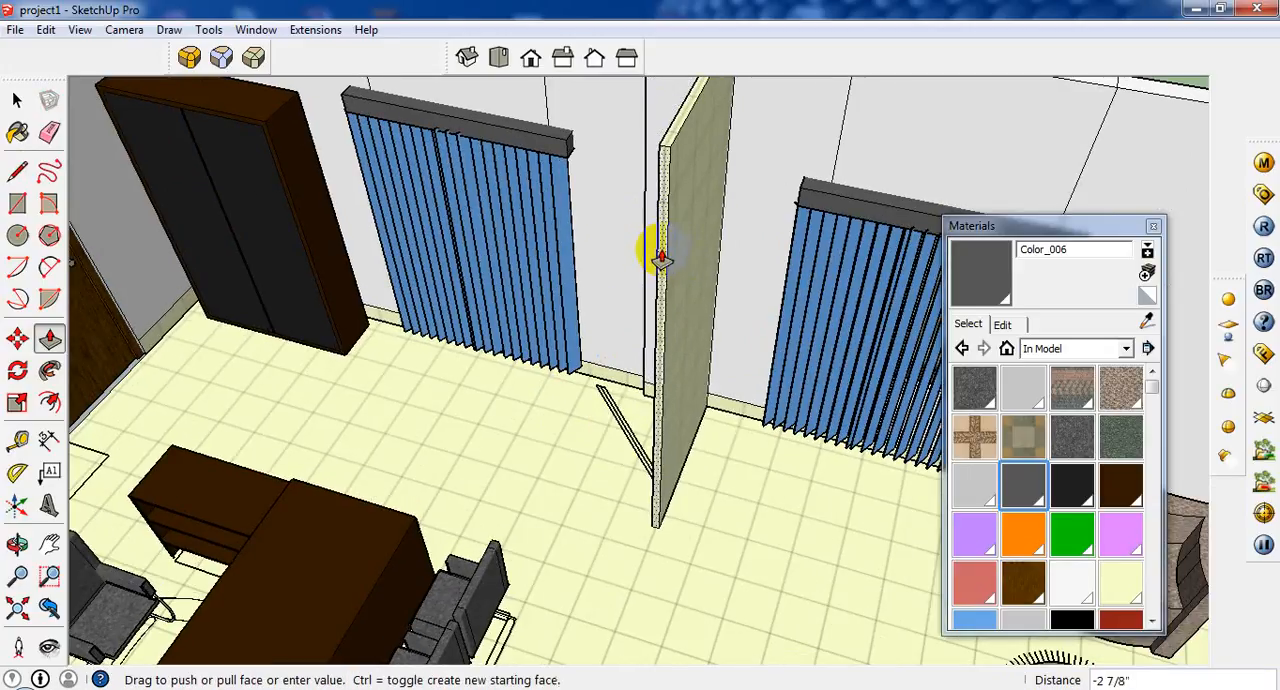
pyautogui.click(665, 254)
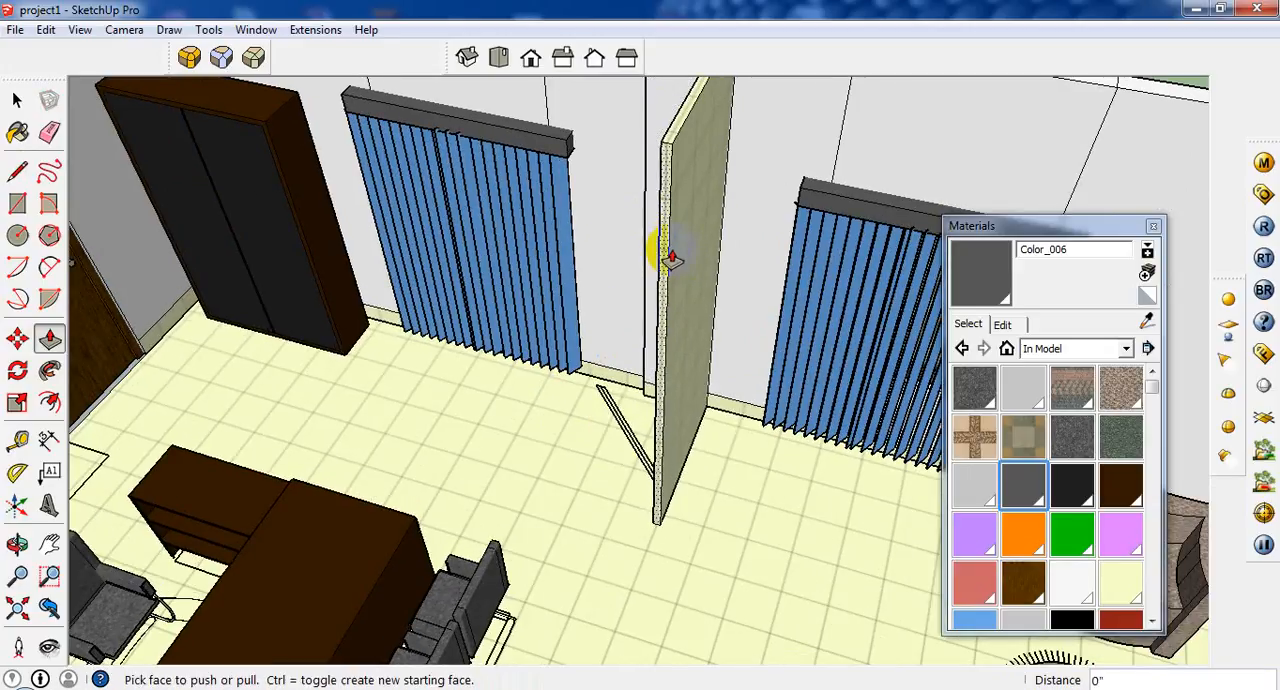
# Draw a line across the partition's narrow free end face to separate its upper section from the lower one.
pyautogui.click(17, 171)
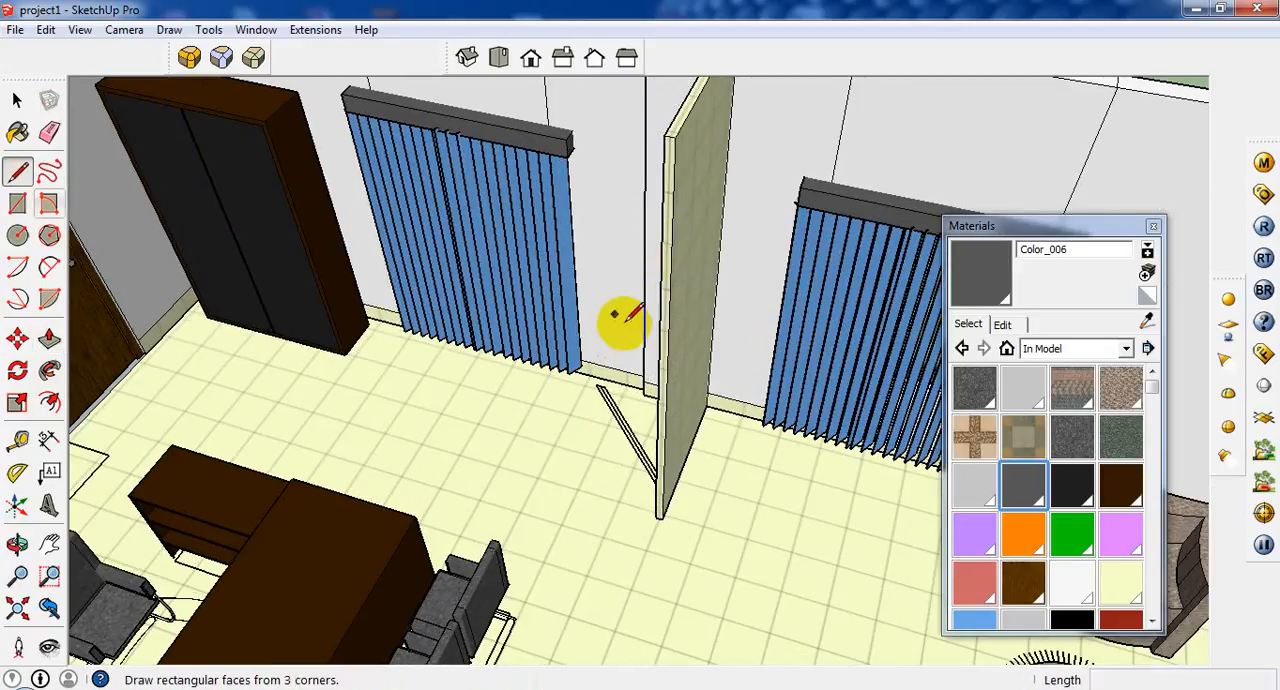
pyautogui.click(668, 290)
pyautogui.scroll(2, 672, 288)
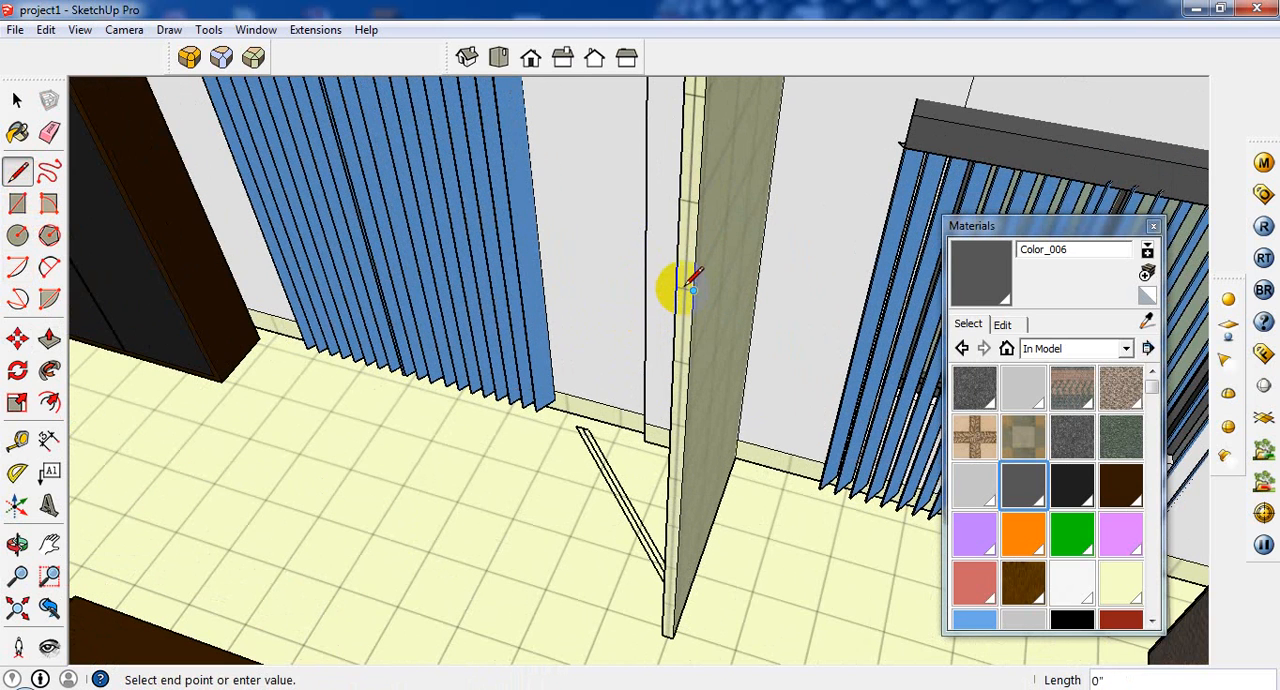
pyautogui.click(690, 287)
# Push/Pull the upper section of the partition's end face 13' 7" across the room to the opposite wall.
pyautogui.click(49, 338)
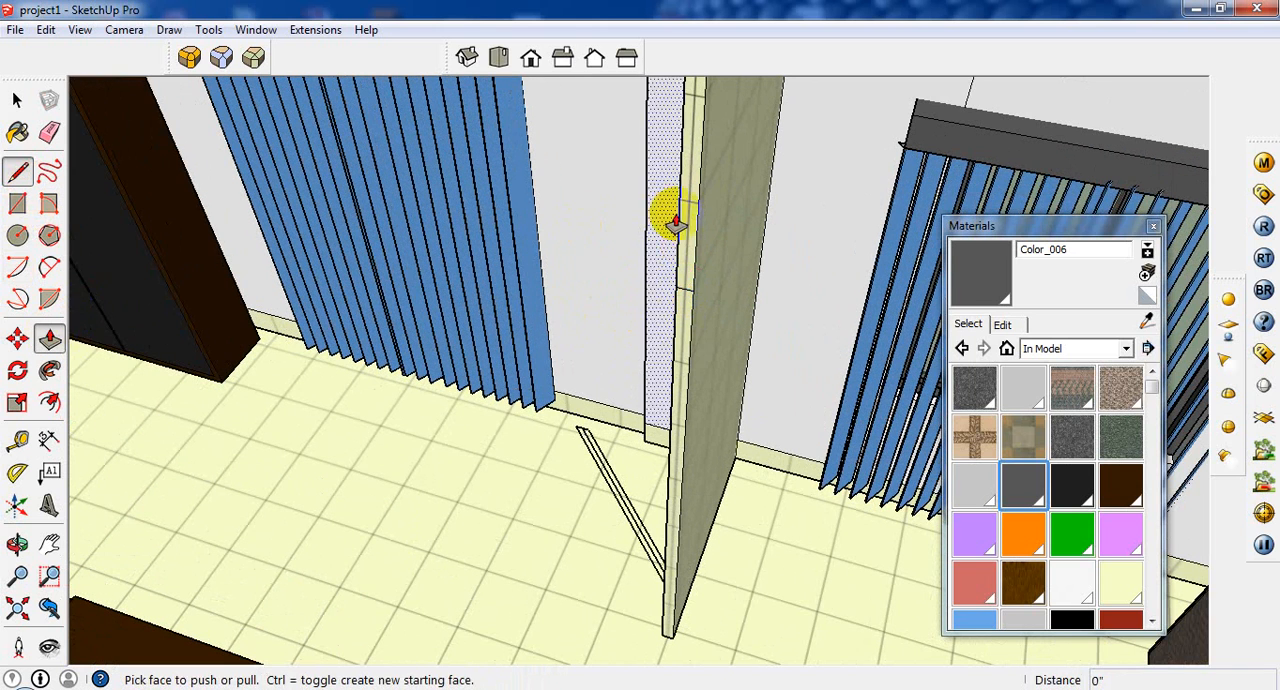
pyautogui.click(686, 252)
pyautogui.scroll(-5, 594, 316)
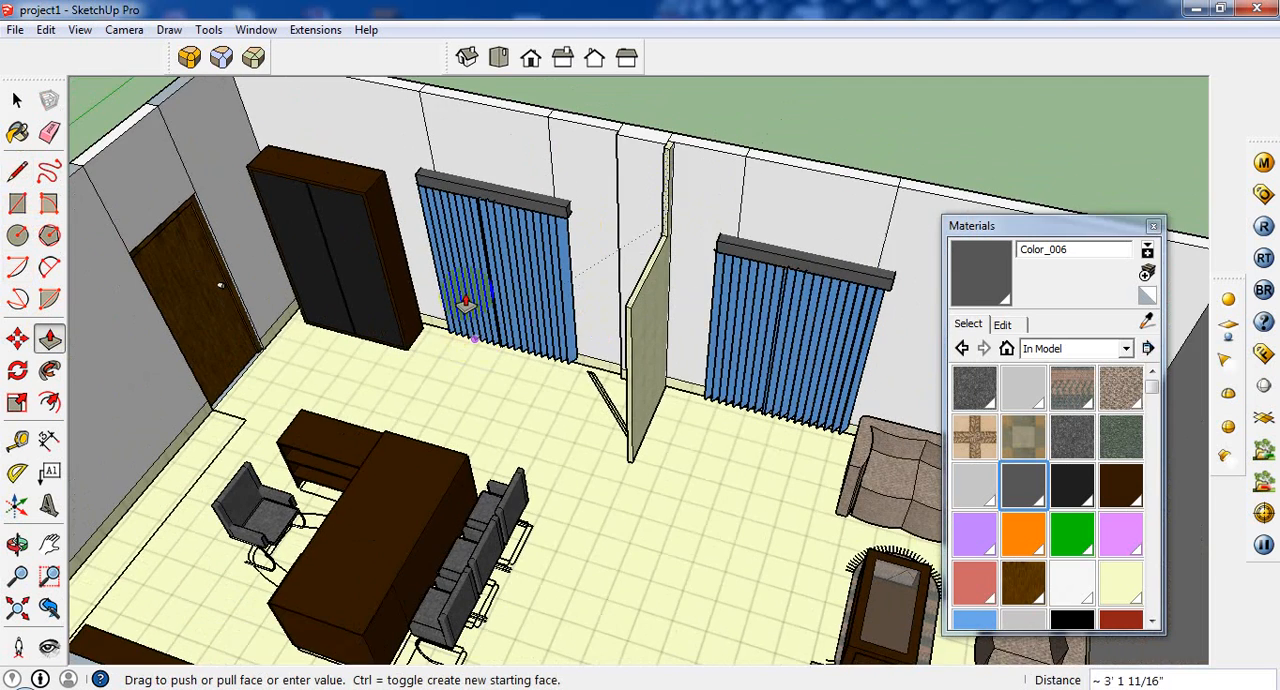
pyautogui.scroll(-5, 430, 291)
pyautogui.moveTo(403, 323); pyautogui.dragTo(250, 410, button='middle')
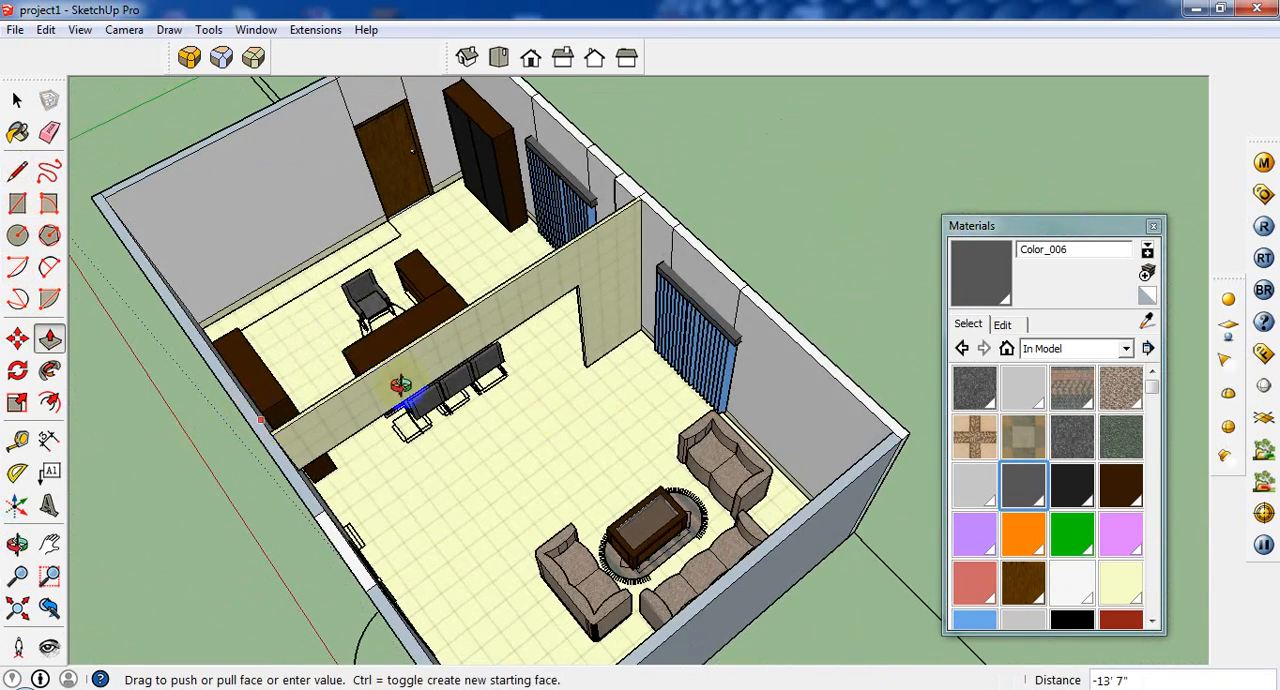
pyautogui.scroll(6, 398, 386)
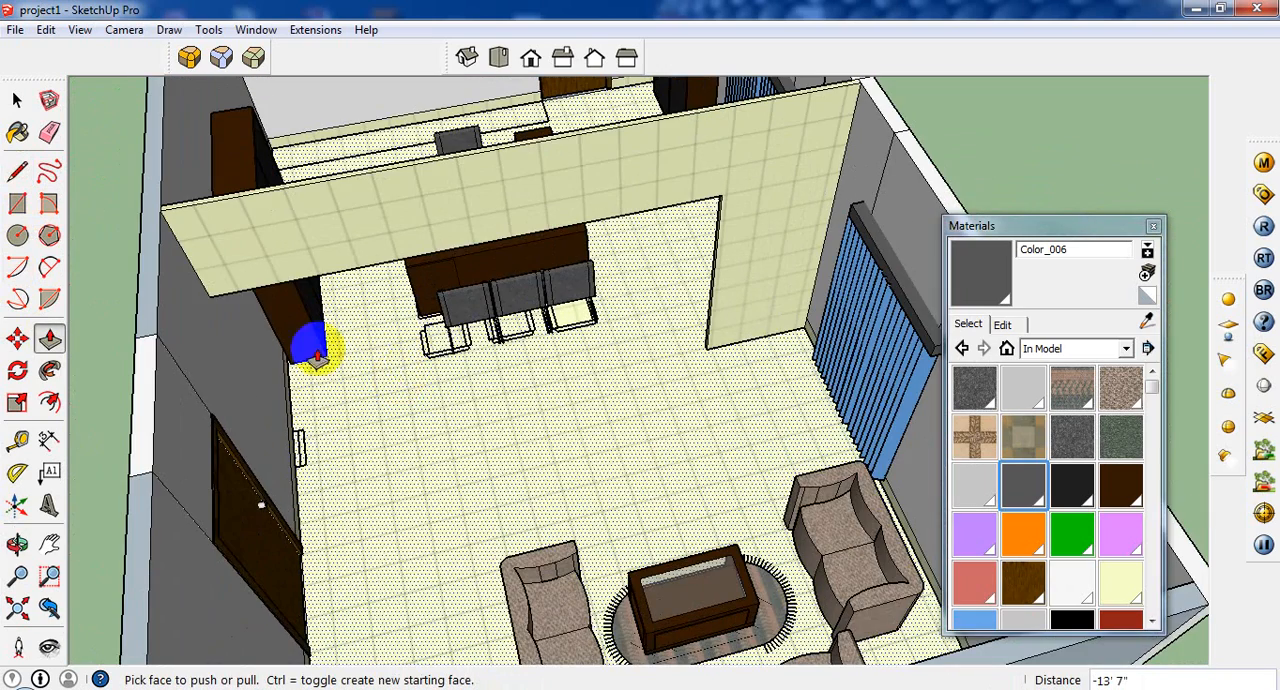
# Draw a 3' 6" line on the partition face, continuing the overhead beam's lower edge from the opening's corner to the window wall.
pyautogui.click(17, 171)
pyautogui.scroll(3, 268, 285)
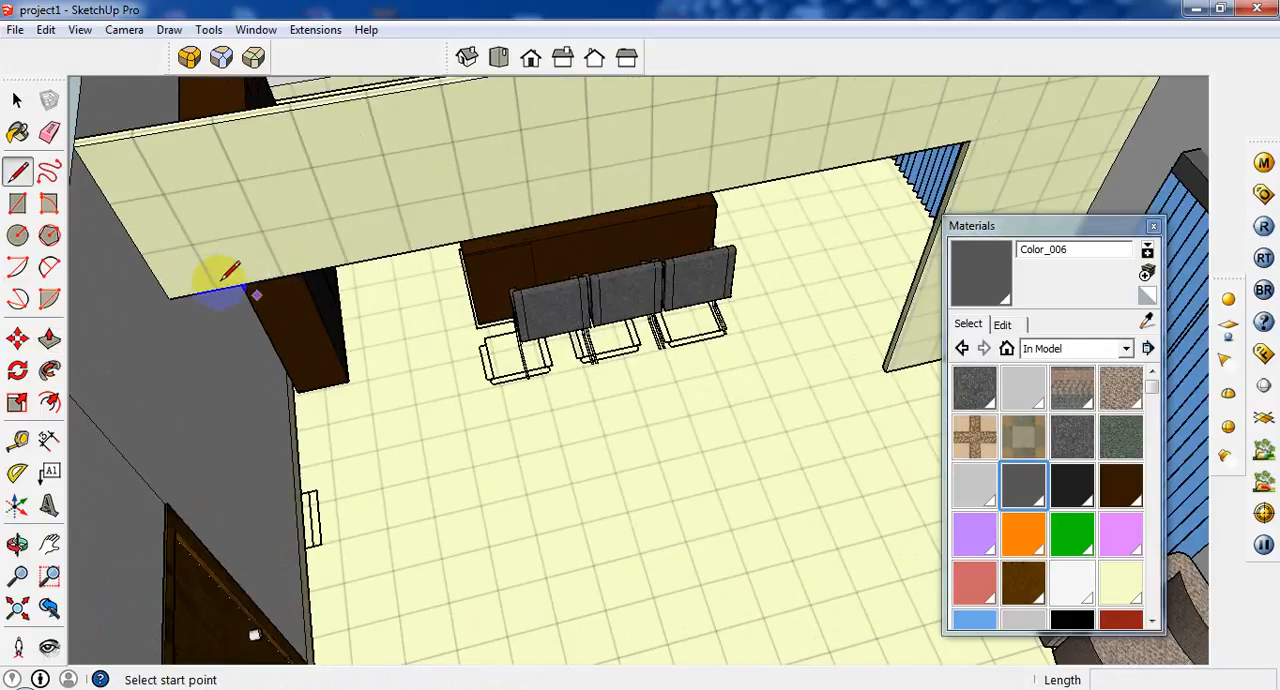
pyautogui.click(170, 296)
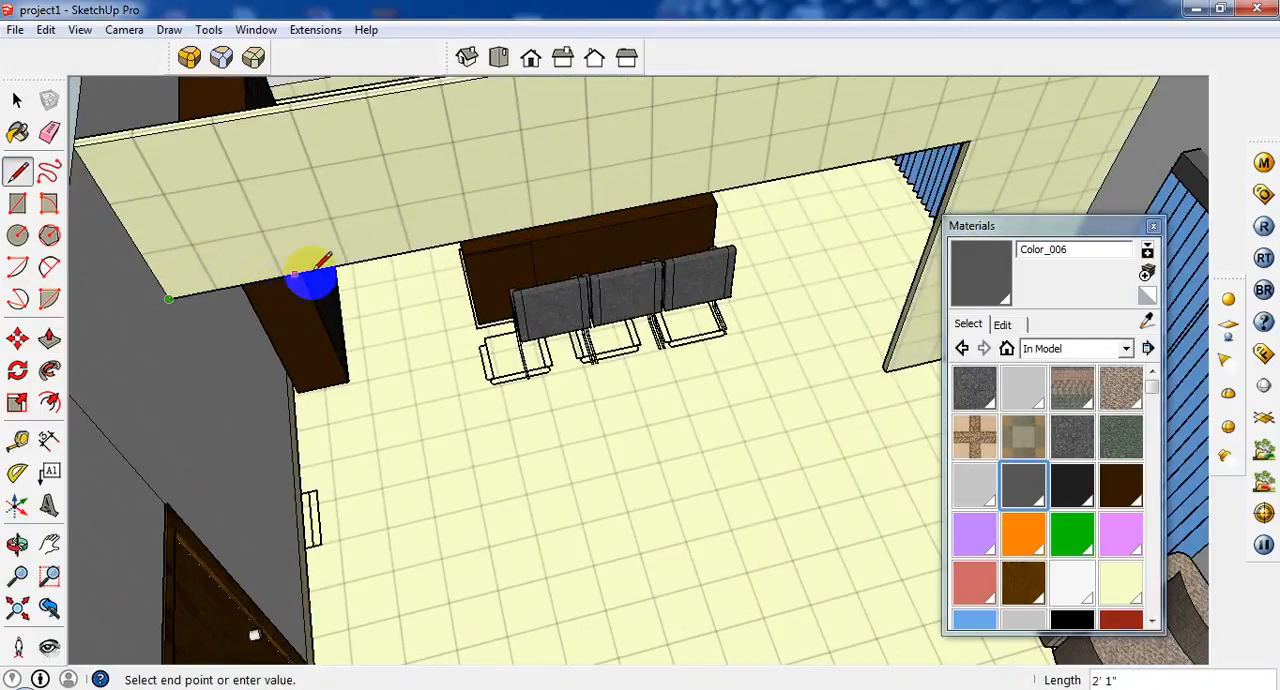
pyautogui.scroll(-1, 251, 277)
pyautogui.click(17, 171)
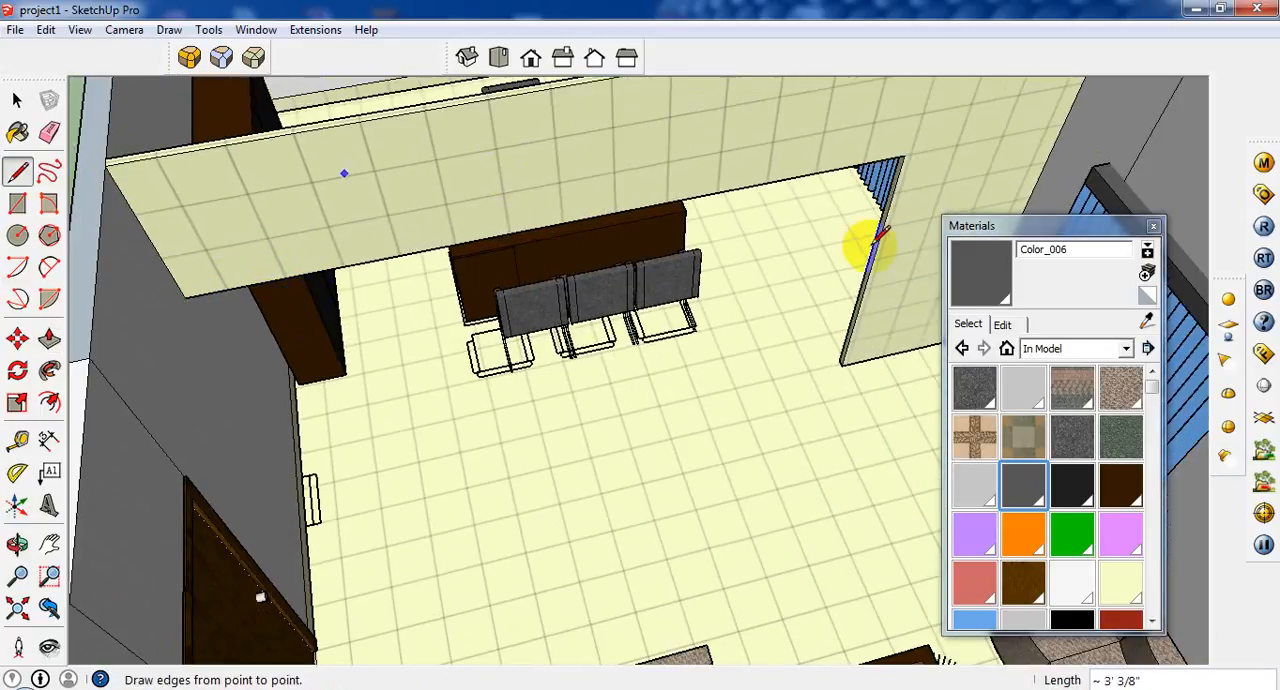
pyautogui.click(901, 155)
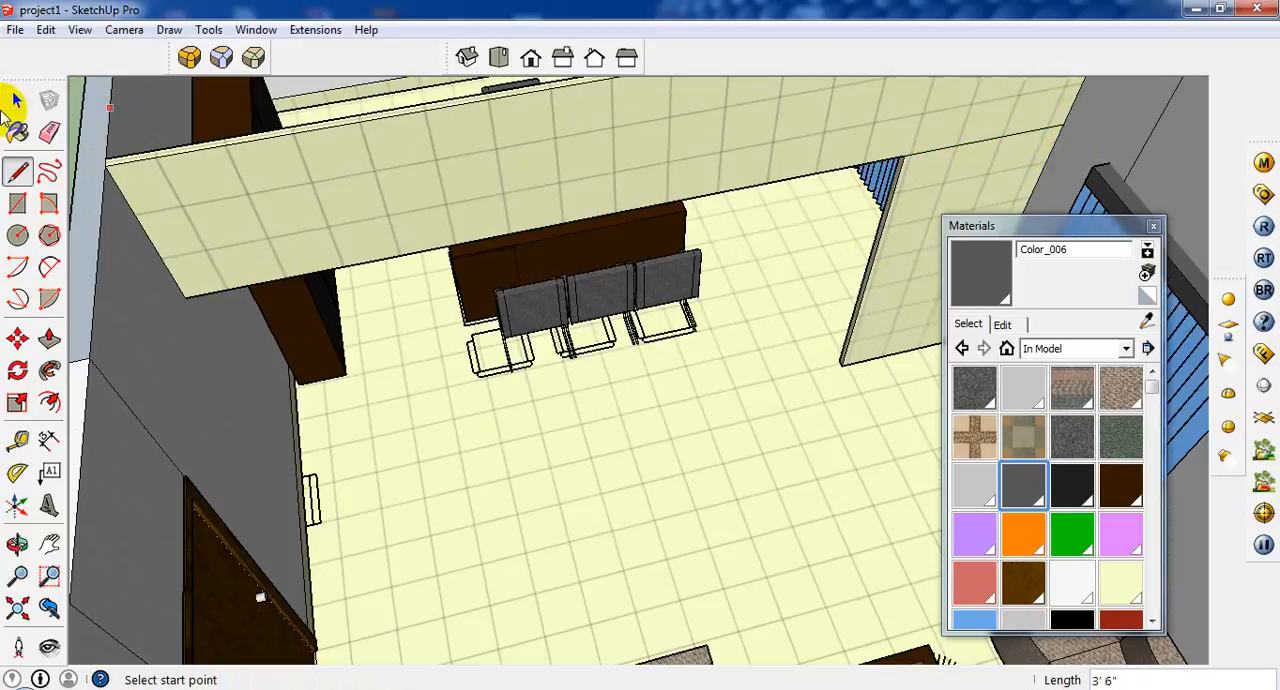
# Copy the lower panel face beside the window wall to the beam's far end, against the opposite wall and under the beam.
pyautogui.click(16, 102)
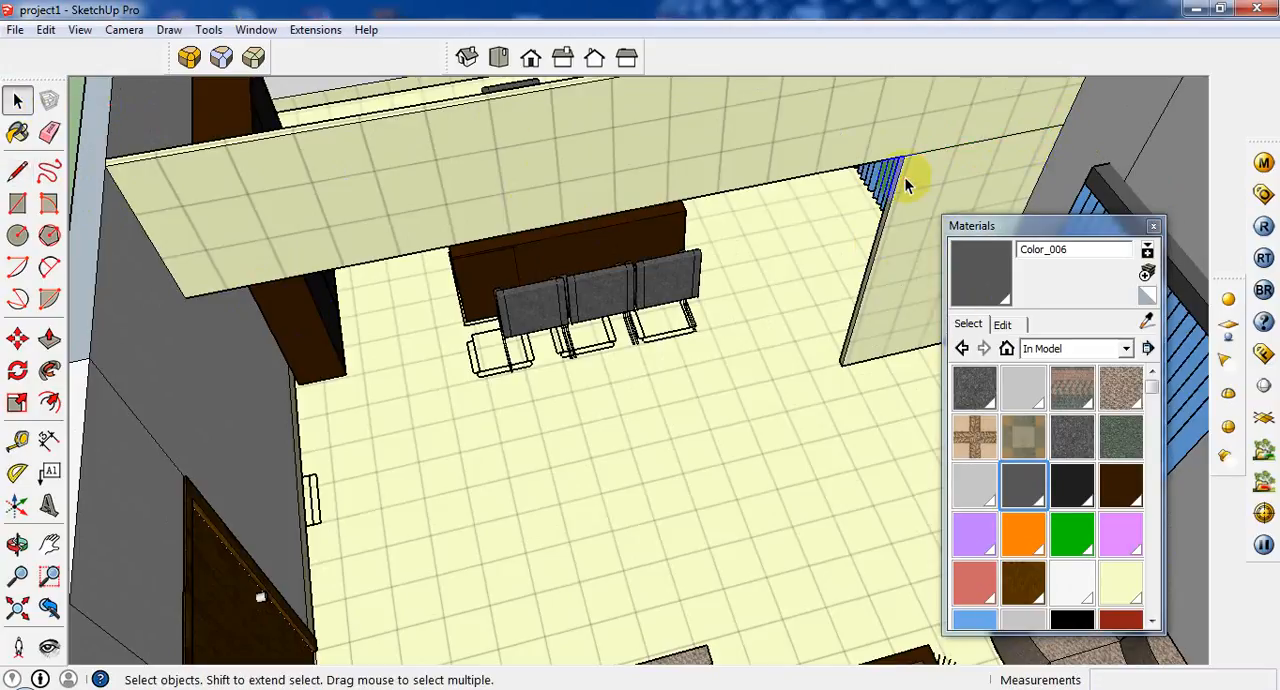
pyautogui.scroll(-1, 905, 178)
pyautogui.scroll(-1, 909, 183)
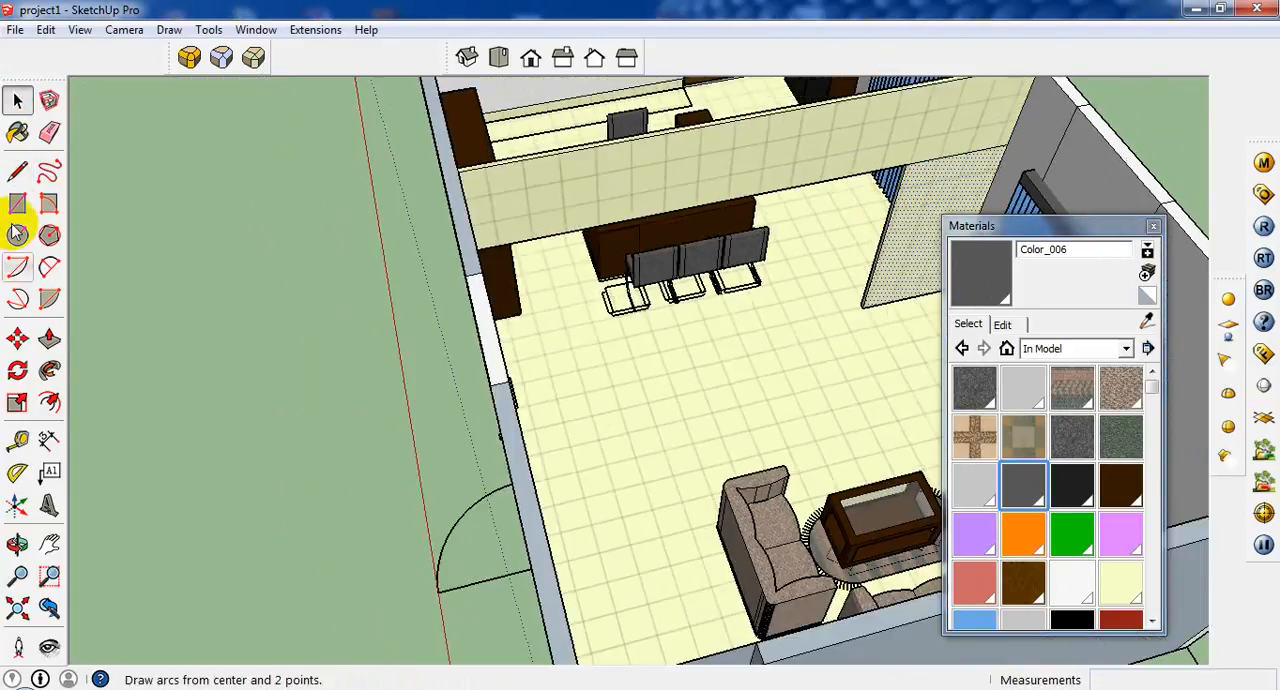
pyautogui.click(17, 339)
pyautogui.click(912, 165)
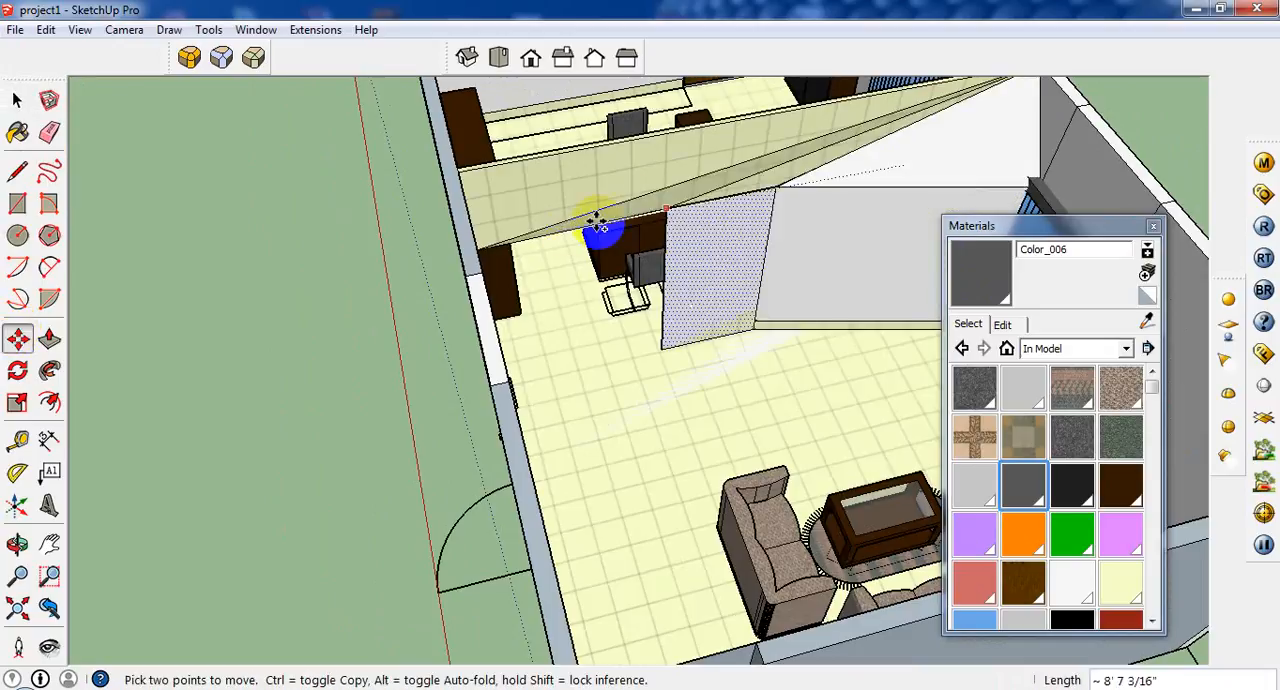
pyautogui.press('ctrl')
pyautogui.click(498, 266)
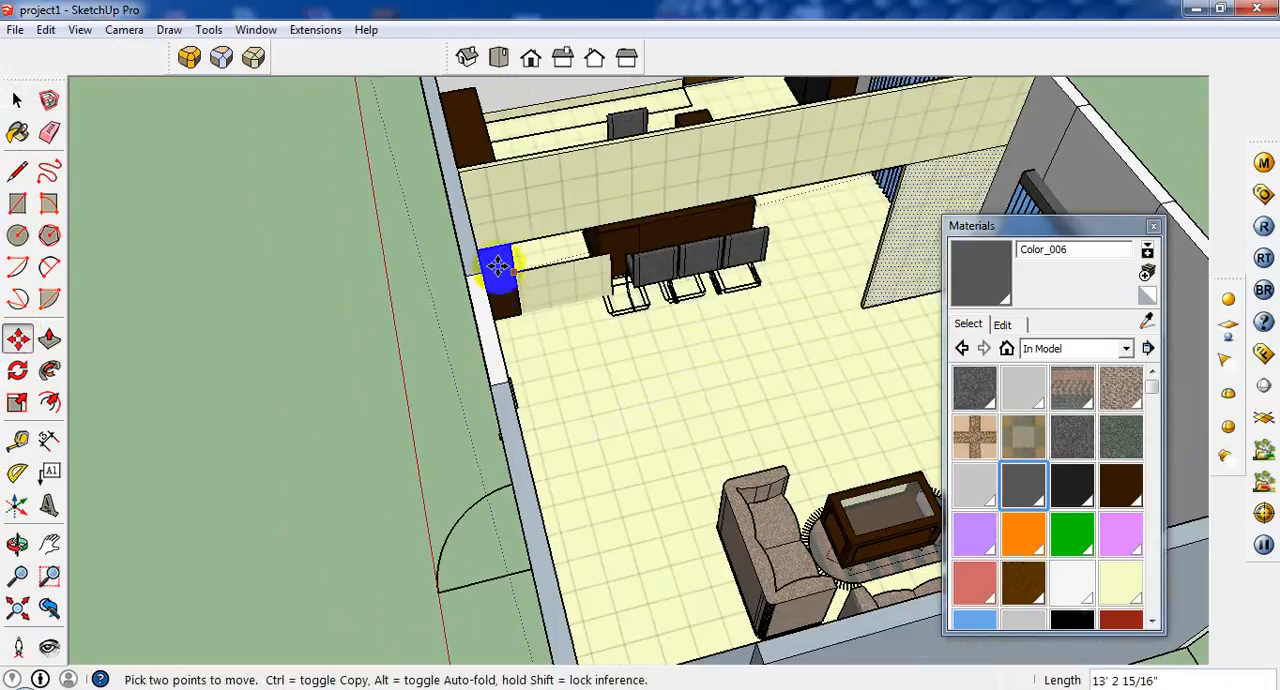
pyautogui.scroll(2, 522, 268)
pyautogui.moveTo(520, 278); pyautogui.dragTo(386, 326, button='middle')
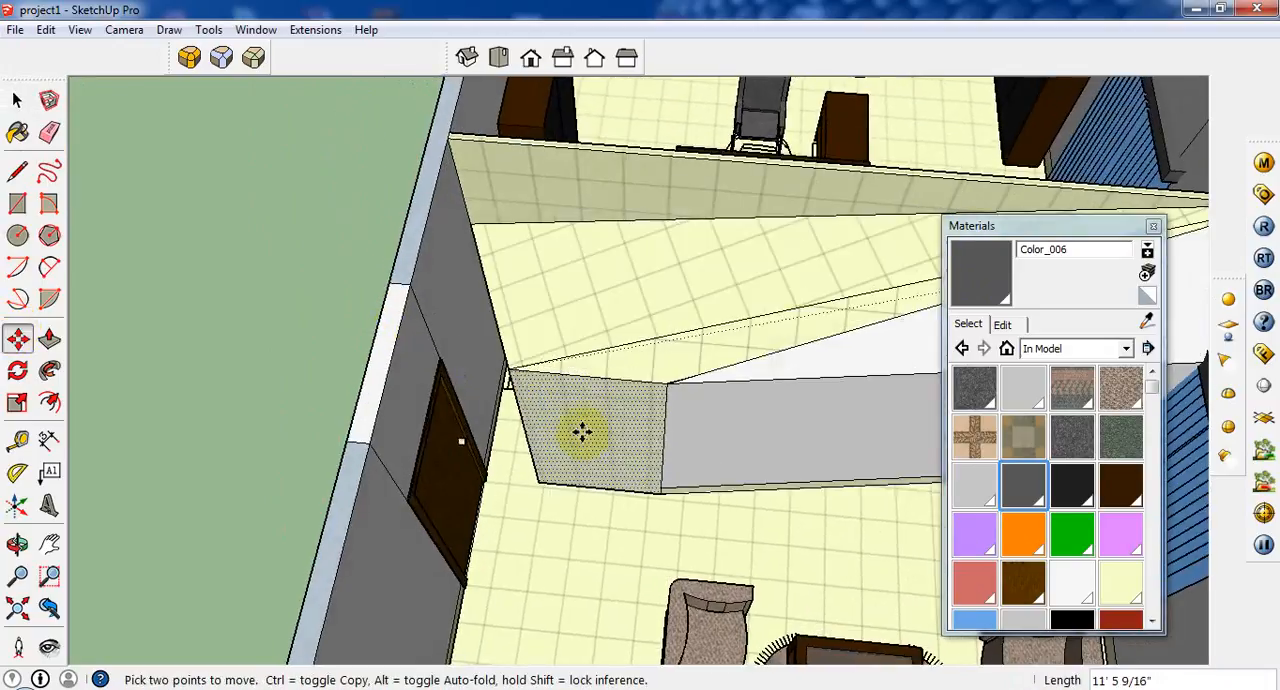
pyautogui.press('ctrl')
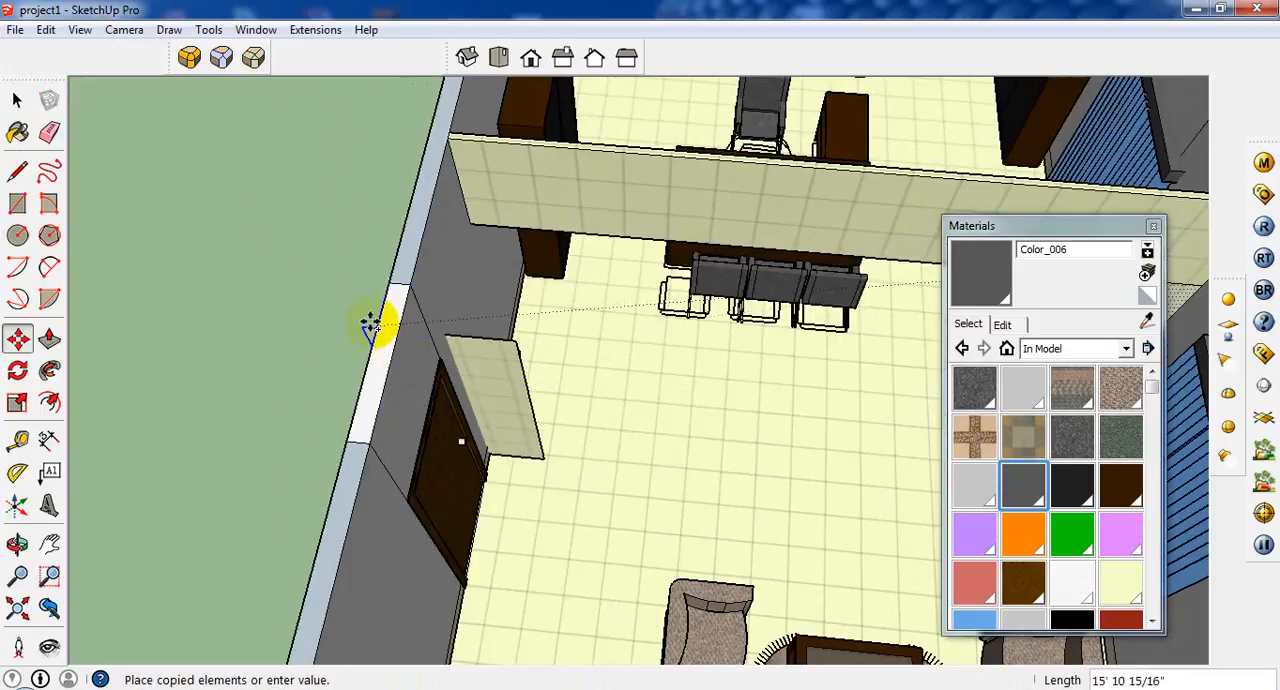
pyautogui.click(475, 219)
pyautogui.scroll(1, 491, 400)
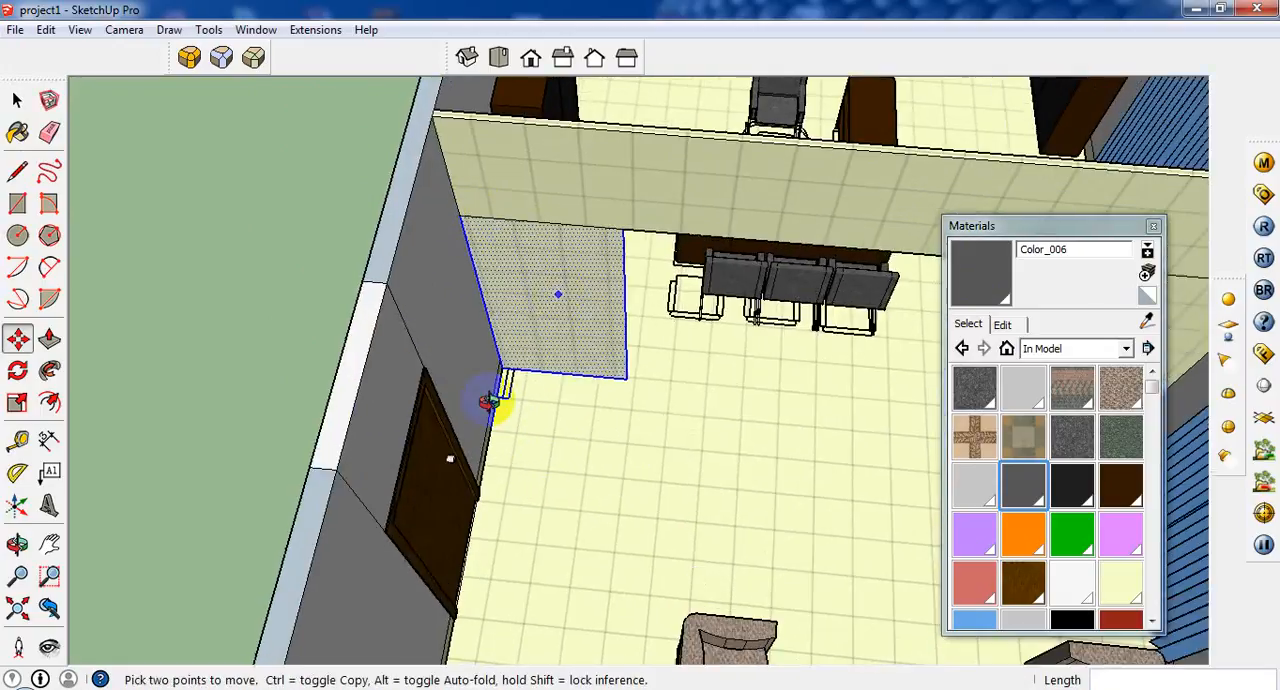
# Push/Pull the copied panel face 2" to match the beam's thickness.
pyautogui.moveTo(491, 400); pyautogui.dragTo(300, 420, button='middle')
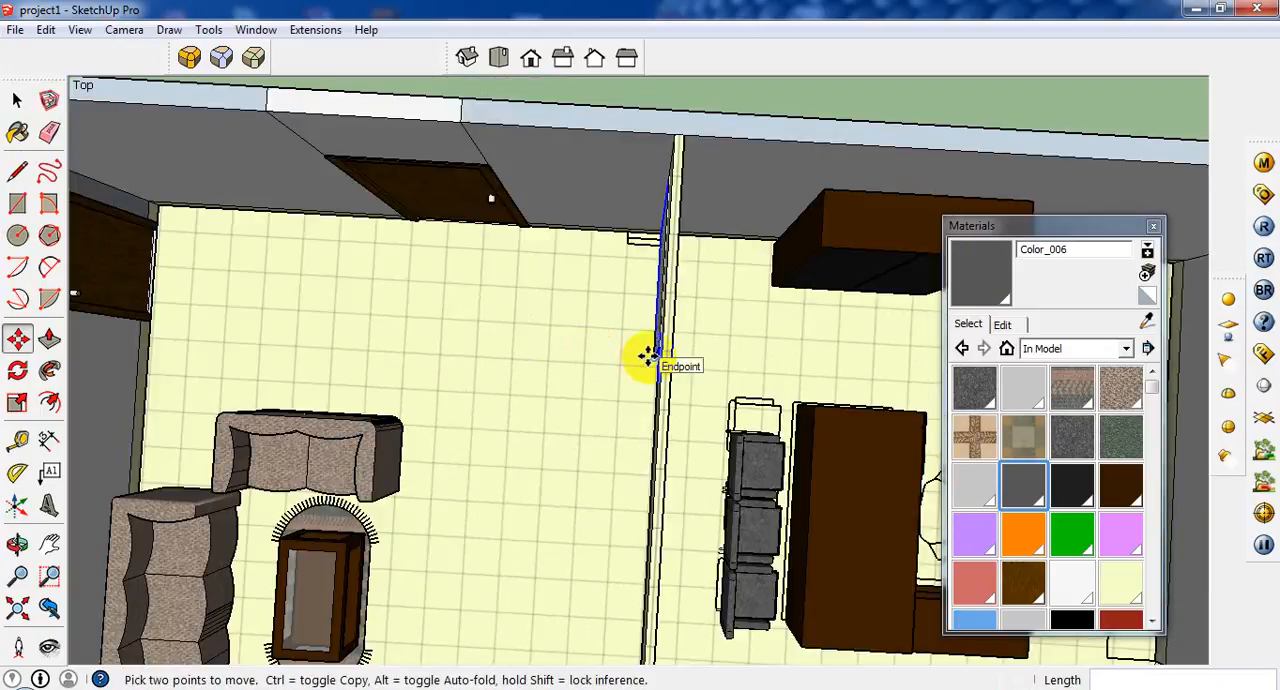
pyautogui.click(49, 339)
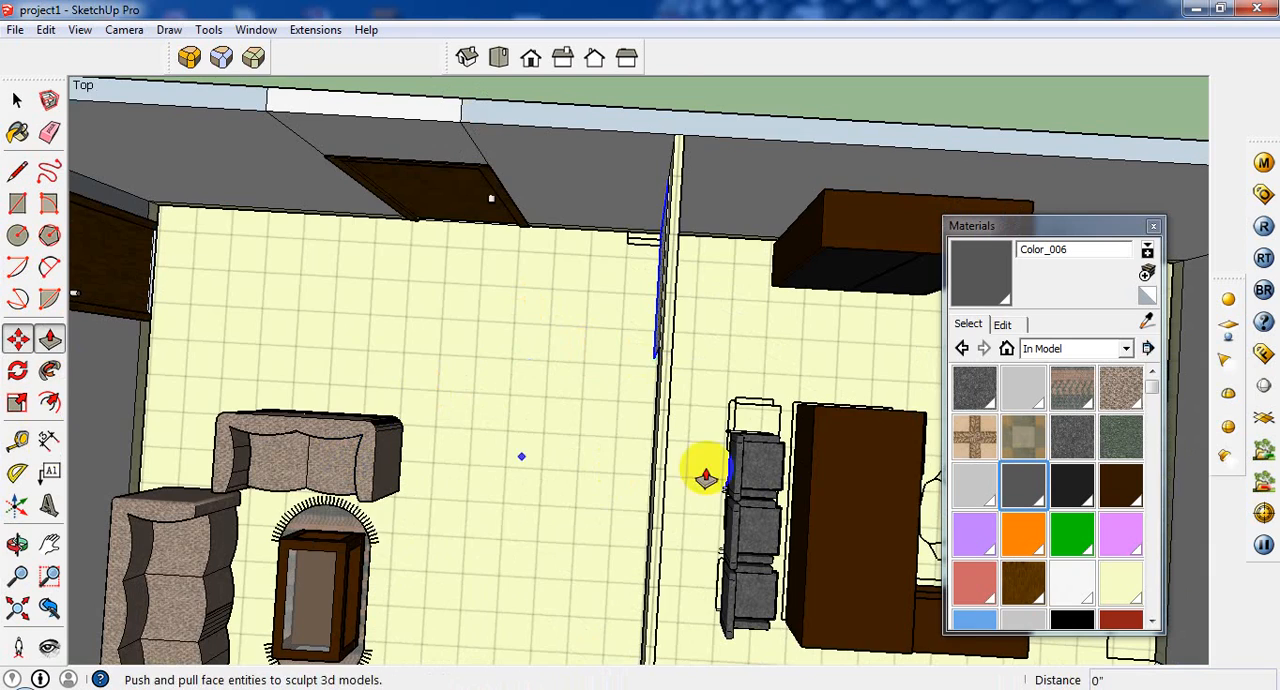
pyautogui.moveTo(607, 416); pyautogui.dragTo(448, 308, button='middle')
pyautogui.scroll(2, 708, 320)
pyautogui.click(703, 300)
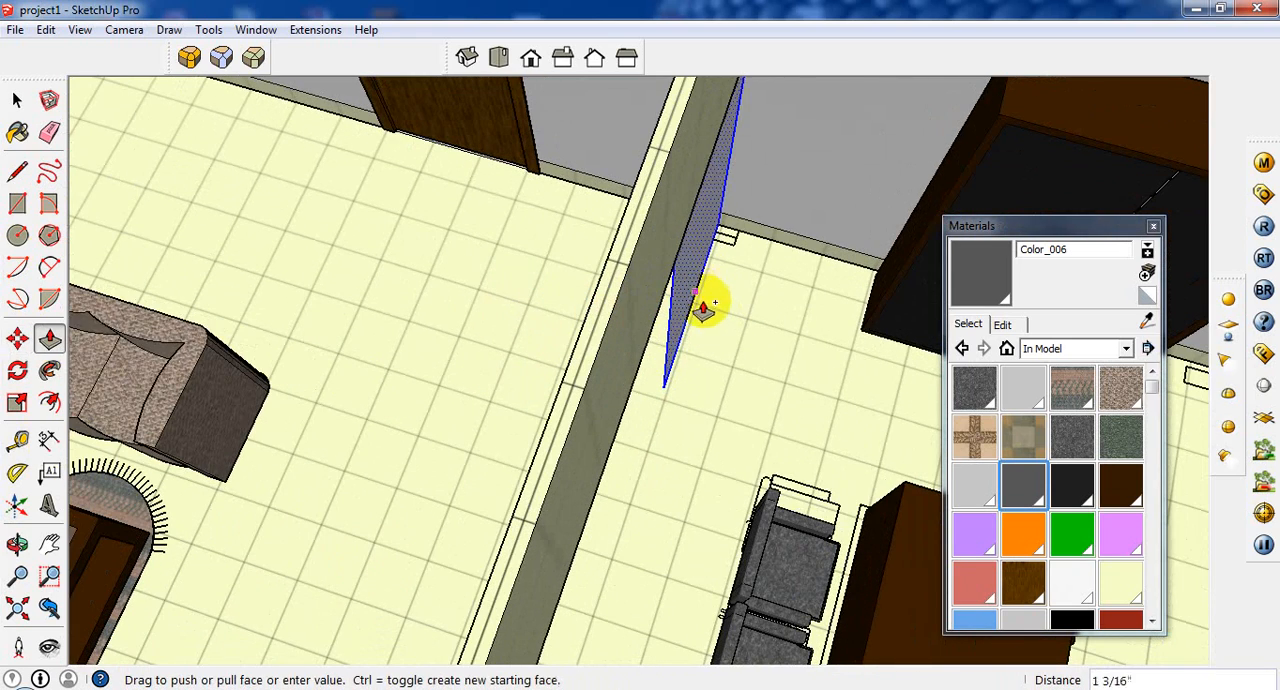
pyautogui.press('ctrl')
pyautogui.click(686, 218)
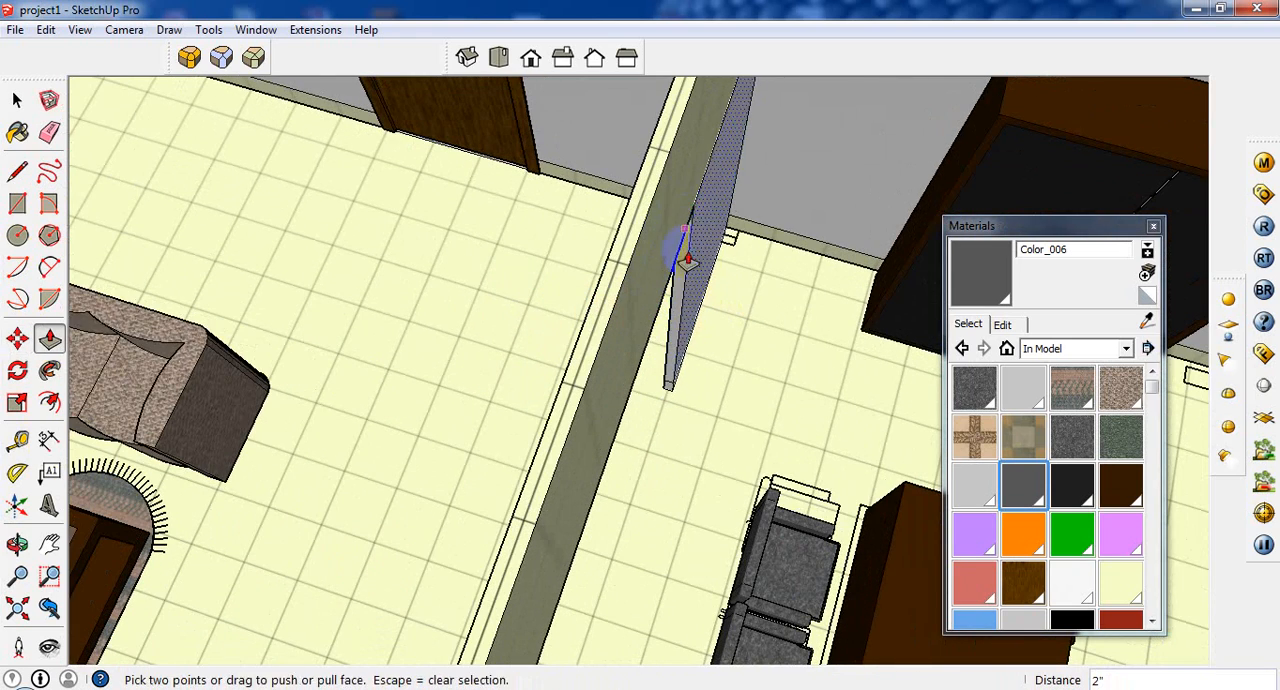
# Sample the dark brown Color_C21 and paint the desk side of the partition's beam and panels with it.
pyautogui.moveTo(680, 251)
pyautogui.mouseDown(button='middle')
pyautogui.moveTo(663, 200)
pyautogui.moveTo(454, 246)
pyautogui.moveTo(505, 280)
pyautogui.moveTo(531, 321)
pyautogui.mouseUp(button='middle')
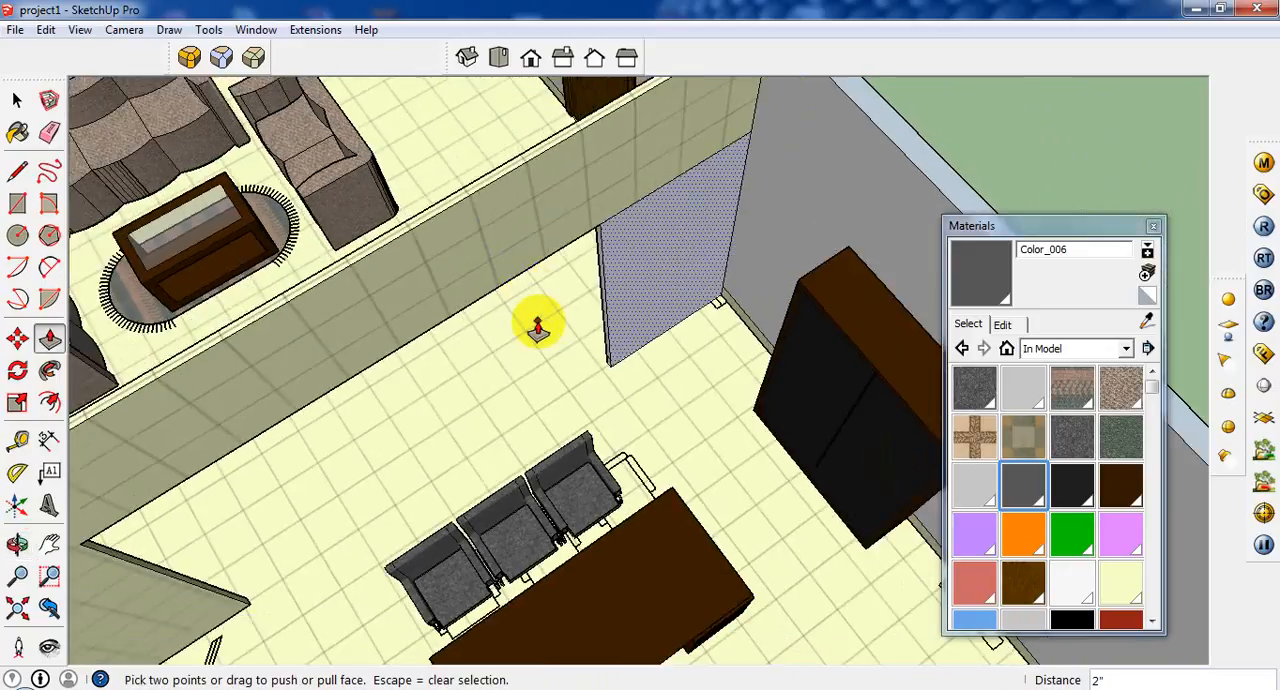
pyautogui.click(18, 132)
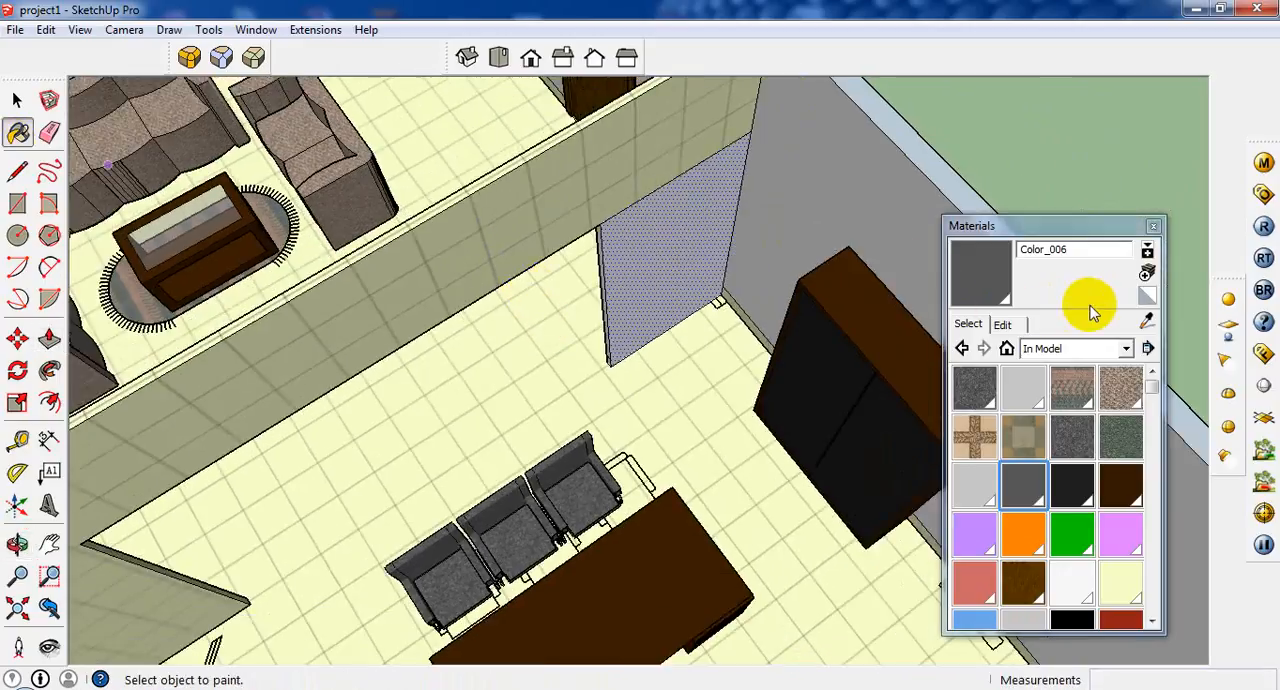
pyautogui.click(1140, 320)
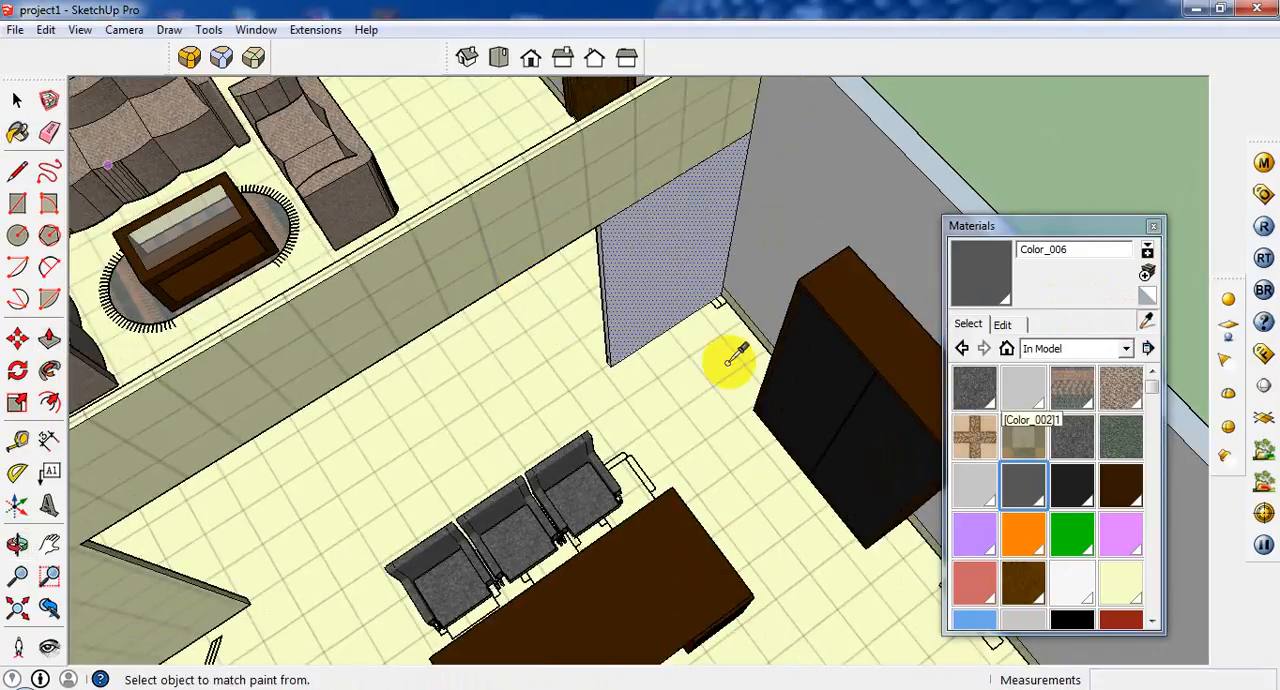
pyautogui.click(673, 213)
pyautogui.click(635, 183)
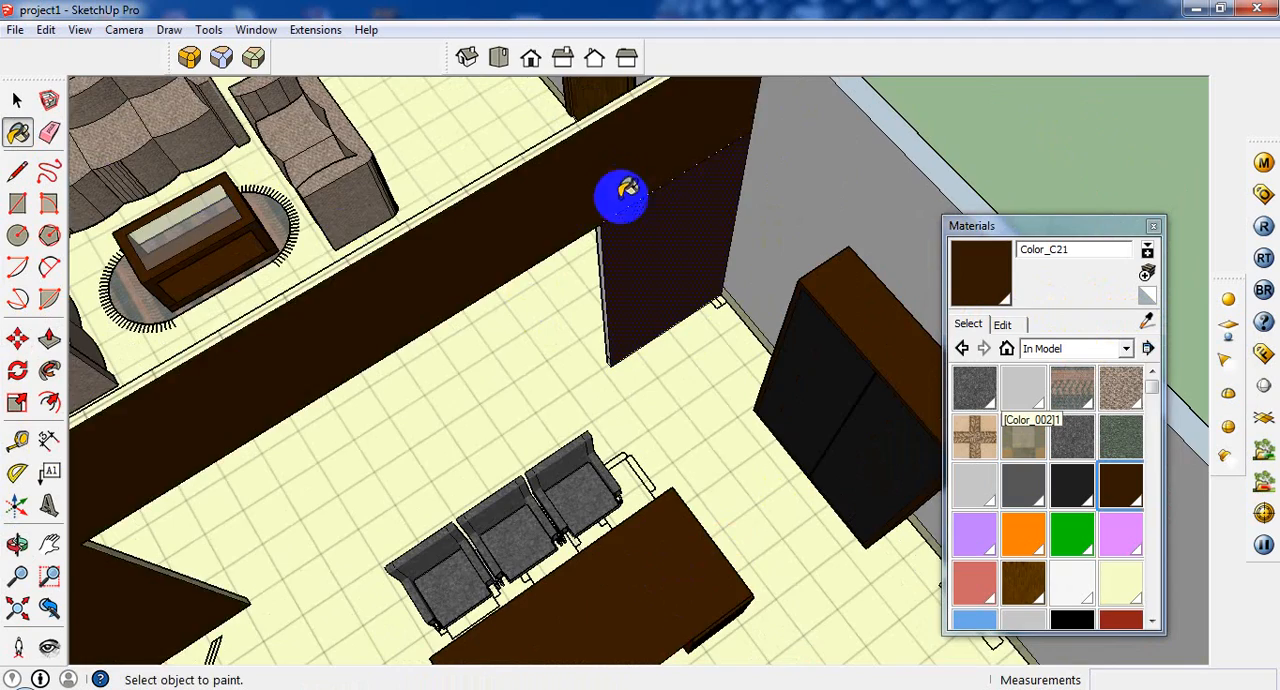
pyautogui.moveTo(678, 209); pyautogui.dragTo(789, 168, button='middle')
# Paint the sofa side of the partition's beam and copied panel with the dark brown Color_C21.
pyautogui.scroll(-3, 541, 225)
pyautogui.moveTo(508, 266); pyautogui.dragTo(840, 330, button='middle')
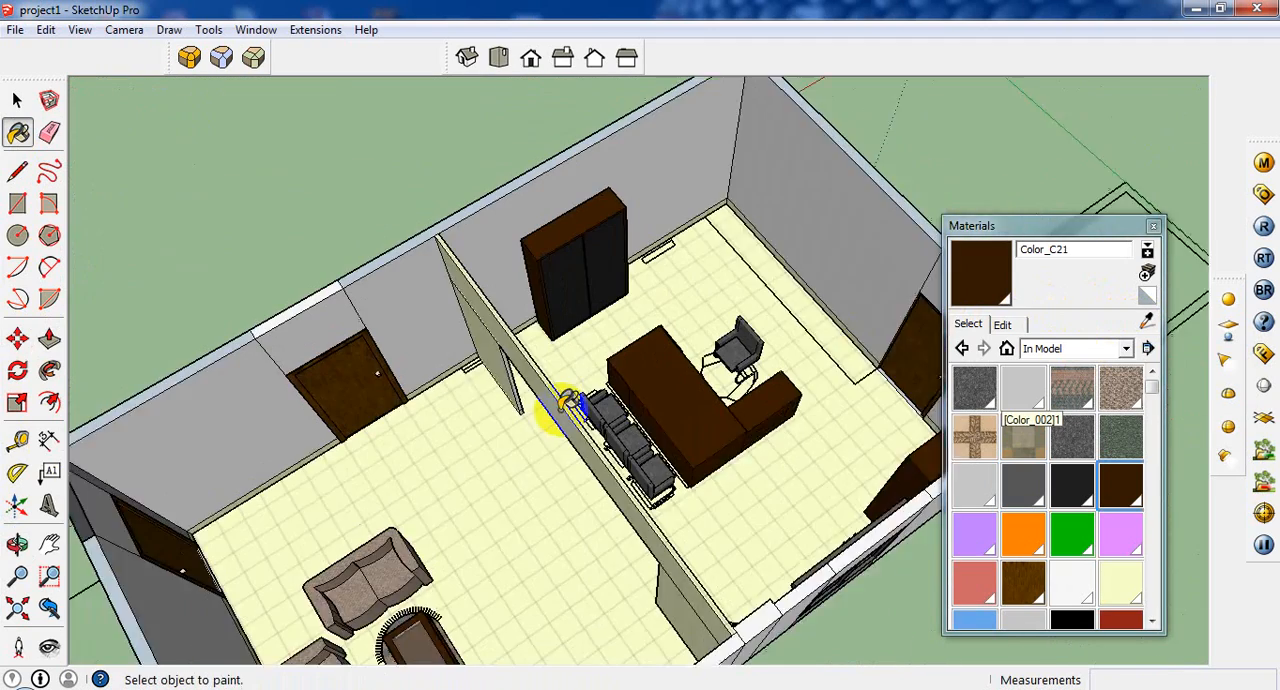
pyautogui.scroll(2, 545, 400)
pyautogui.click(560, 446)
pyautogui.moveTo(560, 446); pyautogui.dragTo(900, 686, button='middle')
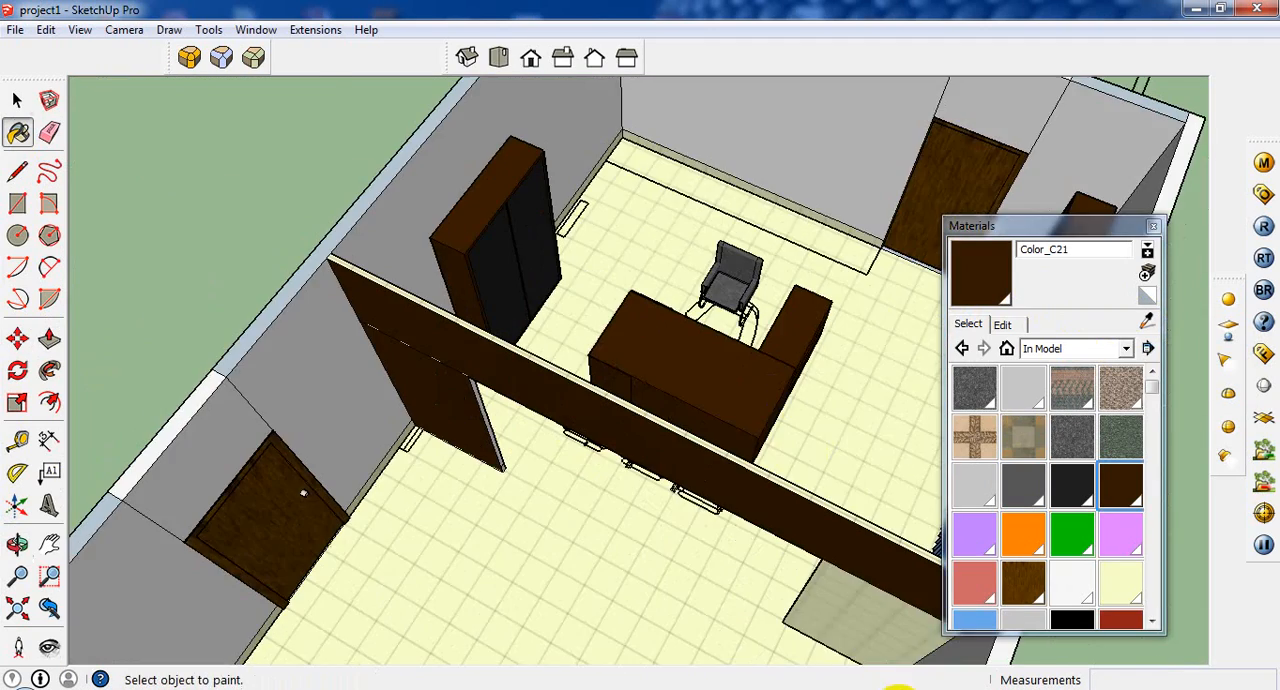
# Paint the sofa side of the window-wall panel and the copied panel's narrow end face with Color_C21.
pyautogui.moveTo(827, 615); pyautogui.dragTo(417, 416, button='middle')
pyautogui.scroll(2, 417, 416)
pyautogui.scroll(-5, 403, 406)
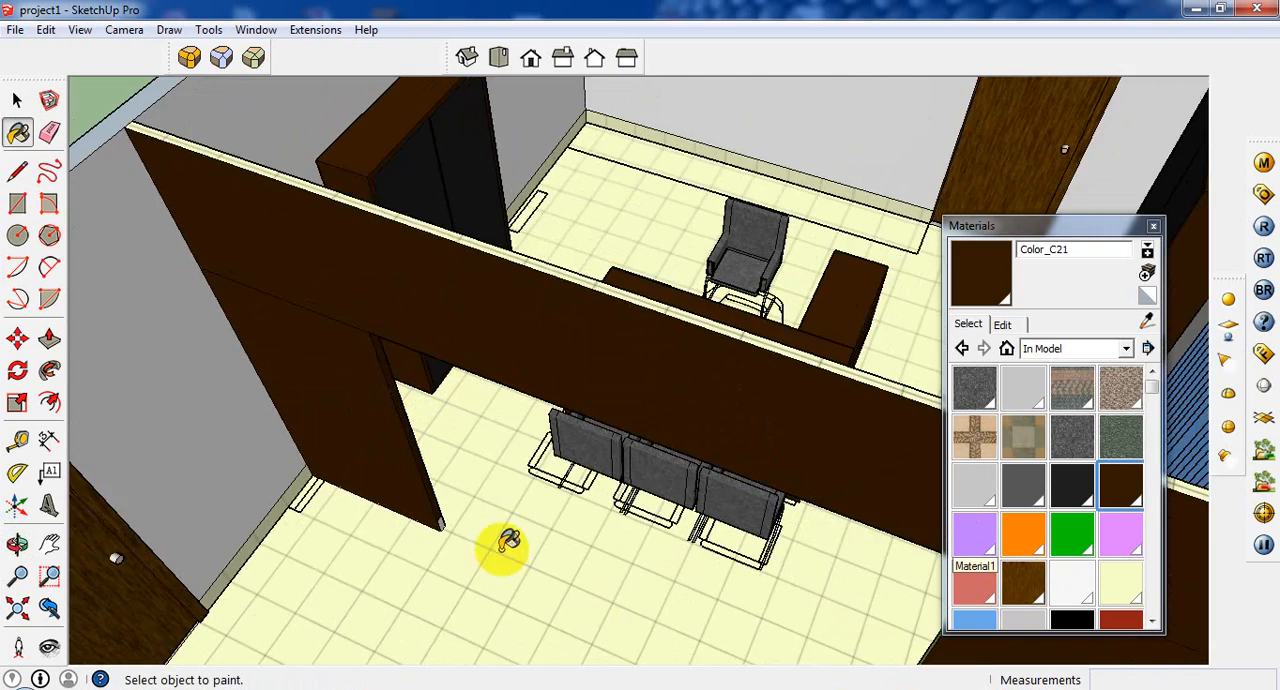
pyautogui.scroll(5, 450, 518)
pyautogui.scroll(-3, 407, 509)
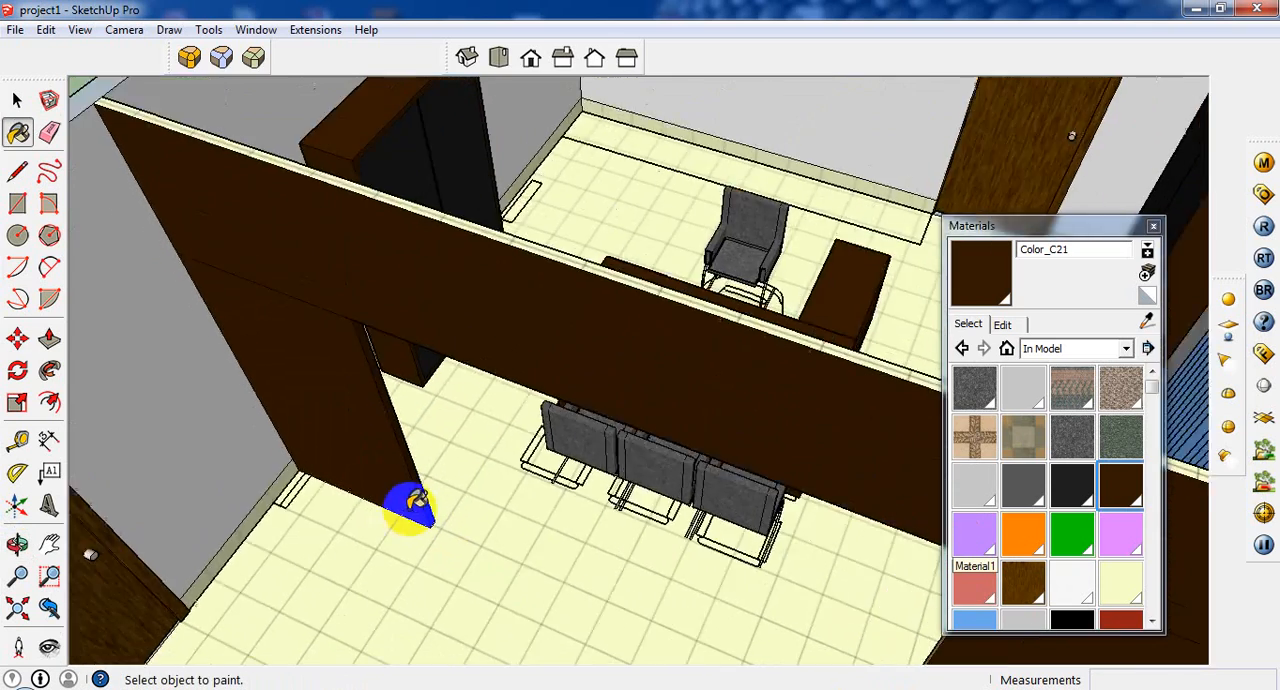
pyautogui.moveTo(400, 503); pyautogui.dragTo(840, 372, button='middle')
pyautogui.scroll(-1, 840, 372)
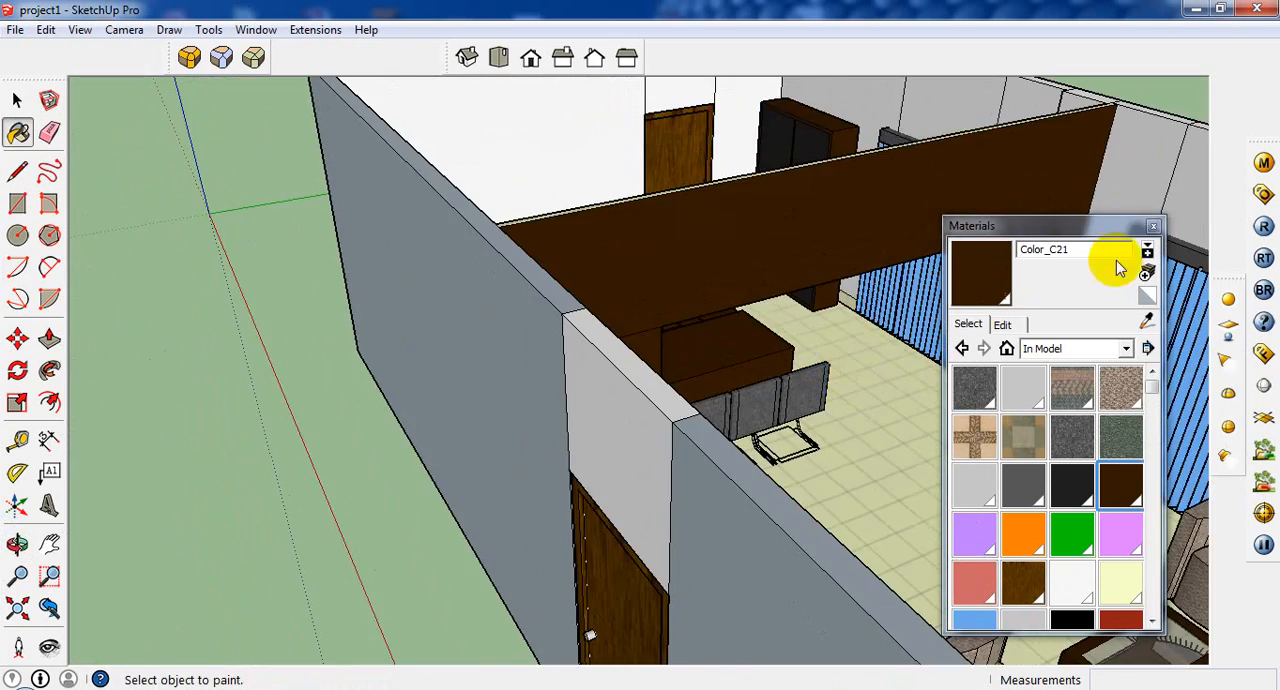
# Close the materials window and draw an 11' by 1' 4" rectangle over the outlined floor strip along the back wall, starting beside the door.
pyautogui.click(1153, 227)
pyautogui.scroll(4, 990, 288)
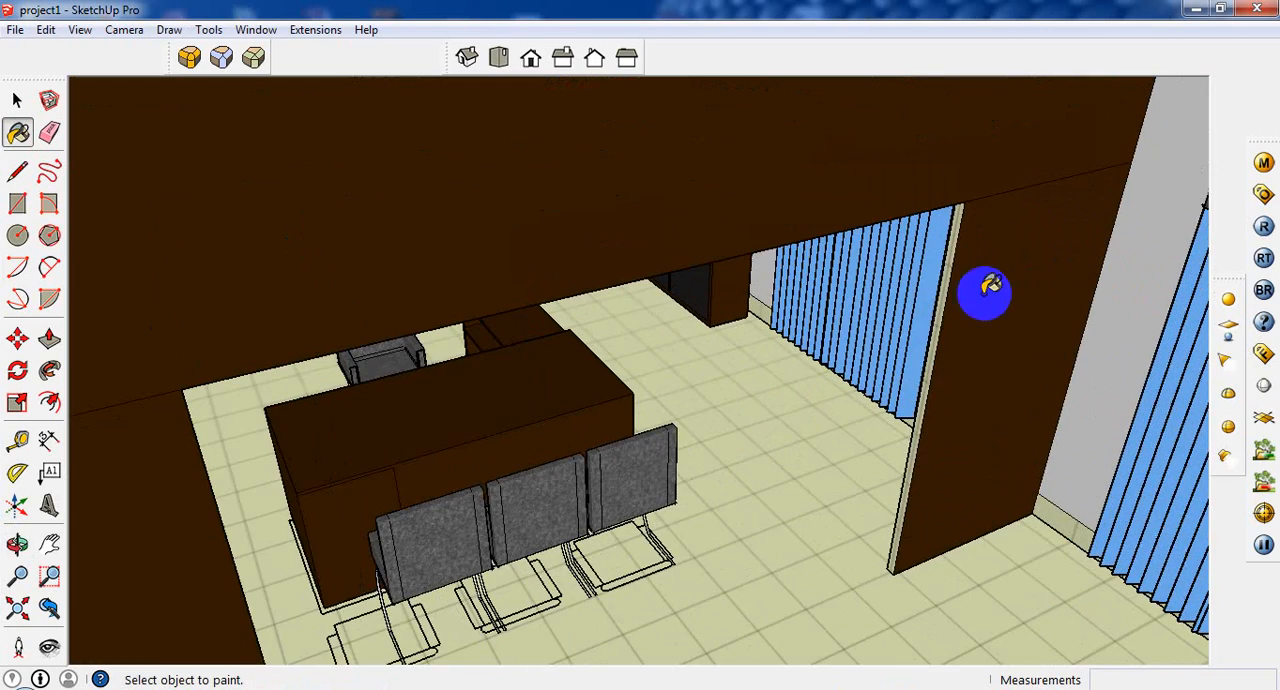
pyautogui.scroll(-10, 947, 312)
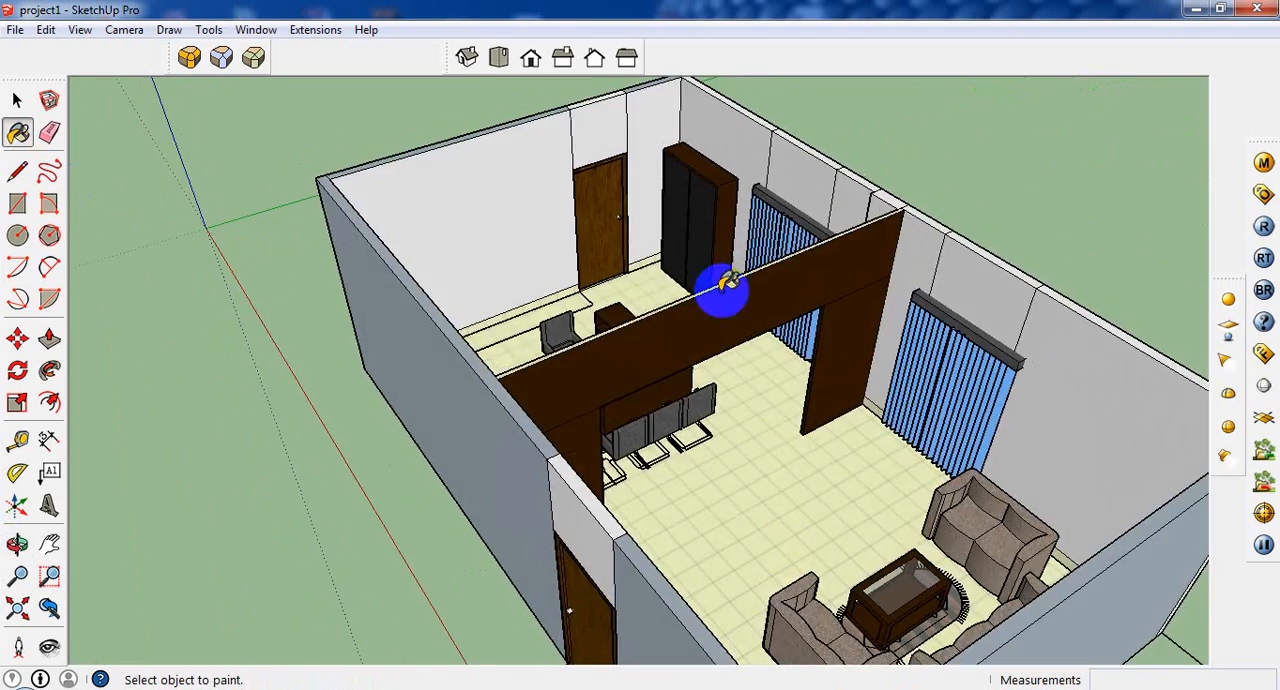
pyautogui.moveTo(725, 290); pyautogui.dragTo(590, 240, button='middle')
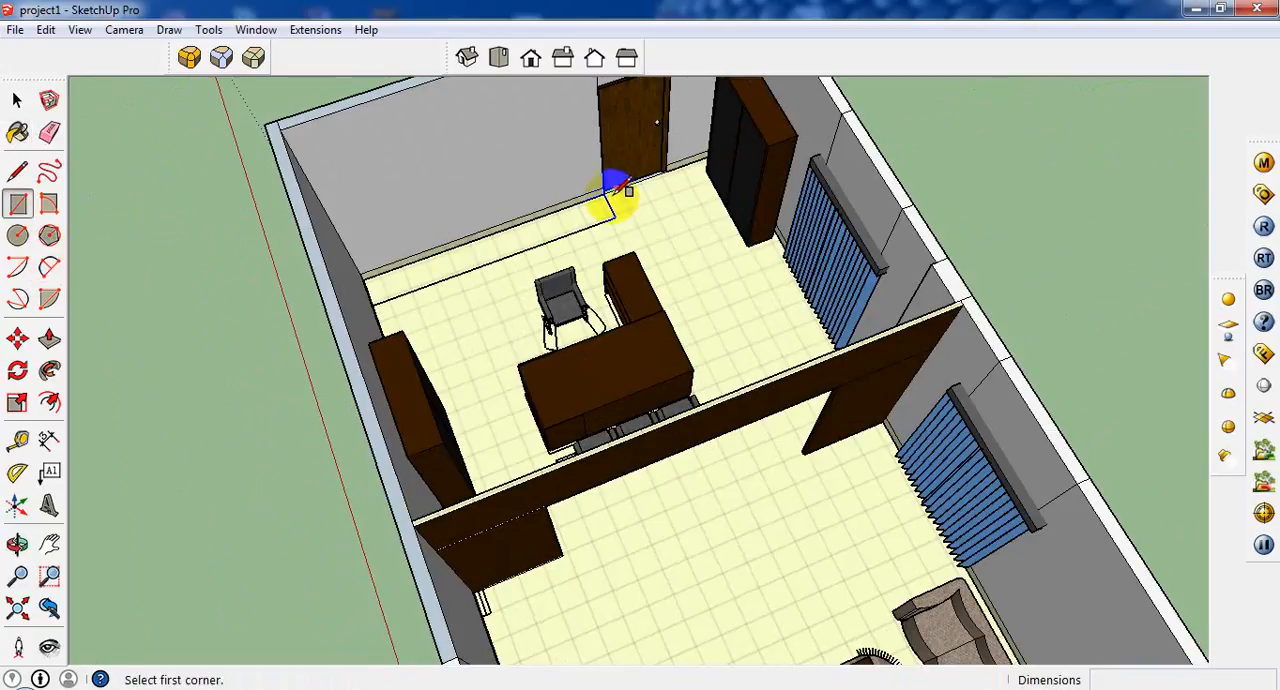
pyautogui.click(610, 196)
pyautogui.scroll(4, 586, 215)
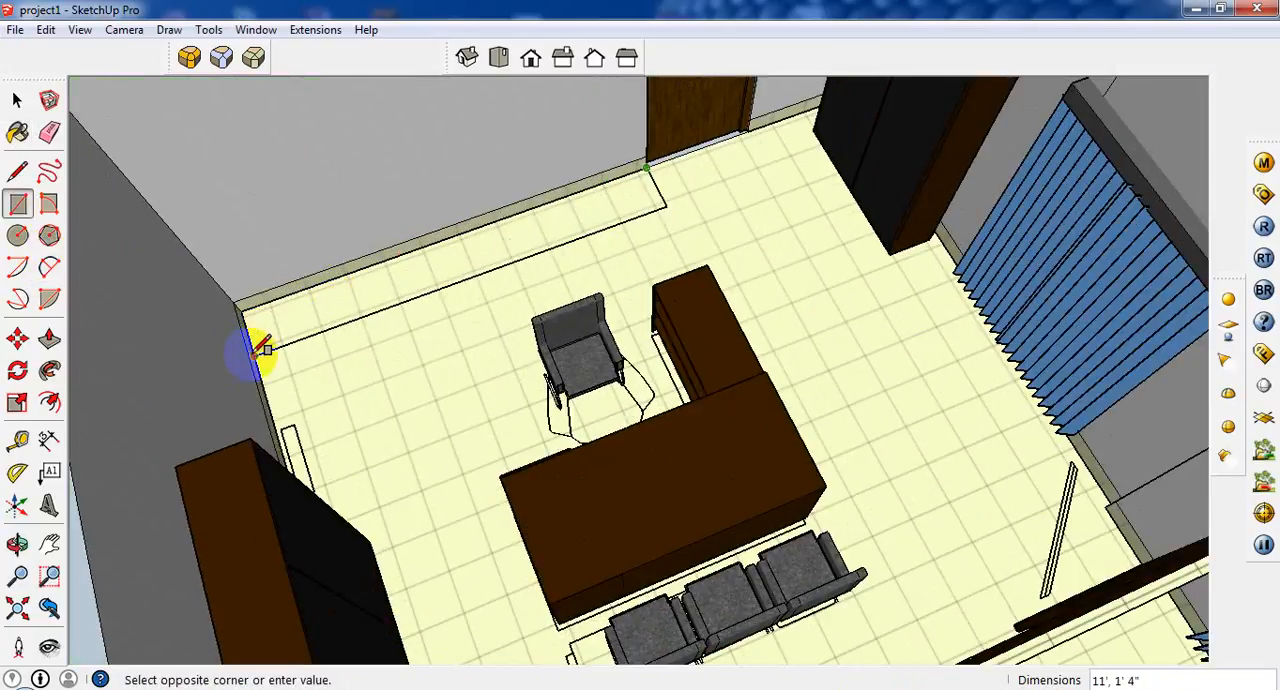
pyautogui.write('11\', 1\' 4"')
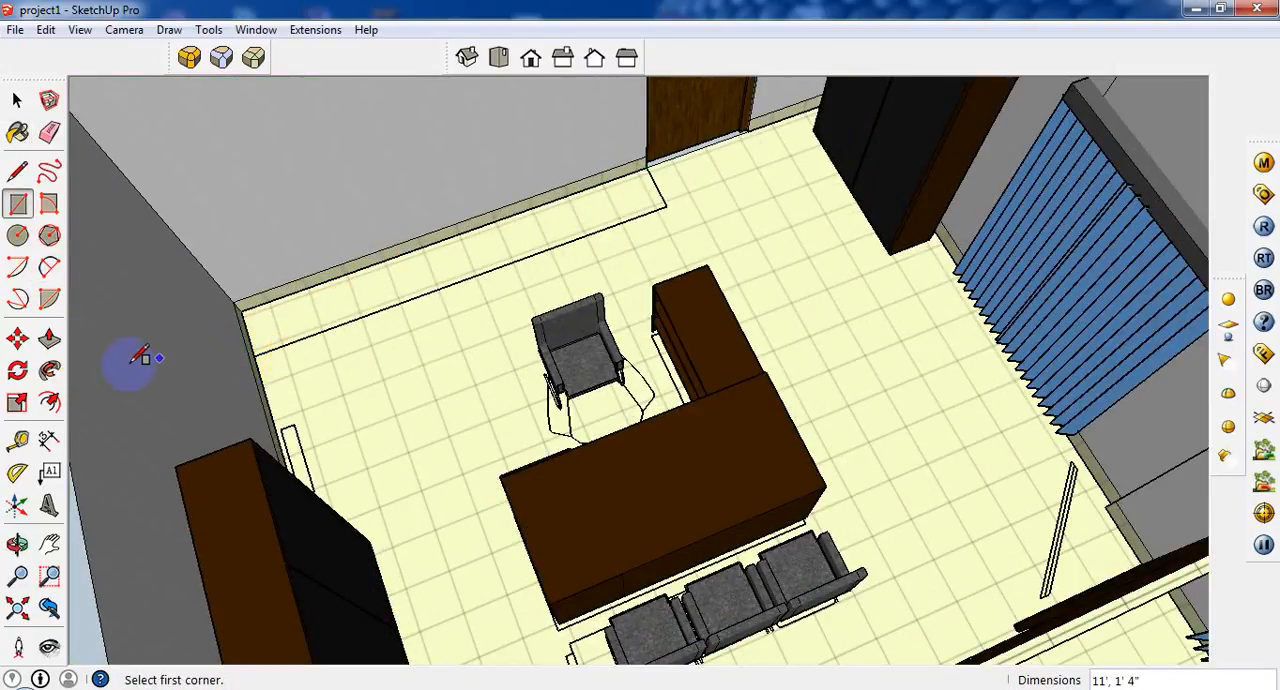
# Push/Pull the rectangular floor strip along the back wall up 2' 6" into a low cabinet block.
pyautogui.click(49, 342)
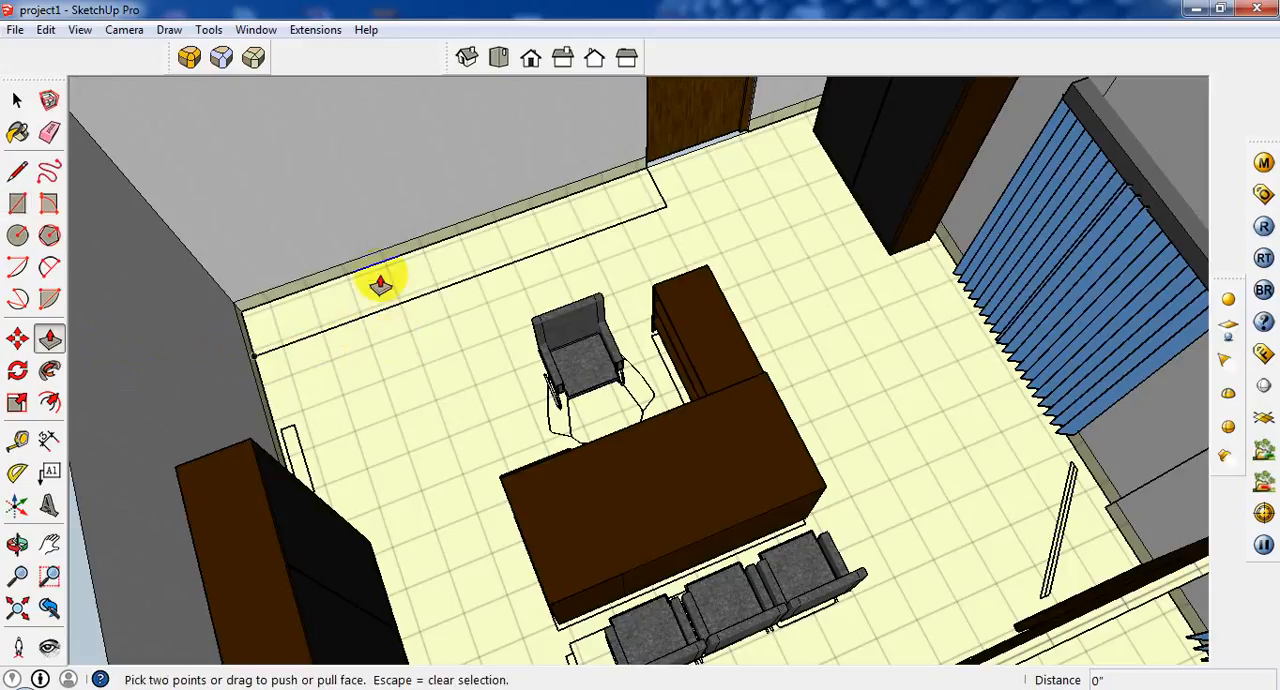
pyautogui.click(18, 101)
pyautogui.click(370, 313)
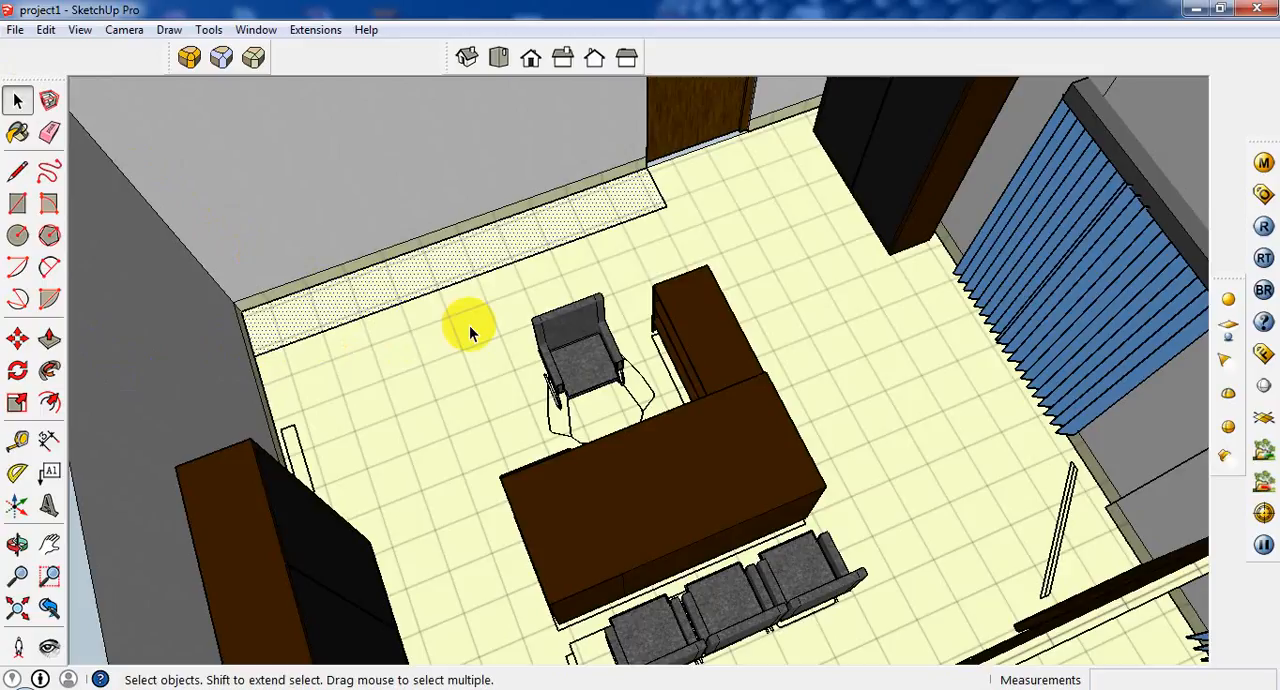
pyautogui.click(49, 339)
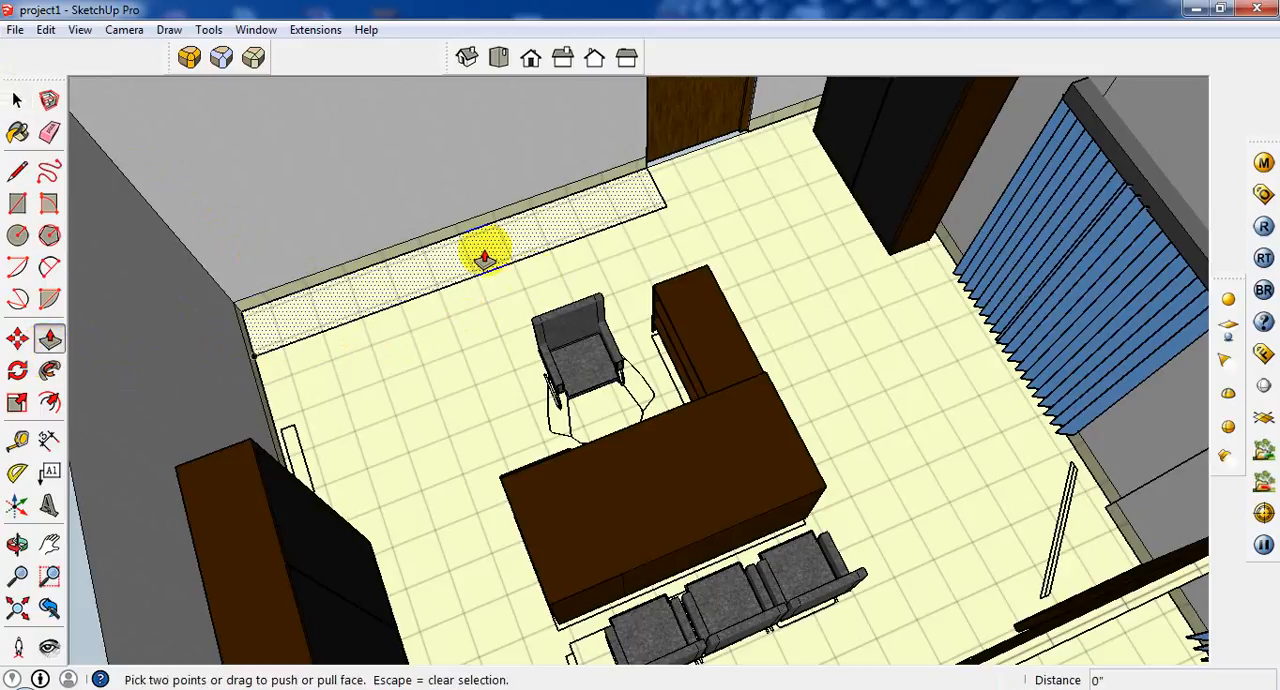
pyautogui.click(484, 258)
pyautogui.moveTo(451, 214); pyautogui.dragTo(358, 193, button='middle')
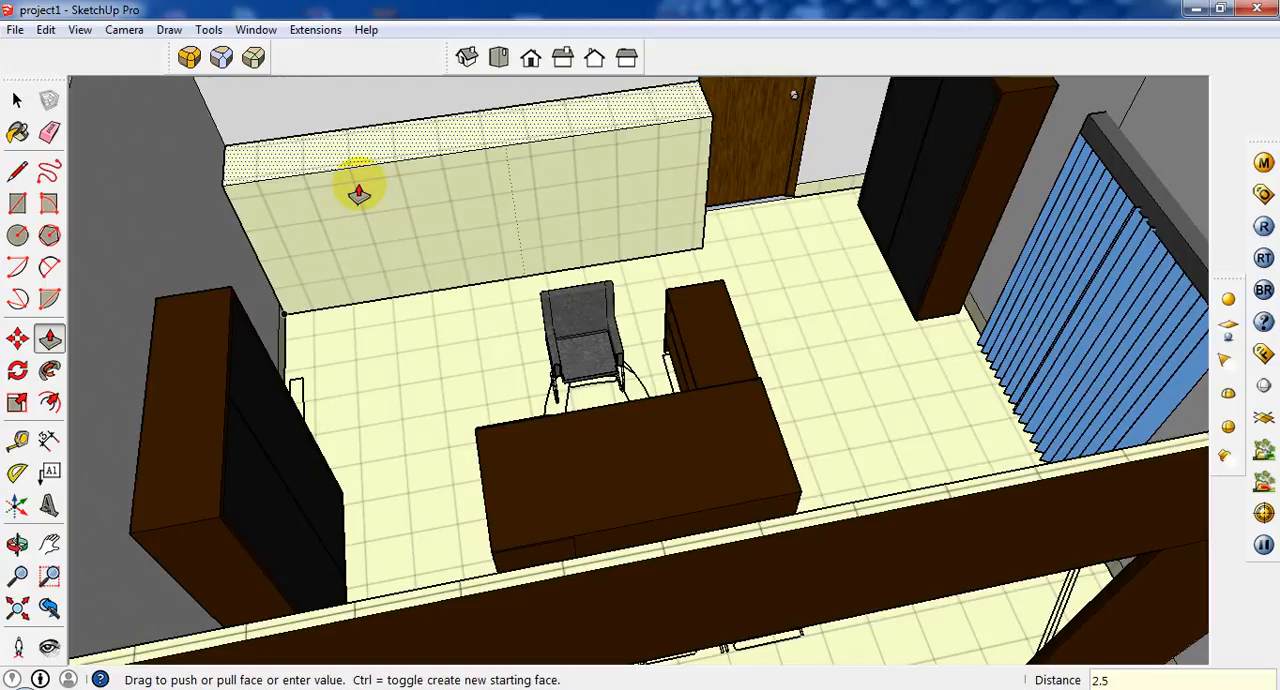
pyautogui.press('Return')
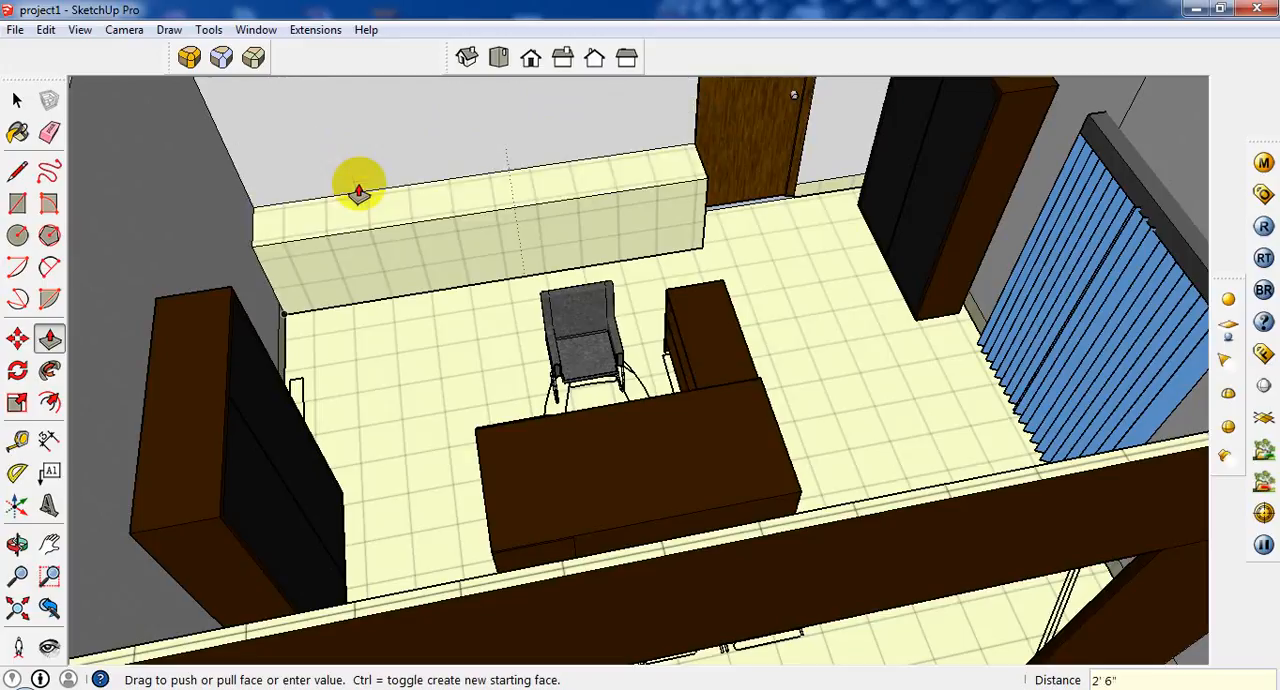
# Draw a line across the cabinet block's top face, 1.5" in from the end at the side wall.
pyautogui.scroll(3, 229, 263)
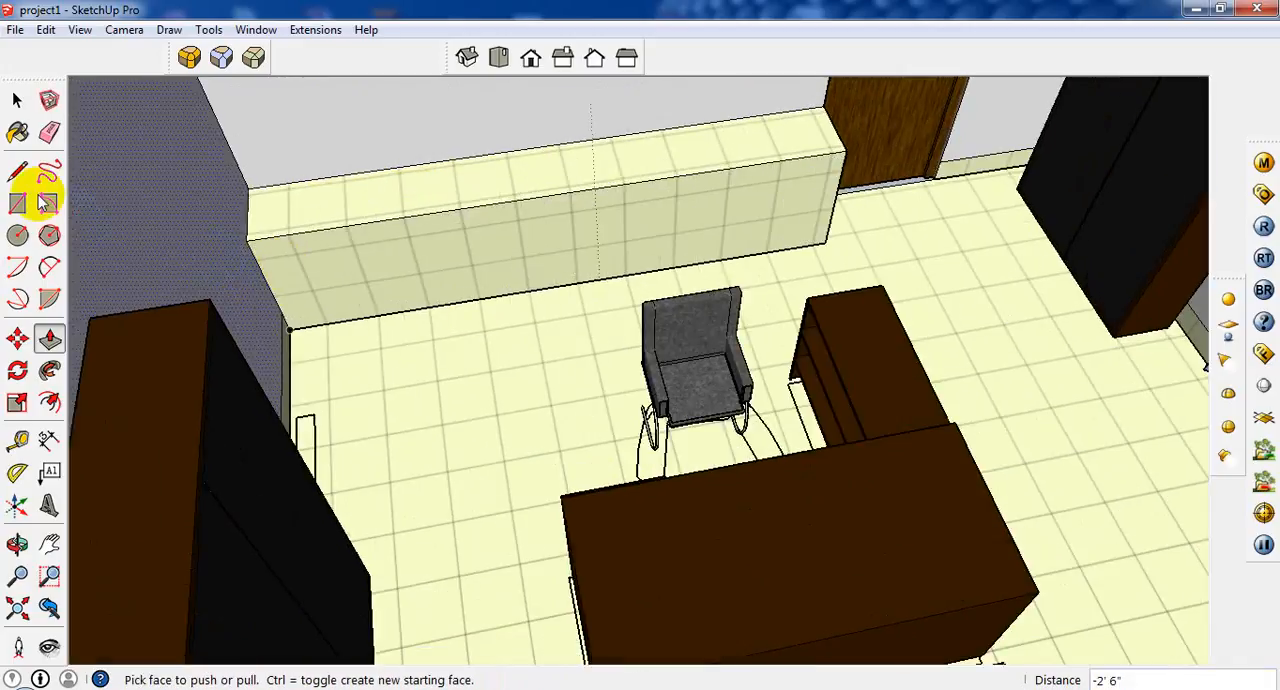
pyautogui.click(18, 203)
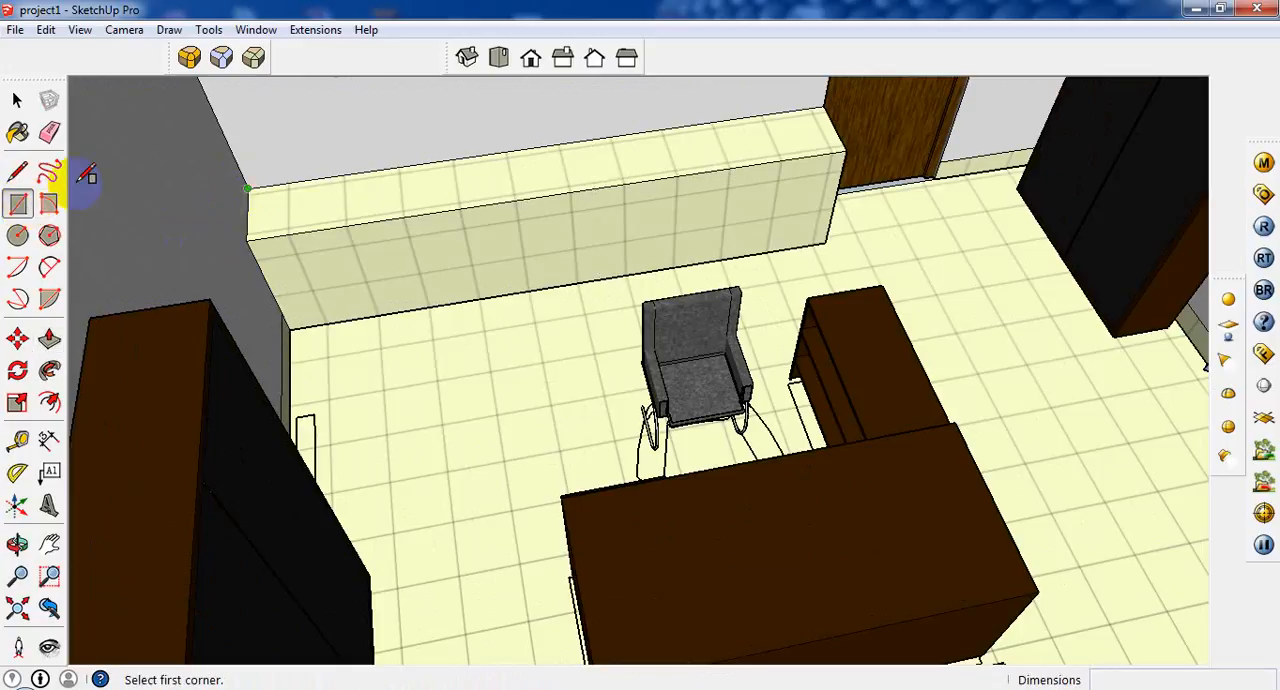
pyautogui.click(18, 172)
pyautogui.click(247, 188)
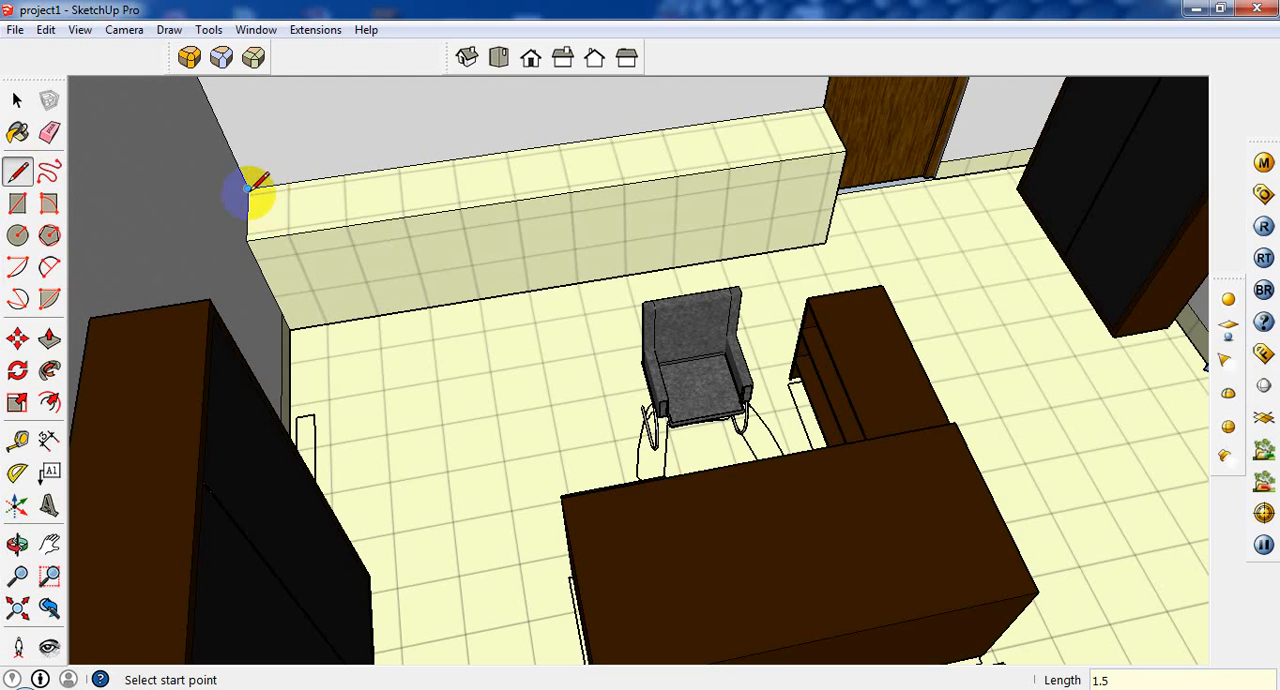
pyautogui.scroll(4, 250, 188)
pyautogui.click(259, 184)
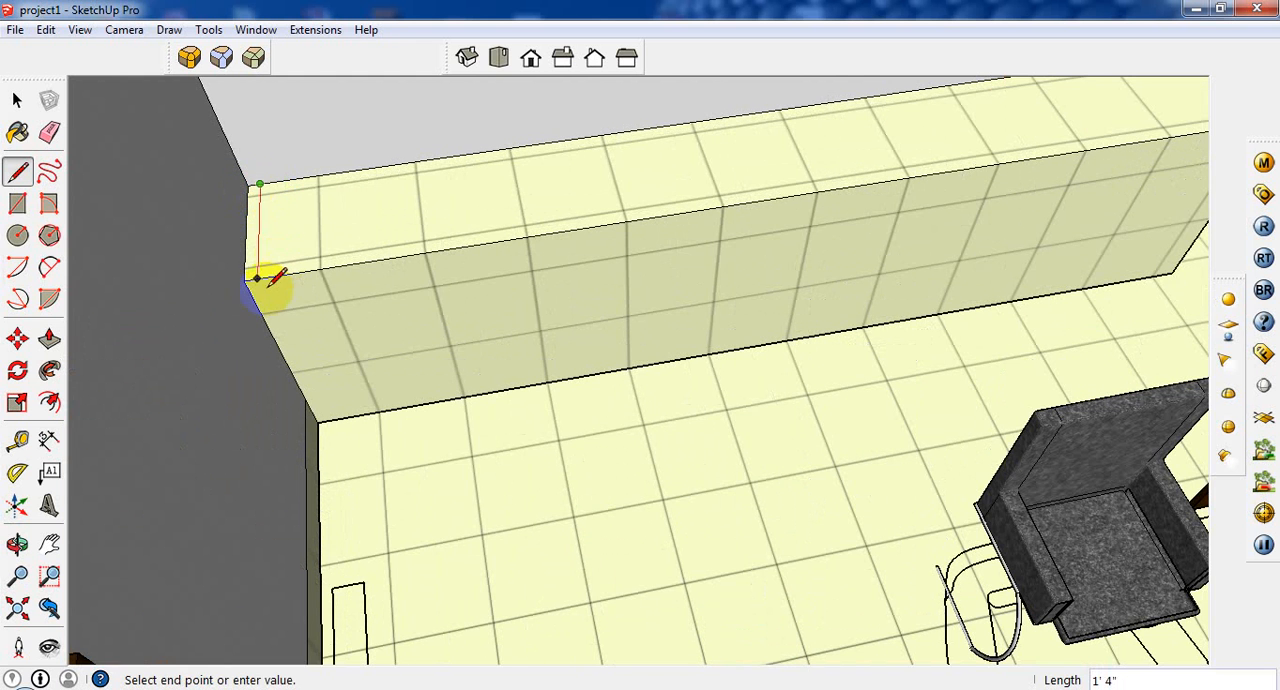
pyautogui.scroll(-5, 849, 194)
# Draw a matching line across the cabinet block's top face, 1 1/2" in from the end beside the door.
pyautogui.scroll(5, 654, 206)
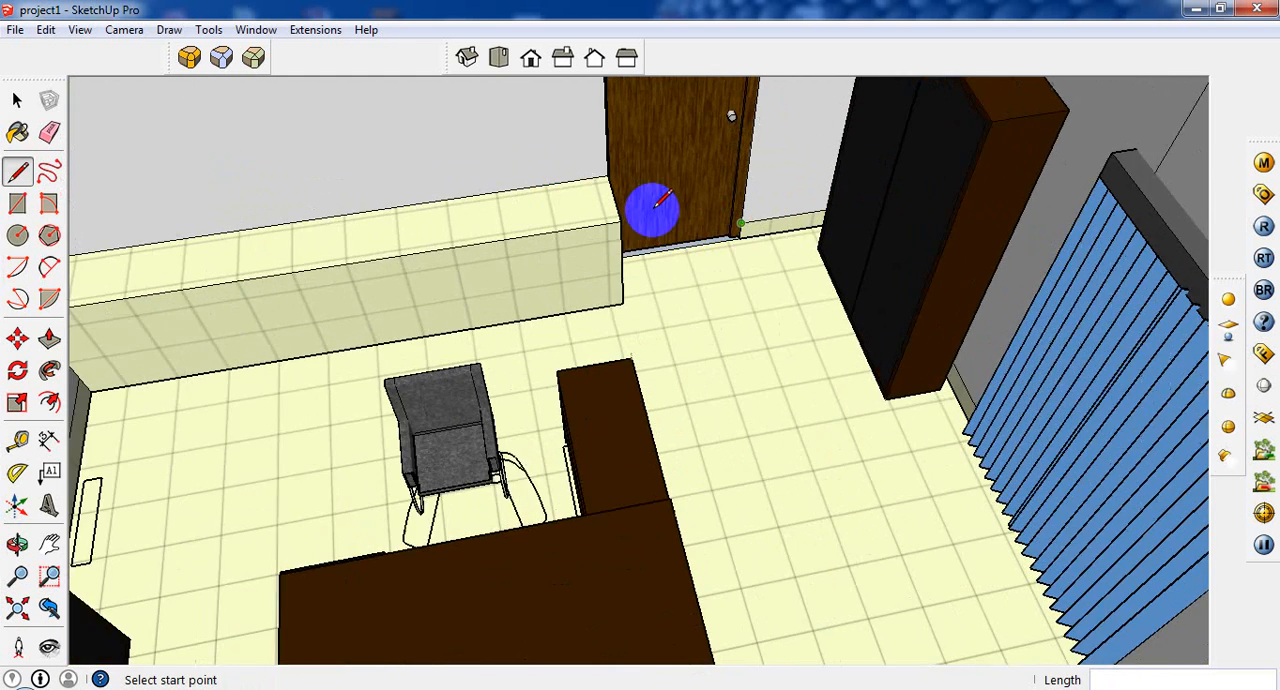
pyautogui.click(614, 166)
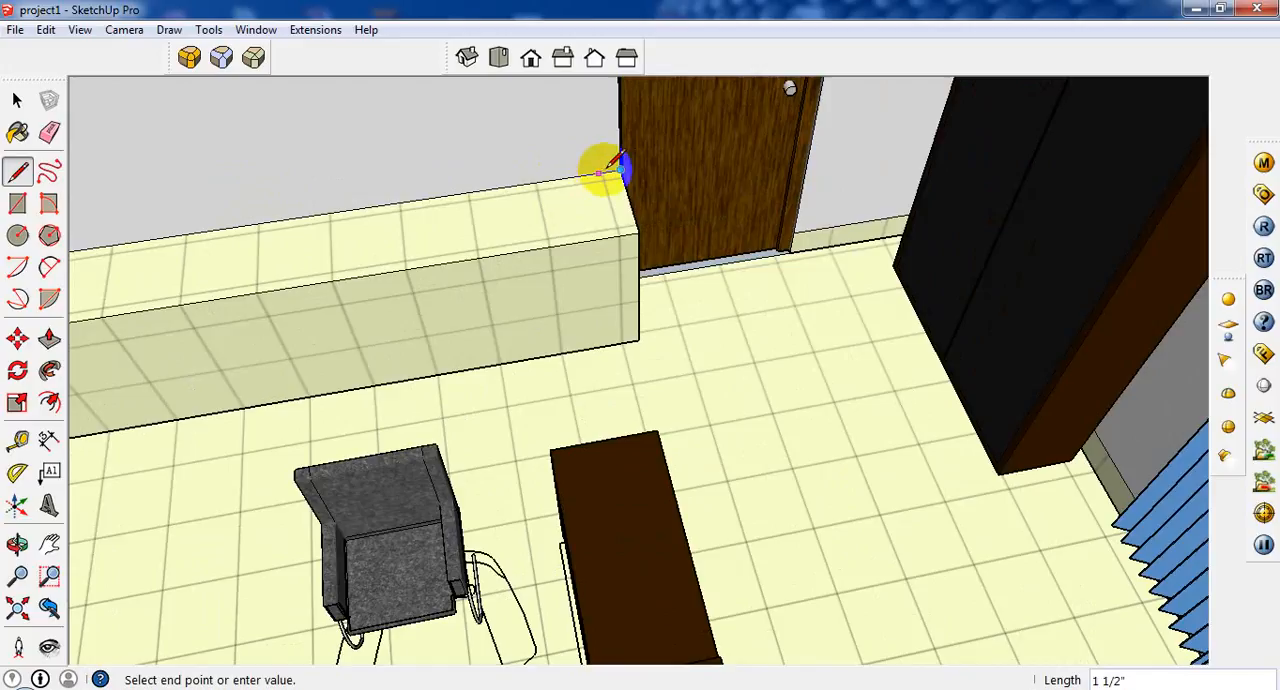
pyautogui.scroll(2, 606, 168)
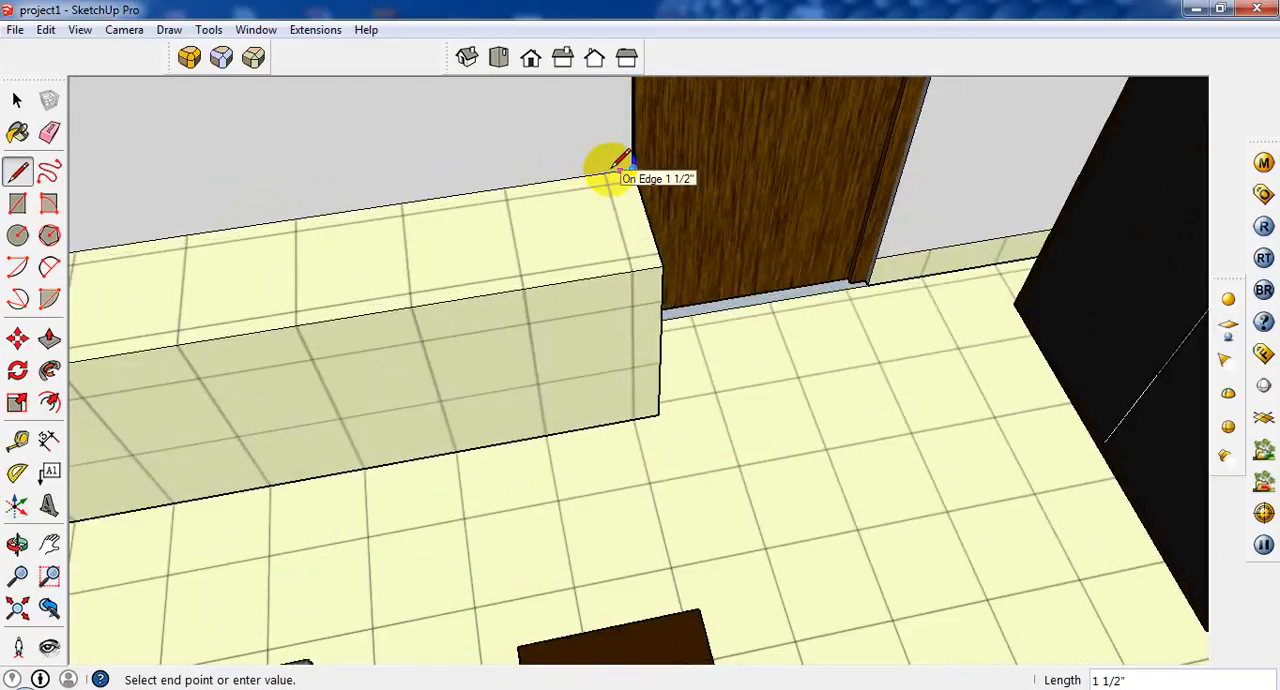
pyautogui.click(614, 165)
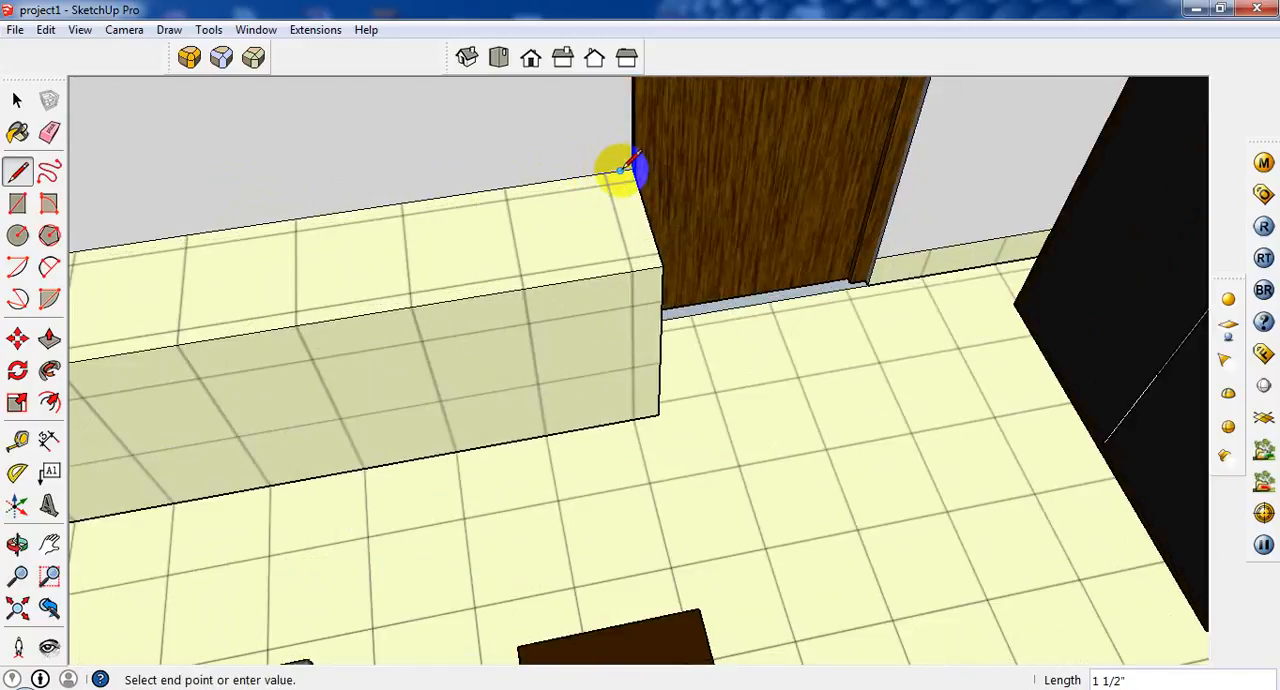
pyautogui.click(648, 272)
pyautogui.scroll(-2, 623, 272)
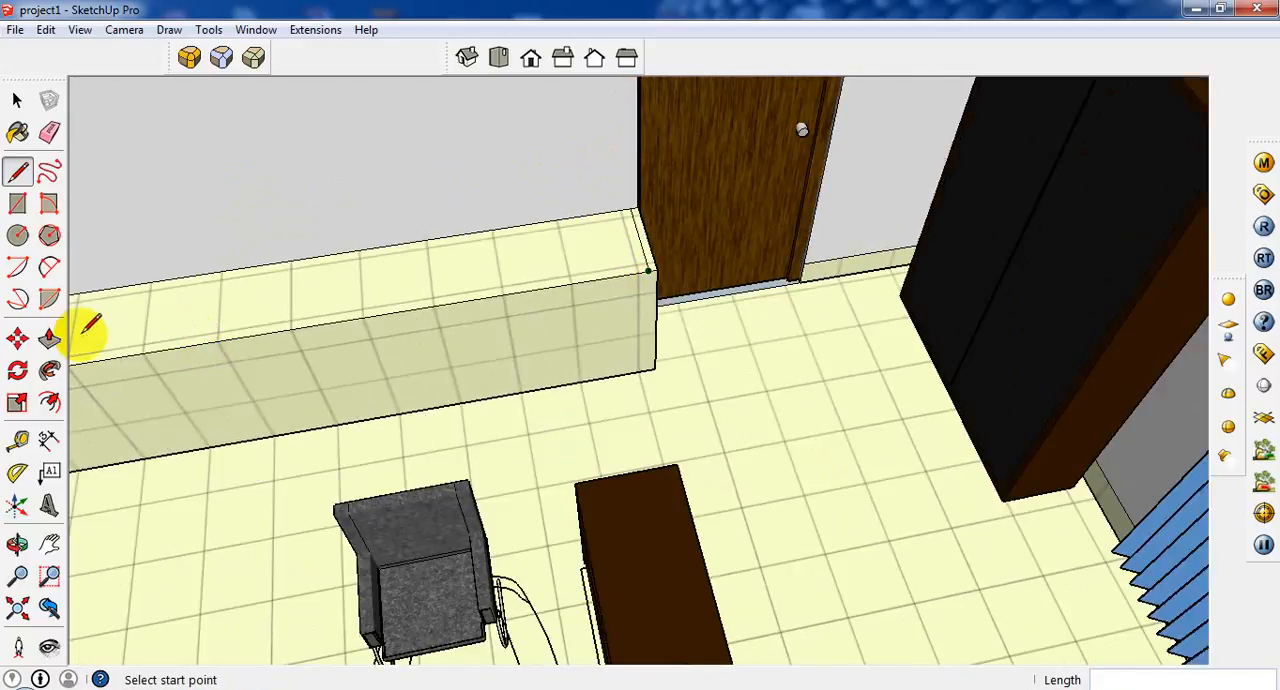
# Push/Pull the narrow top strip at the cabinet's door end upward to form a thin side panel.
pyautogui.click(49, 339)
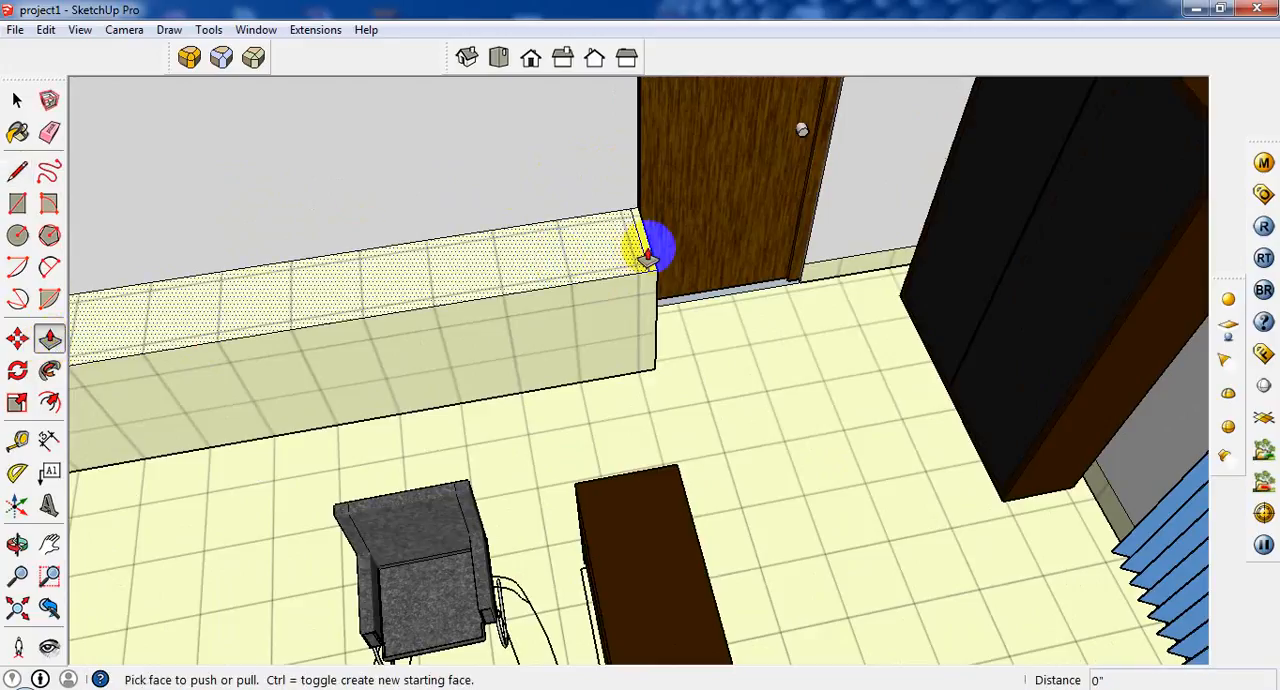
pyautogui.click(647, 255)
pyautogui.scroll(-2, 623, 188)
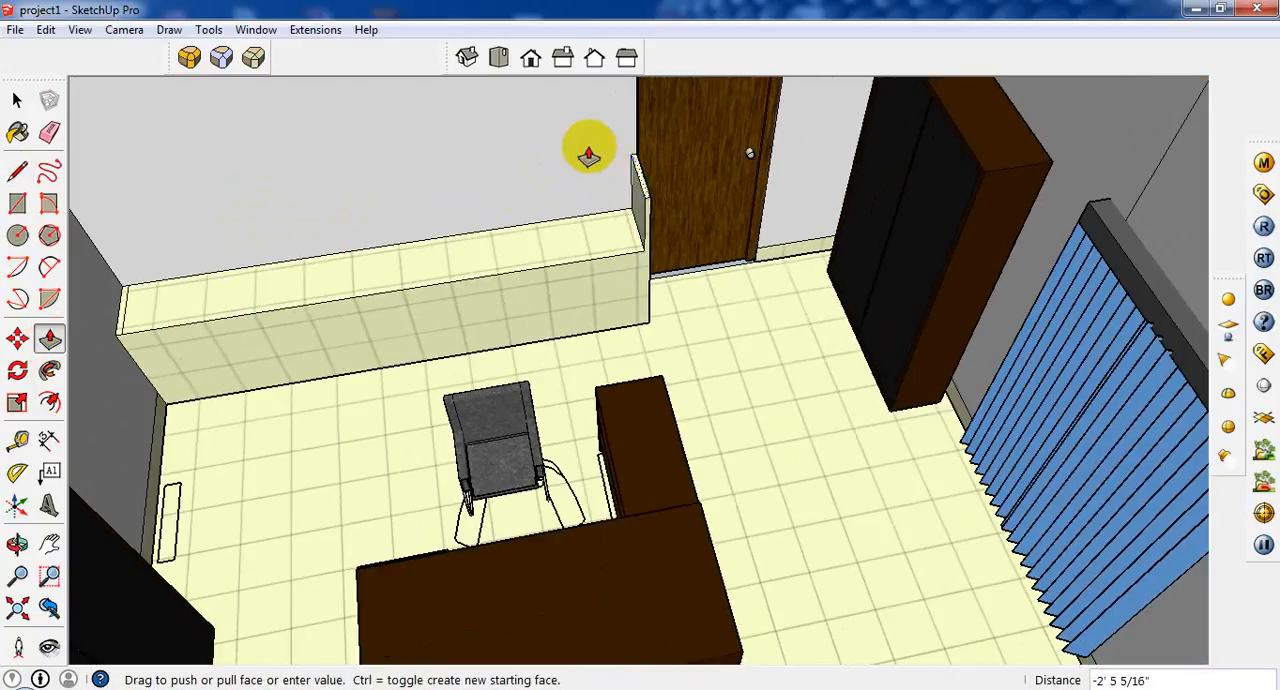
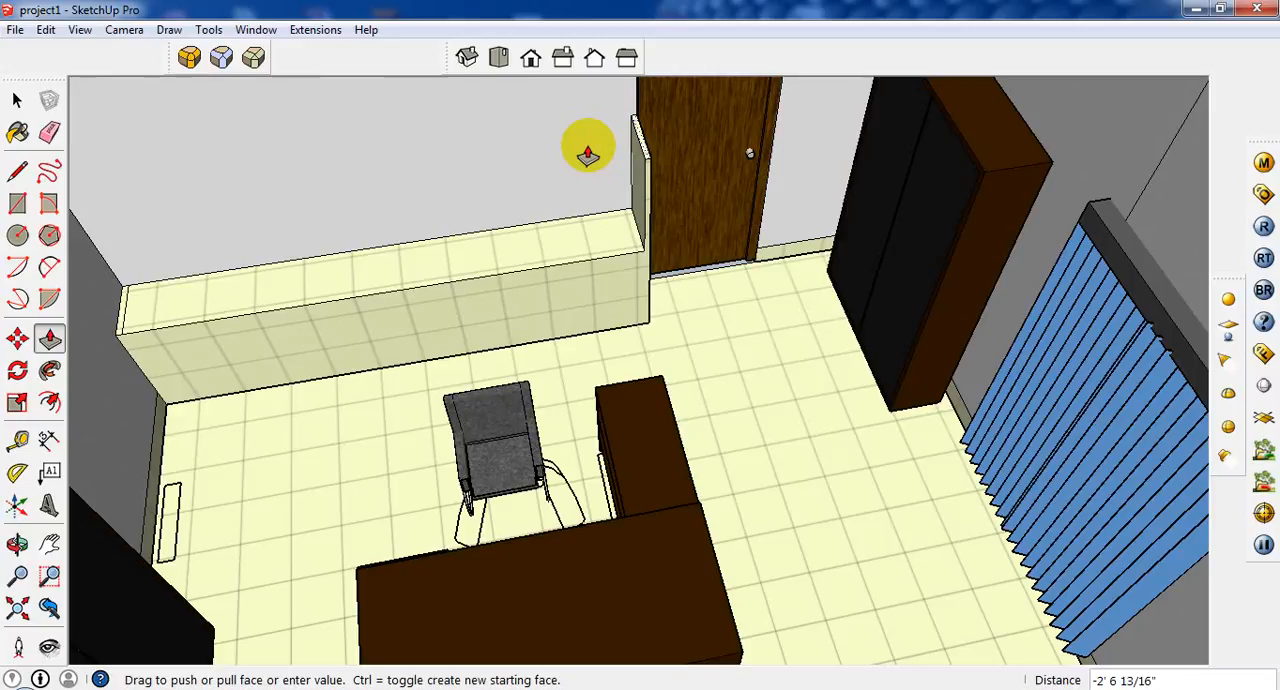
# Set the door-end side panel's height to 2' and raise the matching panel at the side-wall end.
pyautogui.moveTo(588, 152); pyautogui.dragTo(655, 152, button='middle')
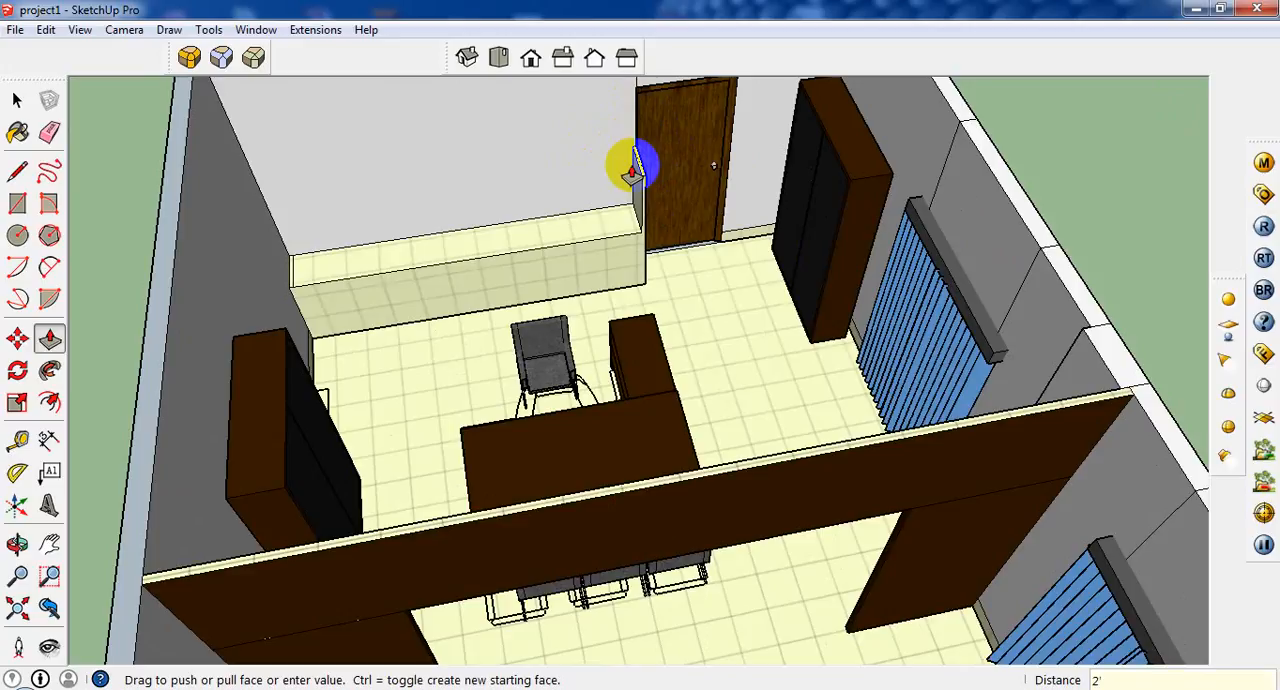
pyautogui.press('Return')
pyautogui.scroll(1, 297, 281)
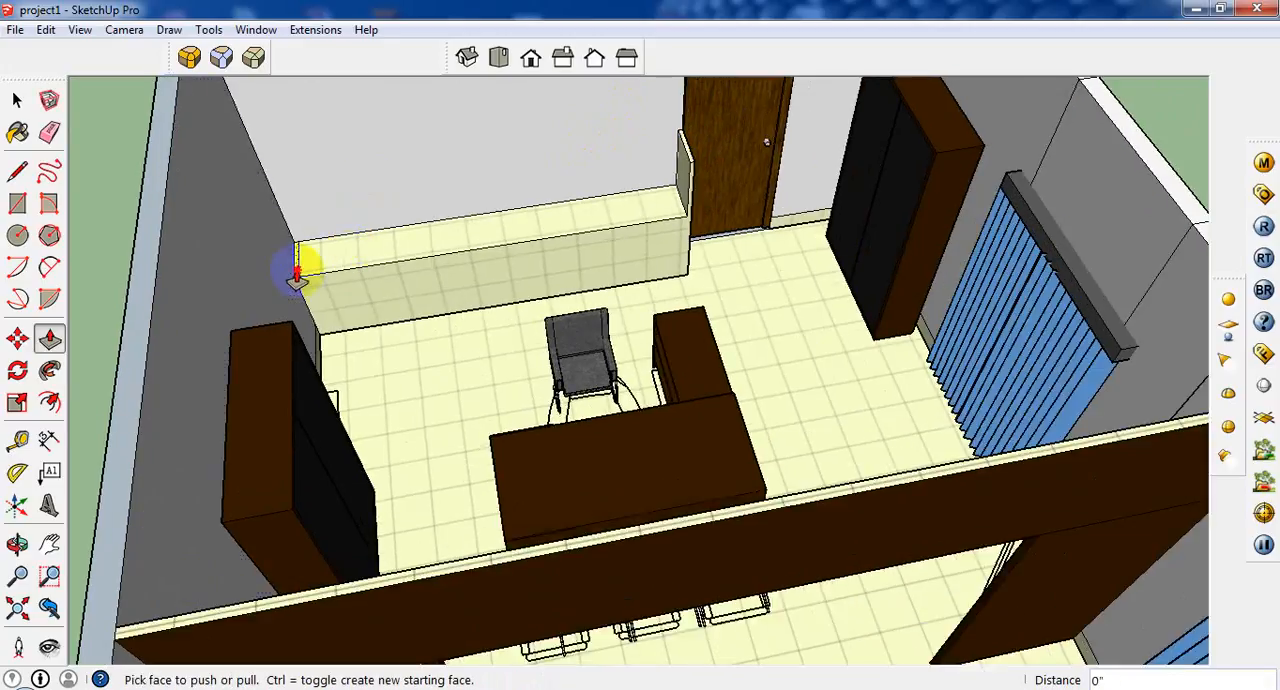
pyautogui.scroll(-4, 586, 251)
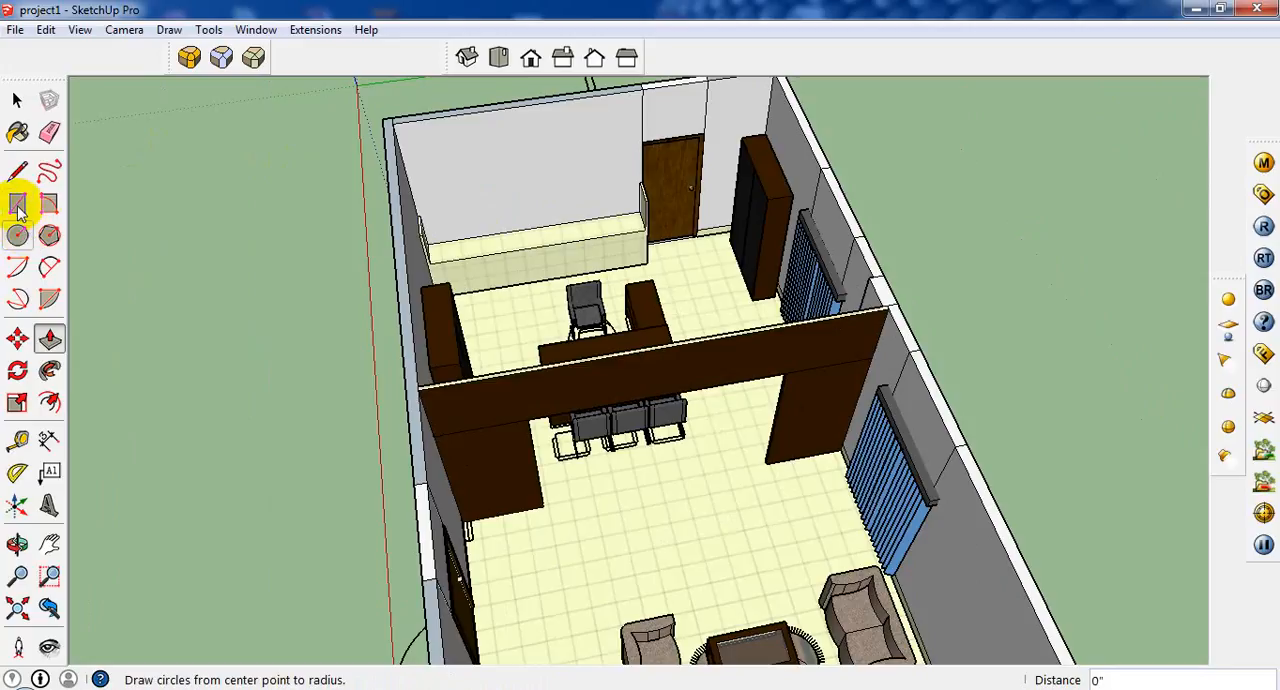
# Draw an 11' by 2' 6" rectangle on the back wall above the side panels and erase the extra face covering the door.
pyautogui.click(18, 204)
pyautogui.click(642, 139)
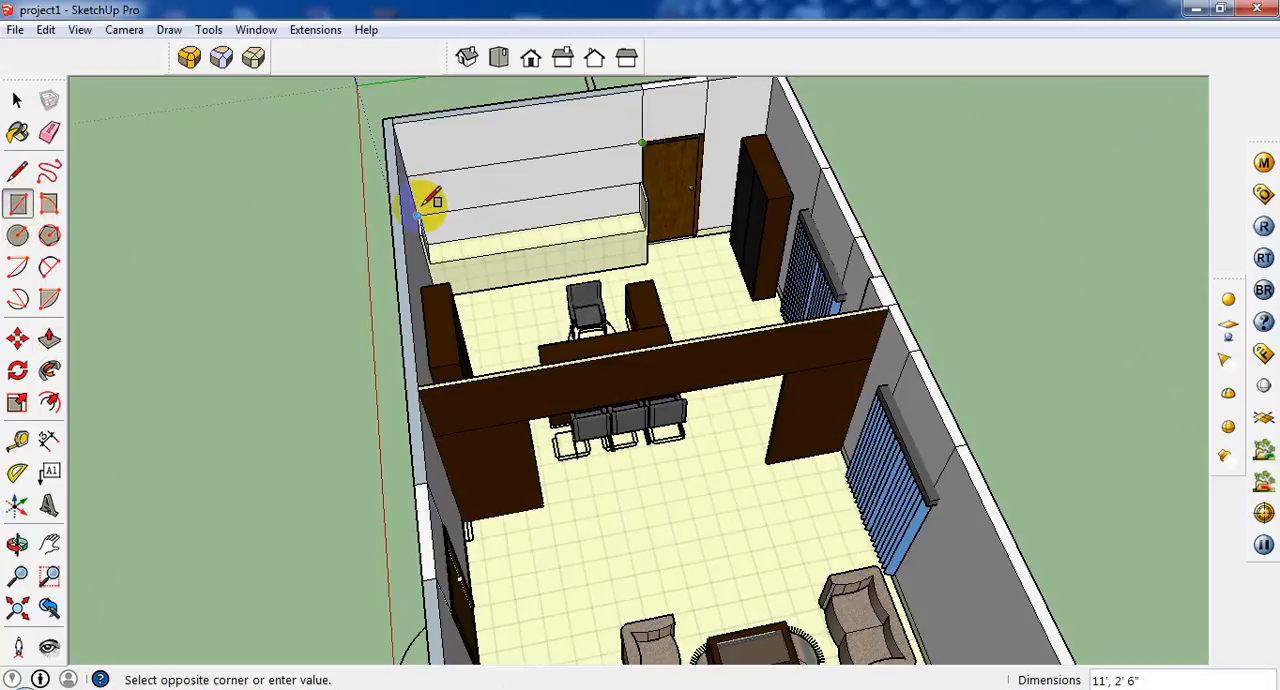
pyautogui.click(424, 206)
pyautogui.click(17, 100)
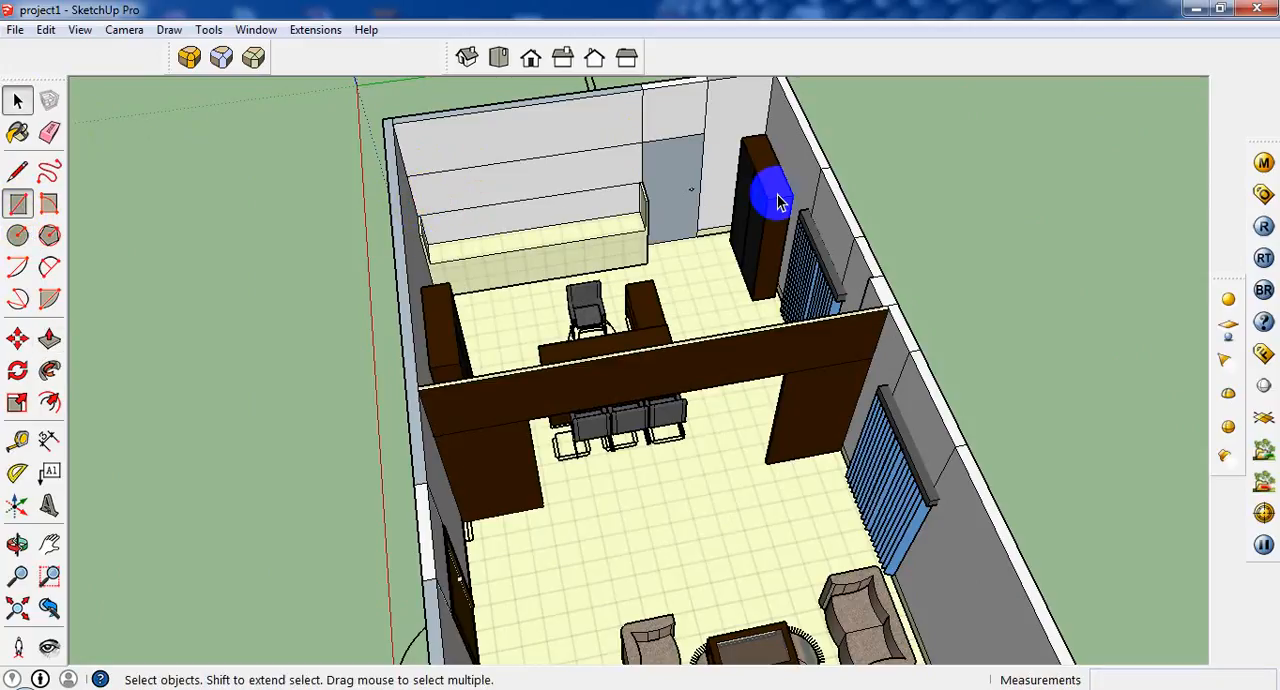
pyautogui.rightClick(688, 168)
pyautogui.click(700, 194)
pyautogui.scroll(2, 587, 187)
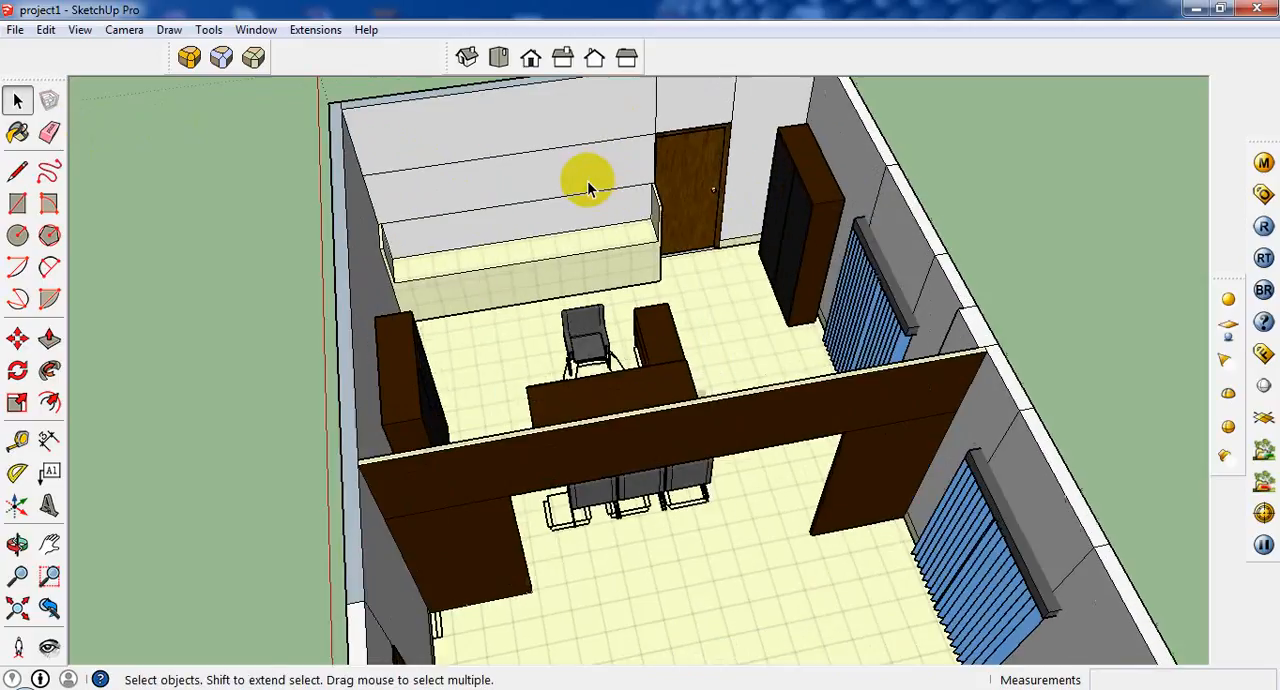
# Push/Pull the wall rectangle out 1' 4", flush with the side panels, to form the upper cabinet.
pyautogui.click(587, 180)
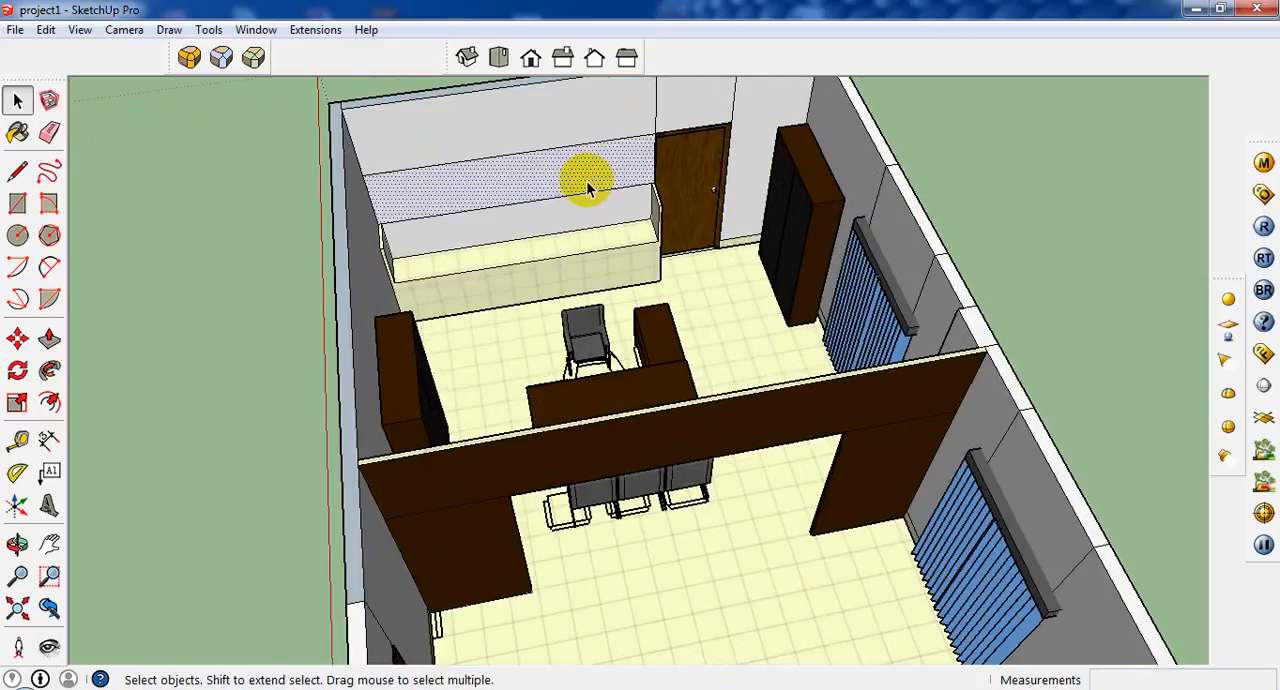
pyautogui.click(50, 338)
pyautogui.click(449, 206)
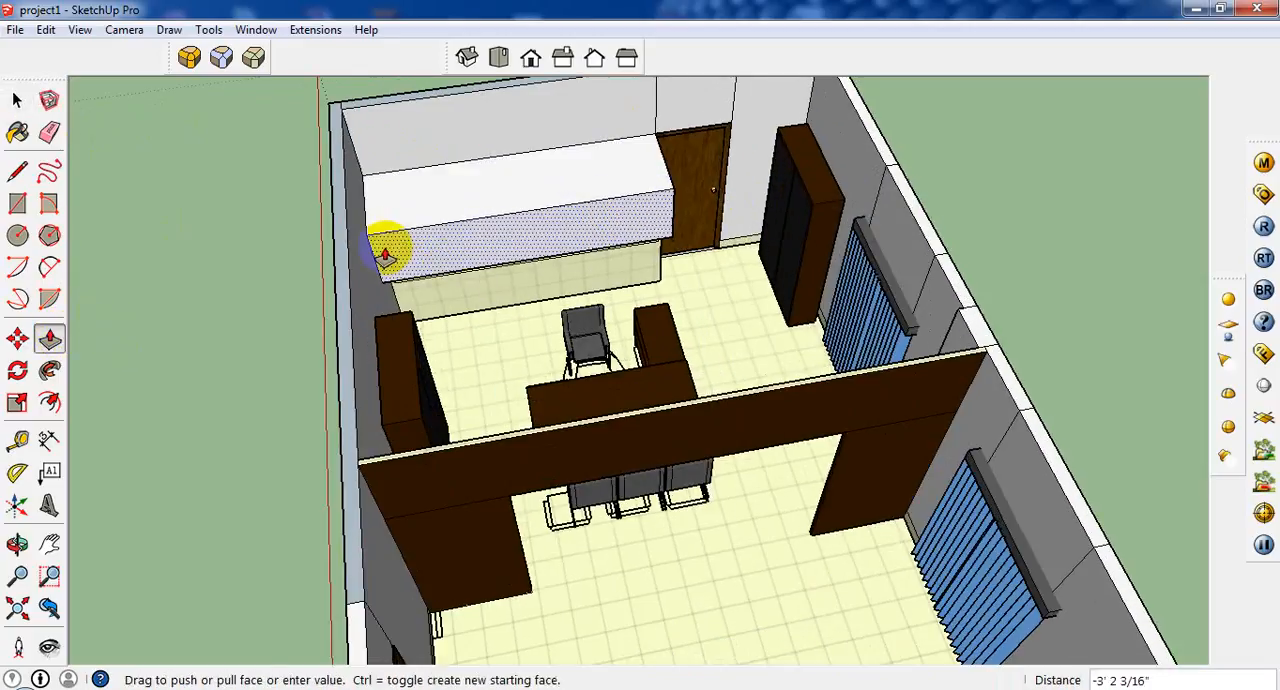
pyautogui.click(645, 235)
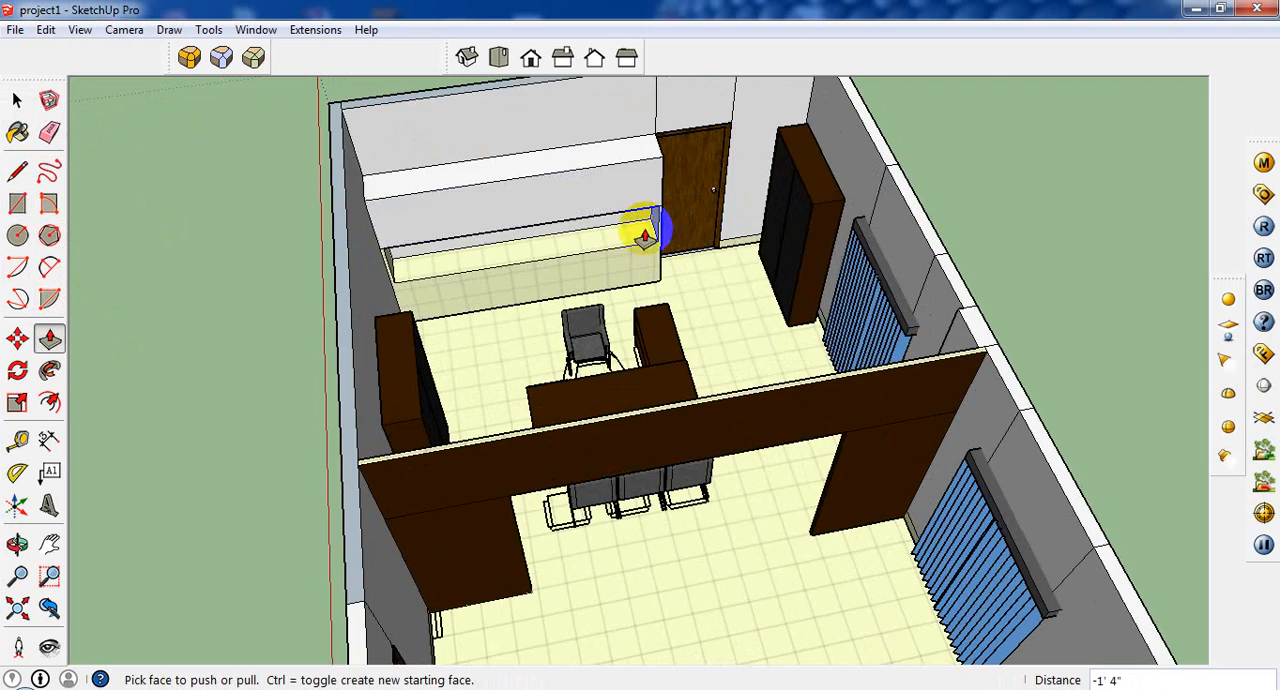
# Sample the desk's dark brown Color_C21 and paint the lower cabinet's front and top with it.
pyautogui.moveTo(645, 235); pyautogui.dragTo(586, 149, button='middle')
pyautogui.scroll(5, 466, 163)
pyautogui.moveTo(466, 203); pyautogui.dragTo(351, 269, button='middle')
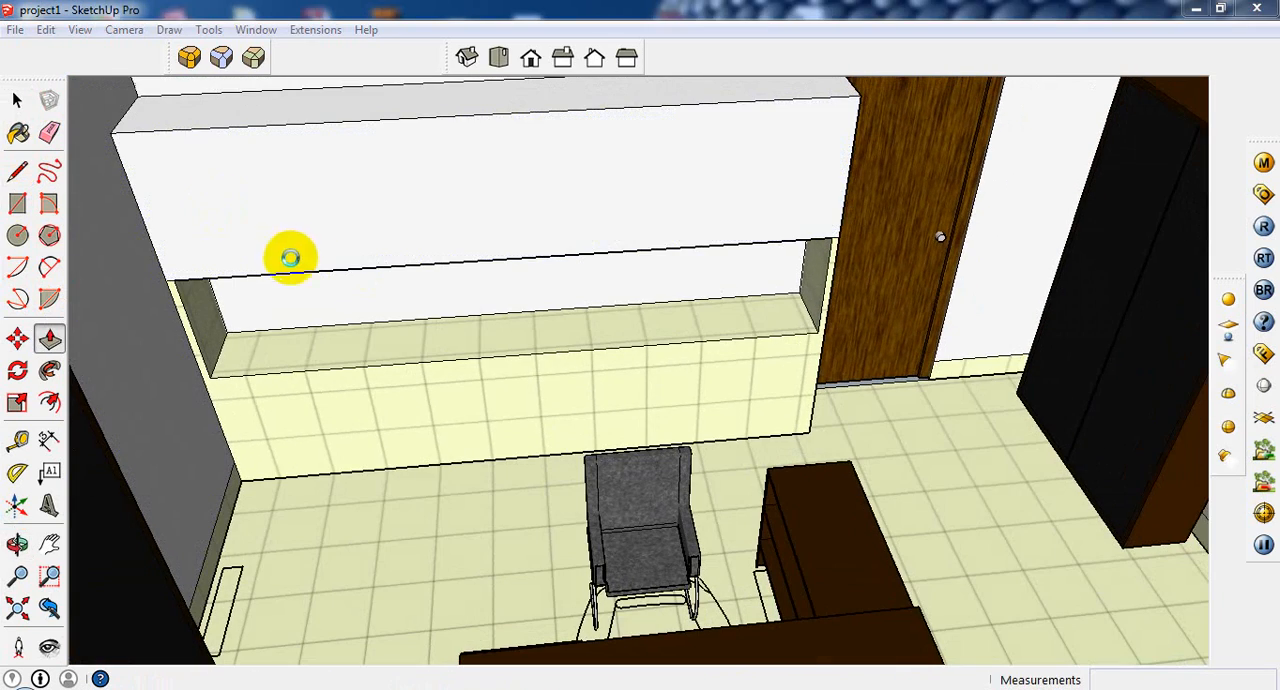
pyautogui.press('b')
pyautogui.click(857, 586)
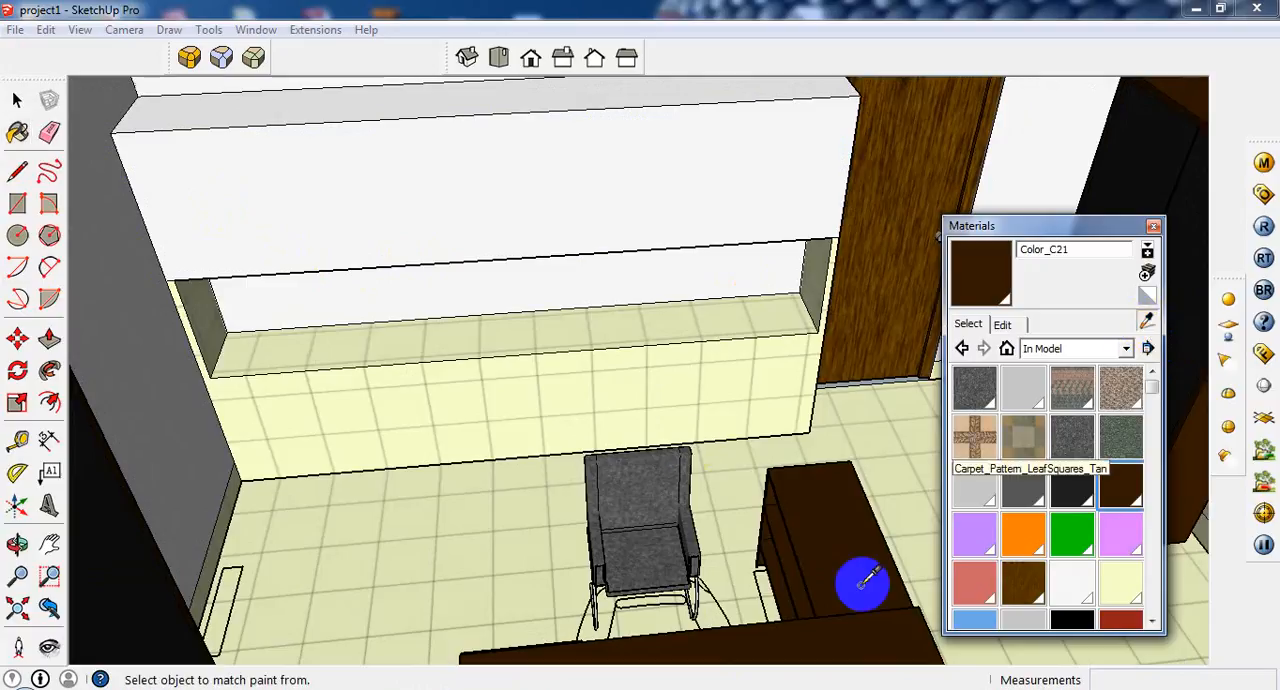
pyautogui.click(604, 348)
pyautogui.click(603, 339)
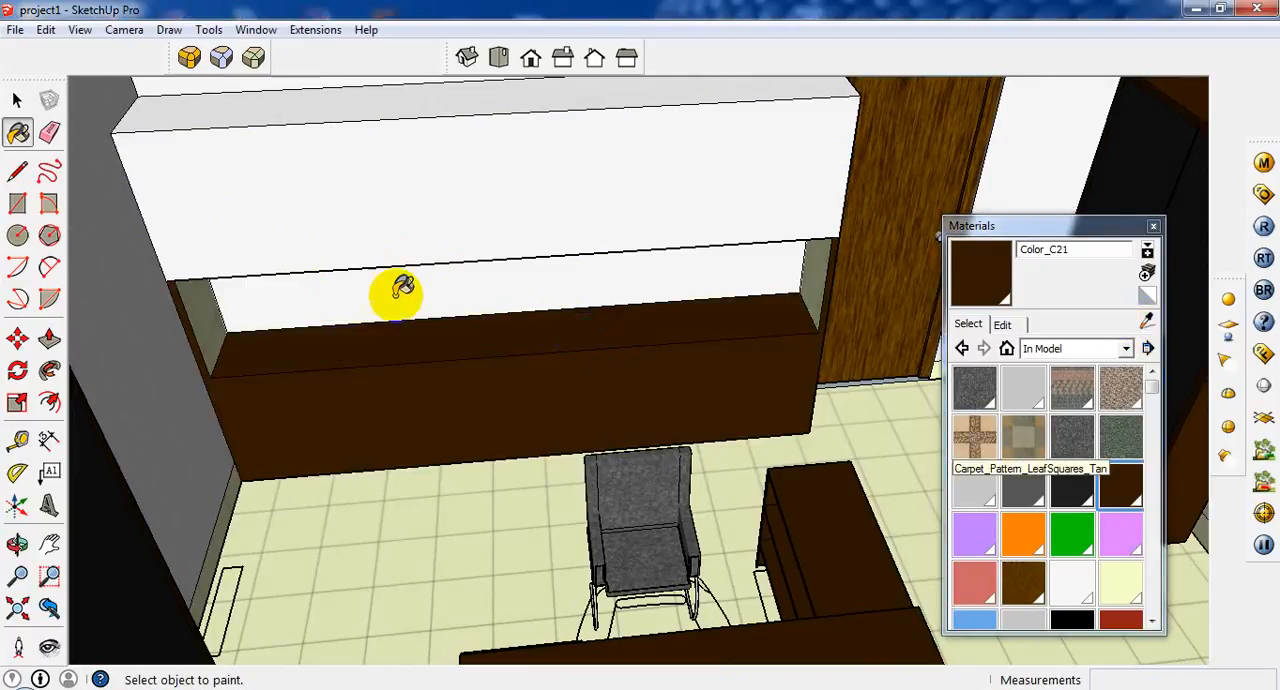
# Paint the side panels and the upper cabinet's front and top with Color_C21.
pyautogui.click(212, 315)
pyautogui.click(350, 232)
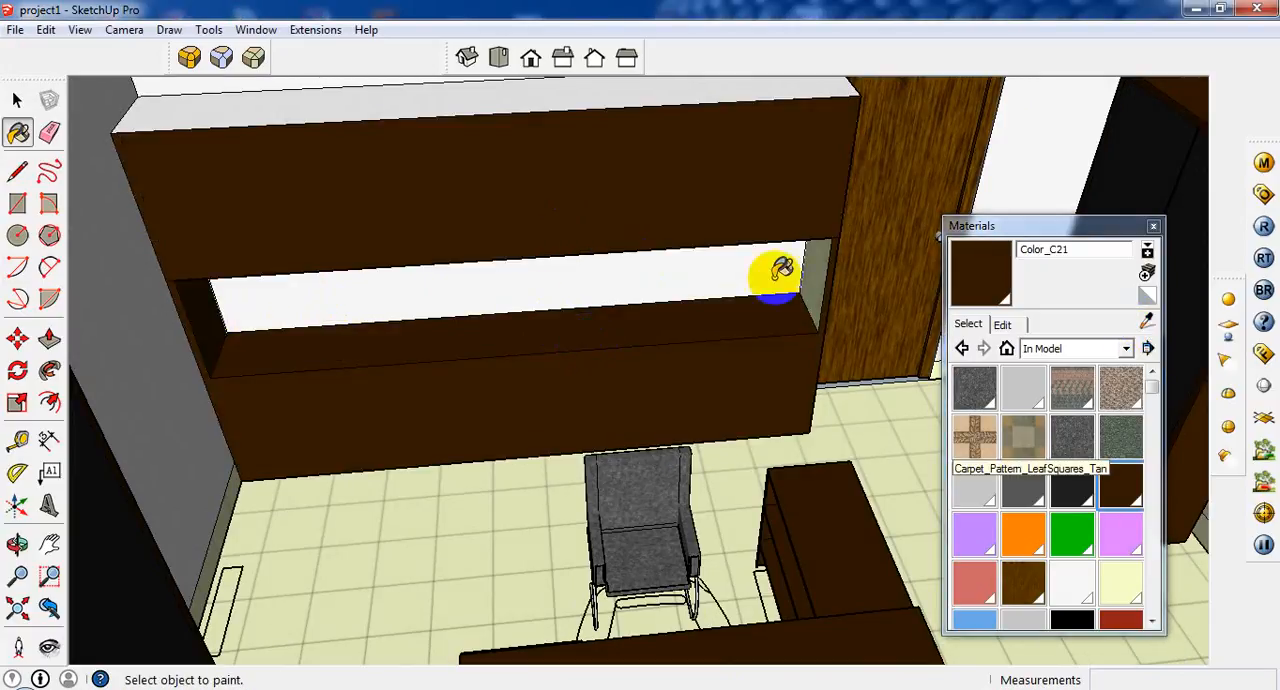
pyautogui.moveTo(691, 289); pyautogui.dragTo(590, 160, button='middle')
pyautogui.click(594, 160)
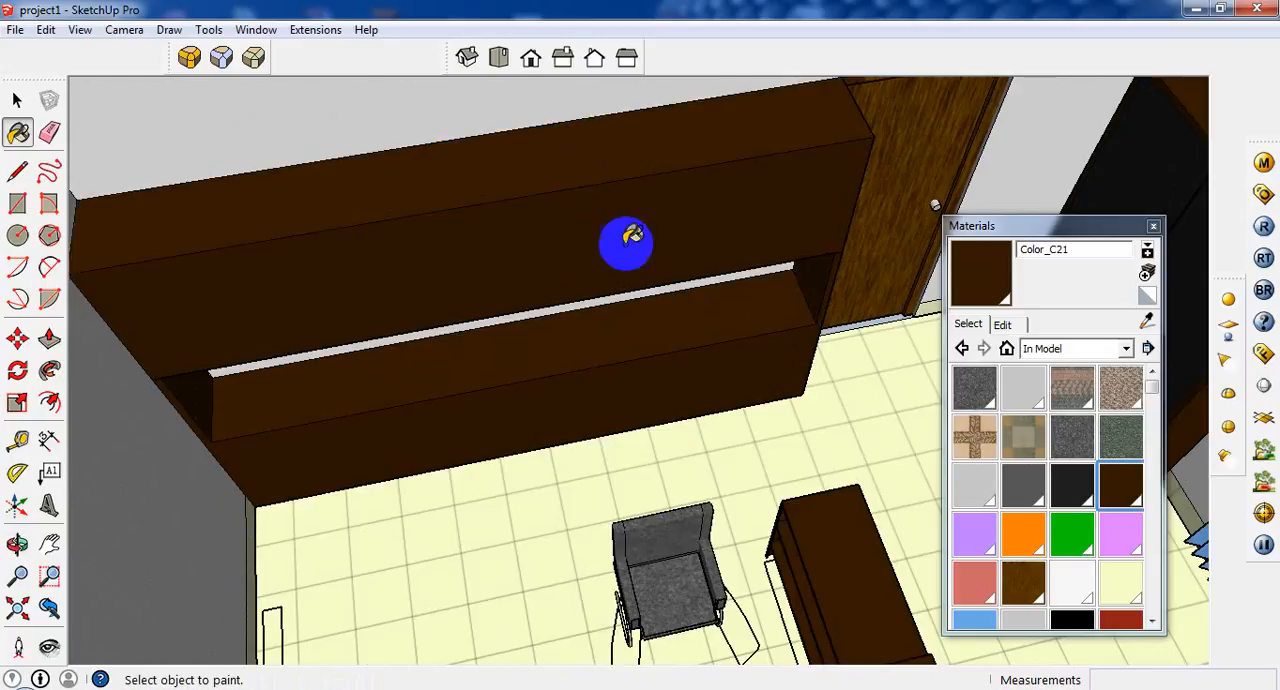
pyautogui.moveTo(623, 237); pyautogui.dragTo(418, 270, button='middle')
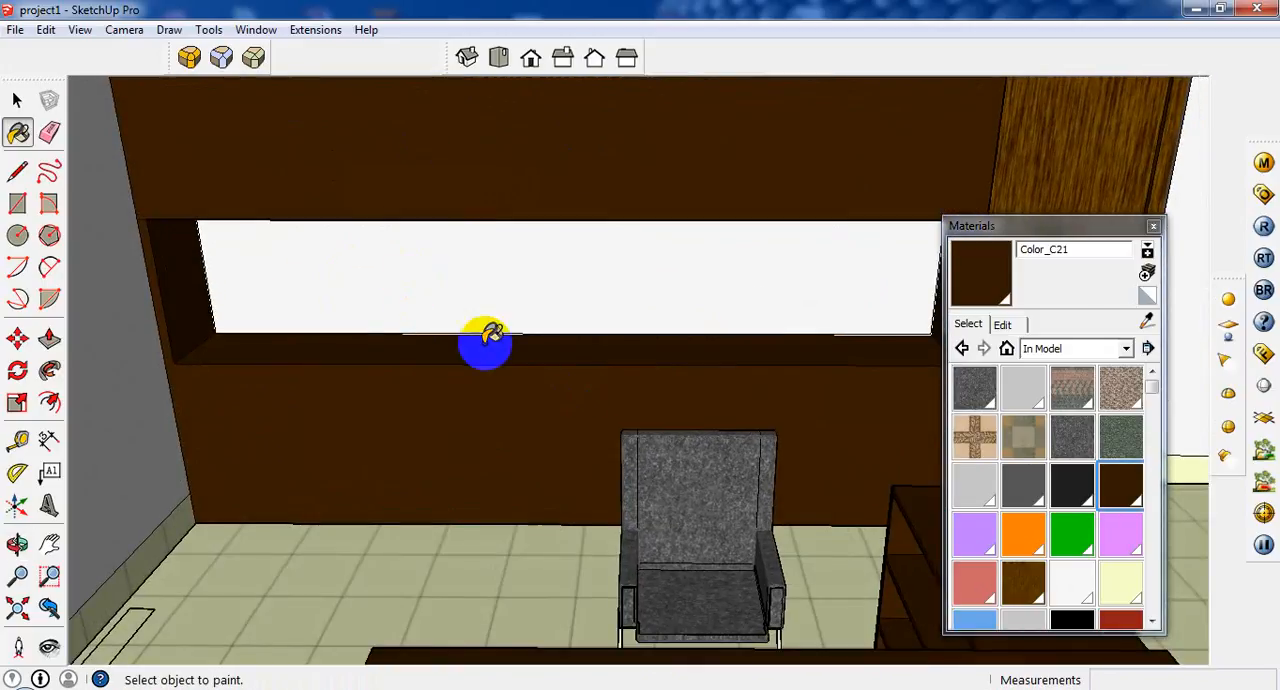
pyautogui.scroll(5, 215, 266)
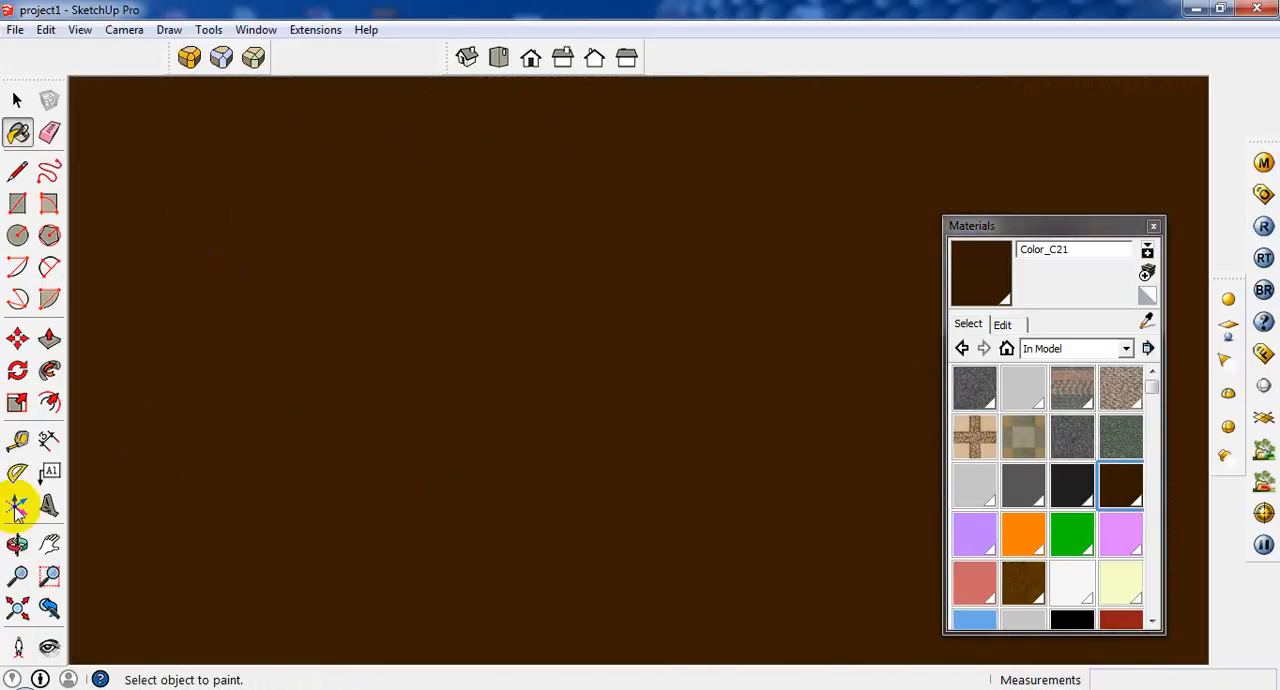
pyautogui.click(45, 608)
pyautogui.scroll(3, 285, 284)
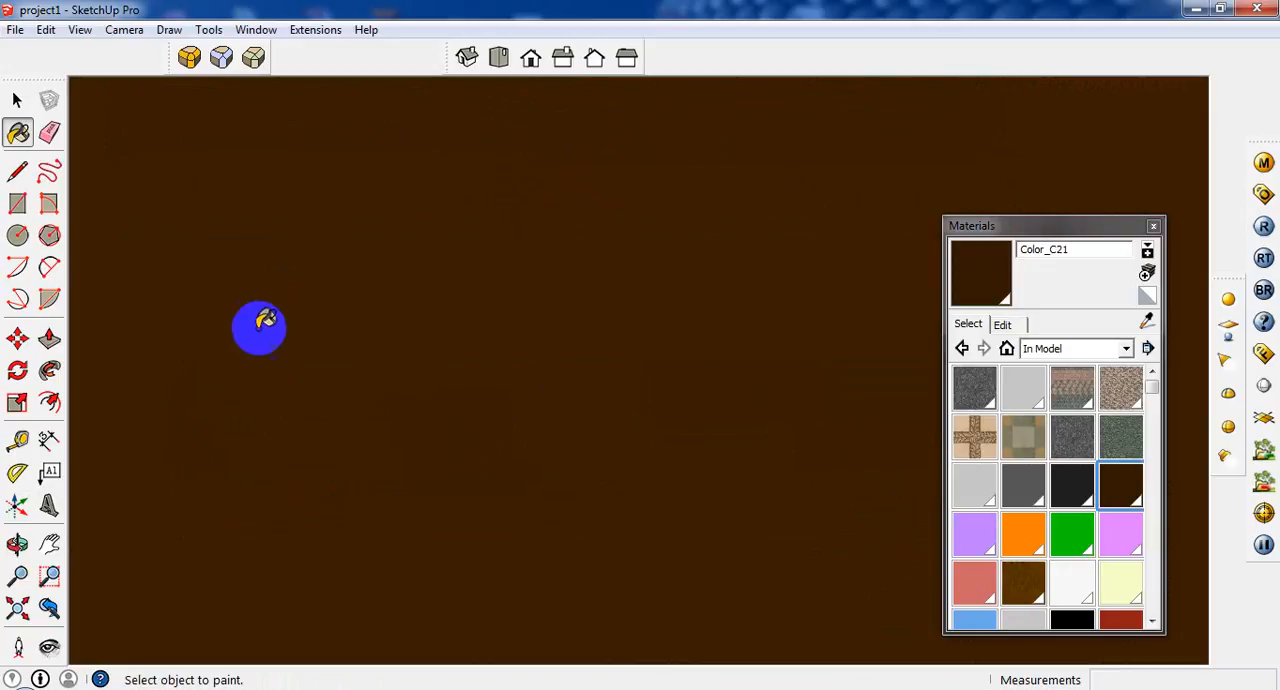
pyautogui.click(60, 601)
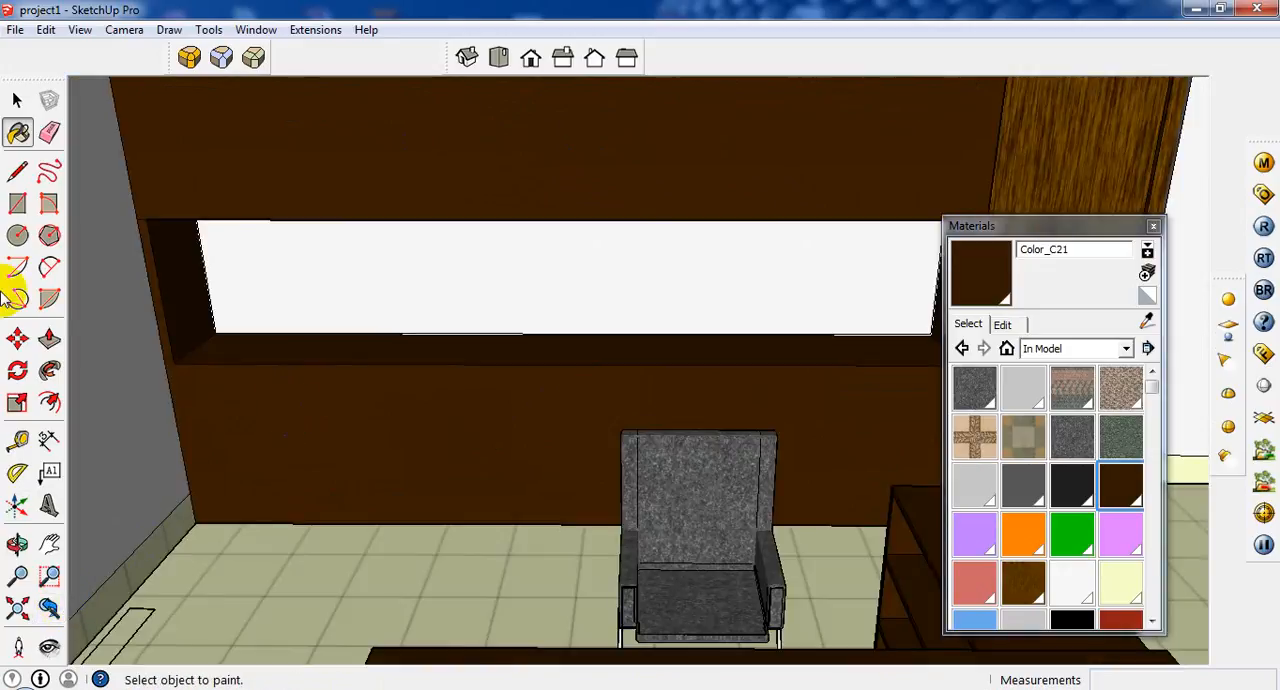
# Try to copy the wall-side panel's inner face about 2' 8" along the niche as a divider.
pyautogui.click(17, 100)
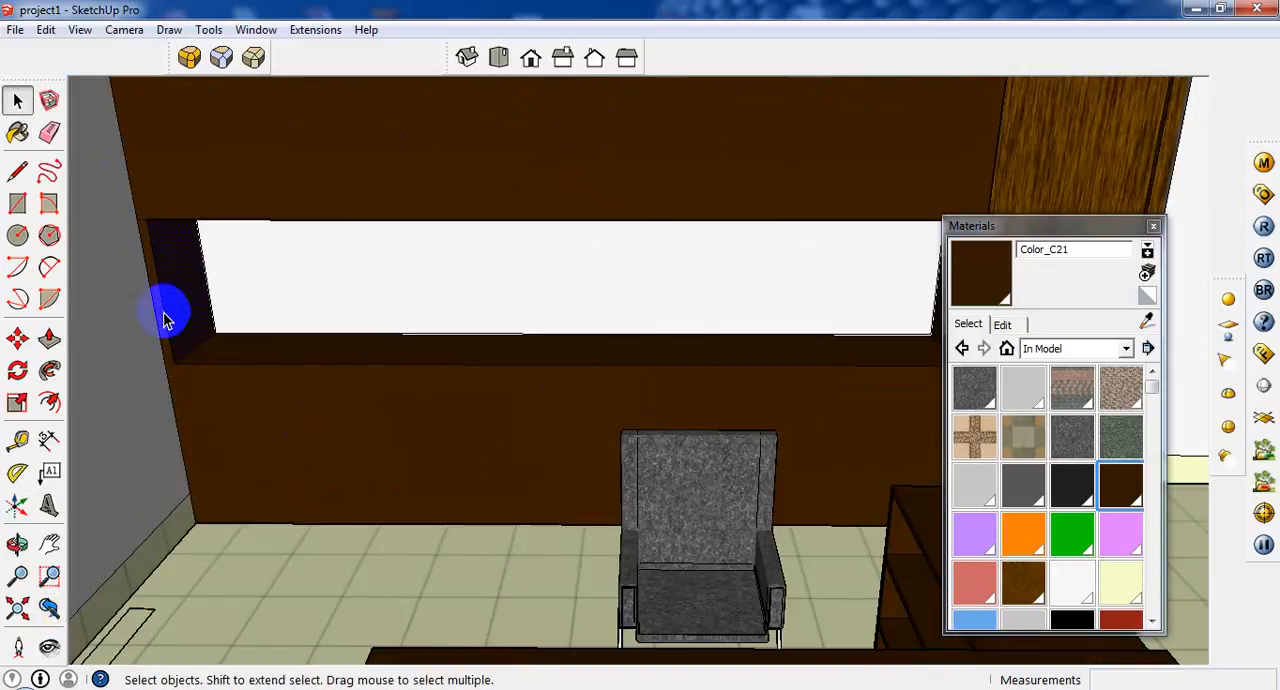
pyautogui.scroll(1, 165, 318)
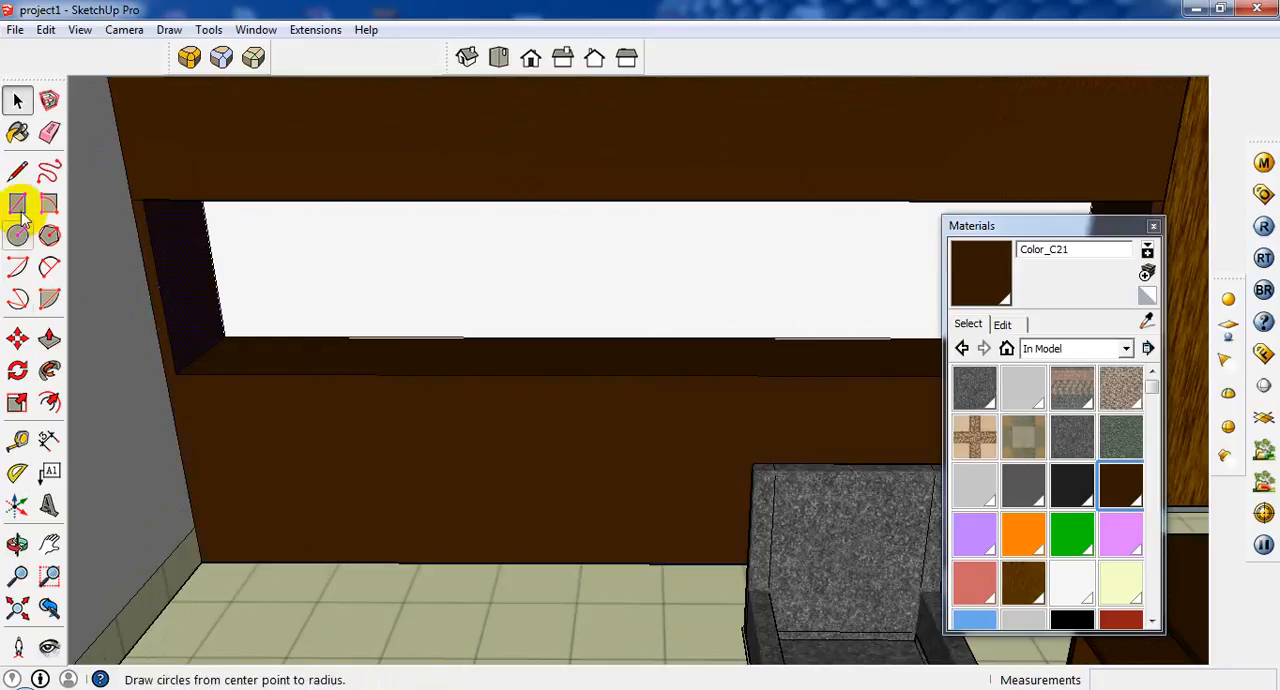
pyautogui.click(17, 340)
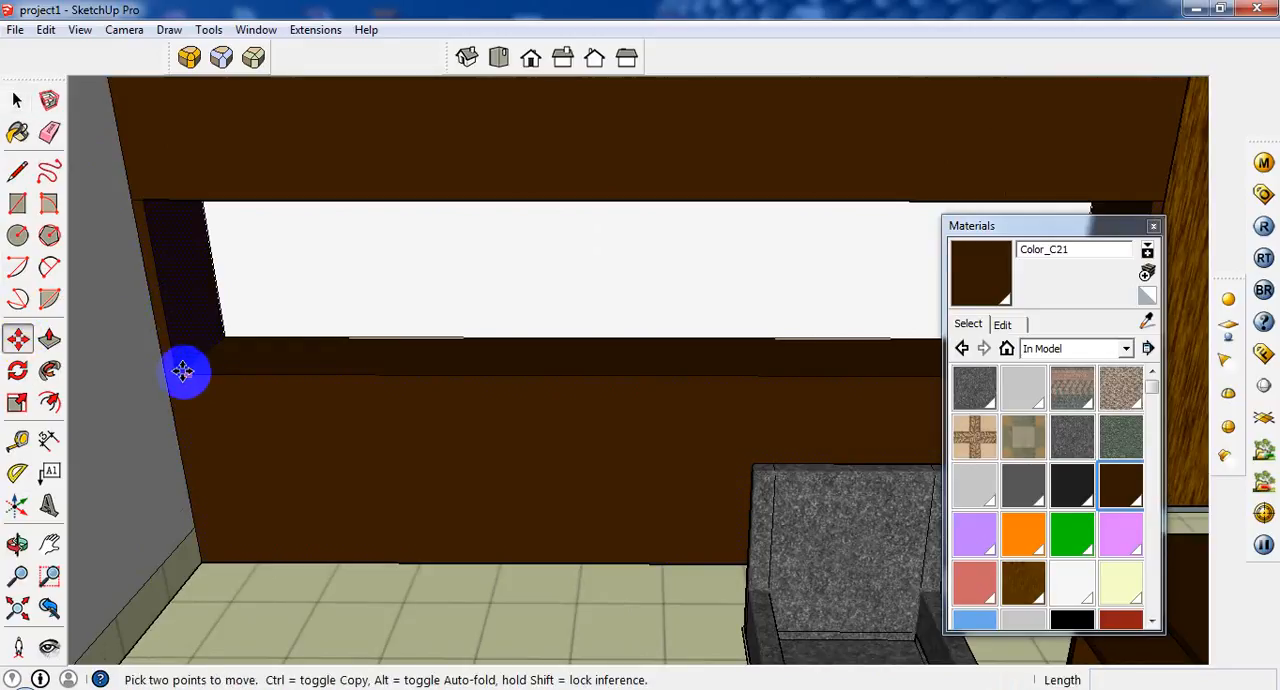
pyautogui.click(222, 370)
pyautogui.press('ctrl')
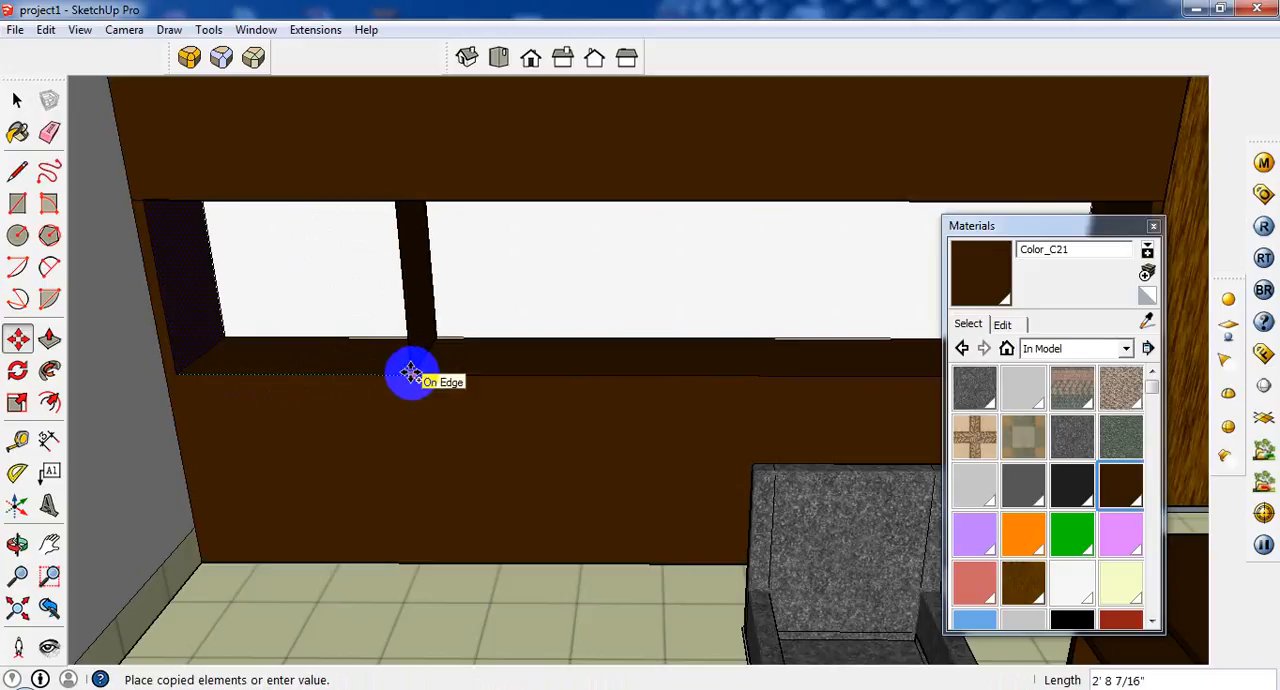
pyautogui.click(411, 373)
pyautogui.moveTo(414, 351); pyautogui.dragTo(420, 390, button='middle')
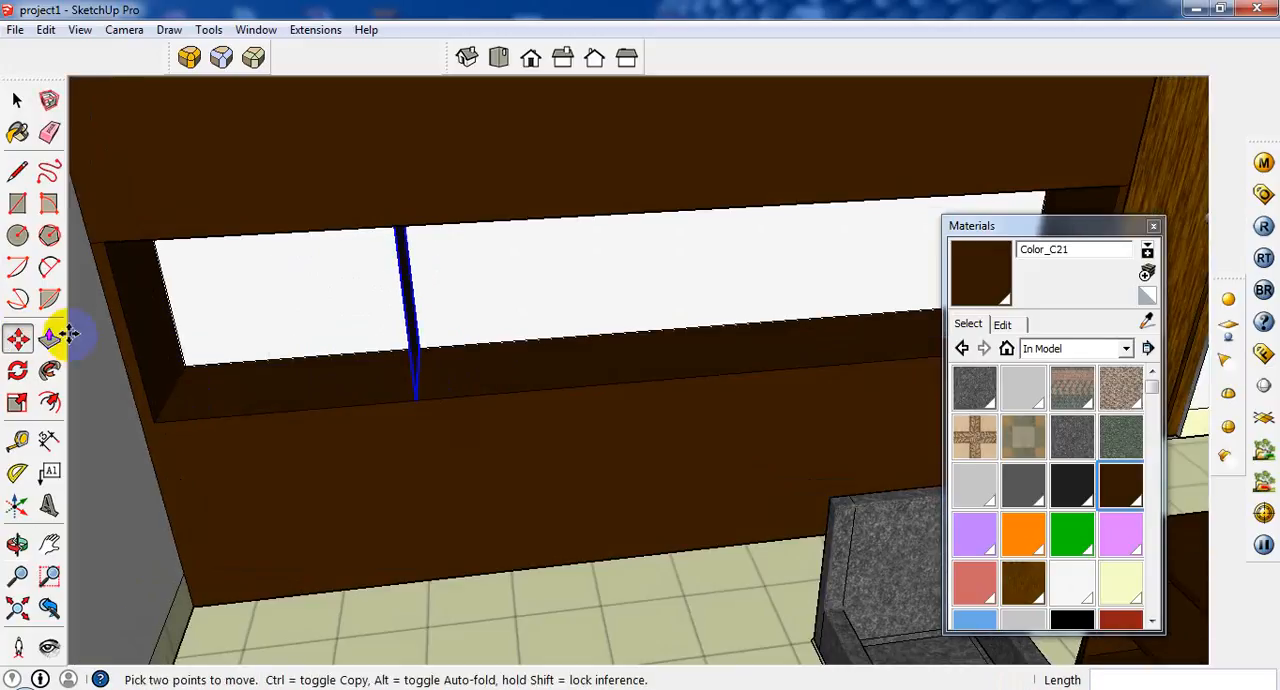
pyautogui.click(50, 338)
pyautogui.hotkey('ctrl', 'z')
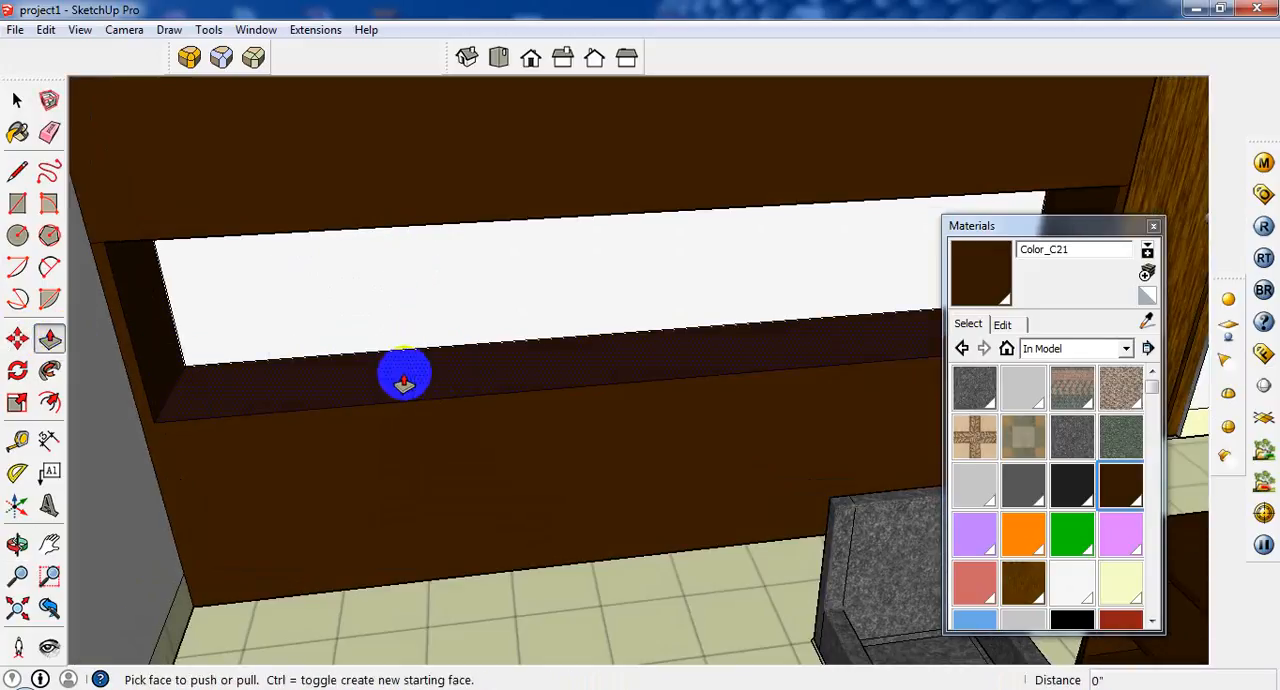
# Draw a 1 1/2" line across the front of the wall-side panel, level with the lower cabinet's top.
pyautogui.click(17, 100)
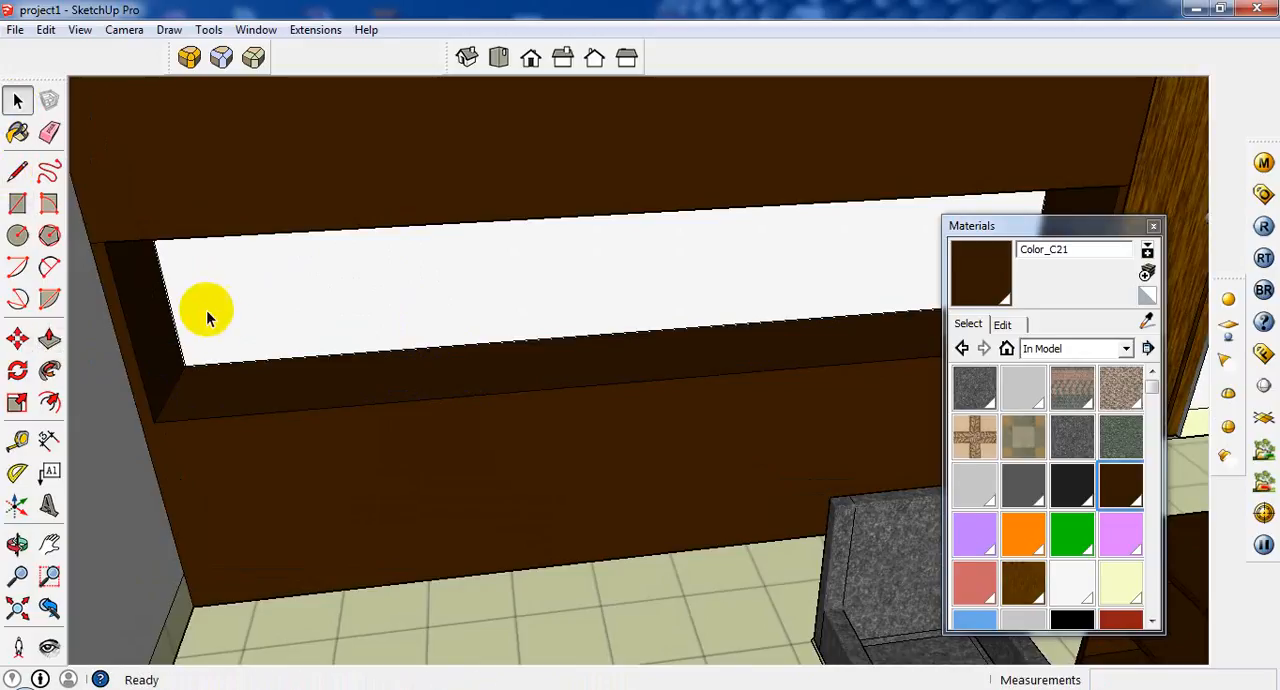
pyautogui.click(186, 373)
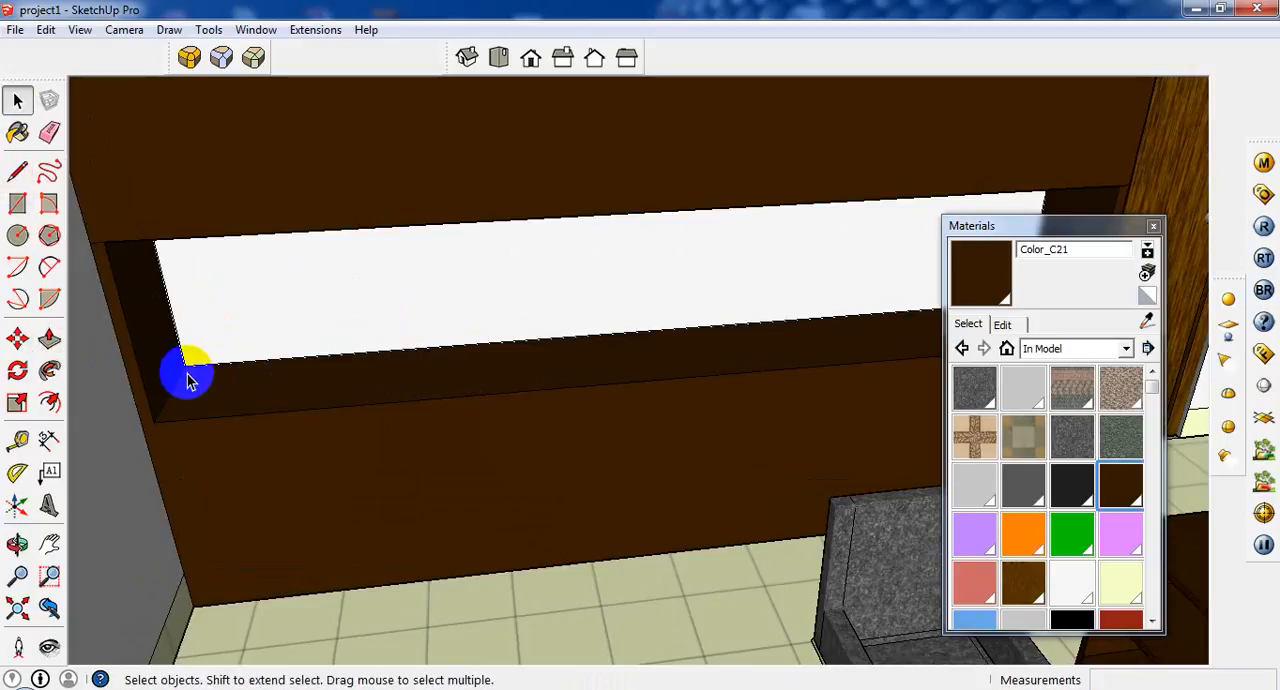
pyautogui.click(17, 171)
pyautogui.click(155, 420)
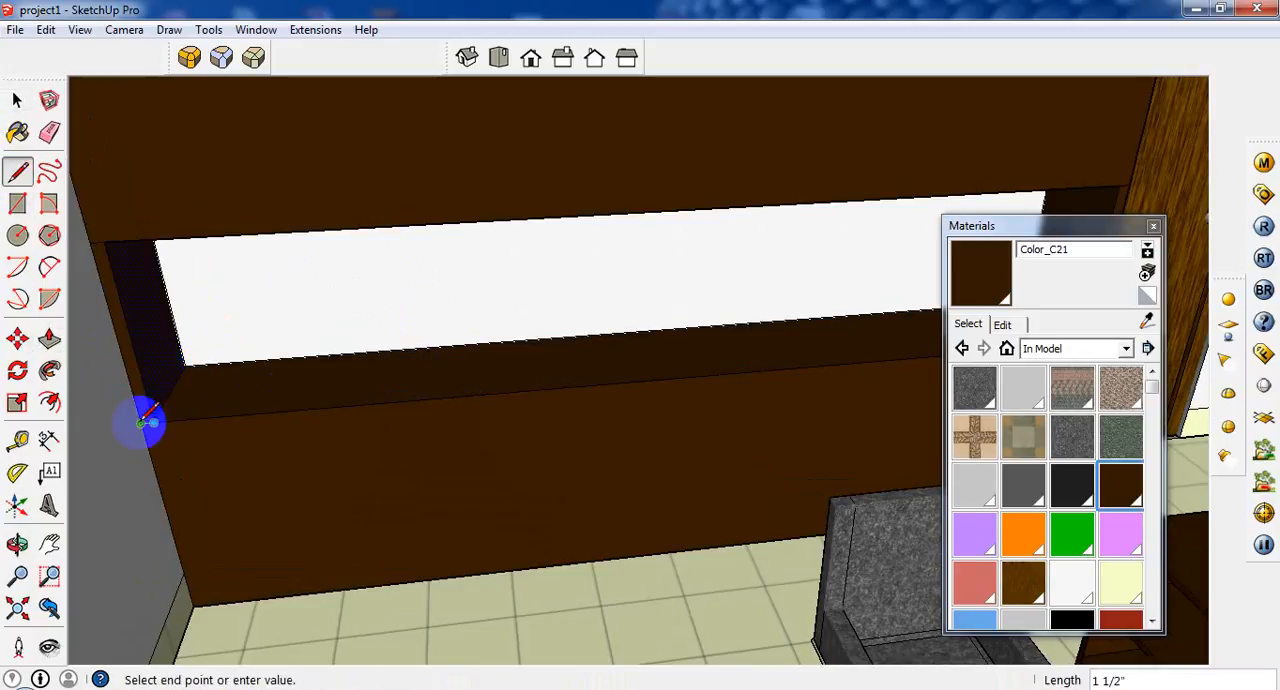
pyautogui.press('Escape')
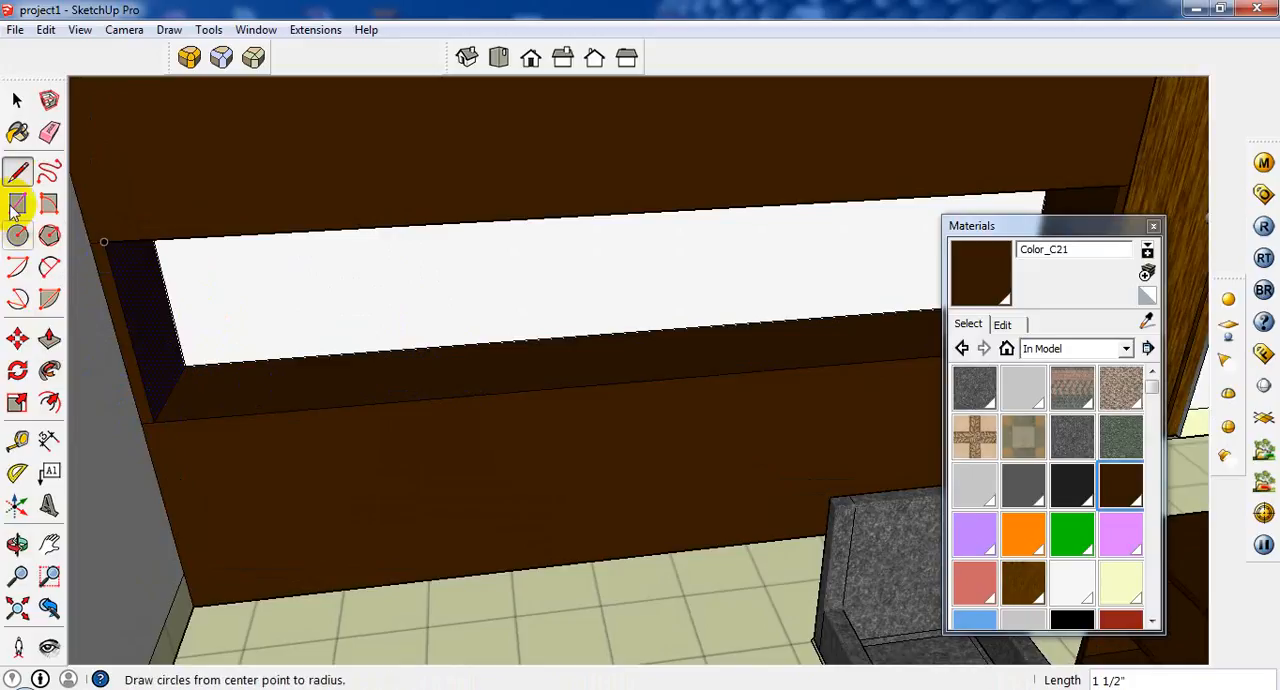
# Copy the wall-side panel's front and inner faces 2' along the niche as a vertical divider.
pyautogui.click(17, 100)
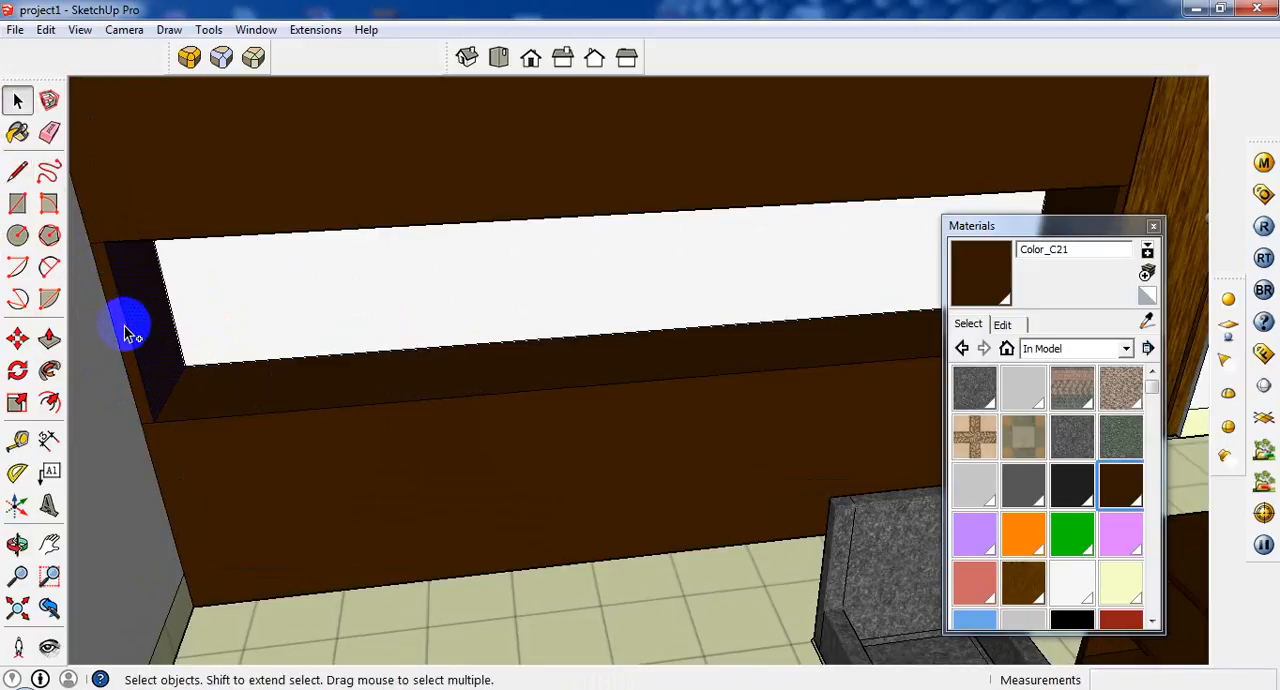
pyautogui.click(17, 338)
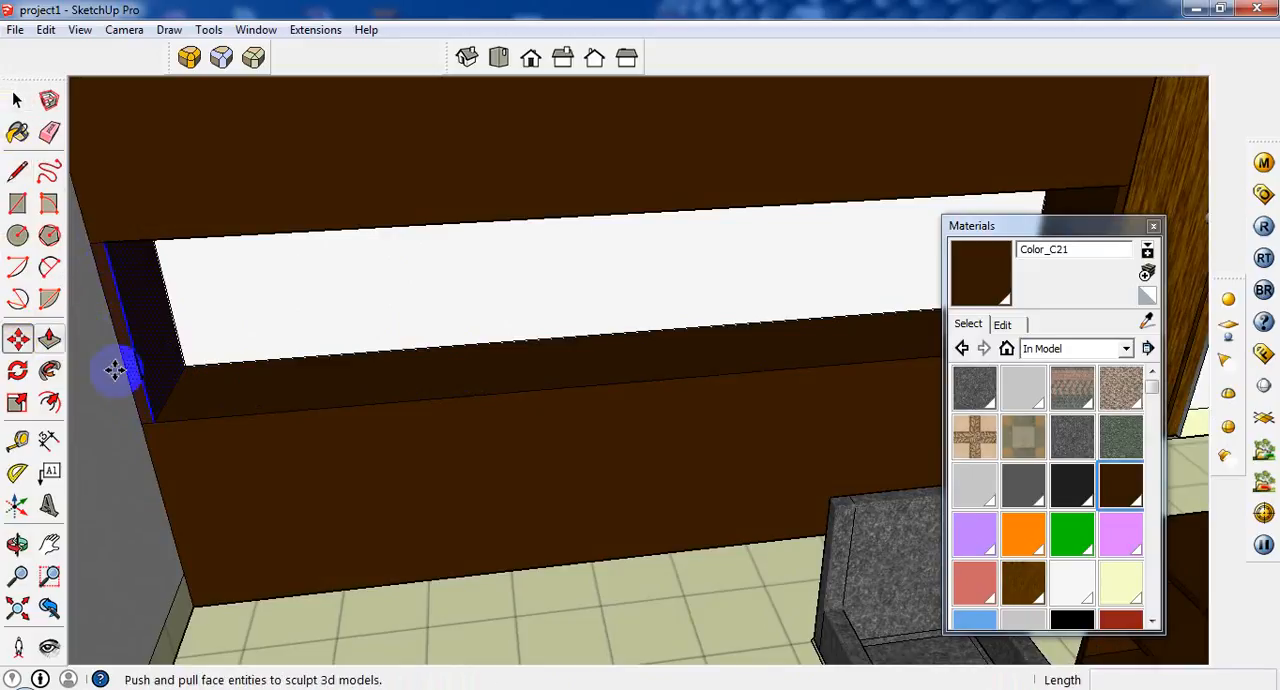
pyautogui.press('ctrl')
pyautogui.click(240, 407)
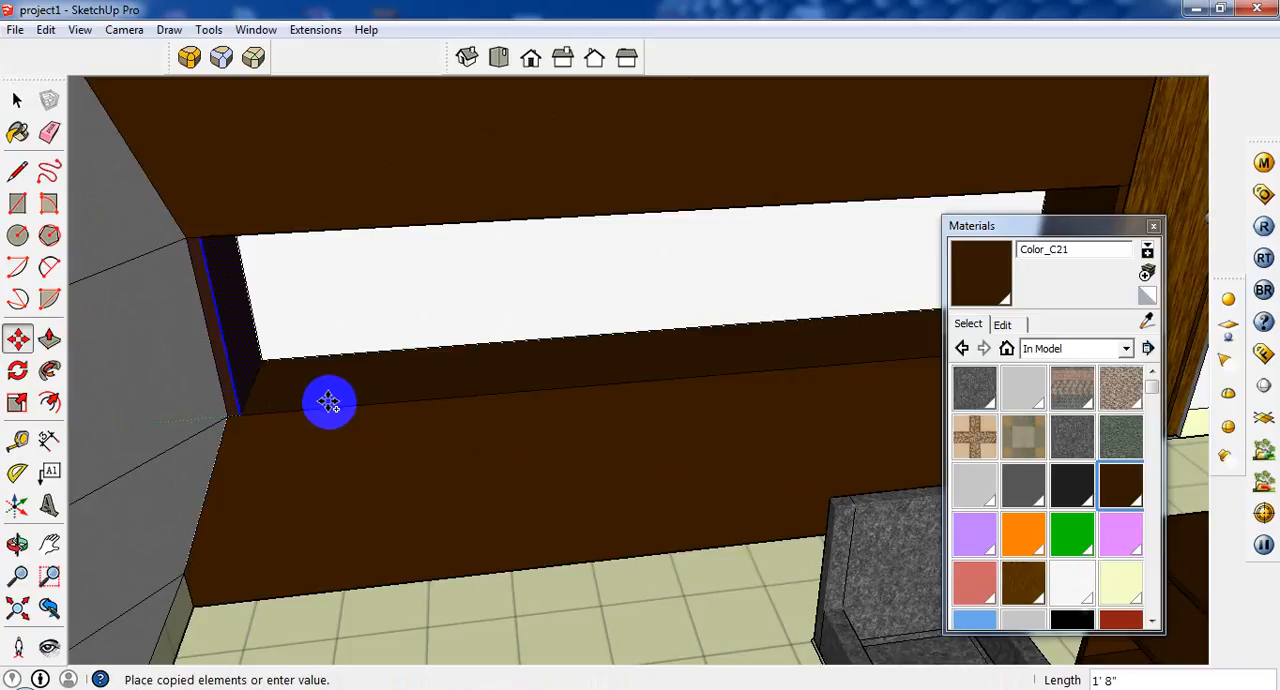
pyautogui.click(383, 395)
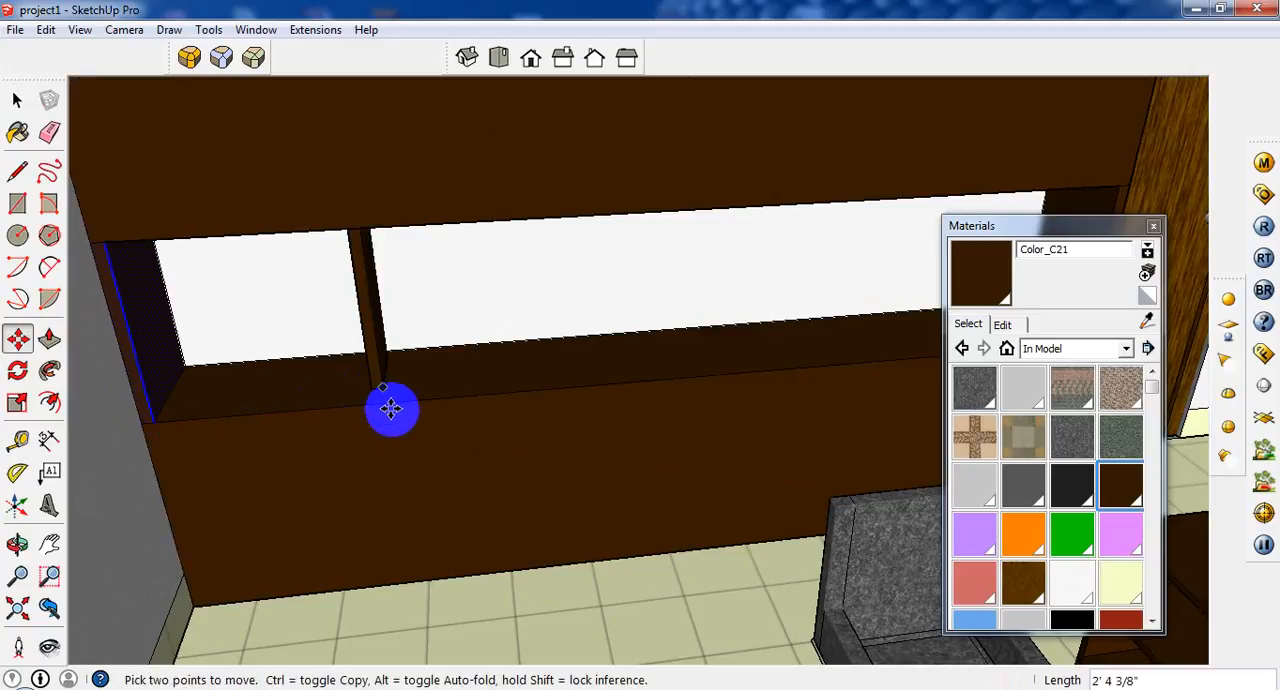
pyautogui.press('ctrl')
pyautogui.click(390, 407)
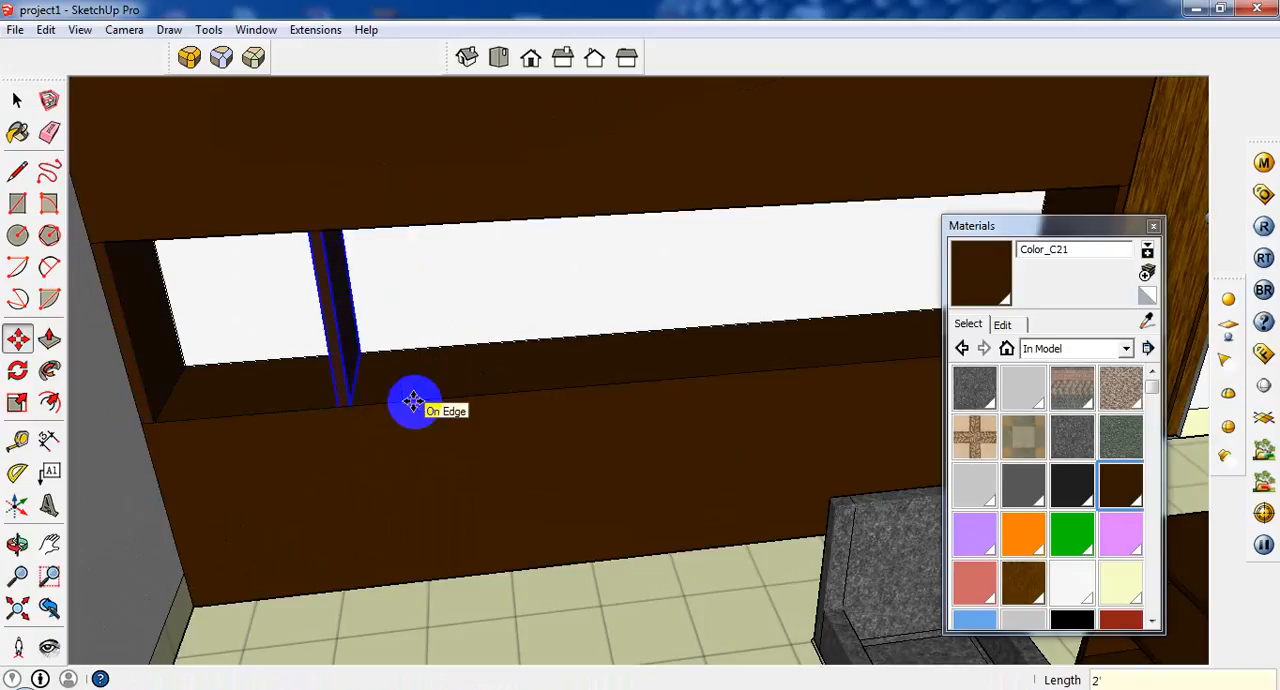
pyautogui.click(389, 393)
# Draw a short line across the front of the door-side panel, level with the lower cabinet's top.
pyautogui.moveTo(389, 393); pyautogui.dragTo(944, 193, button='middle')
pyautogui.scroll(2, 894, 317)
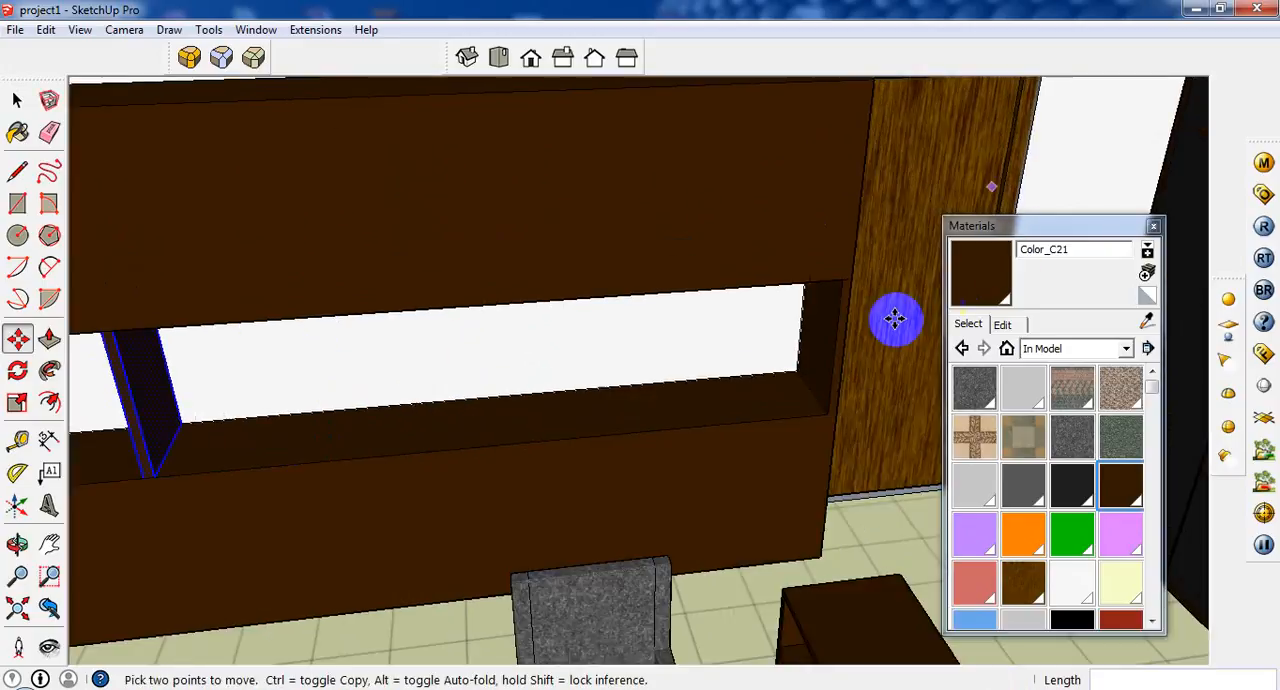
pyautogui.click(25, 101)
pyautogui.moveTo(873, 423); pyautogui.dragTo(775, 400, button='middle')
pyautogui.click(17, 171)
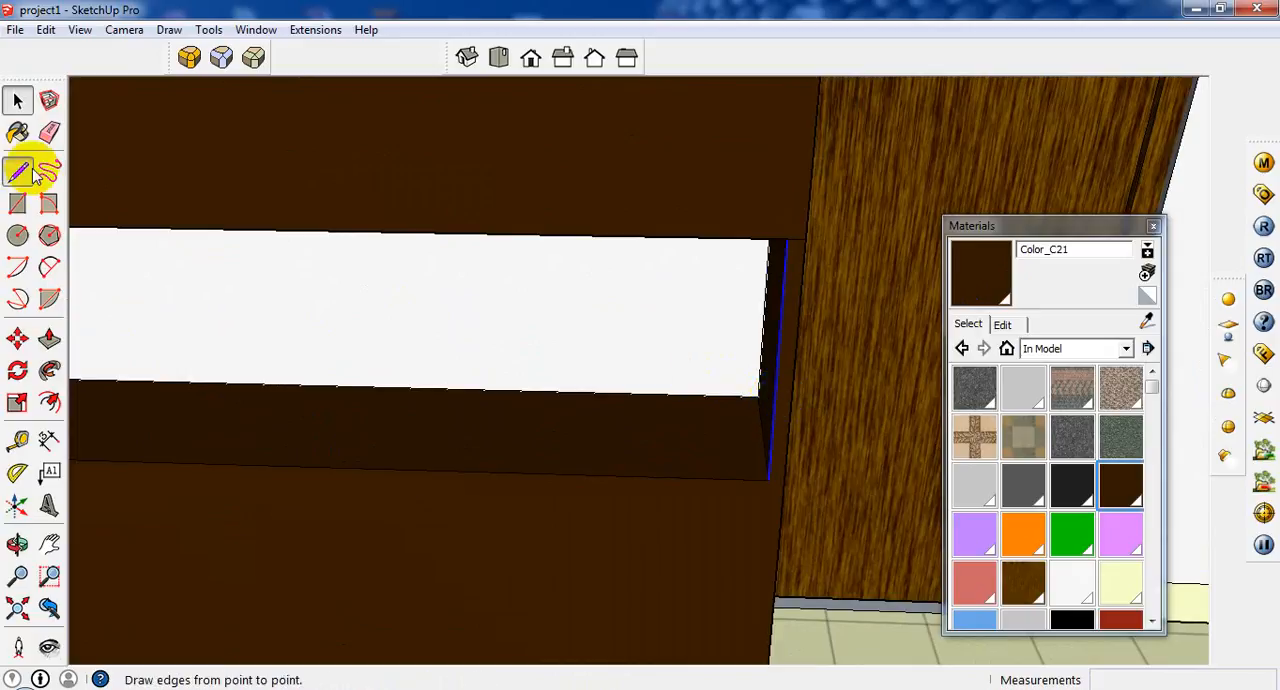
pyautogui.click(772, 476)
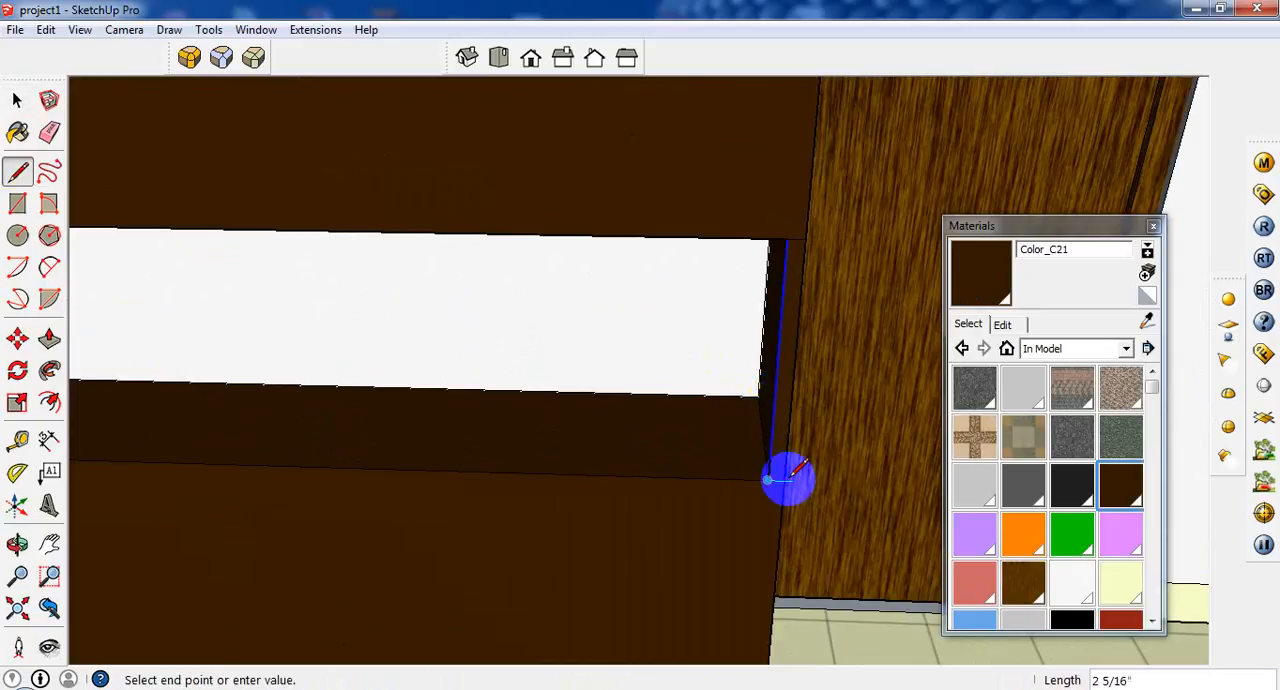
pyautogui.click(17, 100)
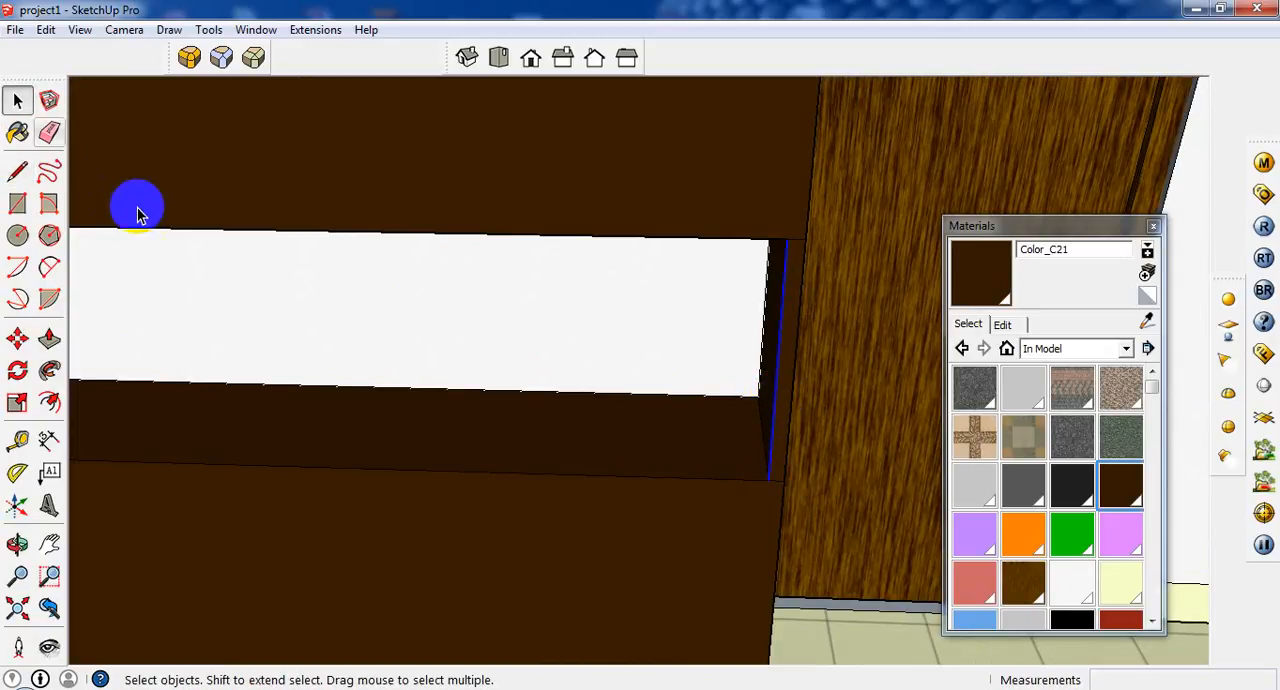
pyautogui.scroll(-3, 400, 280)
pyautogui.scroll(3, 550, 260)
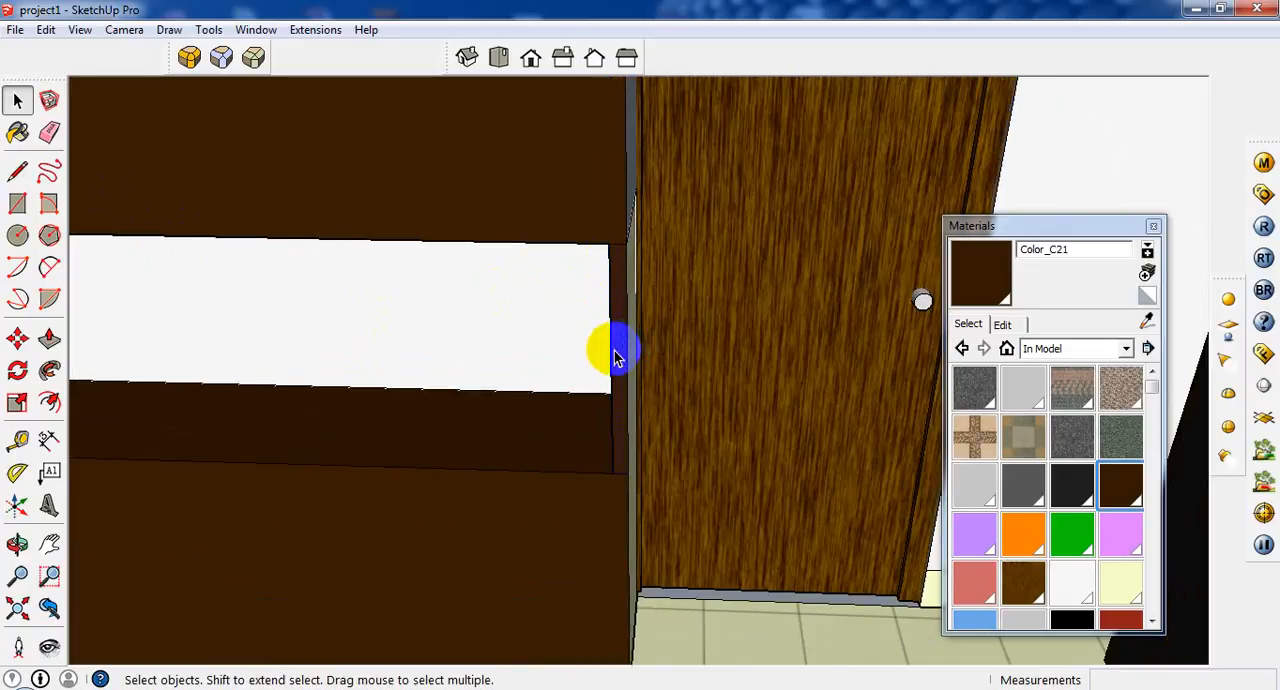
pyautogui.moveTo(614, 350); pyautogui.dragTo(60, 350, button='middle')
pyautogui.click(17, 339)
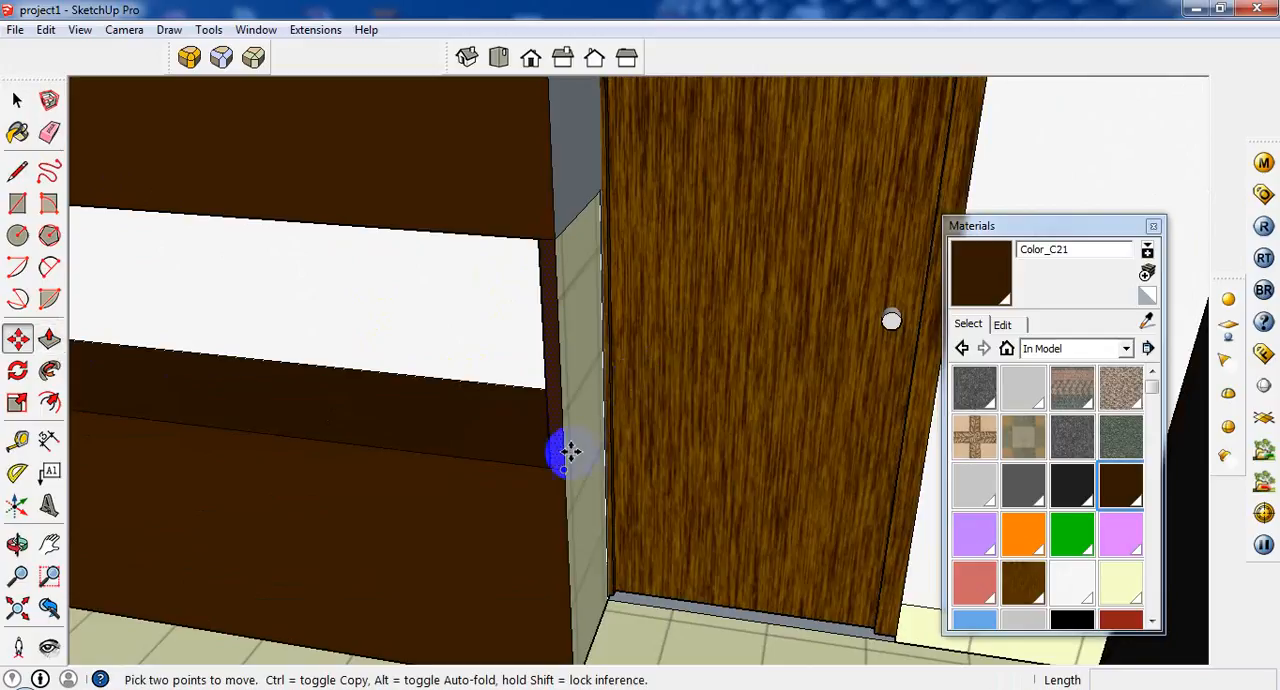
pyautogui.moveTo(563, 461); pyautogui.dragTo(434, 432)
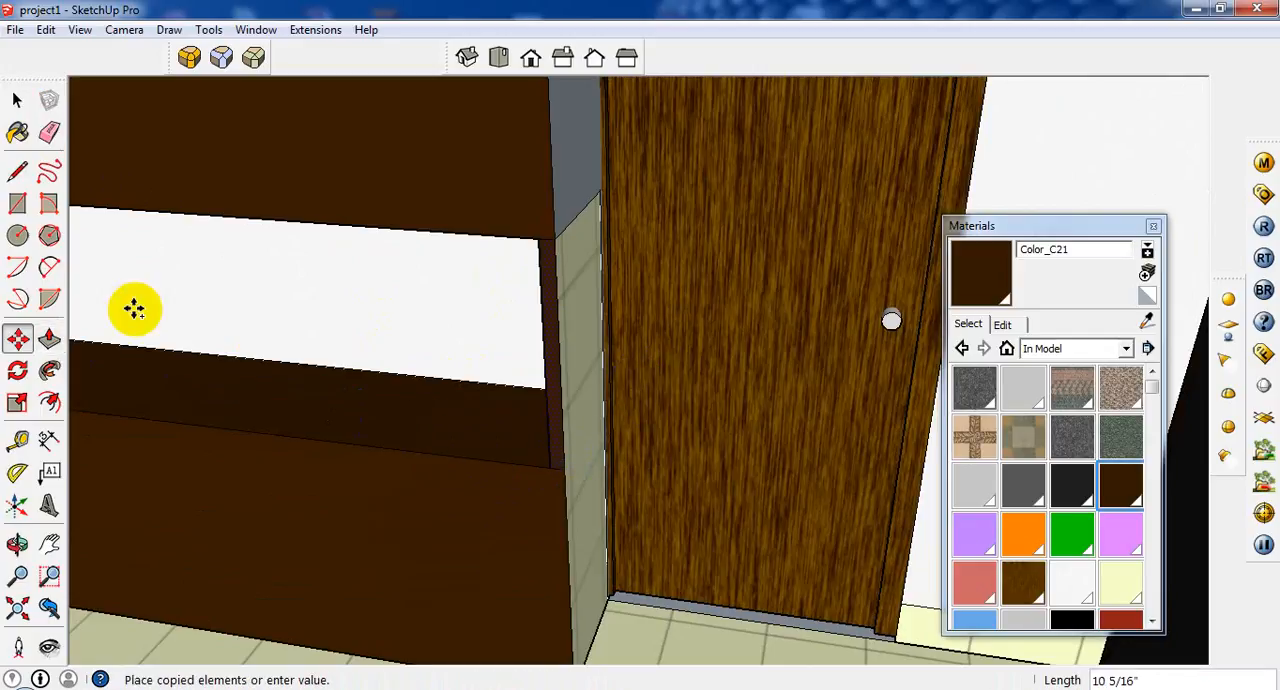
# Draw a line across the outer side of the door-side panel, level with the lower cabinet's top.
pyautogui.click(17, 172)
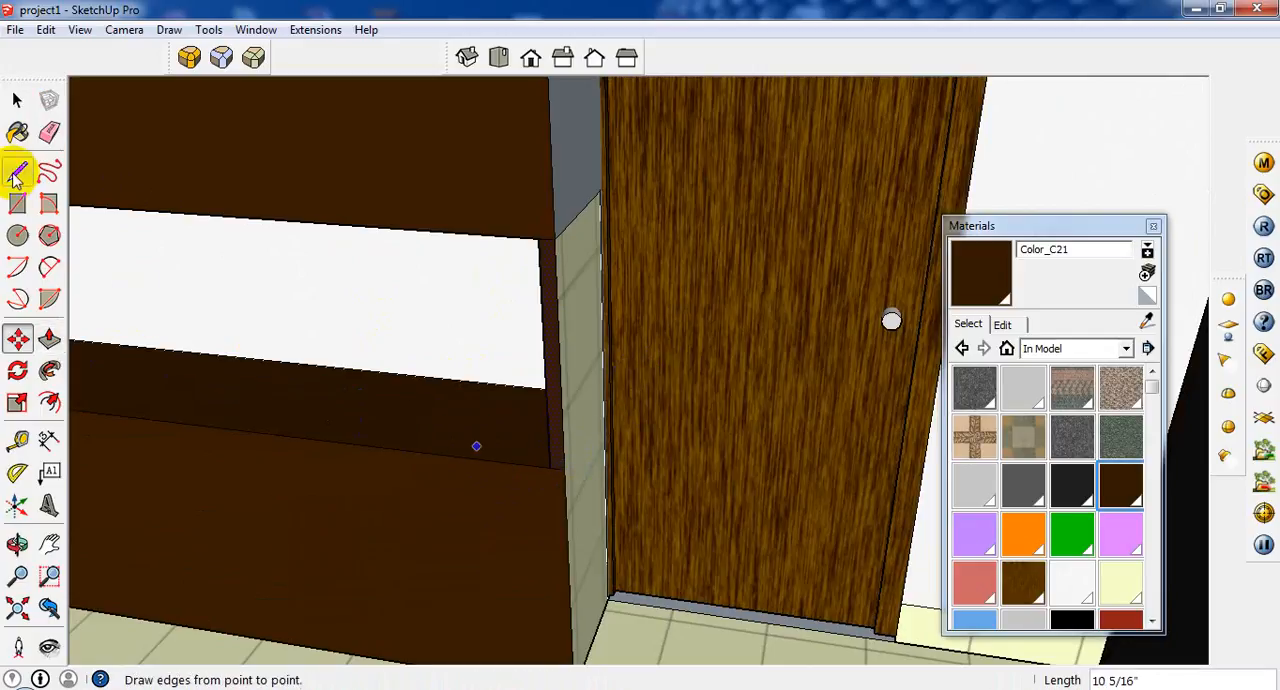
pyautogui.click(564, 469)
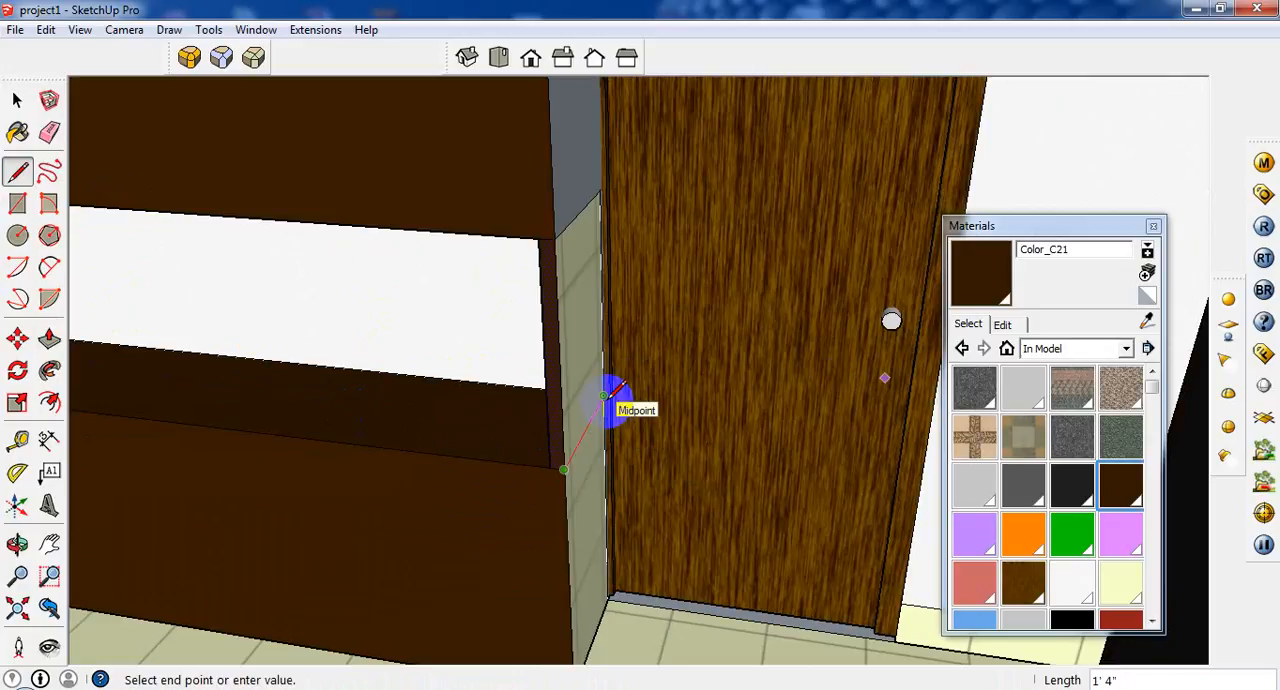
pyautogui.click(610, 392)
# Copy the door-side panel's front and outer faces above the lower cabinet 2' along the niche as a second vertical divider.
pyautogui.click(17, 100)
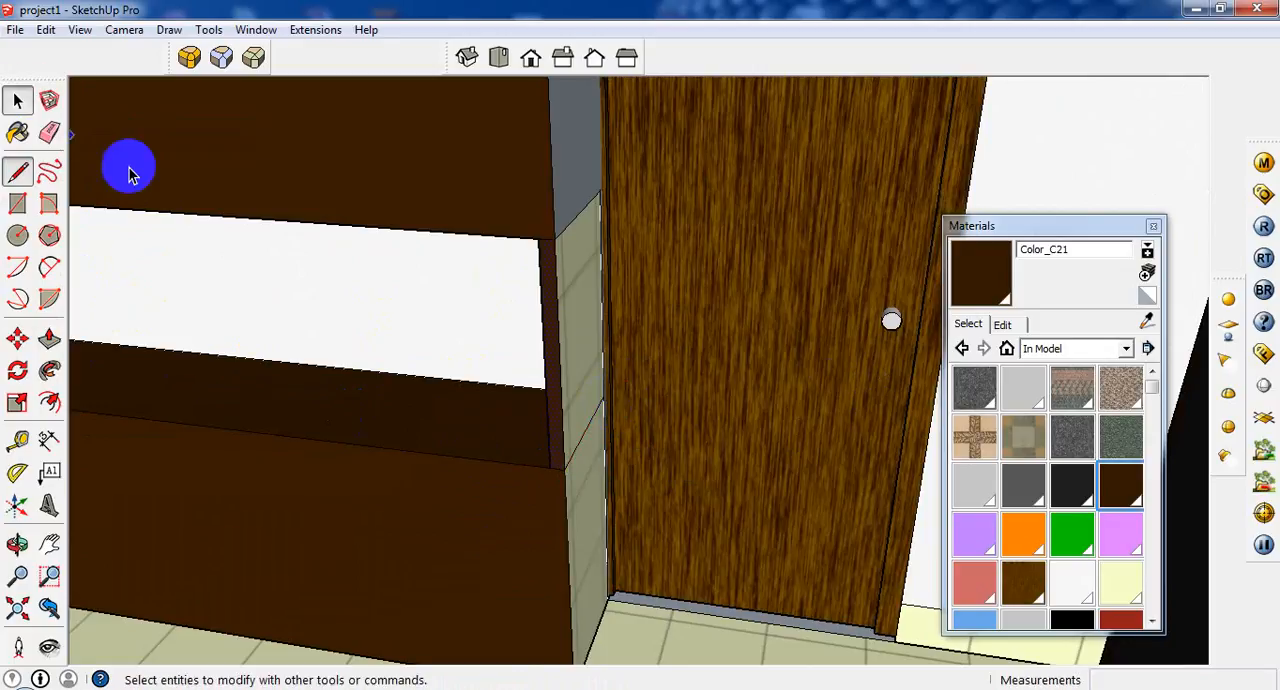
pyautogui.moveTo(631, 380); pyautogui.dragTo(429, 363, button='middle')
pyautogui.click(17, 339)
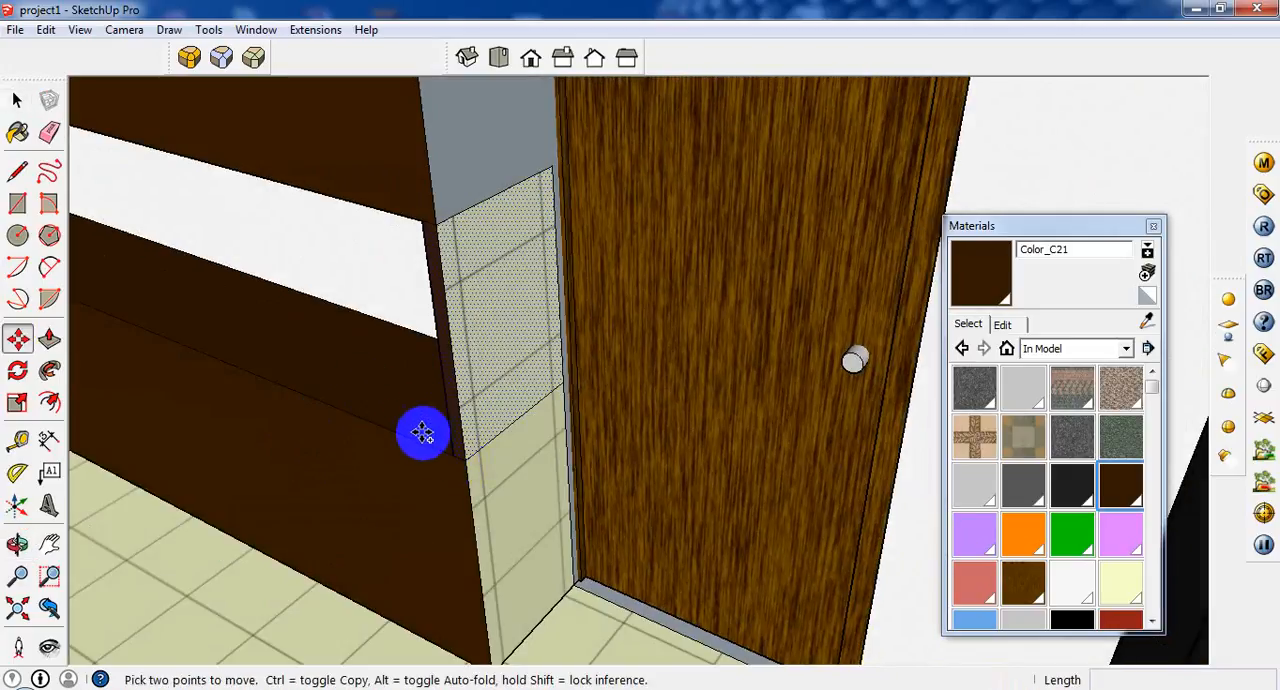
pyautogui.press('ctrl')
pyautogui.click(423, 431)
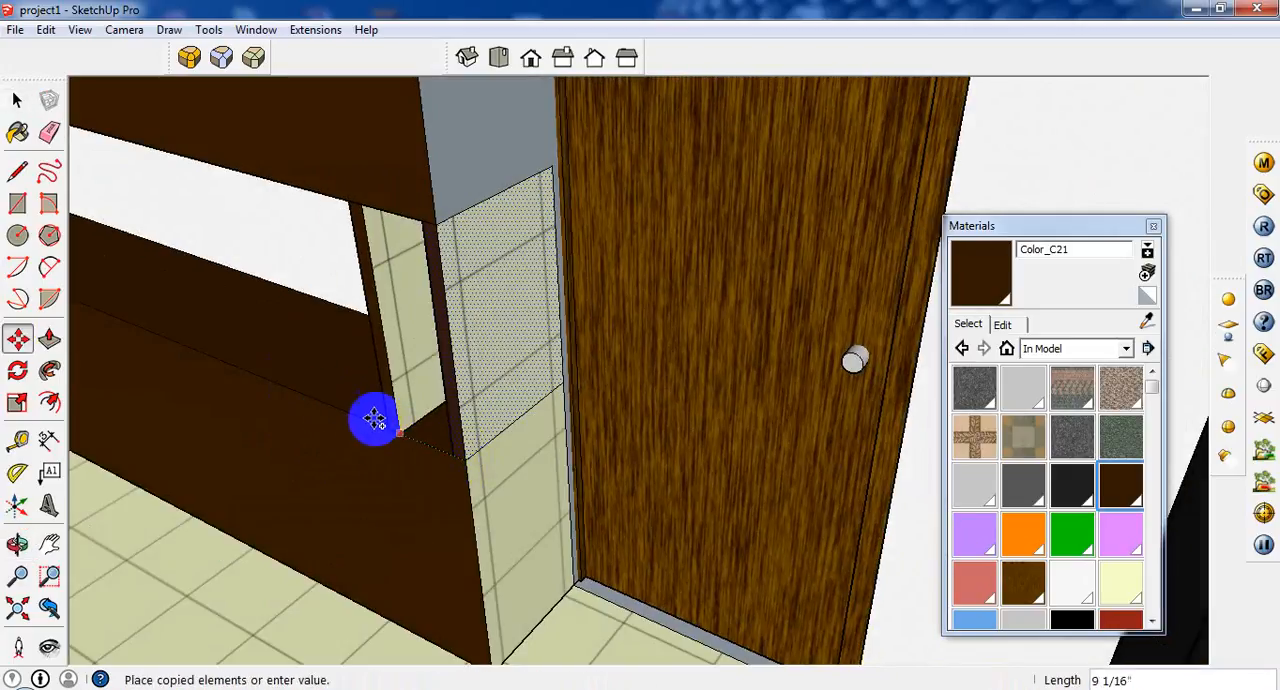
pyautogui.click(218, 350)
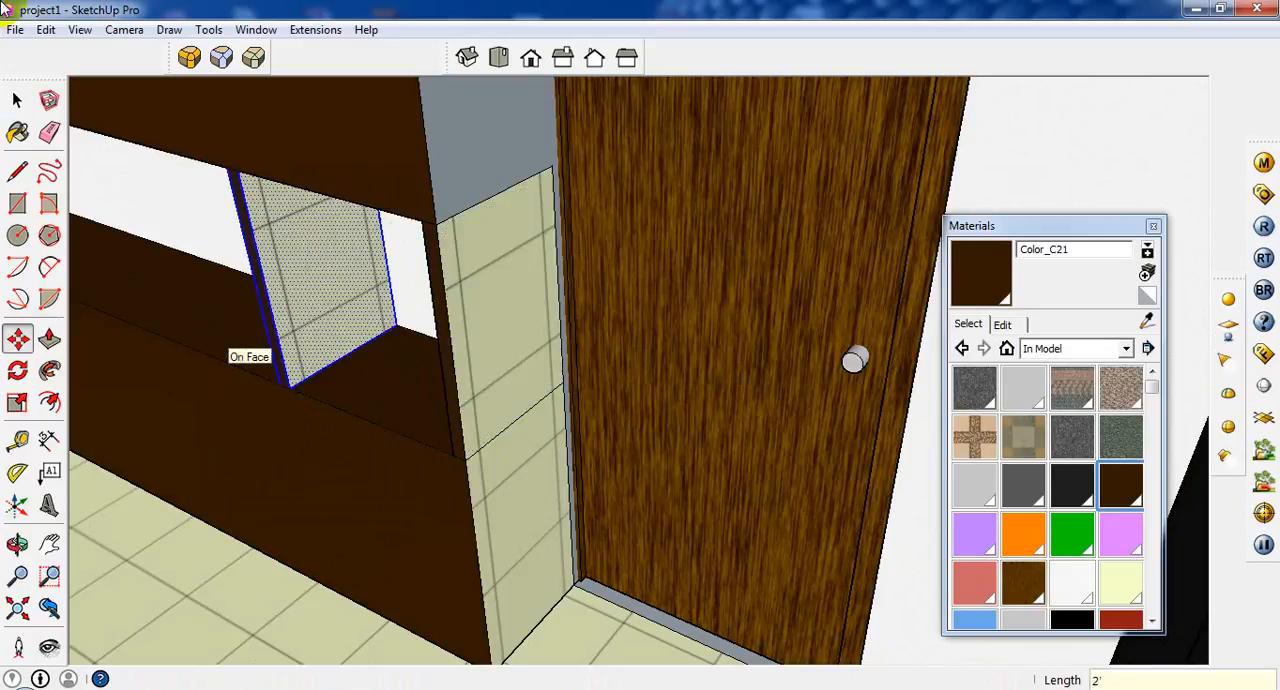
pyautogui.scroll(5, 471, 423)
pyautogui.click(49, 600)
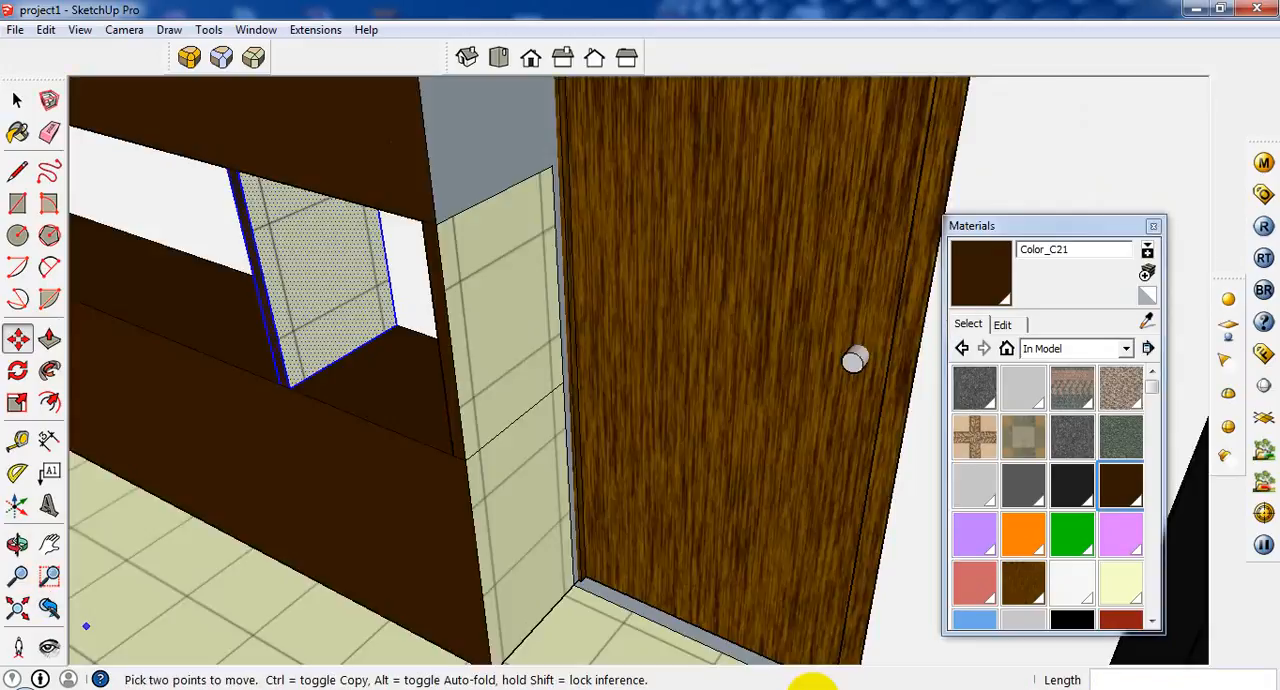
pyautogui.scroll(-5, 680, 362)
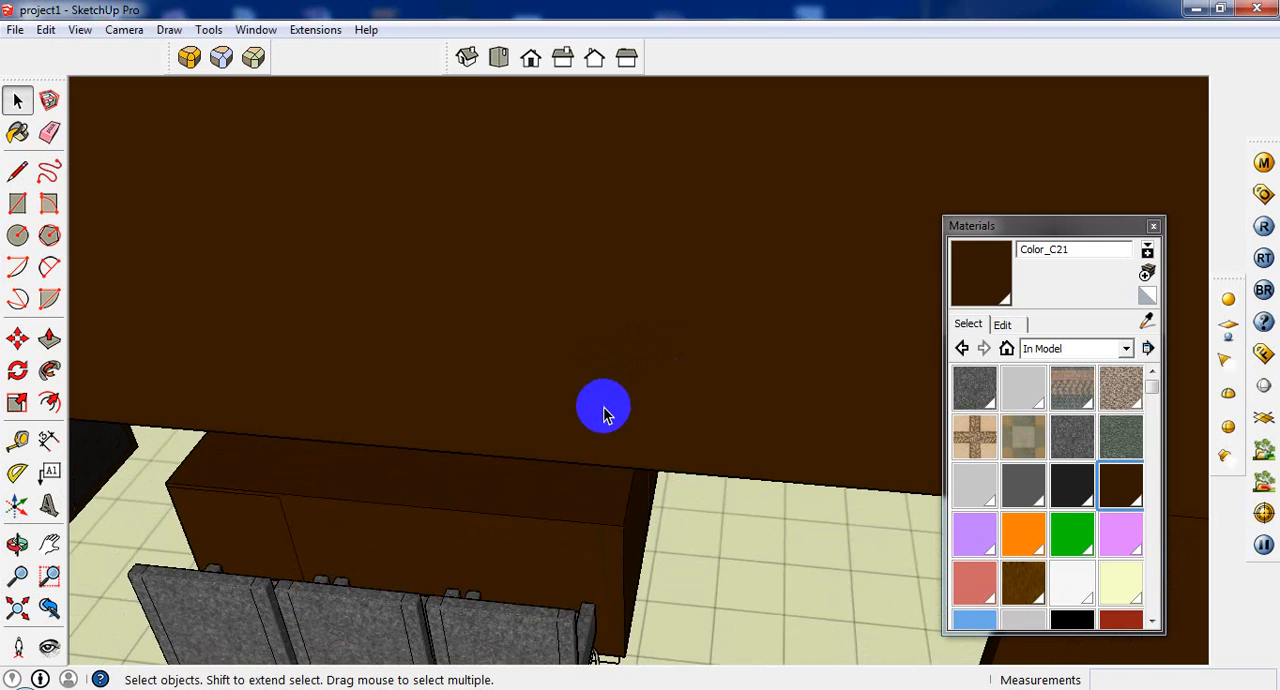
pyautogui.scroll(-6, 606, 484)
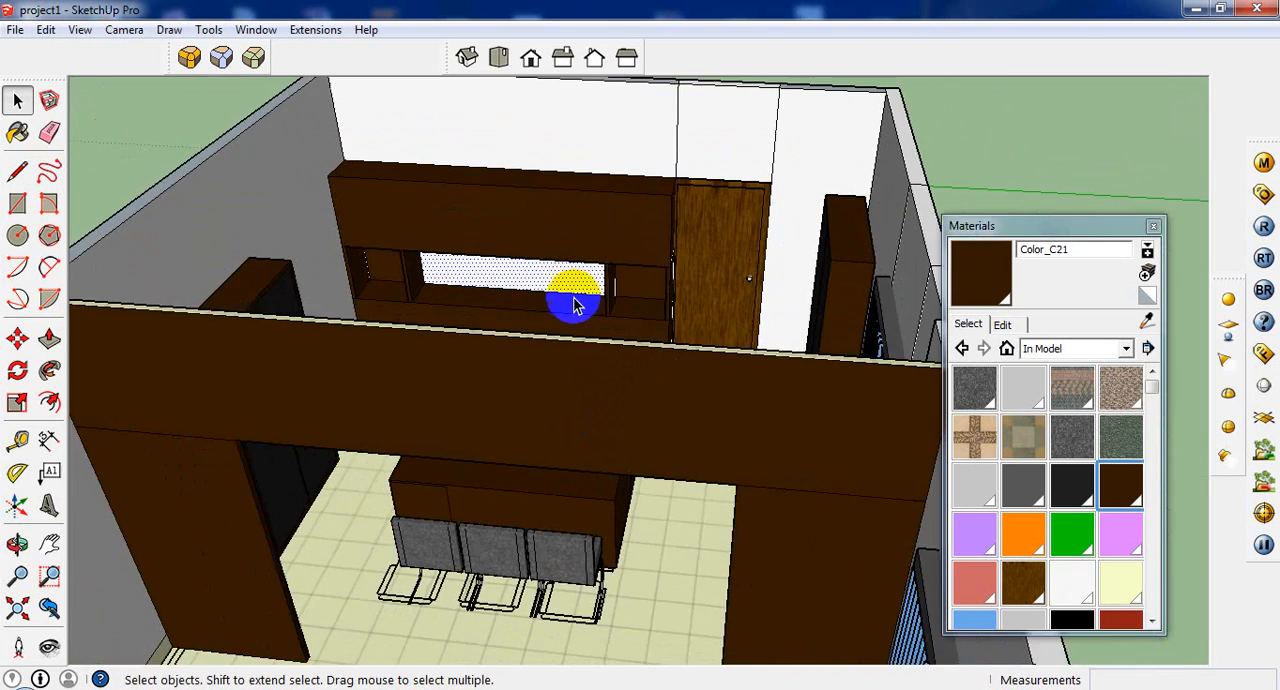
pyautogui.scroll(3, 540, 240)
pyautogui.scroll(6, 515, 203)
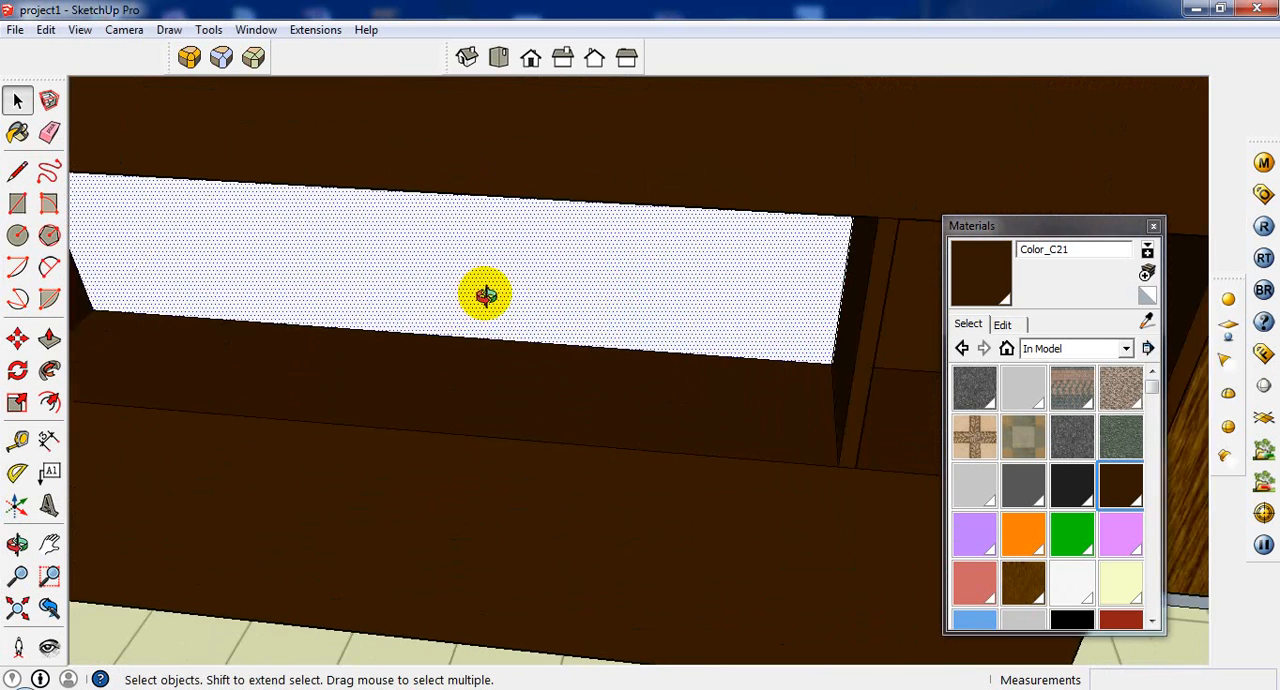
pyautogui.moveTo(620, 440); pyautogui.dragTo(634, 450, button='middle')
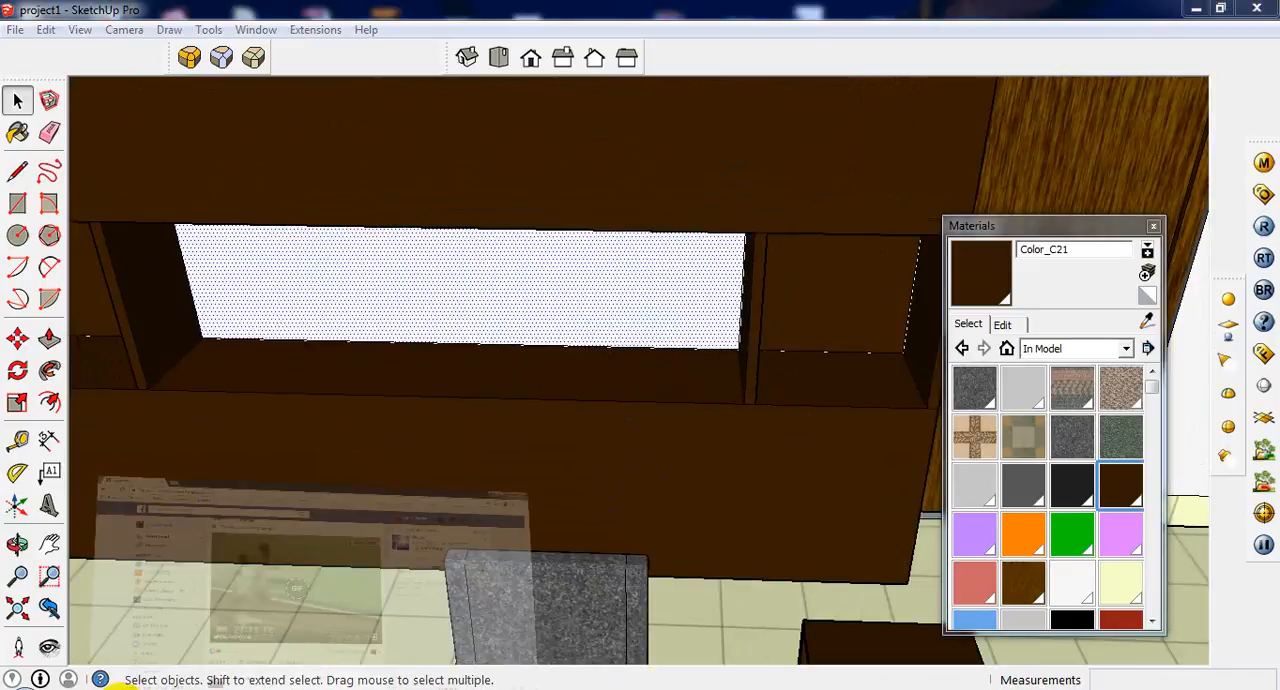
# Switch to Chrome, search Google for terracotta in a new tab, and show the image results.
pyautogui.click(125, 686)
pyautogui.click(206, 12)
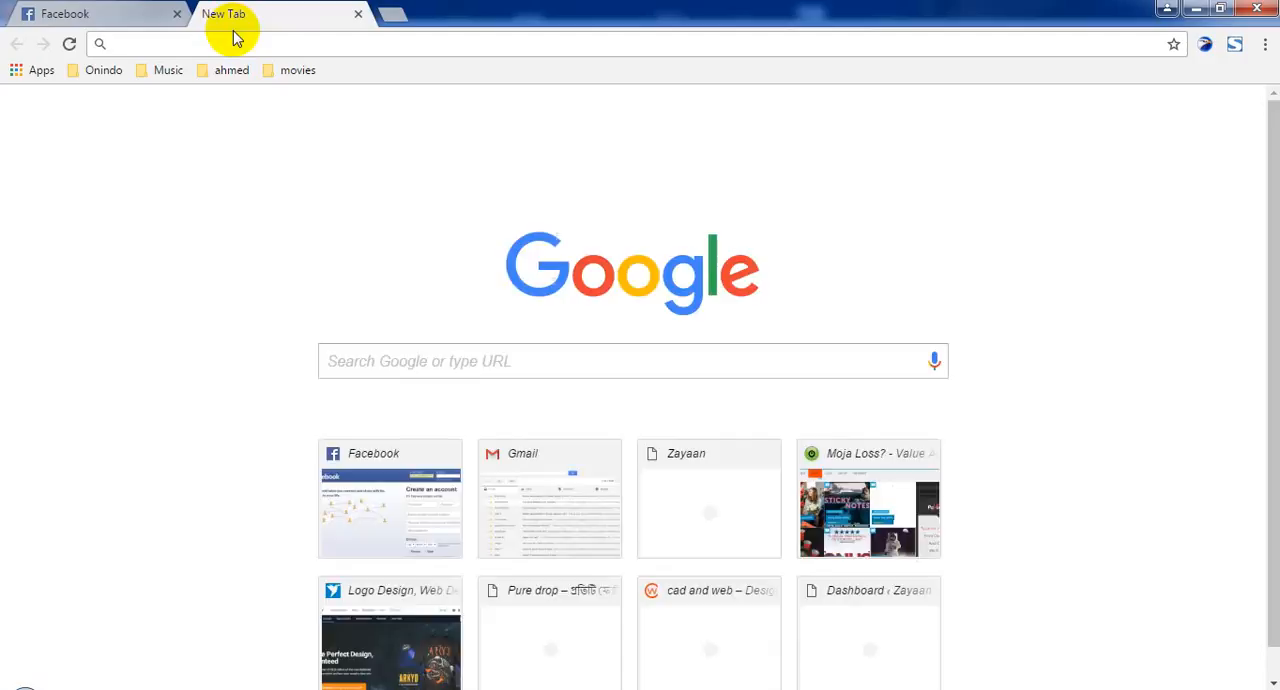
pyautogui.write('t')
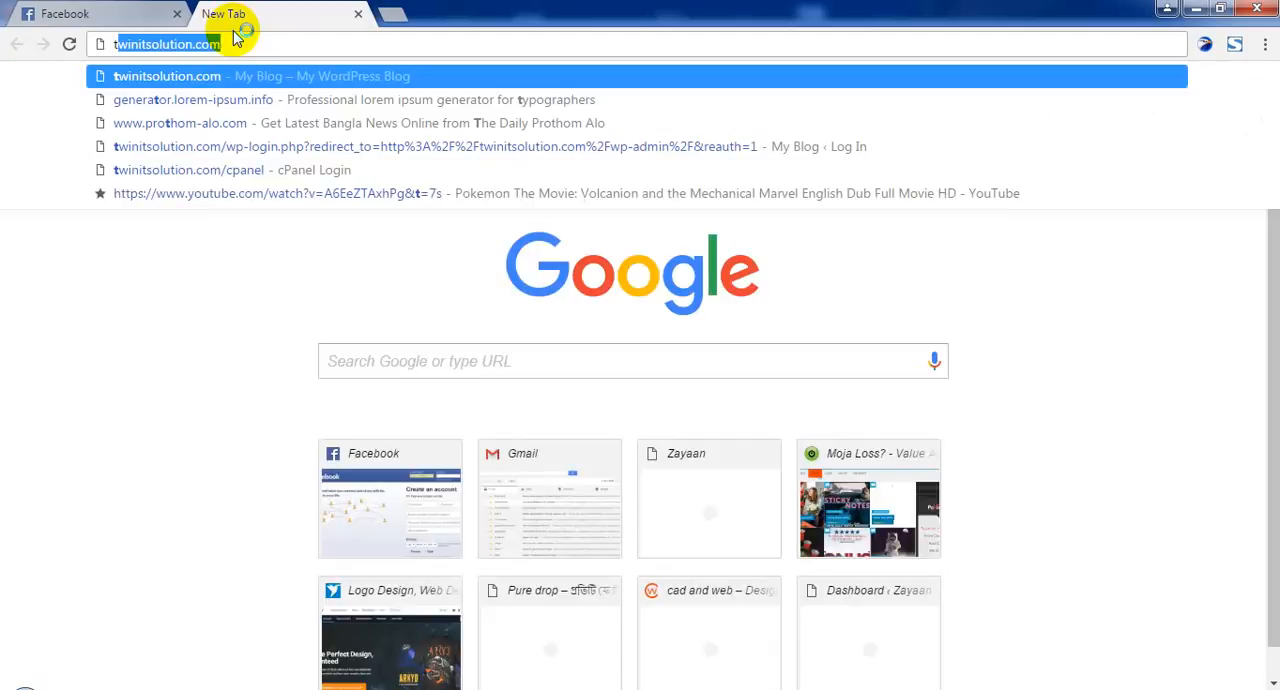
pyautogui.write('arav')
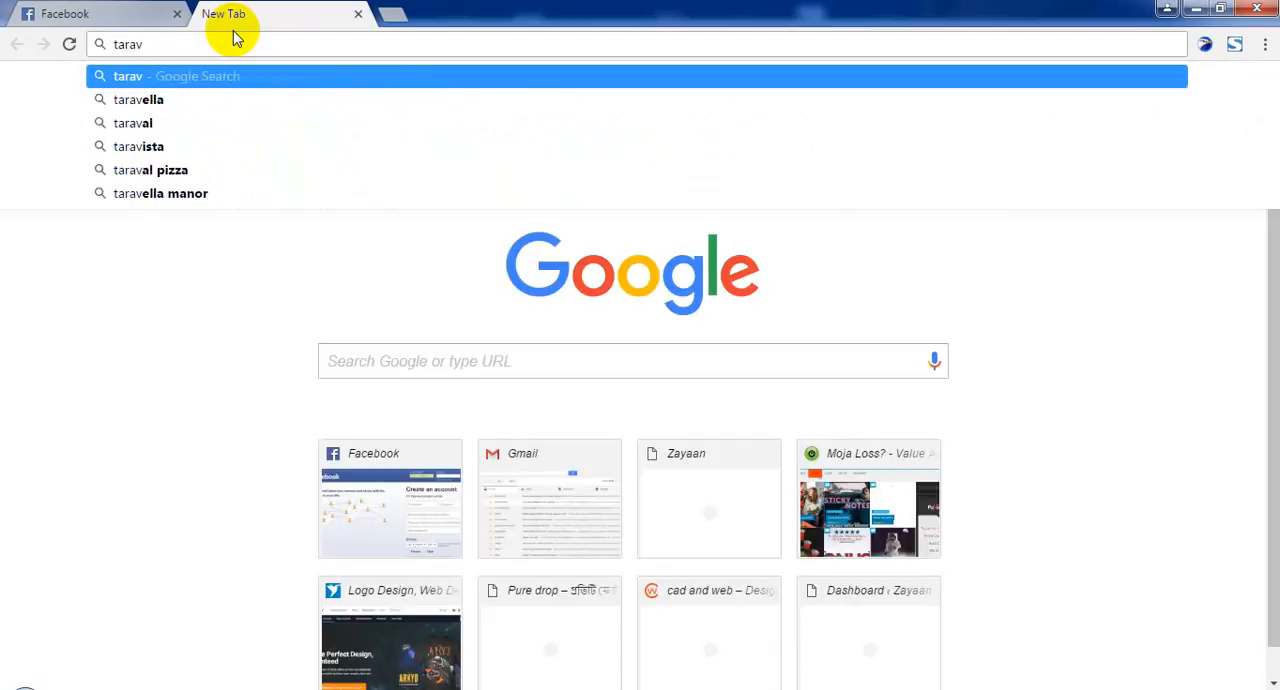
pyautogui.write('a')
pyautogui.press('Return')
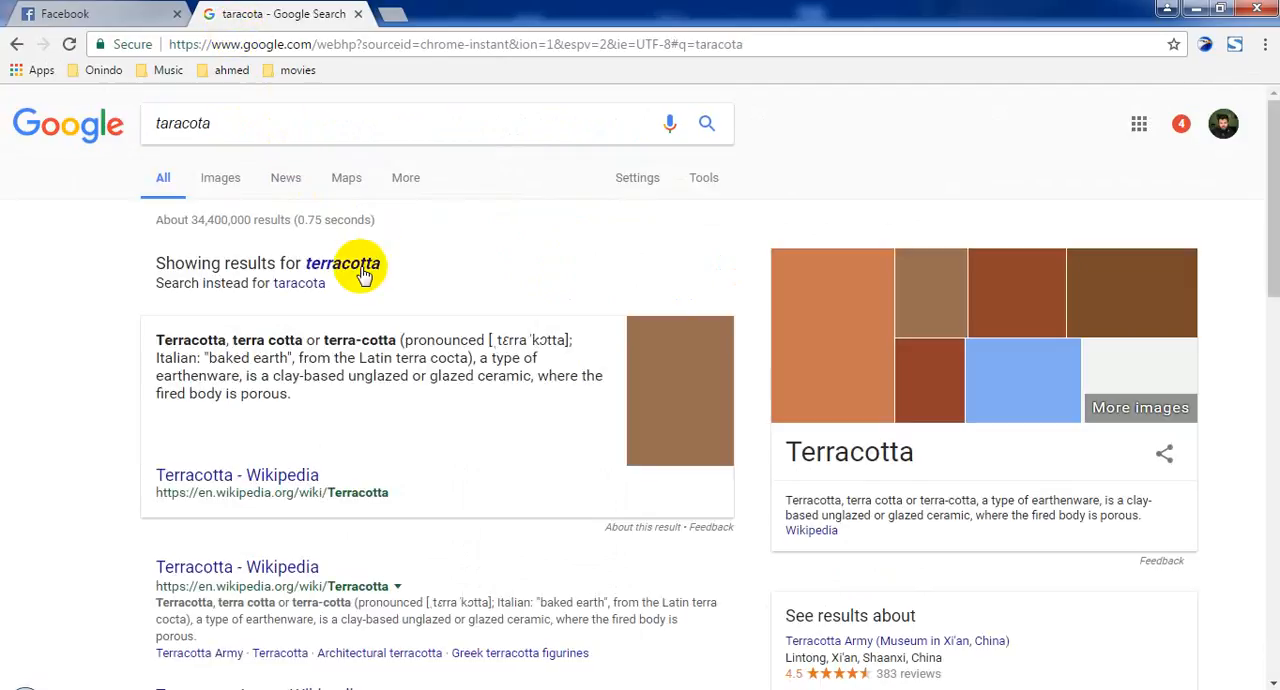
pyautogui.click(345, 264)
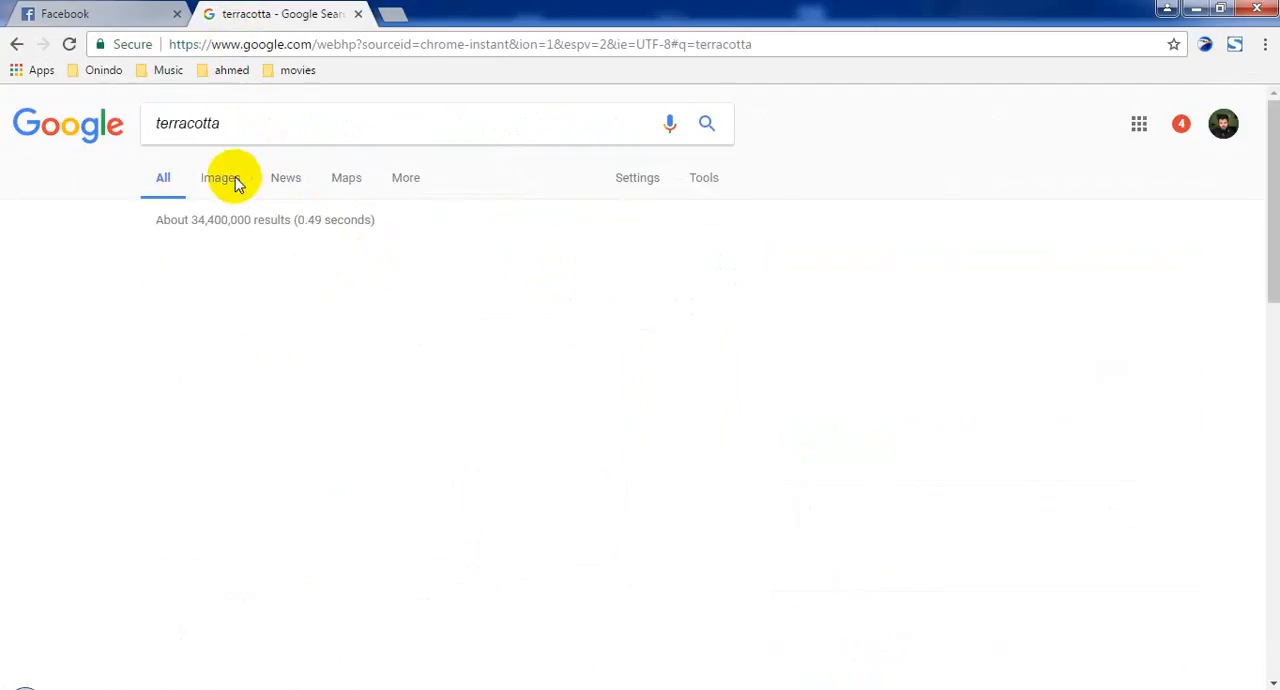
pyautogui.click(222, 180)
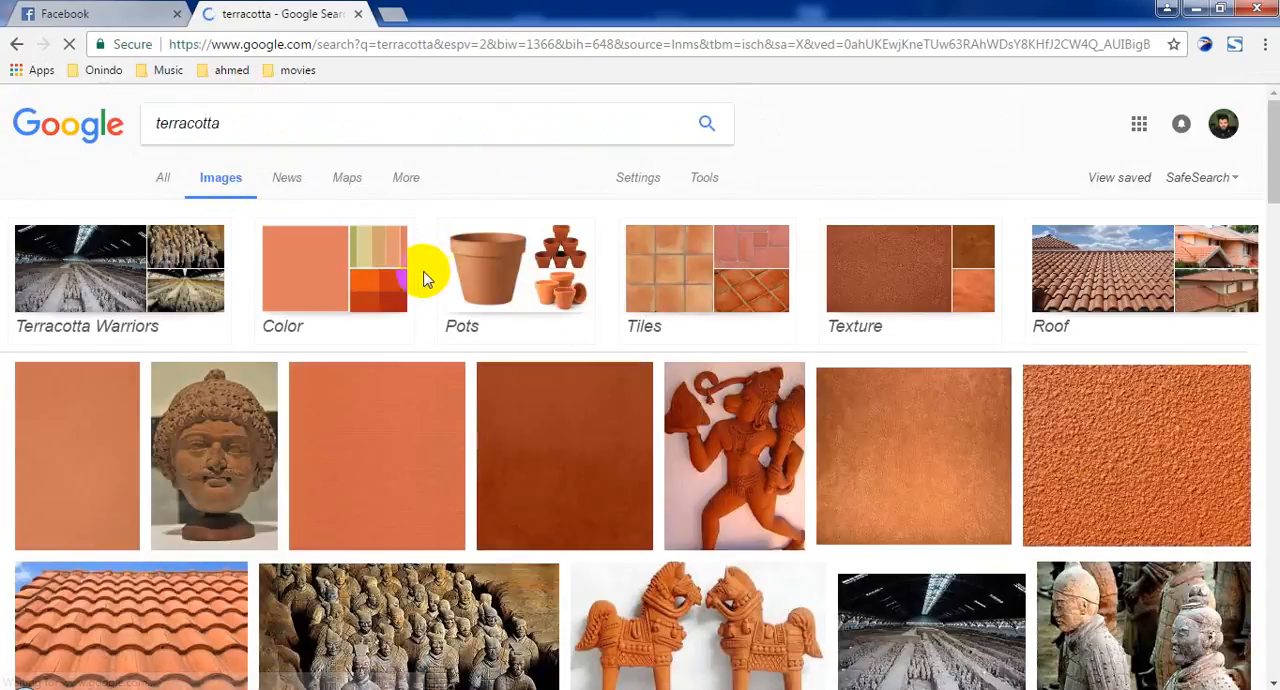
# Browse the terracotta images, narrow them to terracotta texture, and examine the results for a suitable texture.
pyautogui.scroll(-3, 421, 275)
pyautogui.scroll(-4, 417, 280)
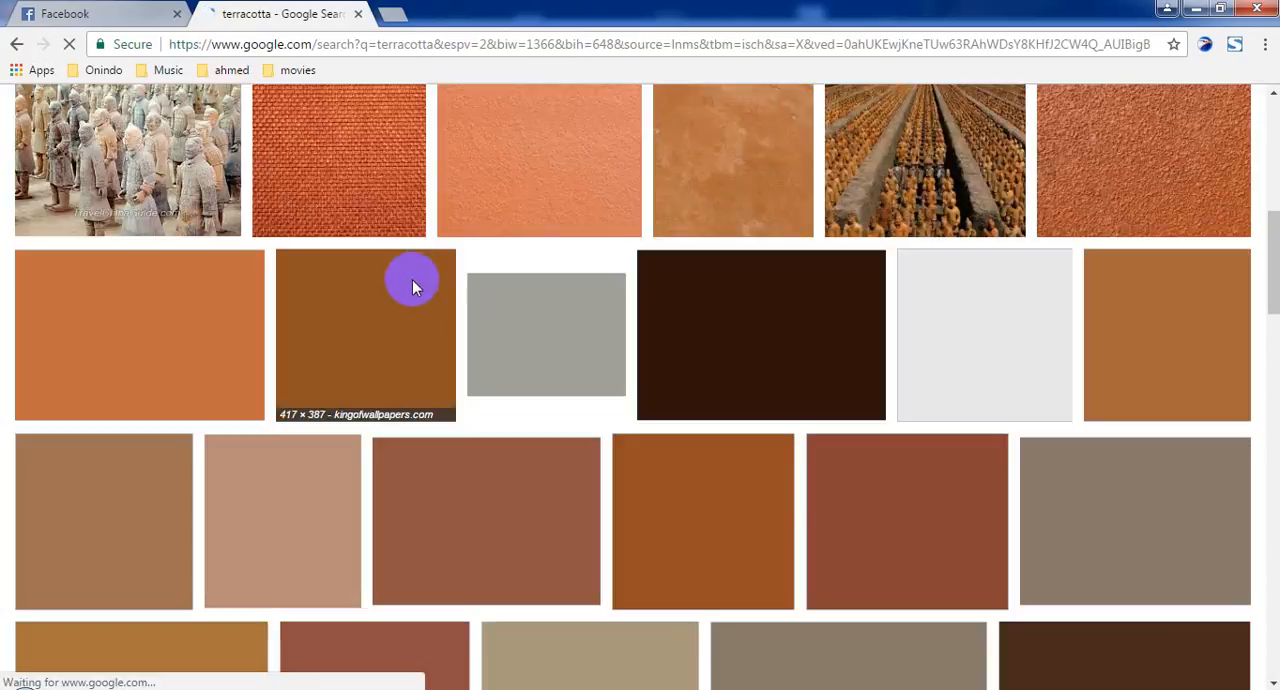
pyautogui.scroll(-2, 808, 368)
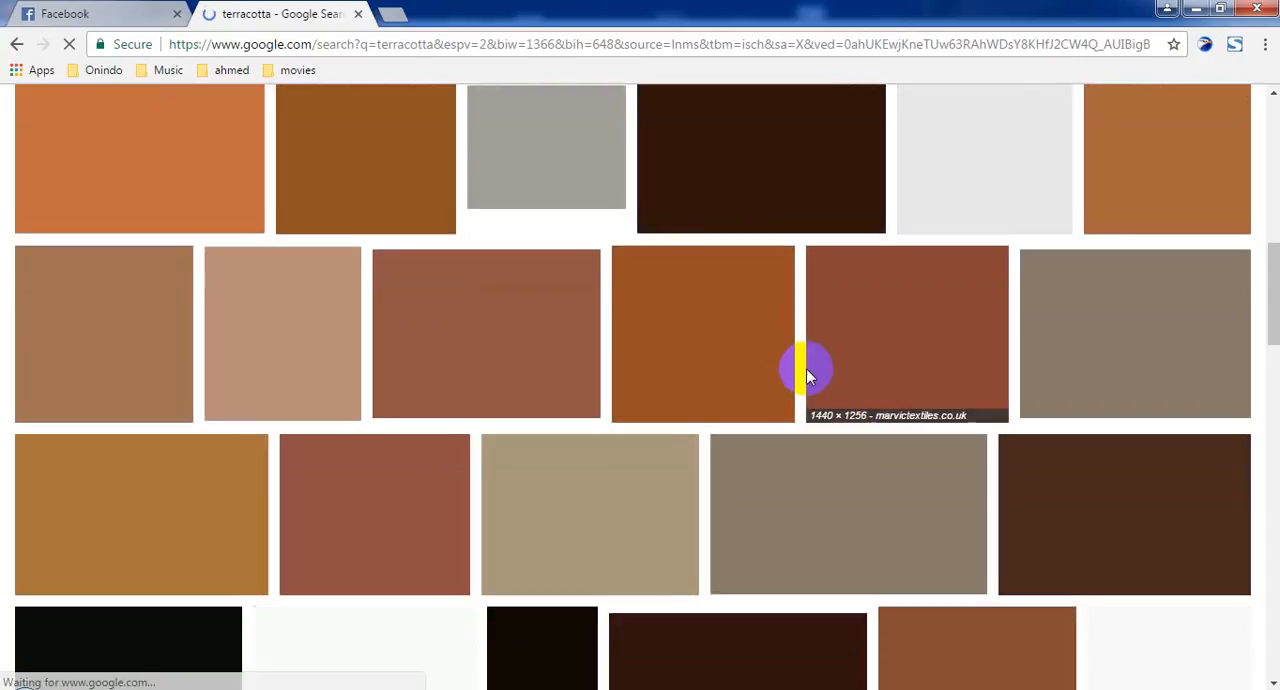
pyautogui.scroll(5, 663, 360)
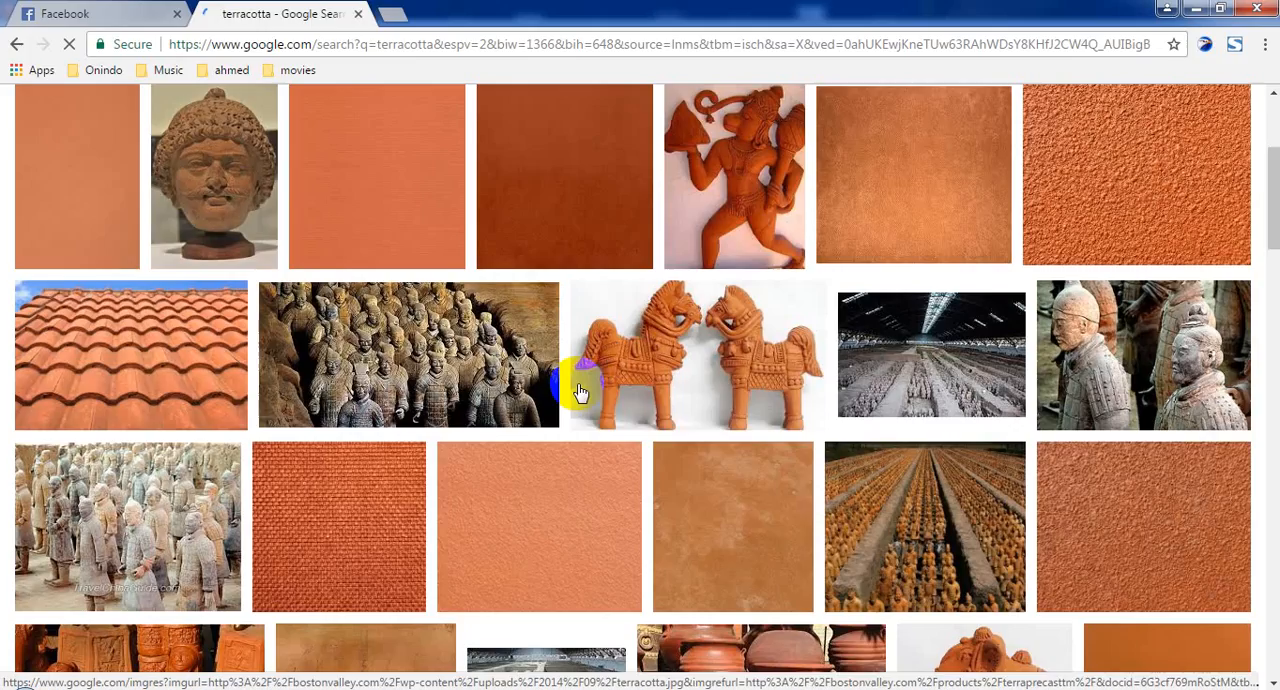
pyautogui.scroll(3, 394, 229)
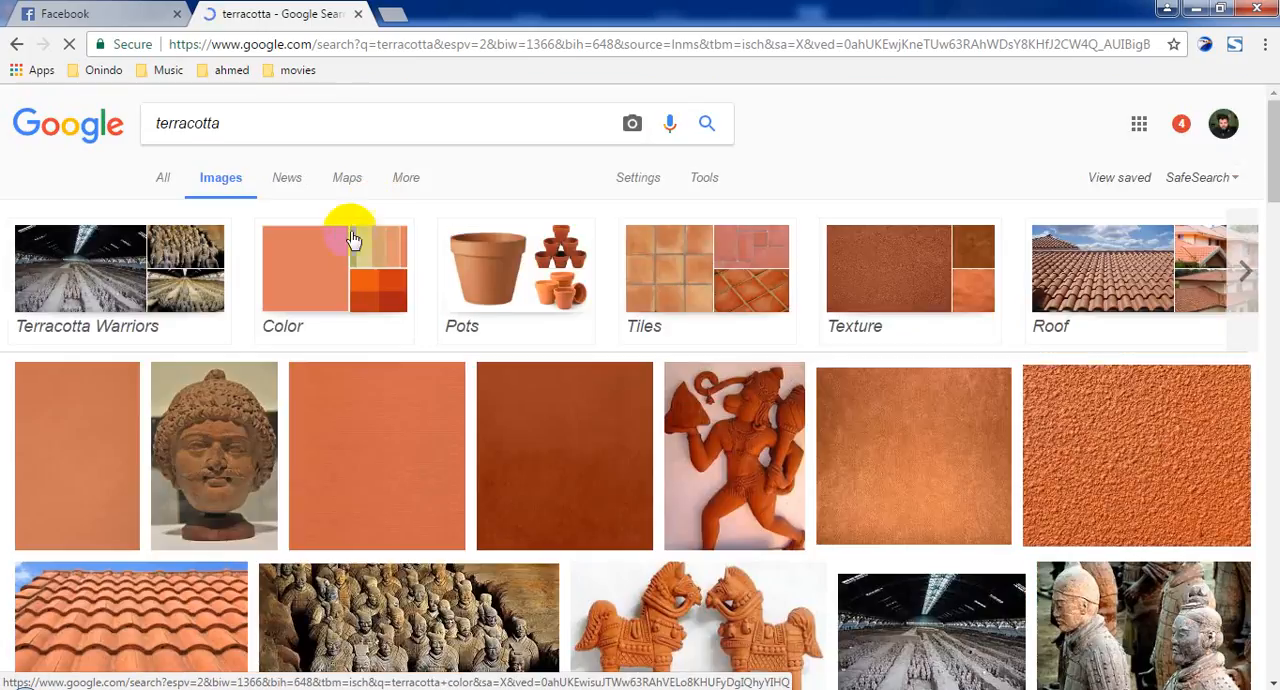
pyautogui.click(929, 332)
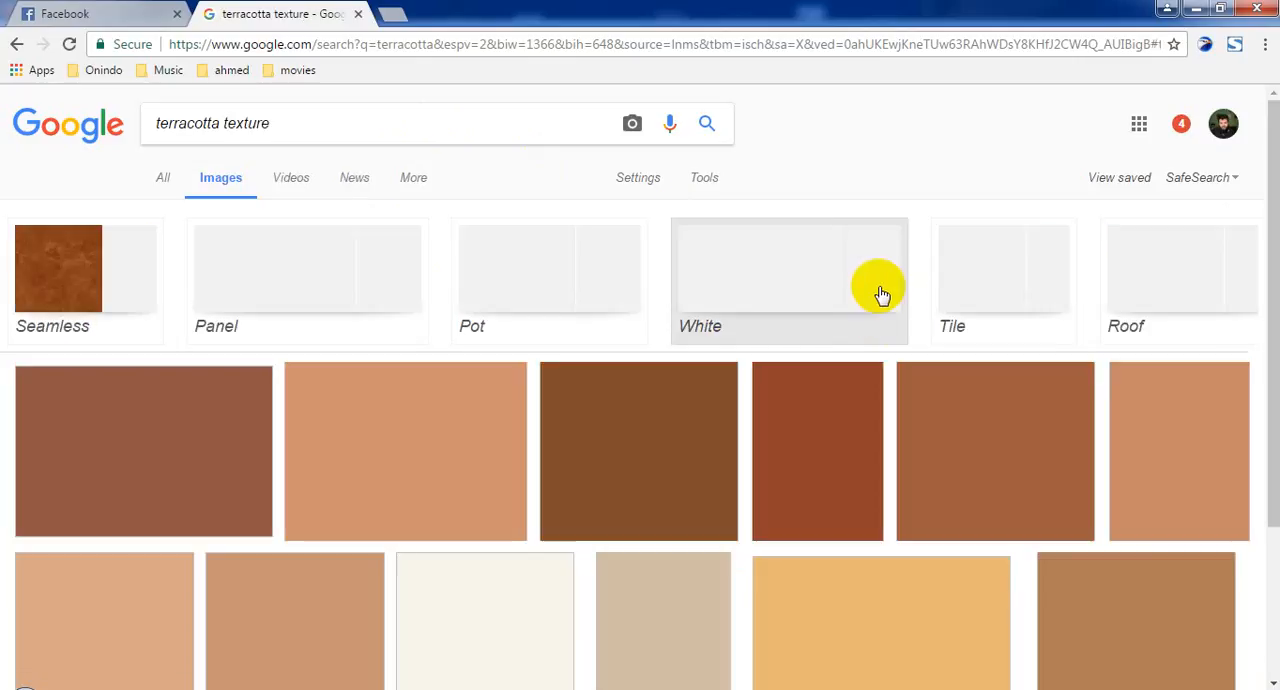
pyautogui.scroll(-6, 748, 467)
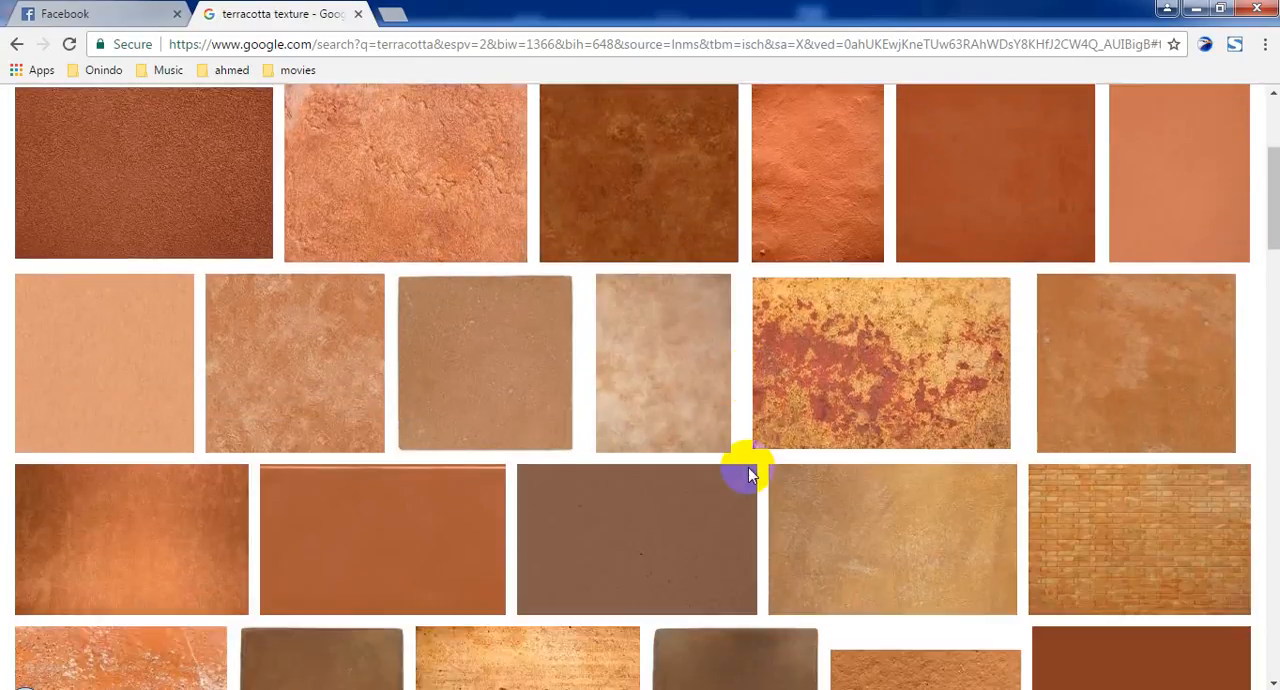
pyautogui.scroll(-7, 750, 472)
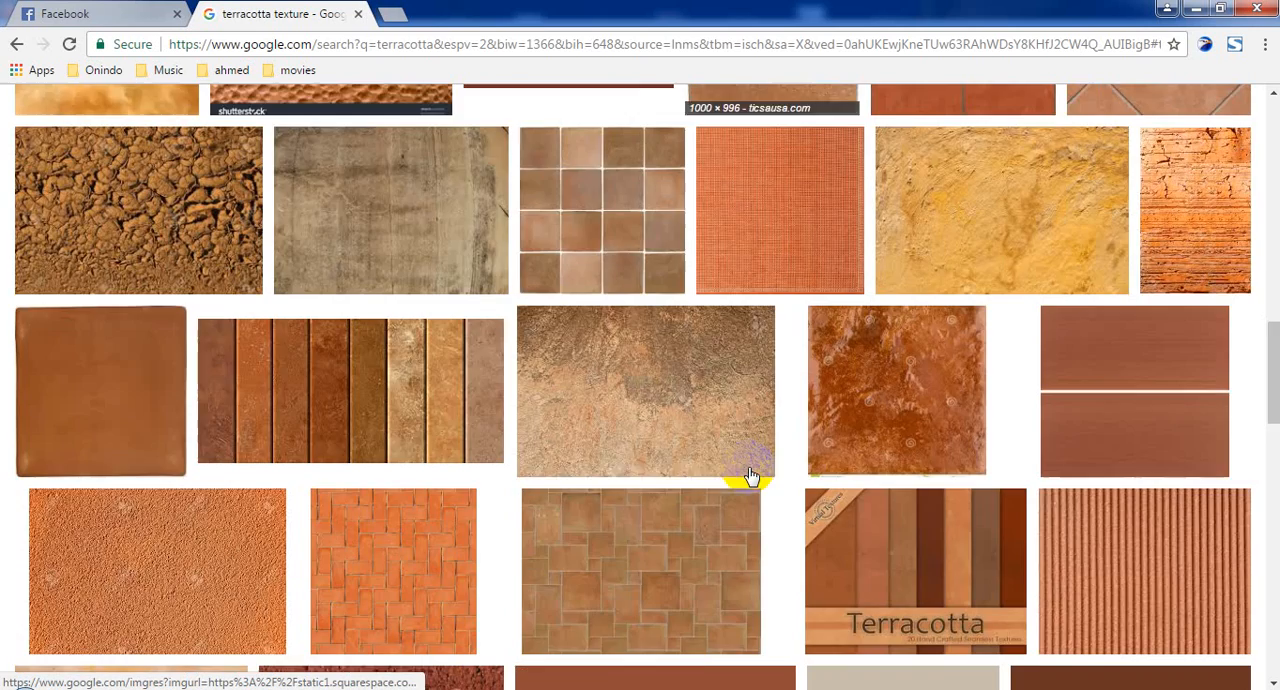
pyautogui.scroll(-9, 750, 475)
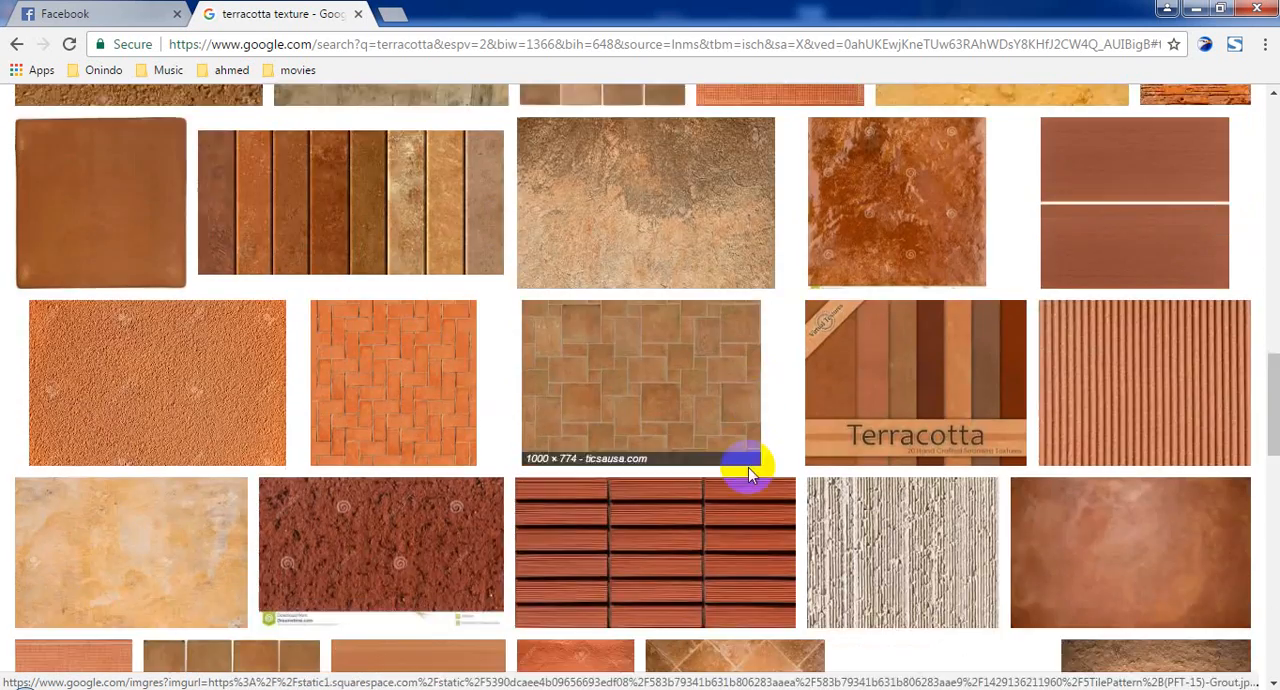
pyautogui.scroll(-1, 748, 474)
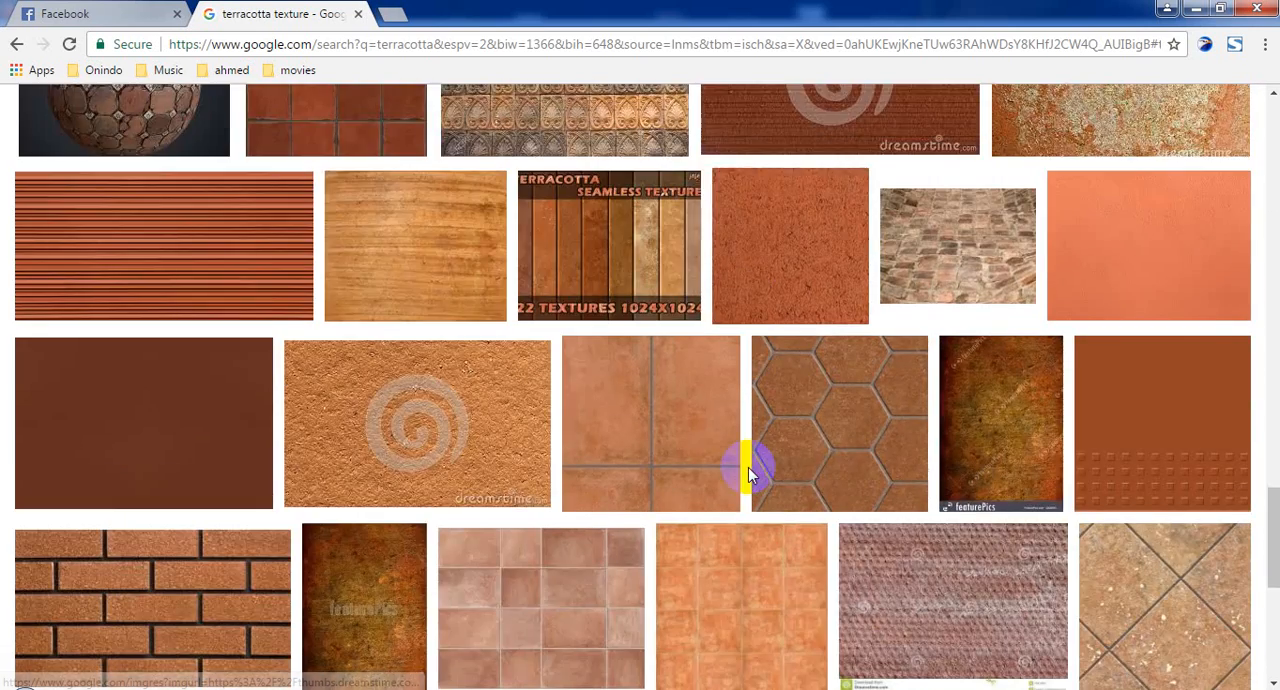
pyautogui.scroll(-3, 640, 400)
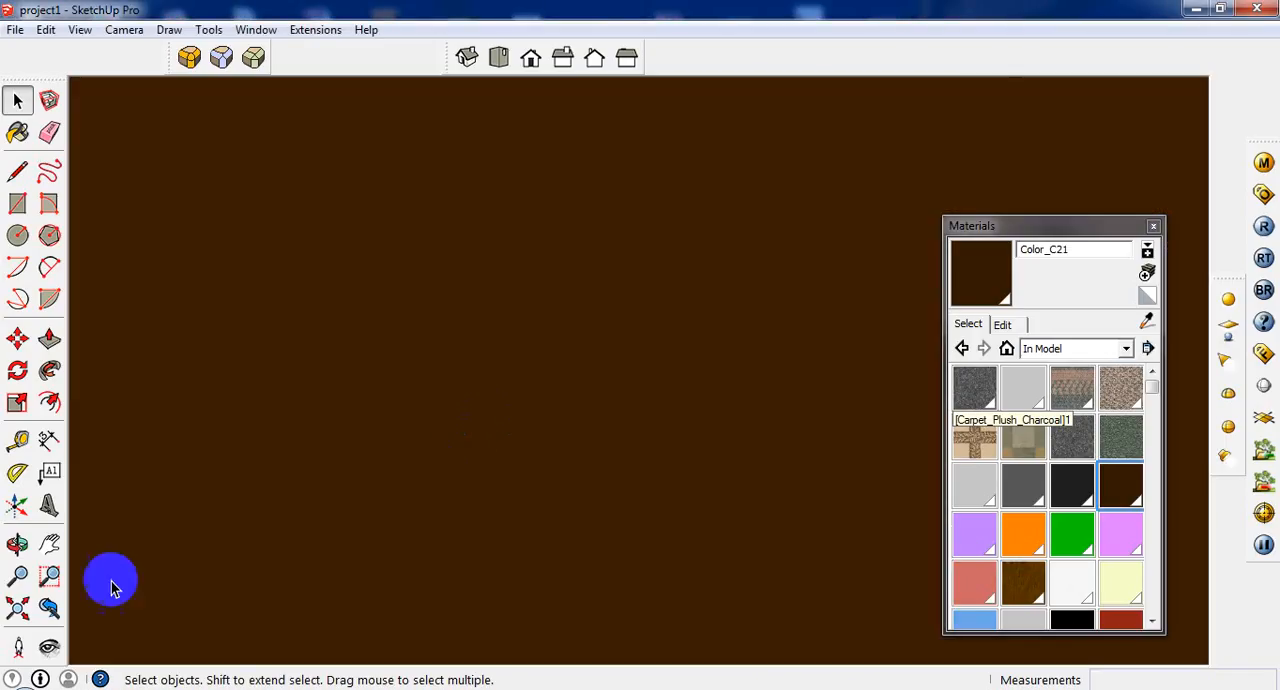
# Create a material from the terracotta texture image on the Desktop and paint the back face of the niche's middle compartment with it.
pyautogui.click(49, 607)
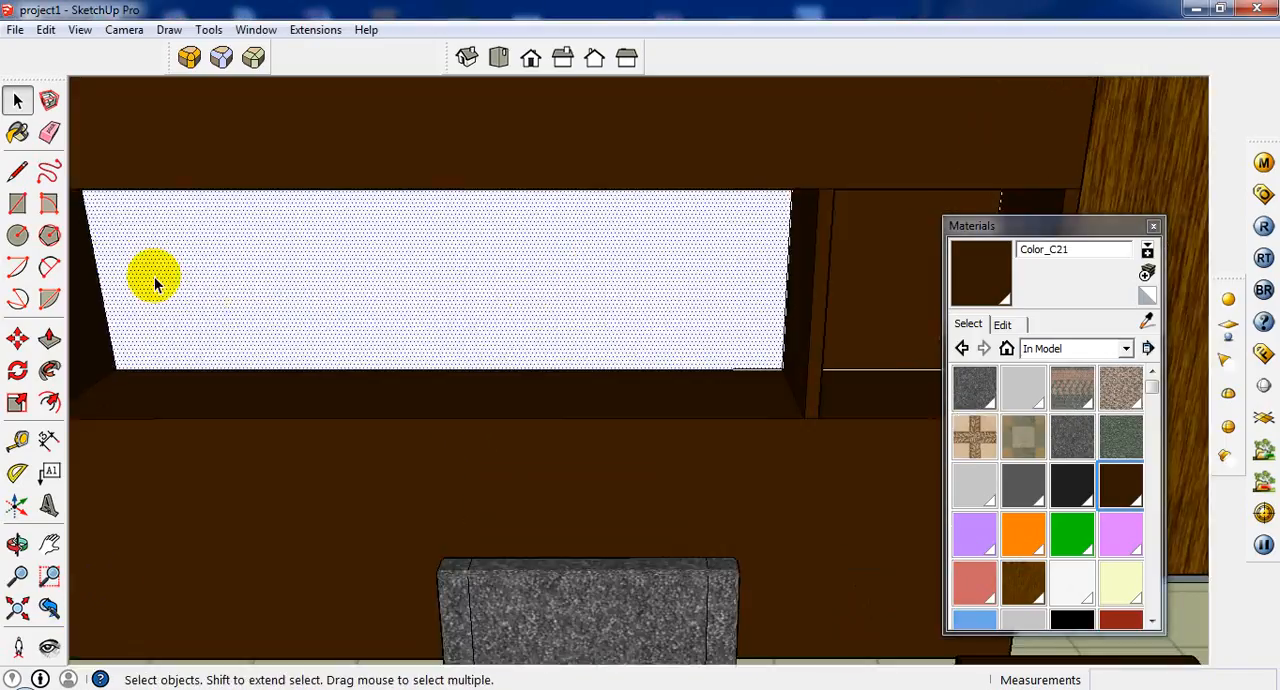
pyautogui.click(18, 135)
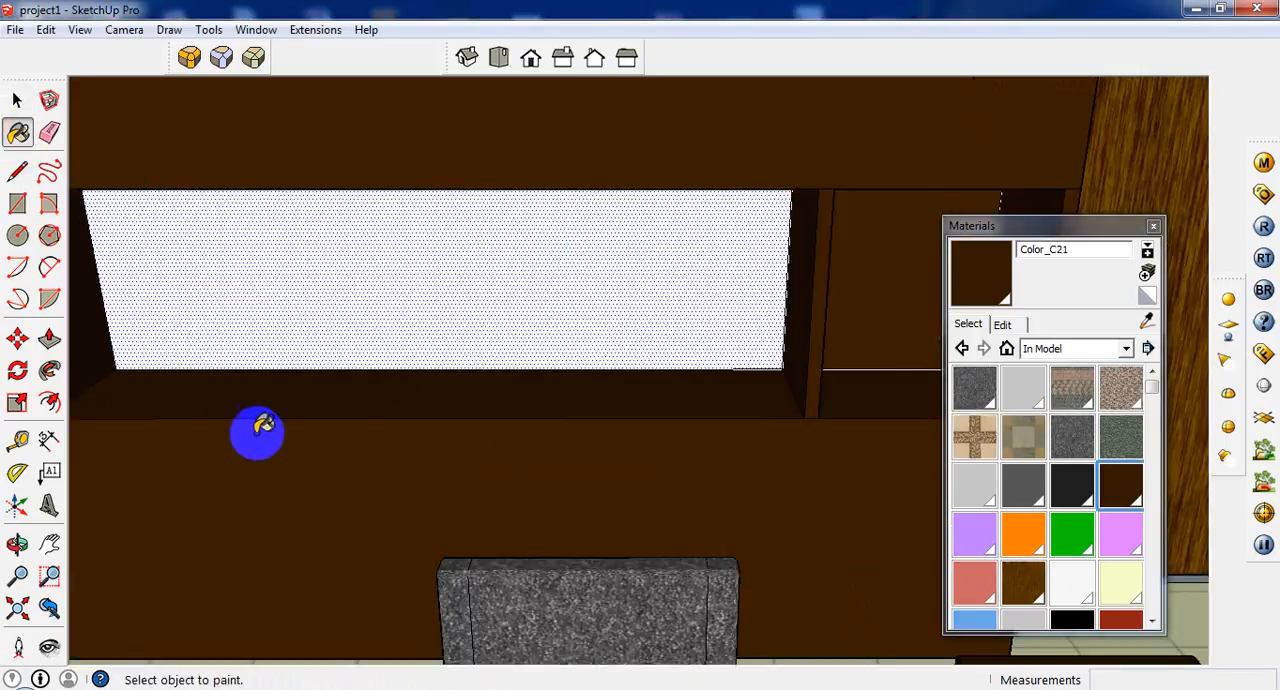
pyautogui.click(1146, 272)
pyautogui.click(221, 286)
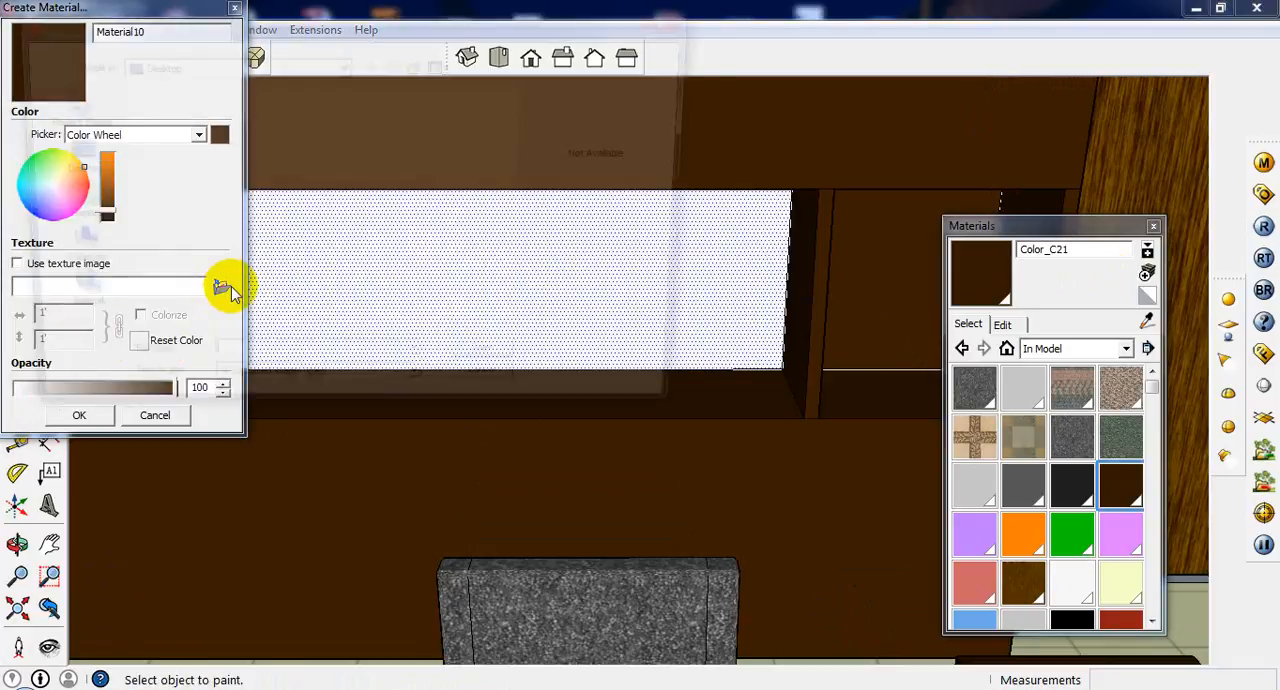
pyautogui.scroll(-10, 170, 280)
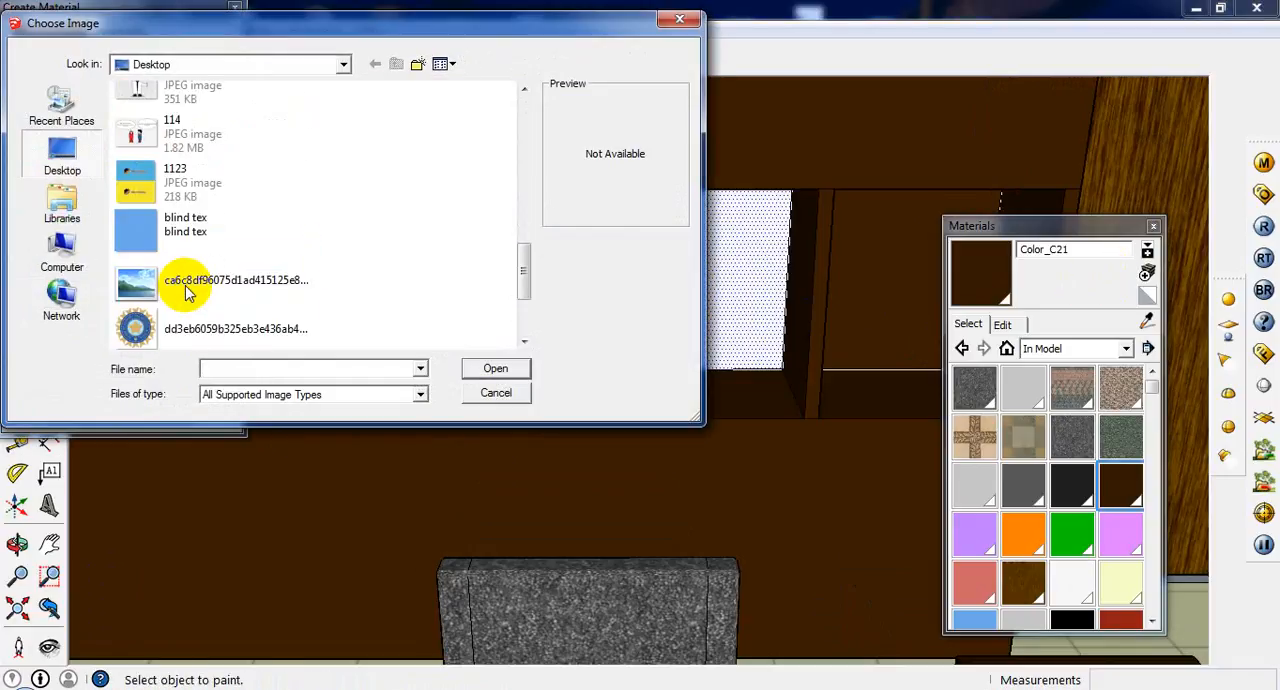
pyautogui.doubleClick(180, 131)
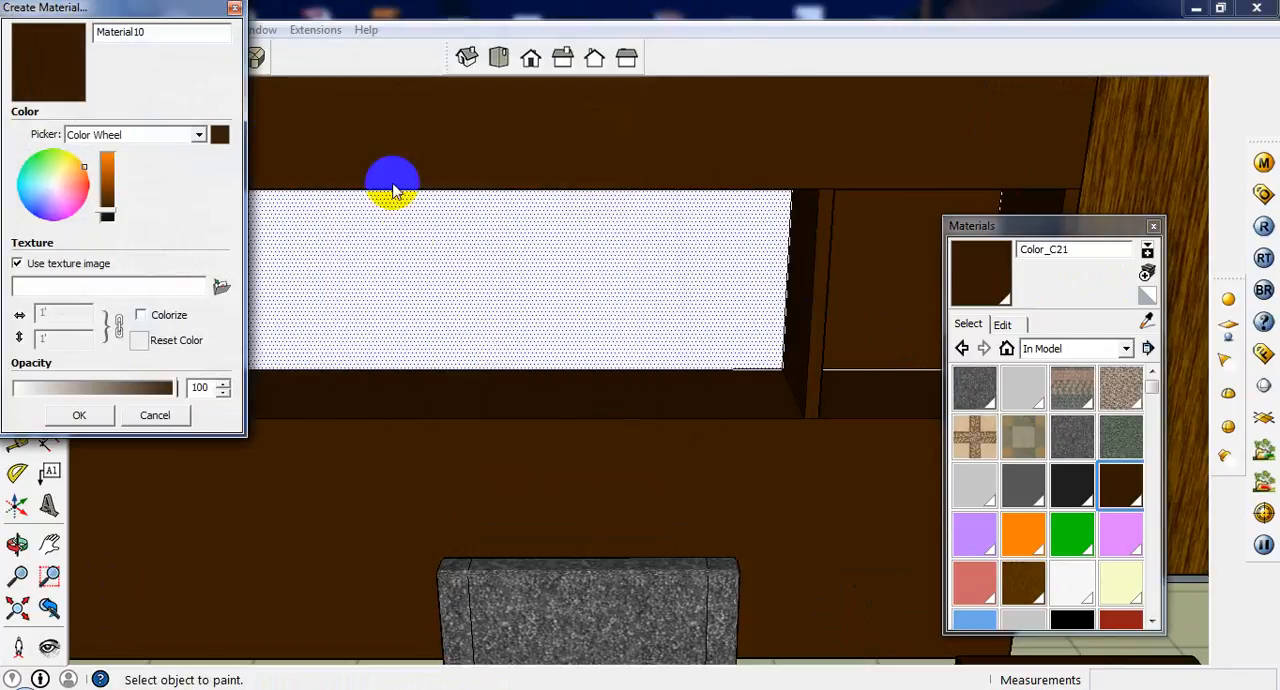
pyautogui.click(79, 414)
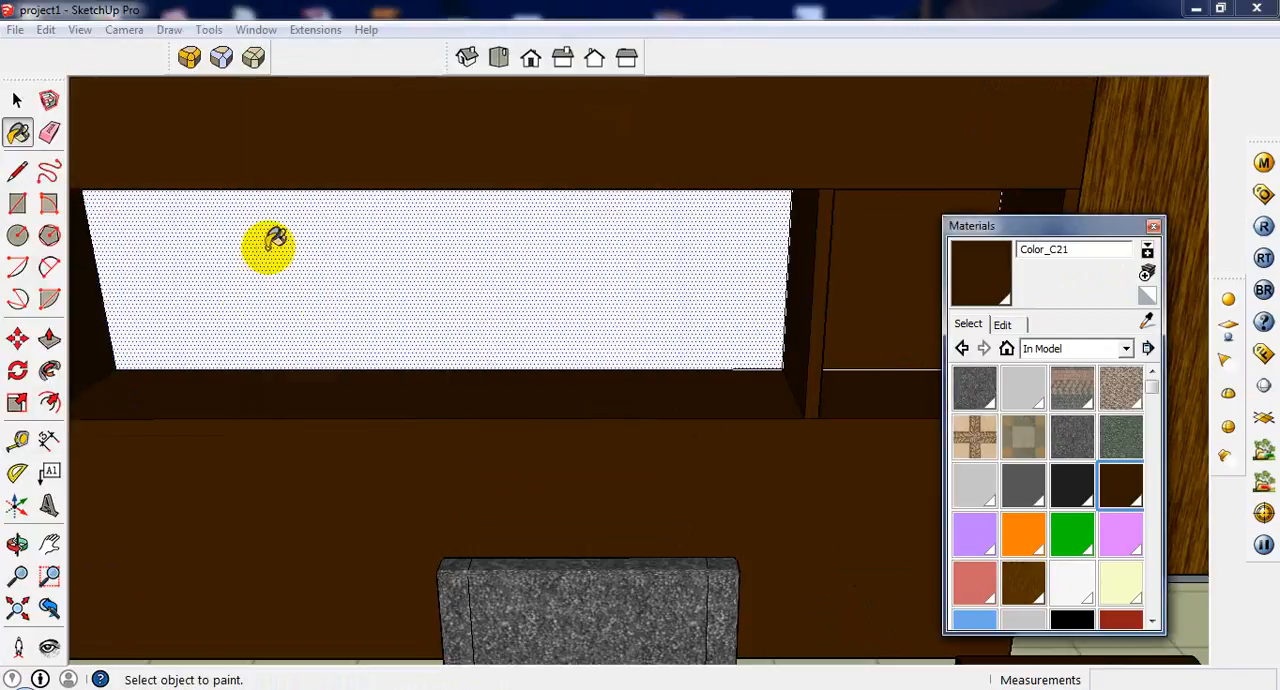
pyautogui.click(268, 250)
# Examine the terracotta niche back and the surrounding back-wall cabinet close up and from across the desk.
pyautogui.scroll(1, 268, 250)
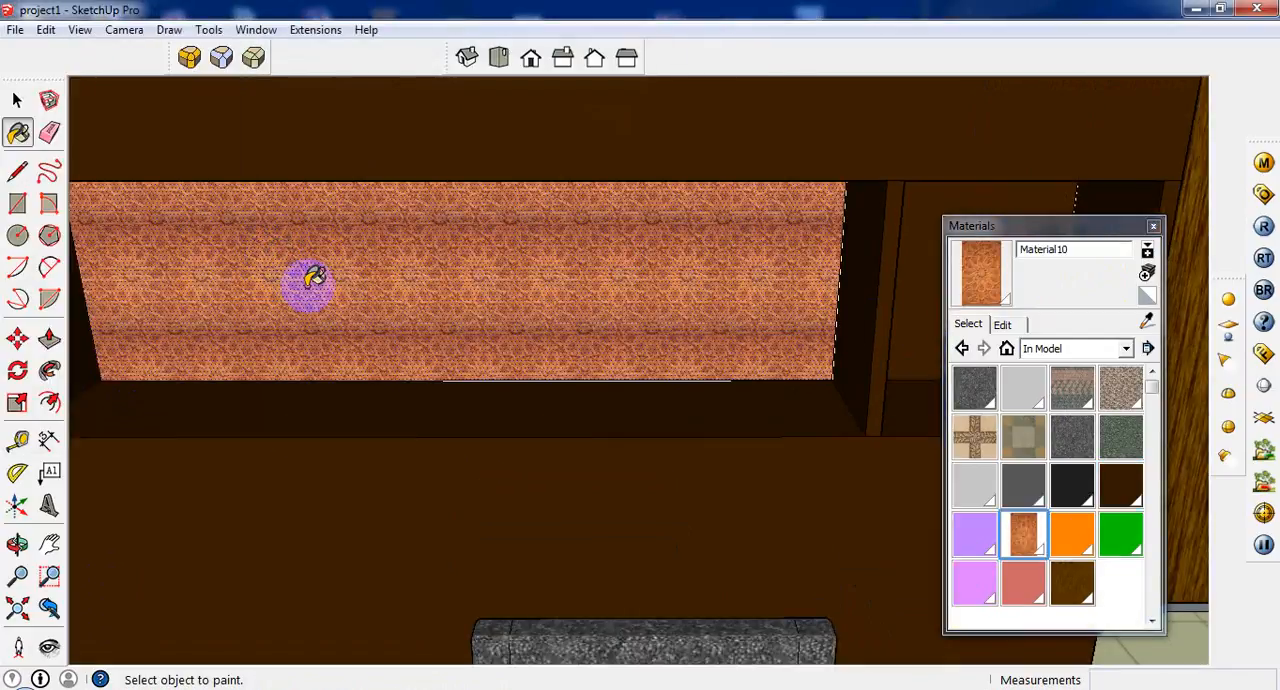
pyautogui.scroll(2, 307, 285)
pyautogui.moveTo(307, 285); pyautogui.dragTo(303, 205, button='middle')
pyautogui.scroll(1, 303, 205)
pyautogui.scroll(-4, 297, 220)
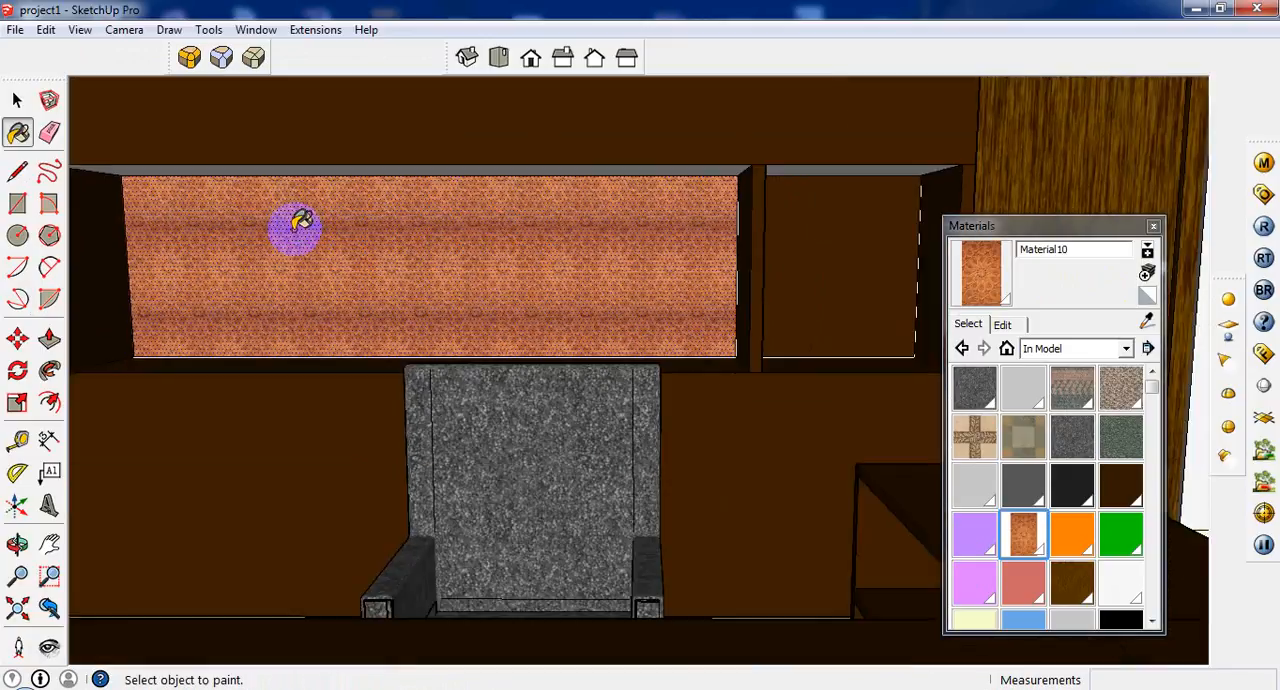
pyautogui.scroll(-2, 295, 228)
pyautogui.moveTo(304, 249); pyautogui.dragTo(313, 261, button='middle')
pyautogui.scroll(-2, 518, 297)
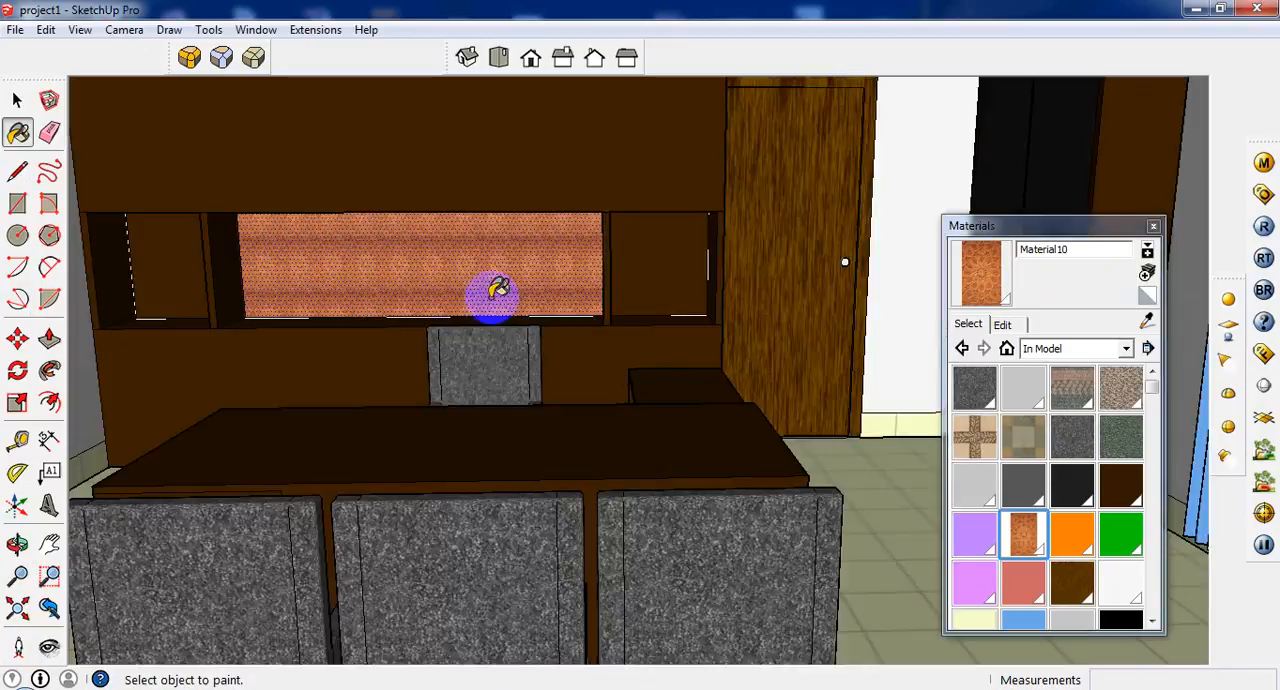
pyautogui.scroll(-2, 498, 290)
pyautogui.click(49, 607)
pyautogui.click(48, 612)
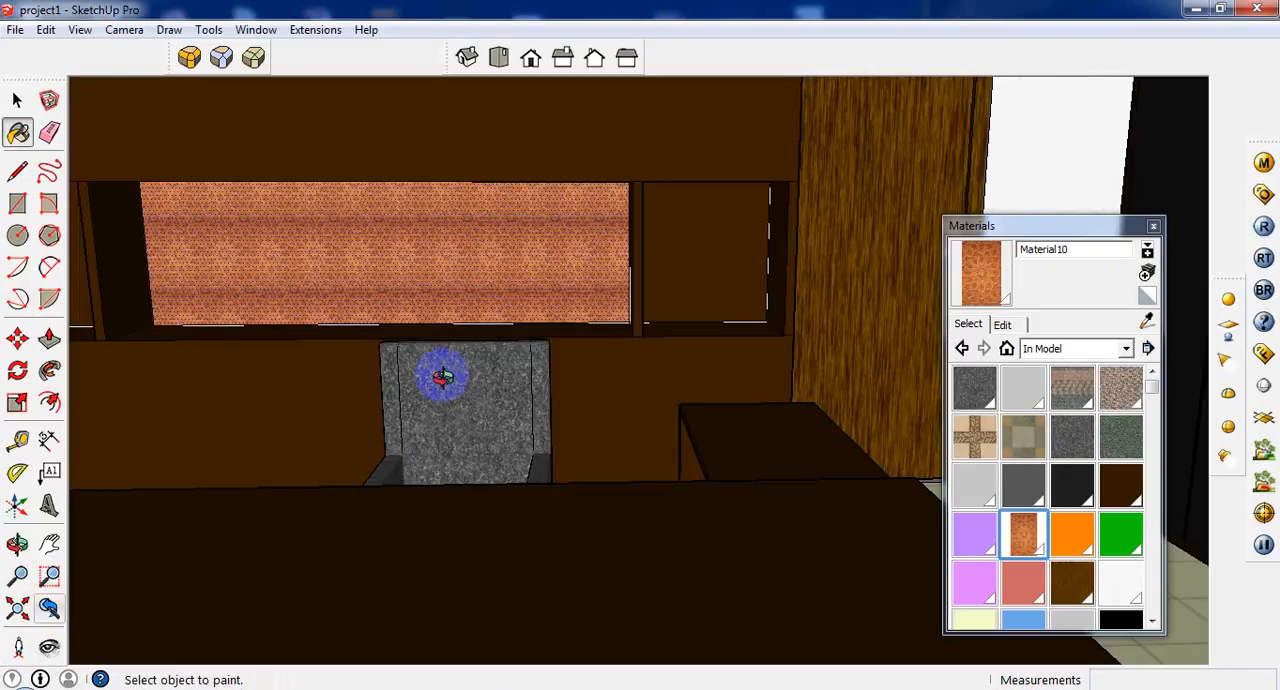
pyautogui.moveTo(443, 377); pyautogui.dragTo(400, 494, button='middle')
pyautogui.scroll(-1, 402, 494)
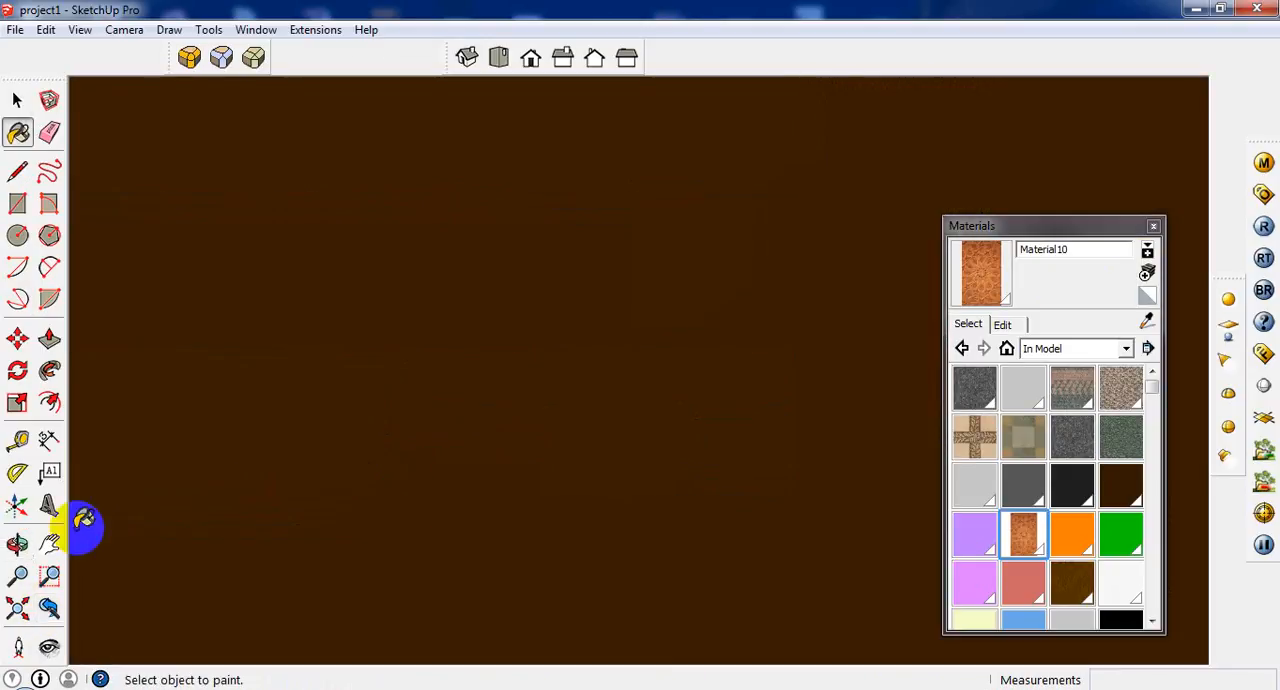
pyautogui.click(47, 608)
pyautogui.scroll(2, 510, 433)
pyautogui.scroll(-2, 510, 433)
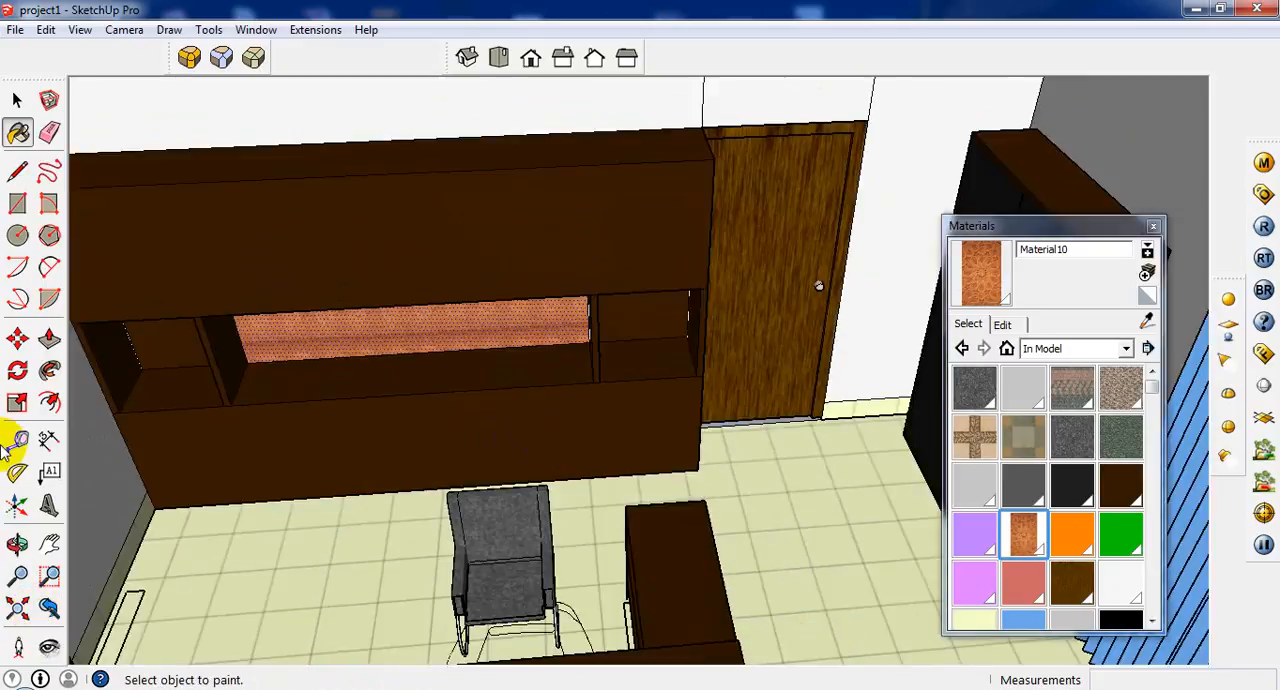
pyautogui.scroll(2, 190, 445)
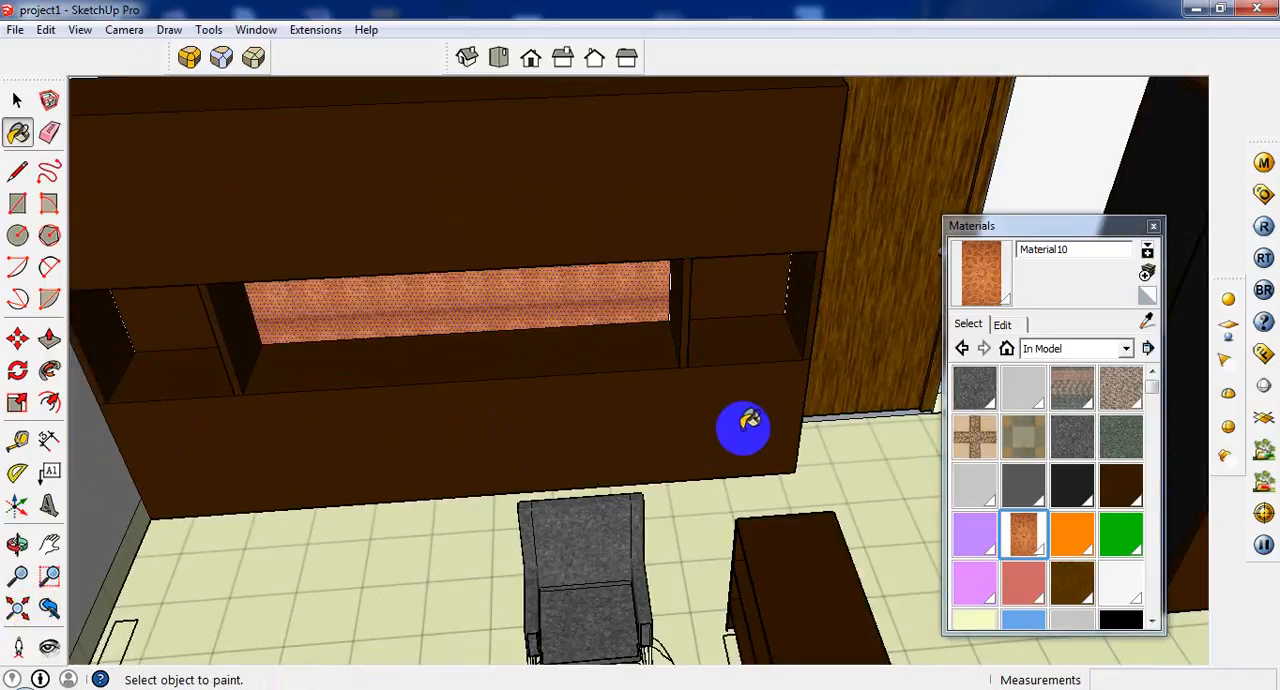
pyautogui.scroll(-2, 735, 425)
pyautogui.scroll(2, 612, 250)
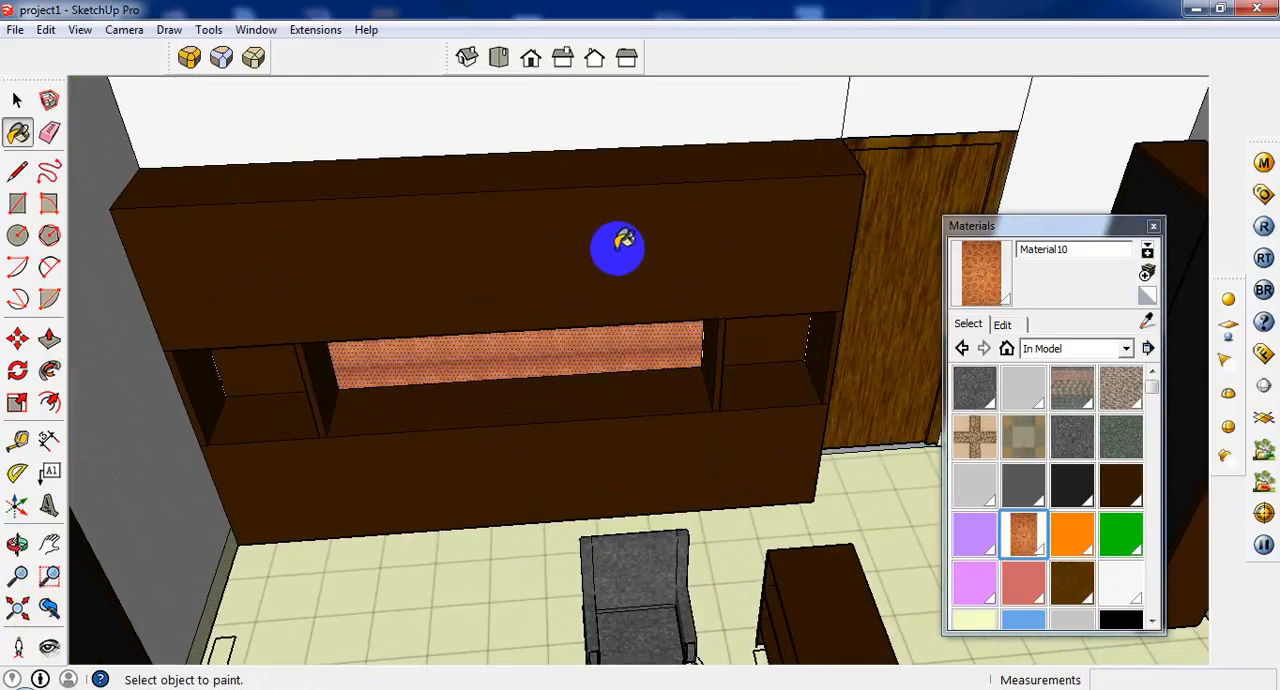
pyautogui.scroll(-3, 617, 248)
# Review the whole furnished interior from above, including the cabinets, desk, blinds, partition and seating area.
pyautogui.moveTo(494, 406); pyautogui.dragTo(297, 405, button='middle')
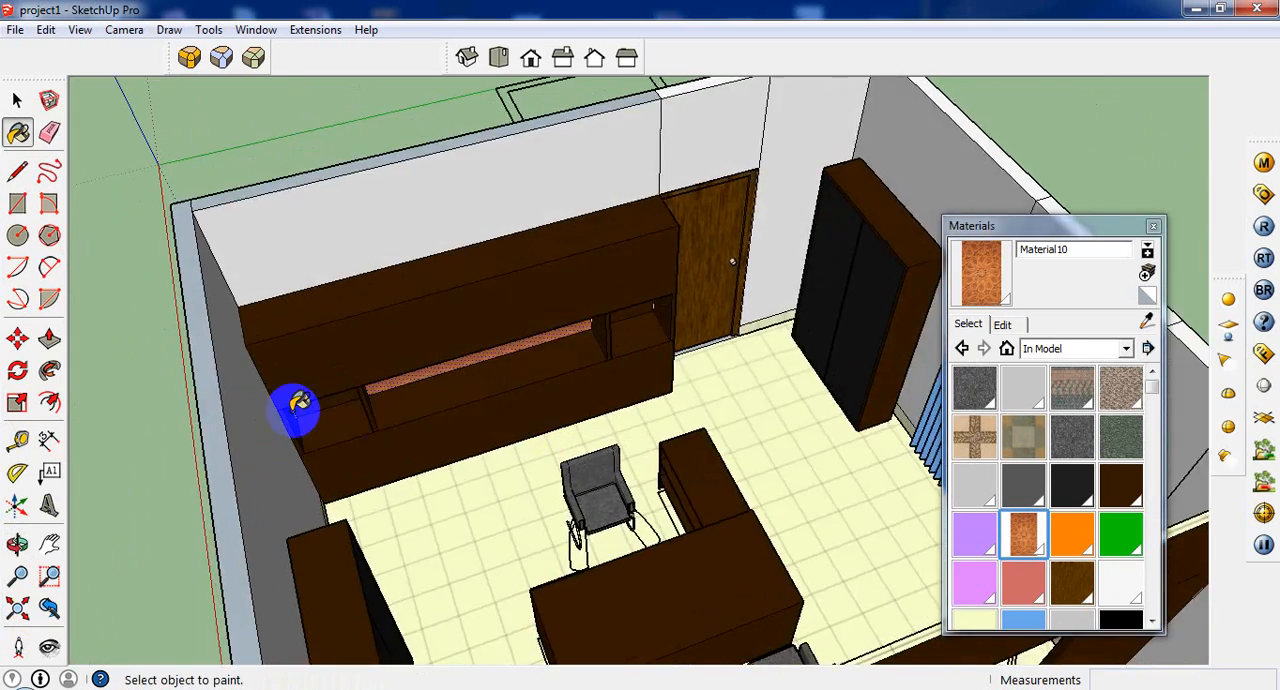
pyautogui.scroll(-3, 300, 405)
pyautogui.moveTo(751, 563); pyautogui.dragTo(729, 391, button='middle')
pyautogui.scroll(3, 707, 390)
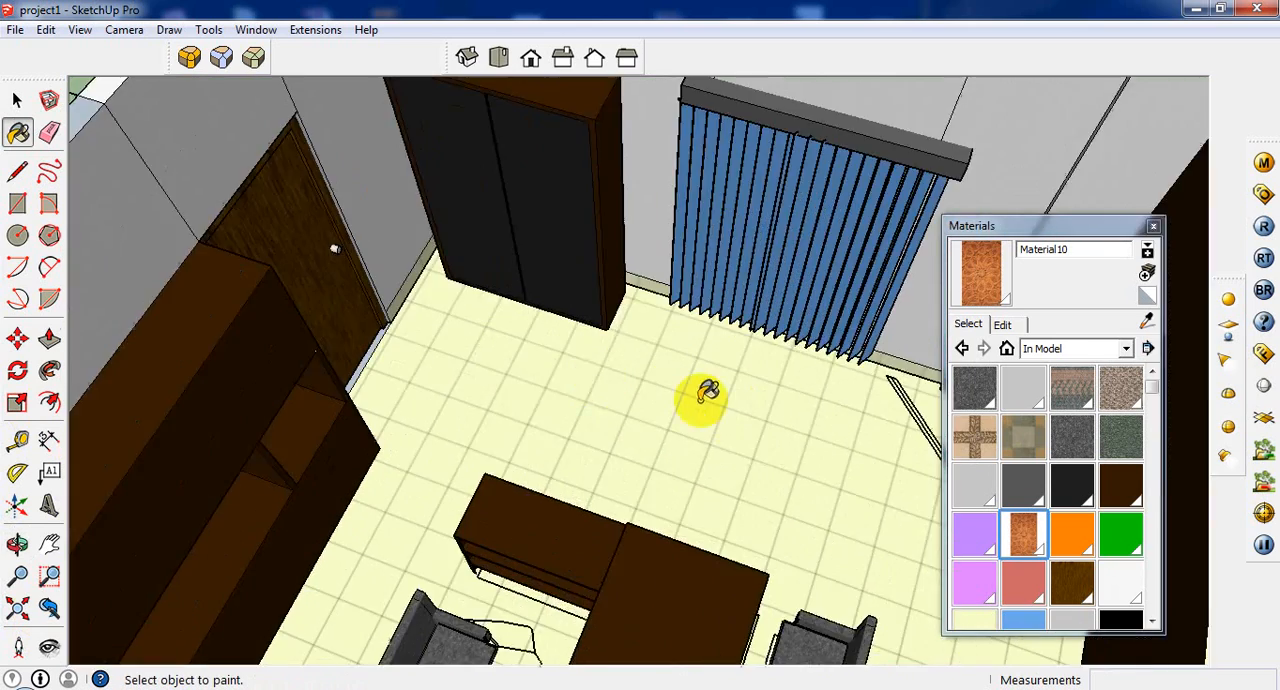
pyautogui.scroll(-6, 580, 366)
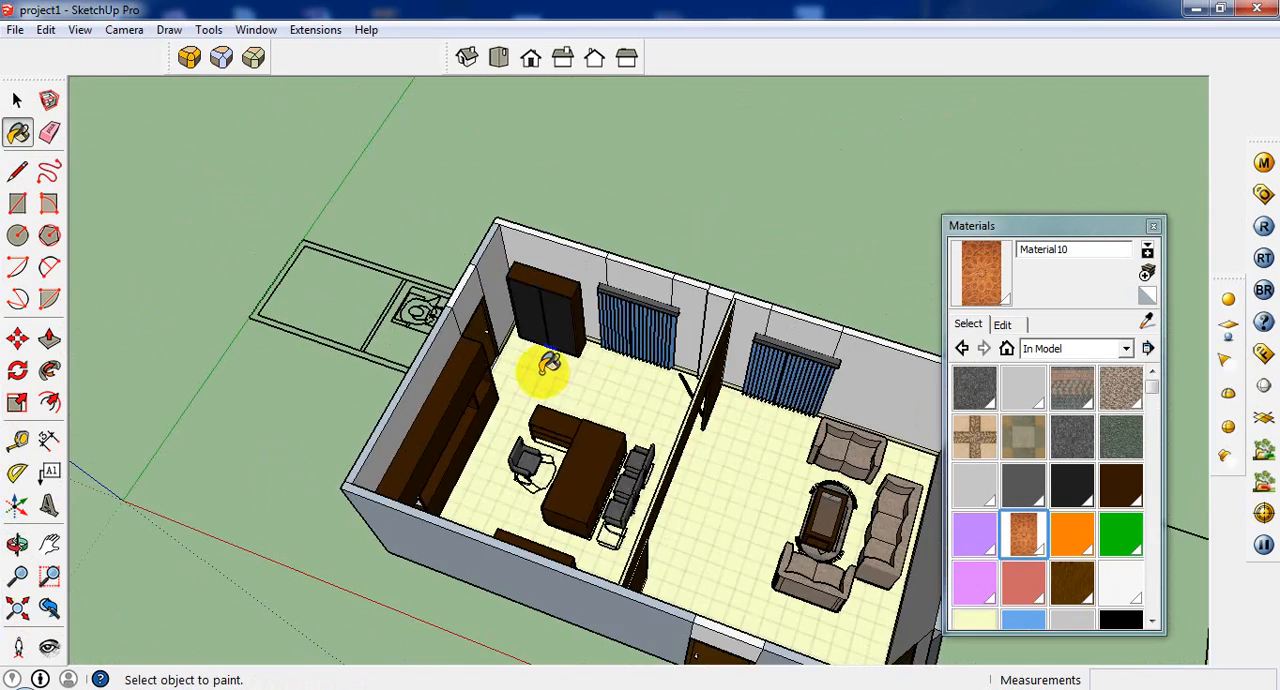
pyautogui.scroll(4, 742, 475)
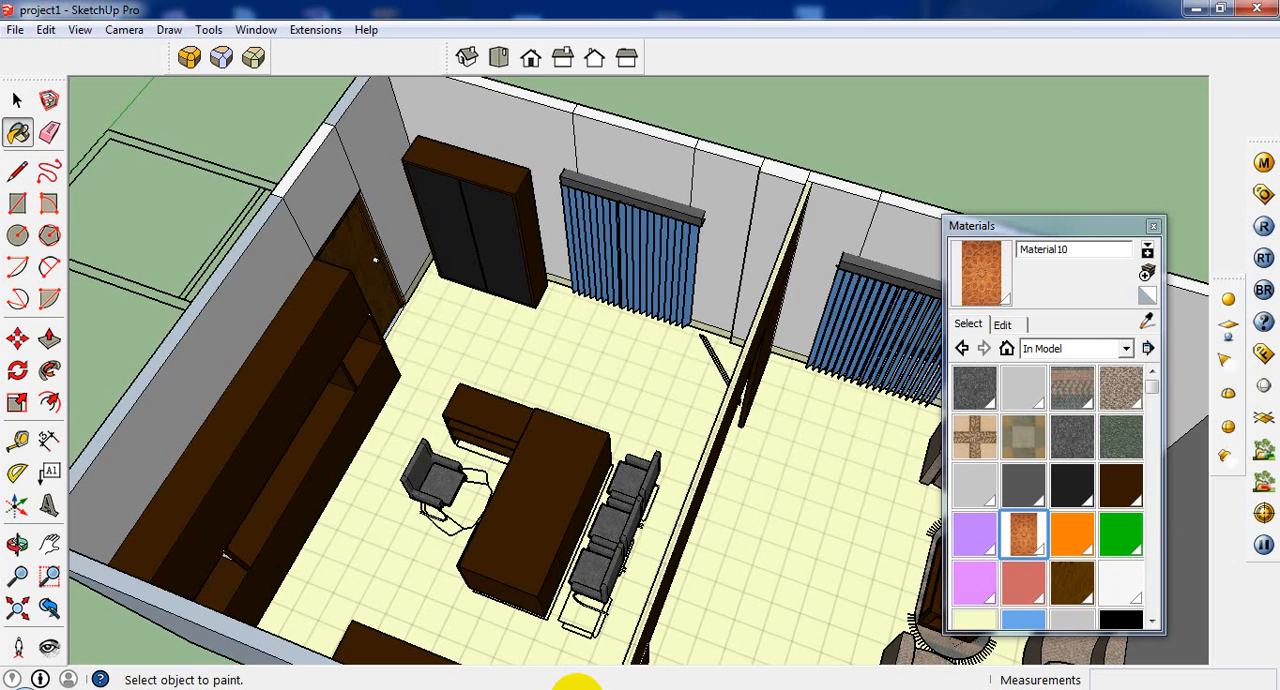
pyautogui.moveTo(523, 577)
pyautogui.mouseDown(button='middle')
pyautogui.moveTo(363, 306)
pyautogui.moveTo(260, 321)
pyautogui.moveTo(366, 223)
pyautogui.mouseUp(button='middle')
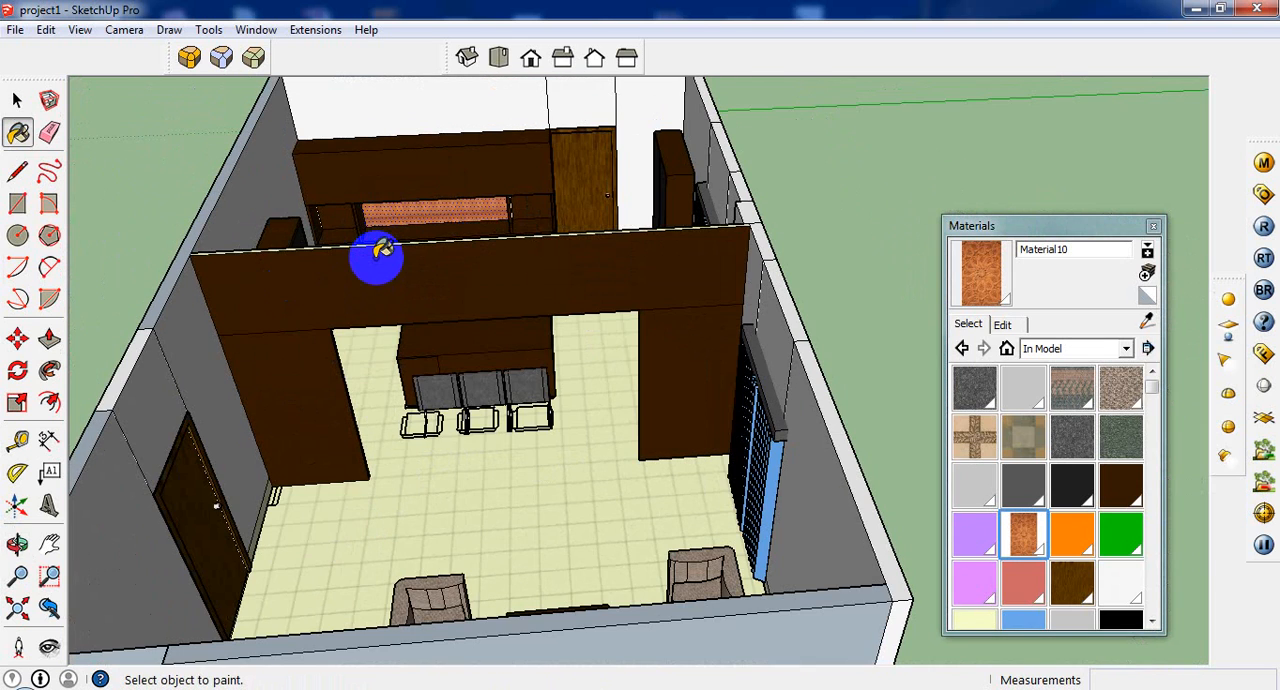